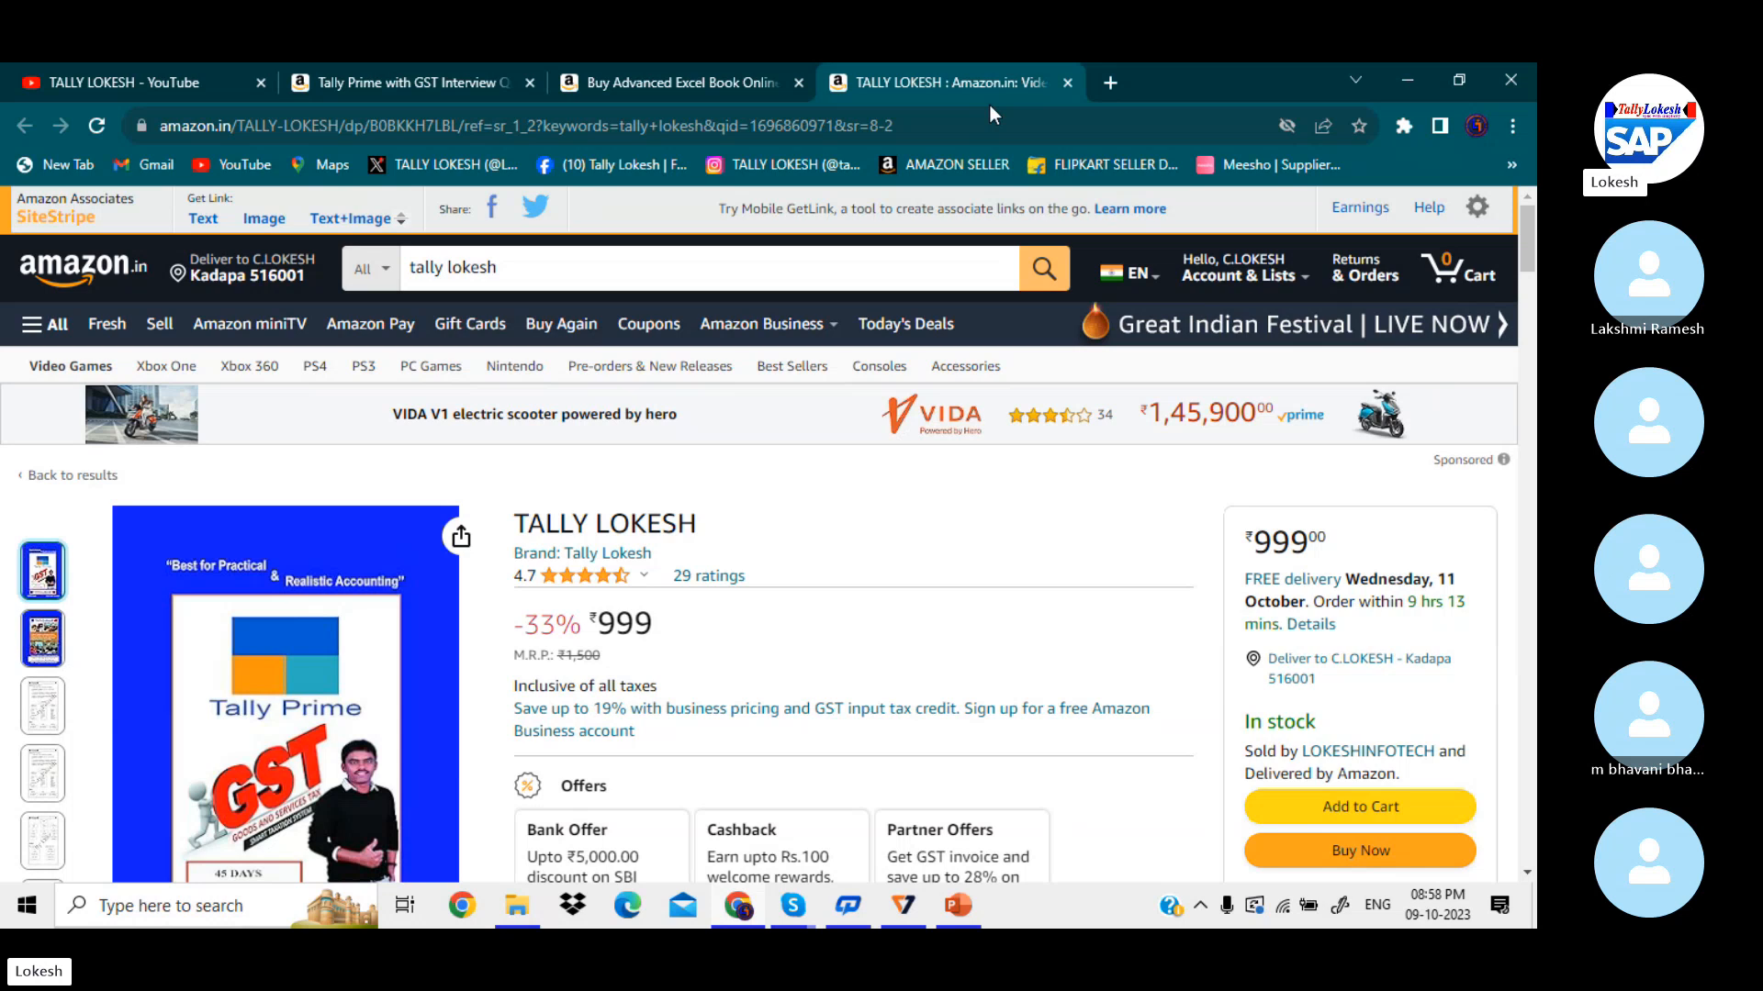
- Review the Amazon pages for the Advanced Excel and Tally Prime books and the training institute's YouTube channel
{"action": "left_click", "coordinate": [742, 83]}
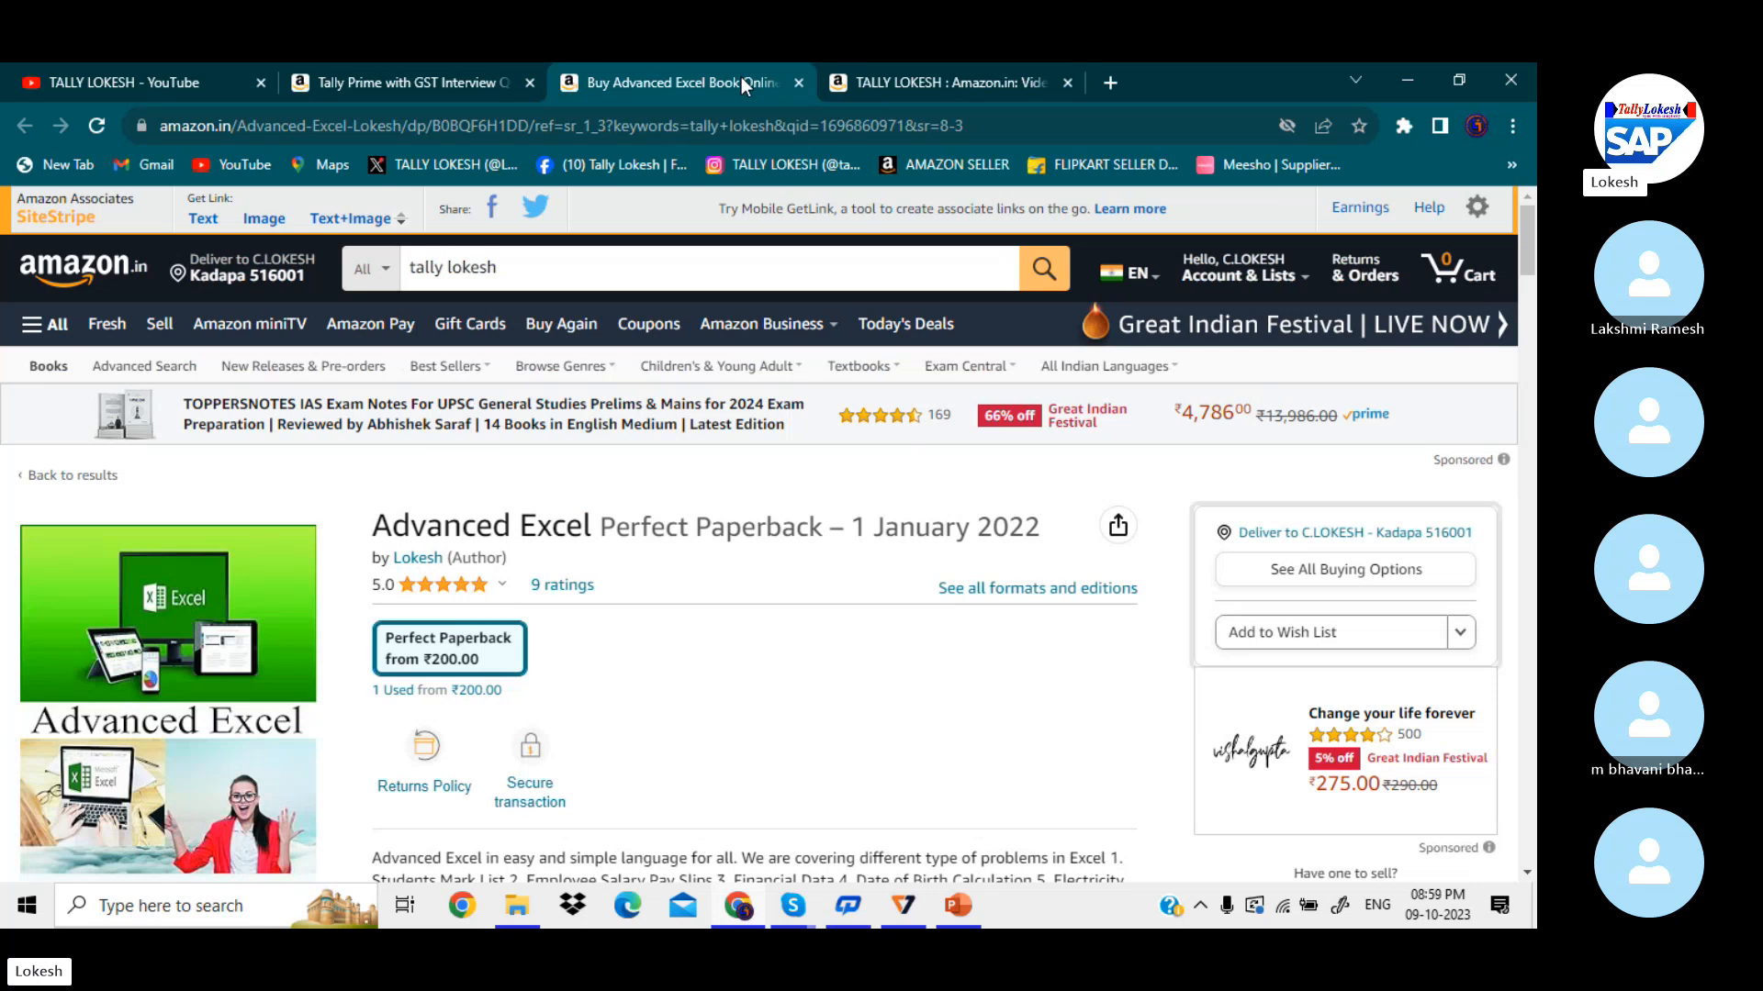
{"action": "left_click", "coordinate": [444, 82]}
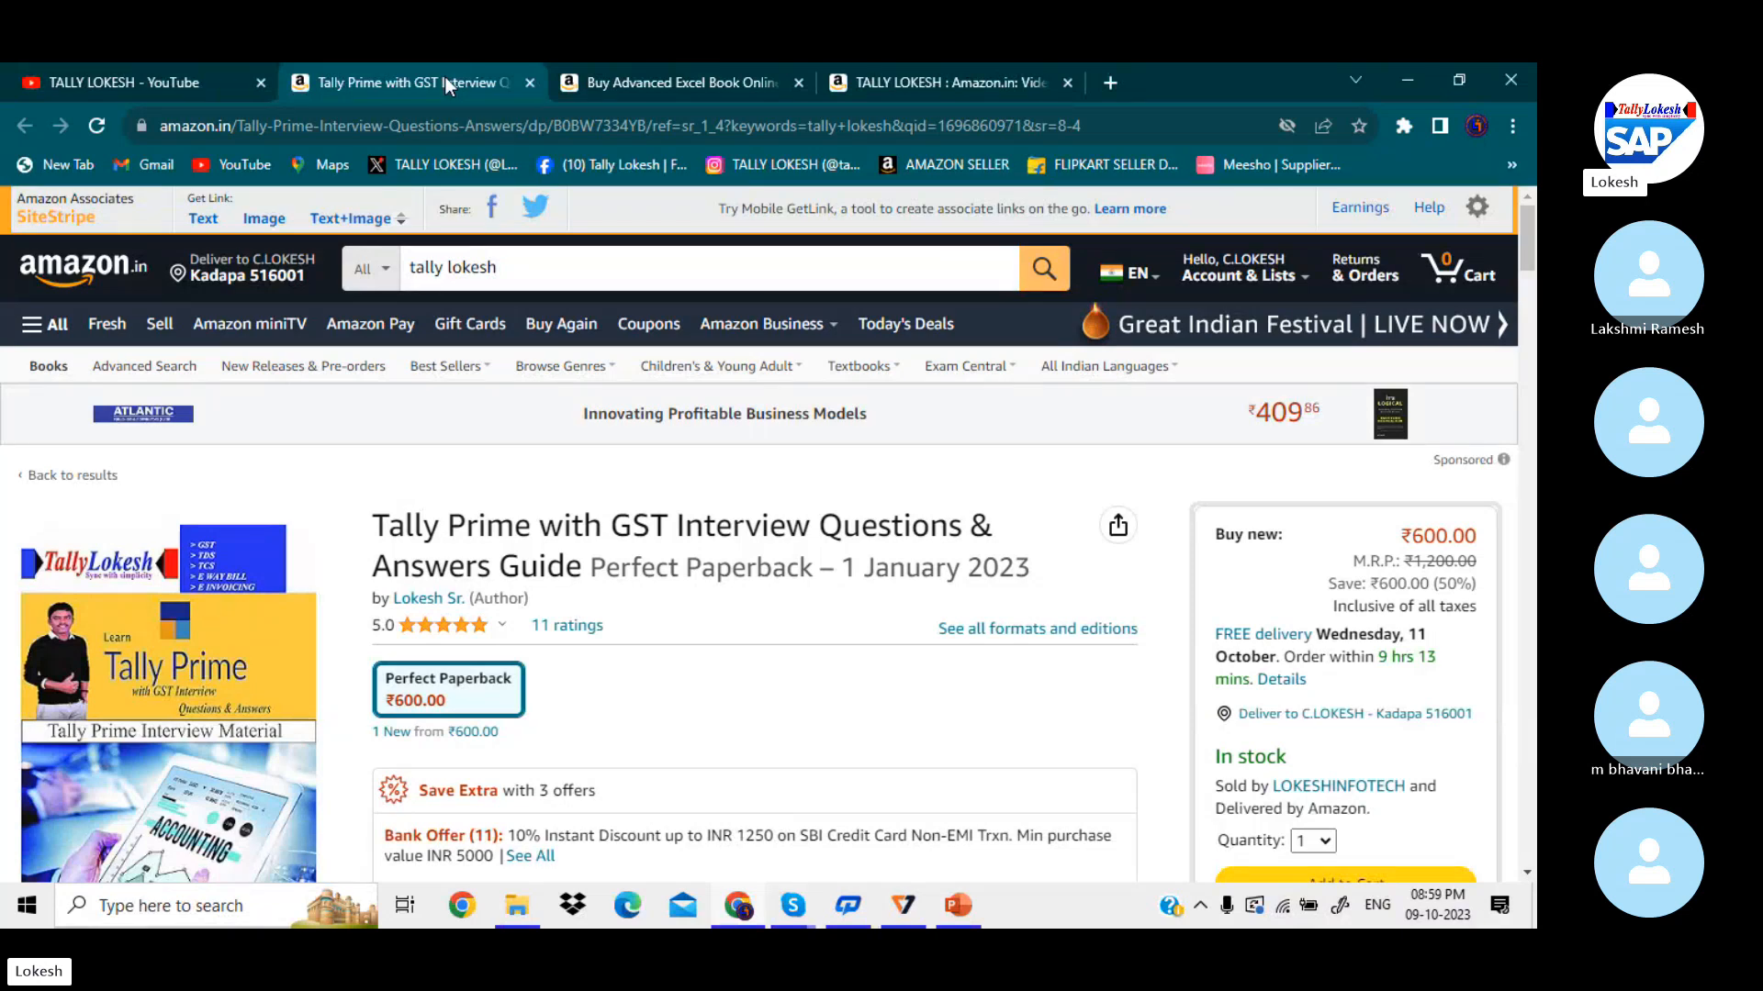
{"action": "left_click", "coordinate": [217, 75]}
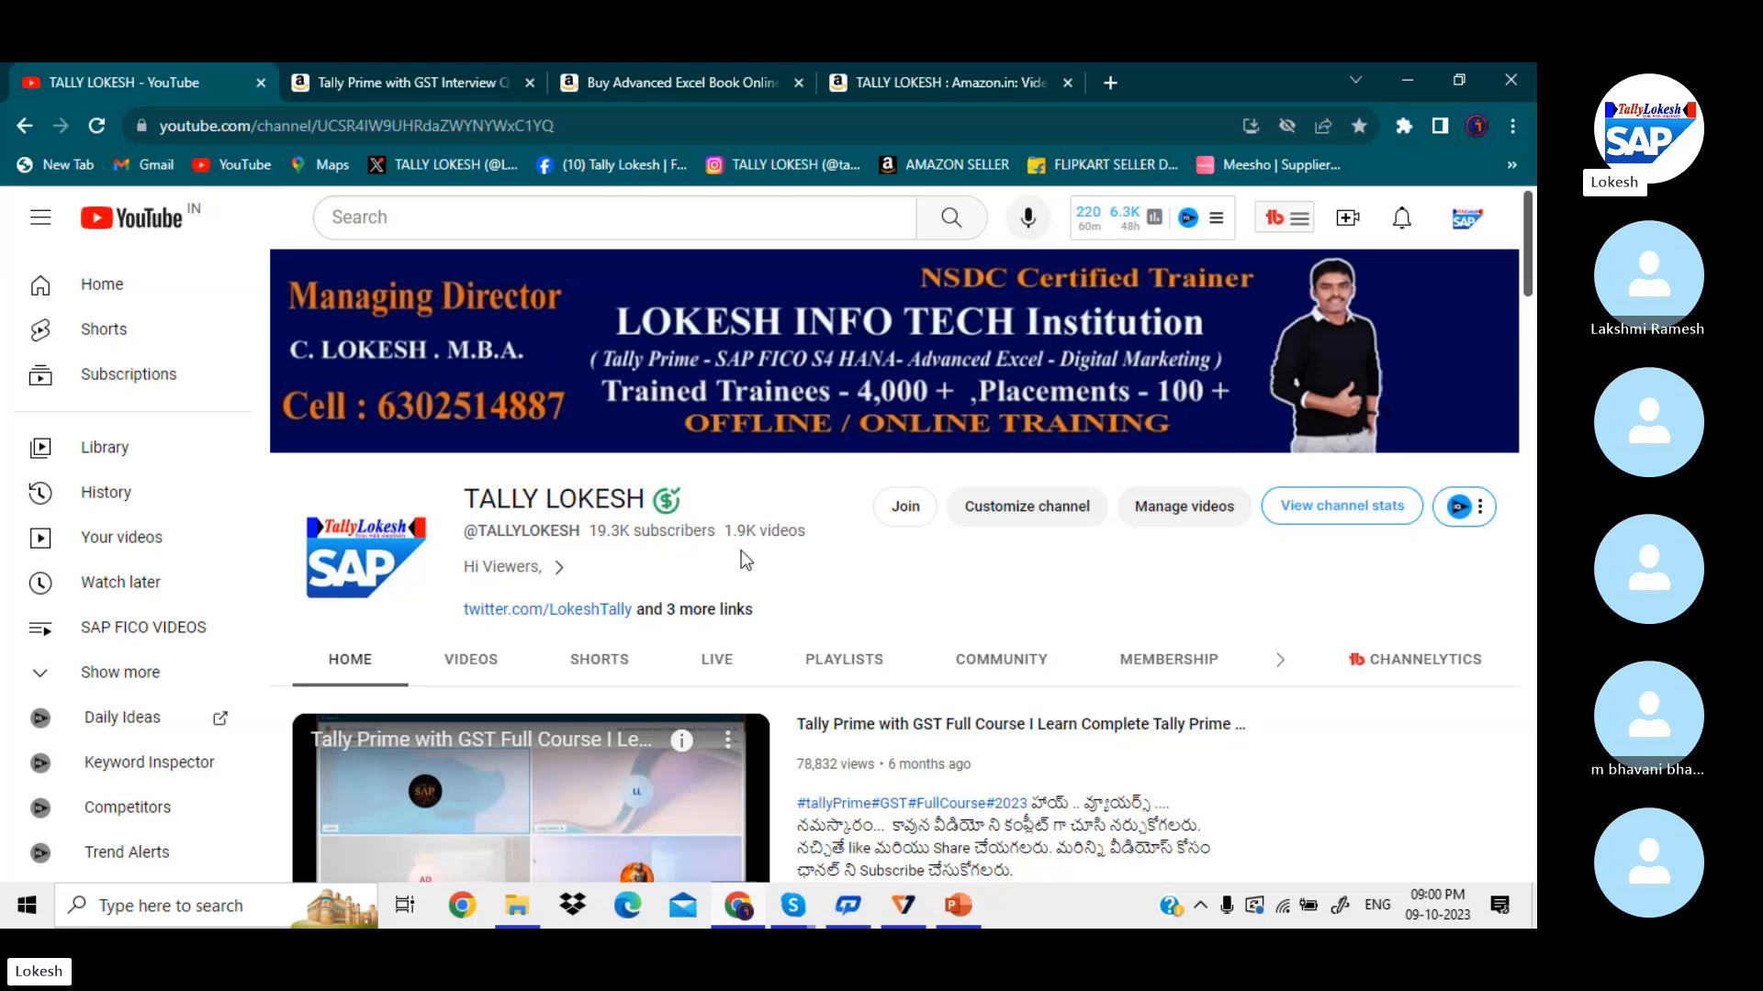
{"action": "left_click", "coordinate": [438, 71]}
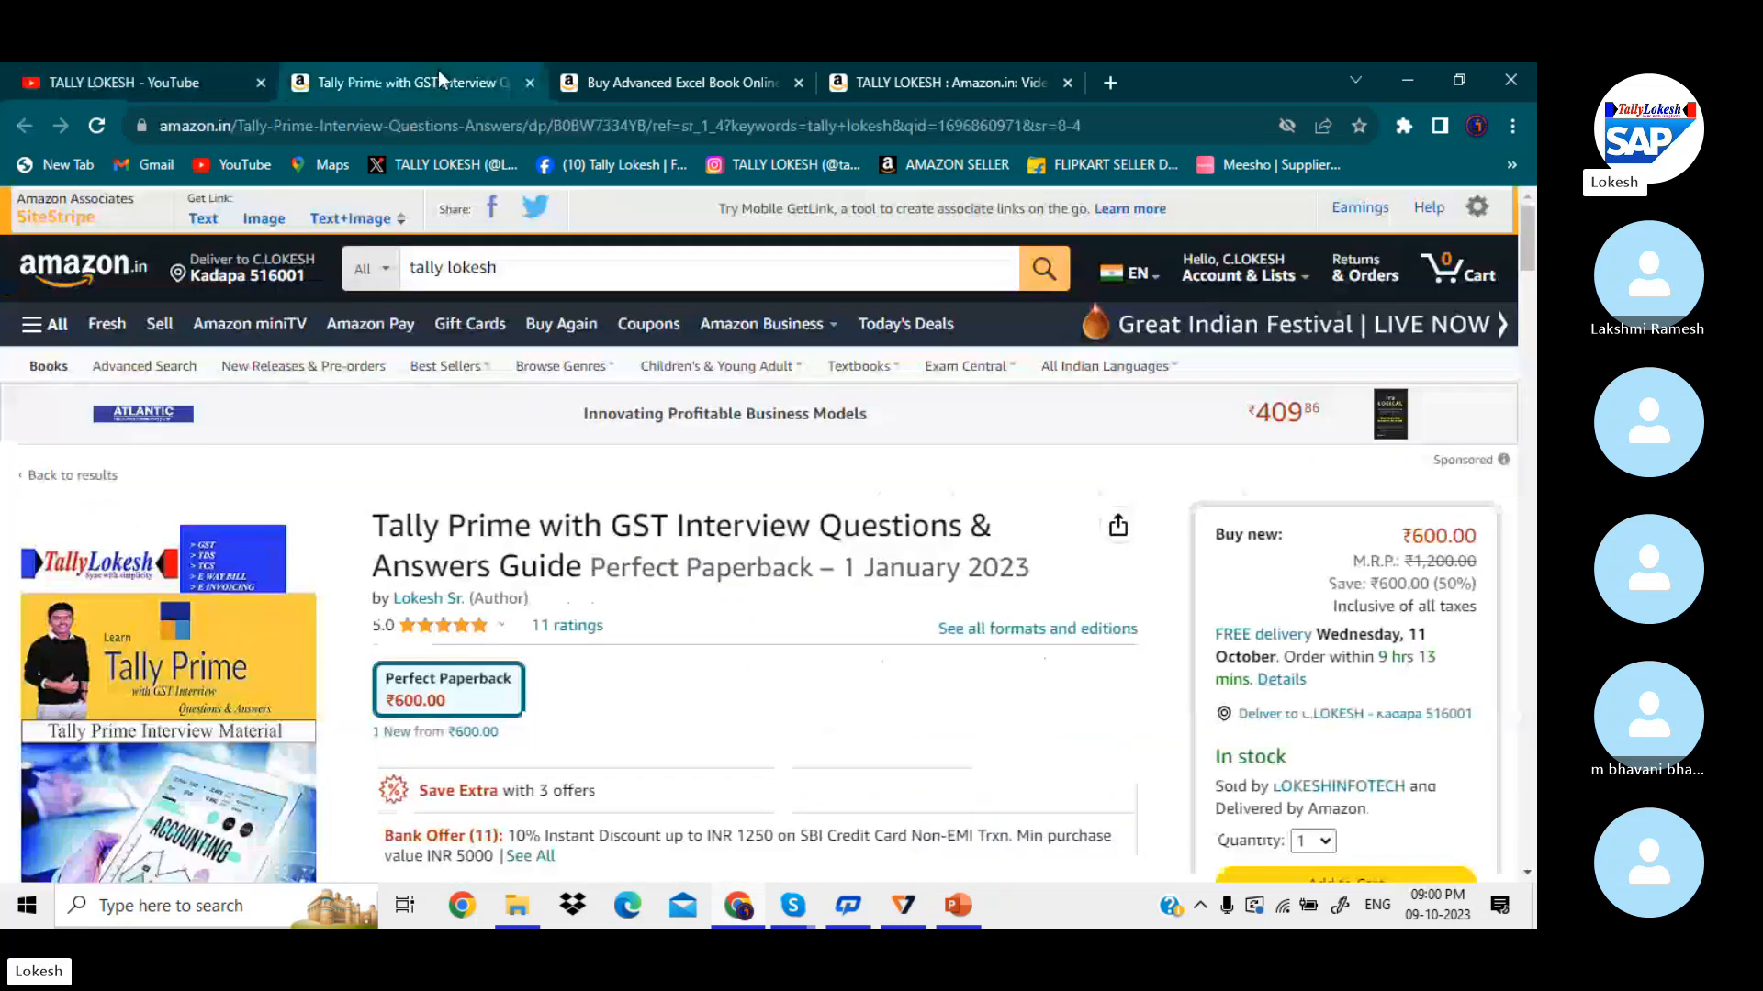
{"action": "left_click", "coordinate": [664, 79]}
{"action": "left_click", "coordinate": [913, 69]}
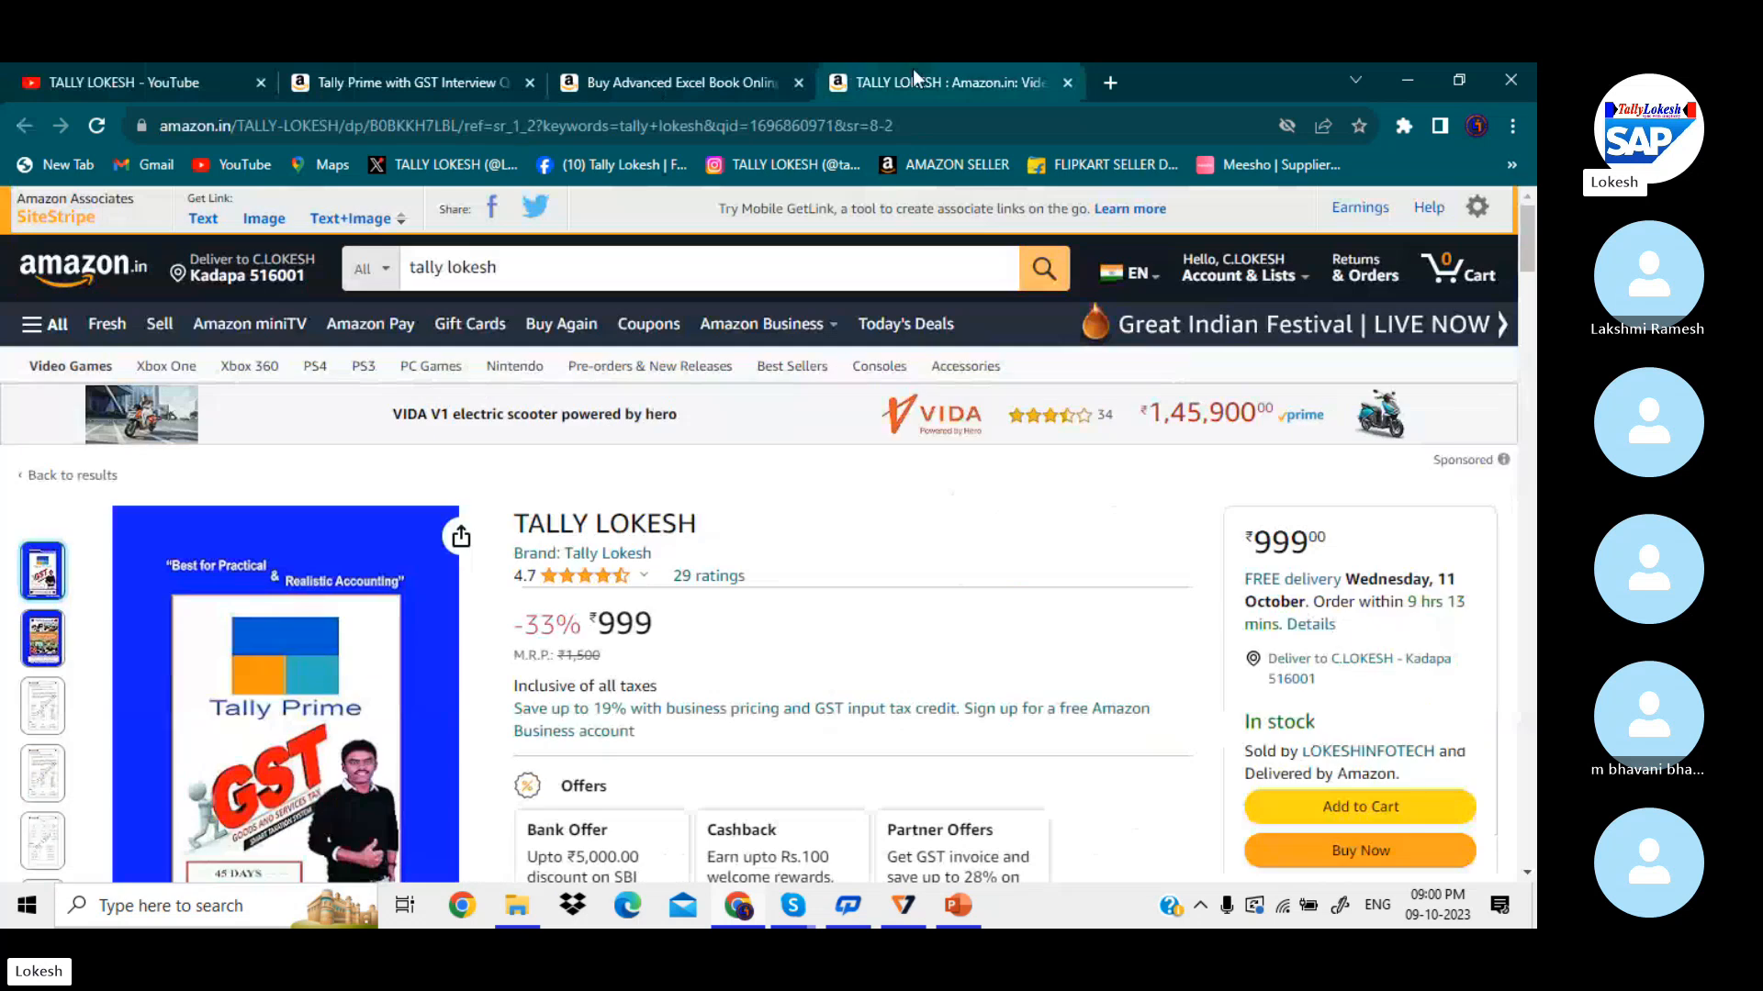
- Check the ongoing Skype group call and return to the browser page for the Tally Prime interview guide
{"action": "mouse_move", "coordinate": [816, 909]}
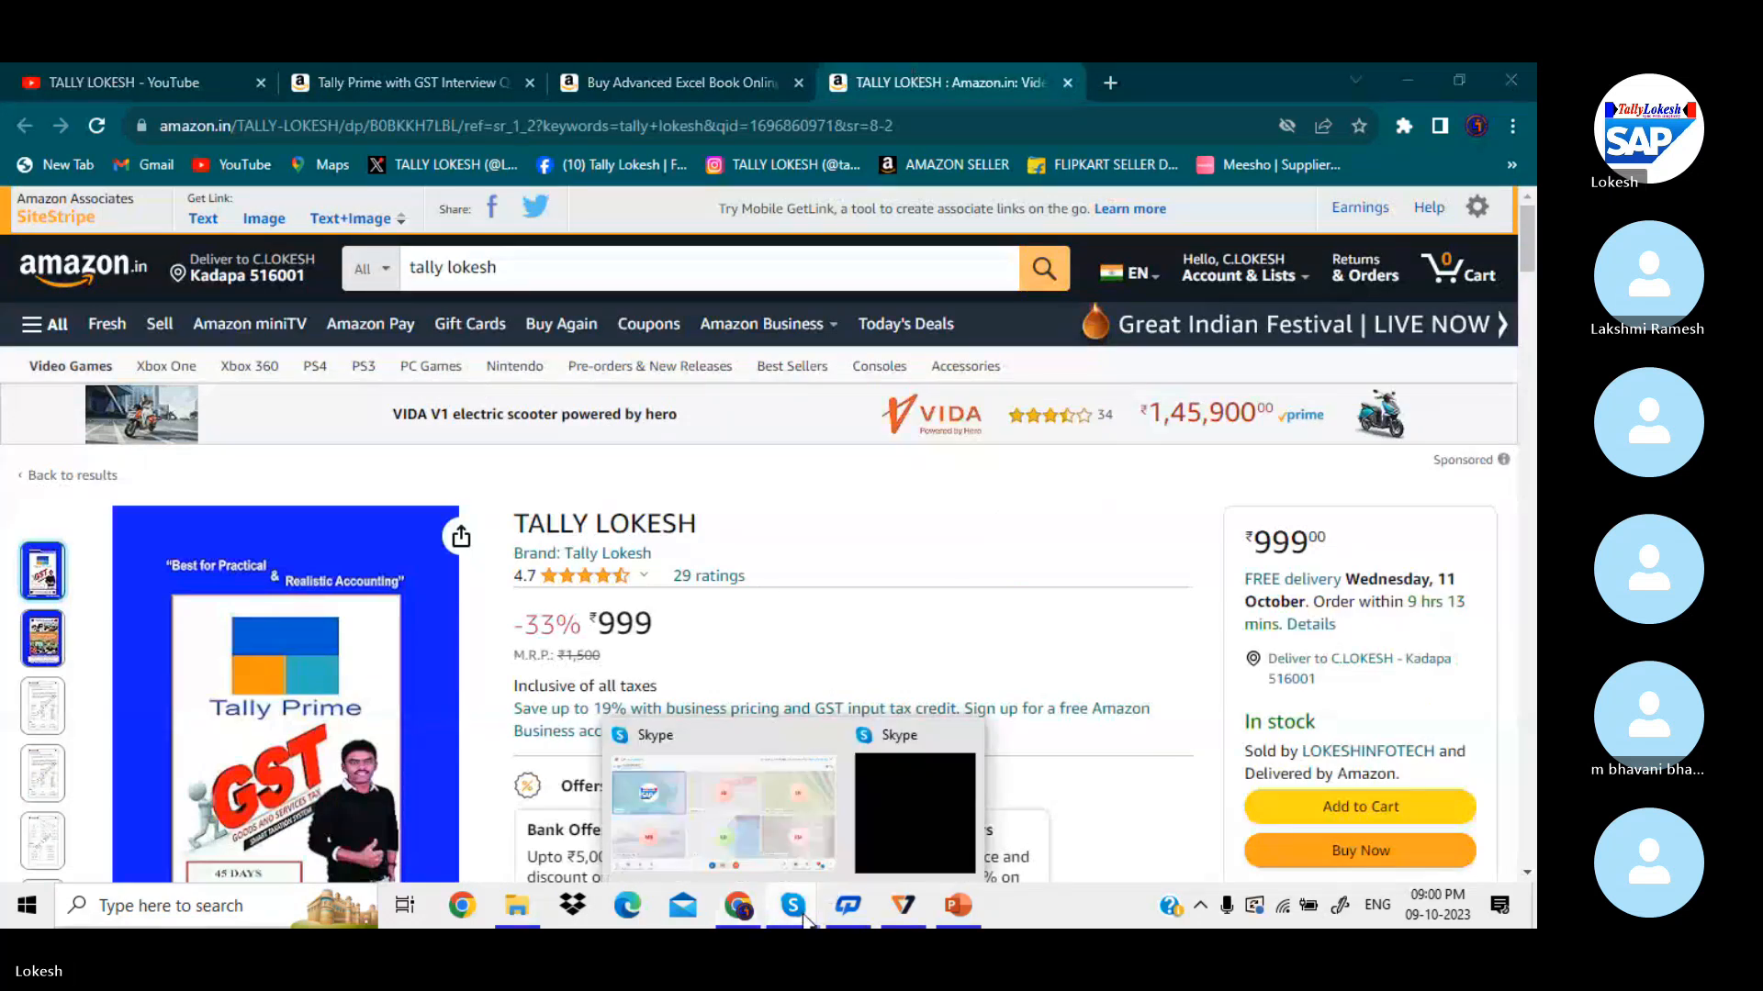
{"action": "left_click", "coordinate": [791, 834]}
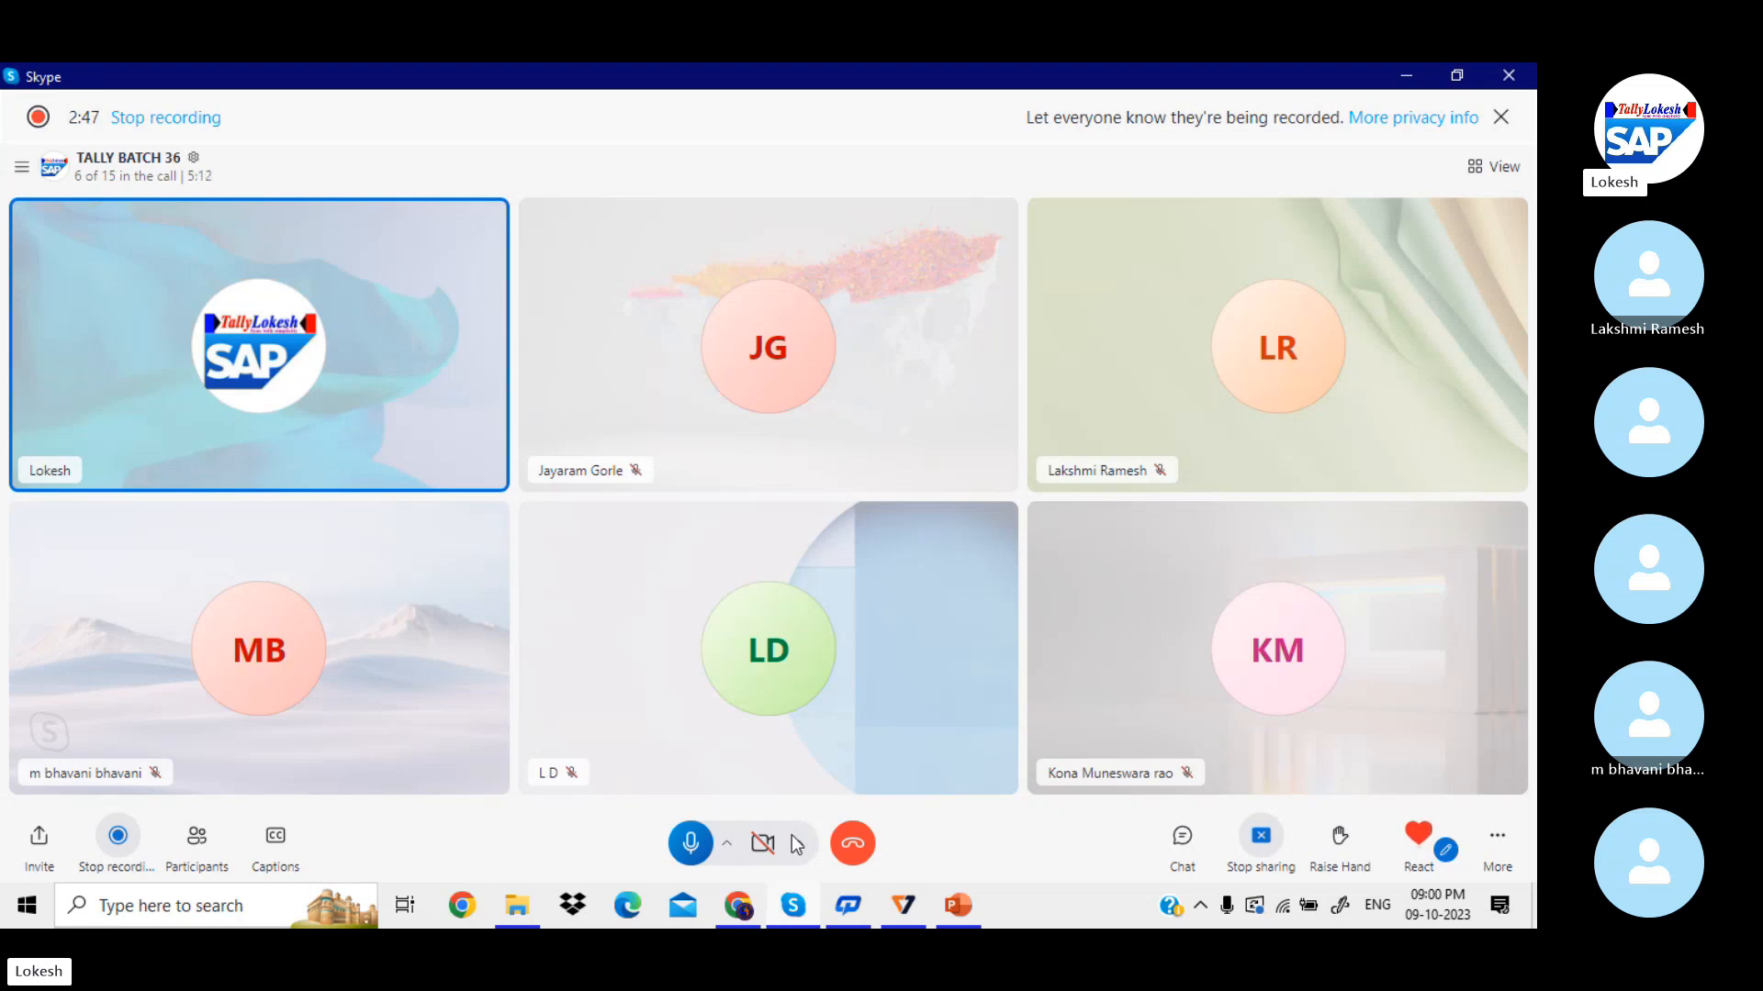
{"action": "left_click", "coordinate": [1399, 88]}
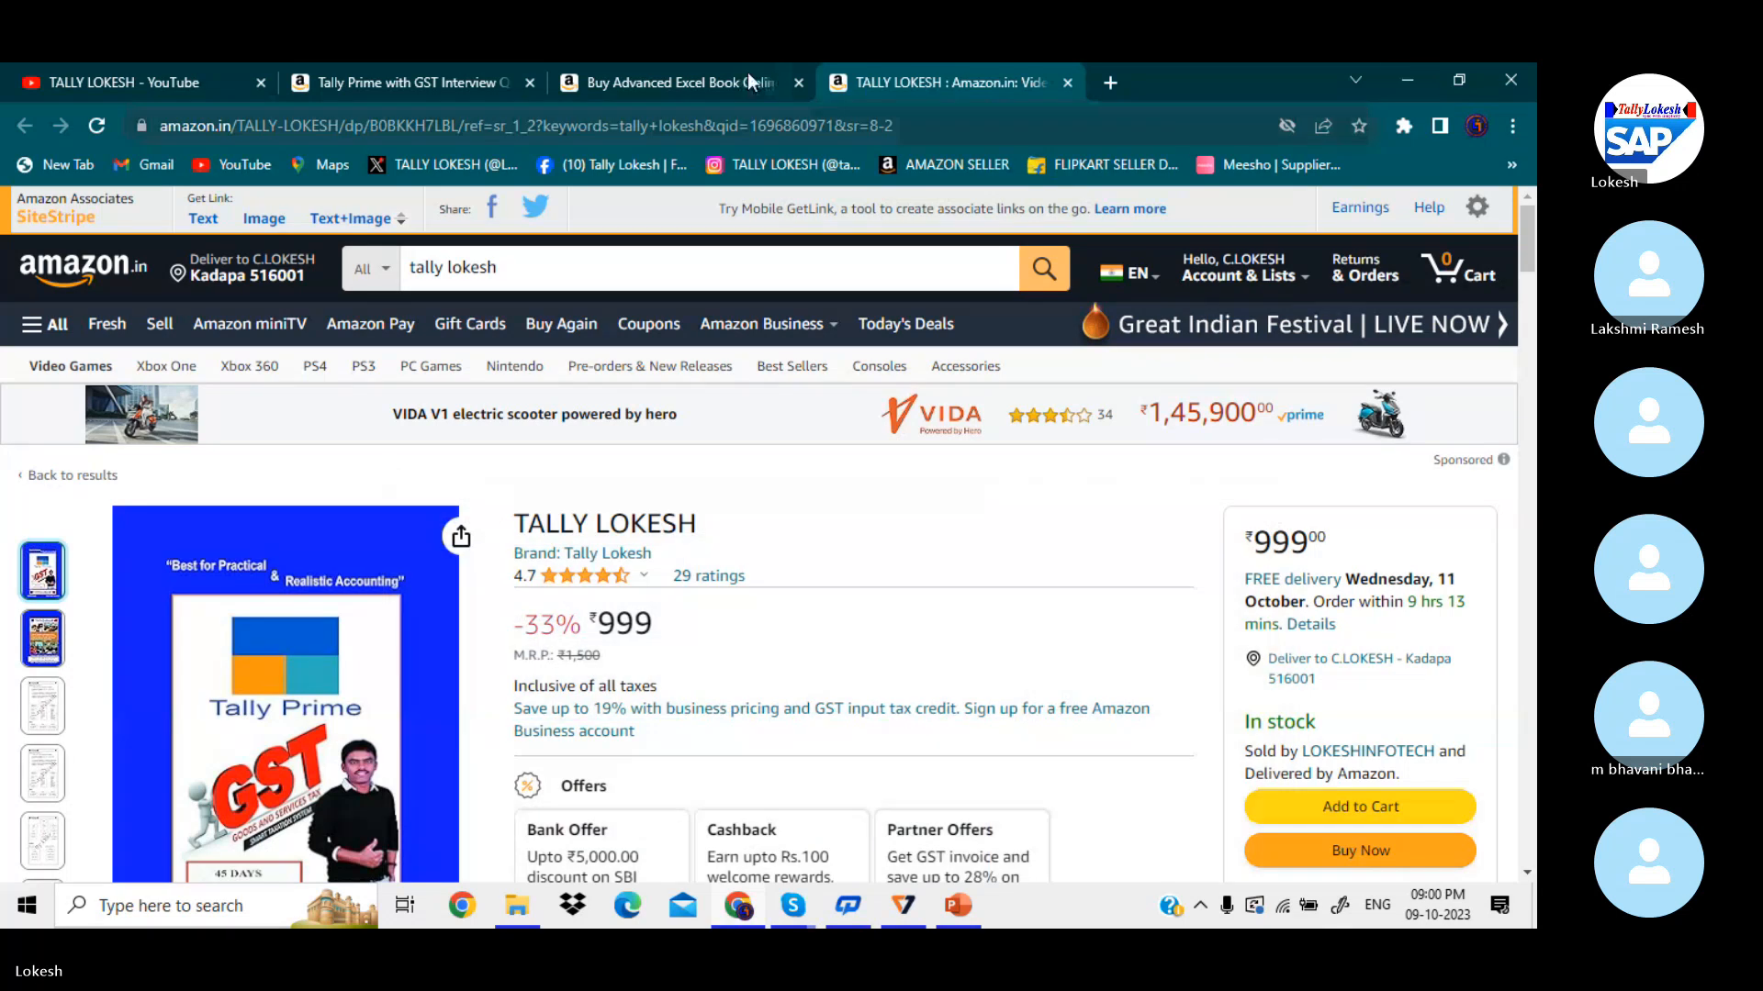
{"action": "left_click", "coordinate": [450, 81]}
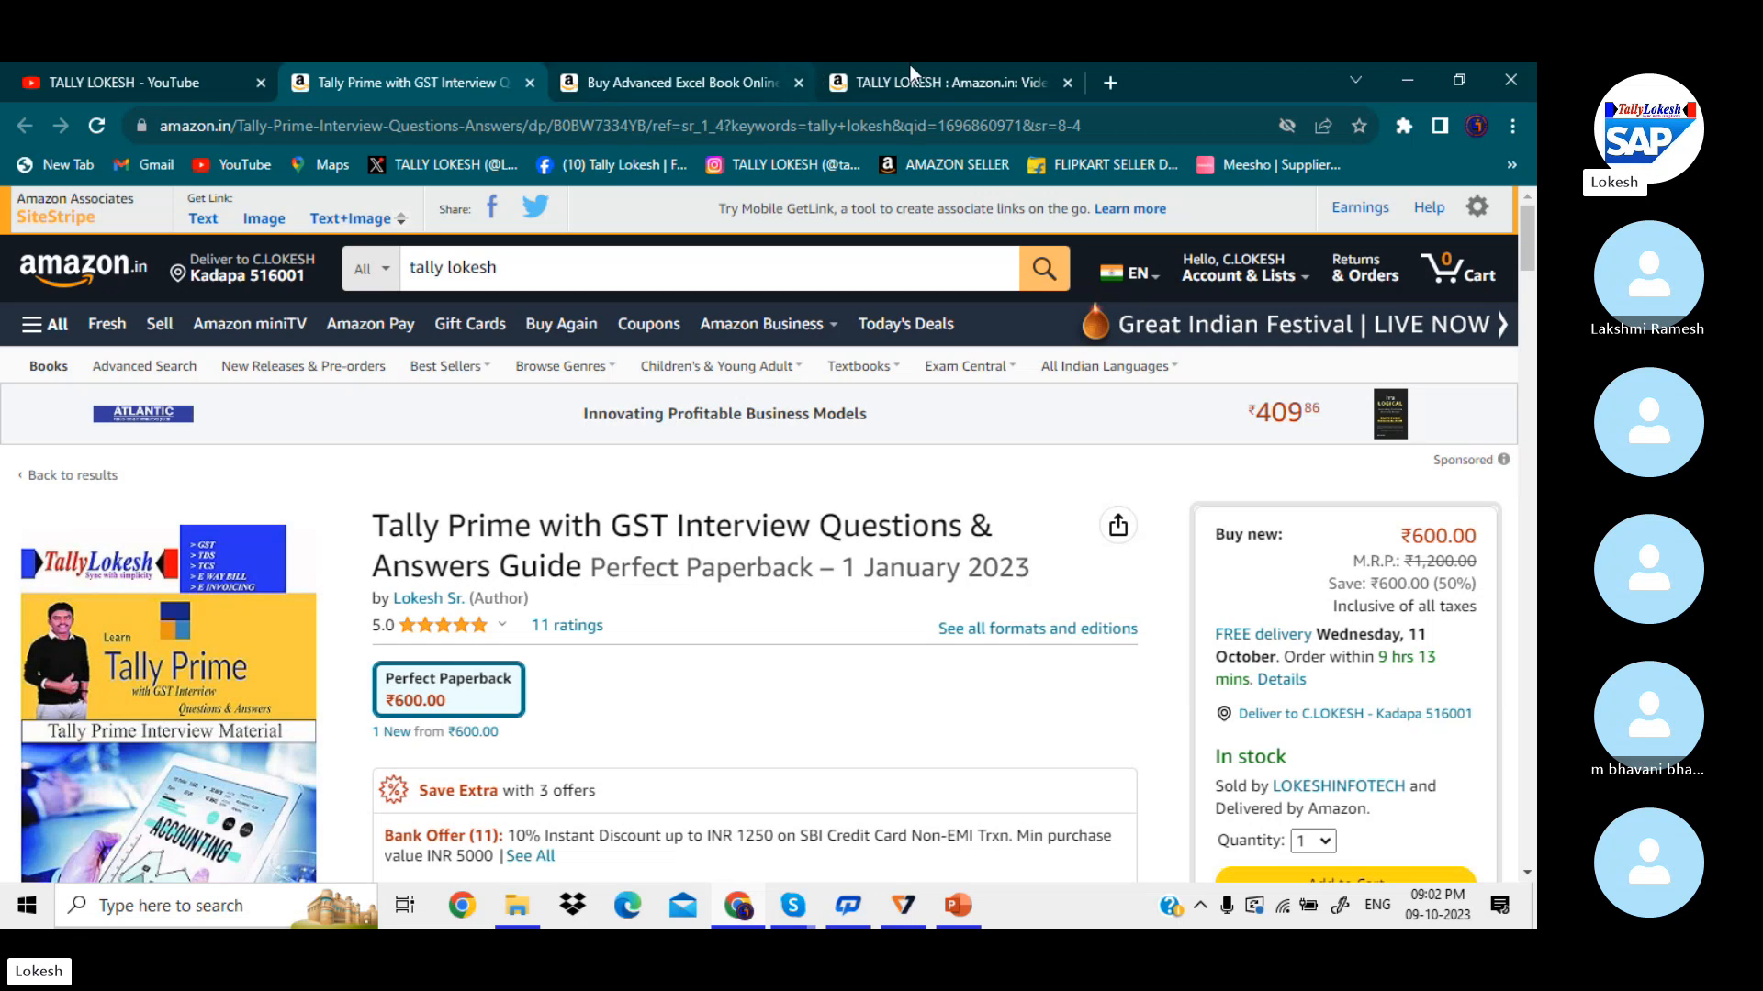
- Minimize the open windows to reach the desktop and postpone the K7TotalSecurity licence renewal reminder
{"action": "left_click", "coordinate": [1401, 79]}
{"action": "left_click", "coordinate": [1402, 82]}
{"action": "left_click", "coordinate": [1404, 77]}
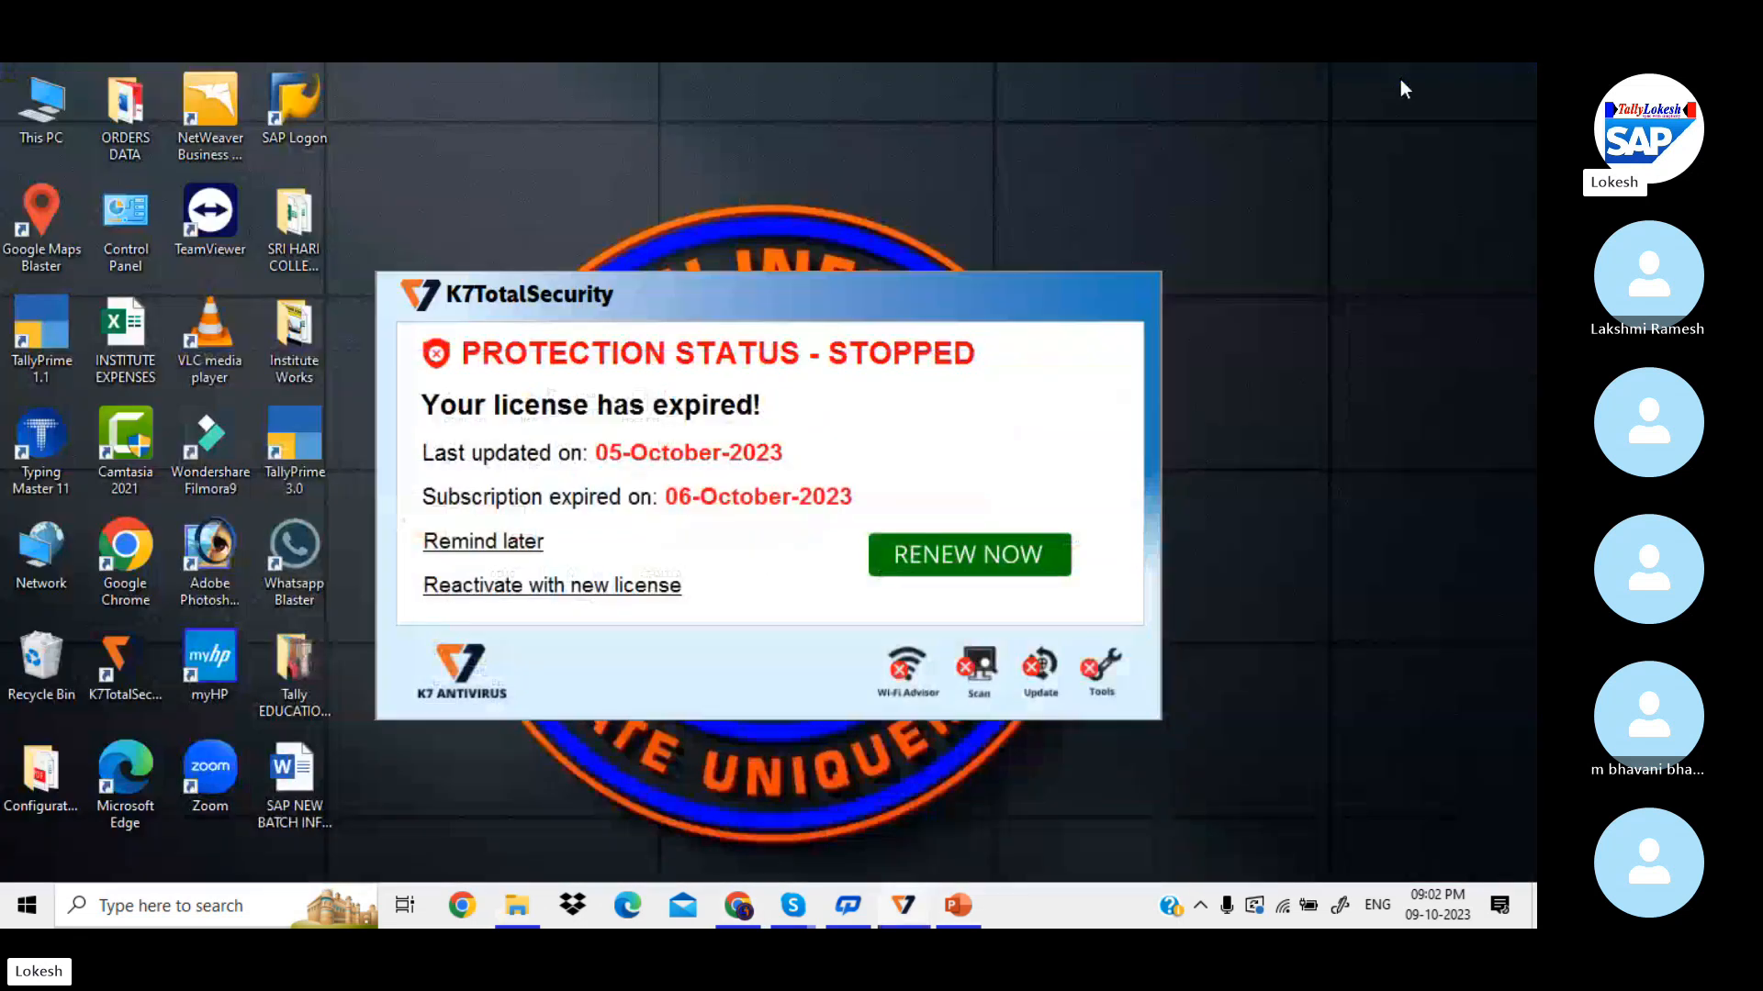
{"action": "left_click", "coordinate": [525, 547]}
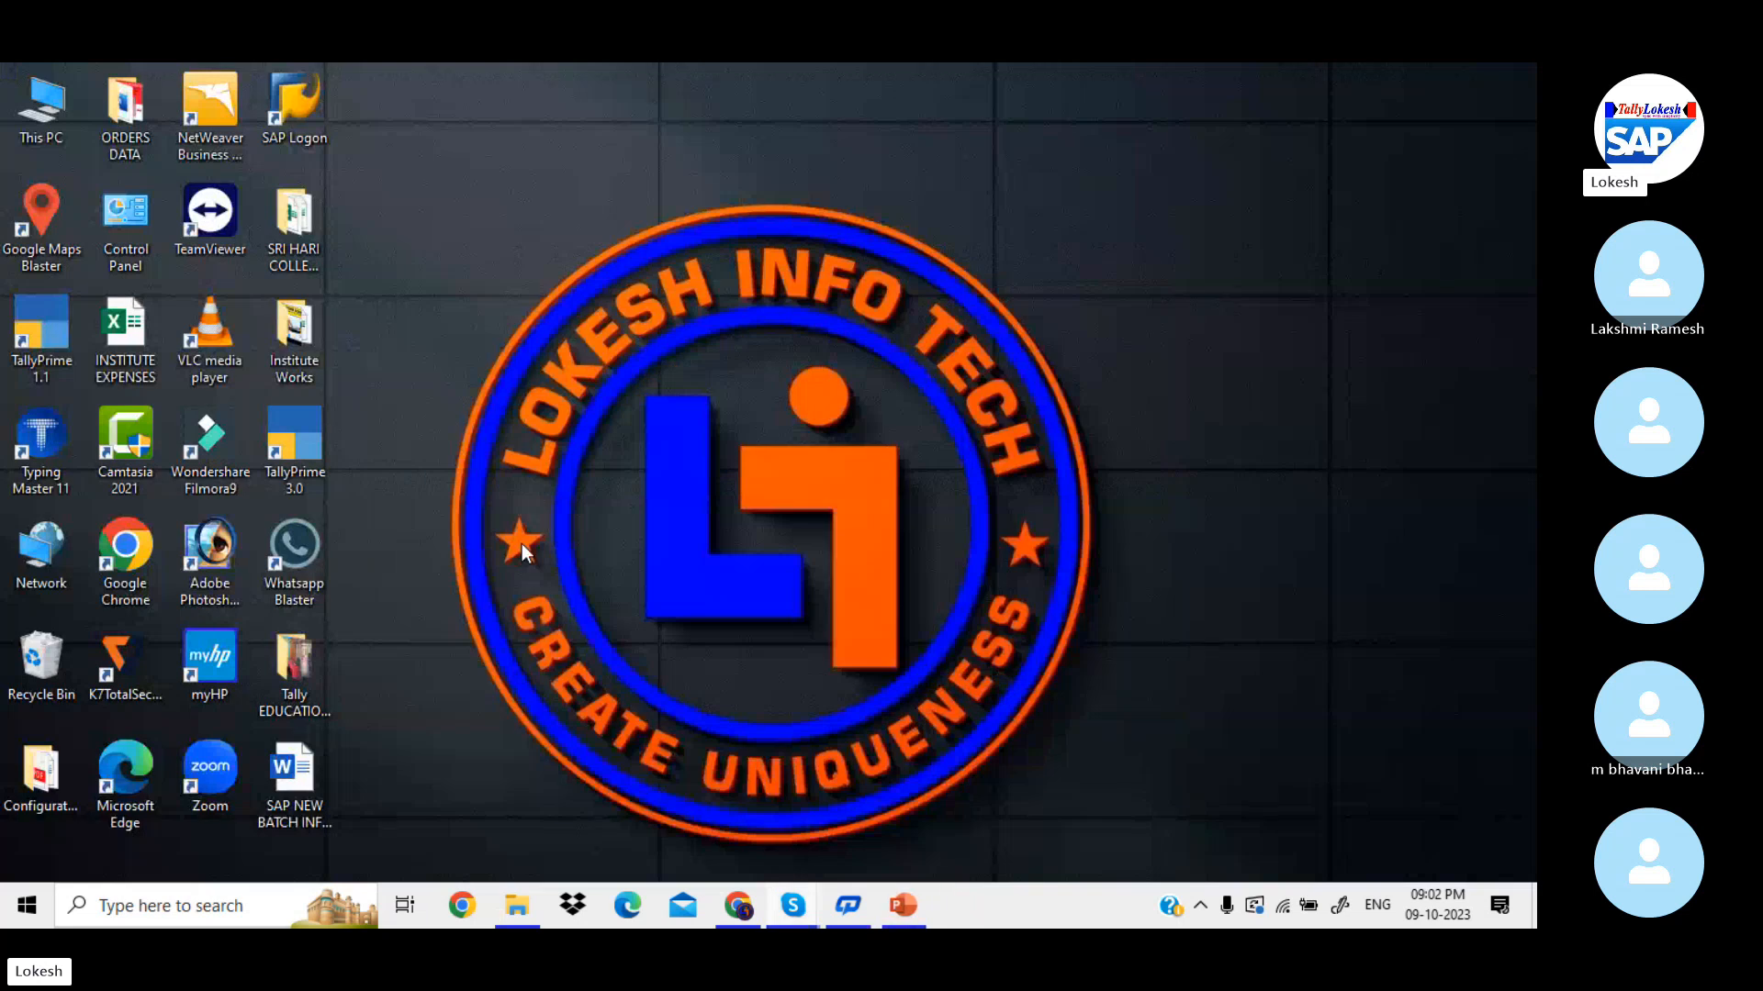
- Launch TallyPrime 3.0 from the desktop and continue in Educational Mode
{"action": "double_click", "coordinate": [277, 444]}
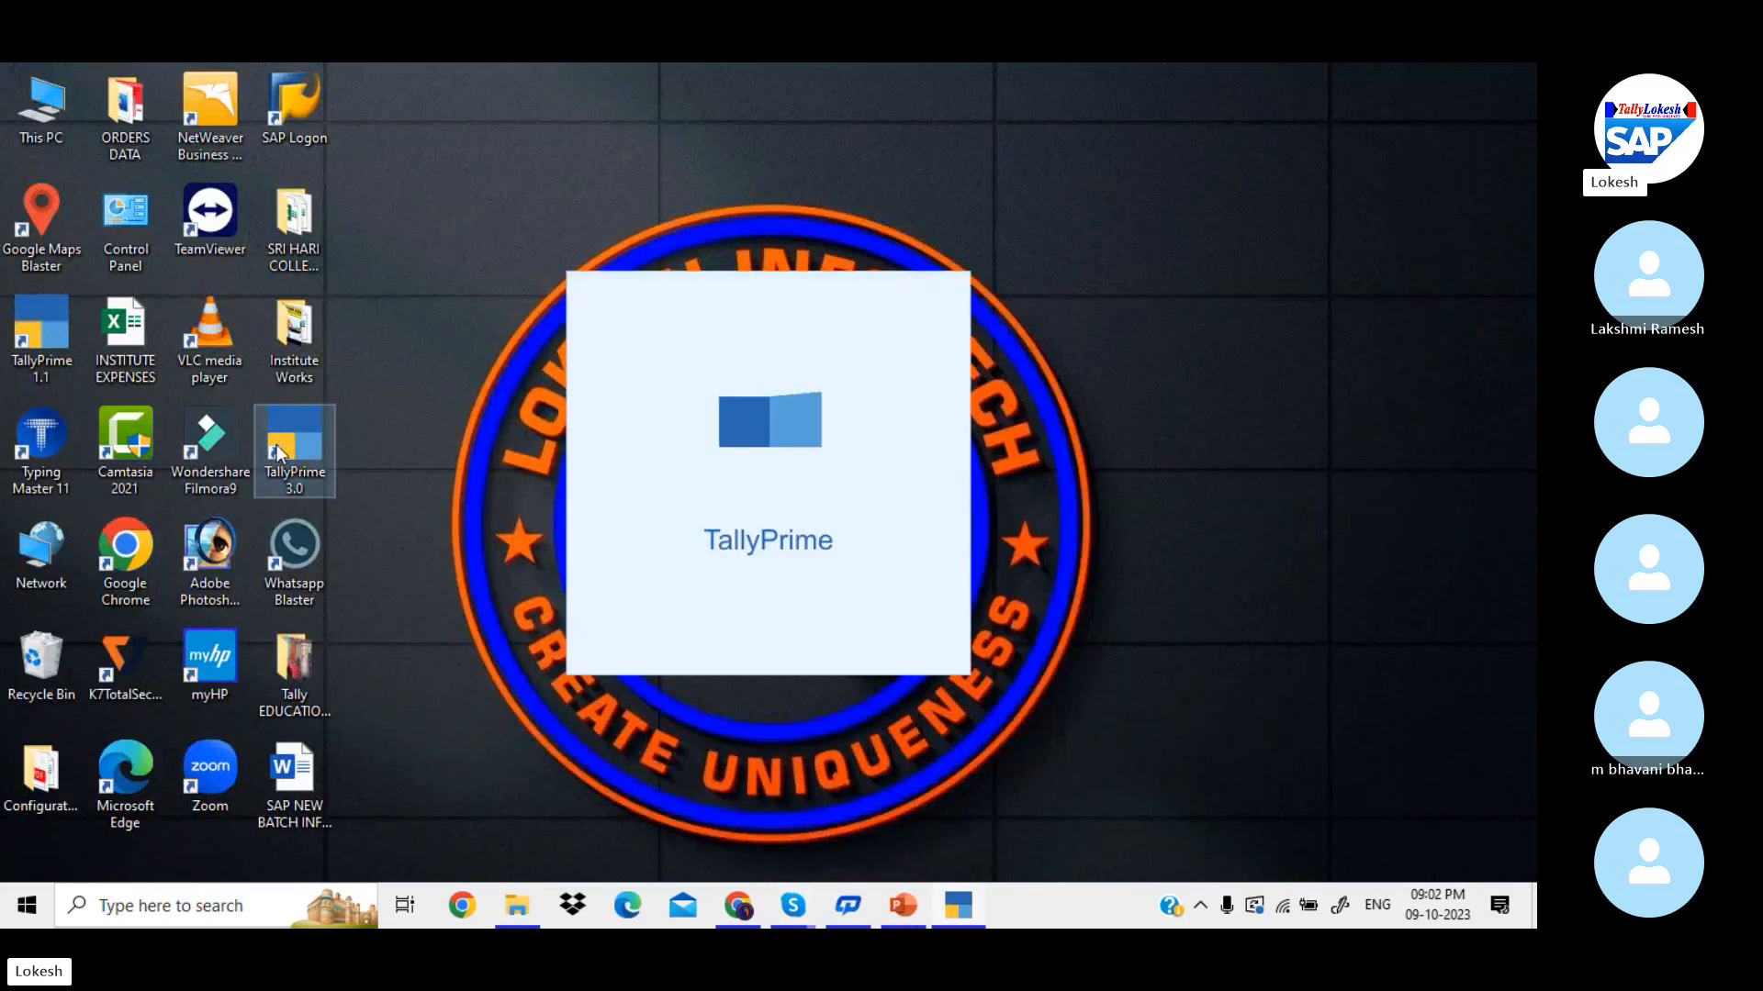
{"action": "key", "text": "n"}
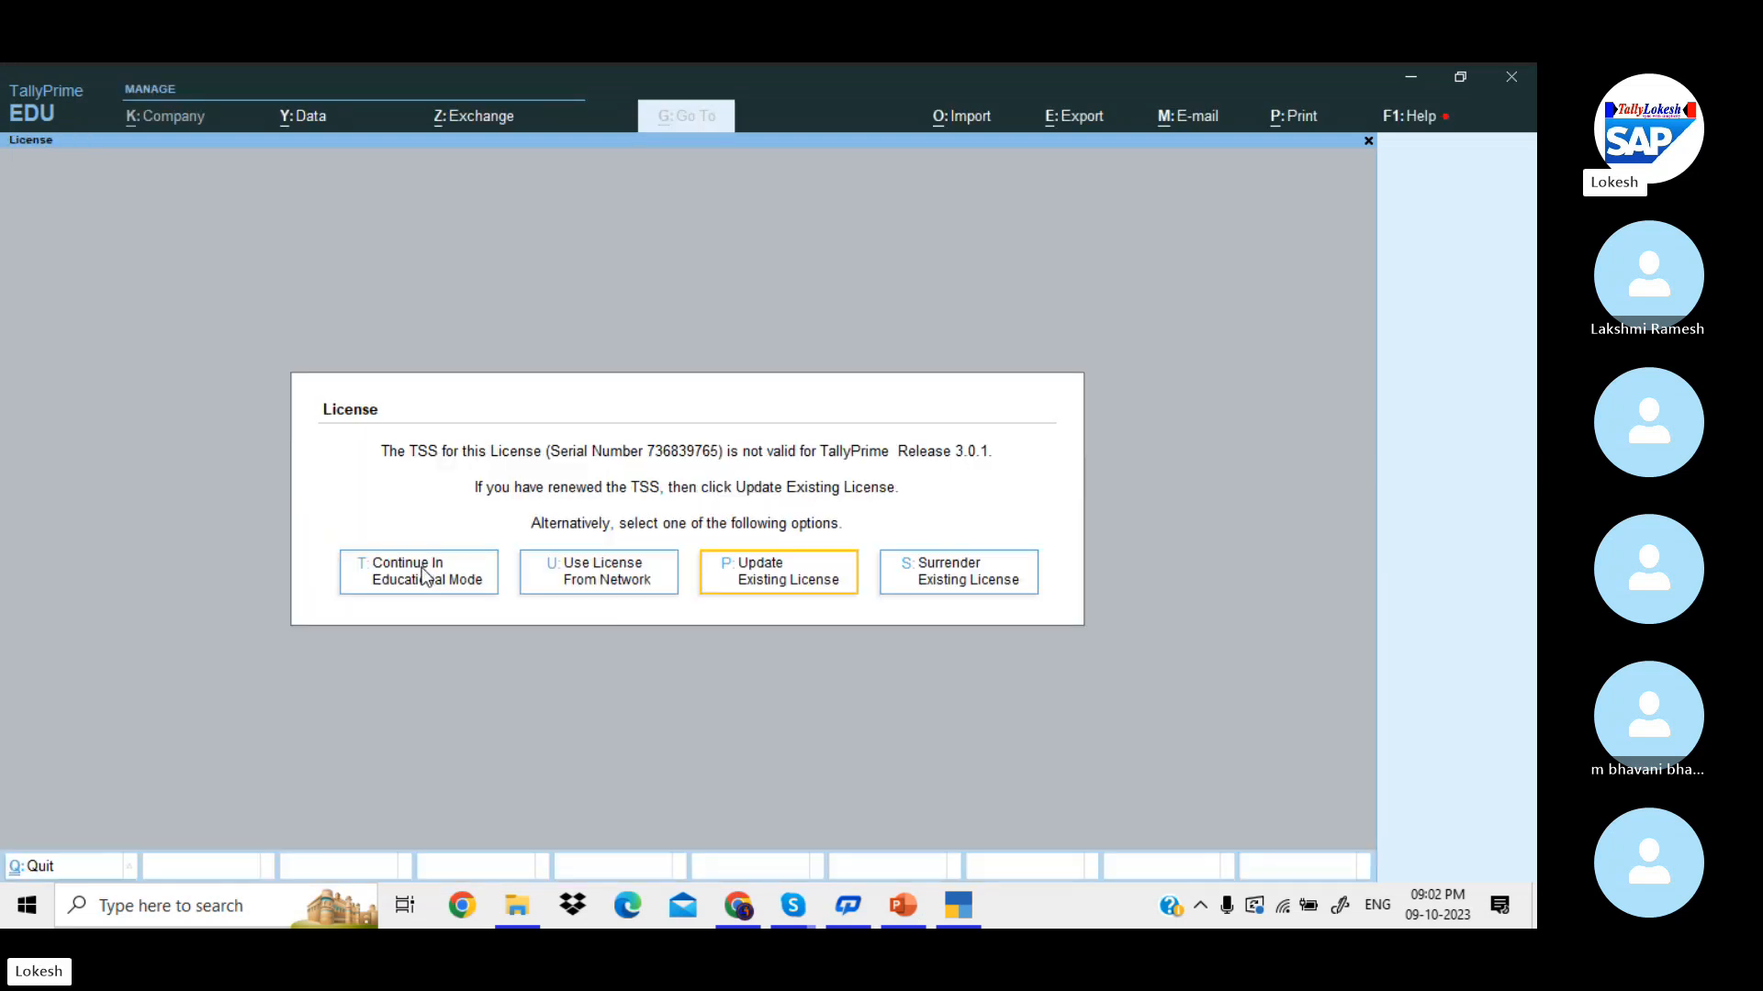
{"action": "left_click", "coordinate": [425, 575]}
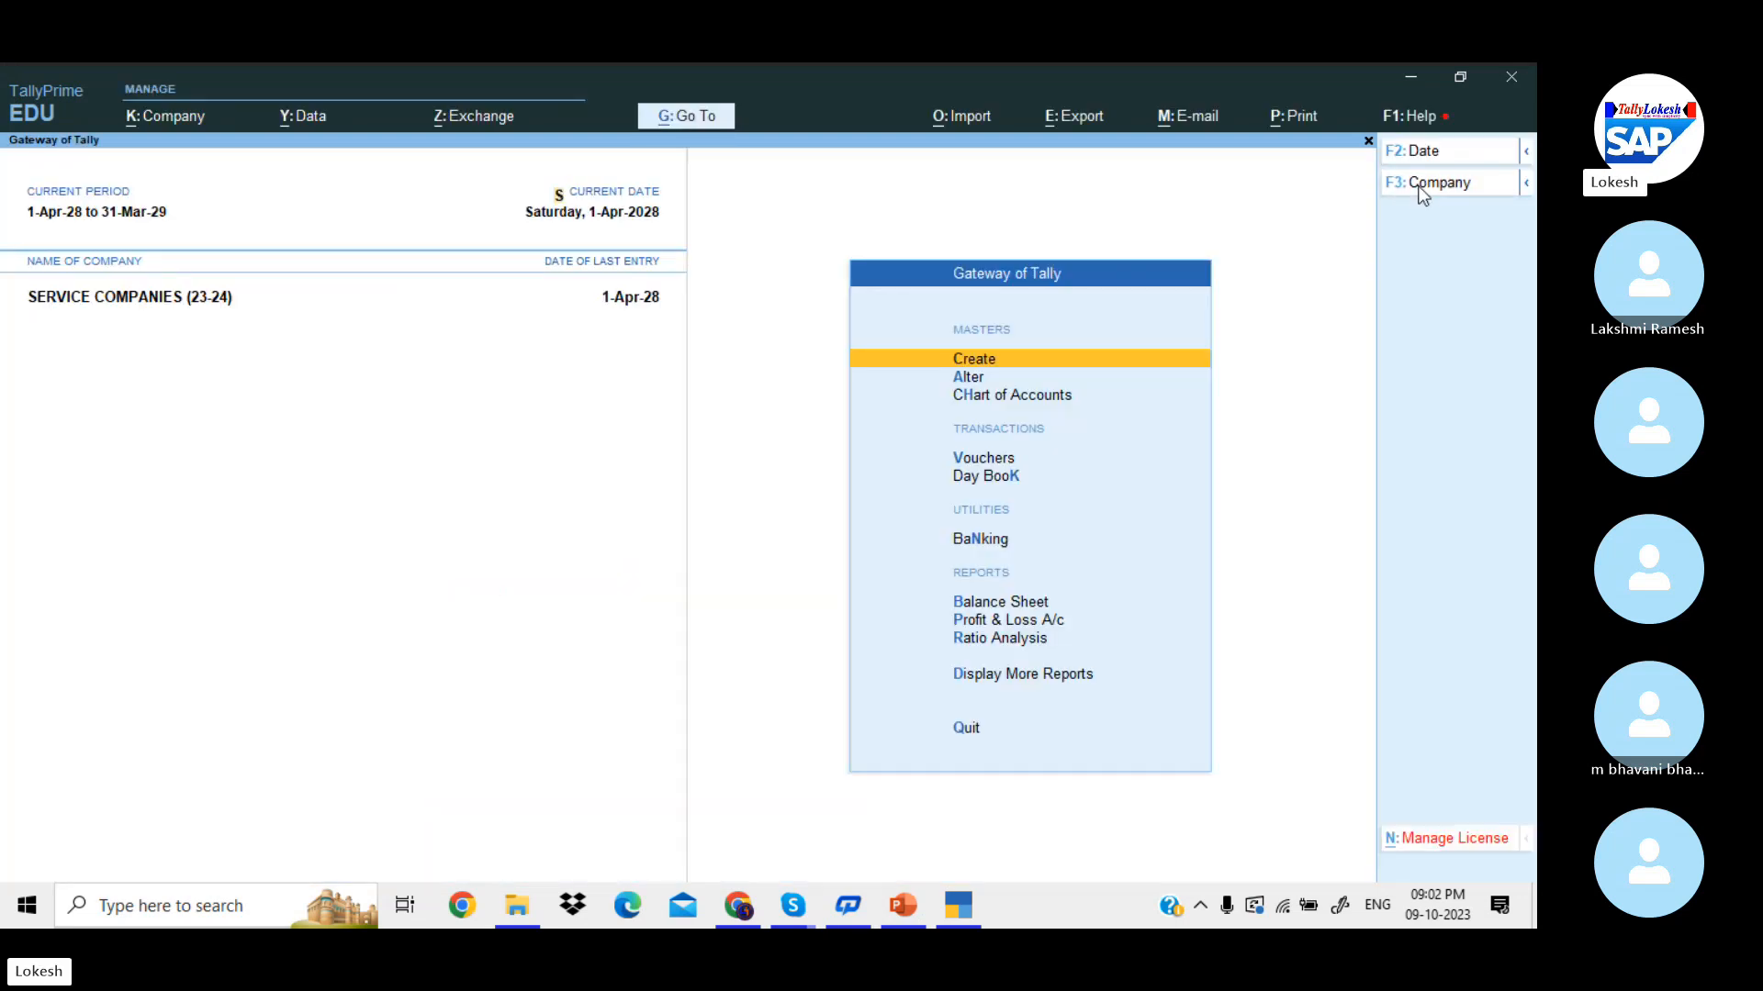
- Shut the open company SERVICE COMPANIES (23-24)
{"action": "left_click", "coordinate": [1420, 186]}
{"action": "key", "text": "Return"}
{"action": "key", "text": "Return"}
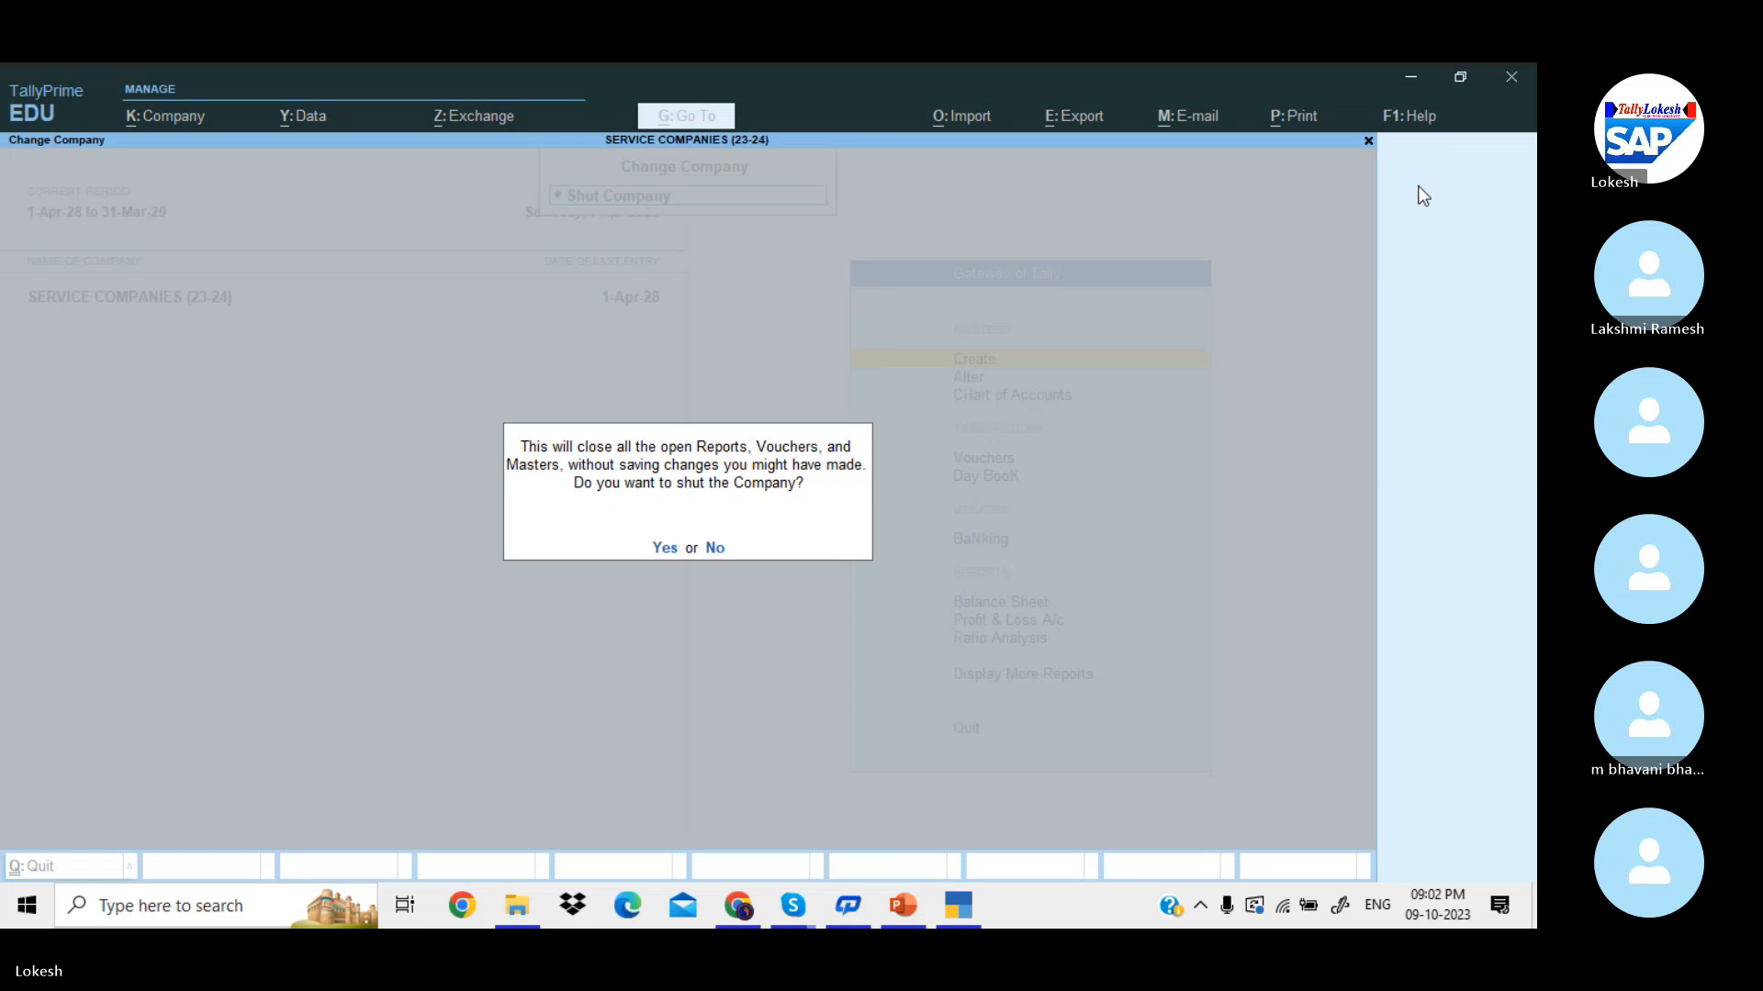
{"action": "key", "text": "Return"}
- Start creating a company and set both its company name and mailing name to Trading Company
{"action": "key", "text": "Up"}
{"action": "key", "text": "Up"}
{"action": "key", "text": "Up"}
{"action": "key", "text": "Up"}
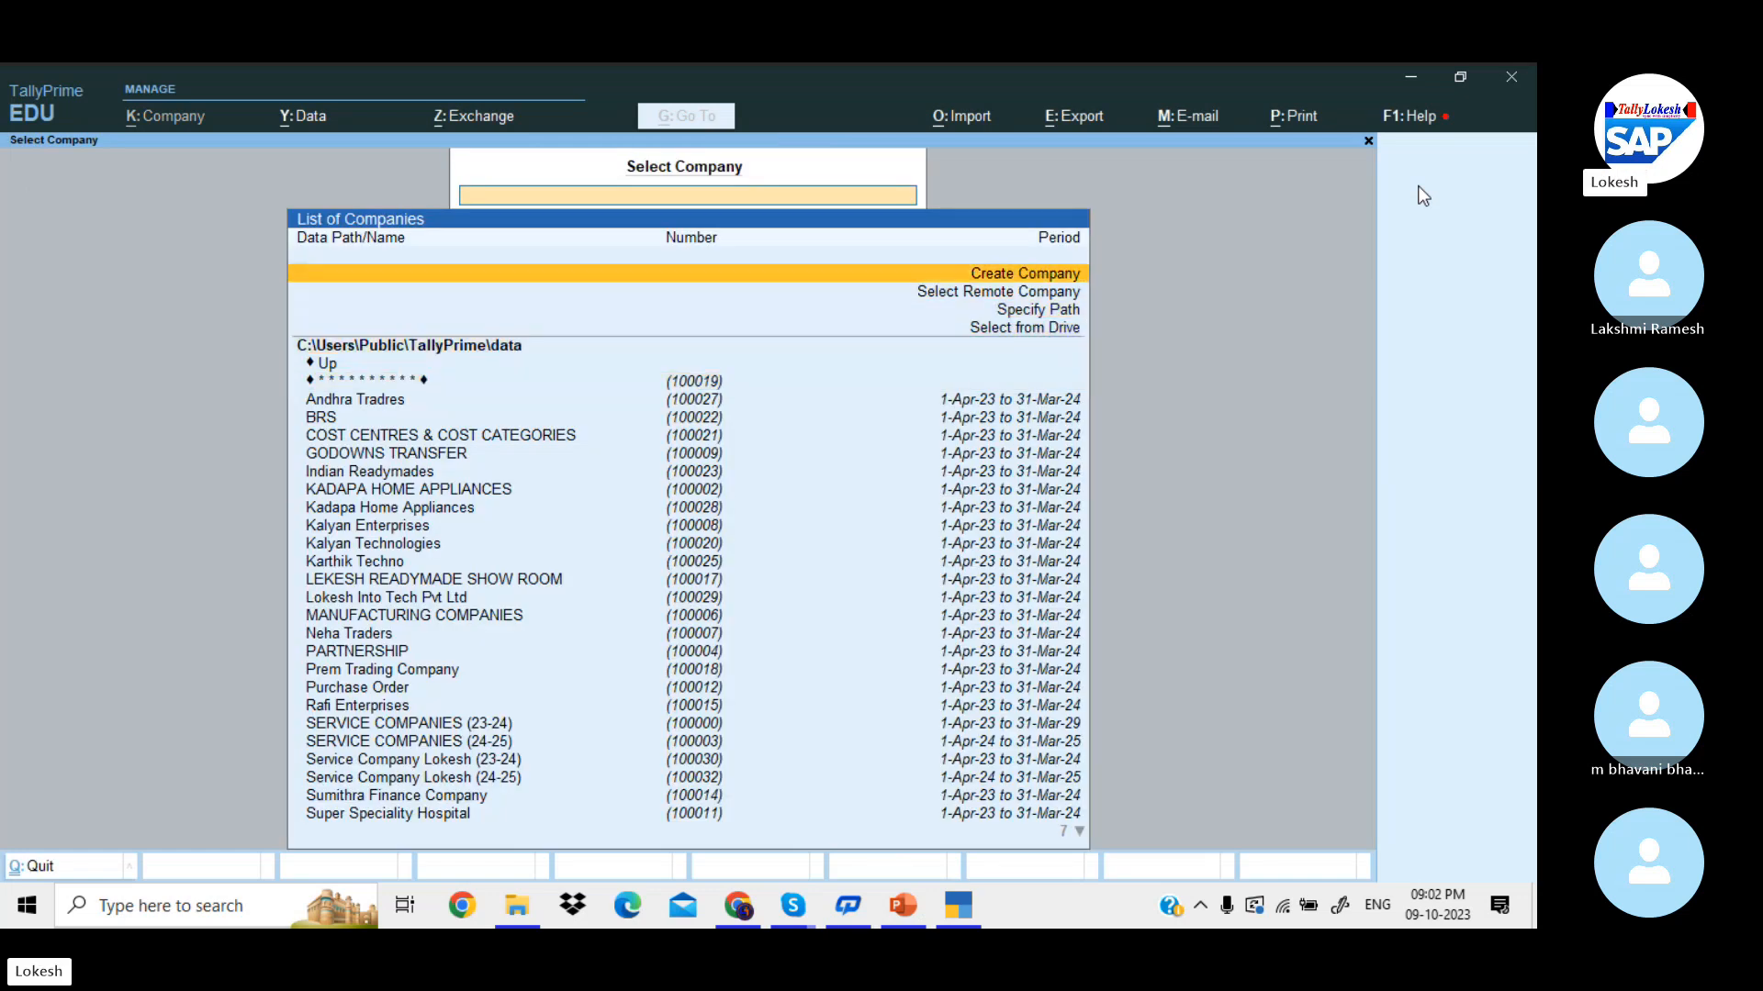
{"action": "key", "text": "Return"}
{"action": "type", "text": "T"}
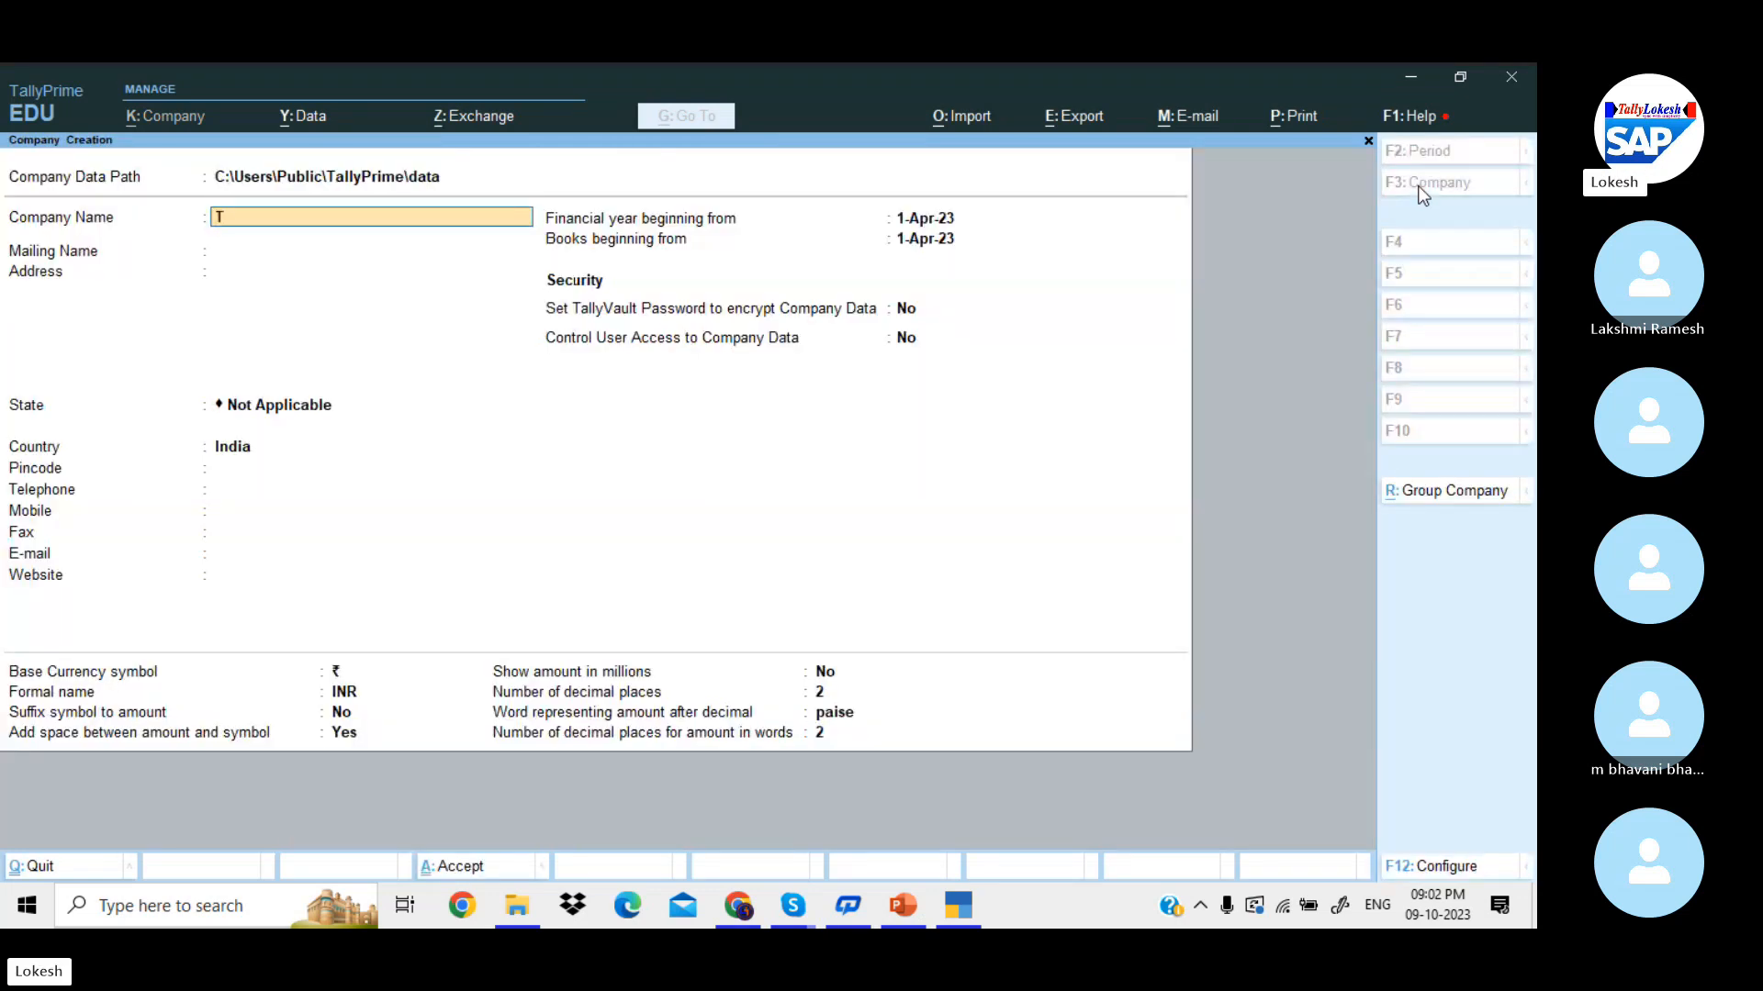
{"action": "type", "text": "rading Company"}
{"action": "key", "text": "Return"}
{"action": "key", "text": "Return"}
{"action": "key", "text": "Return"}
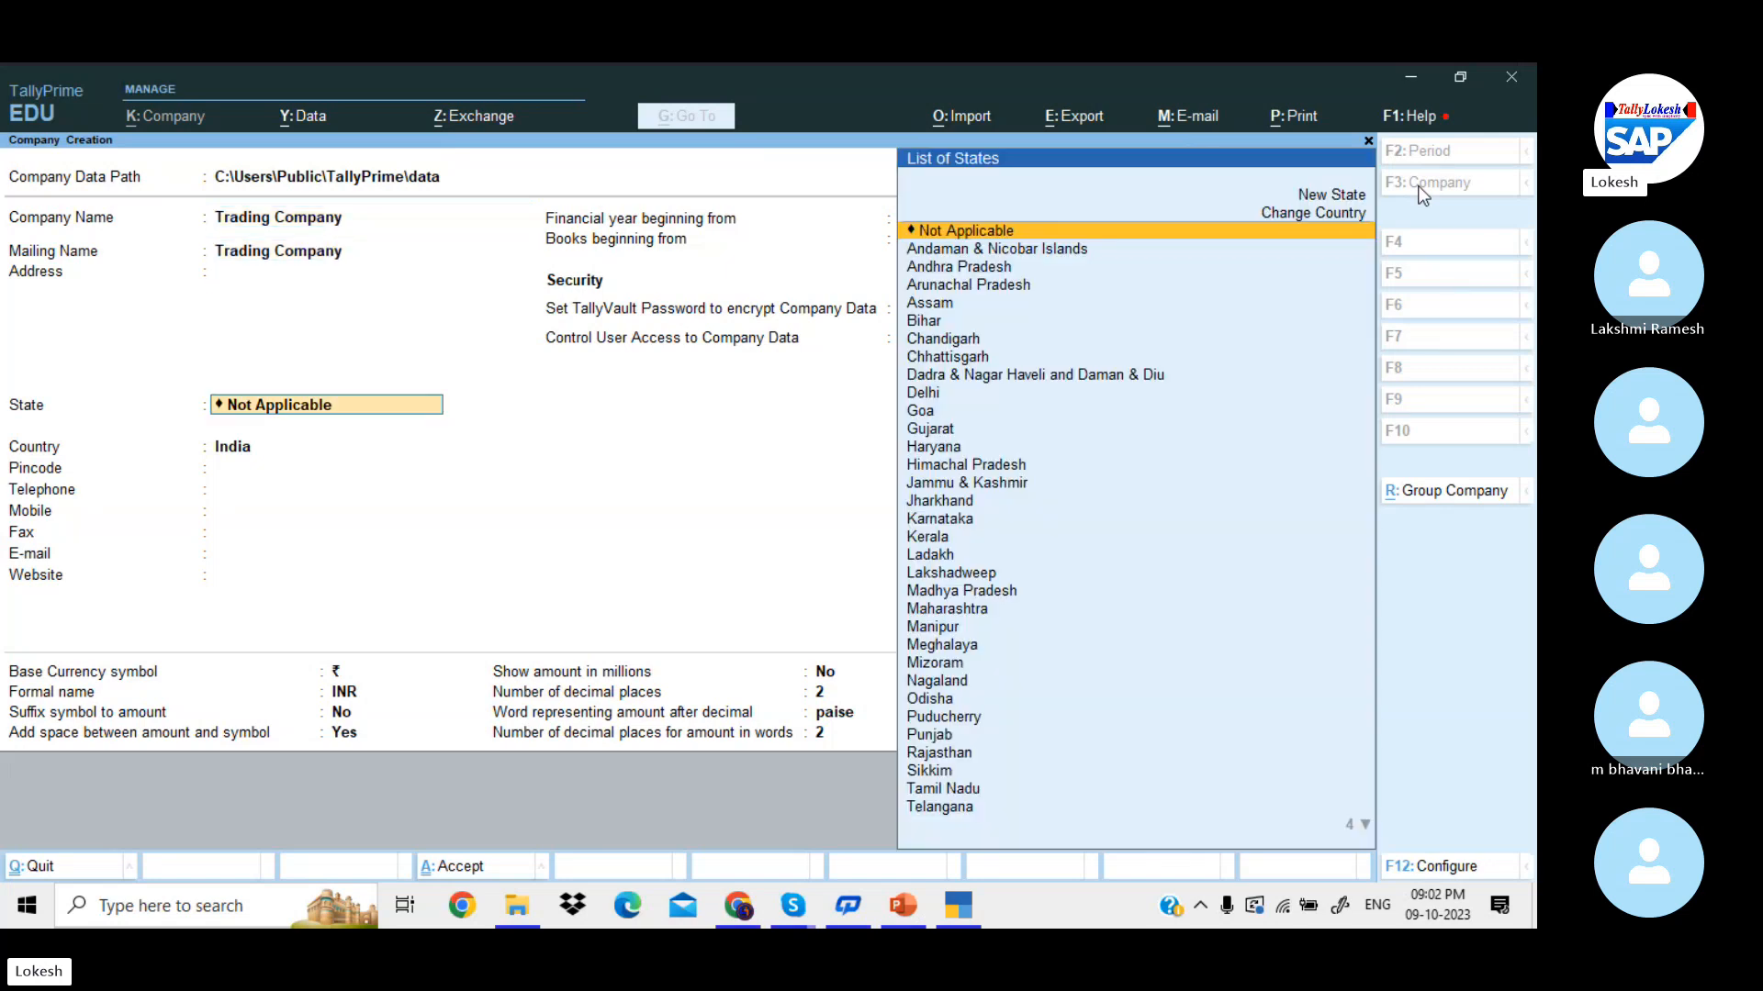
- Set the company's state to Andhra Pradesh and save the company with the remaining details at their defaults
{"action": "key", "text": "Down"}
{"action": "key", "text": "Down"}
{"action": "key", "text": "Return"}
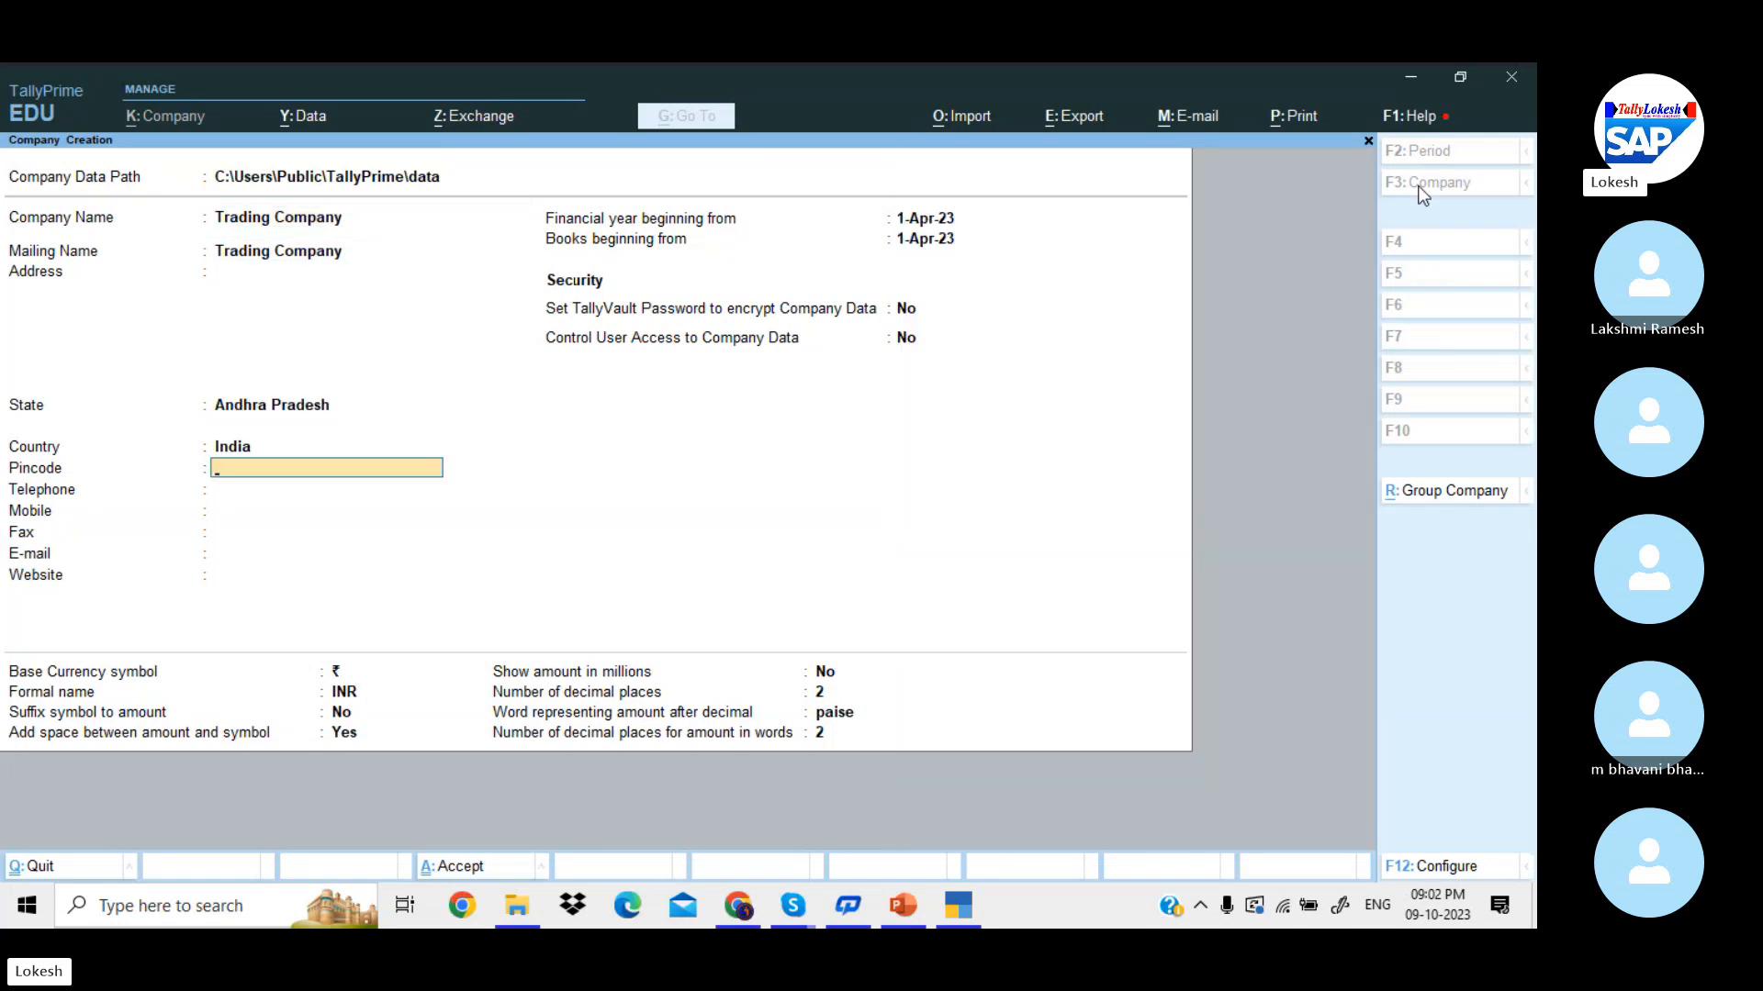
{"action": "key", "text": "ctrl"}
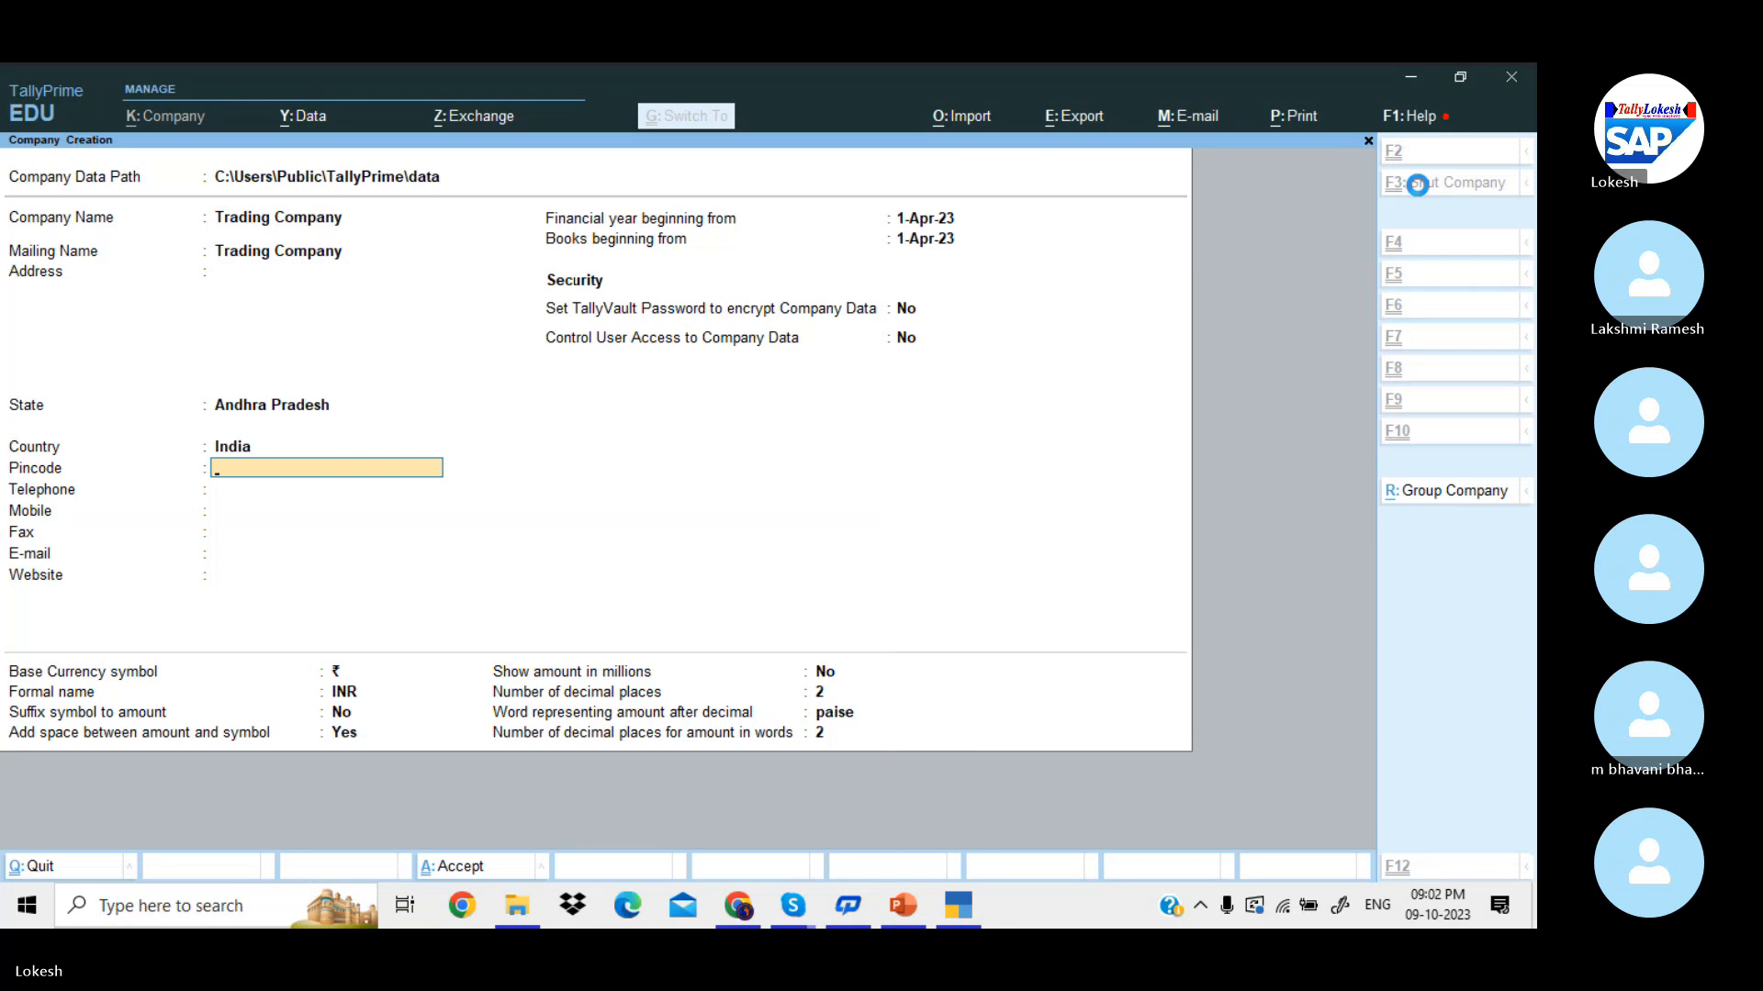
{"action": "key", "text": "ctrl+a"}
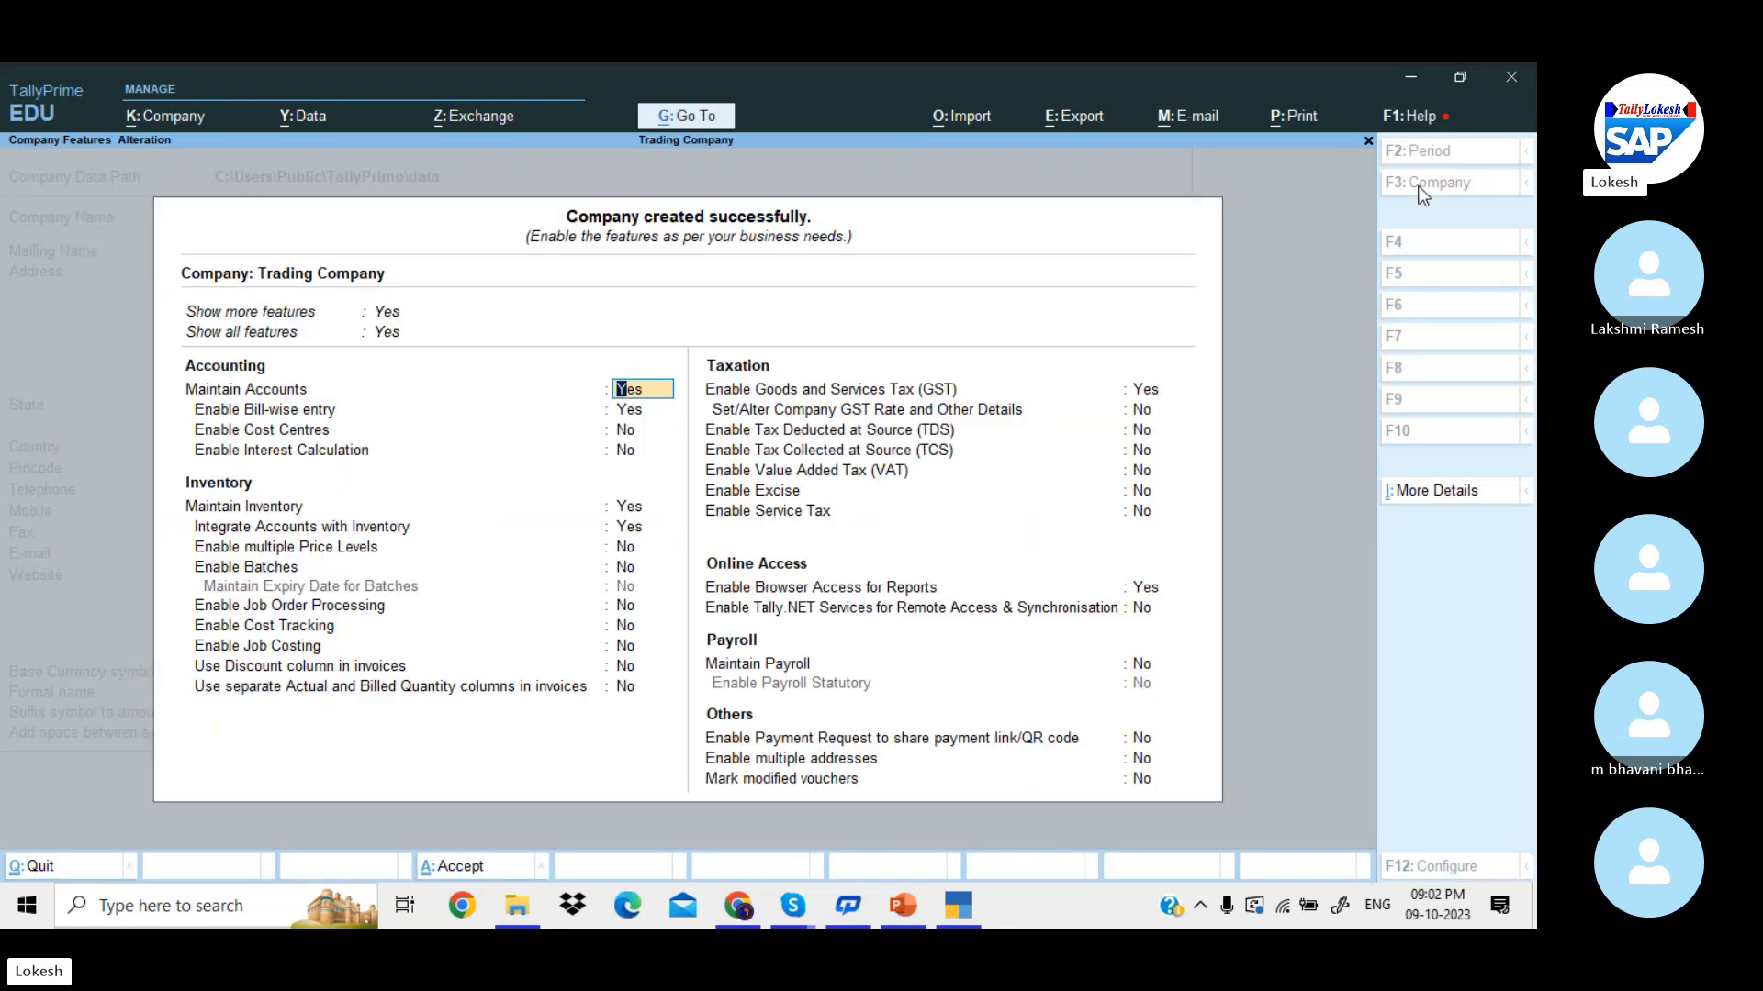
- Disable Bill-wise entry in the company features and keep the other accounting and inventory features unchanged
{"action": "key", "text": "Return"}
{"action": "type", "text": "n"}
{"action": "key", "text": "Return"}
{"action": "key", "text": "Return"}
{"action": "key", "text": "Return"}
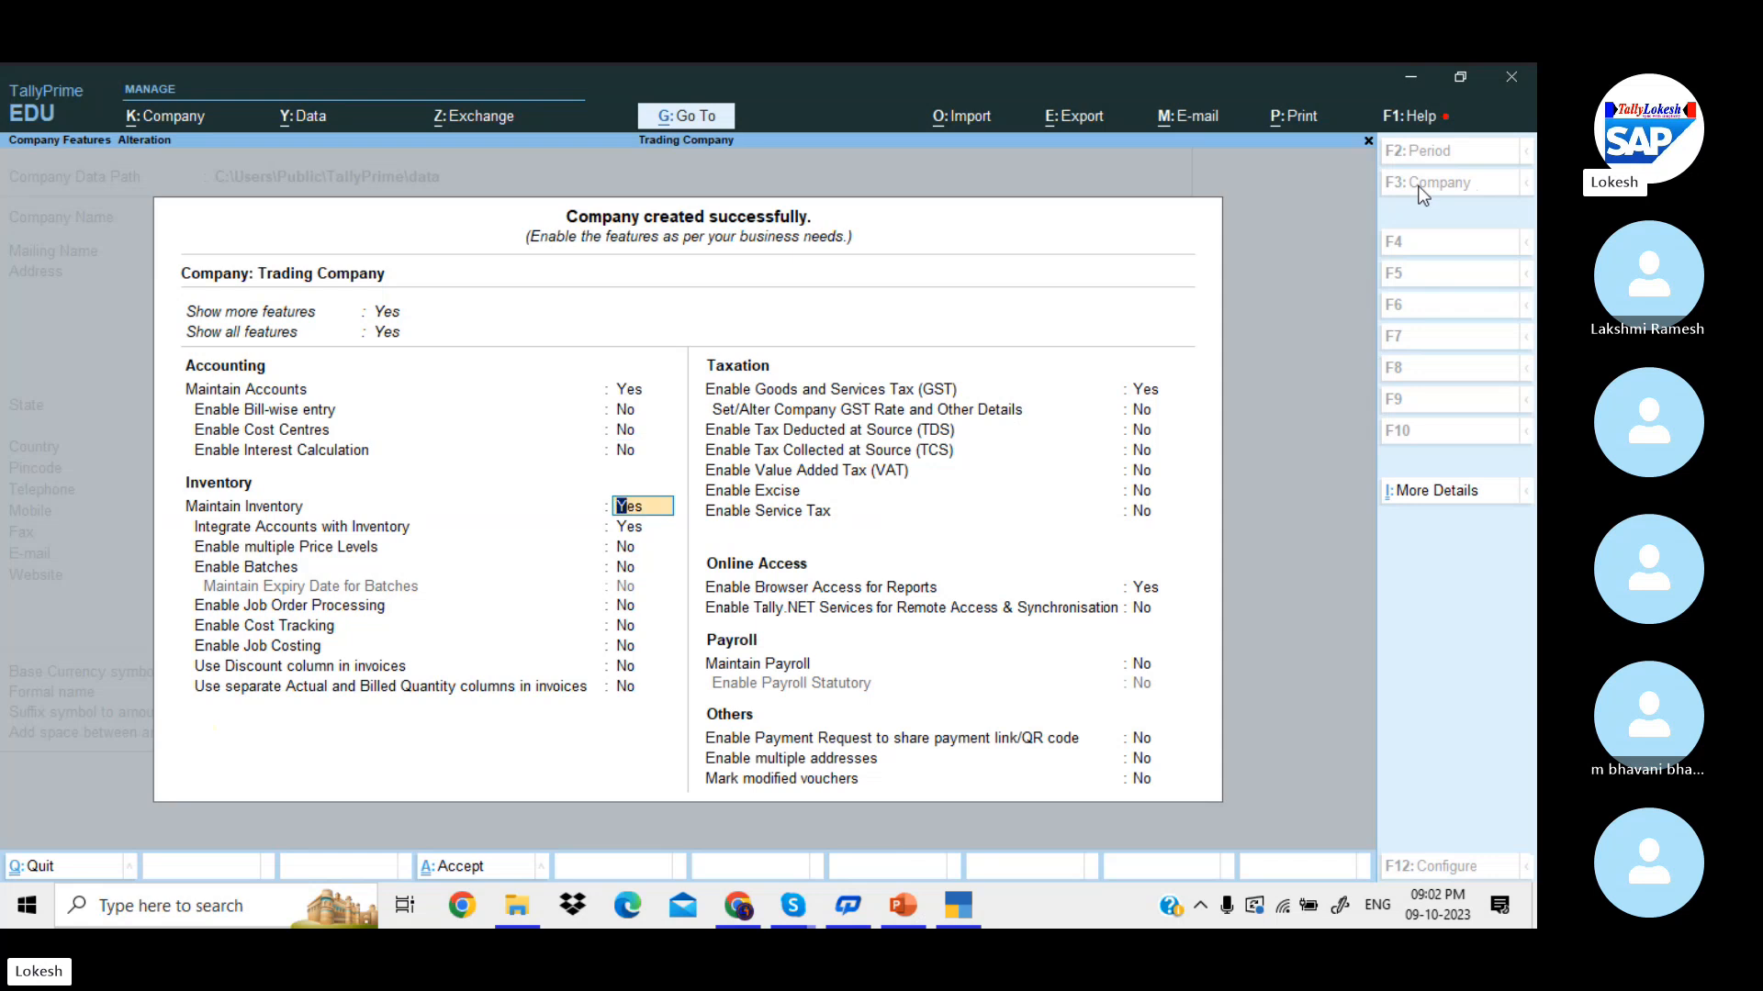
{"action": "key", "text": "Return"}
{"action": "key", "text": "Return"}
{"action": "key", "text": "Return"}
{"action": "key", "text": "Return"}
{"action": "key", "text": "Return"}
{"action": "key", "text": "Return"}
{"action": "key", "text": "Return"}
{"action": "key", "text": "Return"}
{"action": "key", "text": "Return"}
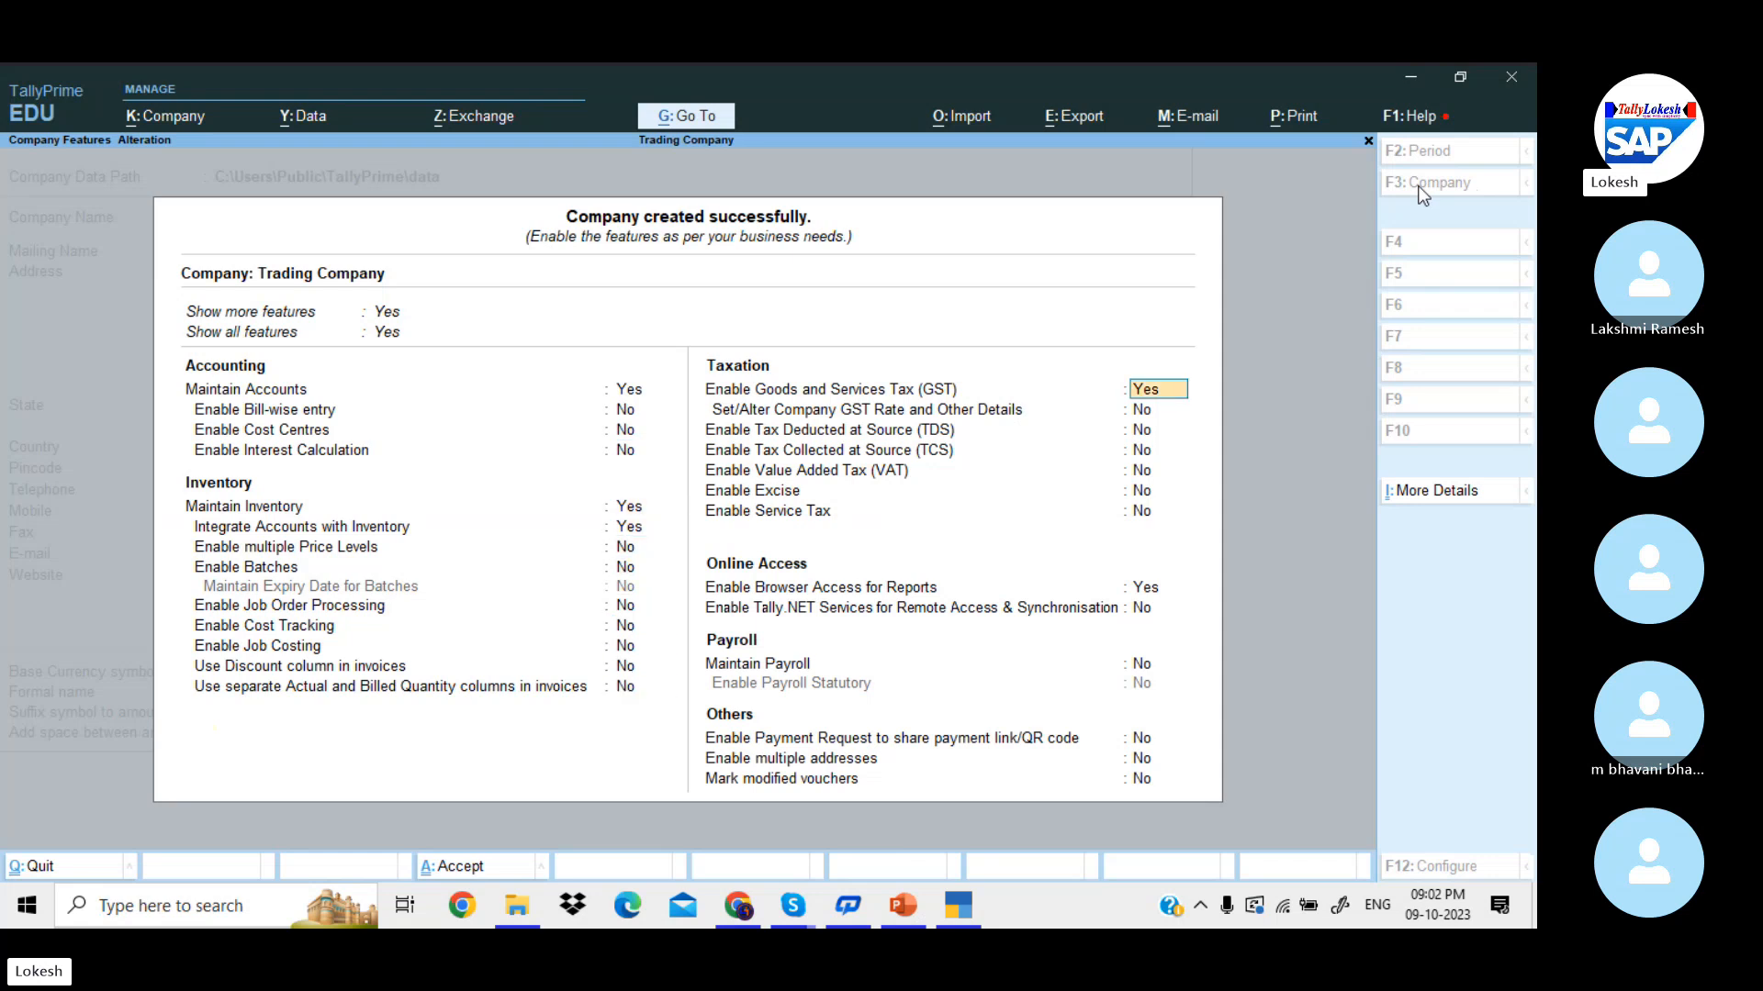
- Keep GST enabled and register the company in Andhra Pradesh with the Regular type, entering its GSTIN/UIN
{"action": "key", "text": "Return"}
{"action": "key", "text": "Return"}
{"action": "key", "text": "Return"}
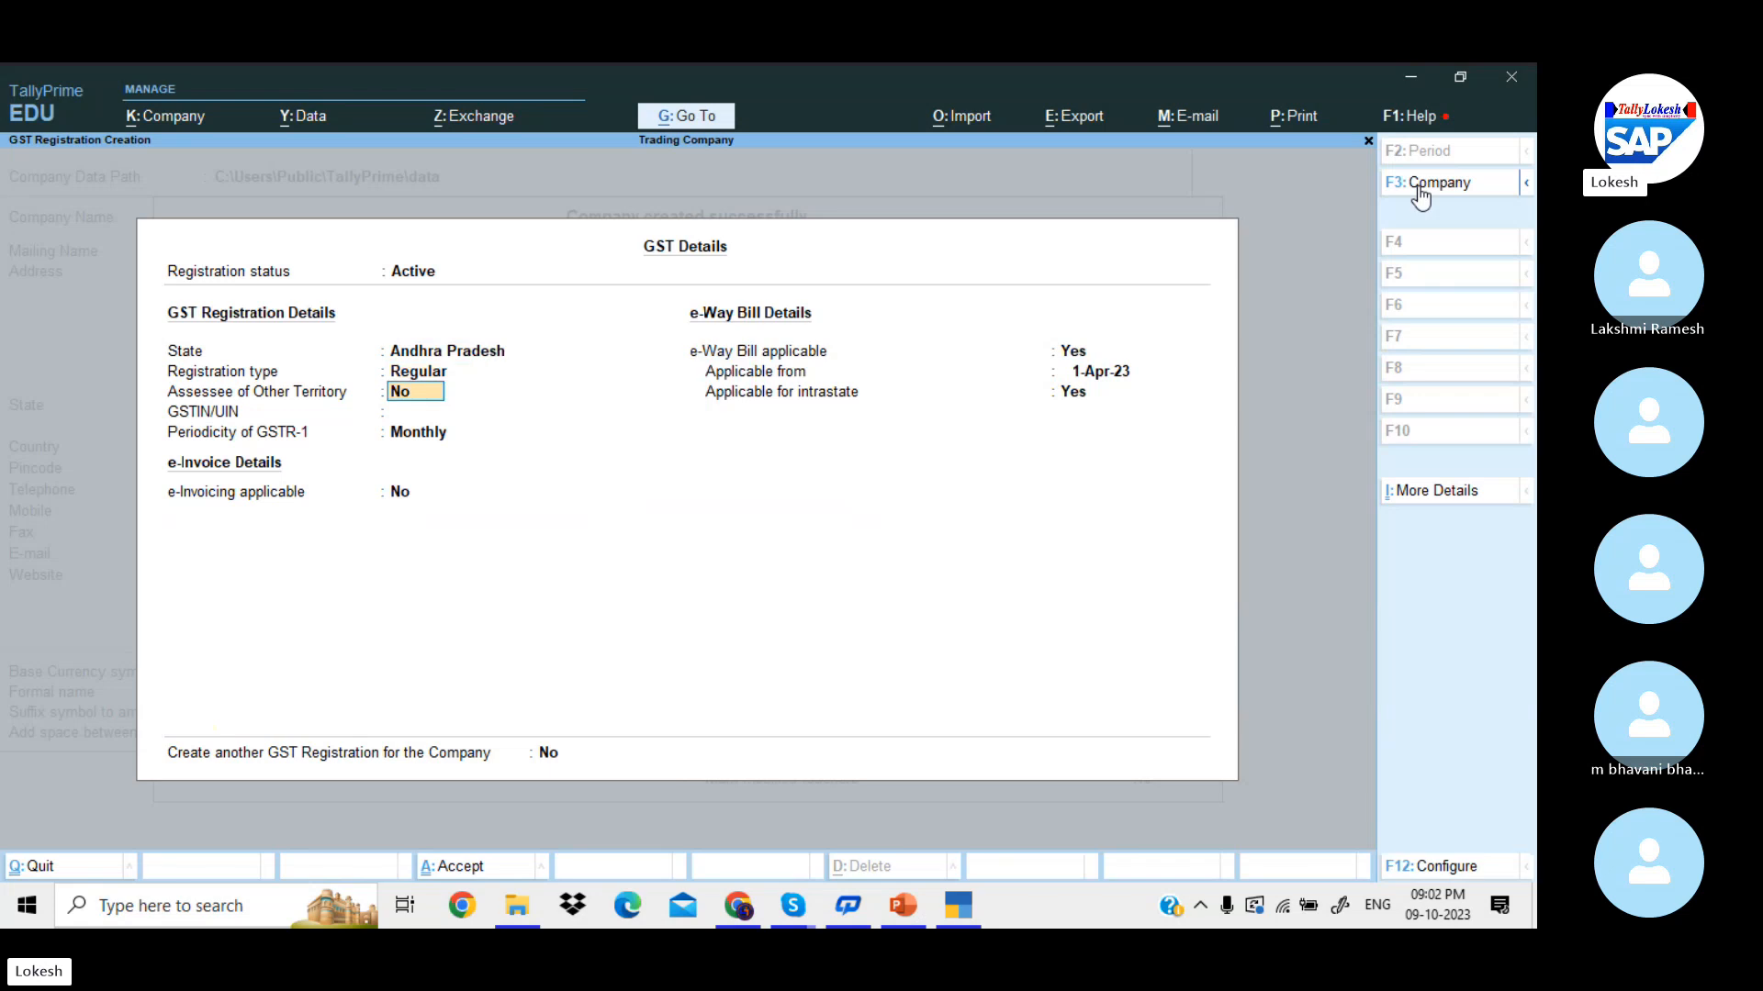
{"action": "key", "text": "Return"}
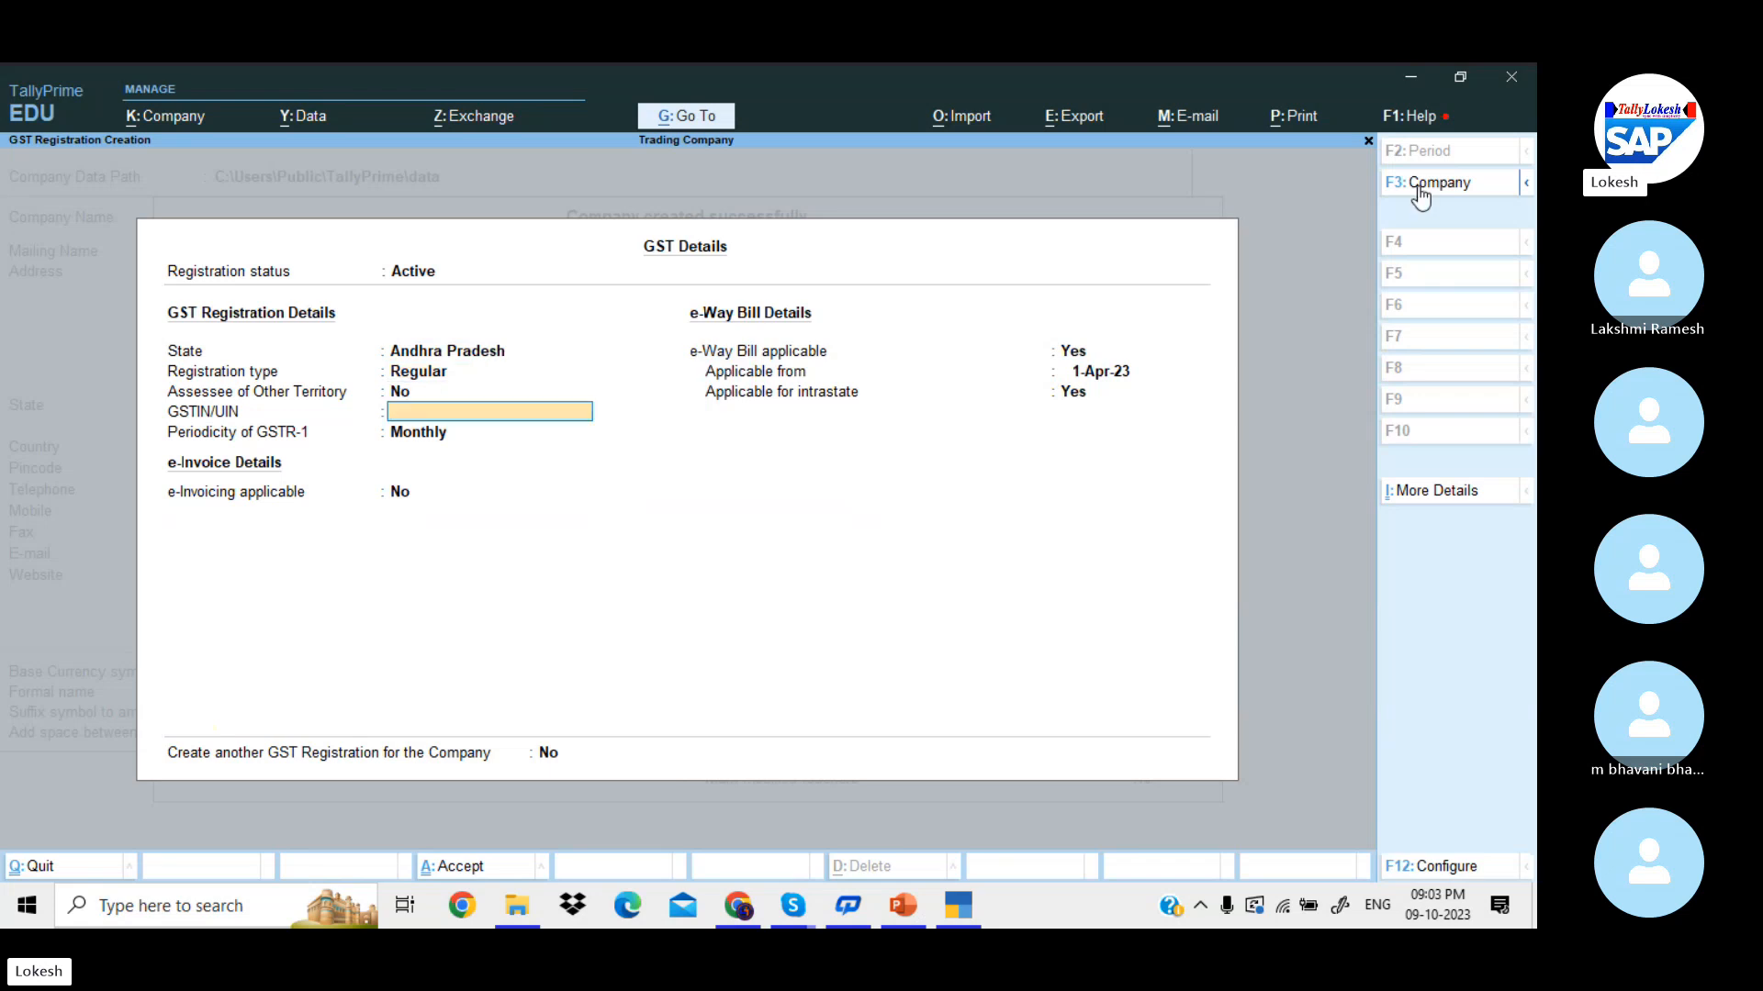
{"action": "type", "text": "37AAAAA1235A1Z8"}
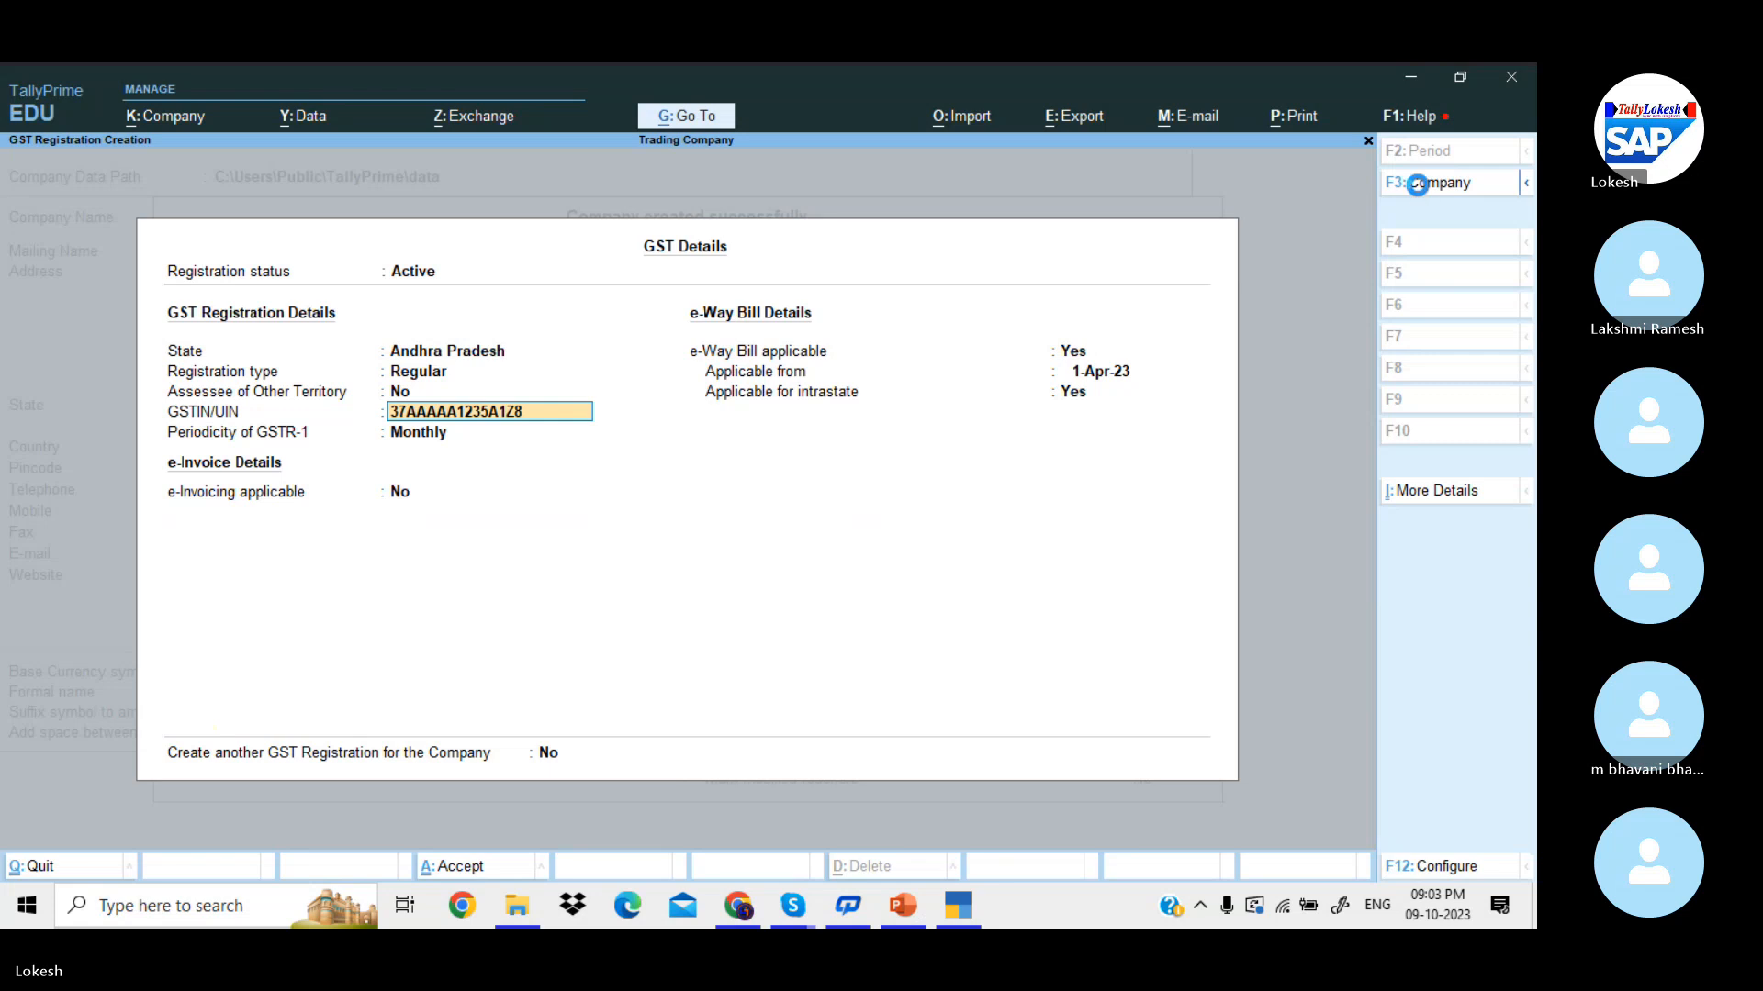
{"action": "key", "text": "Return"}
{"action": "key", "text": "Return"}
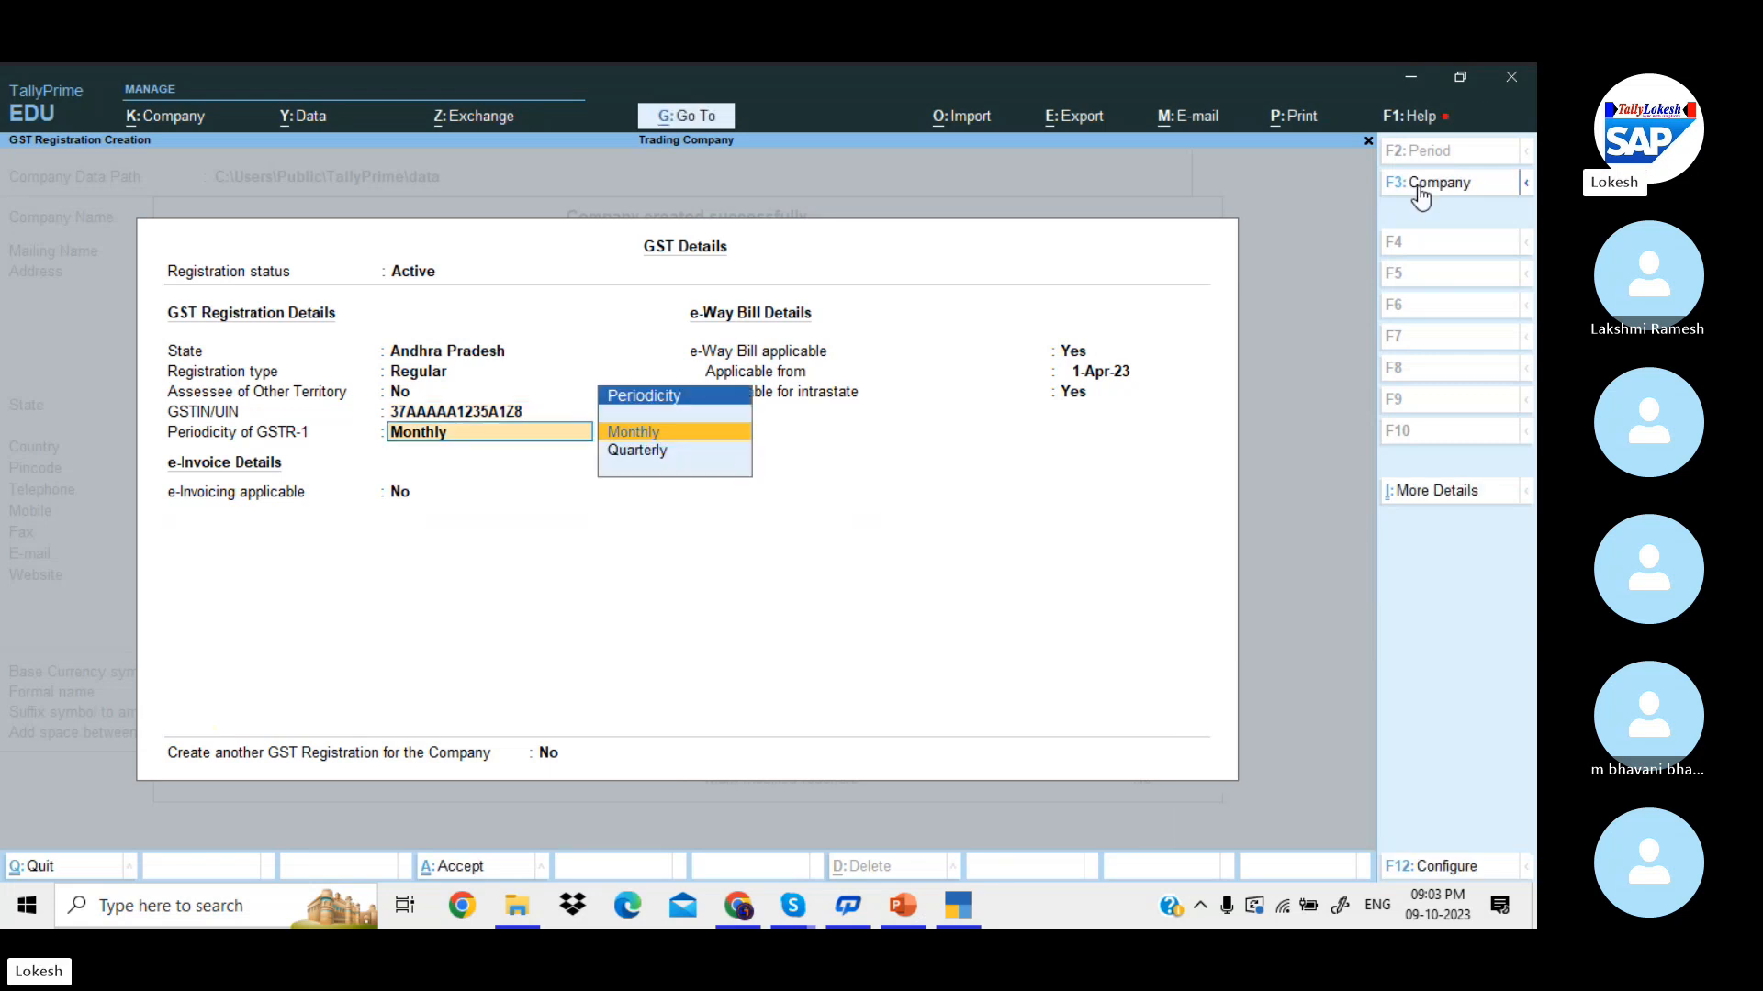
- Keep GSTR-1 periodicity Monthly, e-Invoicing off, and e-Way Bill applicable from 1-Apr-23, including intrastate
{"action": "key", "text": "Return"}
{"action": "key", "text": "Return"}
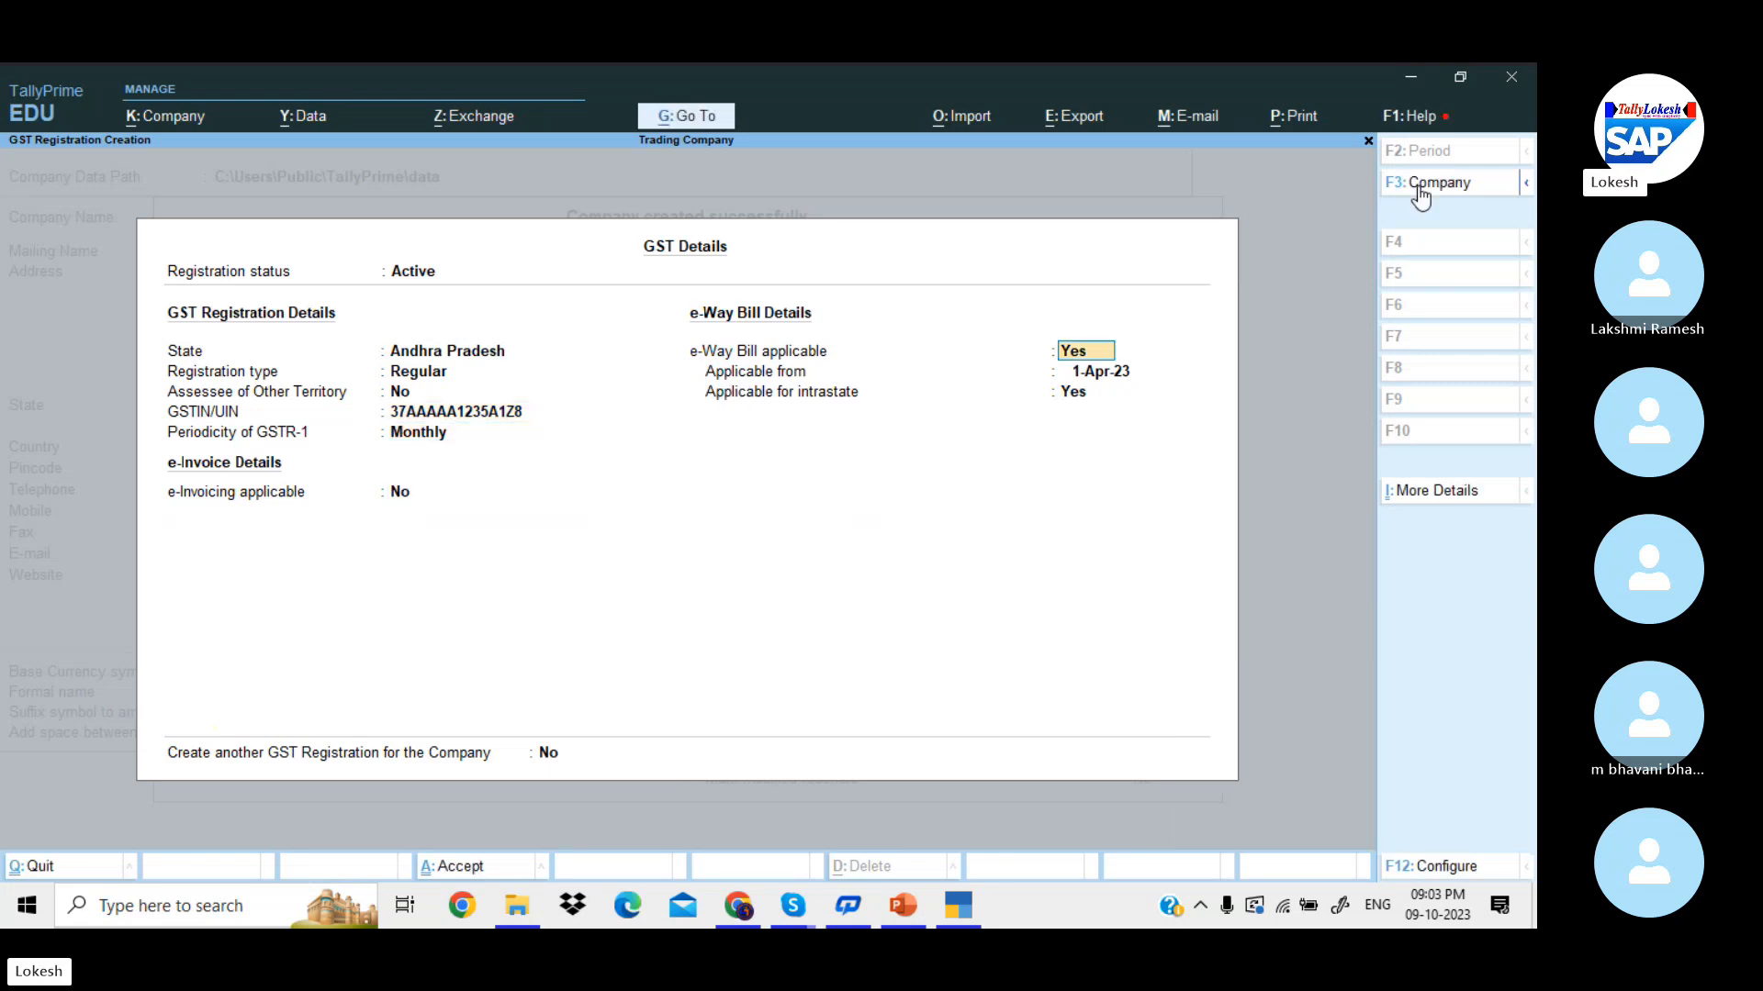
{"action": "key", "text": "Return"}
{"action": "key", "text": "Return"}
{"action": "key", "text": "Return"}
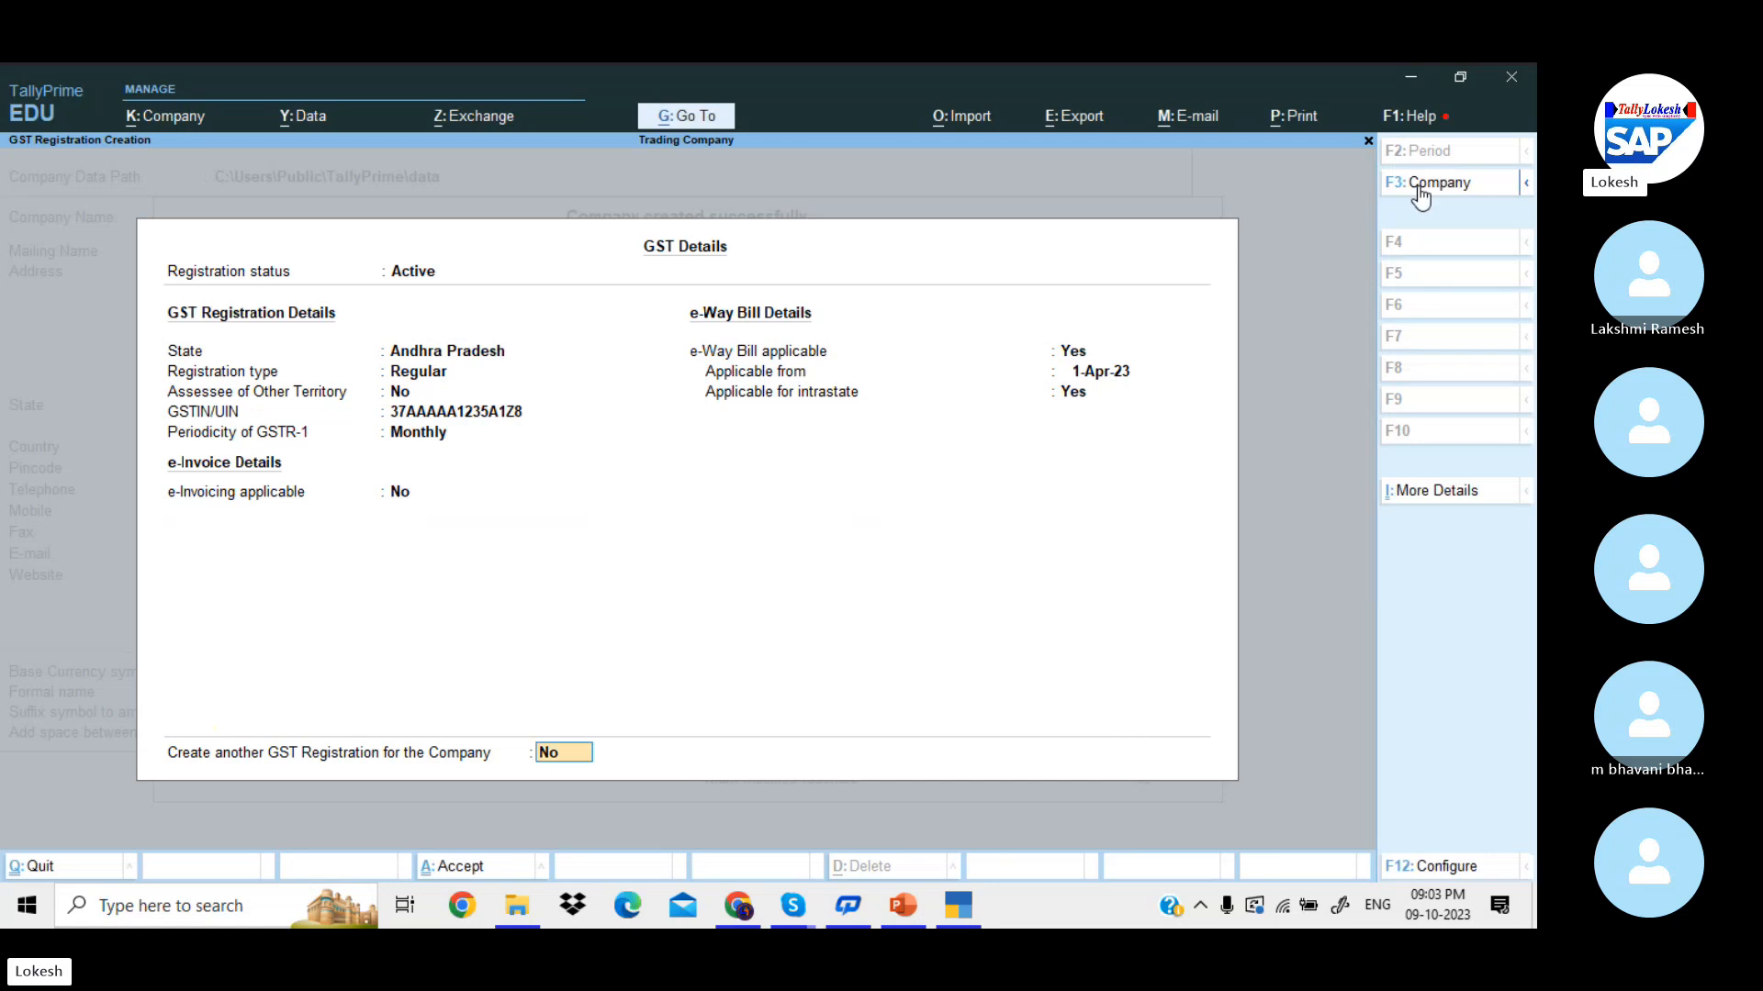
- Choose Yes for creating another GST registration for the company
{"action": "key", "text": "n"}
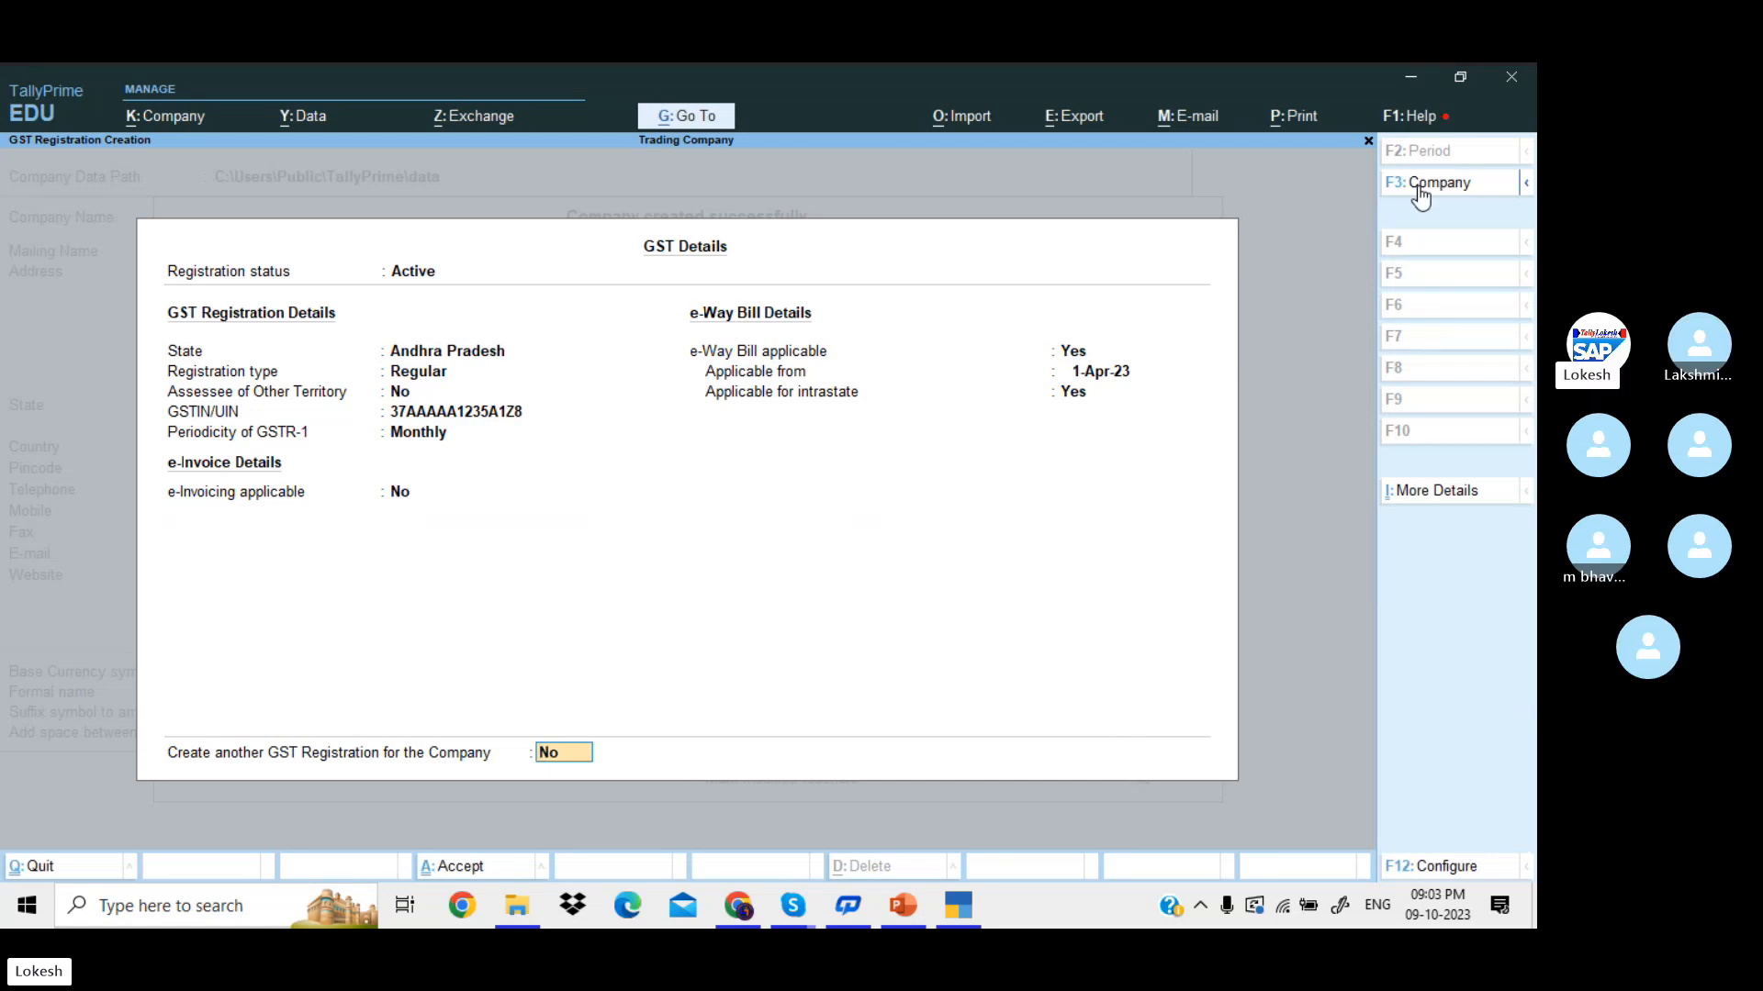
{"action": "key", "text": "y"}
{"action": "key", "text": "Return"}
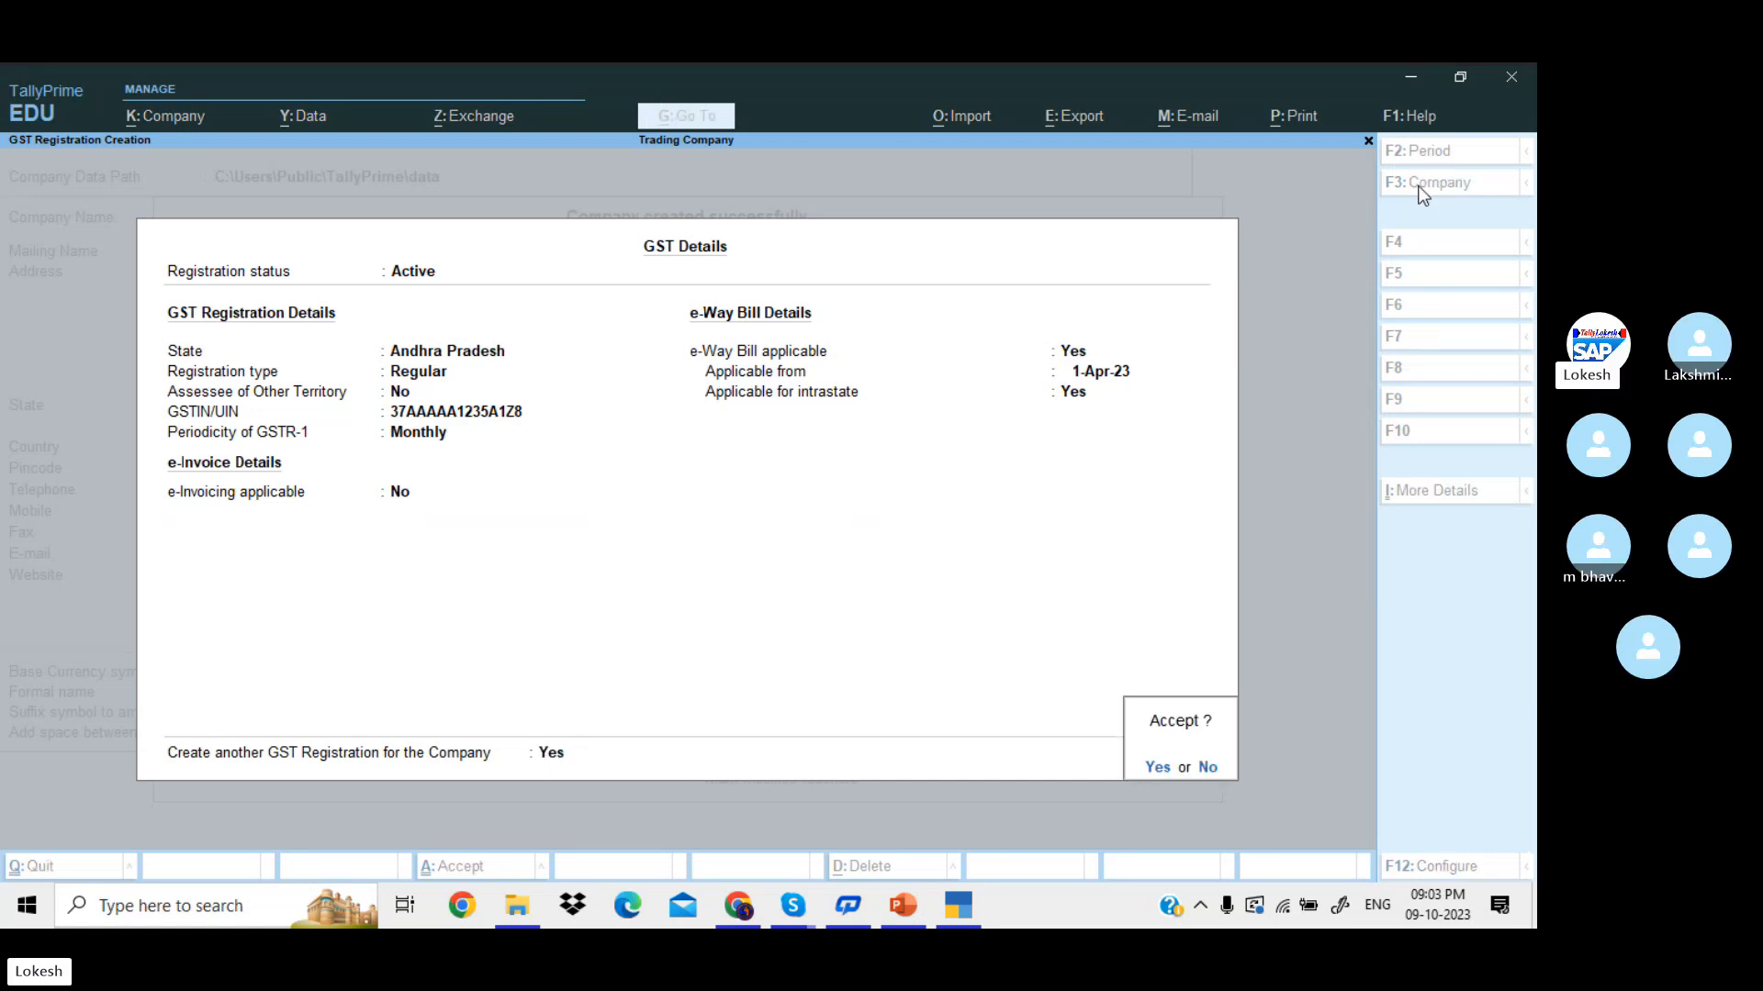
- Accept the first GST registration and set the second one to Telangana, Regular type, with 36 as the GSTIN/UIN
{"action": "type", "text": "yte"}
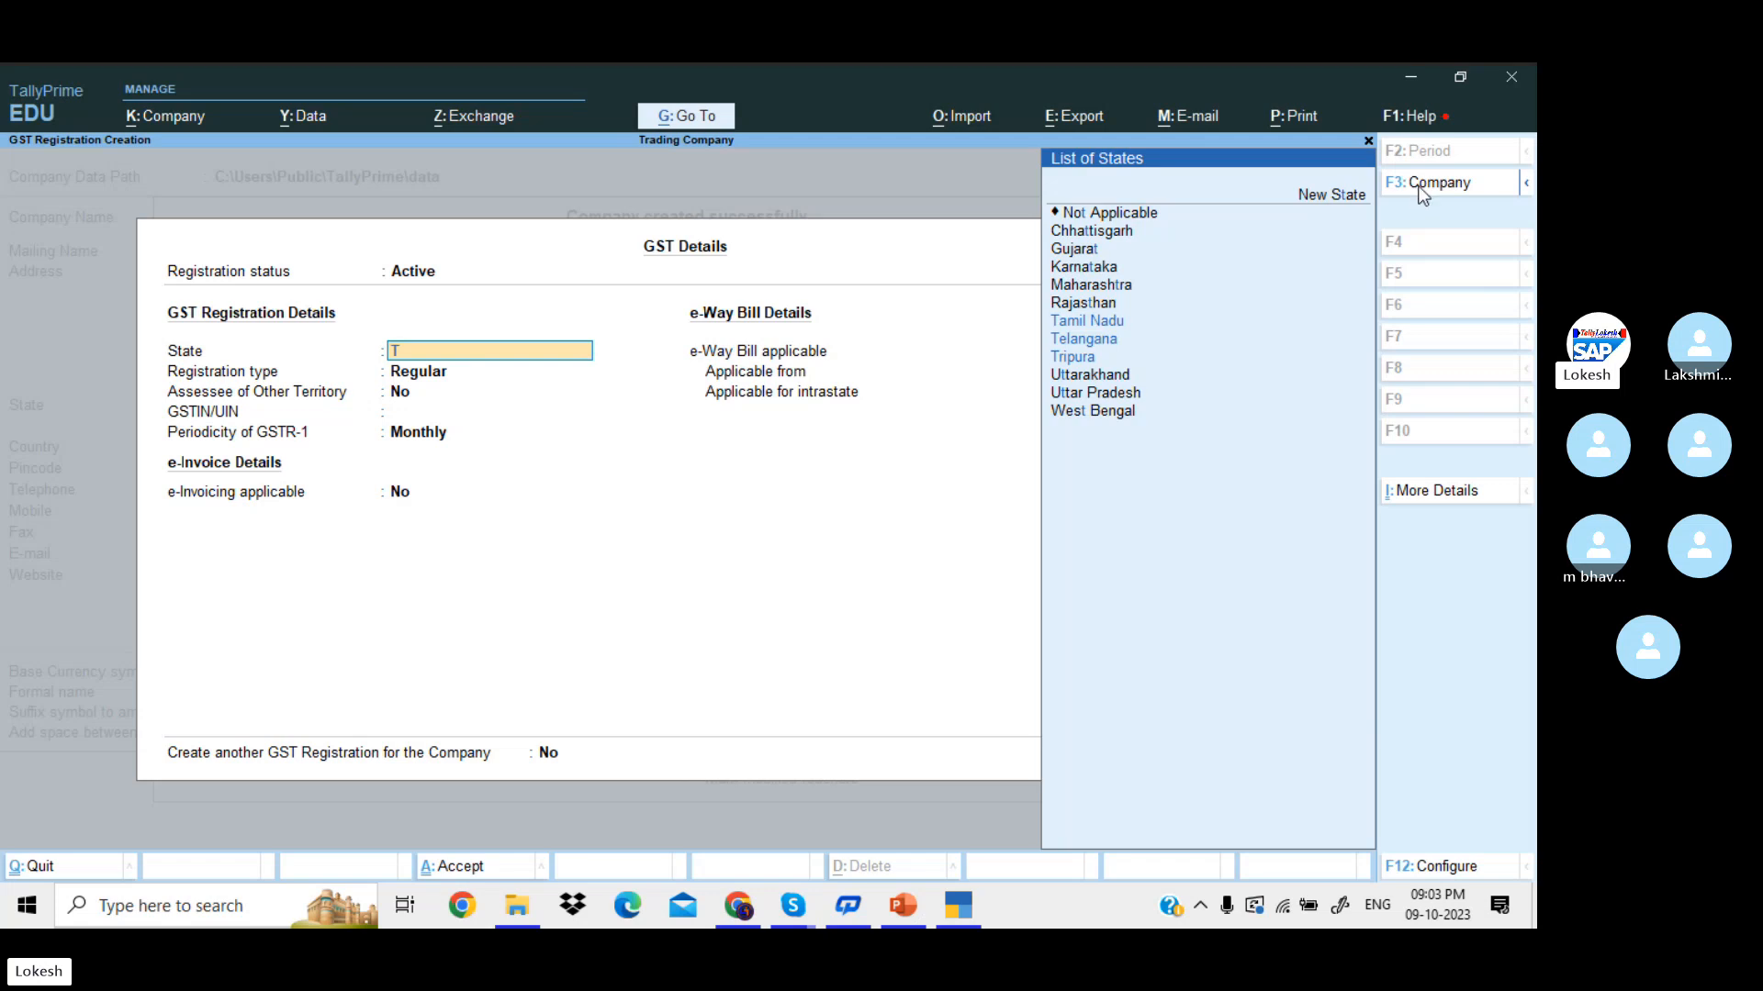
{"action": "key", "text": "Return"}
{"action": "key", "text": "Return"}
{"action": "key", "text": "3"}
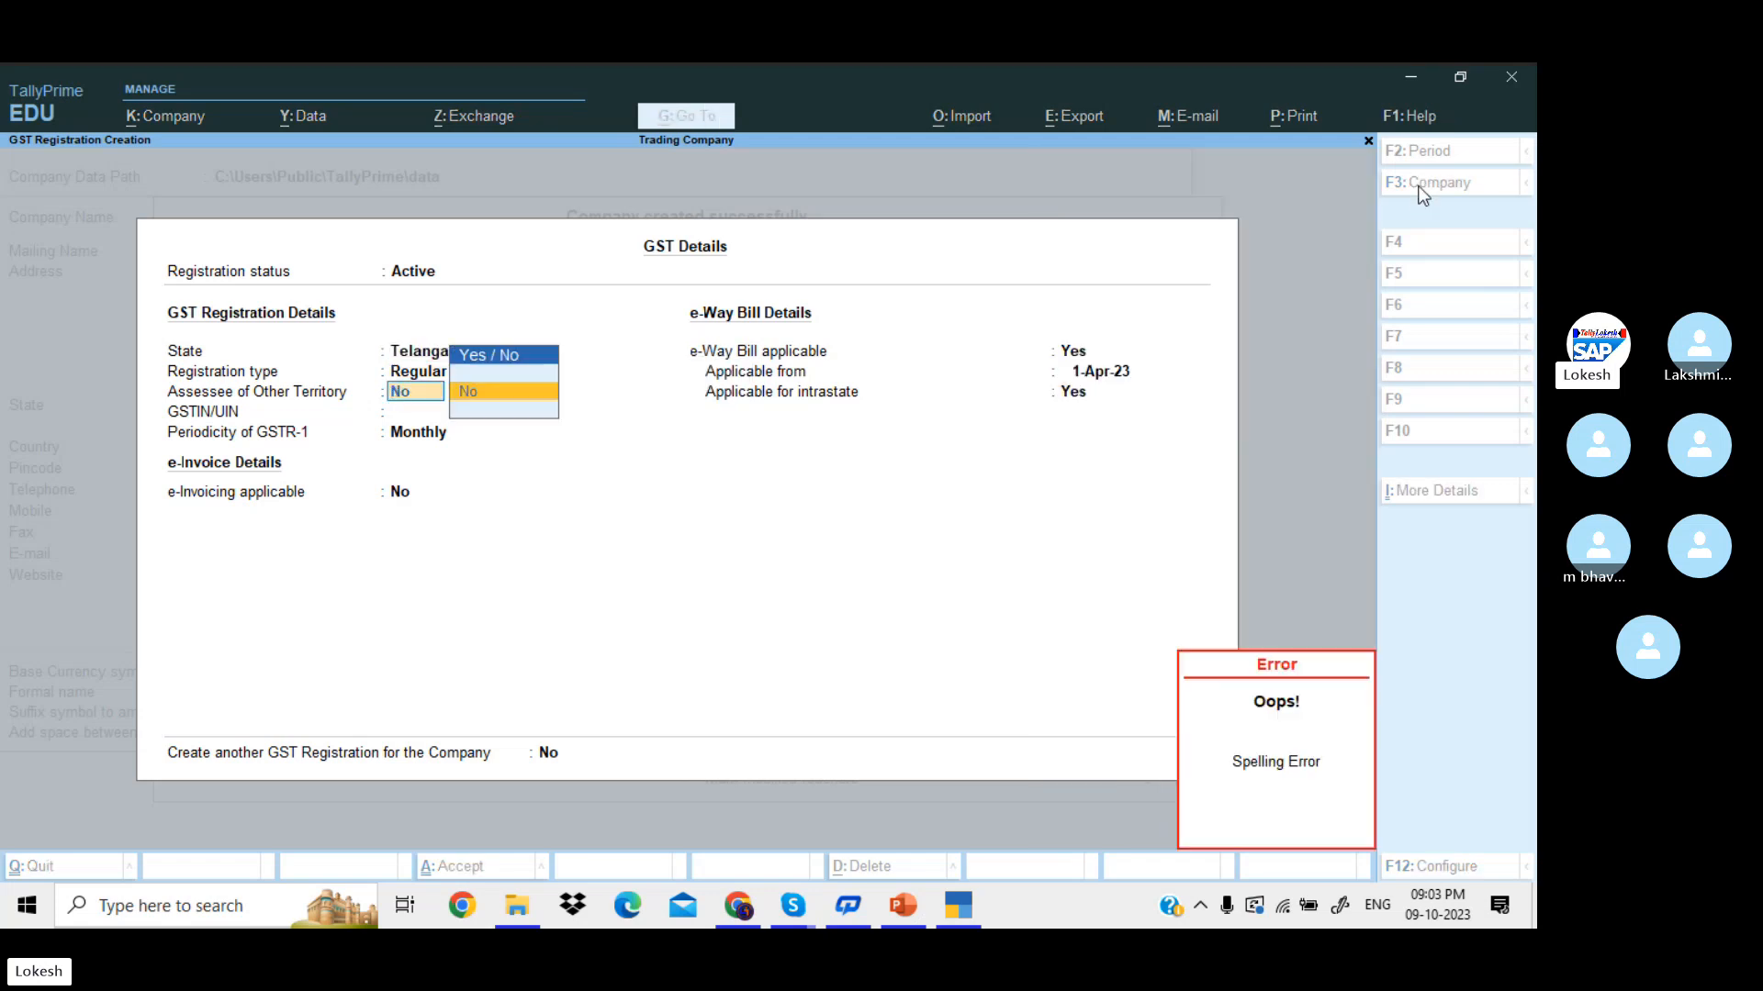
{"action": "key", "text": "Return"}
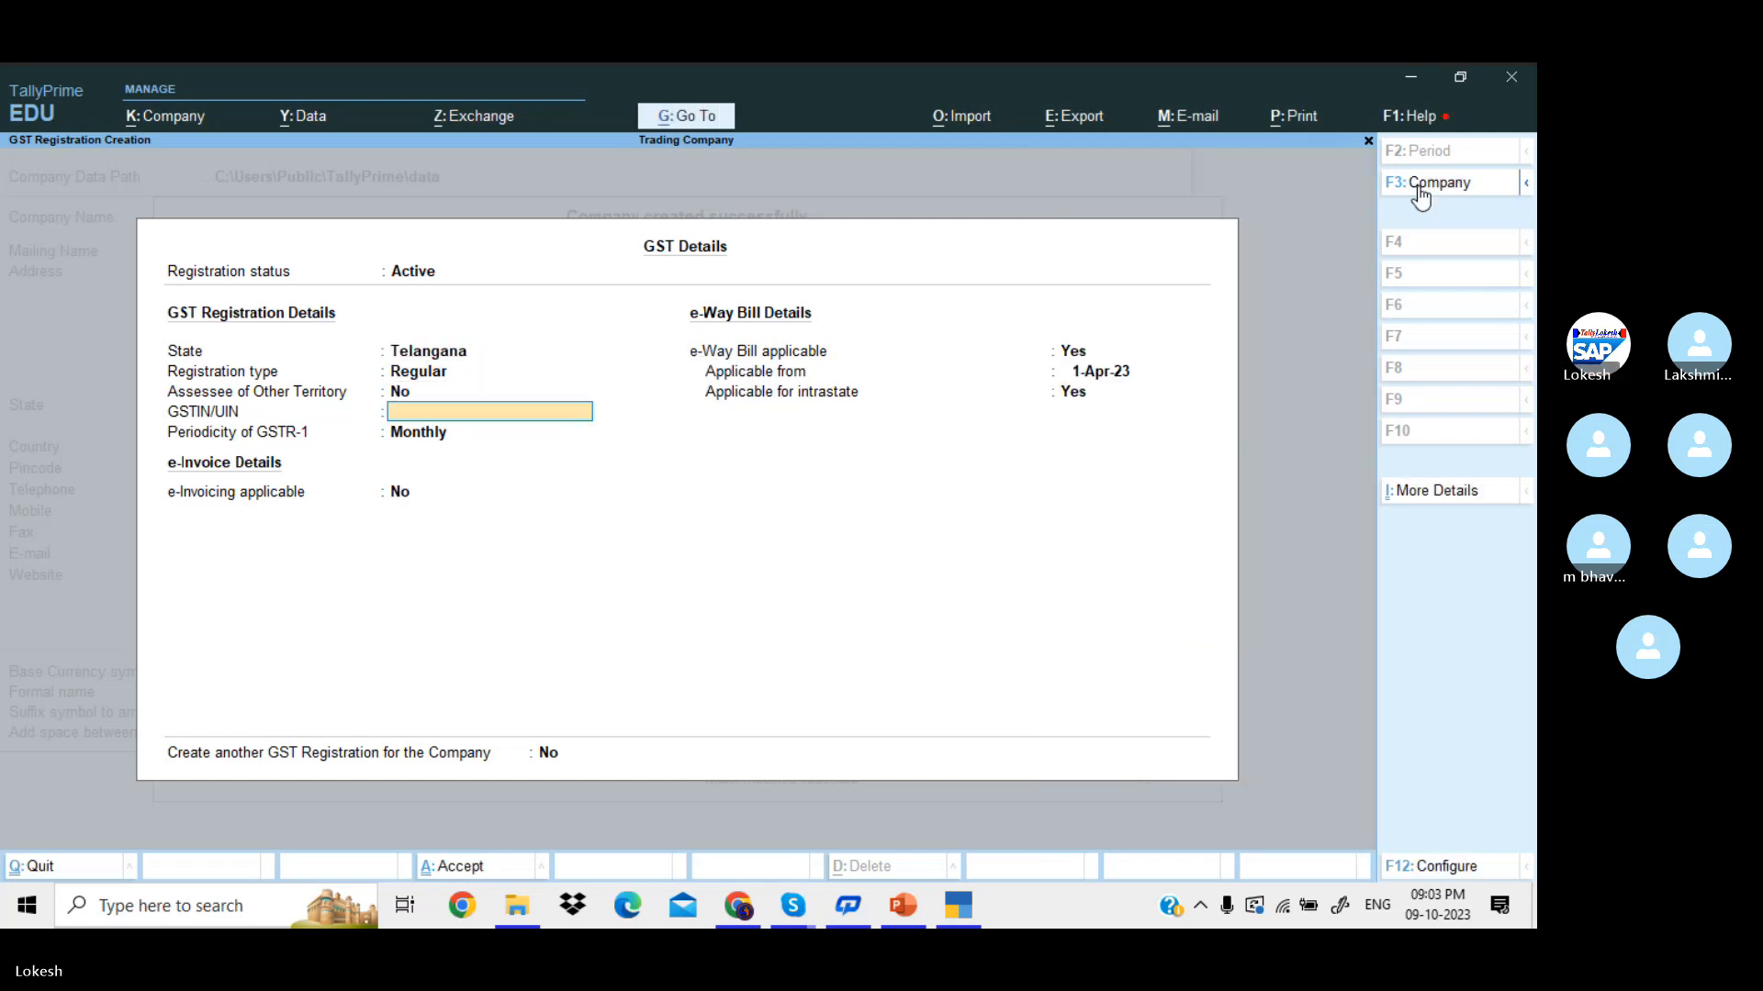
{"action": "type", "text": "36"}
{"action": "key", "text": "Return"}
{"action": "key", "text": "Return"}
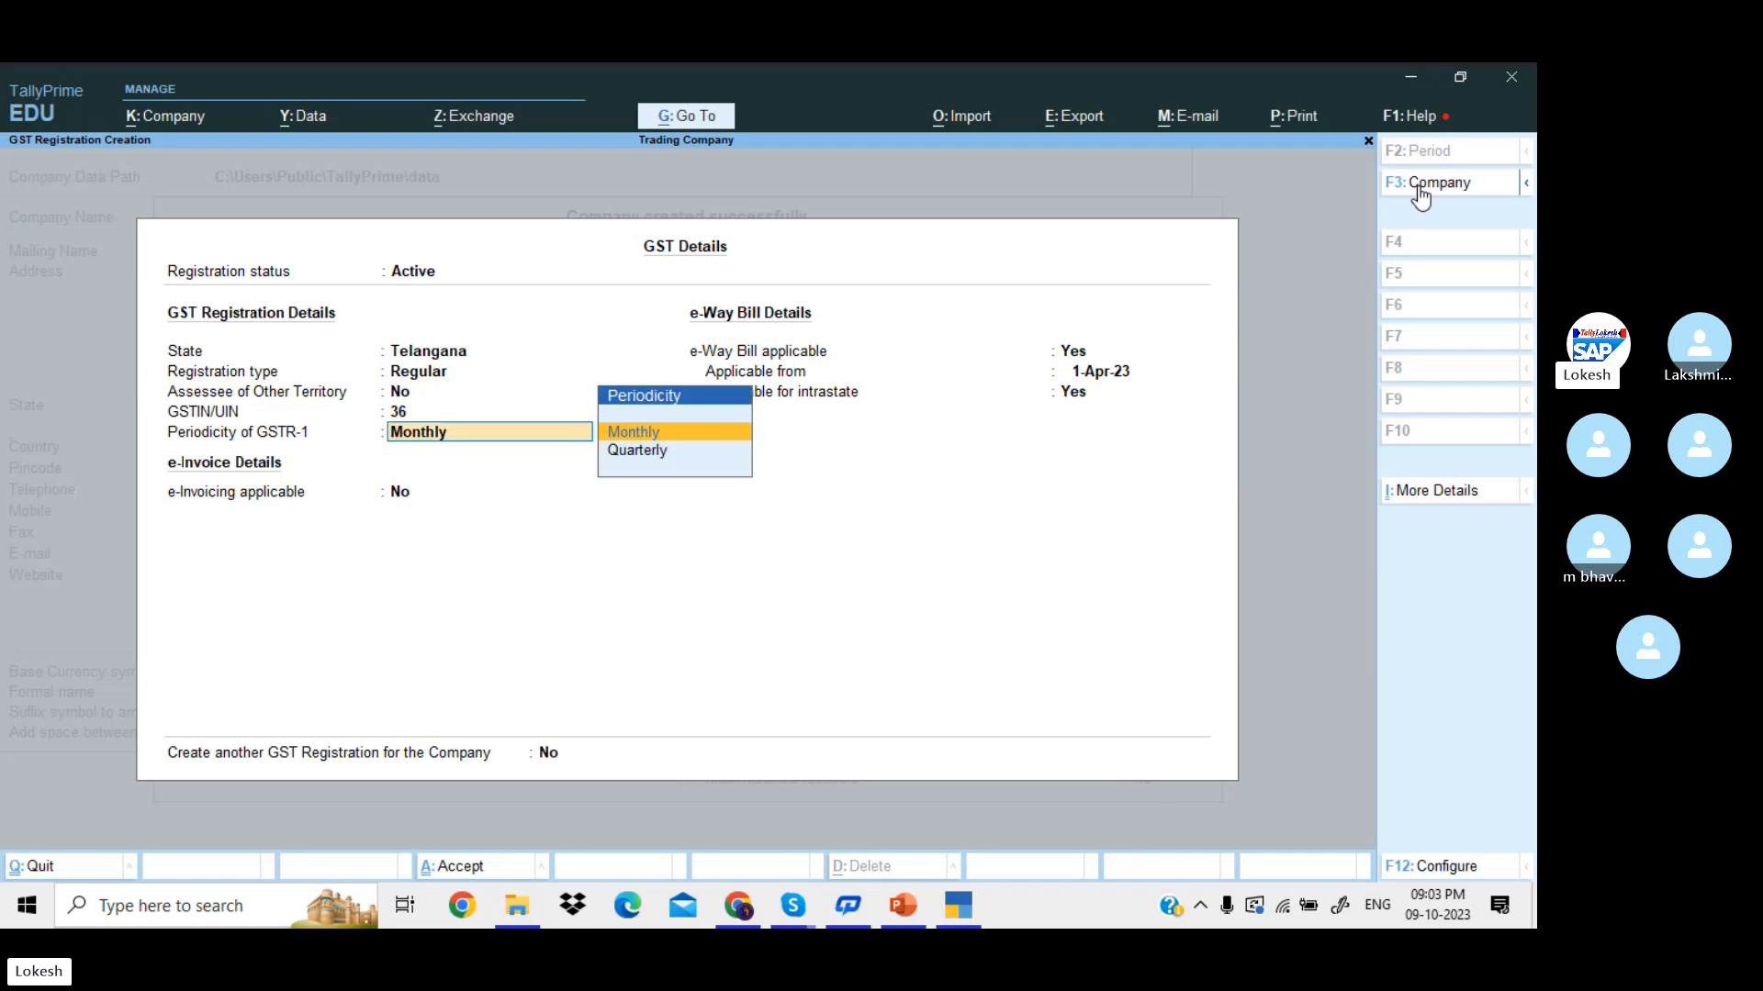
- Accept the Telangana GST registration with Monthly GSTR-1, e-Invoicing off, and no further registration, then leave the voucher types list
{"action": "key", "text": "Return"}
{"action": "key", "text": "Return"}
{"action": "key", "text": "Return"}
{"action": "key", "text": "Return"}
{"action": "key", "text": "Return"}
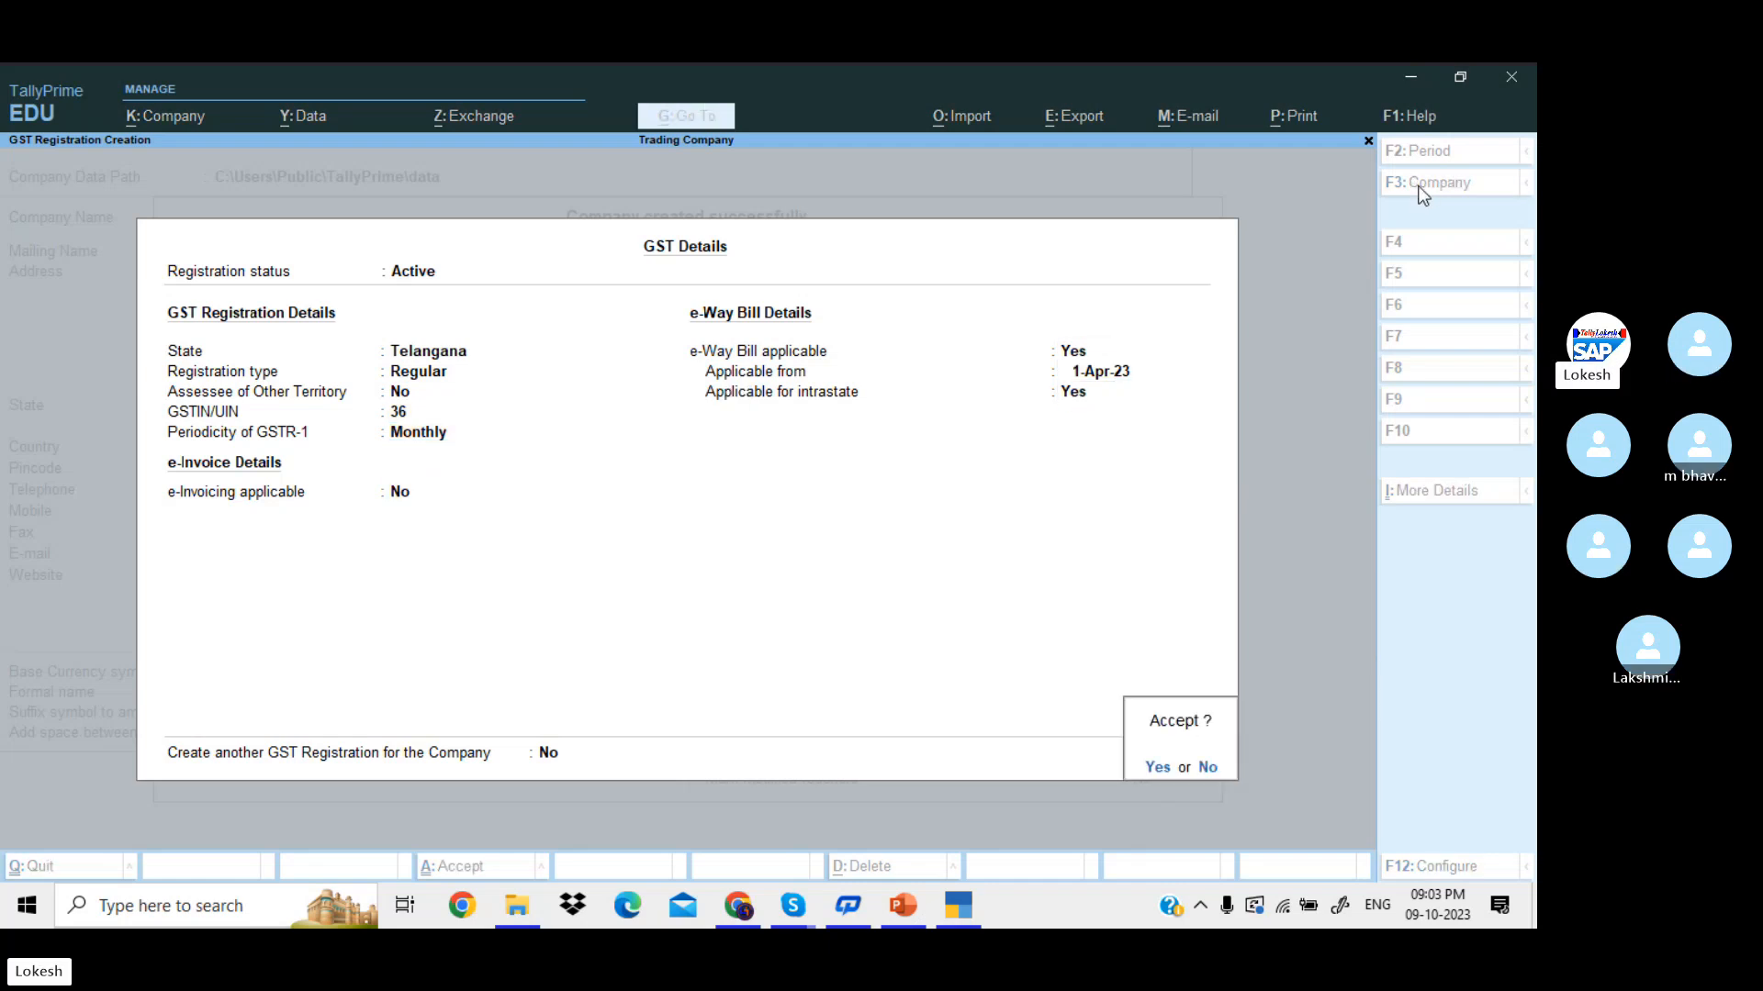
{"action": "key", "text": "Return"}
{"action": "key", "text": "Return"}
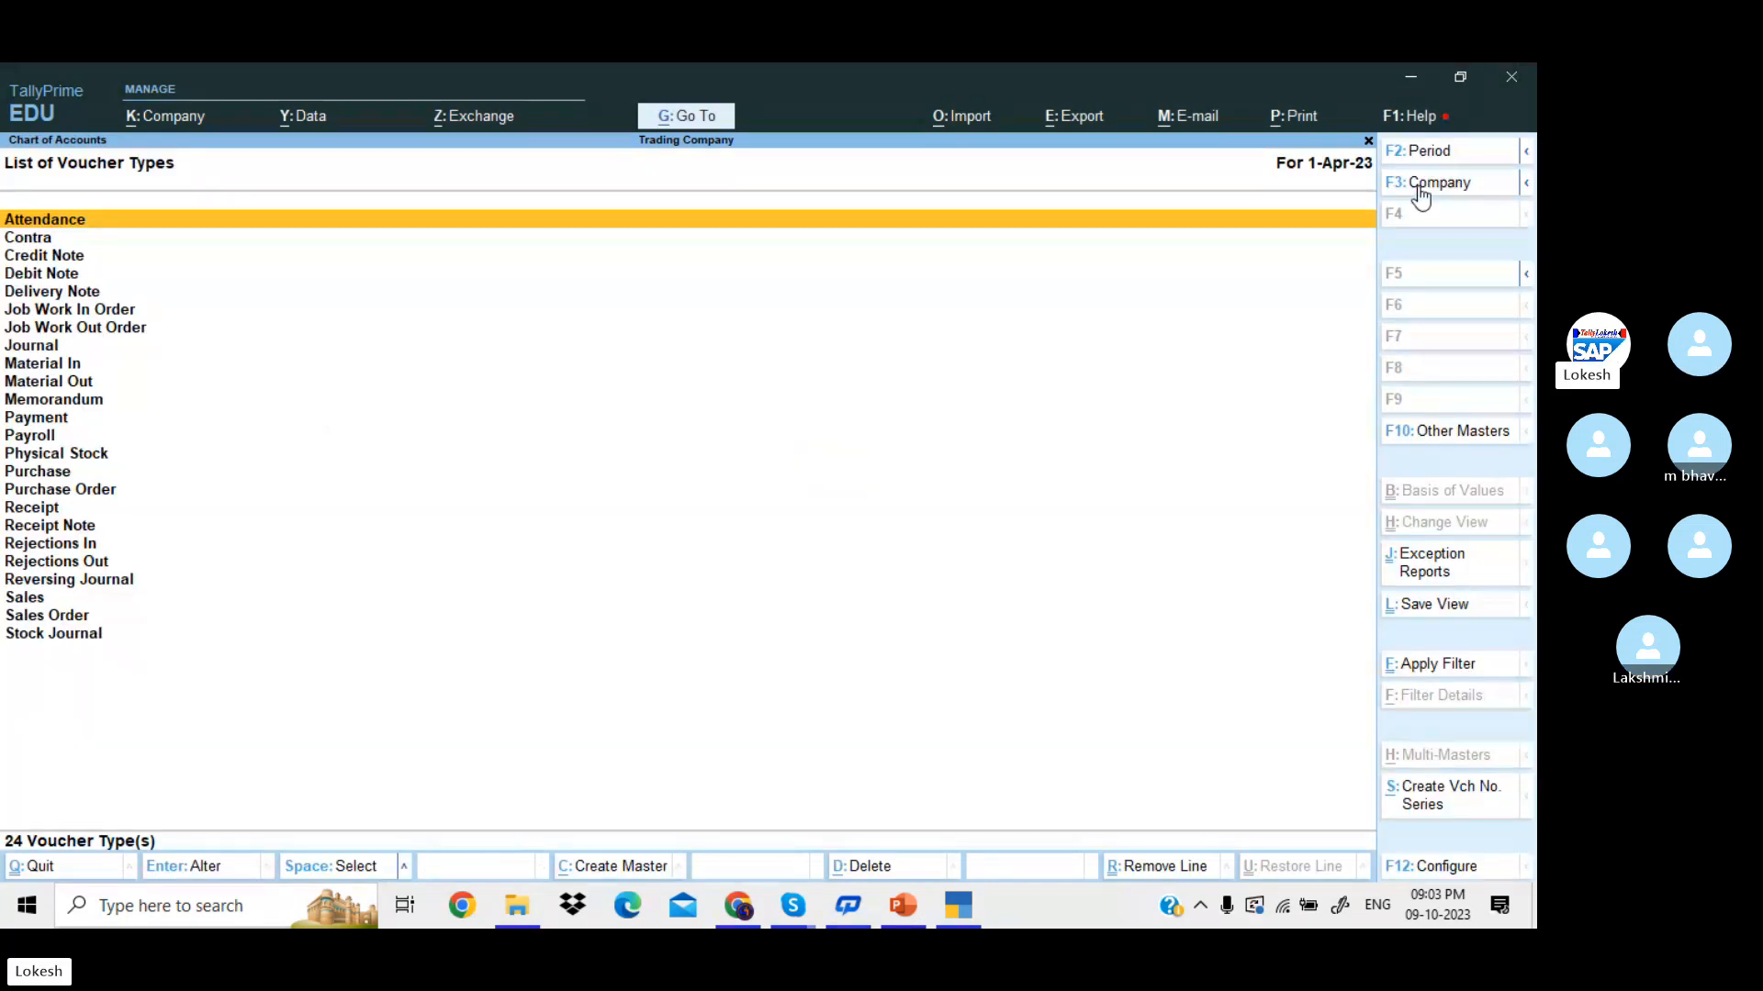
{"action": "key", "text": "Escape"}
- Keep the remaining tax, payroll and other features at No, turn off Browser Access for Reports, and accept the company features
{"action": "key", "text": "Return"}
{"action": "key", "text": "Return"}
{"action": "key", "text": "Return"}
{"action": "key", "text": "Return"}
{"action": "key", "text": "Return"}
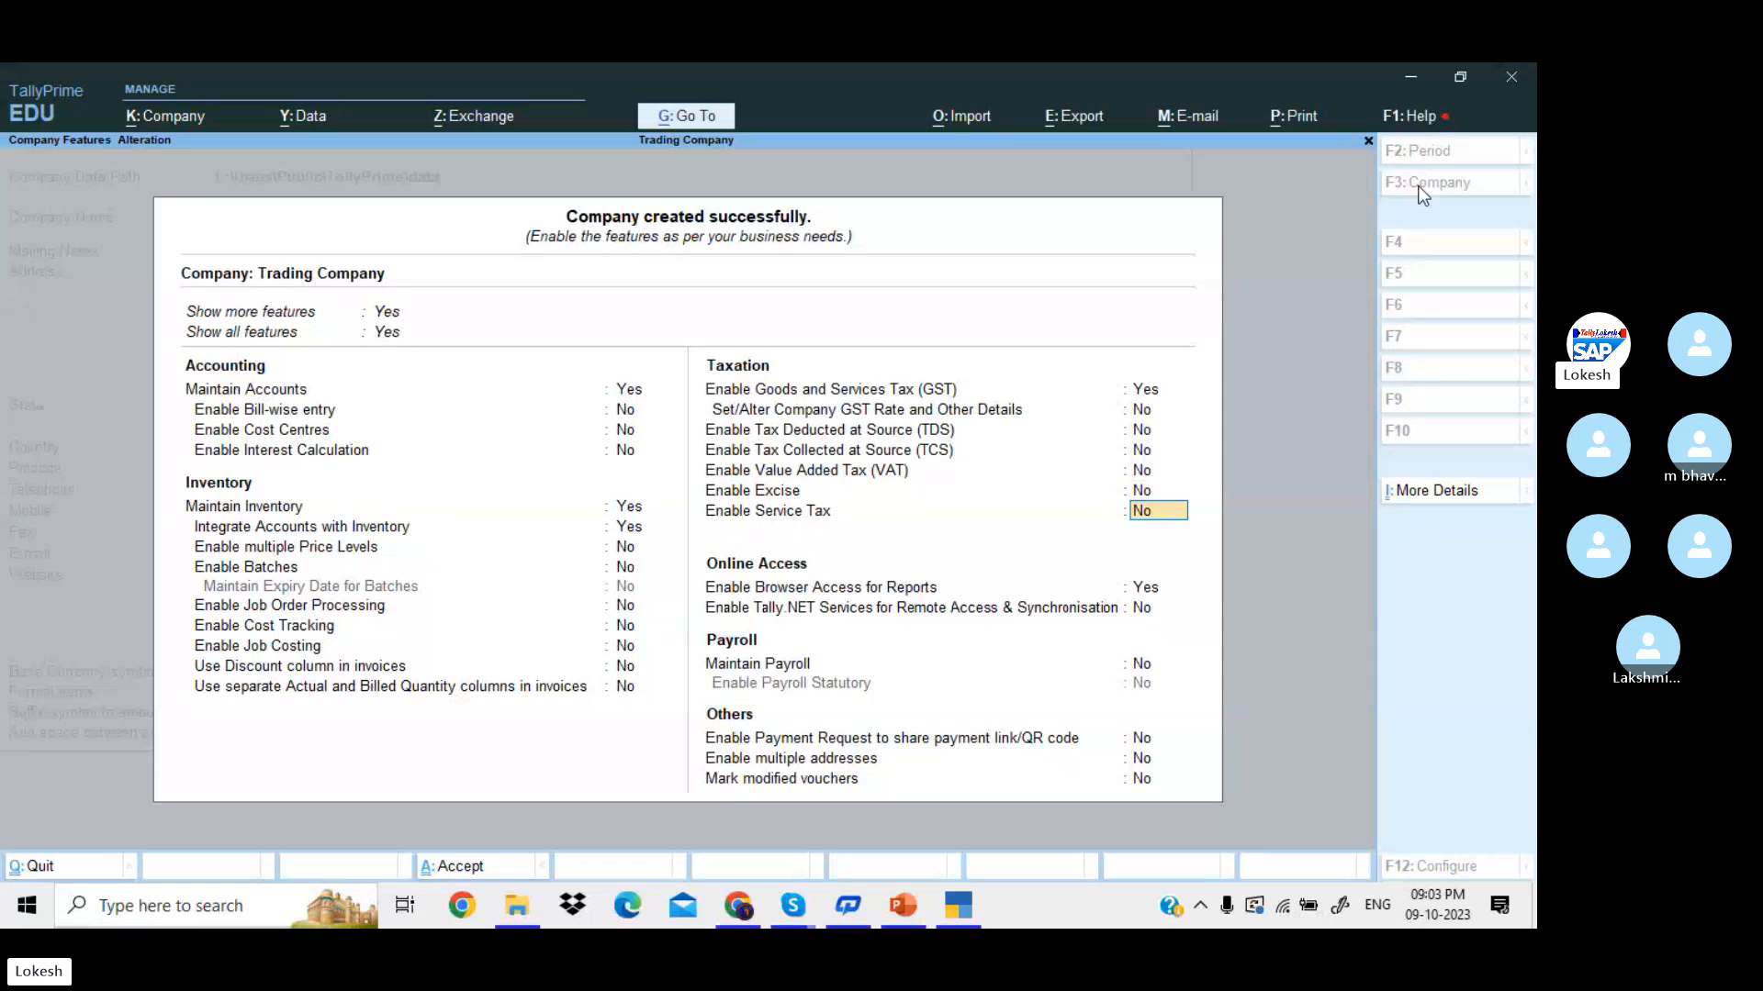
{"action": "key", "text": "Return"}
{"action": "key", "text": "n"}
{"action": "key", "text": "Return"}
{"action": "key", "text": "Return"}
{"action": "key", "text": "Return"}
{"action": "key", "text": "Return"}
{"action": "key", "text": "Return"}
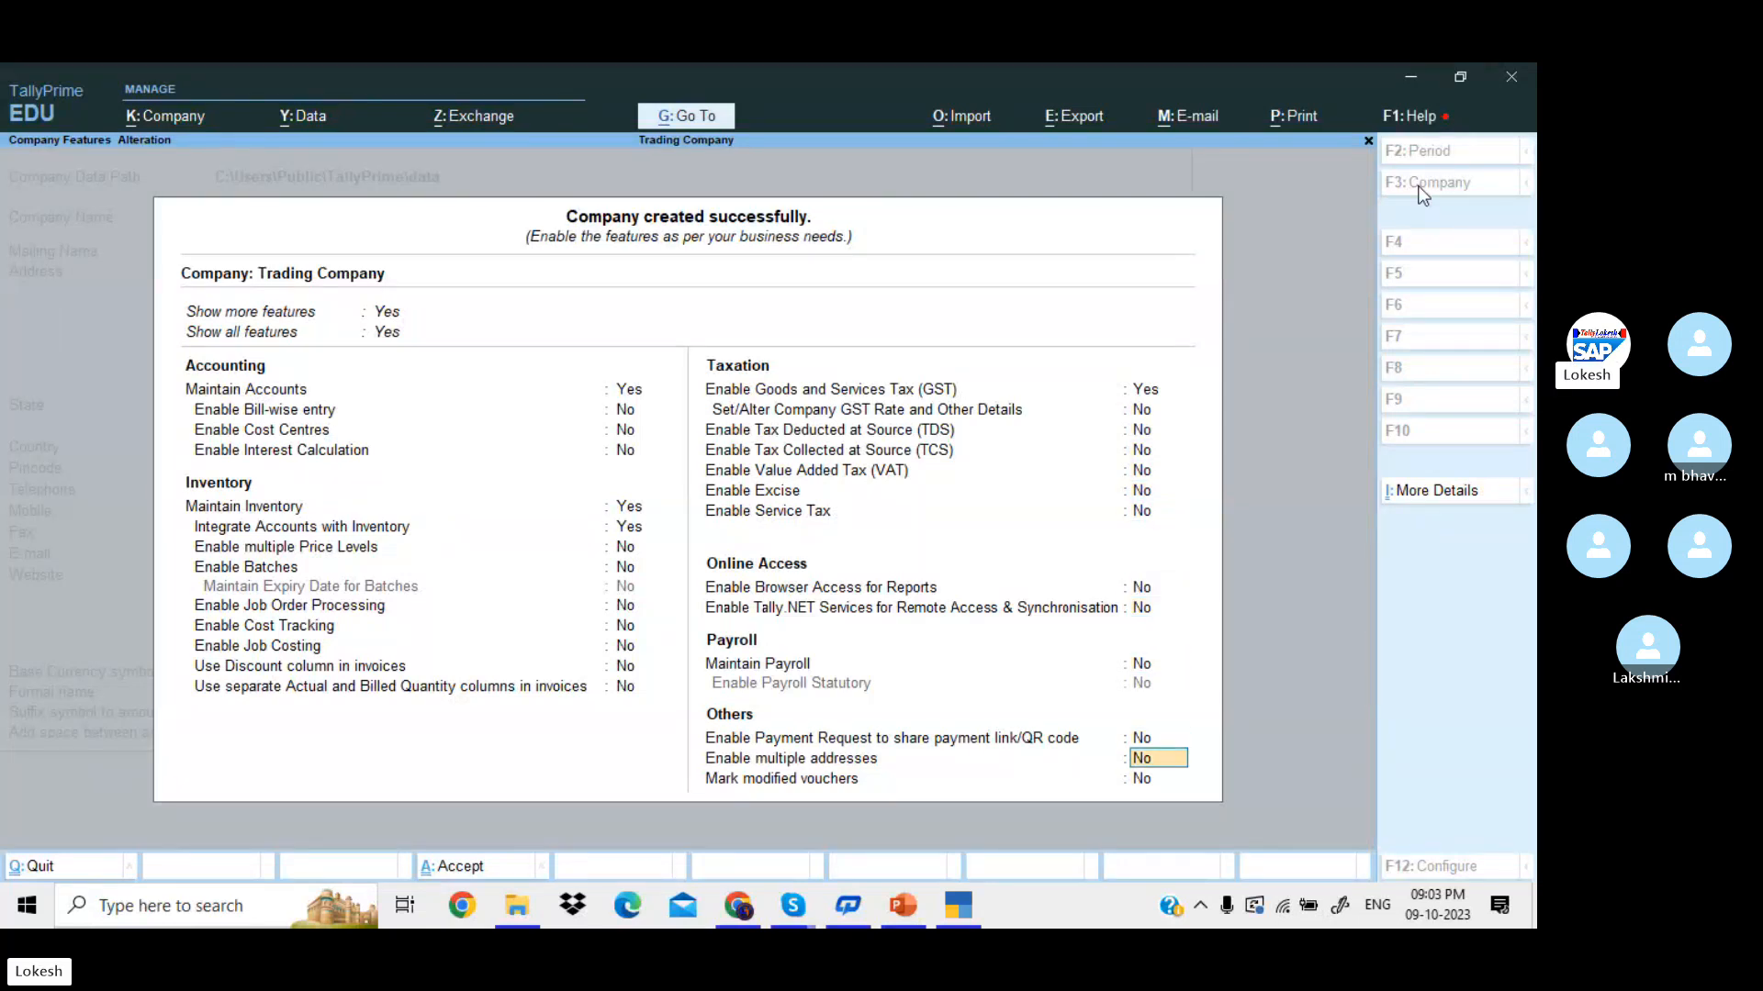
{"action": "key", "text": "Return"}
{"action": "key", "text": "Return"}
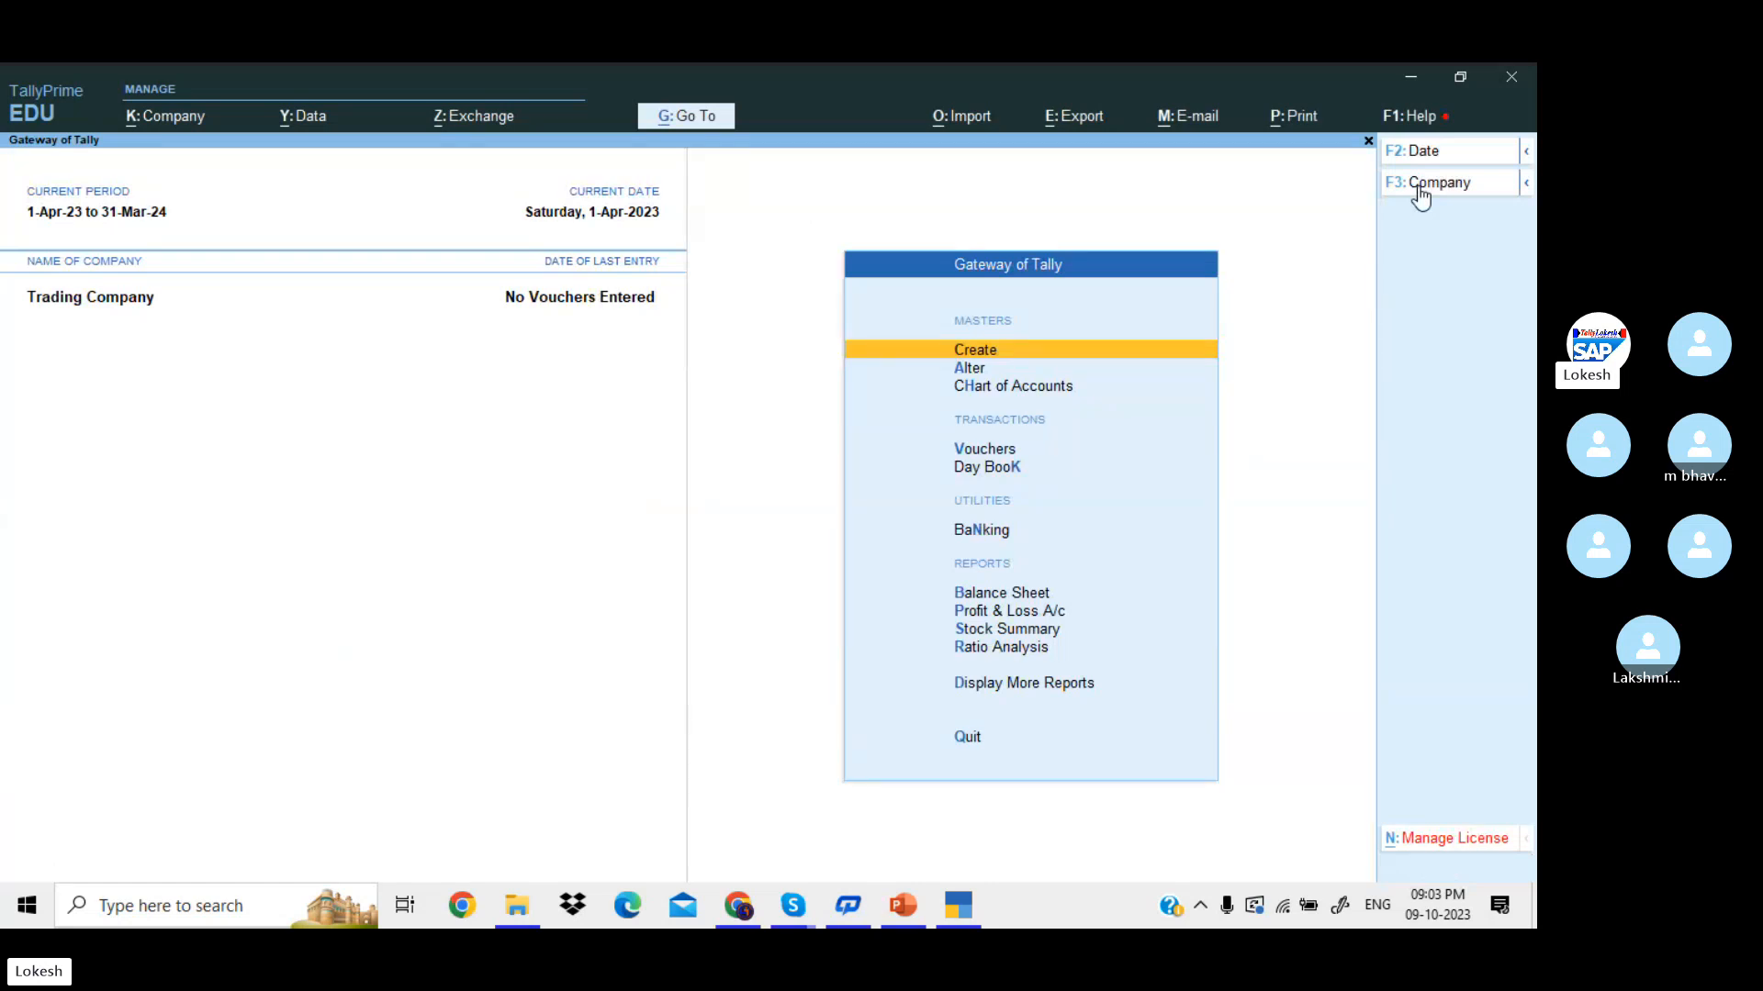
- Start a Receipt voucher and set its date to 1-Jul-23
{"action": "key", "text": "Down"}
{"action": "key", "text": "Down"}
{"action": "key", "text": "Down"}
{"action": "key", "text": "Return"}
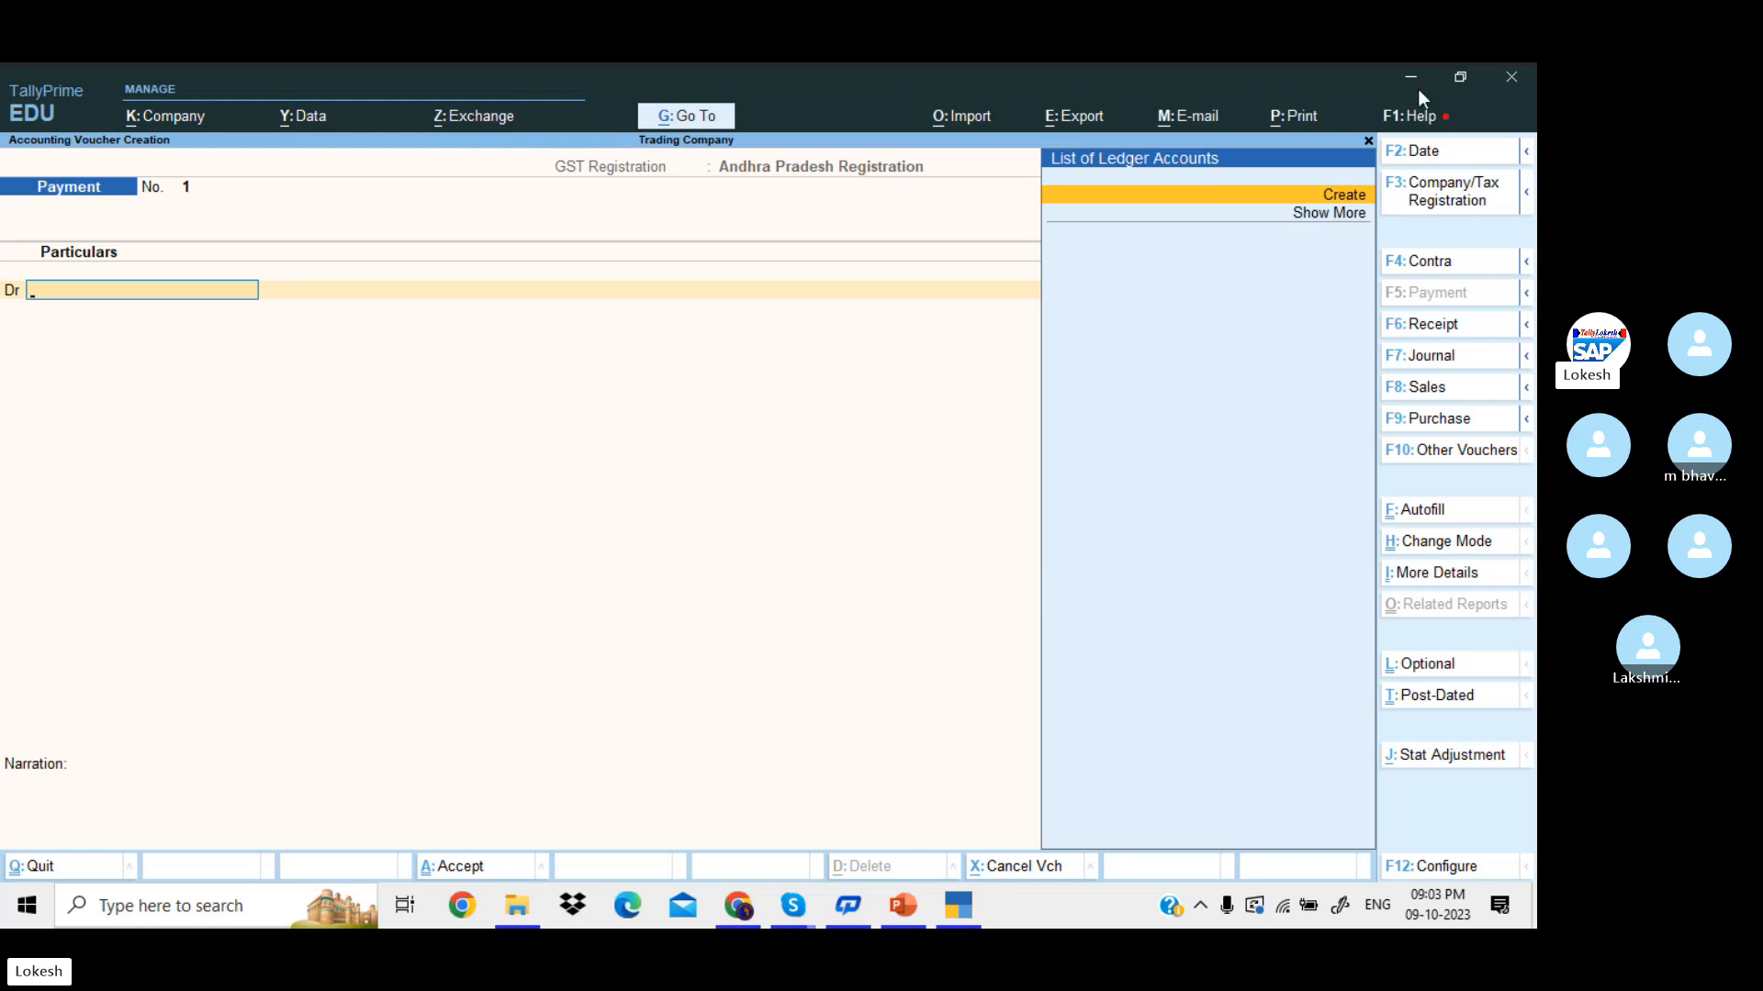
{"action": "left_click", "coordinate": [1451, 326]}
{"action": "left_click", "coordinate": [1448, 154]}
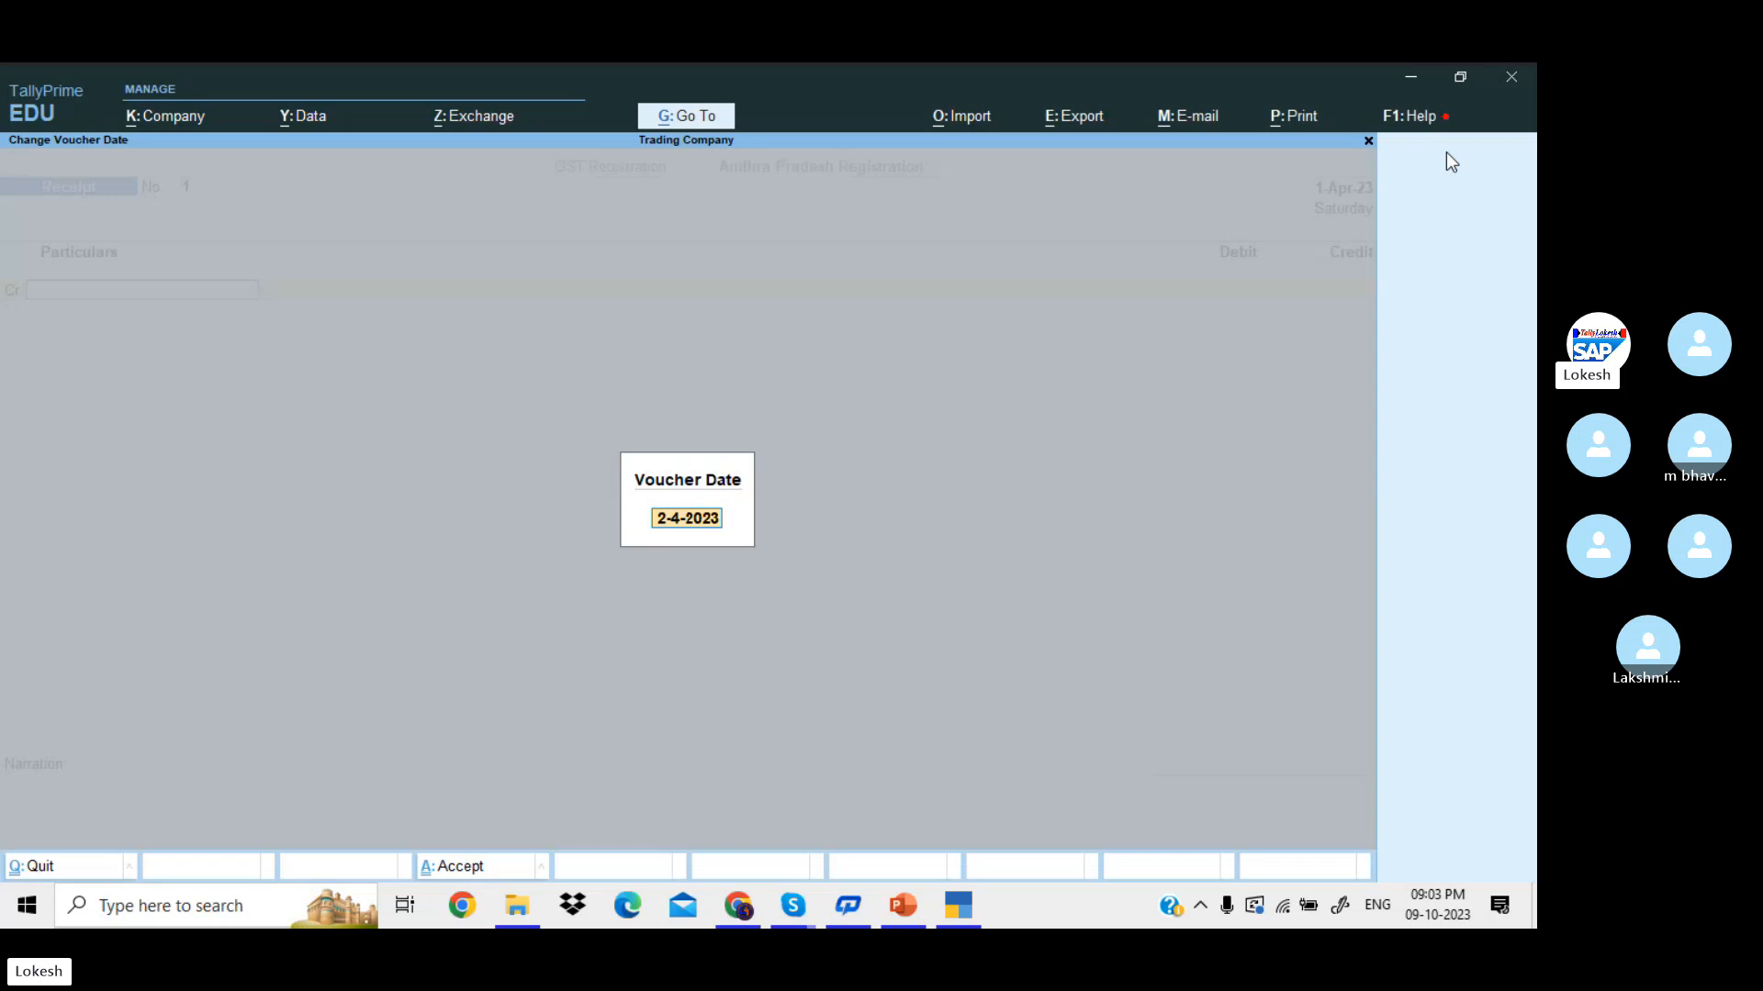
{"action": "key", "text": "BackSpace"}
{"action": "type", "text": "1-"}
{"action": "type", "text": "4"}
{"action": "key", "text": "Return"}
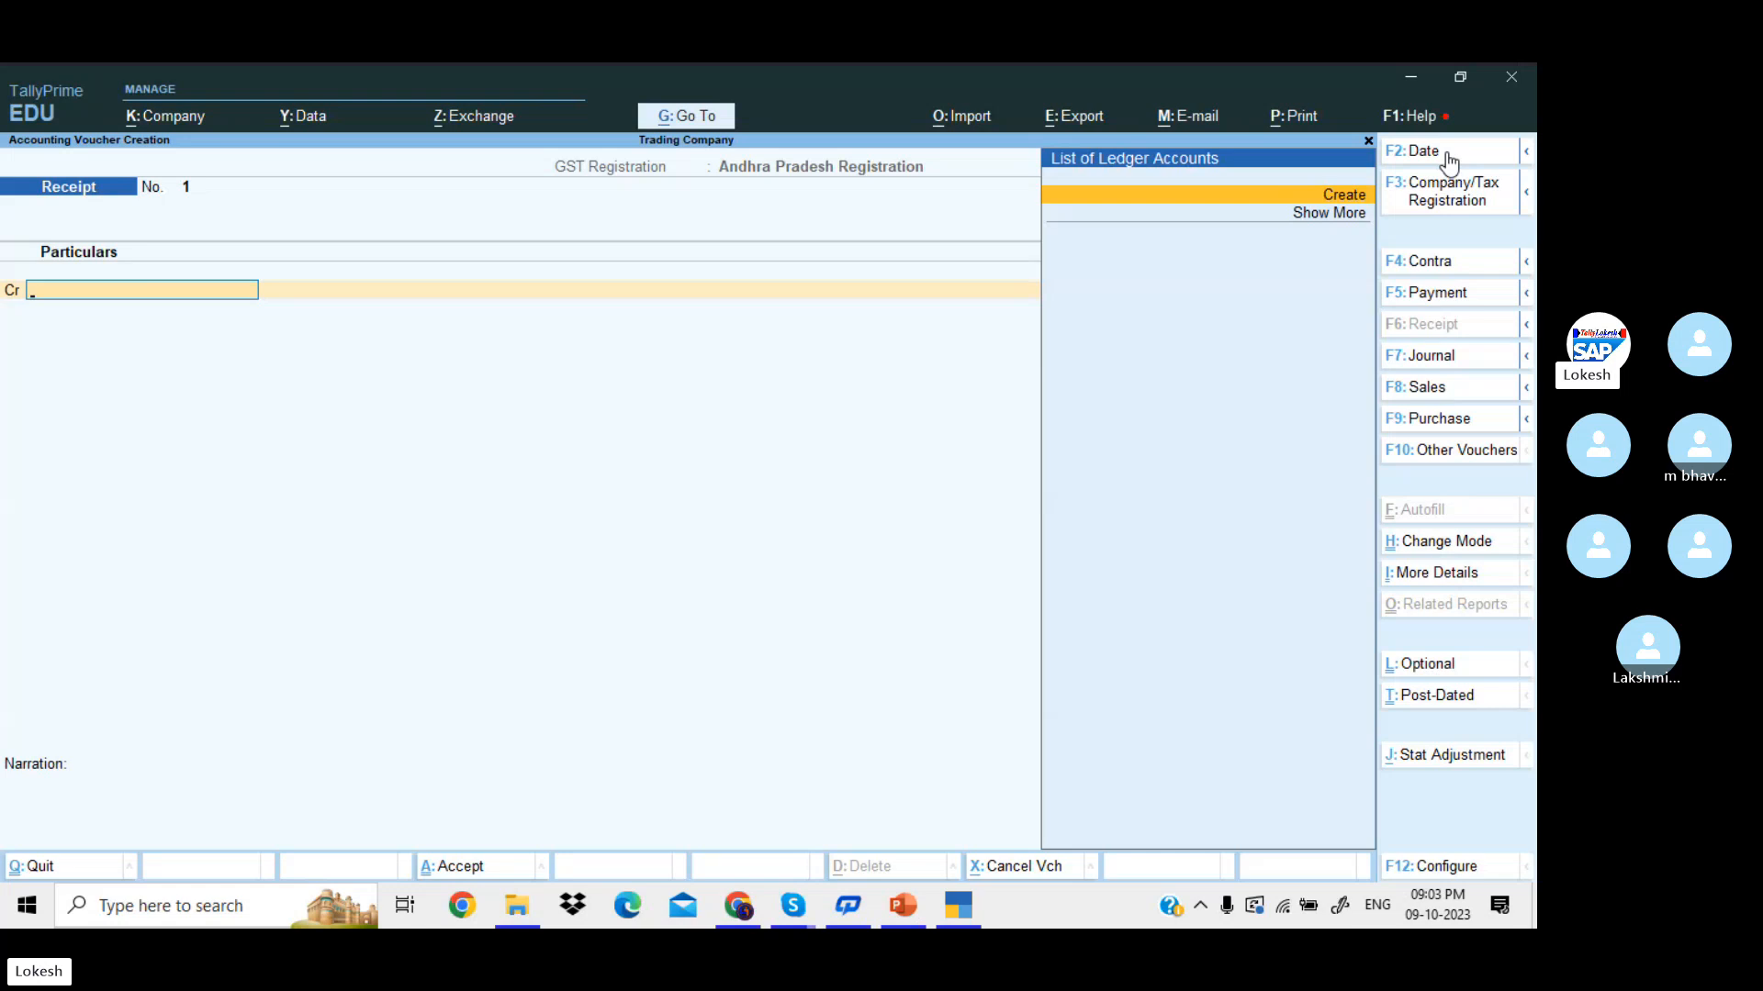
- Create a Capital ledger under Capital Account from the receipt and credit it with 15,00,000
{"action": "key", "text": "Return"}
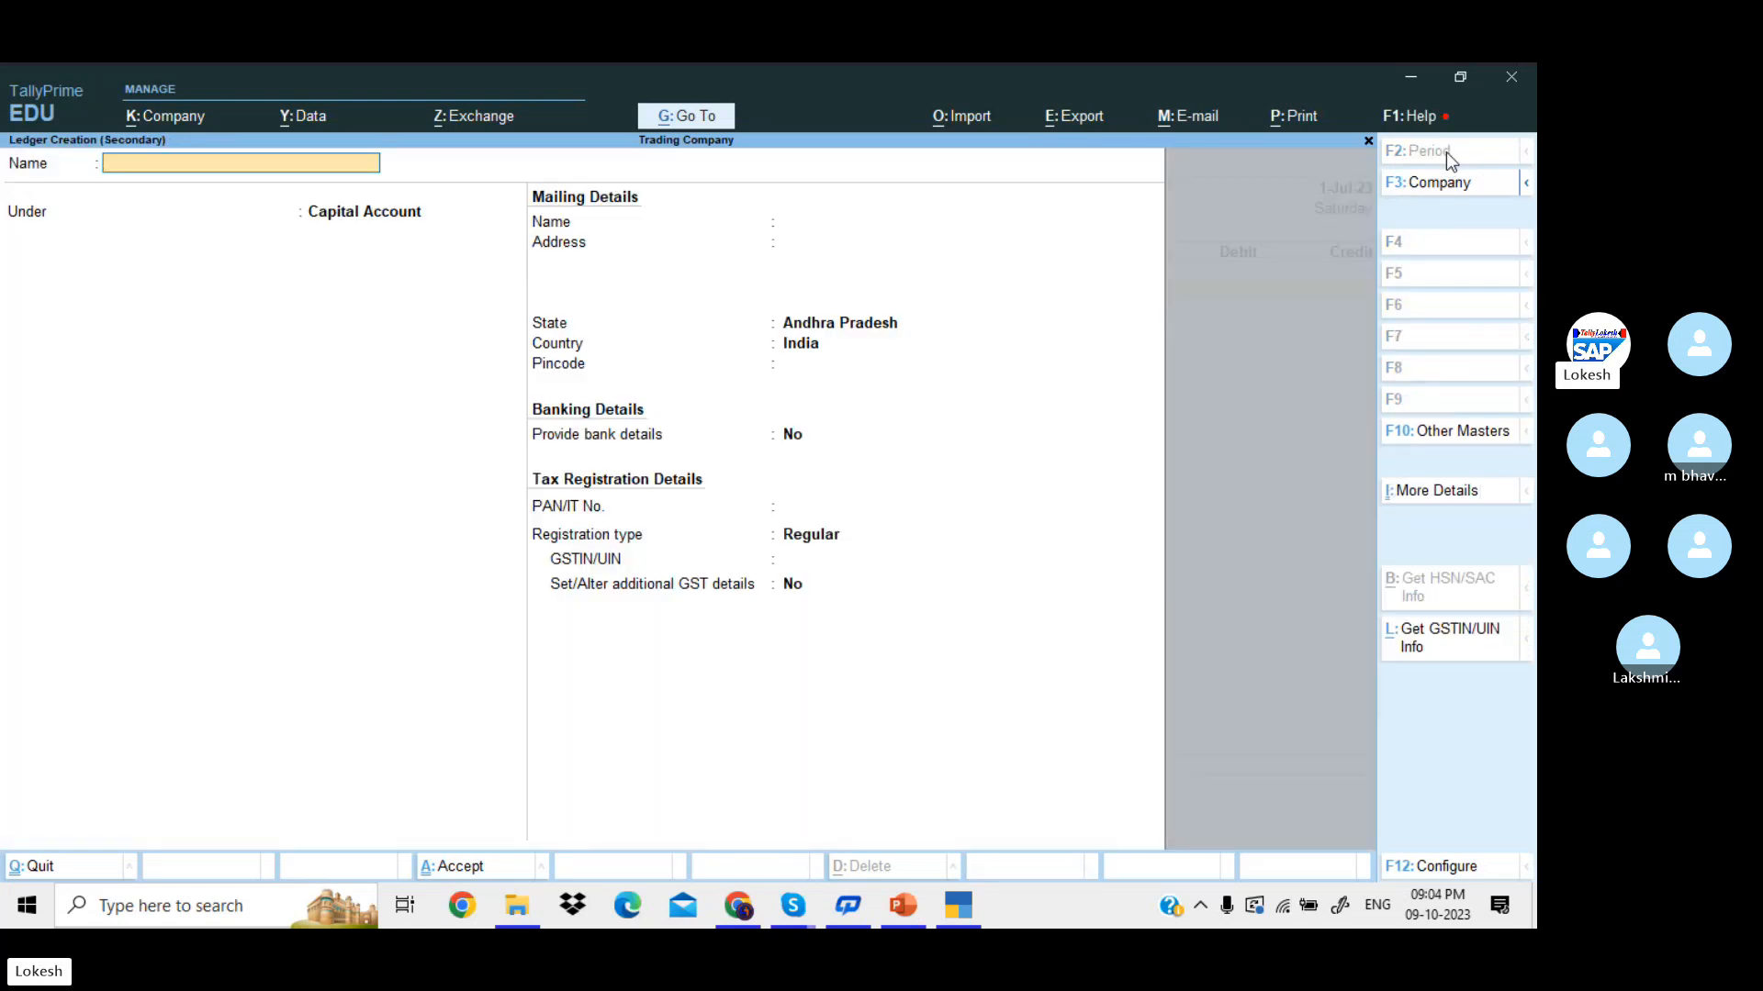
{"action": "type", "text": "Capital"}
{"action": "key", "text": "Return"}
{"action": "key", "text": "Return"}
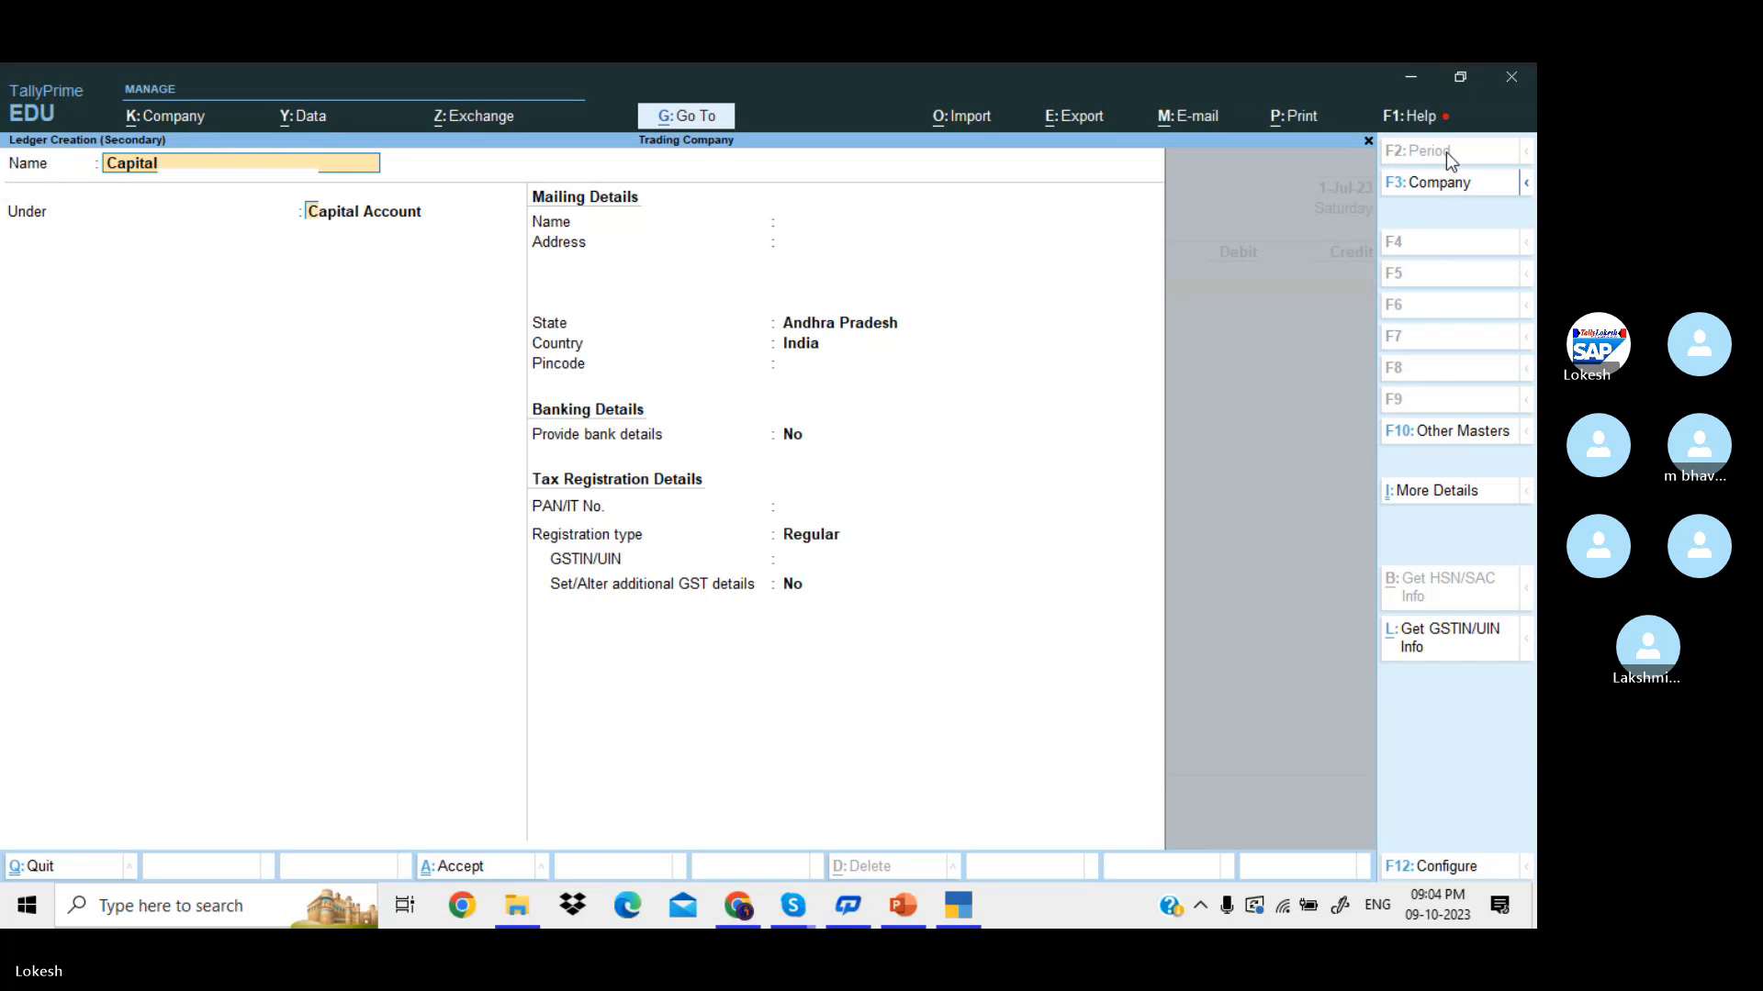
{"action": "key", "text": "ctrl+a"}
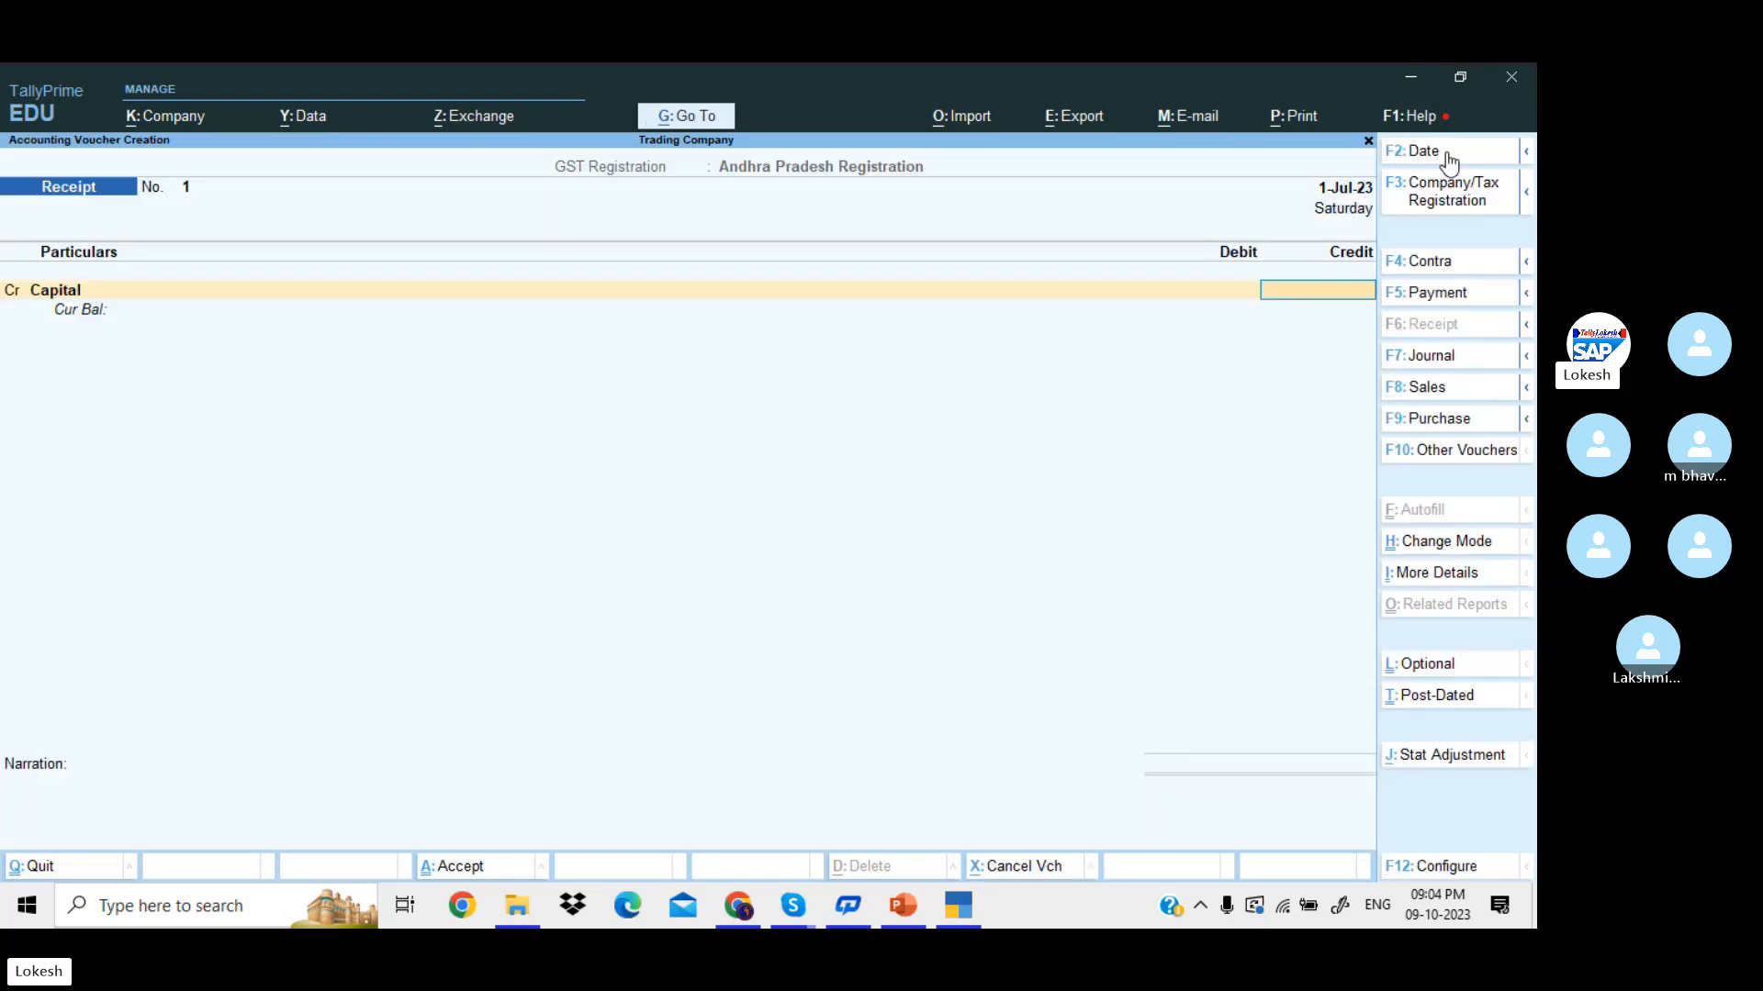
{"action": "type", "text": "1500000"}
{"action": "key", "text": "Return"}
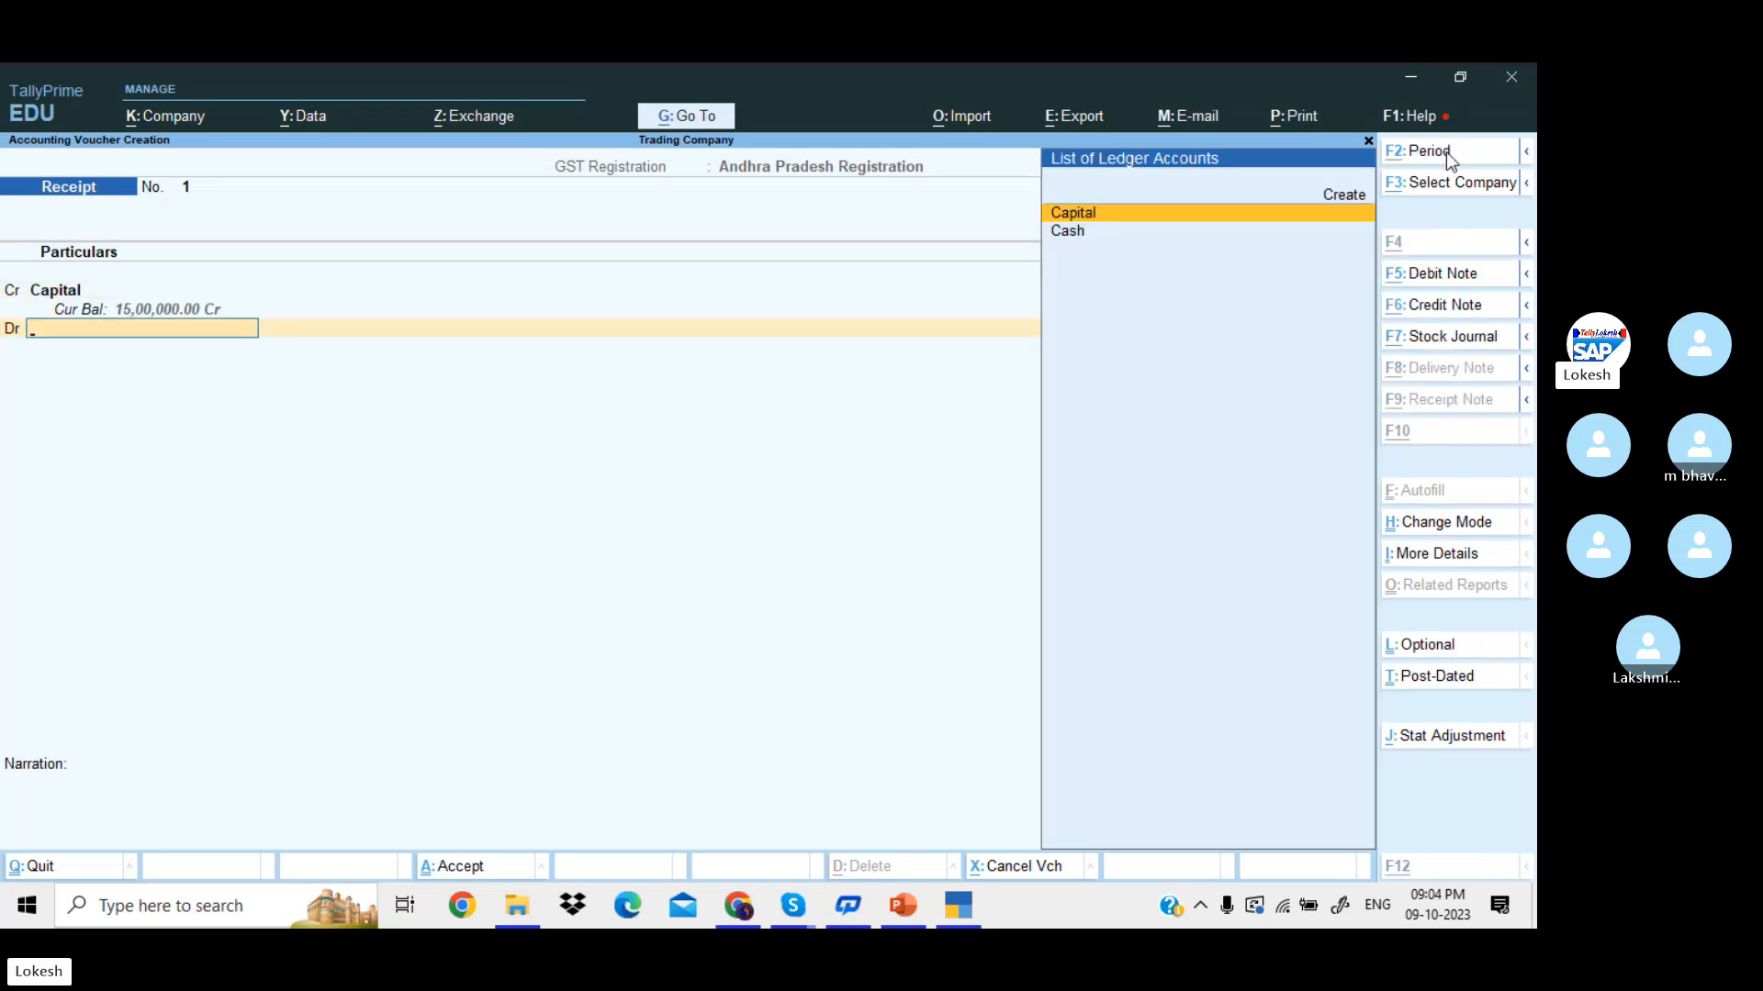
- Create an Icici Bank ledger under Bank Accounts, debit it with 15,00,000, and save the receipt
{"action": "key", "text": "alt+c"}
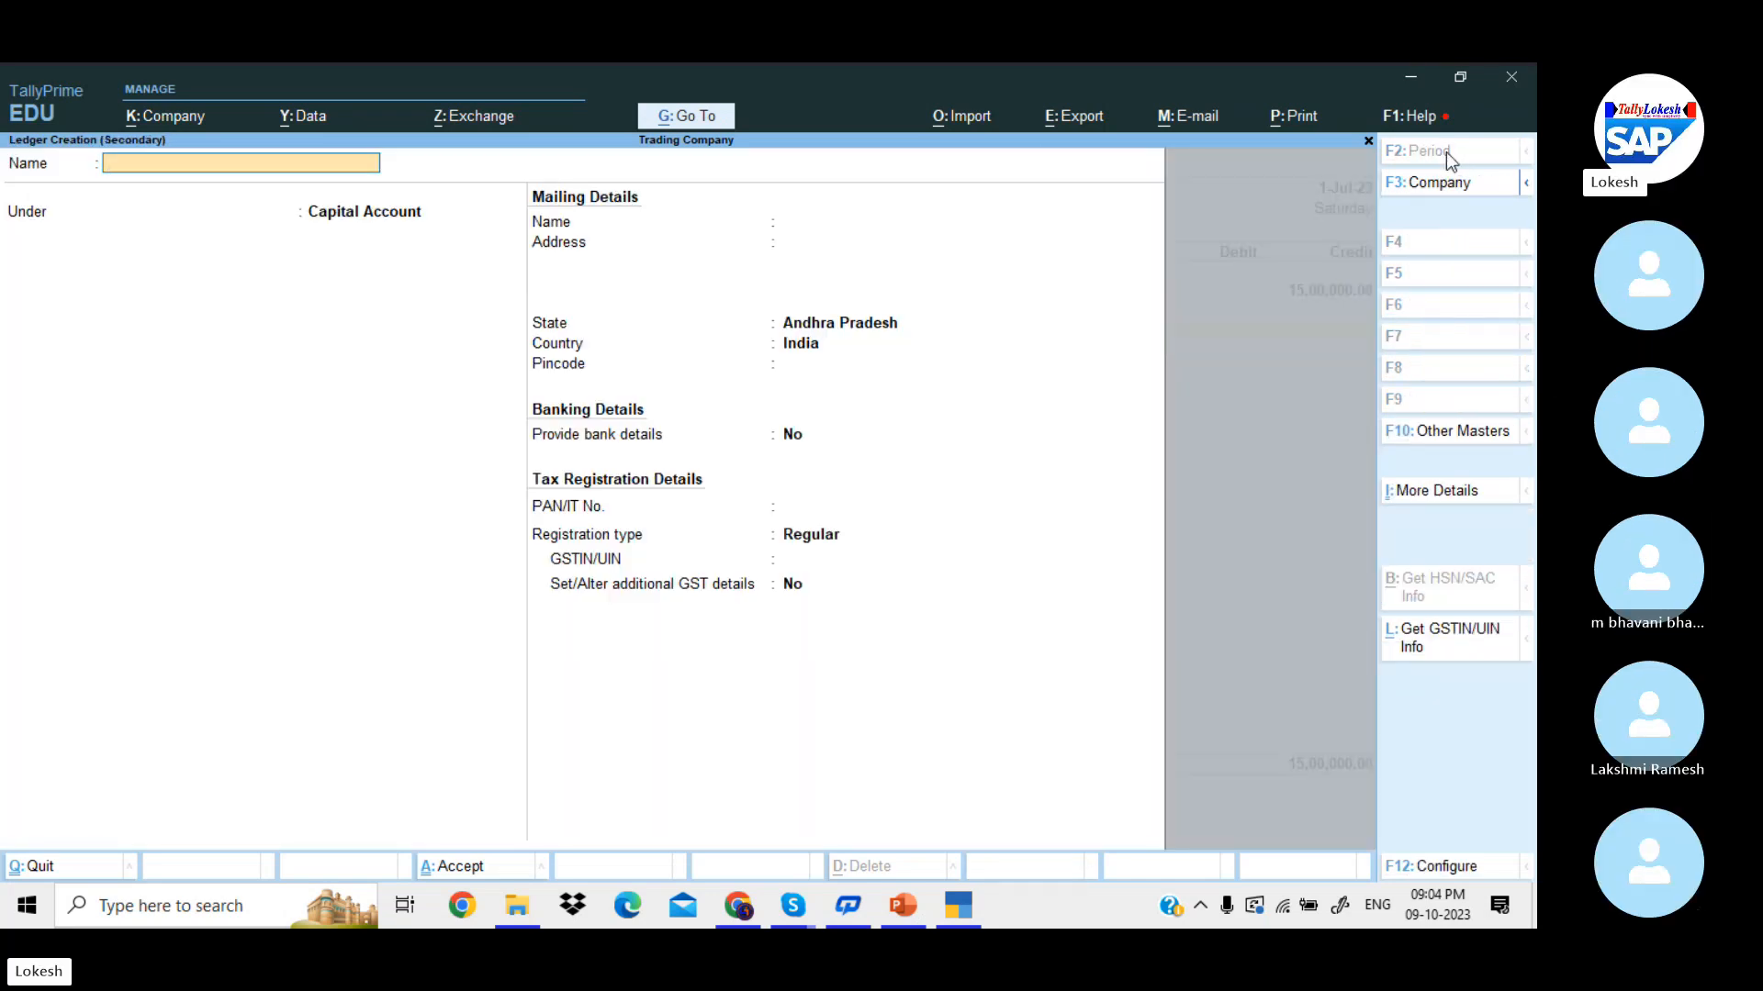
{"action": "type", "text": "Icici Bank"}
{"action": "key", "text": "Return"}
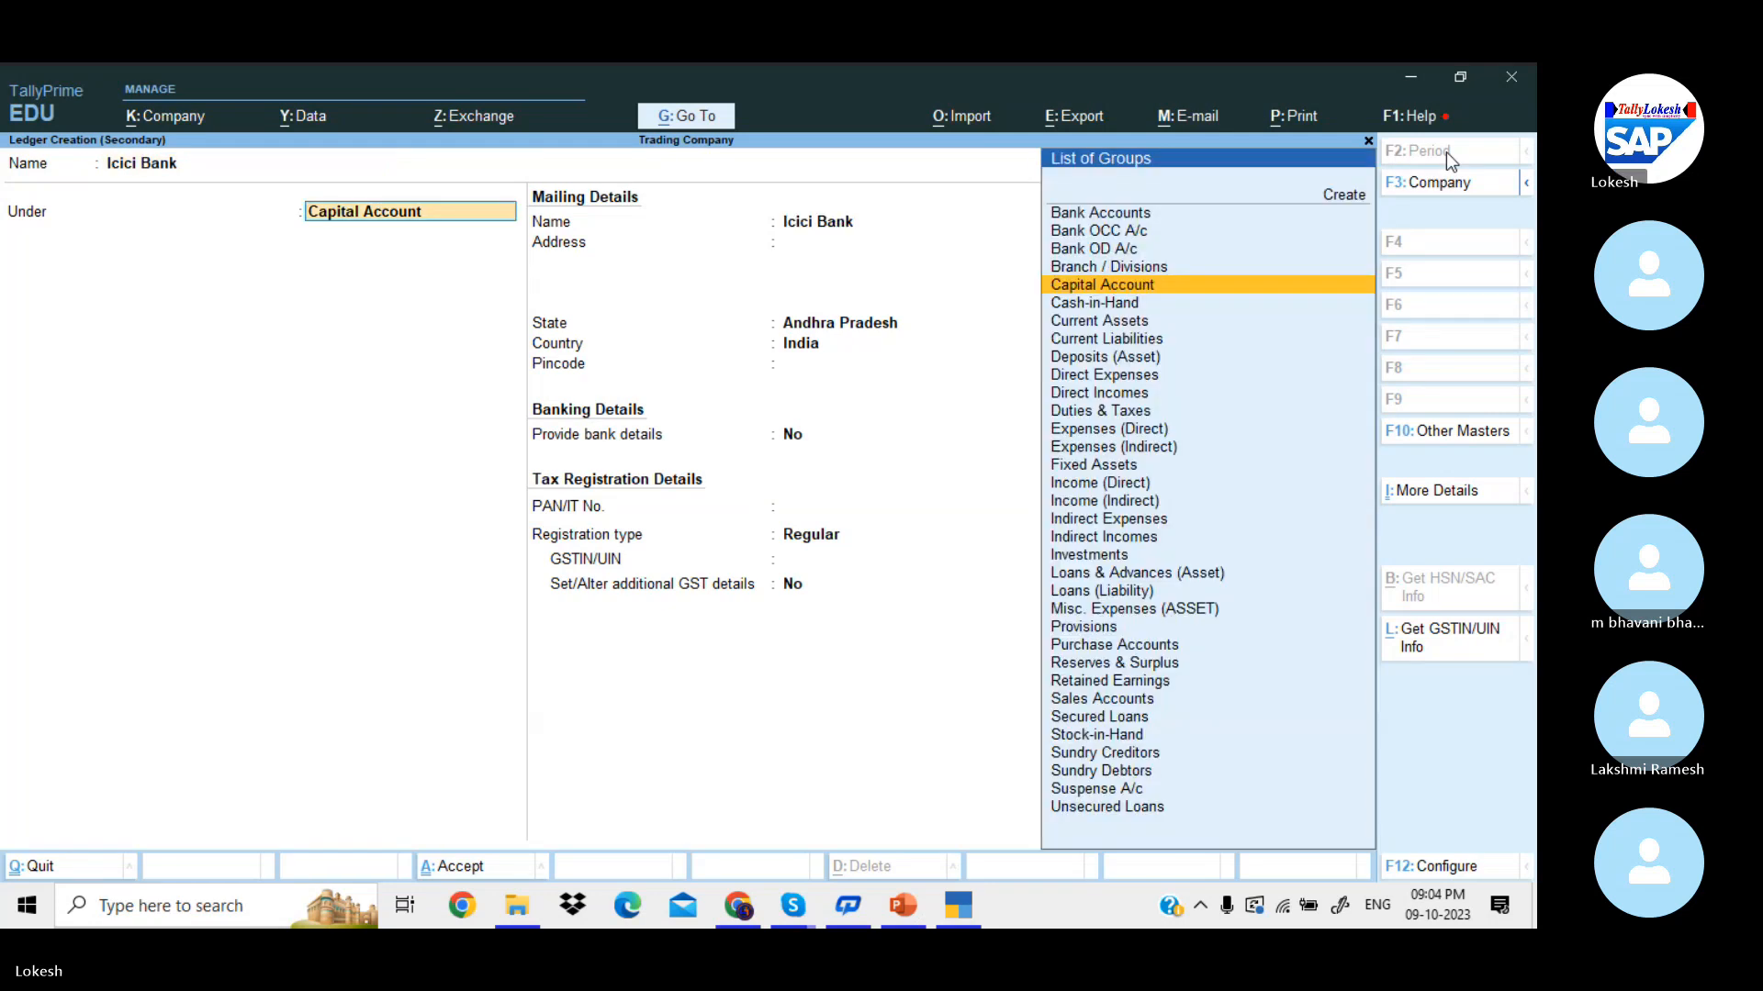
{"action": "type", "text": "Ba"}
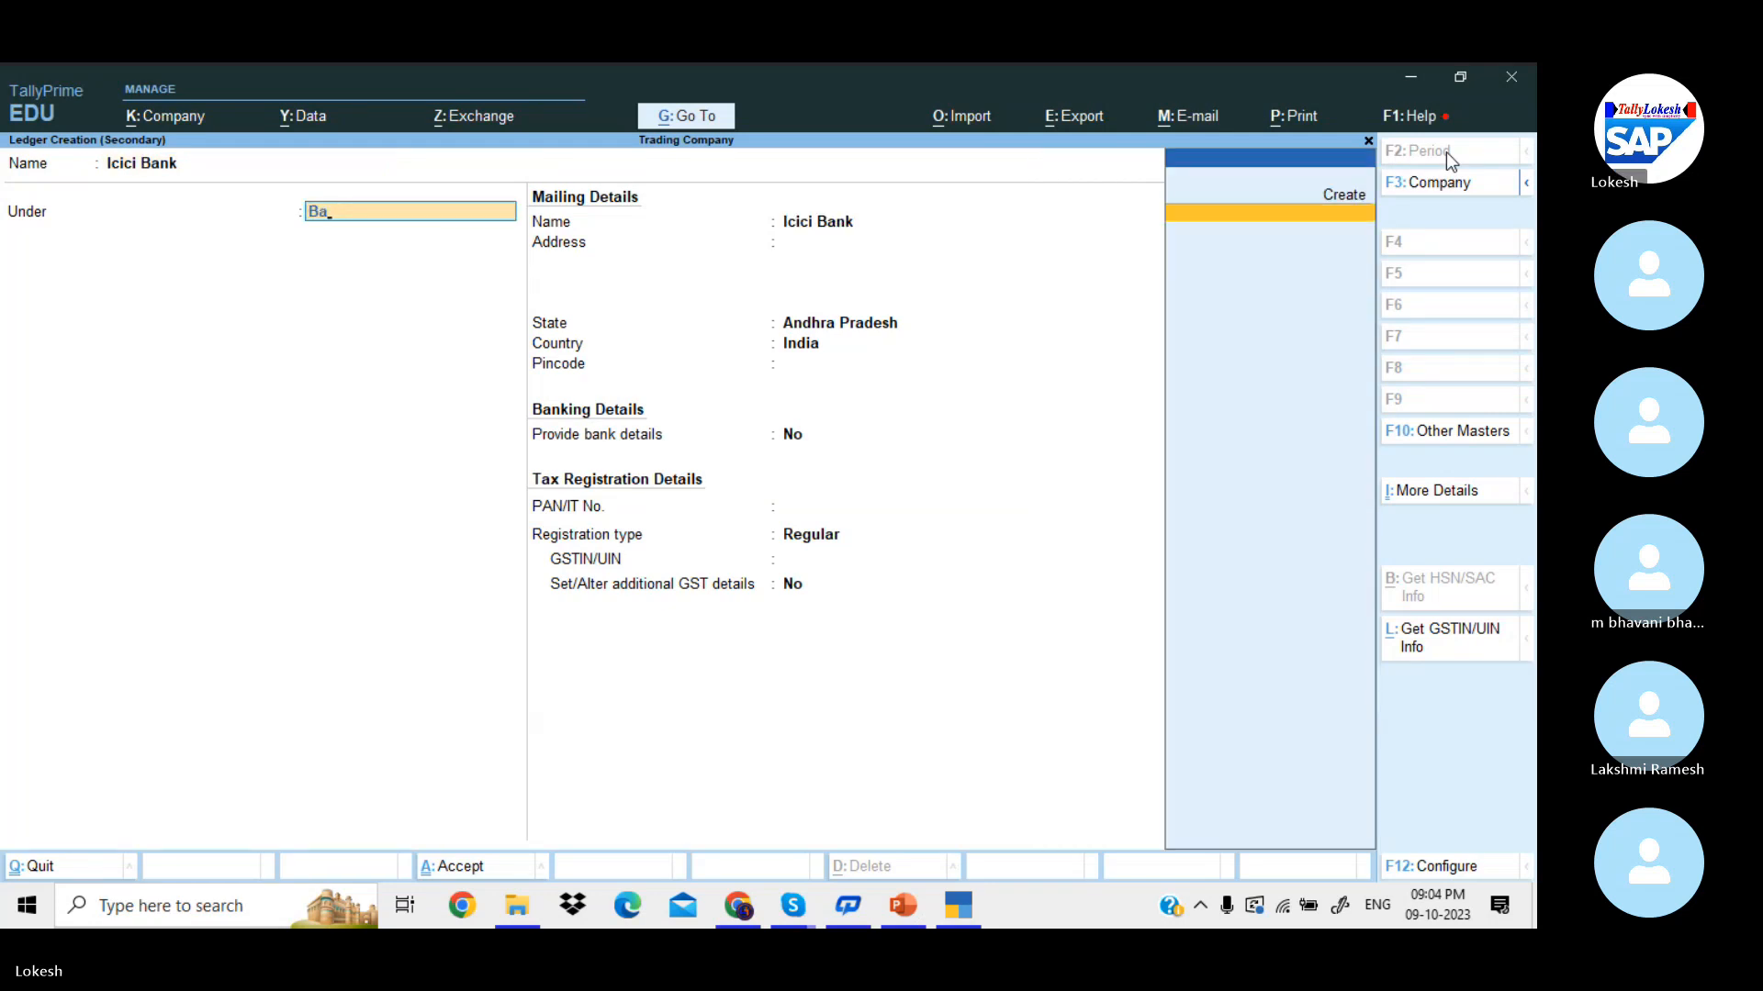
{"action": "key", "text": "Return"}
{"action": "key", "text": "ctrl+a"}
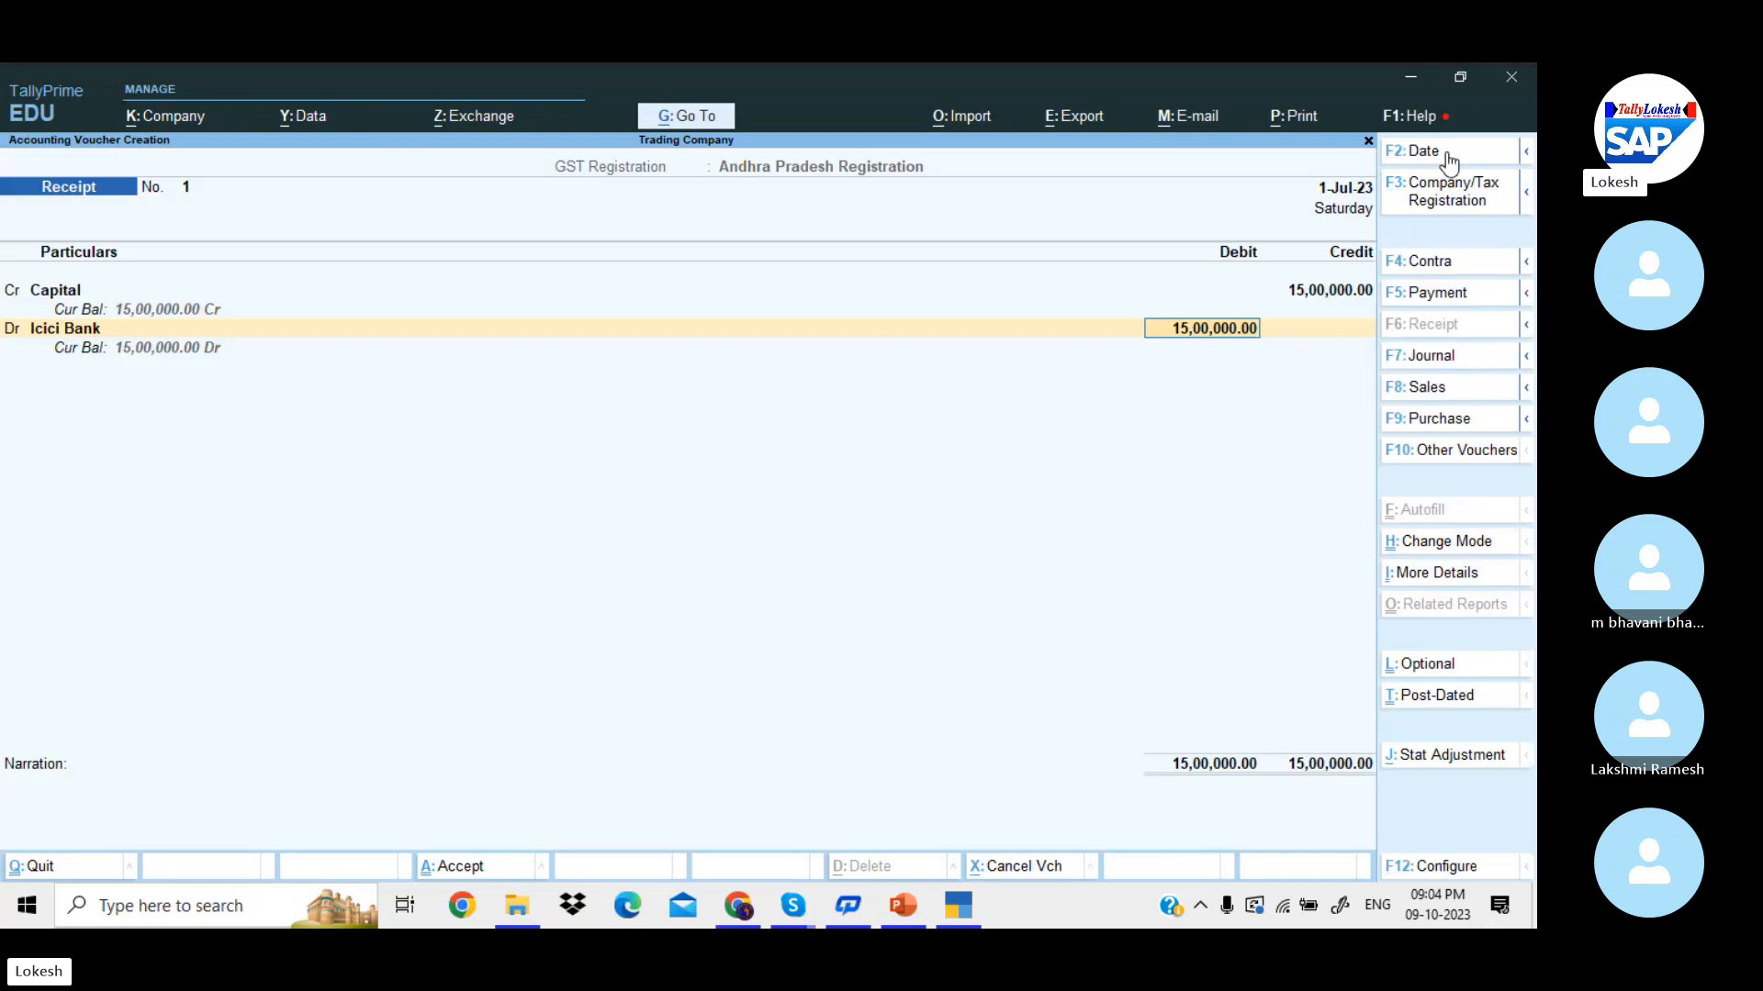
{"action": "key", "text": "ctrl+a"}
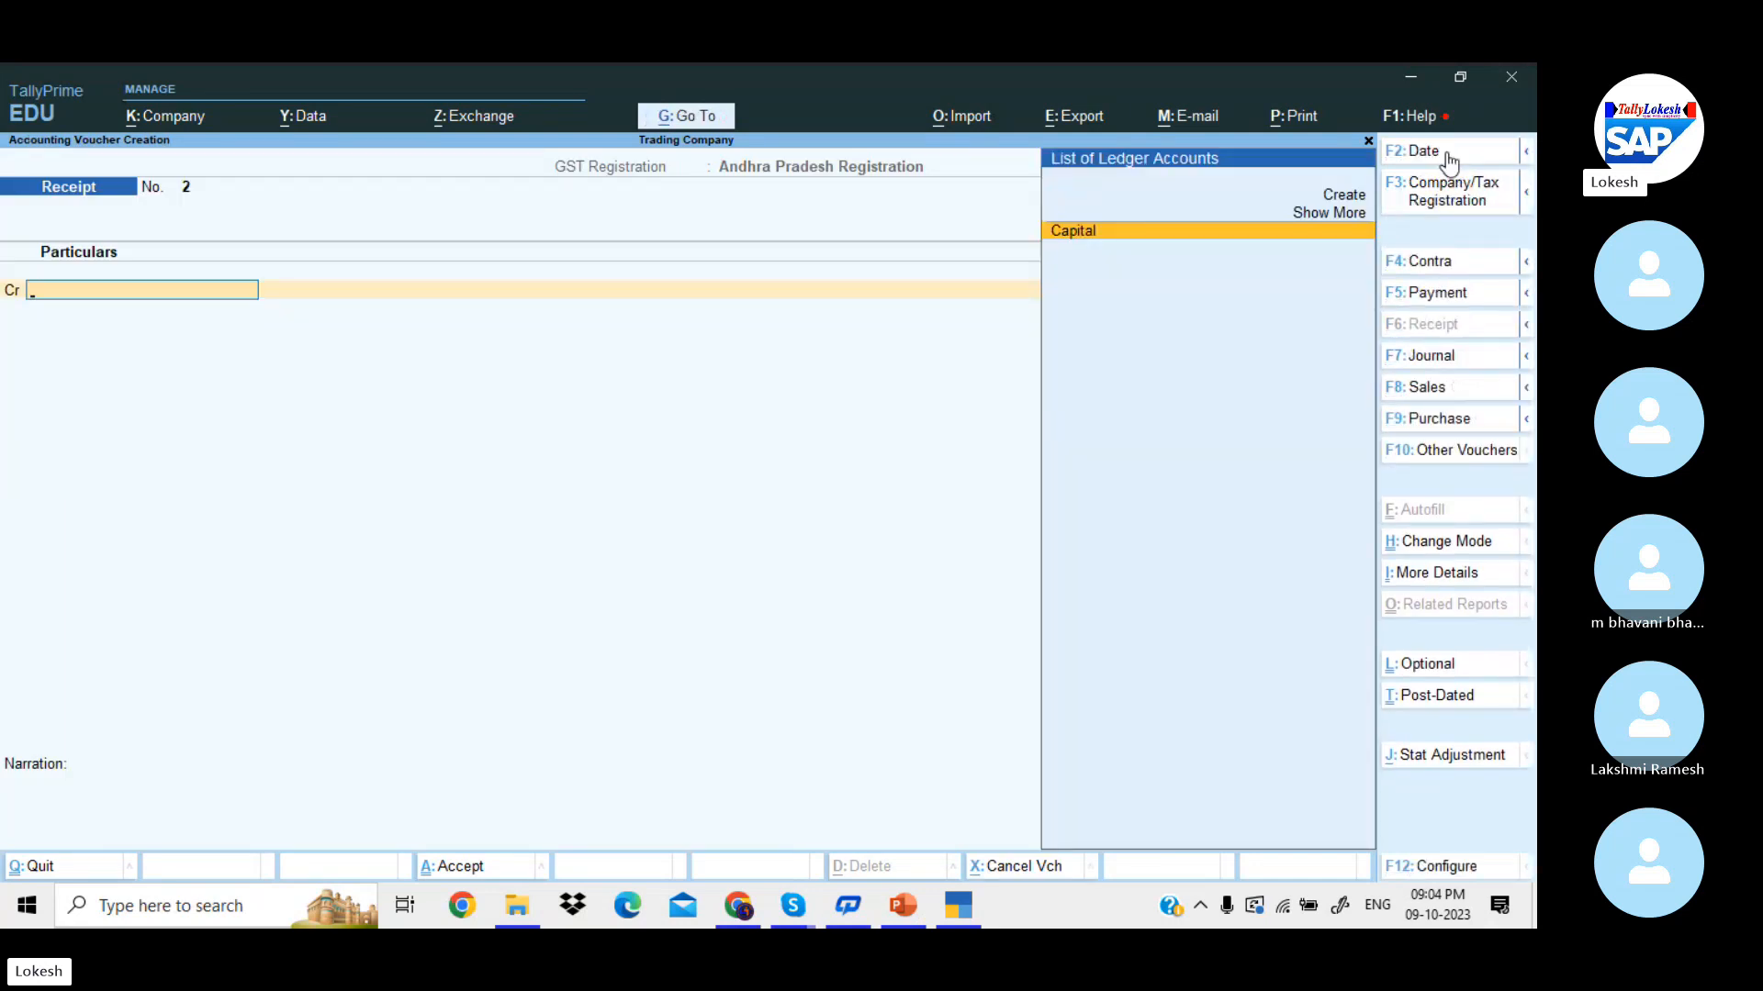
- Record a Contra voucher crediting Icici Bank 50,000 by Cheque and debiting Cash, and save it
{"action": "left_click", "coordinate": [1437, 263]}
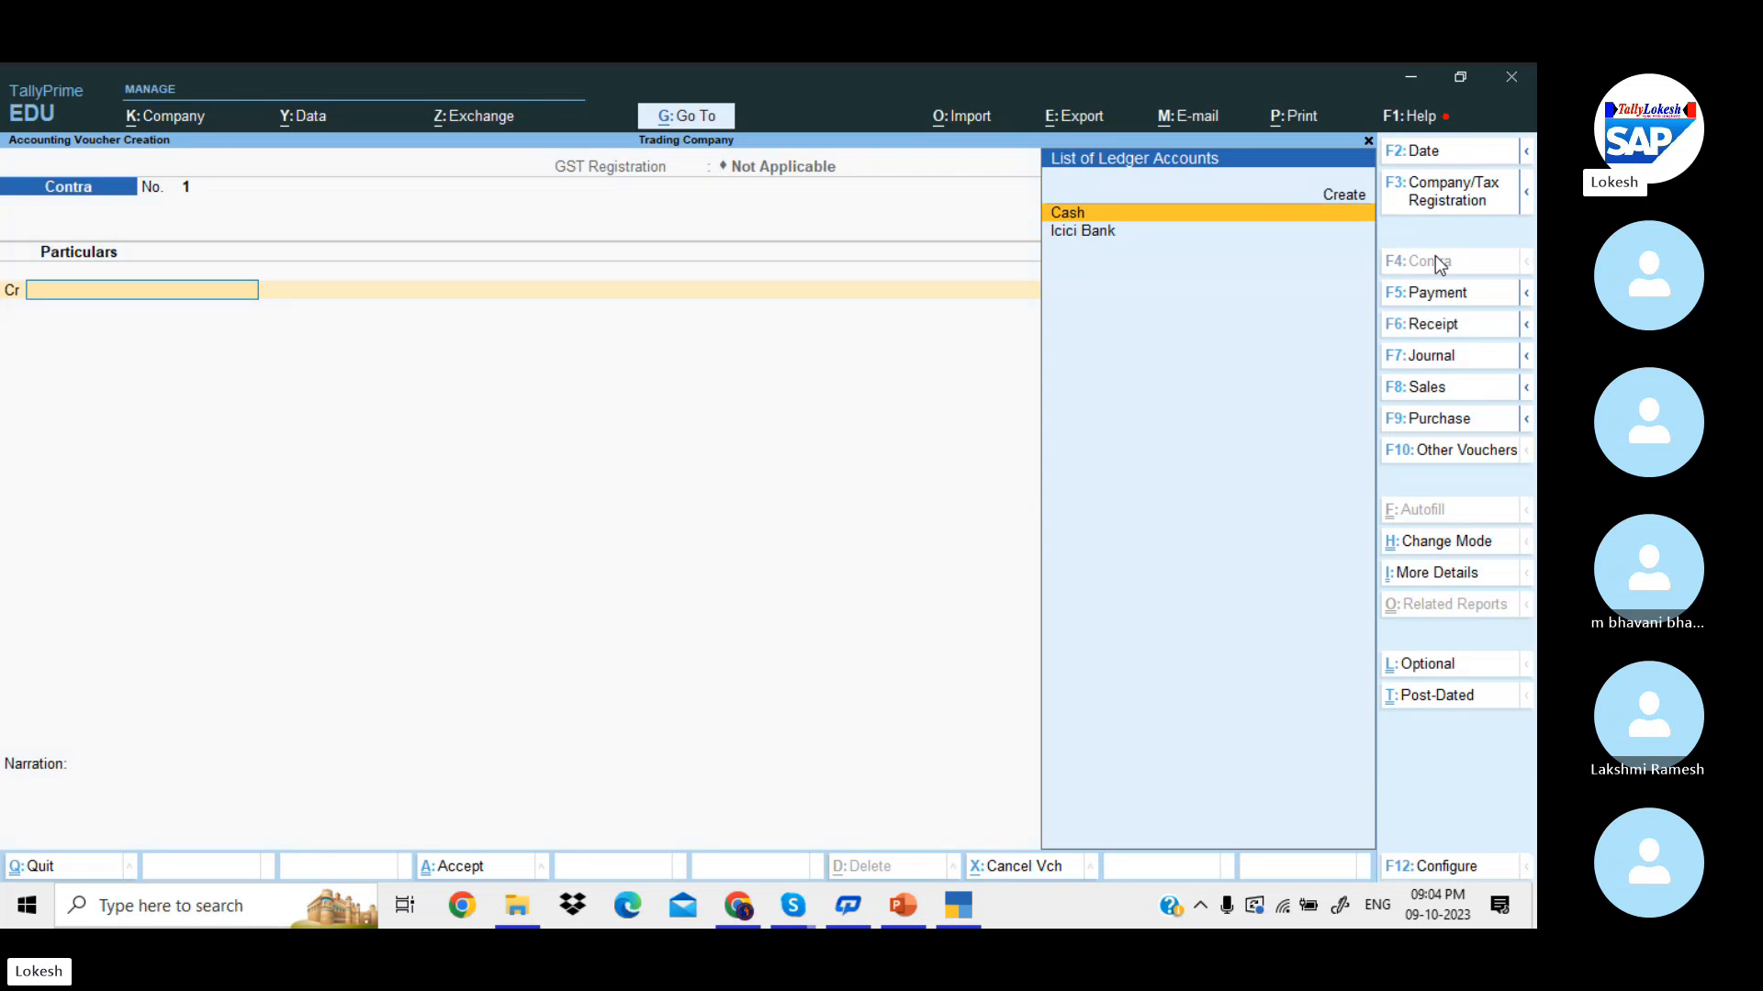
{"action": "key", "text": "Down"}
{"action": "key", "text": "Return"}
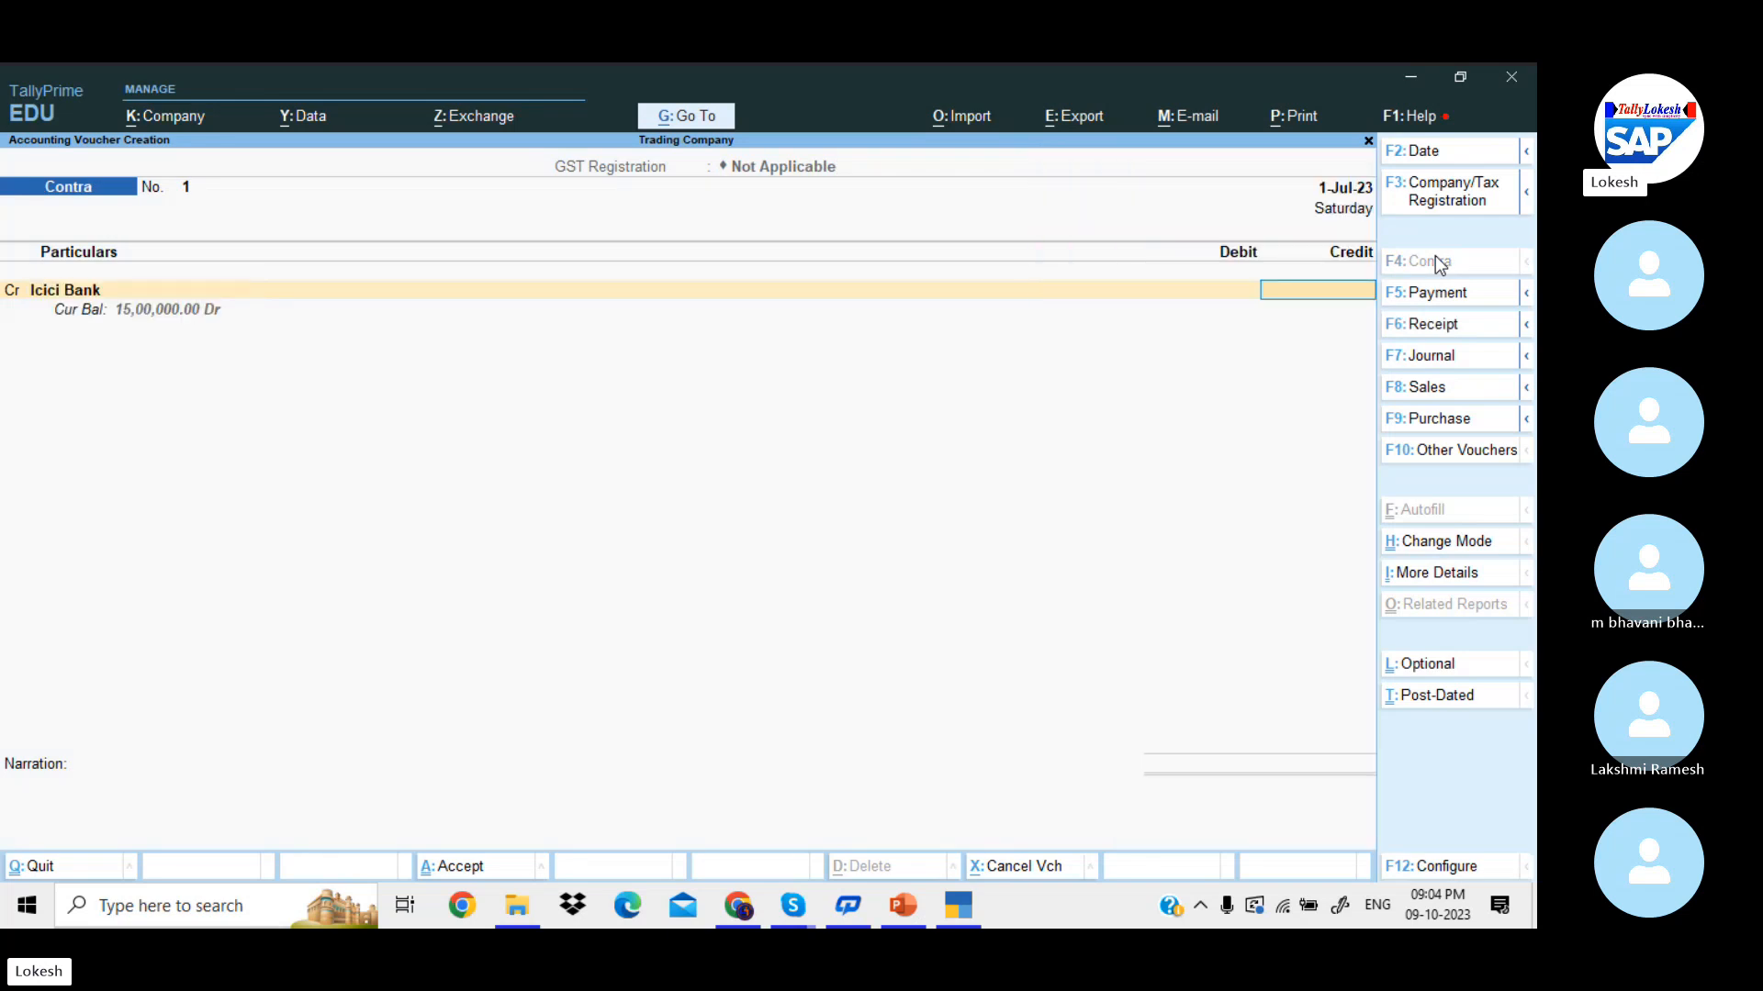
{"action": "type", "text": "50000"}
{"action": "key", "text": "Return"}
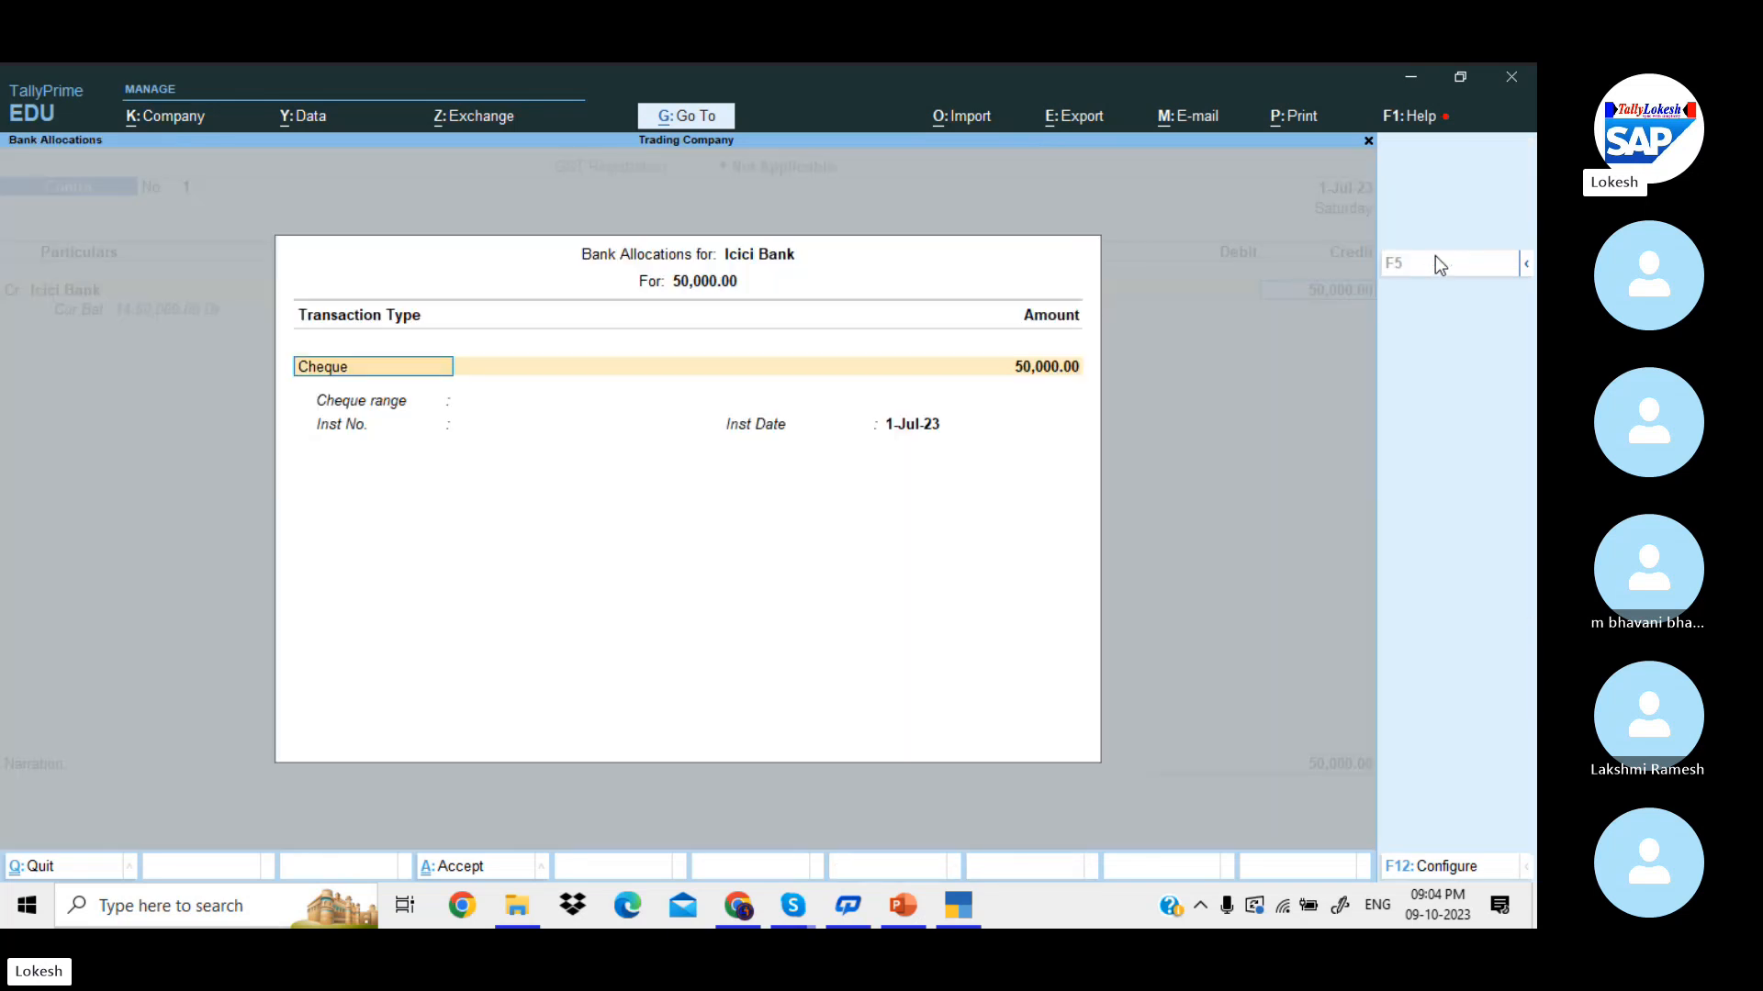
{"action": "key", "text": "Return"}
{"action": "key", "text": "Return"}
{"action": "key", "text": "Return"}
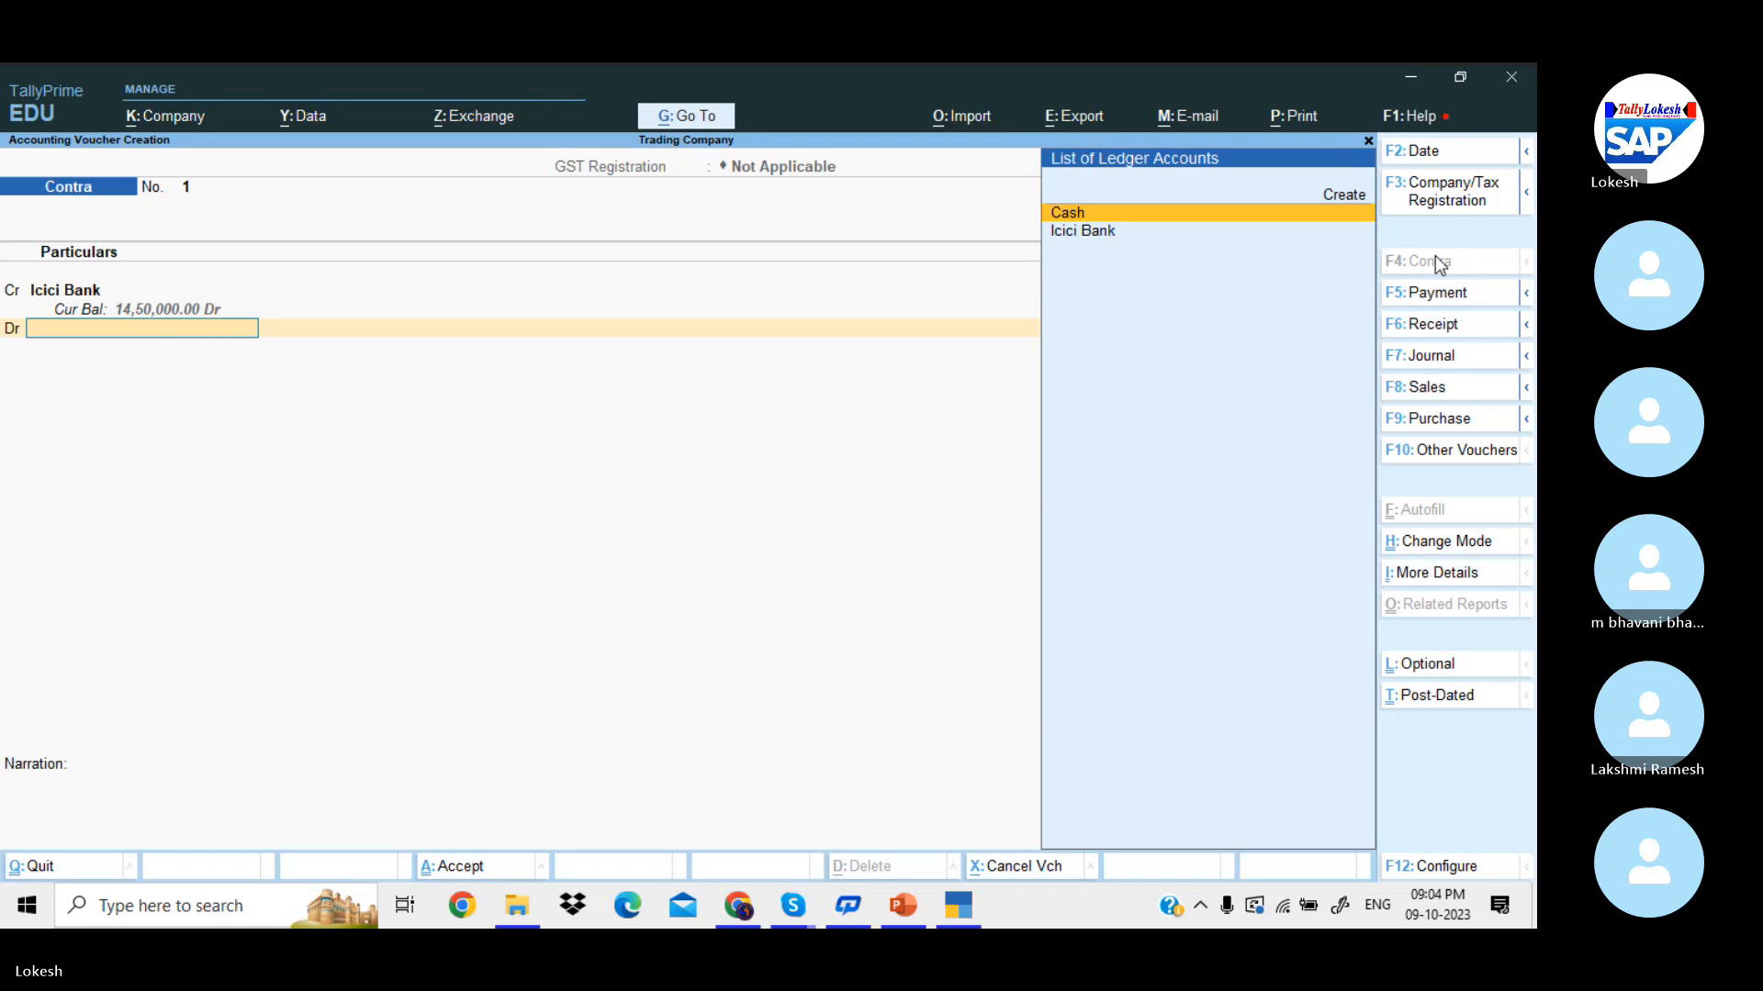
{"action": "key", "text": "Return"}
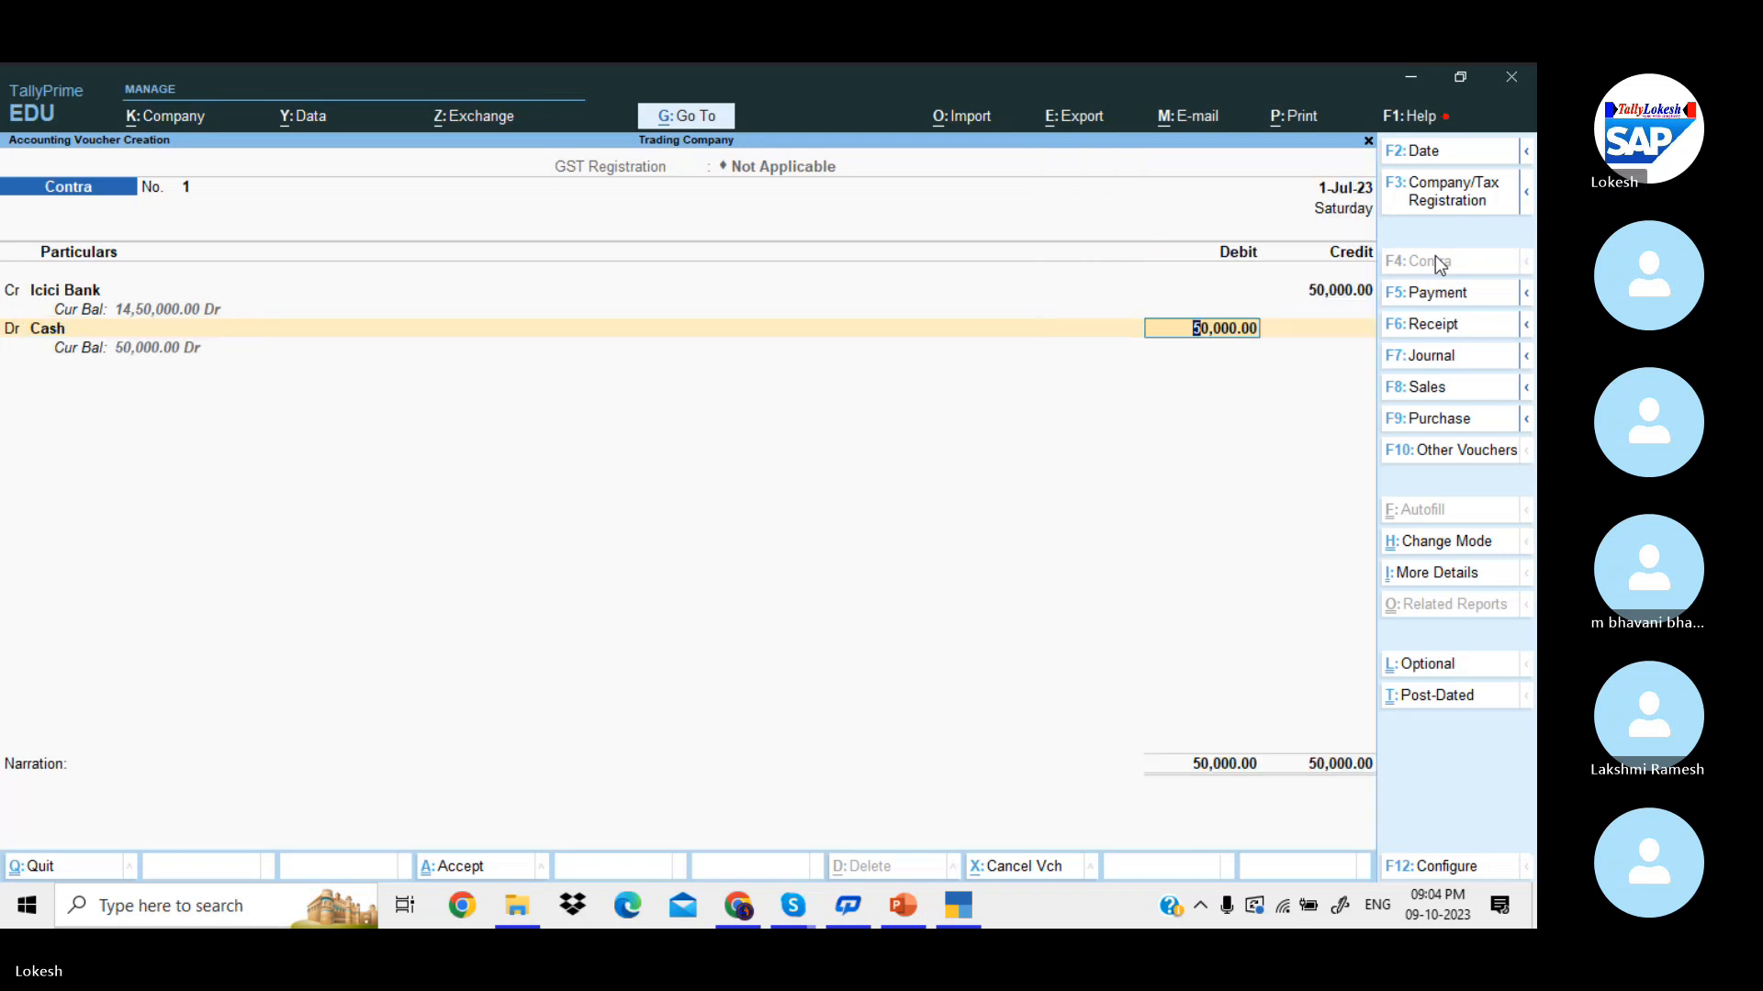
{"action": "key", "text": "ctrl+a"}
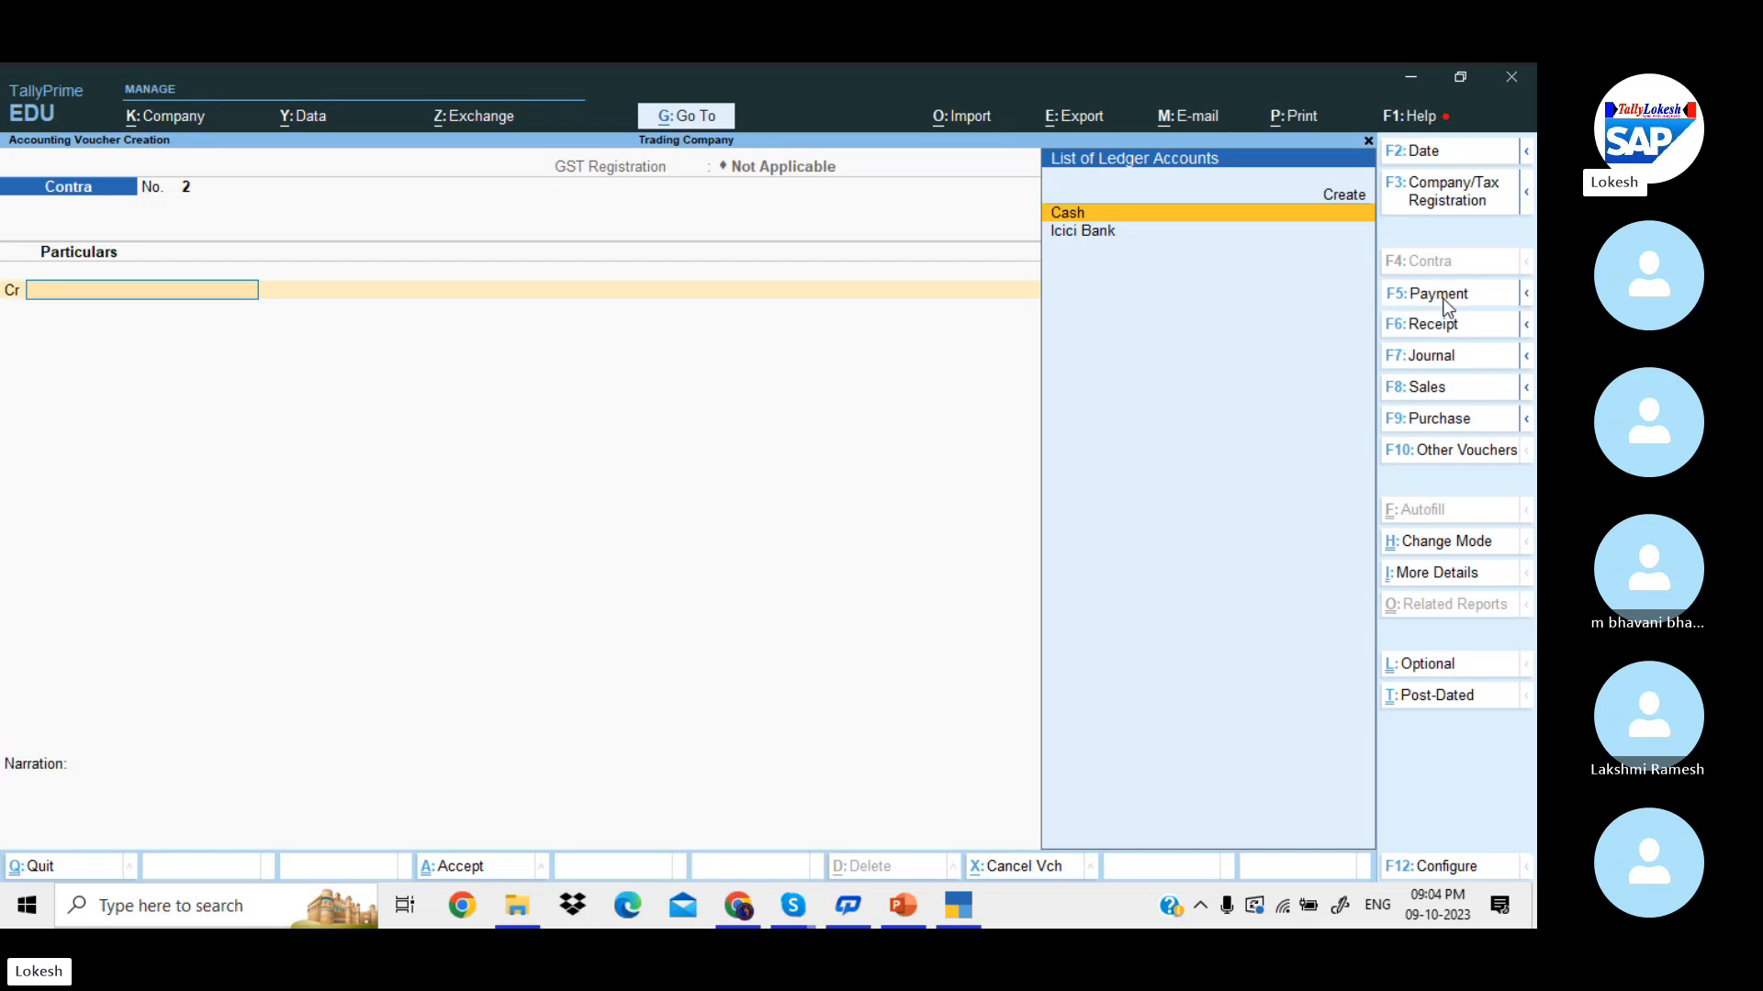
- Start a Payment voucher and create the debit ledger Furntirue and Fixtures under Fixed Assets
{"action": "left_click", "coordinate": [1443, 296]}
{"action": "key", "text": "alt+c"}
{"action": "type", "text": "Fu"}
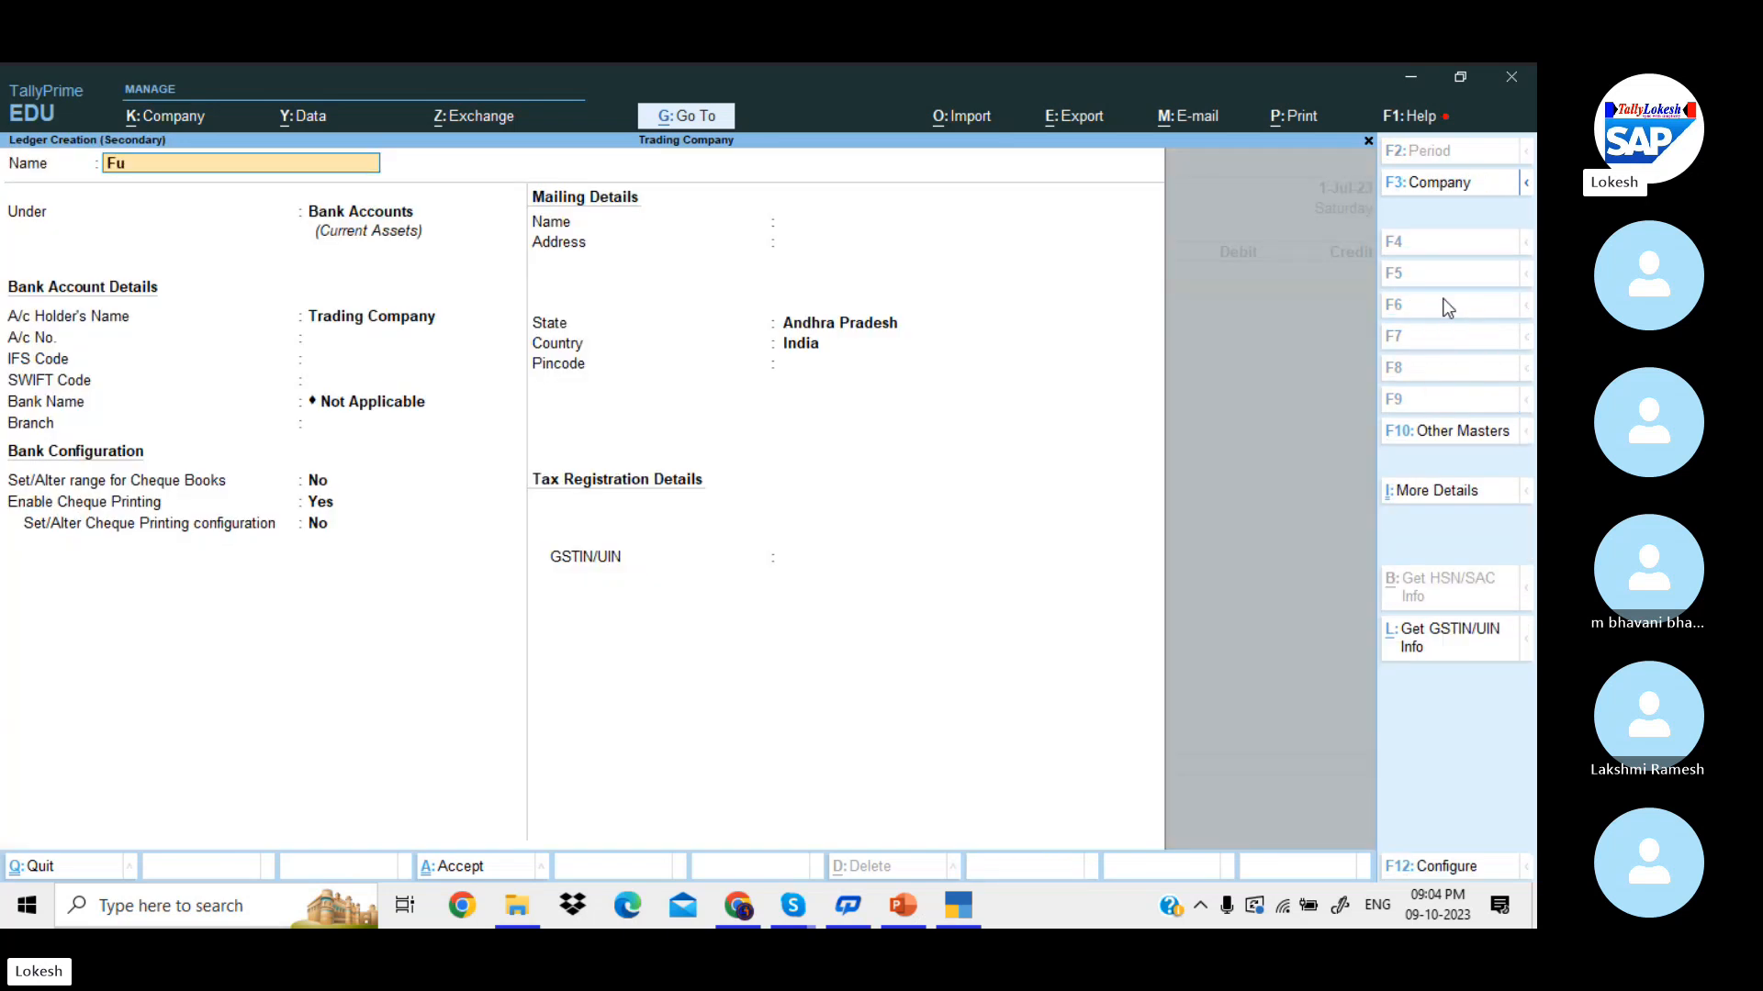
{"action": "type", "text": "rntirue"}
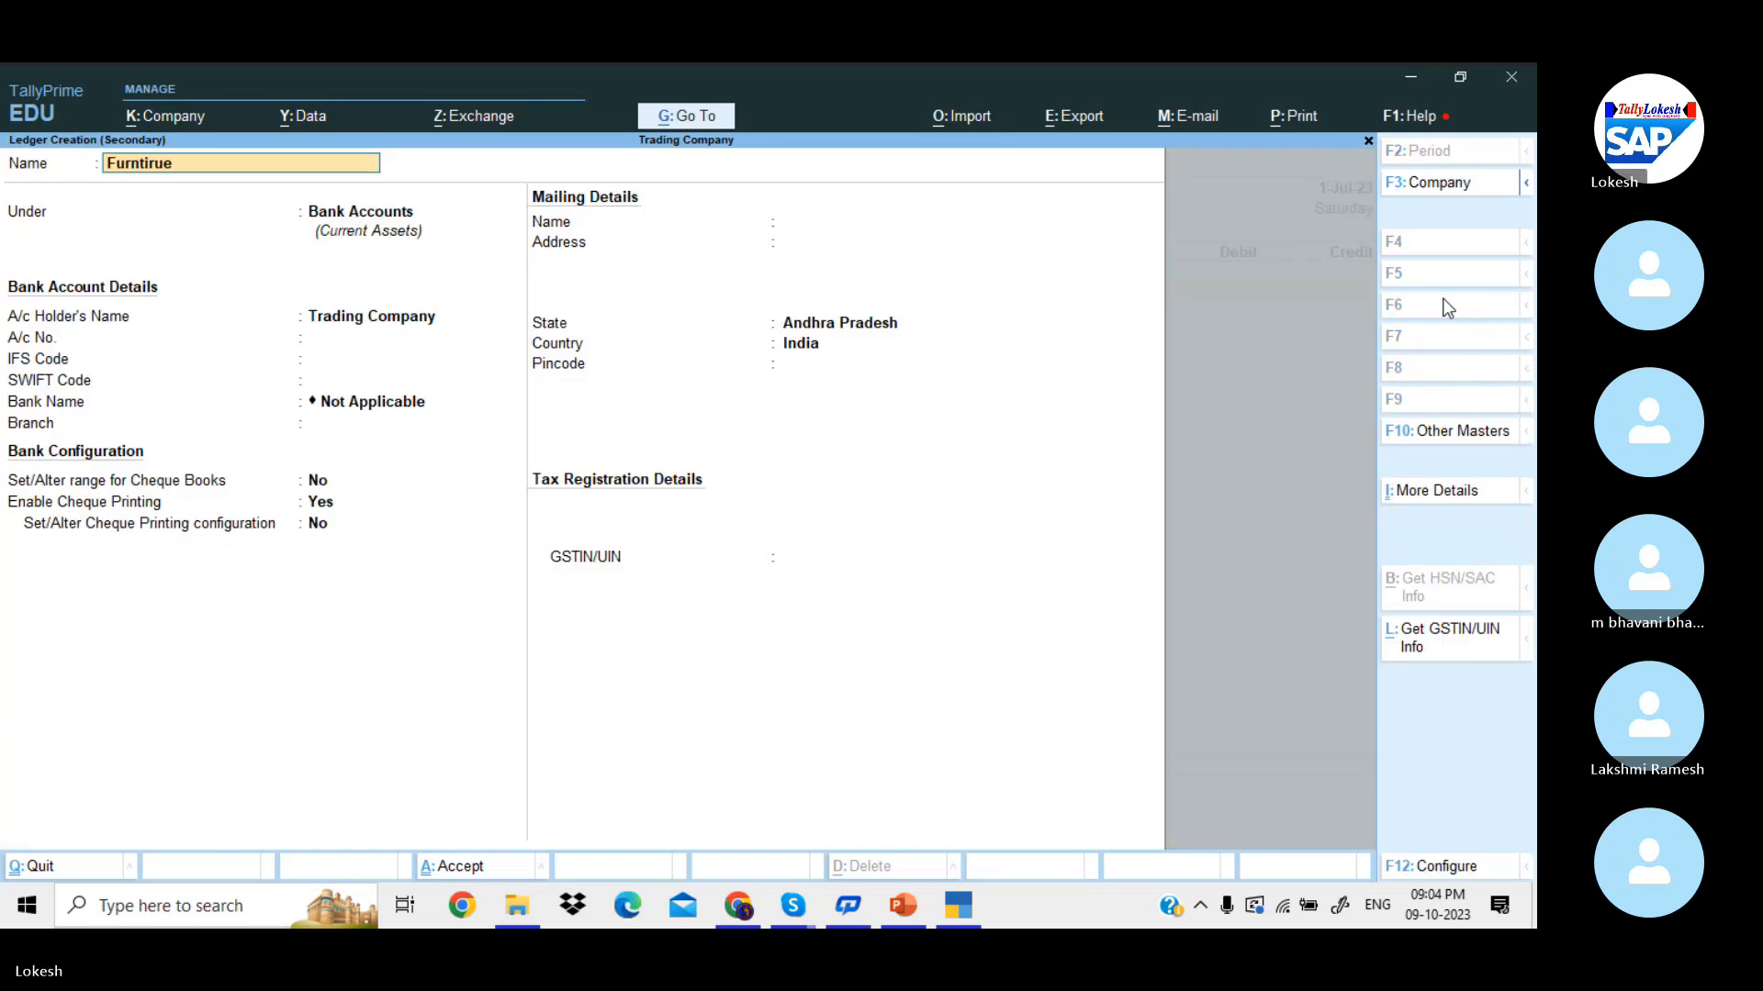
{"action": "type", "text": " and Fixtures"}
{"action": "key", "text": "Return"}
{"action": "type", "text": "fix"}
{"action": "key", "text": "Return"}
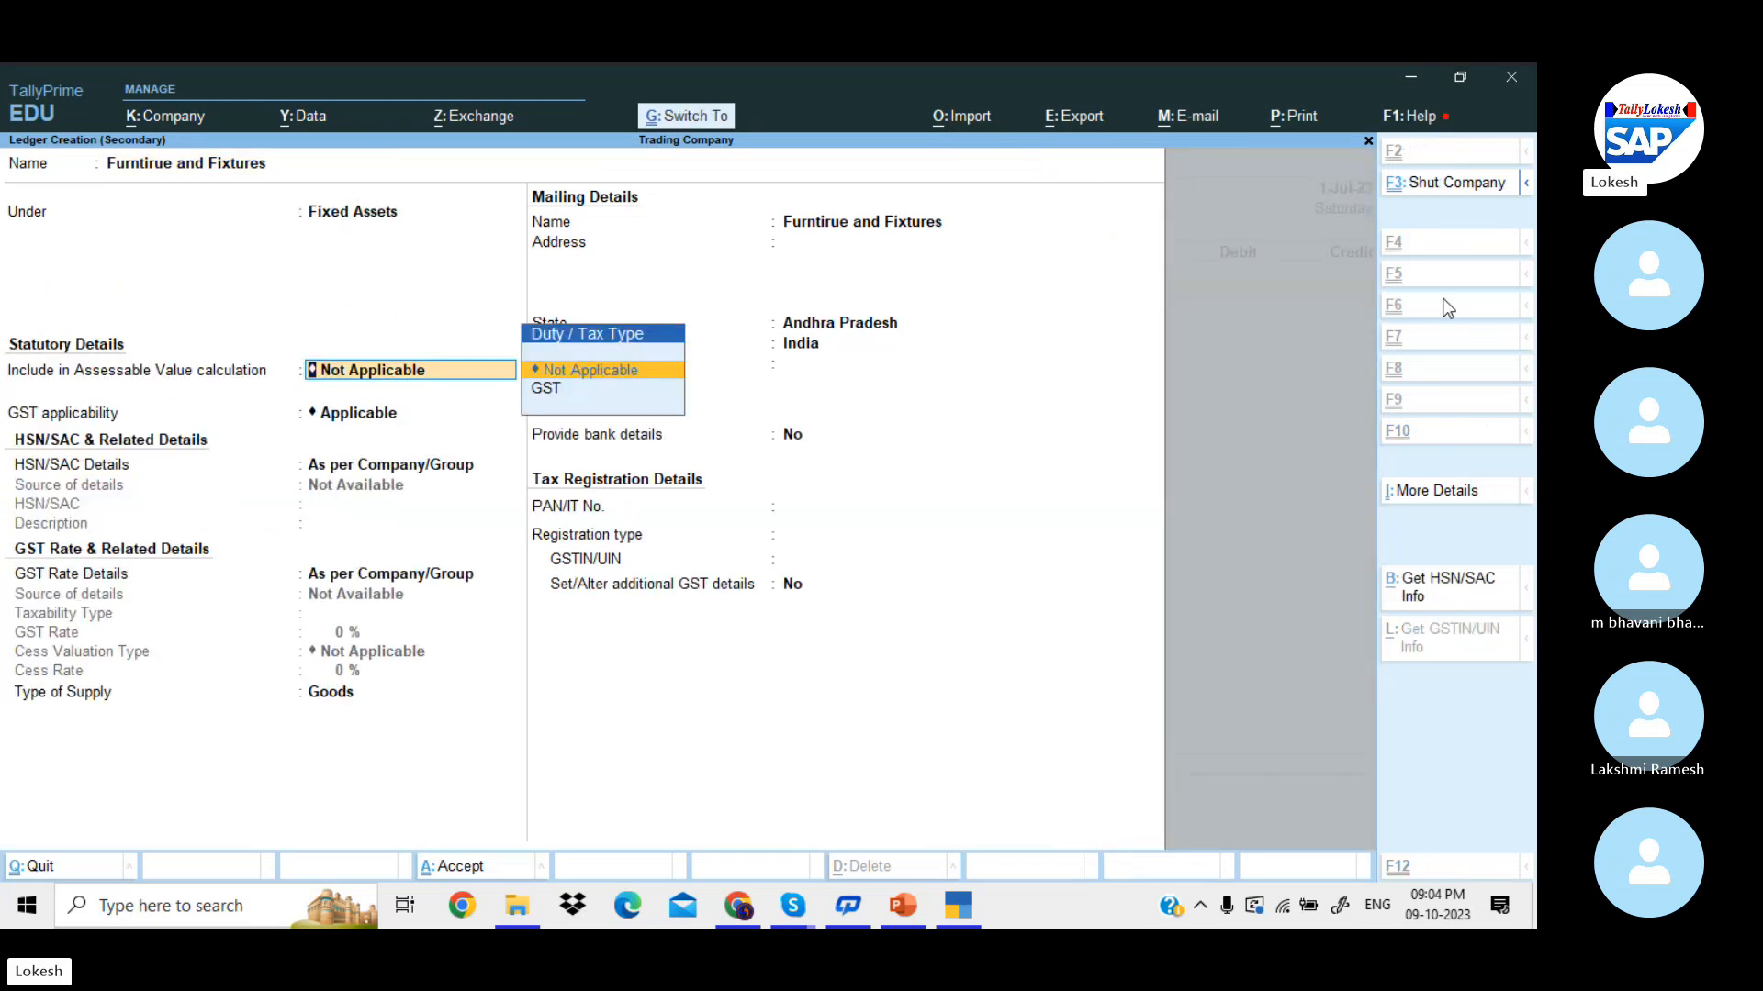
{"action": "key", "text": "ctrl+a"}
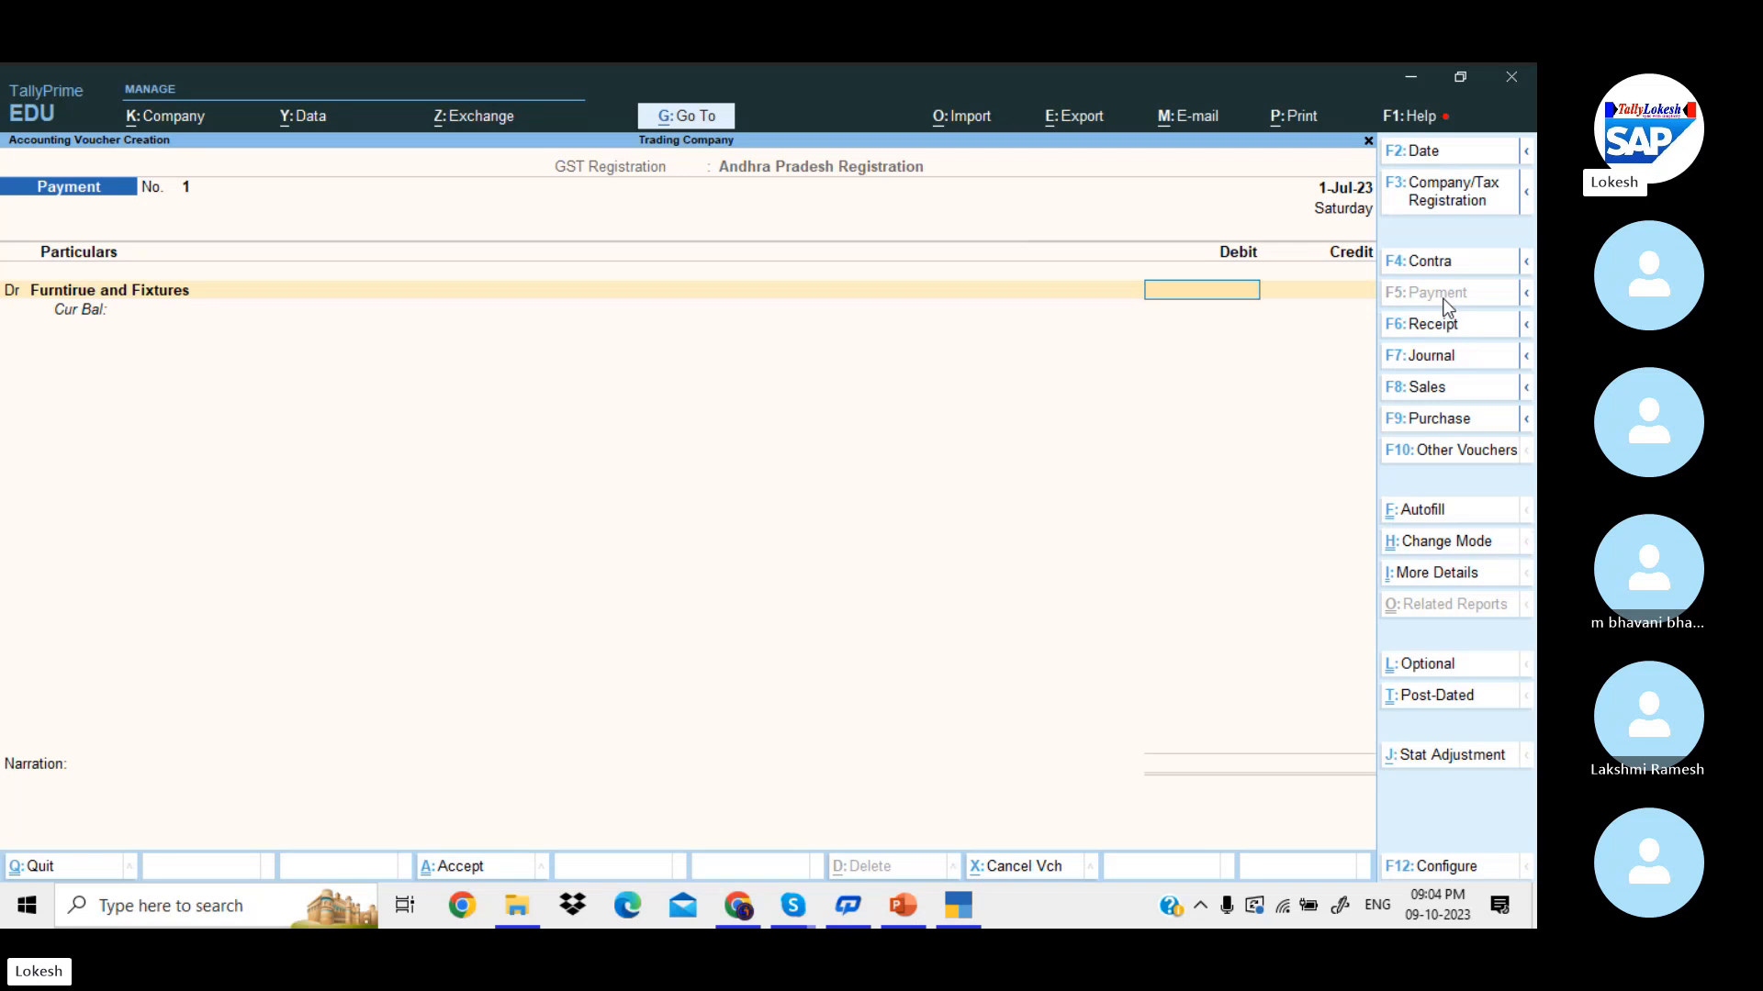
- Debit Furntirue and Fixtures with 1,50,000, credit Icici Bank, and save the payment without a narration
{"action": "type", "text": "150000"}
{"action": "key", "text": "Return"}
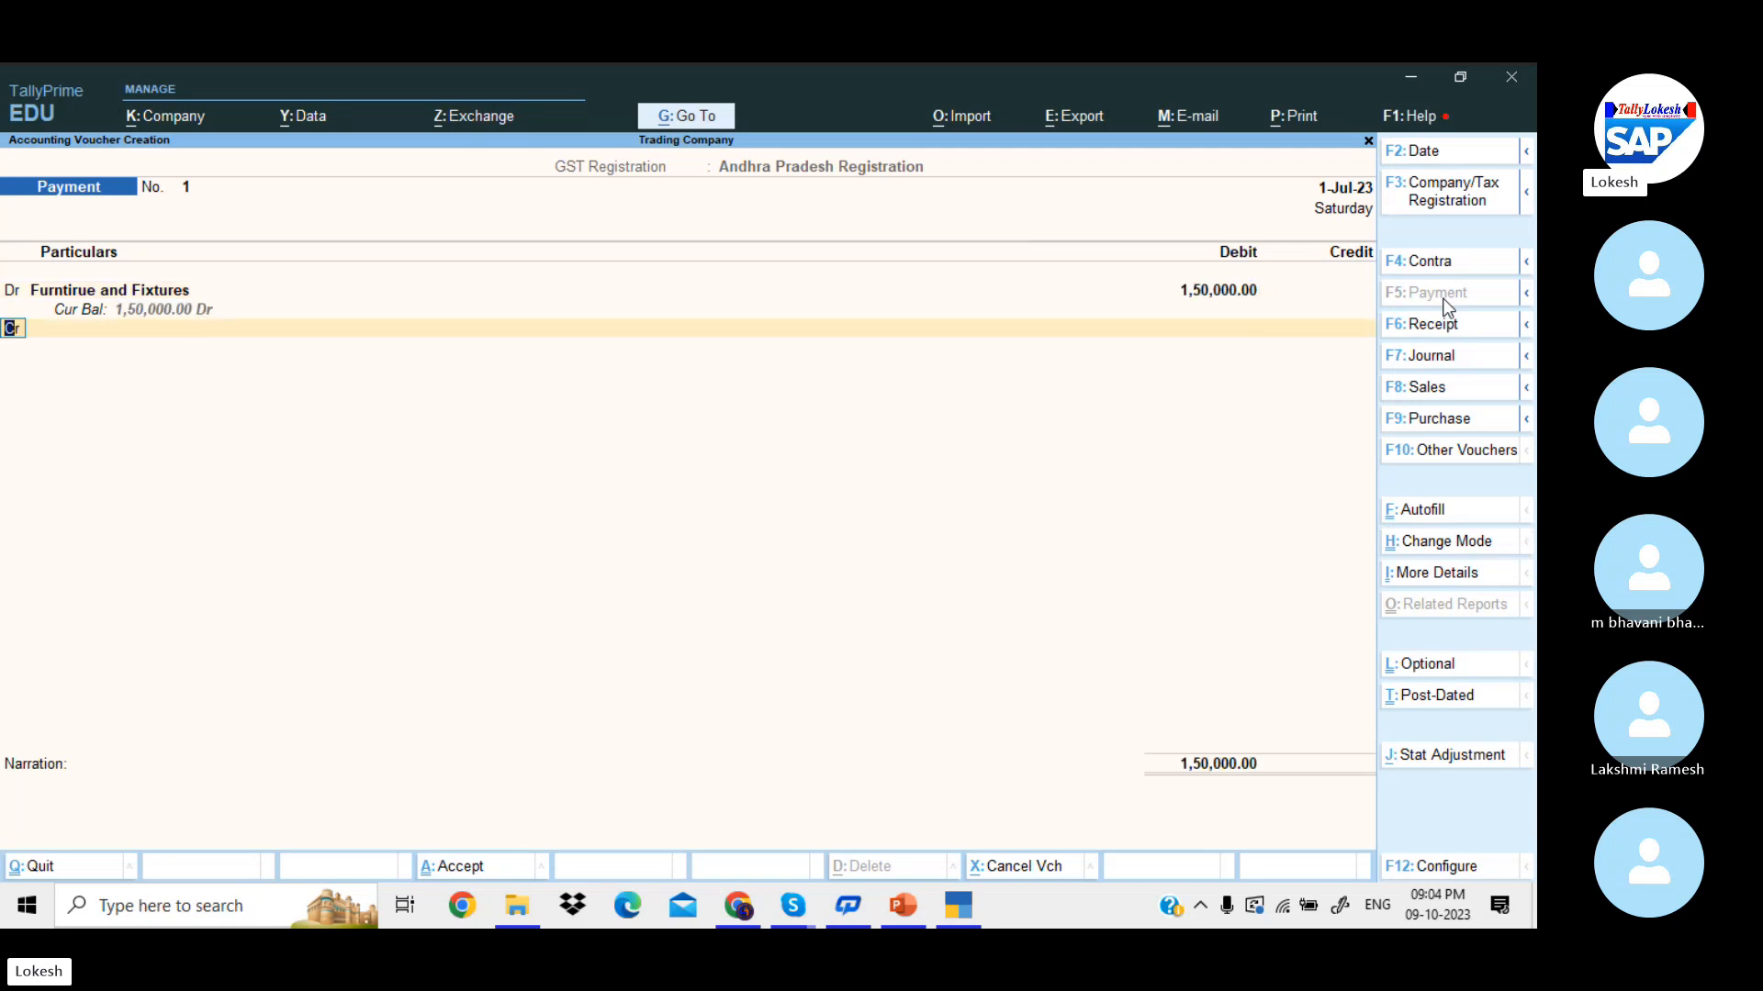
{"action": "key", "text": "Return"}
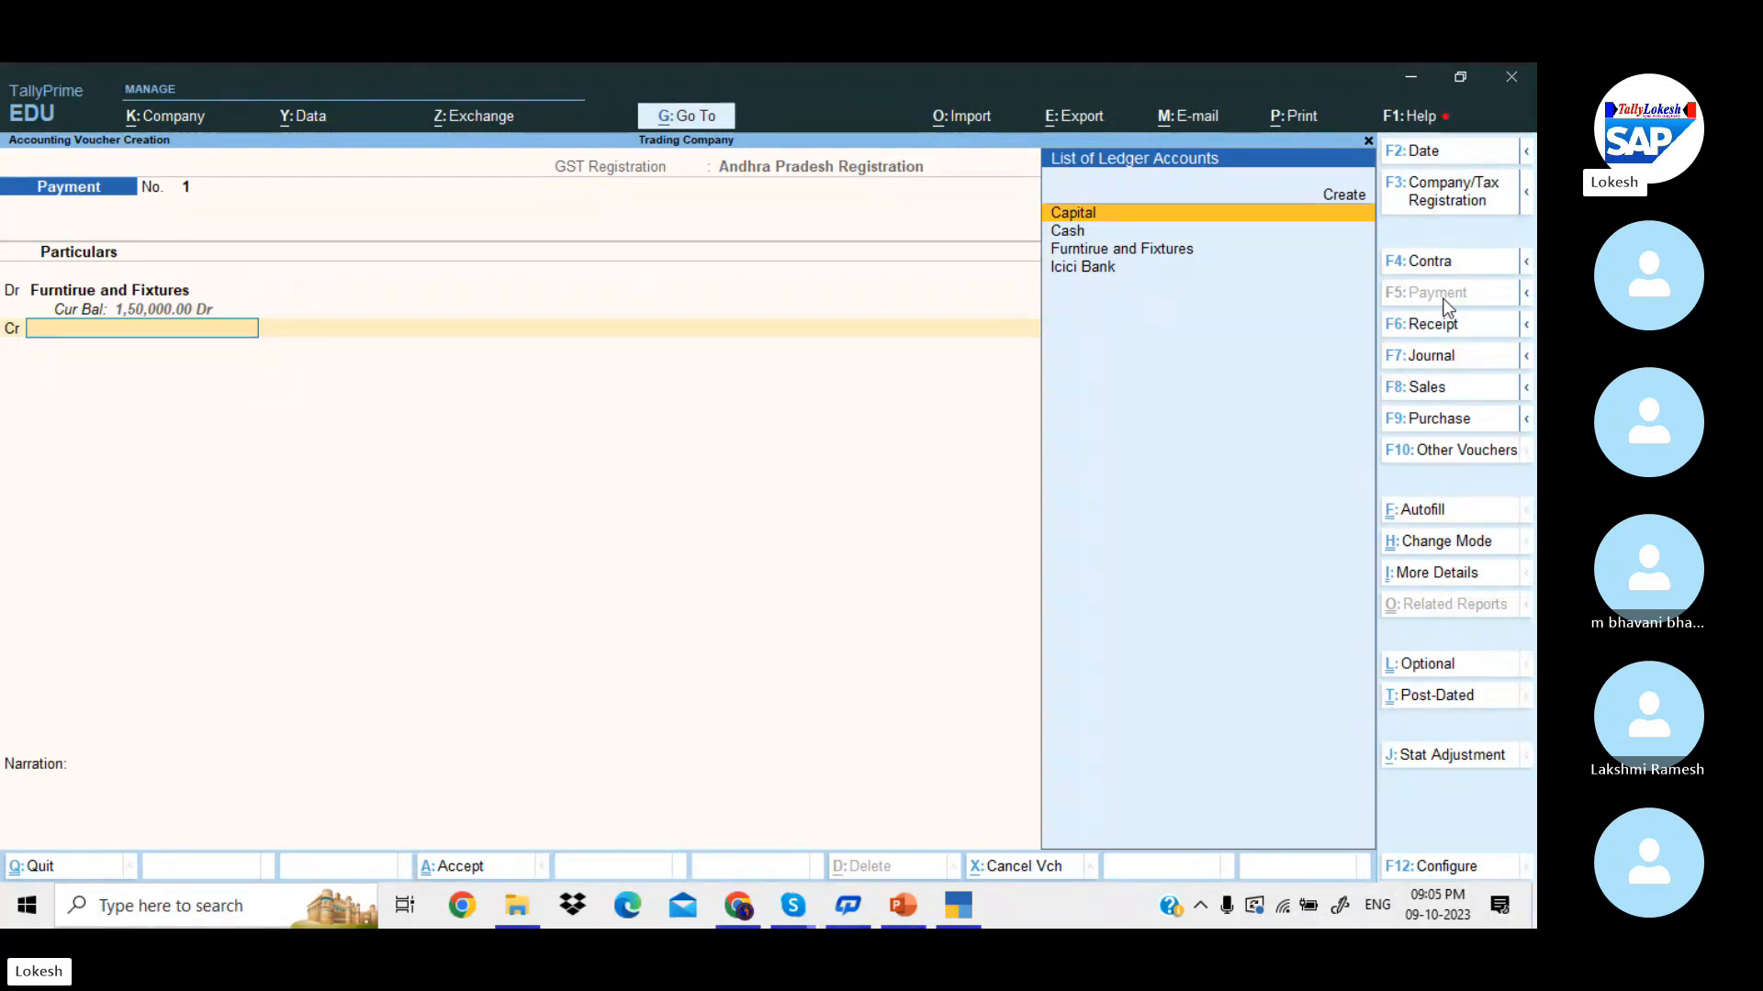
{"action": "key", "text": "Down"}
{"action": "key", "text": "Down"}
{"action": "key", "text": "Down"}
{"action": "key", "text": "Return"}
{"action": "key", "text": "Return"}
{"action": "key", "text": "Return"}
{"action": "key", "text": "Return"}
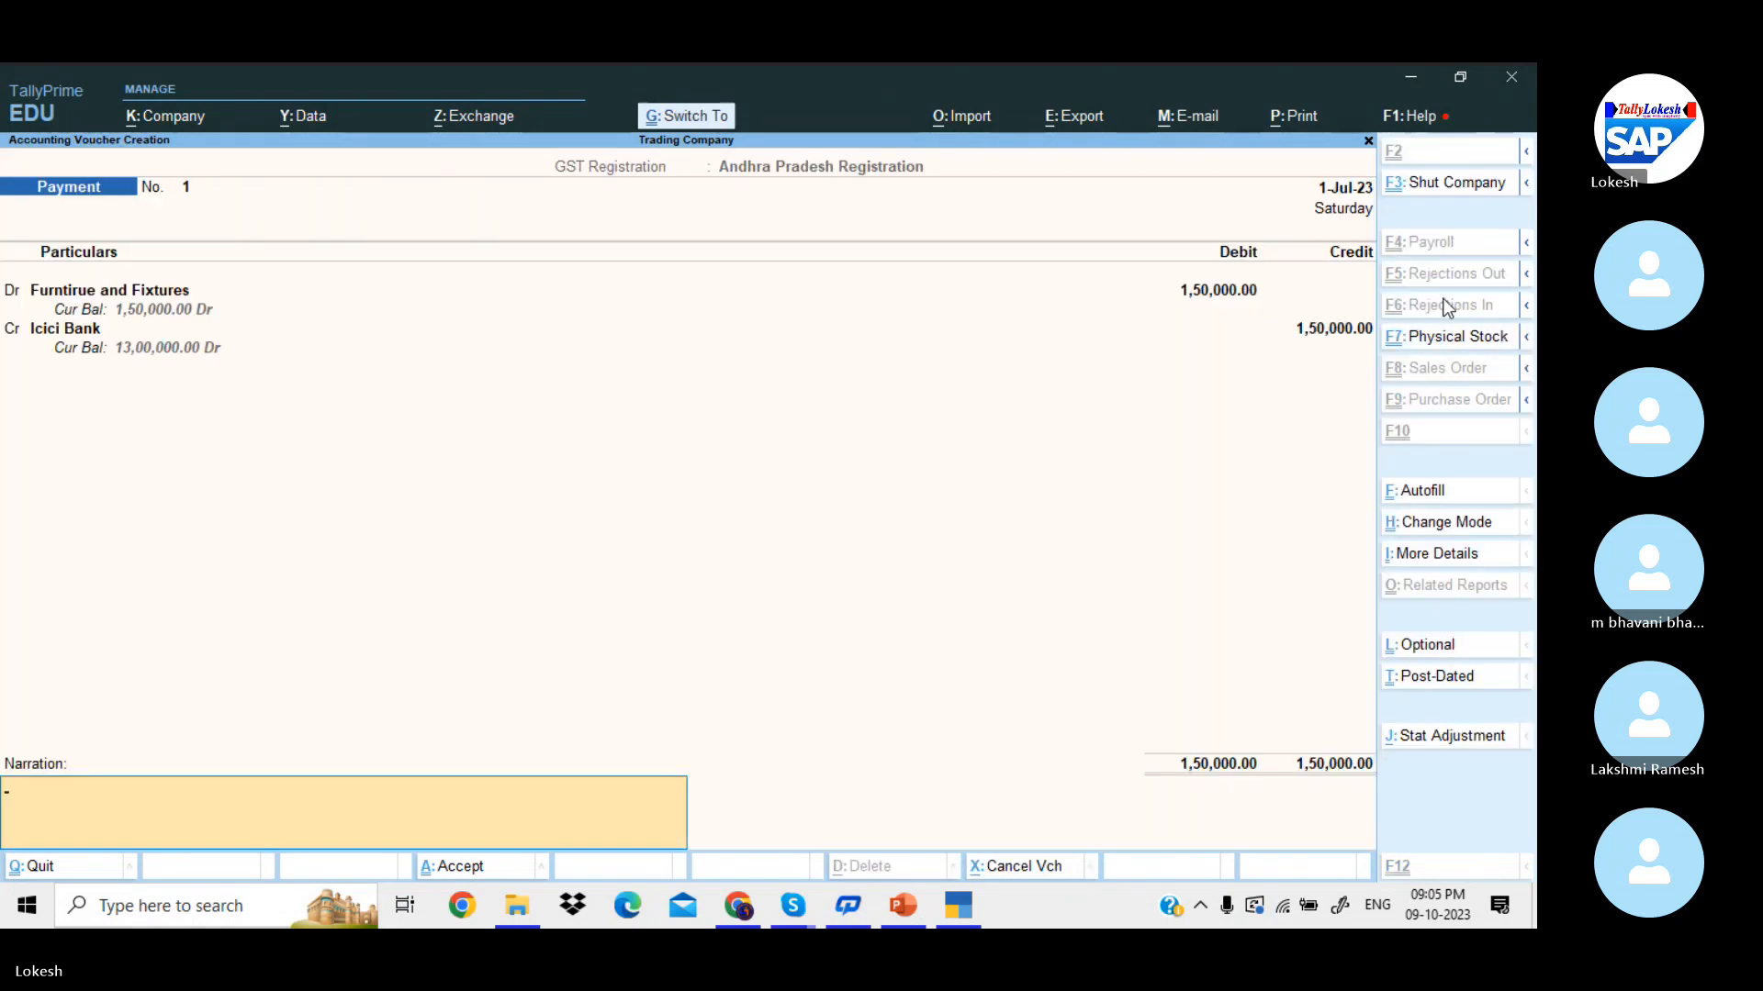
{"action": "key", "text": "Return"}
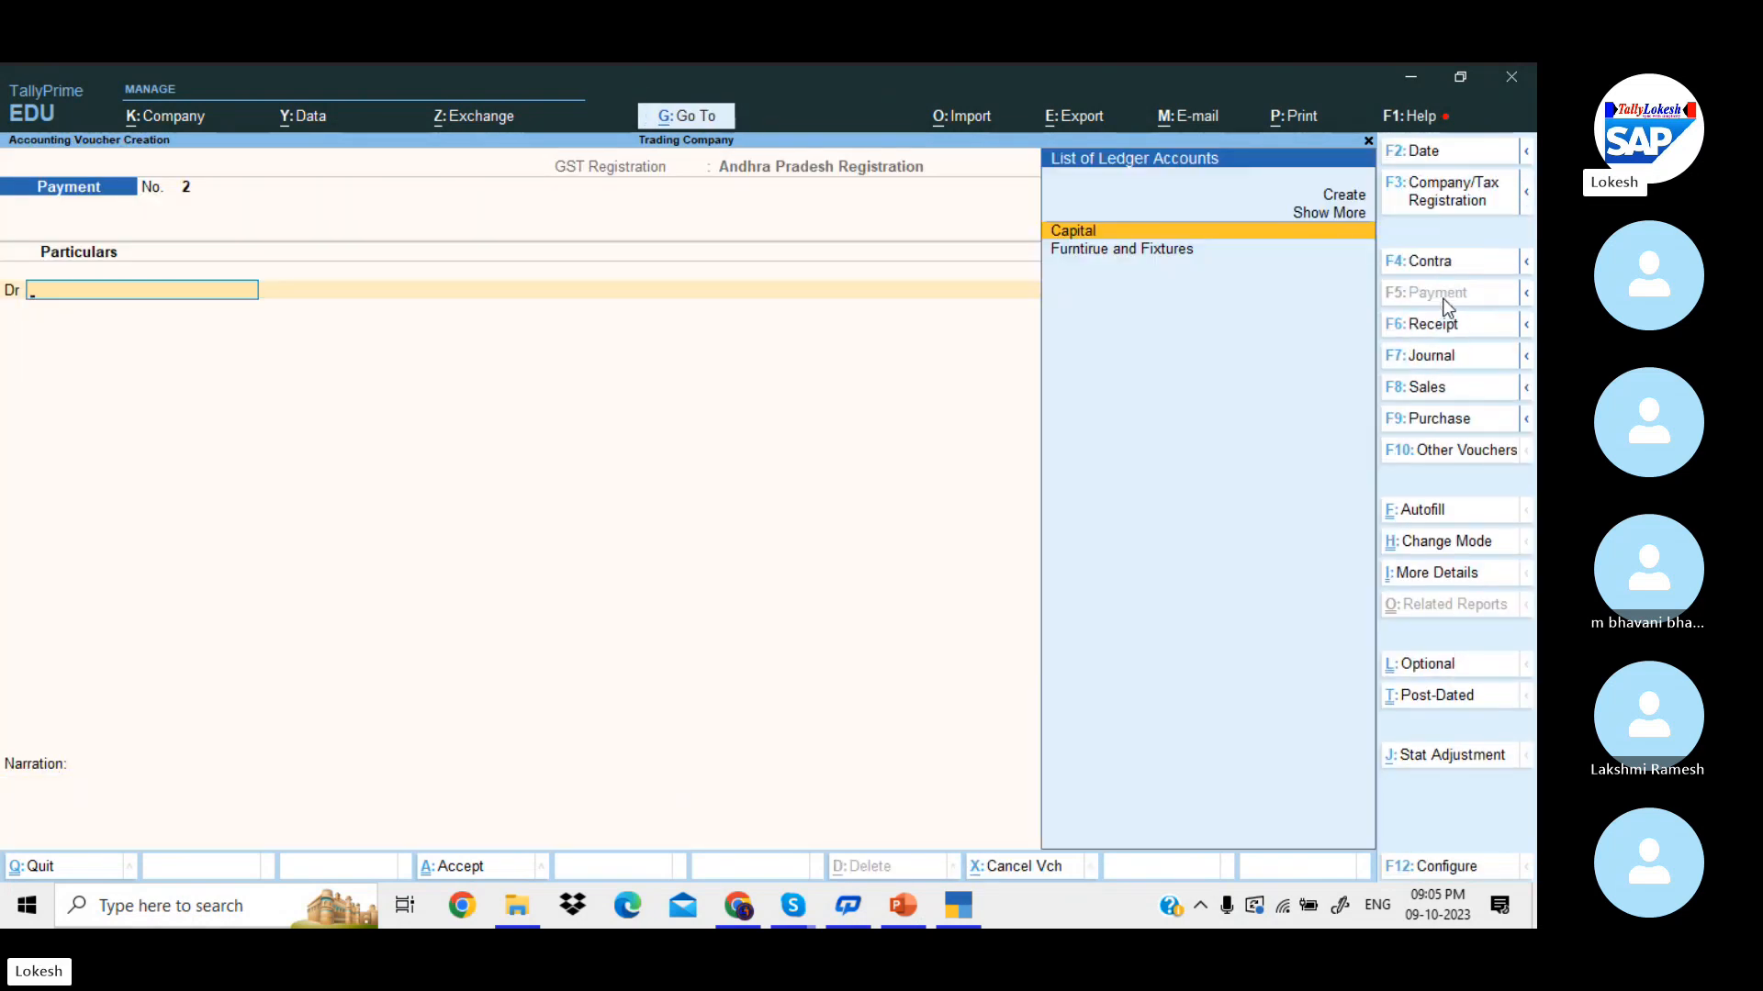
- Create a Sd Office ledger under Deposits (Asset) as the debit ledger of the new payment
{"action": "key", "text": "alt"}
{"action": "key", "text": "alt+c"}
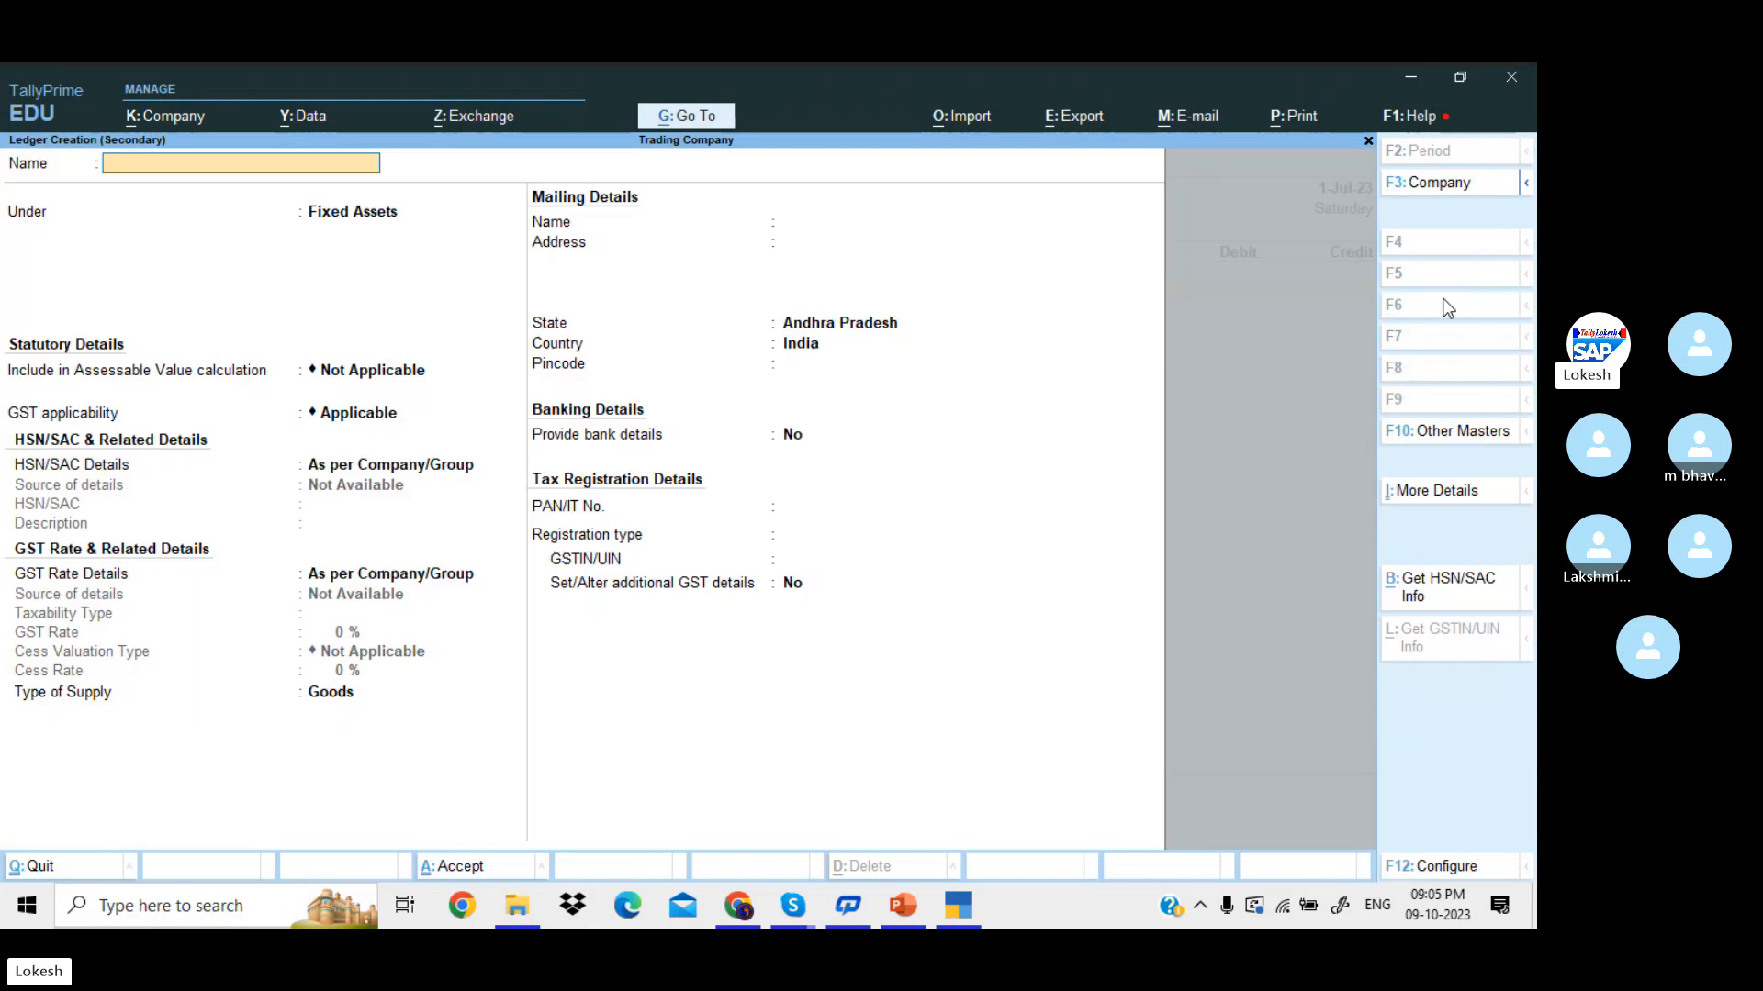
{"action": "type", "text": "Sd Office"}
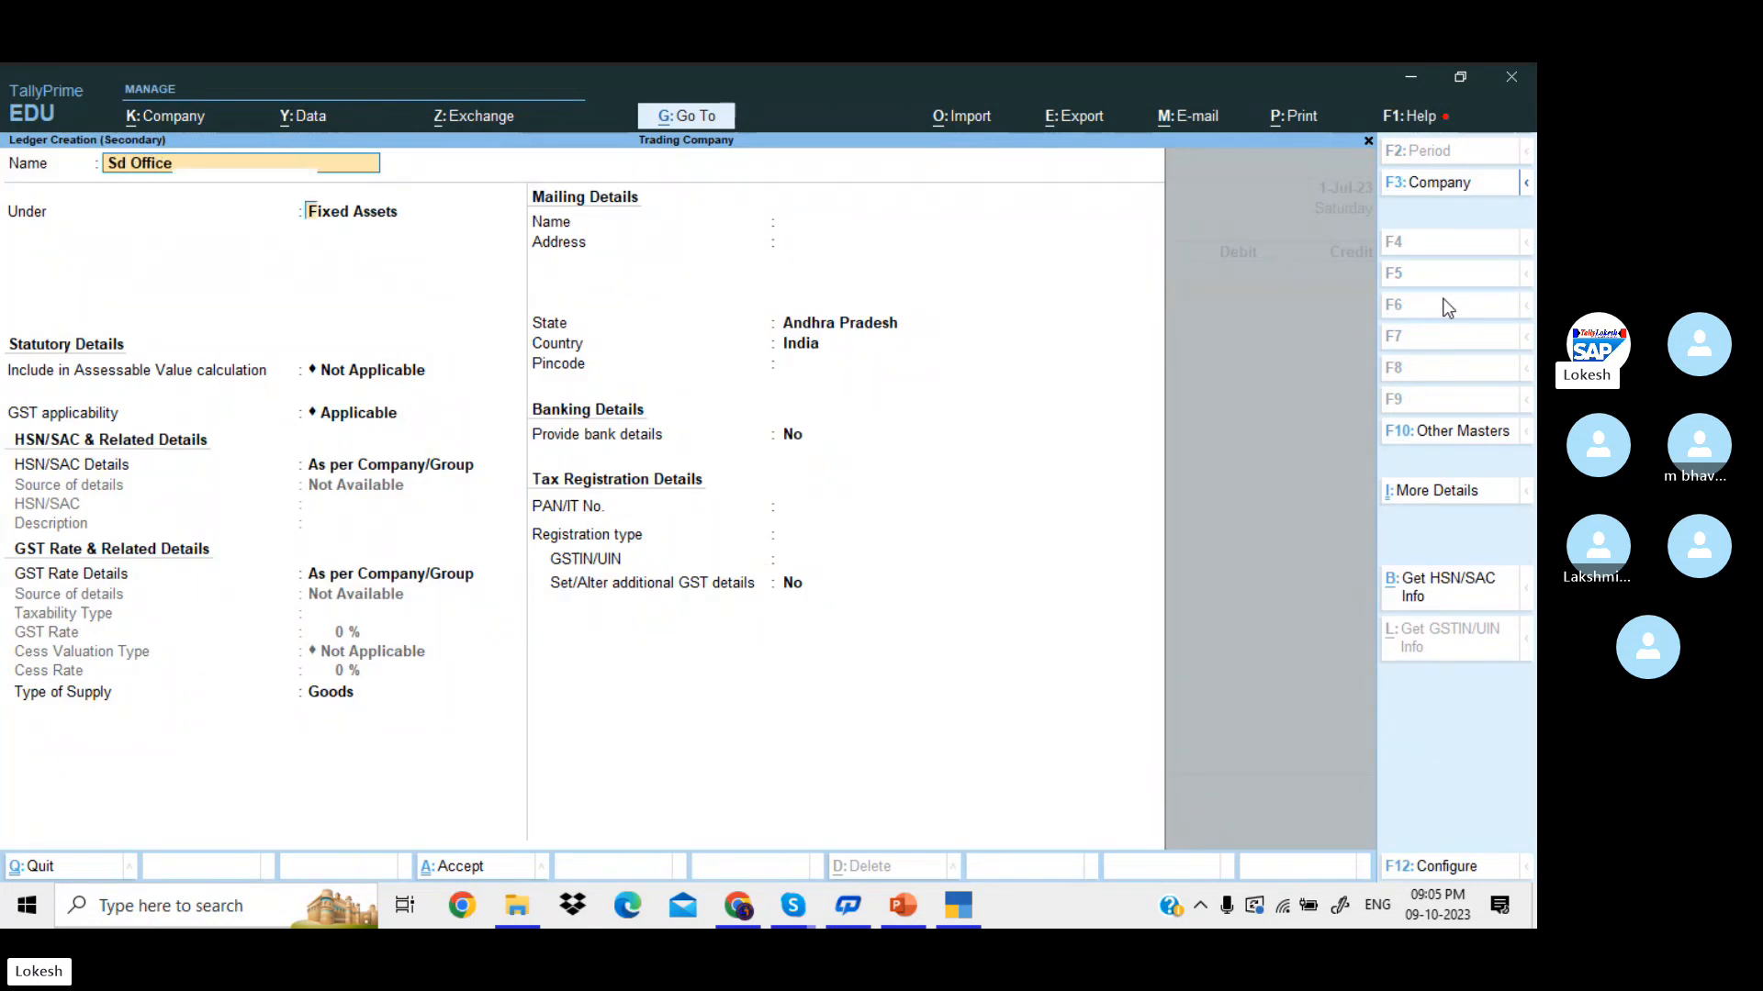
{"action": "key", "text": "Return"}
{"action": "type", "text": "Deposits"}
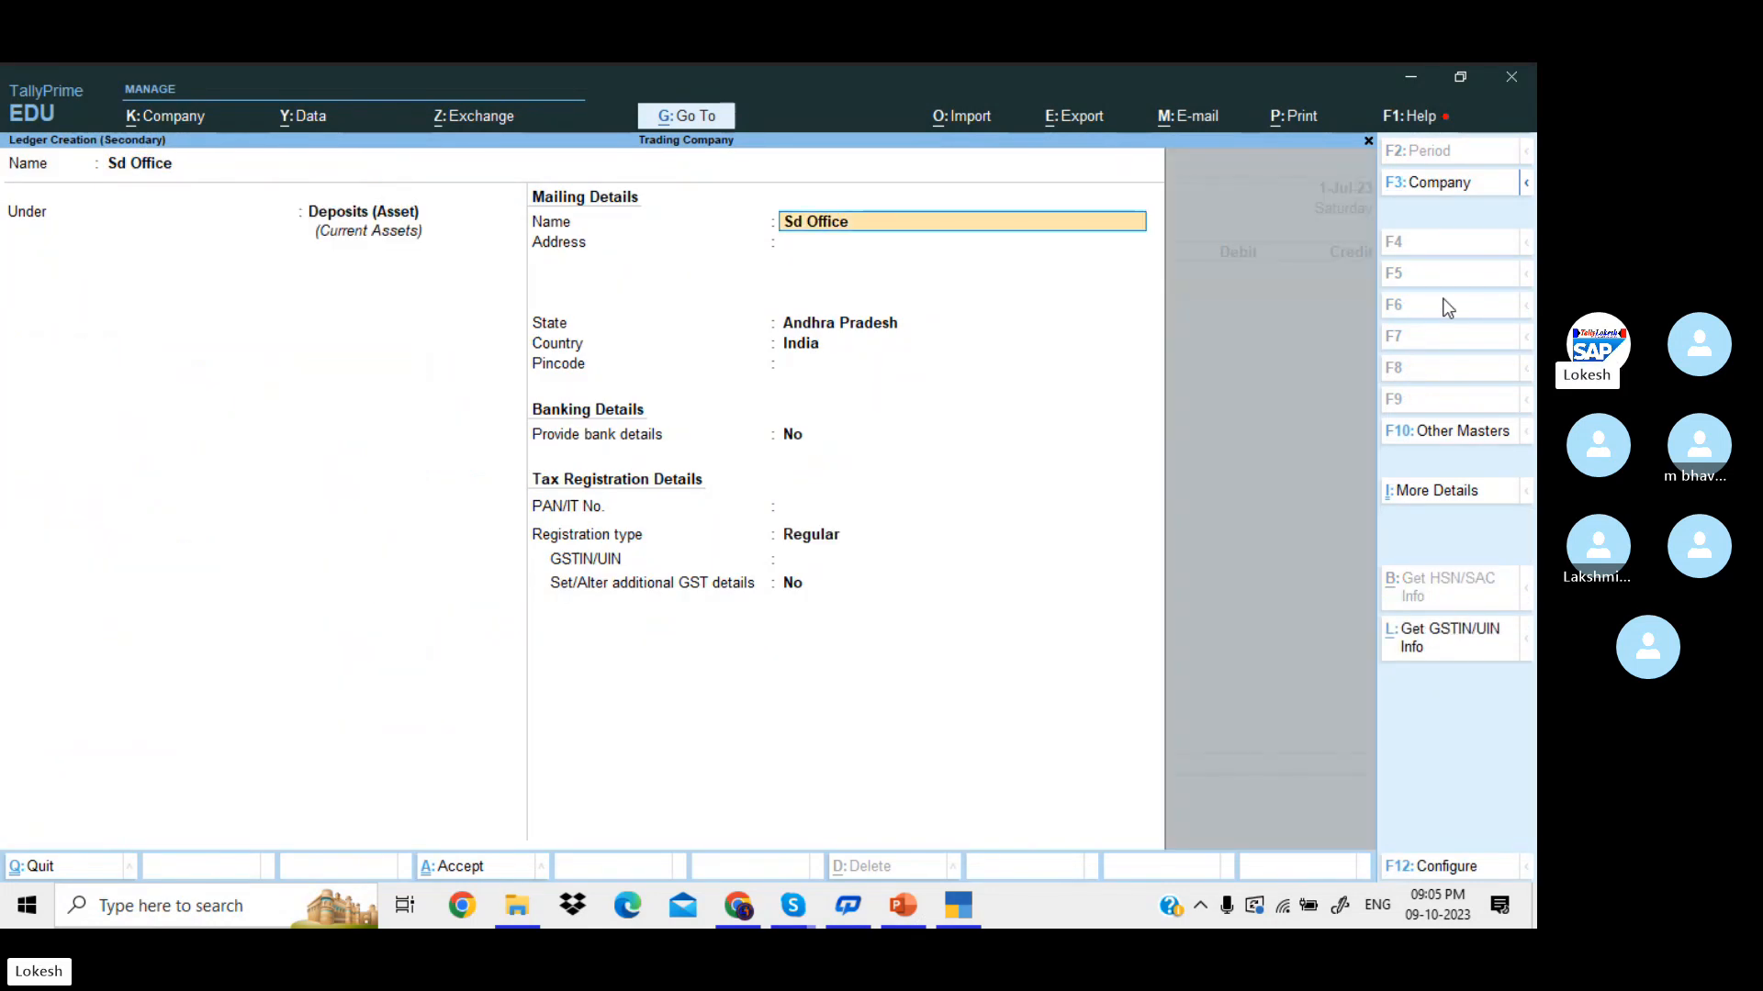
{"action": "key", "text": "ctrl+a"}
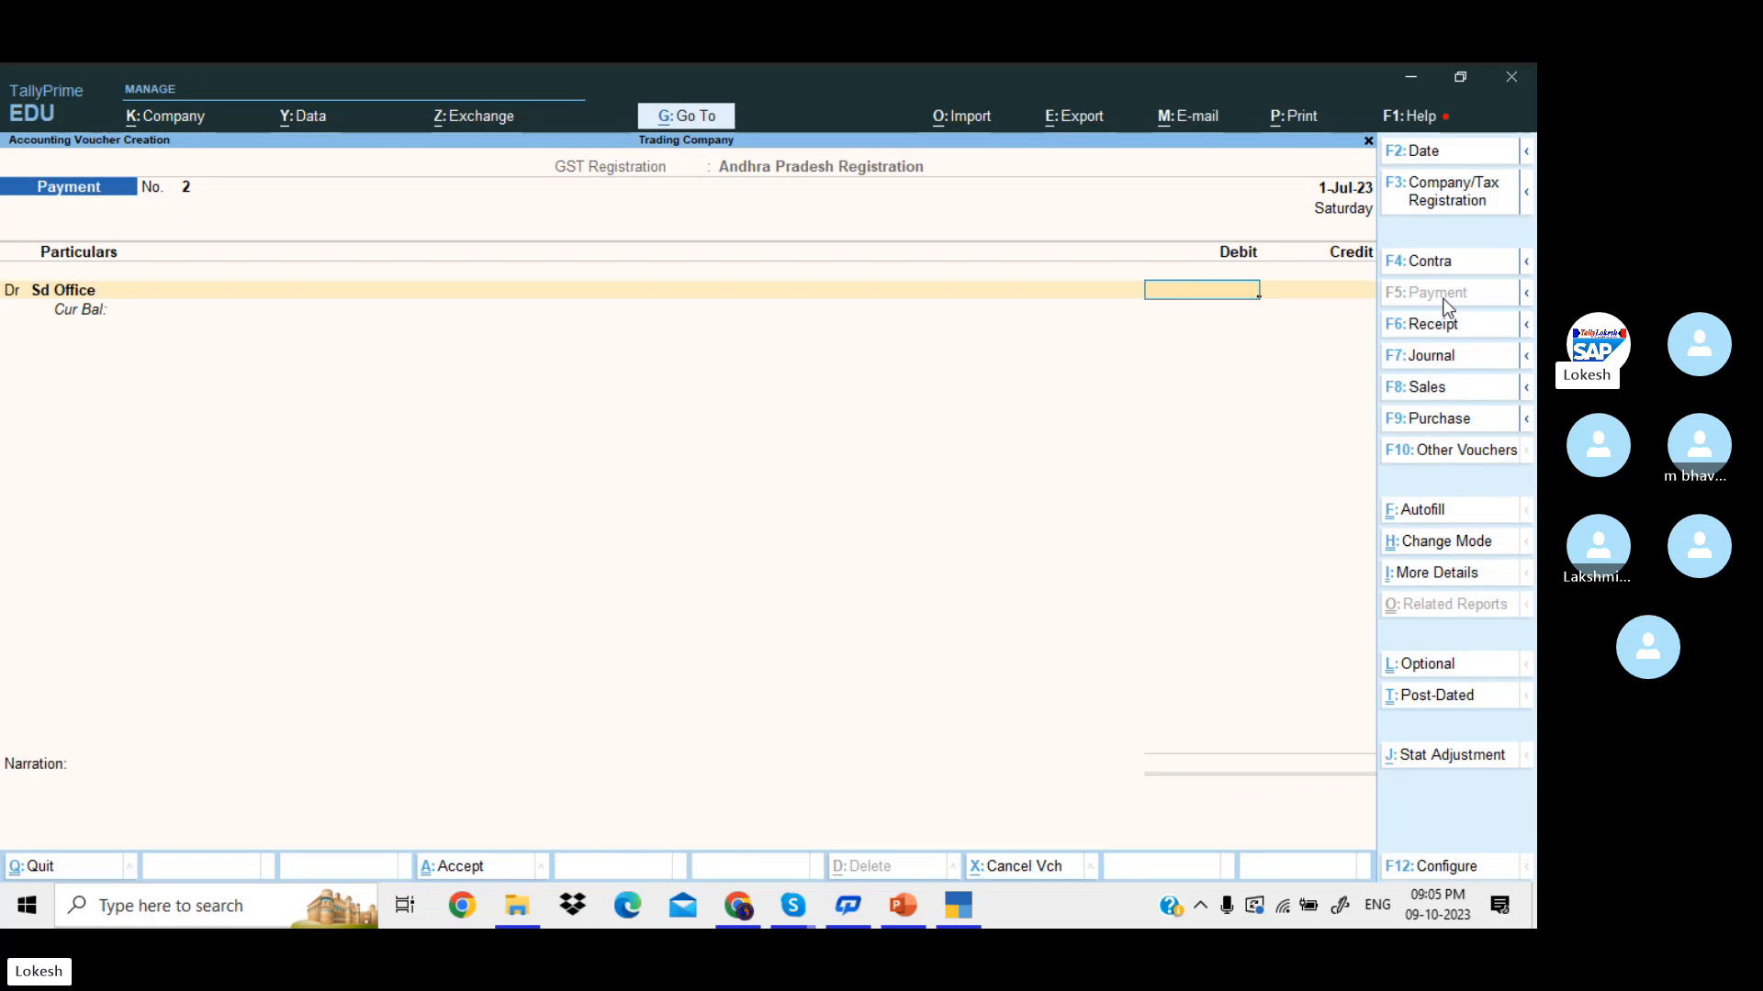
- Debit Sd Office with 25,000, credit Icici Bank with the same amount, and save the payment voucher
{"action": "type", "text": "25000"}
{"action": "key", "text": "Return"}
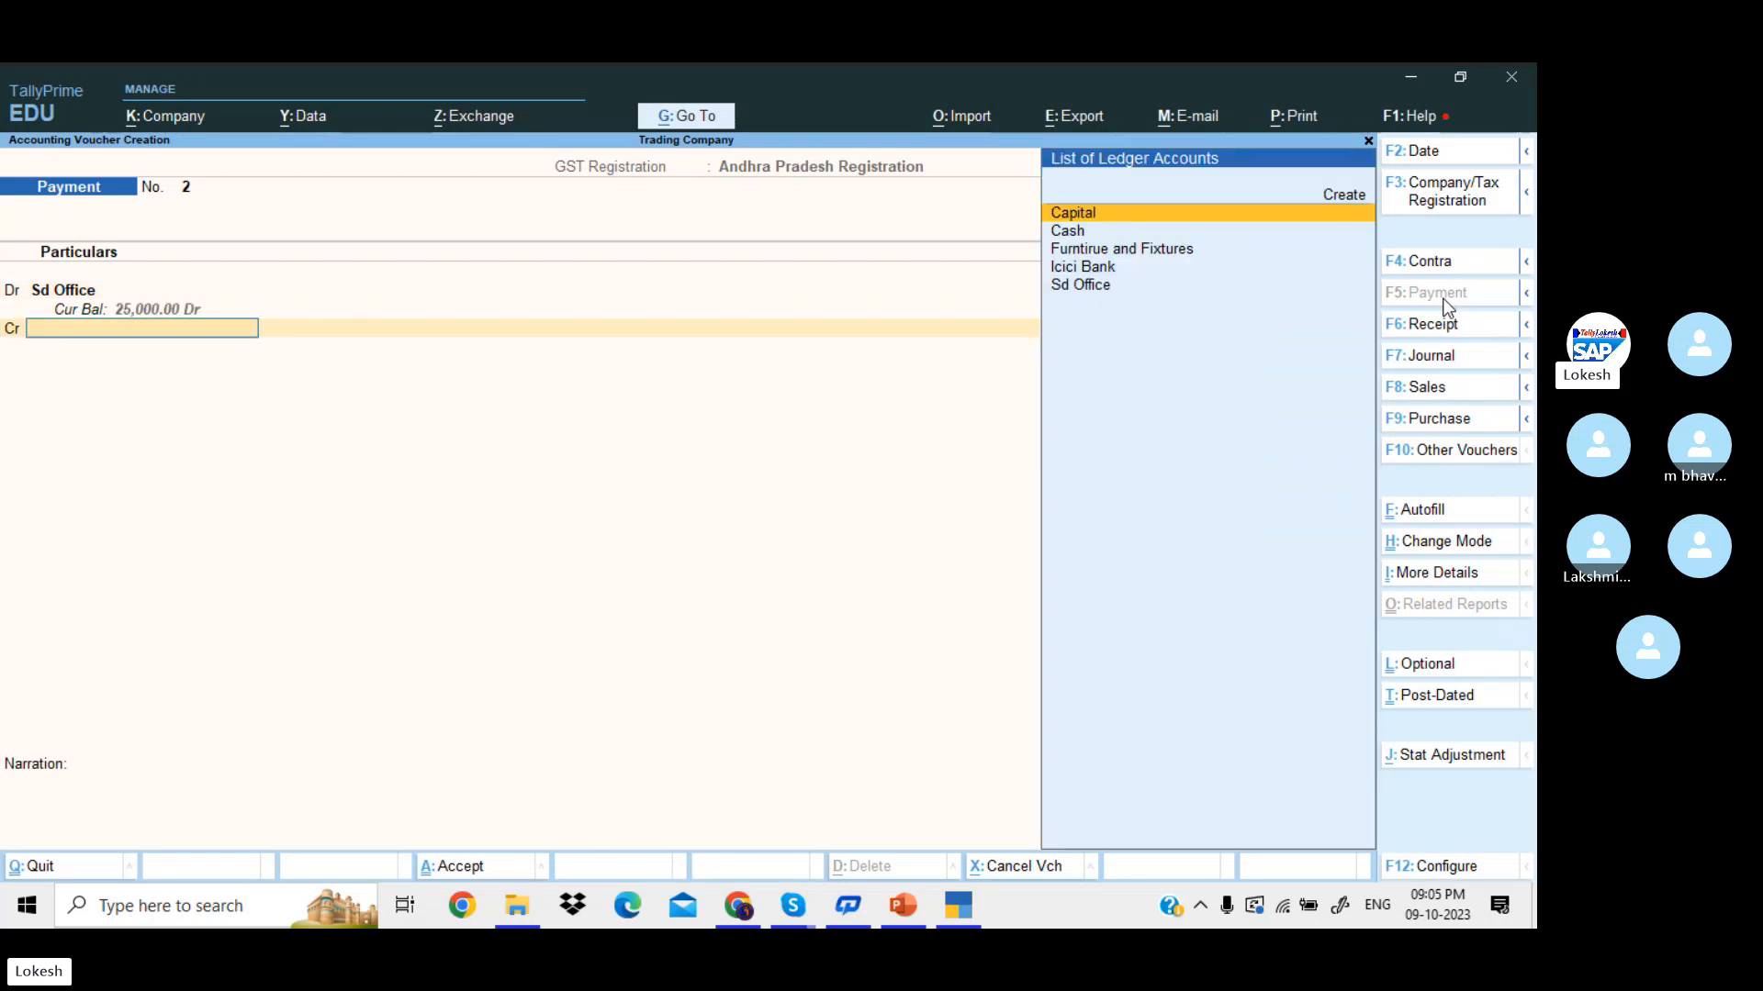
{"action": "key", "text": "Down"}
{"action": "key", "text": "Down"}
{"action": "key", "text": "Down"}
{"action": "key", "text": "Return"}
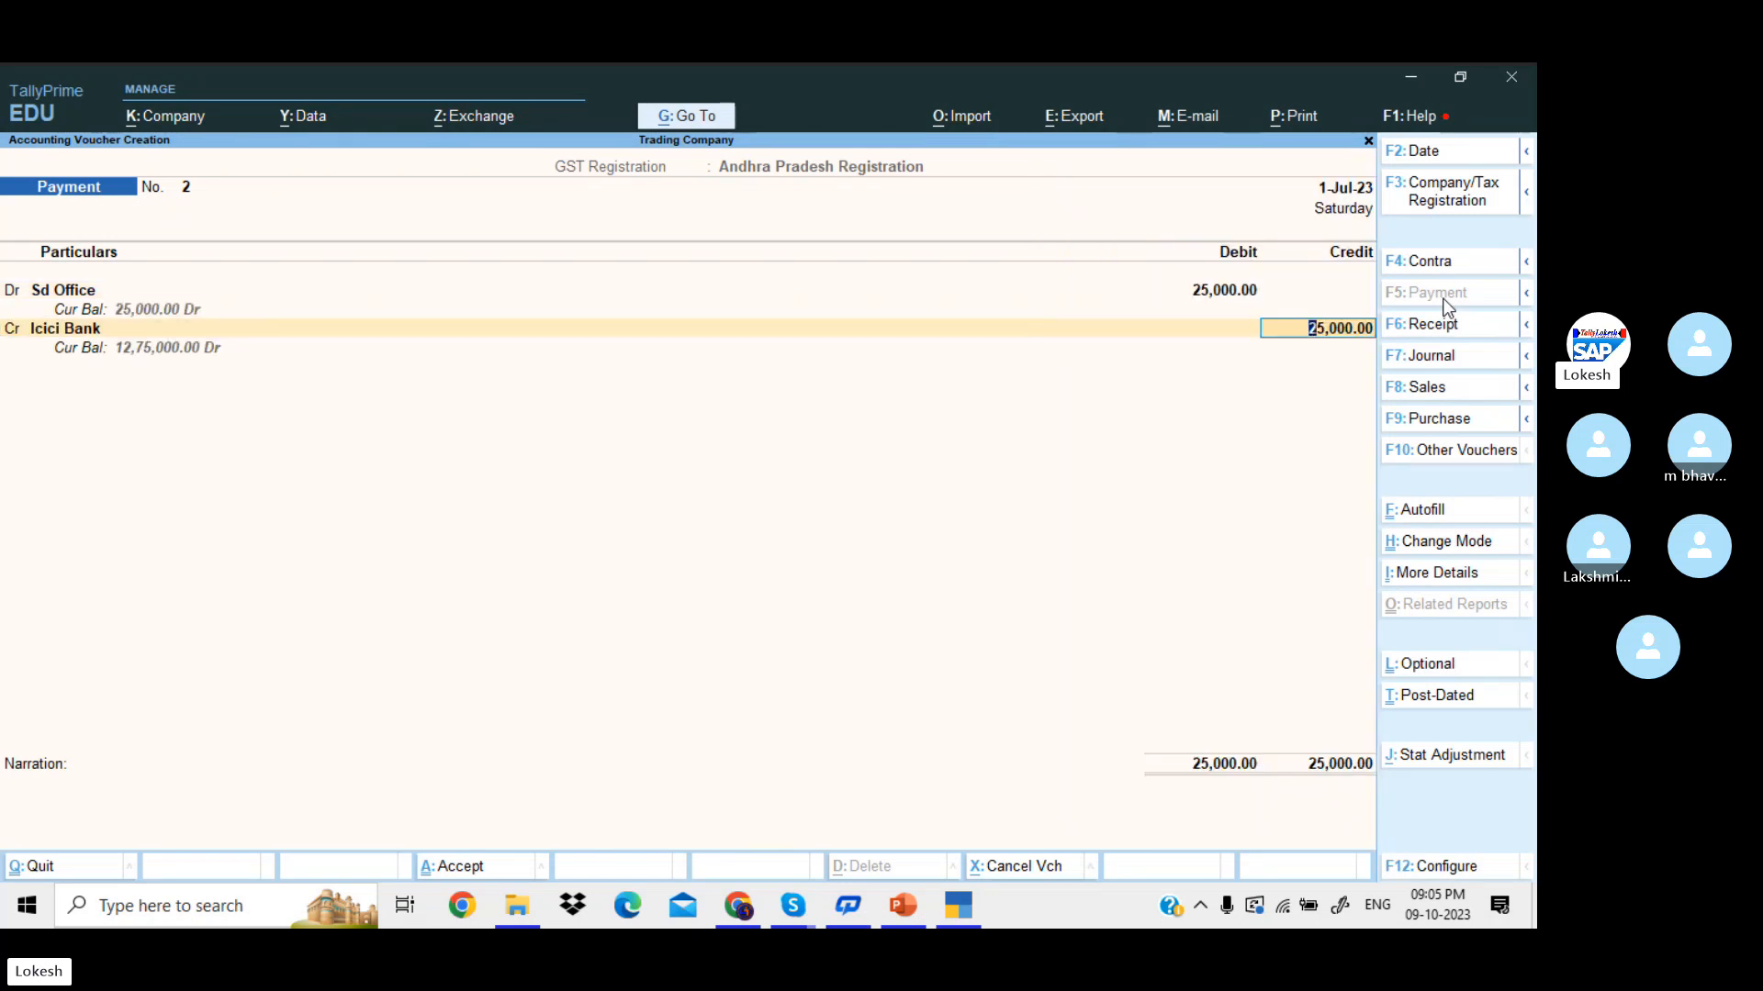
{"action": "key", "text": "ctrl+a"}
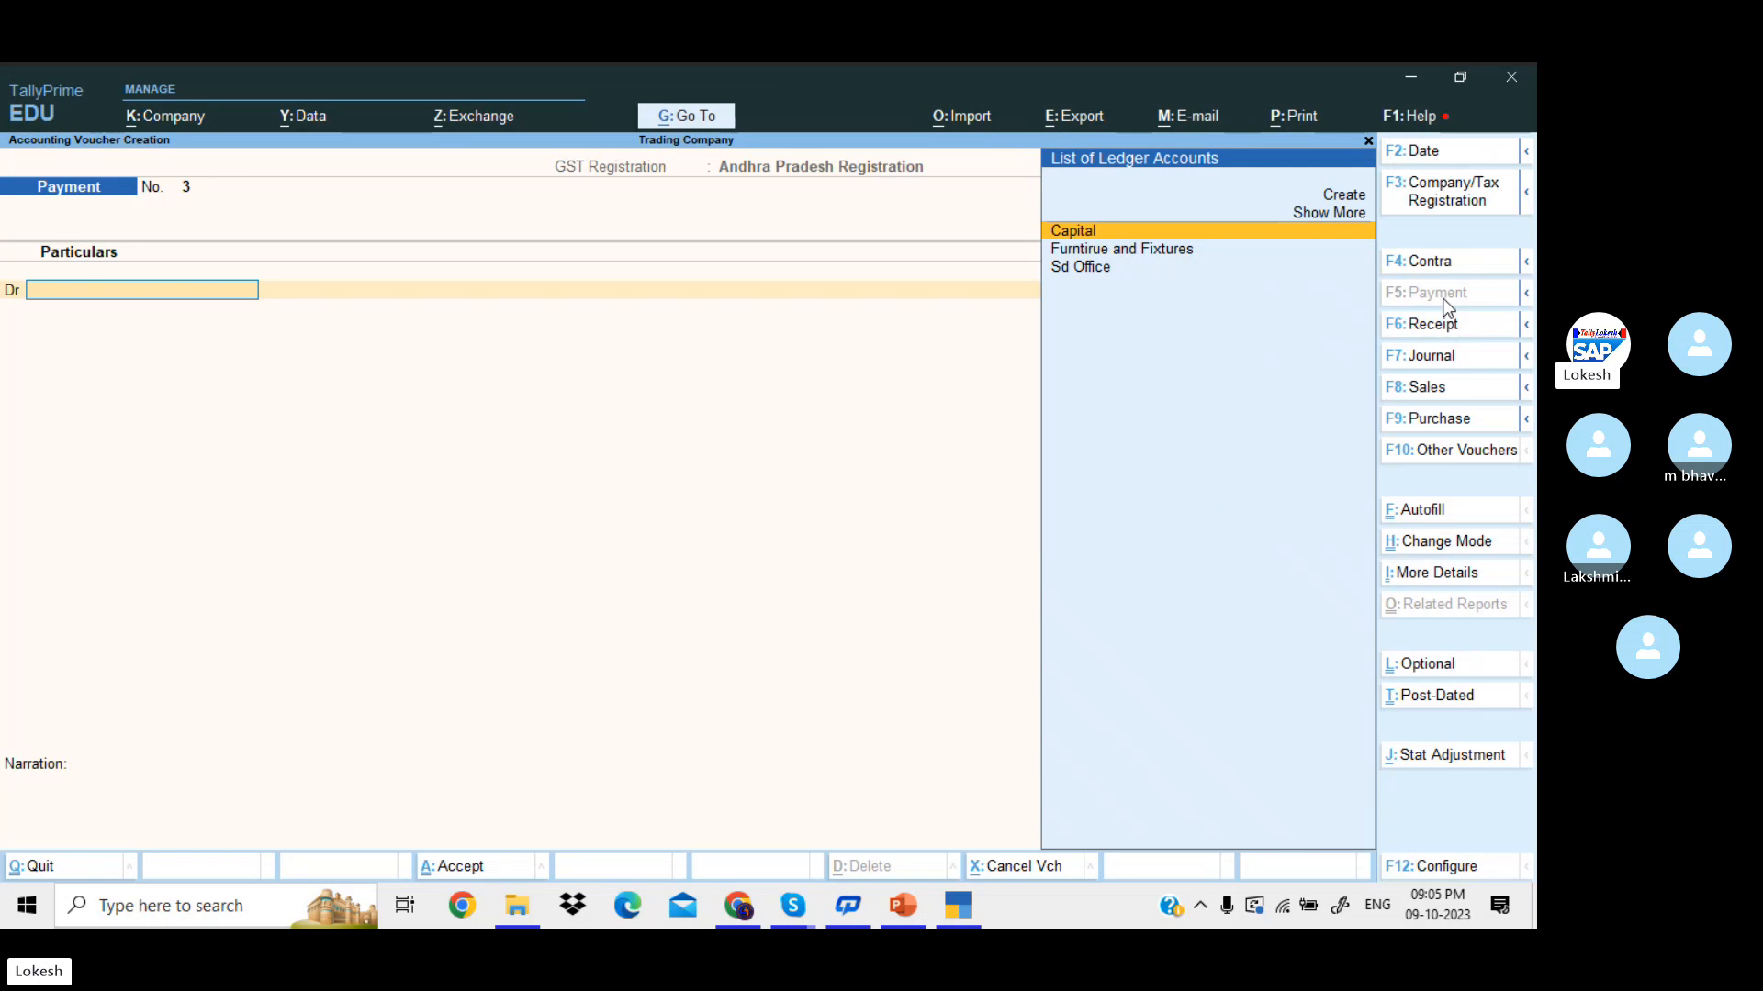
- Create a Cell Phone ledger under Fixed Assets in the new payment voucher and debit it with 5,500
{"action": "key", "text": "alt"}
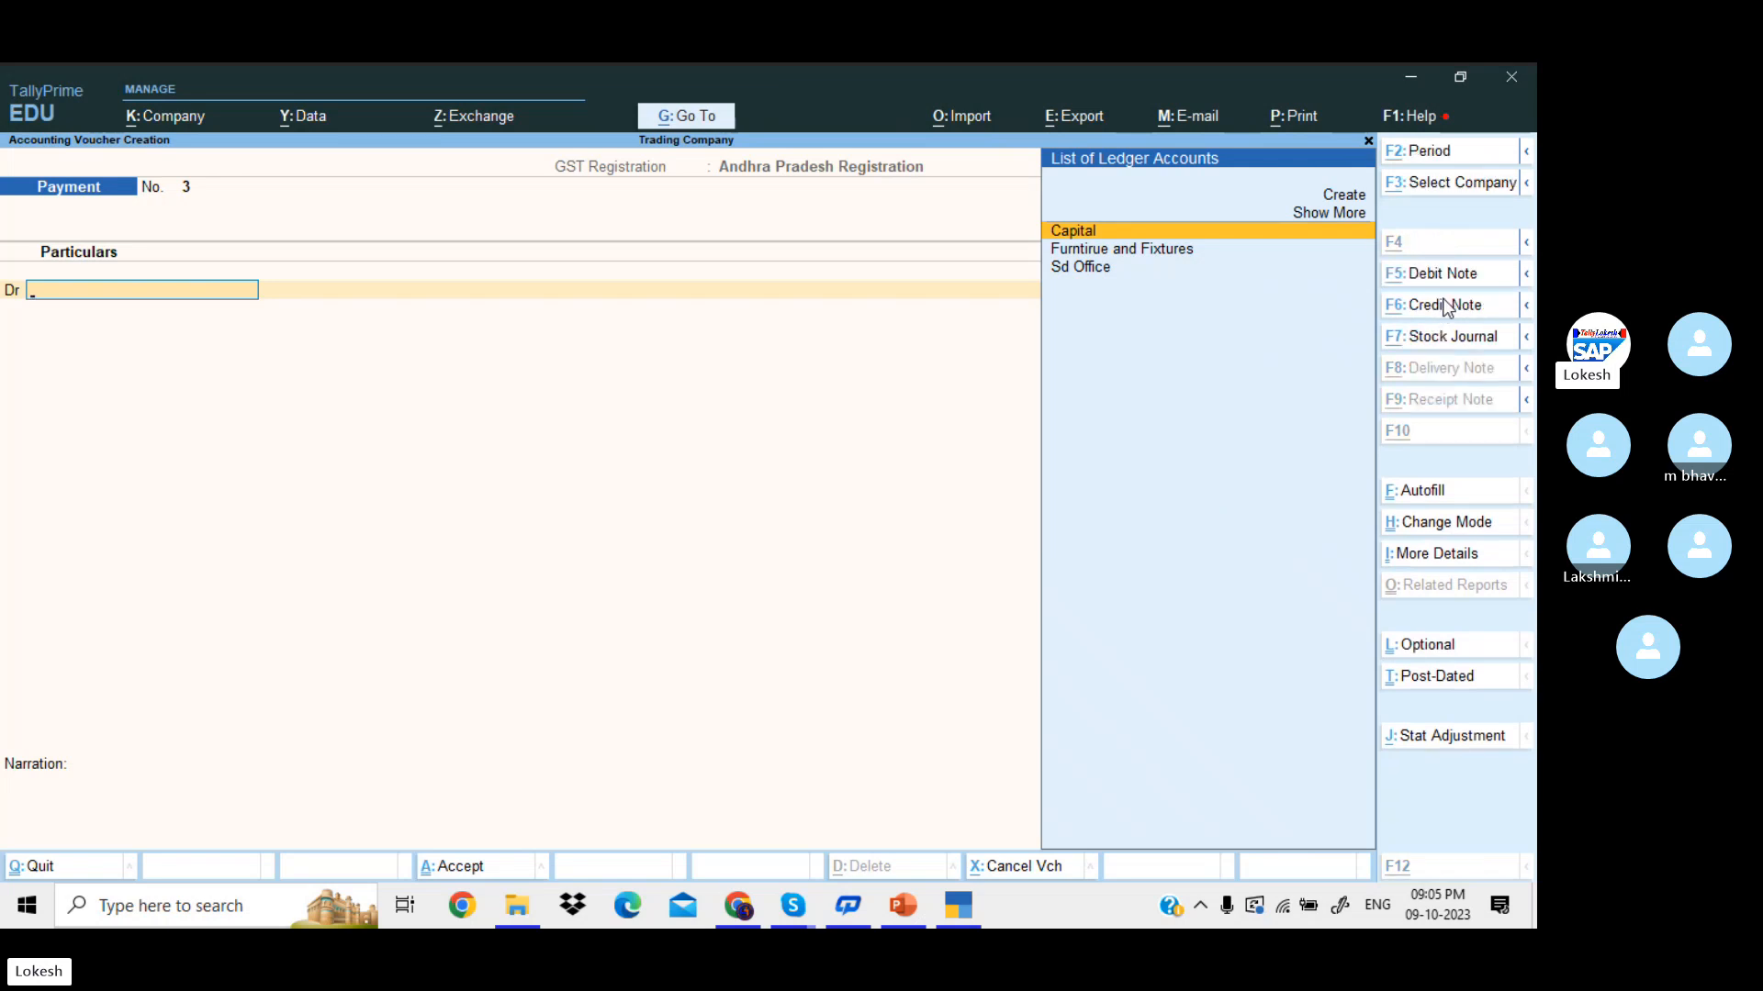
{"action": "key", "text": "alt+c"}
{"action": "type", "text": "Cell"}
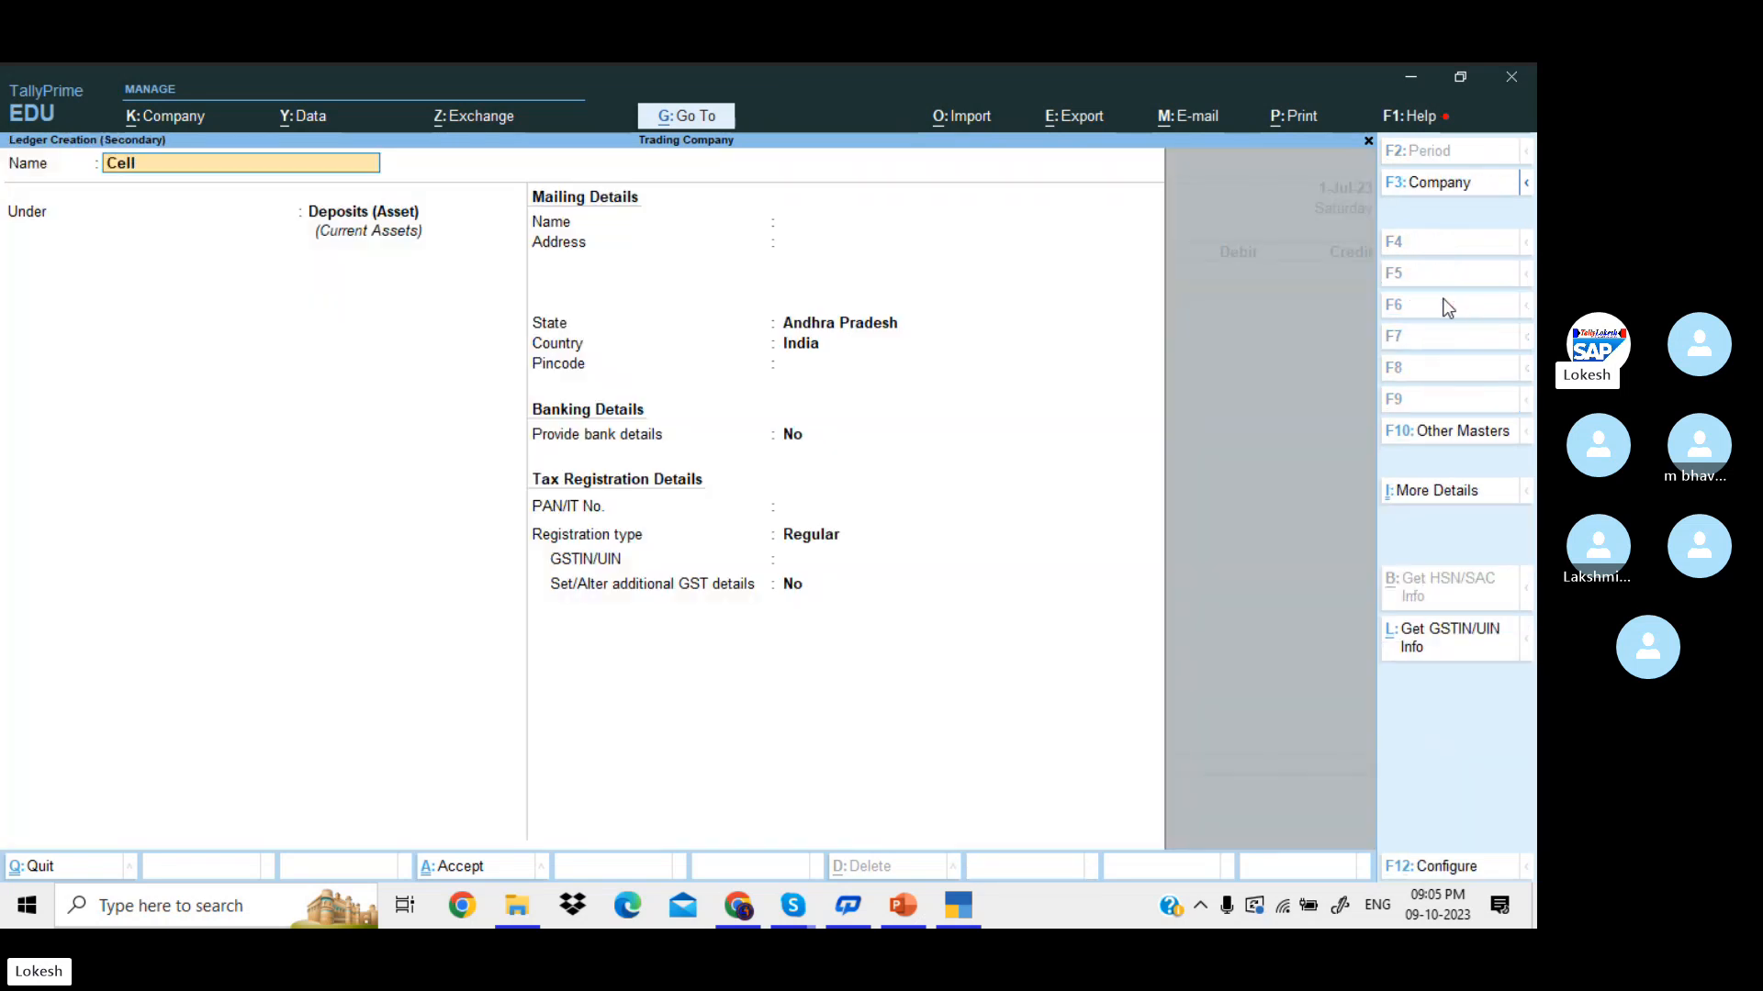
{"action": "type", "text": " Phone"}
{"action": "key", "text": "Return"}
{"action": "type", "text": "fi"}
{"action": "key", "text": "Return"}
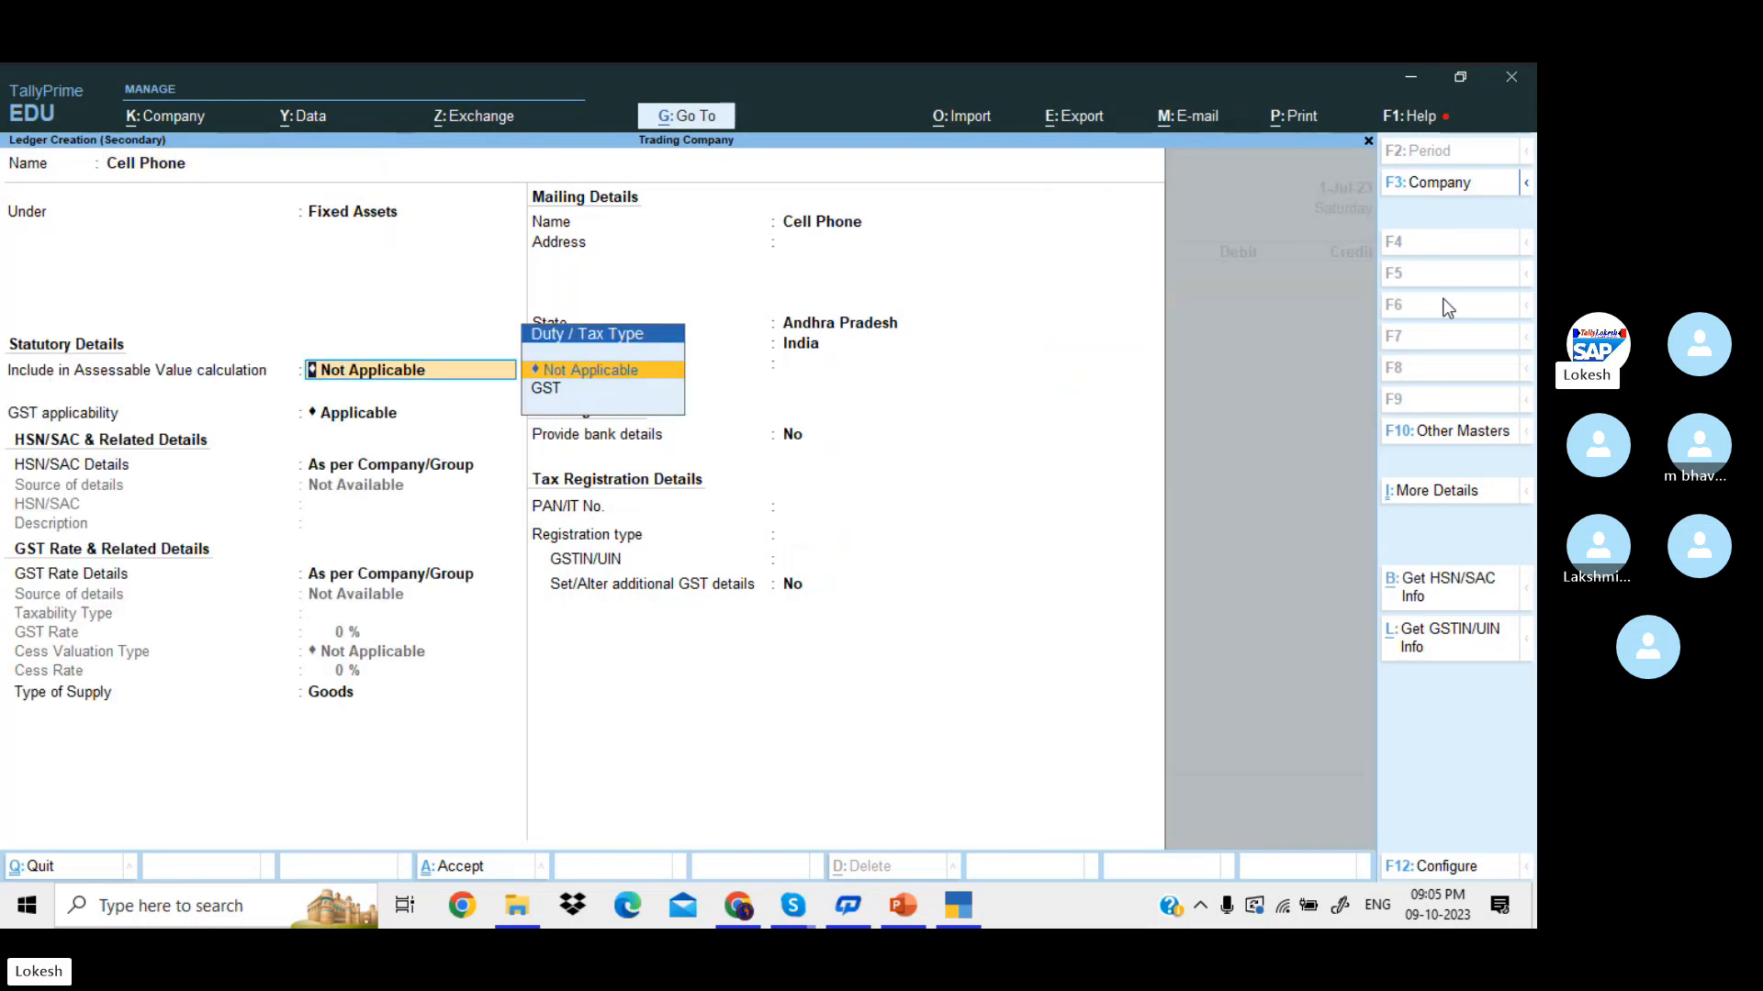
{"action": "key", "text": "ctrl+a"}
{"action": "type", "text": "5500"}
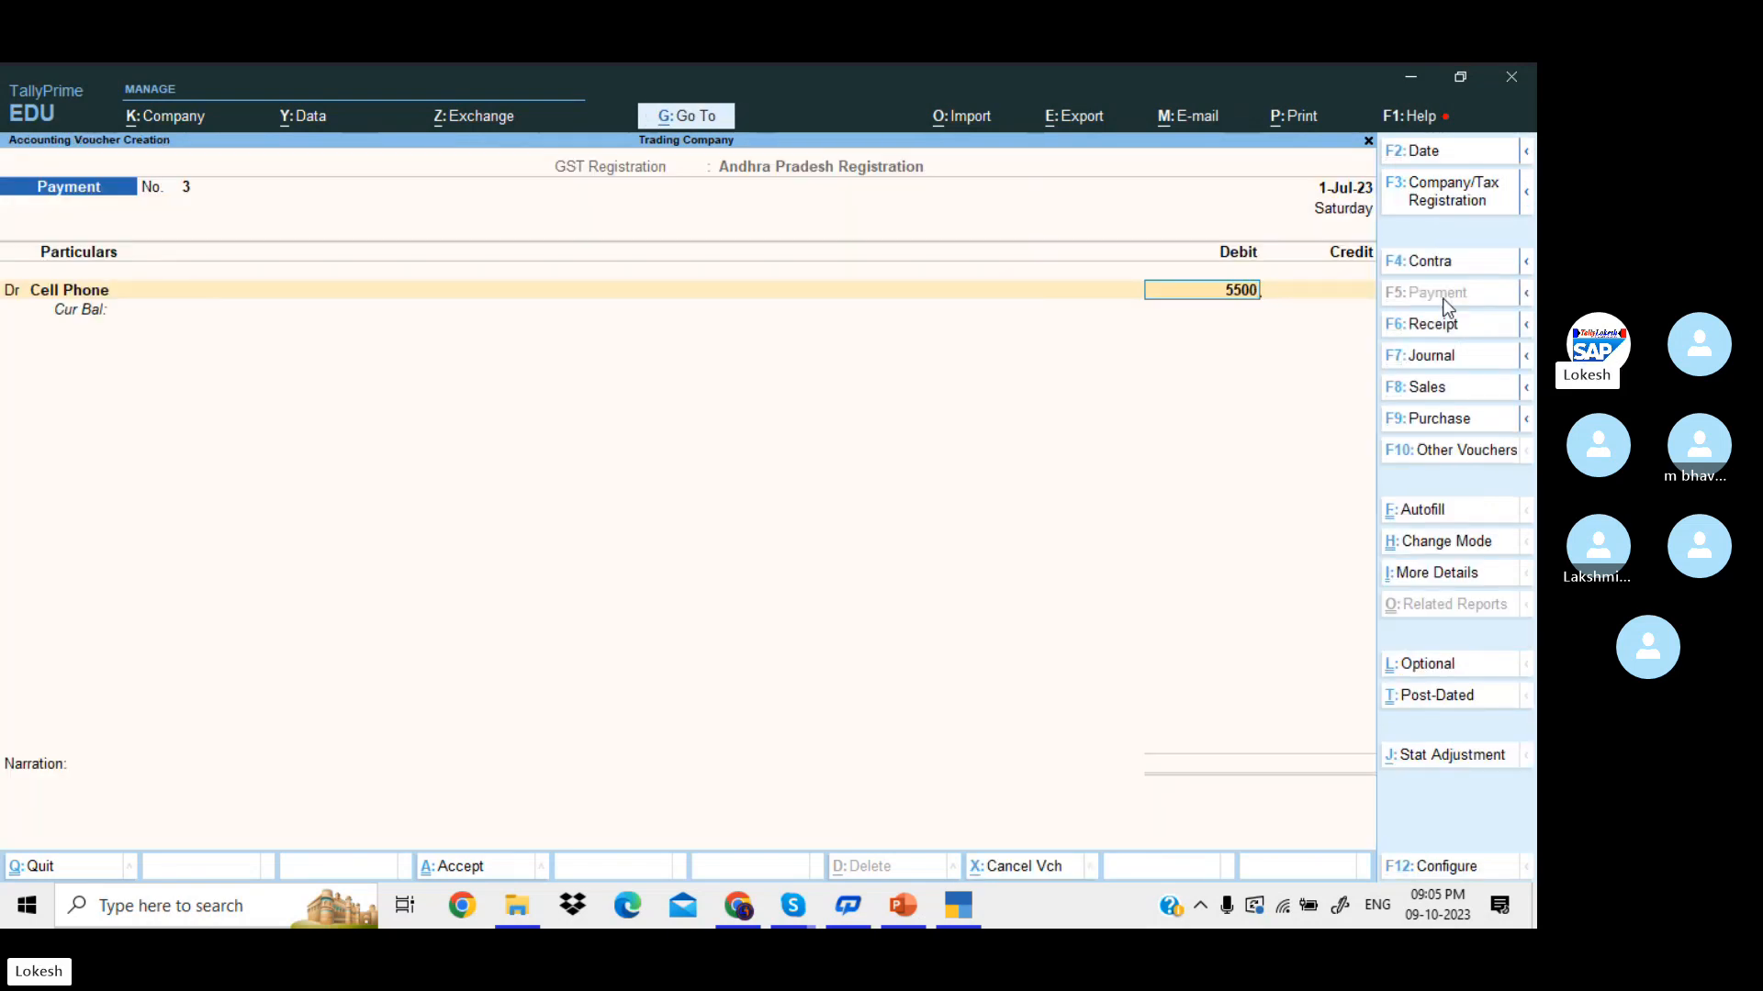
{"action": "key", "text": "Return"}
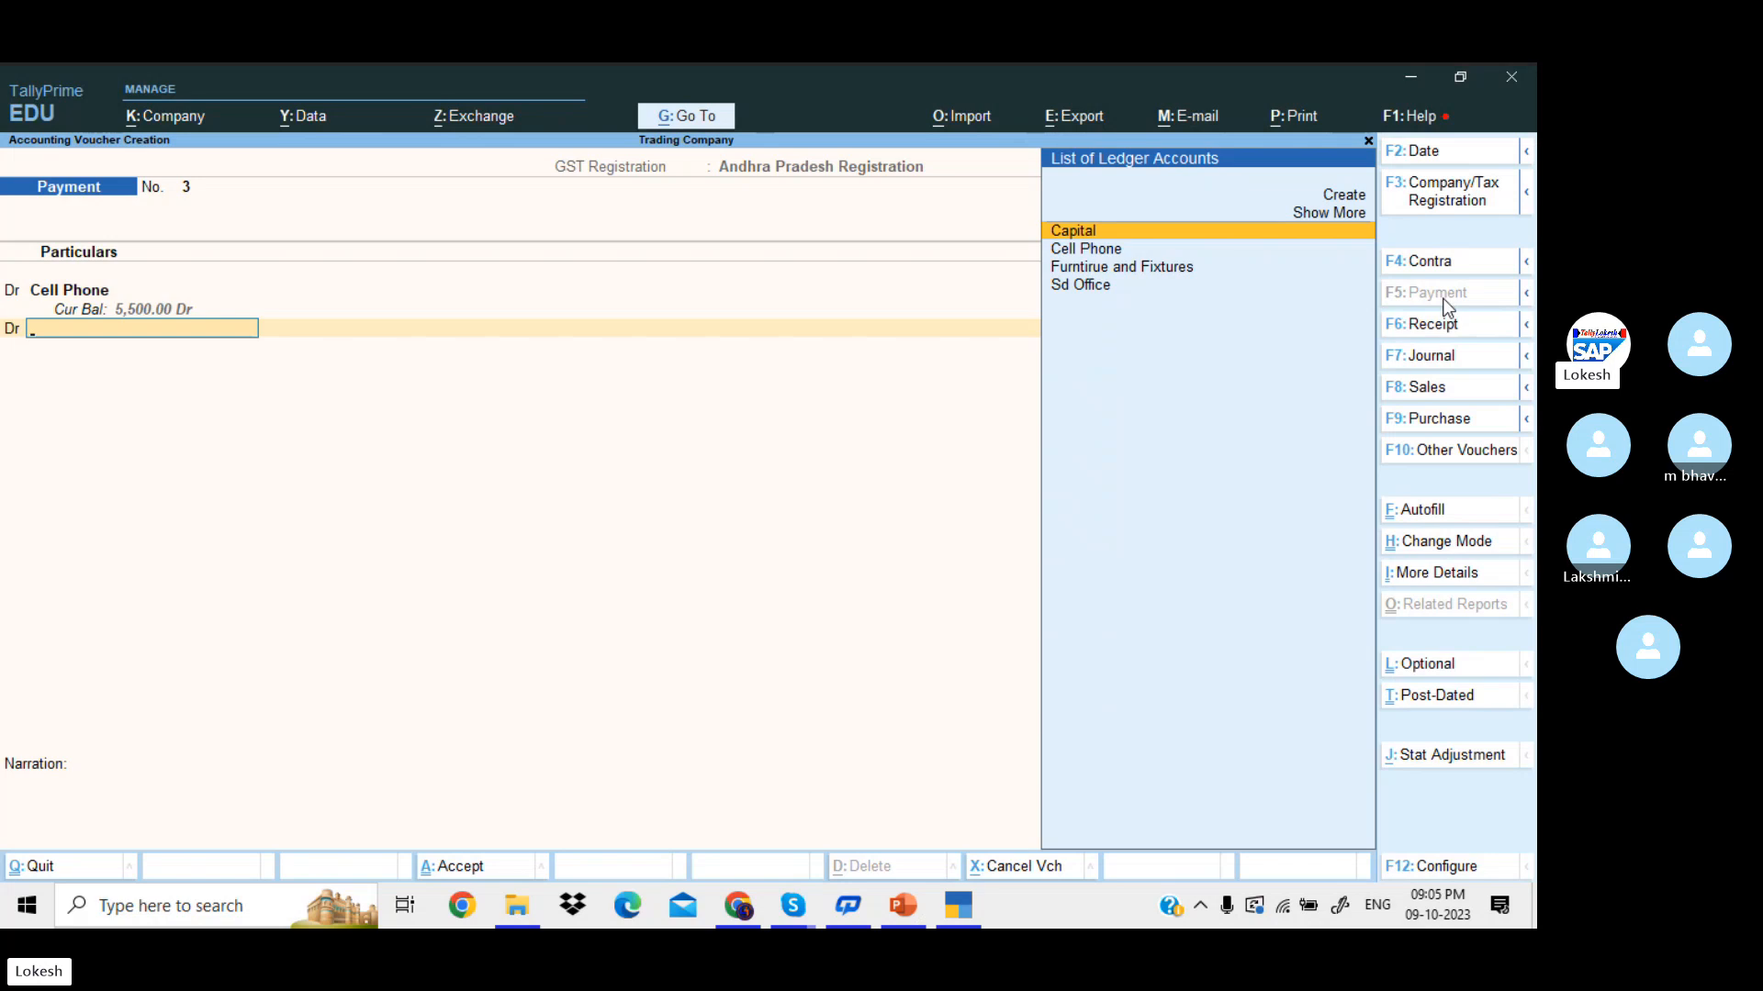
- Add a second debit line by creating a Computer ledger under Fixed Assets, with an amount of 25,000
{"action": "key", "text": "alt+c"}
{"action": "type", "text": "Co"}
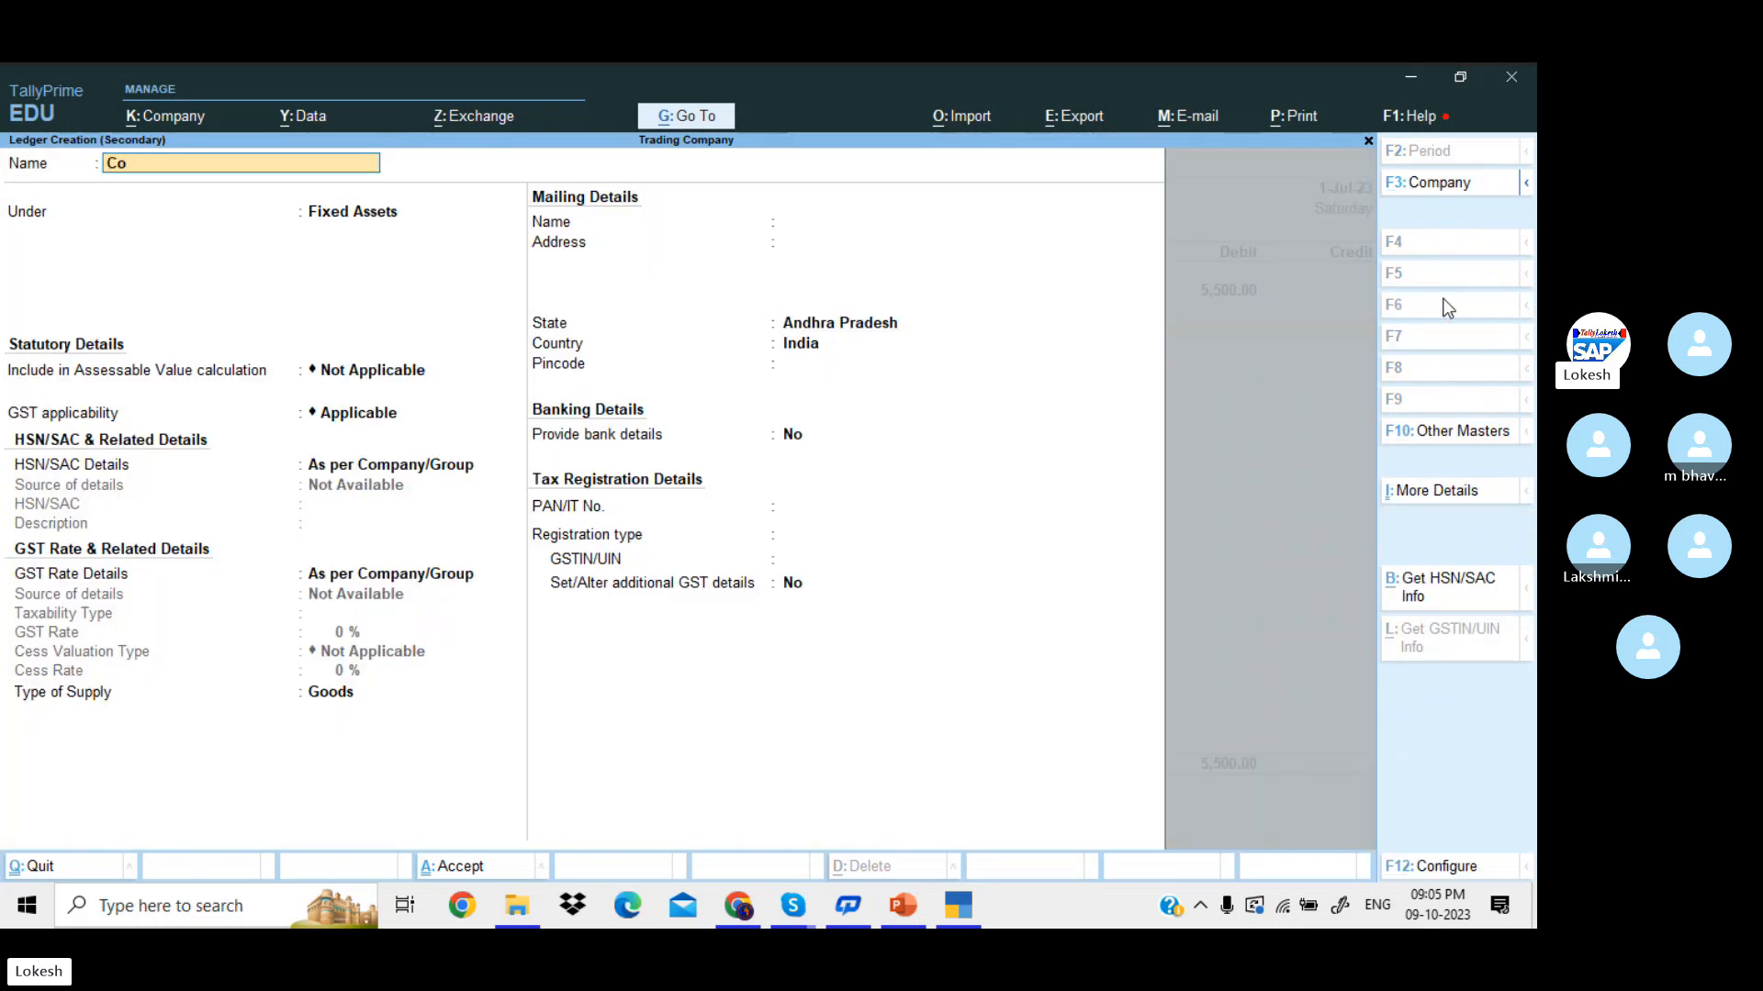
{"action": "type", "text": "mputer"}
{"action": "key", "text": "Return"}
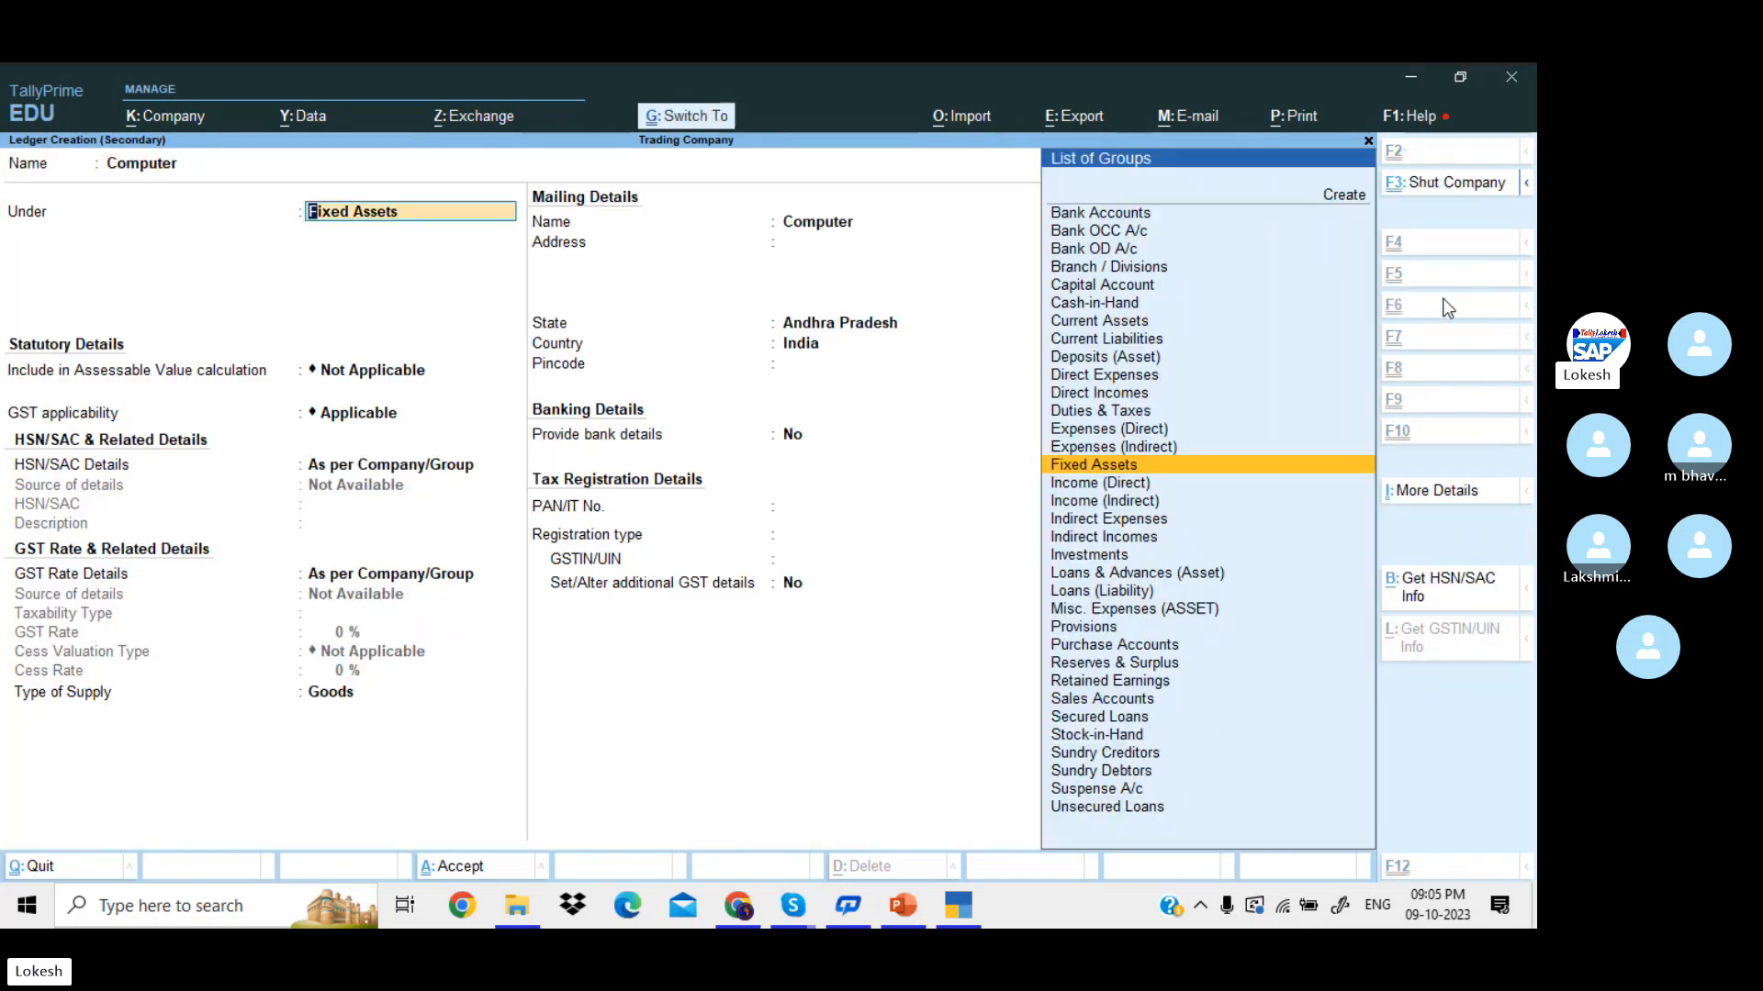
{"action": "key", "text": "ctrl+a"}
{"action": "key", "text": "Return"}
{"action": "type", "text": "25000"}
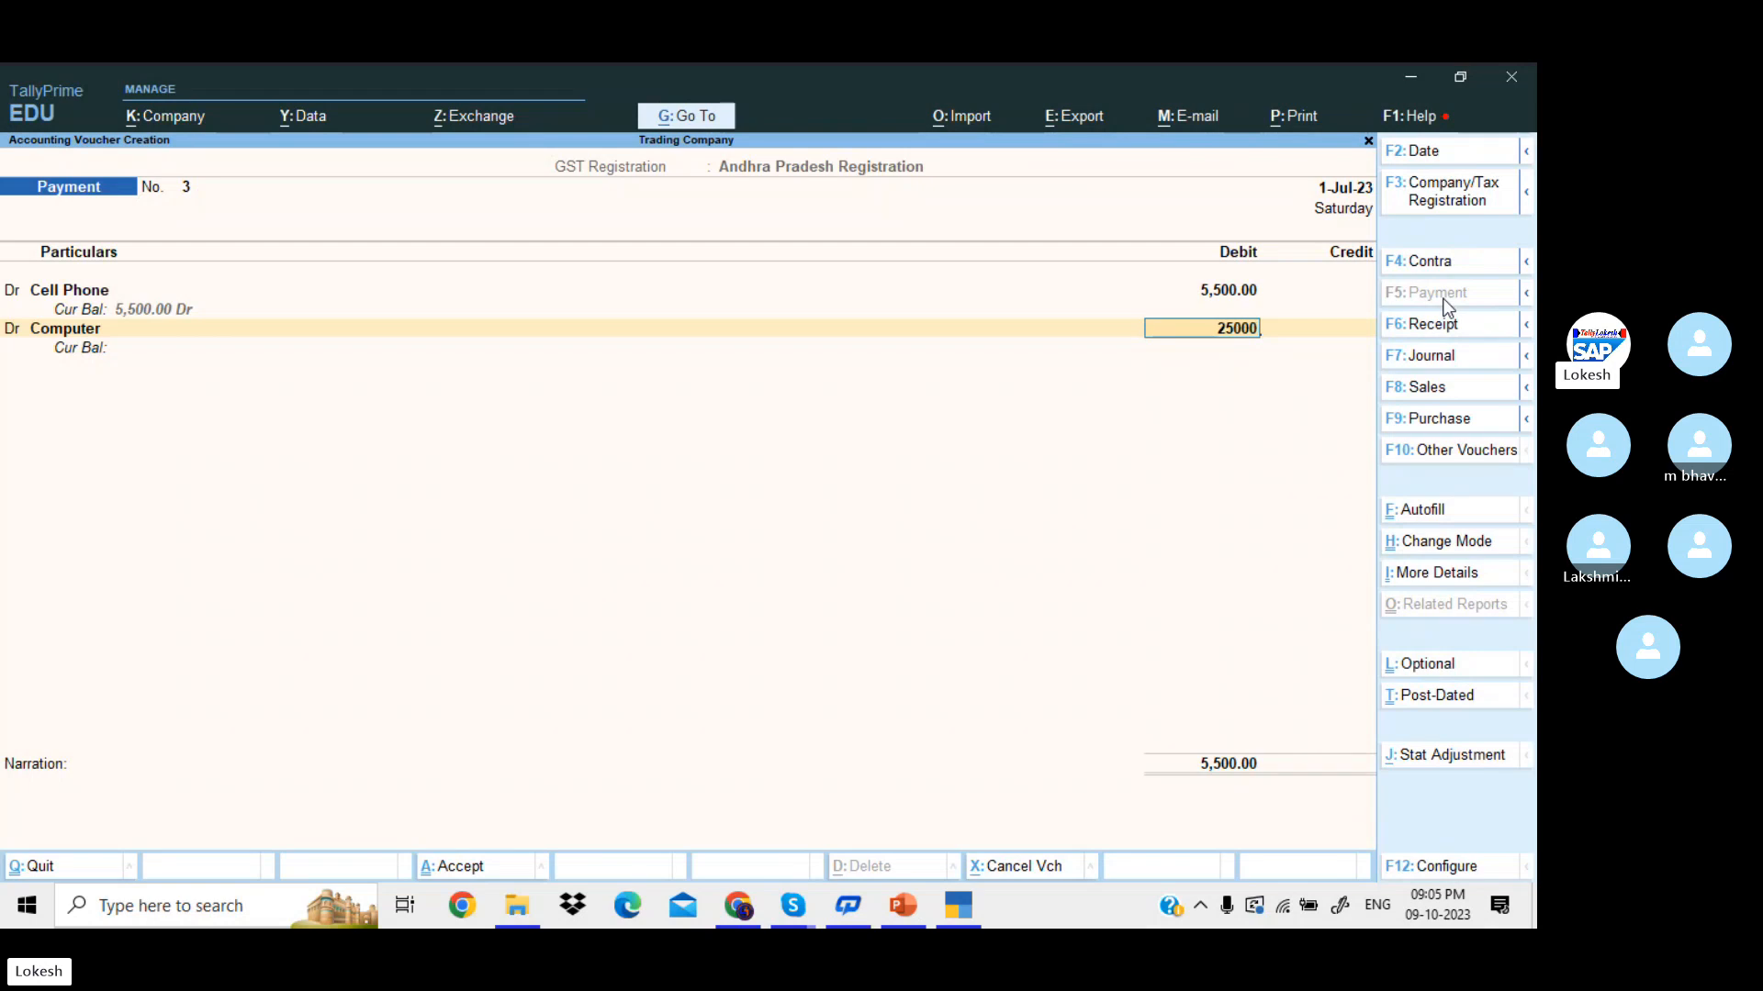
{"action": "key", "text": "Return"}
{"action": "key", "text": "Return"}
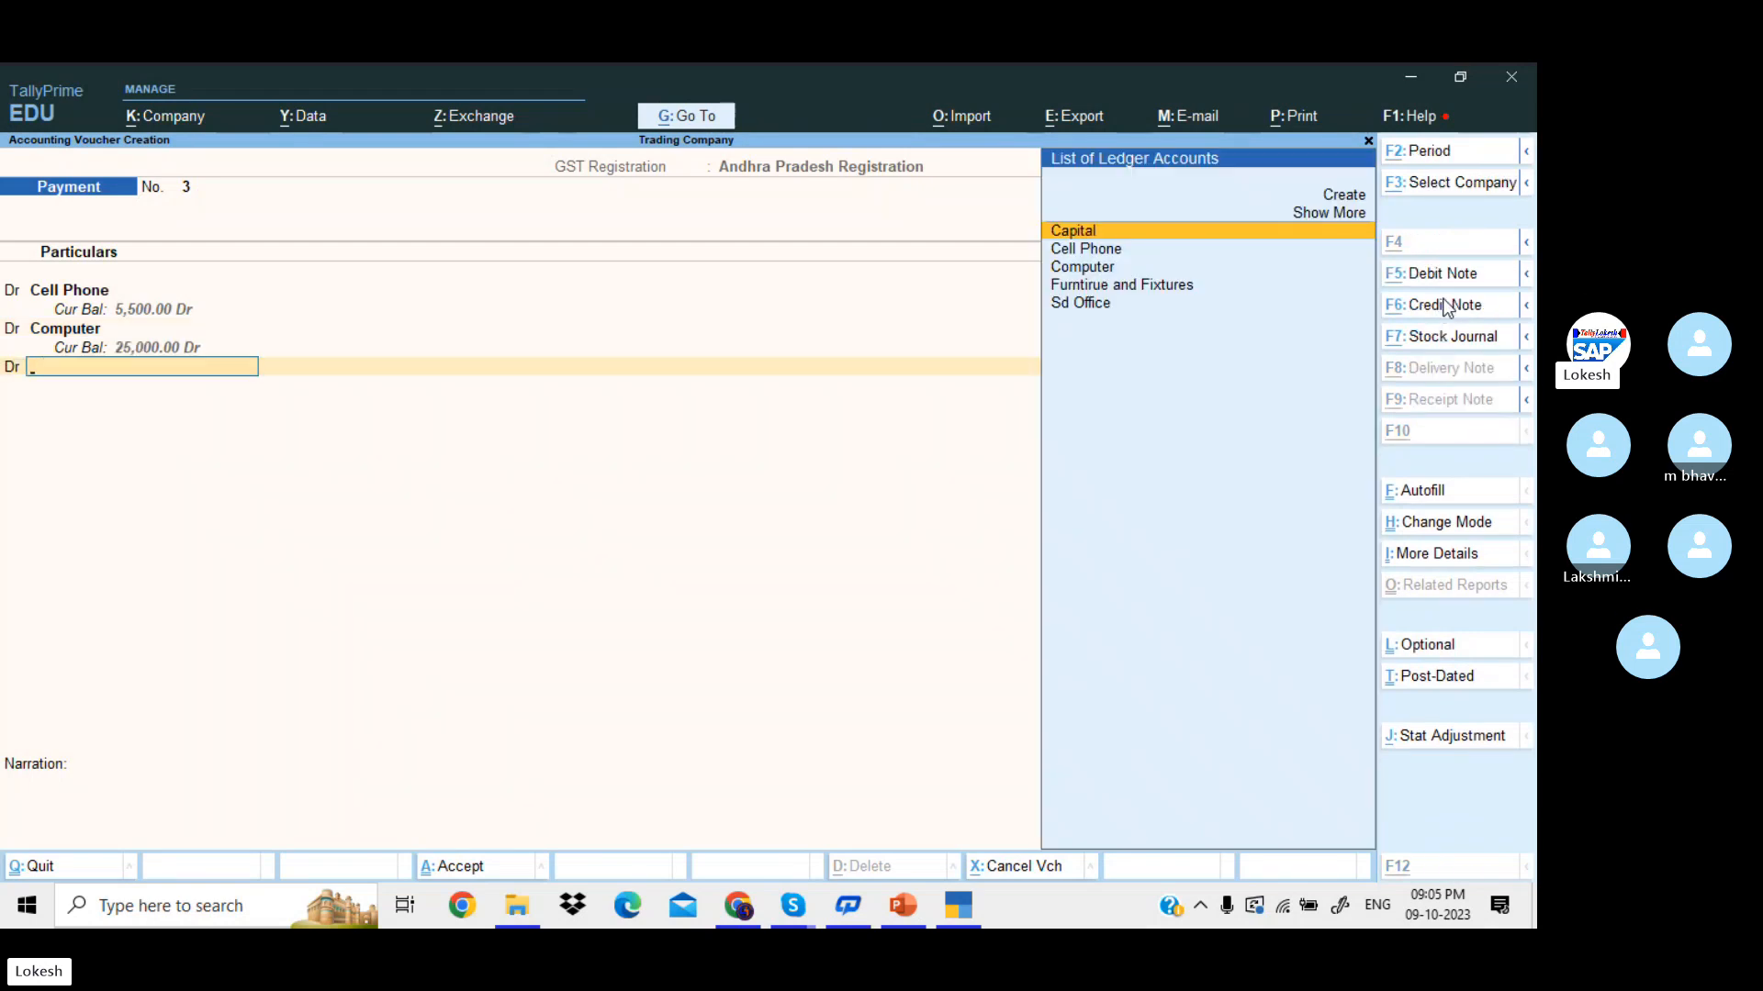
- Create an Electrical Fittings ledger under Fixed Assets and debit it with 5,000 in the same payment
{"action": "key", "text": "alt+c"}
{"action": "type", "text": "Elec"}
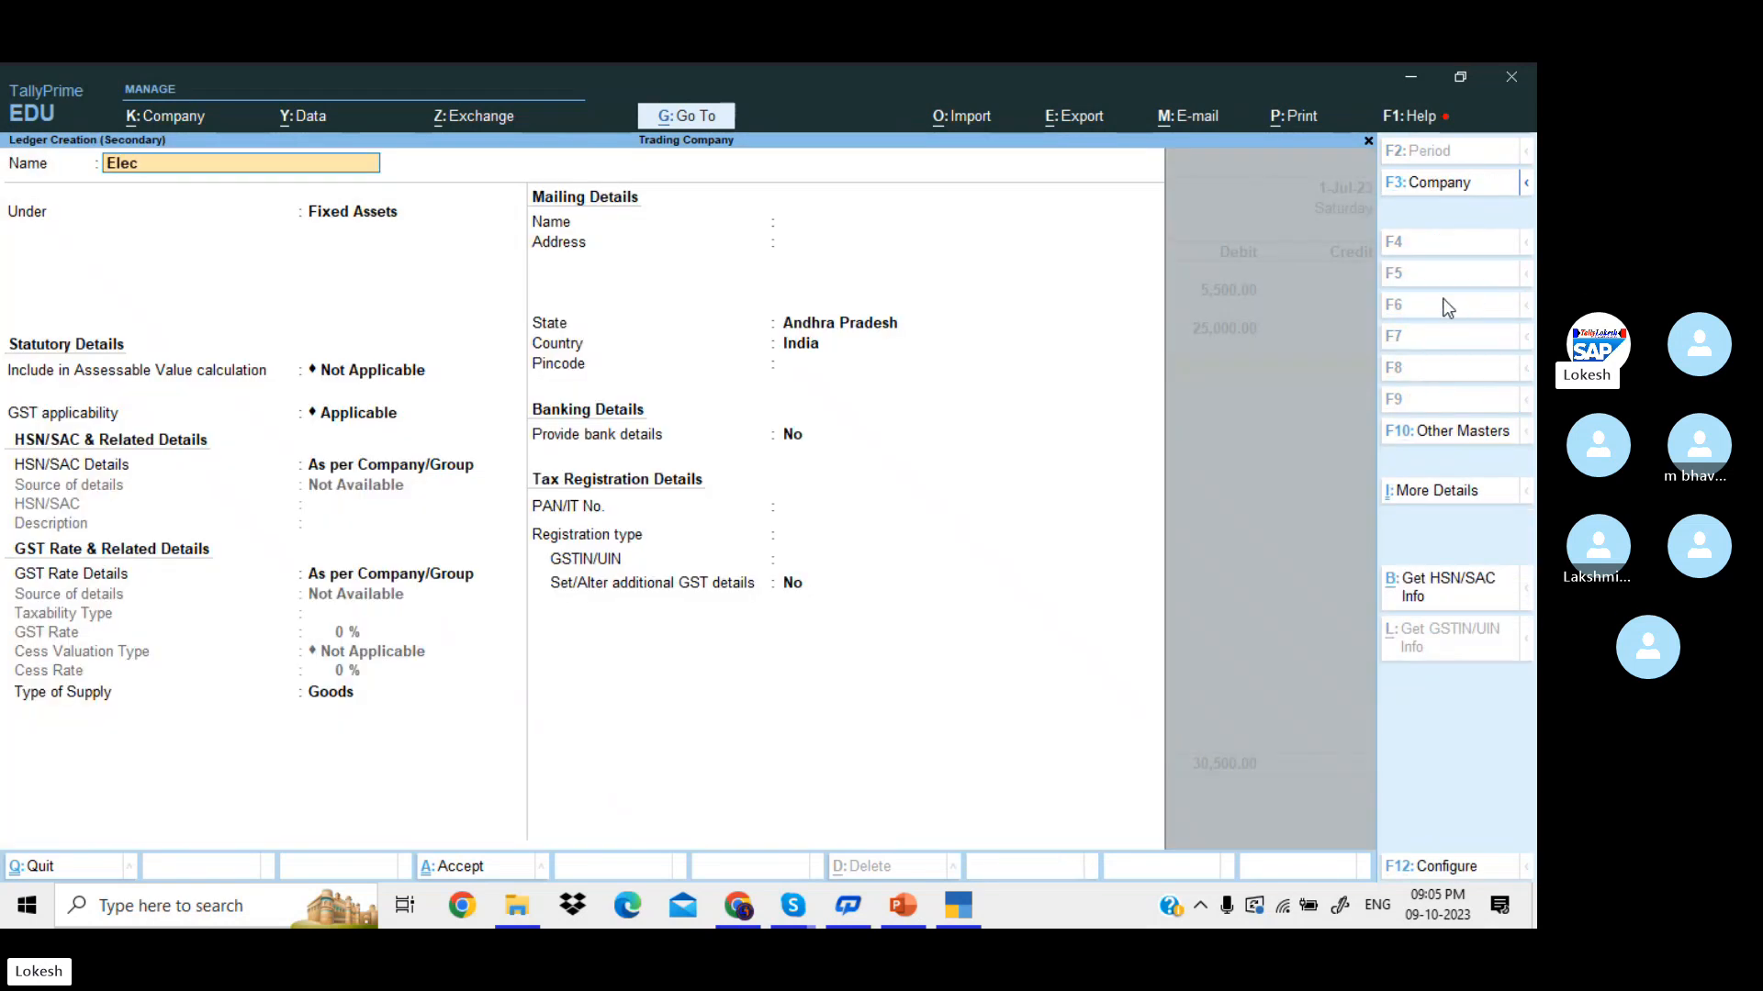
{"action": "type", "text": "trical Fittings"}
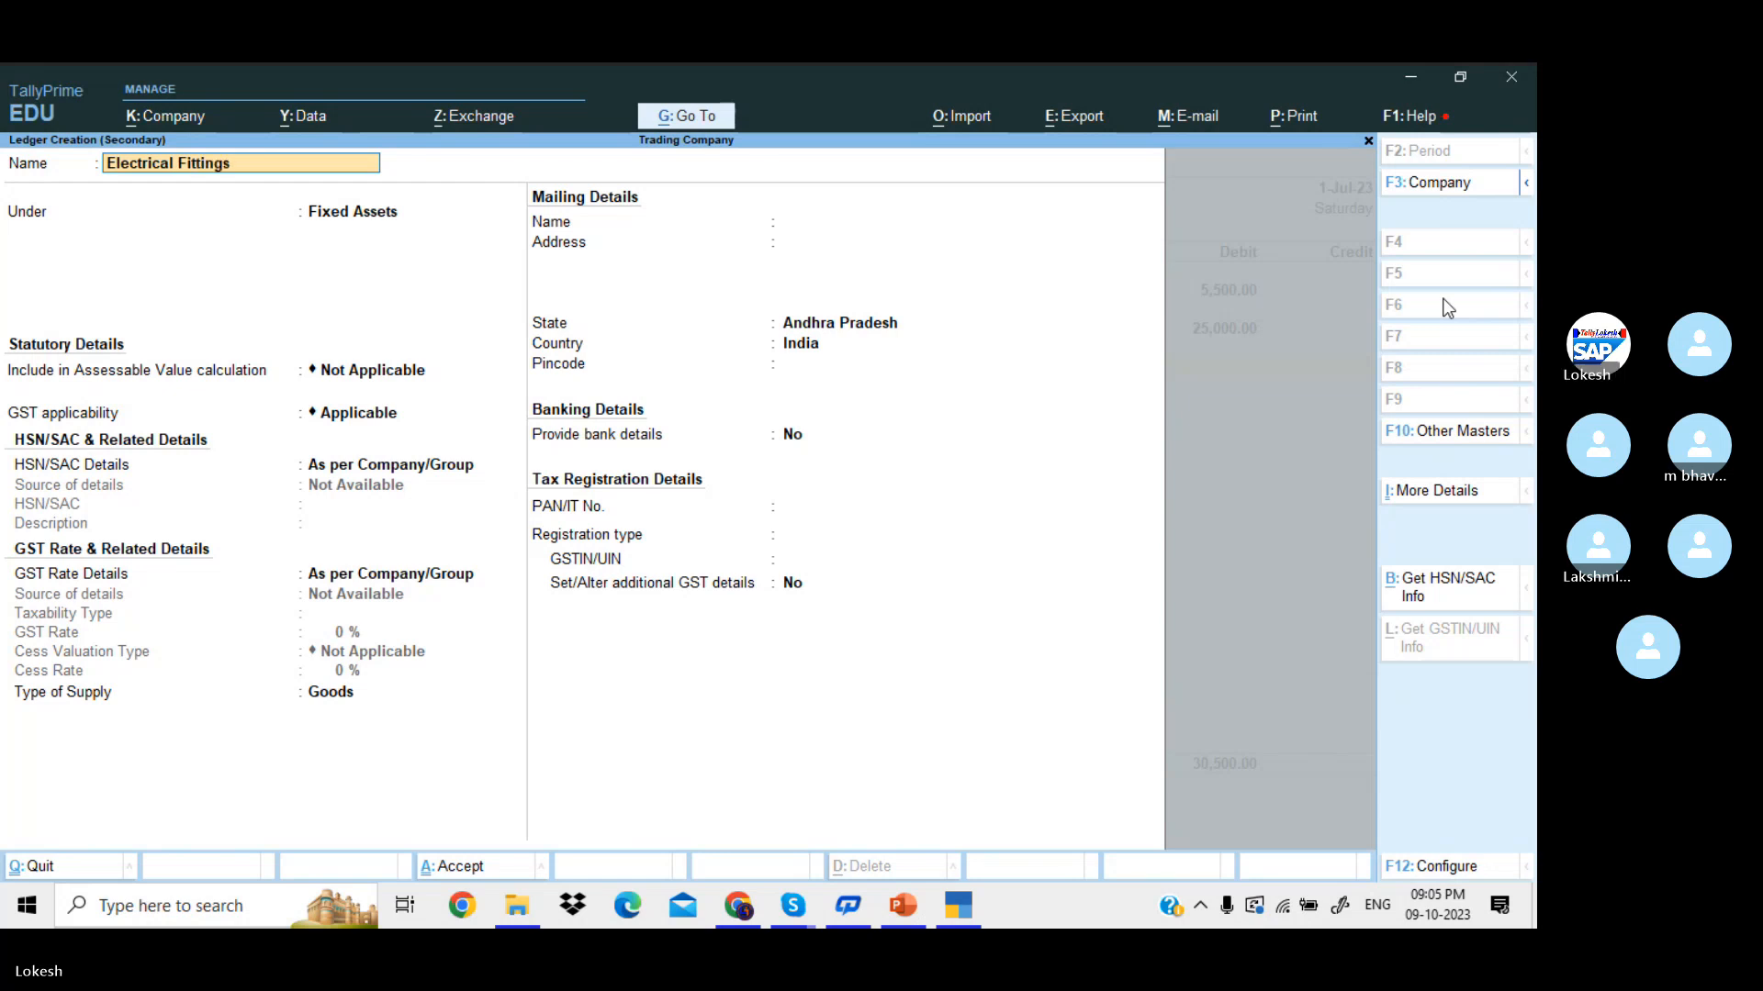
{"action": "key", "text": "Return"}
{"action": "key", "text": "Return"}
{"action": "key", "text": "ctrl+a"}
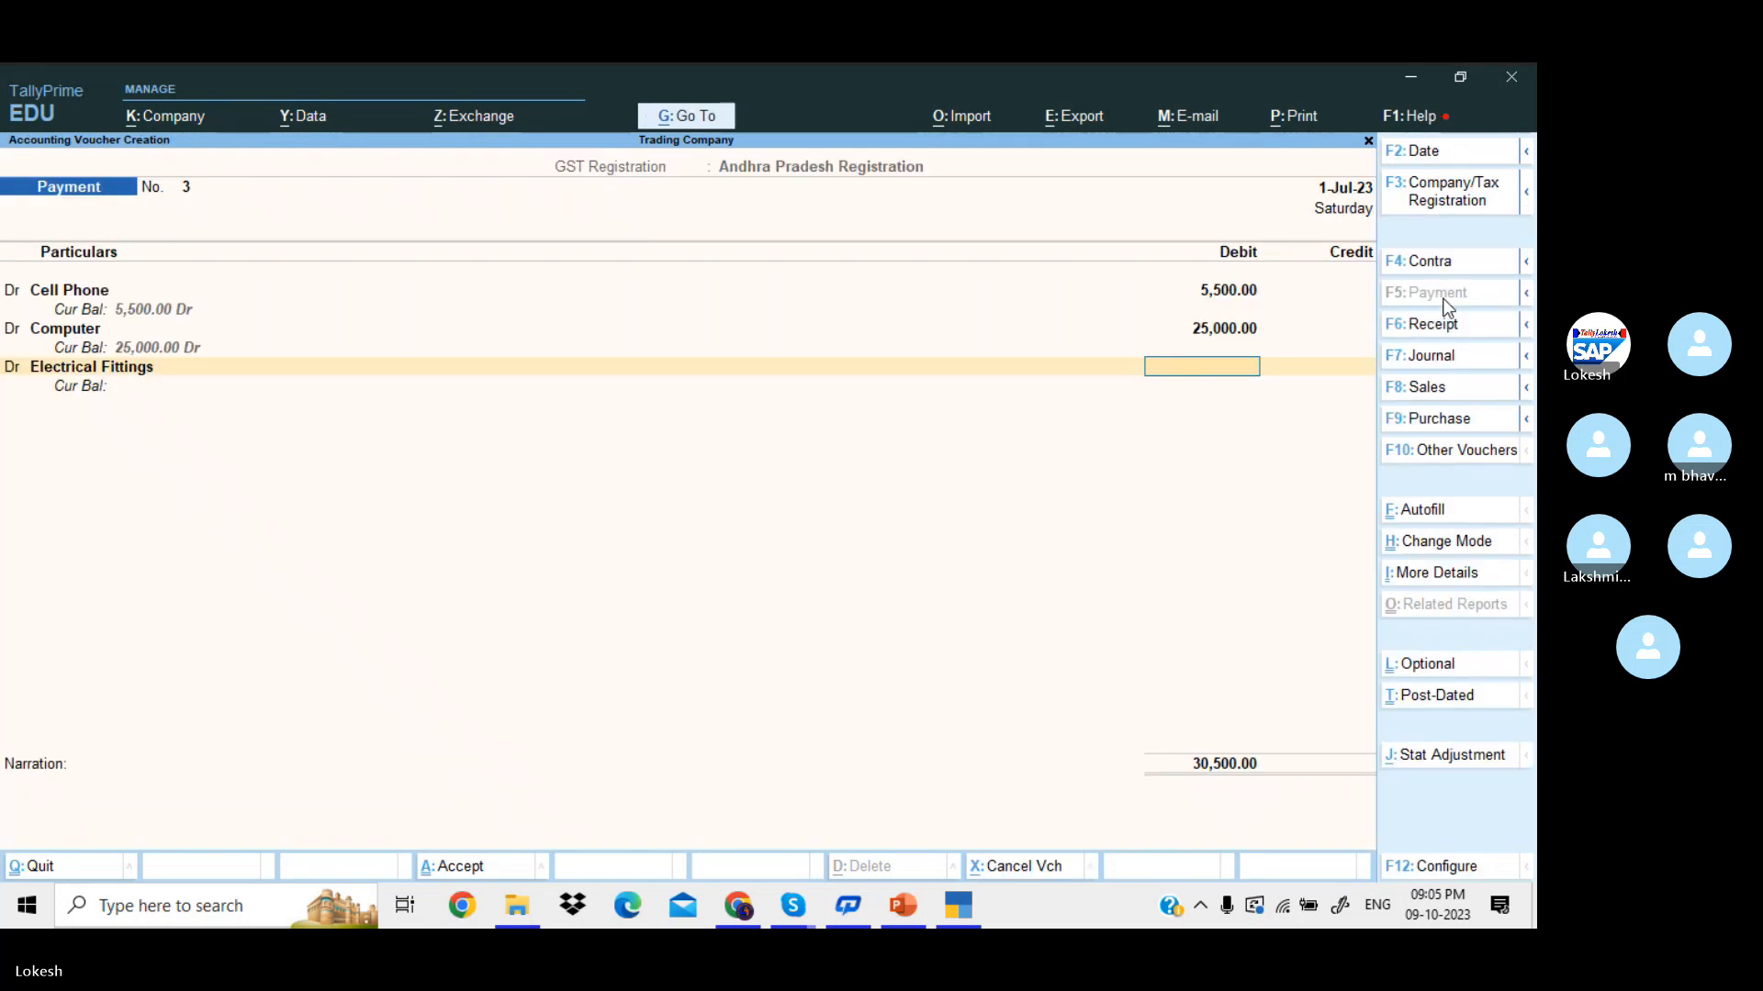
{"action": "type", "text": "5000"}
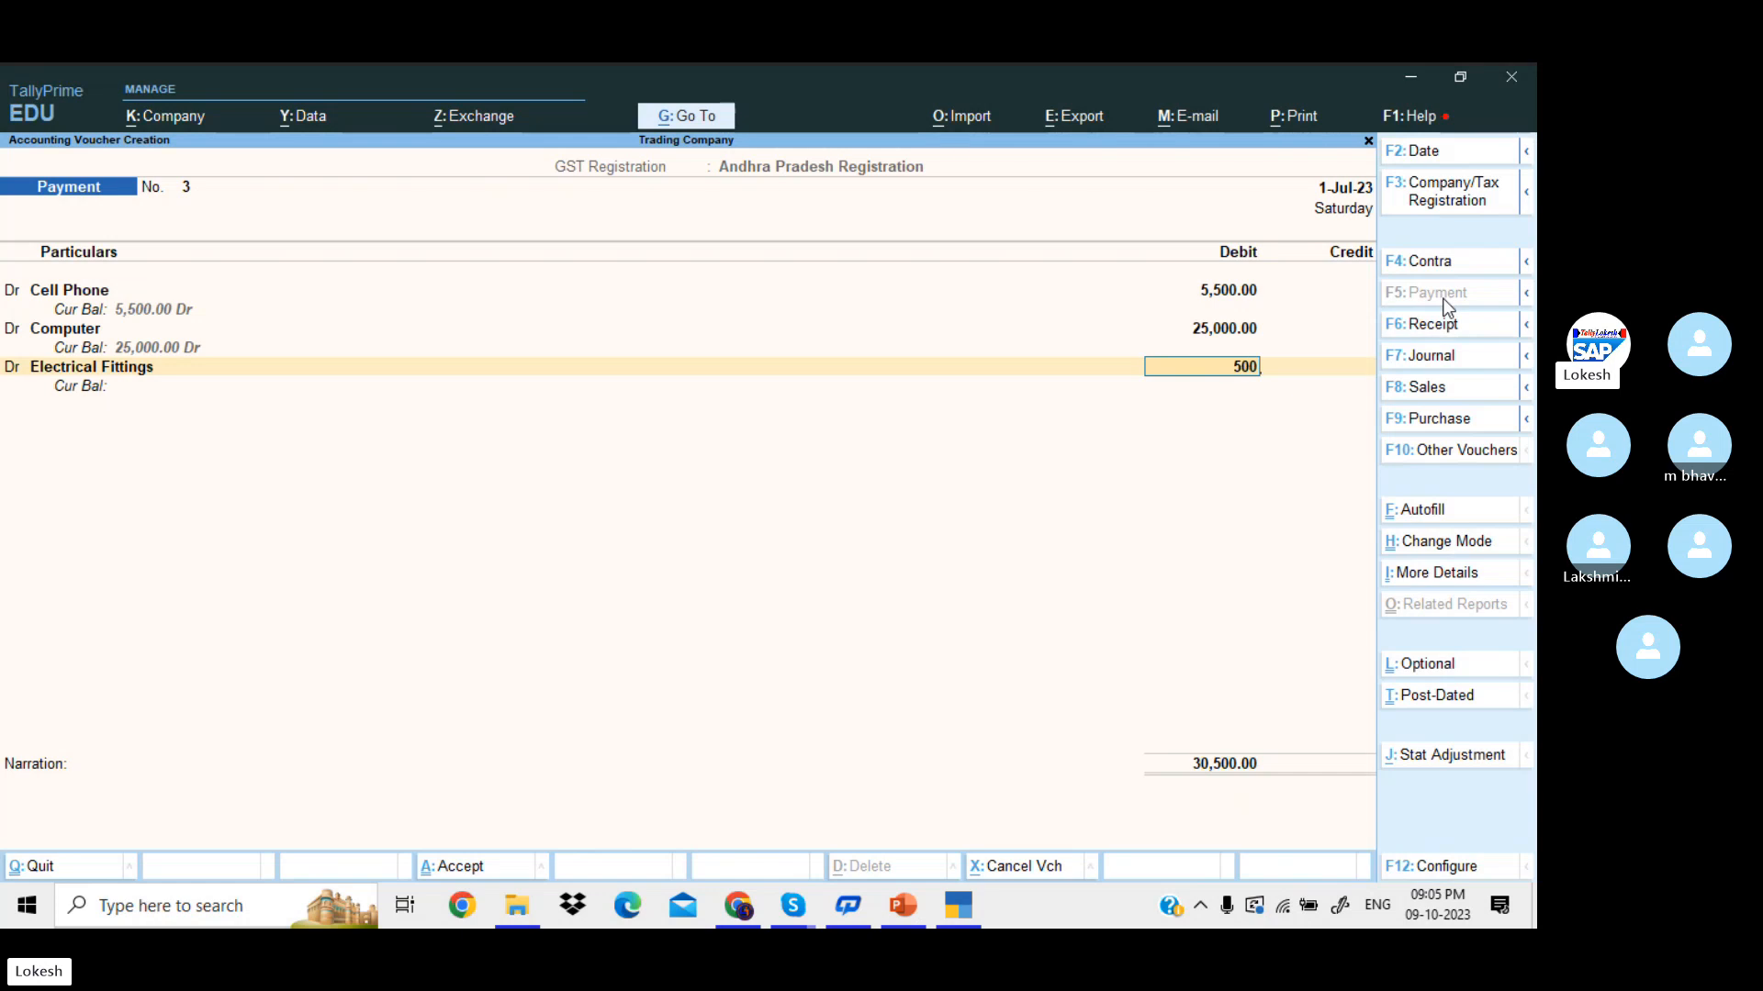
{"action": "key", "text": "Return"}
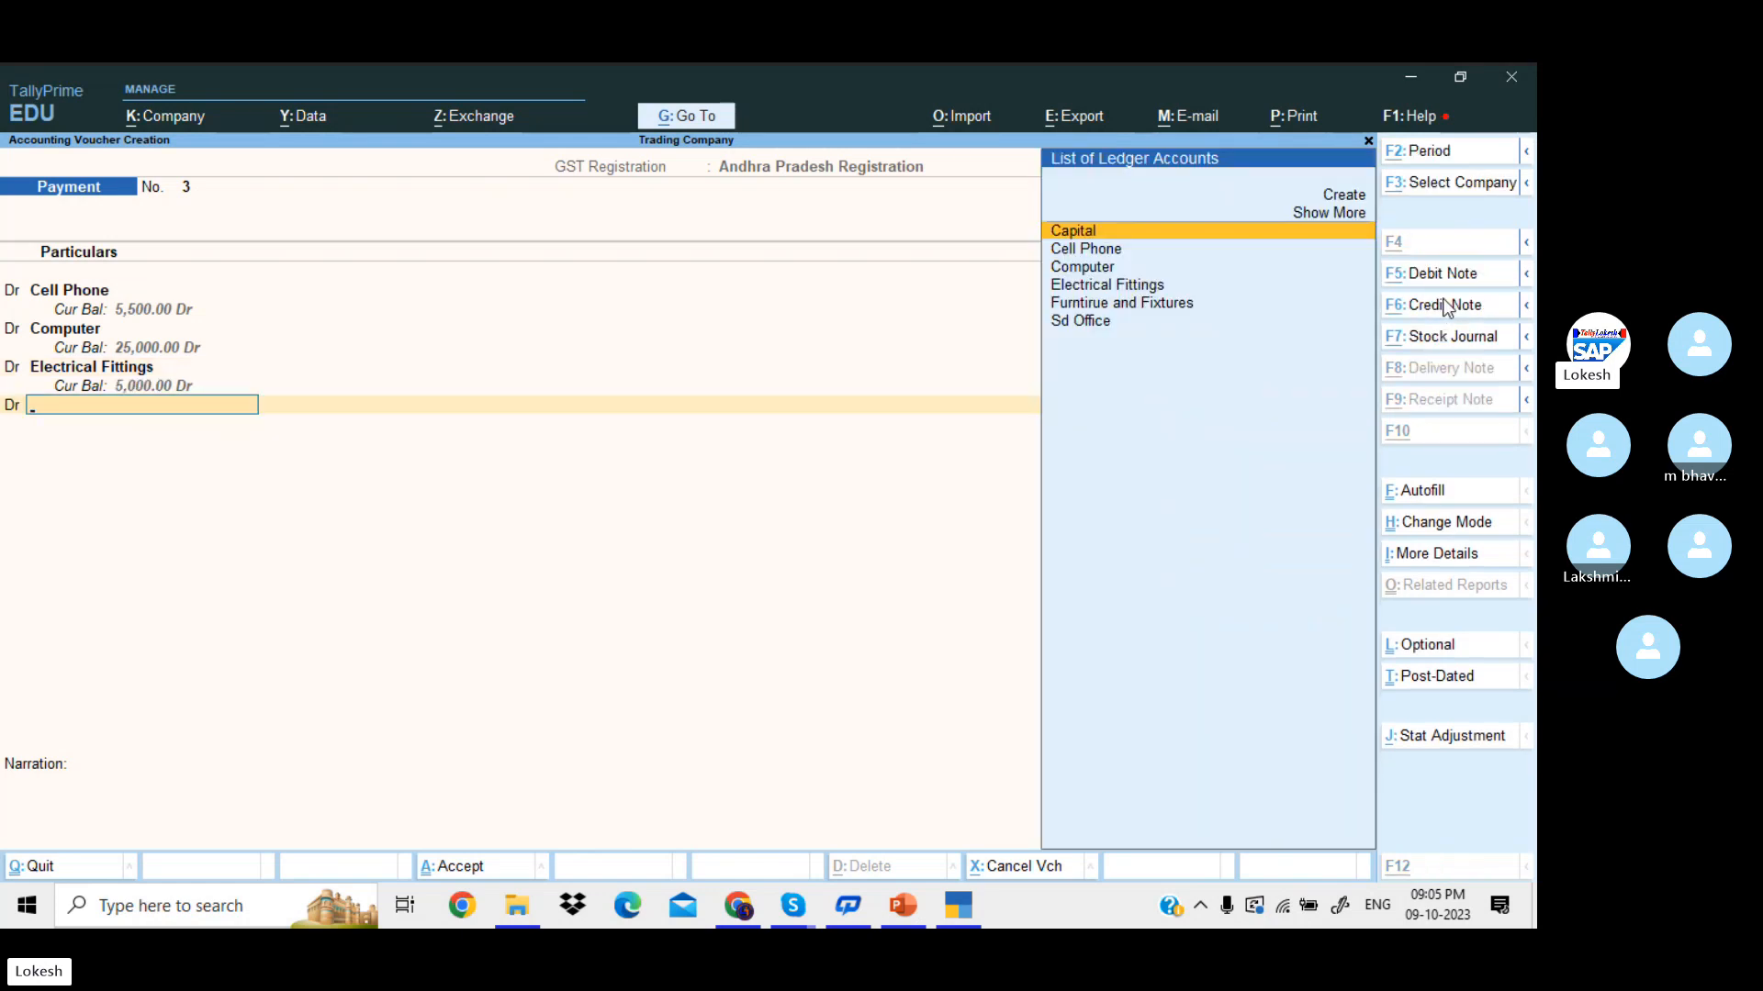
- Create a Motor Vehicl ledger under Fixed Assets as the fourth debit line and enter 50,000
{"action": "key", "text": "alt+c"}
{"action": "type", "text": "M"}
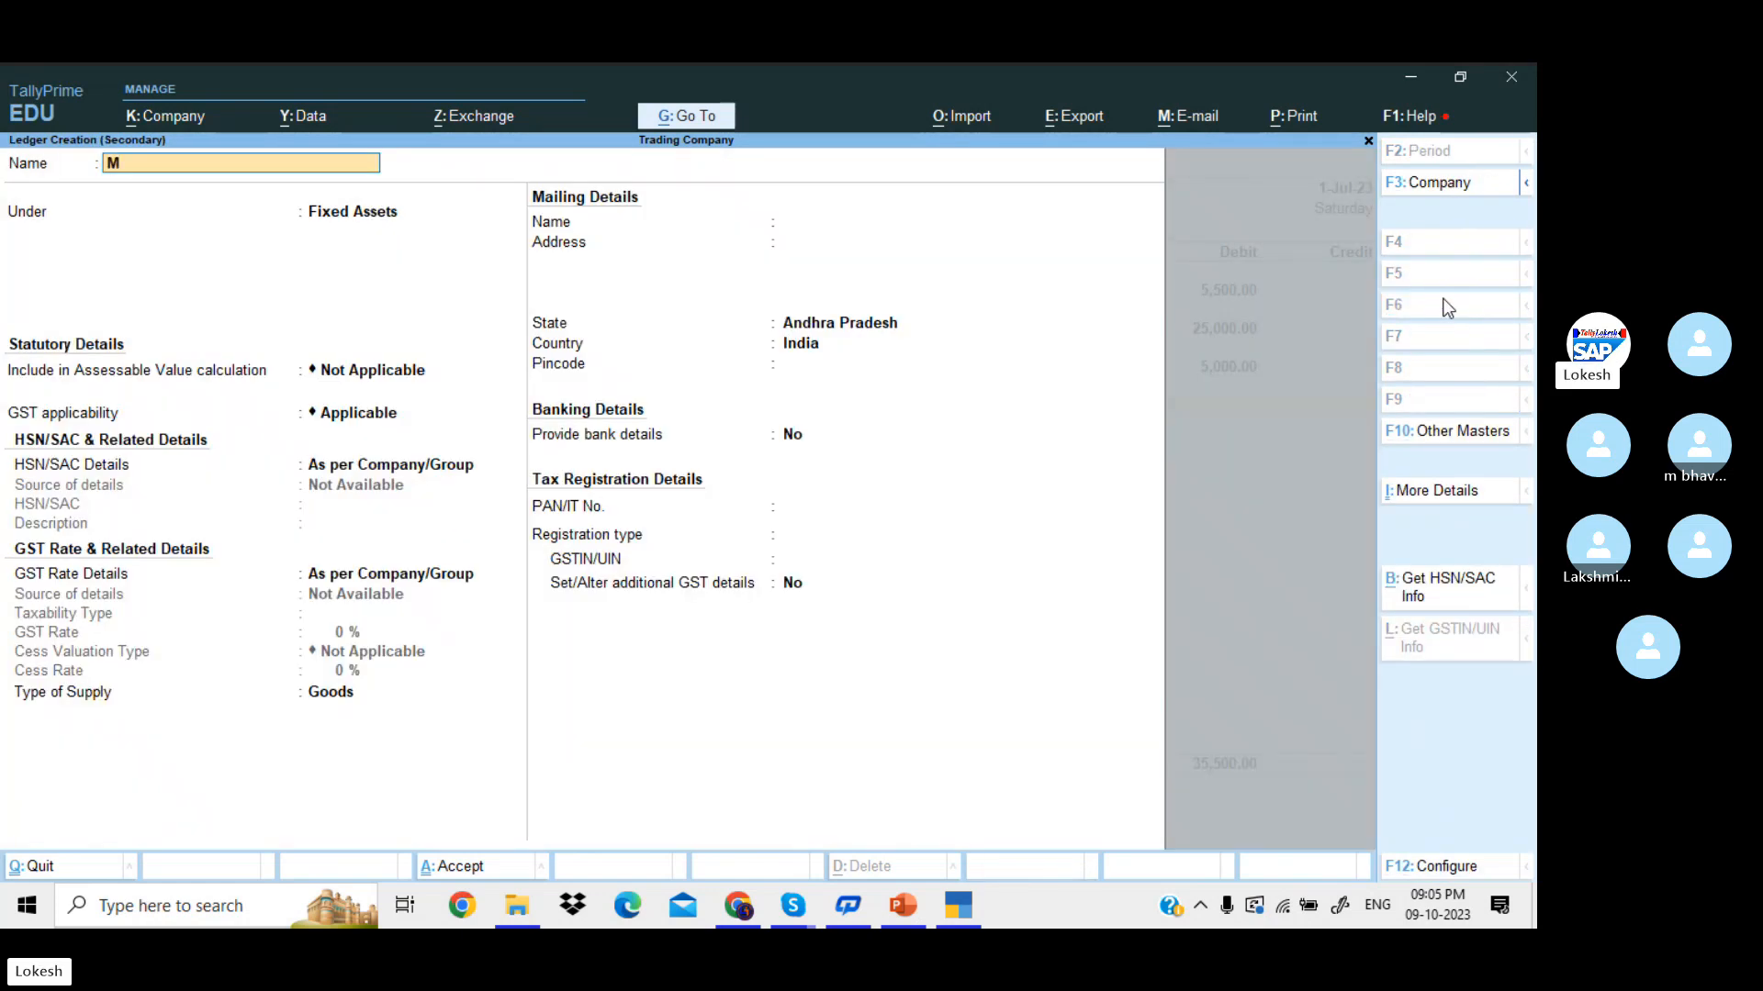
{"action": "type", "text": "oot"}
{"action": "key", "text": "BackSpace"}
{"action": "type", "text": "tor Ve"}
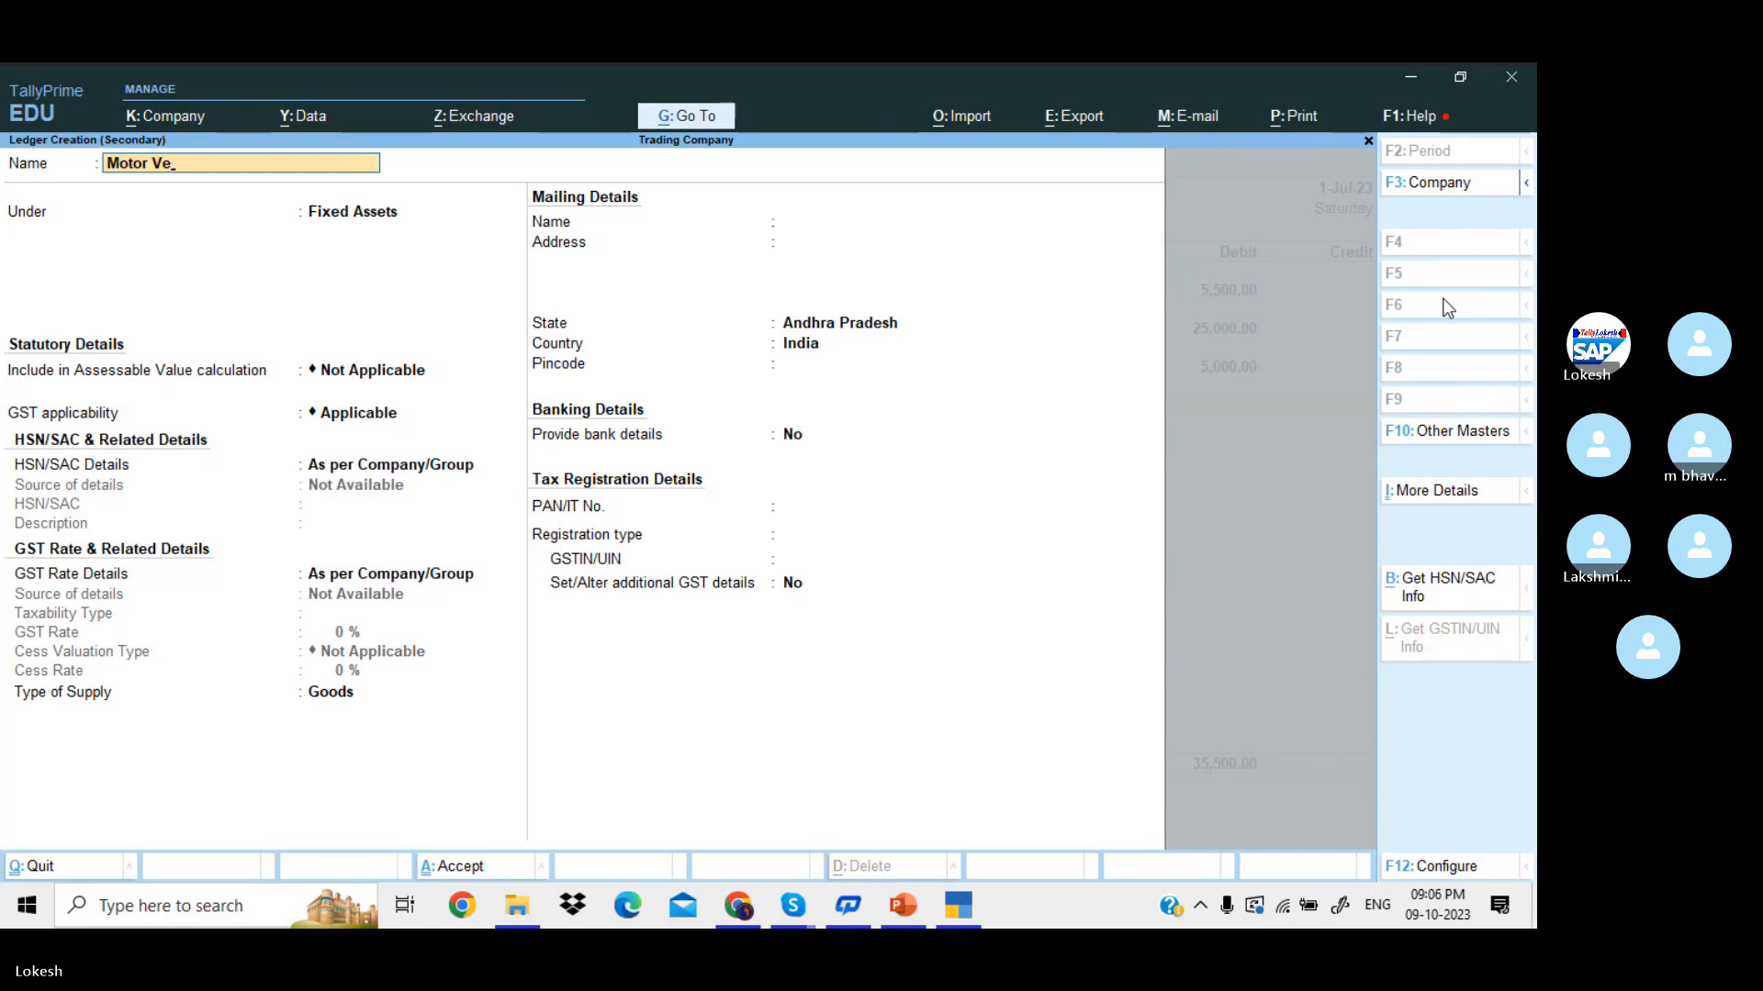
{"action": "type", "text": "hicl"}
{"action": "key", "text": "Return"}
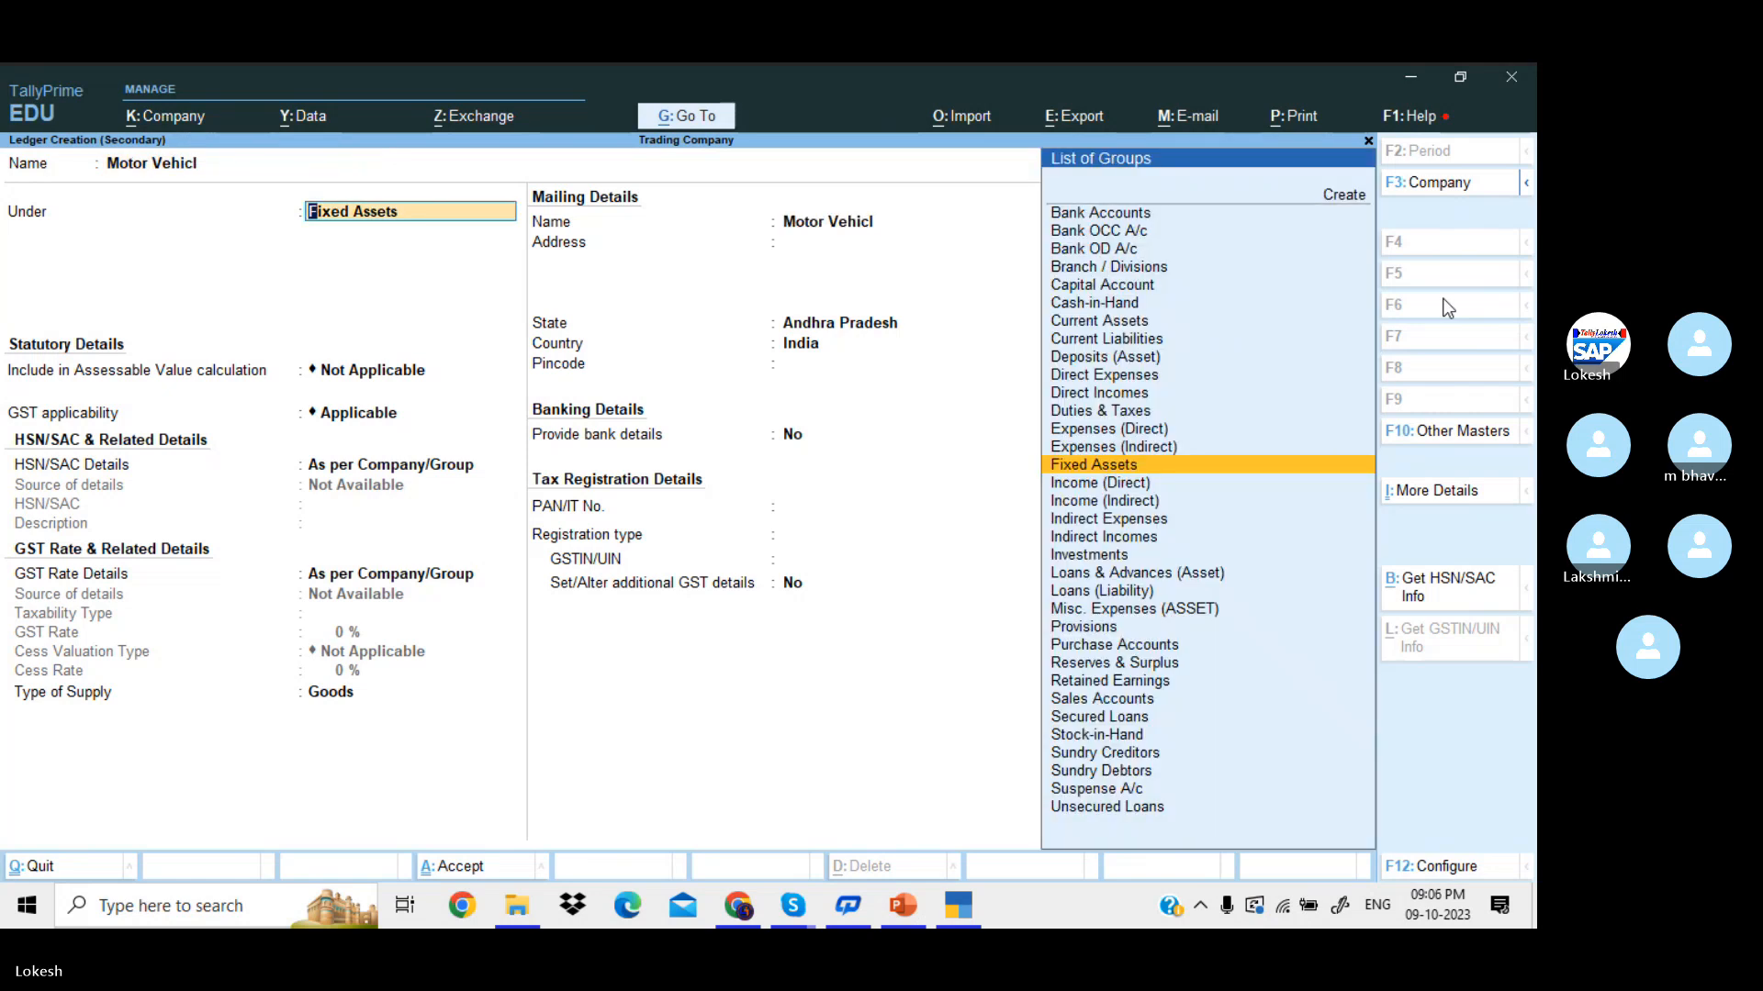
{"action": "key", "text": "Return"}
{"action": "key", "text": "ctrl+a"}
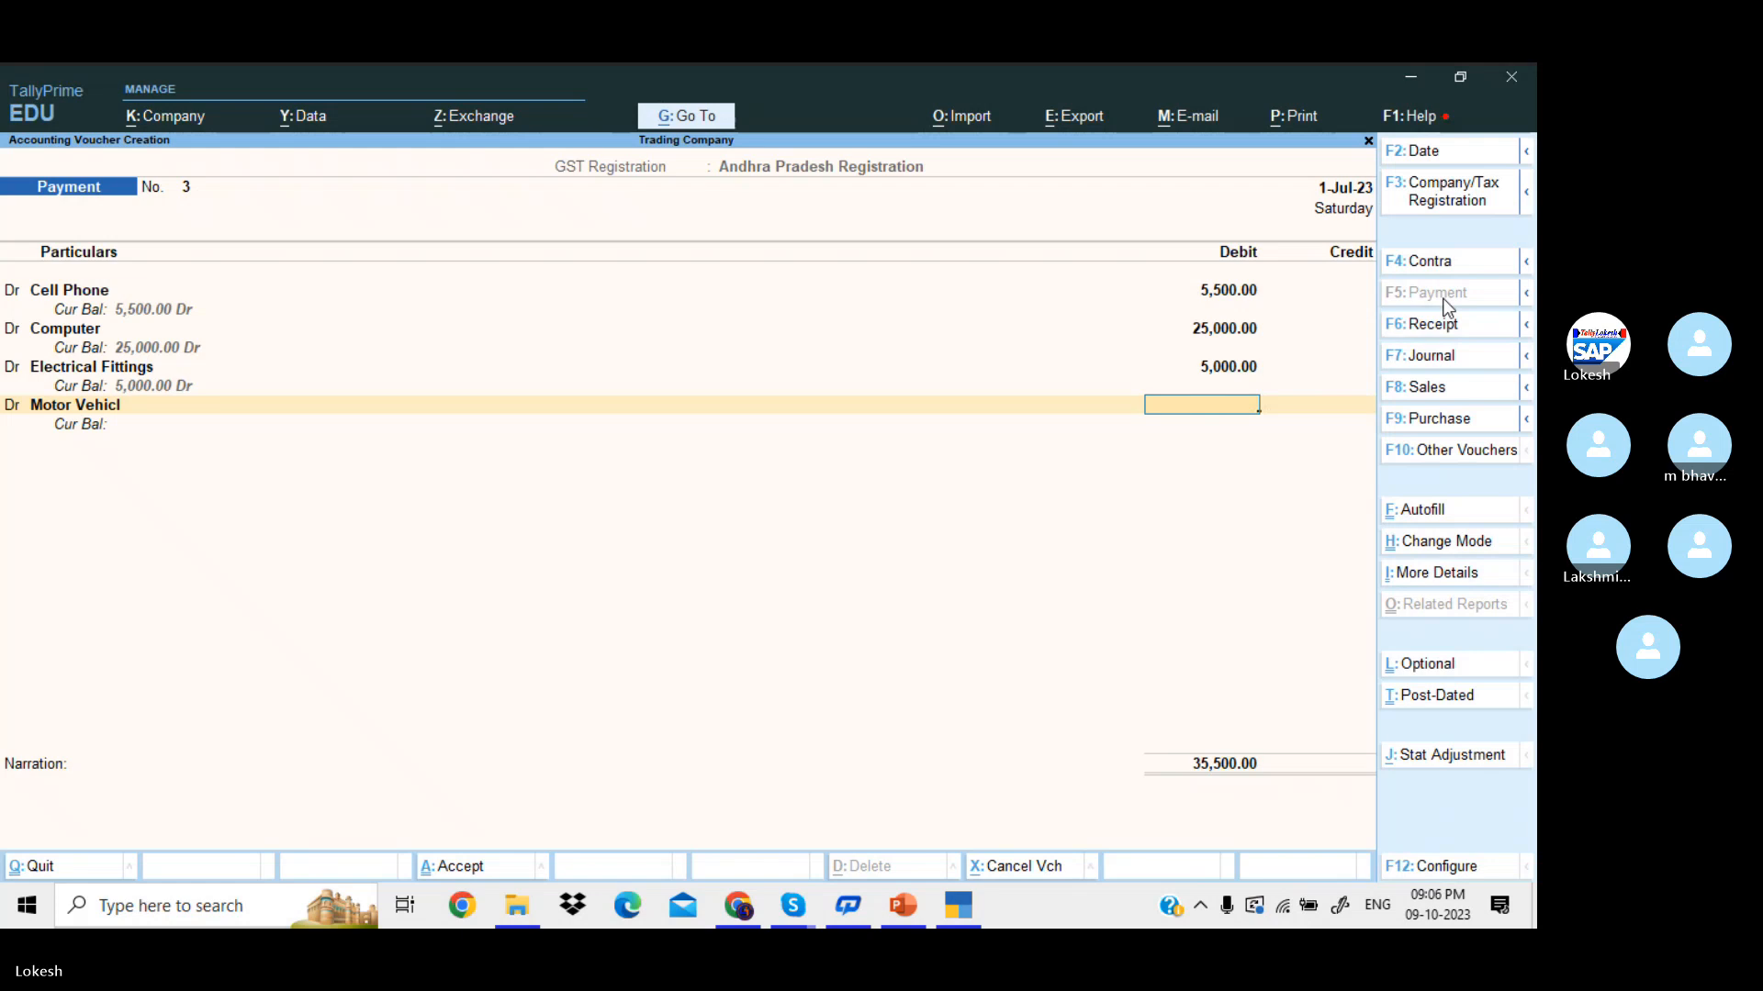
{"action": "type", "text": "50000"}
{"action": "key", "text": "Return"}
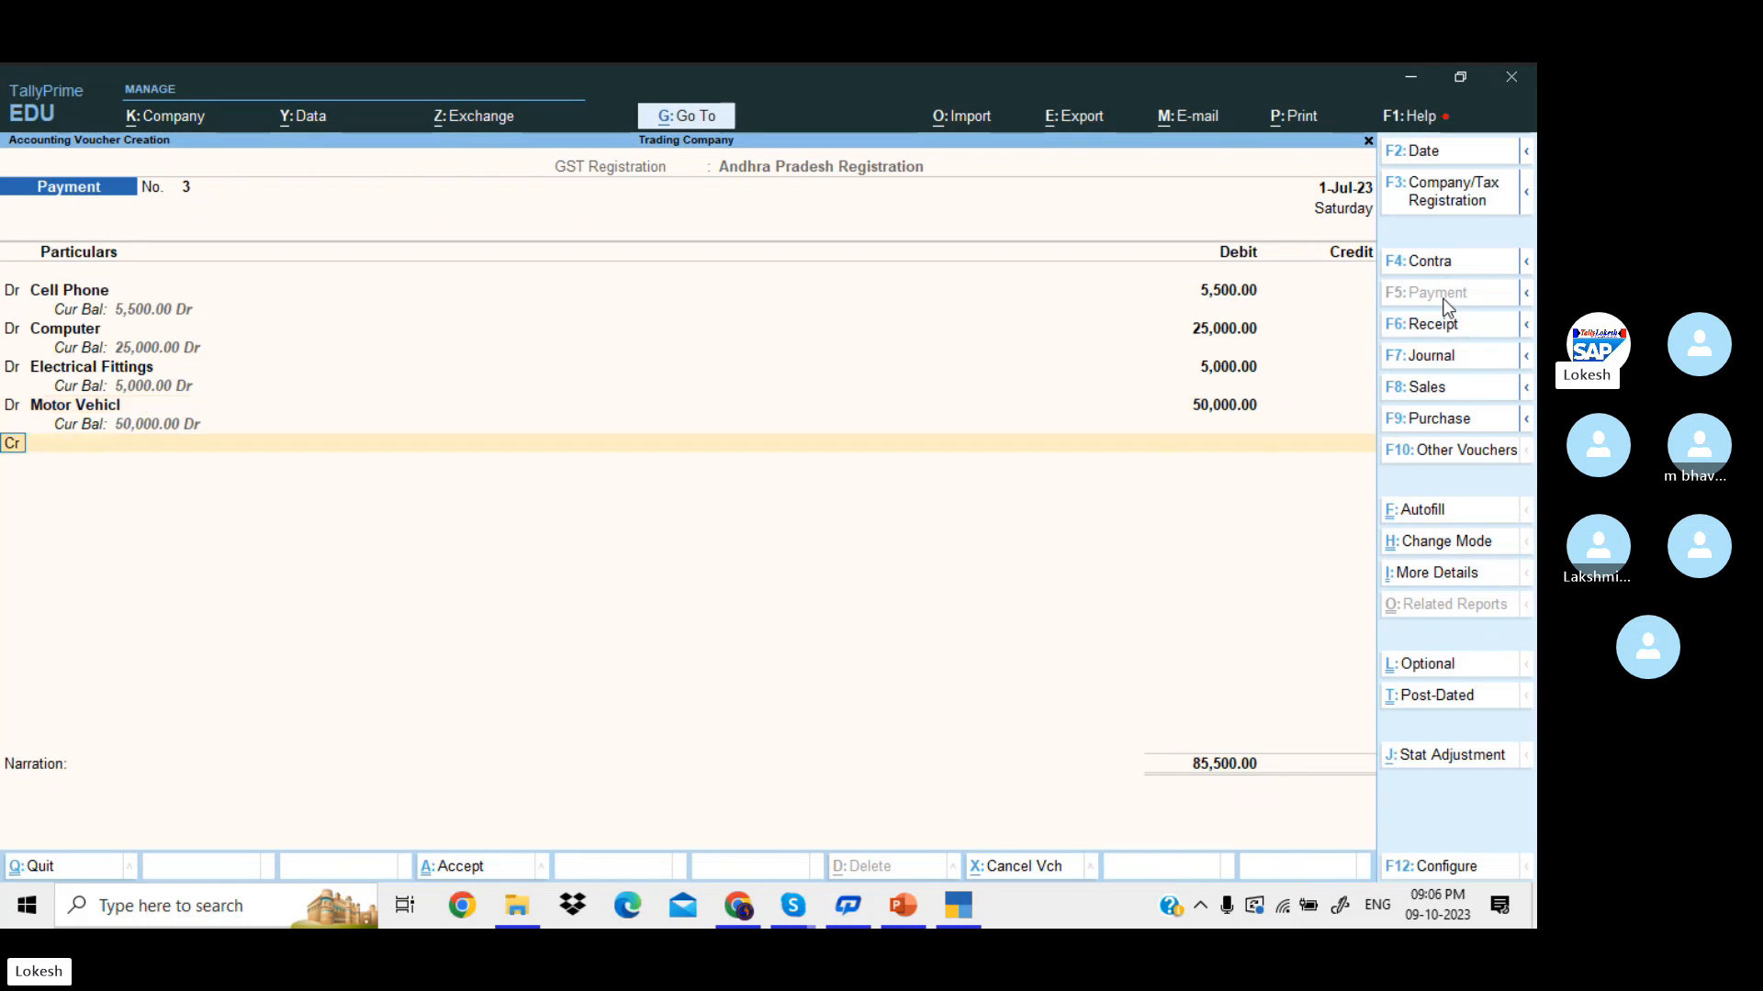
- Credit Icici Bank with 85,500 against the four asset debits and save the payment voucher
{"action": "key", "text": "Return"}
{"action": "key", "text": "Down"}
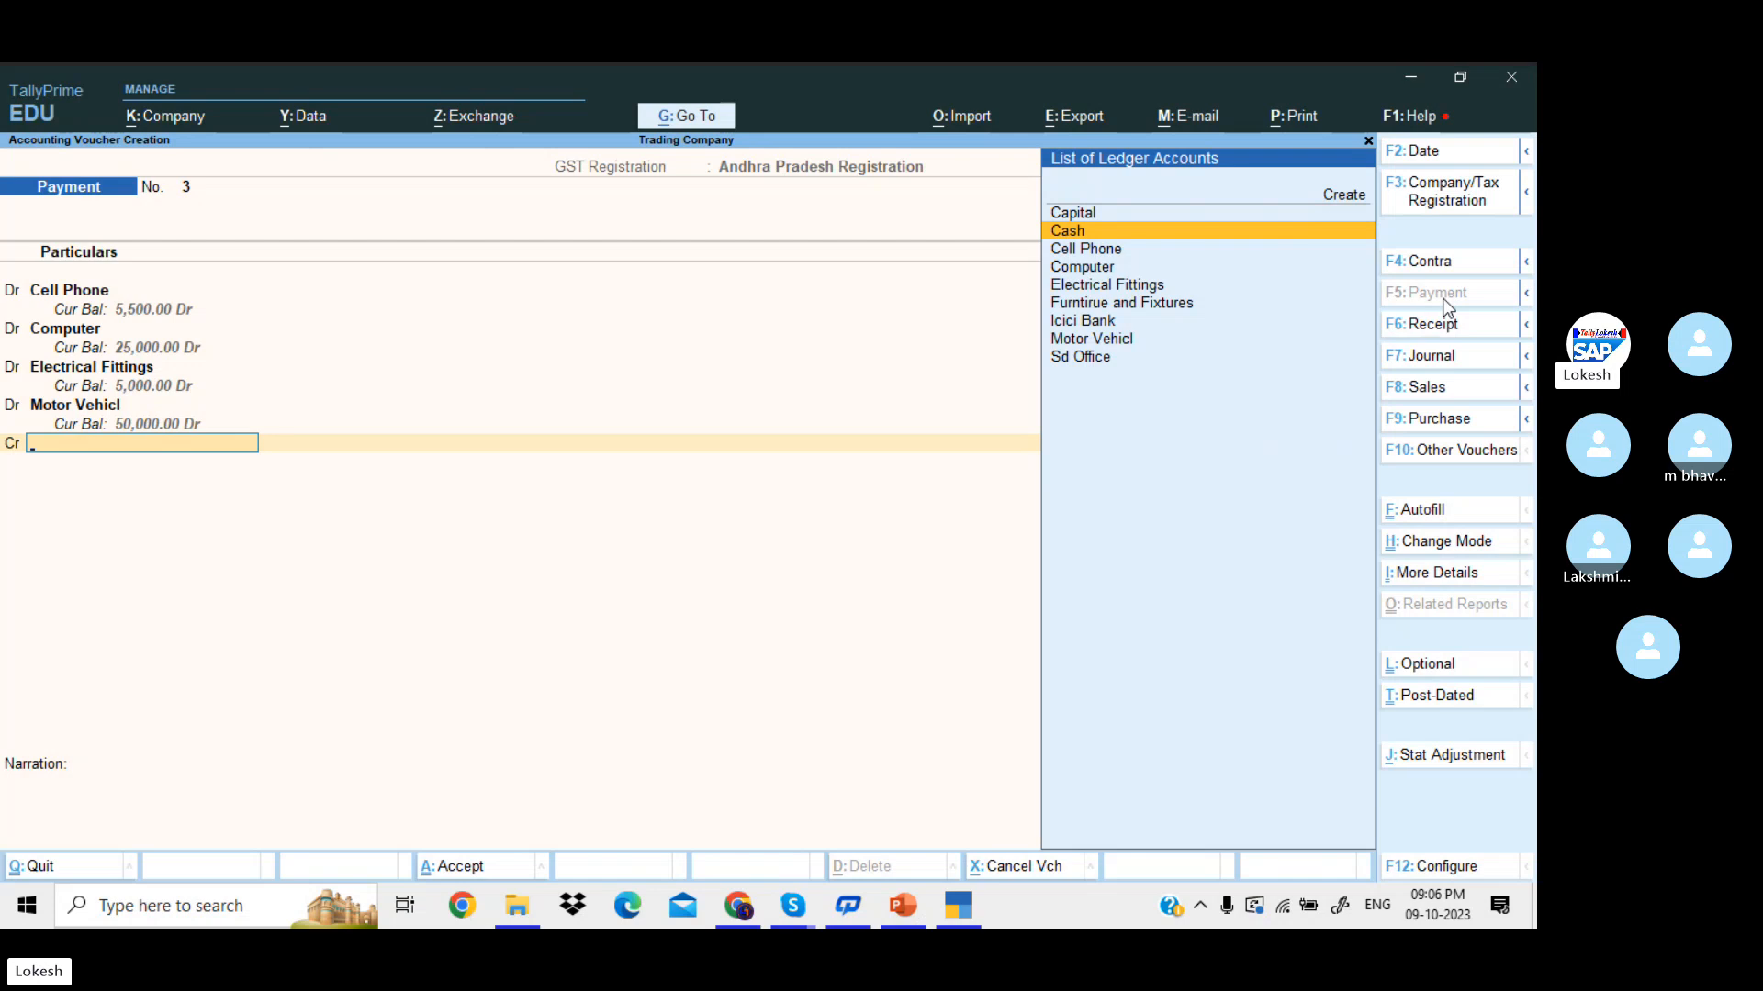
{"action": "type", "text": "I"}
{"action": "key", "text": "Return"}
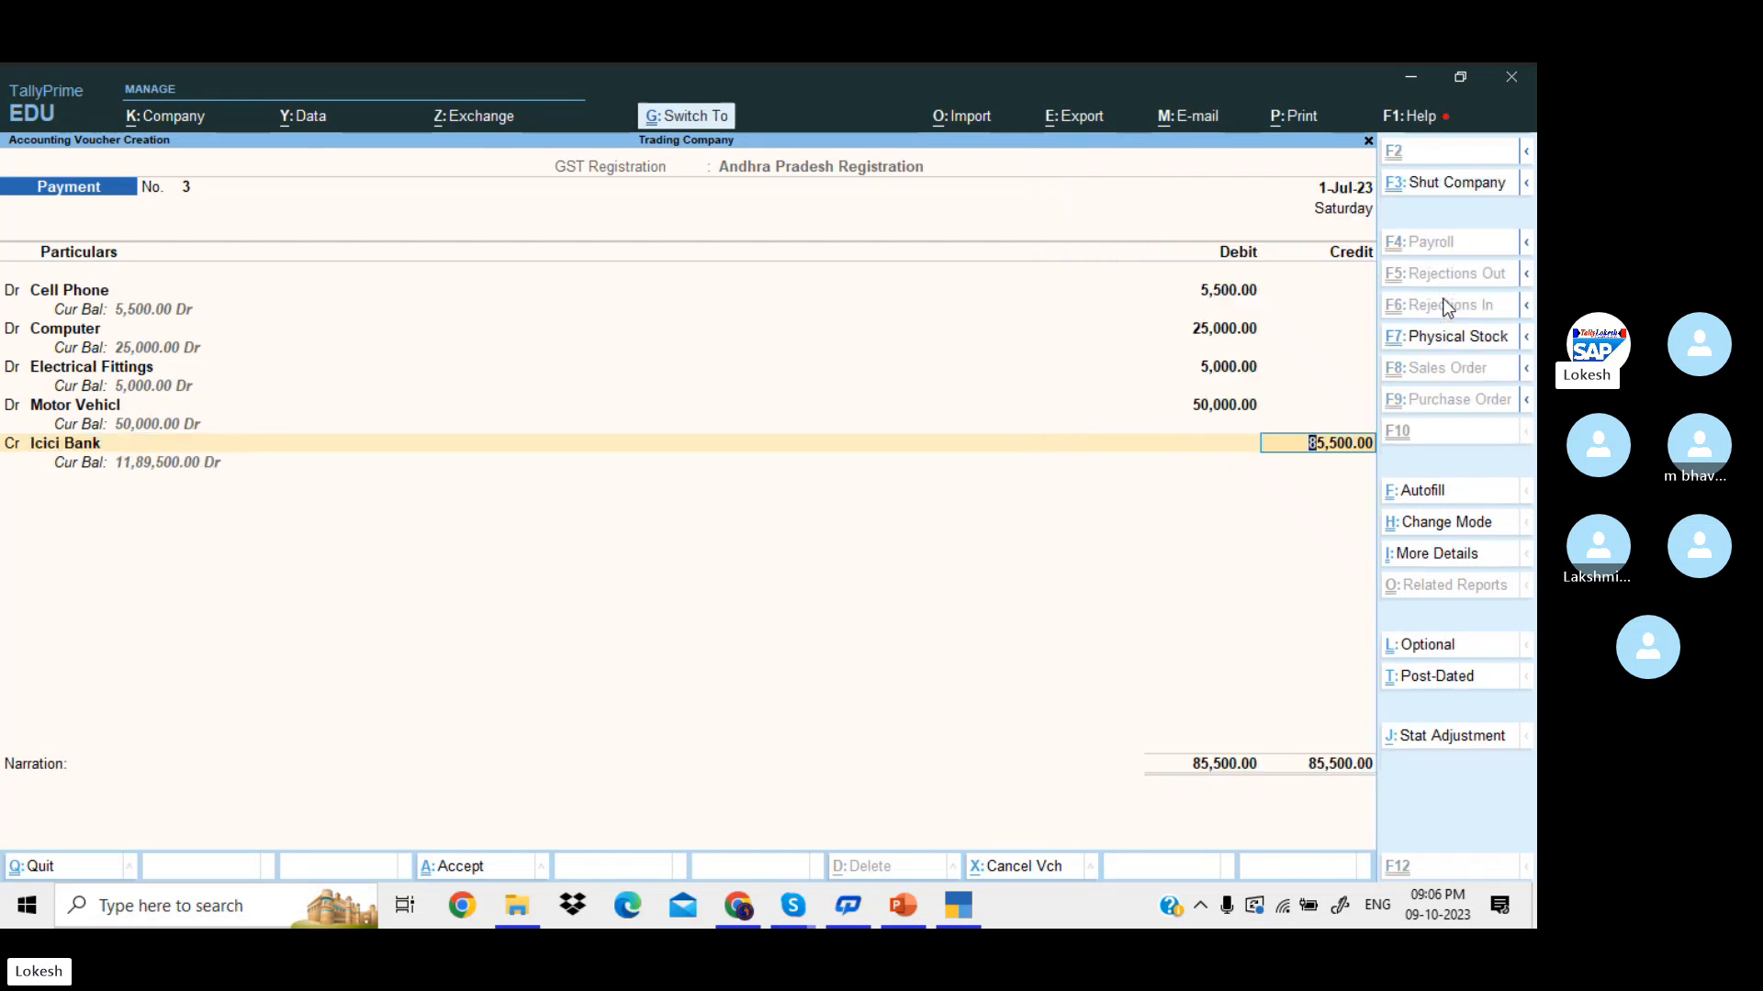
{"action": "key", "text": "ctrl+a"}
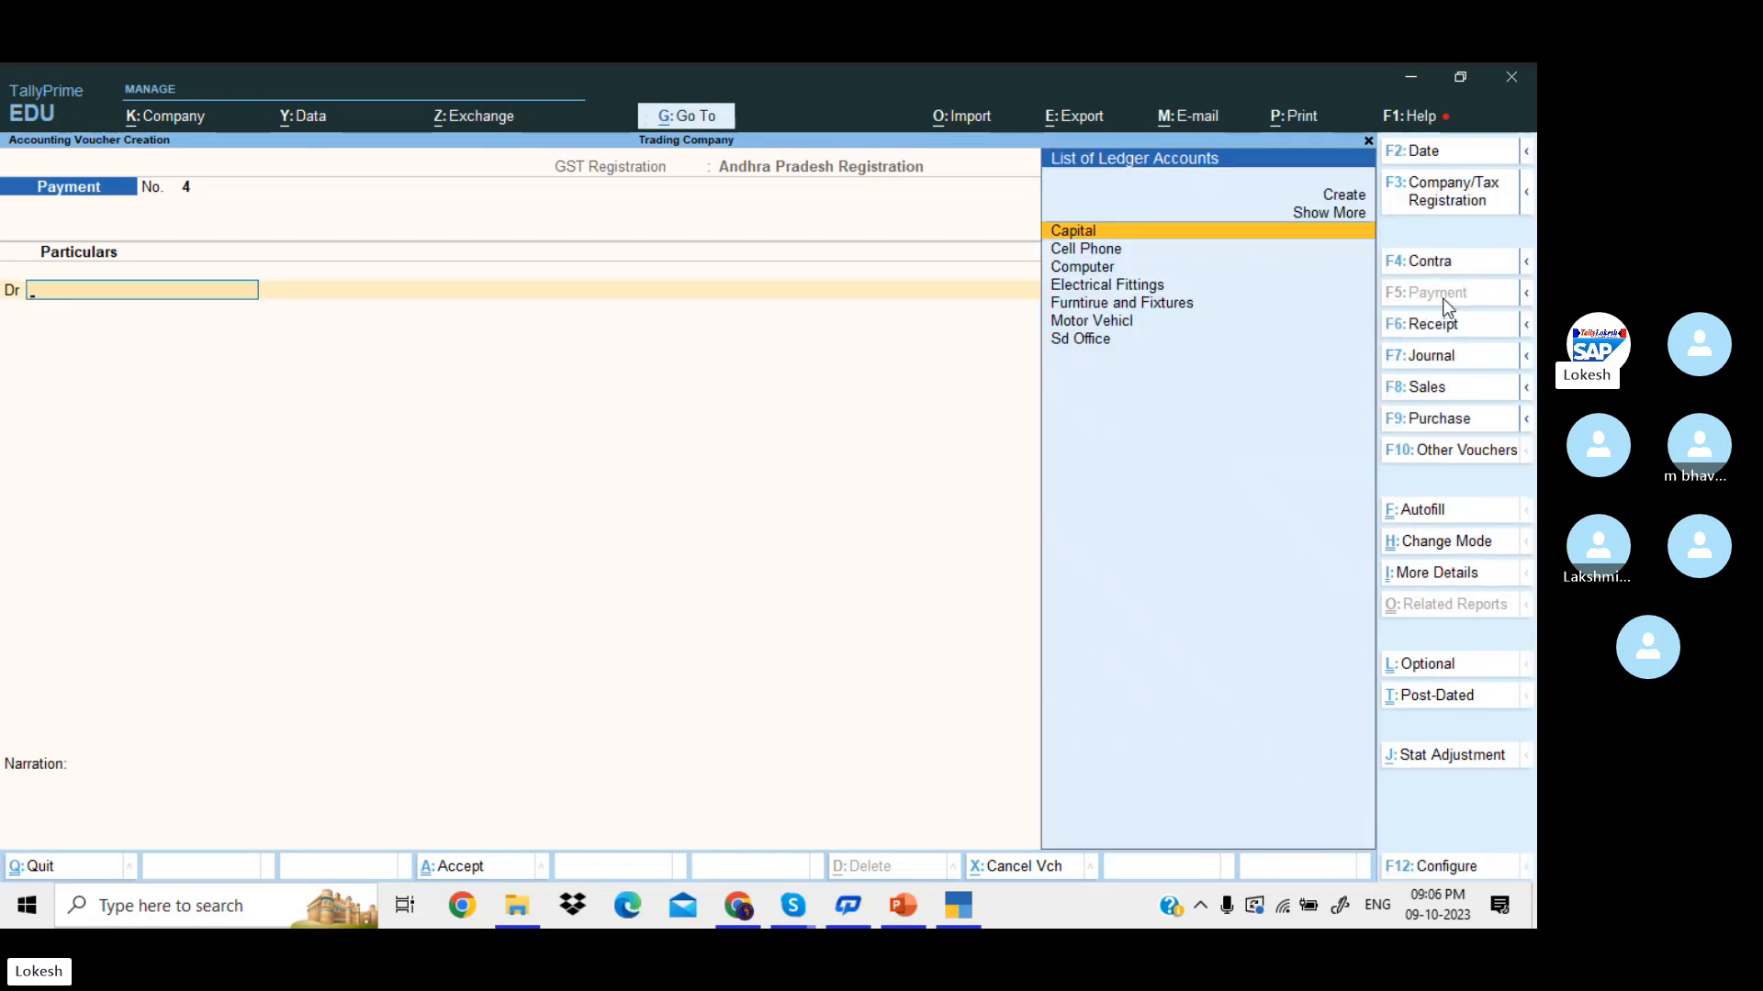
- Start a Purchase voucher and define a new party ledger A2z Traders under Sundry Creditors, leaving its address blank
{"action": "left_click", "coordinate": [1454, 422]}
{"action": "key", "text": "Return"}
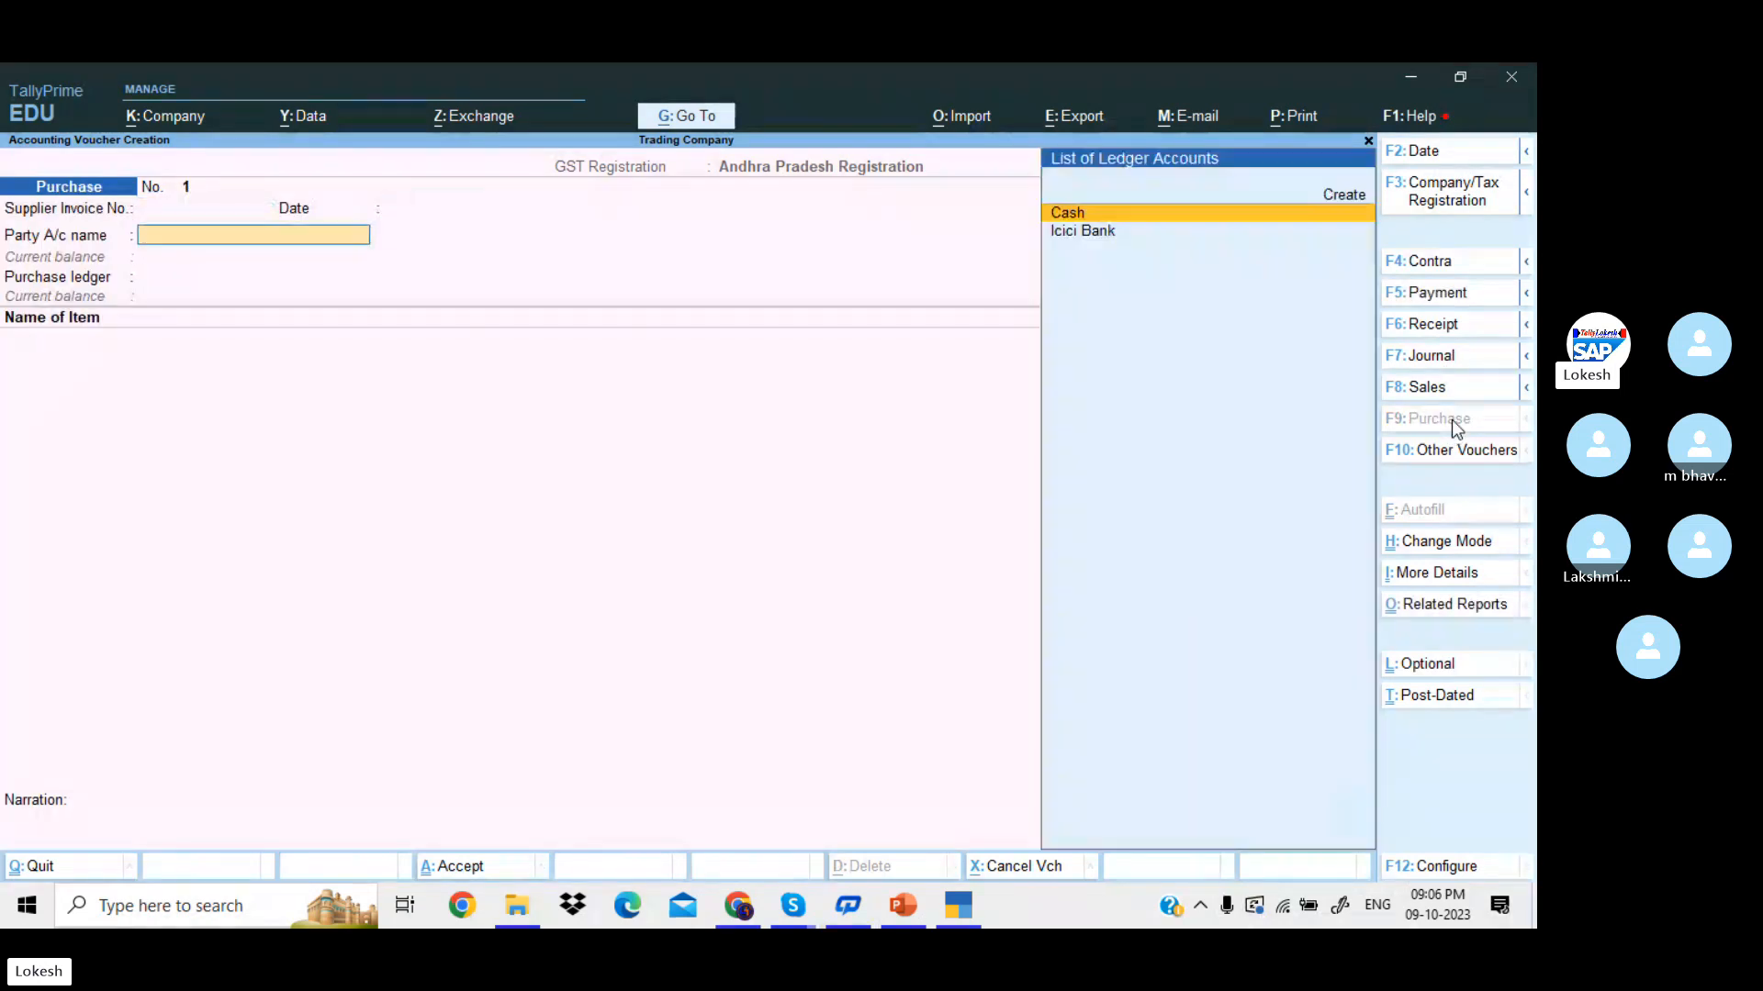
{"action": "key", "text": "alt+c"}
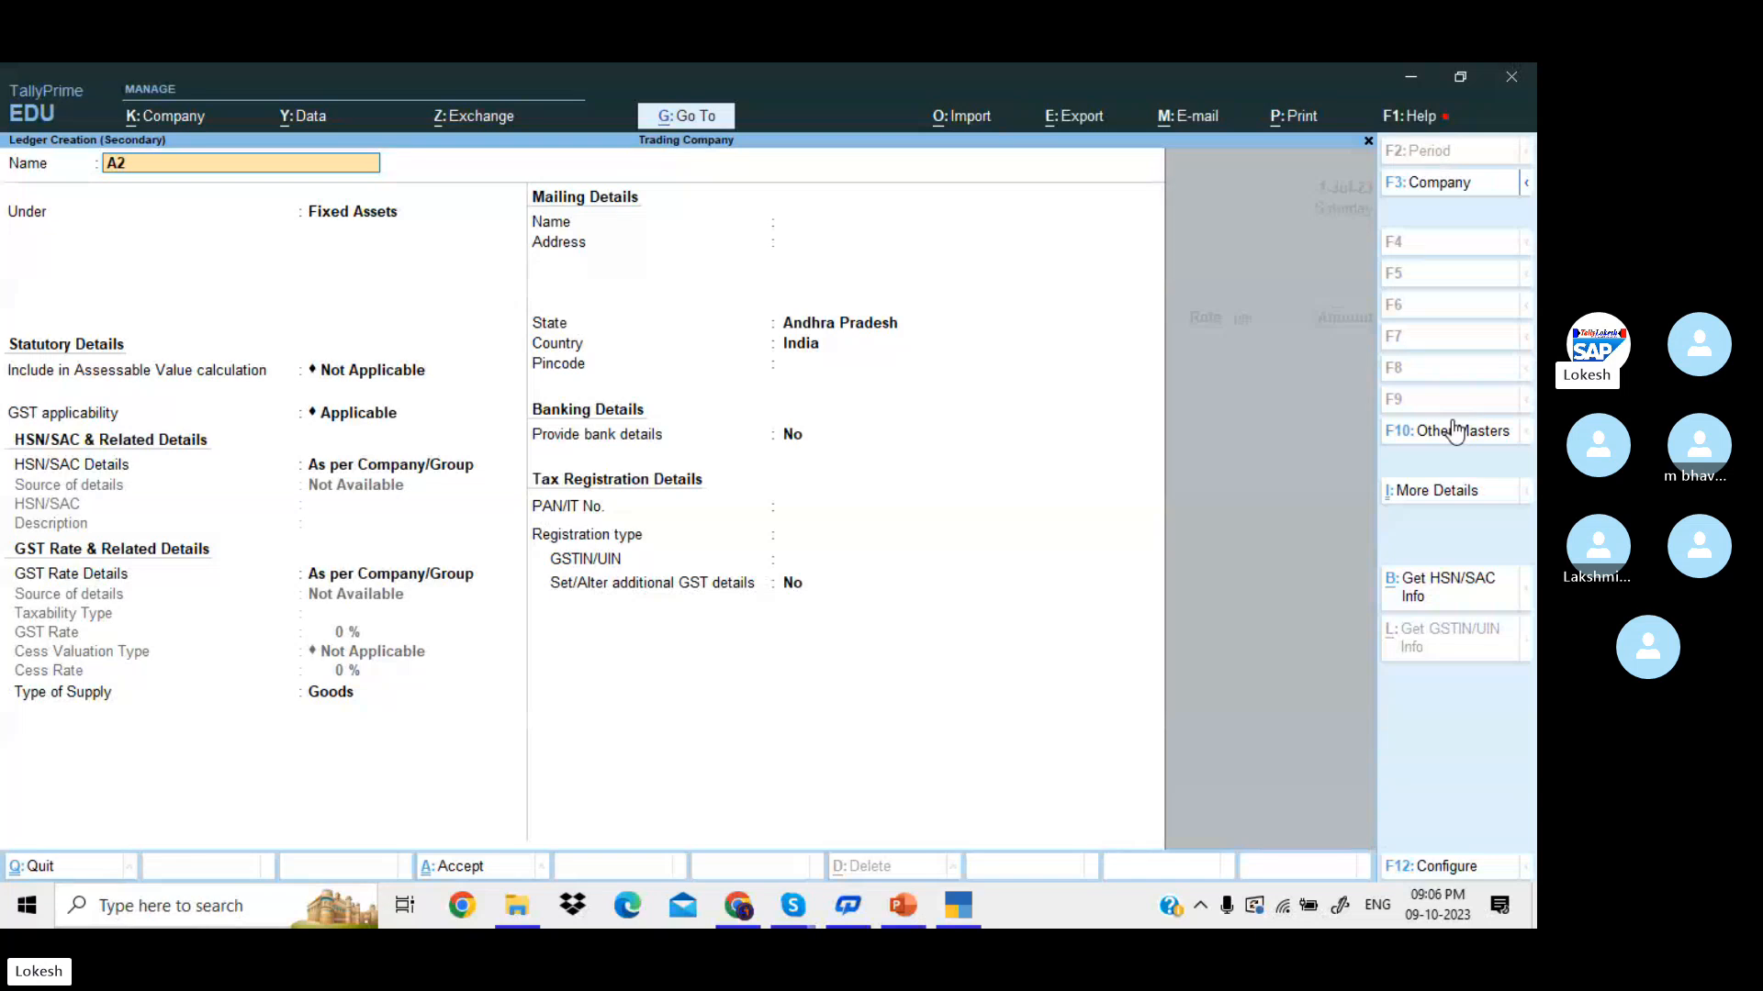
{"action": "type", "text": "A2z Traders"}
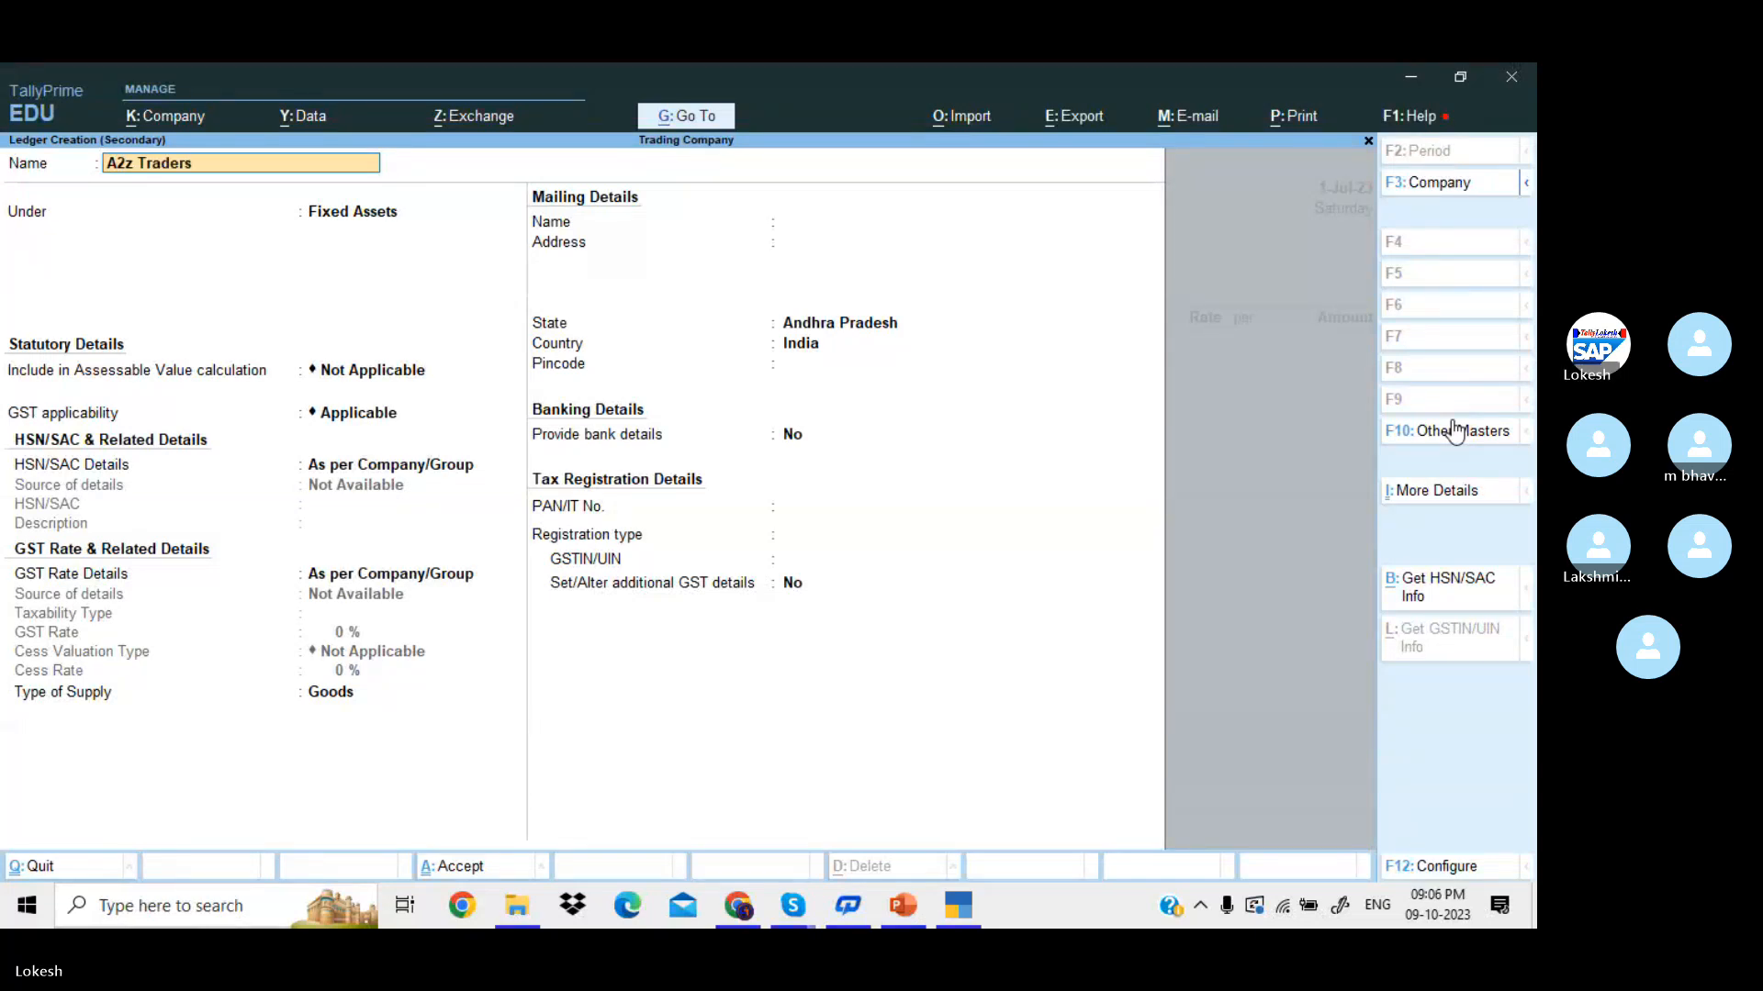
{"action": "key", "text": "Return"}
{"action": "type", "text": "sun"}
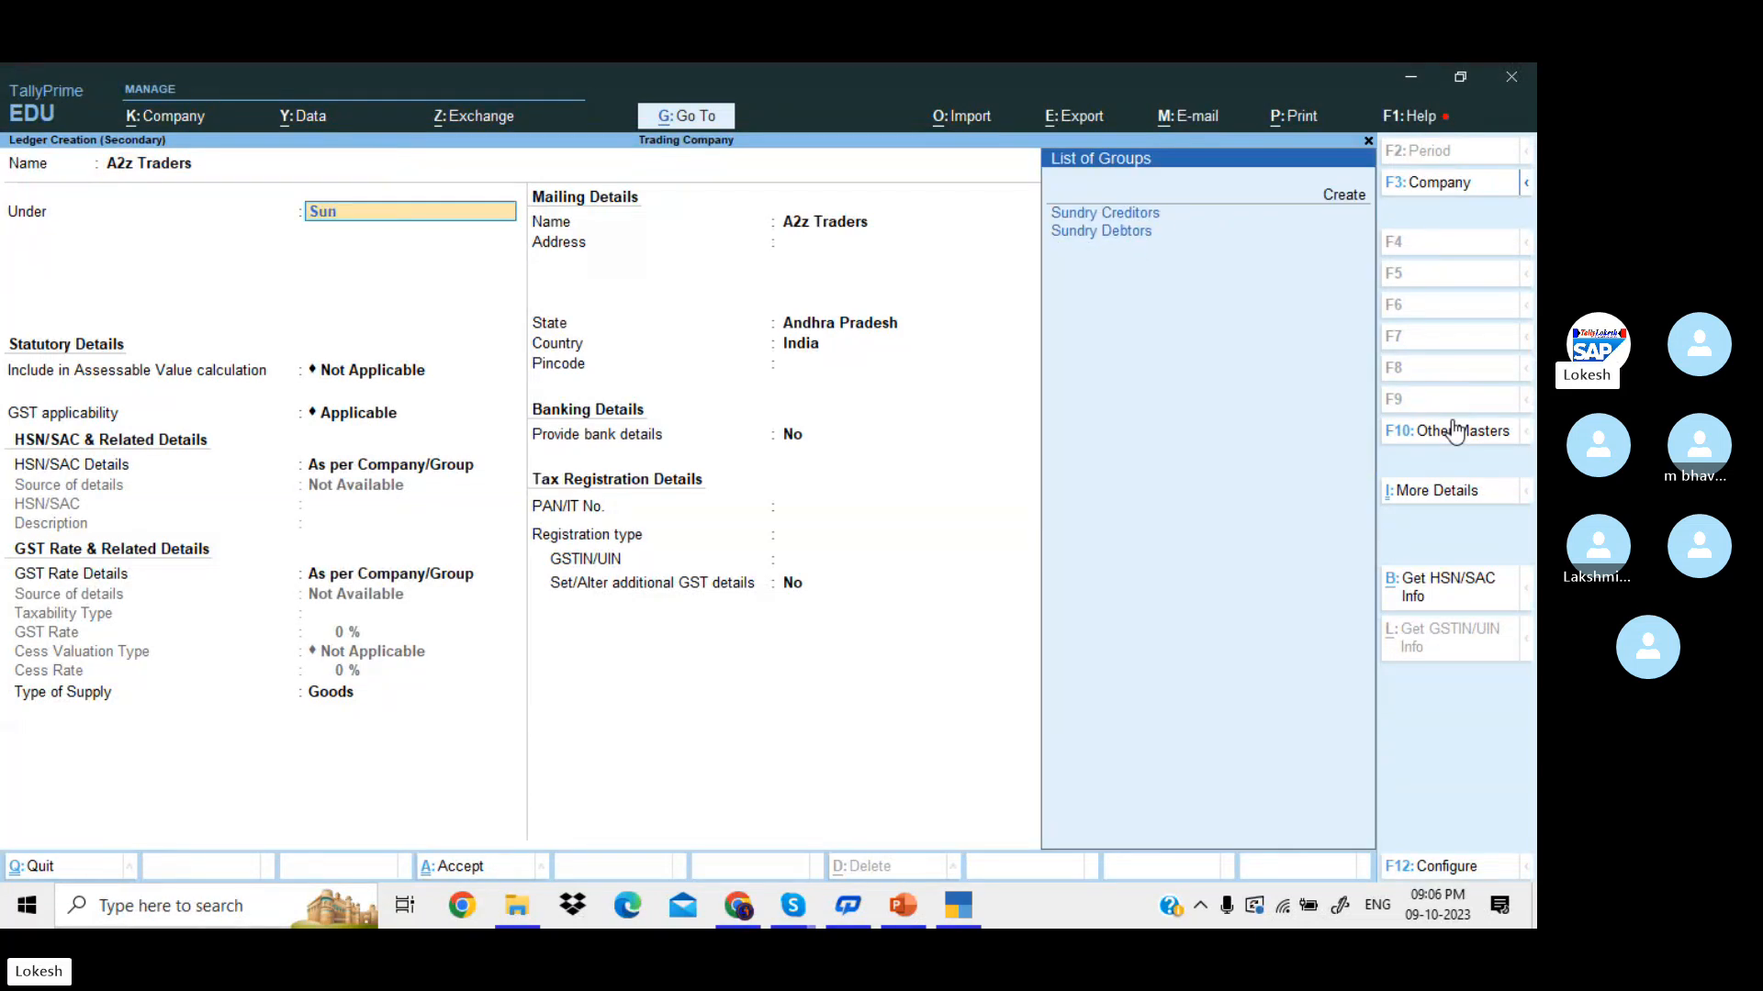
{"action": "key", "text": "Return"}
{"action": "key", "text": "Return"}
{"action": "key", "text": "Return"}
{"action": "key", "text": "Return"}
{"action": "key", "text": "Return"}
{"action": "key", "text": "Return"}
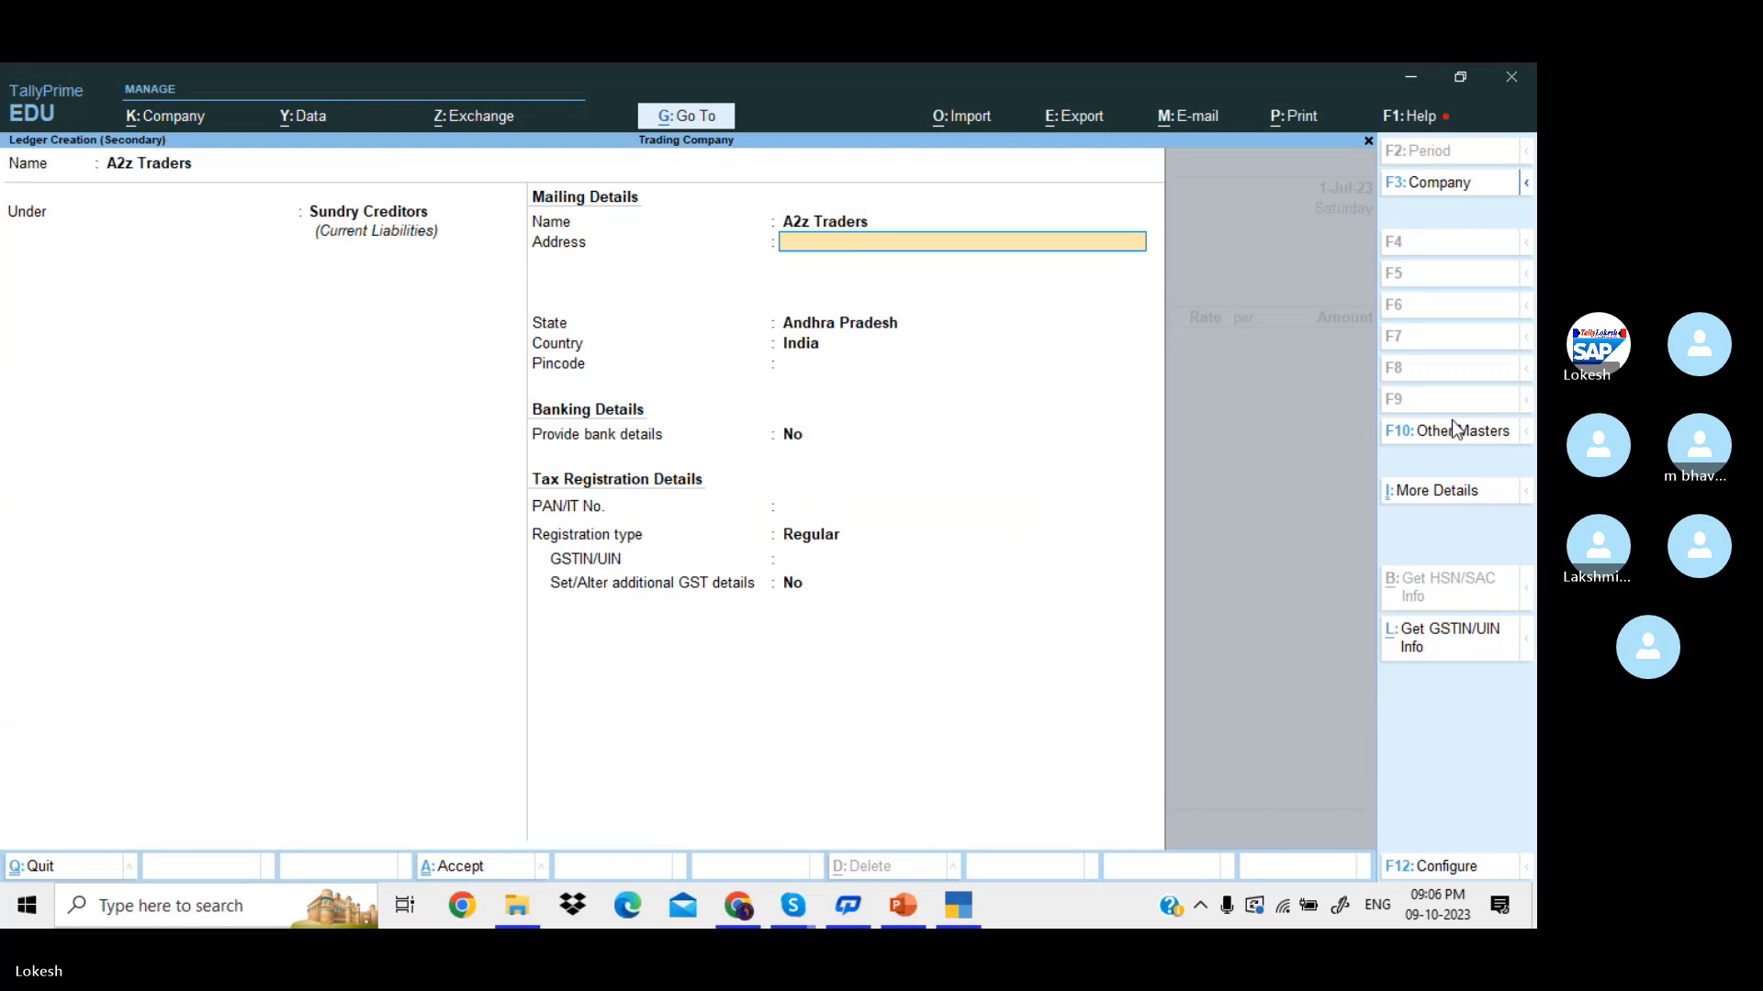
- Keep the Regular registration type for A2z Traders, enter 37 as its GSTIN/UIN, and save the ledger
{"action": "key", "text": "Return"}
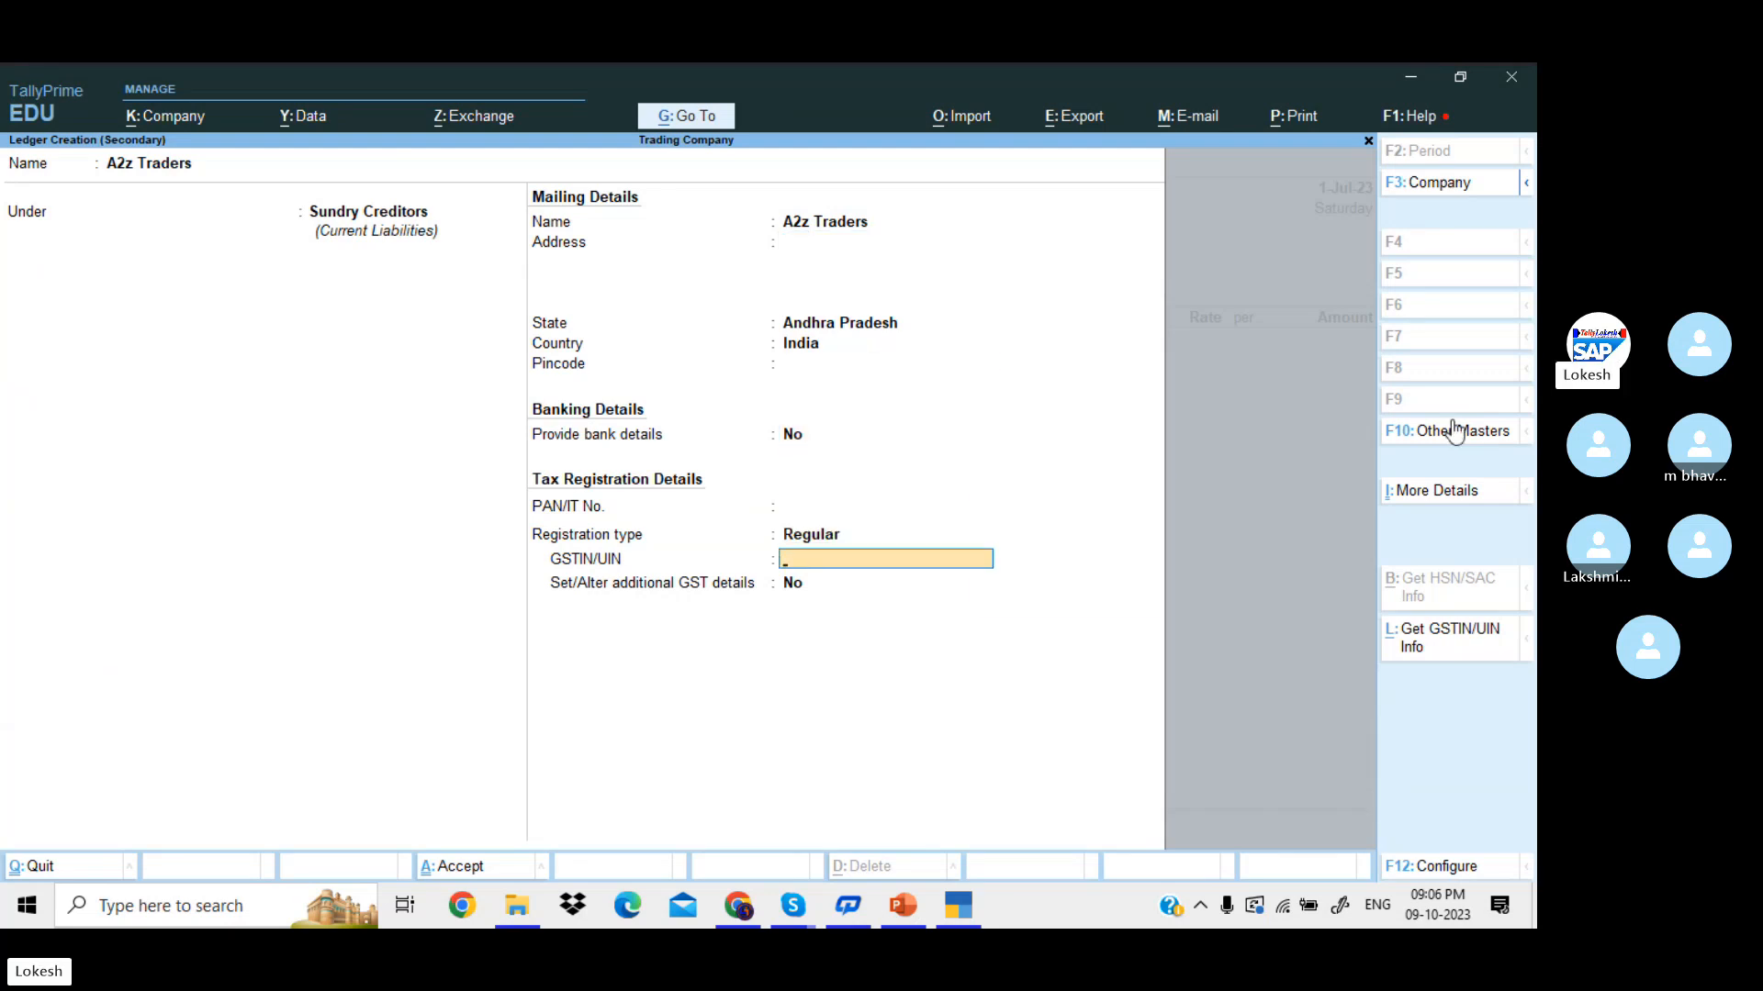
{"action": "type", "text": "37"}
{"action": "key", "text": "Return"}
{"action": "key", "text": "Return"}
{"action": "key", "text": "Return"}
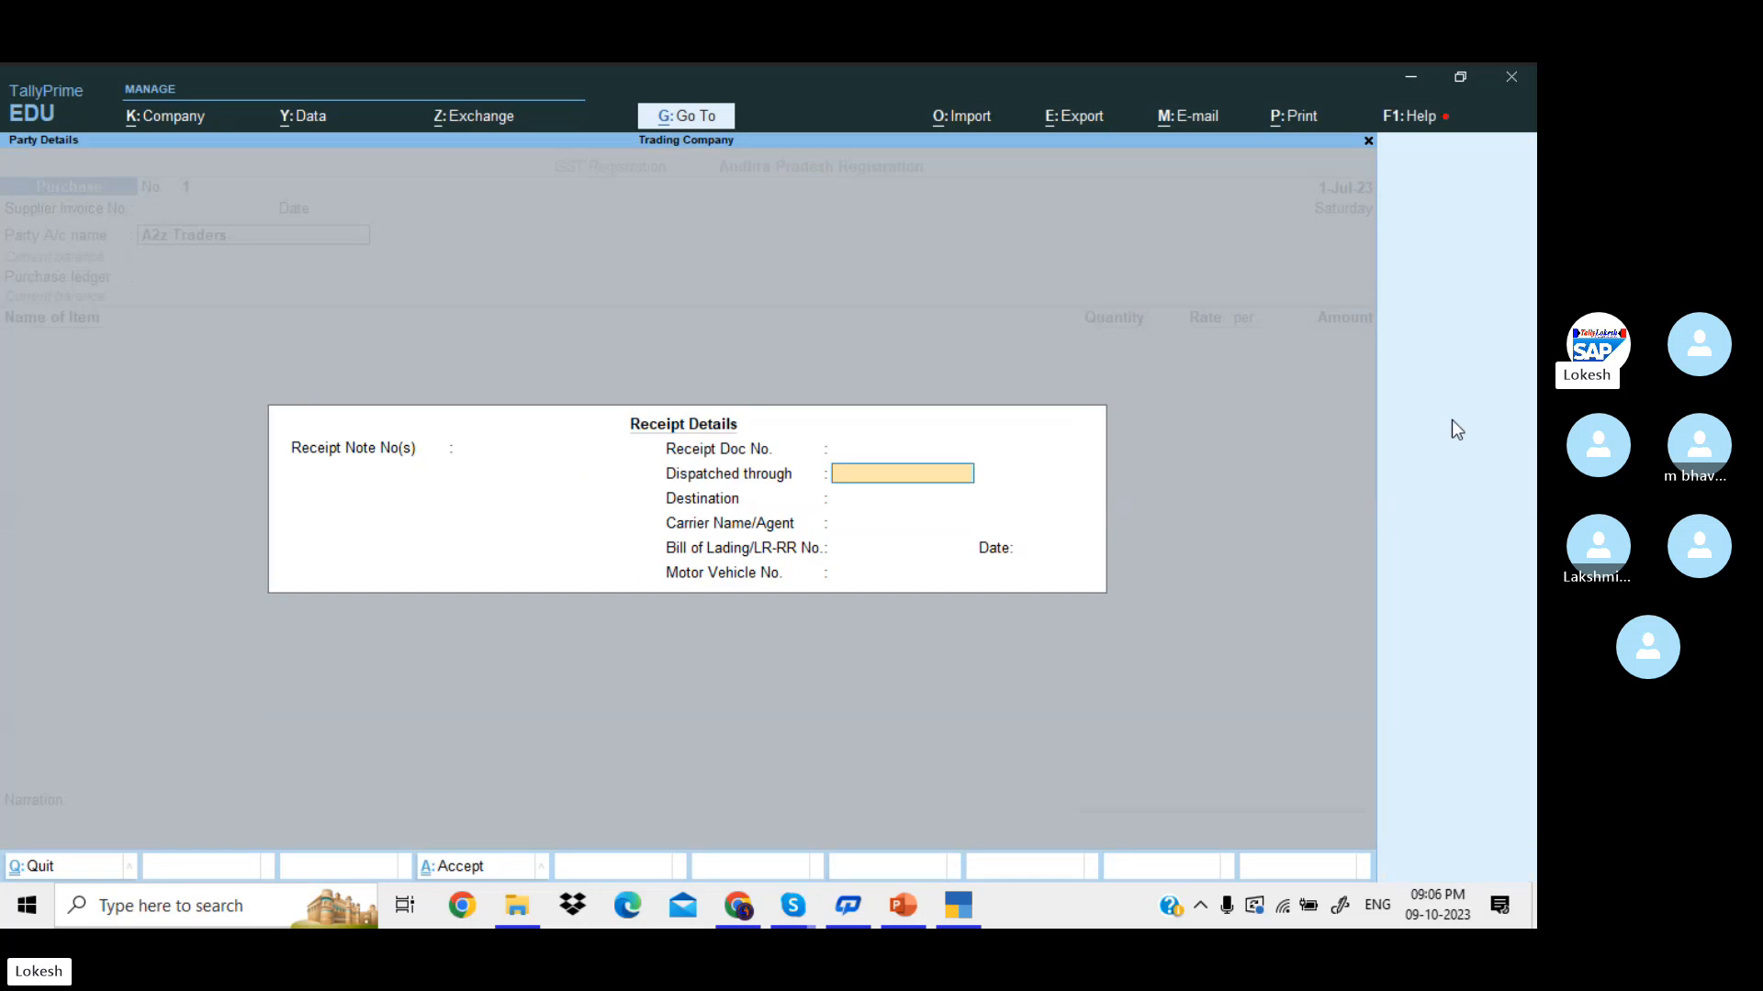
- Leave the receipt details blank and accept the A2z Traders party details for the purchase voucher
{"action": "key", "text": "Return"}
{"action": "key", "text": "Return"}
{"action": "key", "text": "Return"}
{"action": "key", "text": "Return"}
{"action": "key", "text": "Return"}
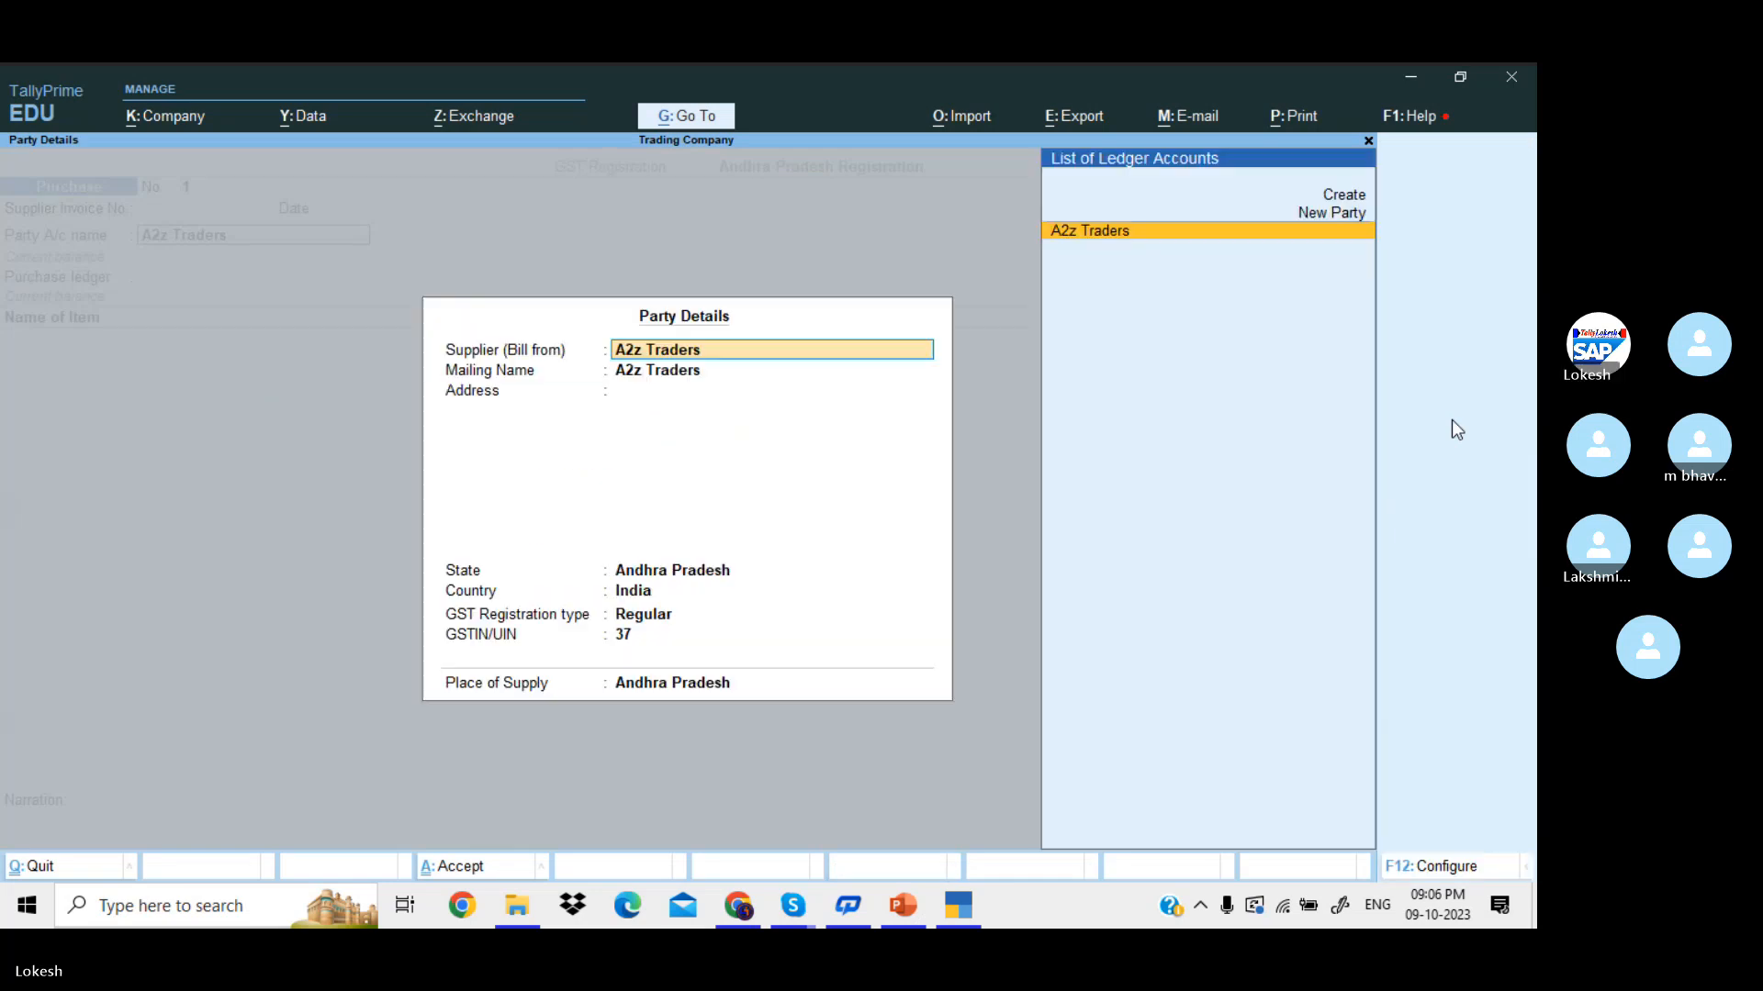
{"action": "key", "text": "Return"}
{"action": "key", "text": "Return"}
{"action": "key", "text": "Return"}
{"action": "key", "text": "Return"}
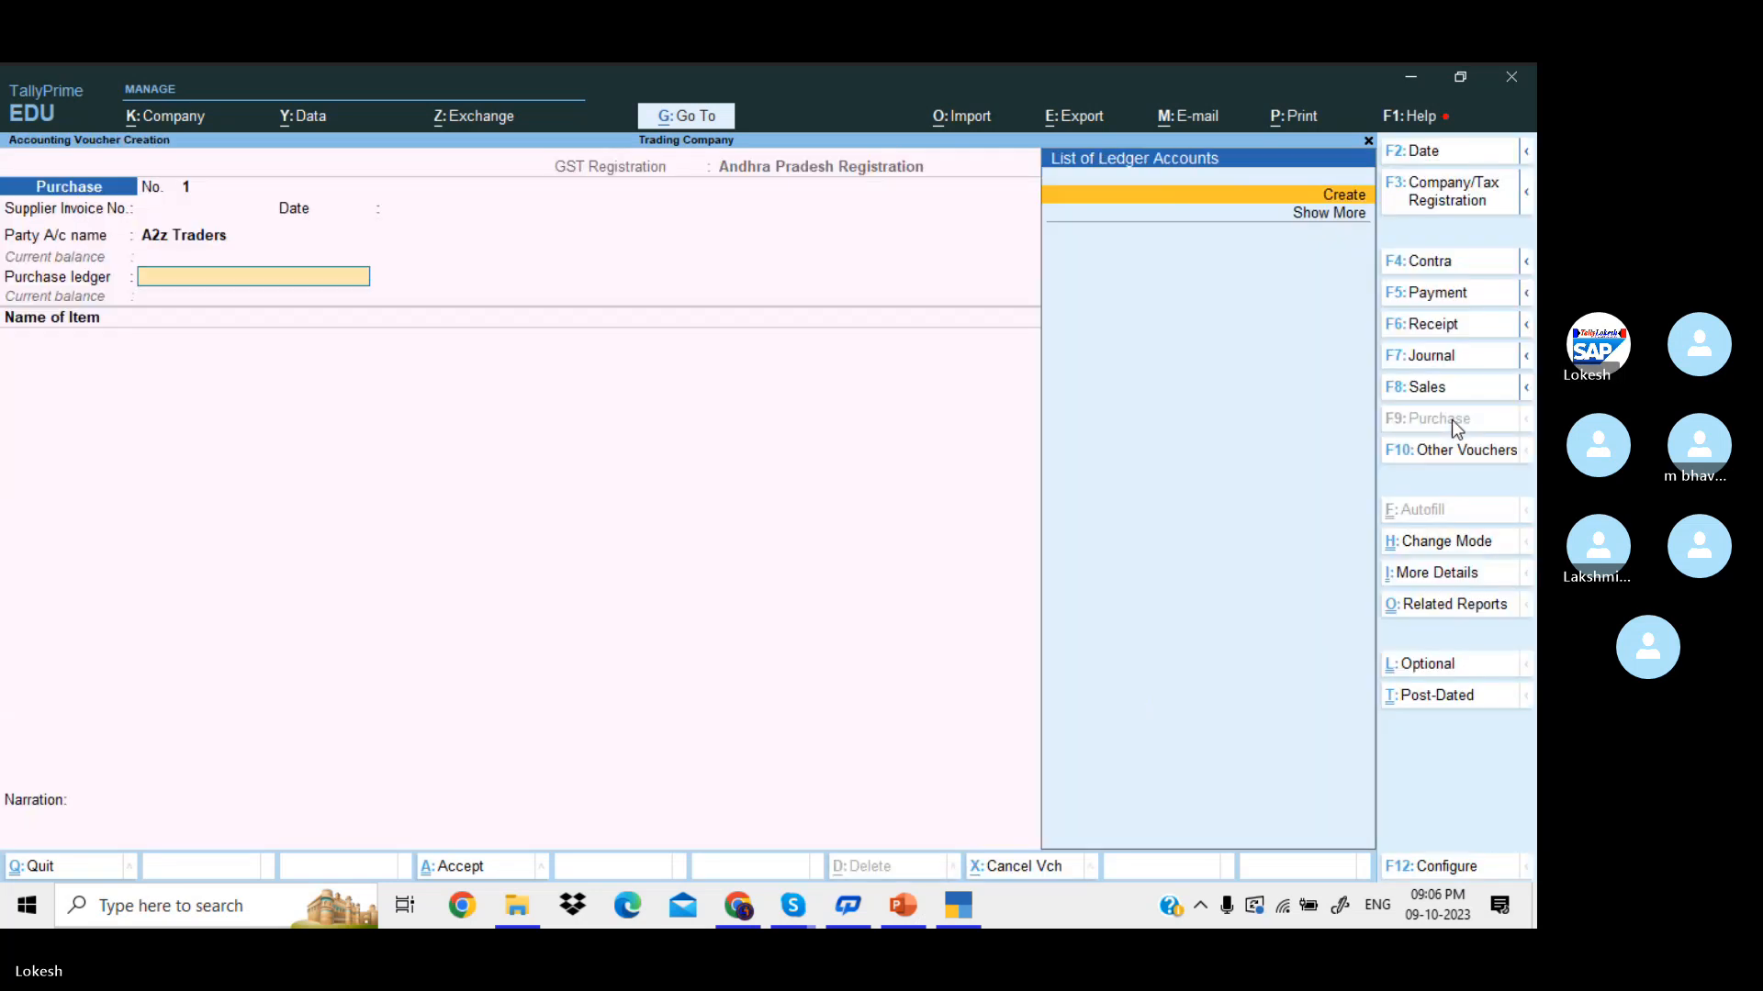
- Create a ledger named Purchase under Purchase Accounts with type of supply Goods, and use it as the voucher's purchase ledger
{"action": "key", "text": "alt+c"}
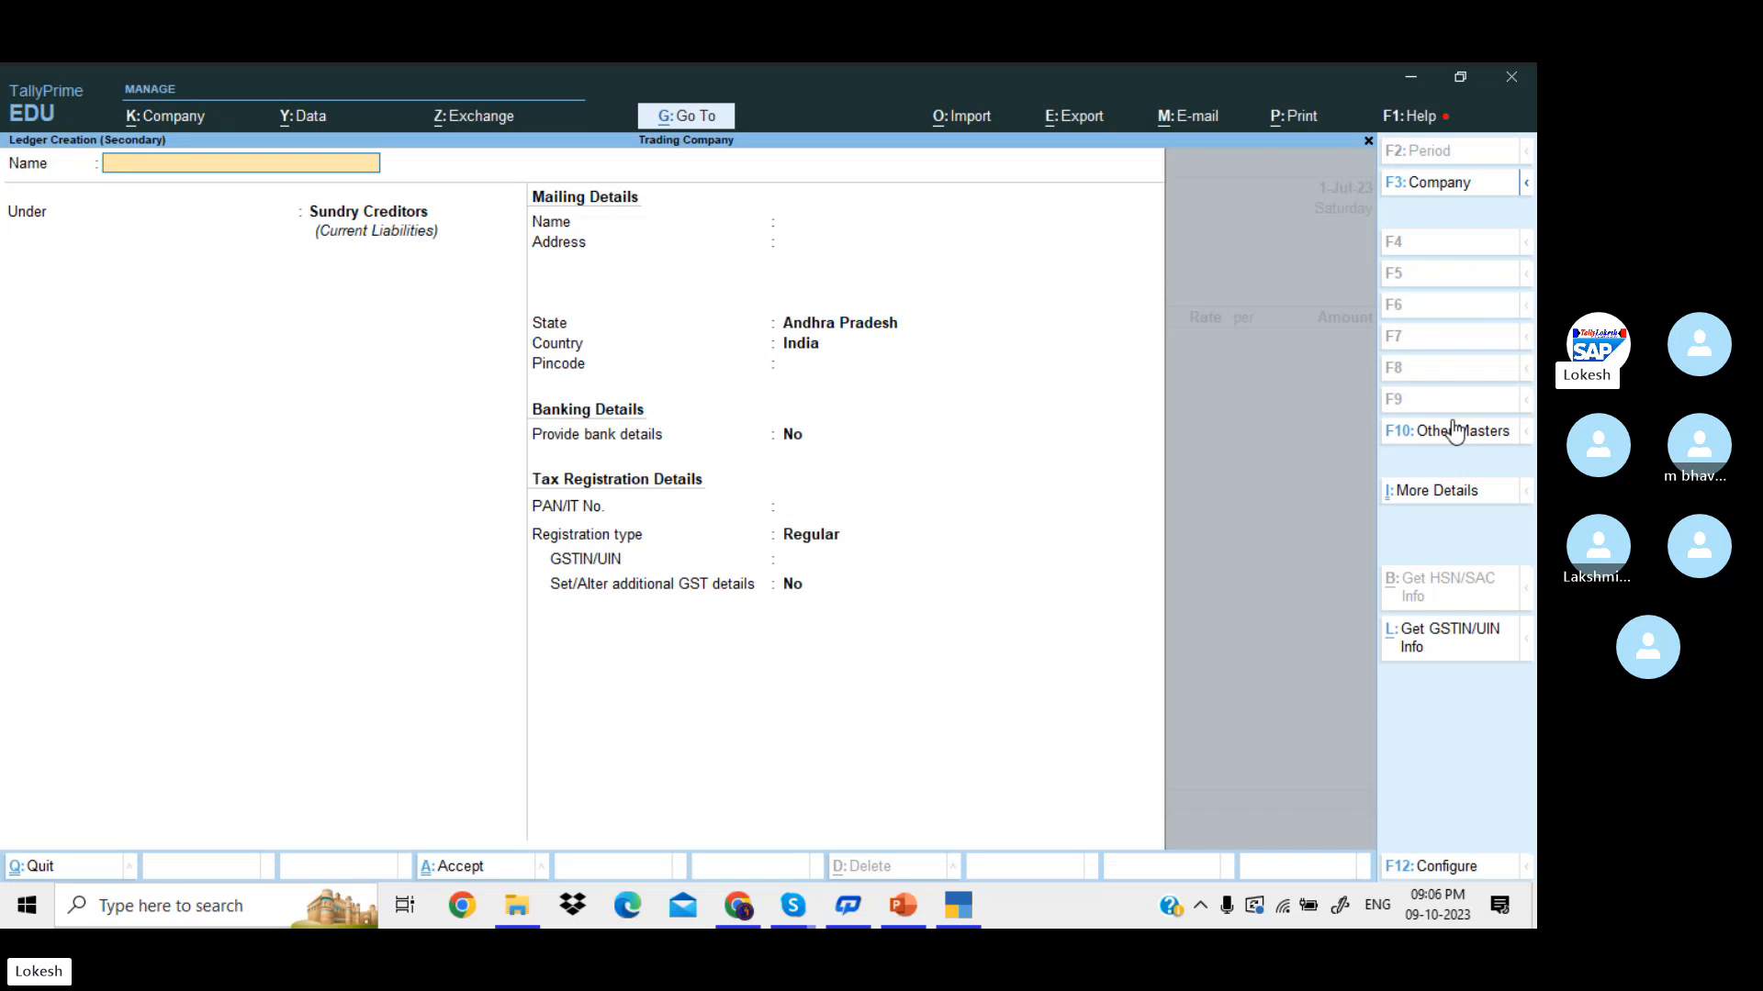
{"action": "type", "text": "Purchase"}
{"action": "key", "text": "Return"}
{"action": "type", "text": "Pu"}
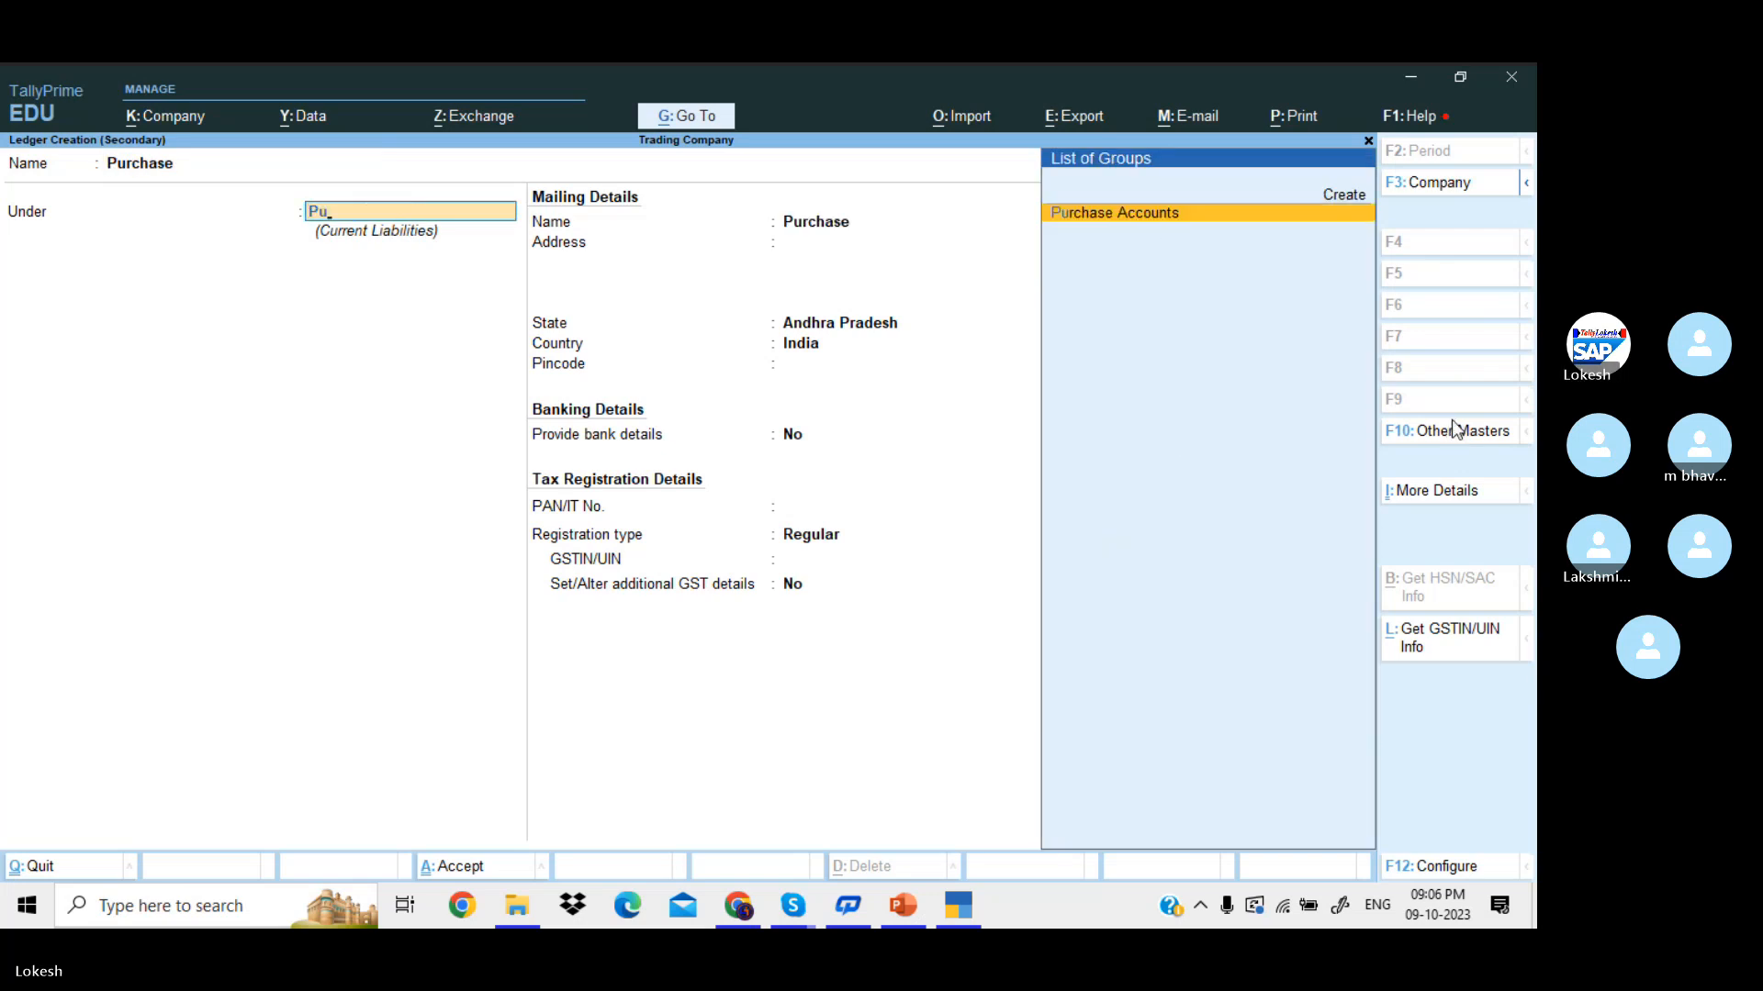
{"action": "key", "text": "Return"}
{"action": "key", "text": "Return"}
{"action": "key", "text": "Return"}
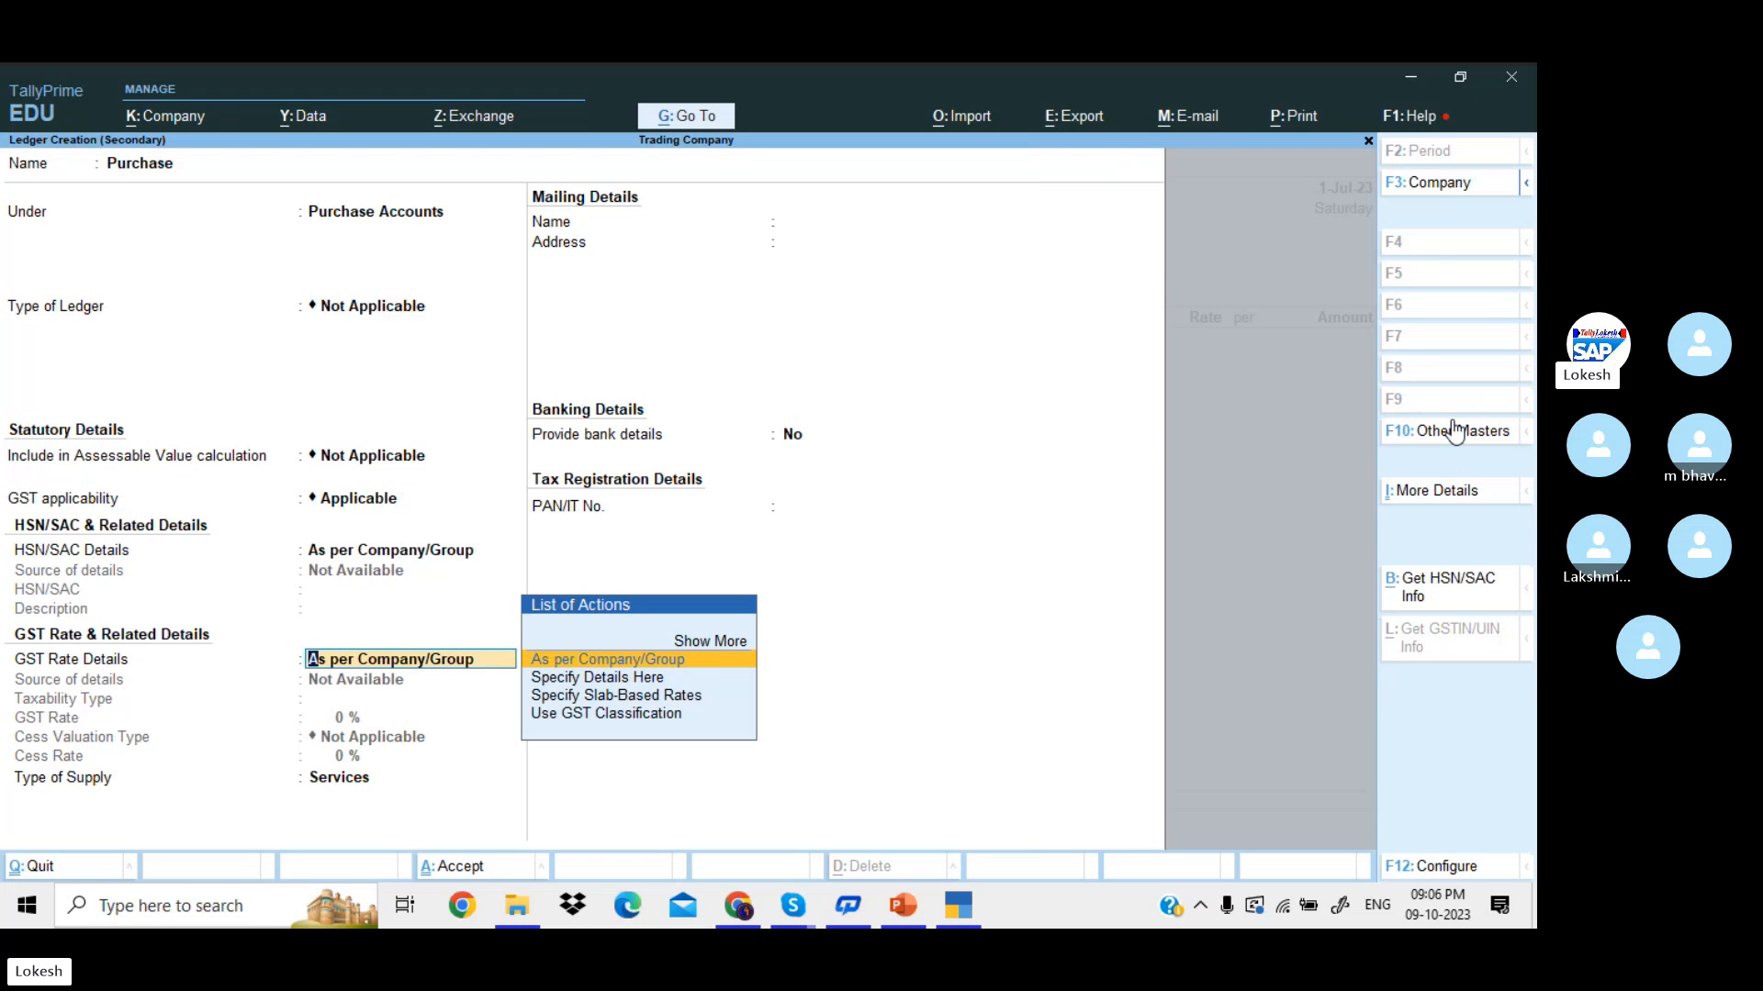
{"action": "key", "text": "Return"}
{"action": "key", "text": "Up"}
{"action": "key", "text": "Return"}
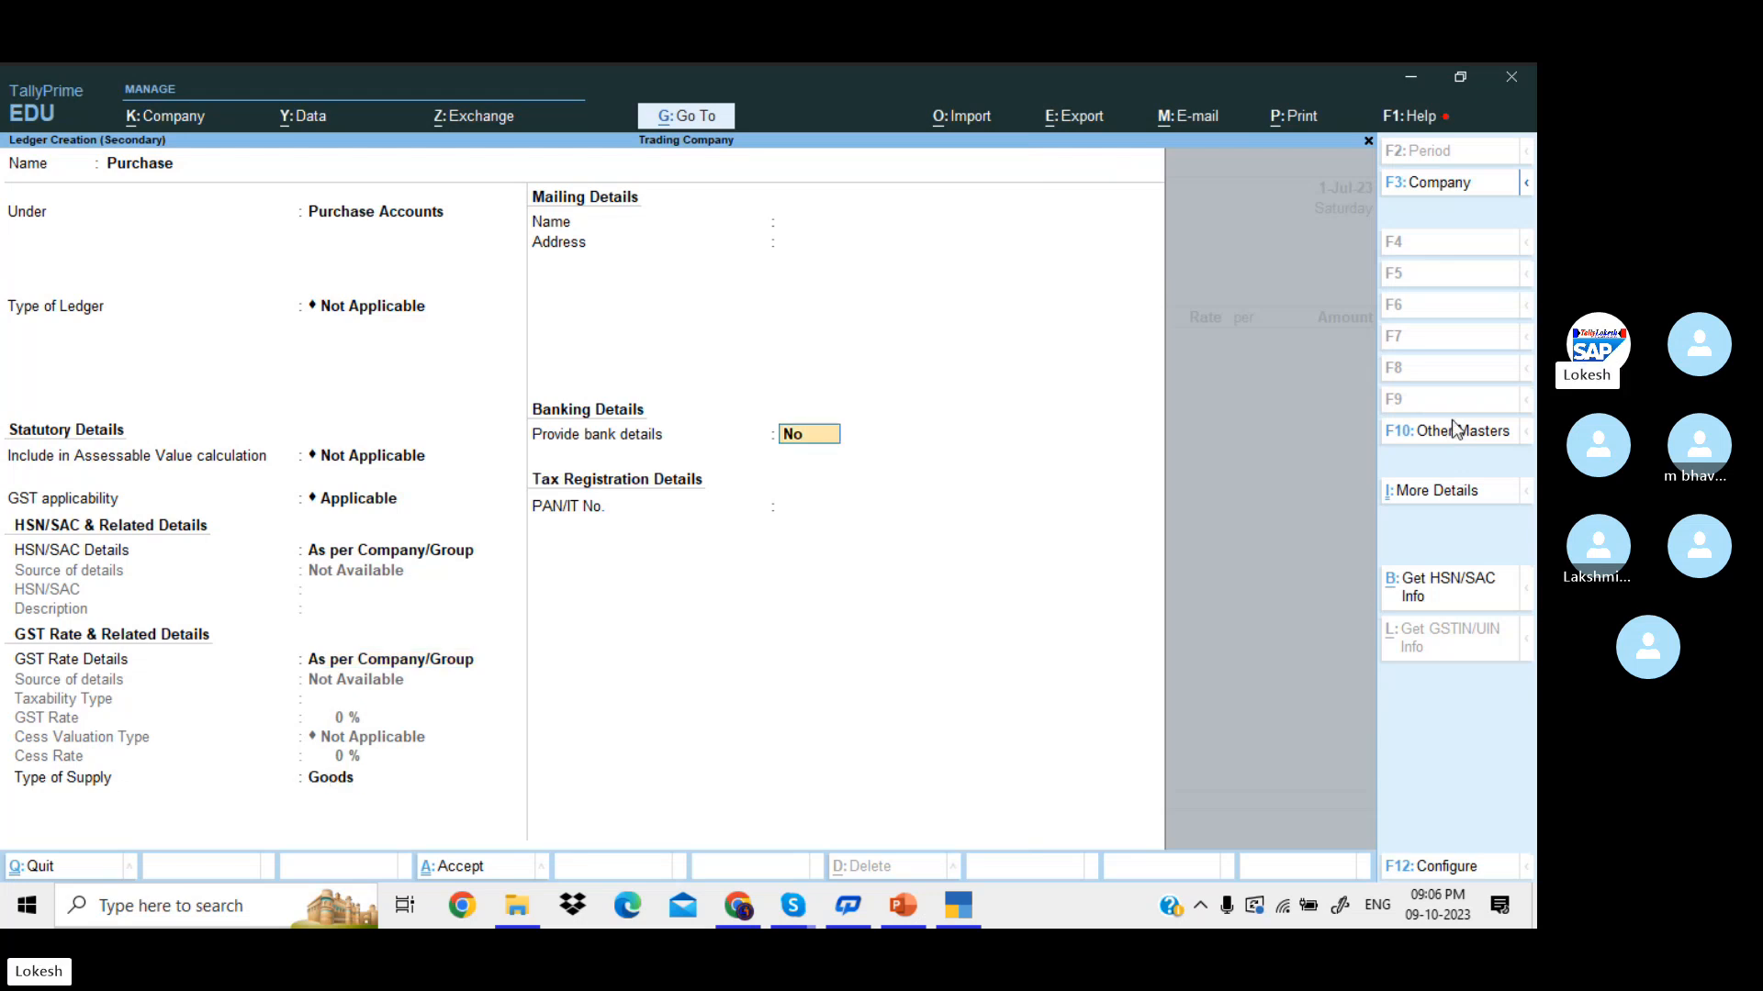
{"action": "key", "text": "Return"}
{"action": "key", "text": "Return"}
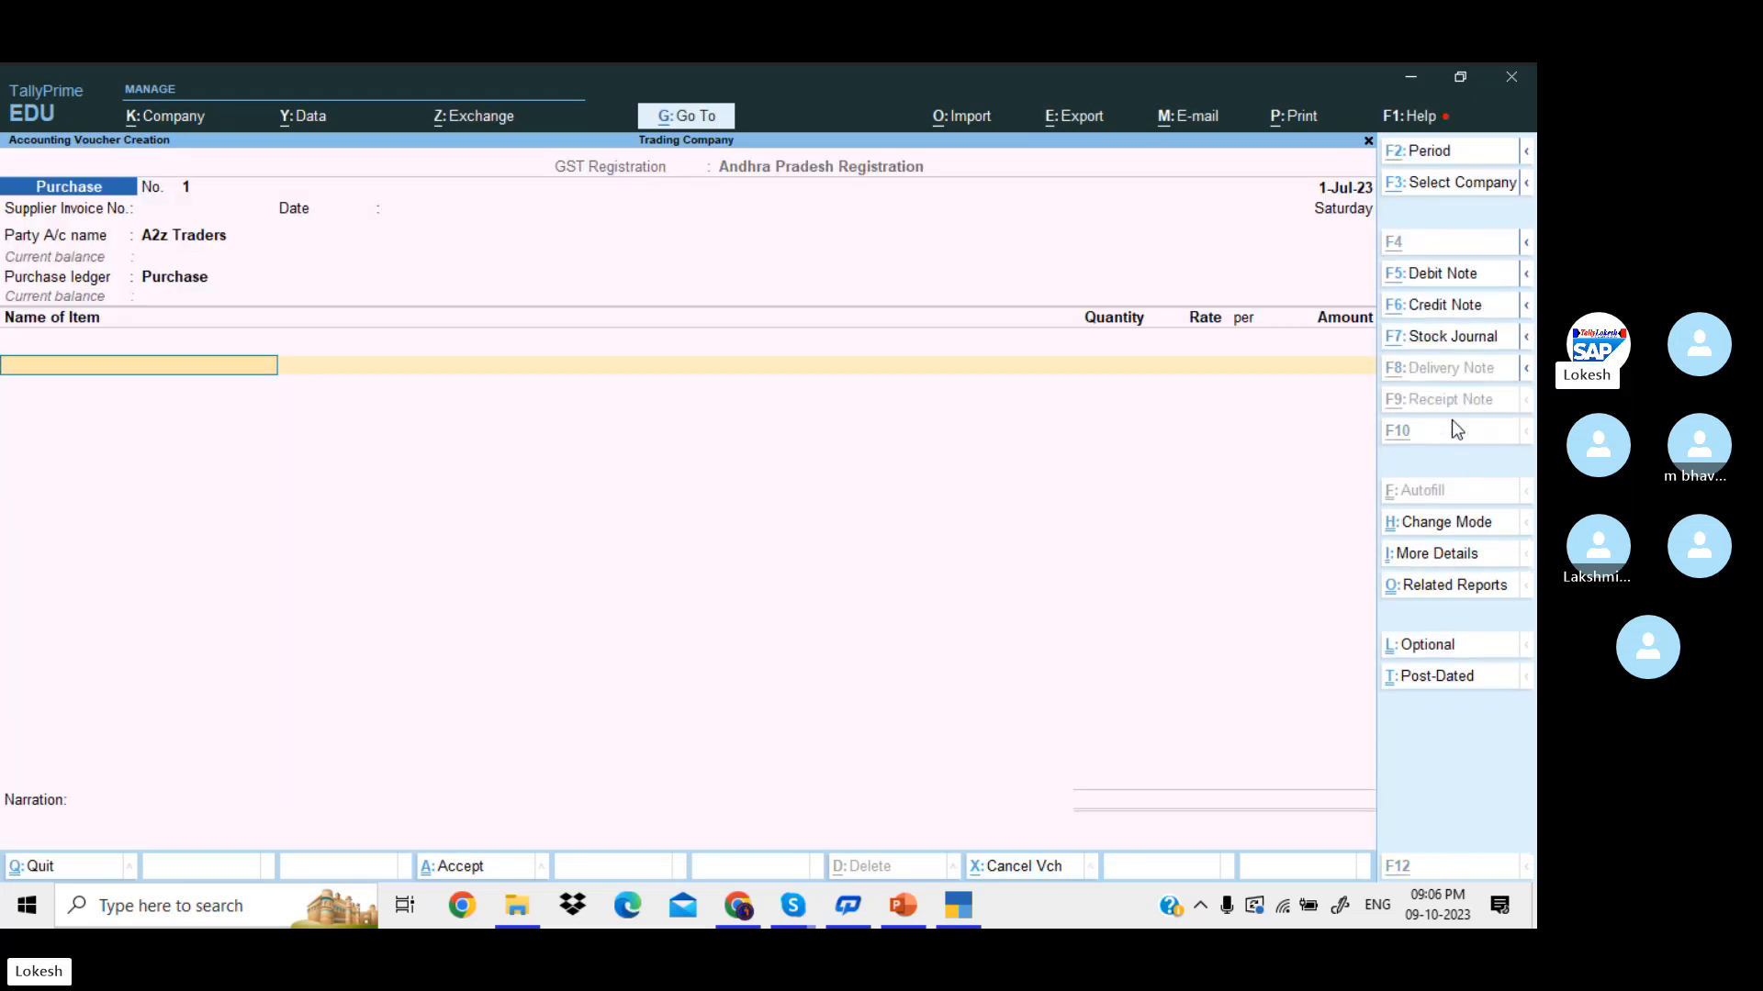
- Start a new stock item named High Capacity Stabilizers from the purchase voucher's first item line
{"action": "key", "text": "alt+c"}
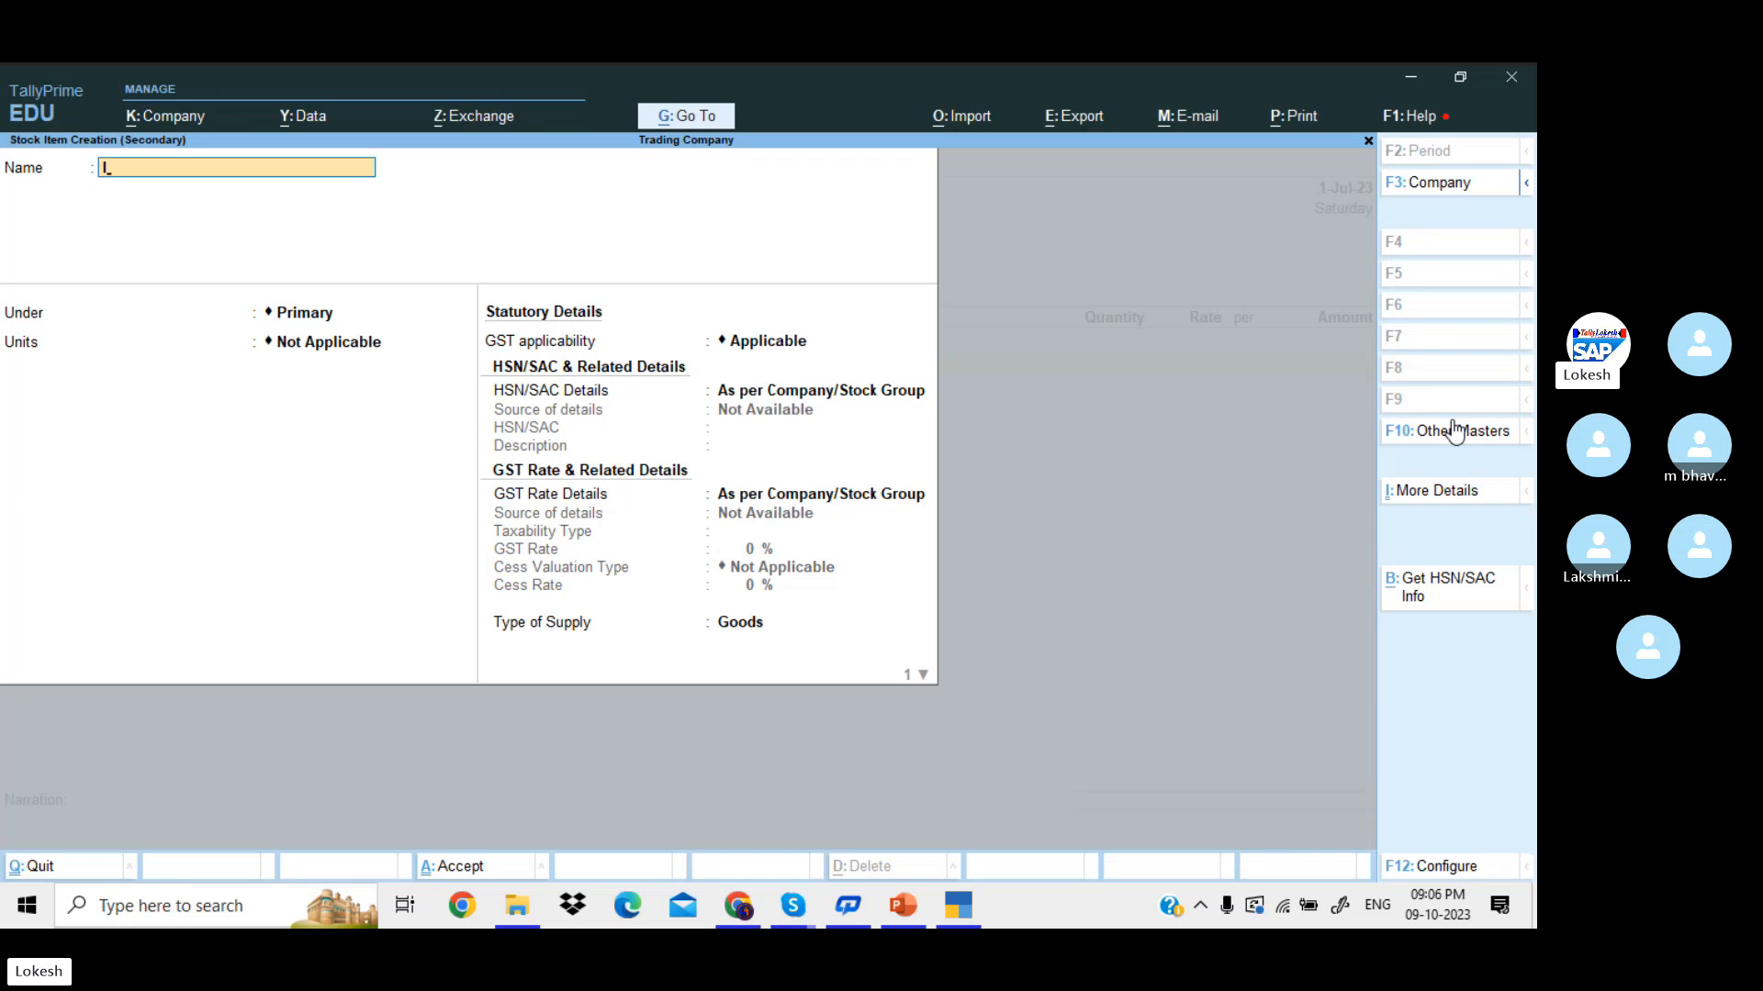
{"action": "type", "text": "High capacity"}
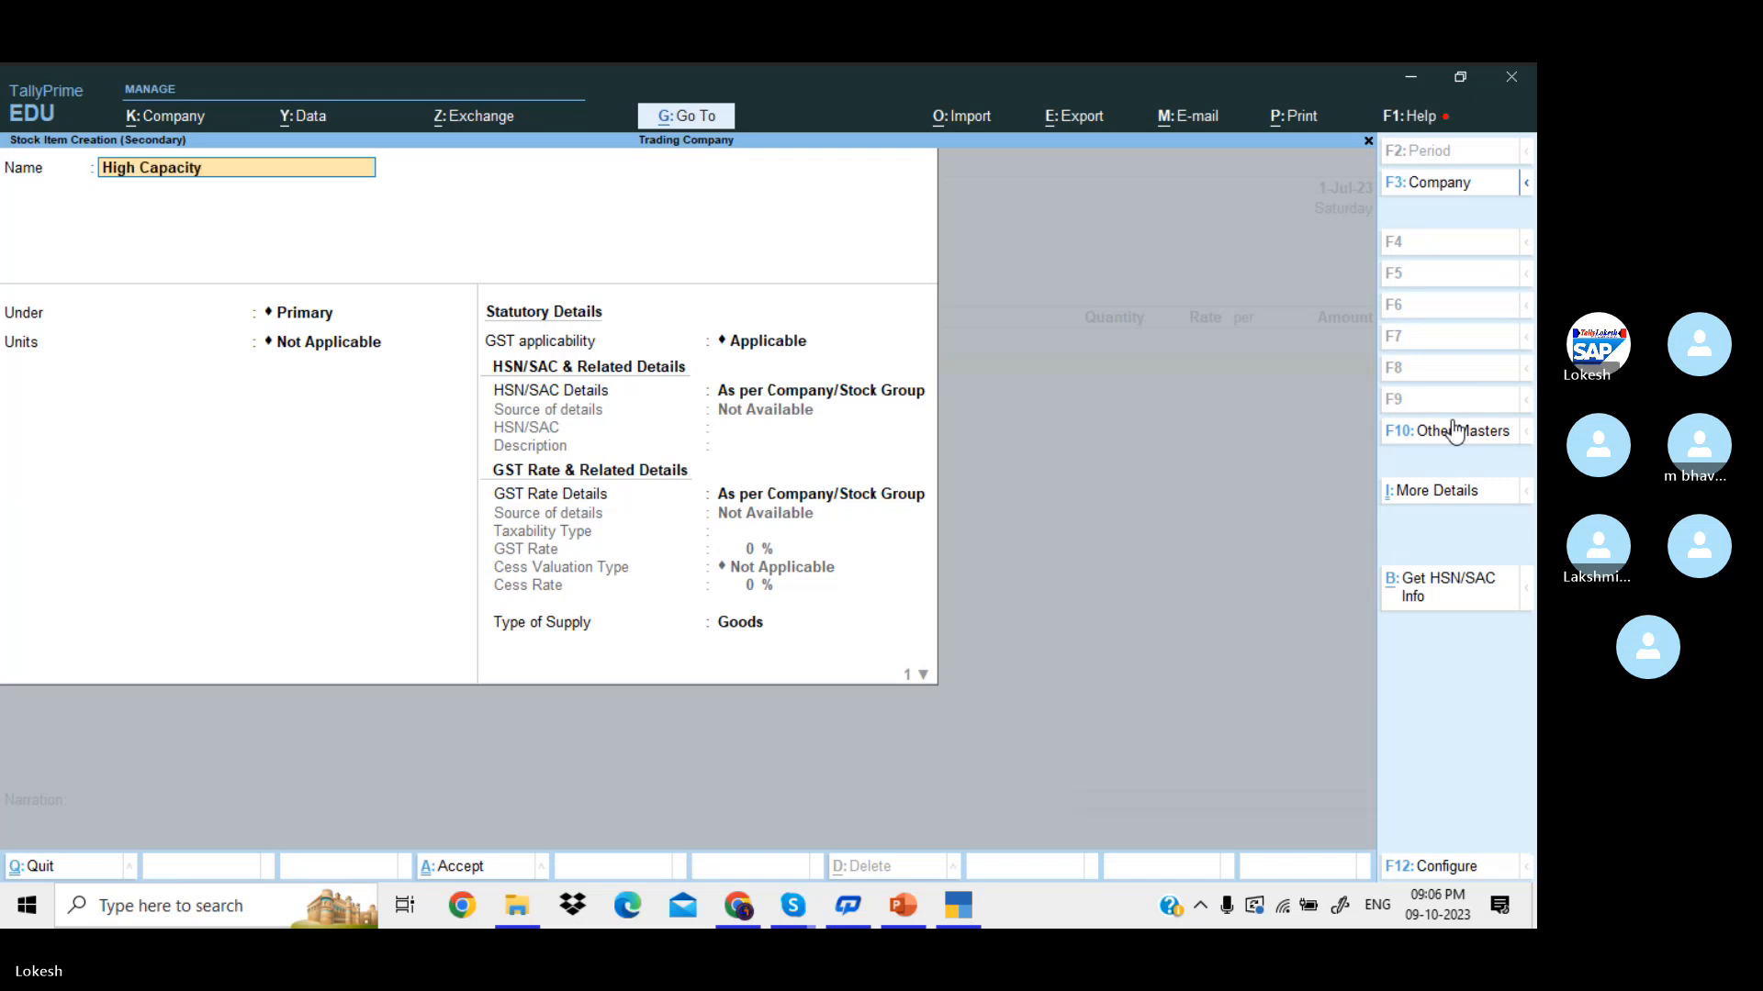
{"action": "type", "text": " Stabilizers"}
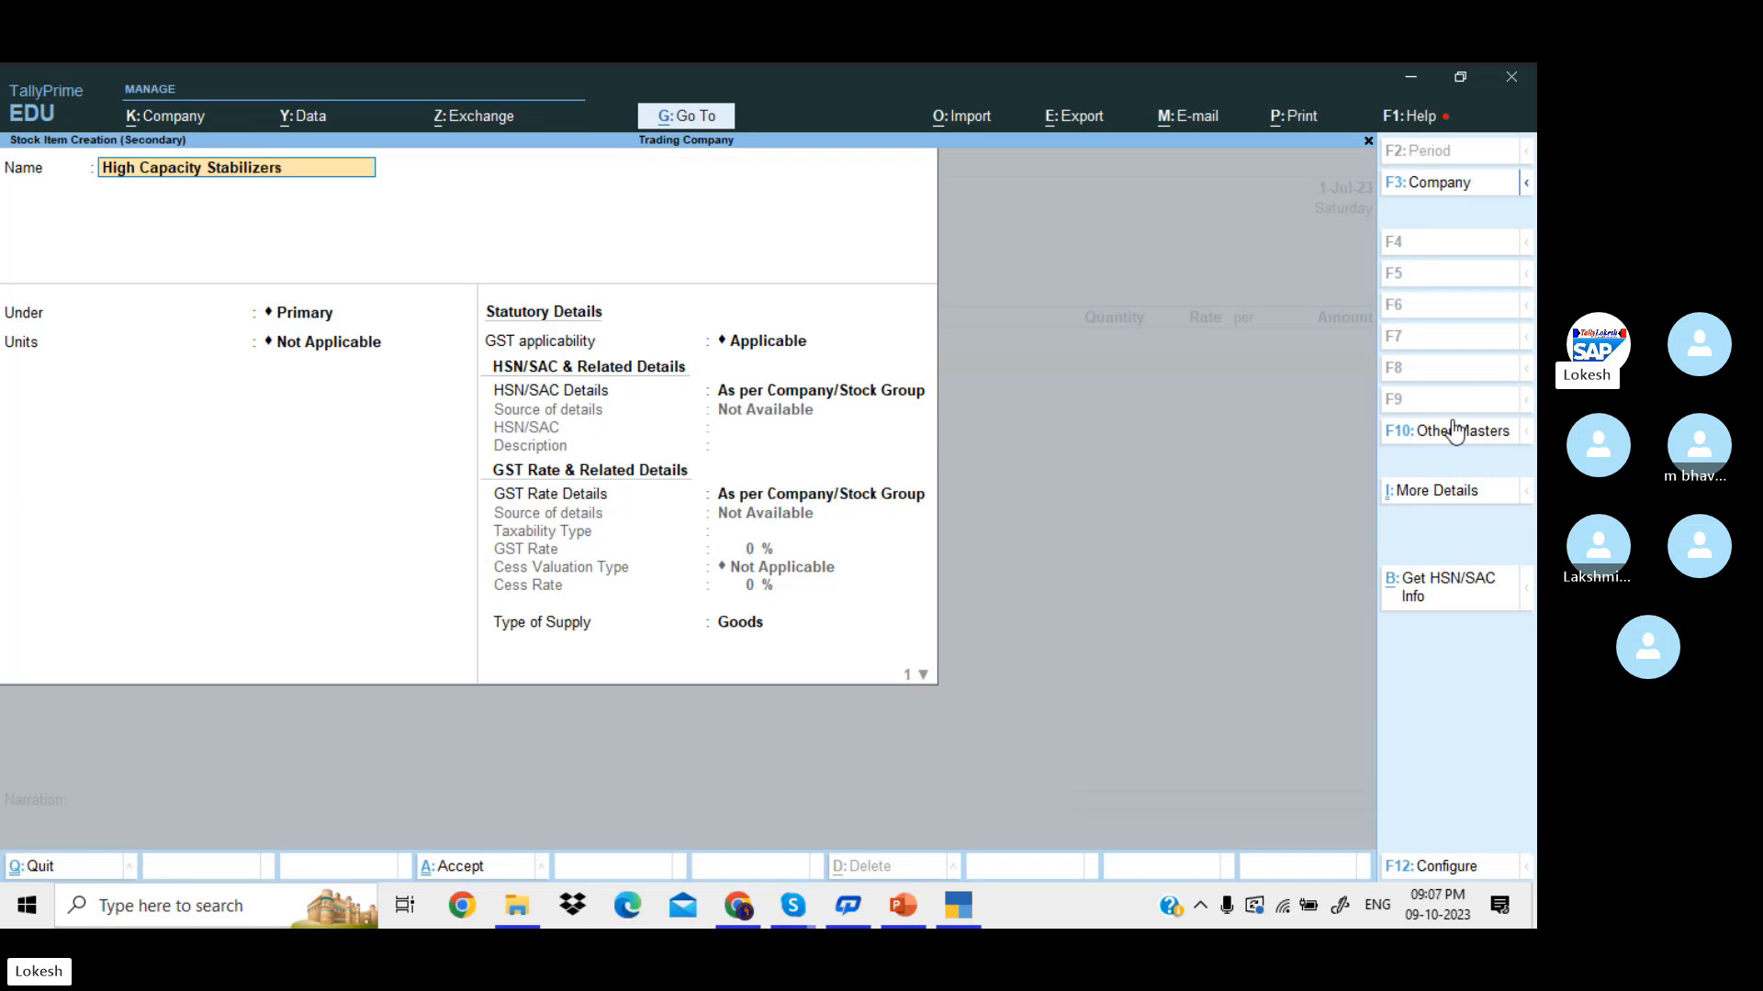
{"action": "key", "text": "Return"}
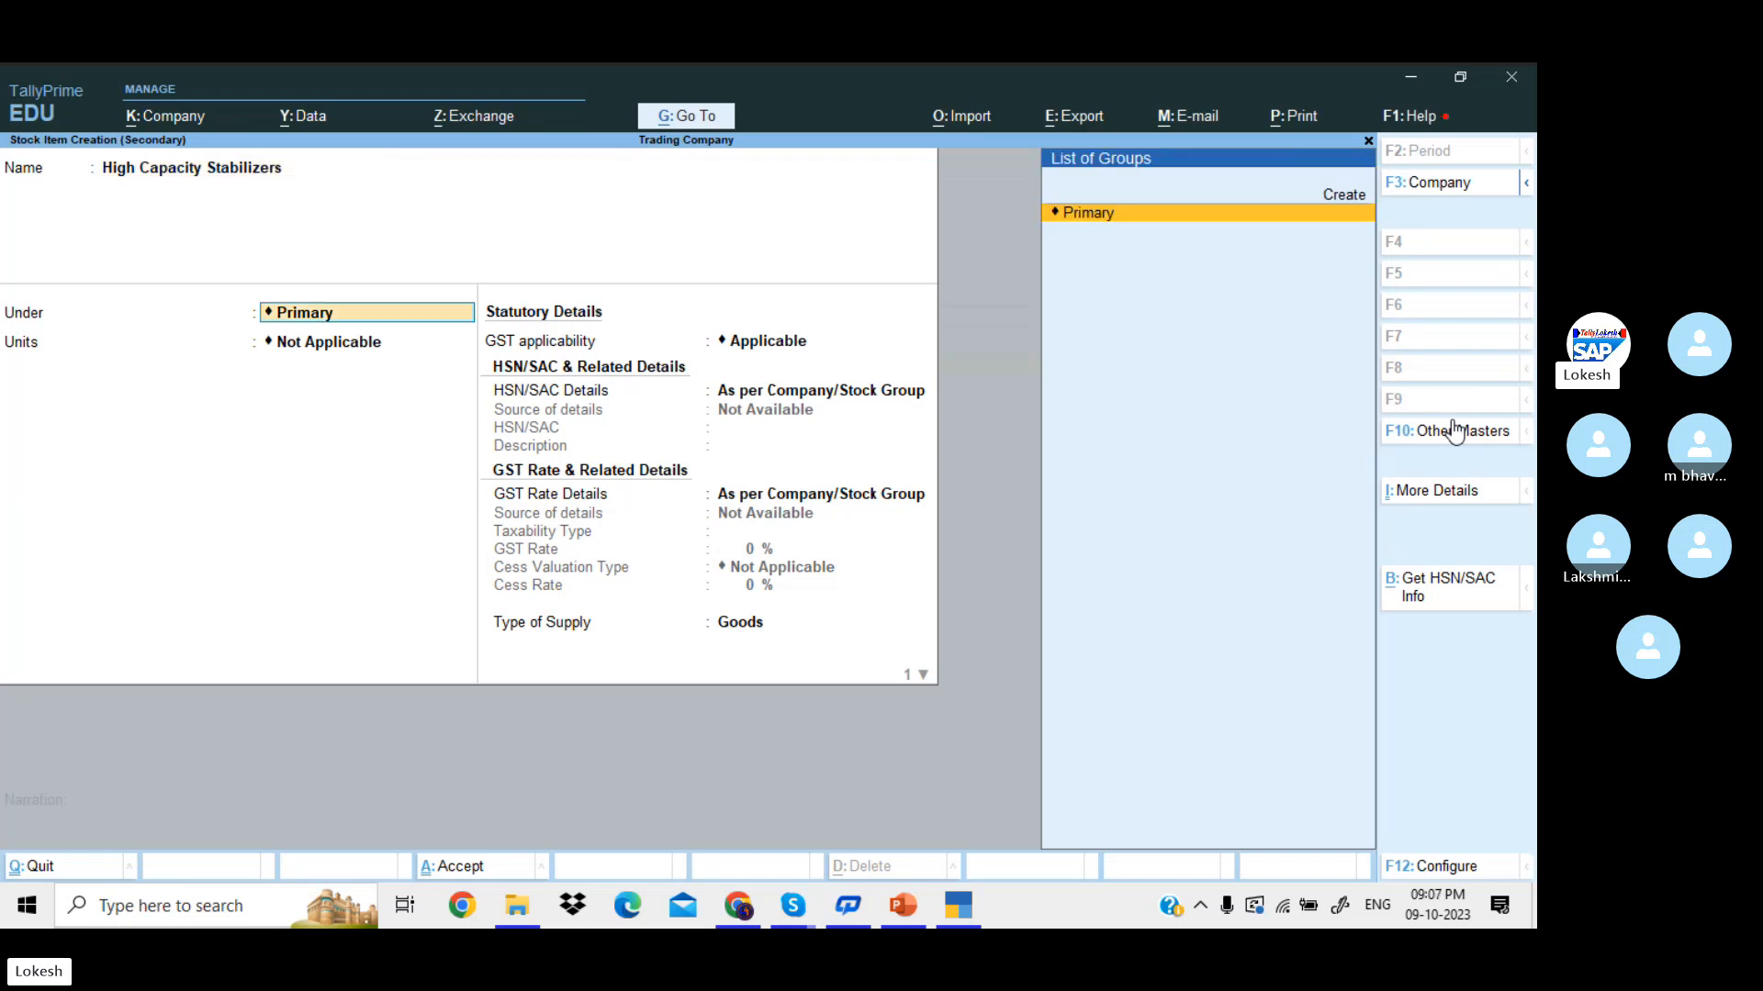
- Create a stock group named Stabilizers under Primary with default settings, and assign the new stock item to it
{"action": "key", "text": "Return"}
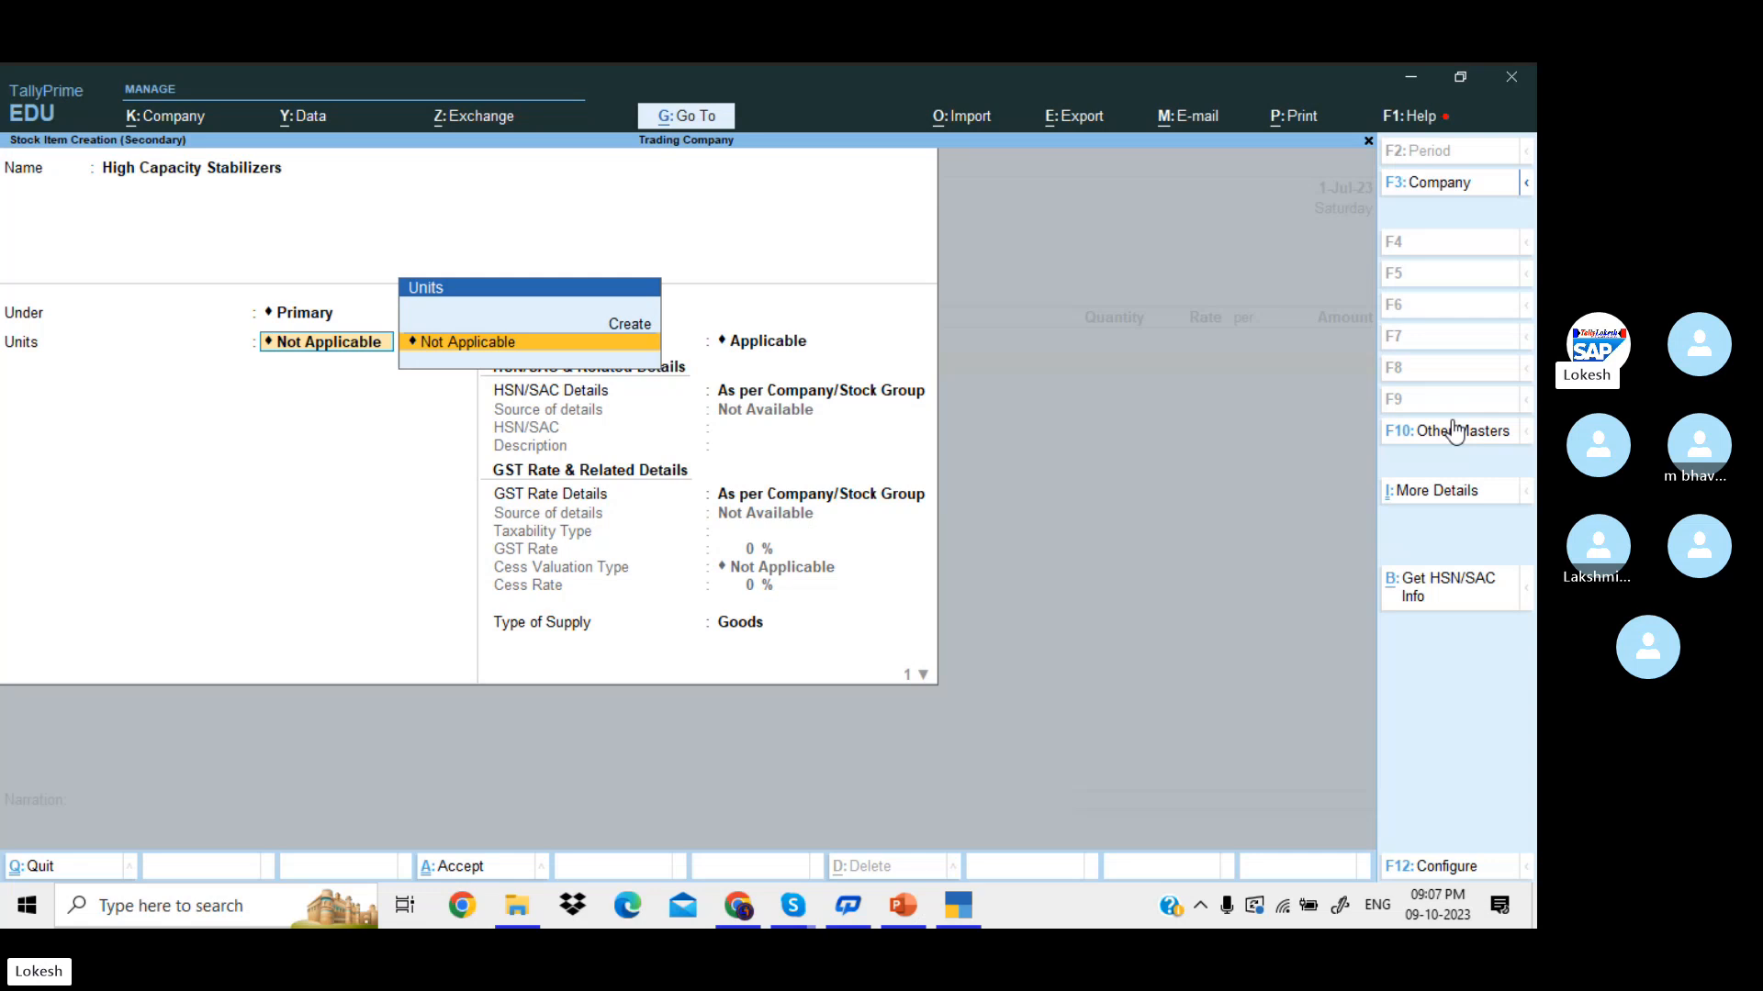
{"action": "key", "text": "BackSpace"}
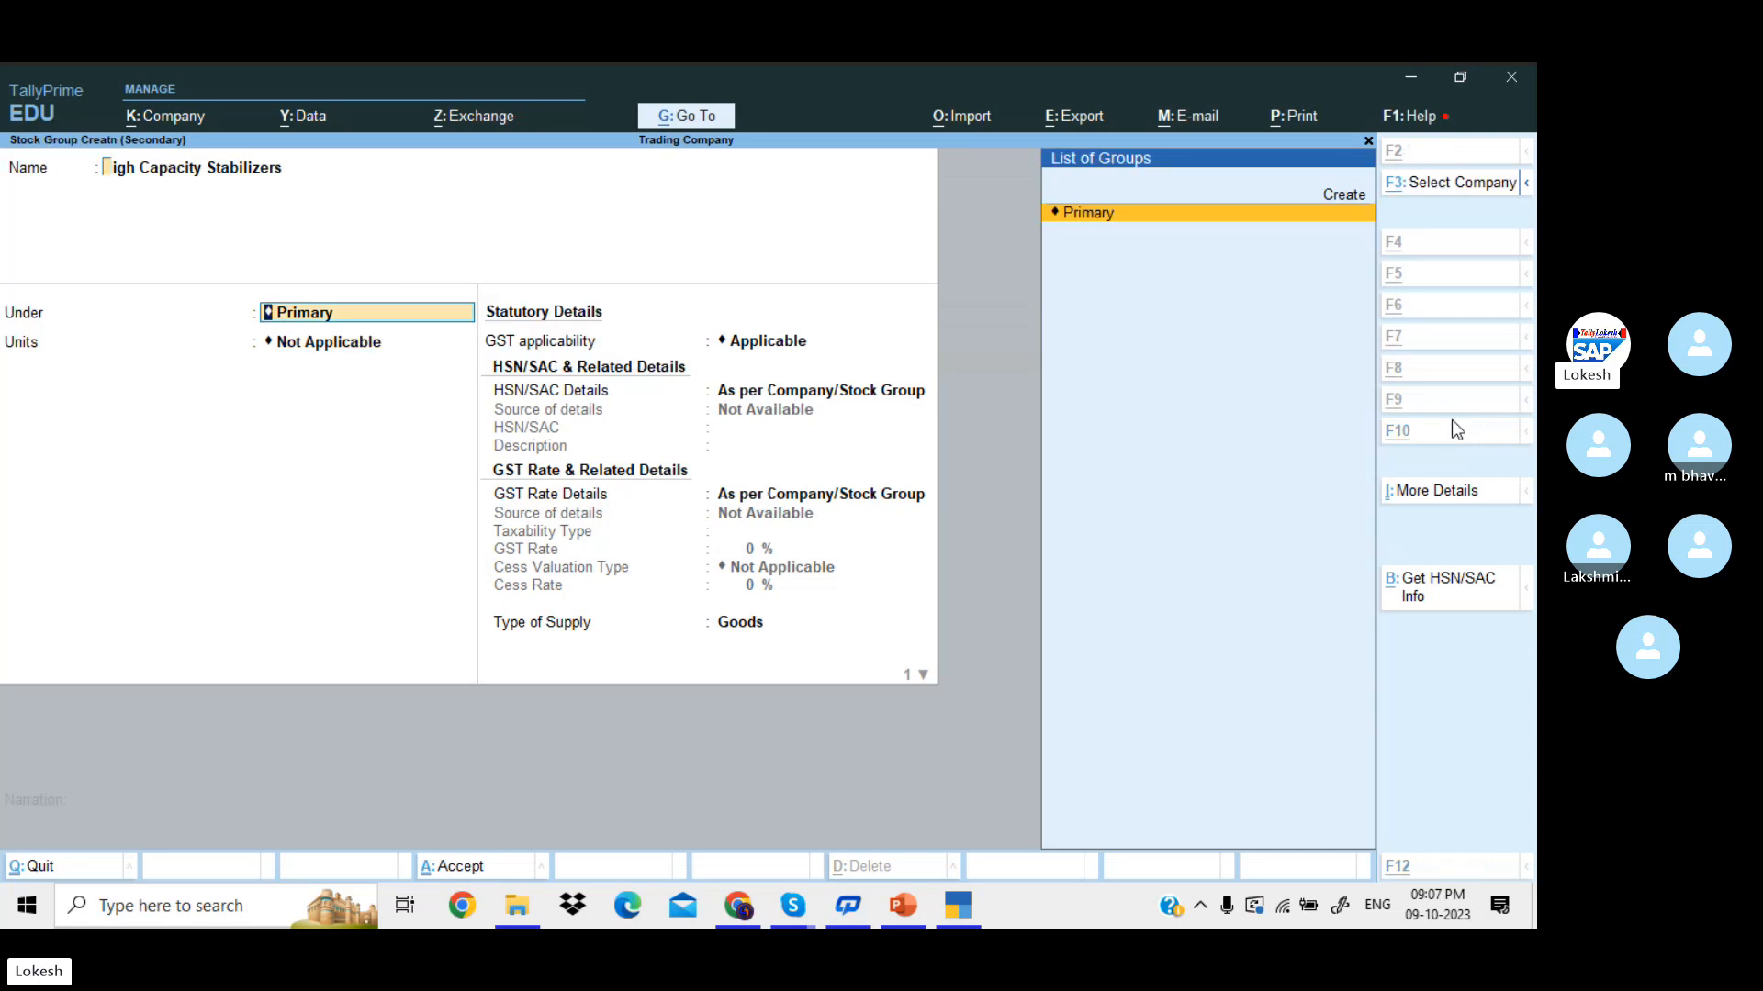
{"action": "key", "text": "alt+c"}
{"action": "type", "text": "Stabilizers"}
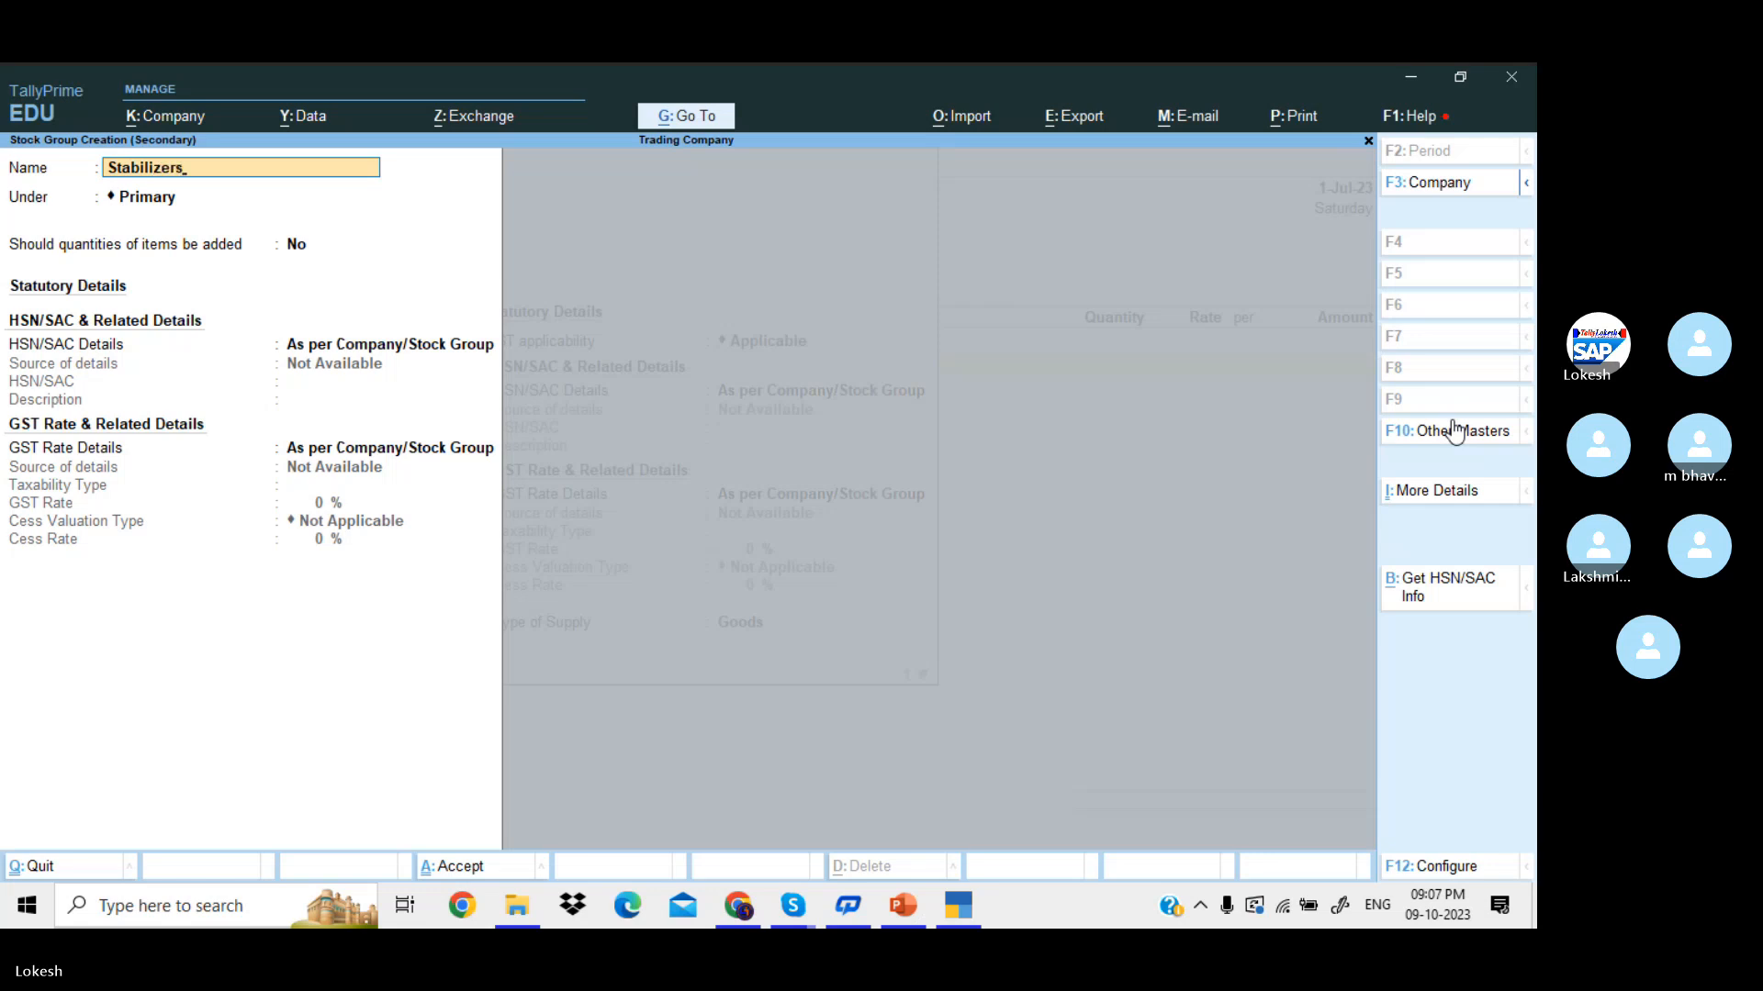
{"action": "key", "text": "Return"}
{"action": "key", "text": "Return"}
{"action": "key", "text": "Return"}
{"action": "key", "text": "Return"}
{"action": "key", "text": "Return"}
{"action": "key", "text": "Return"}
{"action": "key", "text": "Return"}
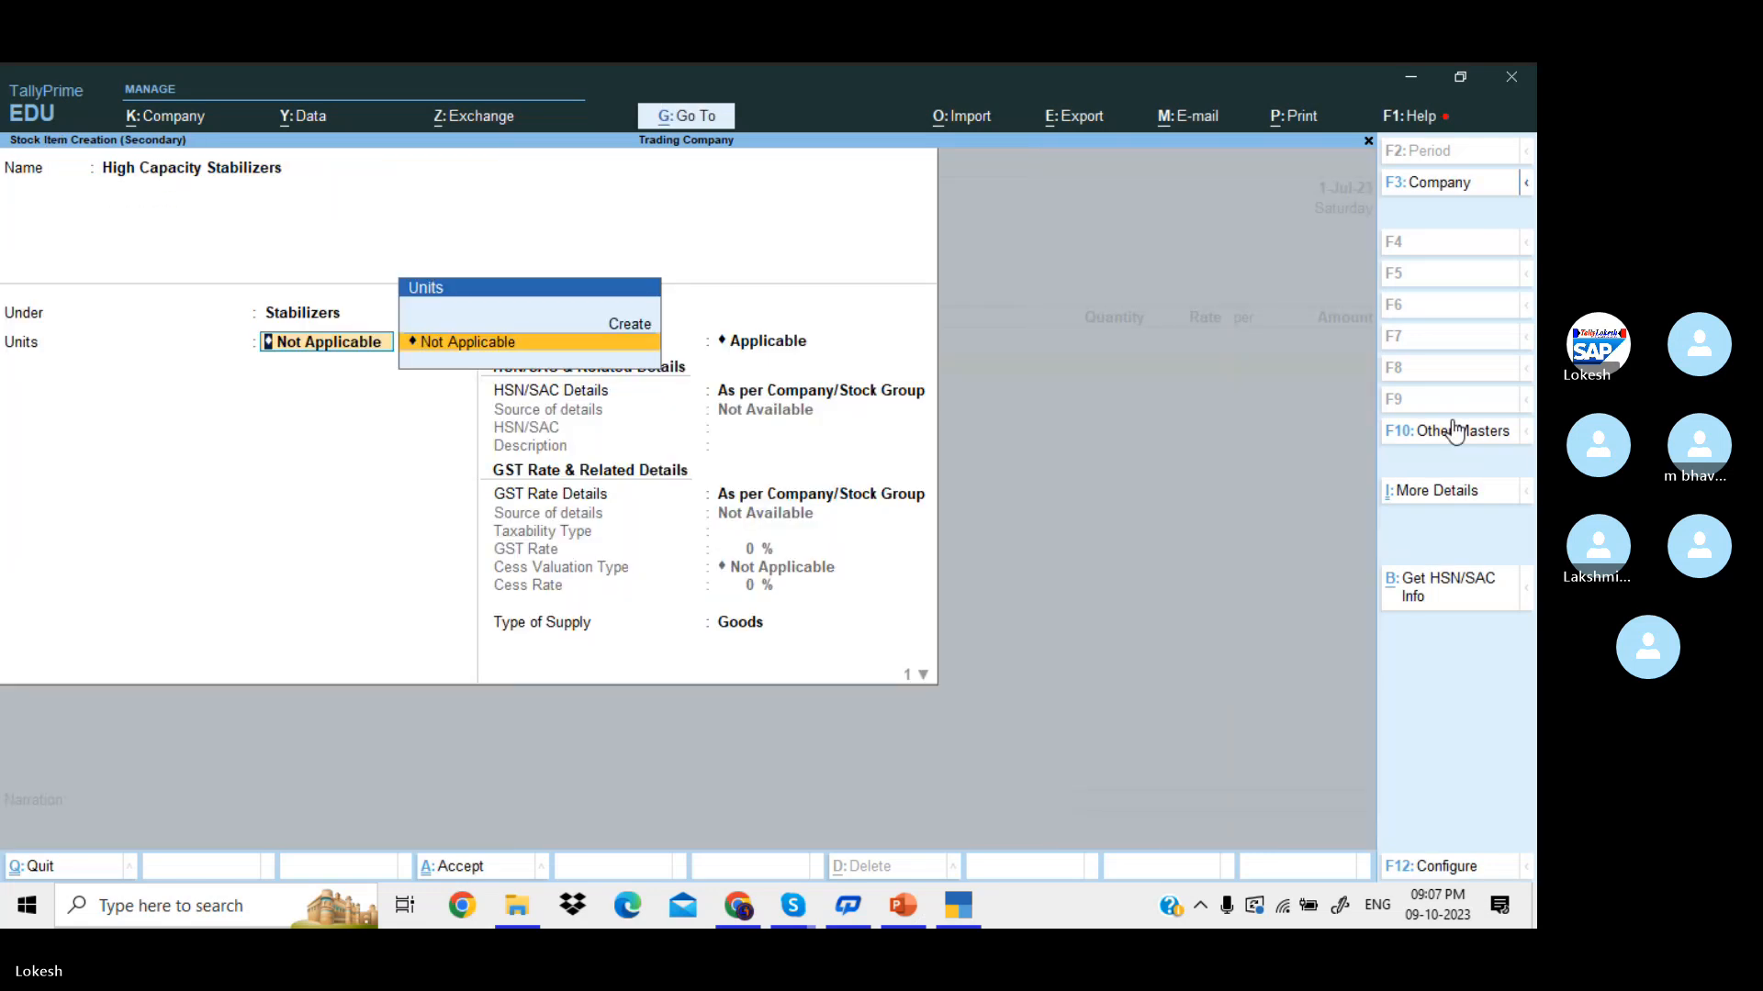
- Create a simple unit nos with UQC NOS-NUMBERS and 0 decimal places, and assign it to the item without alternate units
{"action": "key", "text": "alt+c"}
{"action": "type", "text": "nos"}
{"action": "key", "text": "Return"}
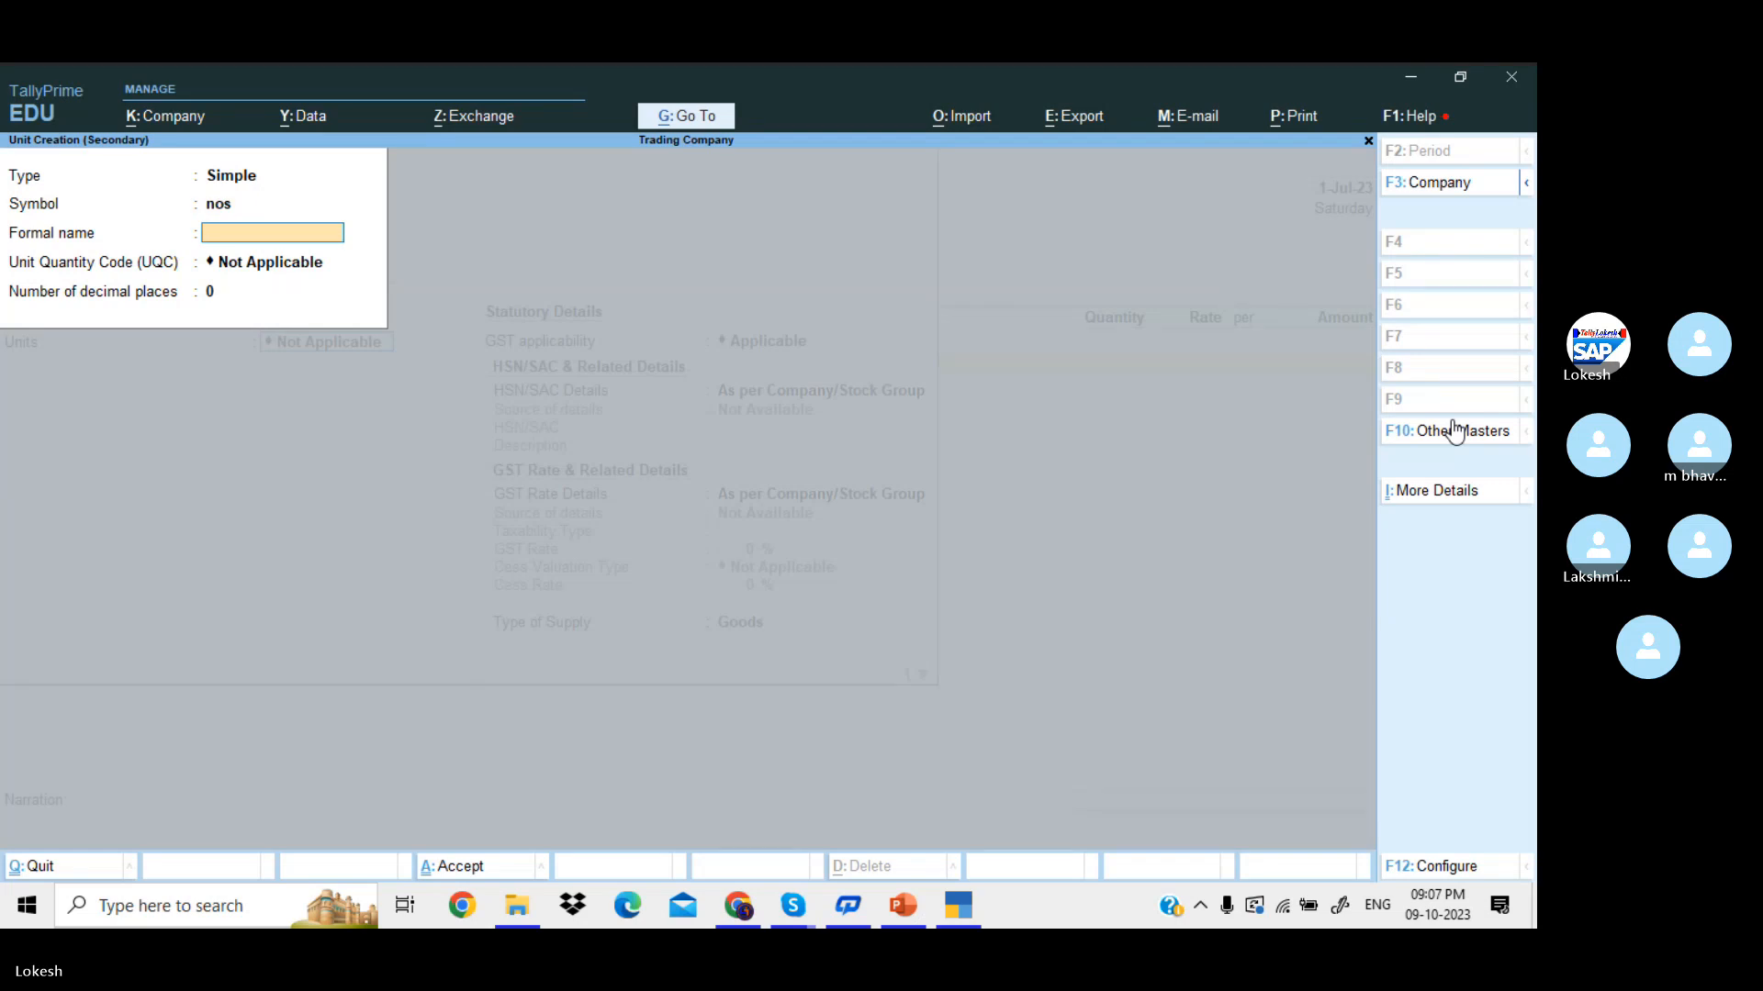
{"action": "key", "text": "Return"}
{"action": "type", "text": "n"}
{"action": "key", "text": "Return"}
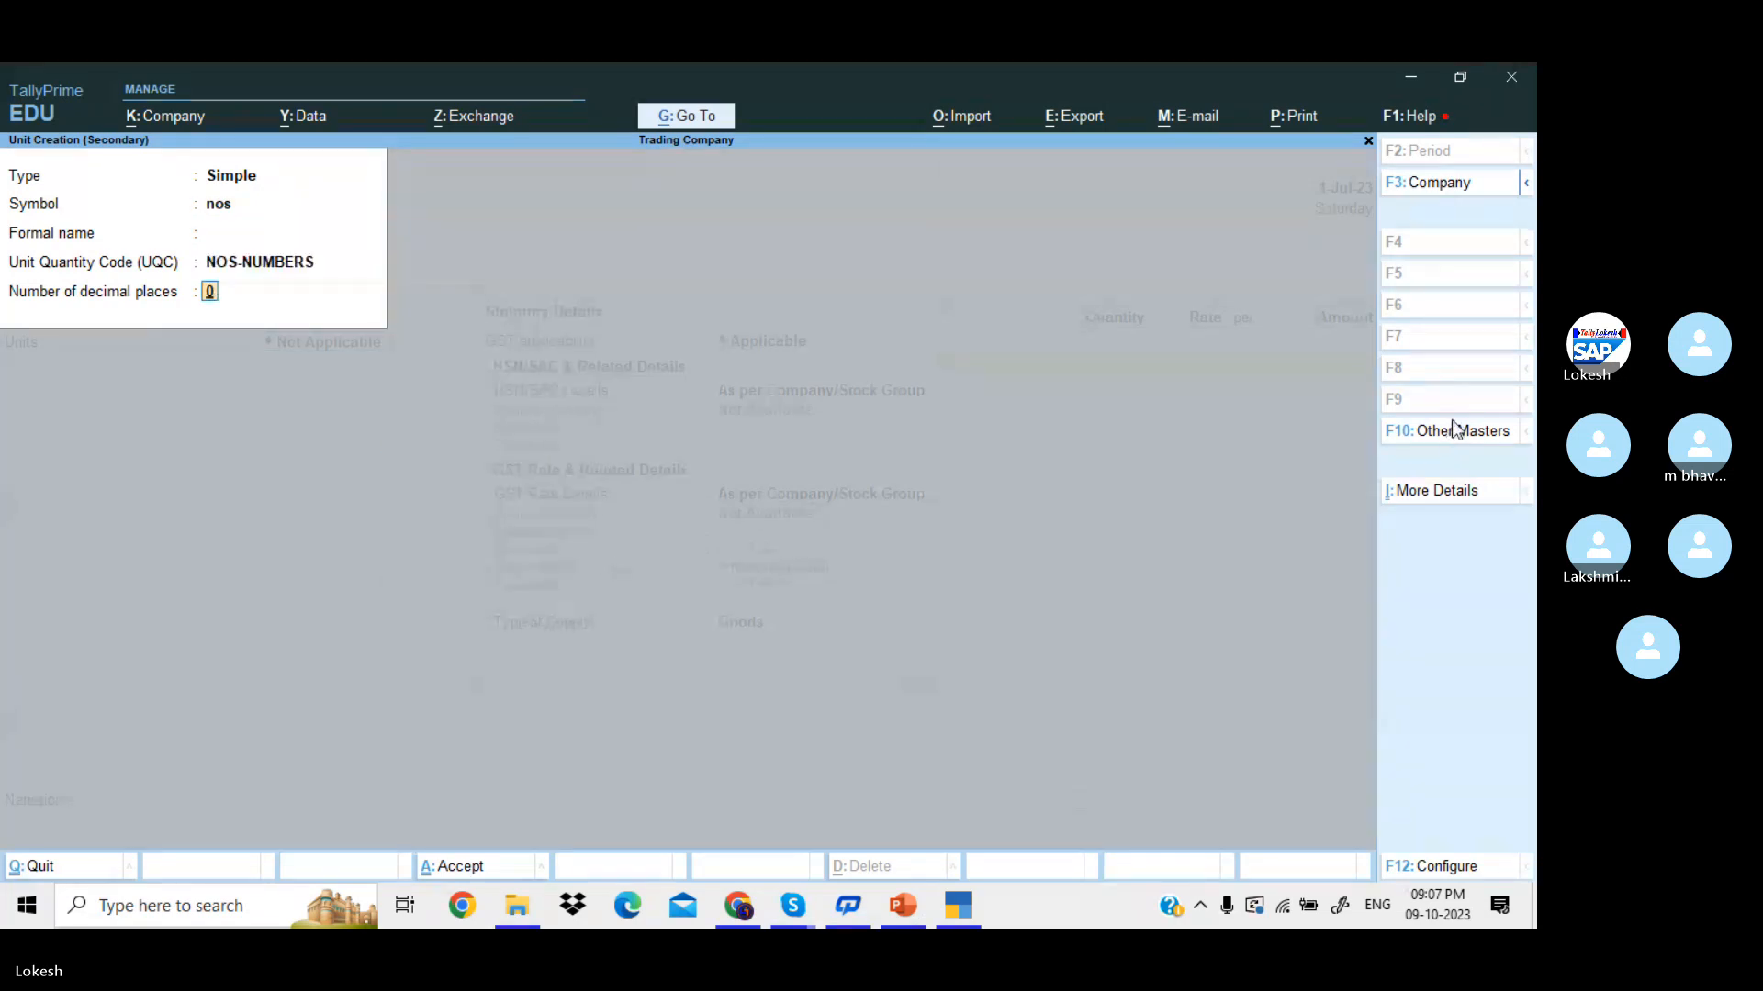
{"action": "key", "text": "Return"}
{"action": "key", "text": "Return"}
{"action": "key", "text": "Return"}
{"action": "key", "text": "Return"}
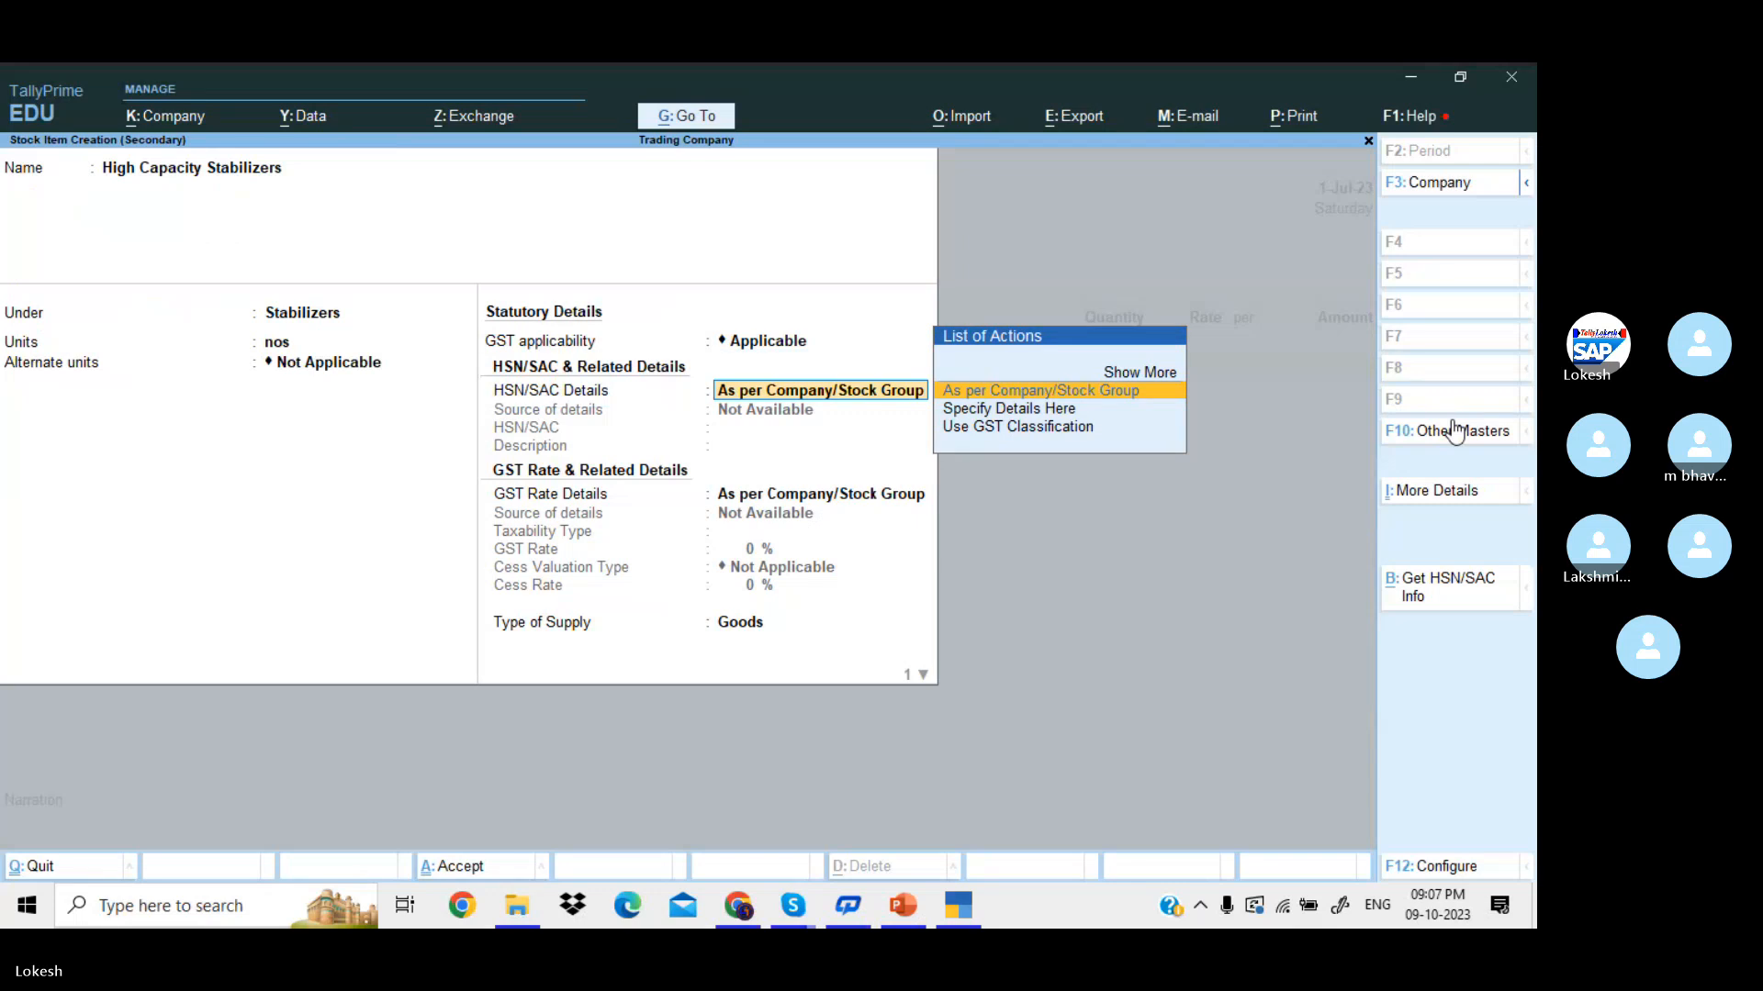
- Specify the stock item's HSN/SAC details directly, entering code 852693 and leaving the description blank
{"action": "type", "text": "a"}
{"action": "key", "text": "Return"}
{"action": "key", "text": "BackSpace"}
{"action": "key", "text": "Down"}
{"action": "key", "text": "Return"}
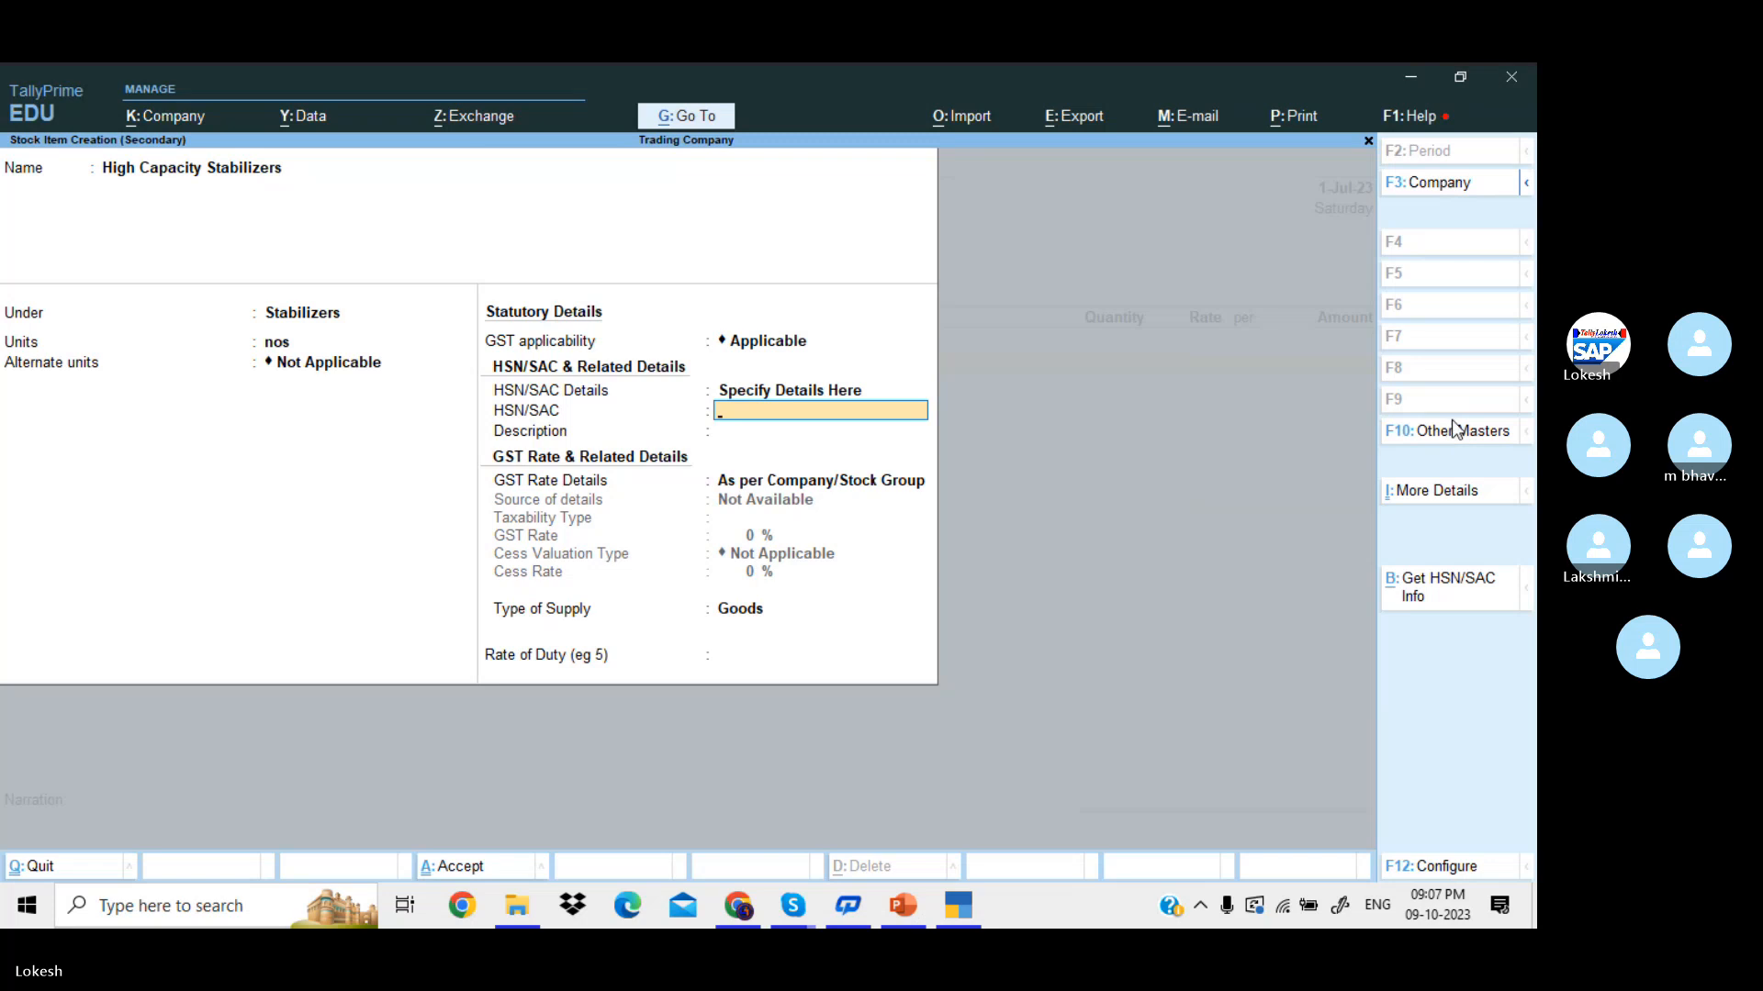
{"action": "type", "text": "852693"}
{"action": "key", "text": "Return"}
{"action": "key", "text": "Return"}
- Specify the item's GST rate directly as Taxable at 28% with no cess, keep supply type Goods, and save the item
{"action": "key", "text": "Down"}
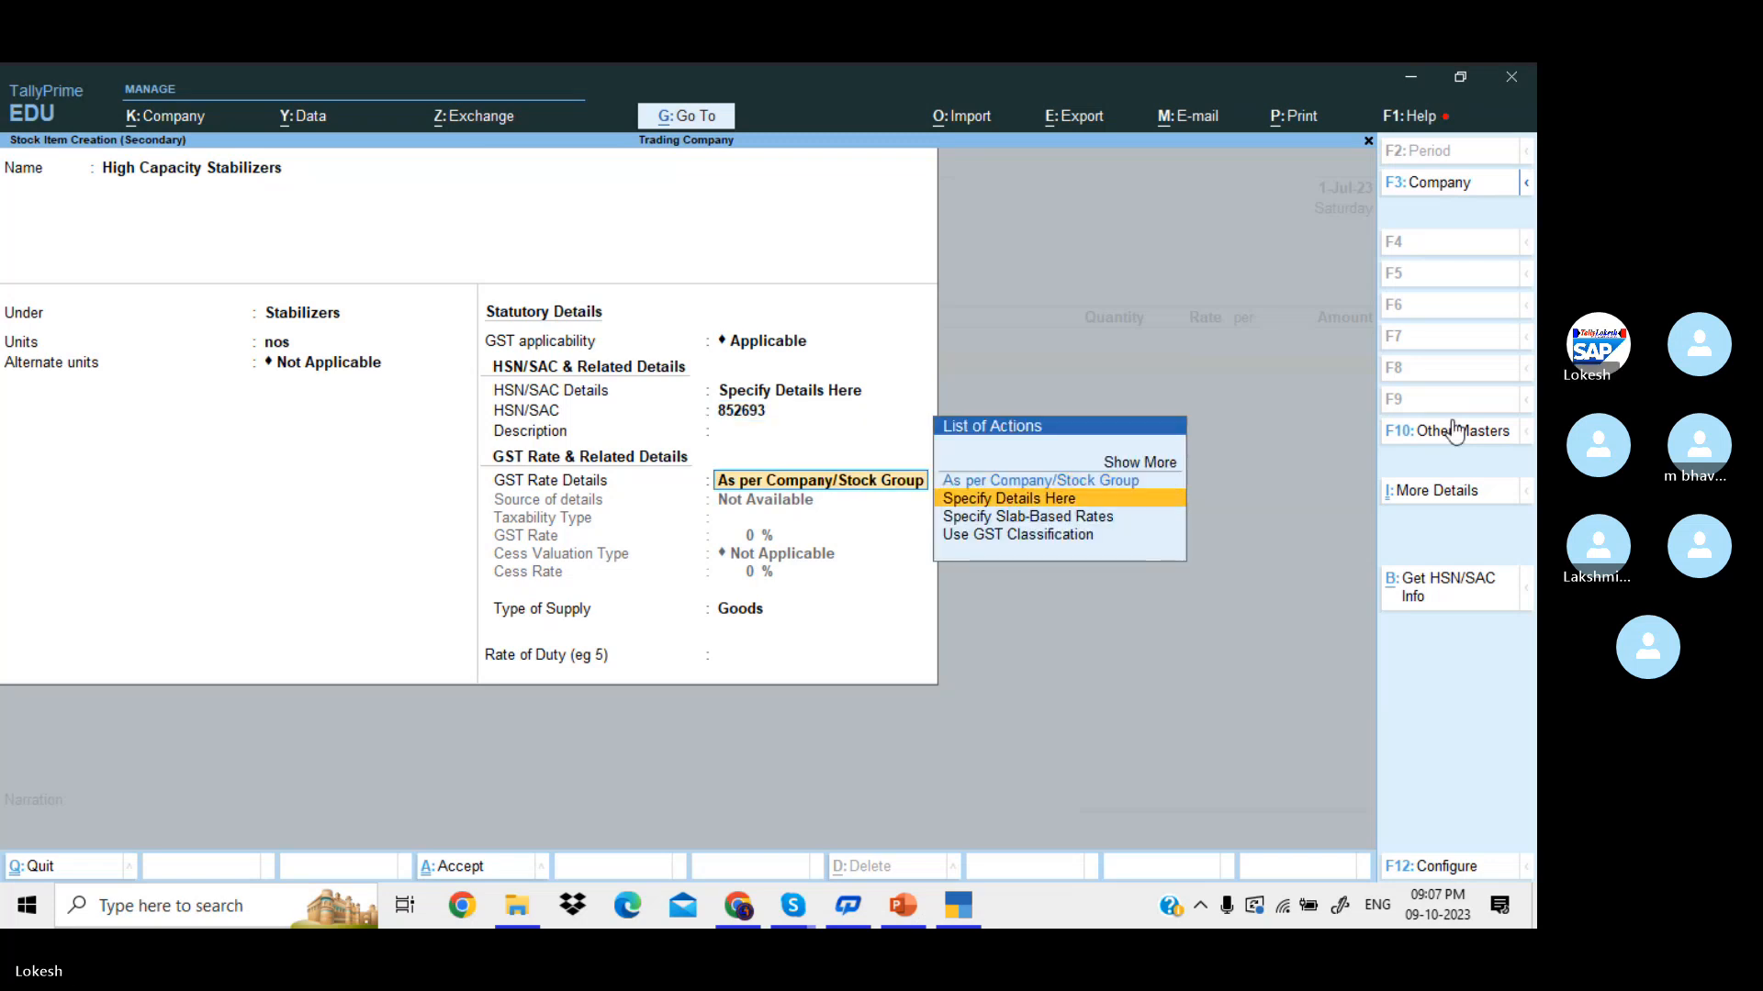
{"action": "key", "text": "Return"}
{"action": "key", "text": "Return"}
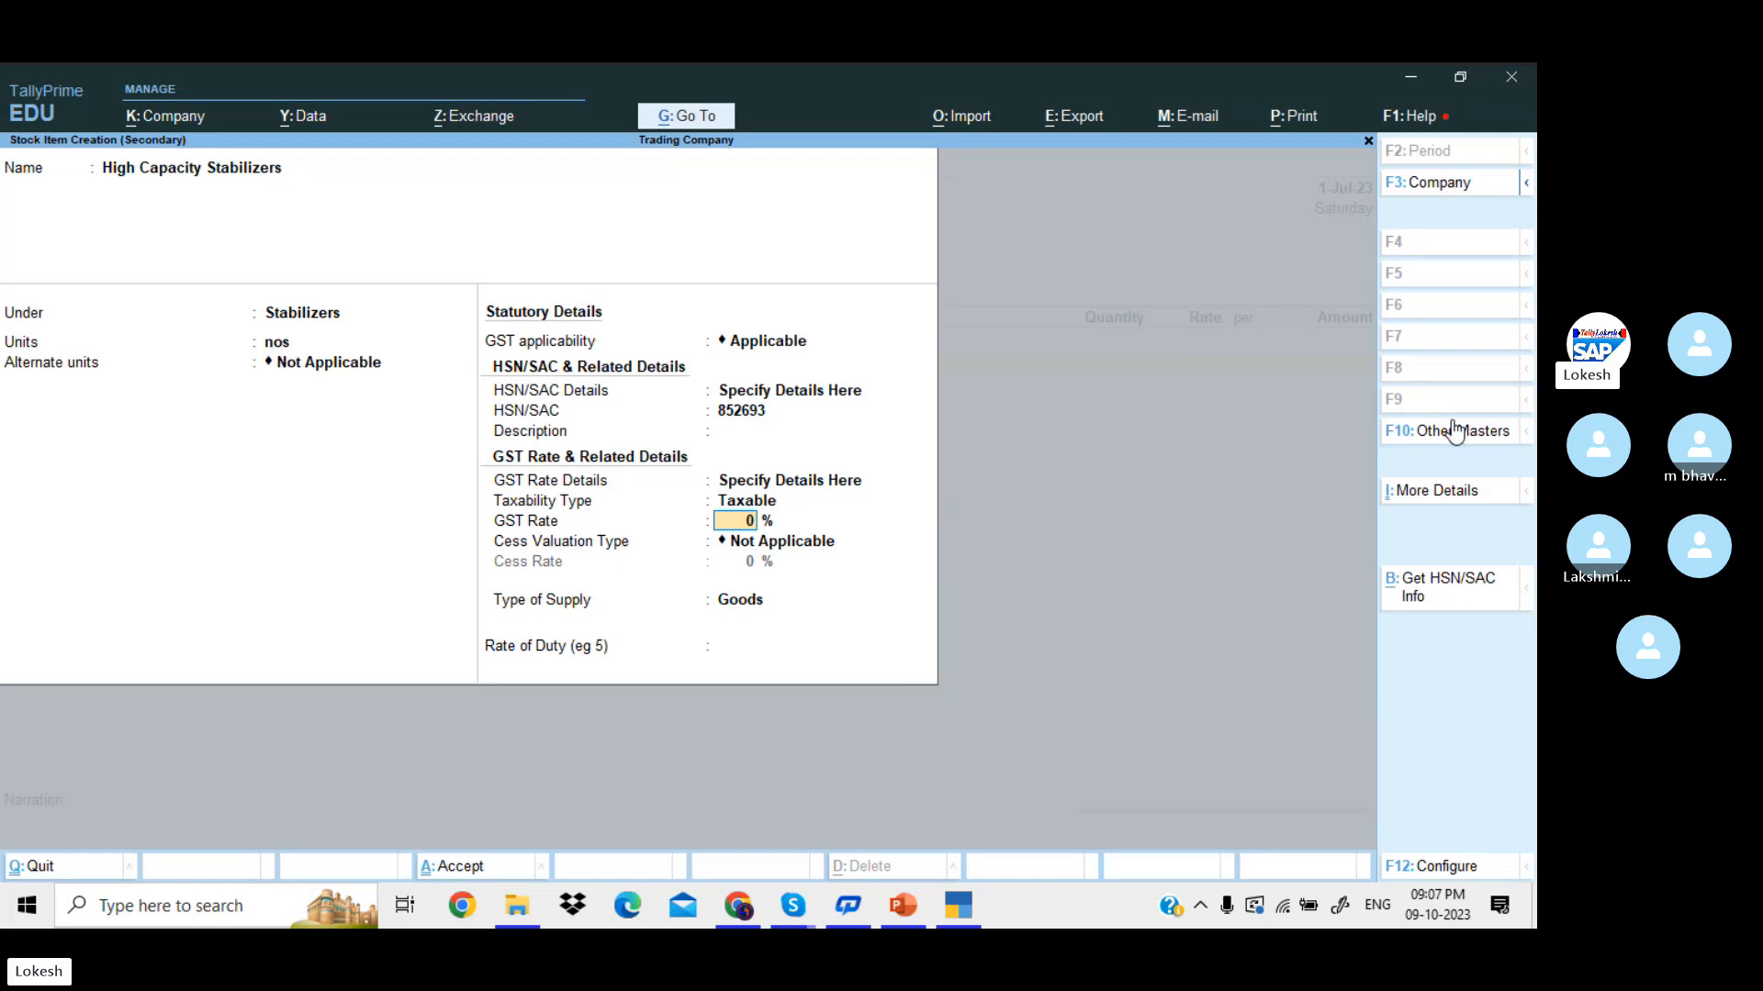
{"action": "type", "text": "28"}
{"action": "key", "text": "Return"}
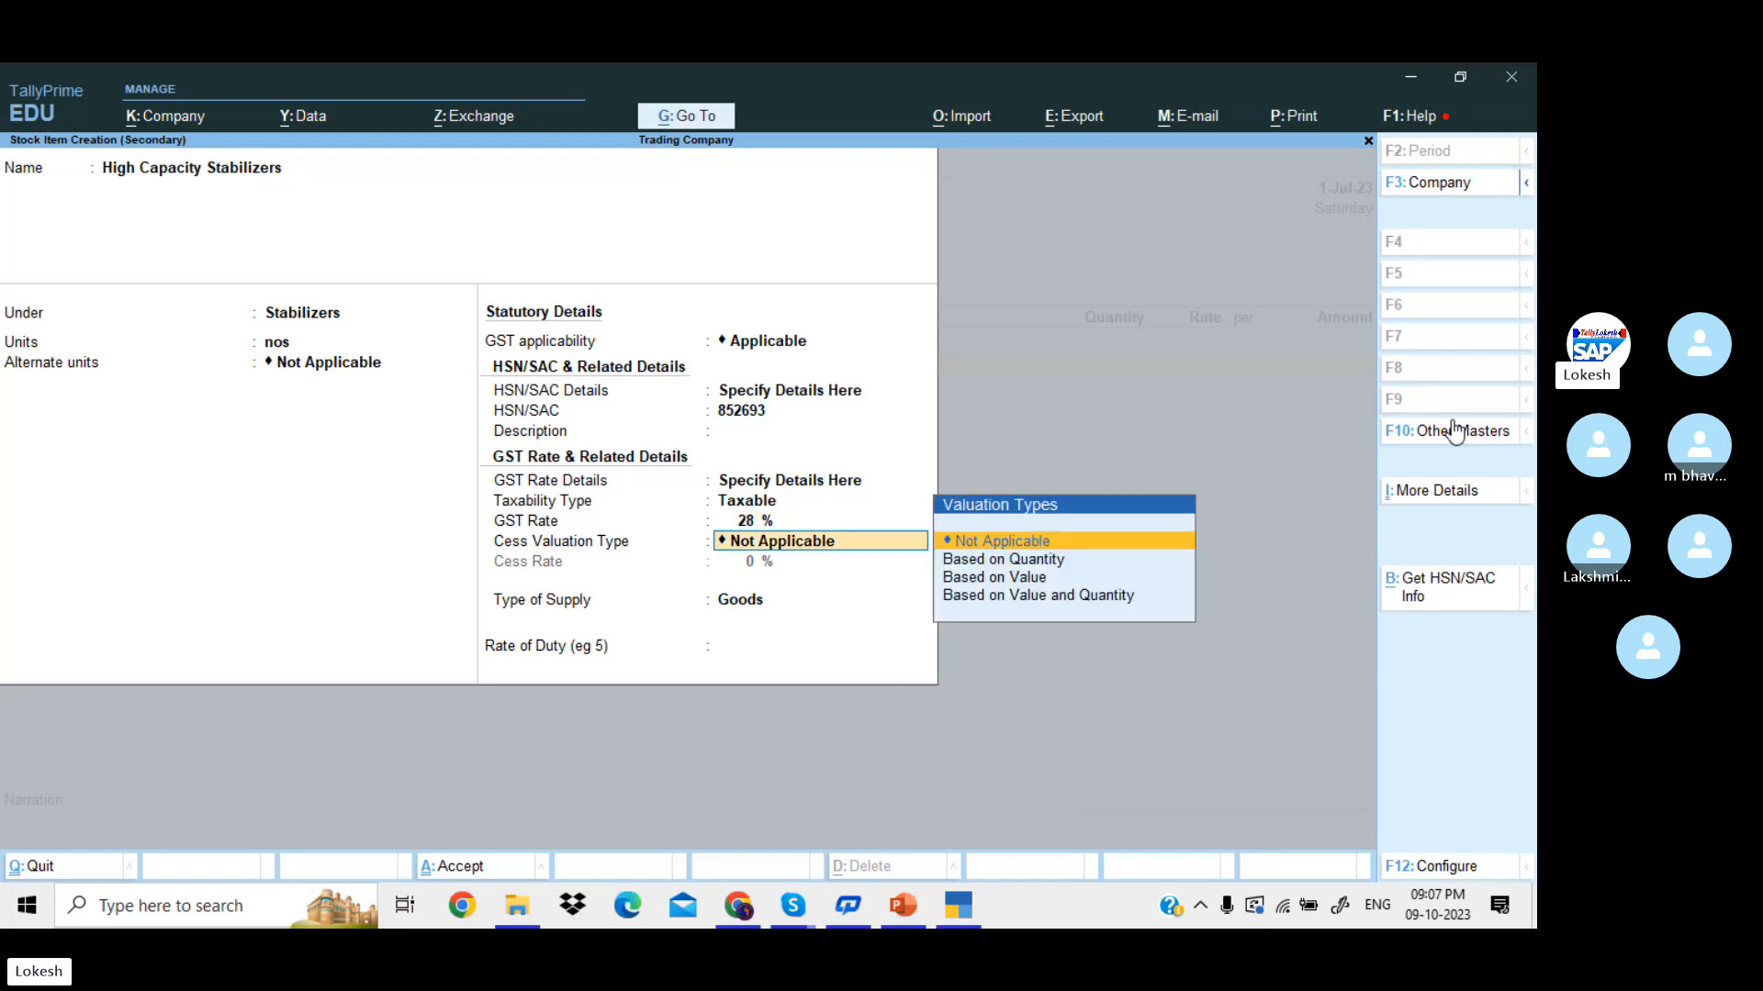
{"action": "key", "text": "Return"}
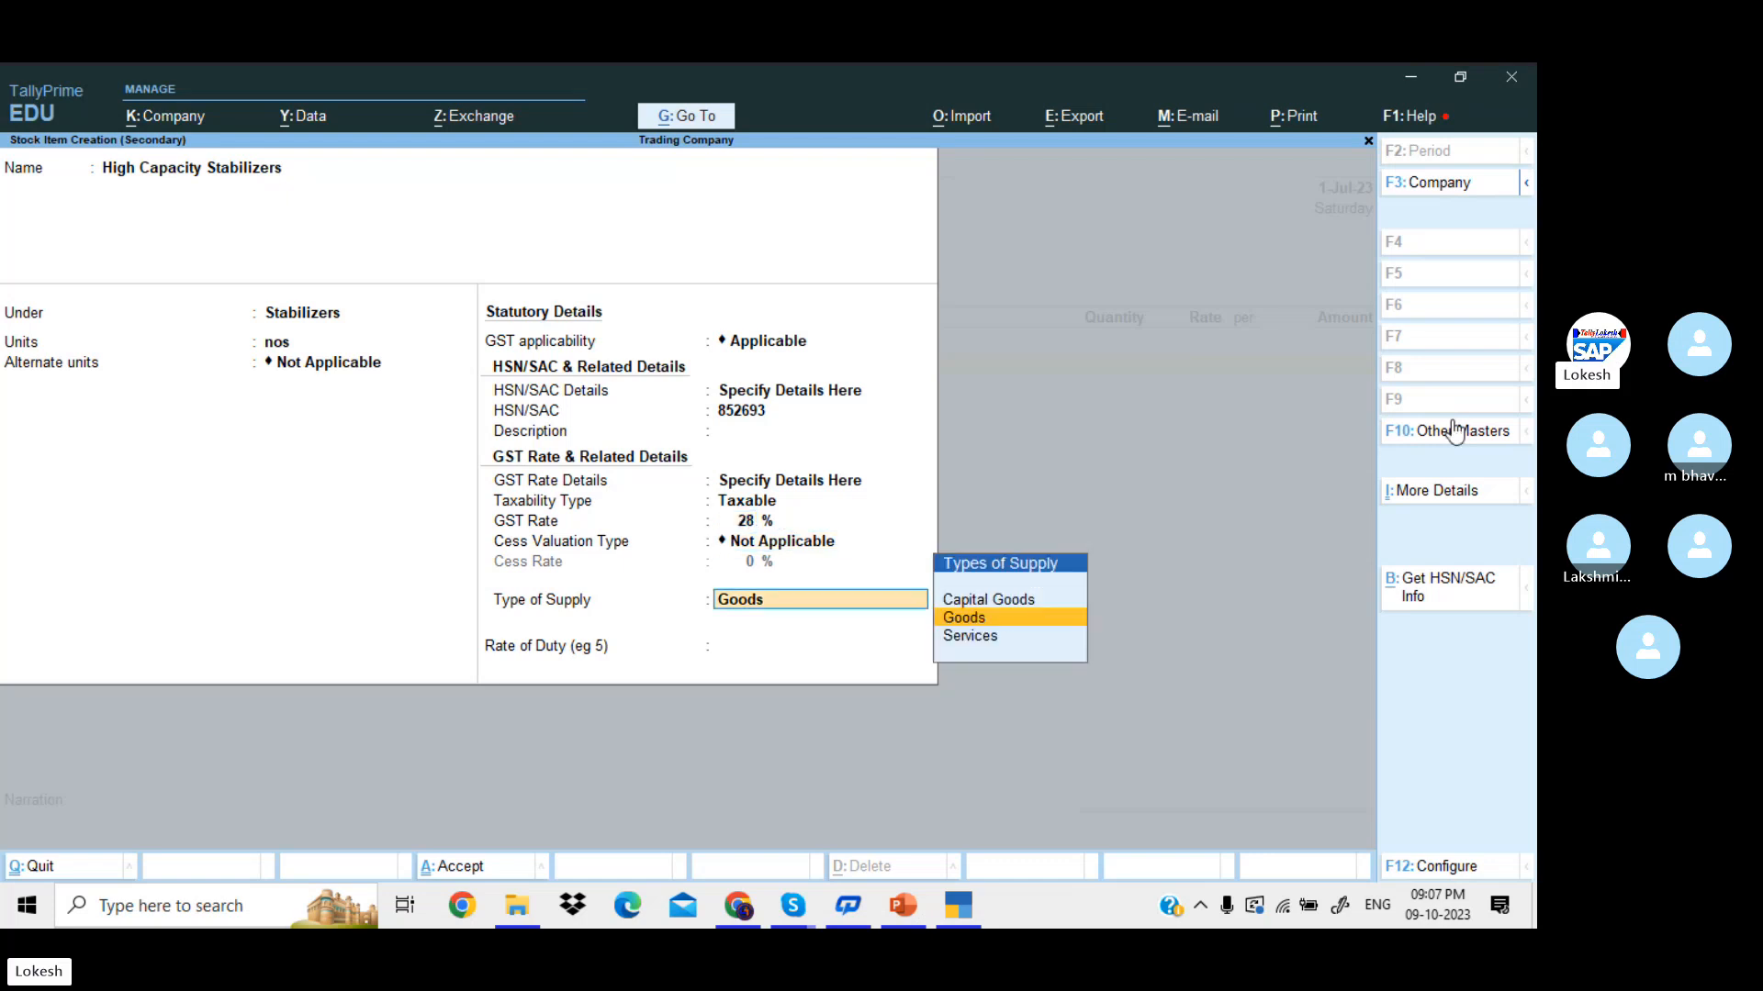
{"action": "key", "text": "Return"}
{"action": "key", "text": "Return"}
{"action": "key", "text": "Return"}
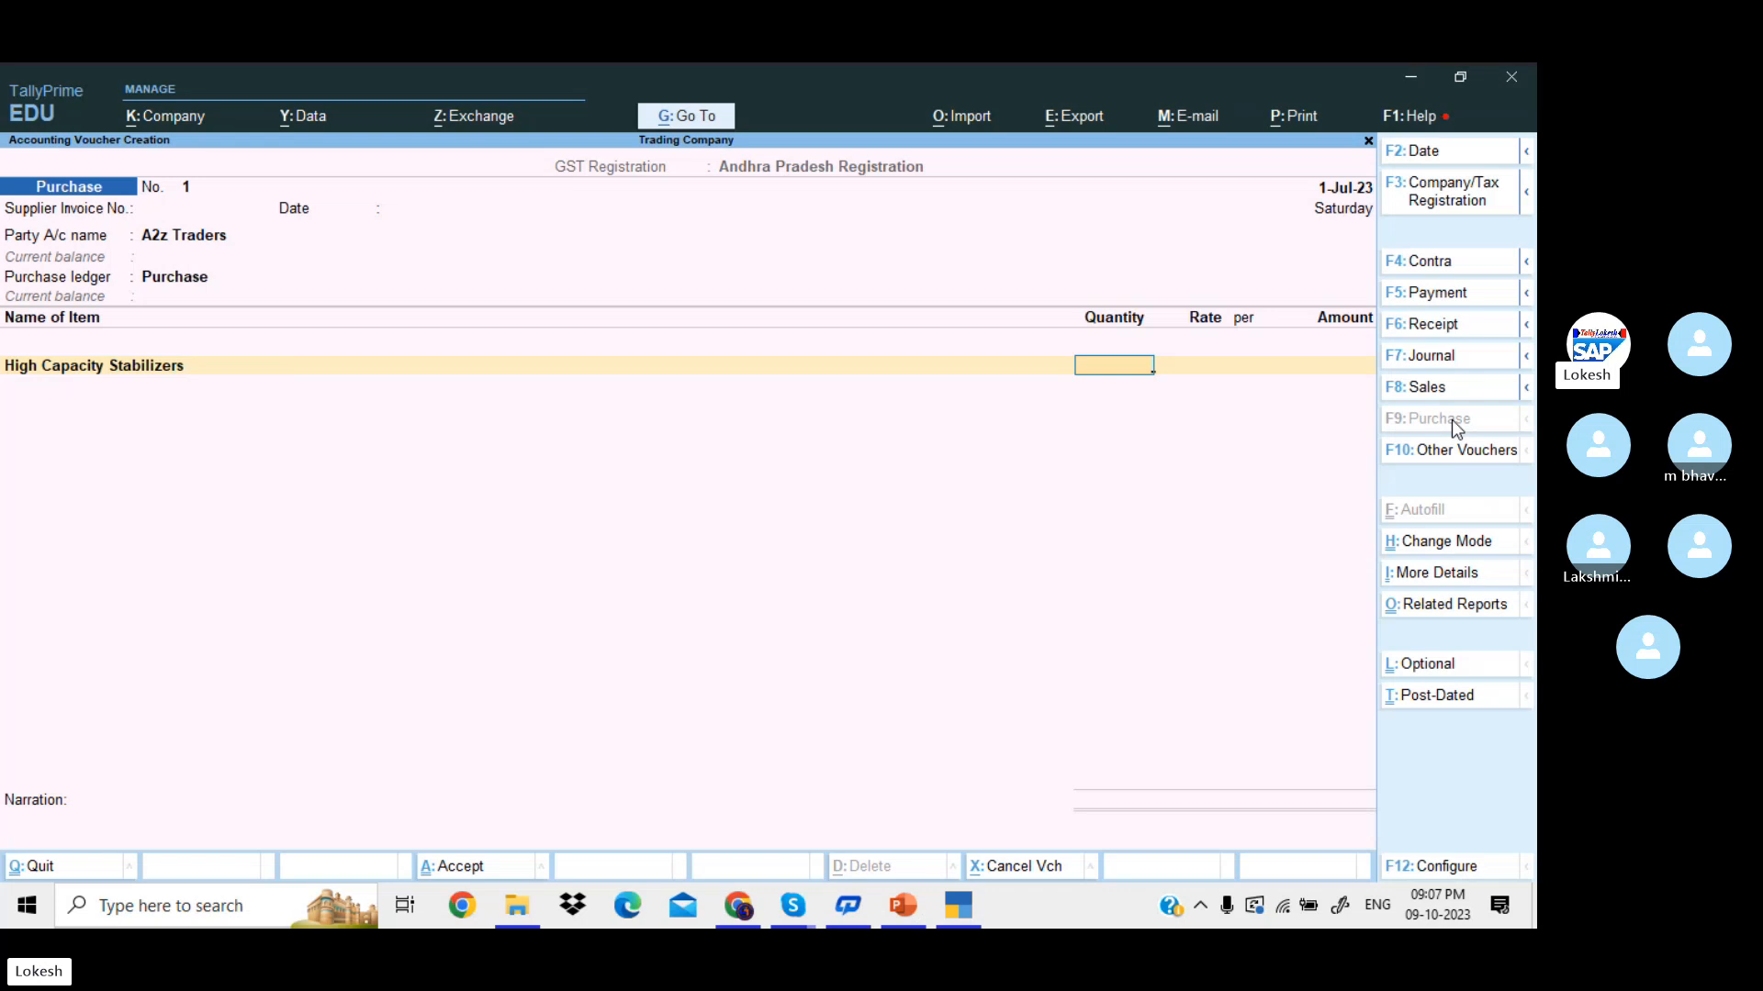
- Enter a quantity of 100 nos at a rate of 600 for High Capacity Stabilizers
{"action": "type", "text": "100"}
{"action": "key", "text": "Return"}
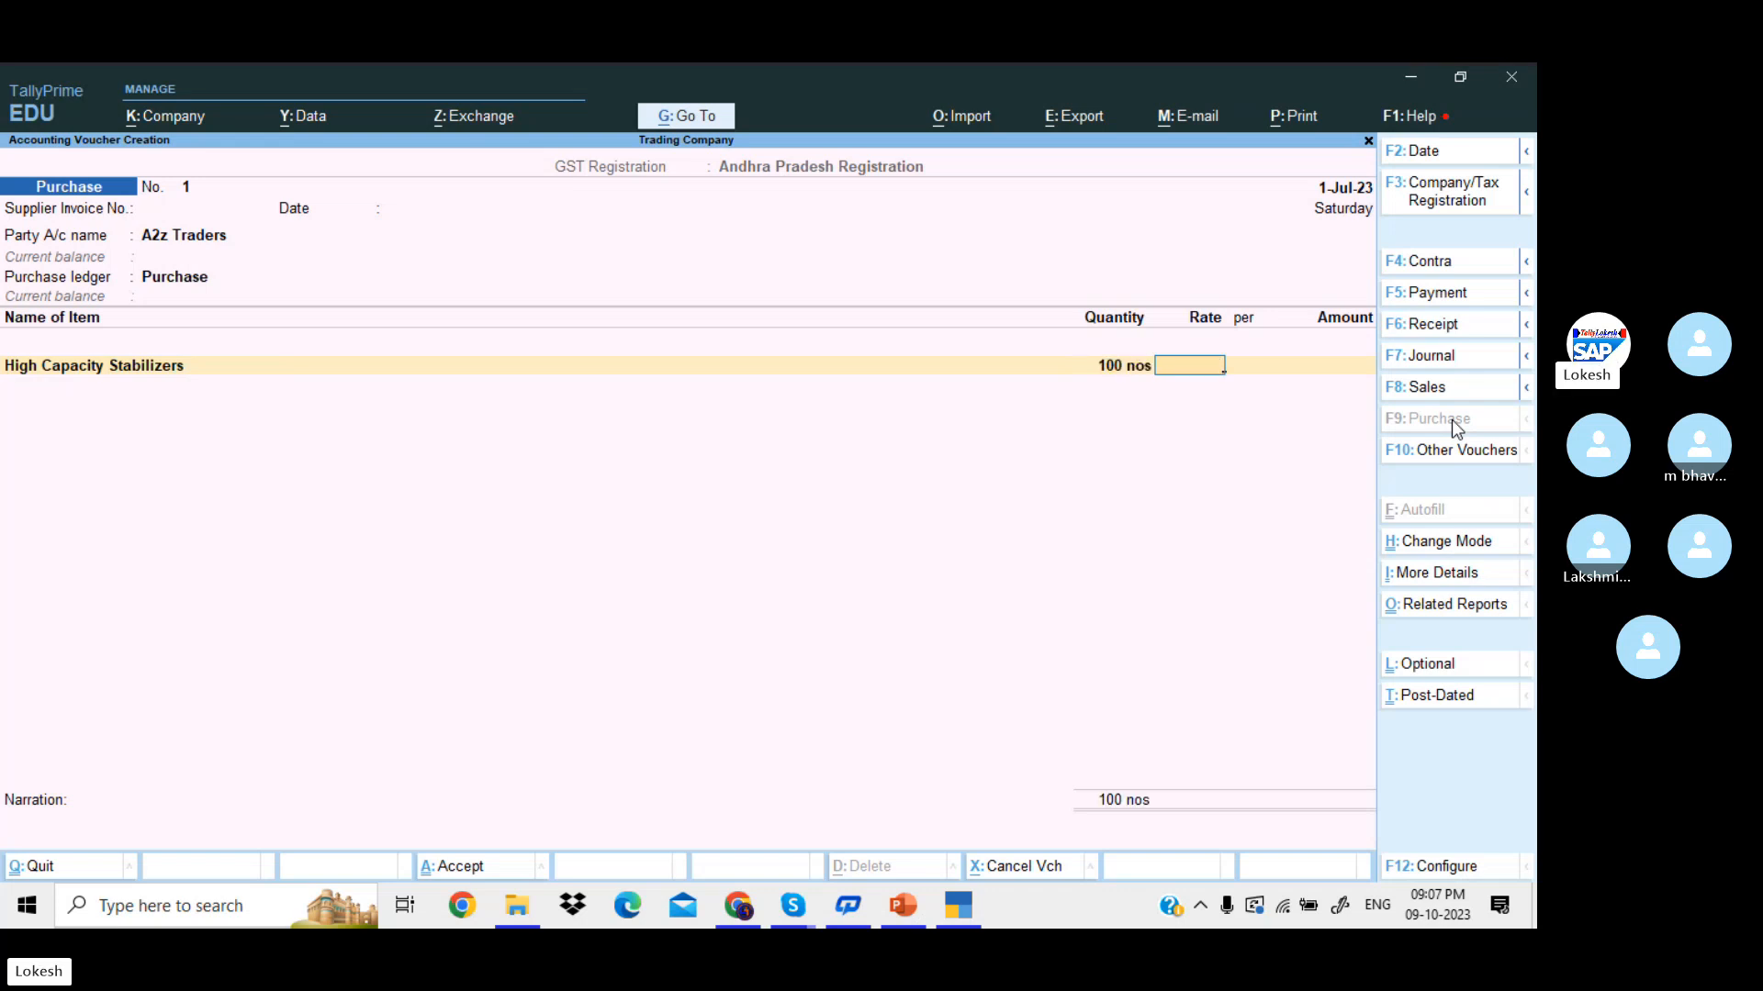
{"action": "type", "text": "600"}
{"action": "key", "text": "Return"}
{"action": "key", "text": "Return"}
{"action": "key", "text": "Return"}
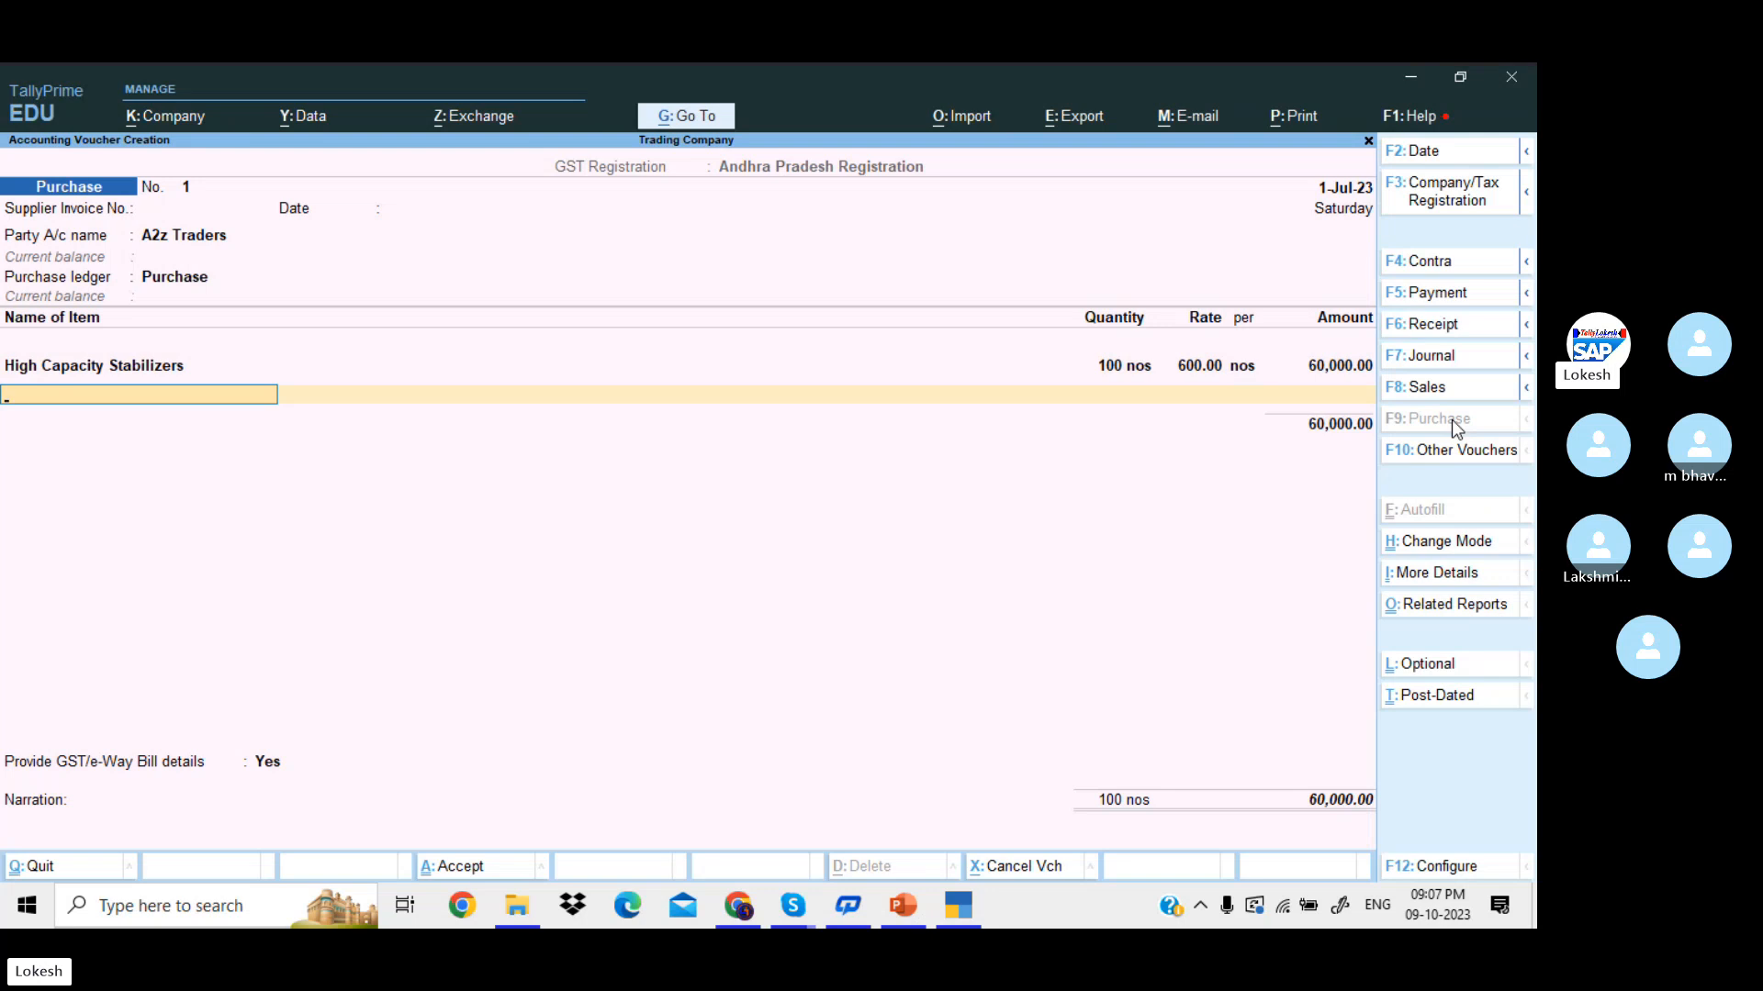
- Finish the item list and start a new tax ledger named CGST under Duties & Taxes
{"action": "key", "text": "Return"}
{"action": "key", "text": "alt"}
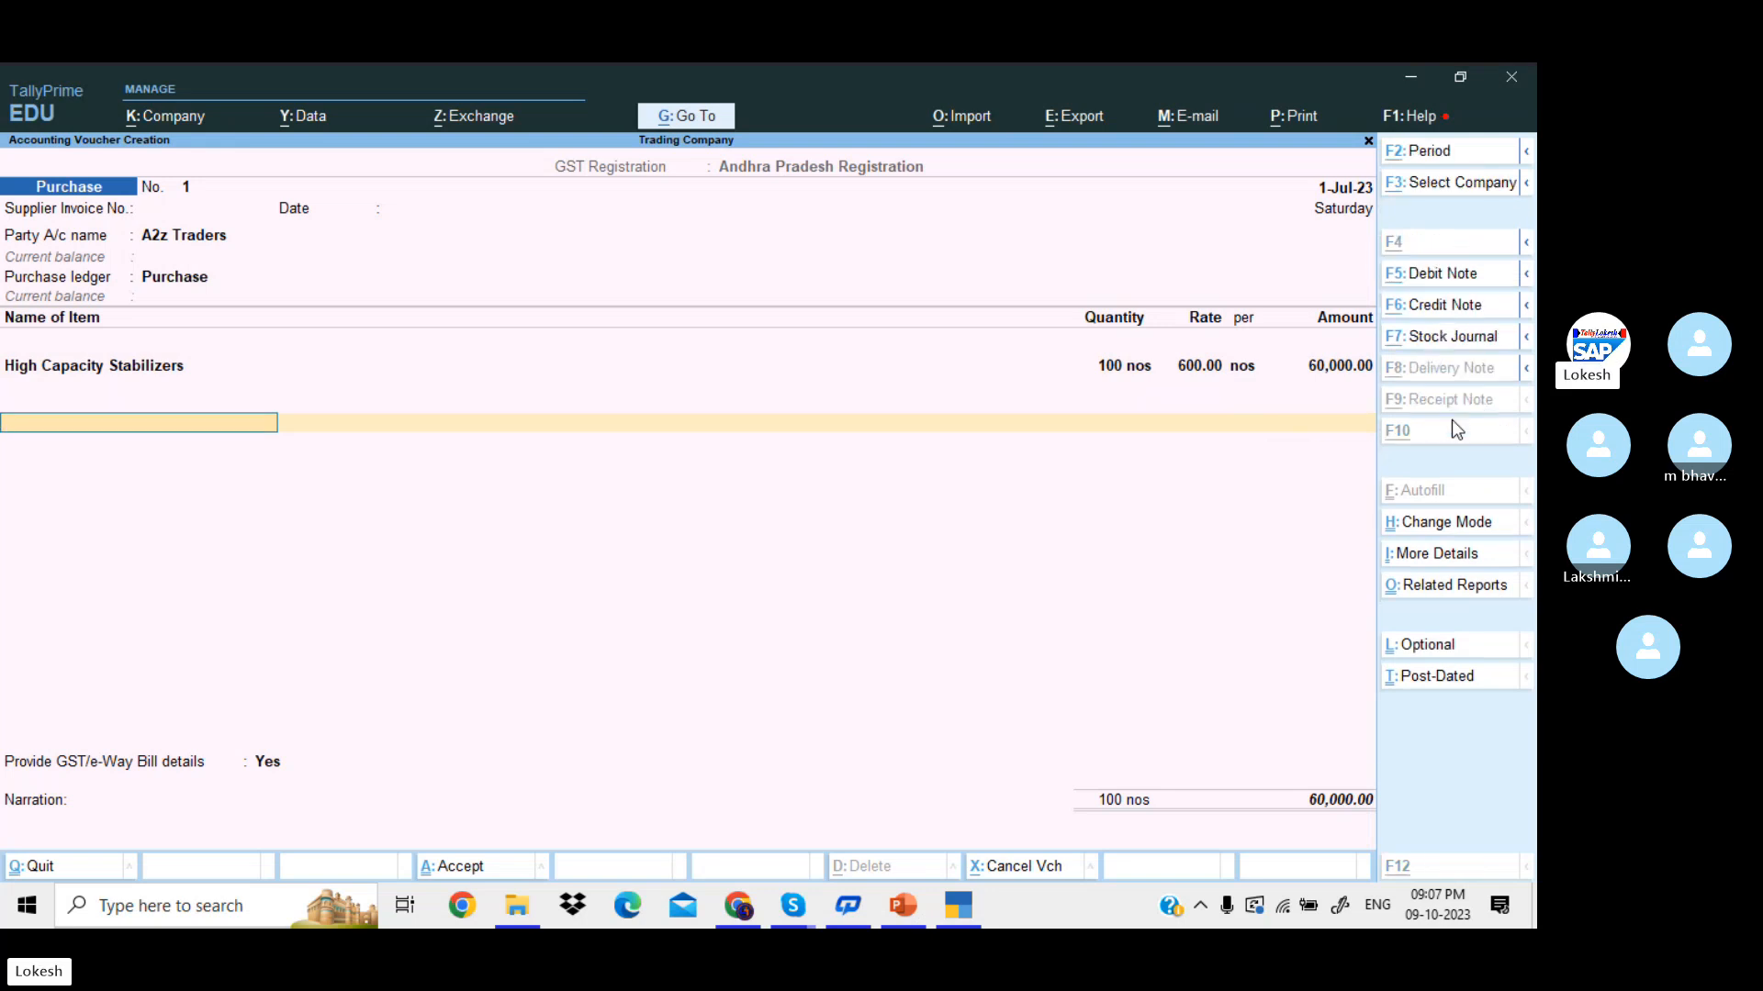
{"action": "key", "text": "alt+c"}
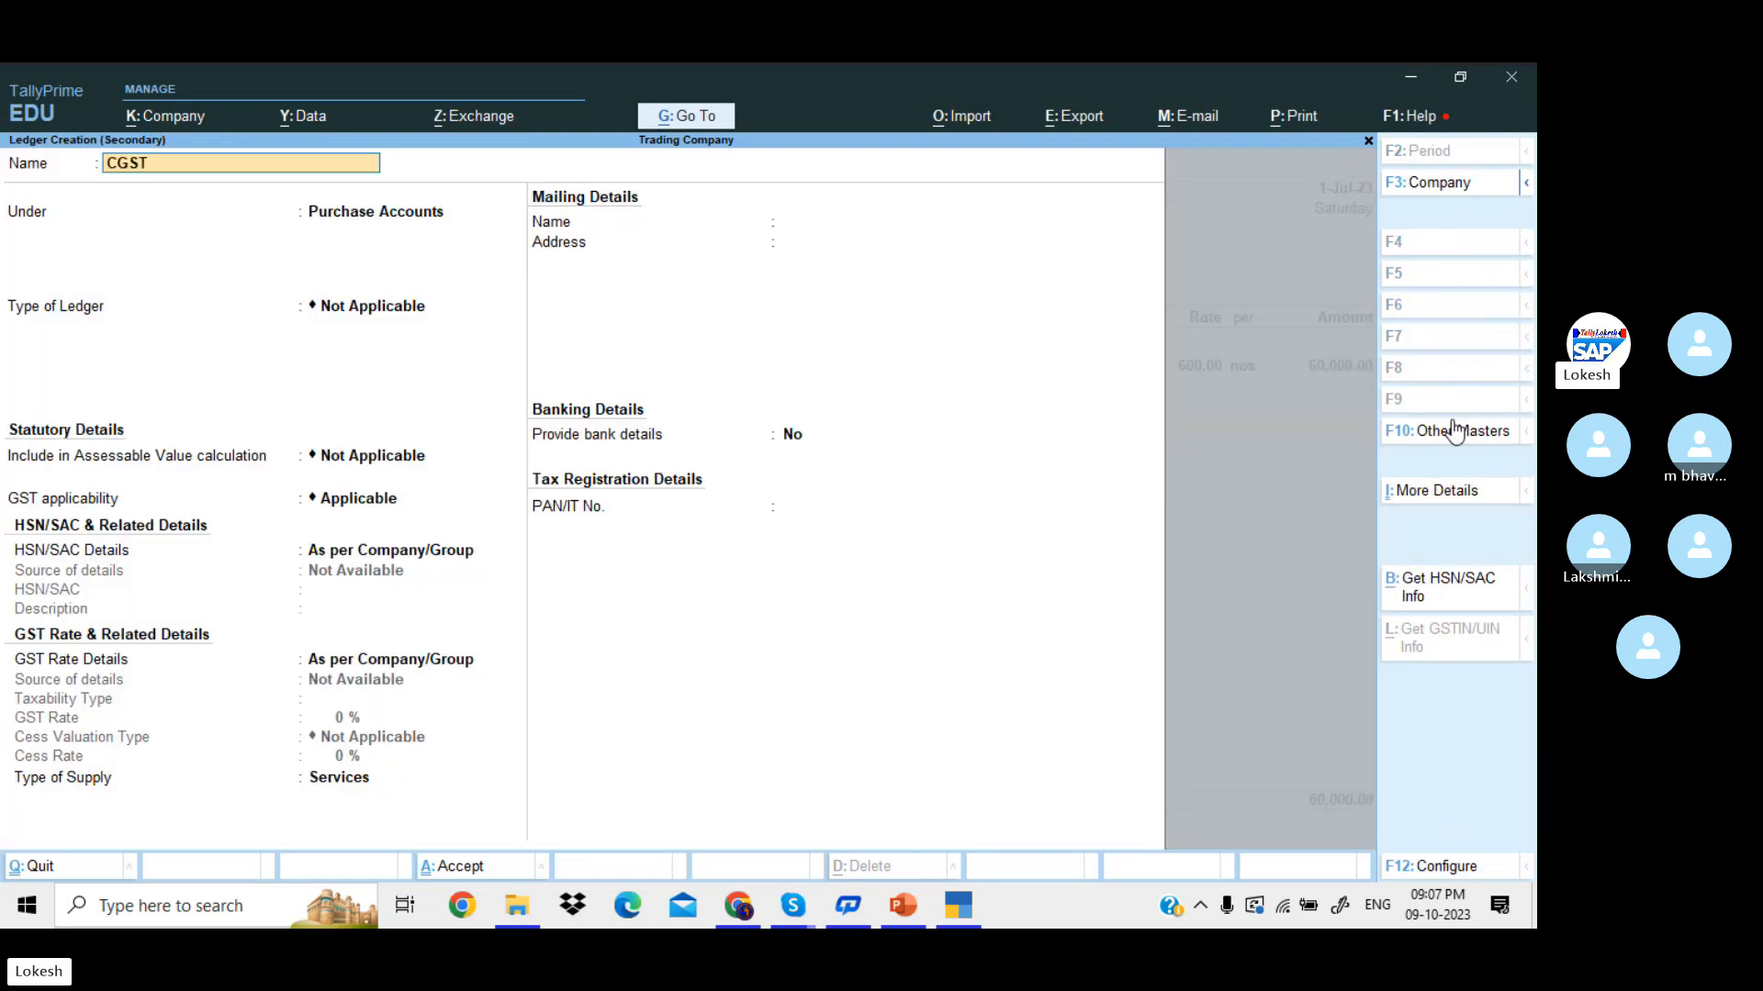
{"action": "key", "text": "Return"}
{"action": "type", "text": "du"}
{"action": "key", "text": "Return"}
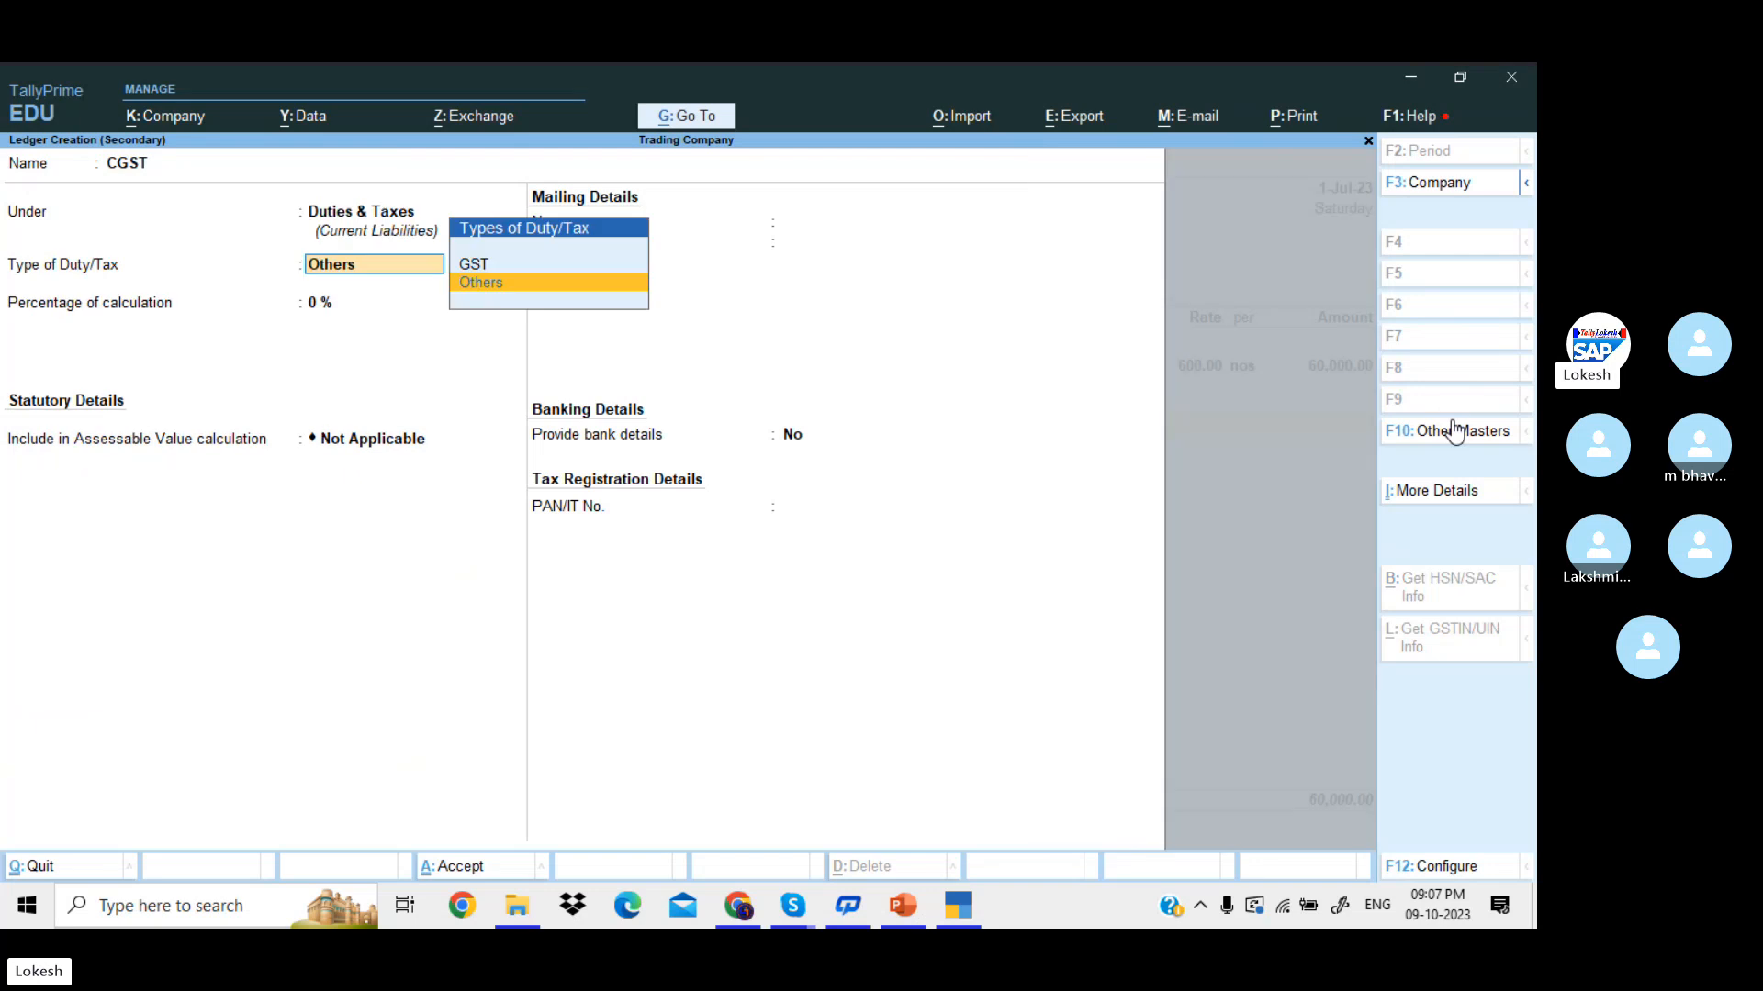
- Set the CGST ledger's duty type to GST and tax type to CGST, save it, and add it to the voucher
{"action": "key", "text": "Up"}
{"action": "key", "text": "Return"}
{"action": "key", "text": "Down"}
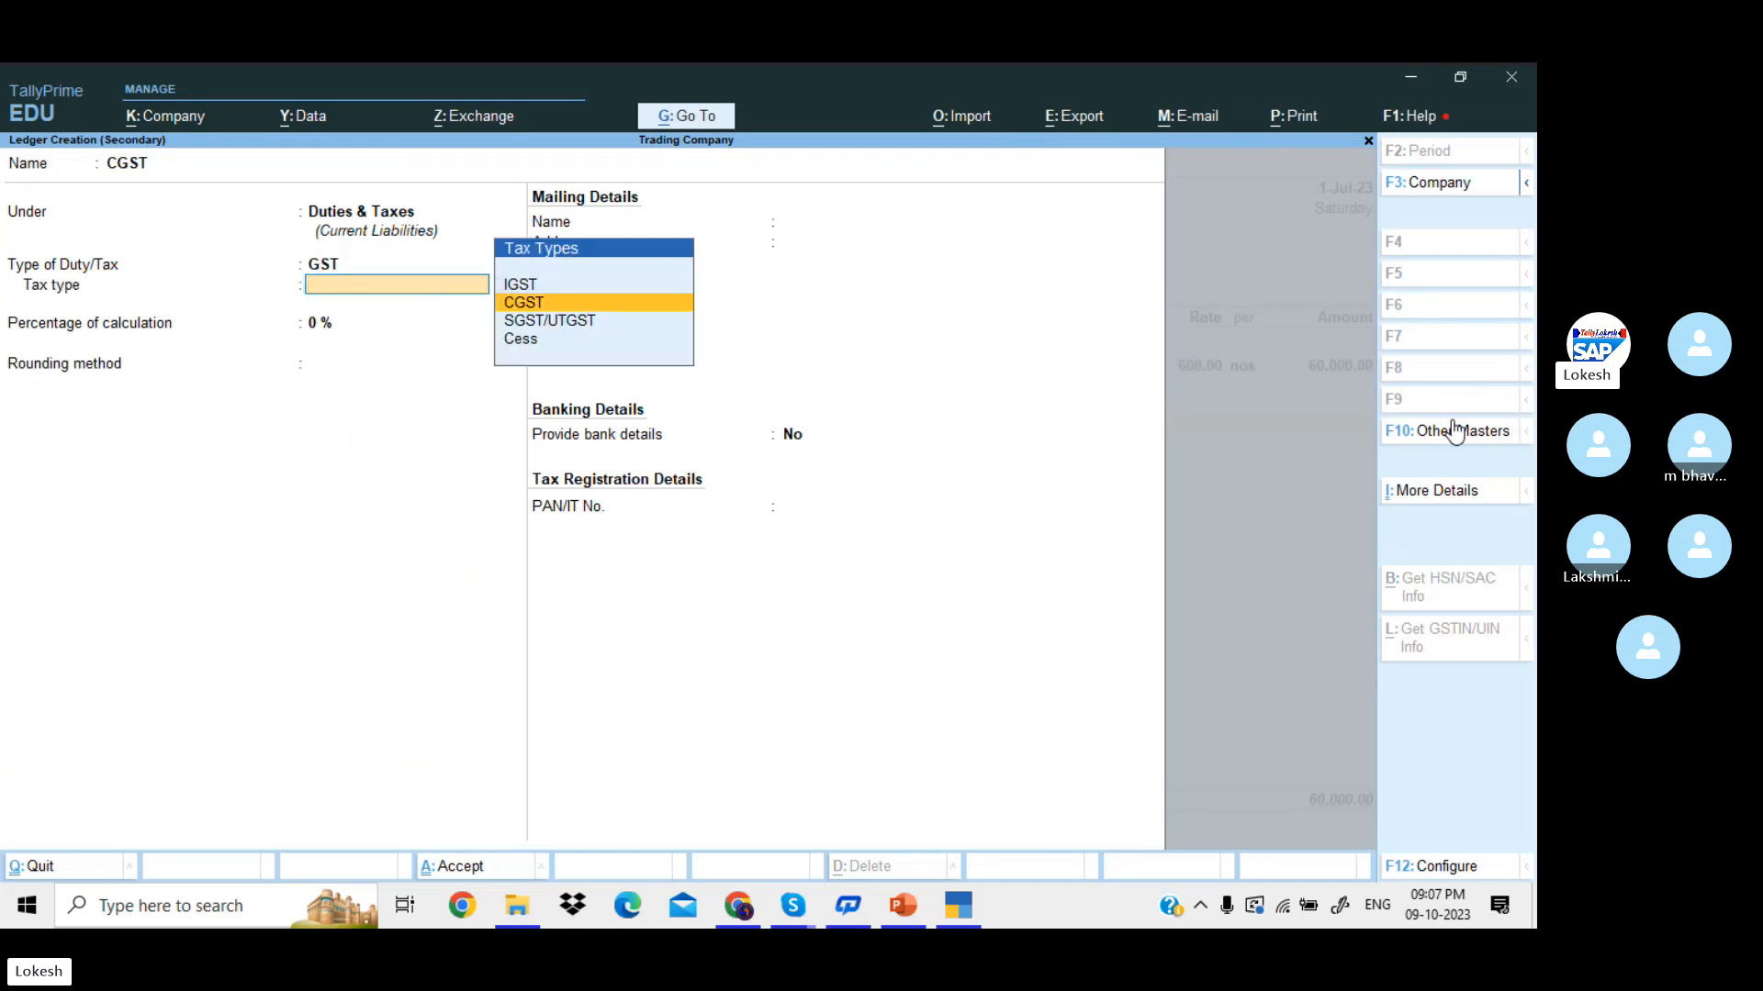
{"action": "key", "text": "Return"}
{"action": "key", "text": "Return"}
{"action": "key", "text": "Return"}
{"action": "key", "text": "Return"}
{"action": "key", "text": "Return"}
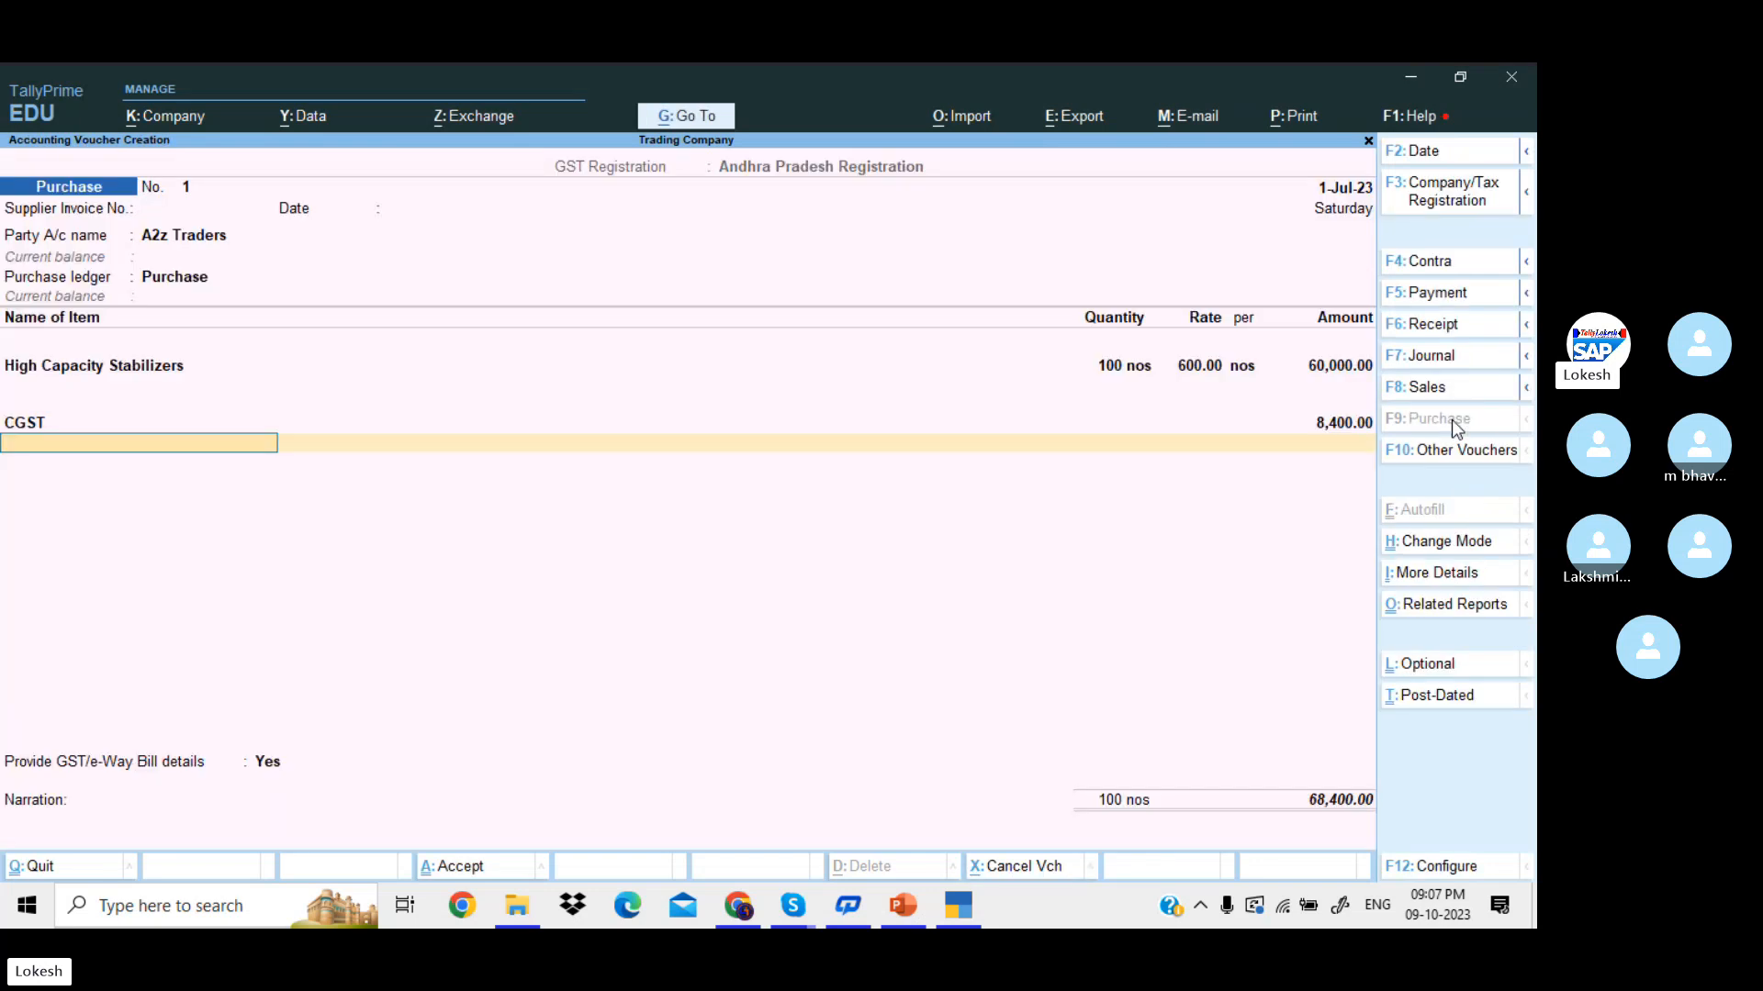
- Start another tax ledger named SGST under Duties & Taxes from the purchase voucher
{"action": "key", "text": "alt+c"}
{"action": "type", "text": "SGST"}
{"action": "key", "text": "Return"}
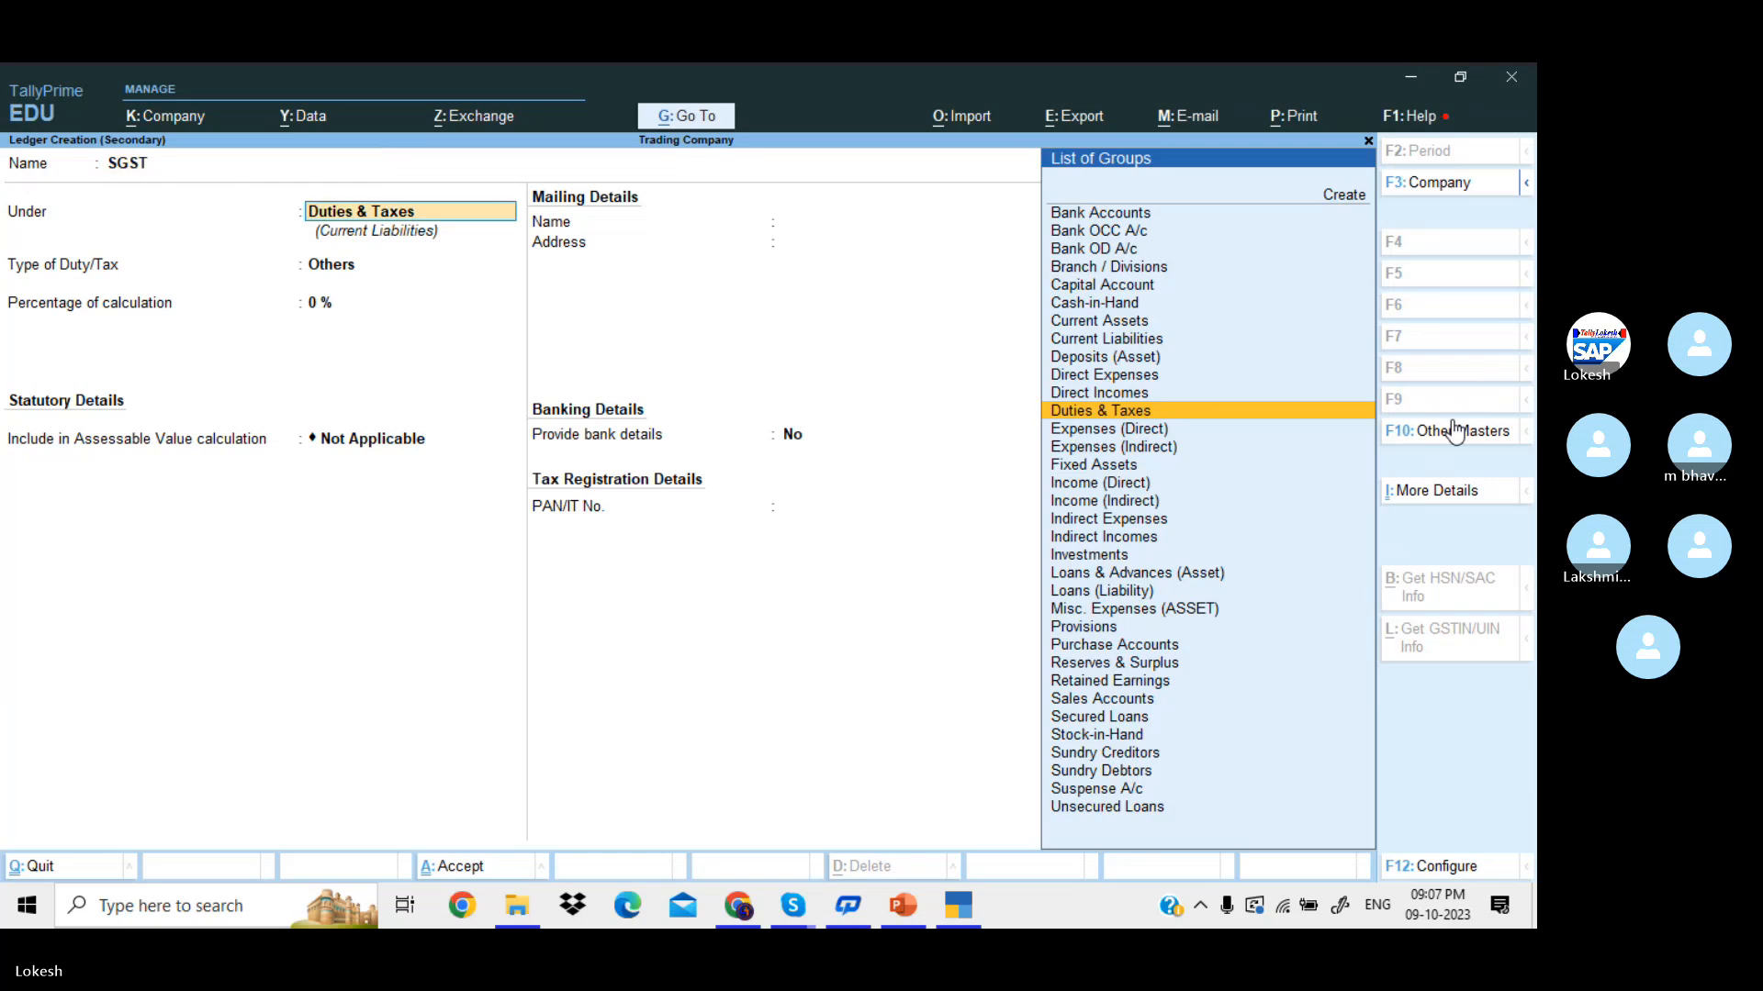
{"action": "key", "text": "Return"}
- Set the SGST ledger's duty type to GST and tax type to SGST/UTGST, and save it into the voucher
{"action": "key", "text": "Return"}
{"action": "key", "text": "Down"}
{"action": "key", "text": "Down"}
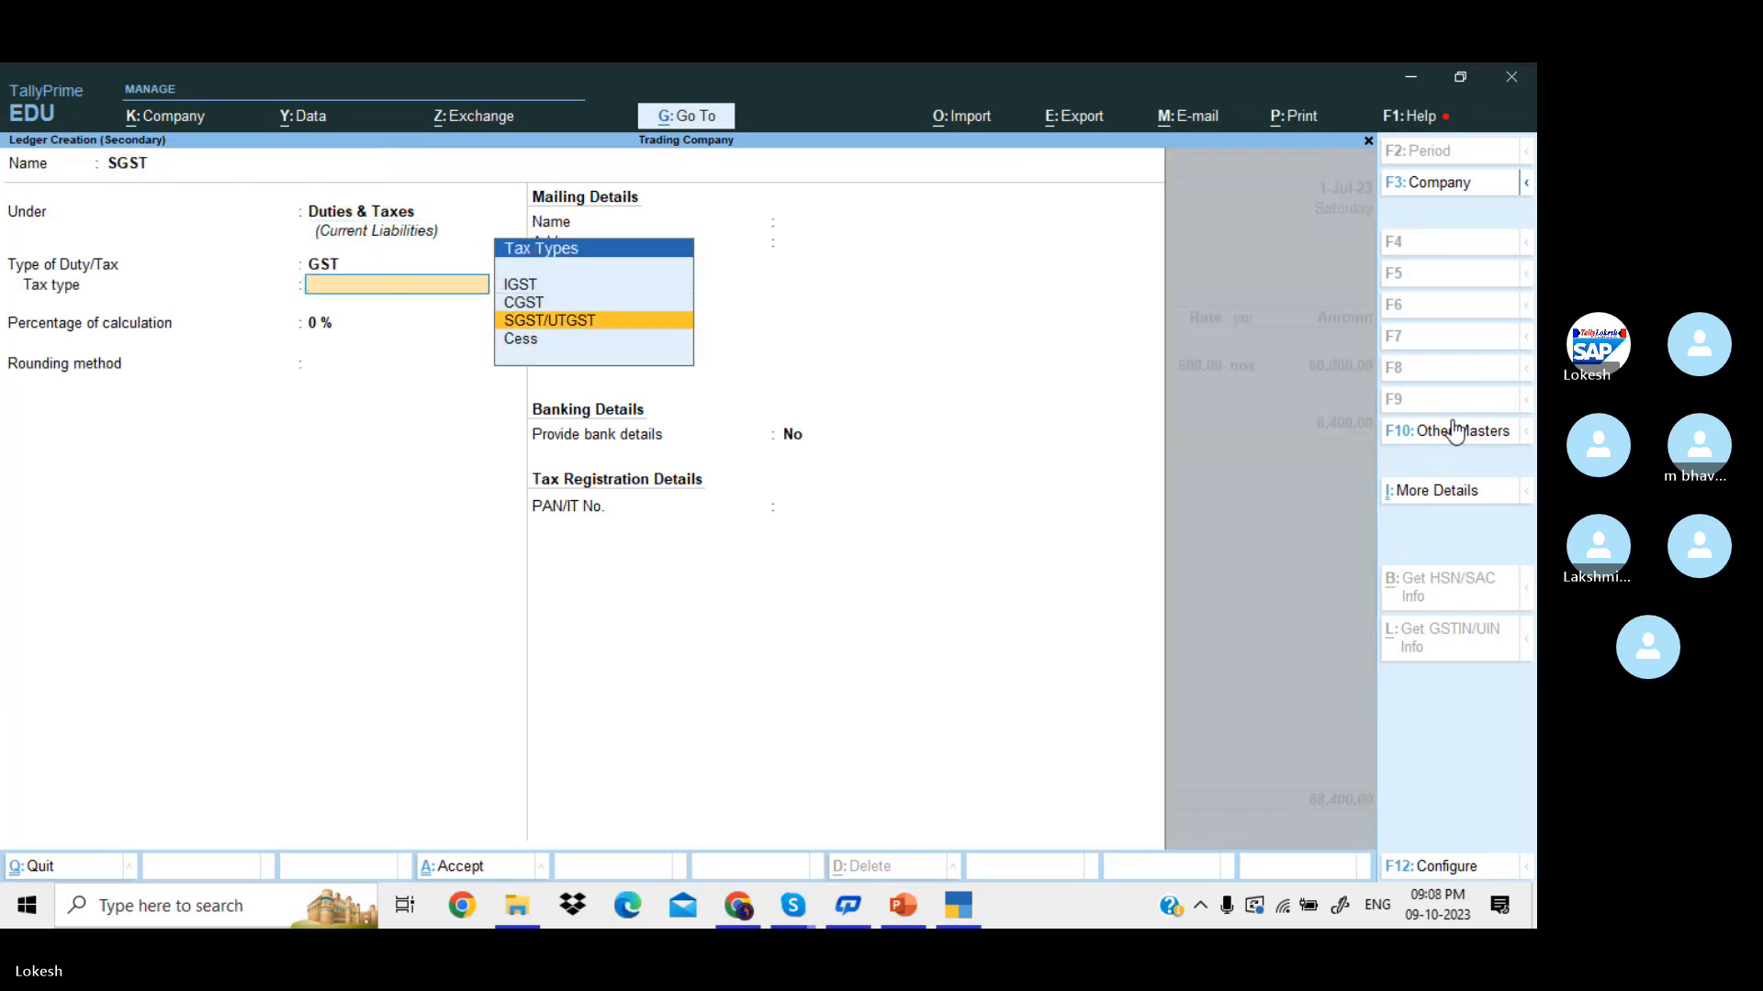
{"action": "key", "text": "Return"}
{"action": "key", "text": "Return"}
{"action": "key", "text": "Return"}
{"action": "key", "text": "Return"}
{"action": "key", "text": "Return"}
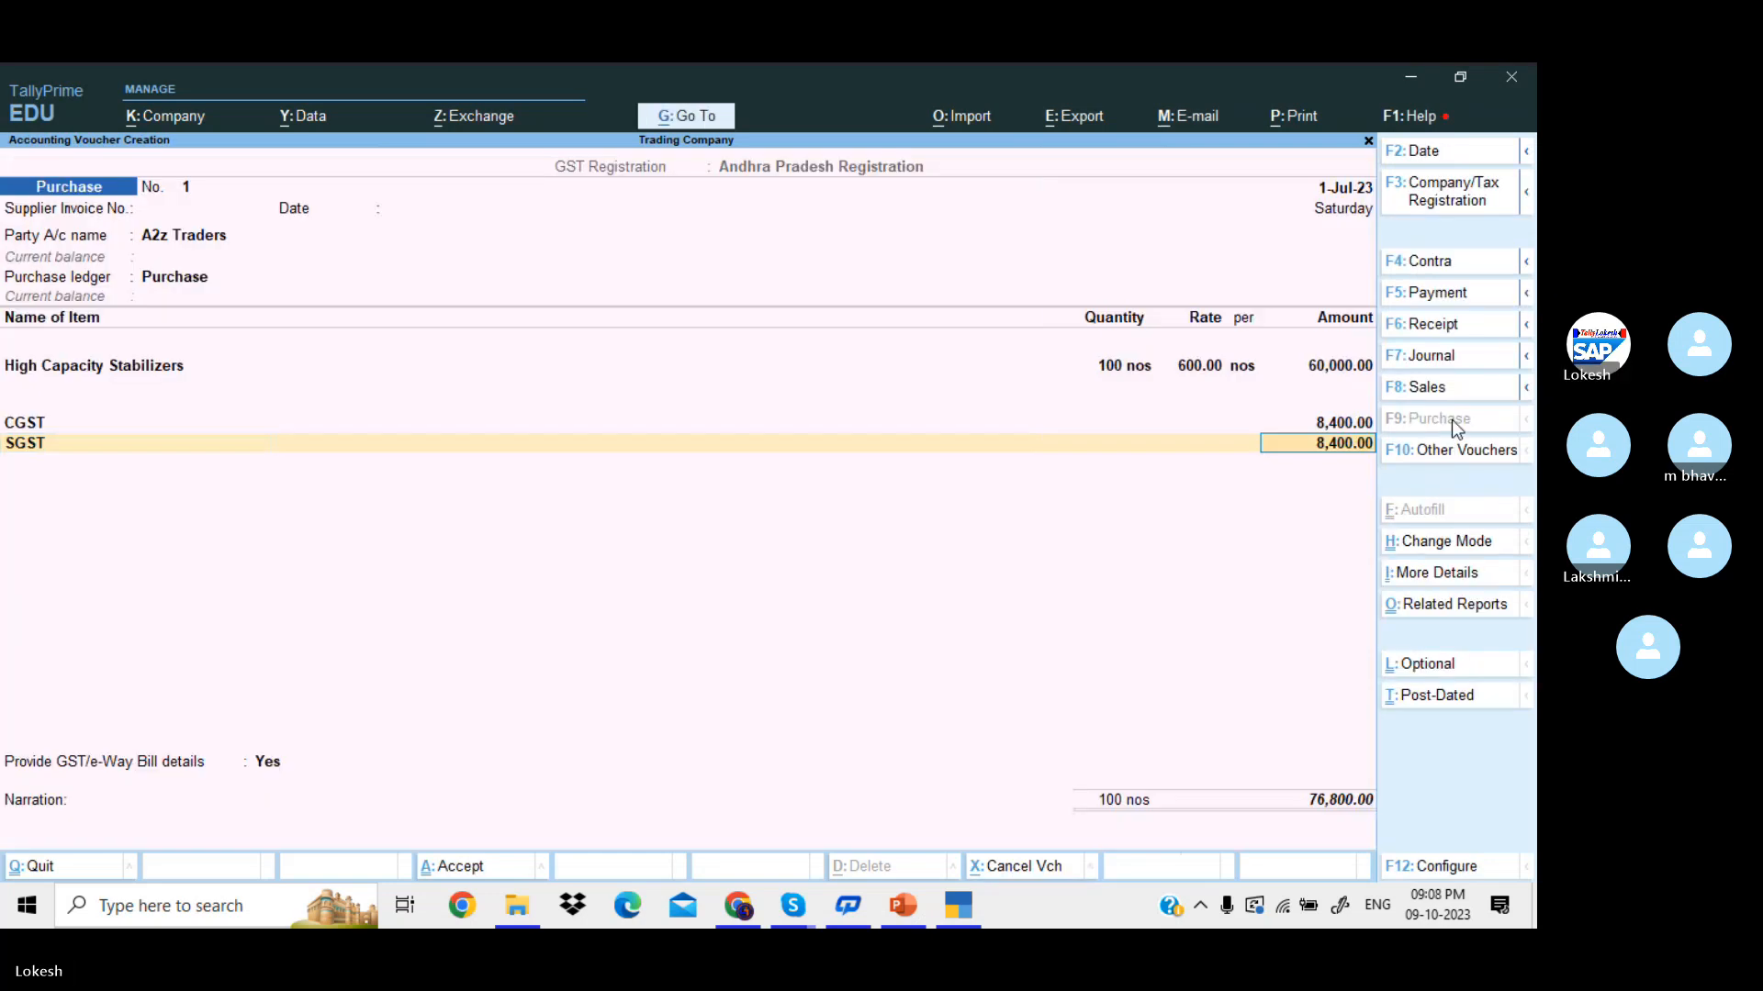
- Accept the SGST amount, set Provide GST/e-Way Bill details to No, leave the narration blank, and save the purchase voucher
{"action": "key", "text": "Return"}
{"action": "key", "text": "Return"}
{"action": "key", "text": "Up"}
{"action": "key", "text": "Return"}
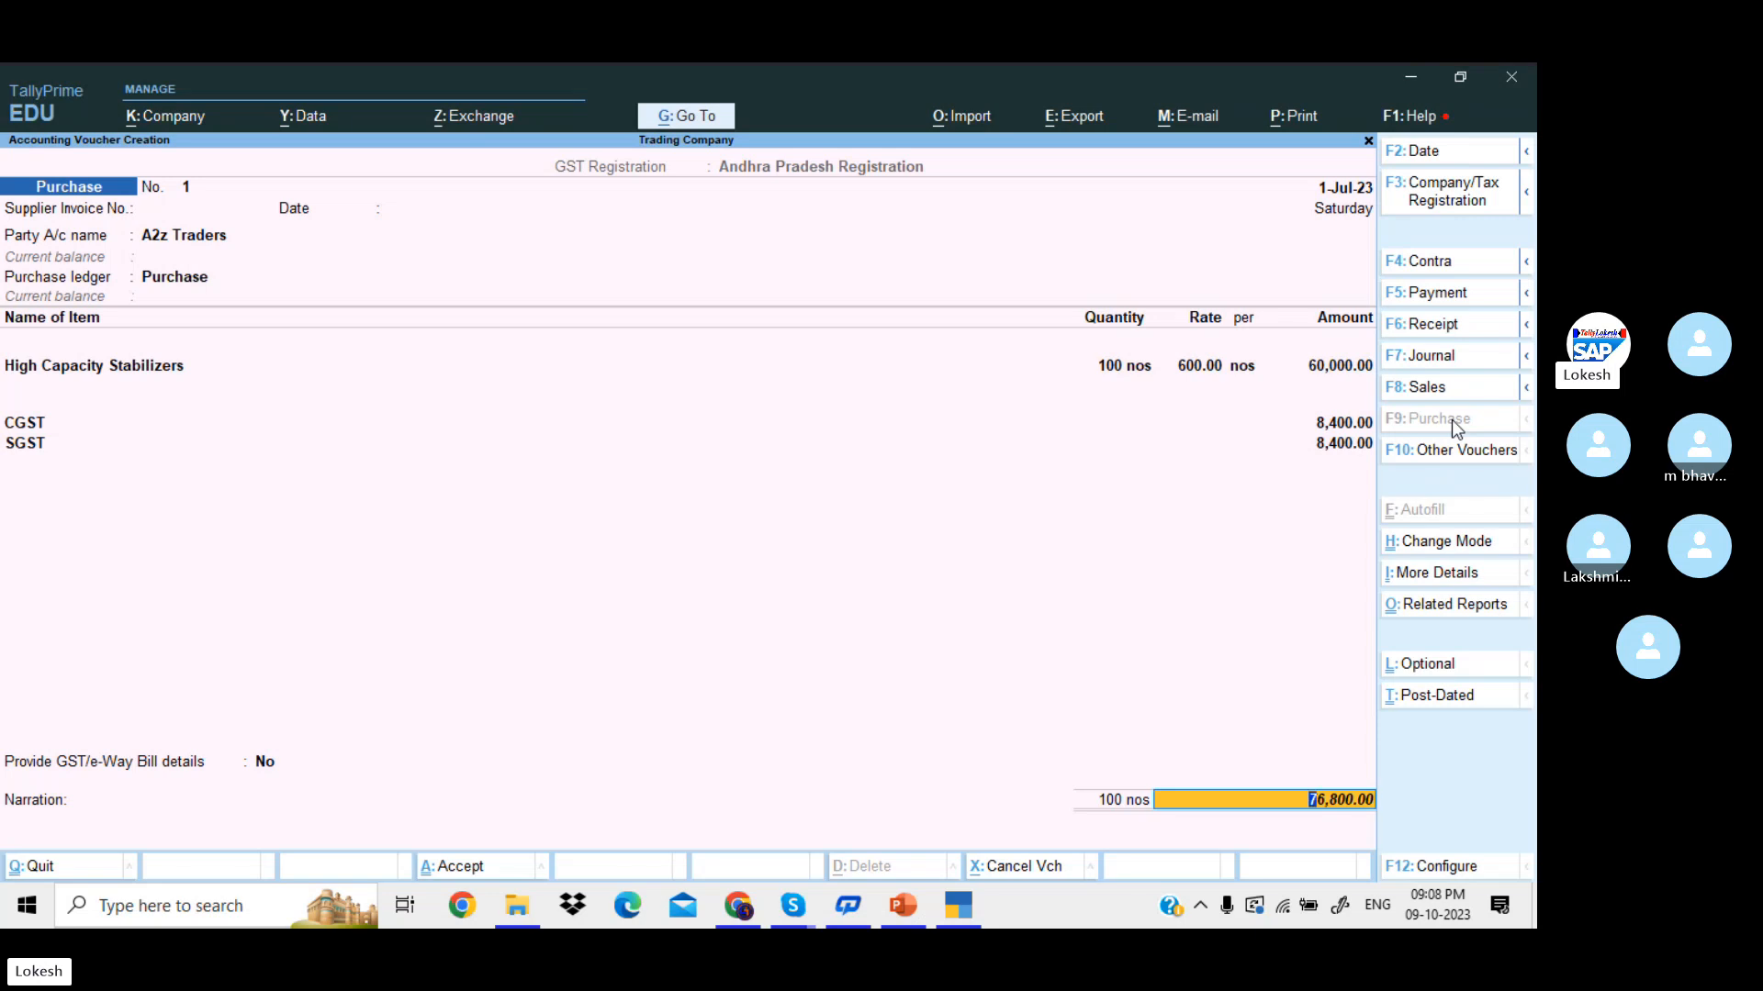
{"action": "key", "text": "Return"}
{"action": "key", "text": "Return"}
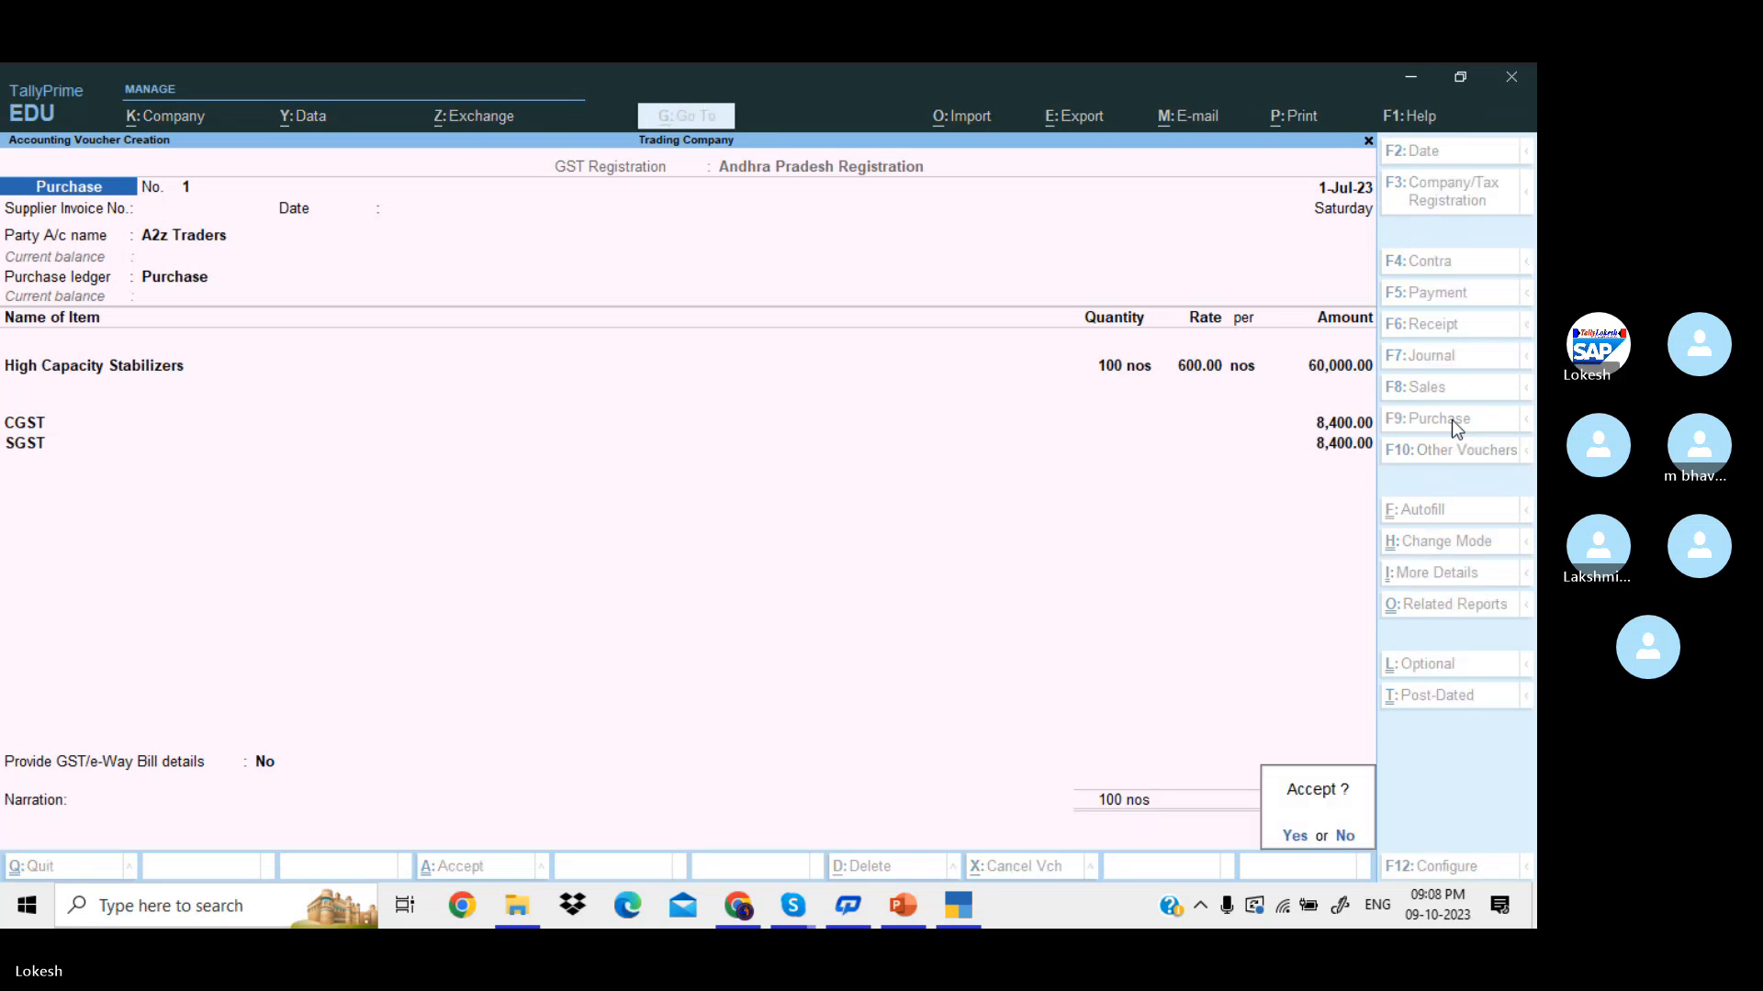
{"action": "key", "text": "Return"}
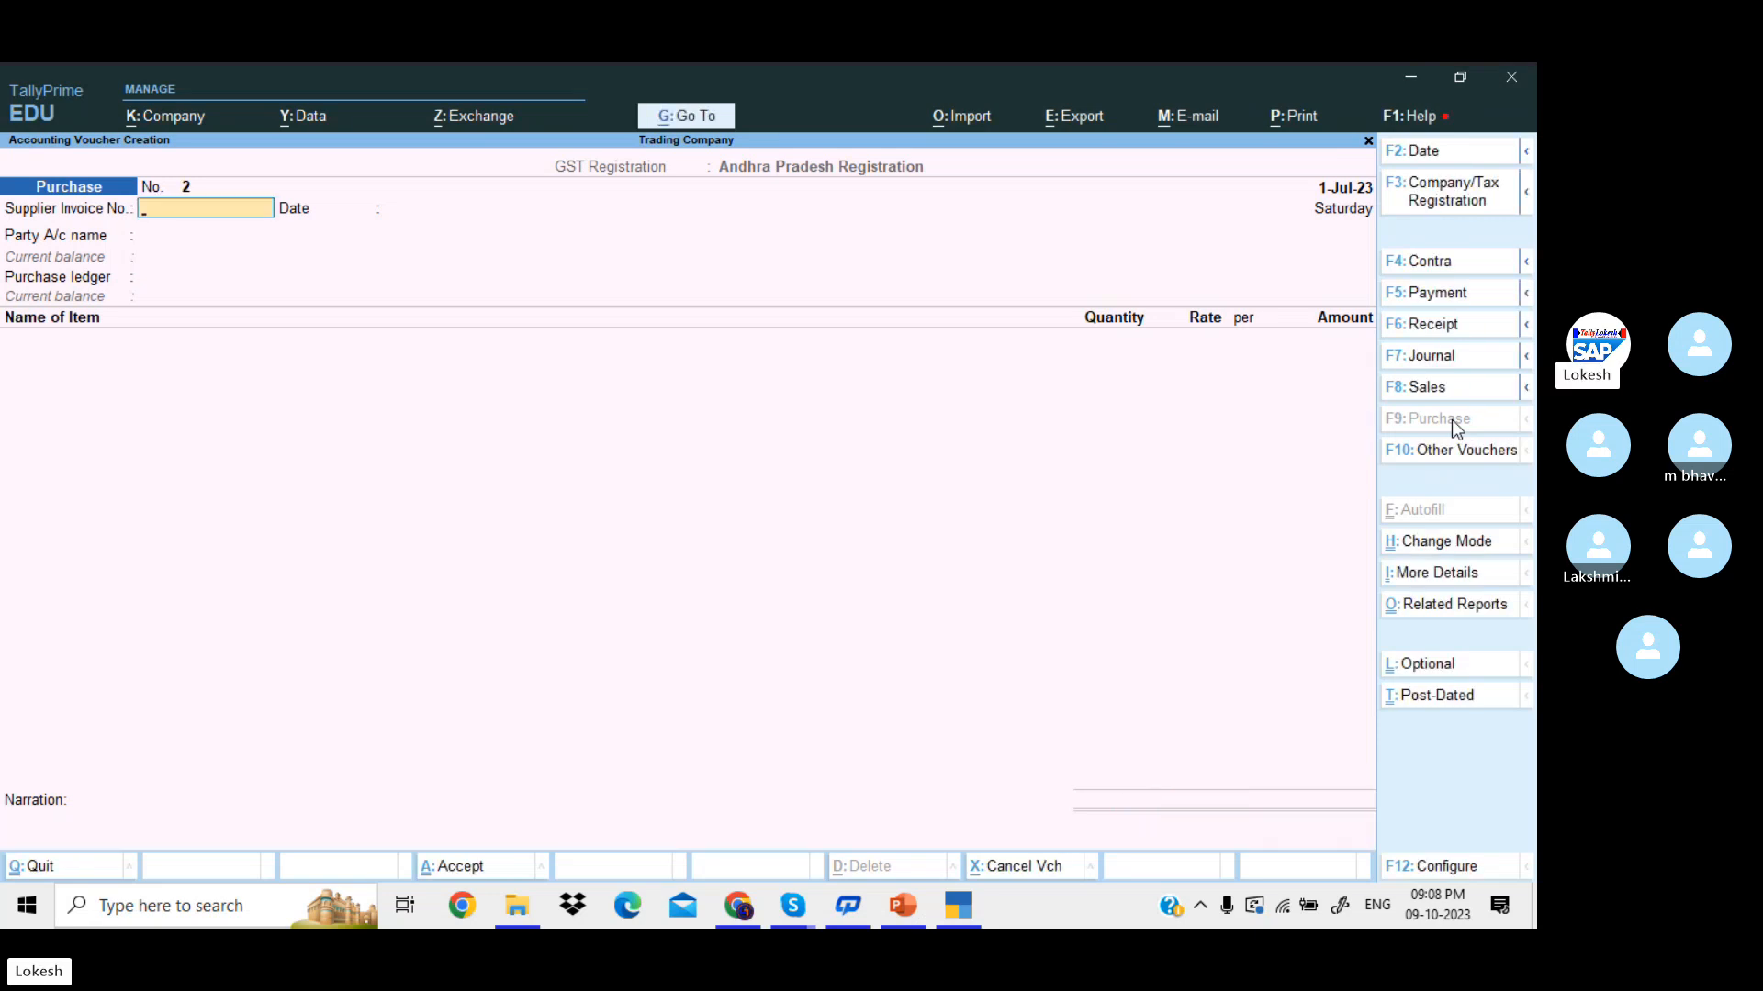
- Choose A2z Traders as the purchase voucher's party, leaving the supplier invoice number and receipt details blank
{"action": "key", "text": "Return"}
{"action": "key", "text": "Return"}
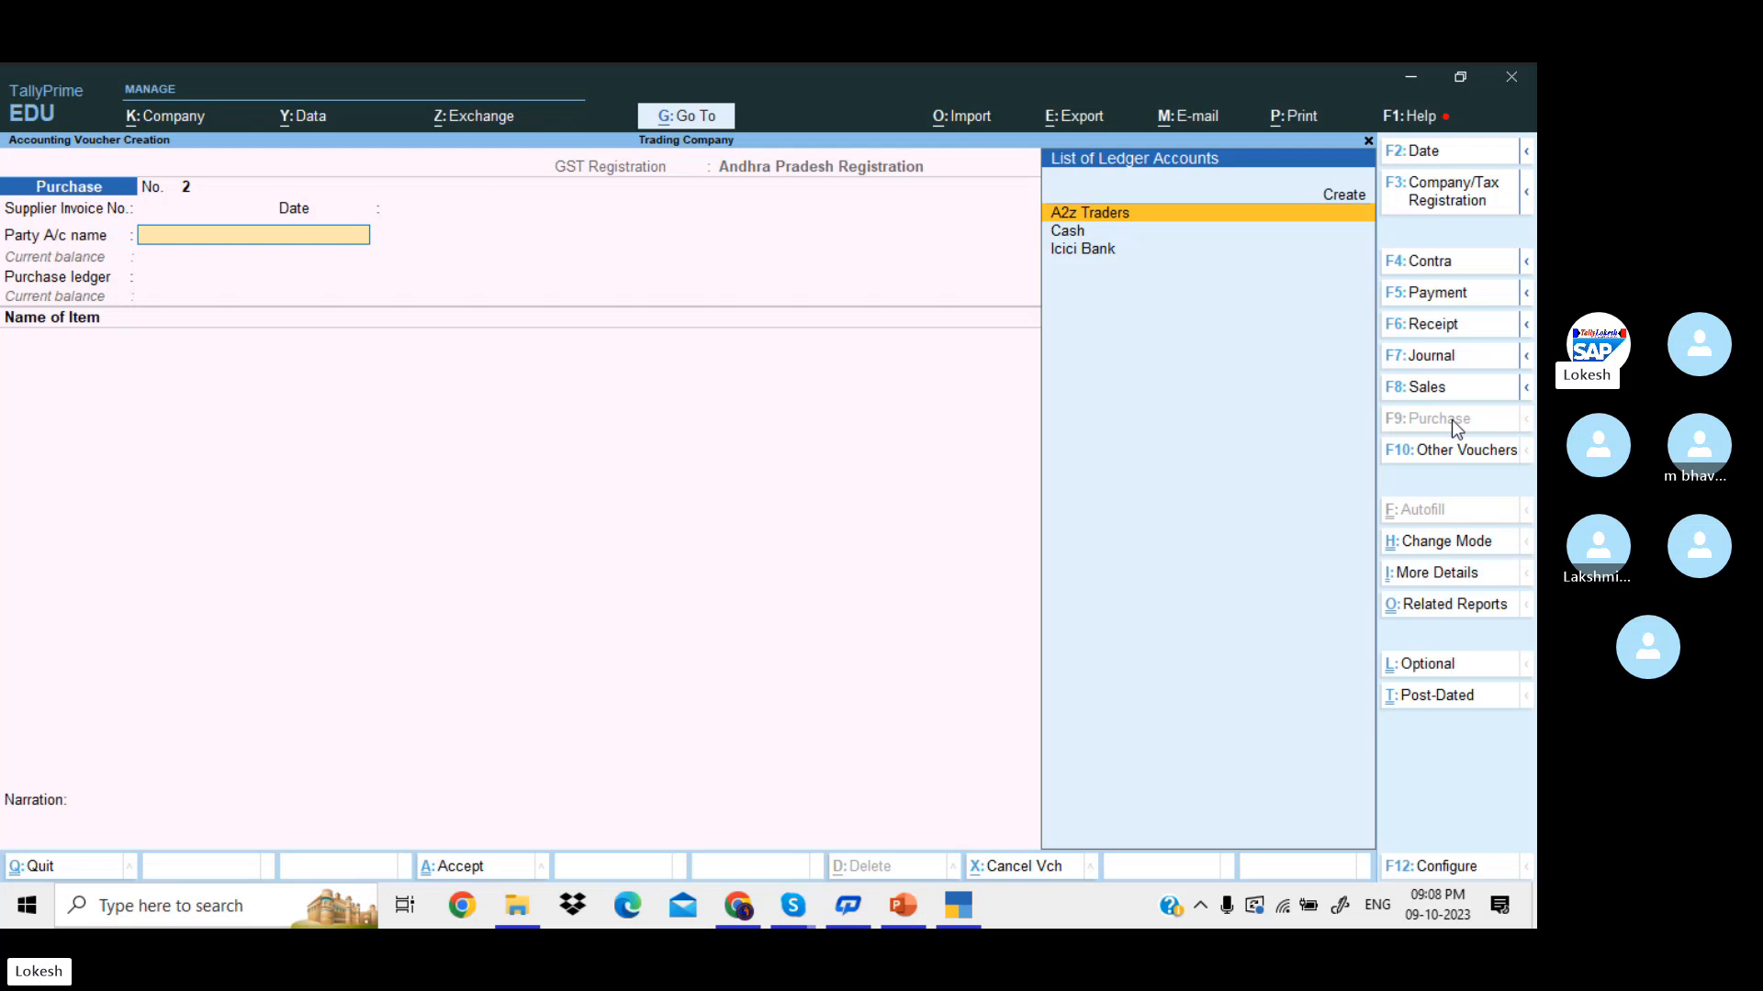
{"action": "key", "text": "Return"}
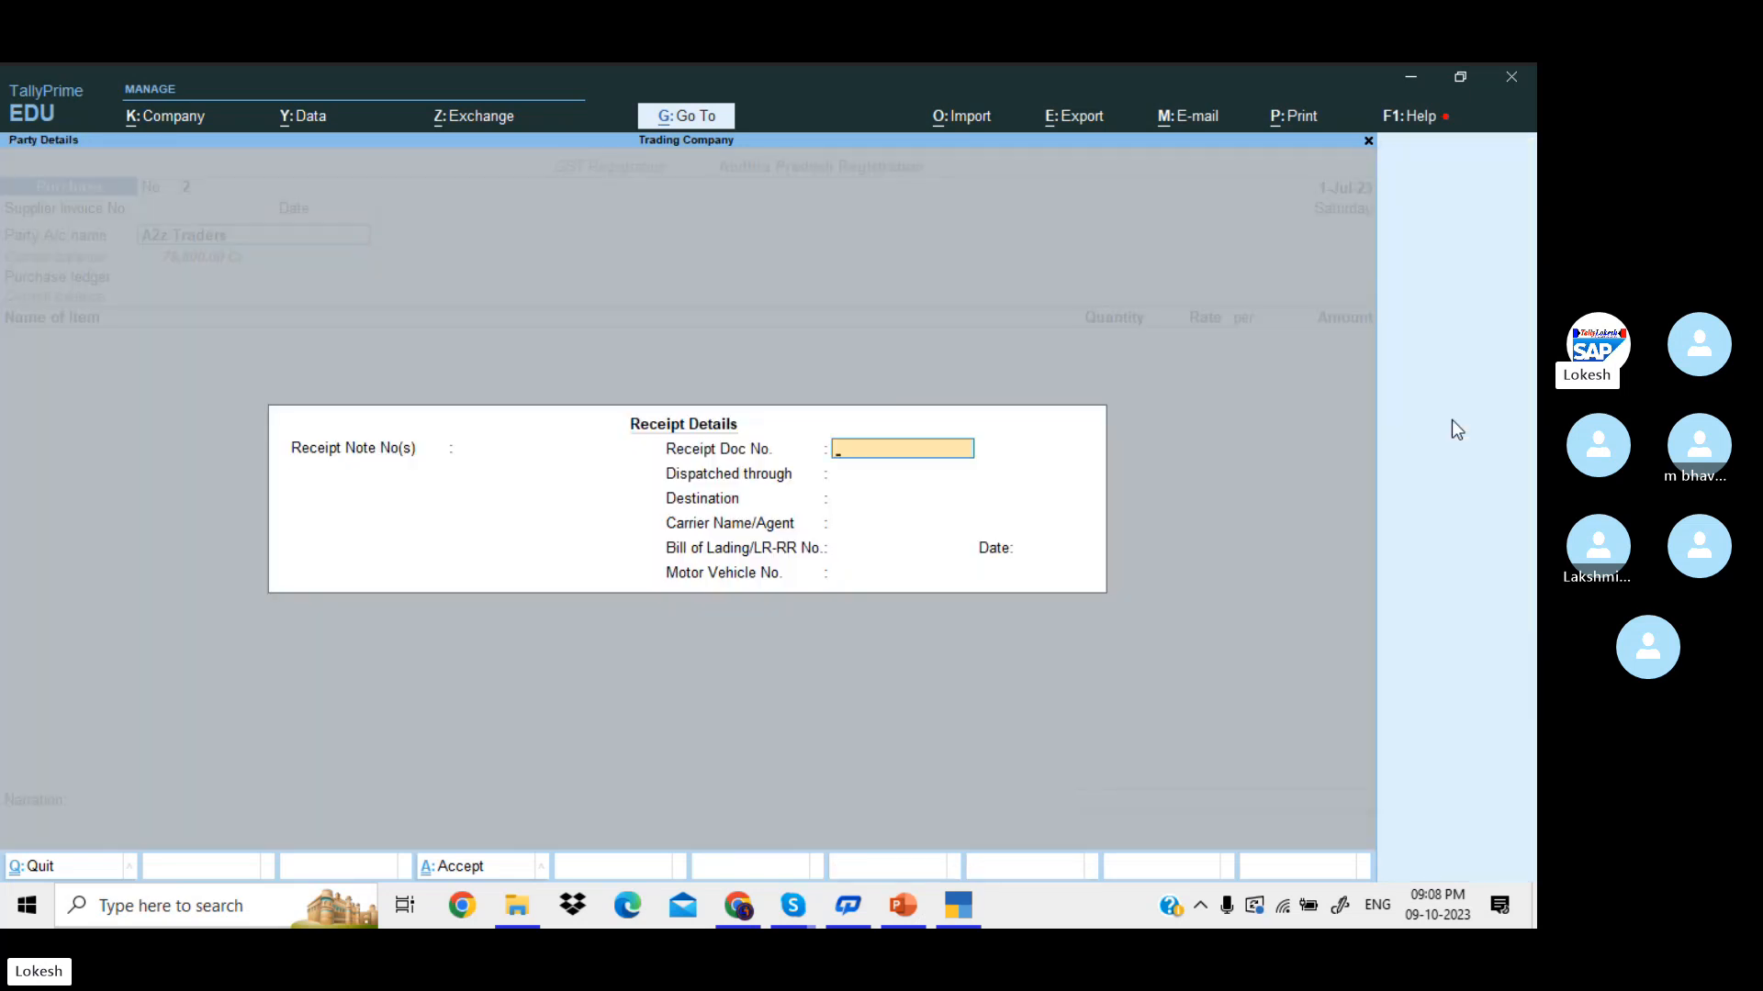
{"action": "key", "text": "Return"}
{"action": "key", "text": "Return"}
{"action": "key", "text": "Return"}
{"action": "key", "text": "Return"}
{"action": "key", "text": "Return"}
{"action": "key", "text": "Return"}
{"action": "key", "text": "Return"}
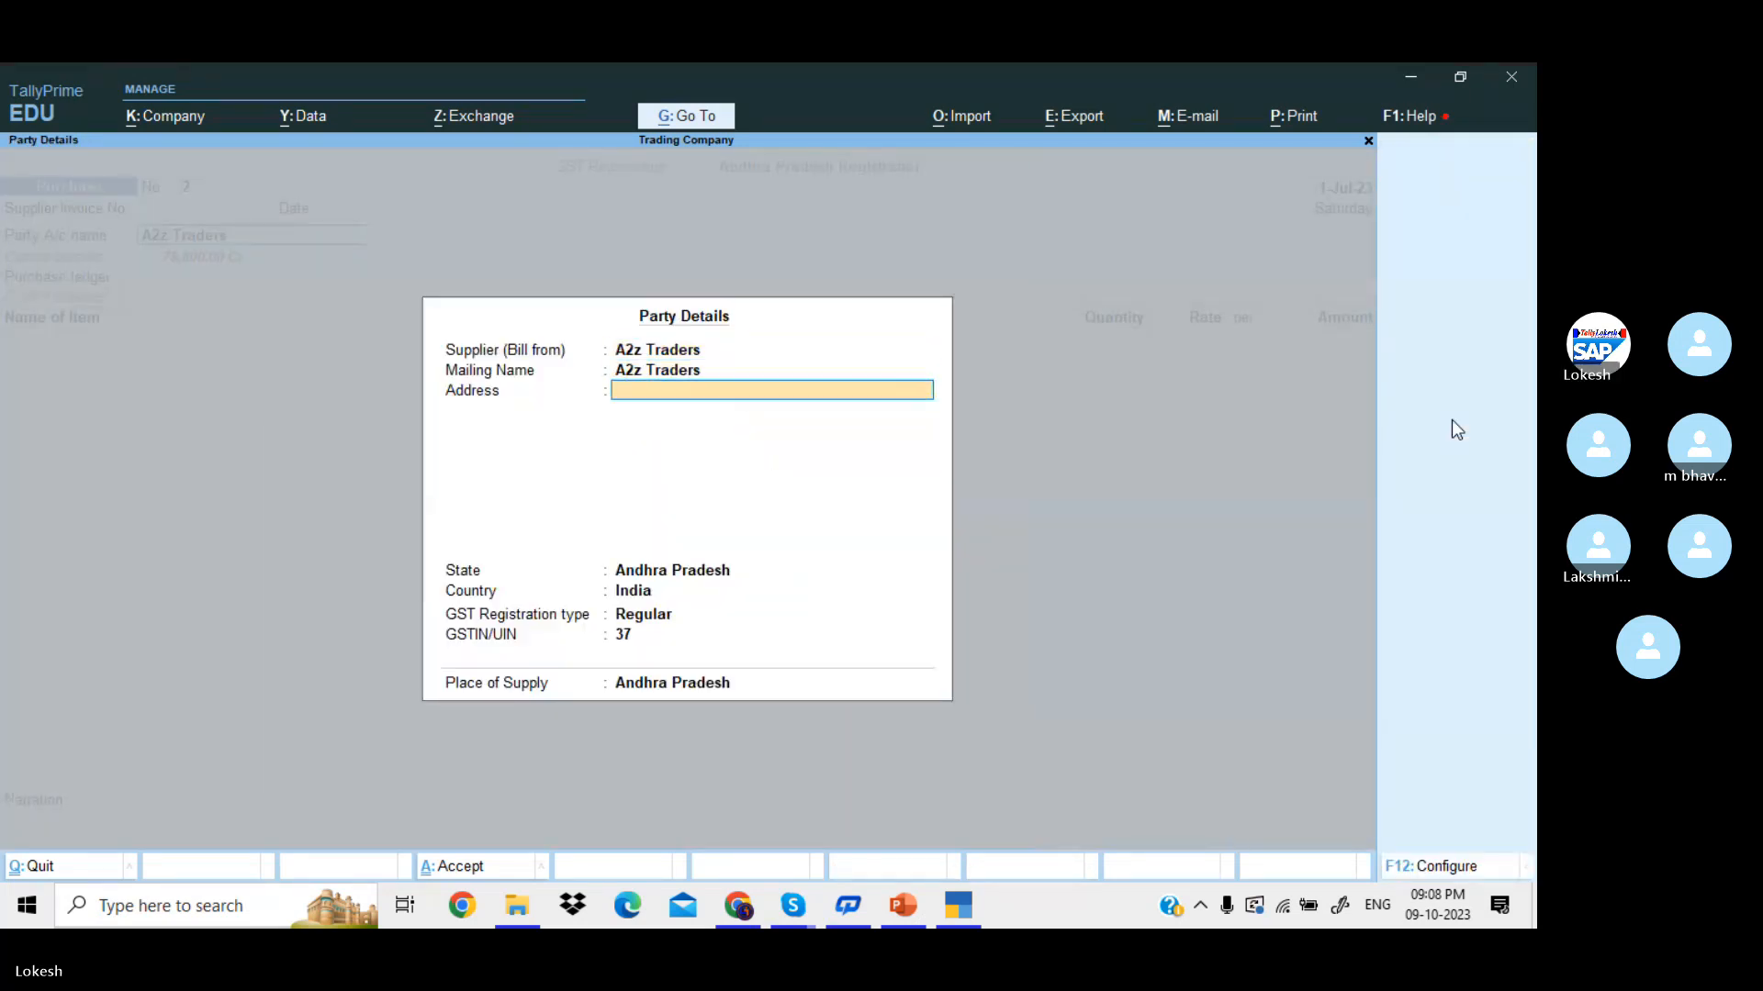
- Accept A2z Traders' party details and use Purchase as the voucher's purchase ledger
{"action": "key", "text": "Return"}
{"action": "key", "text": "Return"}
{"action": "key", "text": "Return"}
{"action": "key", "text": "Return"}
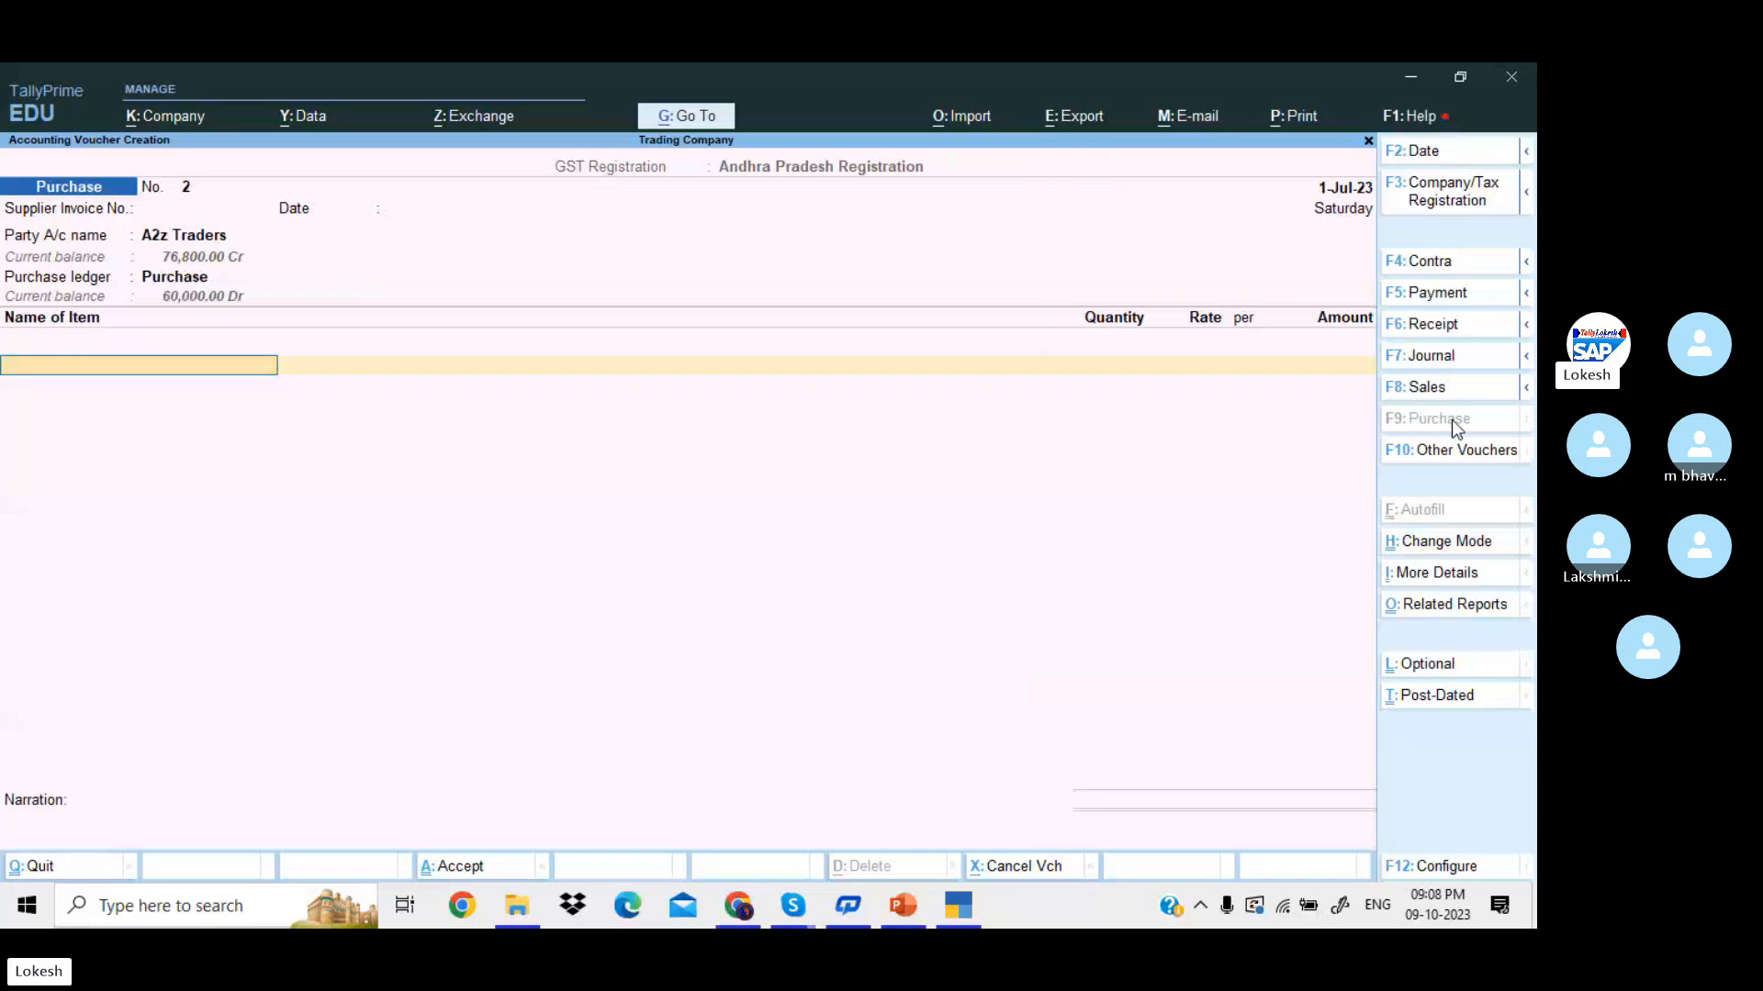
- Start a new stock item named Low Capacity Stabilizers under Stabilizers, with nos as unit, no alternate unit and GST applicable
{"action": "key", "text": "alt+c"}
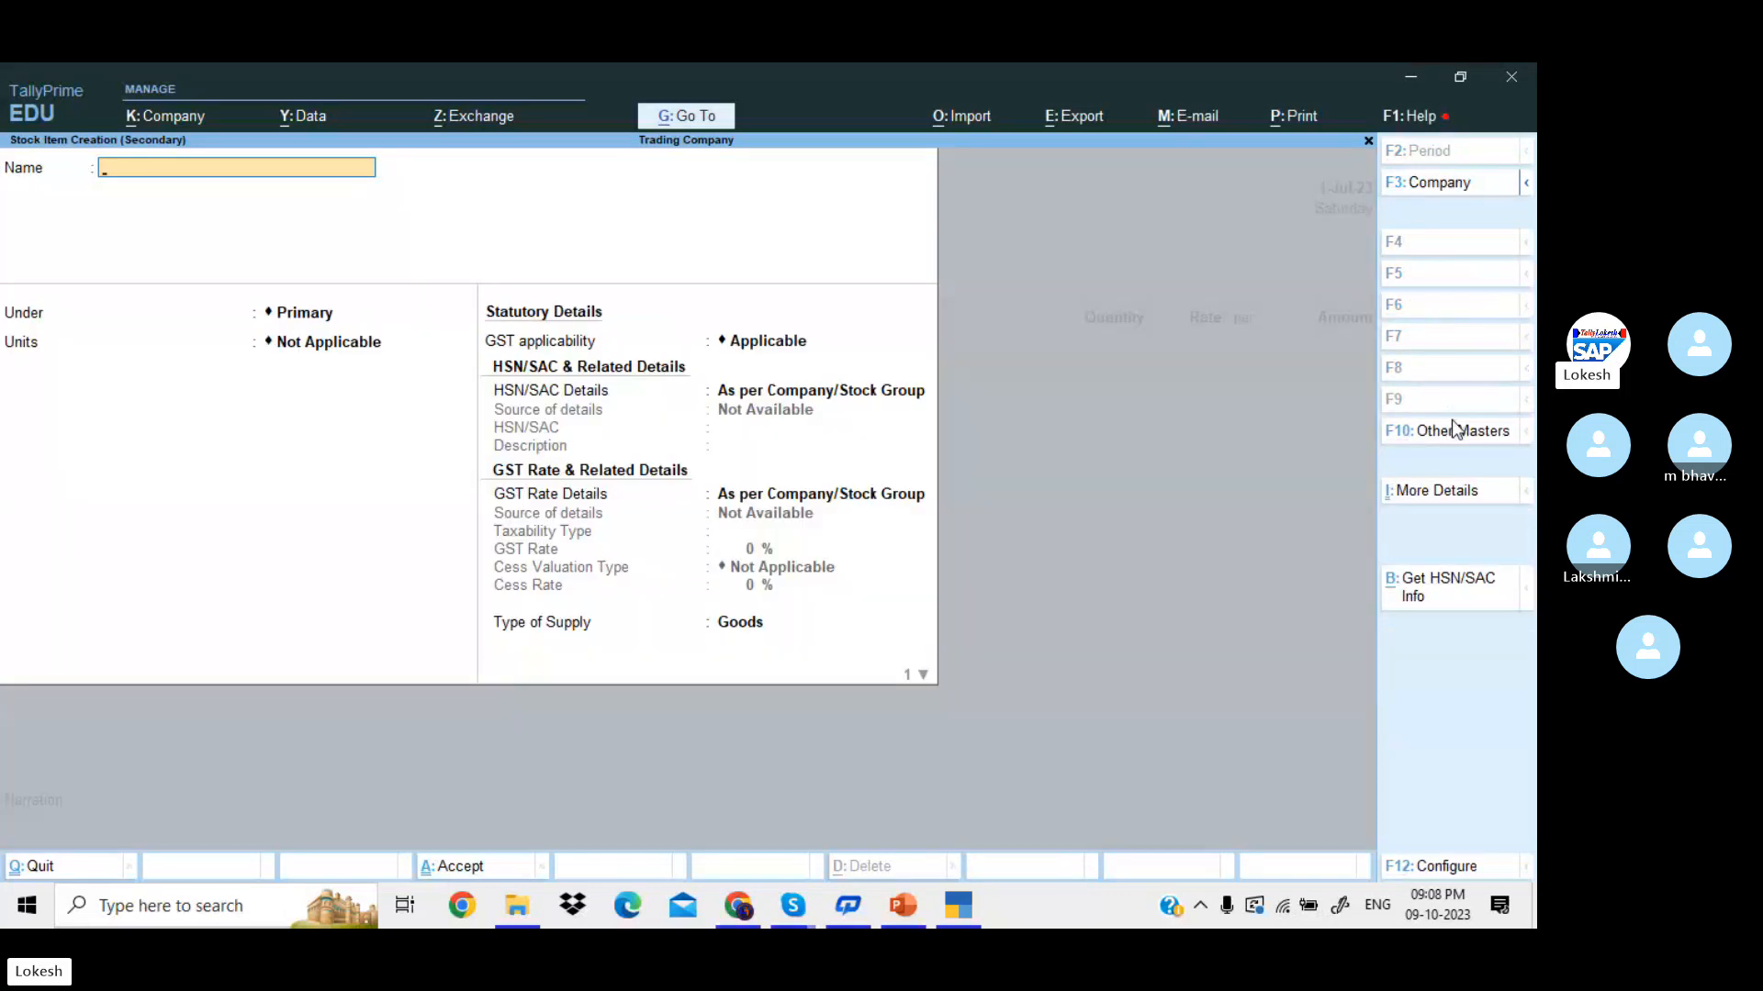
{"action": "type", "text": "Low Capac"}
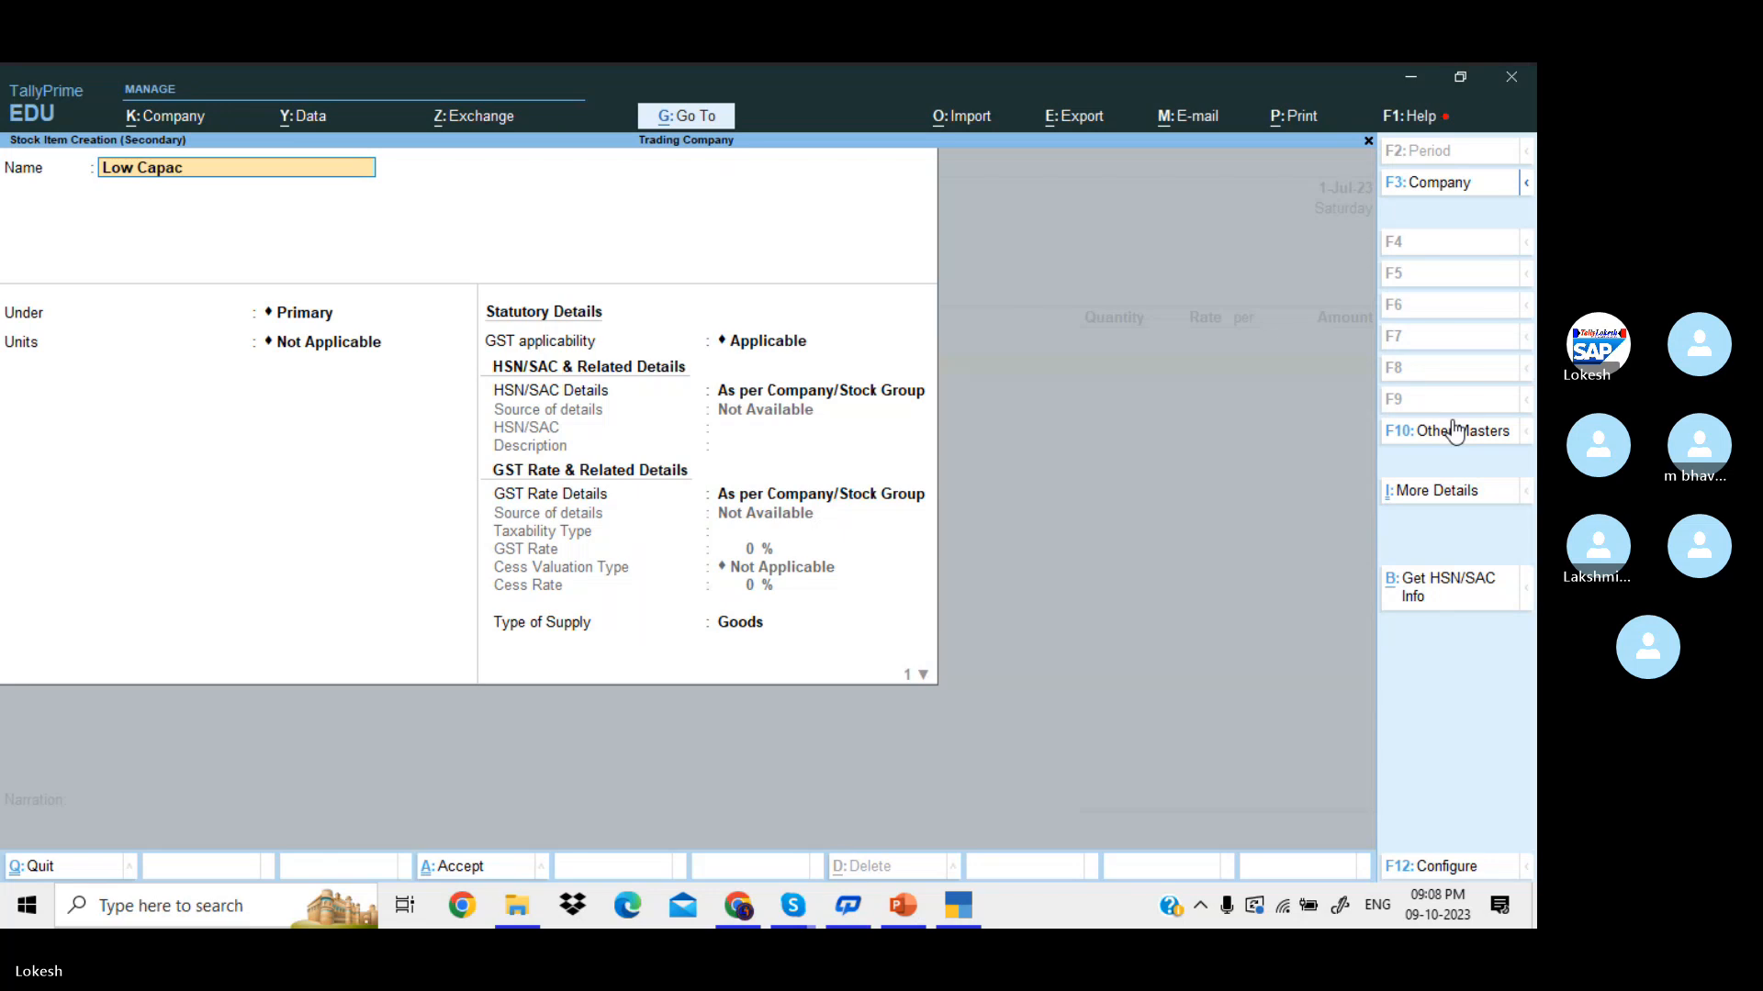
{"action": "type", "text": "ity Stabilizers"}
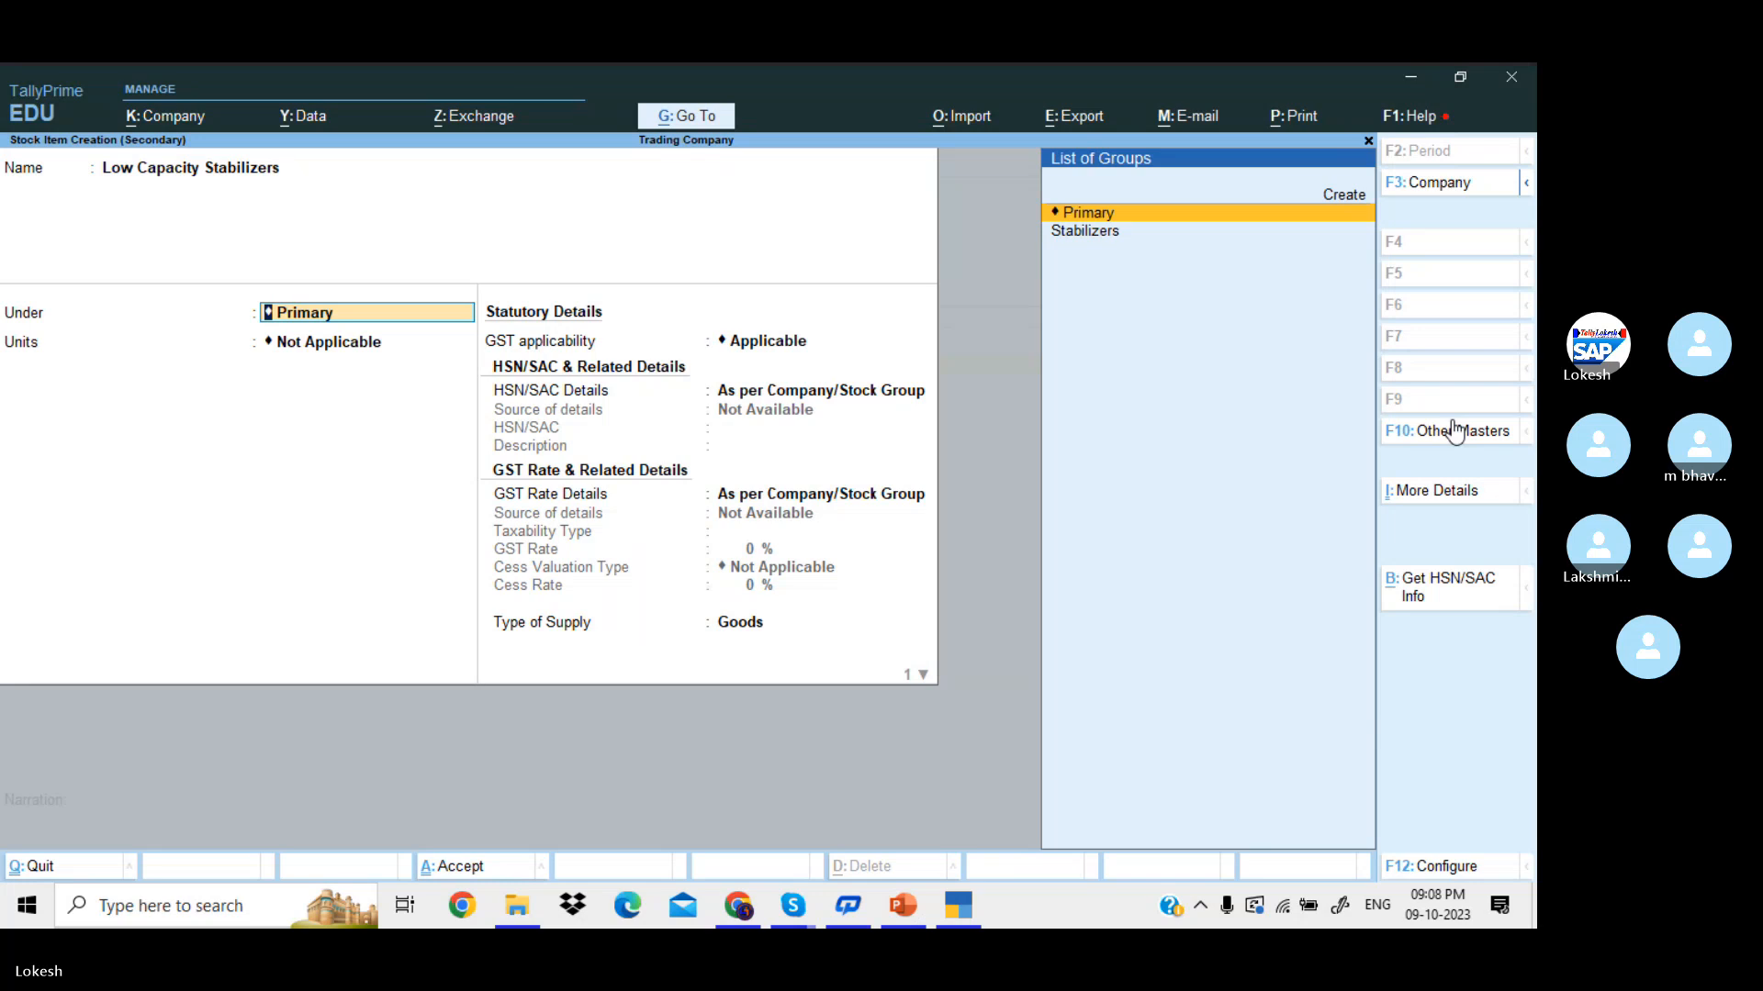
{"action": "key", "text": "Down"}
{"action": "key", "text": "Return"}
{"action": "key", "text": "Return"}
{"action": "key", "text": "Return"}
{"action": "key", "text": "Return"}
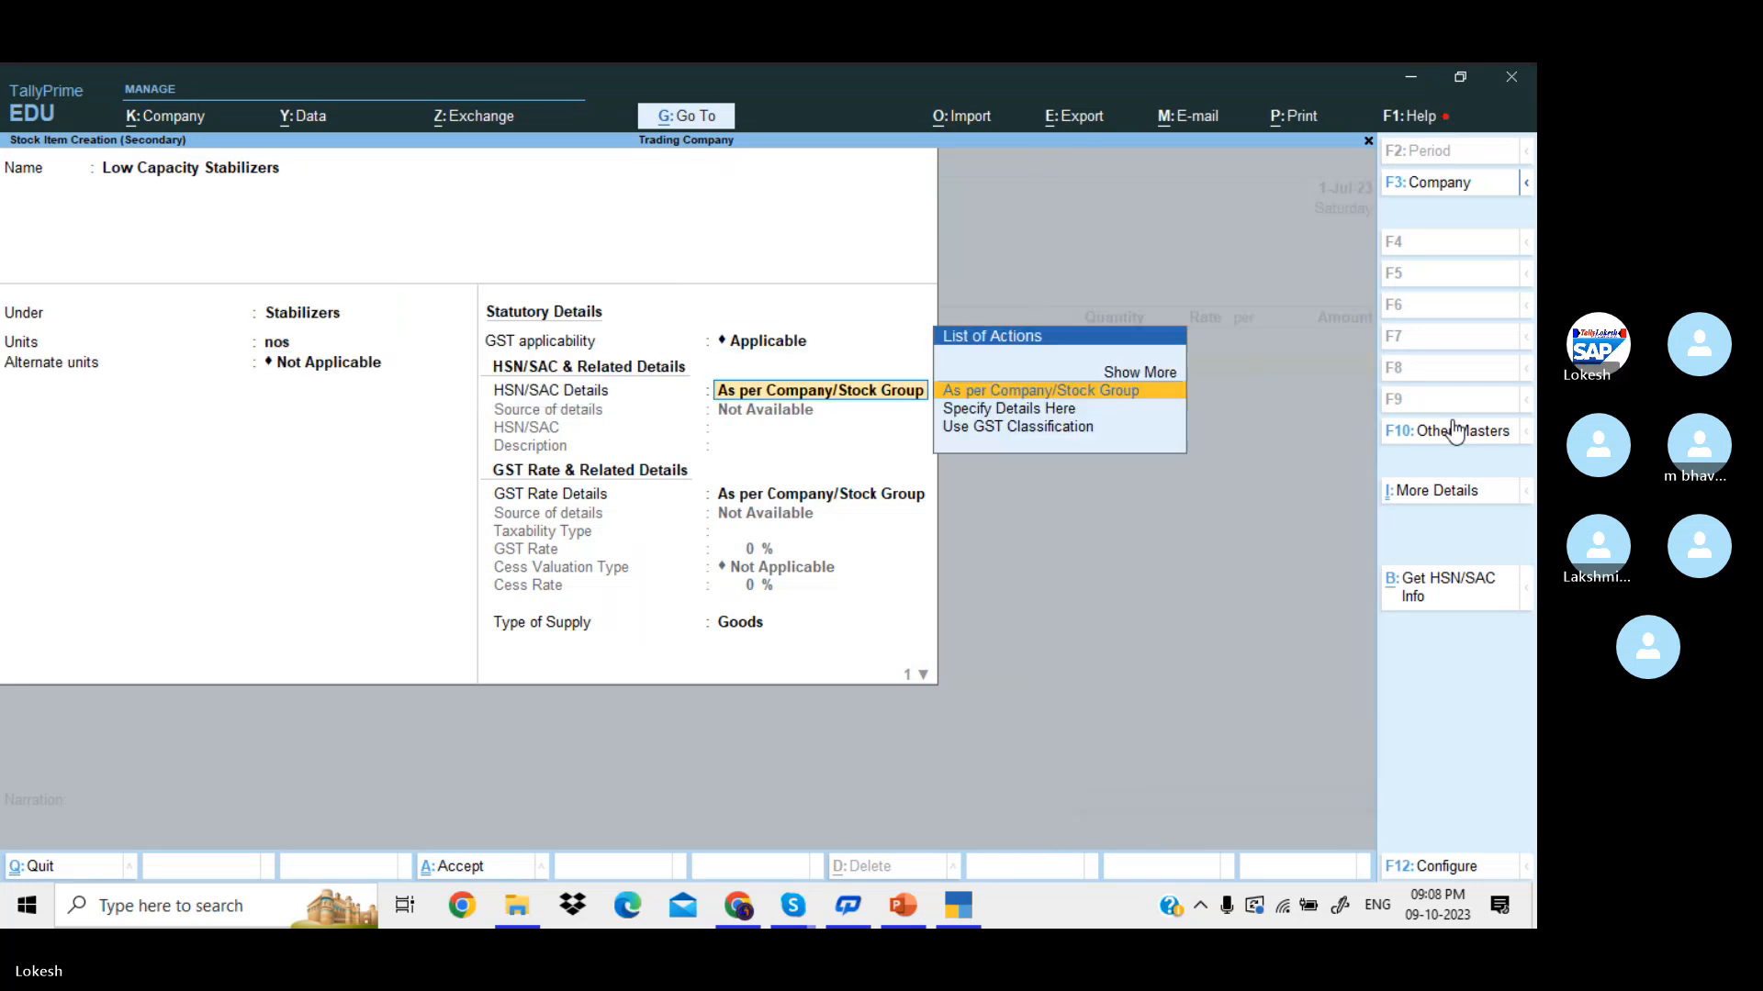
- Specify HSN/SAC 85236 directly for the Low Capacity Stabilizers item, leaving its description blank
{"action": "key", "text": "Down"}
{"action": "key", "text": "Return"}
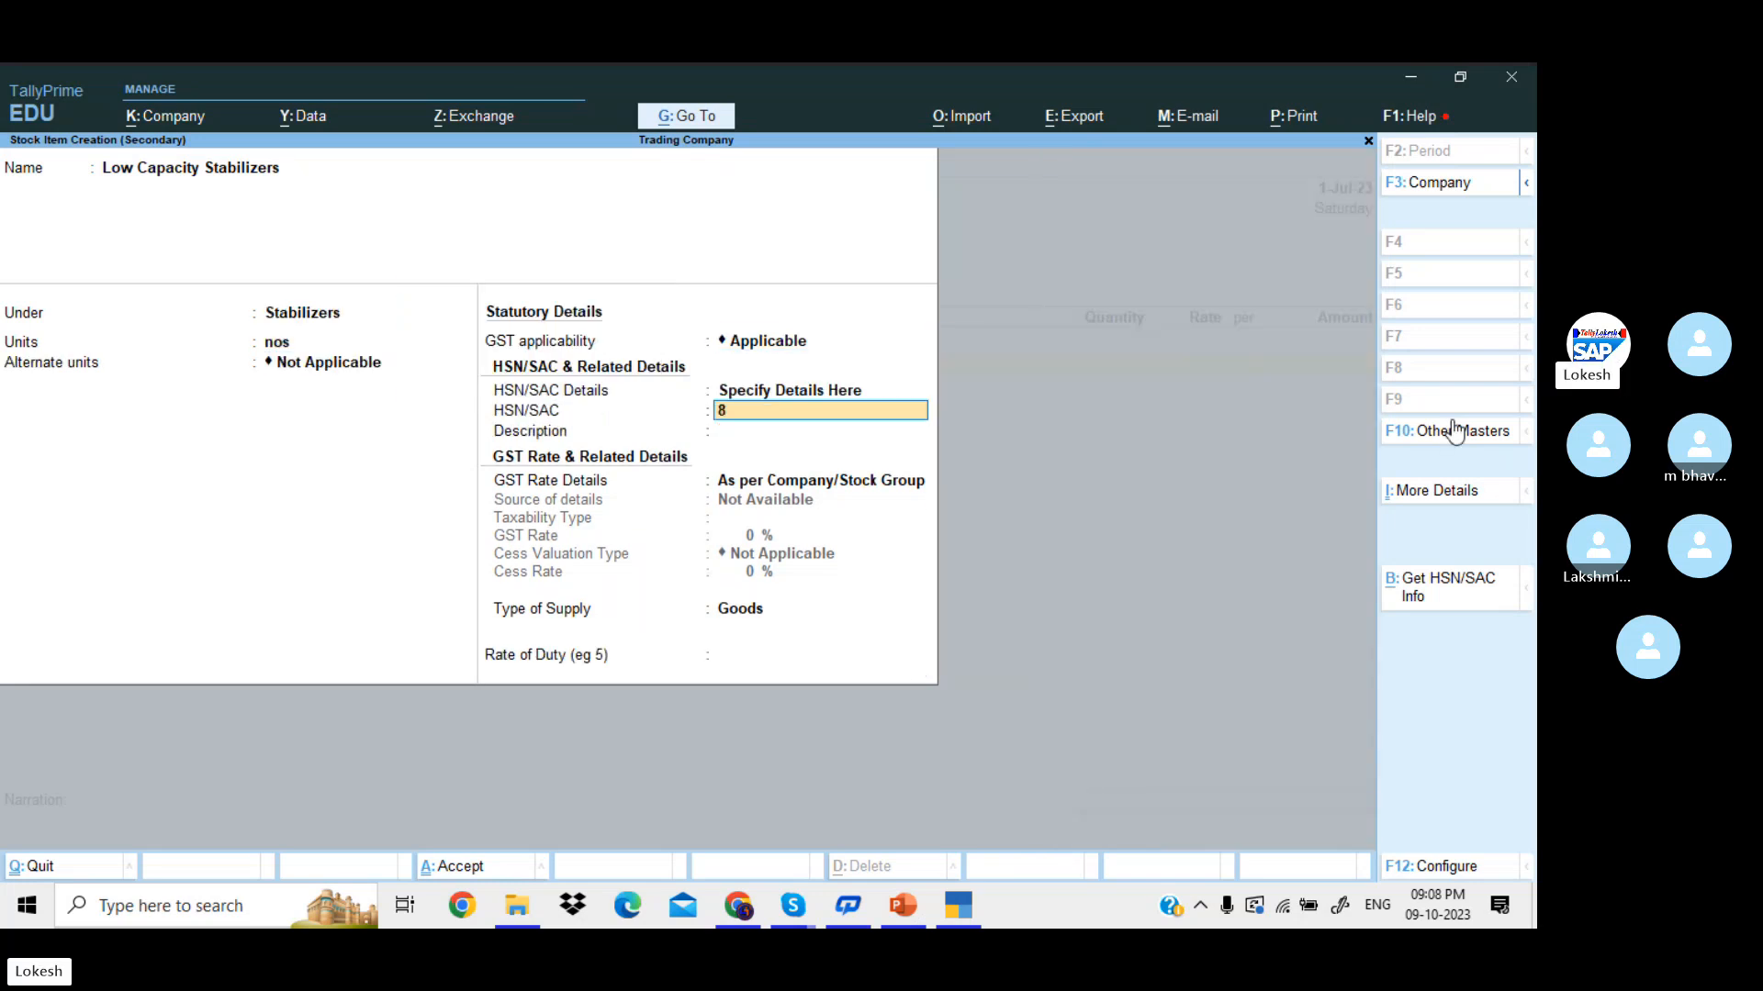
{"action": "type", "text": "85236"}
{"action": "key", "text": "Return"}
{"action": "key", "text": "Return"}
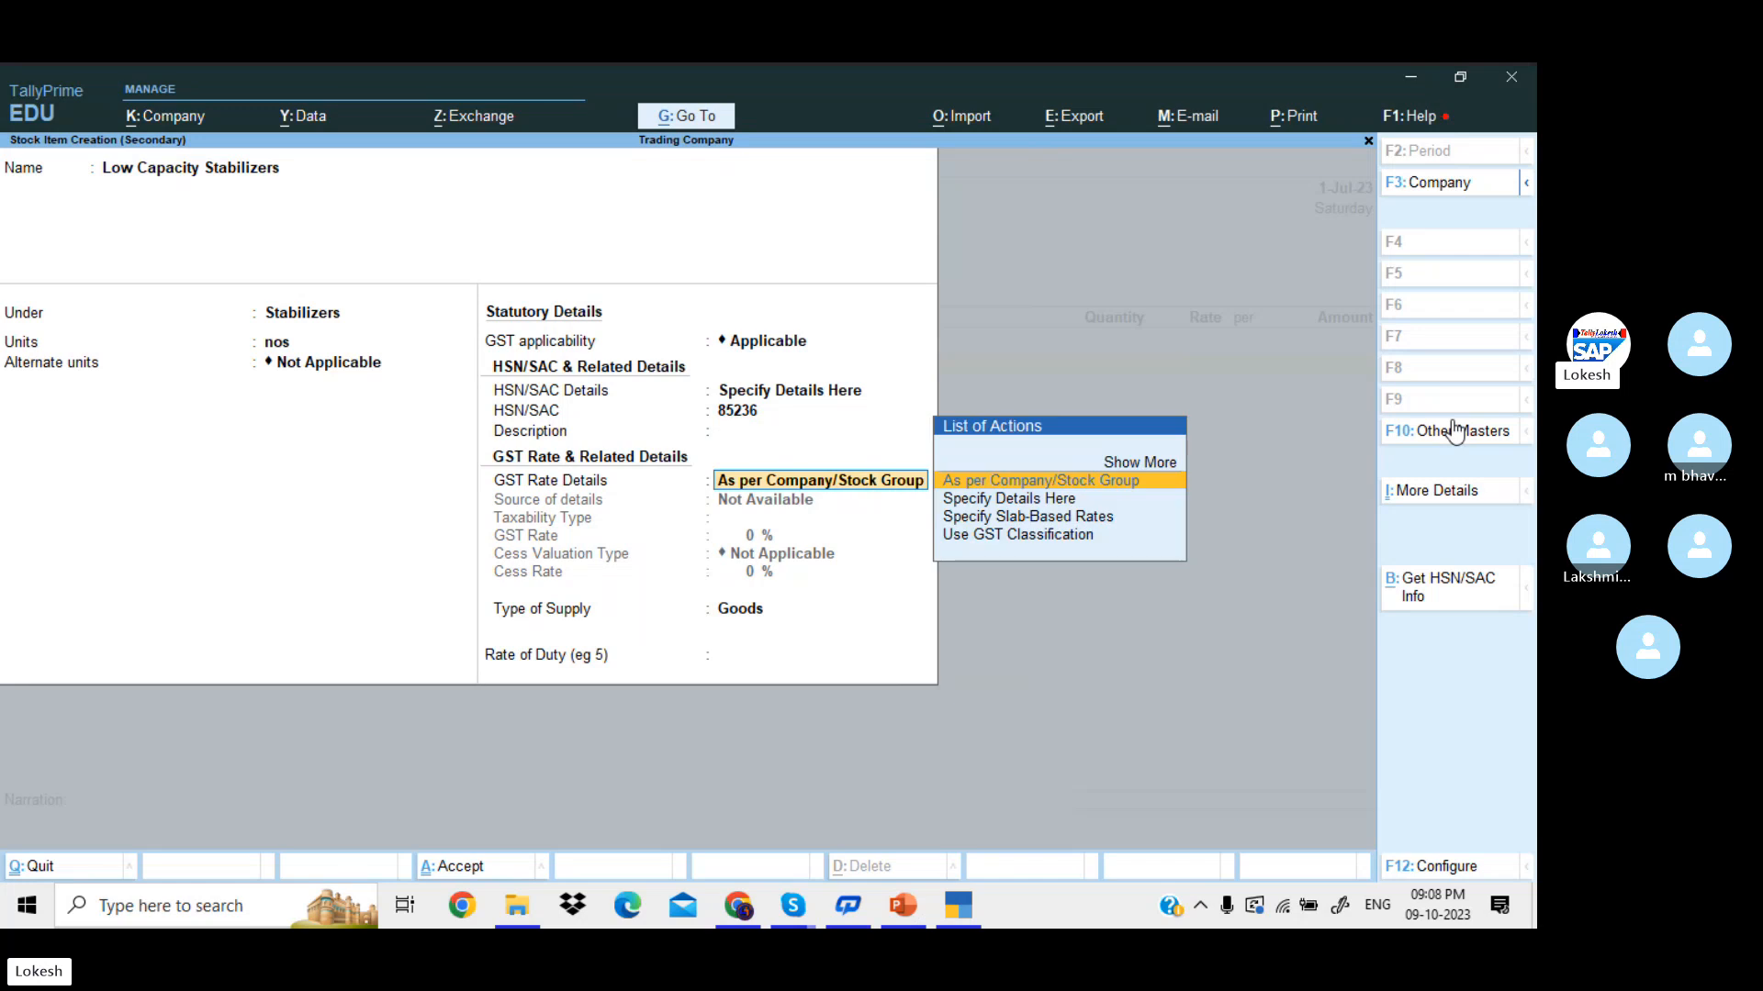
- Specify a taxable GST rate of 28% for Low Capacity Stabilizers and save the item into the voucher
{"action": "key", "text": "Down"}
{"action": "key", "text": "Return"}
{"action": "key", "text": "Return"}
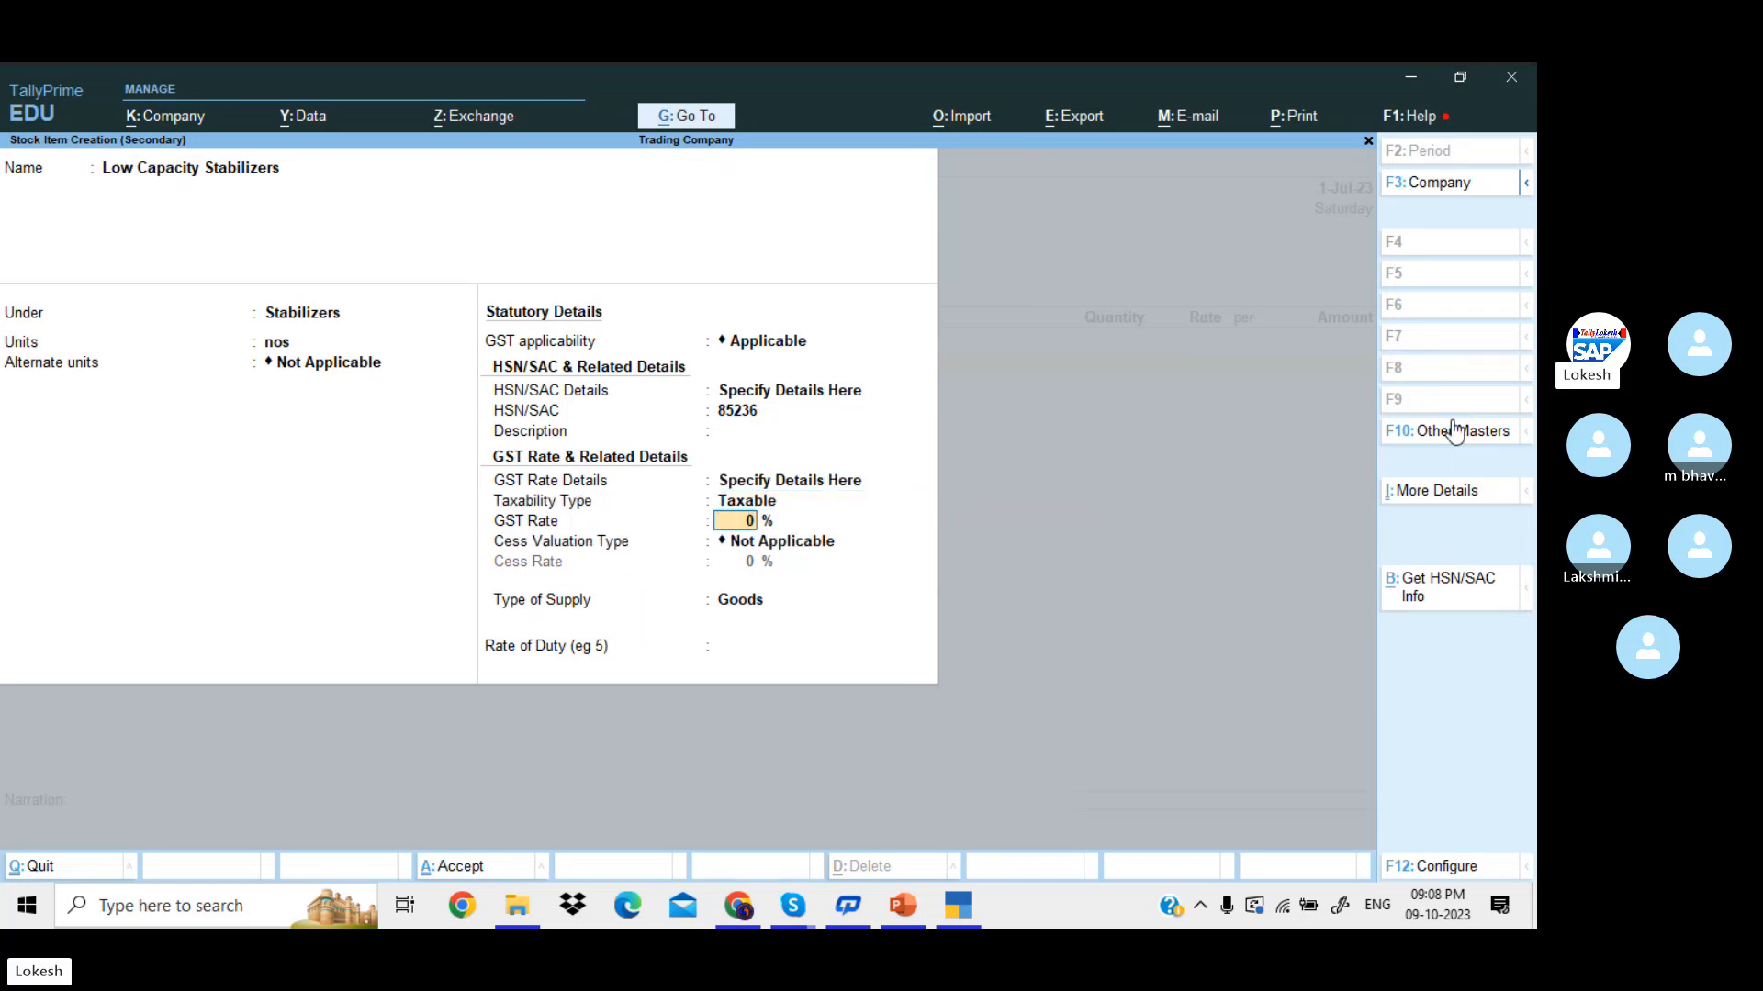
{"action": "type", "text": "28"}
{"action": "key", "text": "Return"}
{"action": "key", "text": "Return"}
{"action": "key", "text": "Return"}
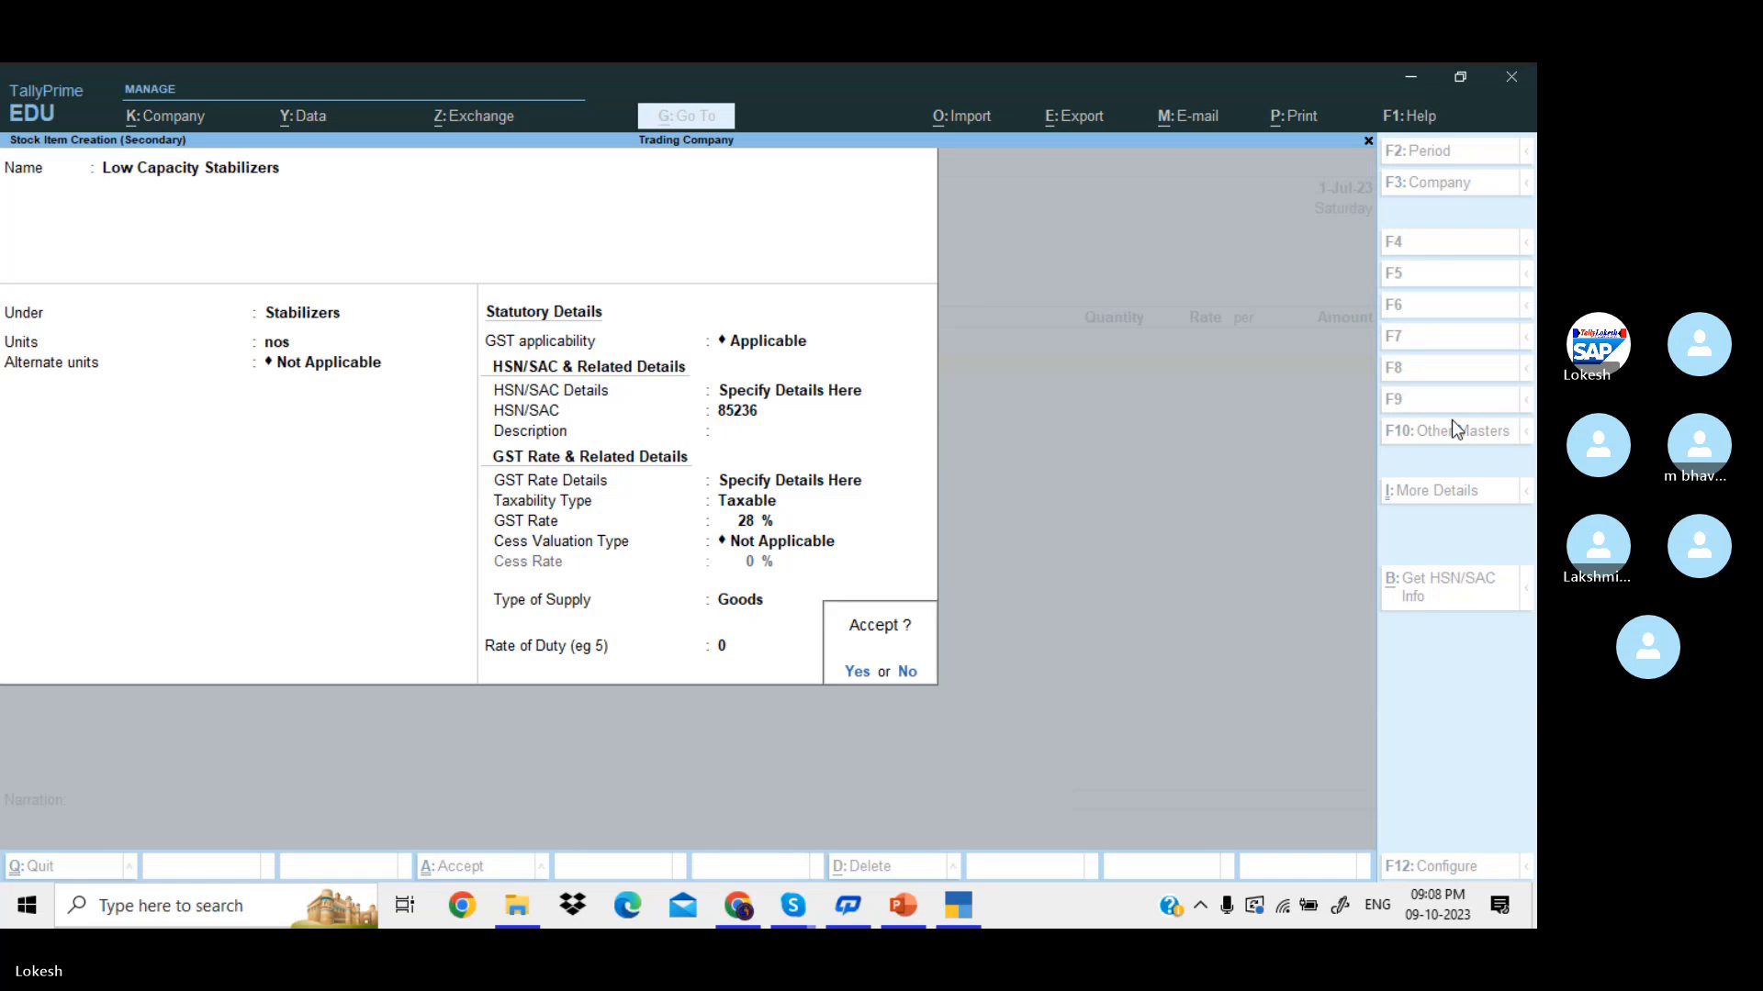
{"action": "key", "text": "Return"}
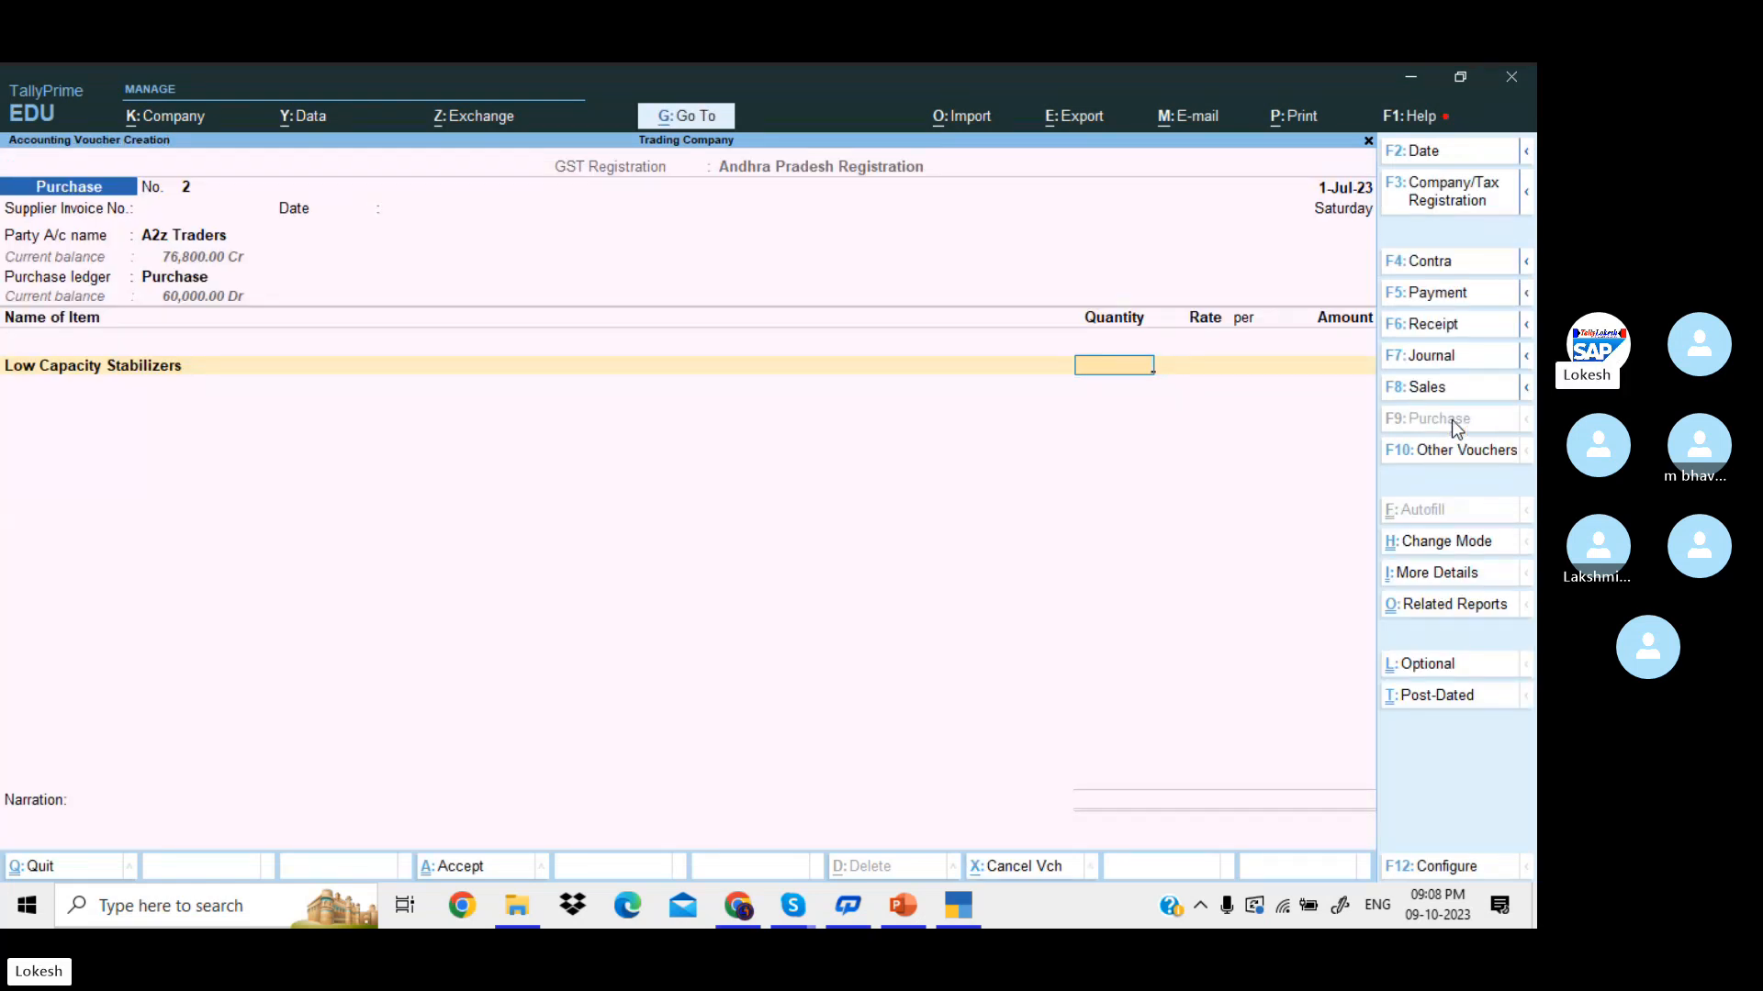
- Enter 100 nos of Low Capacity Stabilizers at a rate of 400 each in the purchase voucher
{"action": "type", "text": "100"}
{"action": "key", "text": "Return"}
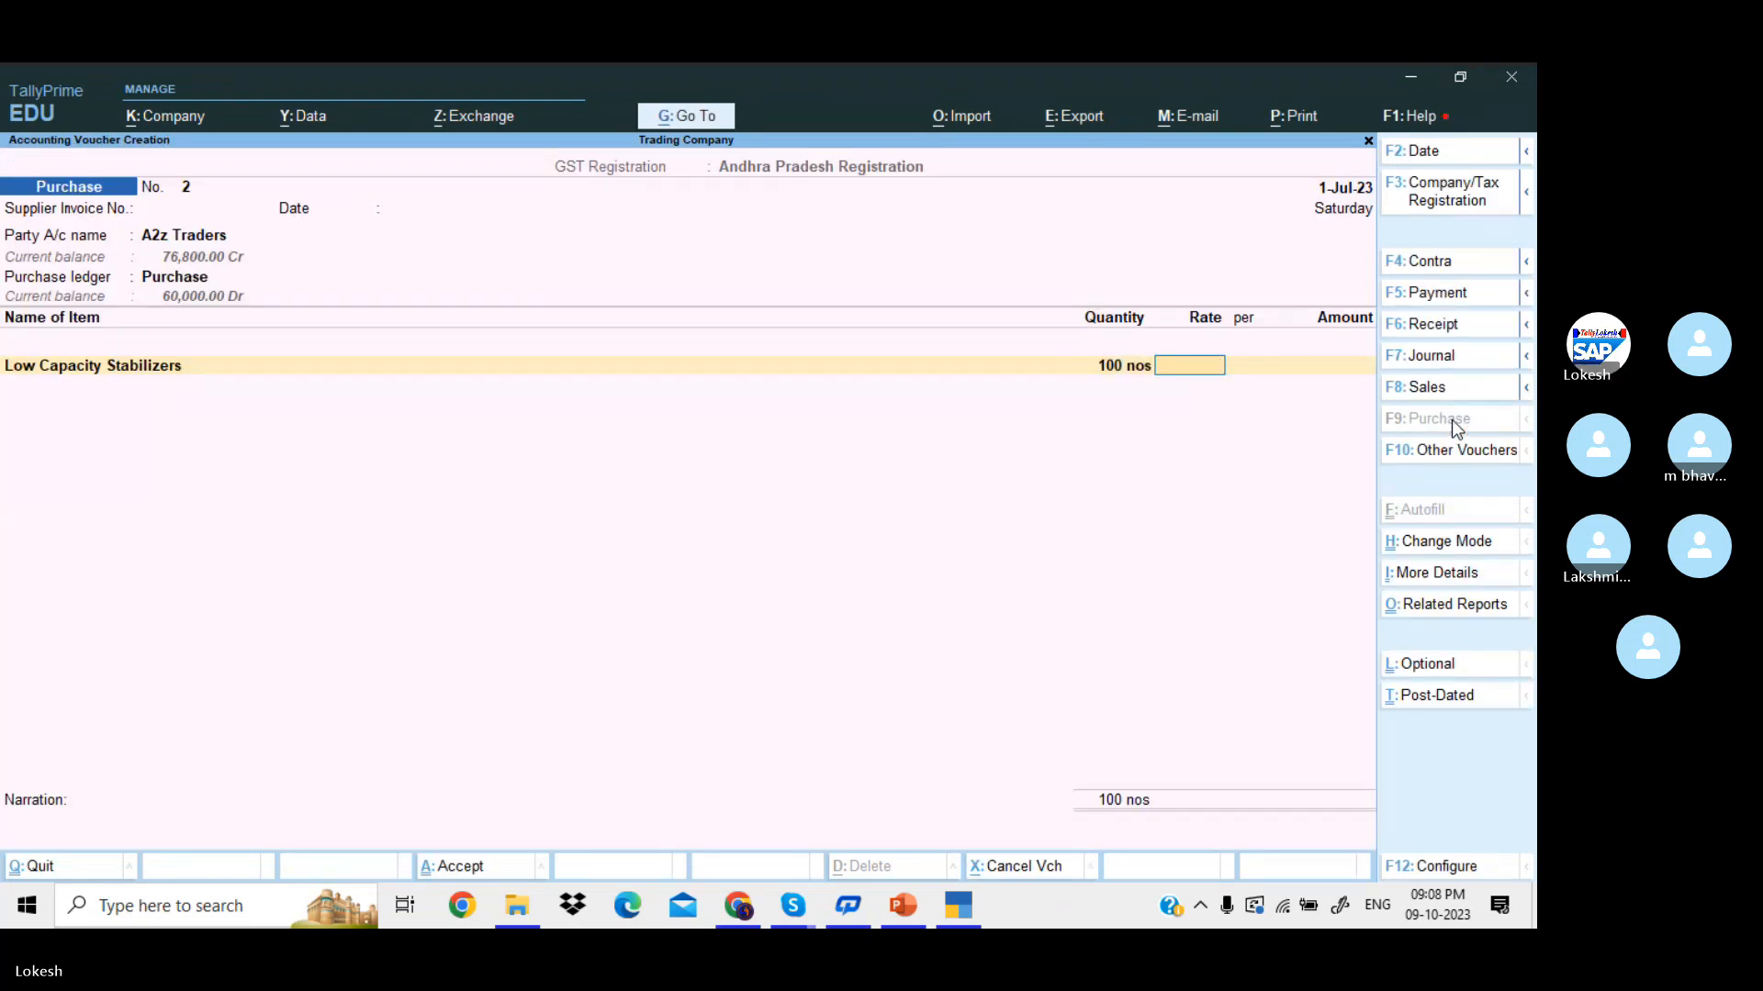
{"action": "type", "text": "400"}
{"action": "key", "text": "Return"}
{"action": "key", "text": "Return"}
{"action": "key", "text": "Return"}
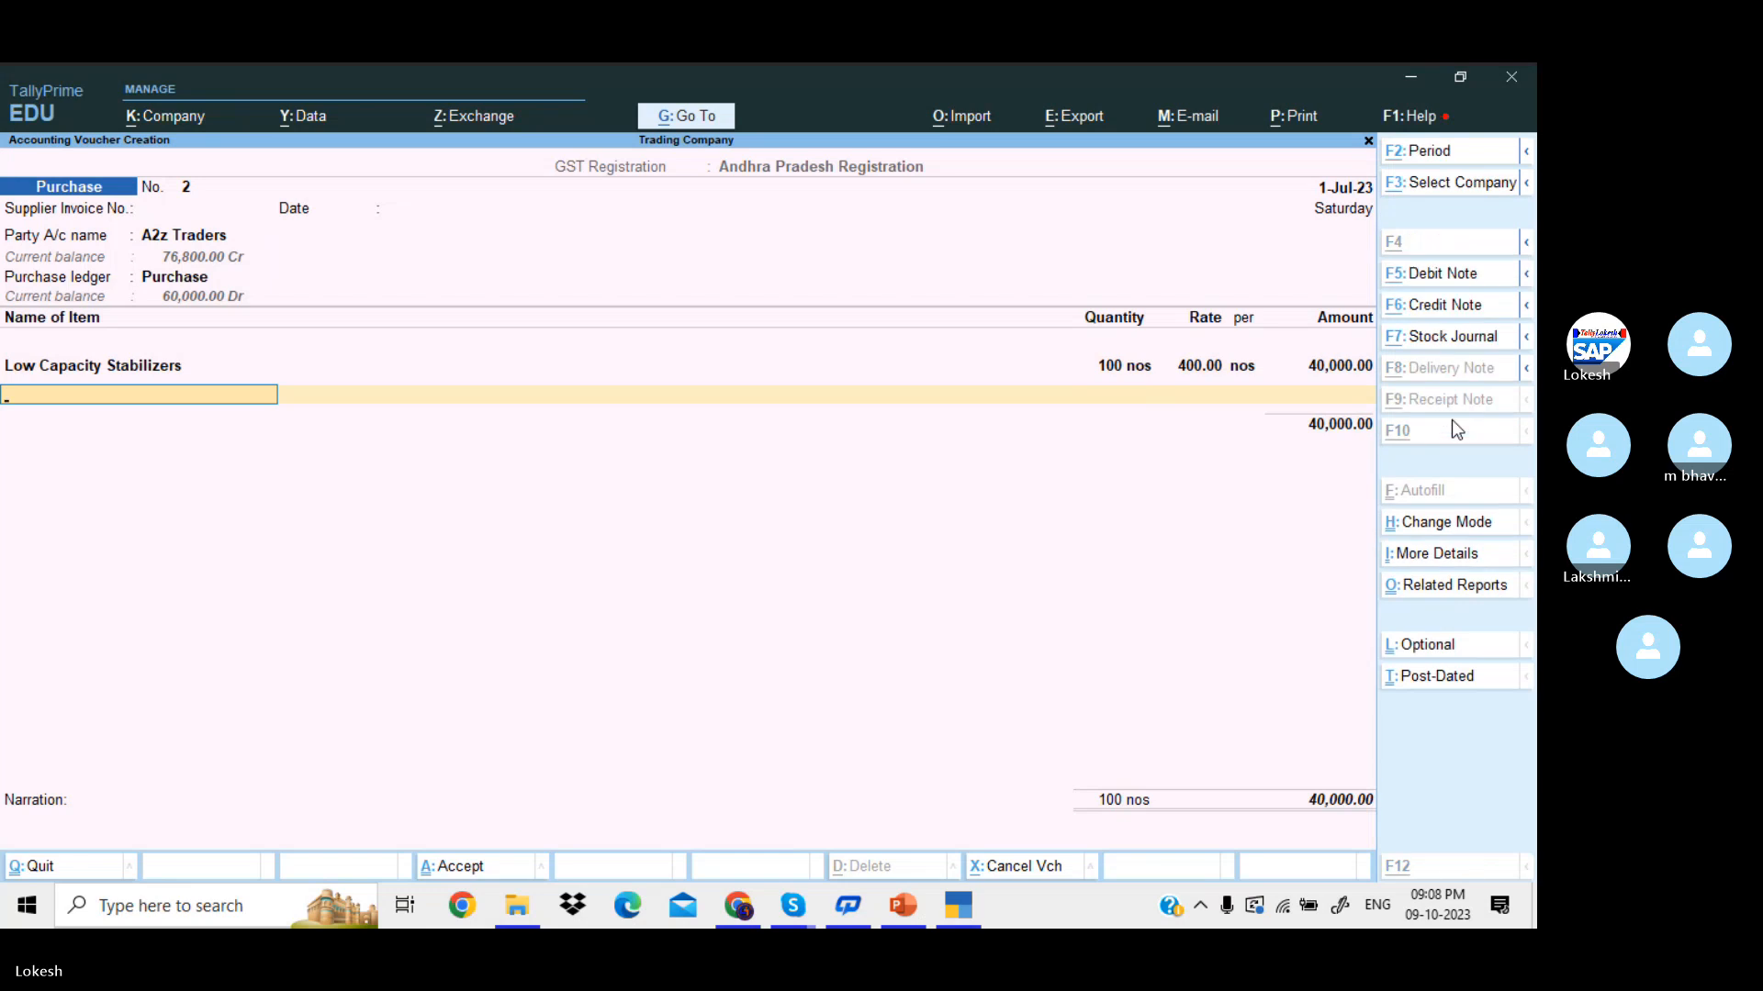
- Start another stock item named Open Well Pumps from the purchase voucher's next item line
{"action": "key", "text": "alt+c"}
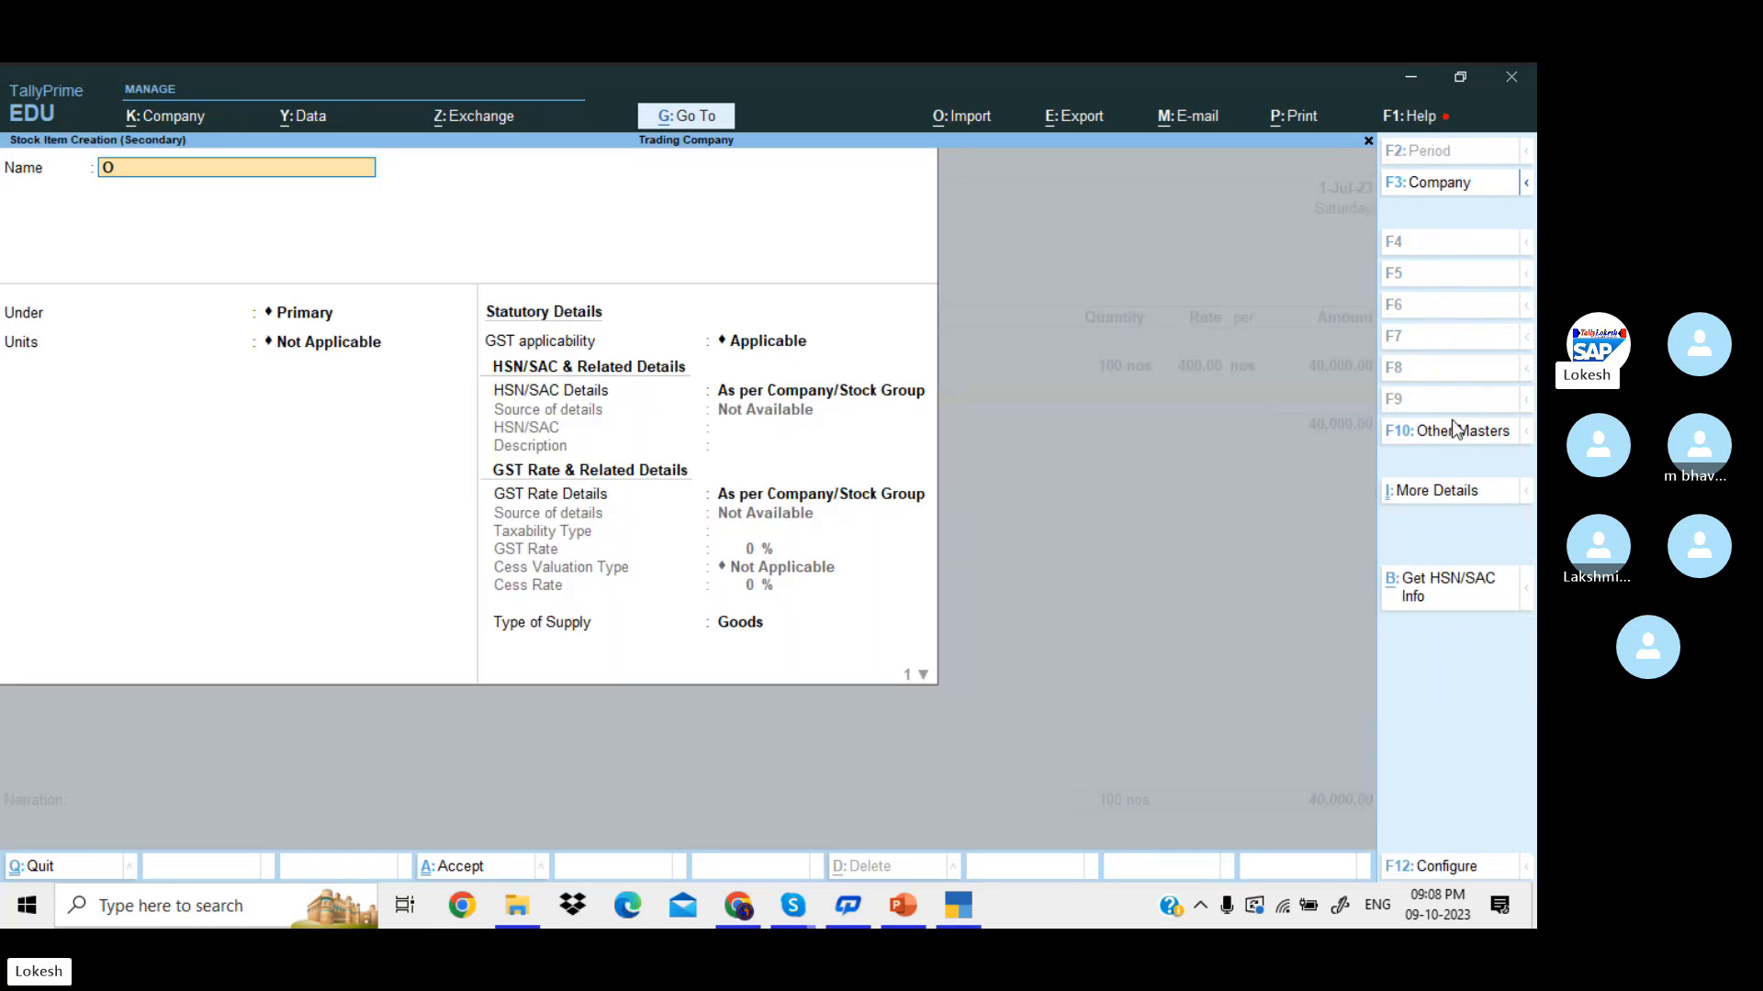
{"action": "type", "text": "Open Well"}
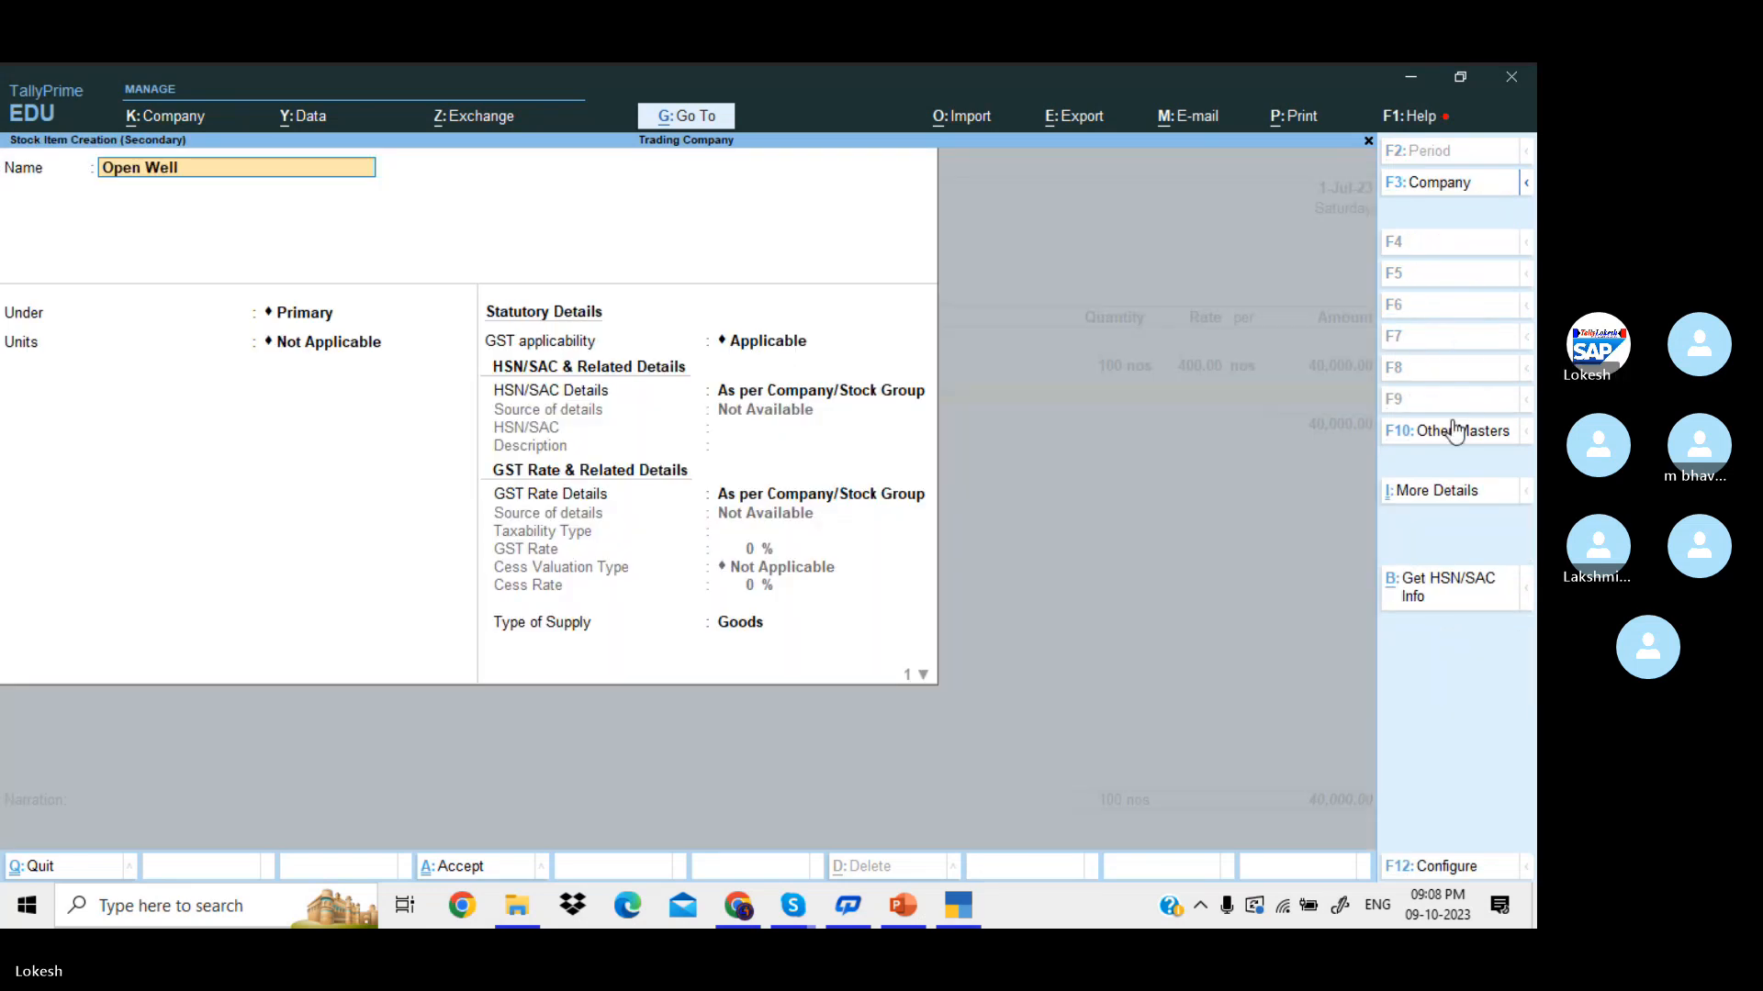
{"action": "type", "text": " Pi"}
{"action": "key", "text": "BackSpace"}
{"action": "type", "text": "umps"}
{"action": "key", "text": "Return"}
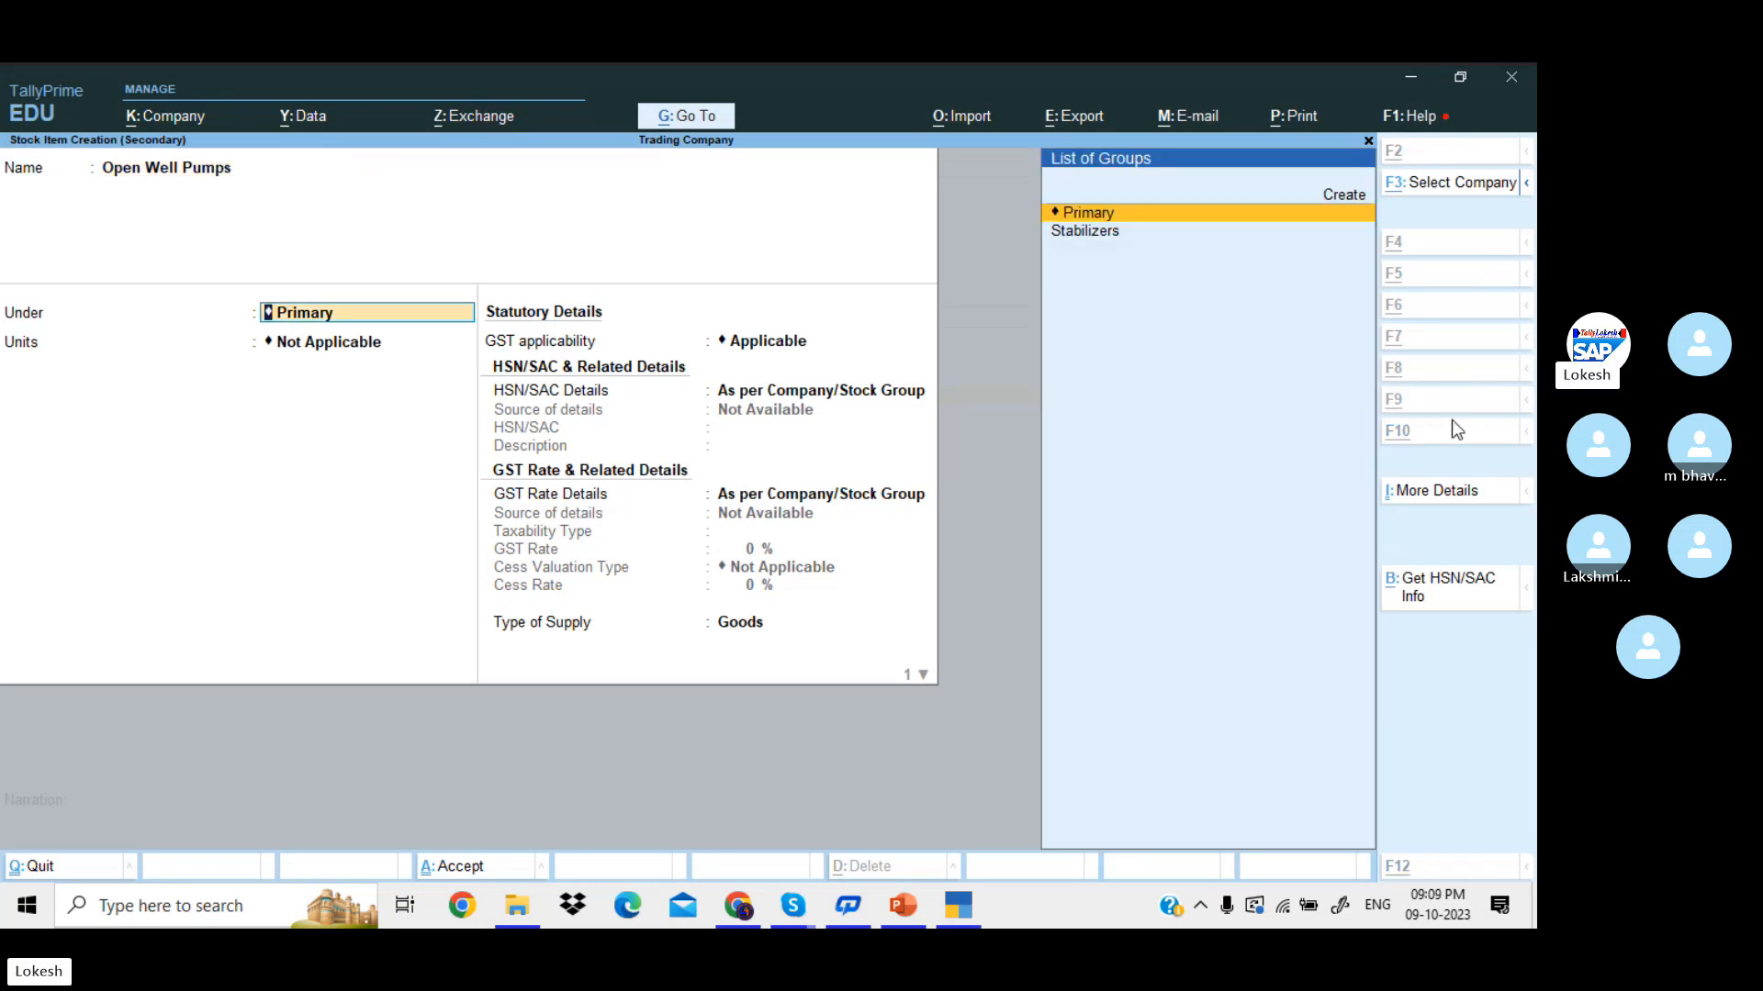
- Create a stock group named Pumps under Primary for the new item, keeping HSN and GST details as per Company/Stock Group
{"action": "key", "text": "alt+c"}
{"action": "type", "text": "Pumps"}
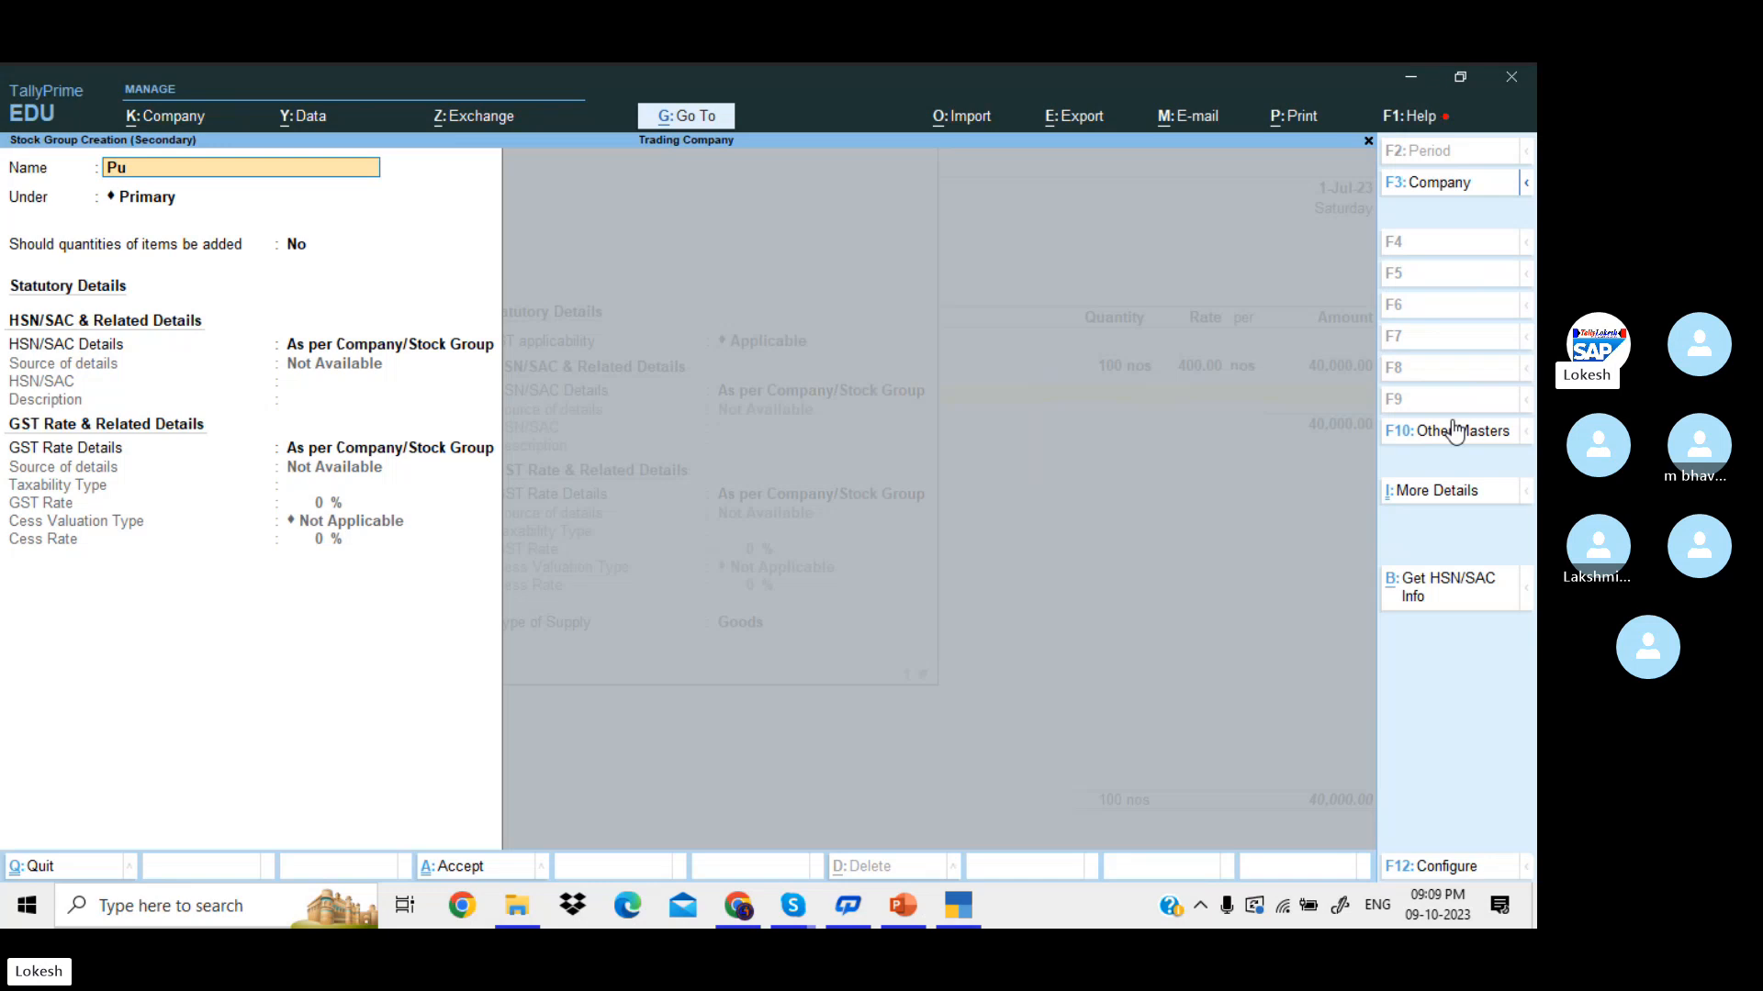
{"action": "key", "text": "Return"}
{"action": "key", "text": "Return"}
{"action": "key", "text": "Return"}
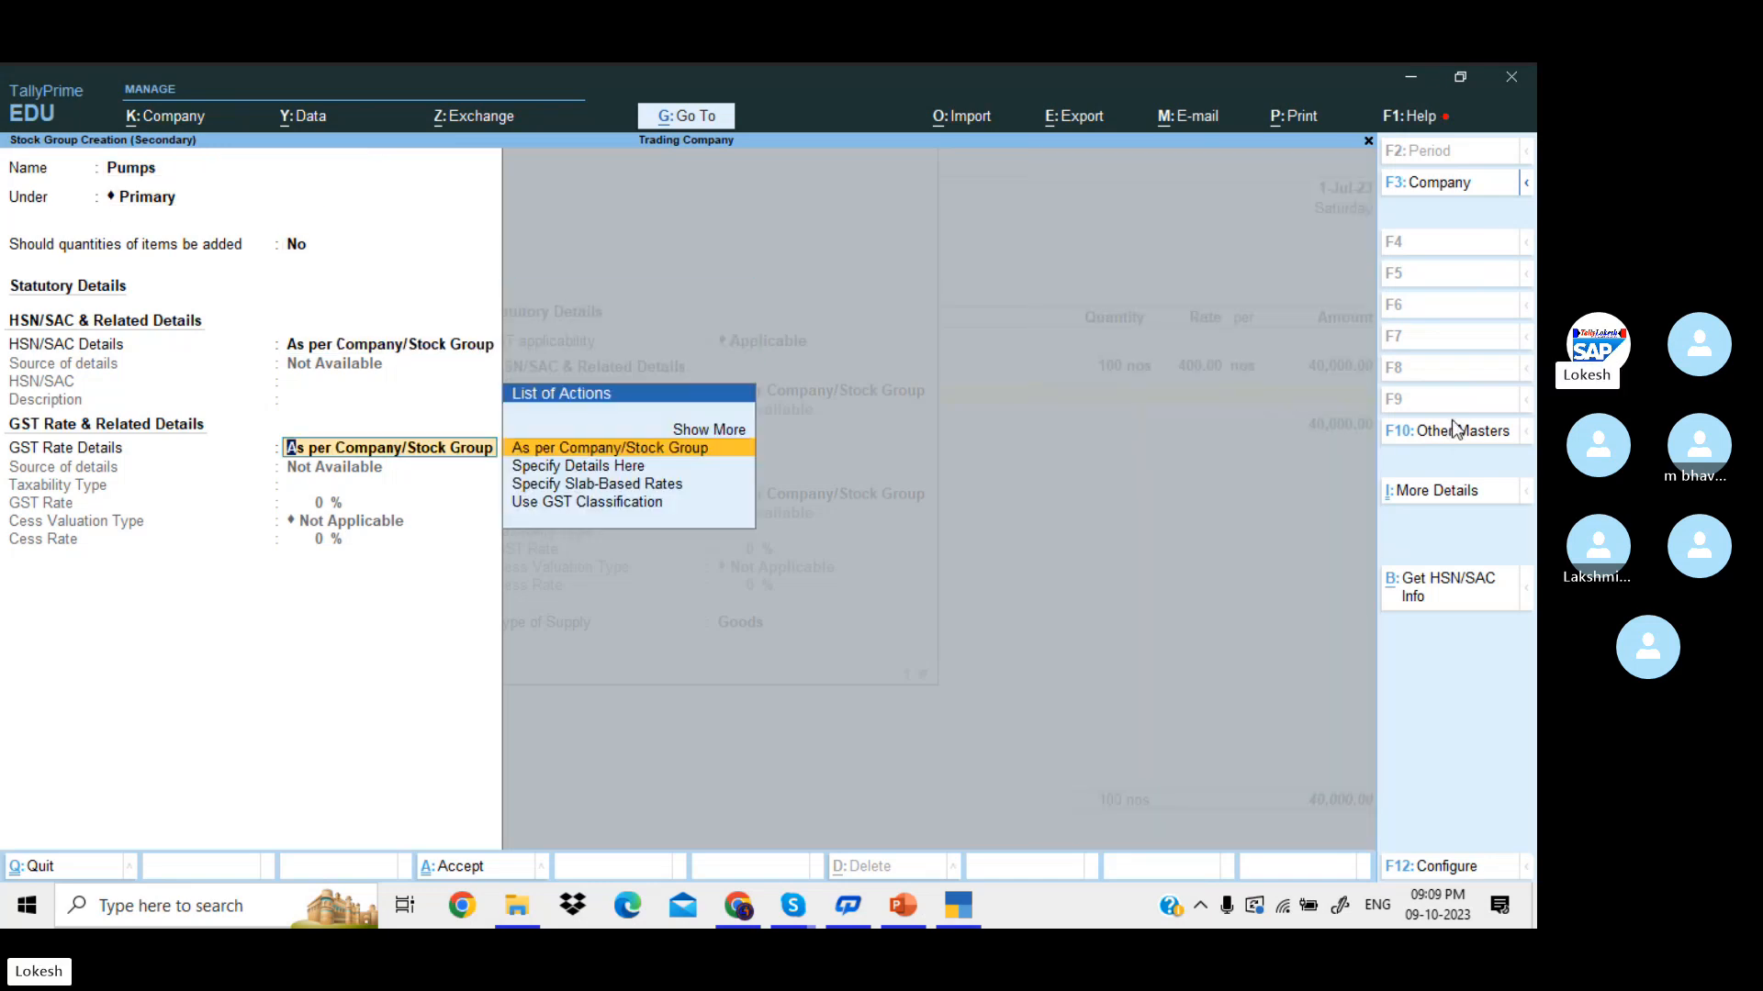
{"action": "key", "text": "Return"}
{"action": "key", "text": "Return"}
- Set the Open Well Pumps unit to nos without an alternate unit, and specify HSN/SAC 45698
{"action": "key", "text": "Down"}
{"action": "key", "text": "Return"}
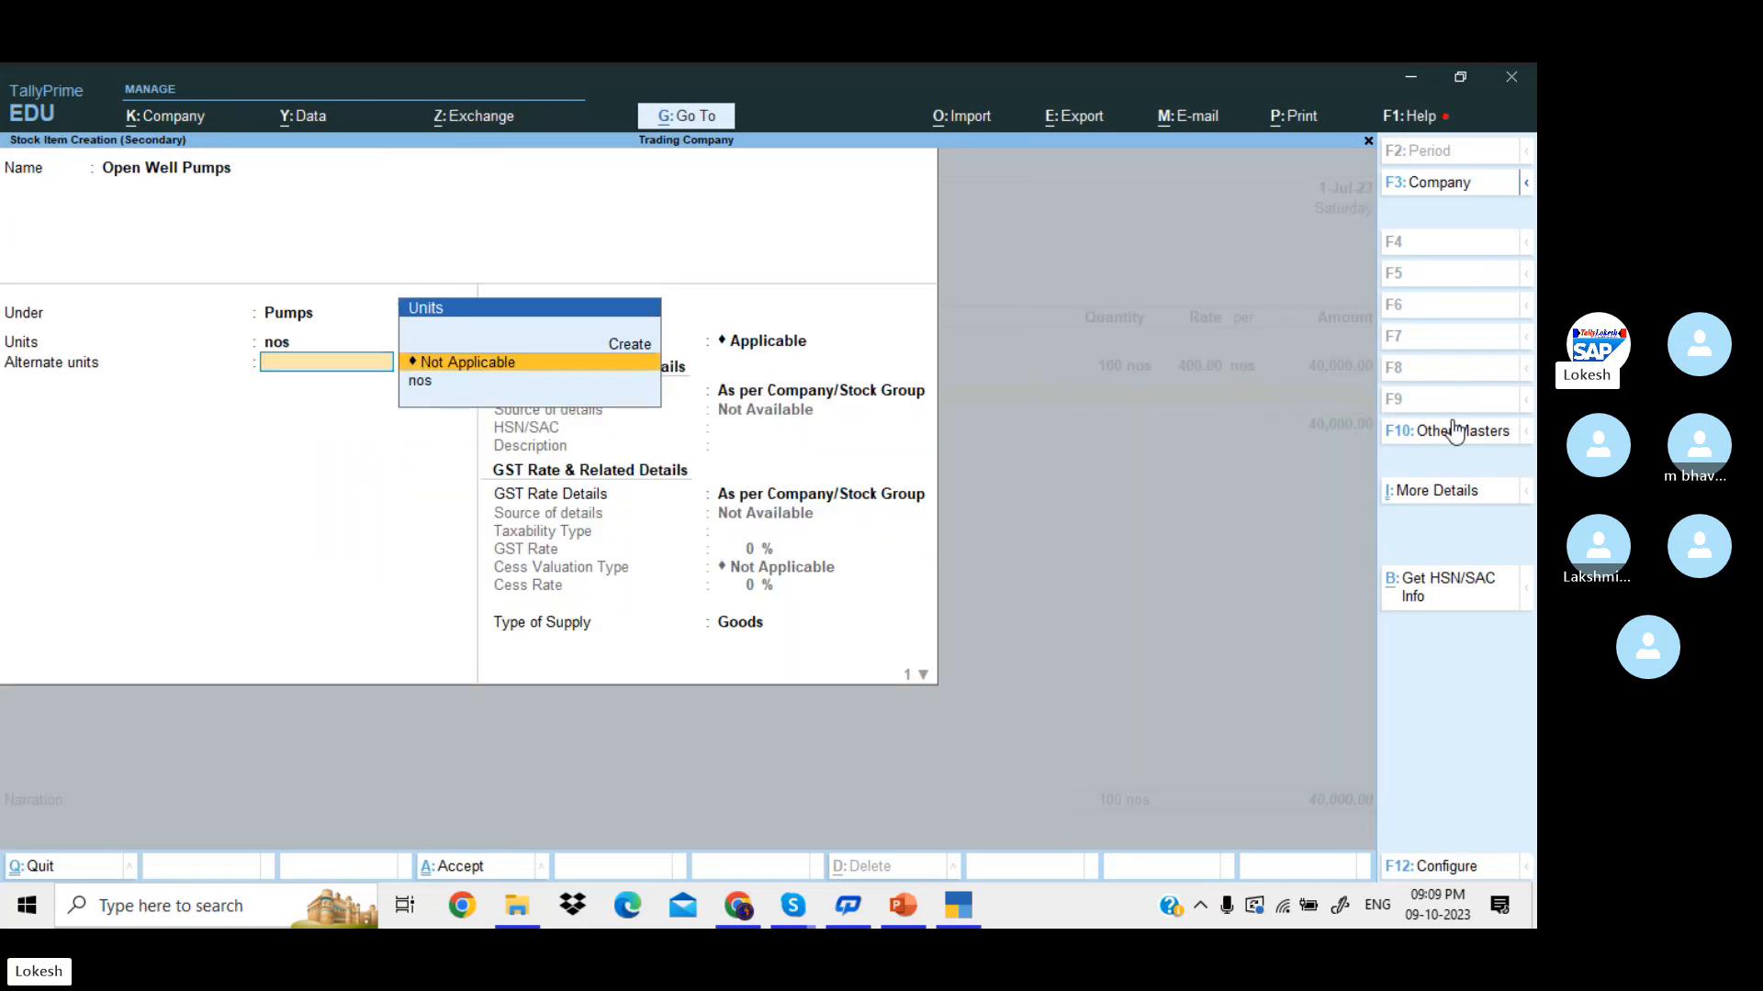
{"action": "key", "text": "Return"}
{"action": "key", "text": "Return"}
{"action": "key", "text": "Down"}
{"action": "key", "text": "Return"}
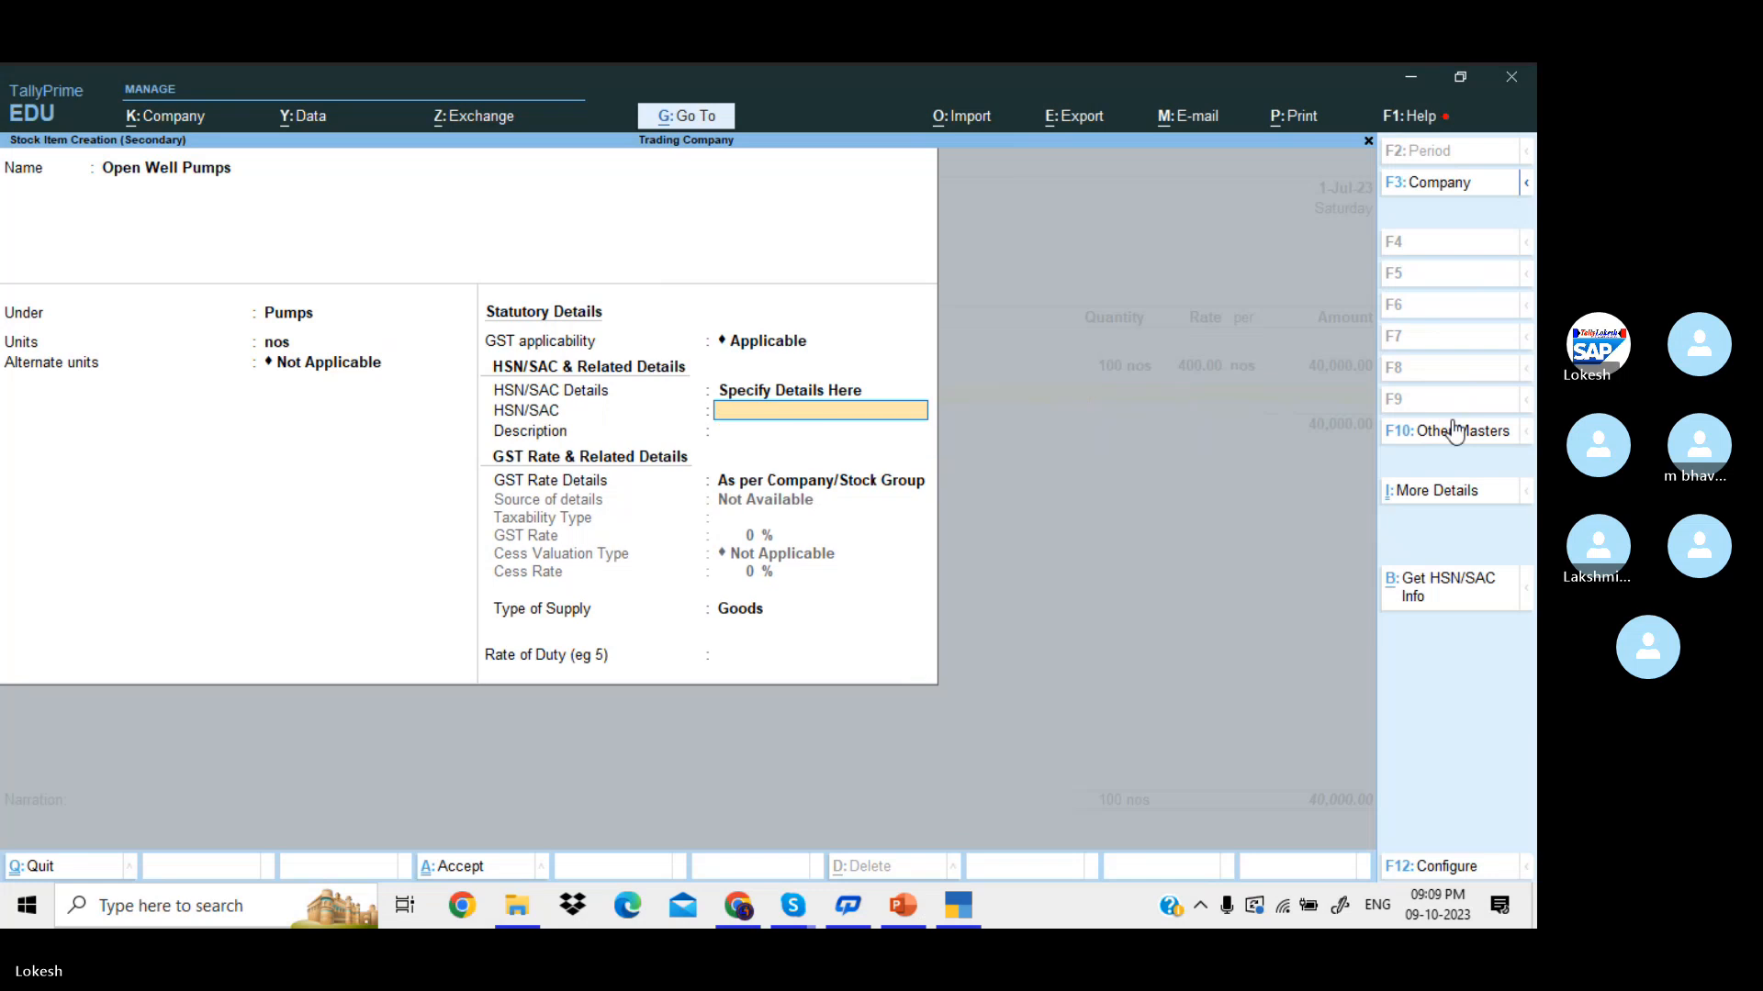
{"action": "type", "text": "45698"}
{"action": "key", "text": "Return"}
{"action": "key", "text": "Return"}
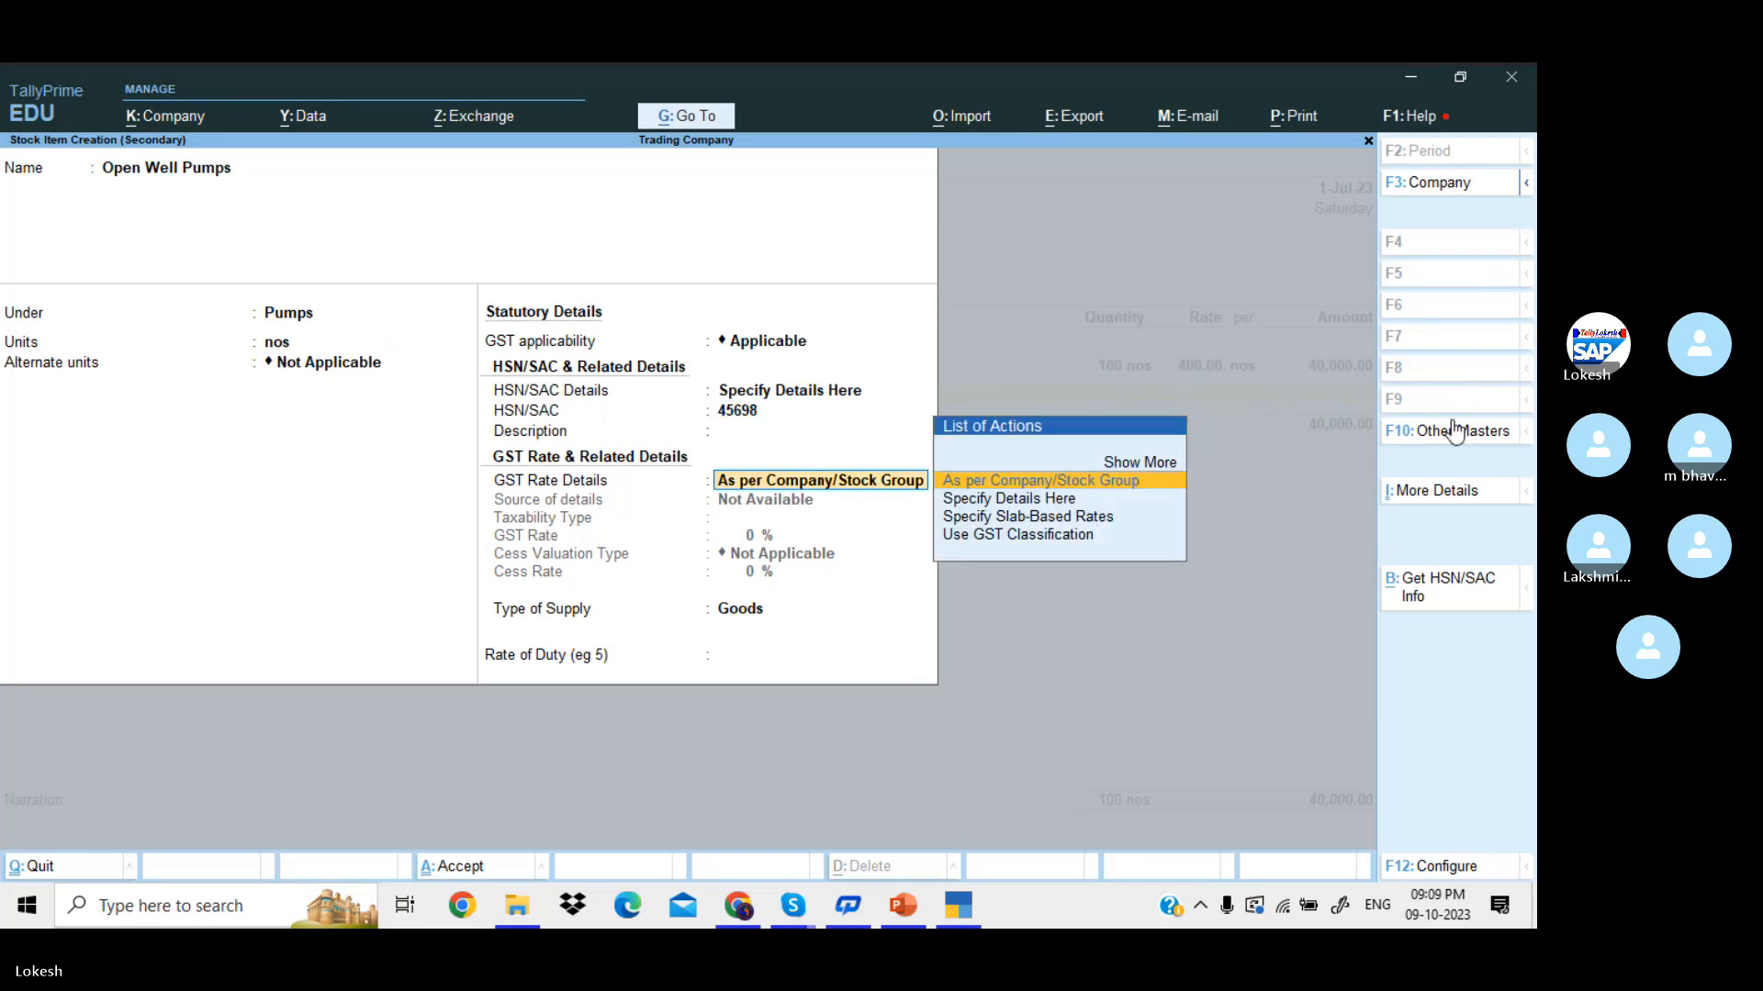
- Specify a taxable GST rate of 5% for Open Well Pumps and save the item into the voucher
{"action": "type", "text": "a"}
{"action": "key", "text": "Return"}
{"action": "key", "text": "BackSpace"}
{"action": "key", "text": "Down"}
{"action": "key", "text": "Return"}
{"action": "key", "text": "Return"}
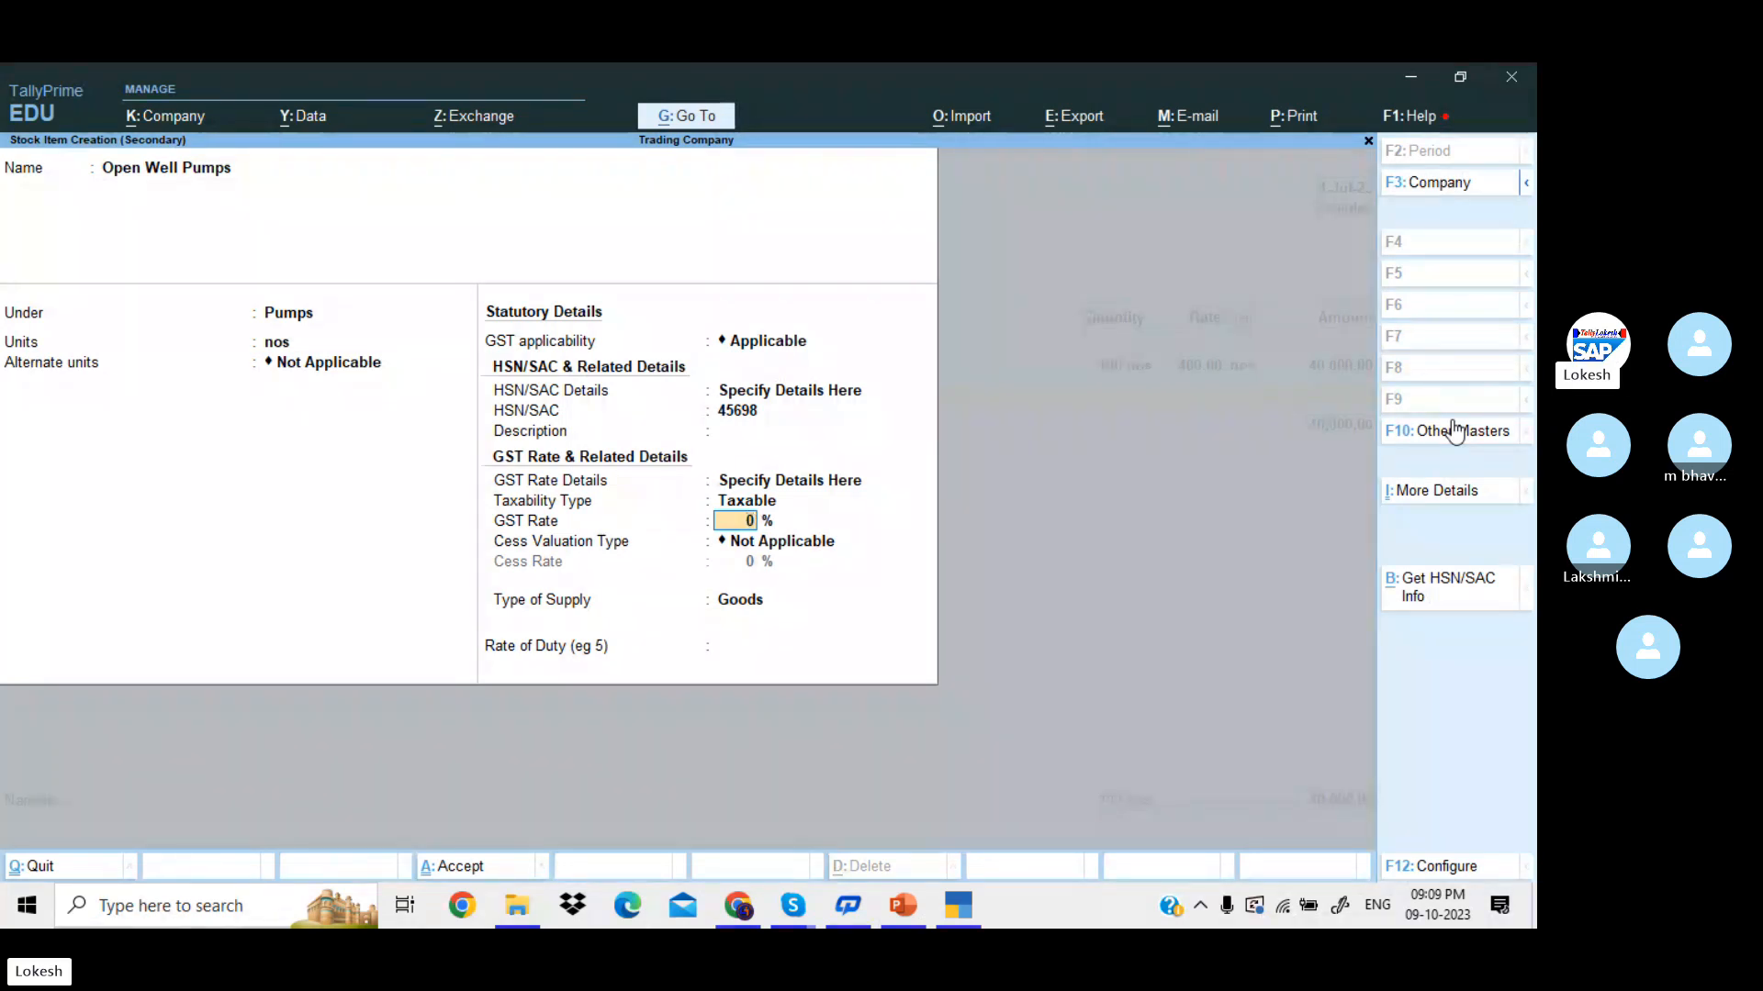
{"action": "type", "text": "5"}
{"action": "key", "text": "Return"}
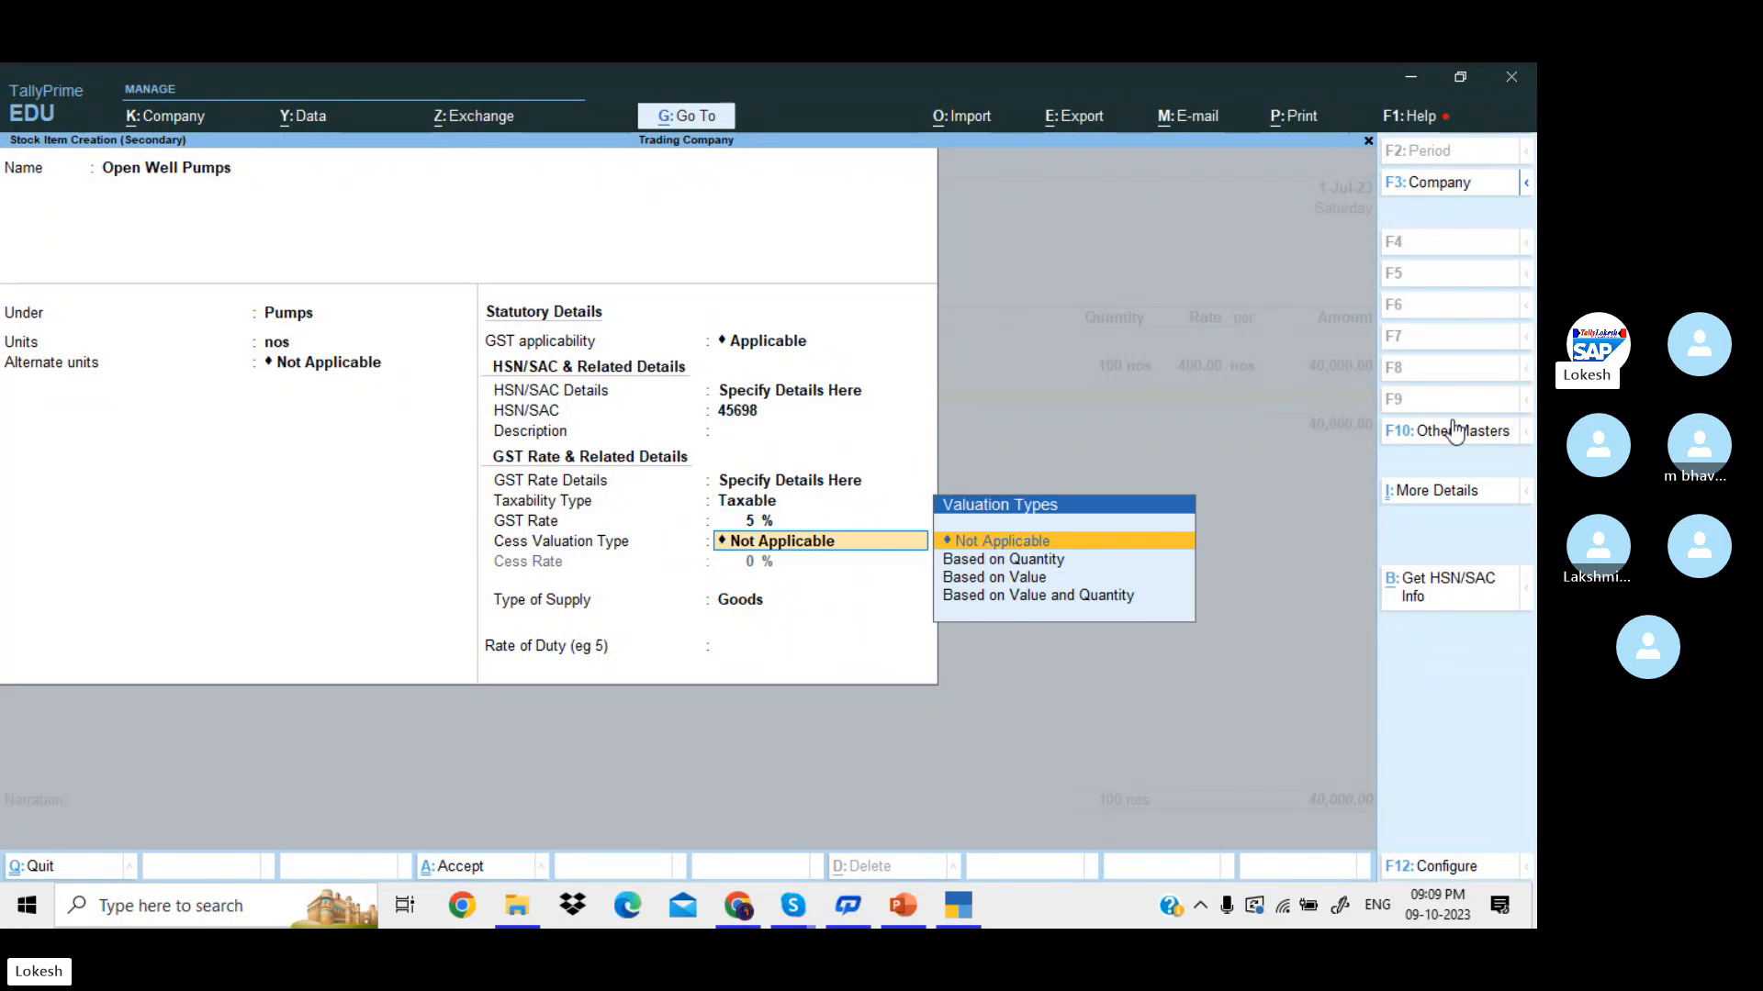
{"action": "key", "text": "Return"}
{"action": "key", "text": "Return"}
{"action": "key", "text": "Return"}
{"action": "key", "text": "Return"}
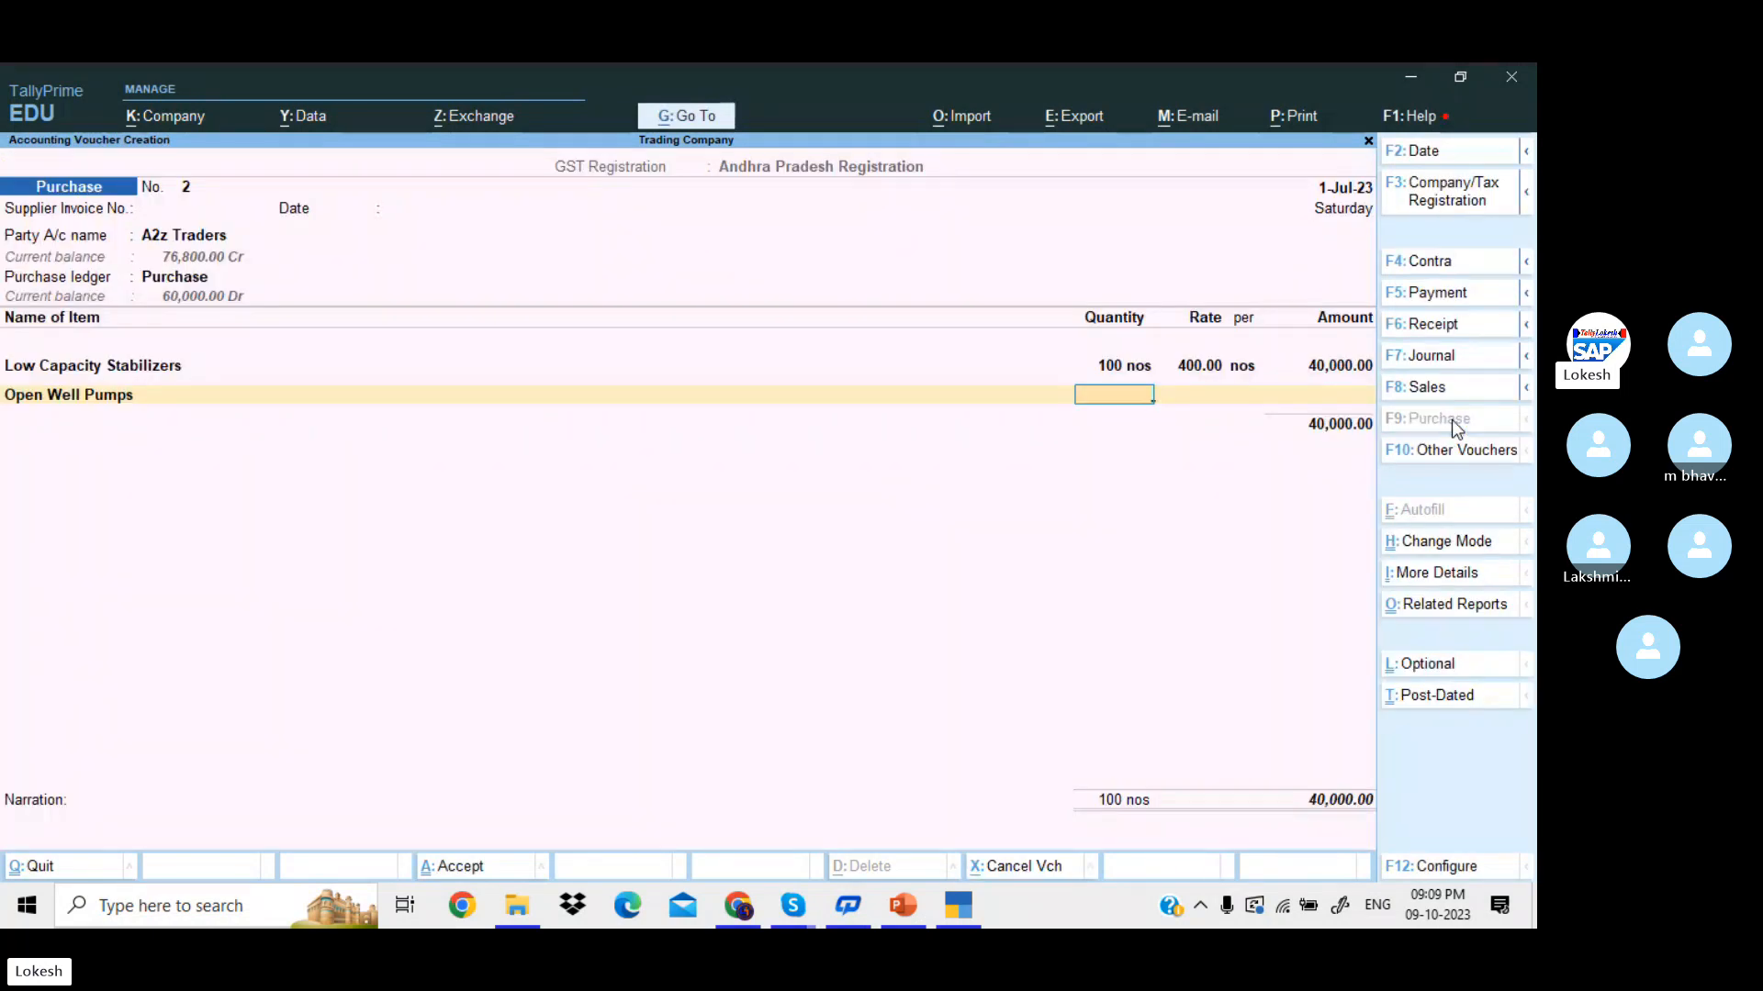
- Enter 50 nos of Open Well Pumps at a rate of 1500 each in the purchase voucher
{"action": "type", "text": "50"}
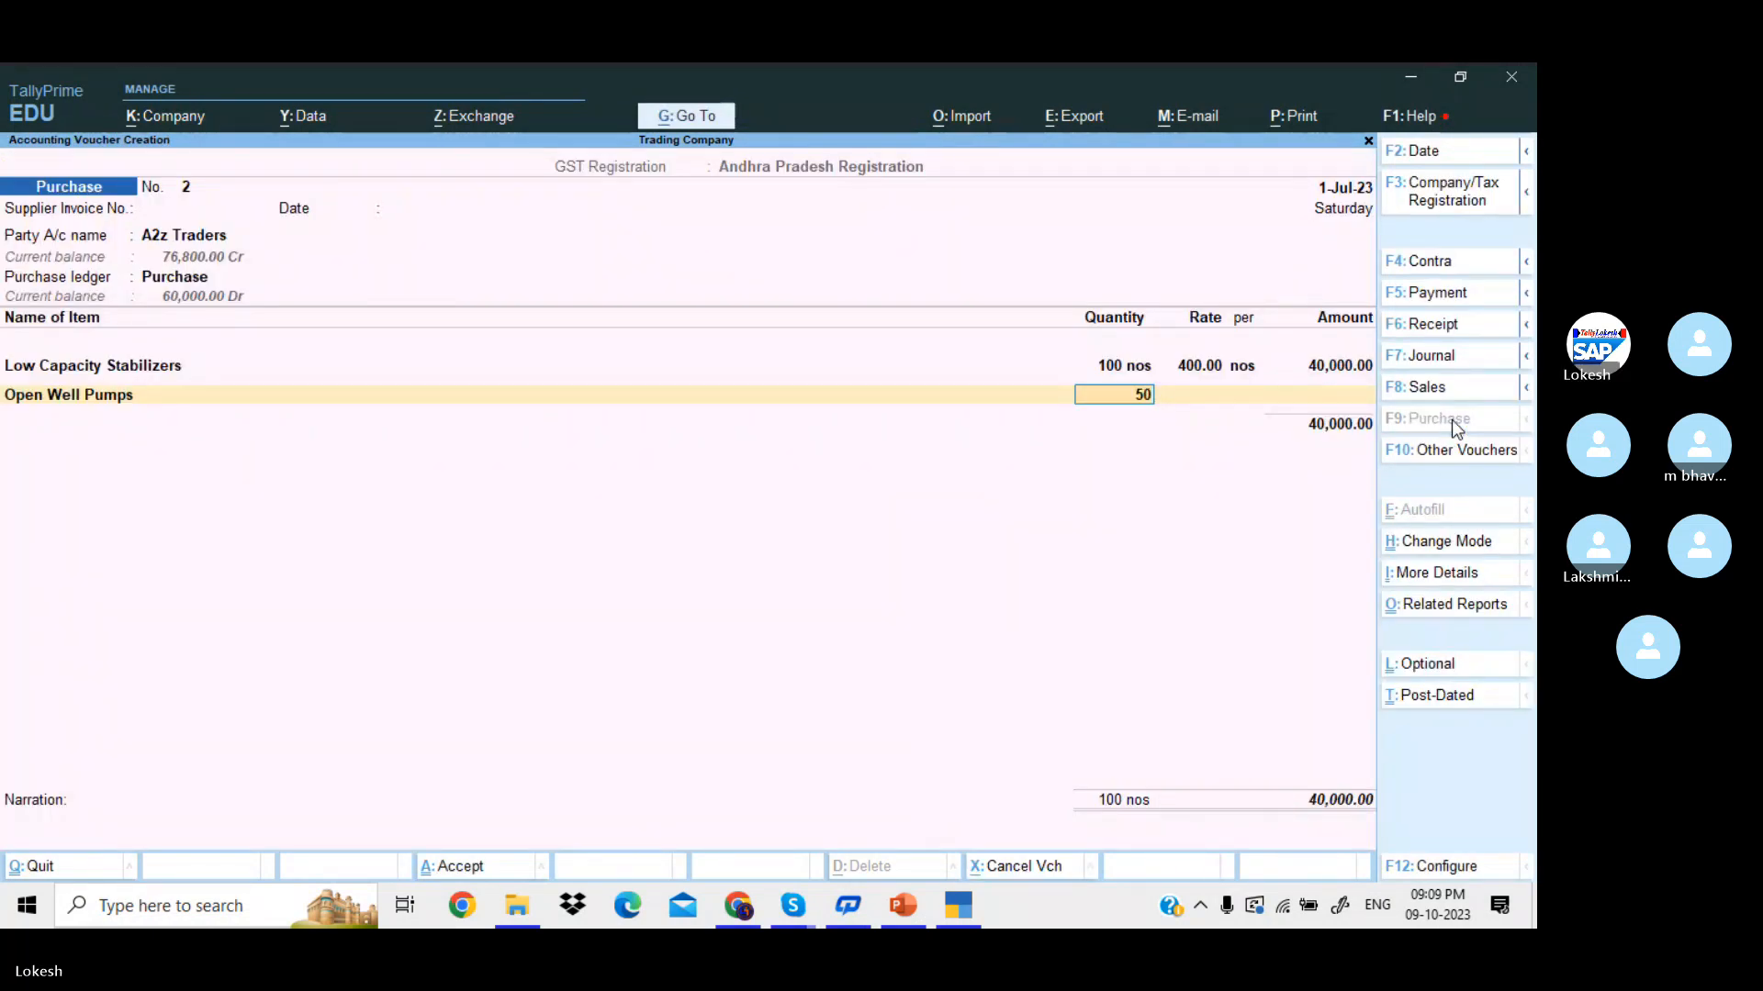
{"action": "key", "text": "Return"}
{"action": "type", "text": "1500"}
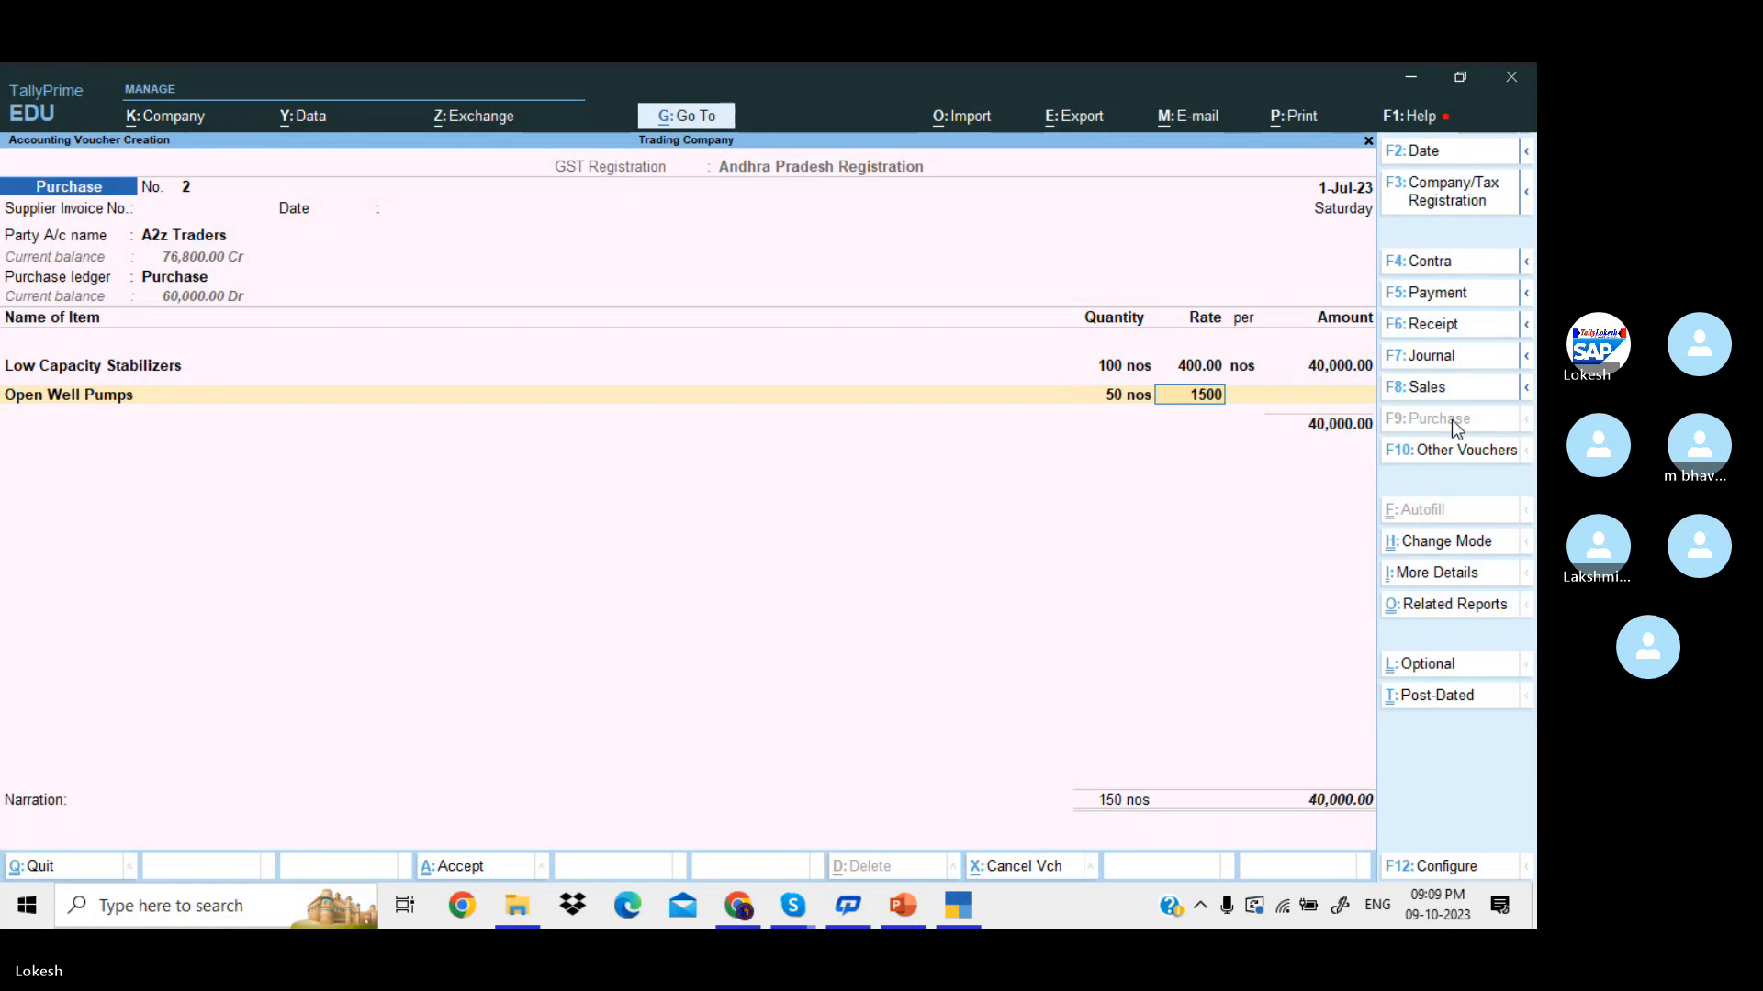
{"action": "key", "text": "Return"}
{"action": "key", "text": "Return"}
{"action": "key", "text": "Return"}
- Start a third stock item named Submersible Pumps under Pumps, with nos as unit and no alternate unit
{"action": "key", "text": "alt+c"}
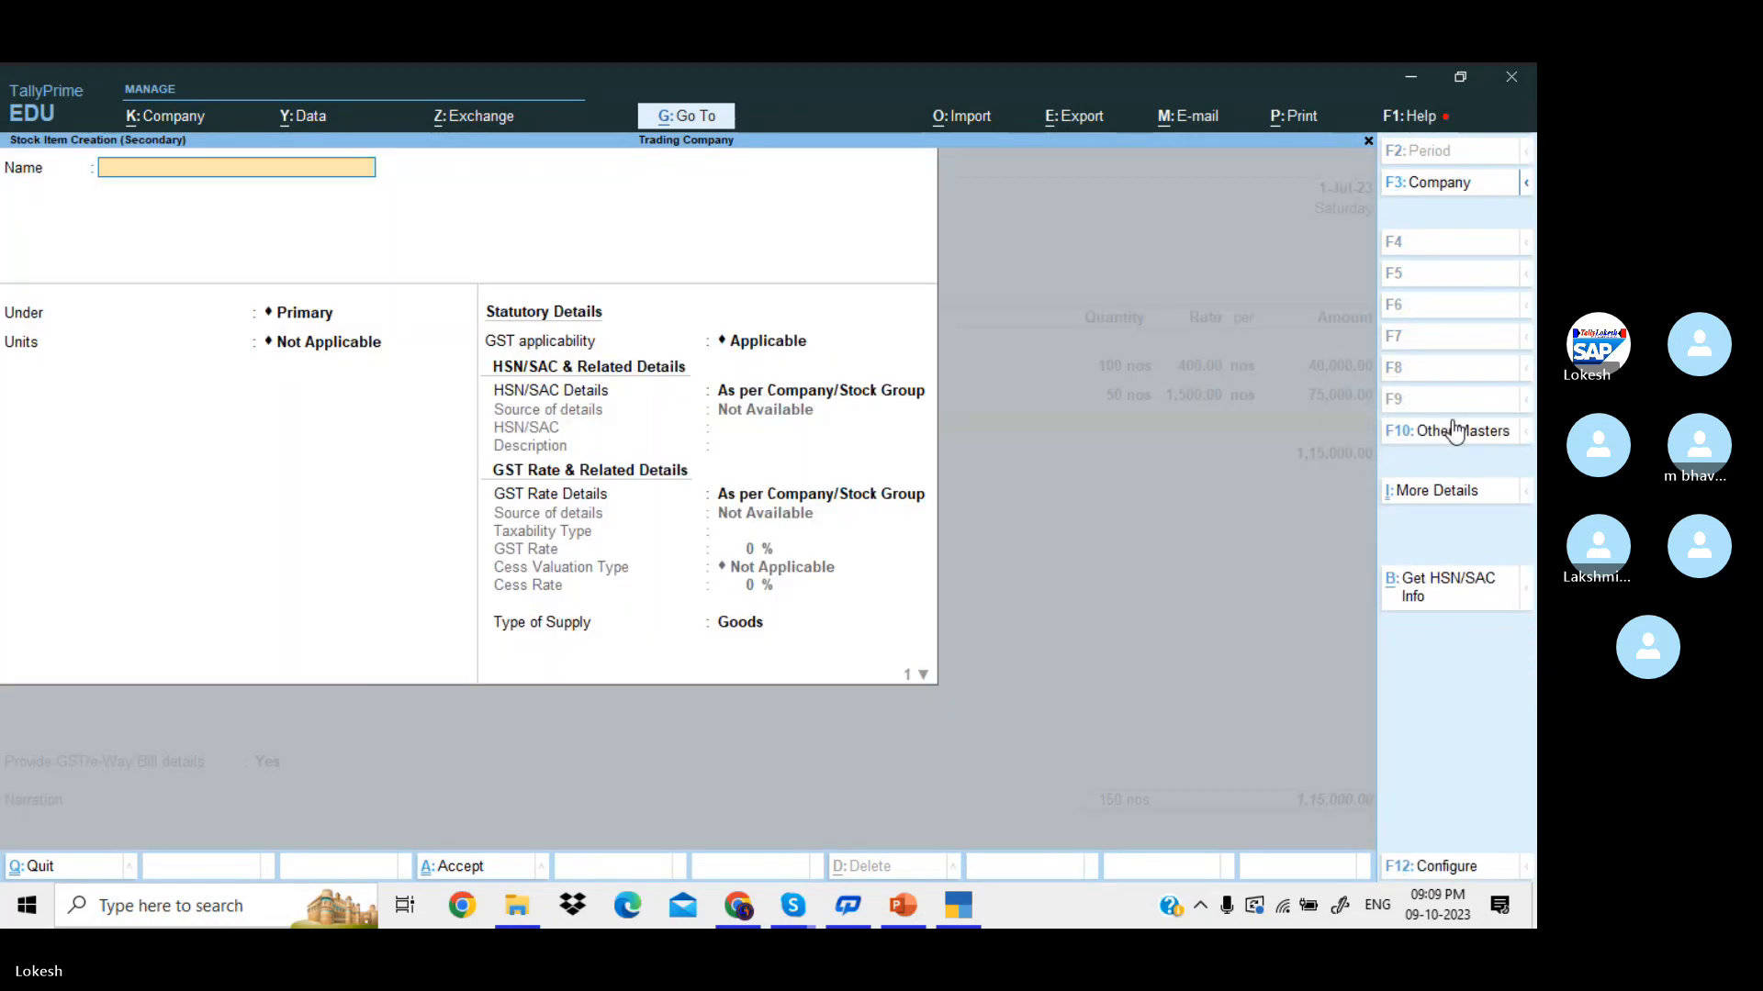
{"action": "type", "text": "Submer"}
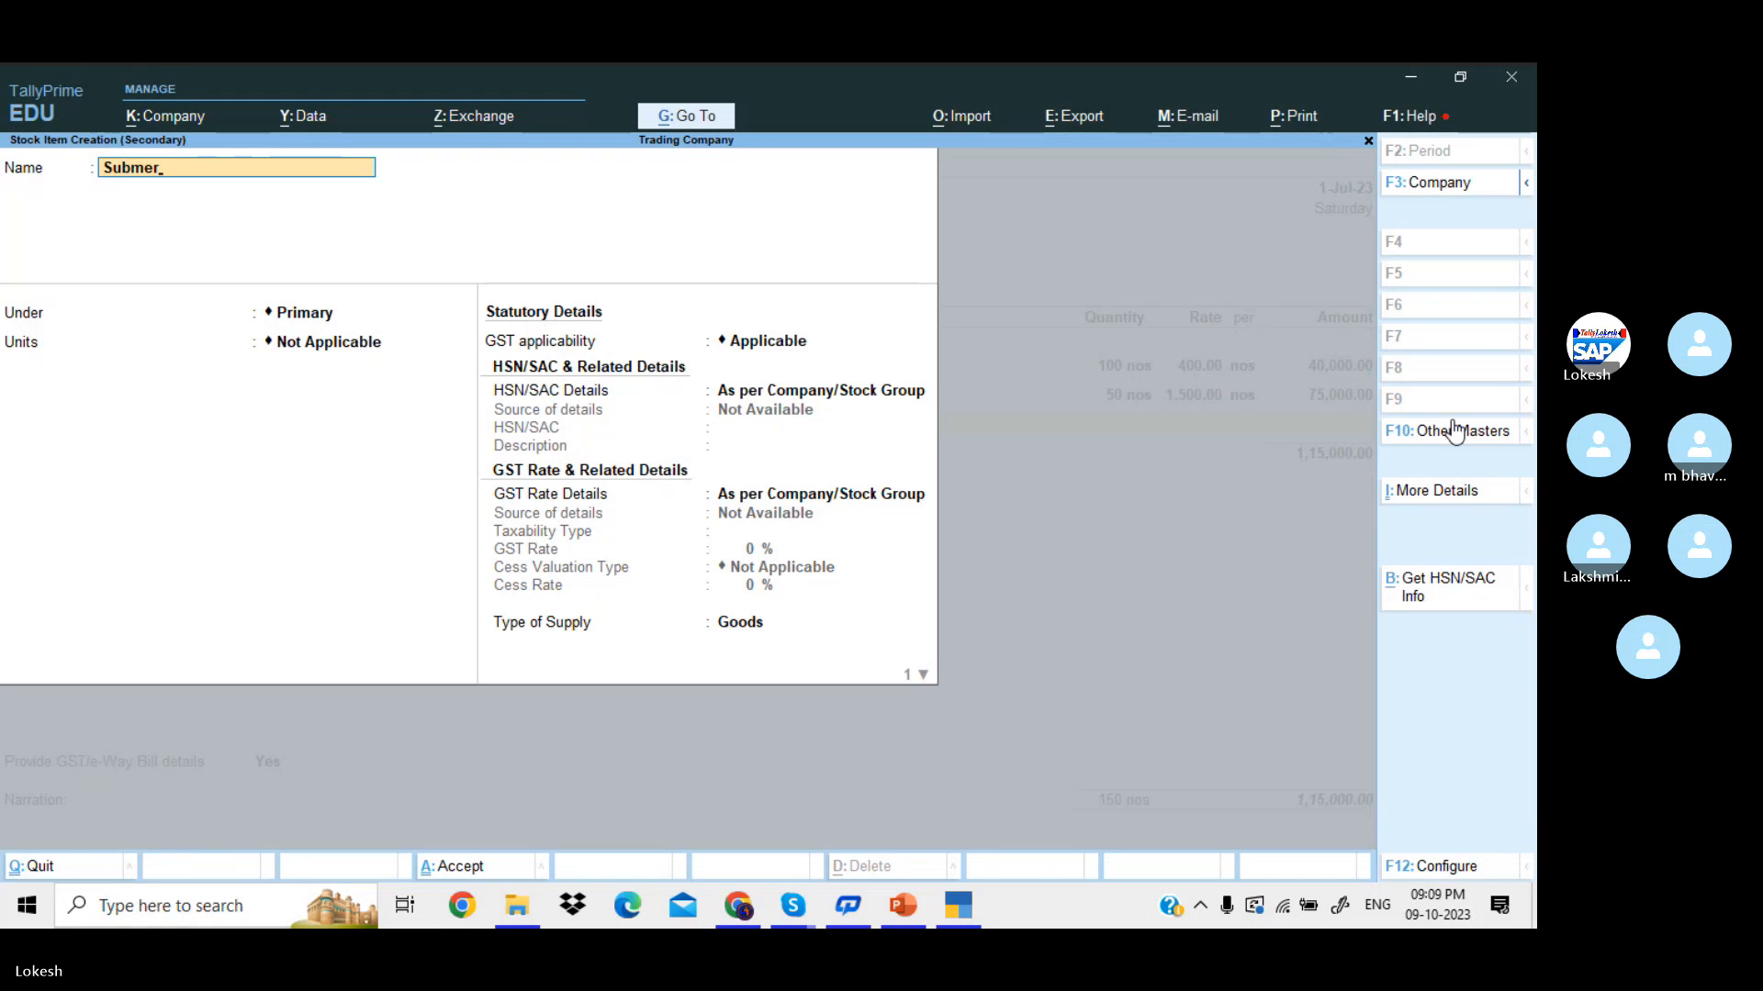
{"action": "type", "text": "sible Pumps"}
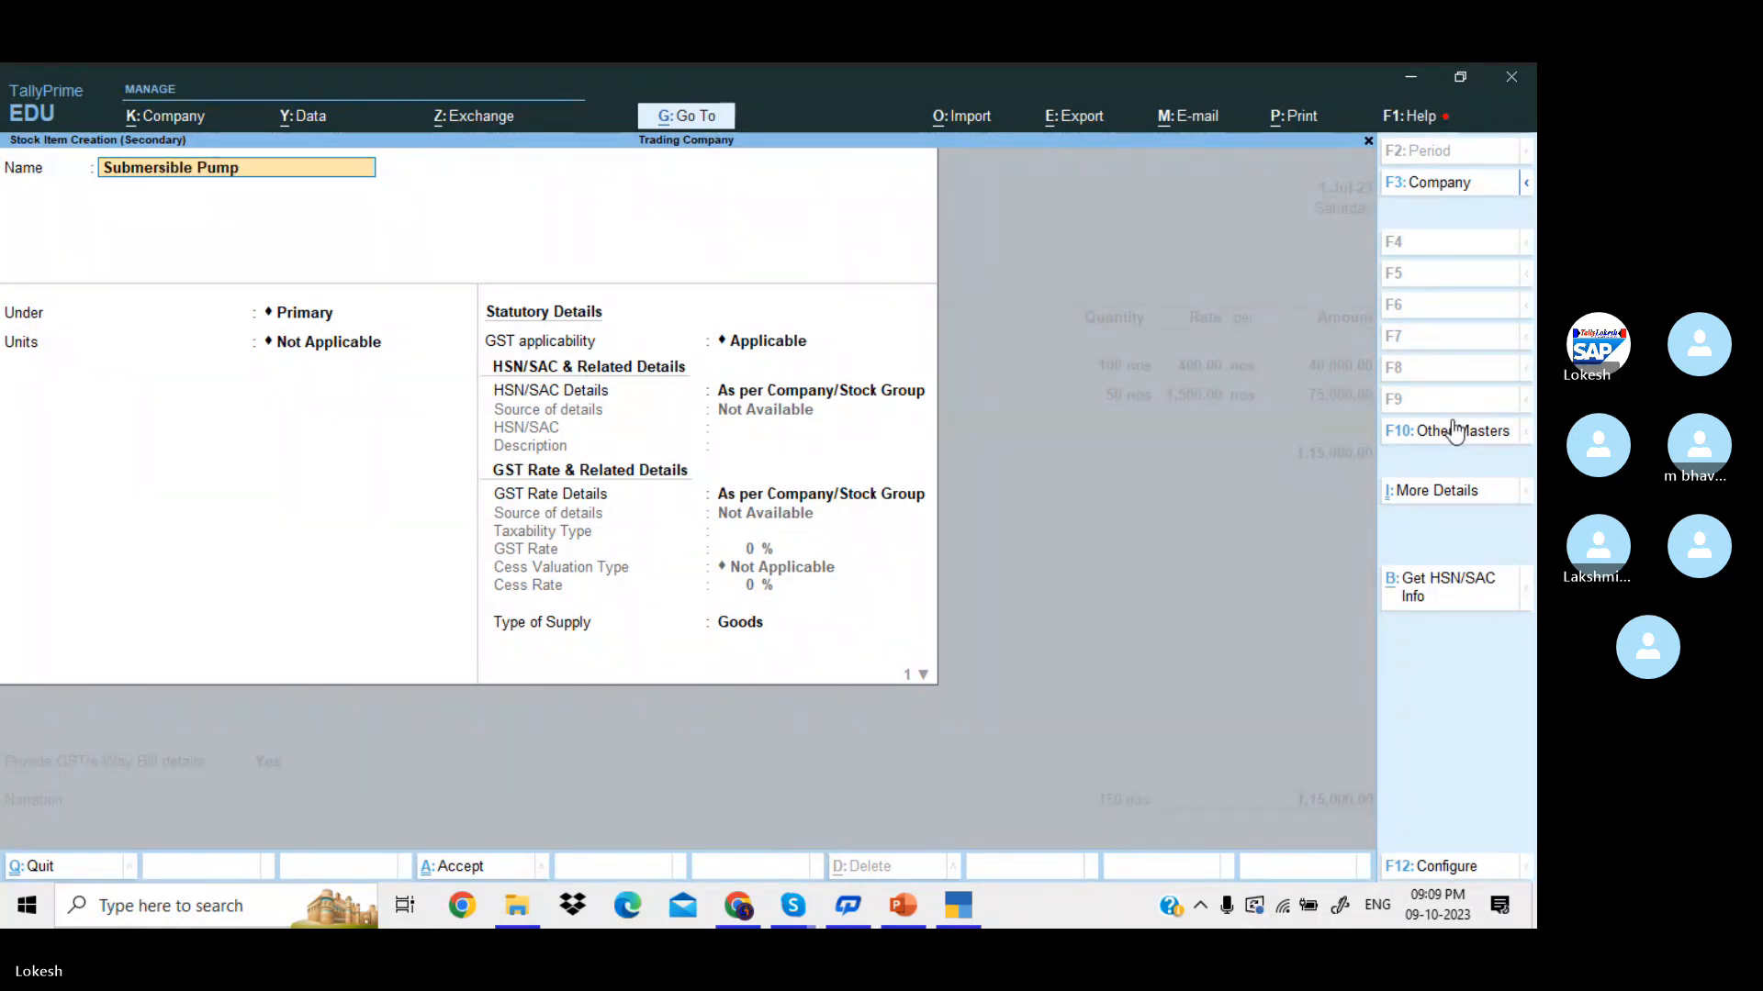
{"action": "key", "text": "Return"}
{"action": "key", "text": "Down"}
{"action": "key", "text": "Return"}
{"action": "type", "text": "nos"}
{"action": "key", "text": "Return"}
{"action": "key", "text": "Return"}
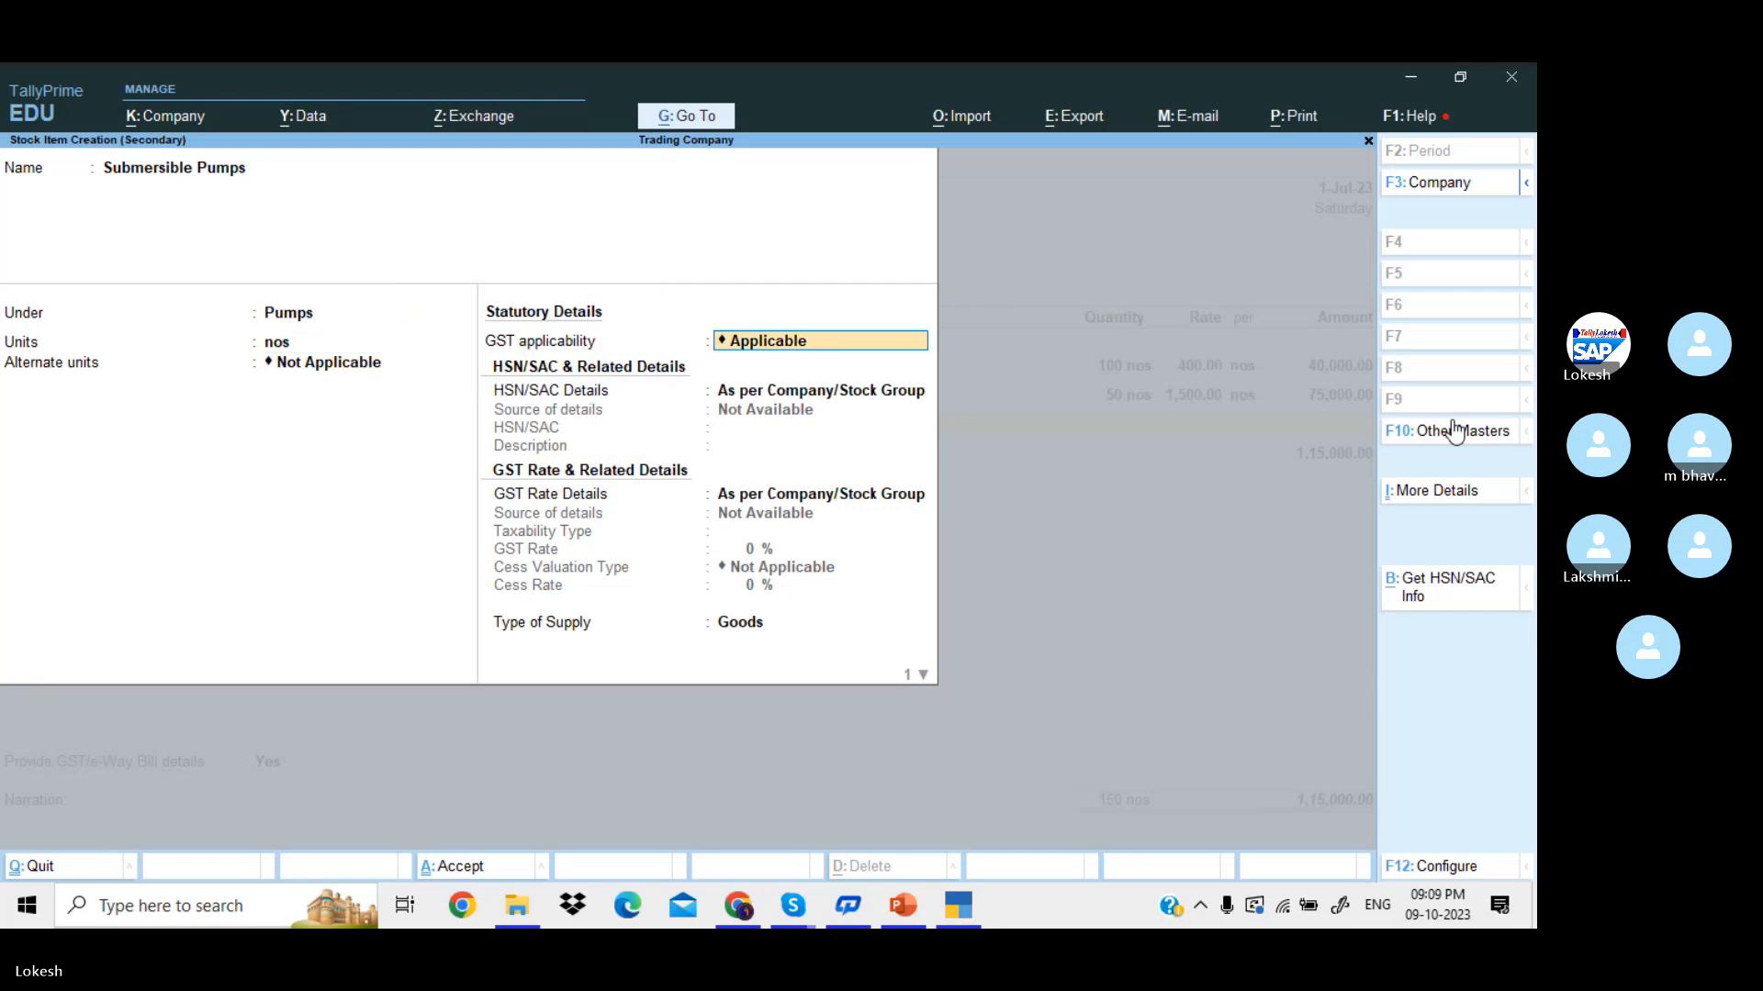
- Keep GST applicable for Submersible Pumps and specify HSN/SAC 89547 without a description
{"action": "key", "text": "Return"}
{"action": "key", "text": "Down"}
{"action": "key", "text": "Return"}
{"action": "type", "text": "8"}
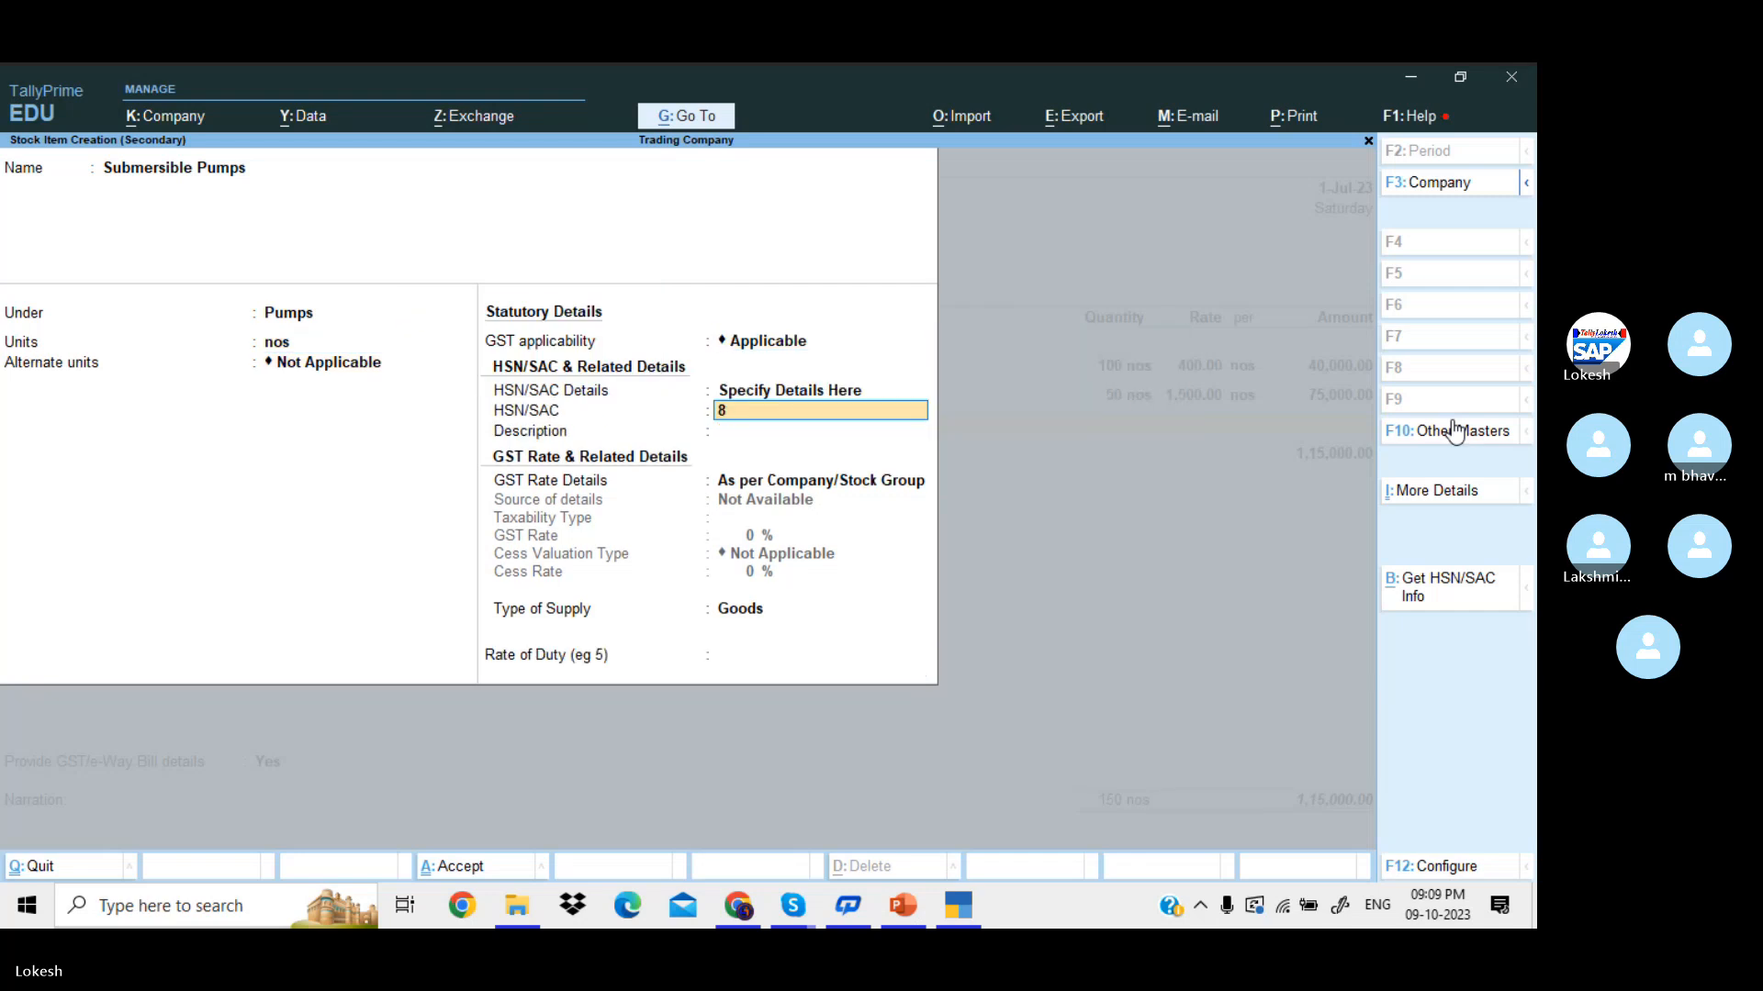
{"action": "type", "text": "9547"}
{"action": "key", "text": "Return"}
{"action": "key", "text": "Return"}
- Specify a taxable GST rate of 5% for Submersible Pumps and save the item into the voucher
{"action": "key", "text": "Down"}
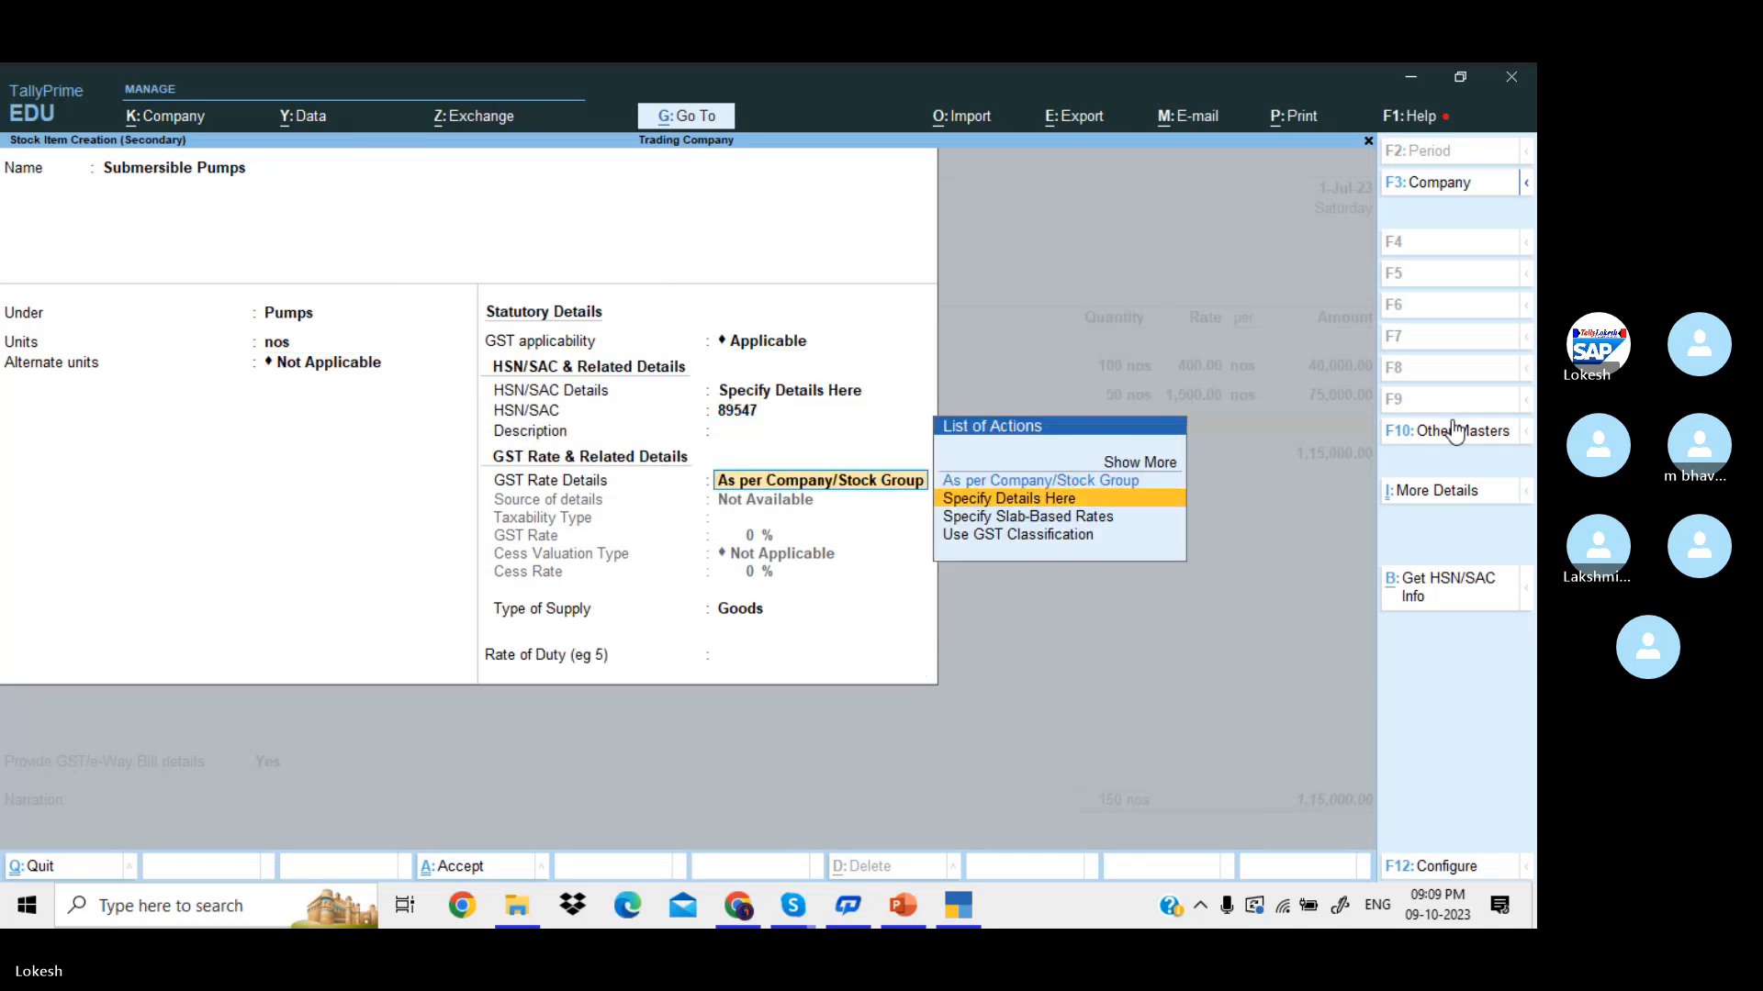
{"action": "key", "text": "Return"}
{"action": "key", "text": "Return"}
{"action": "type", "text": "5"}
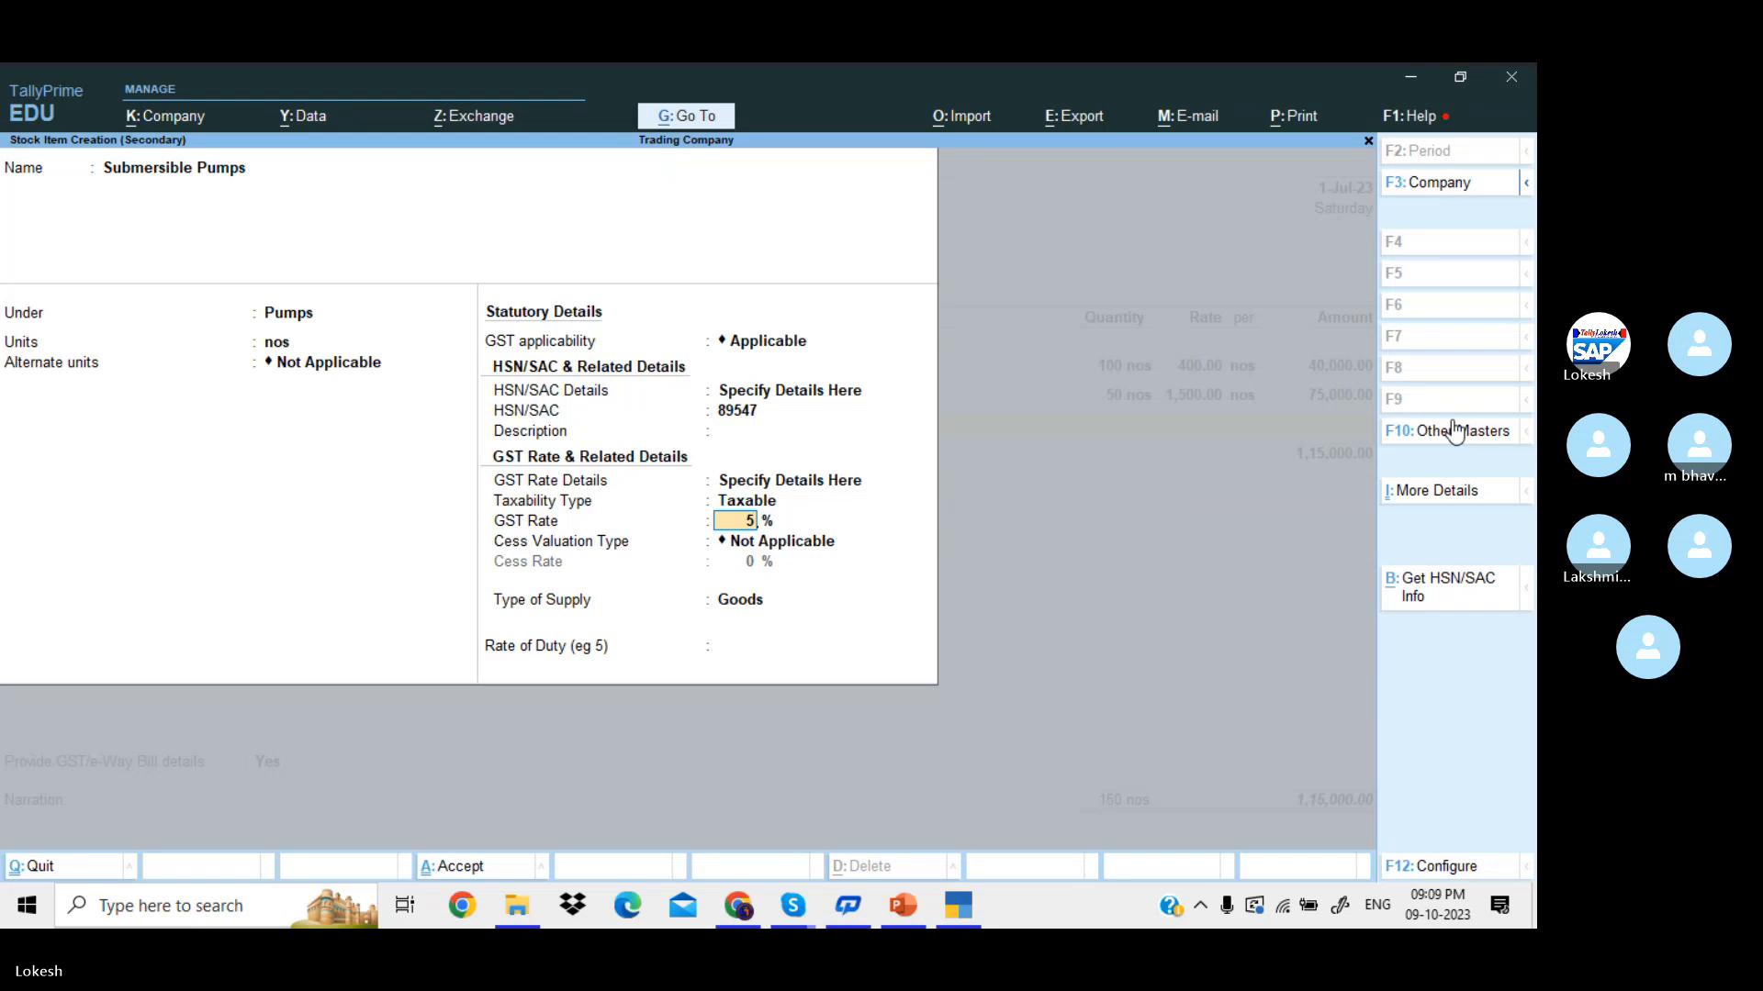
{"action": "key", "text": "Return"}
{"action": "key", "text": "Return"}
{"action": "key", "text": "Return"}
{"action": "key", "text": "Return"}
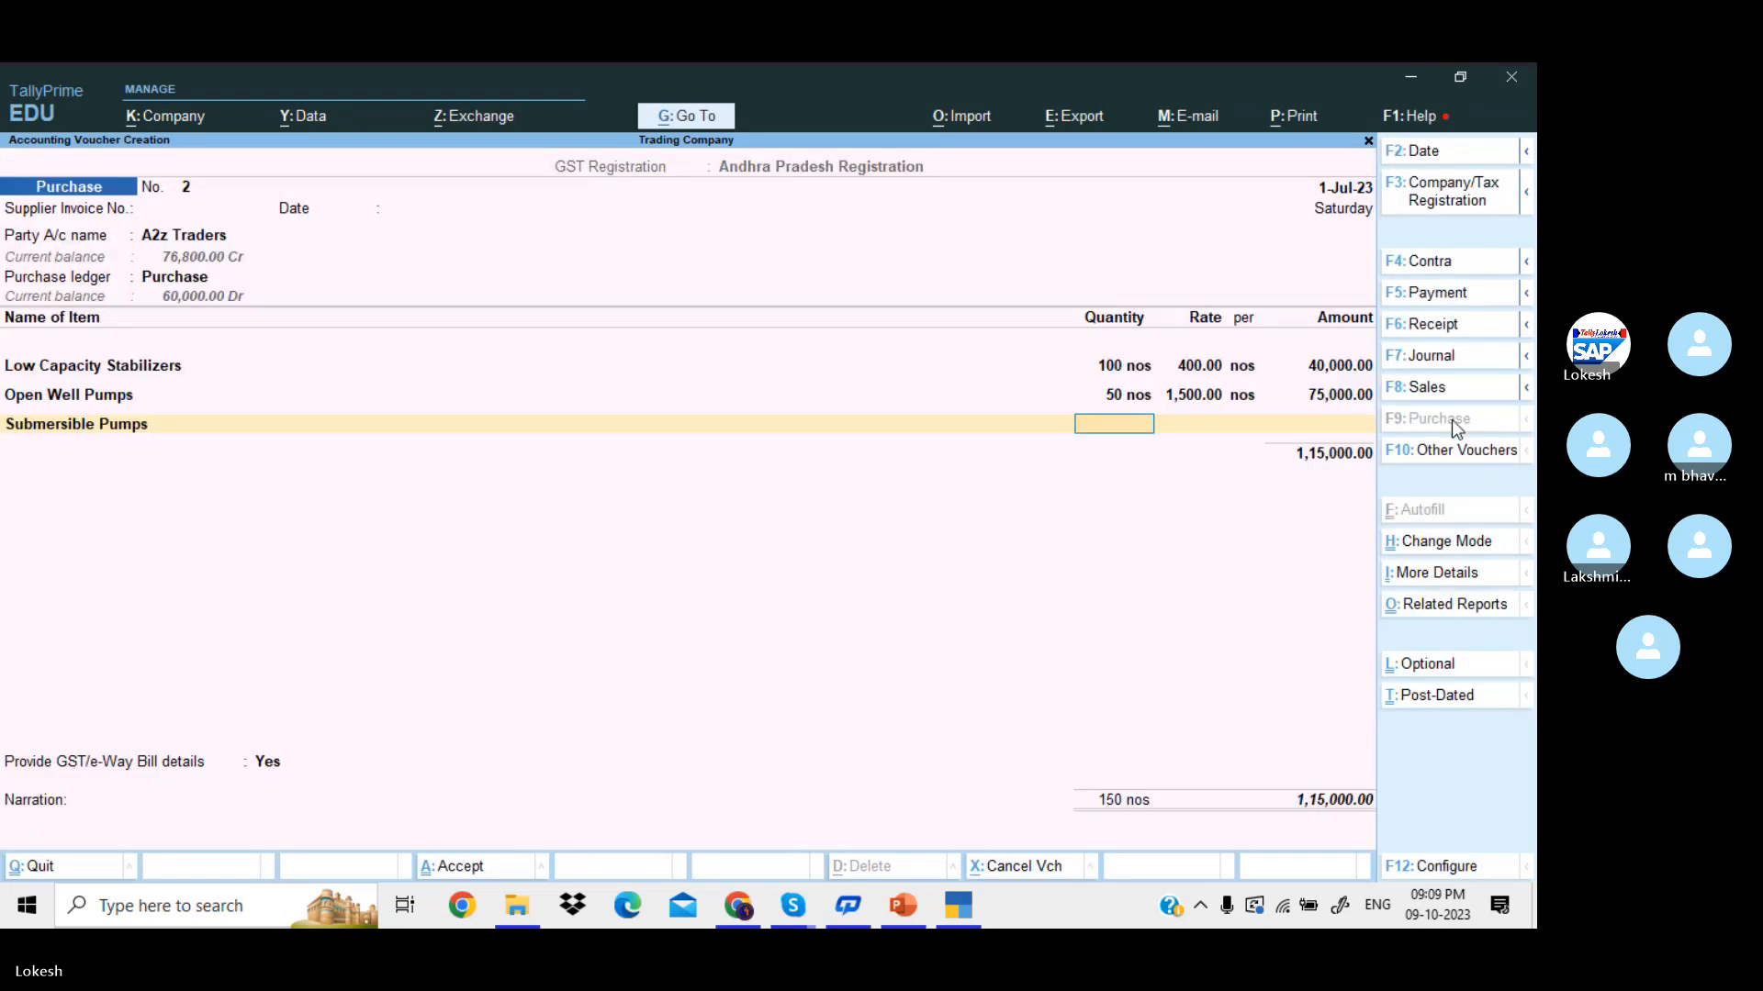
- Enter 100 nos of Submersible Pumps at a rate of 2000 each in the purchase voucher
{"action": "type", "text": "100"}
{"action": "key", "text": "Return"}
{"action": "type", "text": "2000"}
{"action": "key", "text": "Return"}
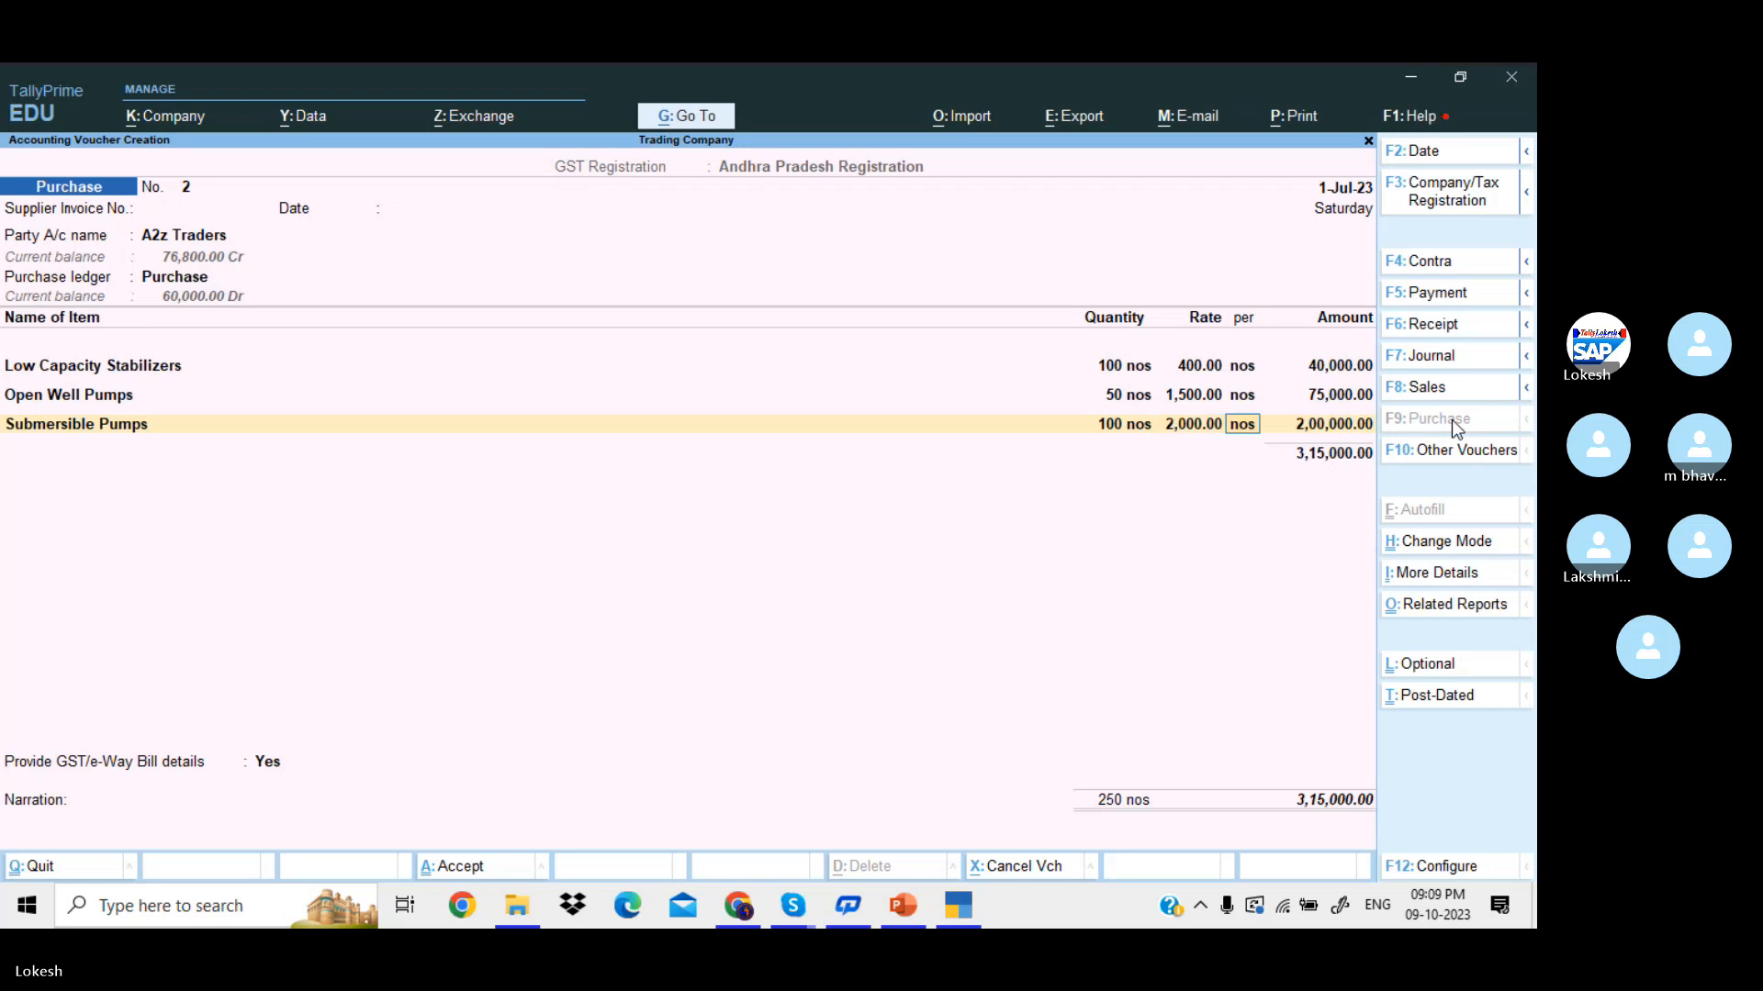
{"action": "key", "text": "Return"}
- End the item list and add the CGST and SGST ledgers with their calculated amounts to the purchase voucher
{"action": "key", "text": "Return"}
{"action": "type", "text": "CGST"}
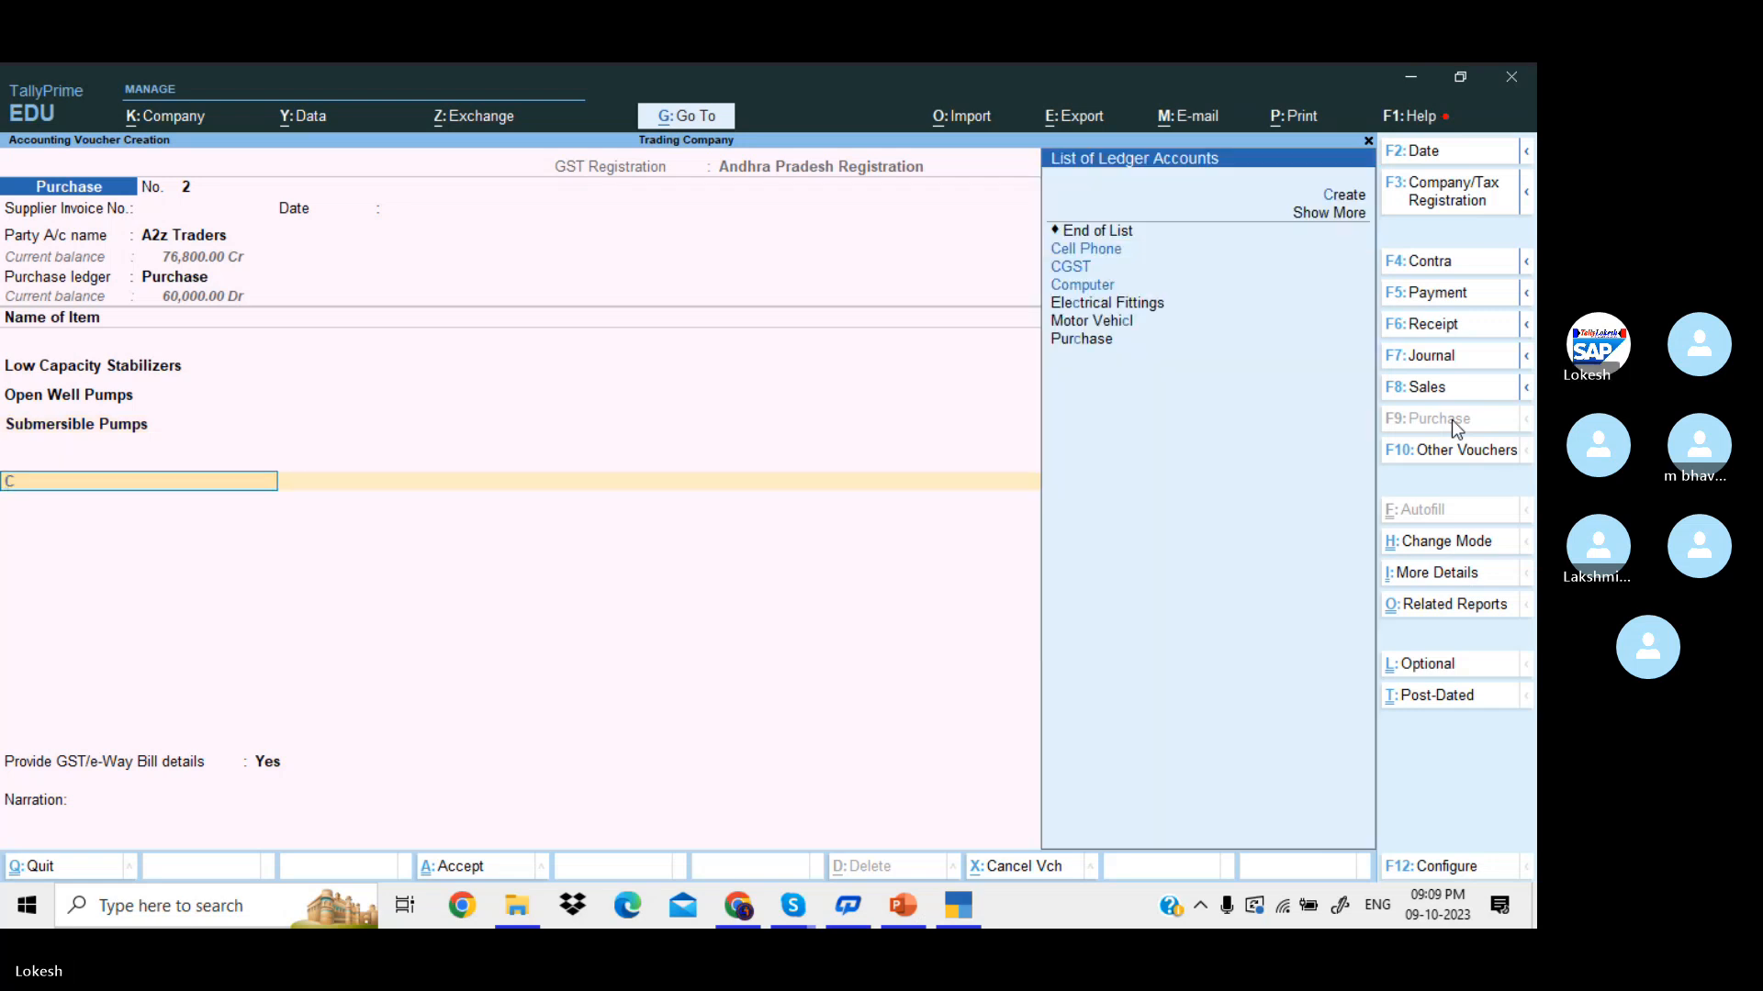
{"action": "key", "text": "Return"}
{"action": "key", "text": "Return"}
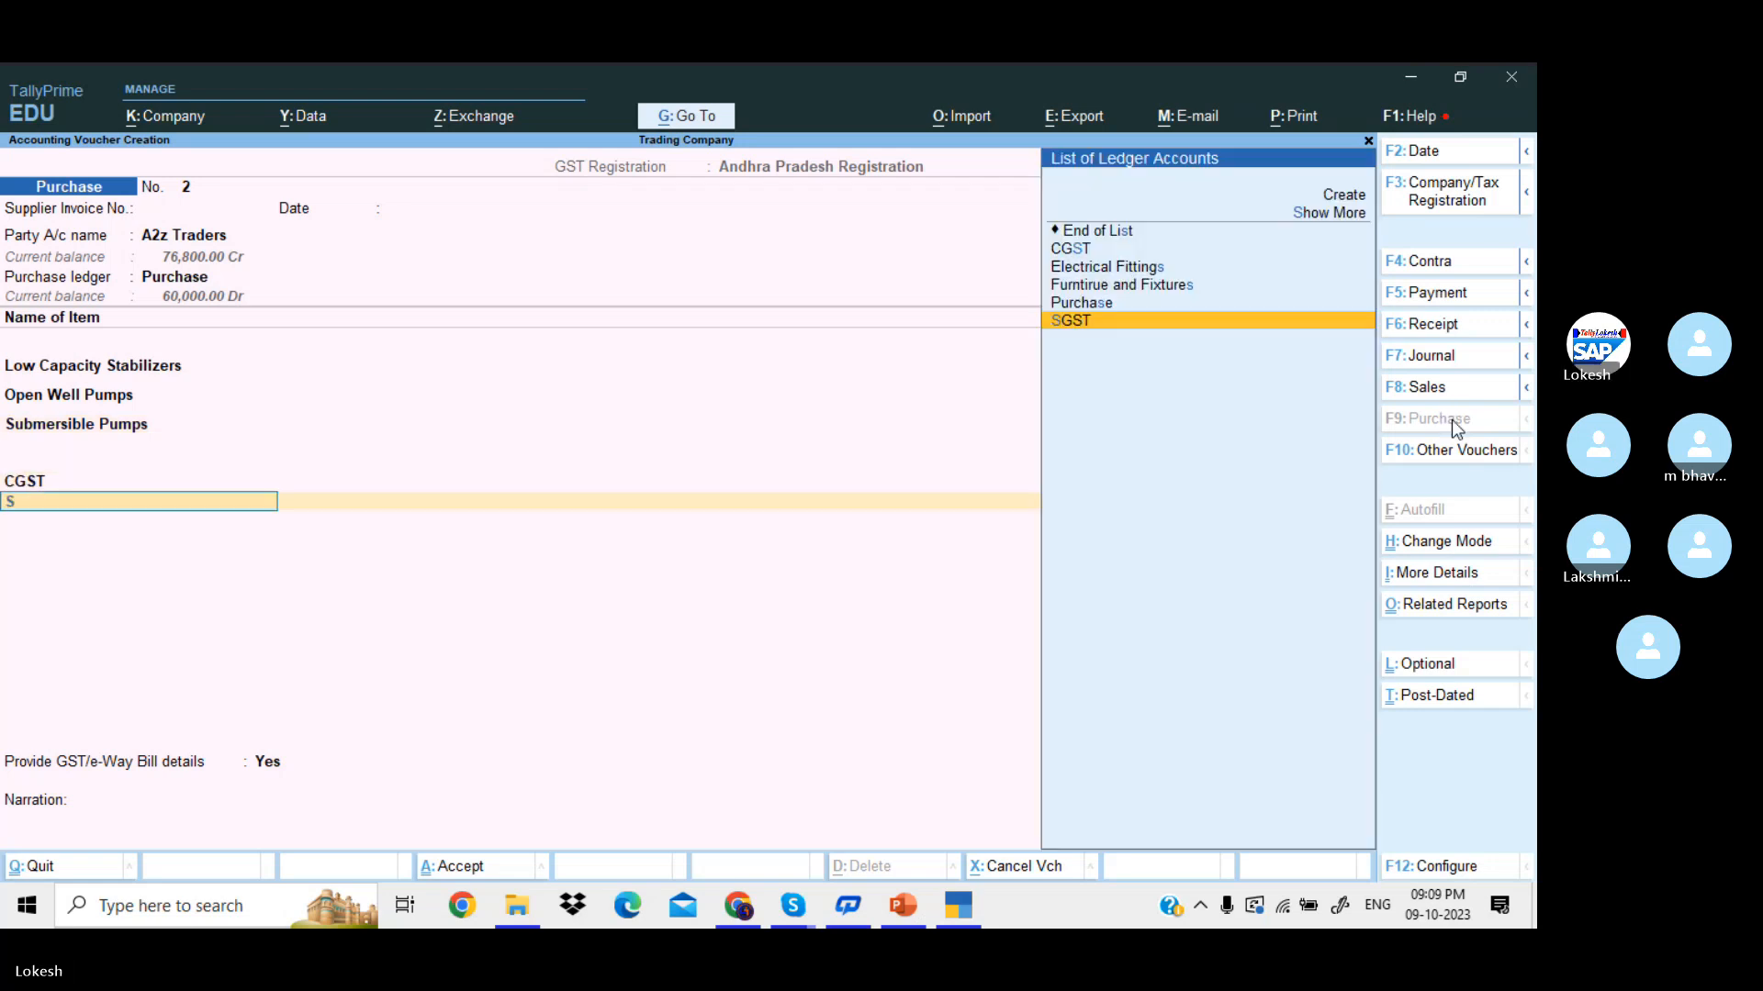
{"action": "type", "text": "SGST"}
{"action": "key", "text": "Return"}
{"action": "key", "text": "Return"}
- Set Provide GST/e-Way Bill details to No and save the purchase voucher without a narration
{"action": "key", "text": "Return"}
{"action": "type", "text": "n"}
{"action": "key", "text": "Return"}
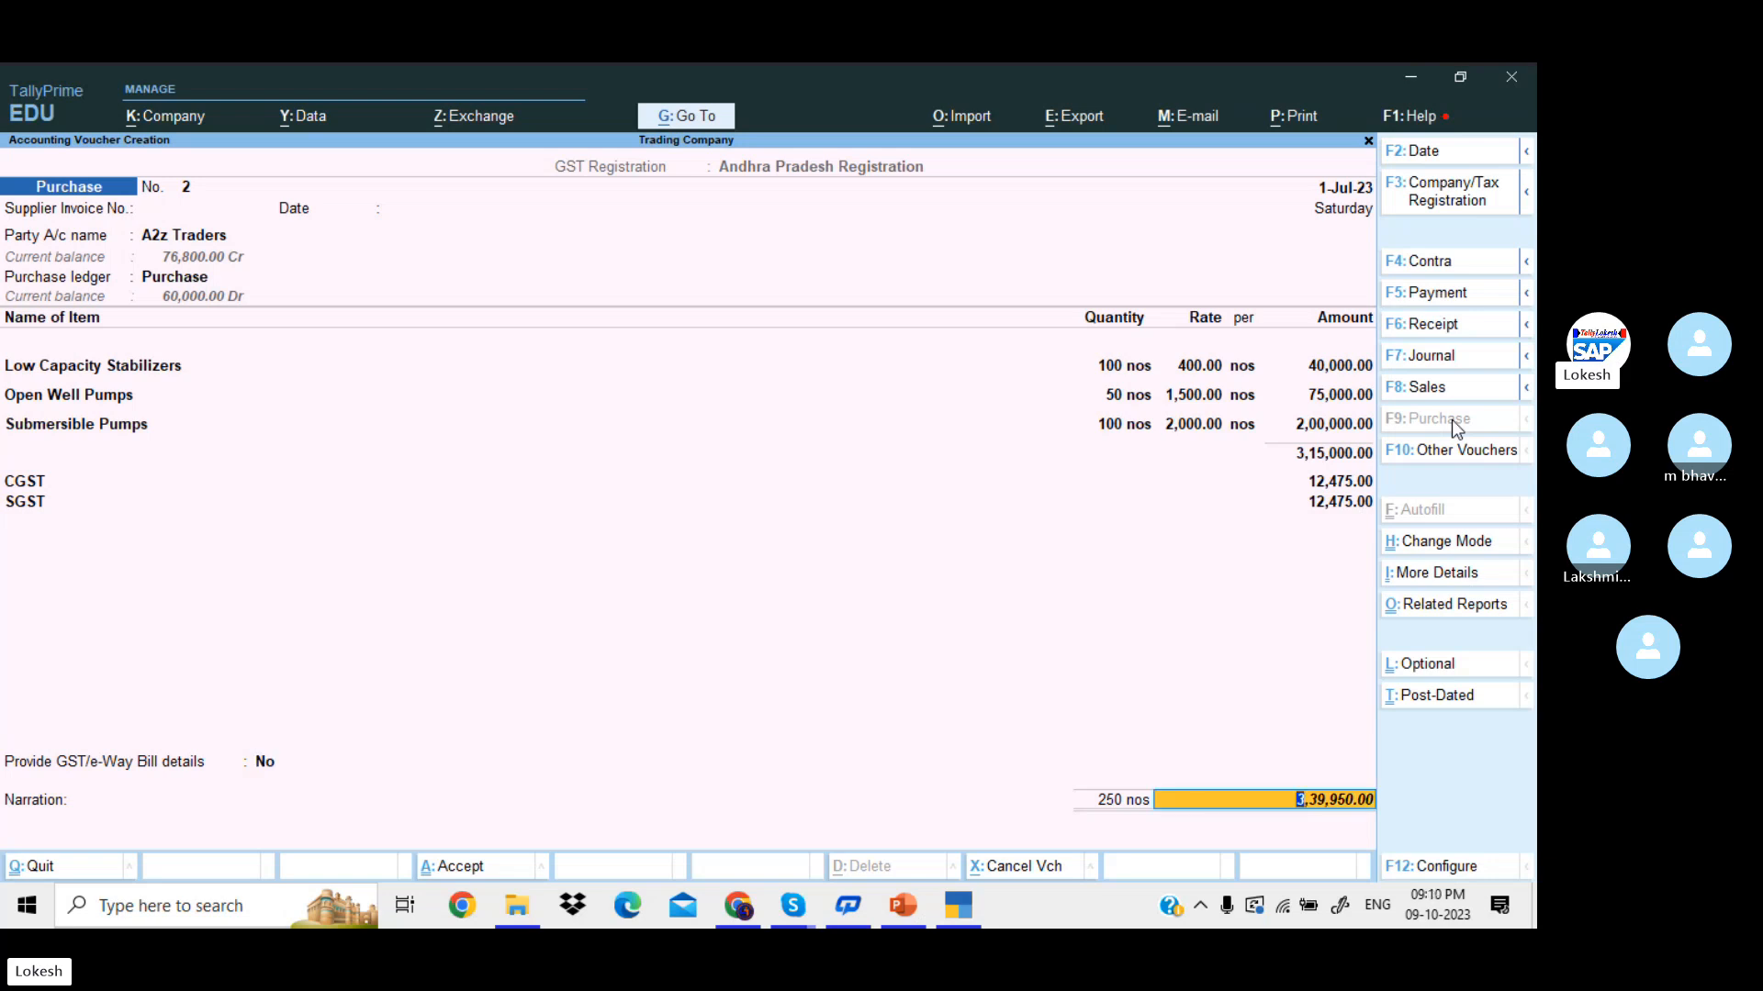
{"action": "key", "text": "Return"}
{"action": "key", "text": "Return"}
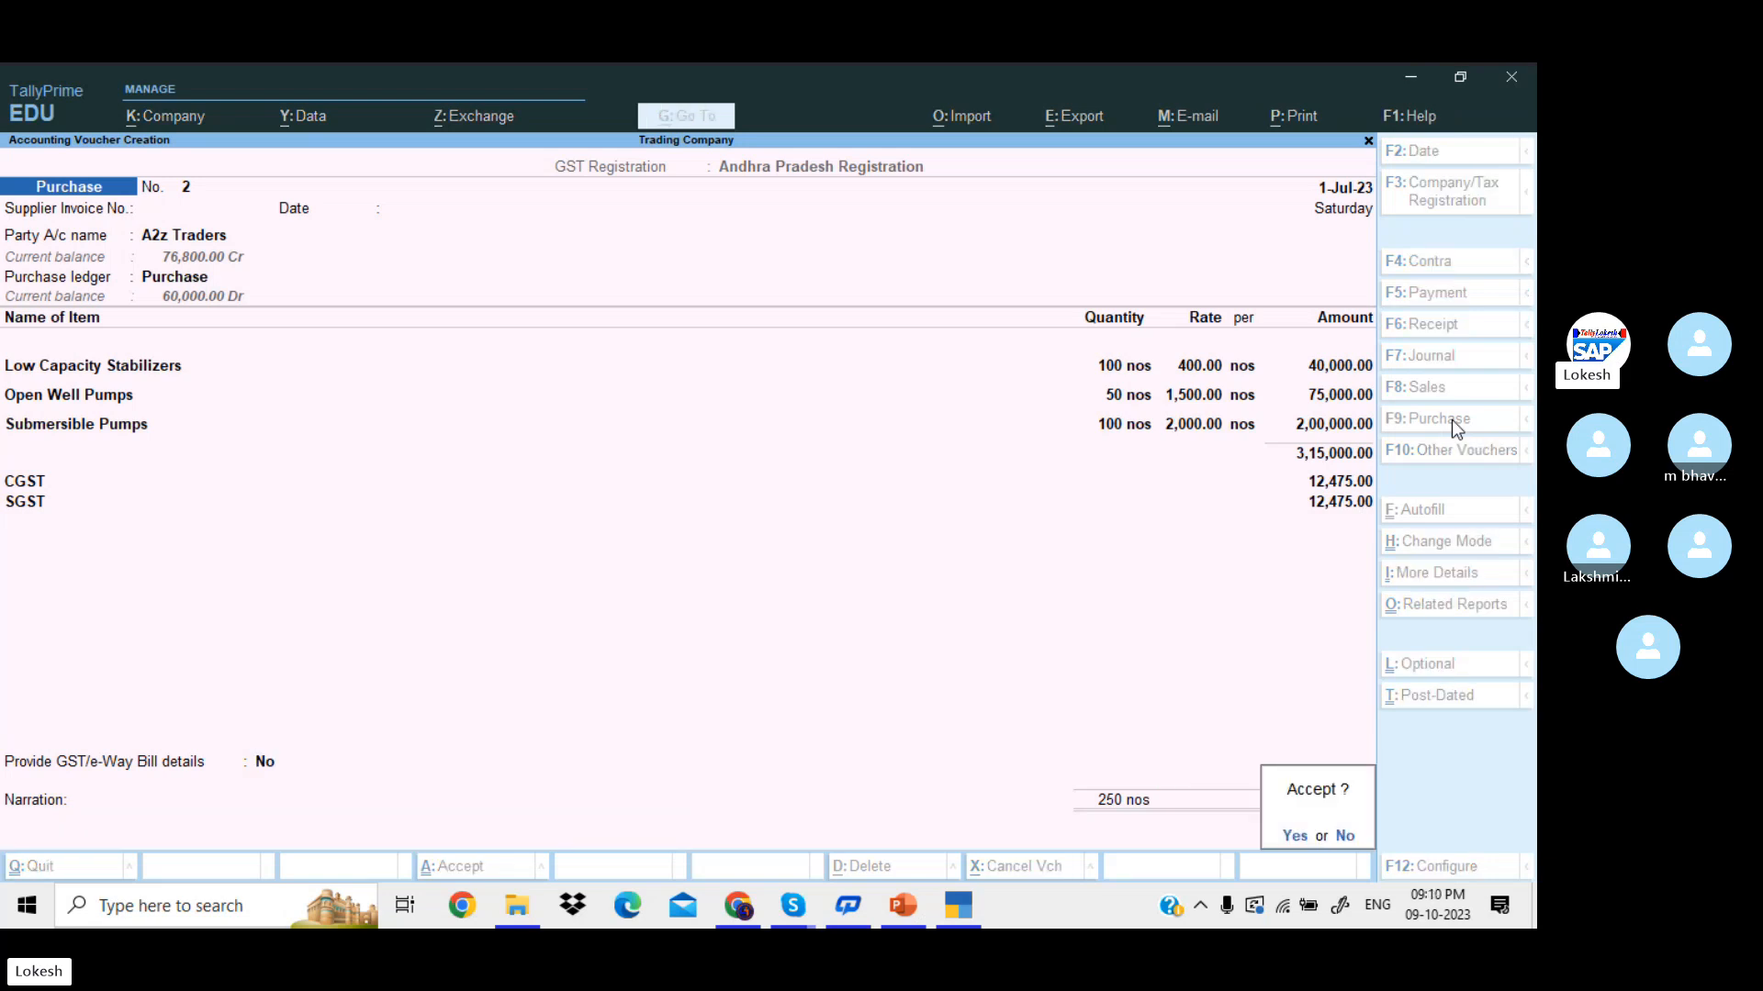
{"action": "key", "text": "y"}
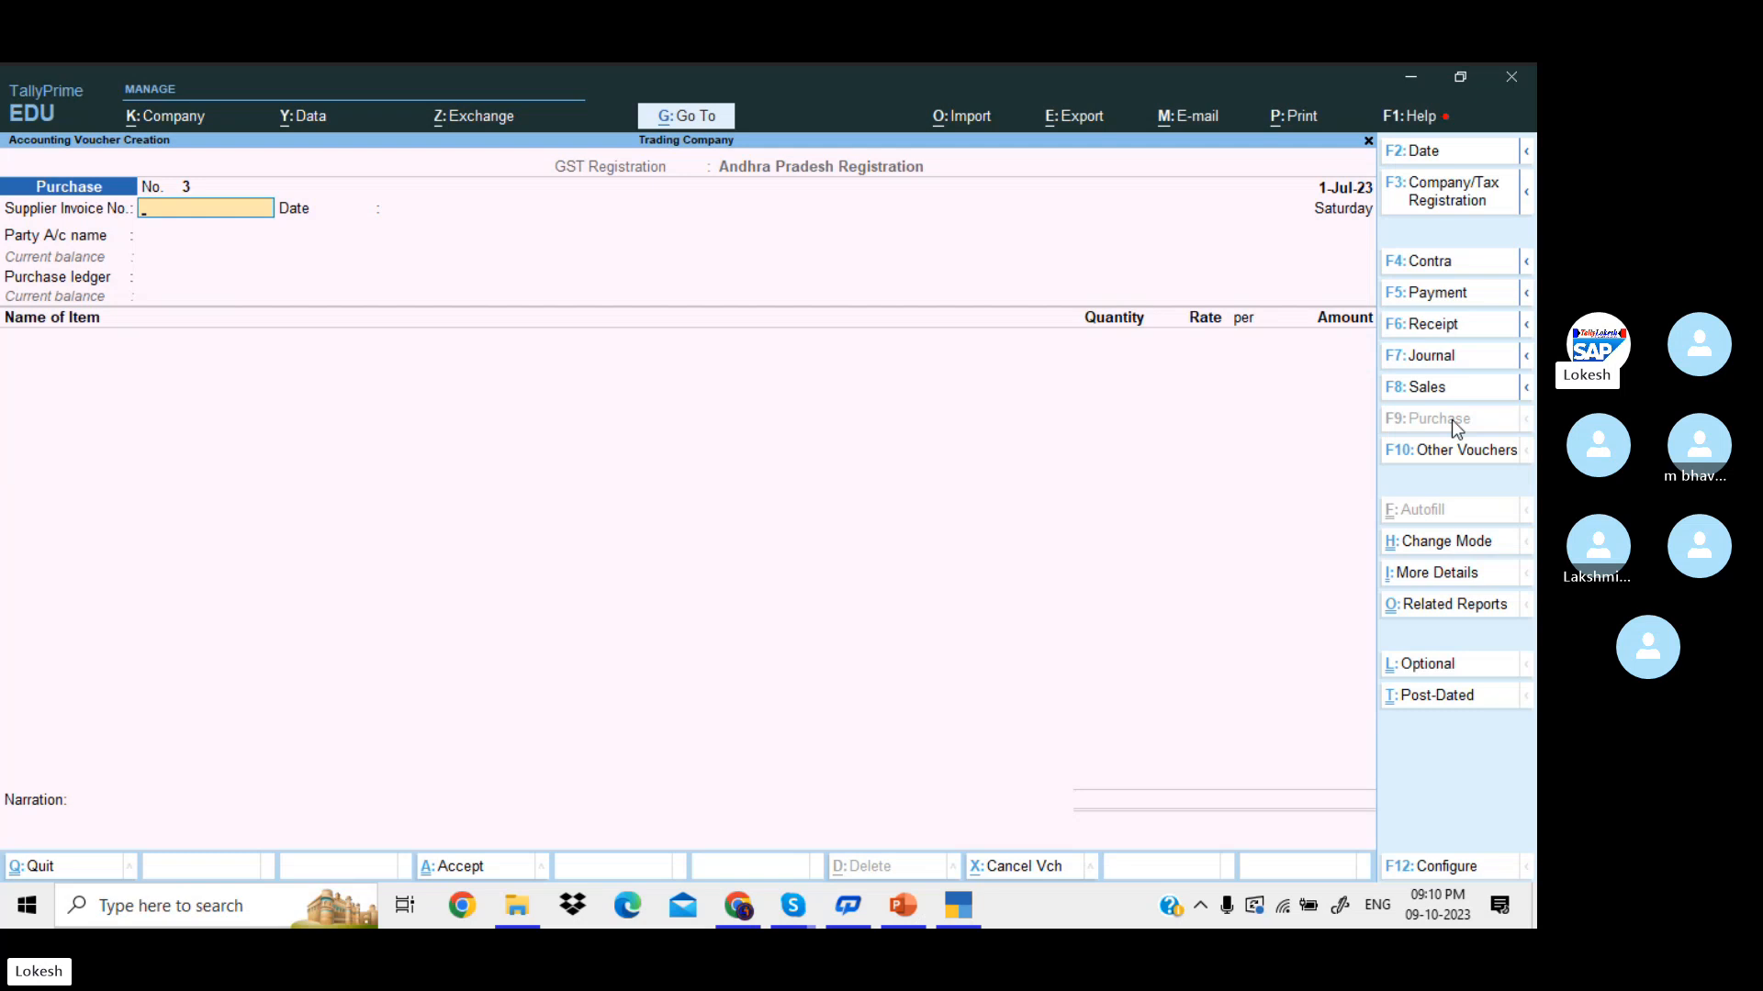
- Start a contra voucher that credits Cash with 10000
{"action": "left_click", "coordinate": [1446, 267]}
{"action": "key", "text": "Return"}
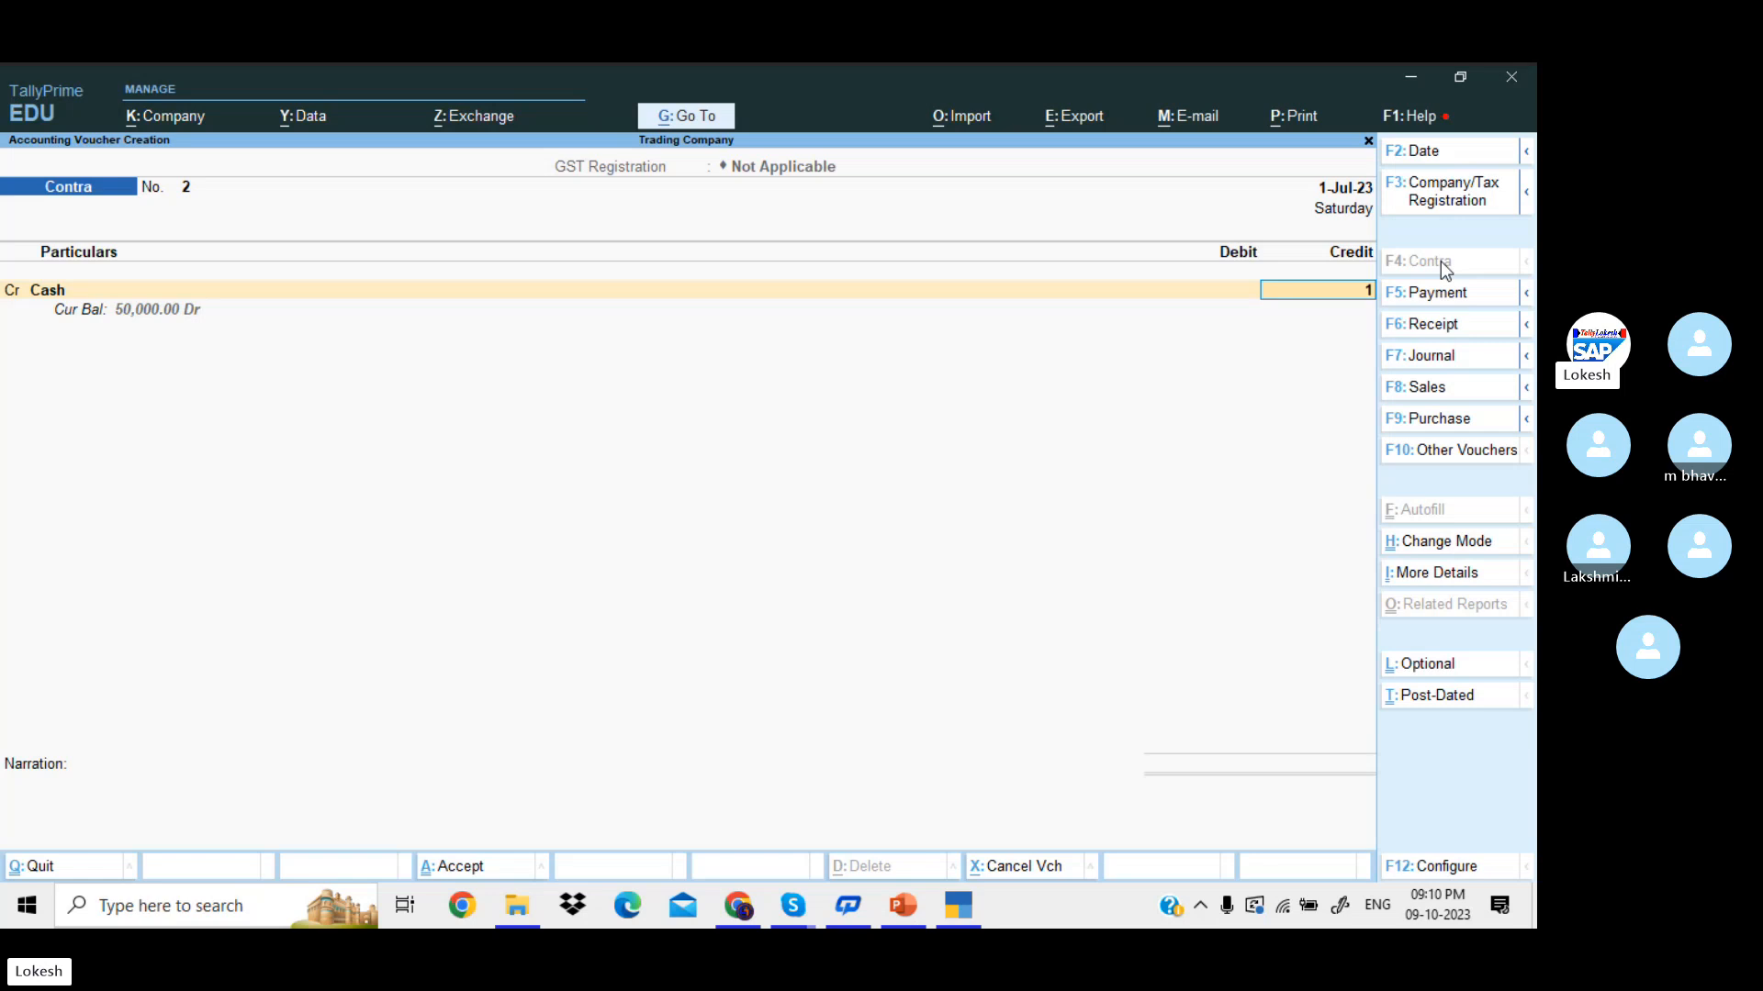
{"action": "type", "text": "10000"}
{"action": "key", "text": "Return"}
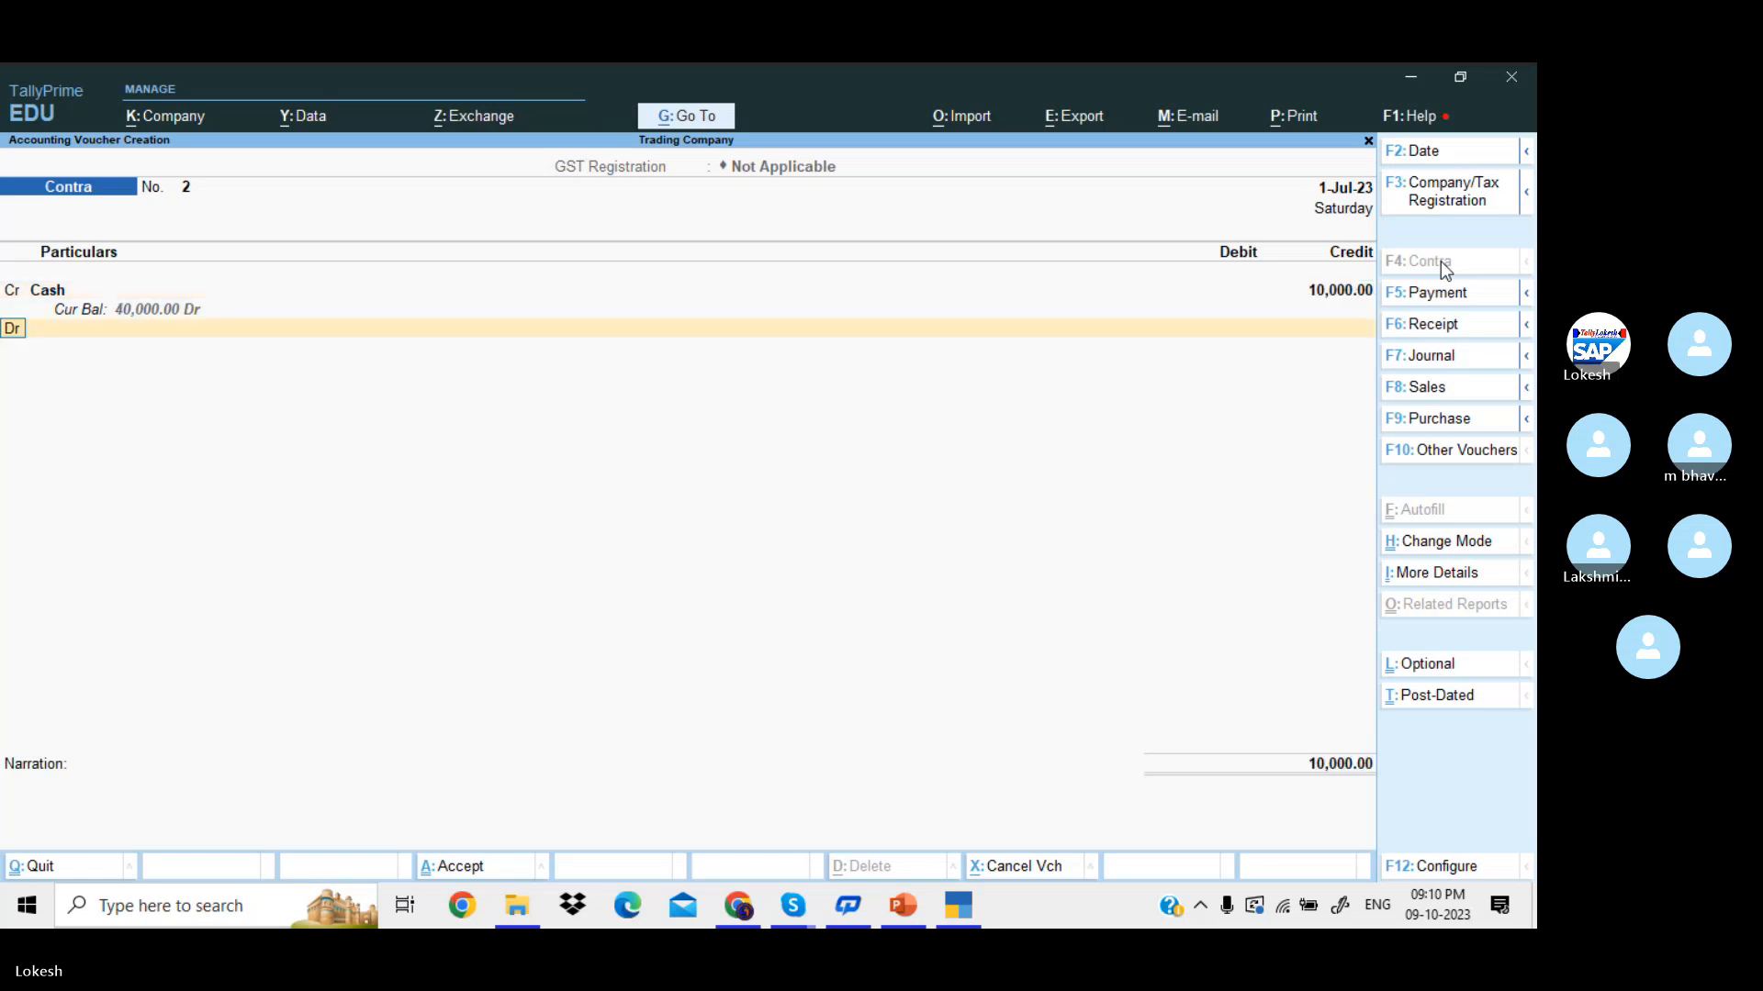
- Create a ledger named Petty Cash under Cash-in-Hand for the debit line of the contra voucher
{"action": "key", "text": "alt"}
{"action": "key", "text": "alt+c"}
{"action": "type", "text": "P"}
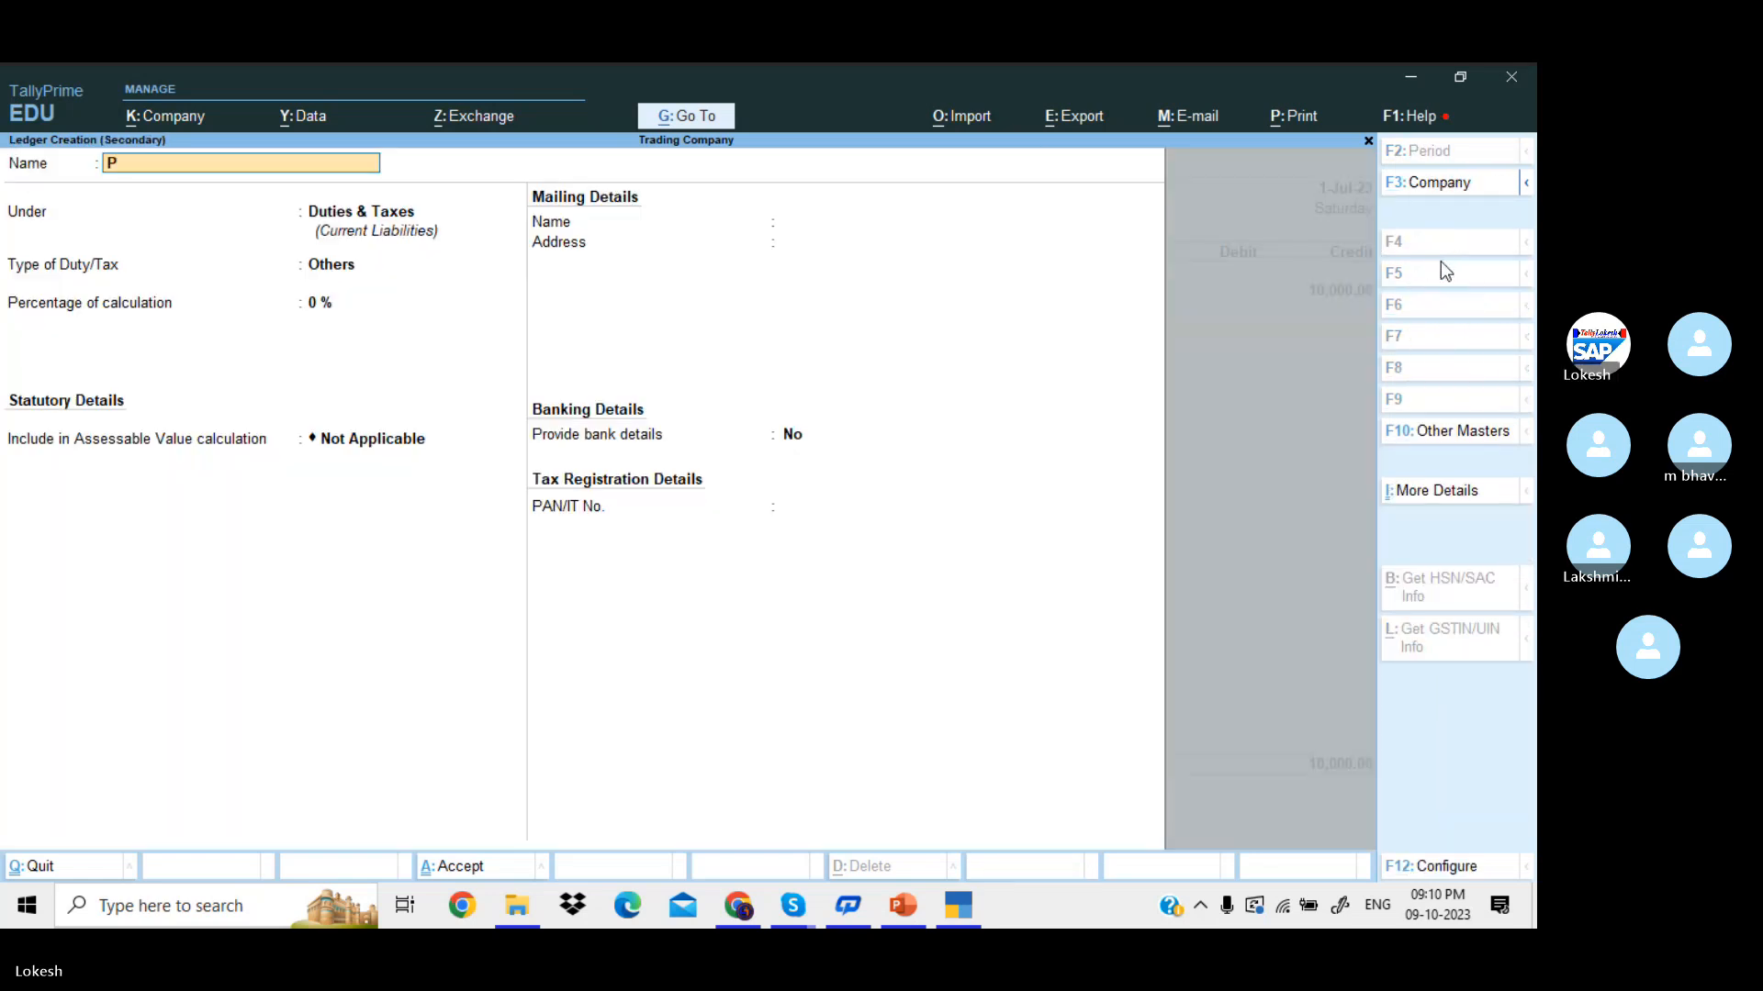
{"action": "type", "text": "etty Cash"}
{"action": "key", "text": "Return"}
{"action": "type", "text": "cas"}
{"action": "key", "text": "Return"}
{"action": "key", "text": "Return"}
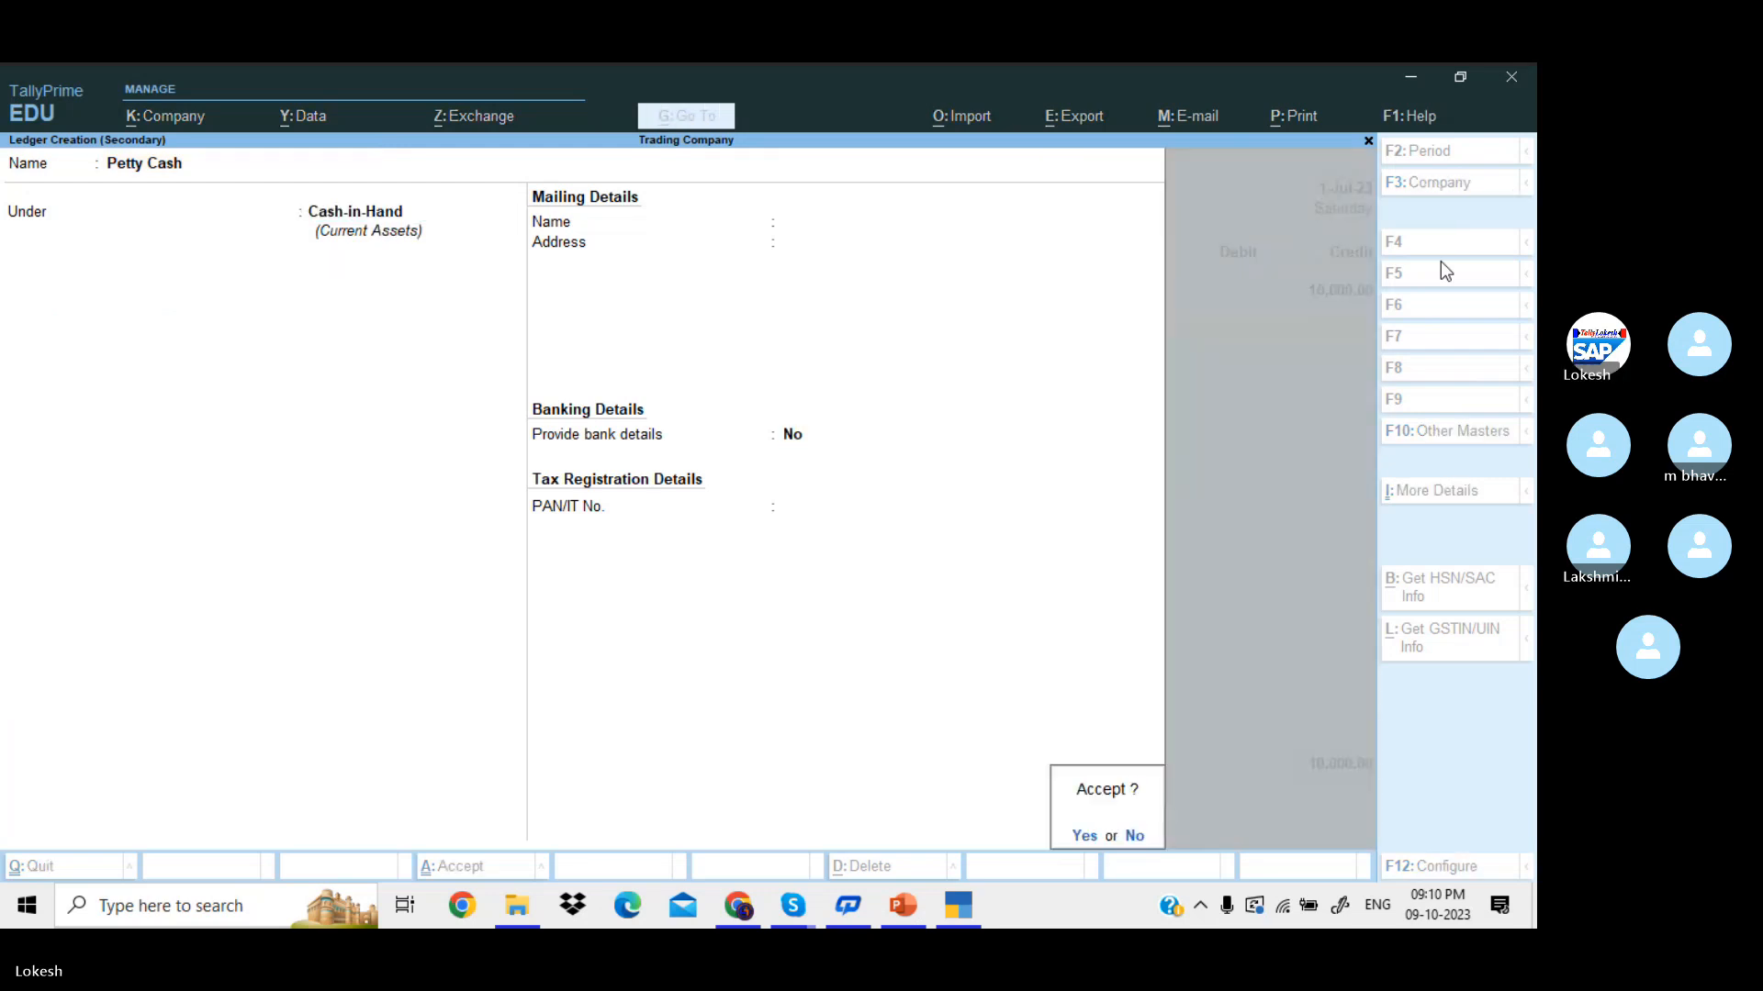
{"action": "key", "text": "Return"}
- Debit Petty Cash with 10000 and save the contra voucher without a narration
{"action": "key", "text": "Return"}
{"action": "key", "text": "Return"}
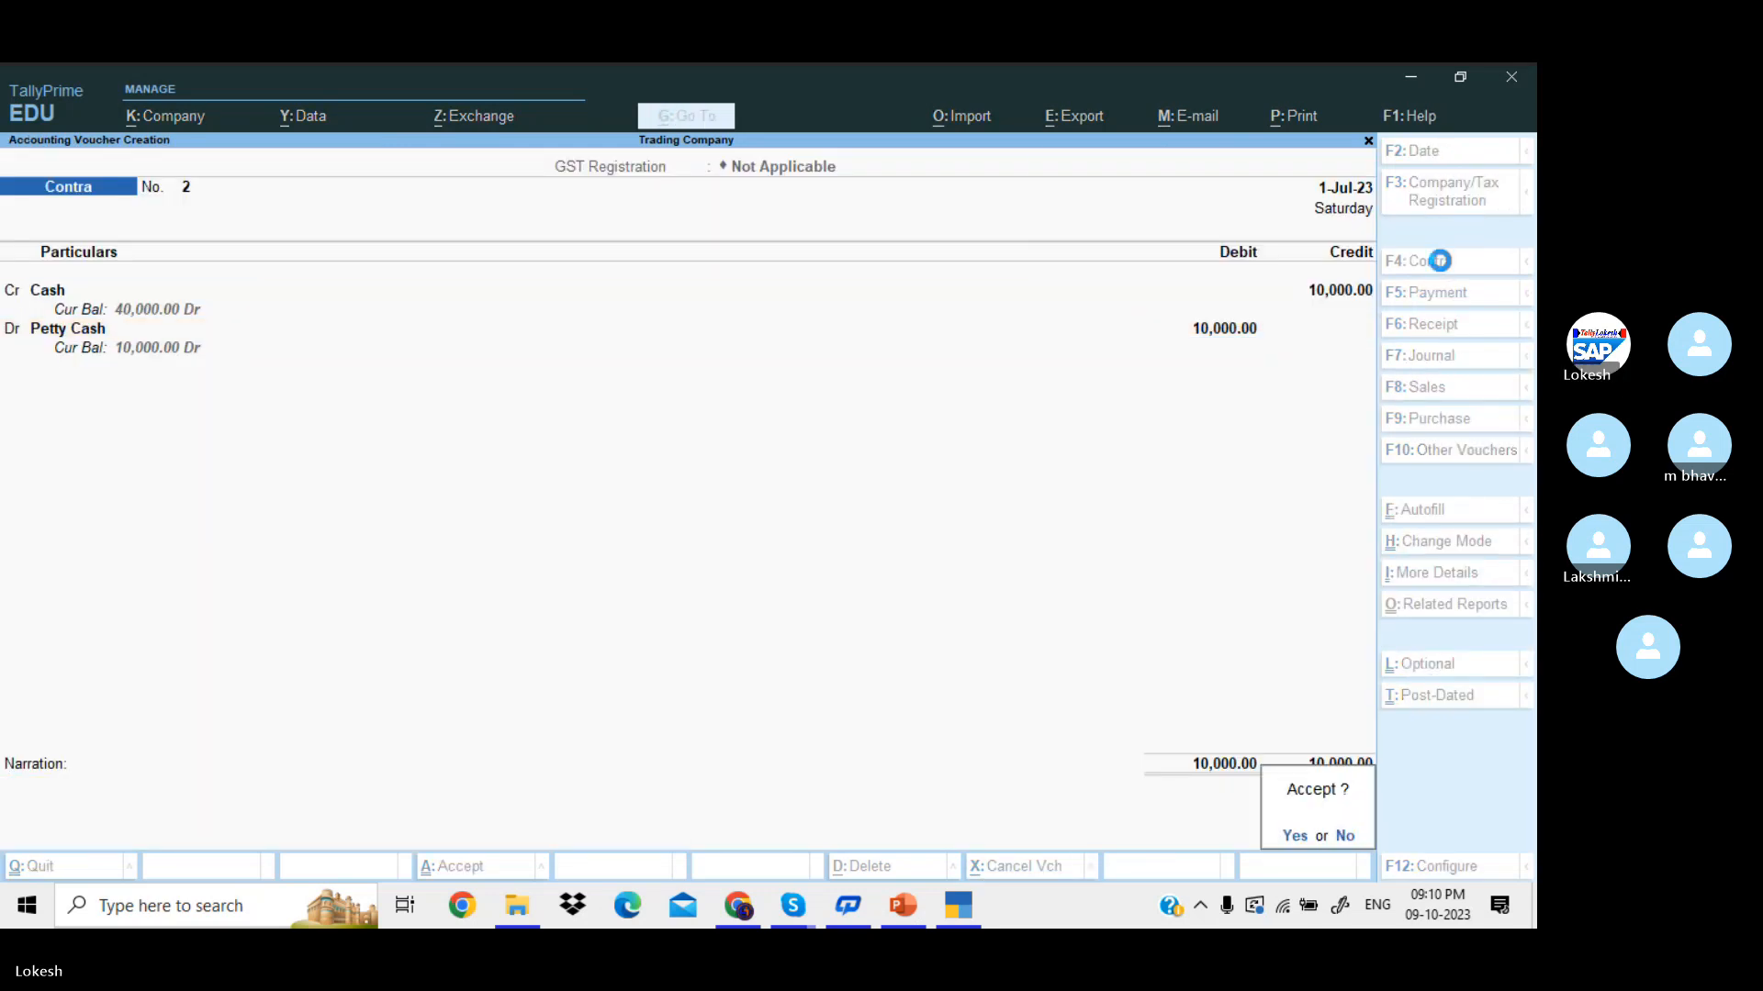
{"action": "key", "text": "Return"}
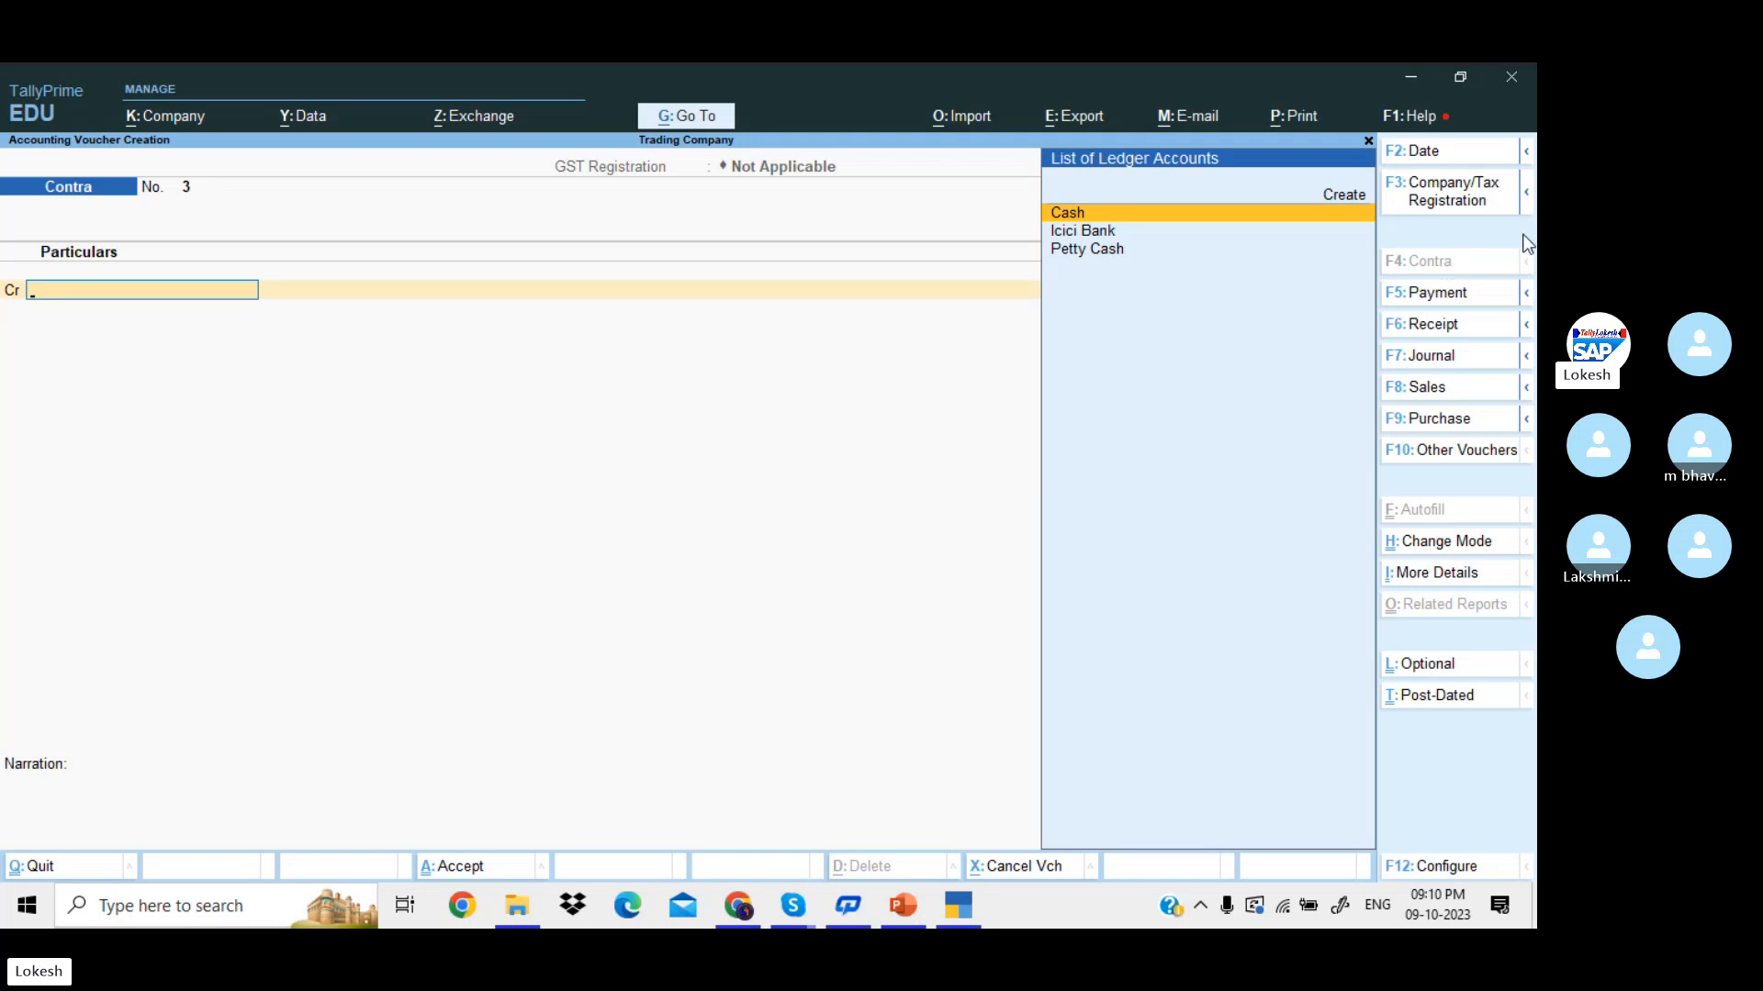
- Create a ledger named Drawings under Capital Account for the debit line of a new payment voucher
{"action": "key", "text": "alt+c"}
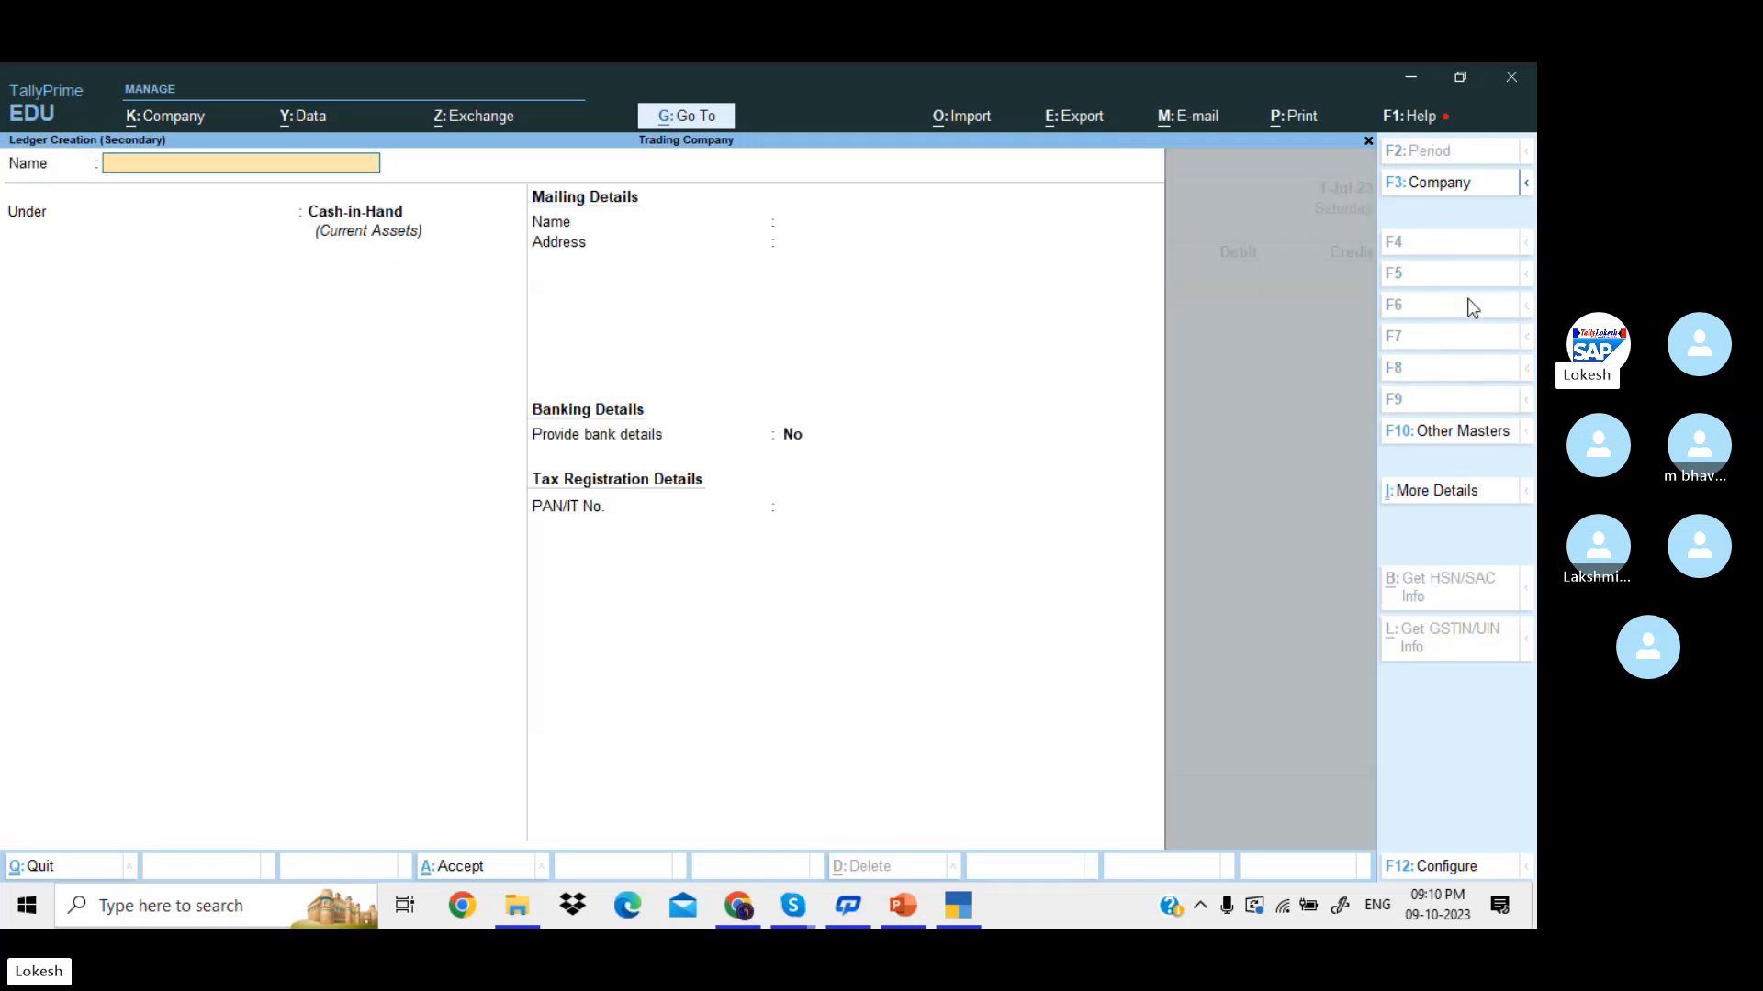
{"action": "type", "text": "Drawings"}
{"action": "key", "text": "Return"}
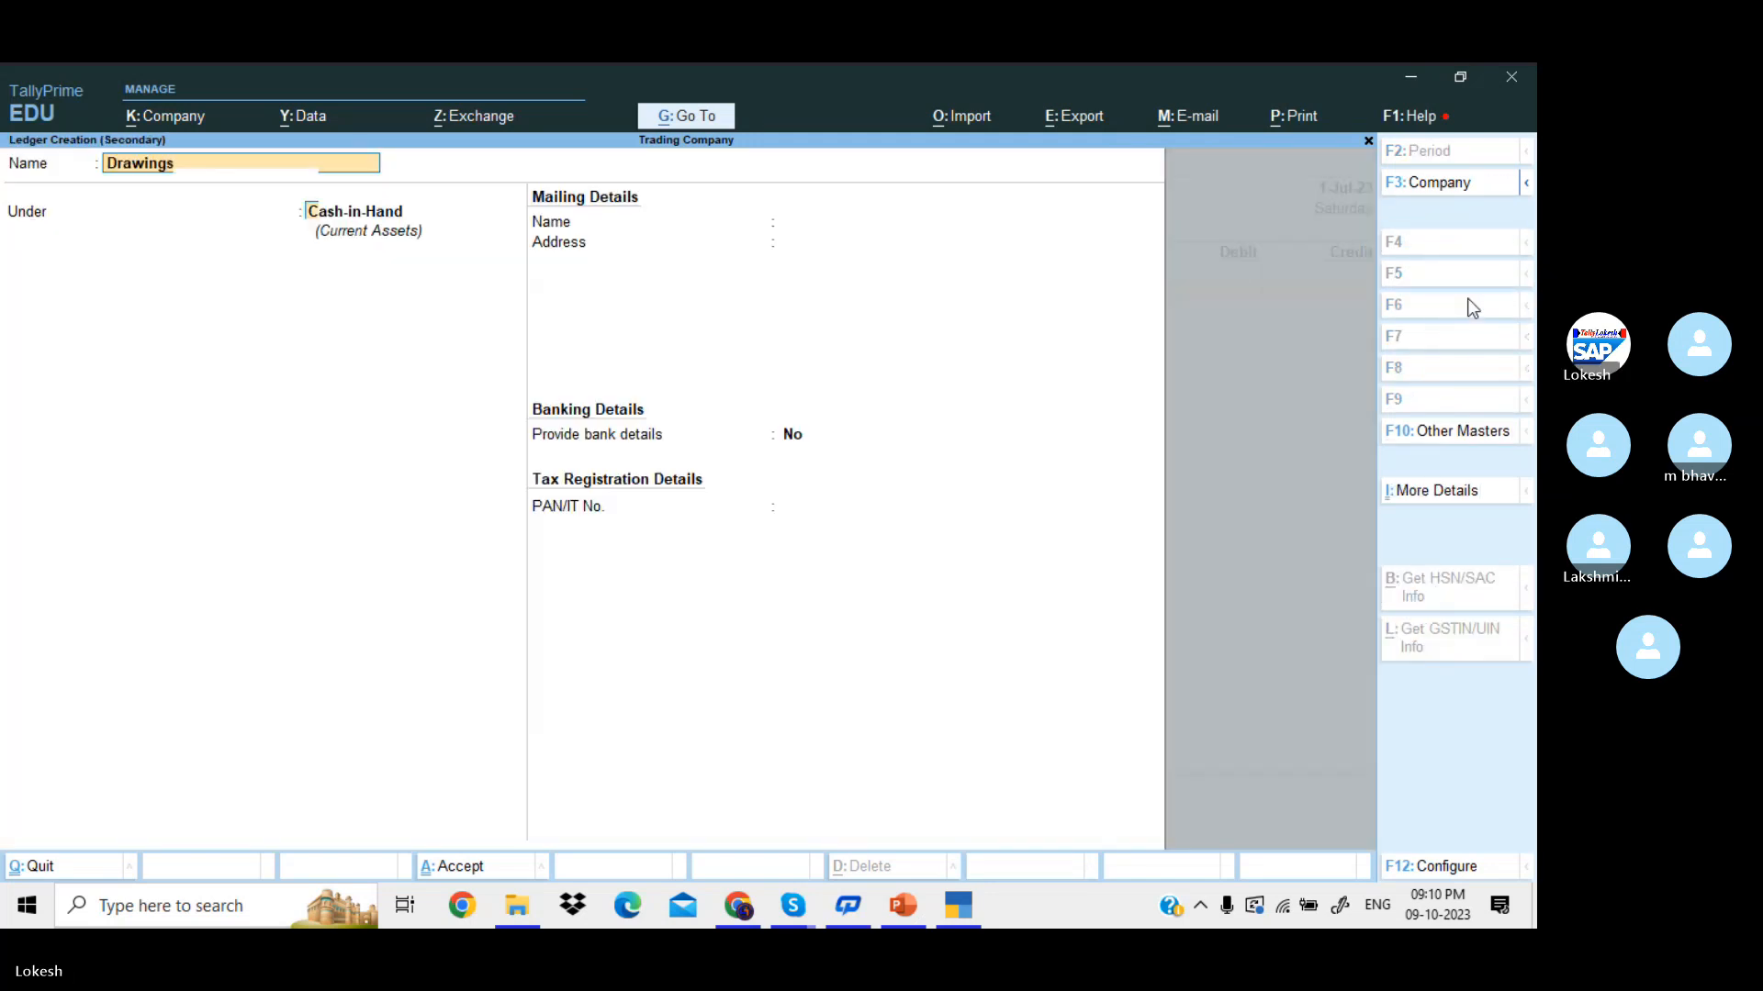
{"action": "type", "text": "Ca"}
{"action": "key", "text": "Down"}
{"action": "key", "text": "Return"}
{"action": "key", "text": "Return"}
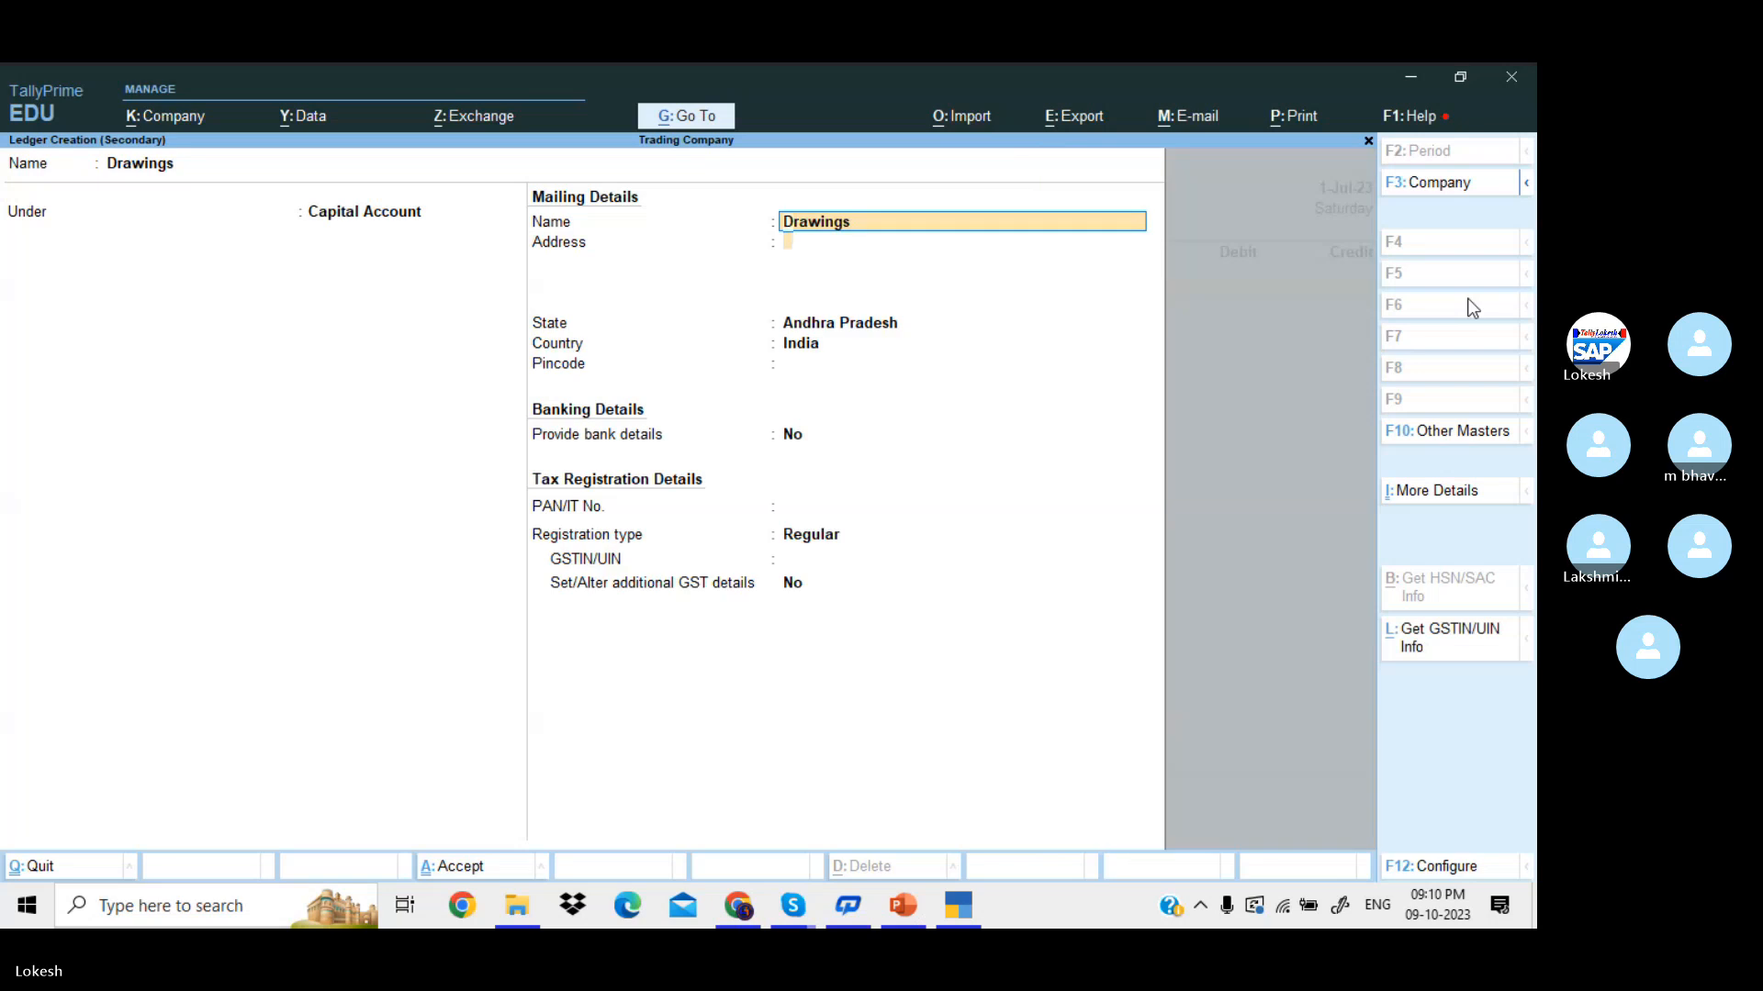
{"action": "key", "text": "ctrl+a"}
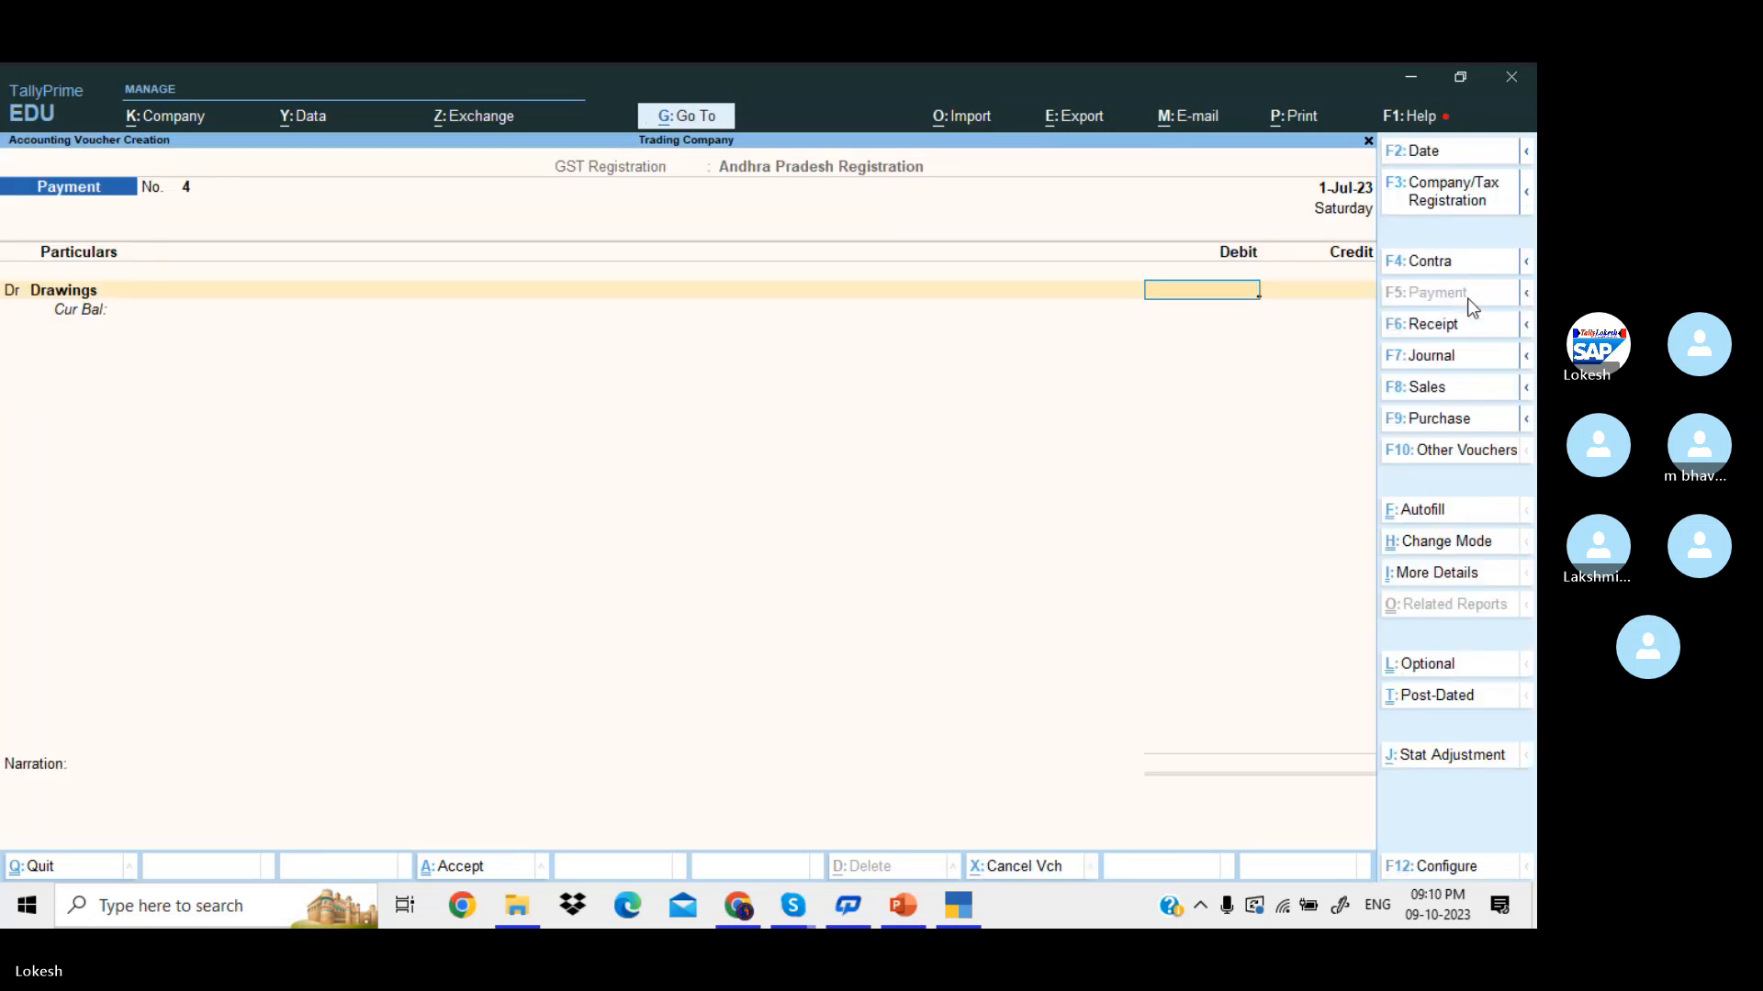
- Debit Drawings with 5000, credit Cash, and save the payment voucher
{"action": "type", "text": "5000"}
{"action": "key", "text": "Return"}
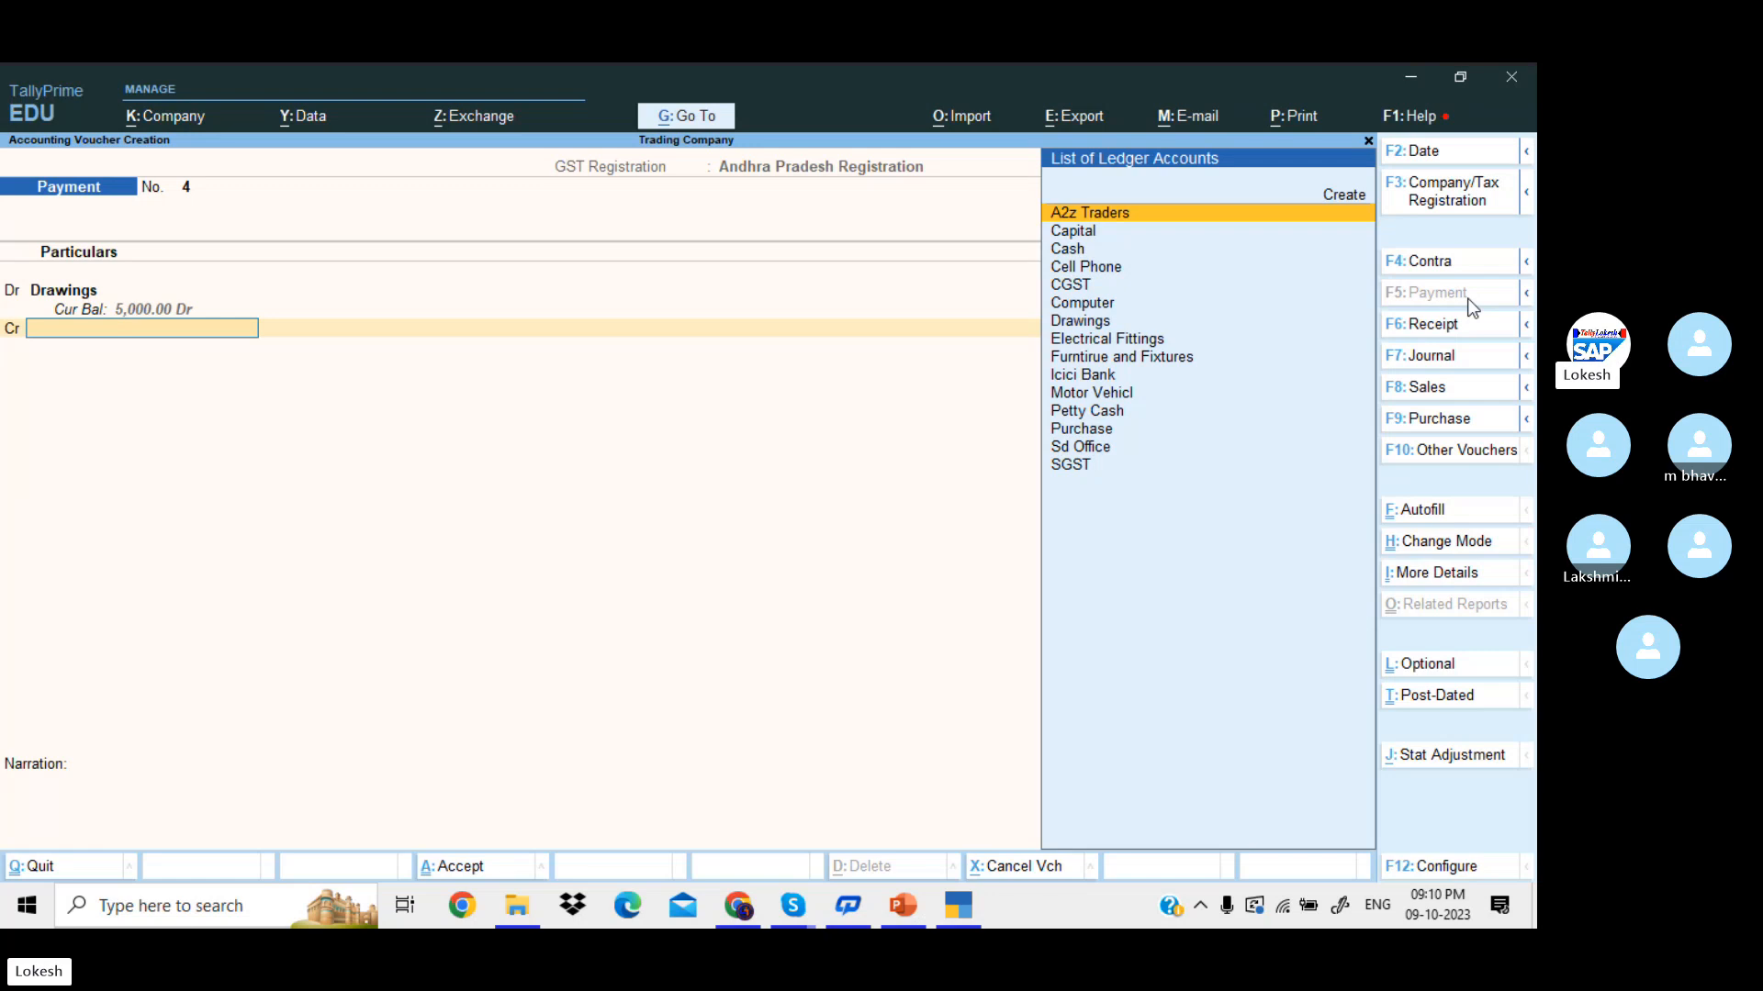
{"action": "key", "text": "Down"}
{"action": "key", "text": "Down"}
{"action": "key", "text": "Return"}
{"action": "key", "text": "Return"}
{"action": "key", "text": "Return"}
{"action": "key", "text": "Return"}
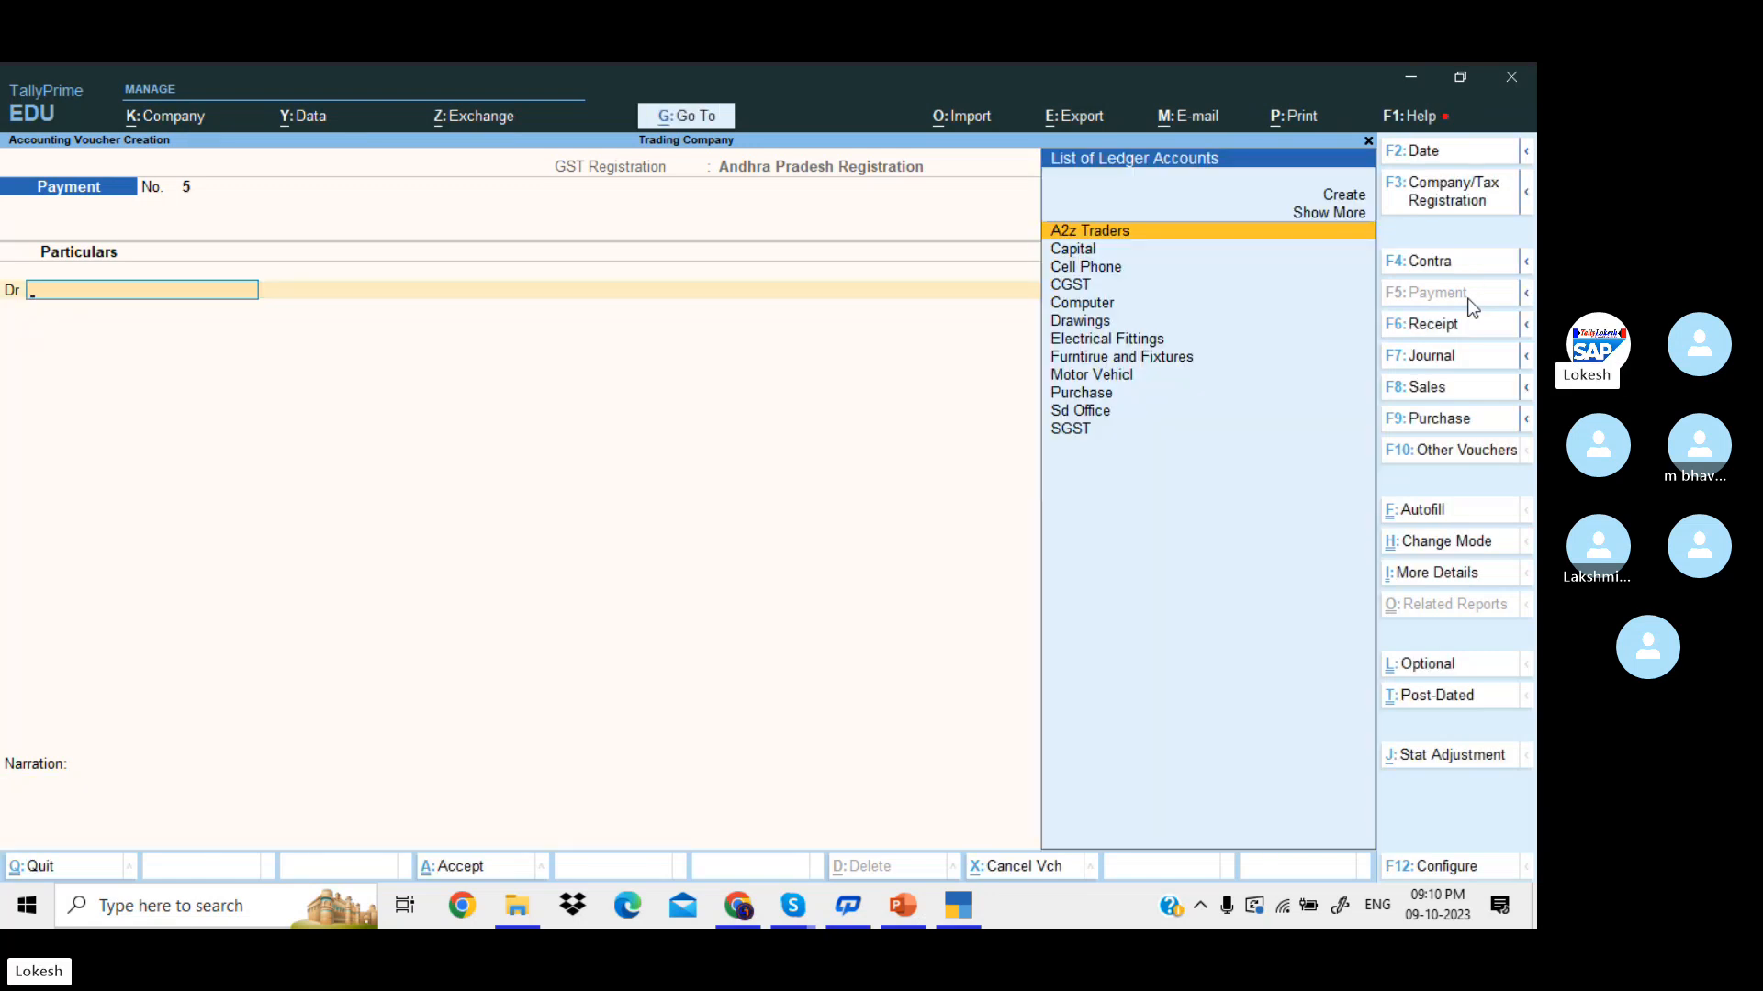
- Create a ledger named Carriage Inwards under Direct Expenses, with type of ledger Not Applicable, for the next payment voucher
{"action": "key", "text": "alt+c"}
{"action": "type", "text": "Ca"}
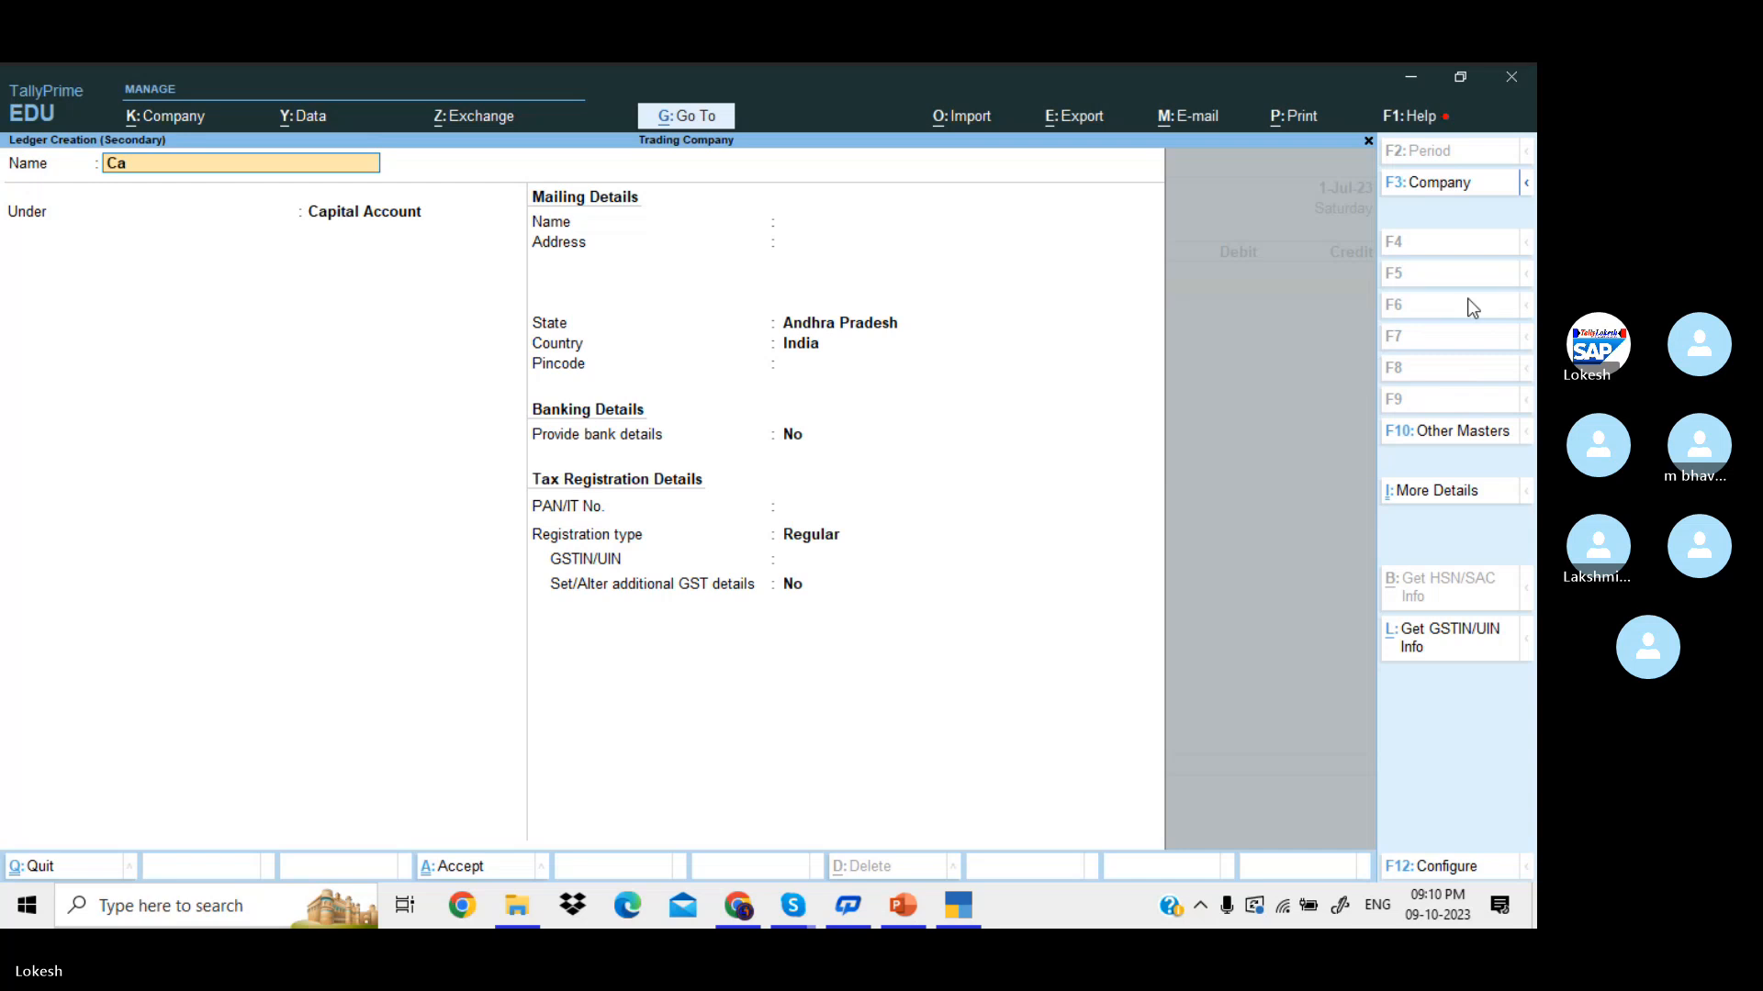
{"action": "type", "text": "rriage Inwards"}
{"action": "key", "text": "Return"}
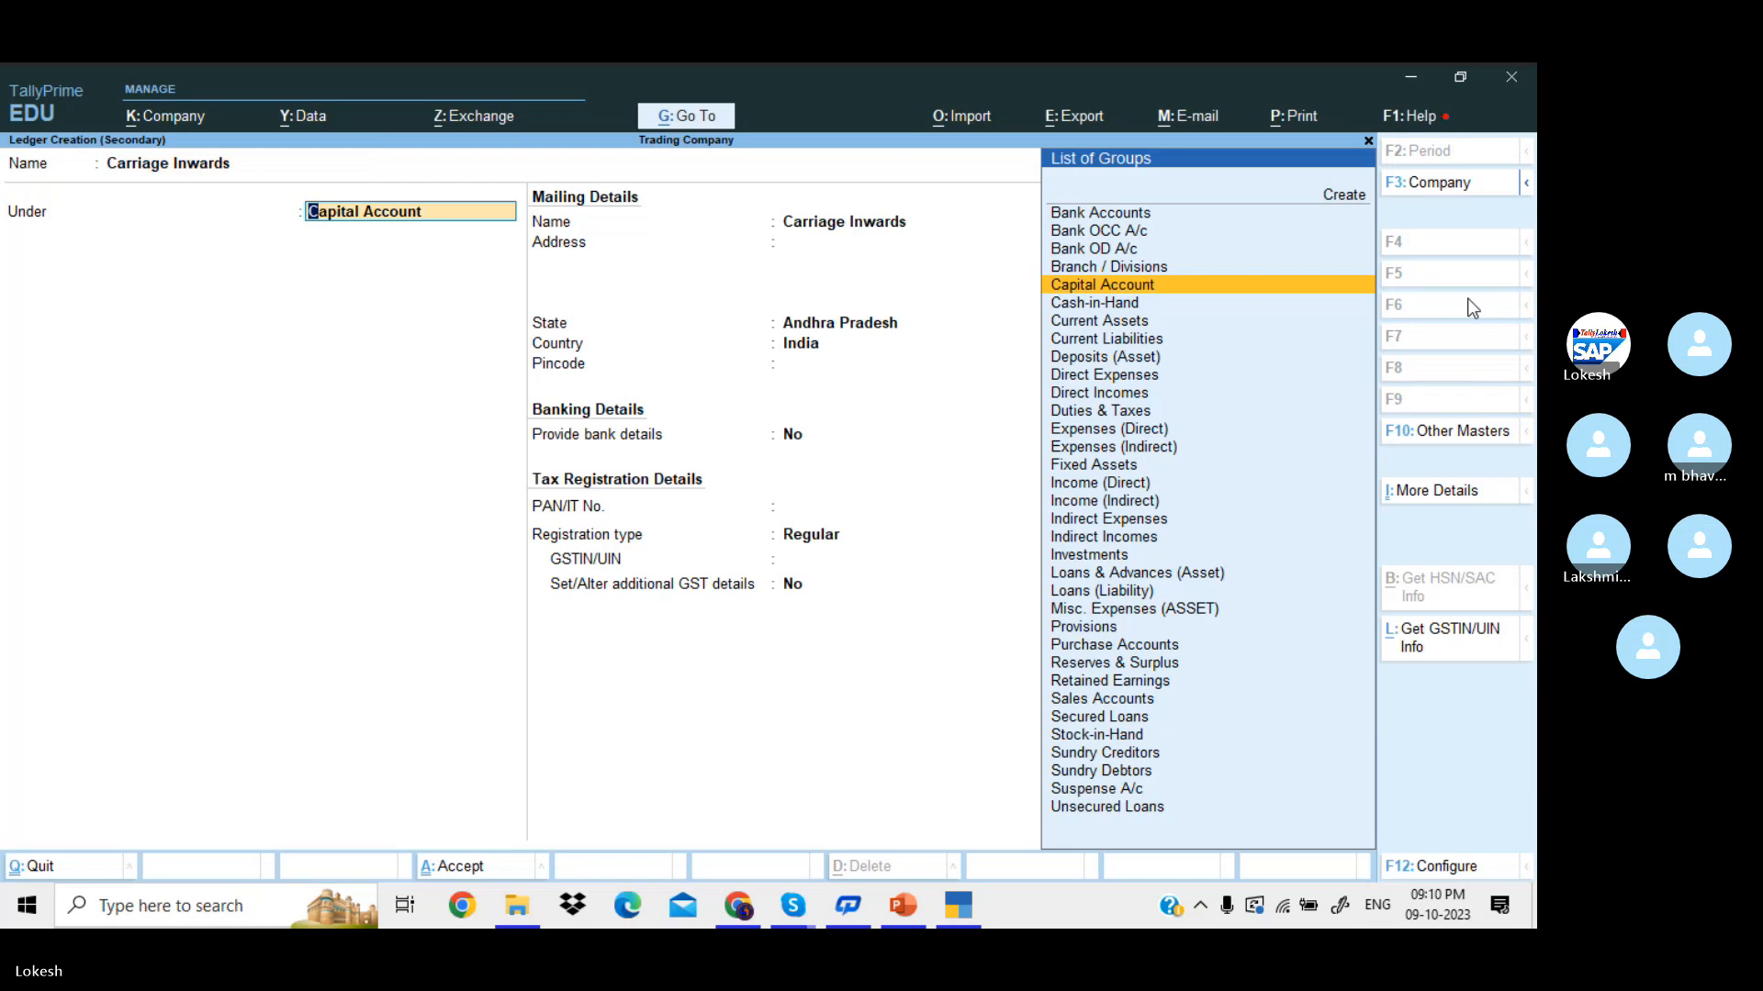
{"action": "type", "text": "Di"}
{"action": "key", "text": "Return"}
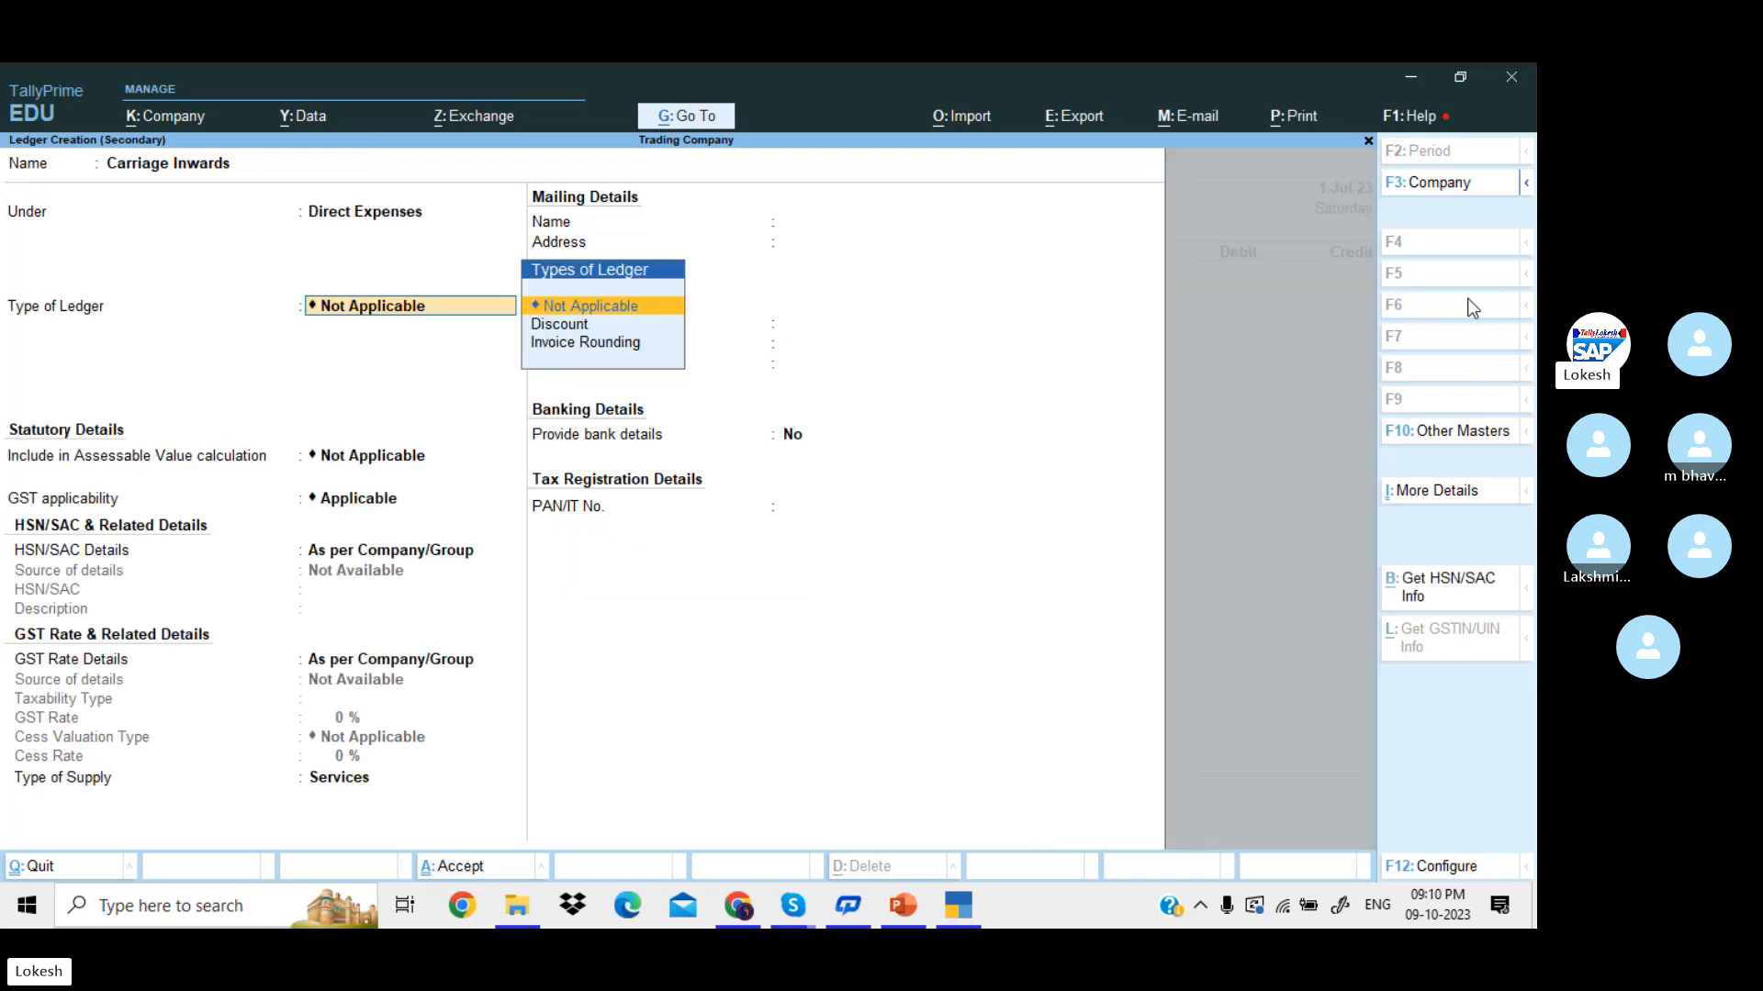
{"action": "key", "text": "Return"}
{"action": "key", "text": "ctrl+a"}
{"action": "key", "text": "Return"}
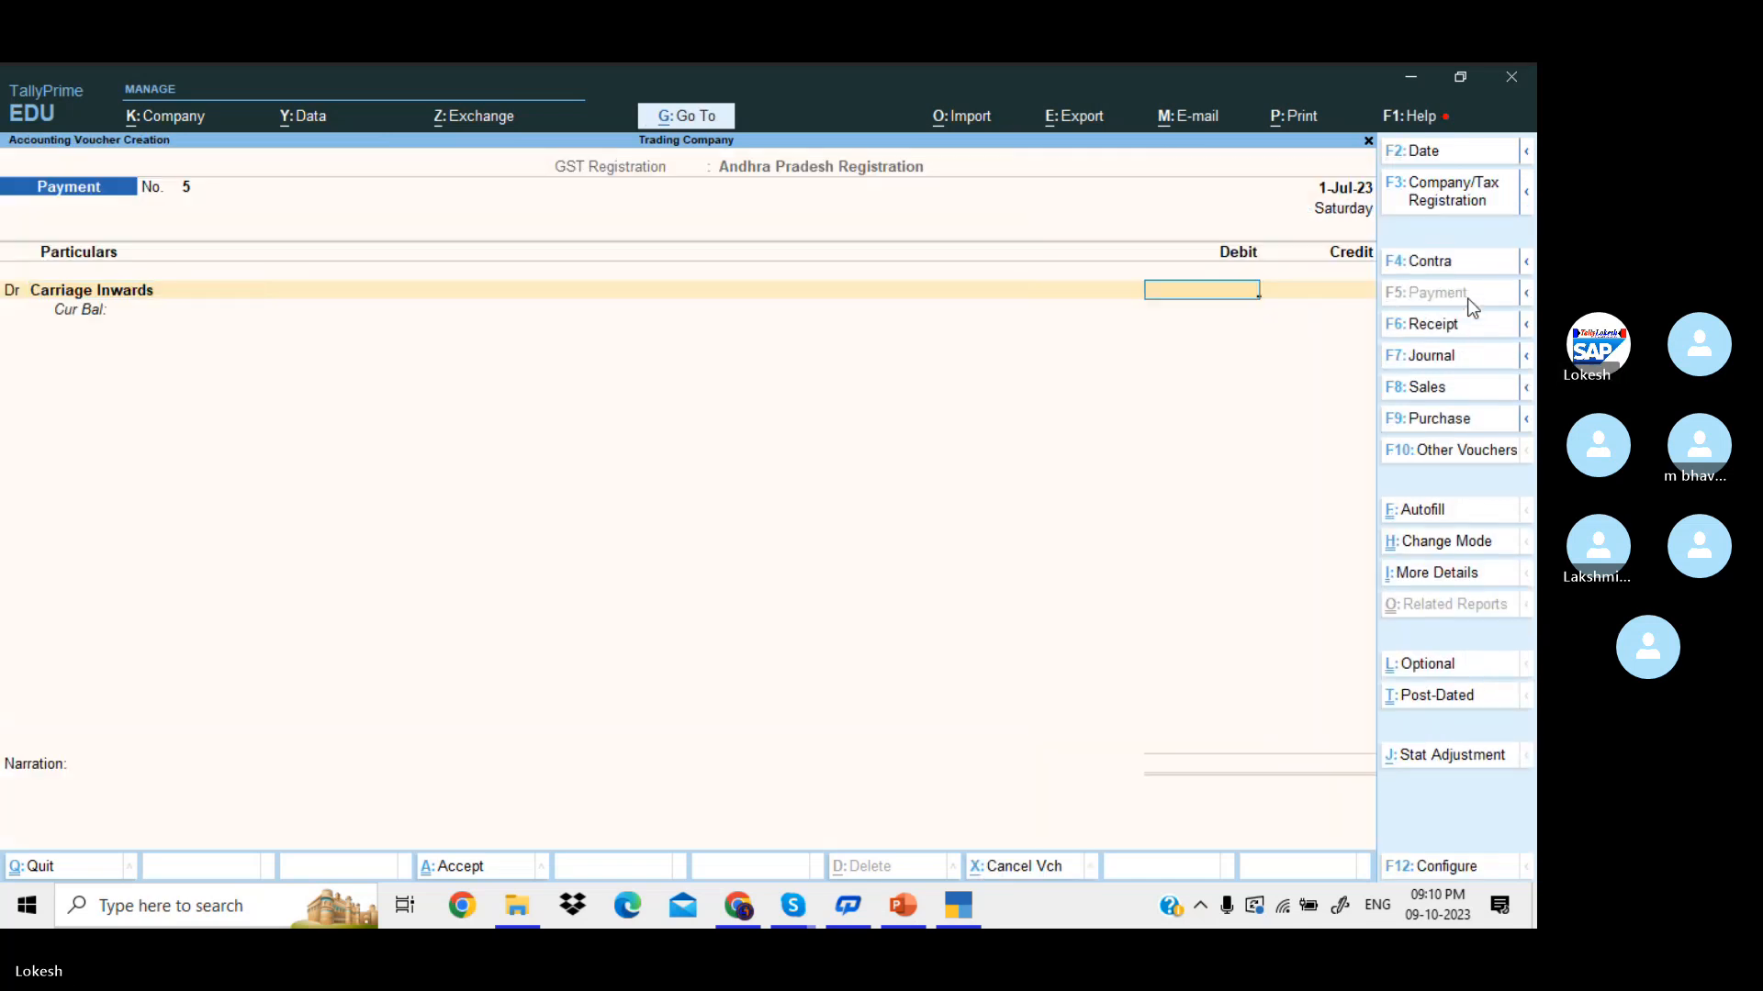
- Debit Carriage Inwards with 500, credit Cash, and save the payment voucher
{"action": "type", "text": "500"}
{"action": "key", "text": "Return"}
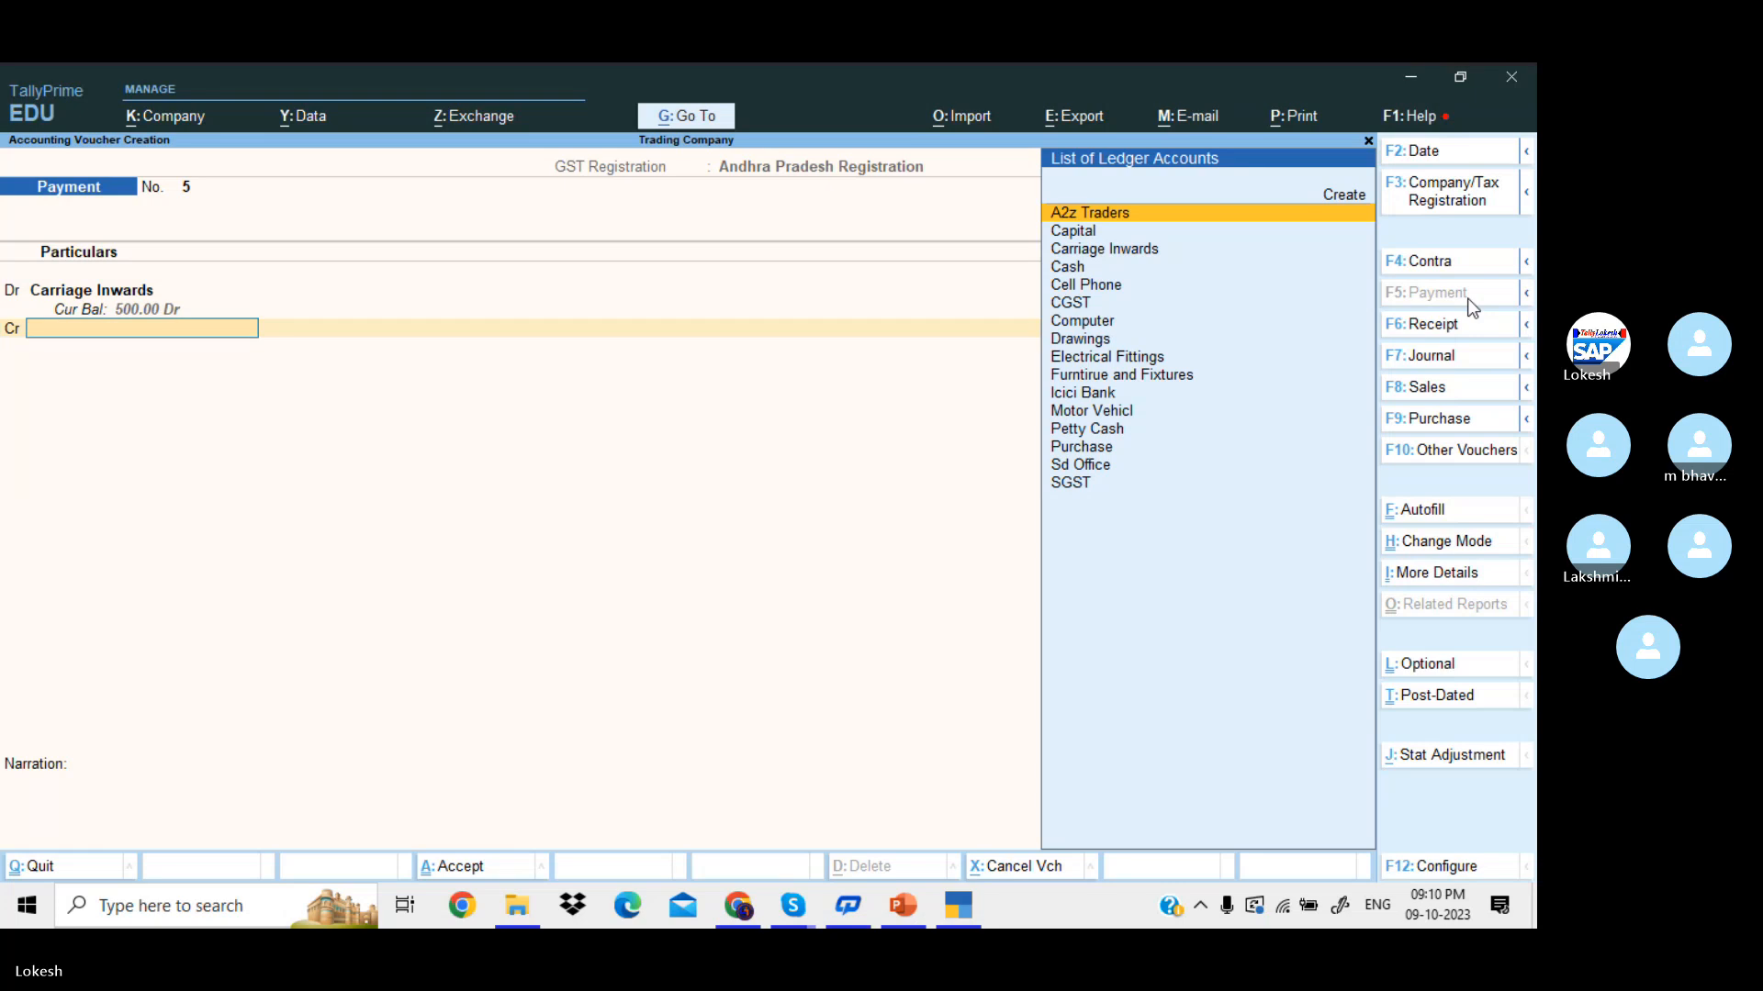
{"action": "key", "text": "Down"}
{"action": "key", "text": "Down"}
{"action": "key", "text": "Down"}
{"action": "key", "text": "Return"}
{"action": "key", "text": "Return"}
{"action": "key", "text": "Return"}
{"action": "key", "text": "Return"}
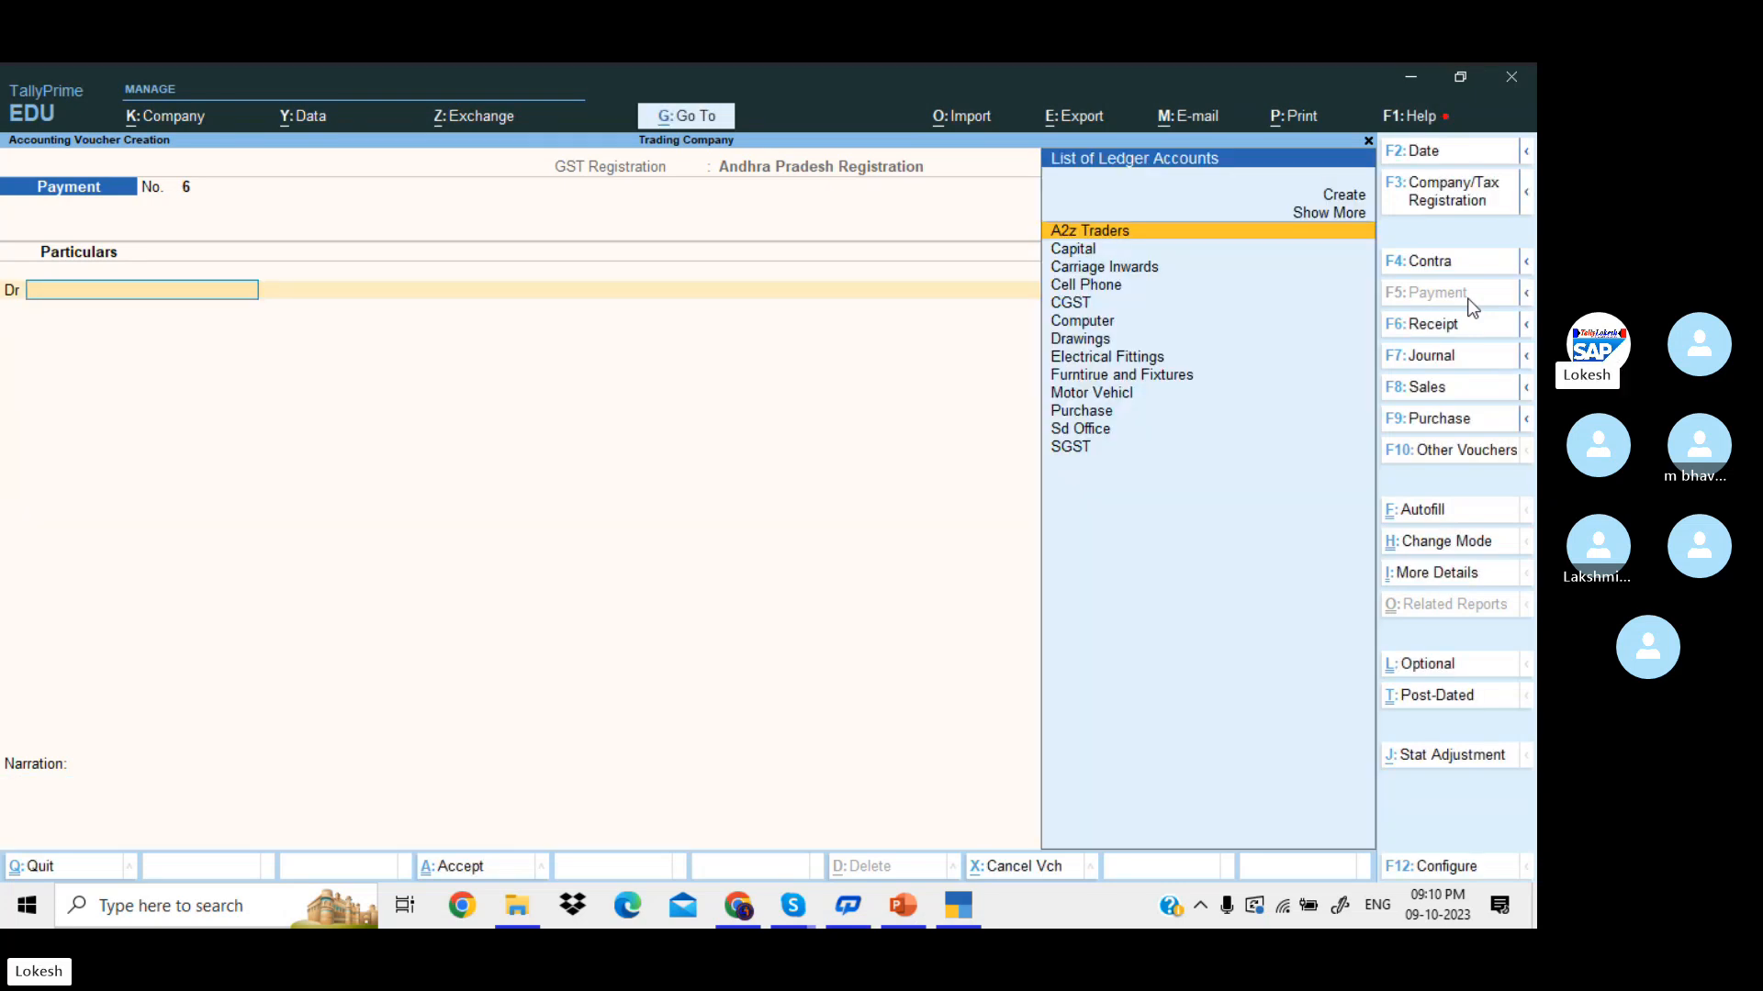
- Create a ledger named Land under Fixed Assets for the debit line of the next payment voucher
{"action": "key", "text": "alt+c"}
{"action": "type", "text": "Land"}
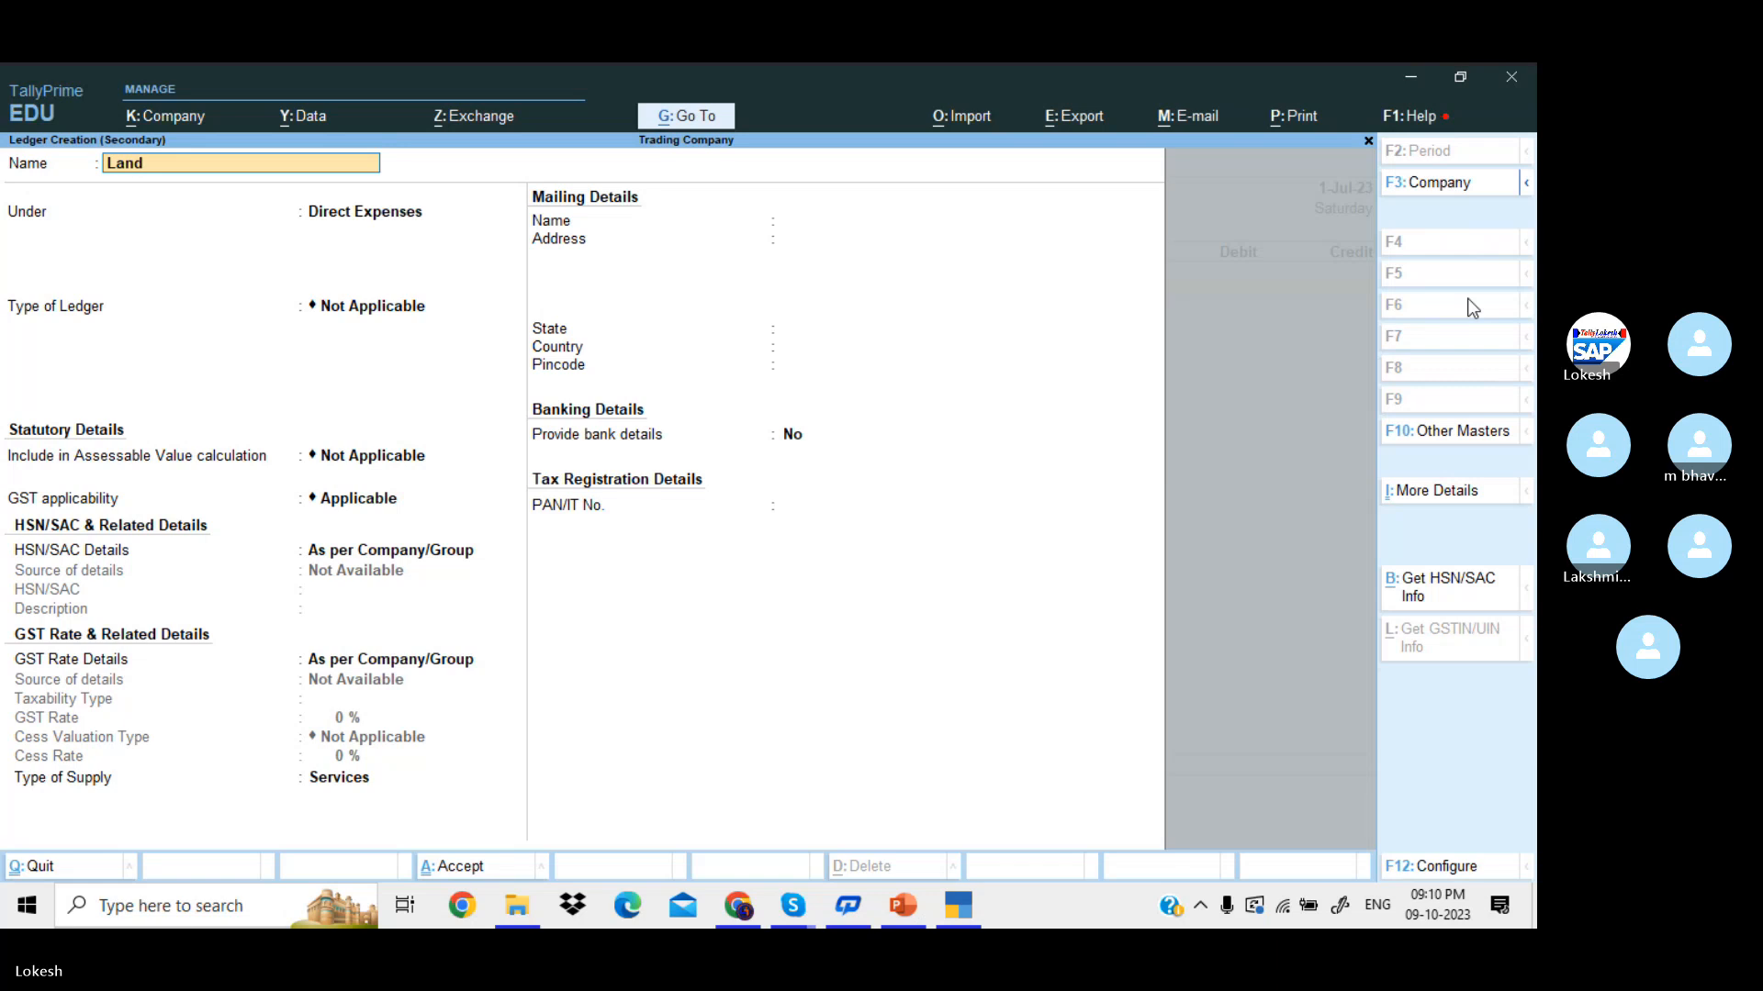
{"action": "key", "text": "Return"}
{"action": "type", "text": "Fixed Assets"}
{"action": "key", "text": "Return"}
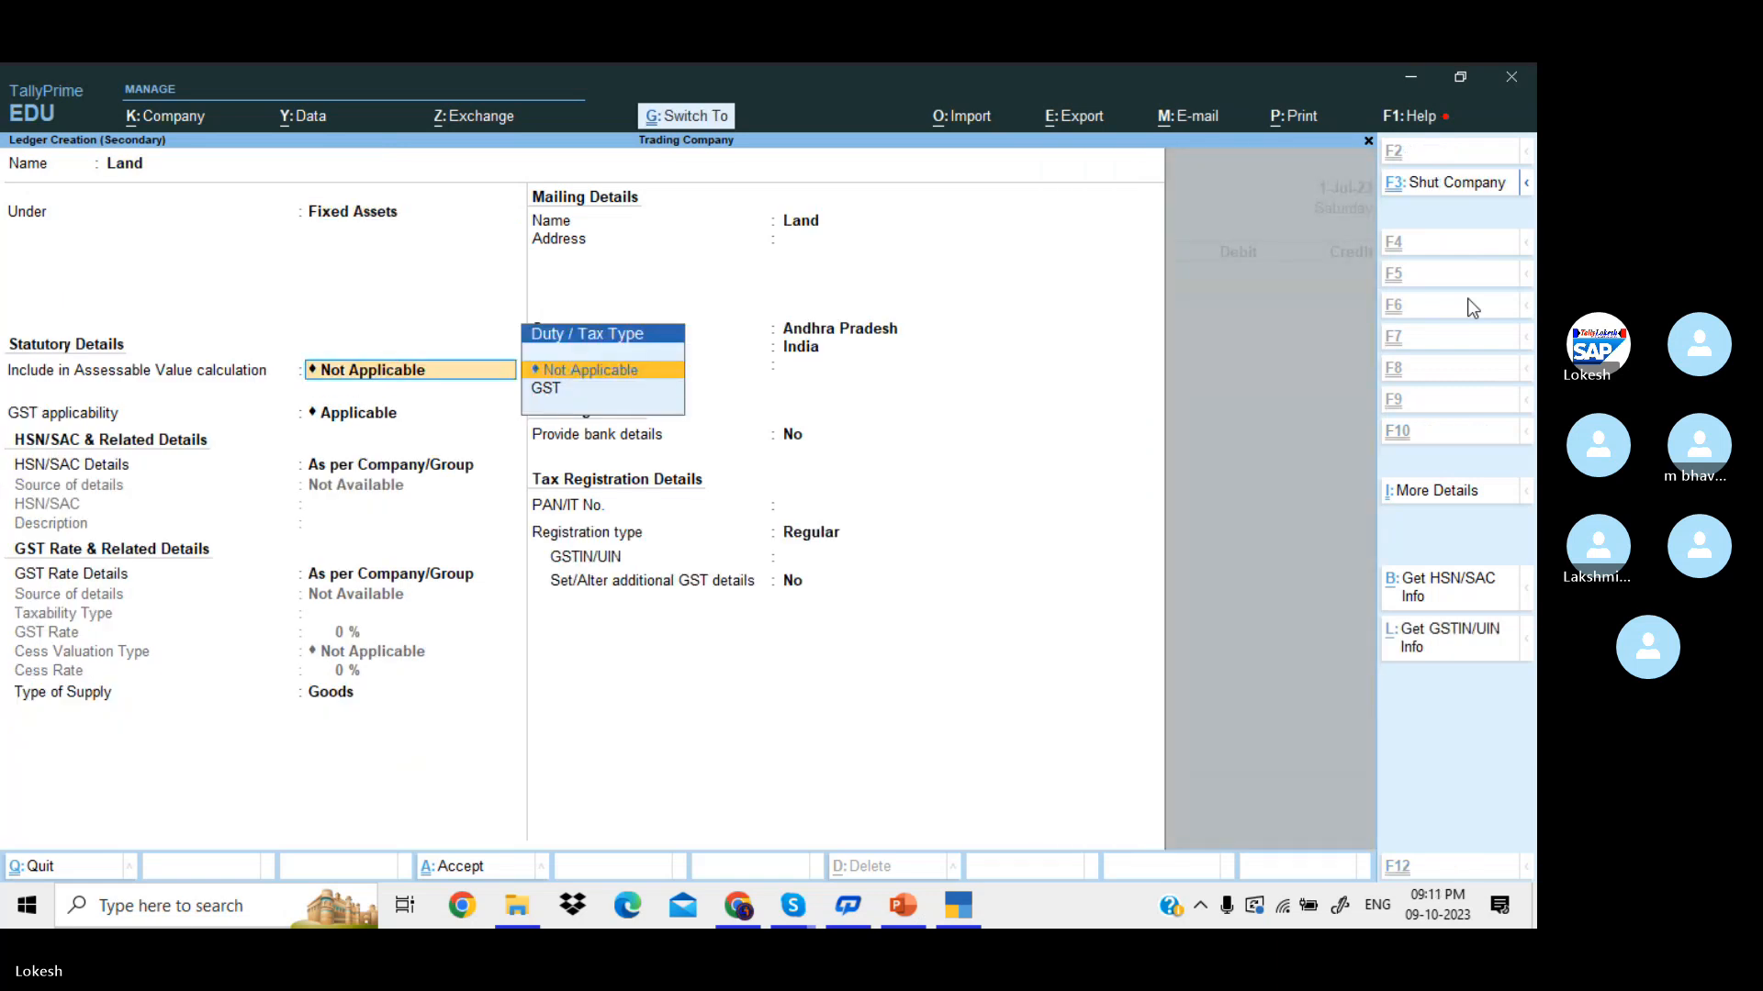
{"action": "key", "text": "ctrl+a"}
- Debit Land with 100000, credit Icici Bank by cheque without an instrument number, and save the payment voucher
{"action": "type", "text": "100000"}
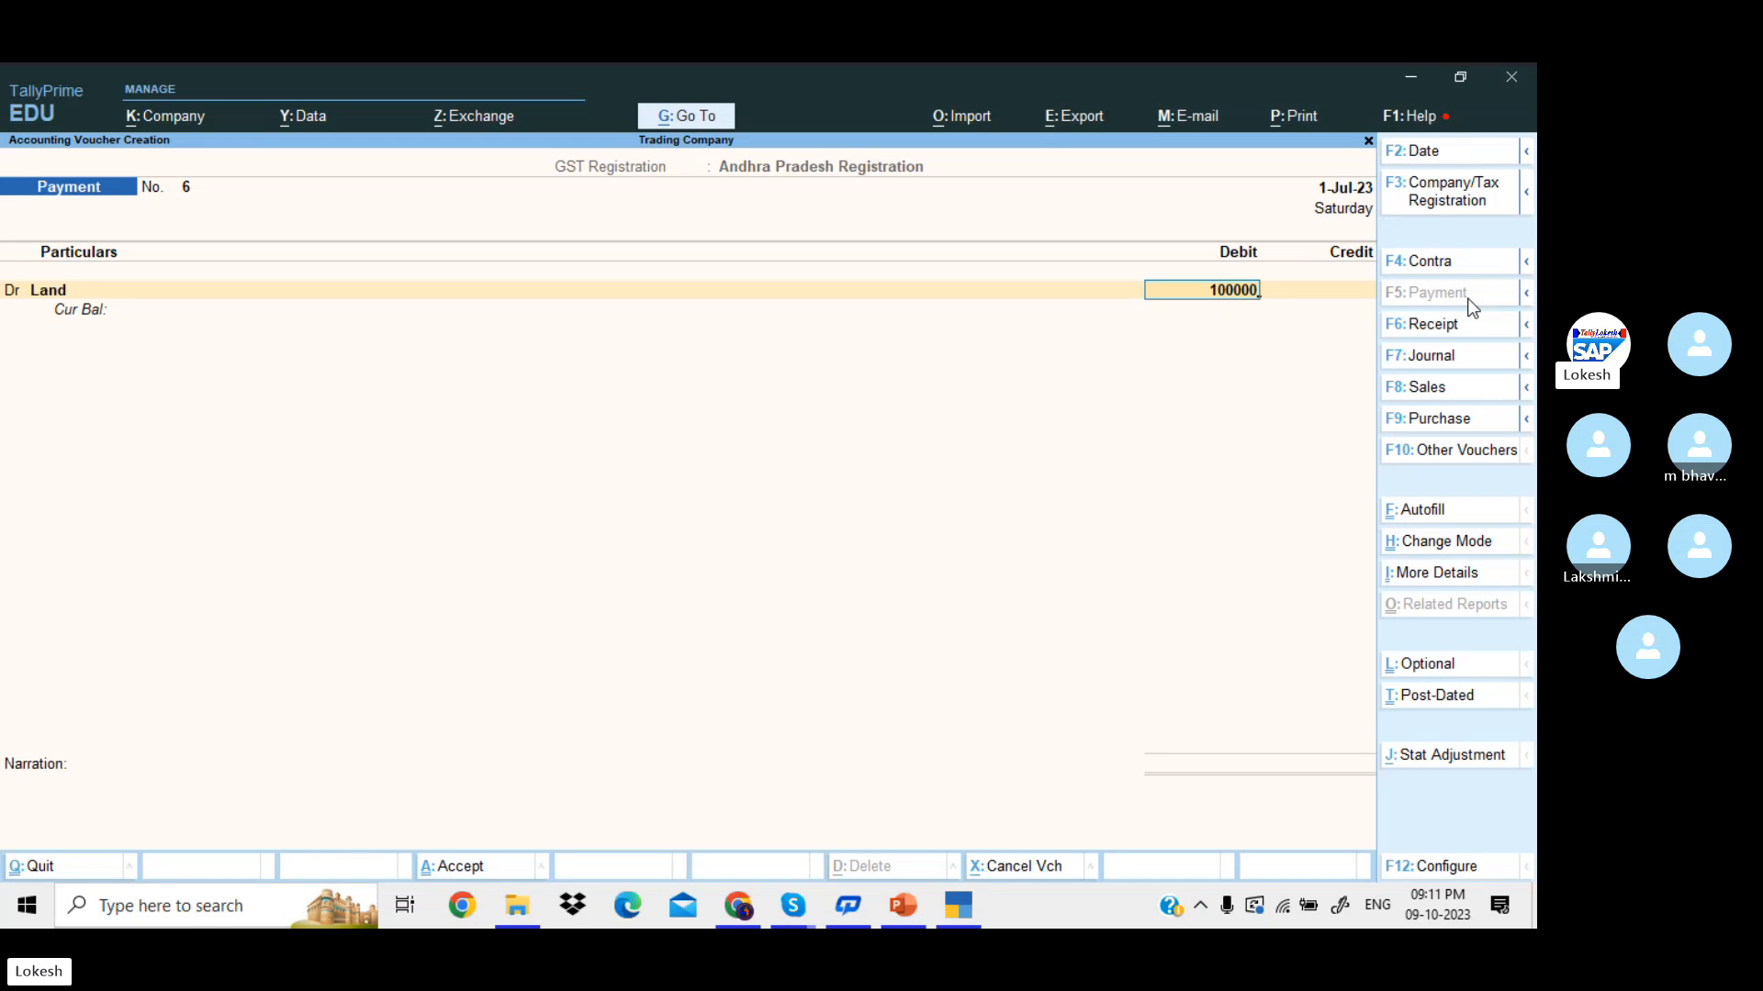
{"action": "key", "text": "Return"}
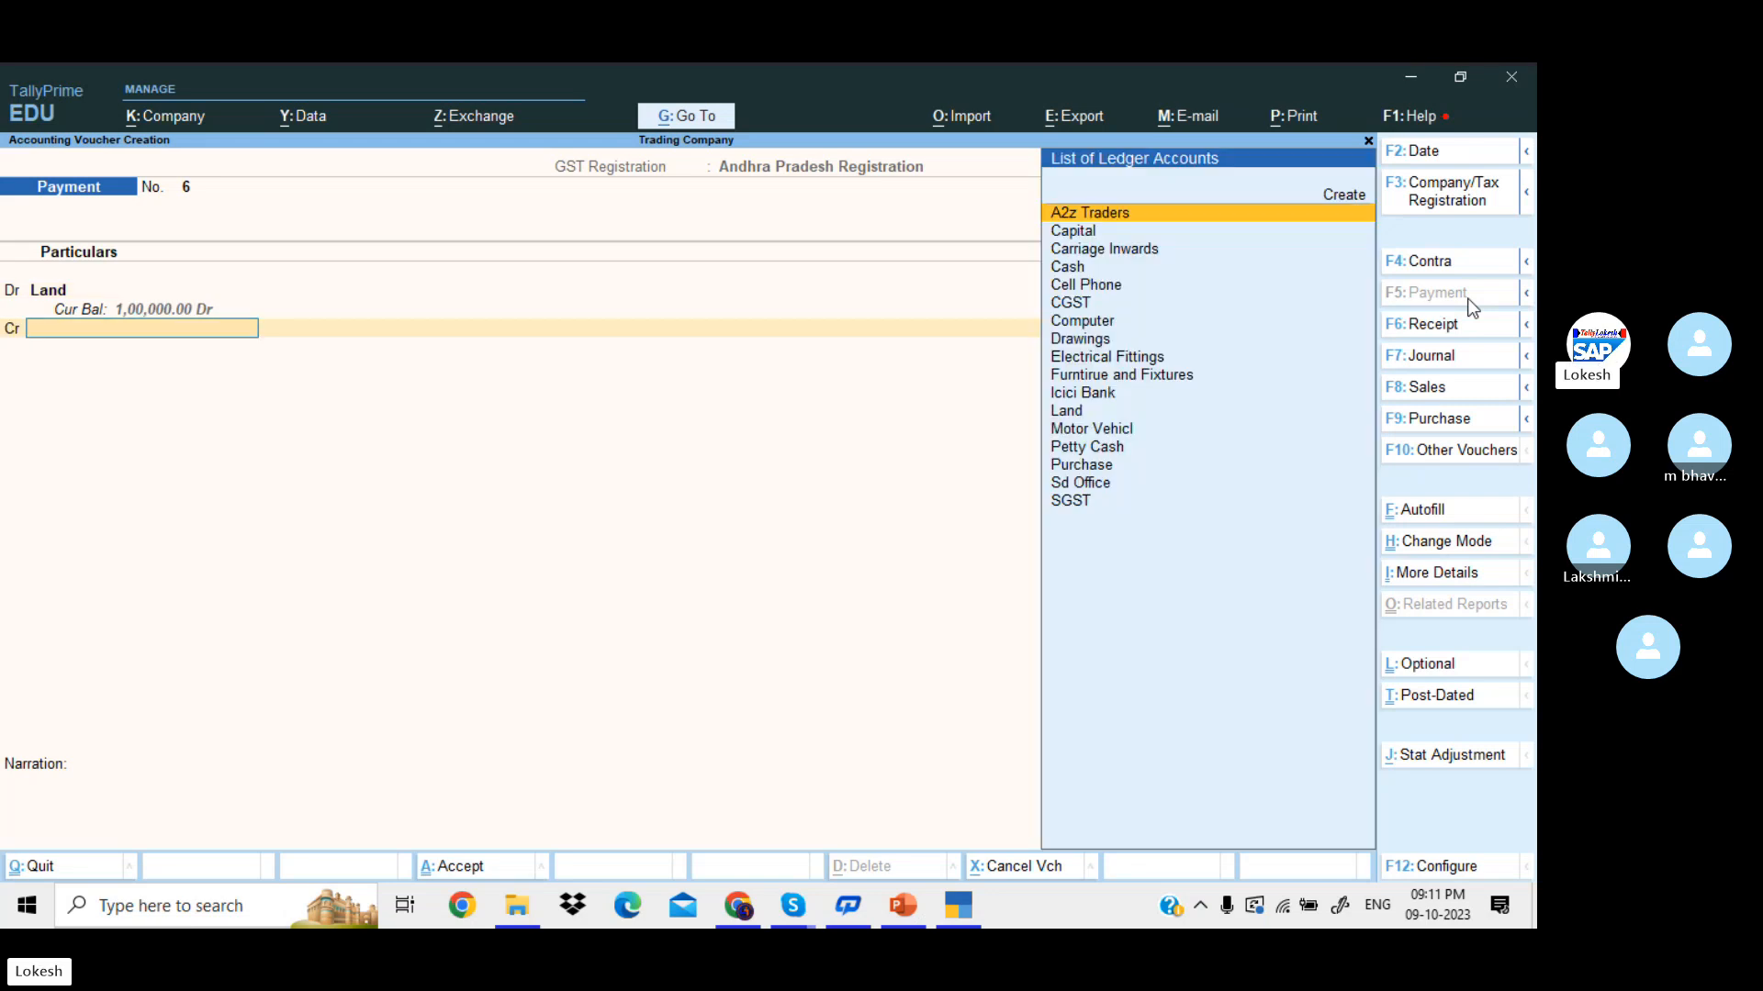
{"action": "type", "text": "i"}
{"action": "key", "text": "Return"}
{"action": "key", "text": "Return"}
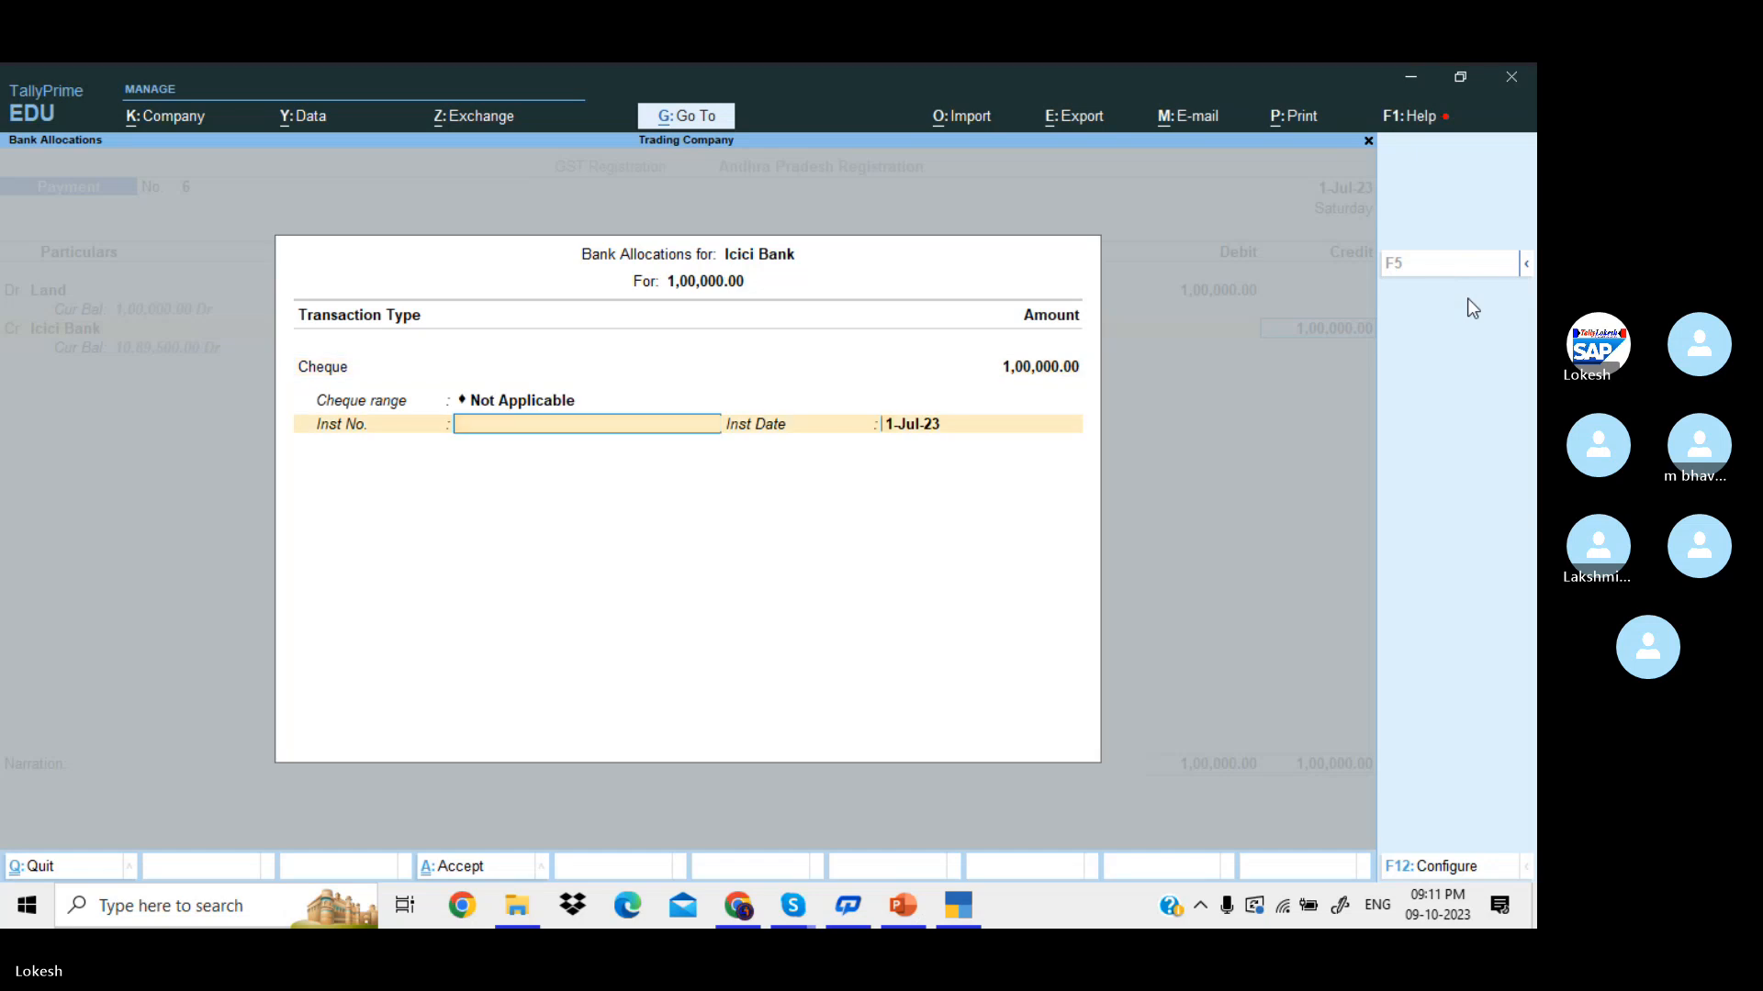
{"action": "key", "text": "Return"}
{"action": "key", "text": "Return"}
{"action": "key", "text": "Return"}
{"action": "key", "text": "Return"}
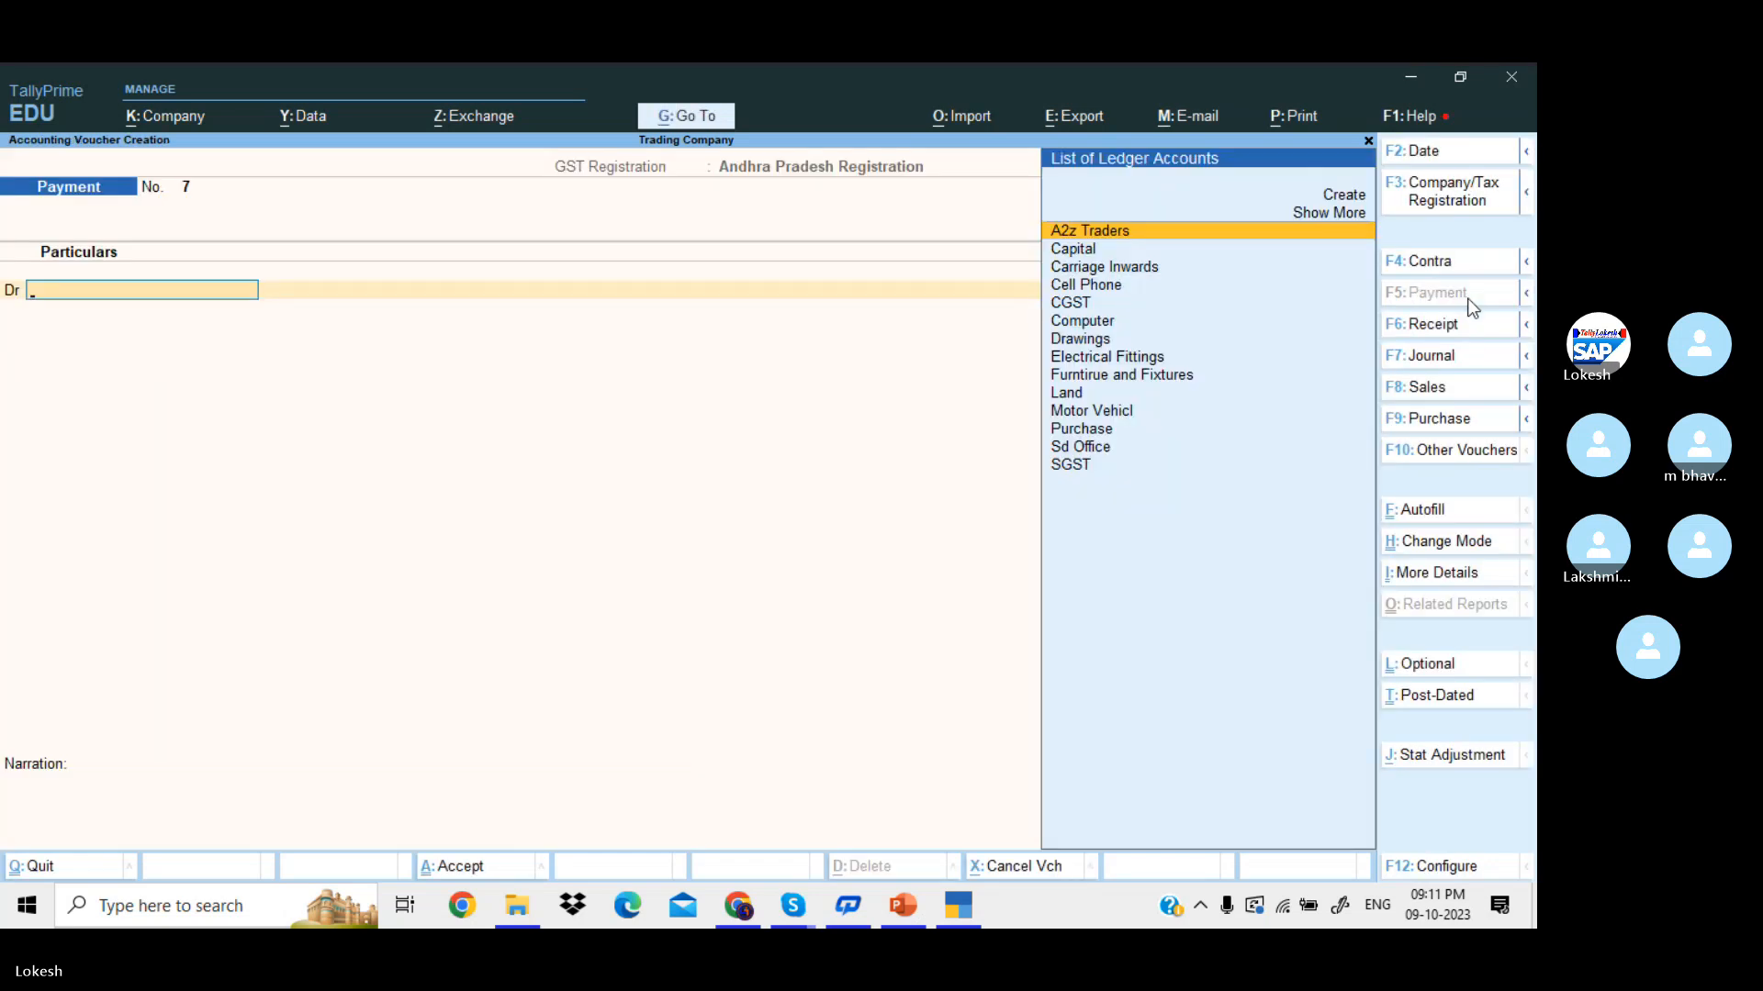
- Leave voucher entry and open the Profit & Loss A/c report of Trading Company
{"action": "key", "text": "Escape"}
{"action": "key", "text": "Down"}
{"action": "key", "text": "Down"}
{"action": "key", "text": "Down"}
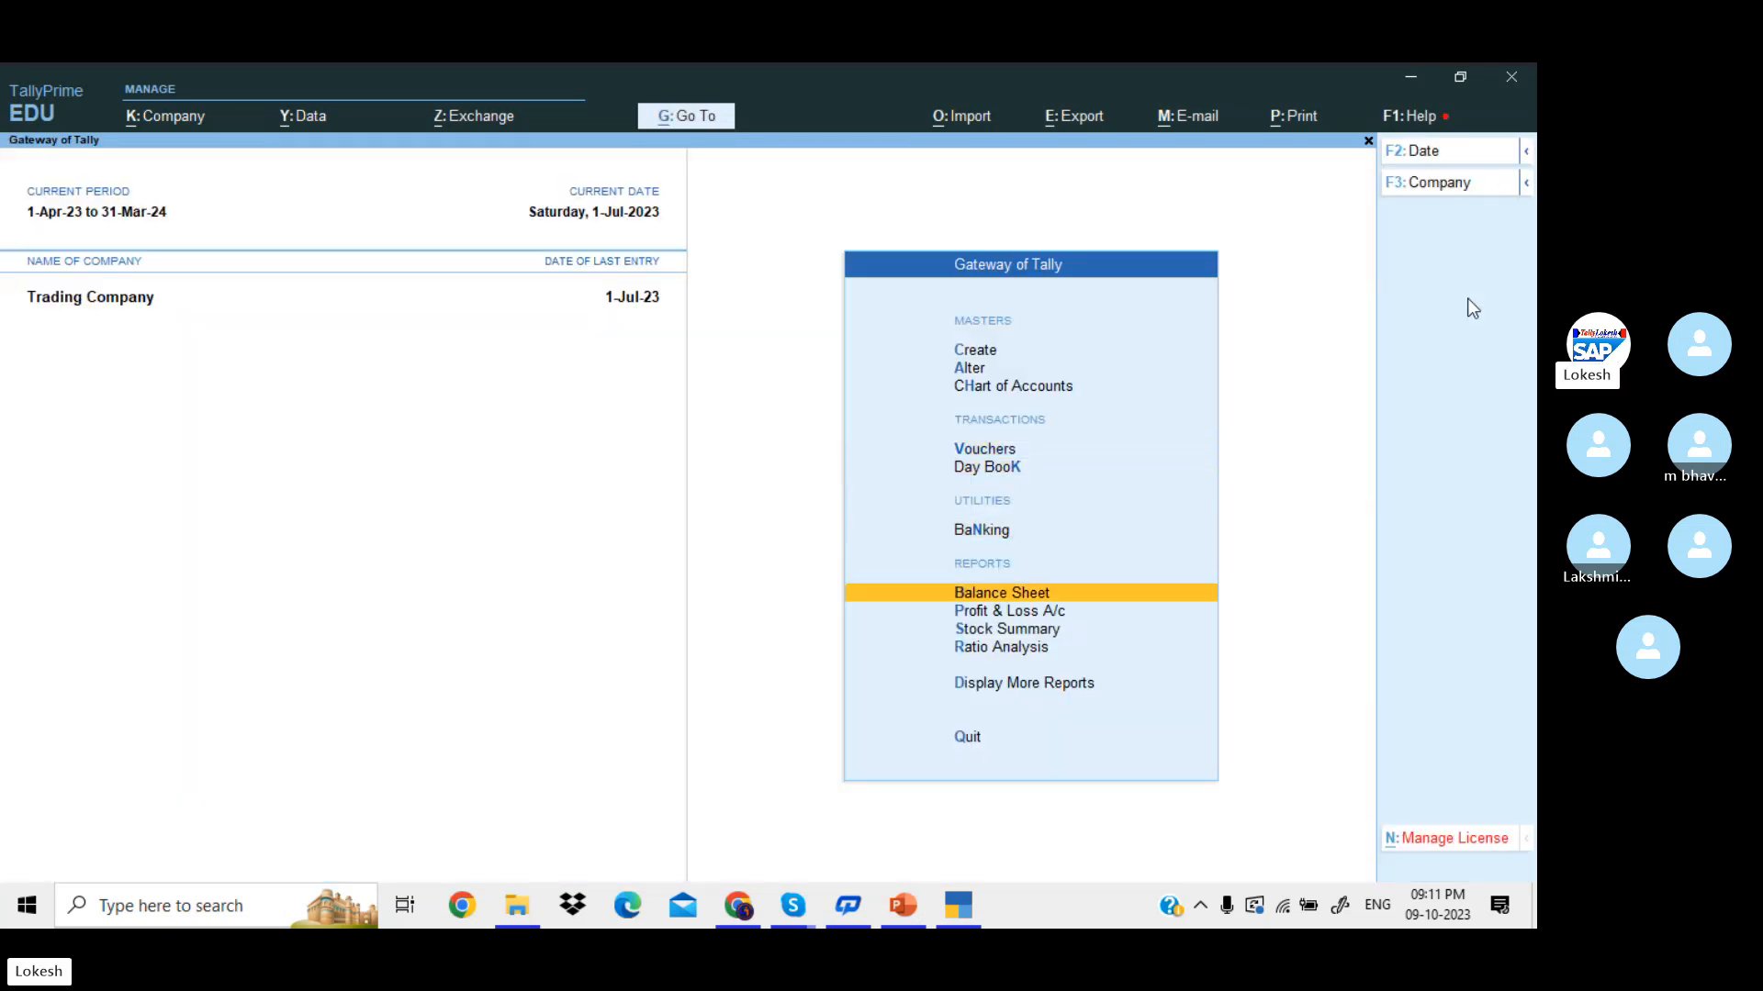
{"action": "key", "text": "Down"}
{"action": "key", "text": "Return"}
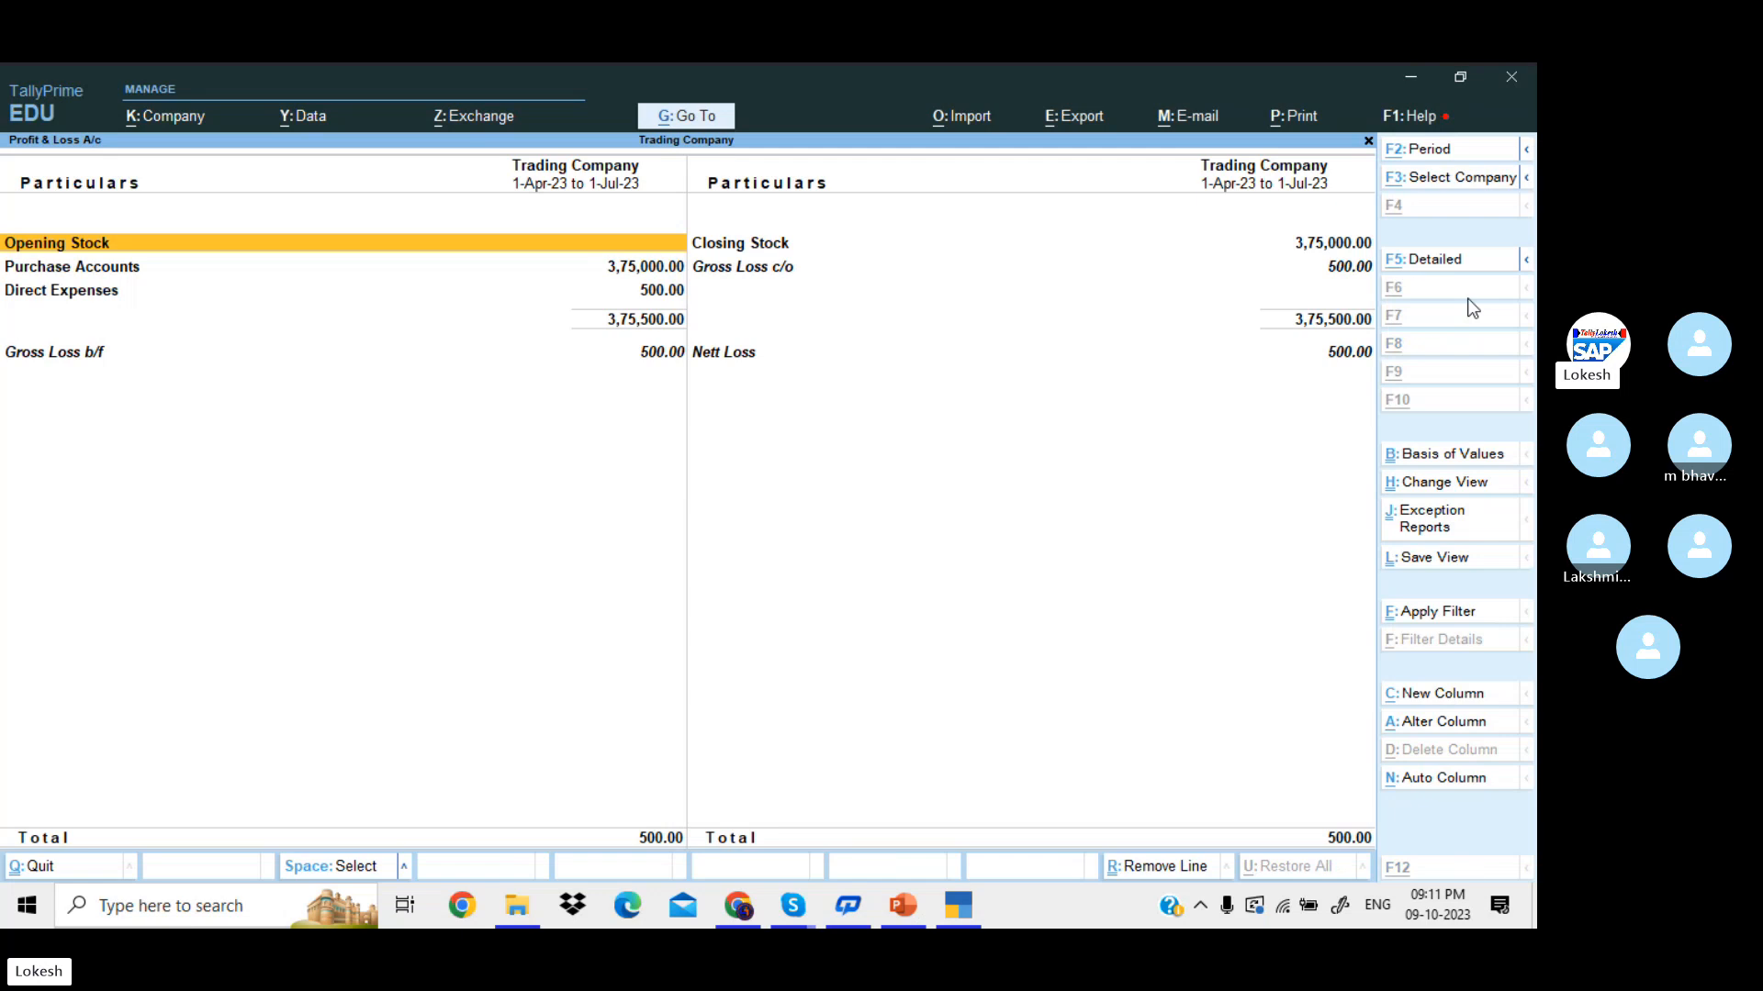
- Expand the Profit & Loss A/c report to its detailed format and go through it down to the Nett Loss line
{"action": "key", "text": "alt+F5"}
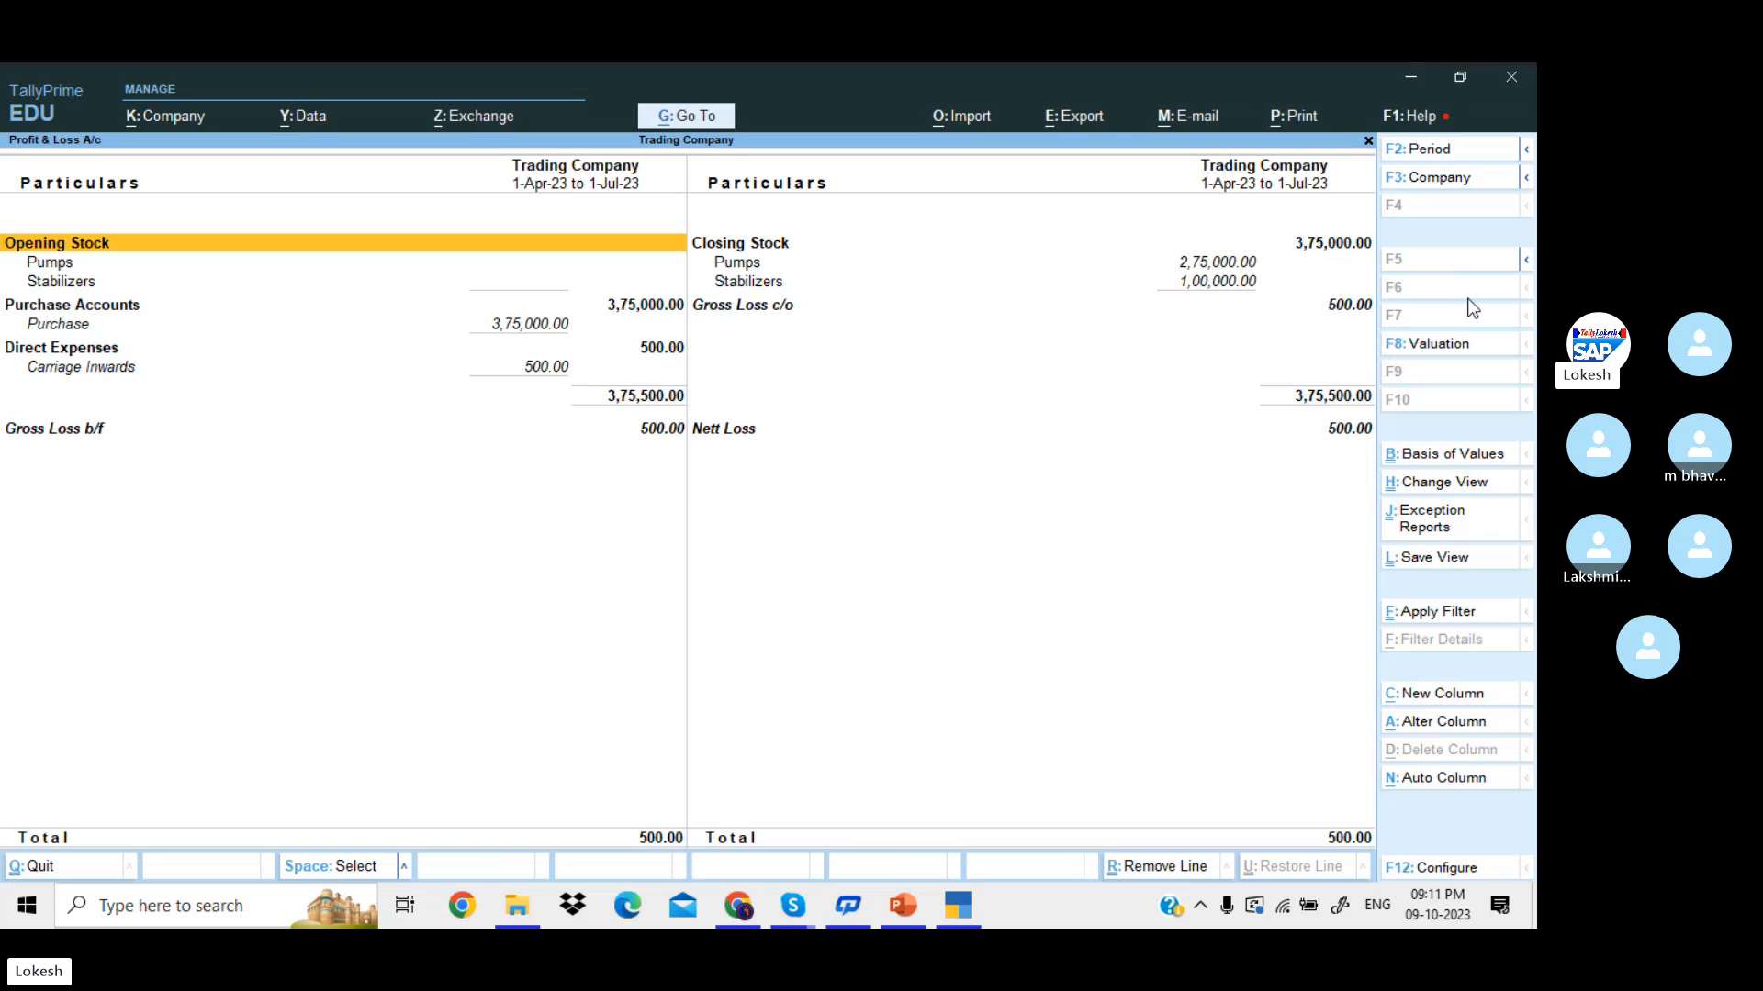
{"action": "key", "text": "Right"}
{"action": "key", "text": "Down"}
{"action": "key", "text": "Down"}
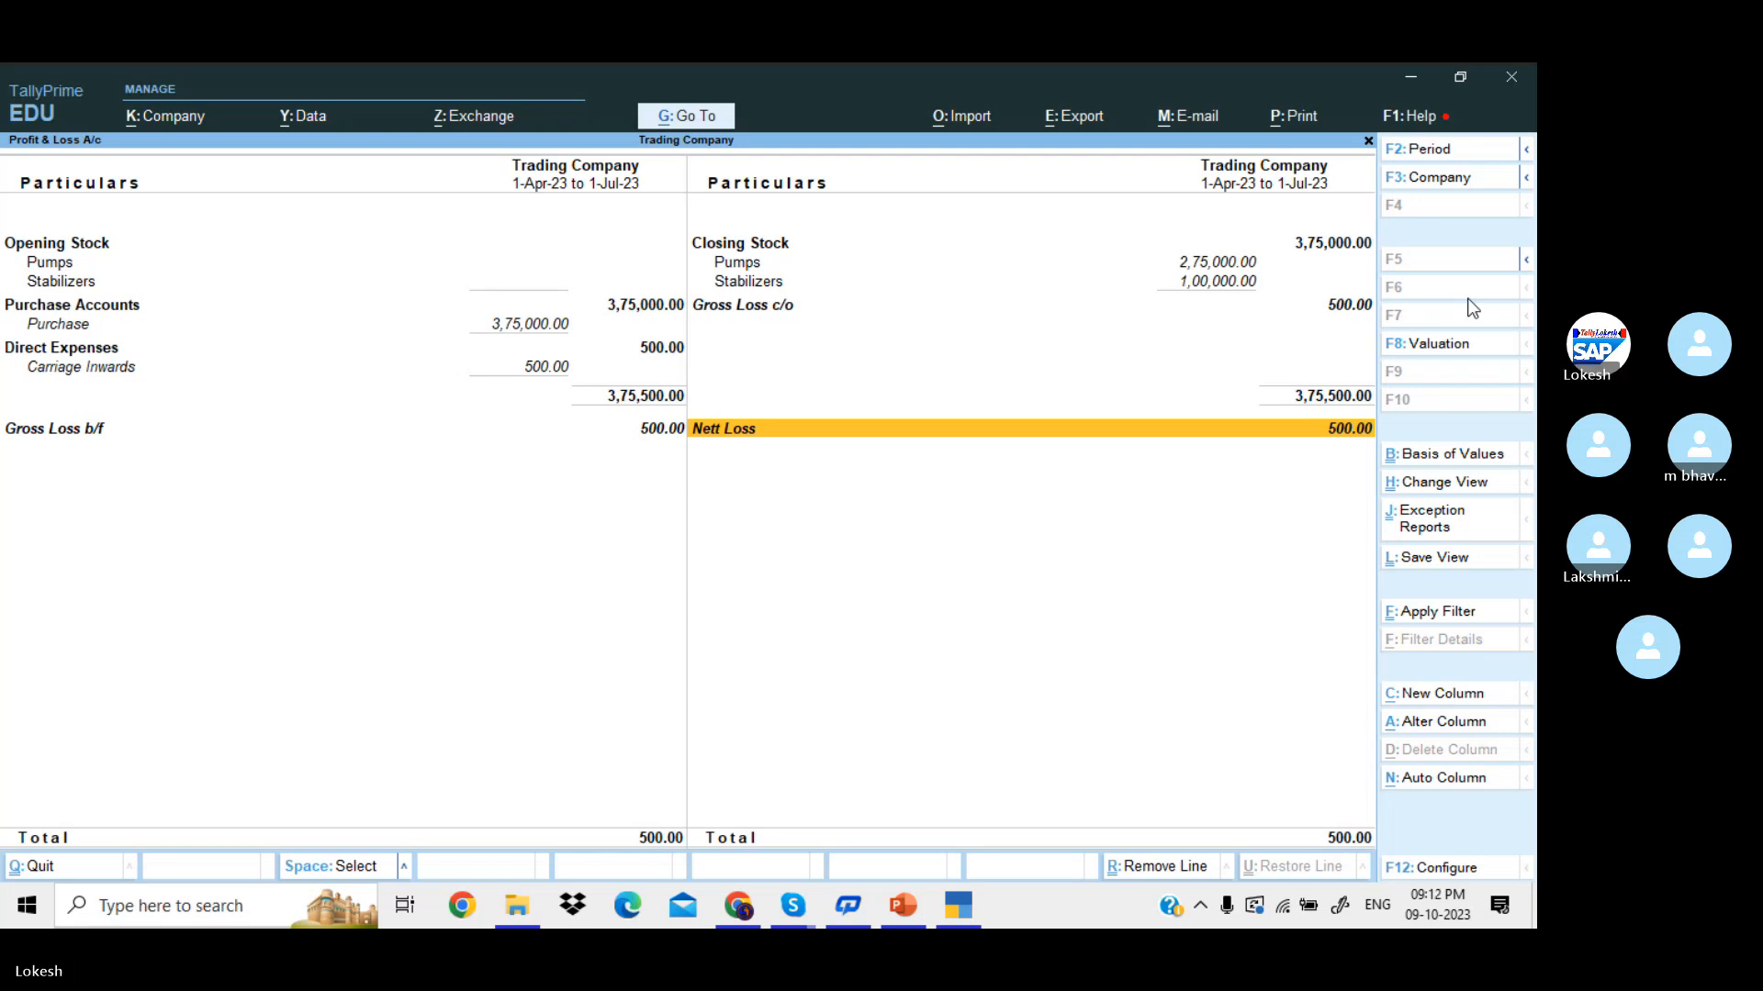
- Leave the Profit & Loss A/c report and open the Day Book to view the recorded vouchers
{"action": "key", "text": "Escape"}
{"action": "key", "text": "Up"}
{"action": "key", "text": "Up"}
{"action": "key", "text": "Up"}
{"action": "key", "text": "Up"}
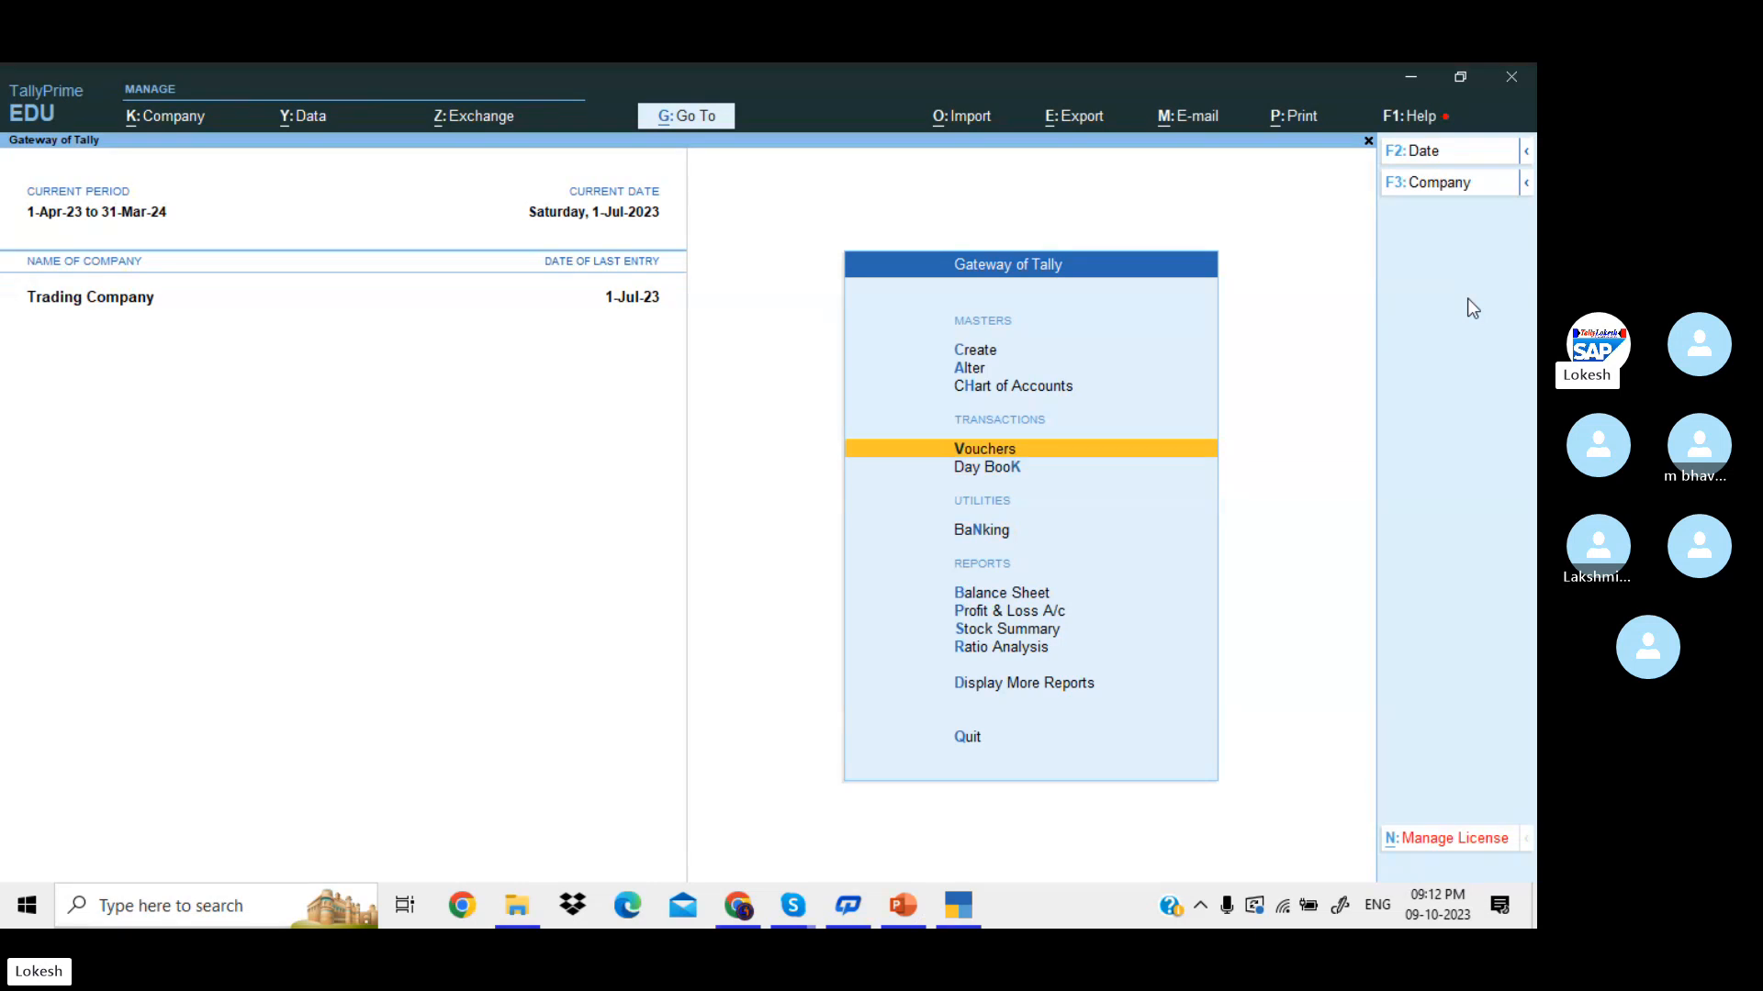
{"action": "key", "text": "Down"}
{"action": "key", "text": "Return"}
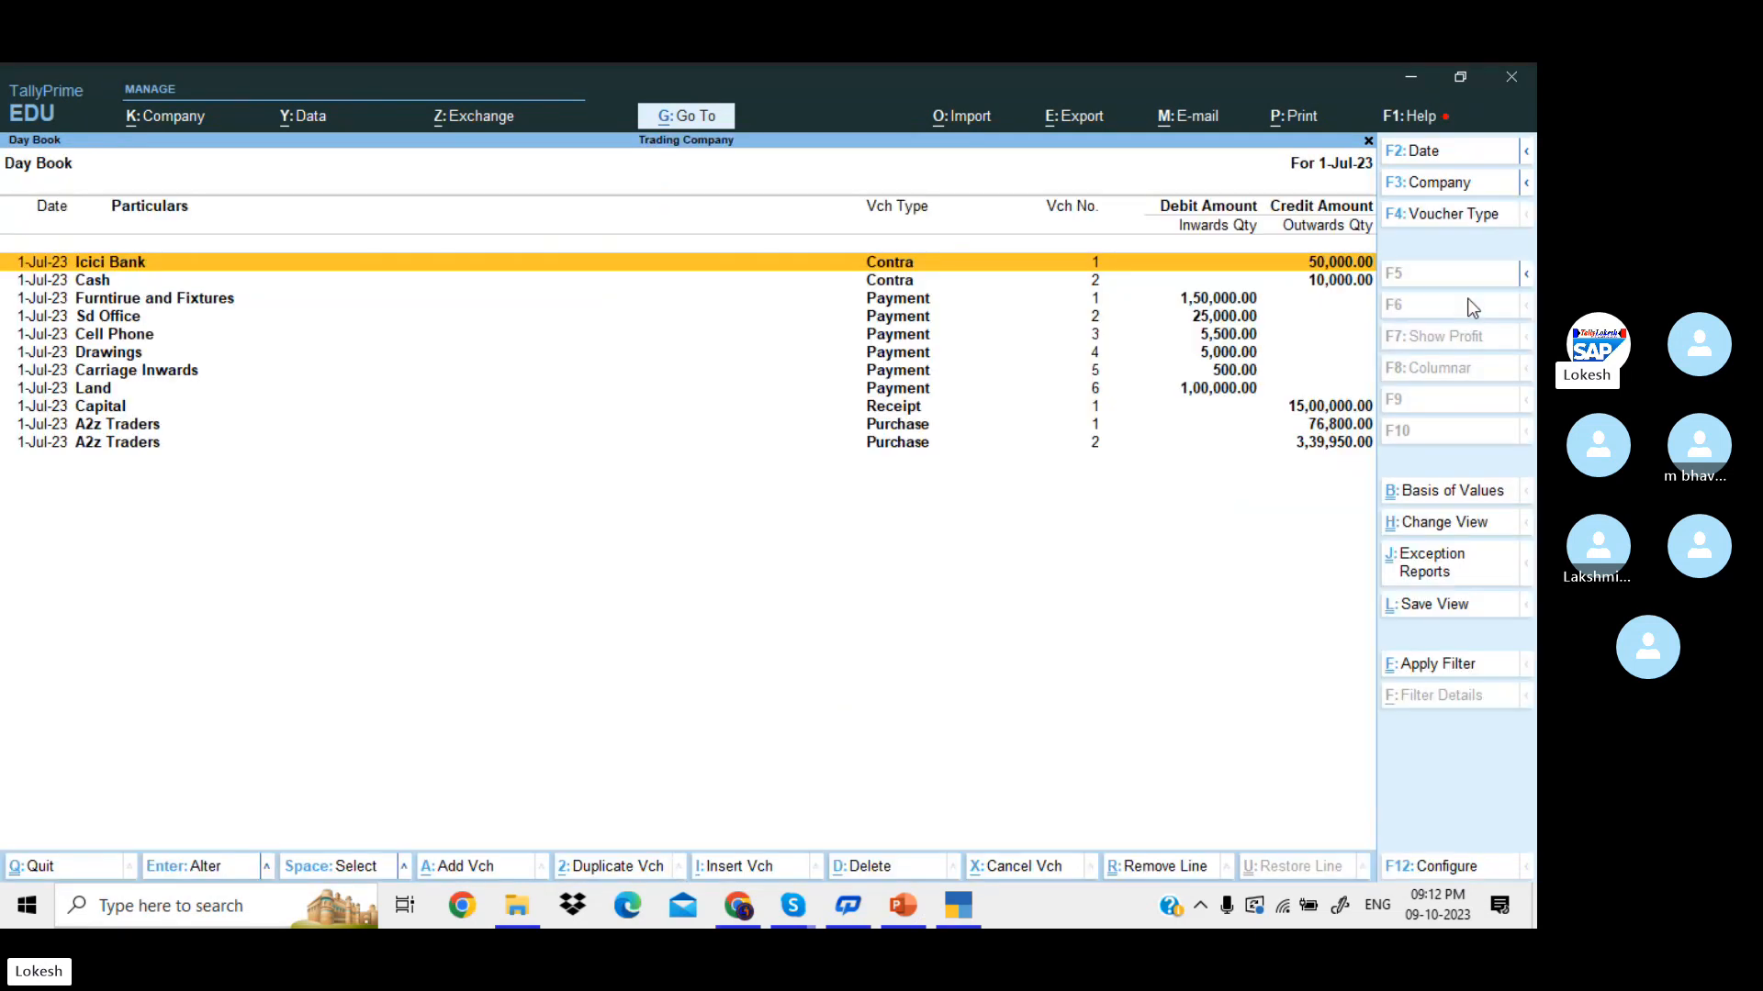
- Leave the Day Book, open the Stock Summary and expand it to show the items in each stock group
{"action": "key", "text": "Escape"}
{"action": "key", "text": "Down"}
{"action": "key", "text": "Down"}
{"action": "key", "text": "Down"}
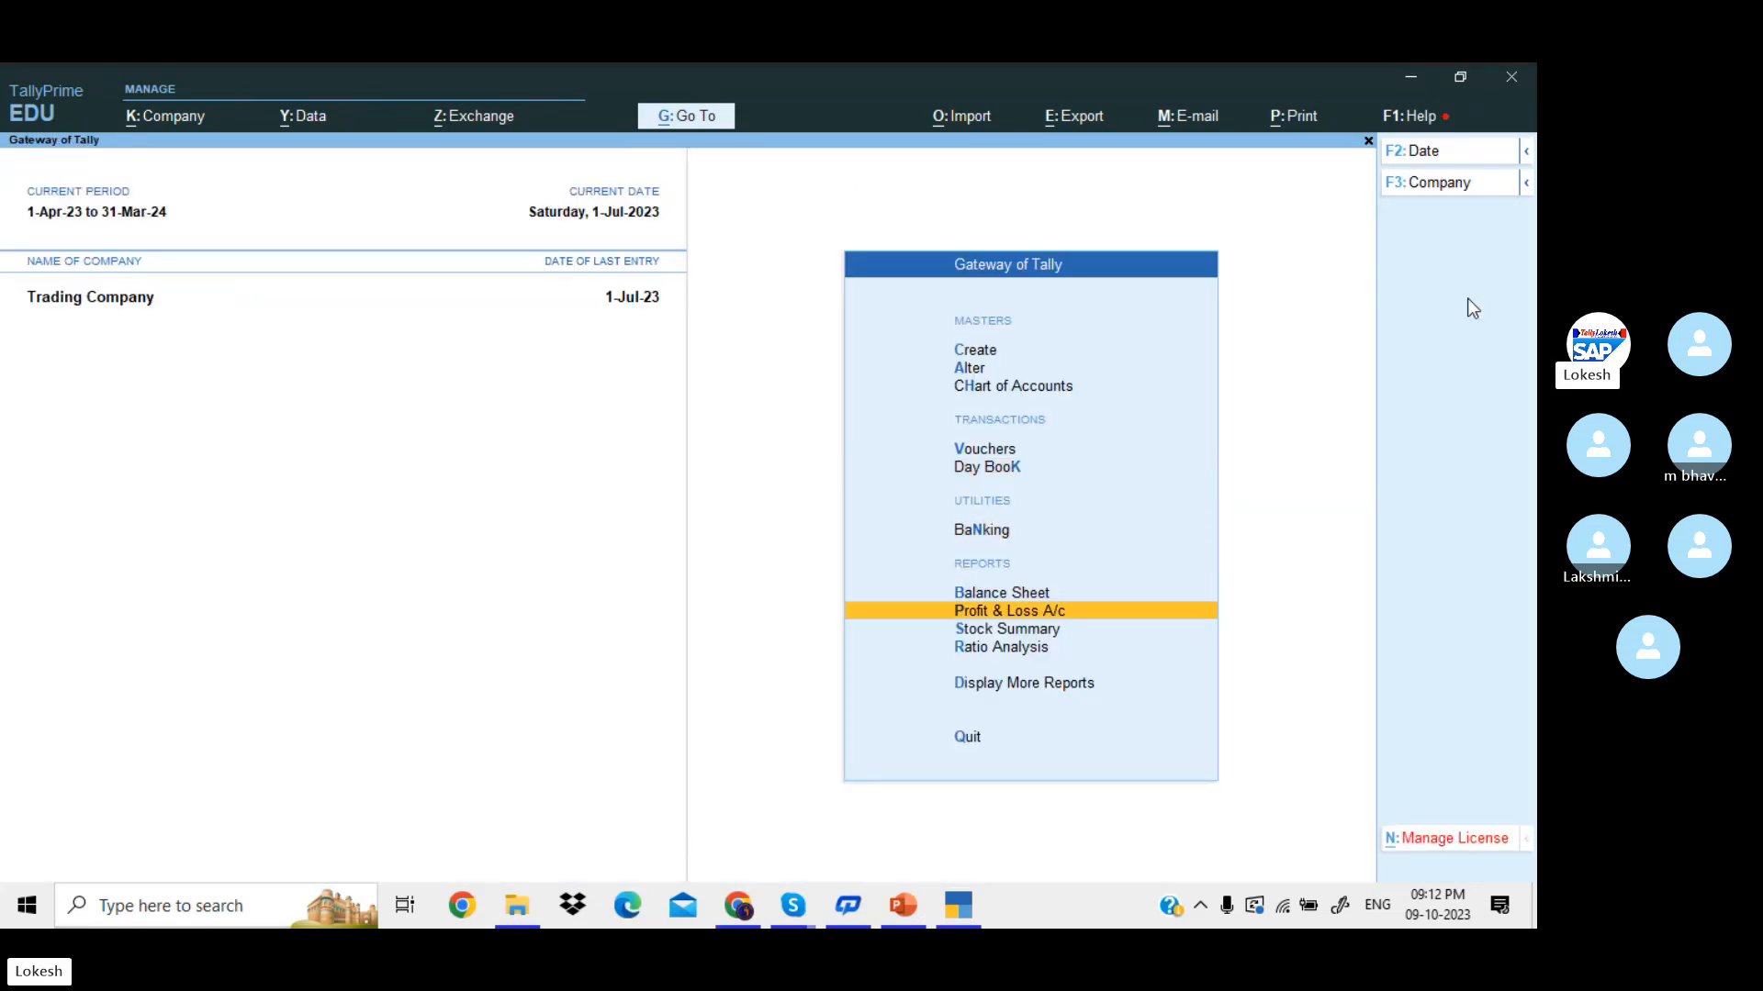
{"action": "key", "text": "Down"}
{"action": "key", "text": "Return"}
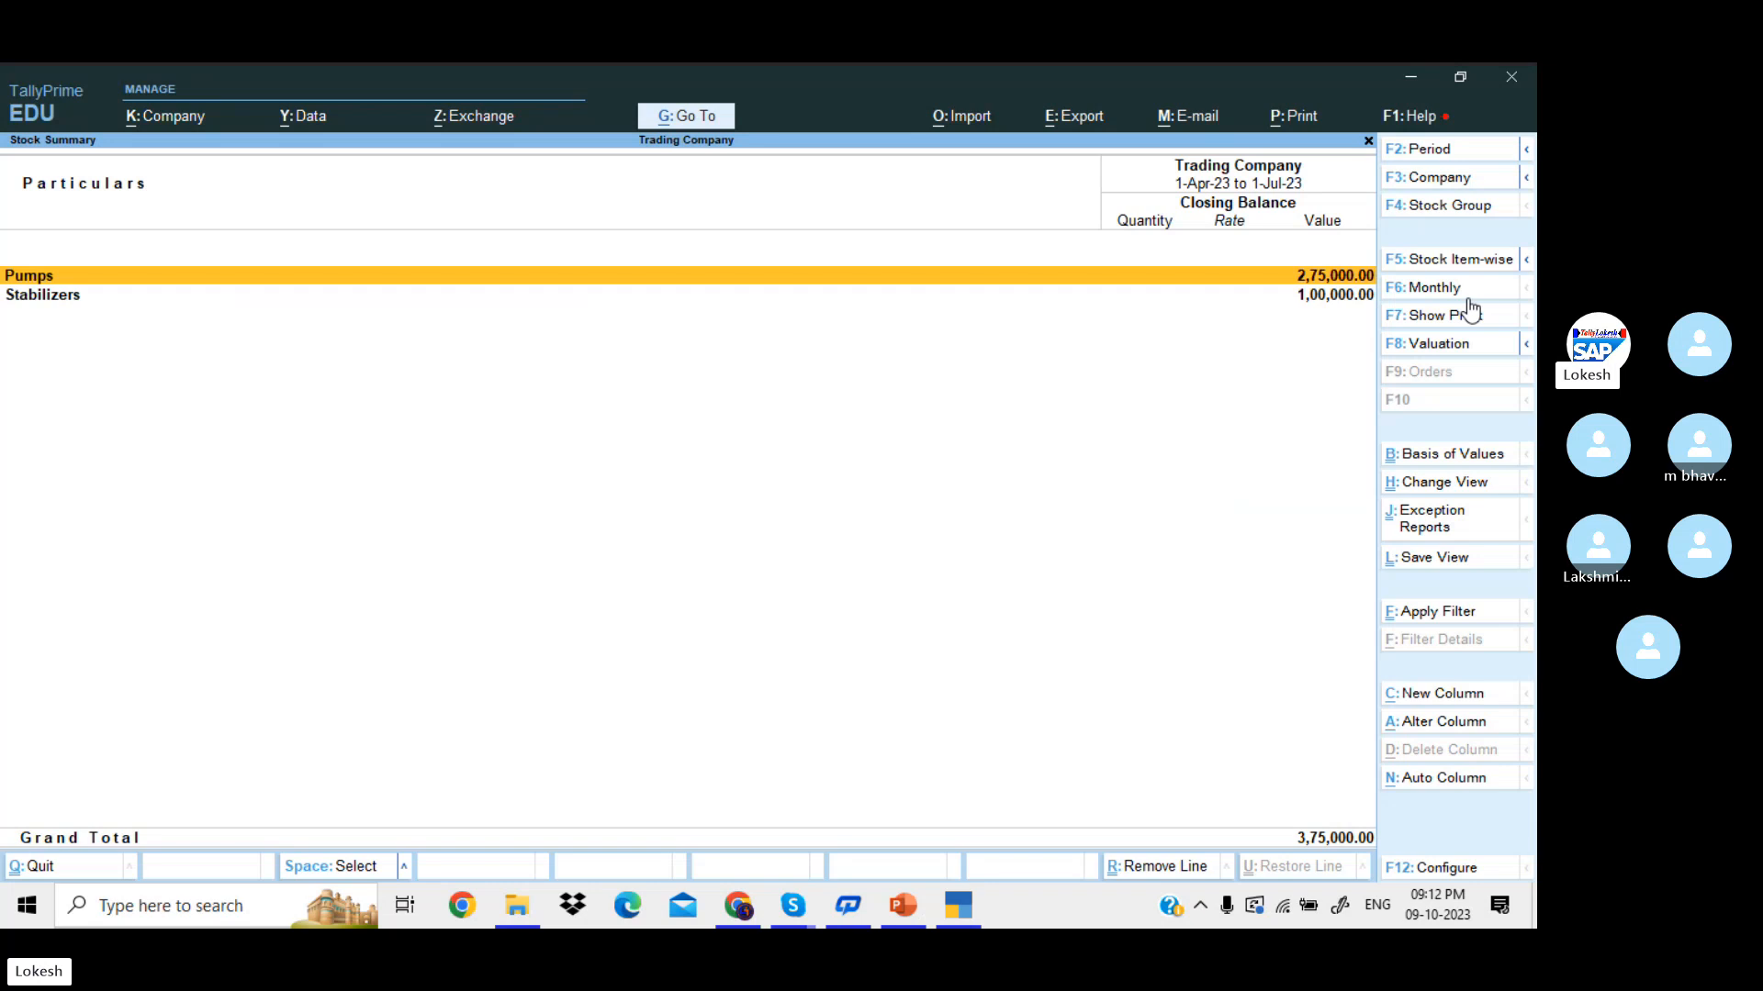
{"action": "key", "text": "alt+F5"}
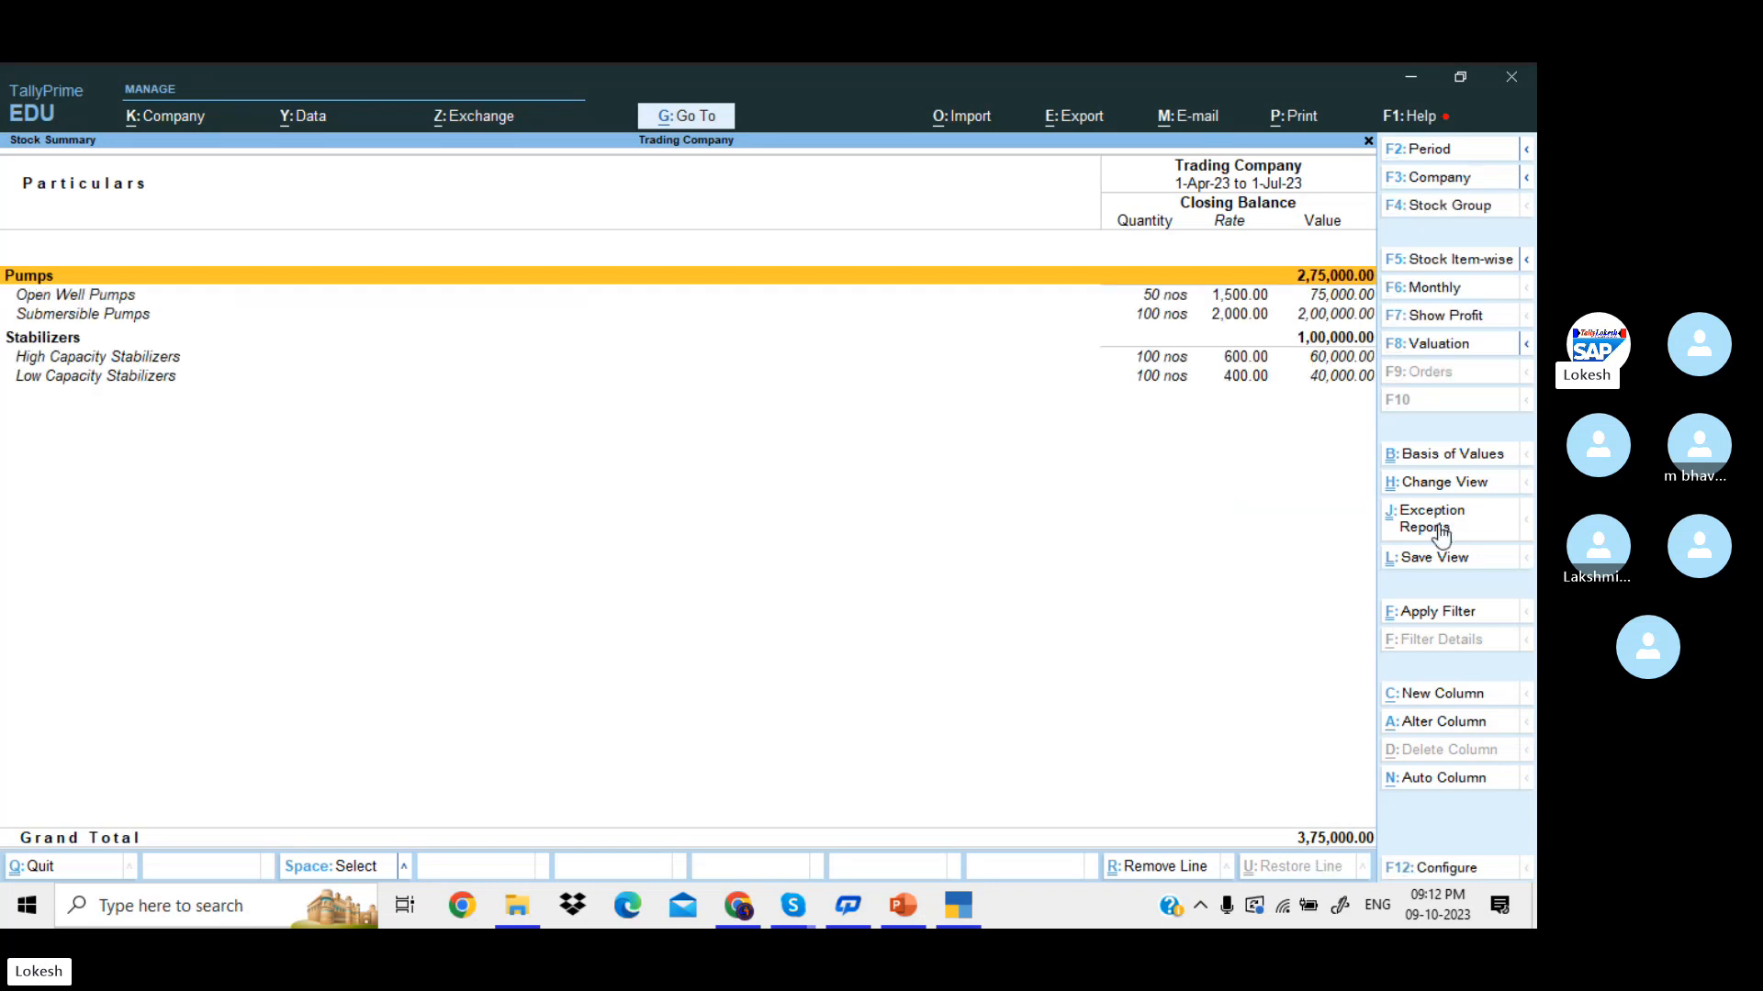
- Configure the Stock Summary to show goods inwards and goods outwards, leaving the remaining options as they are
{"action": "left_click", "coordinate": [1460, 867]}
{"action": "key", "text": "Down"}
{"action": "key", "text": "Down"}
{"action": "key", "text": "Down"}
{"action": "key", "text": "Down"}
{"action": "key", "text": "Down"}
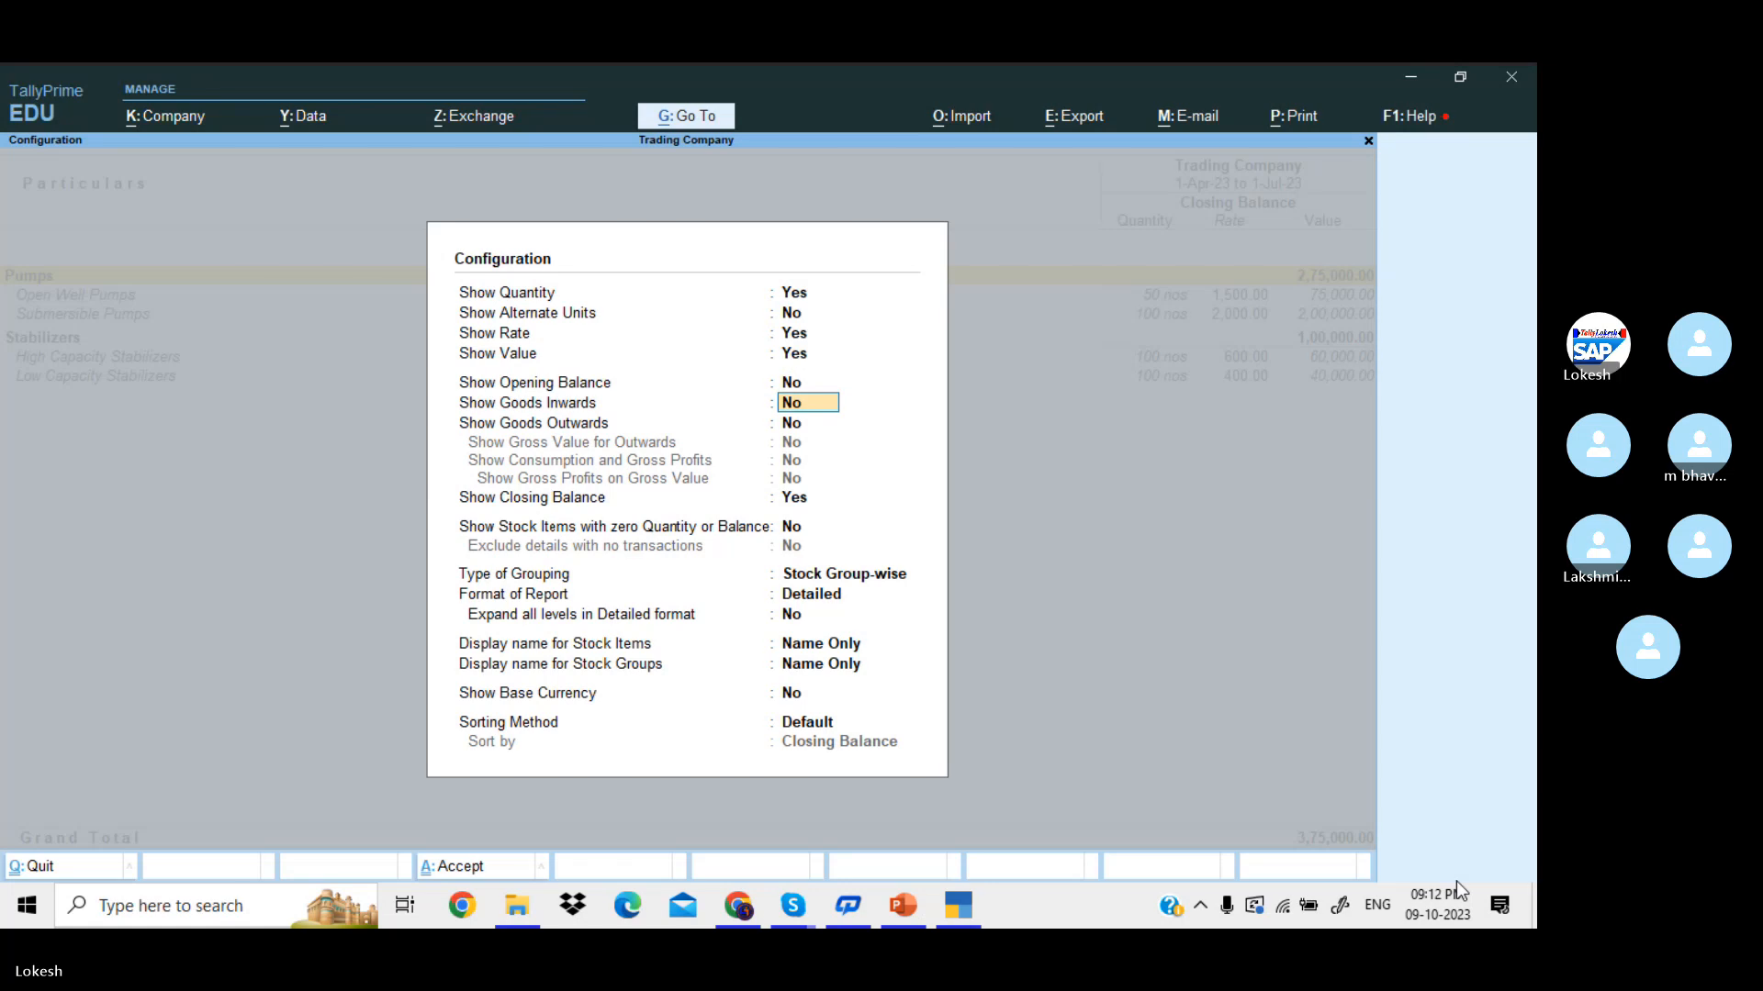
{"action": "type", "text": "y"}
{"action": "key", "text": "Return"}
{"action": "type", "text": "y"}
{"action": "key", "text": "Return"}
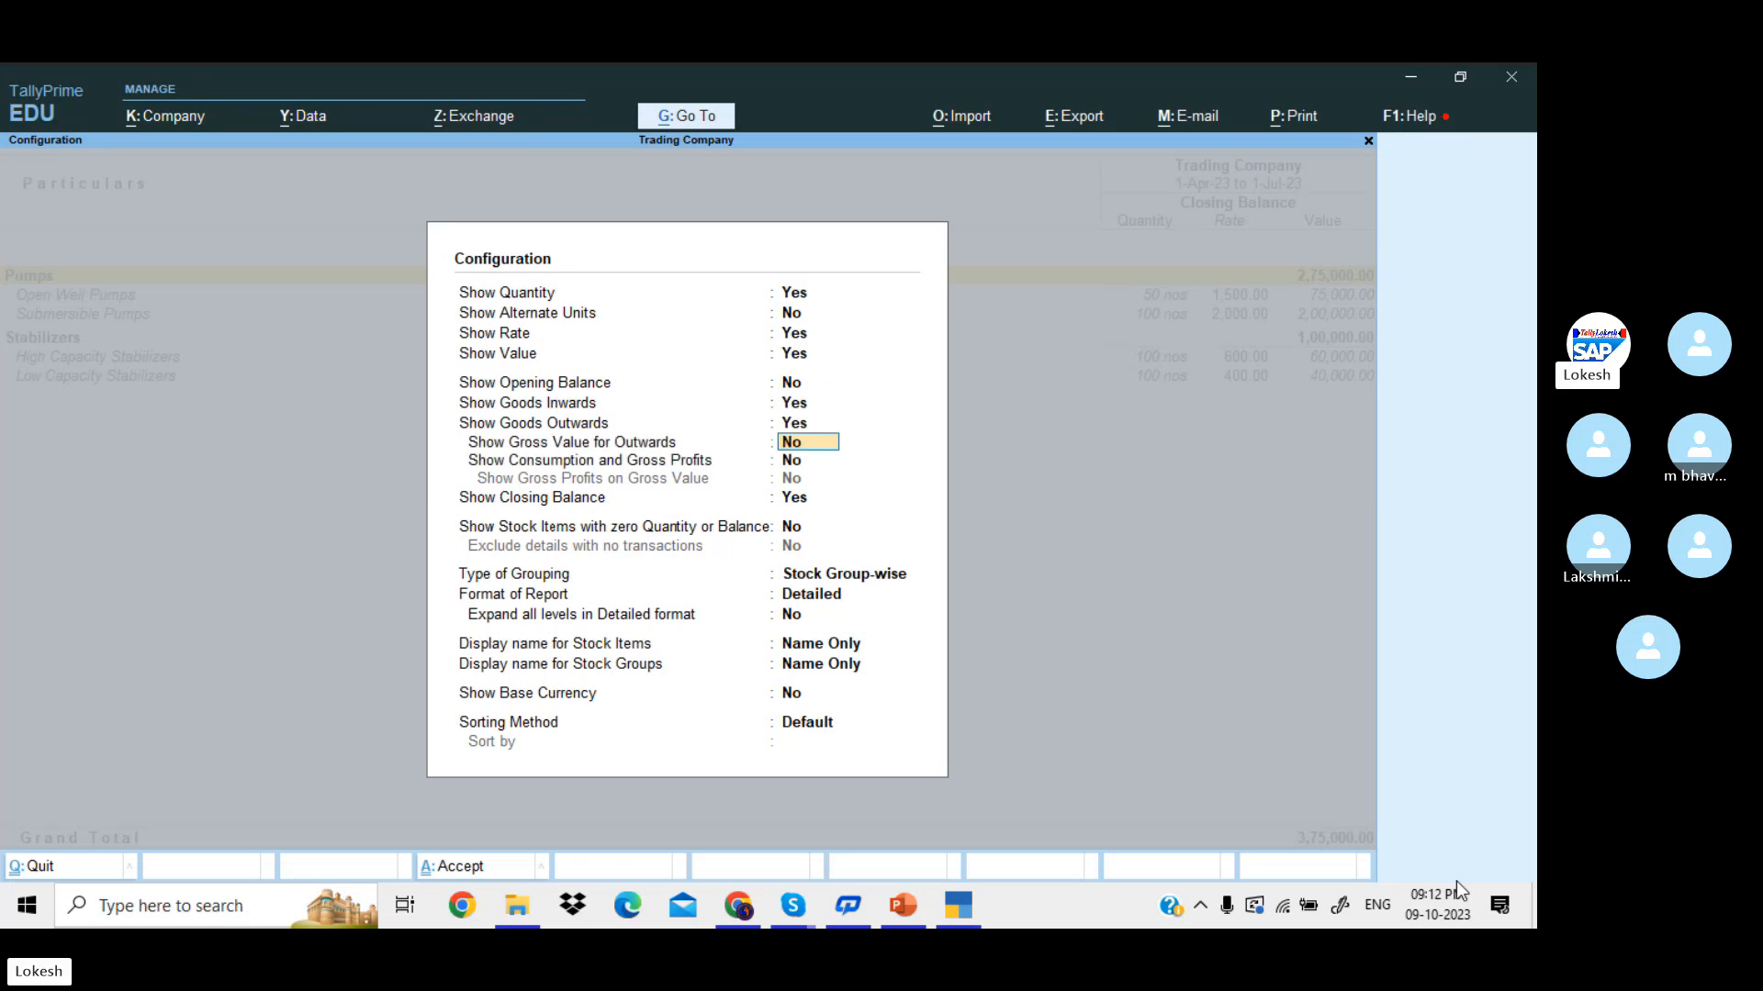
{"action": "key", "text": "Return"}
{"action": "key", "text": "Return"}
{"action": "key", "text": "Return"}
{"action": "key", "text": "Return"}
{"action": "key", "text": "Return"}
{"action": "key", "text": "Return"}
{"action": "key", "text": "Return"}
{"action": "key", "text": "Return"}
{"action": "key", "text": "Return"}
{"action": "key", "text": "Return"}
{"action": "key", "text": "Return"}
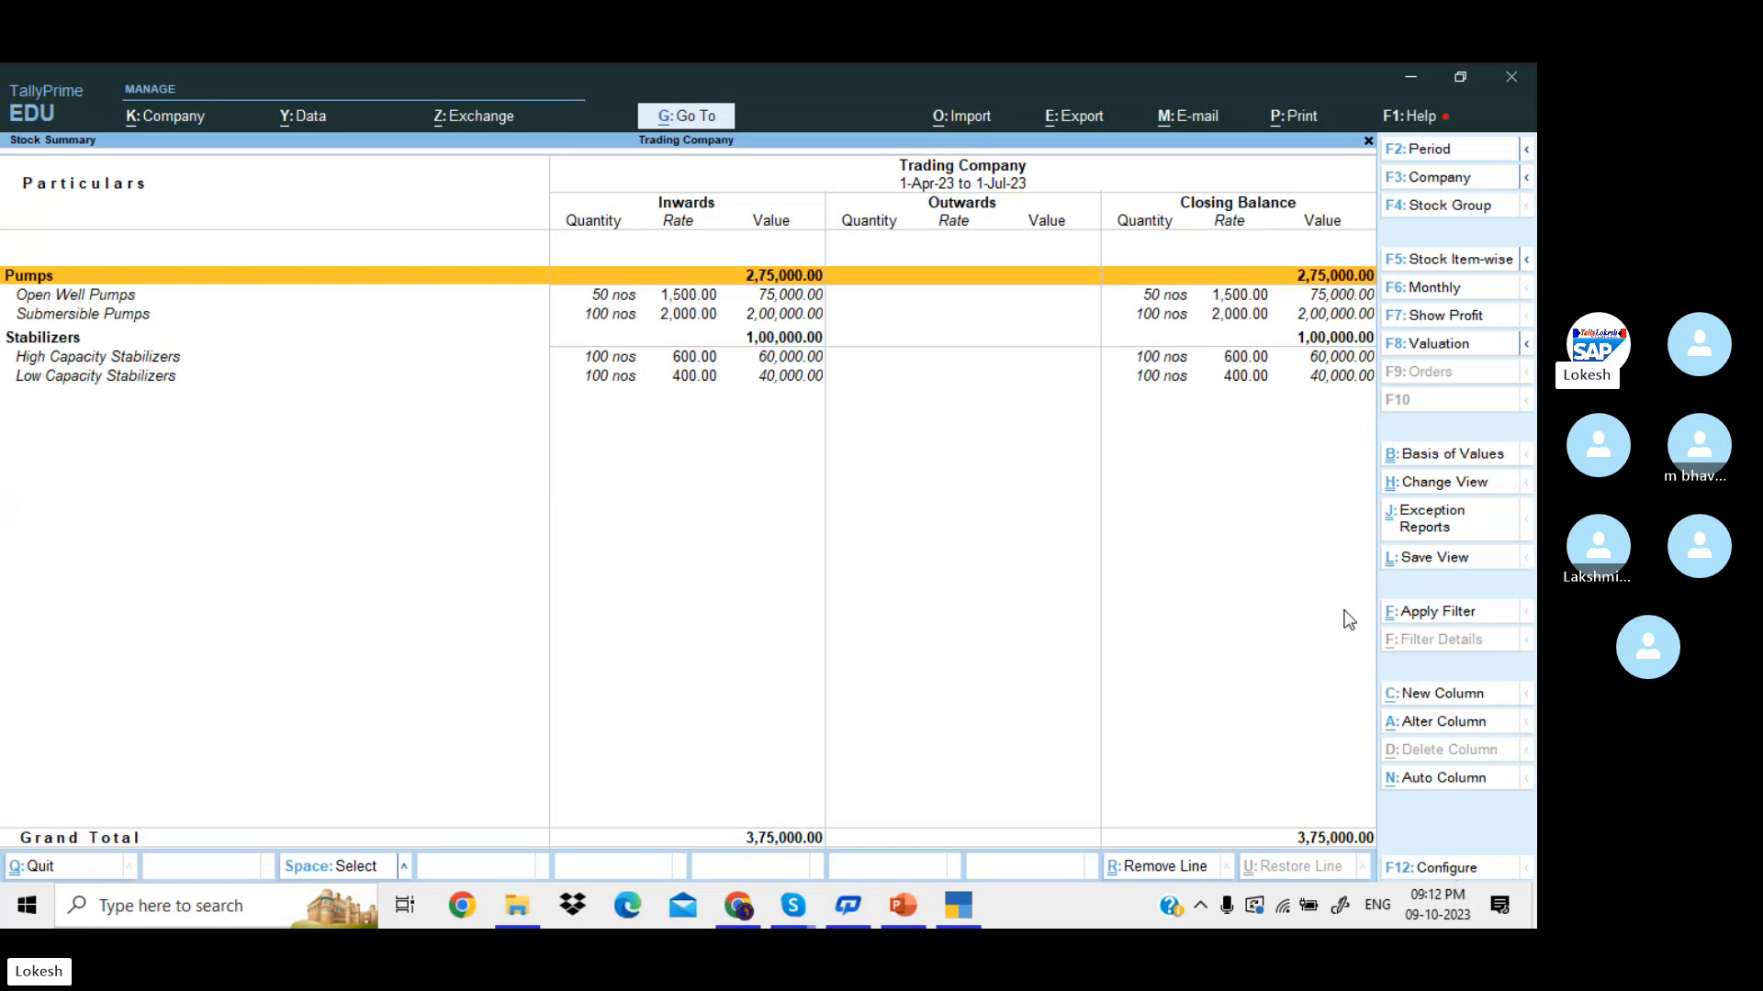
- Check the Submersible Pumps line, leave the Stock Summary and open voucher entry for a new payment voucher
{"action": "left_click", "coordinate": [1026, 313]}
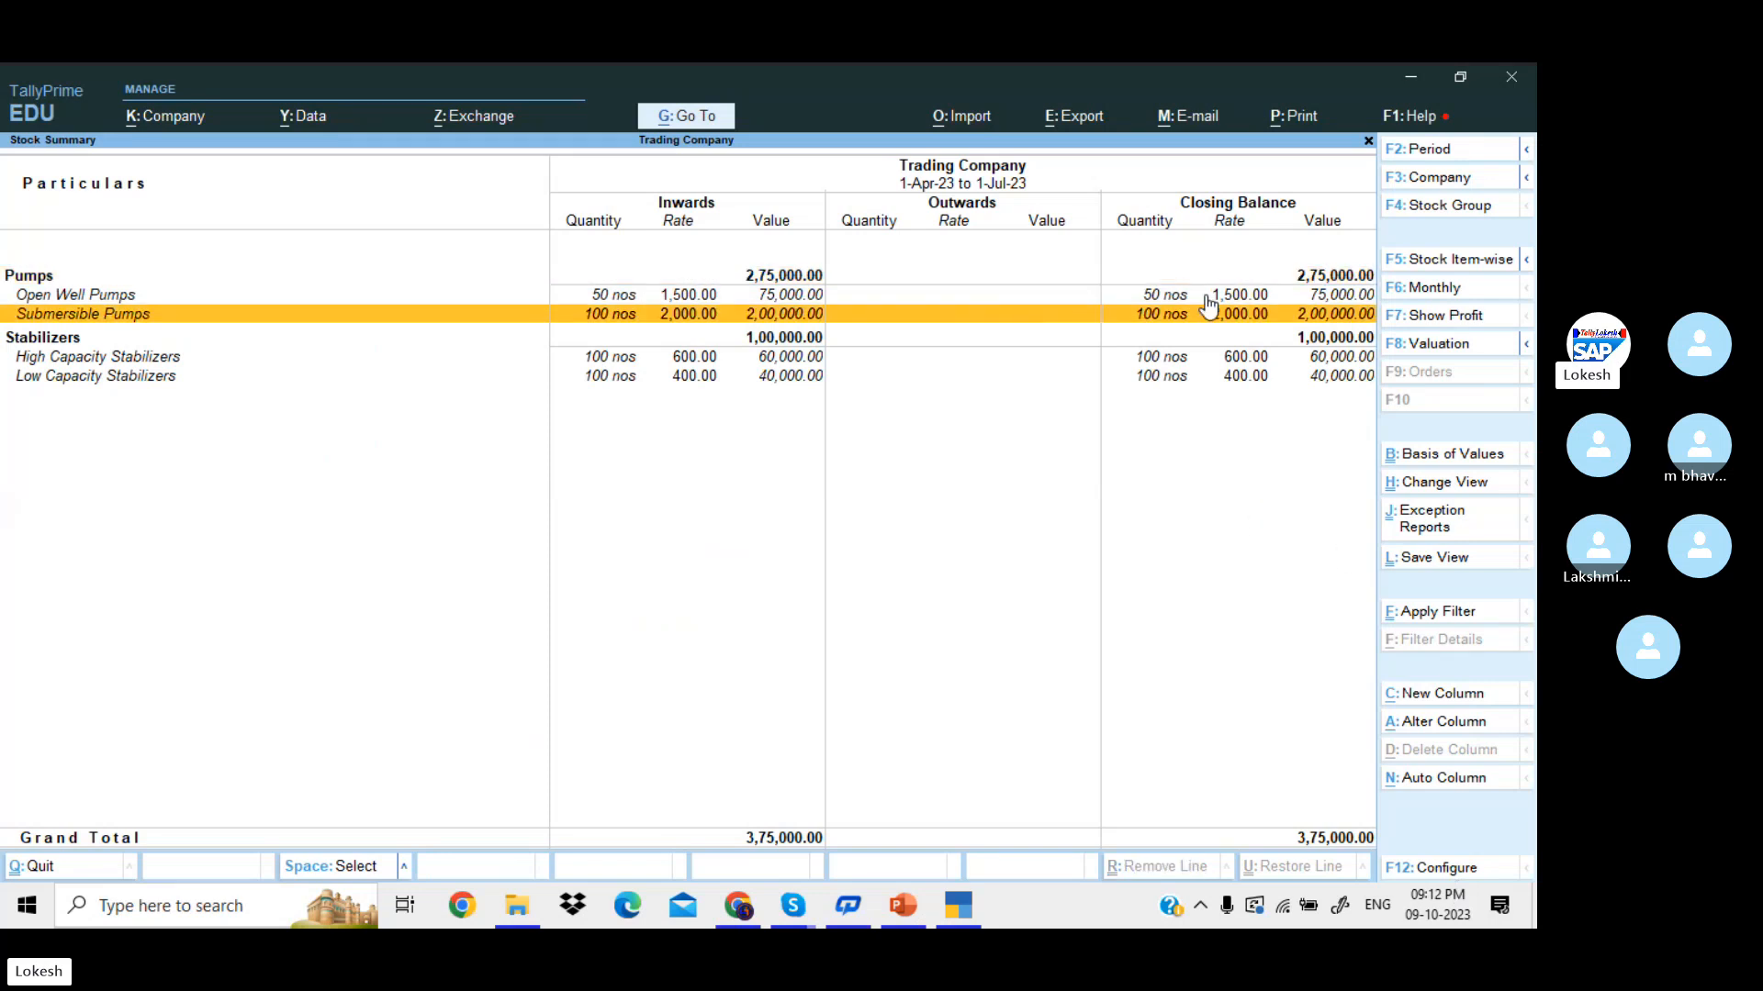
{"action": "key", "text": "Escape"}
{"action": "key", "text": "Up"}
{"action": "key", "text": "Up"}
{"action": "key", "text": "Up"}
{"action": "key", "text": "Up"}
{"action": "key", "text": "Up"}
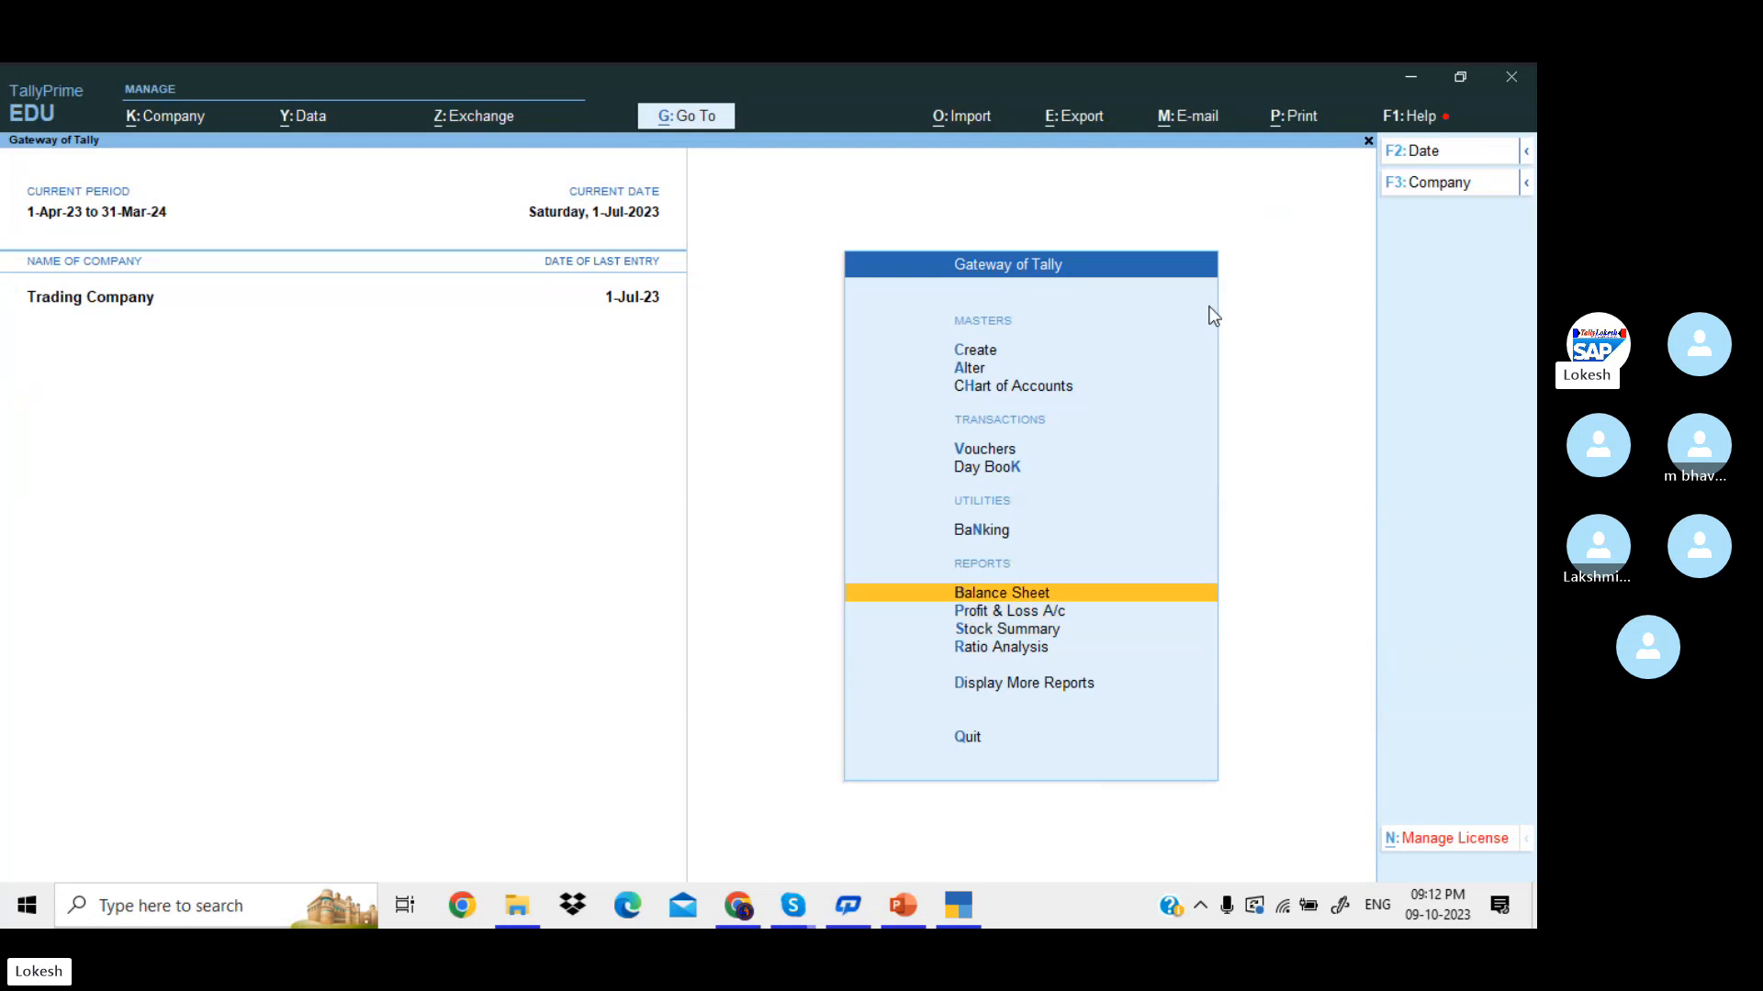
{"action": "key", "text": "Return"}
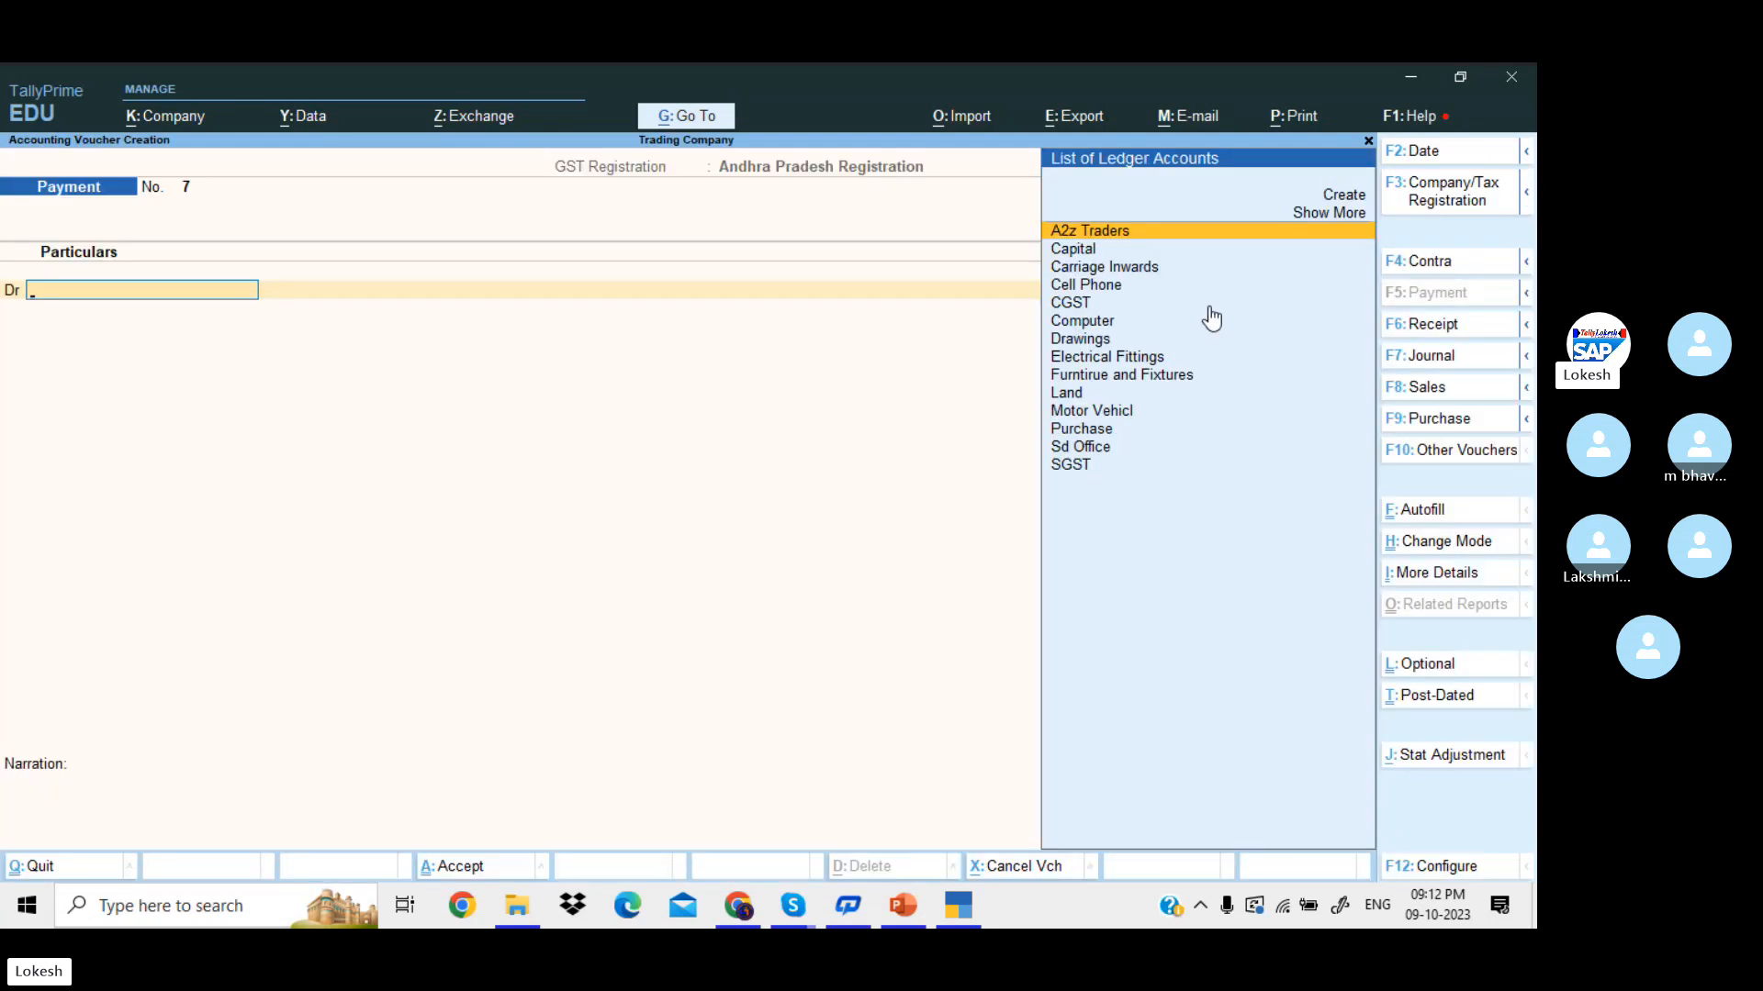
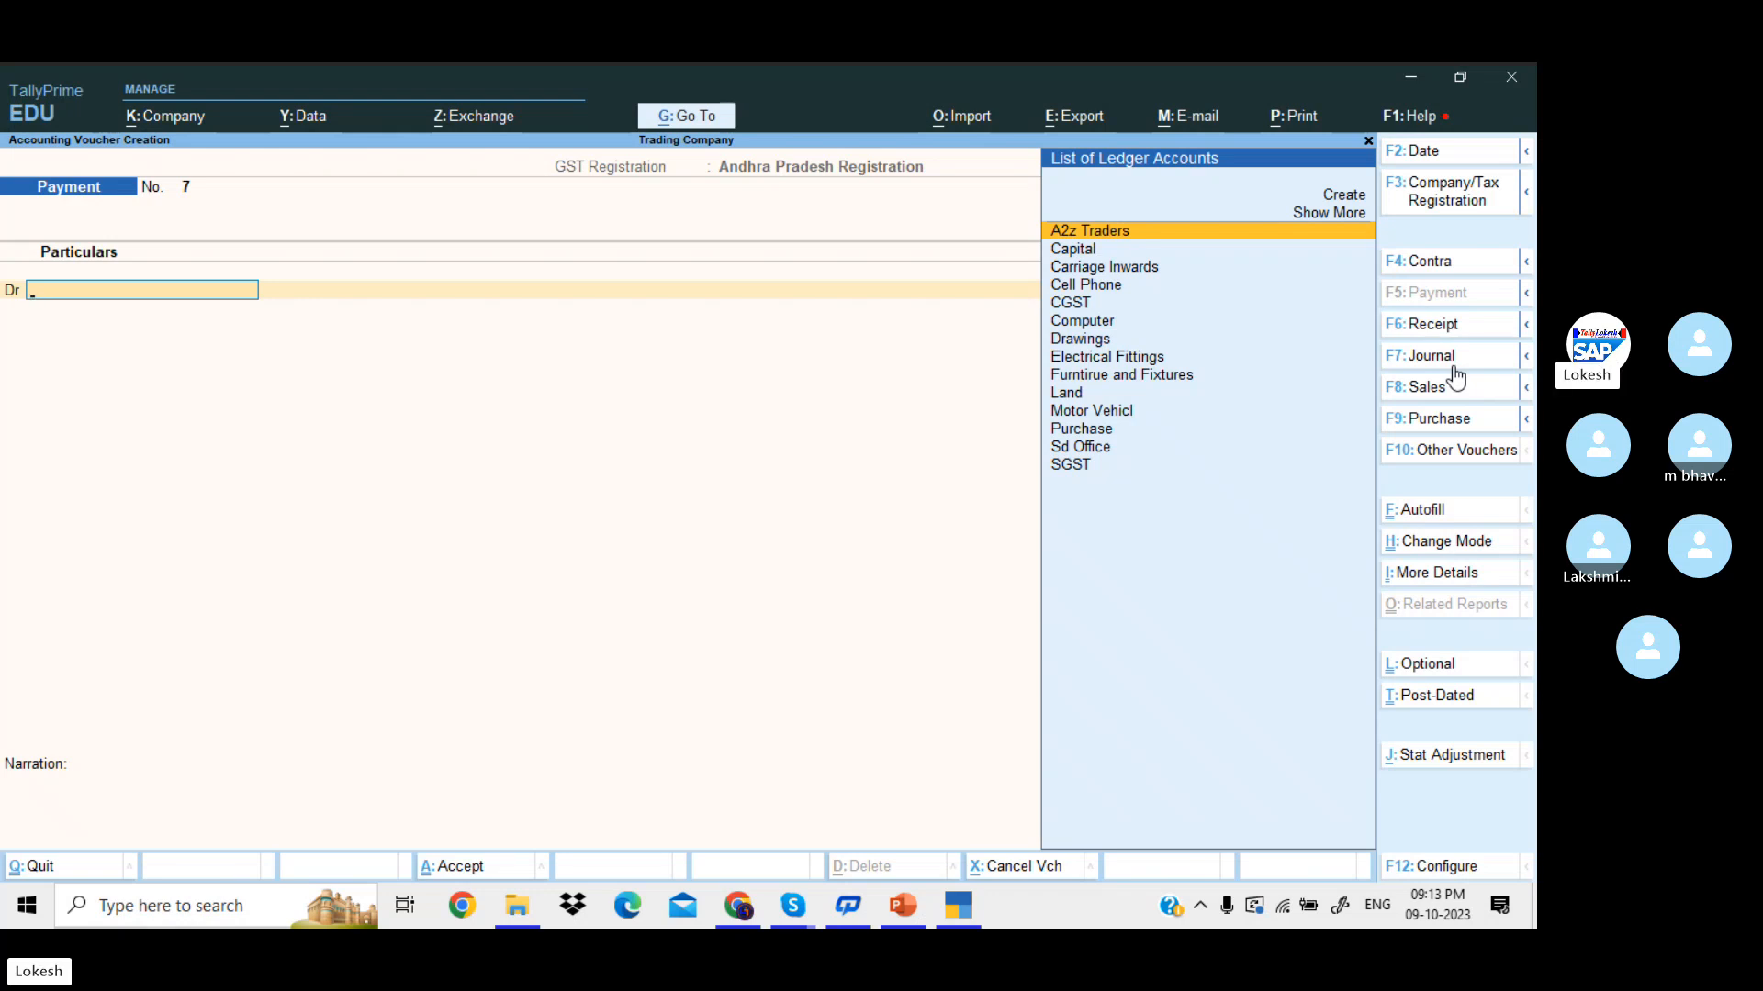
- Debit A2z Traders with 396500 in the payment voucher and set the voucher date to 1-Aug-23
{"action": "type", "text": "A"}
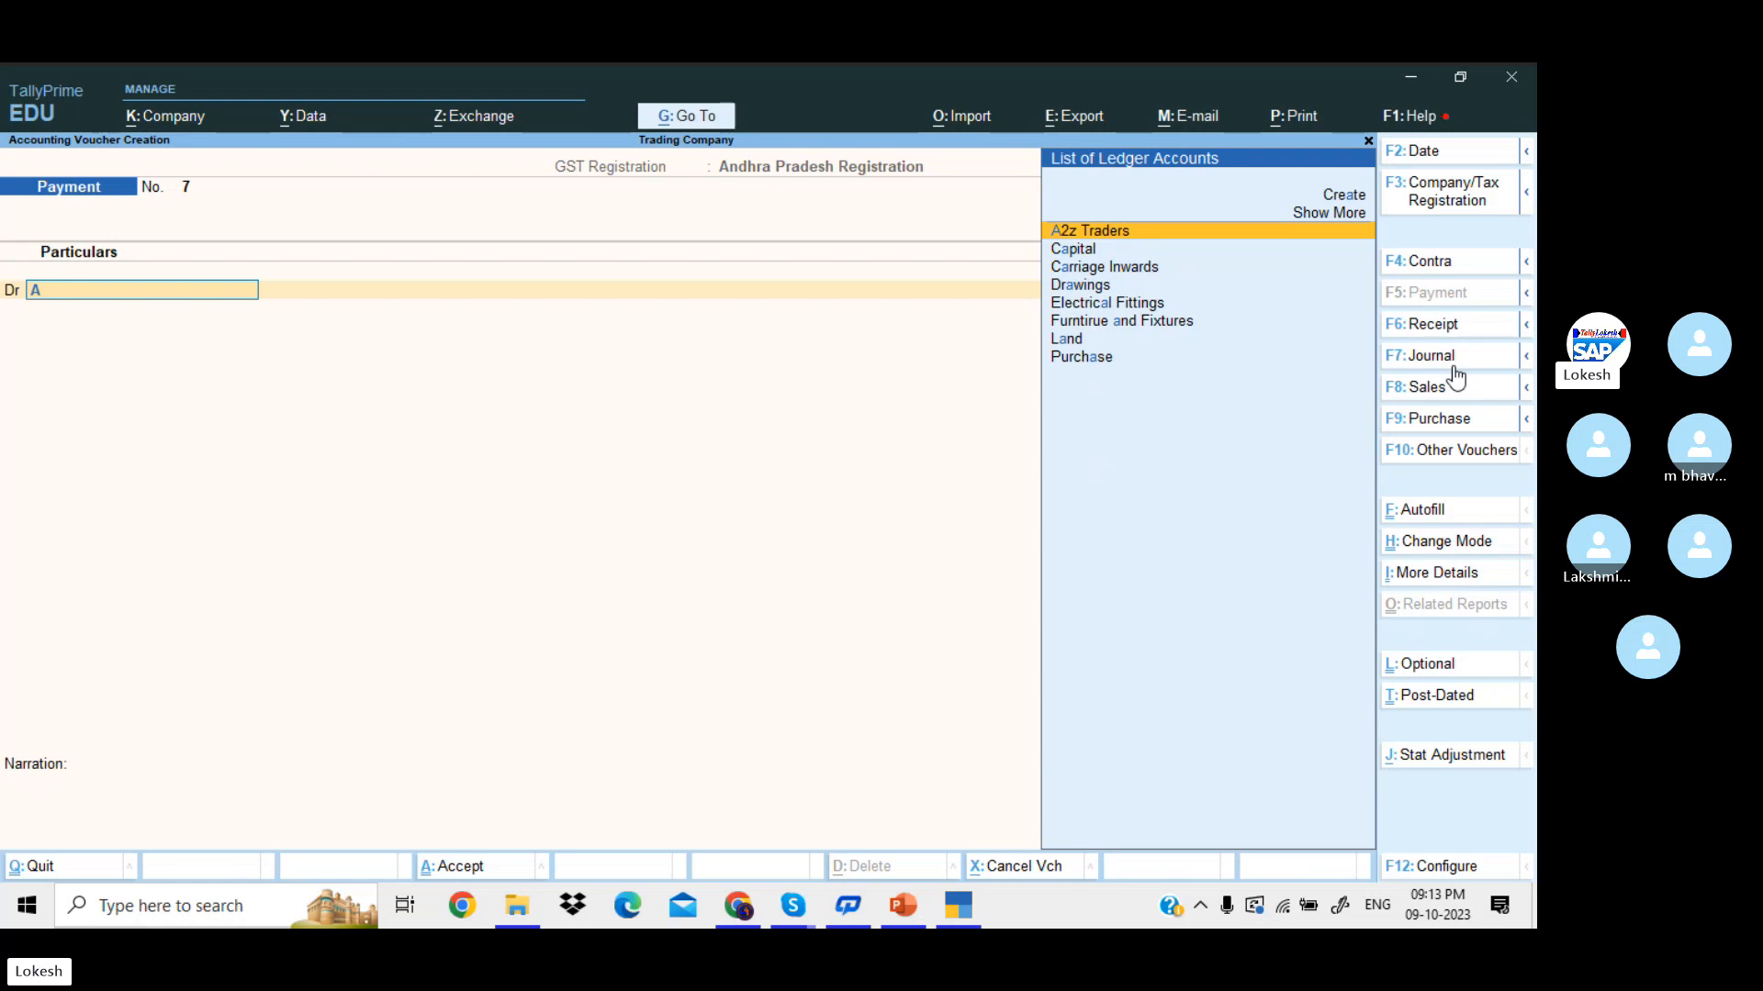
{"action": "key", "text": "Return"}
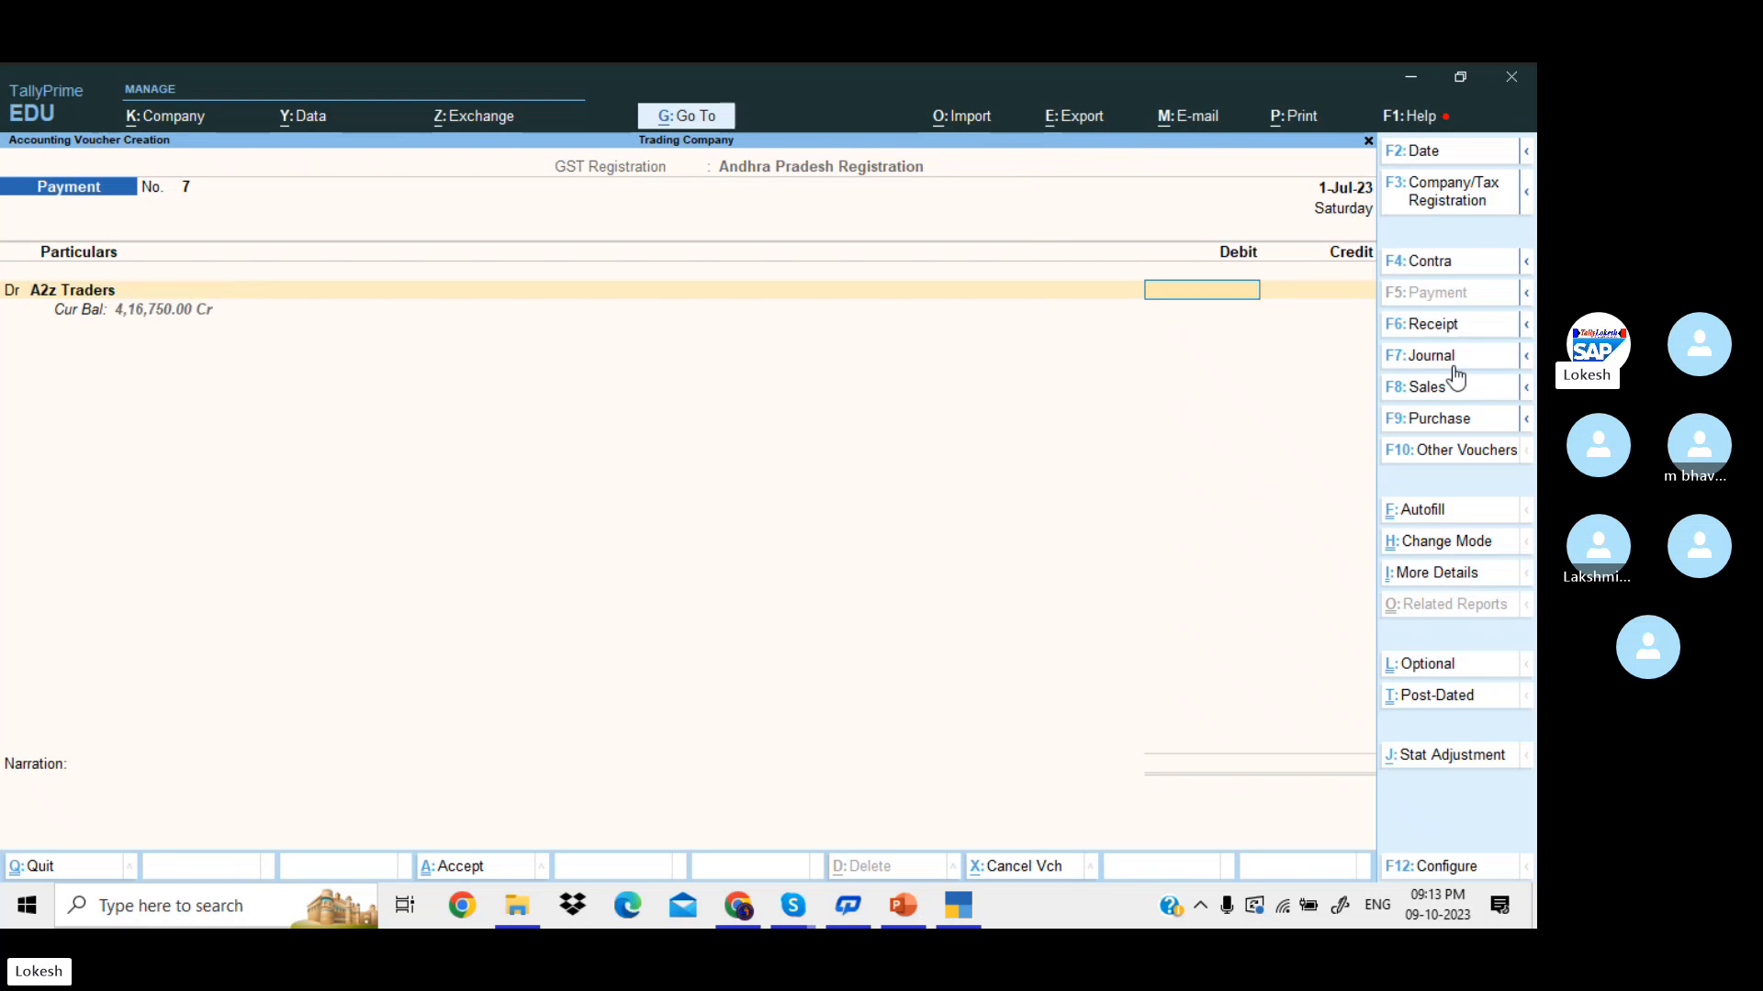
{"action": "left_click", "coordinate": [1451, 155]}
{"action": "type", "text": "1-4"}
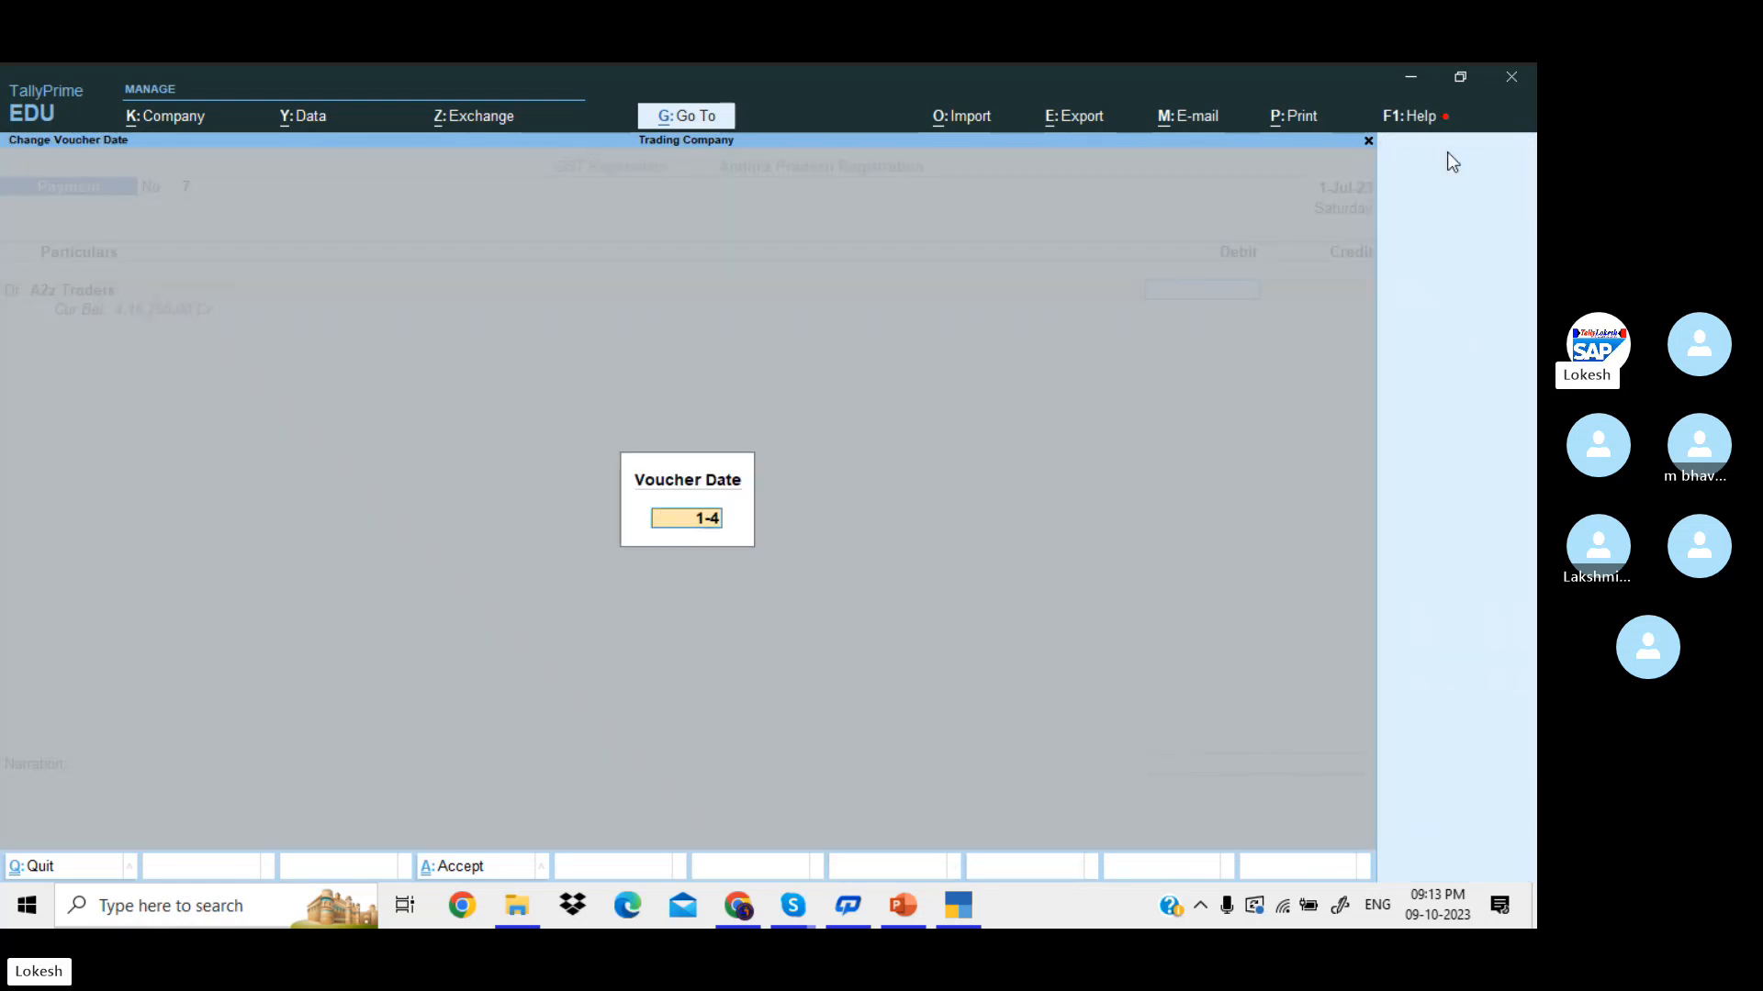
{"action": "key", "text": "BackSpace"}
{"action": "key", "text": "BackSpace"}
{"action": "type", "text": "-8"}
{"action": "key", "text": "Return"}
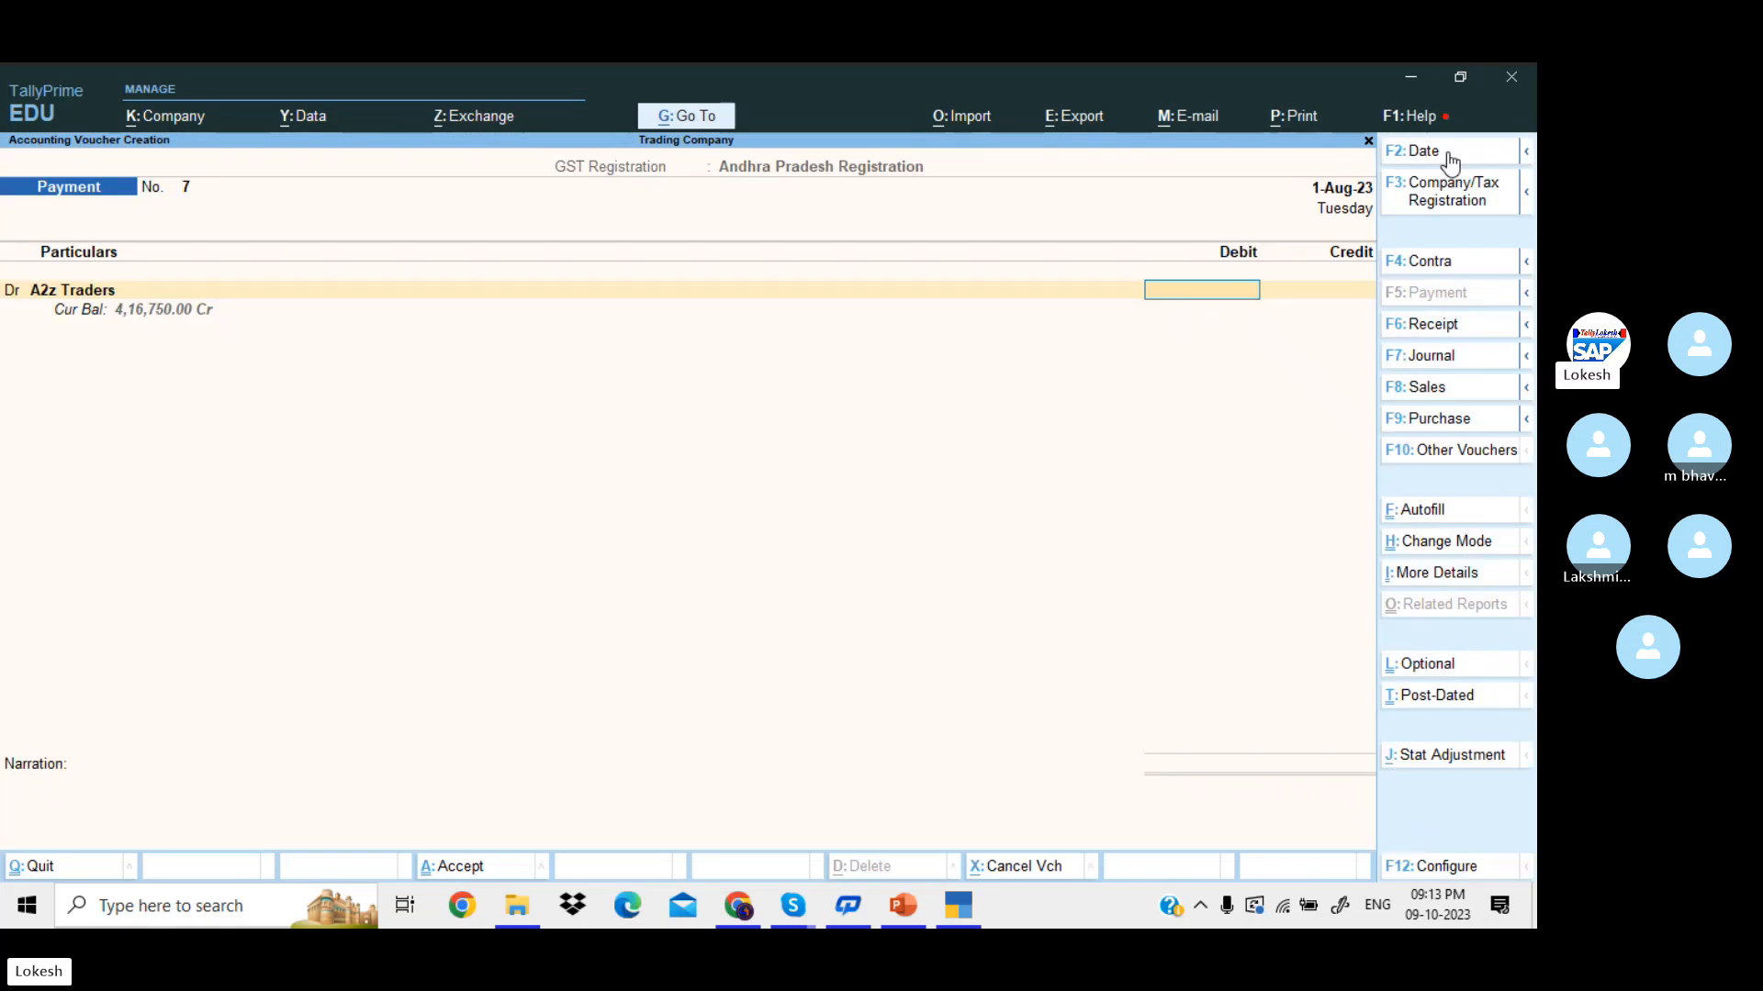
{"action": "type", "text": "396500"}
{"action": "key", "text": "Return"}
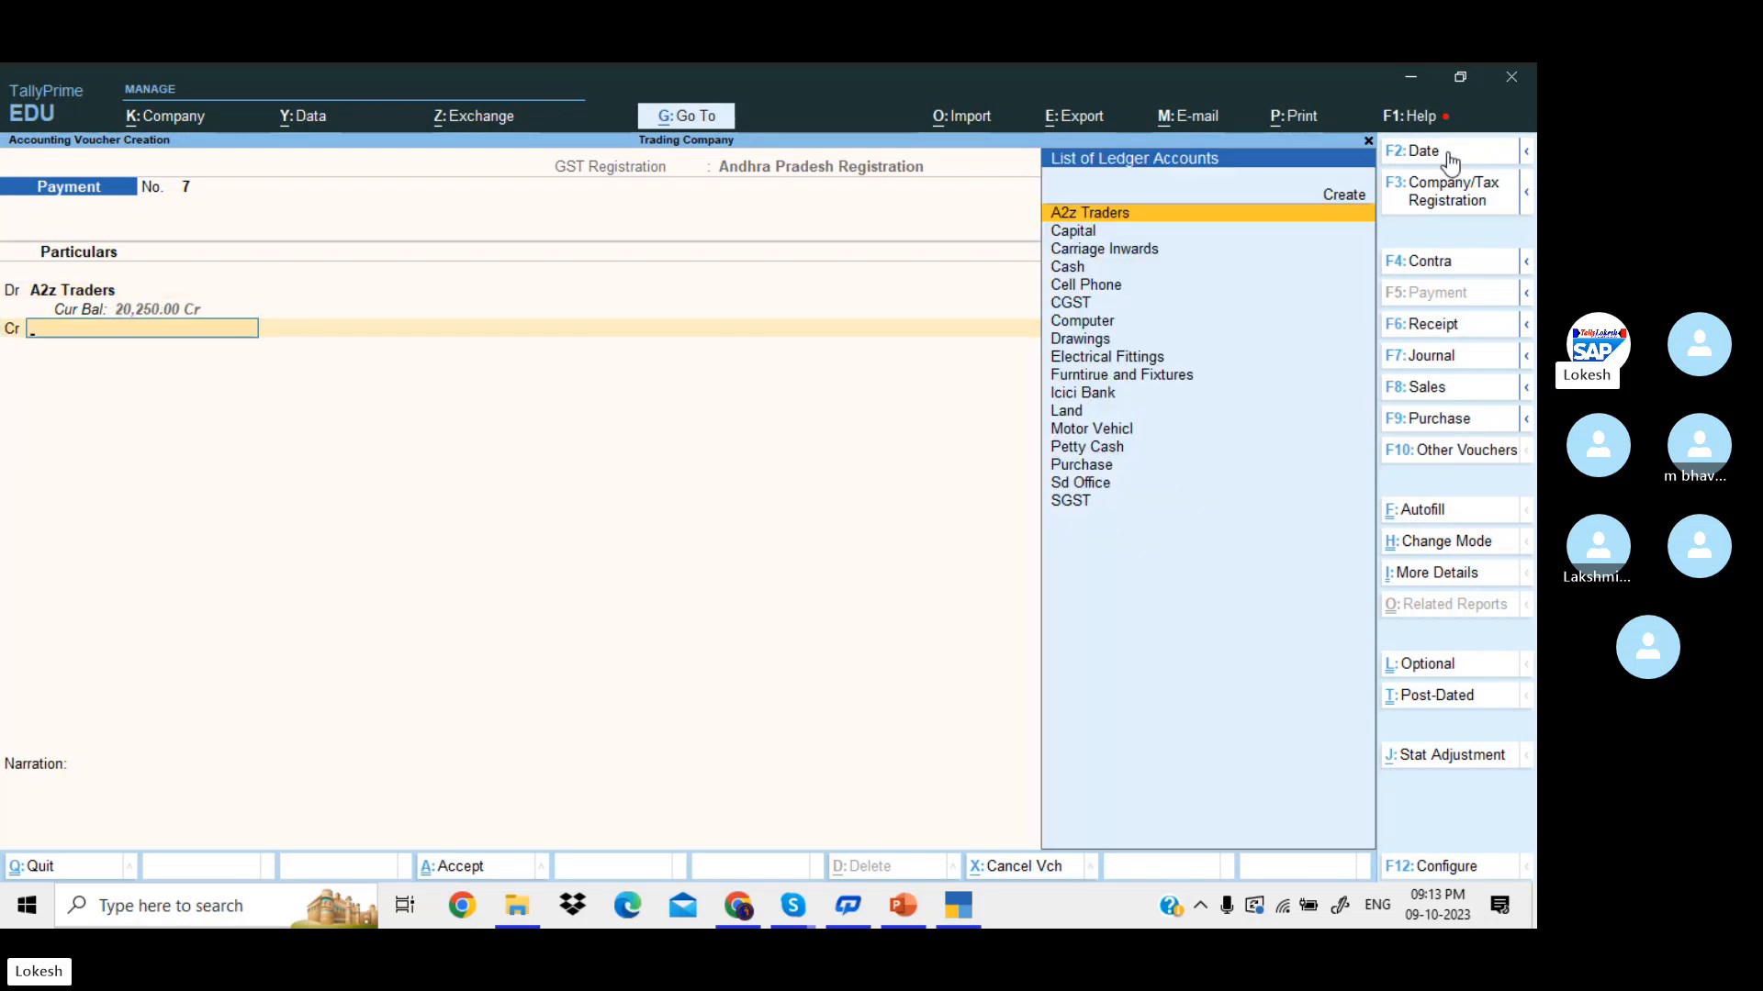
- Create a ledger named Discount Received under Indirect Incomes for the credit line of the payment voucher
{"action": "key", "text": "alt+c"}
{"action": "type", "text": "Discou"}
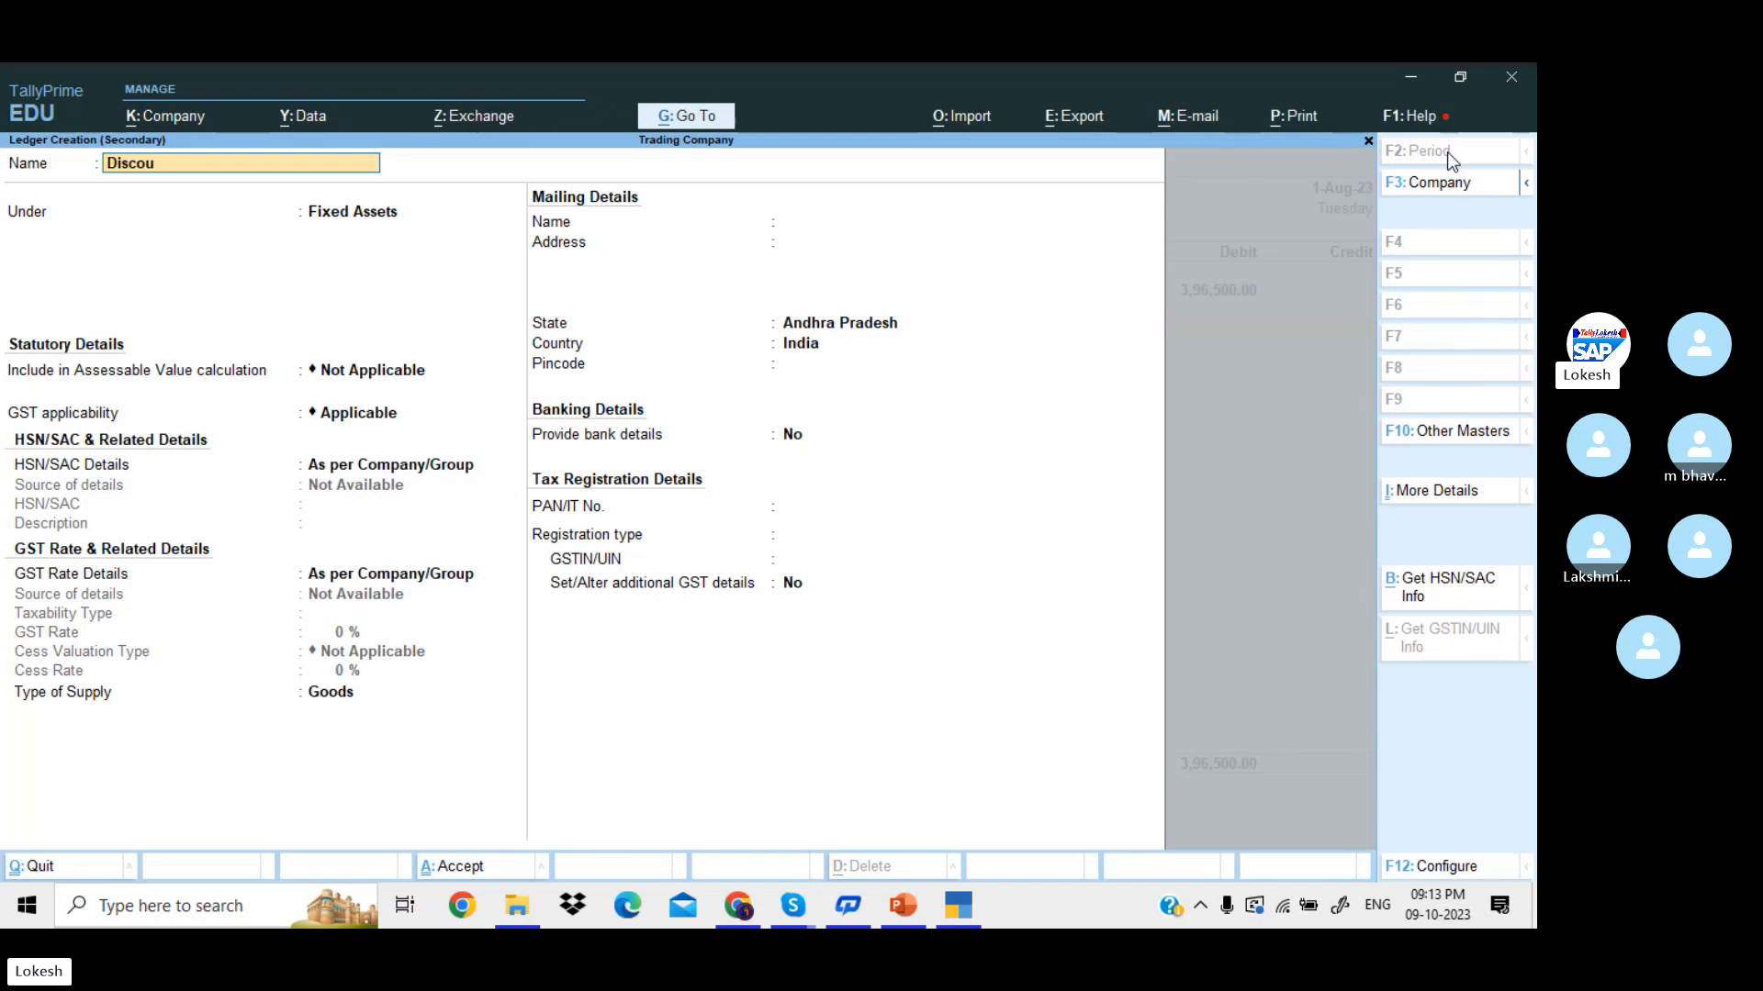
{"action": "type", "text": "nt Received"}
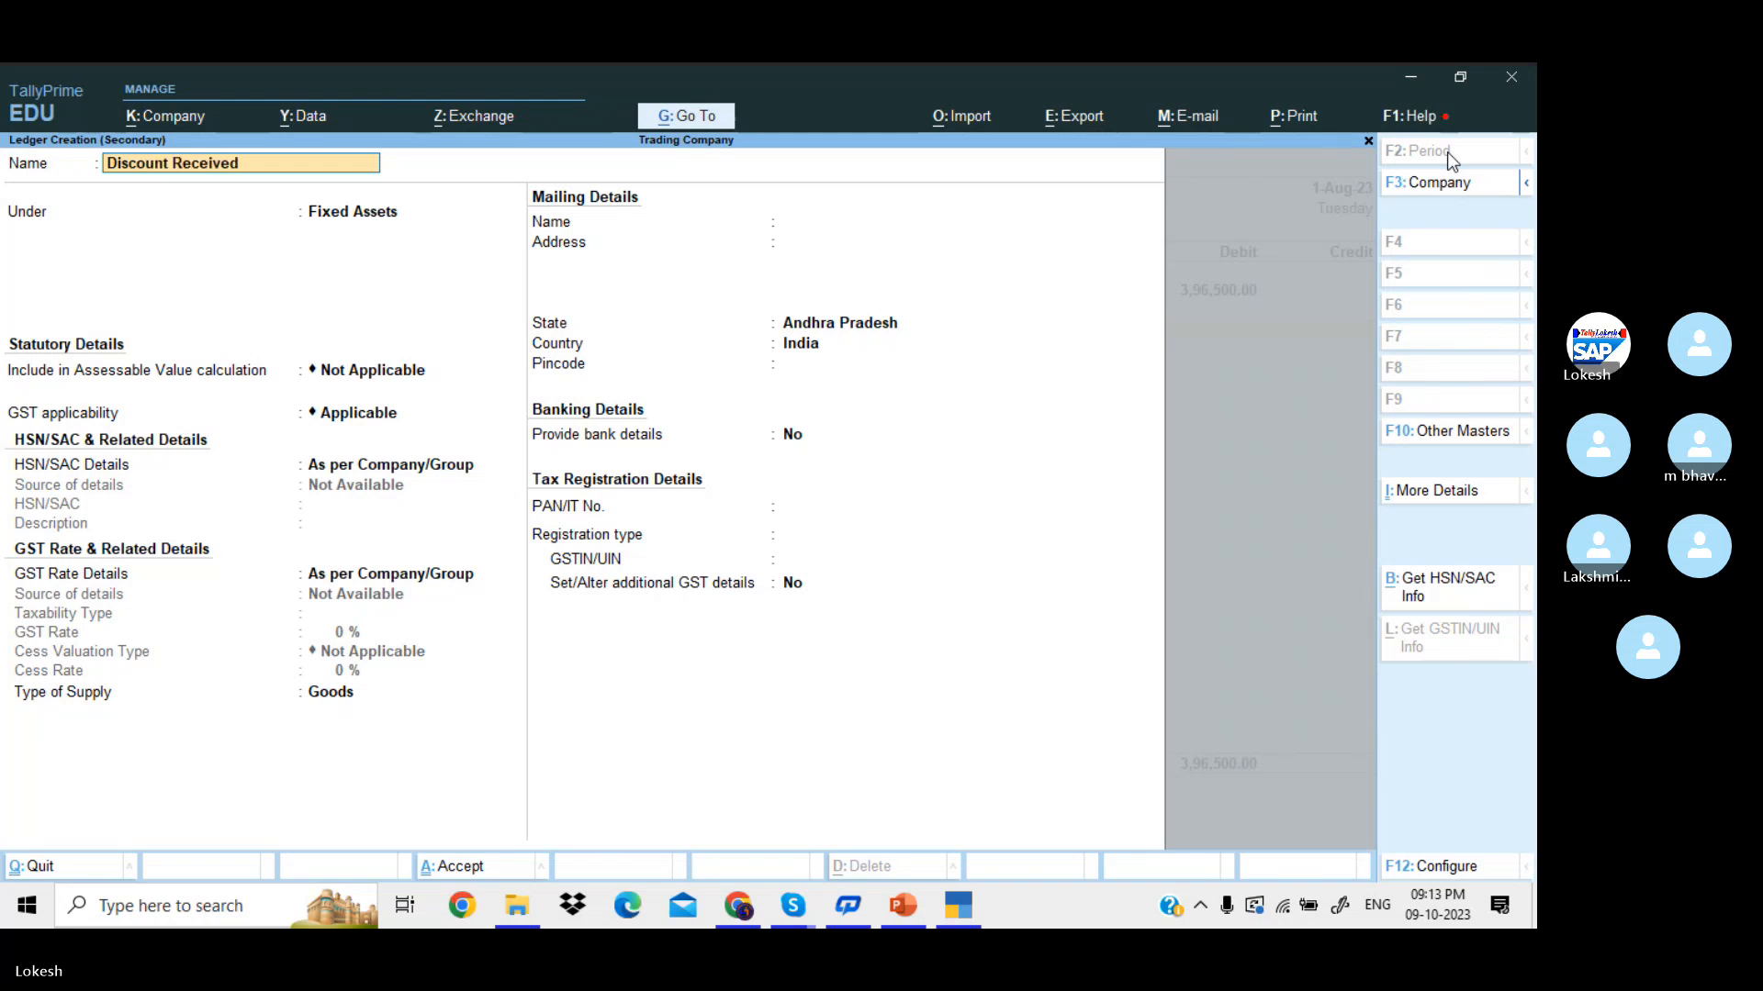
{"action": "key", "text": "Return"}
{"action": "type", "text": "Ind"}
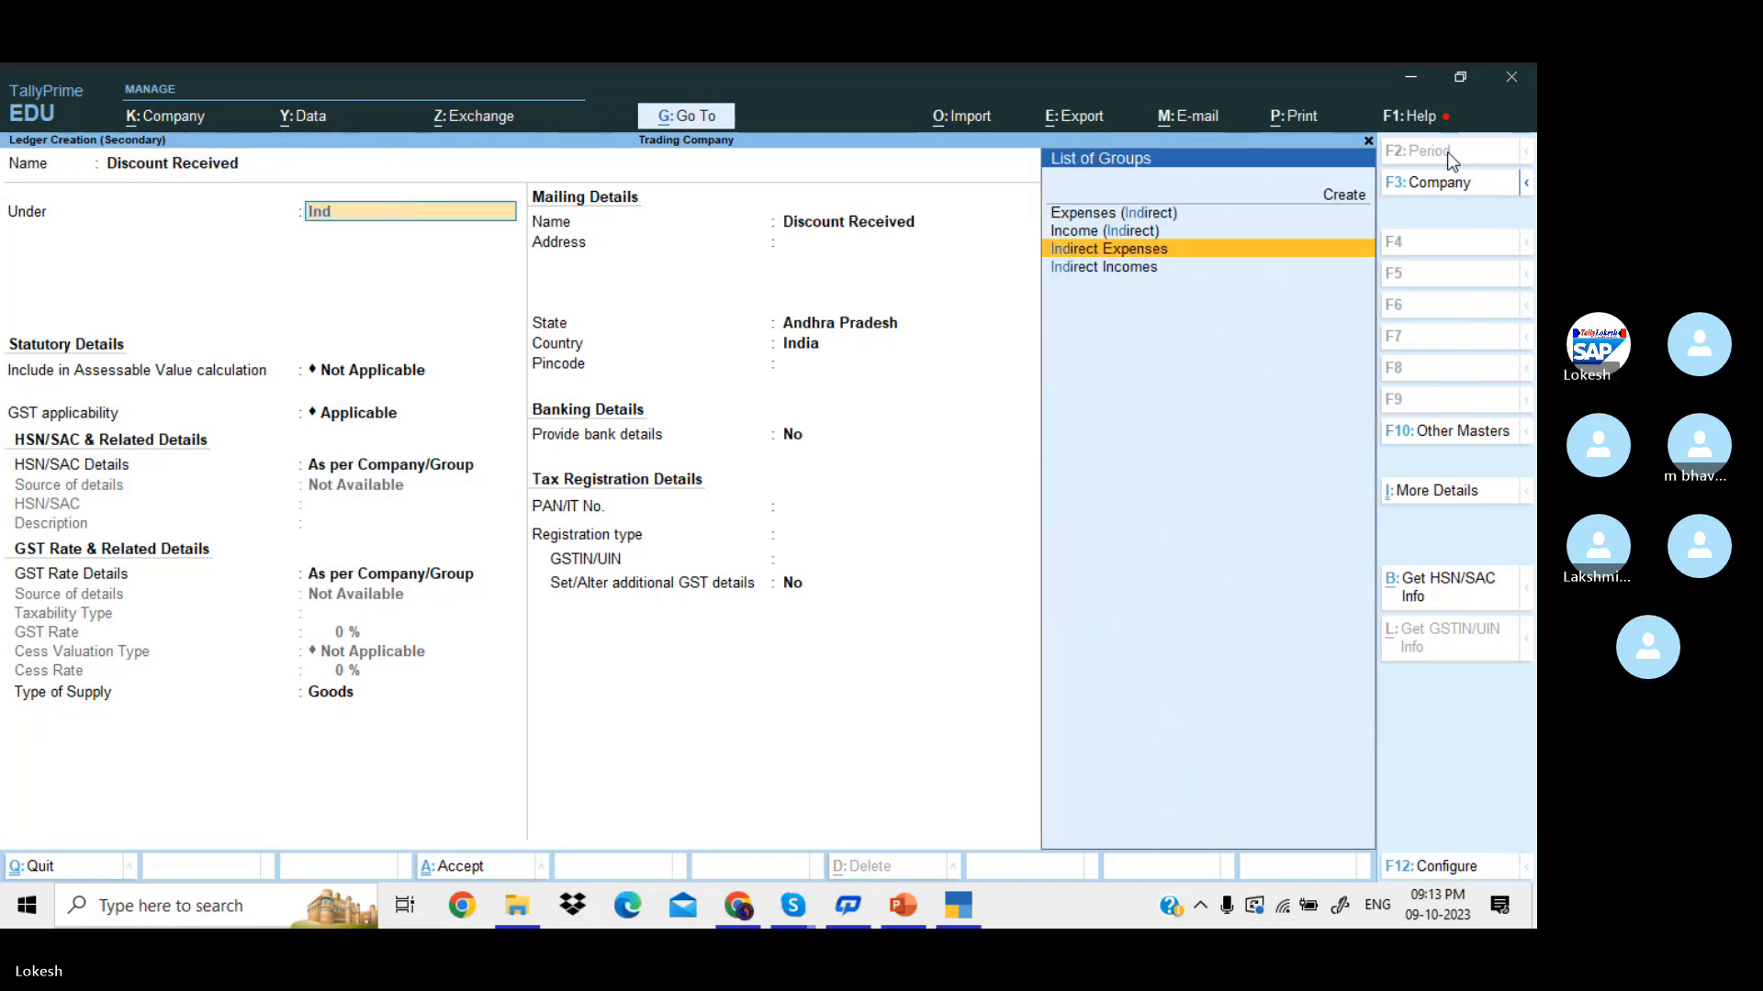
{"action": "key", "text": "Down"}
{"action": "key", "text": "Return"}
{"action": "key", "text": "ctrl+a"}
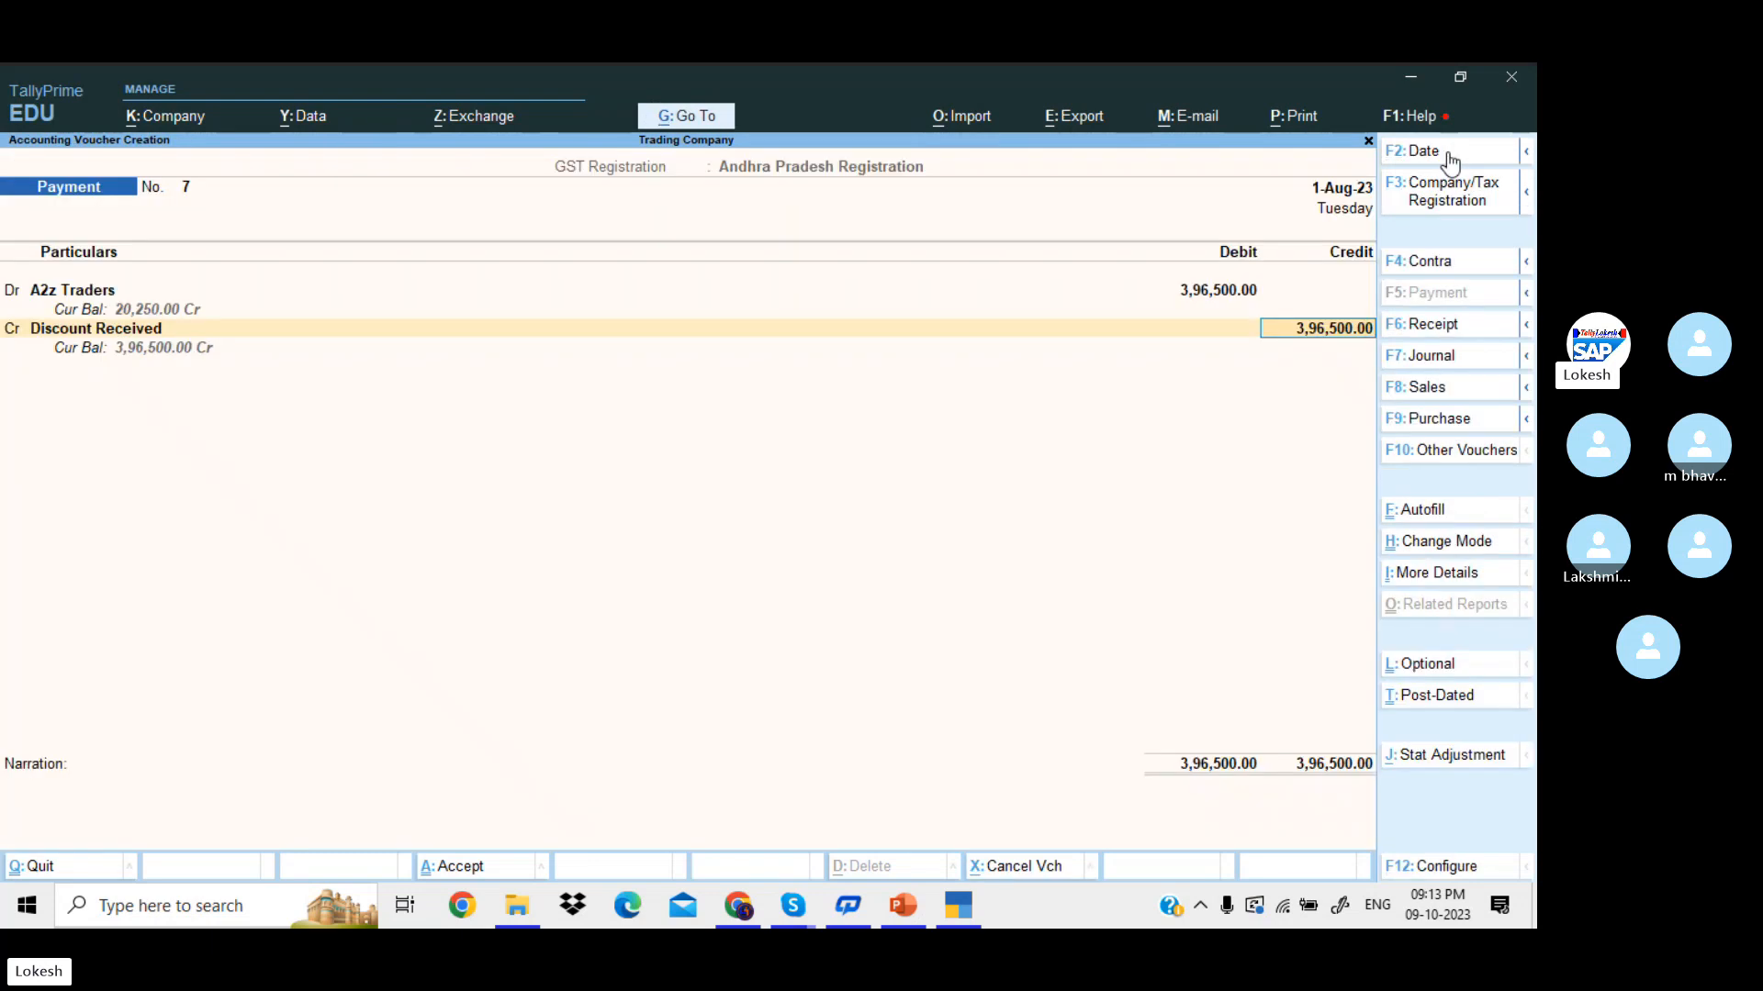
- Credit Discount Received with 20000 and Icici Bank with the remaining 376500, and save the payment voucher
{"action": "type", "text": "20000"}
{"action": "key", "text": "Return"}
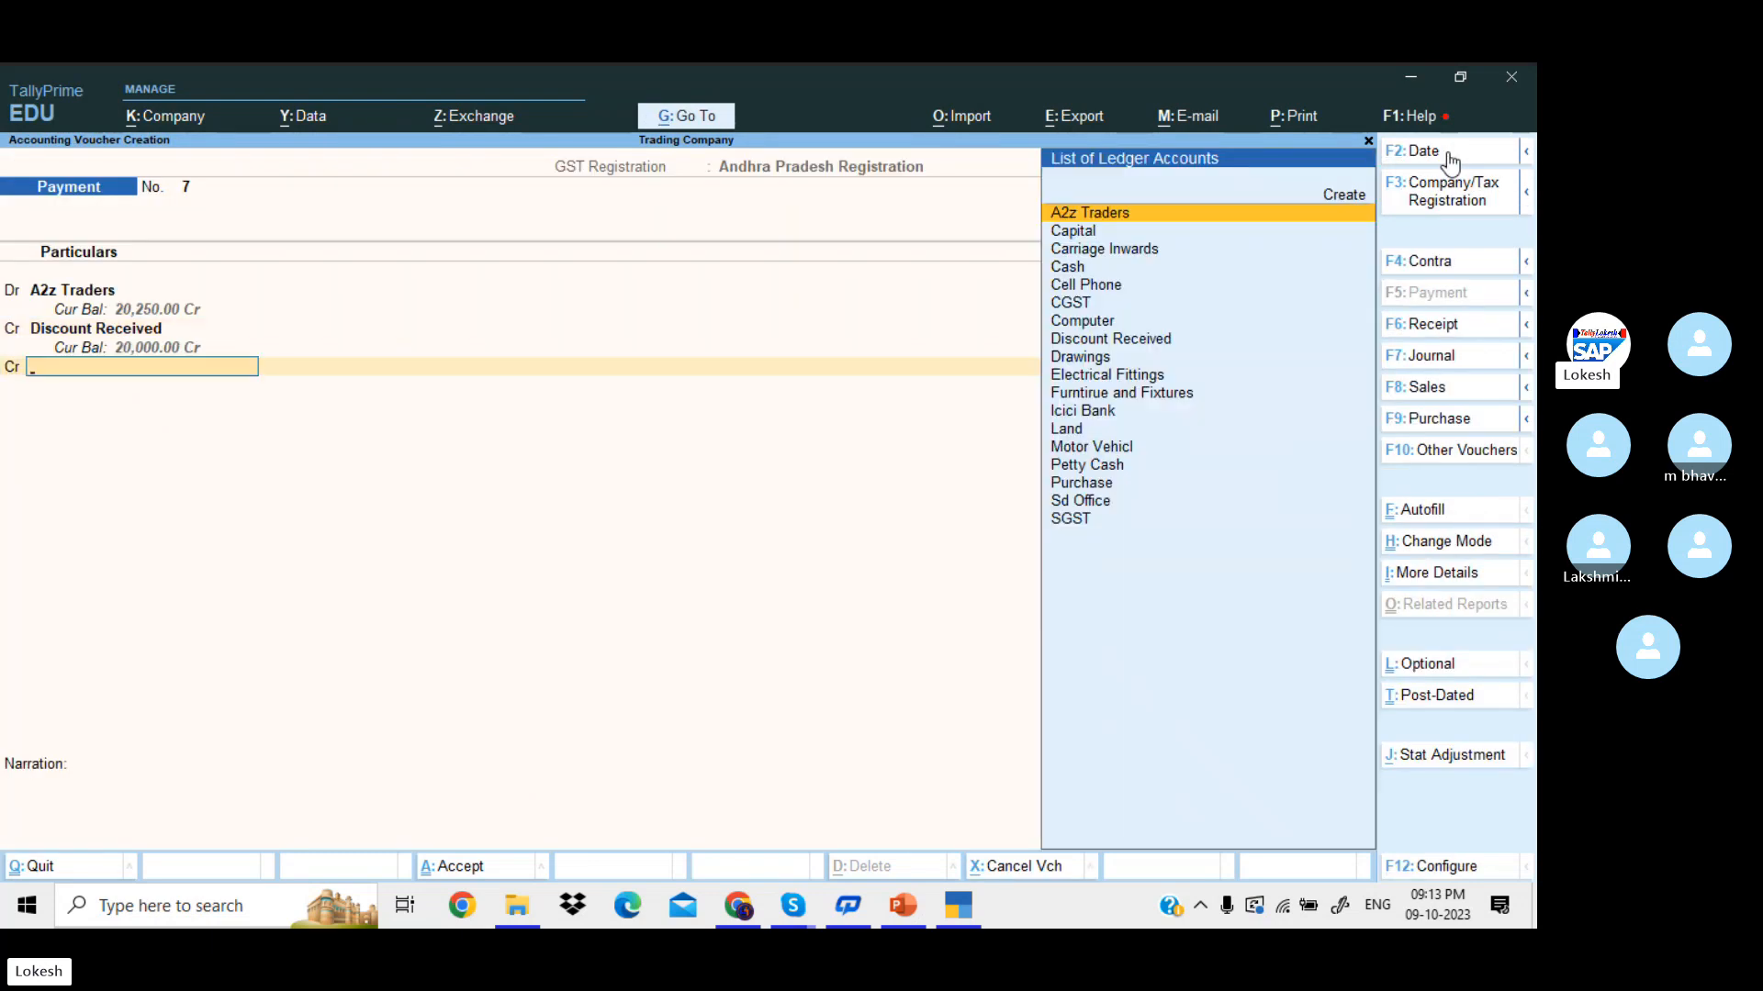
{"action": "type", "text": "I"}
{"action": "key", "text": "Return"}
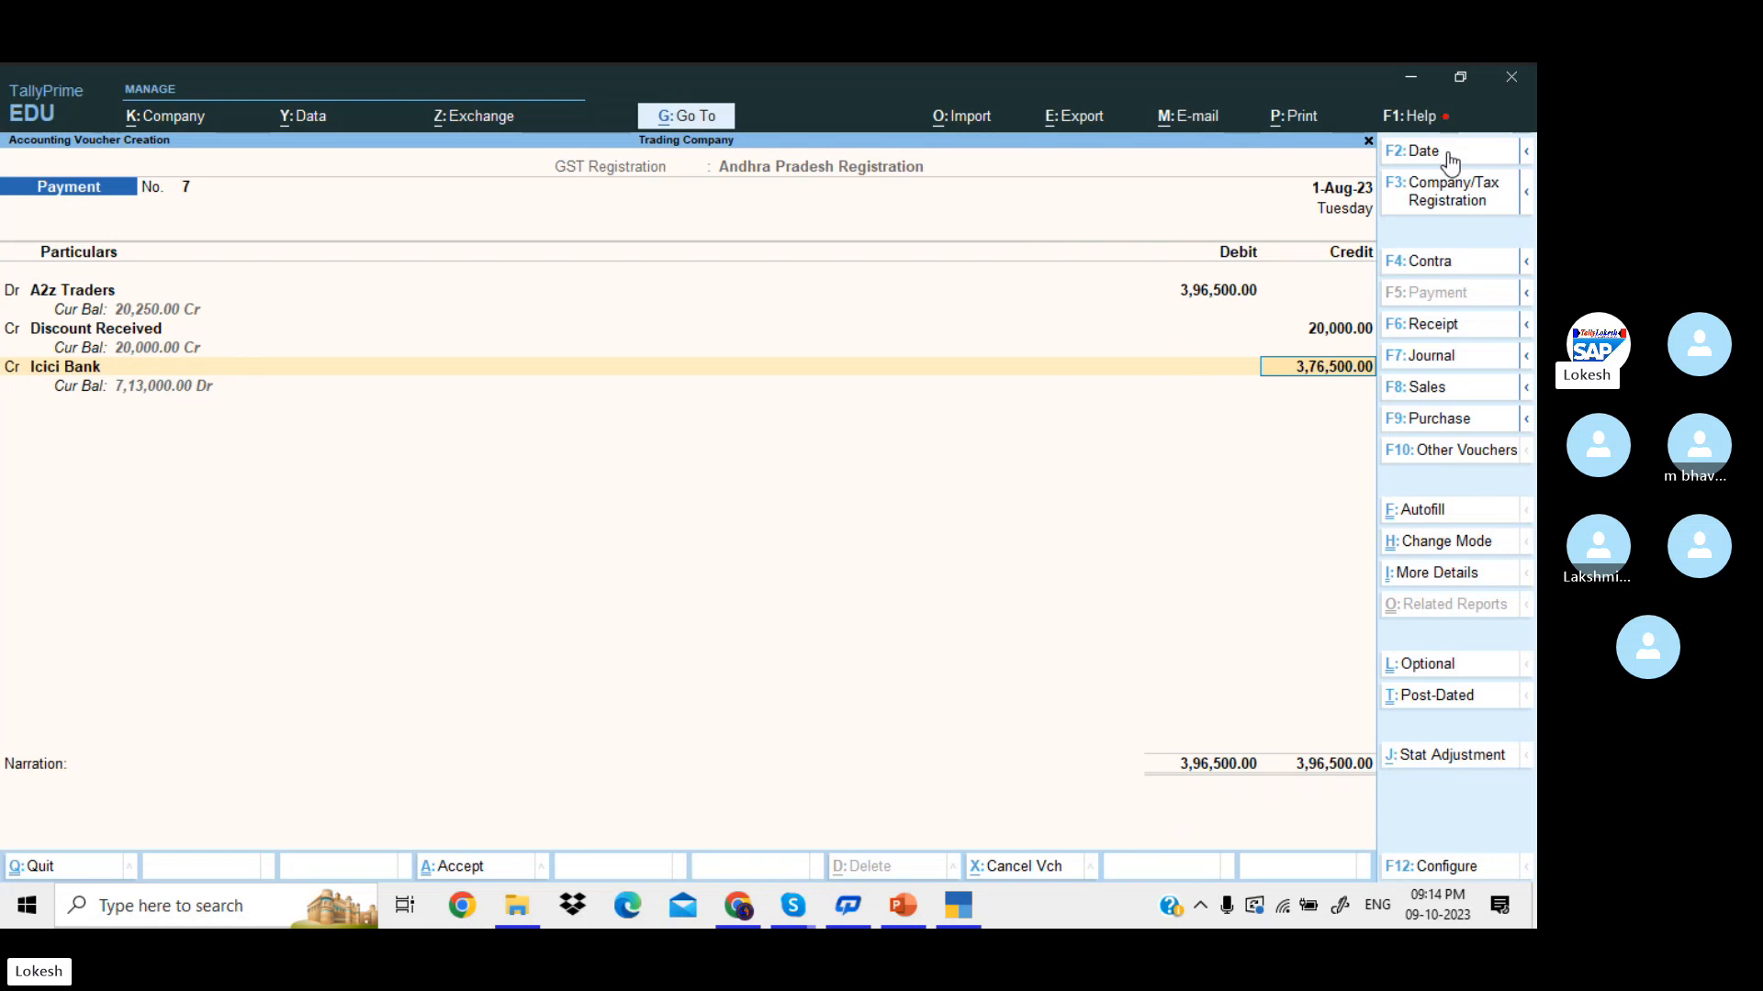
{"action": "key", "text": "Return"}
{"action": "key", "text": "Return"}
{"action": "key", "text": "Return"}
{"action": "key", "text": "Return"}
{"action": "key", "text": "Return"}
{"action": "key", "text": "Return"}
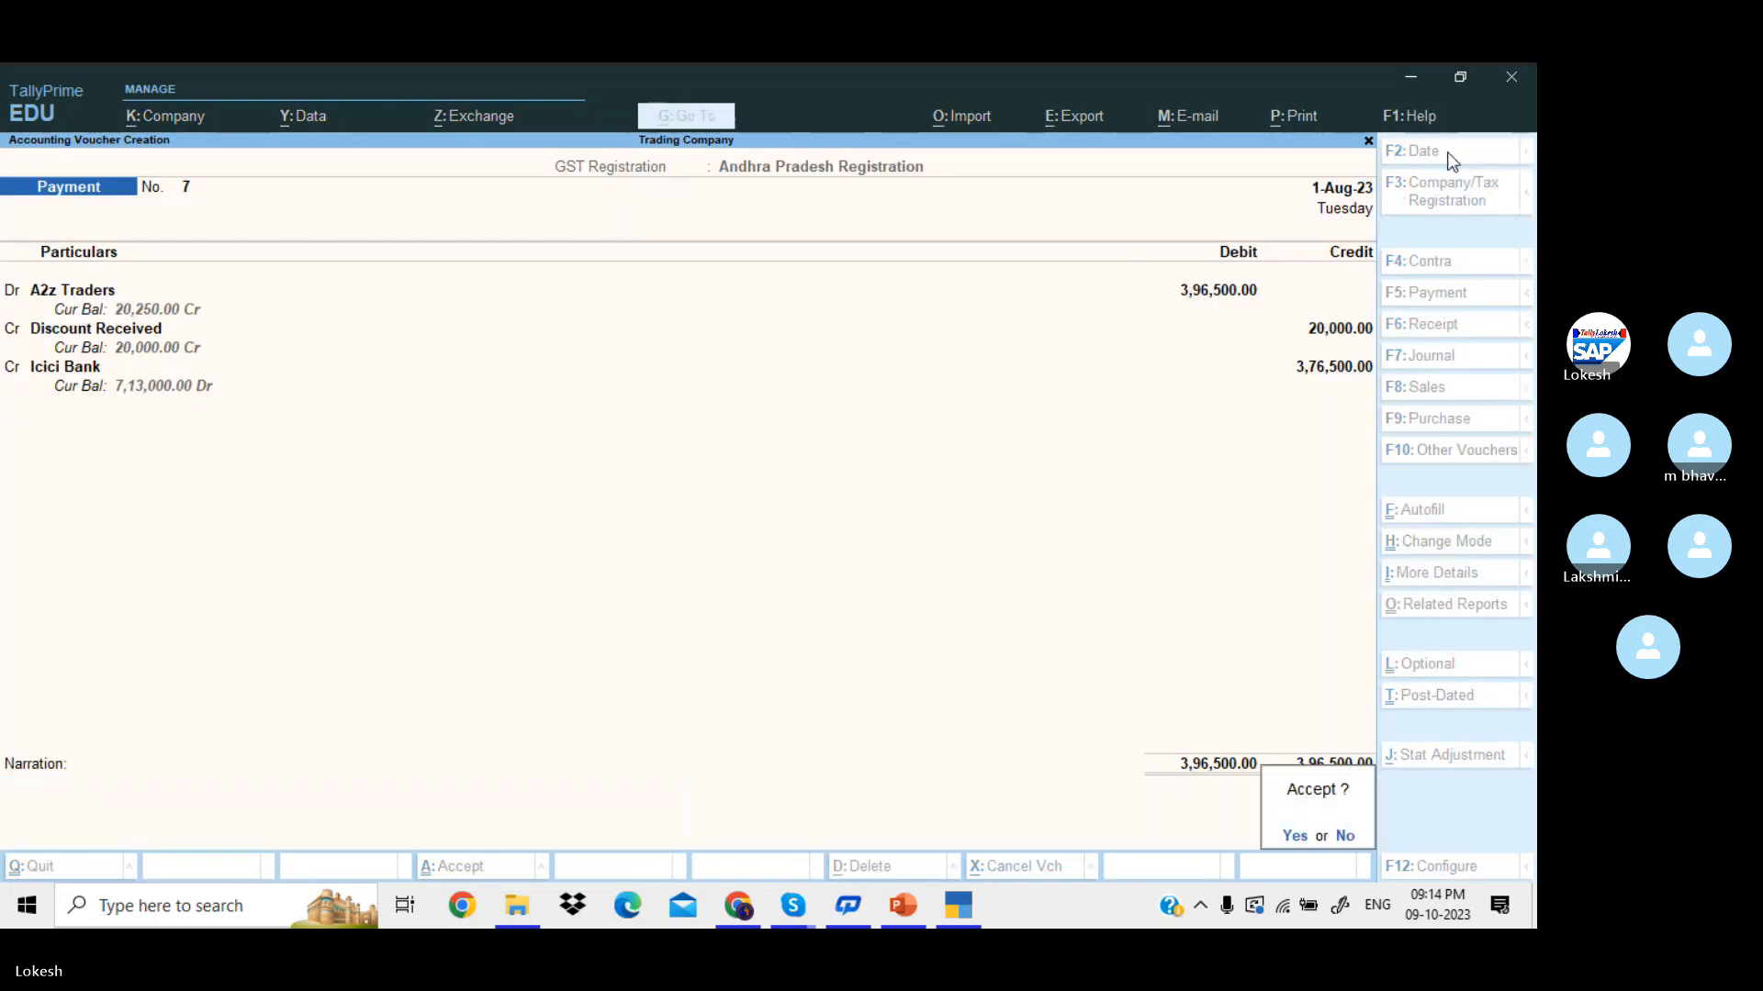
{"action": "key", "text": "Return"}
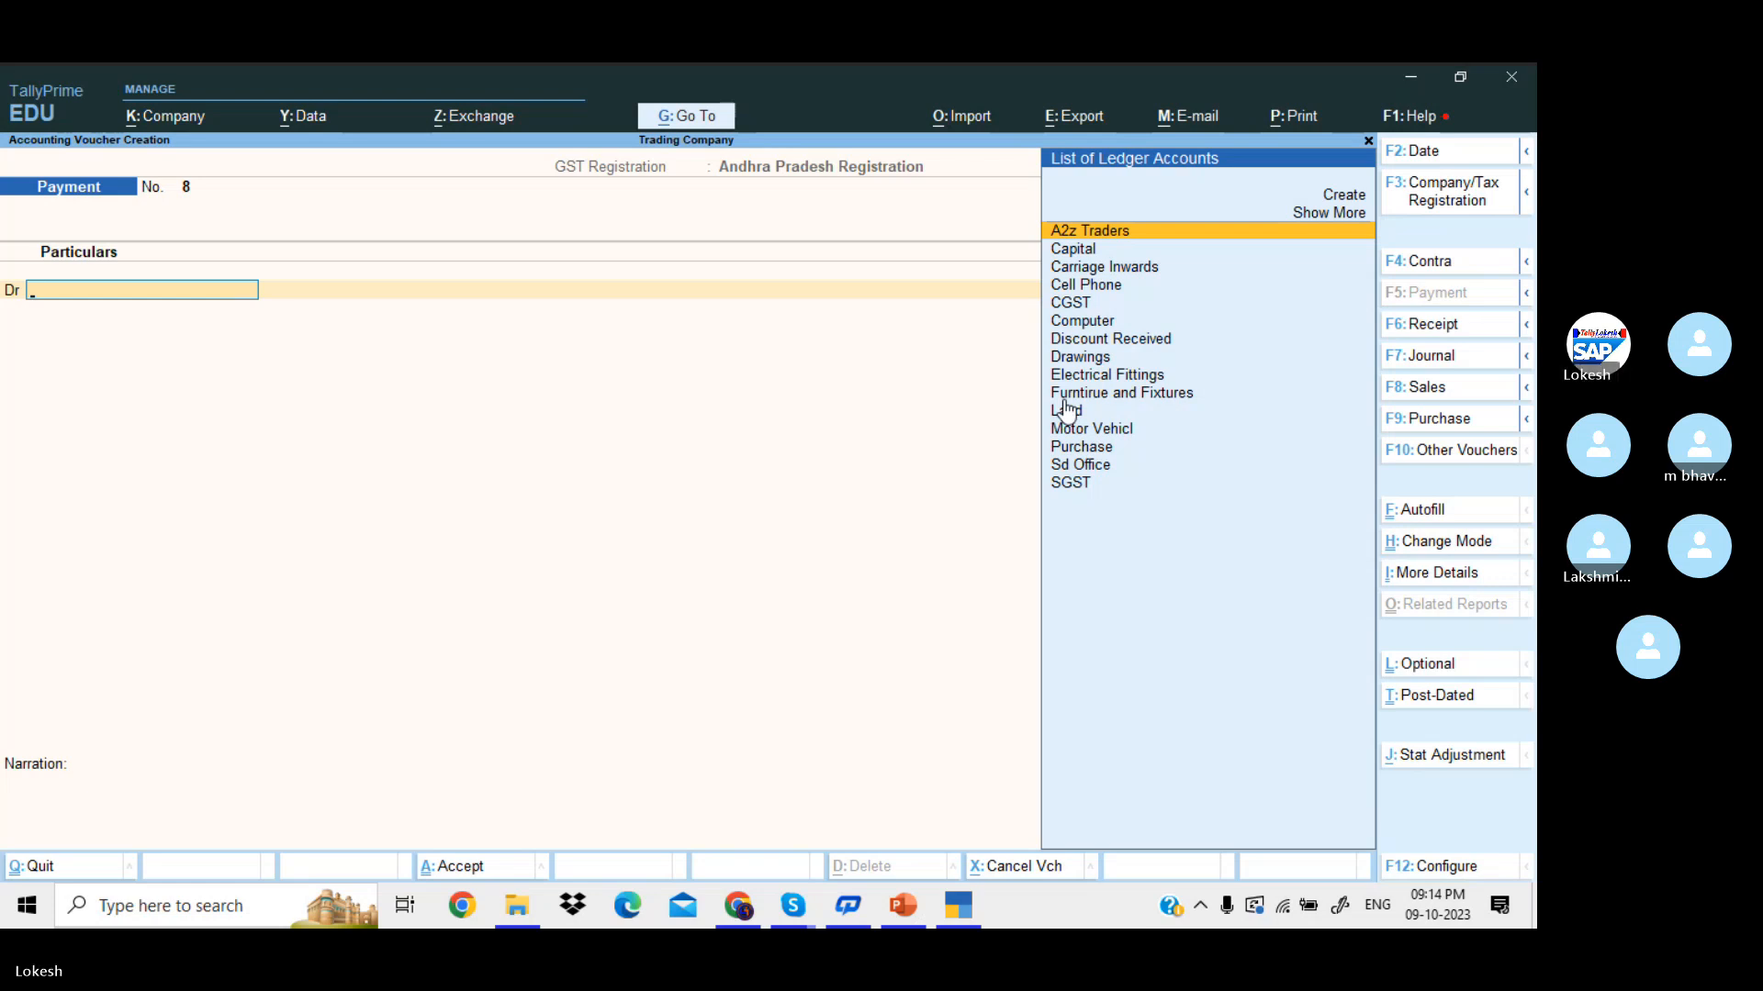
- Create a ledger named Salary Advance under Current Assets for the debit line of the next payment voucher
{"action": "key", "text": "ctrl"}
{"action": "key", "text": "alt+c"}
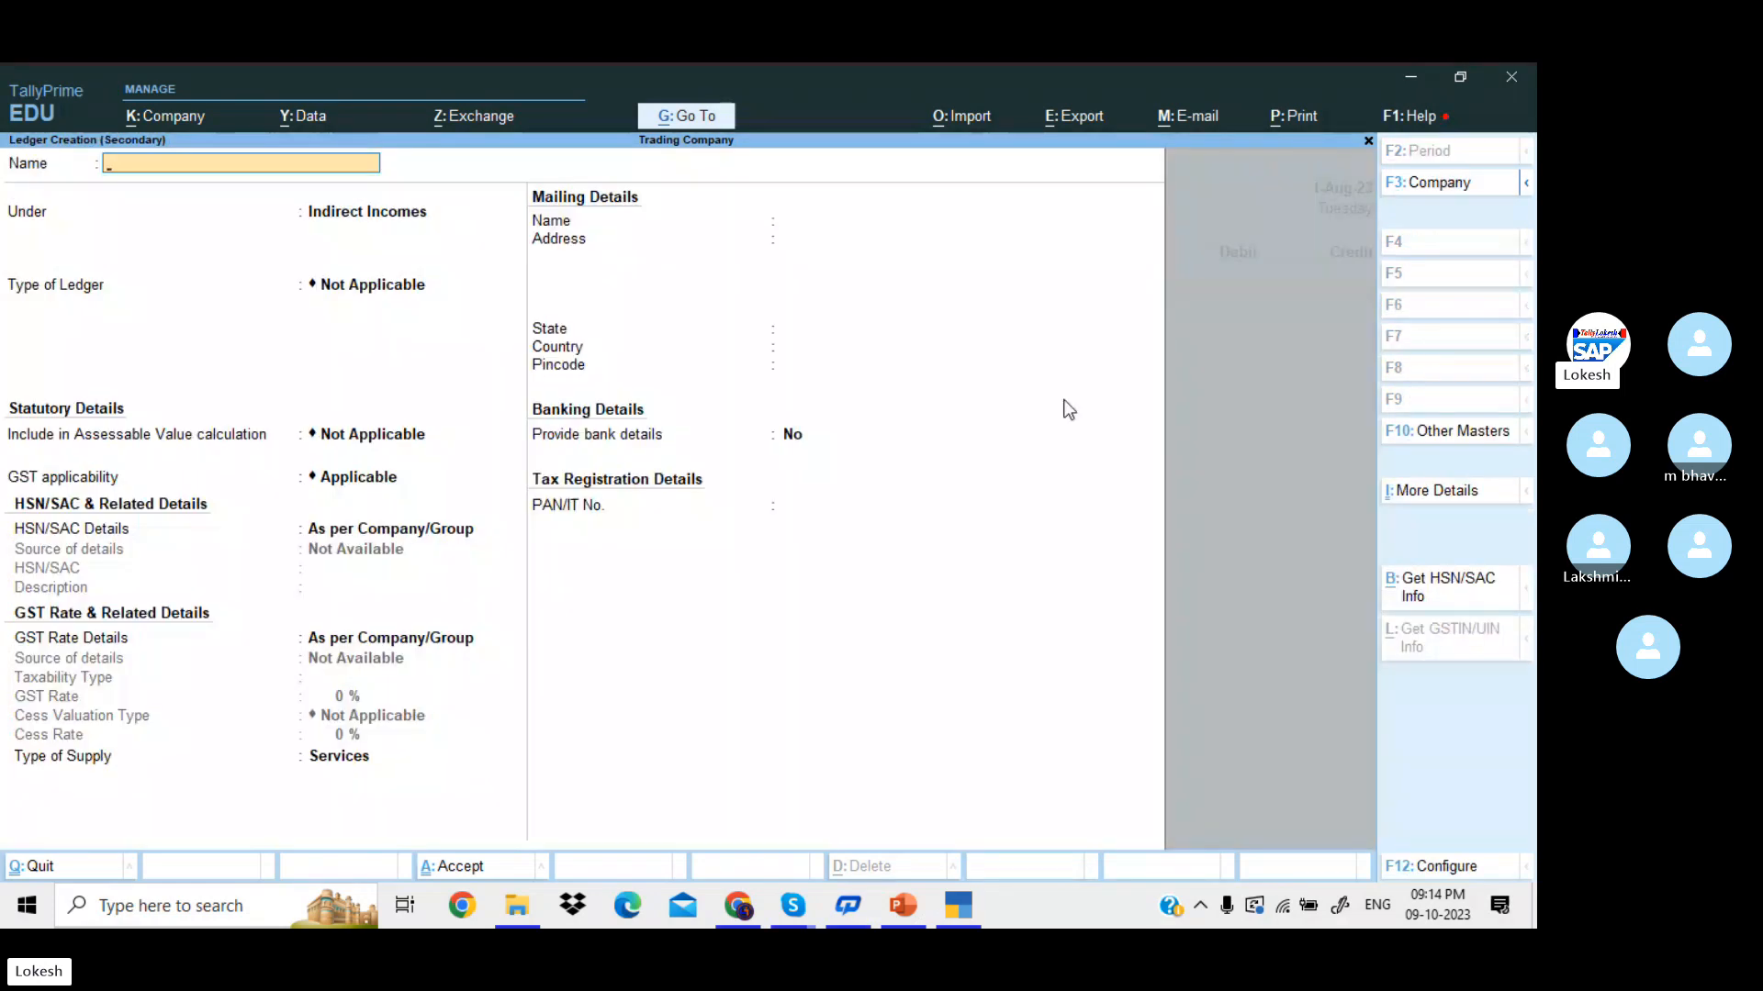
{"action": "type", "text": "Salary a"}
{"action": "type", "text": "dvance"}
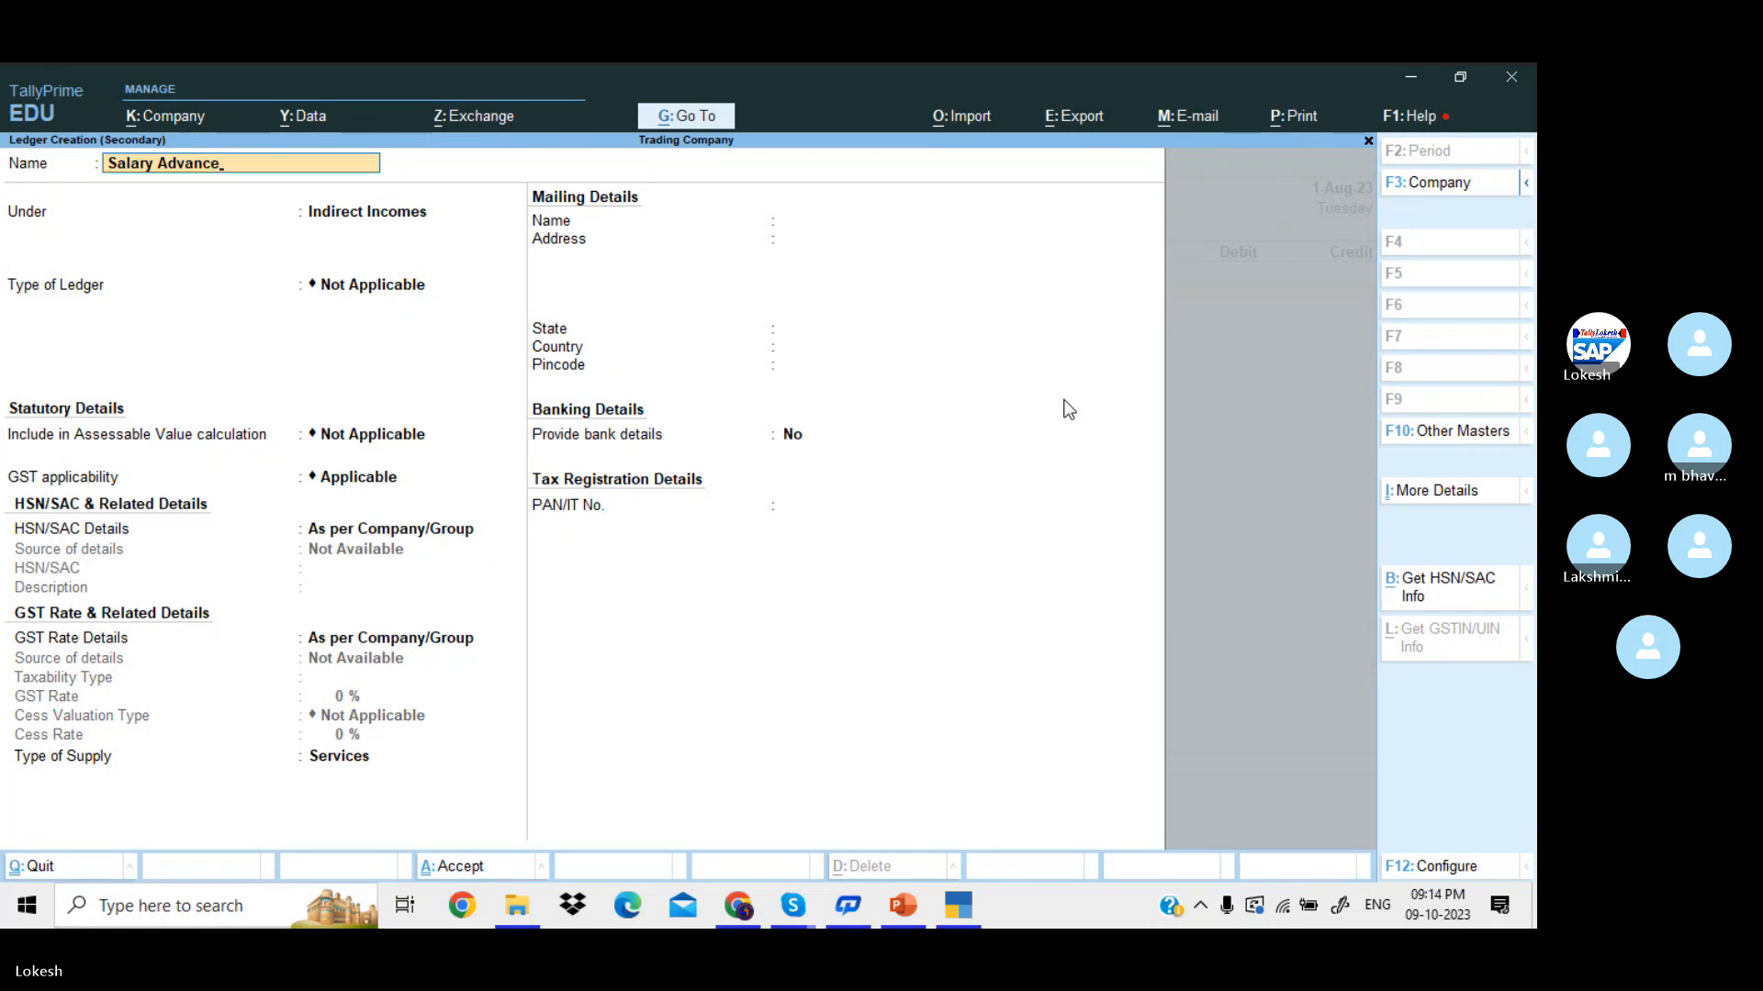
{"action": "key", "text": "Return"}
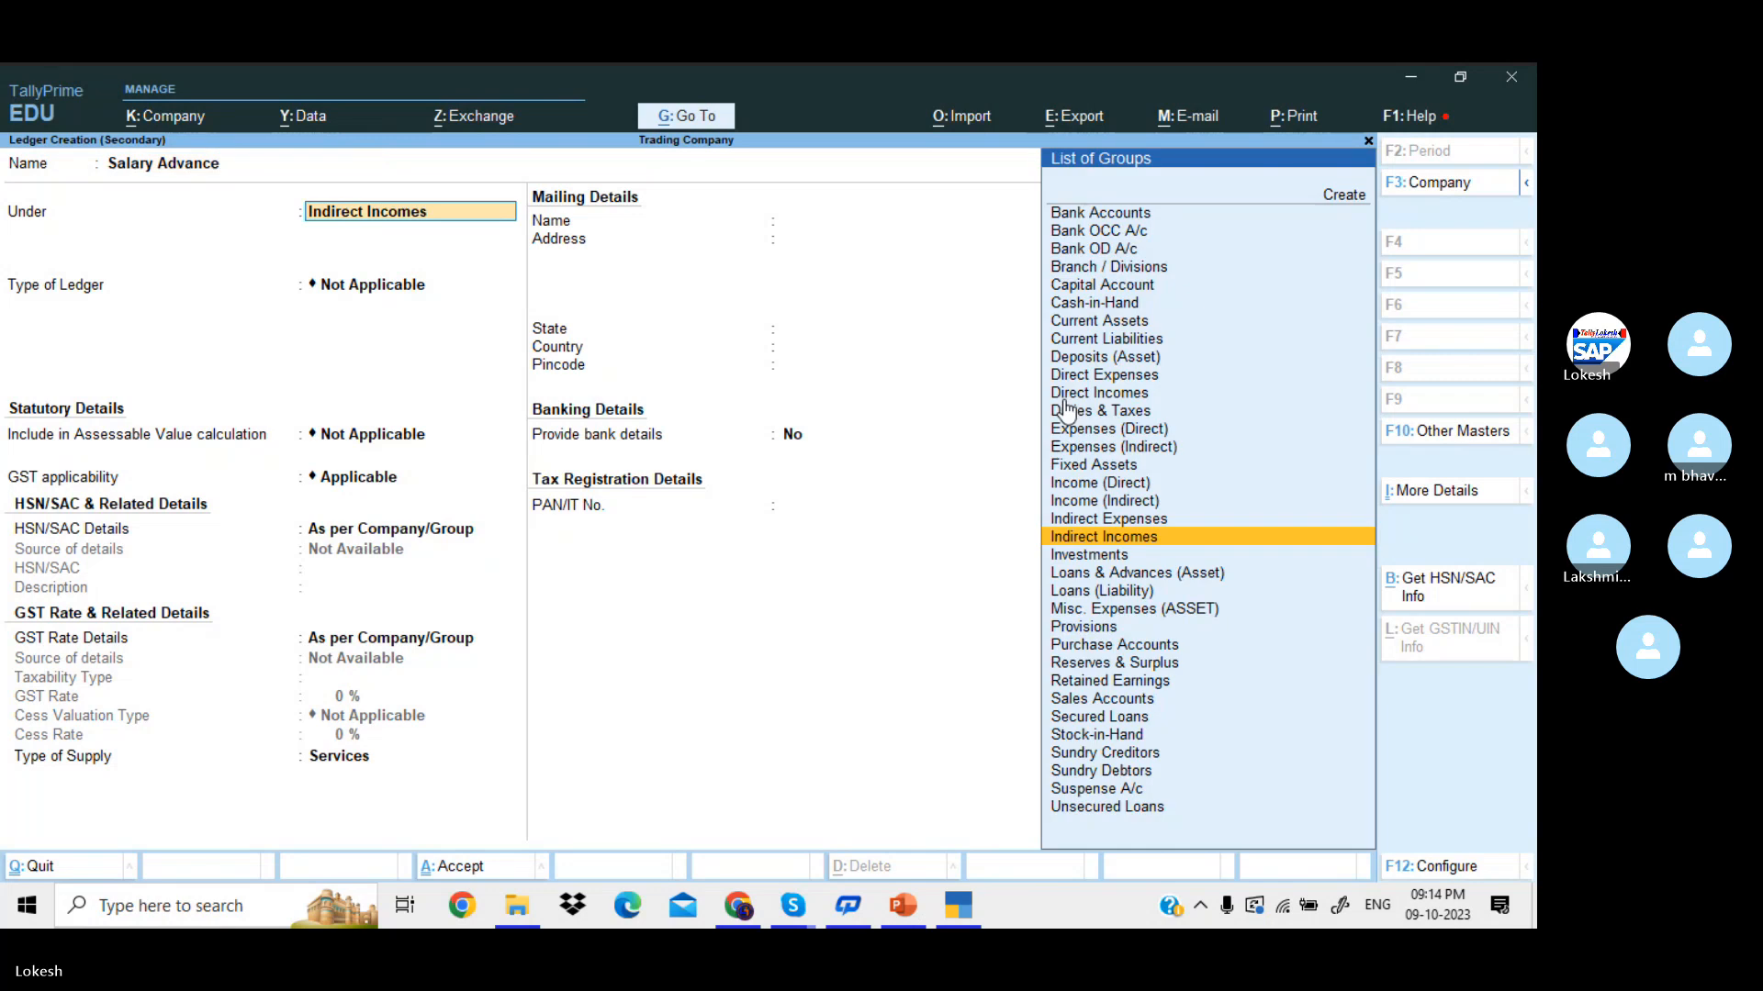
{"action": "type", "text": "Cur"}
{"action": "key", "text": "Return"}
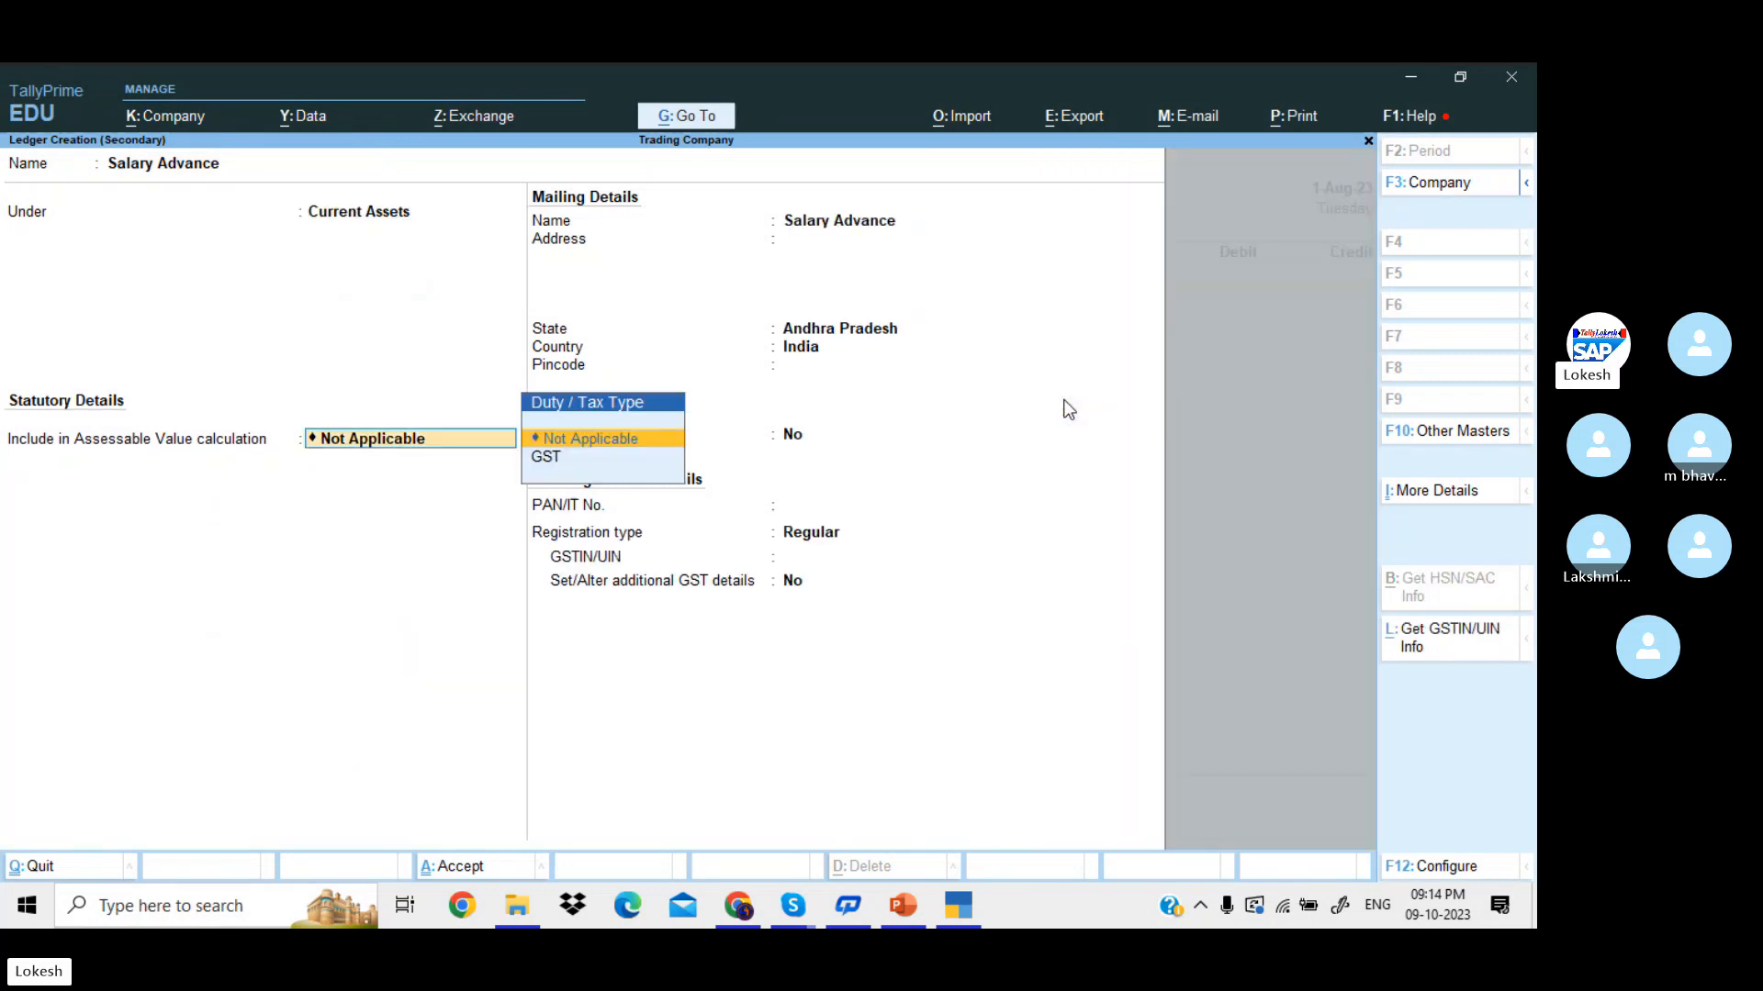
{"action": "key", "text": "ctrl+a"}
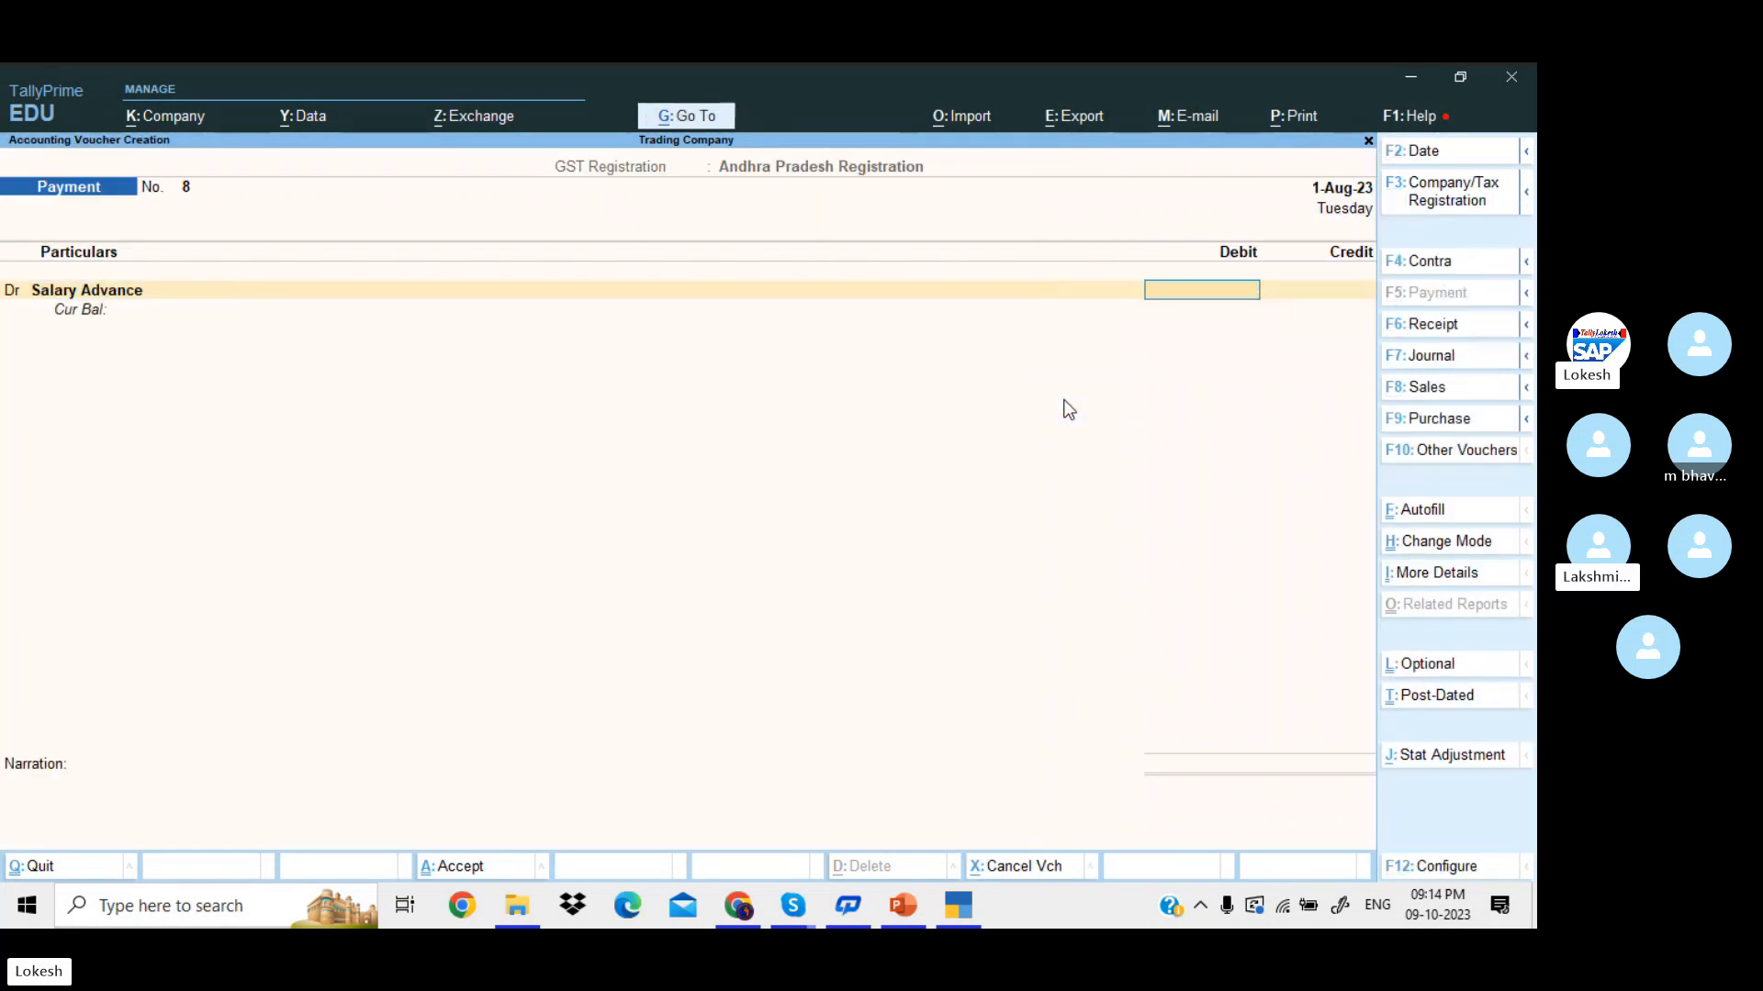
- Debit Salary Advance with 2000 in the payment voucher and credit the same amount to Cash
{"action": "type", "text": "2,000.0"}
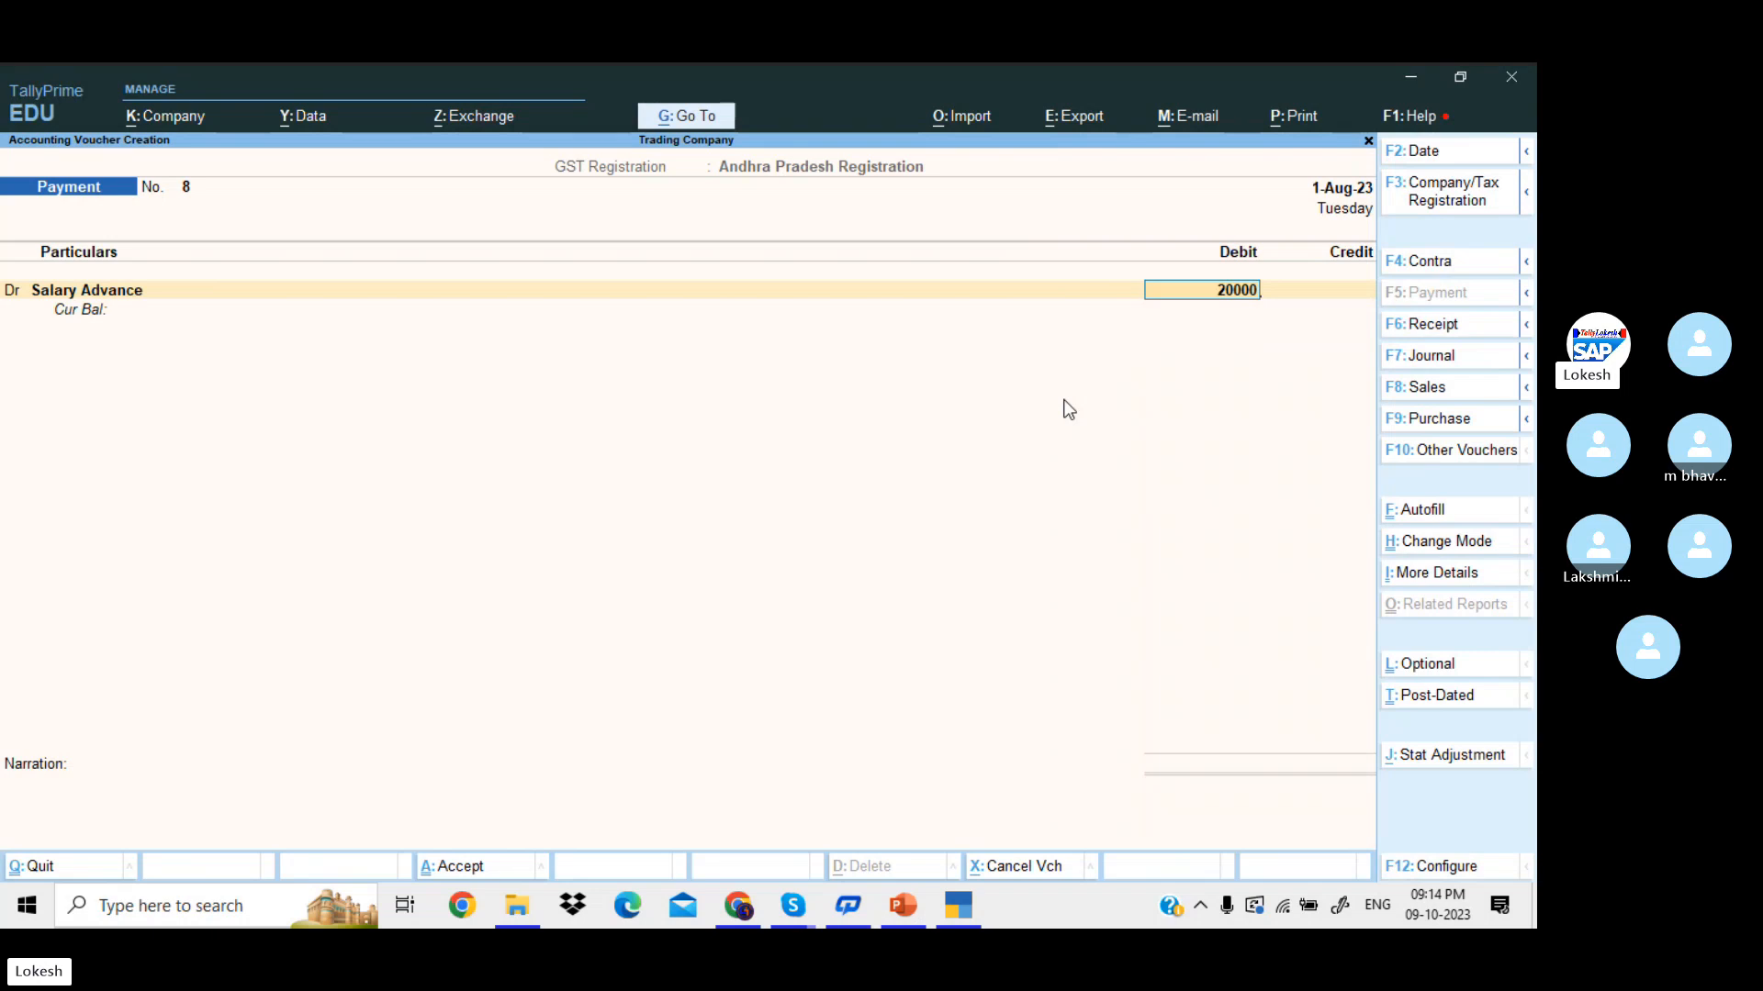
{"action": "key", "text": "BackSpace"}
{"action": "key", "text": "Return"}
{"action": "key", "text": "Return"}
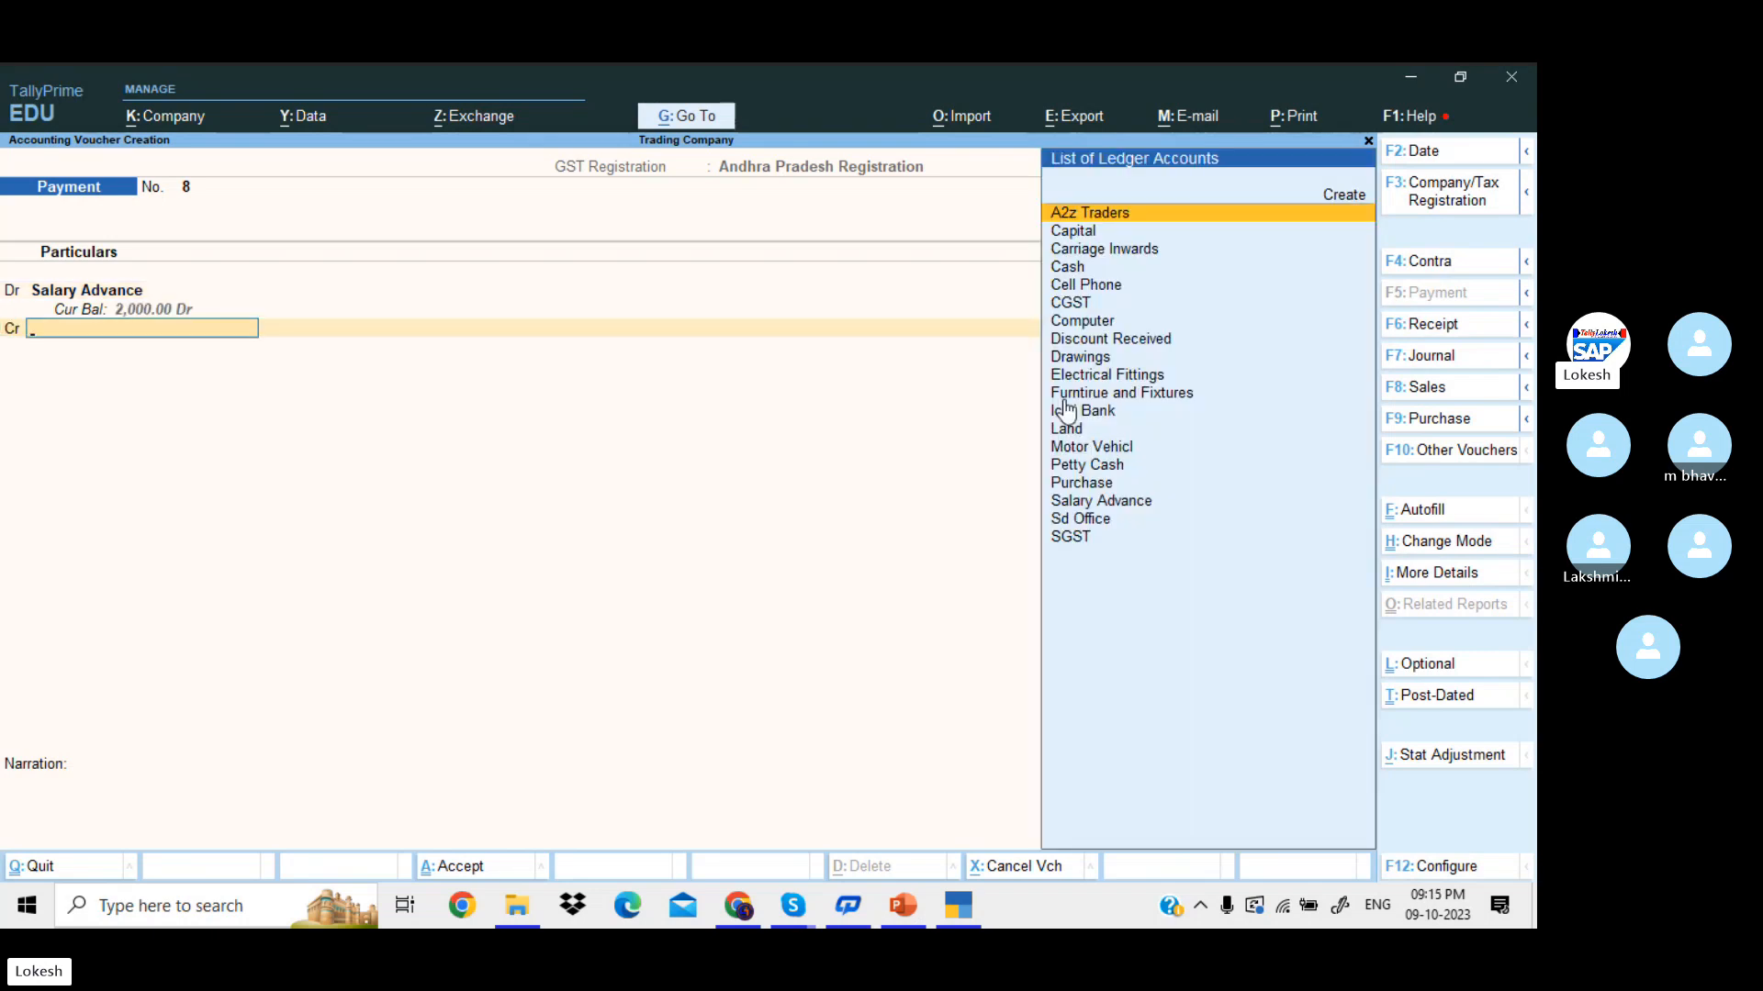
{"action": "type", "text": "cash"}
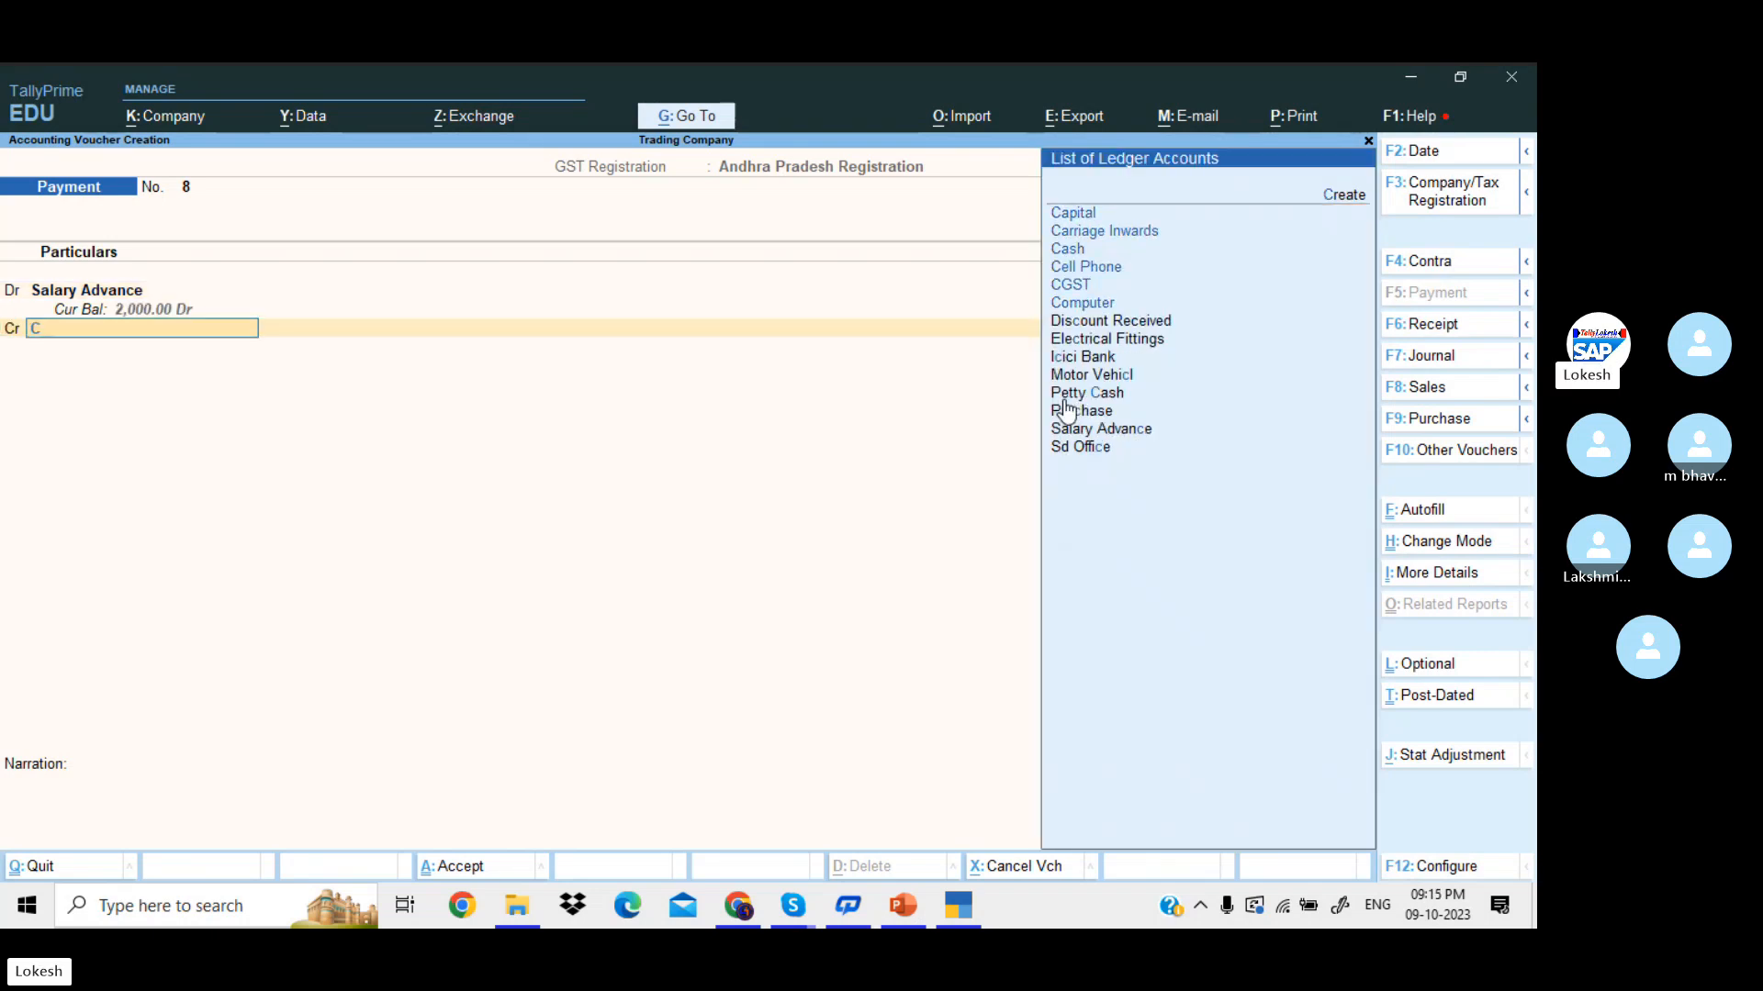
{"action": "key", "text": "Return"}
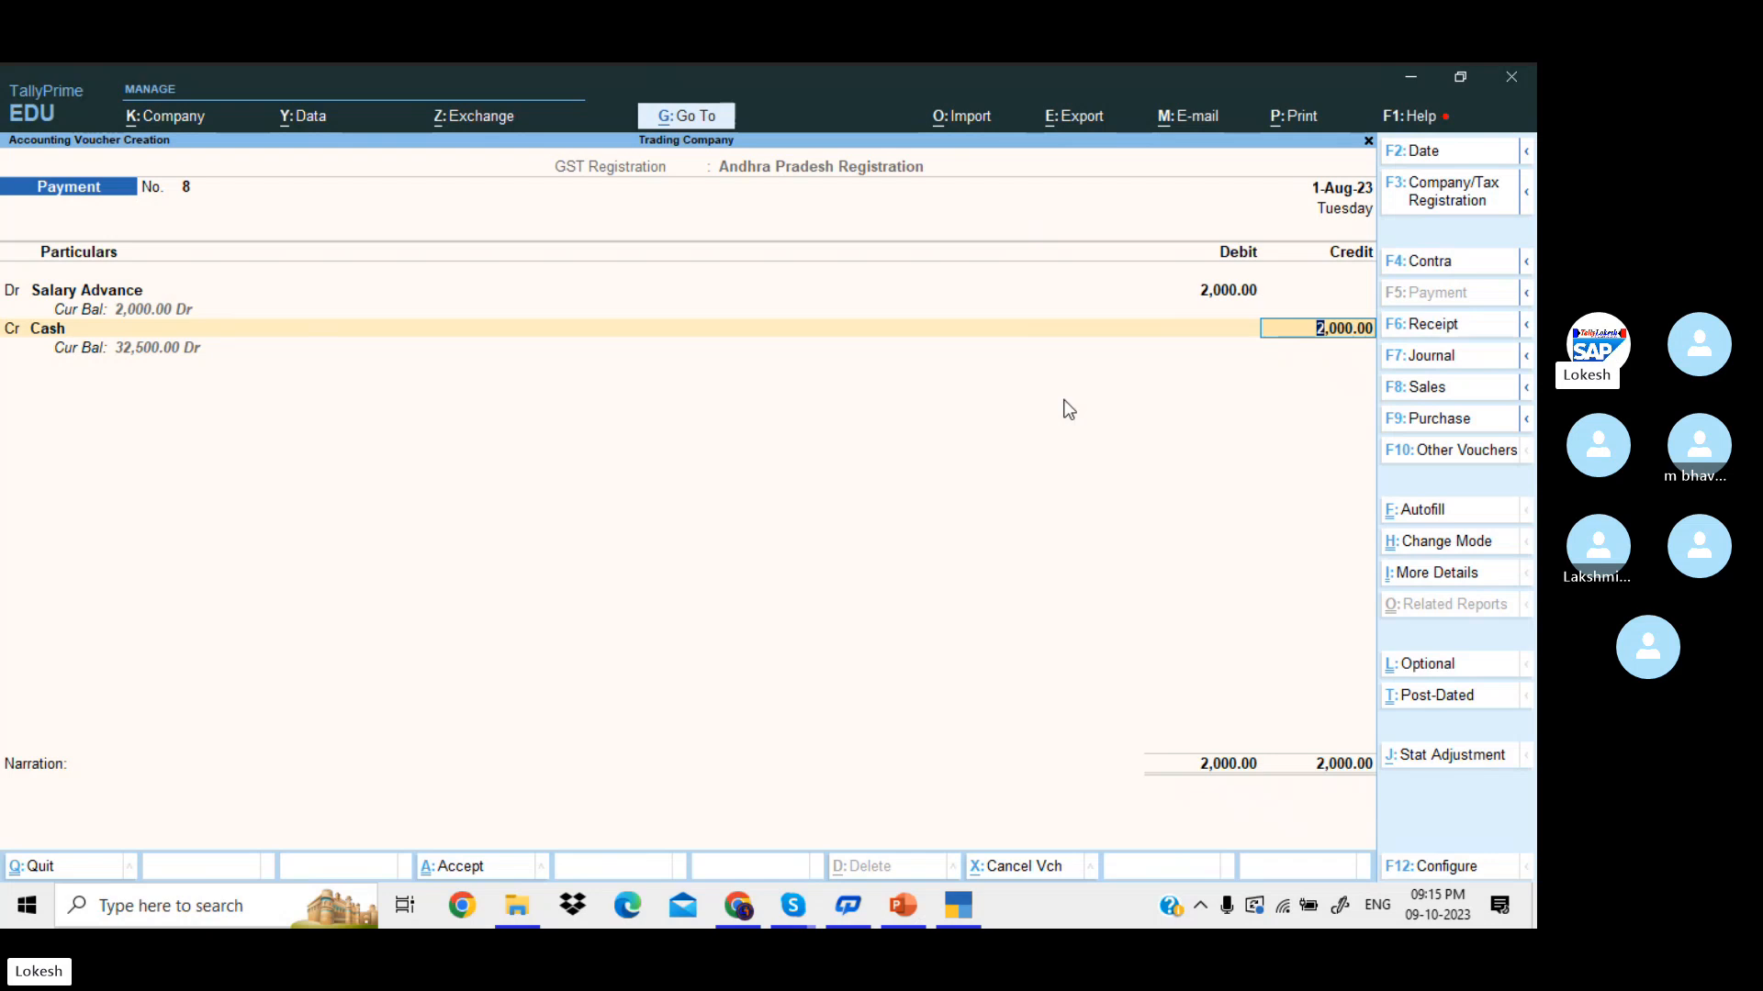
- Set the payment voucher's date to 1-Sep-23 and save the voucher
{"action": "left_click", "coordinate": [1420, 152]}
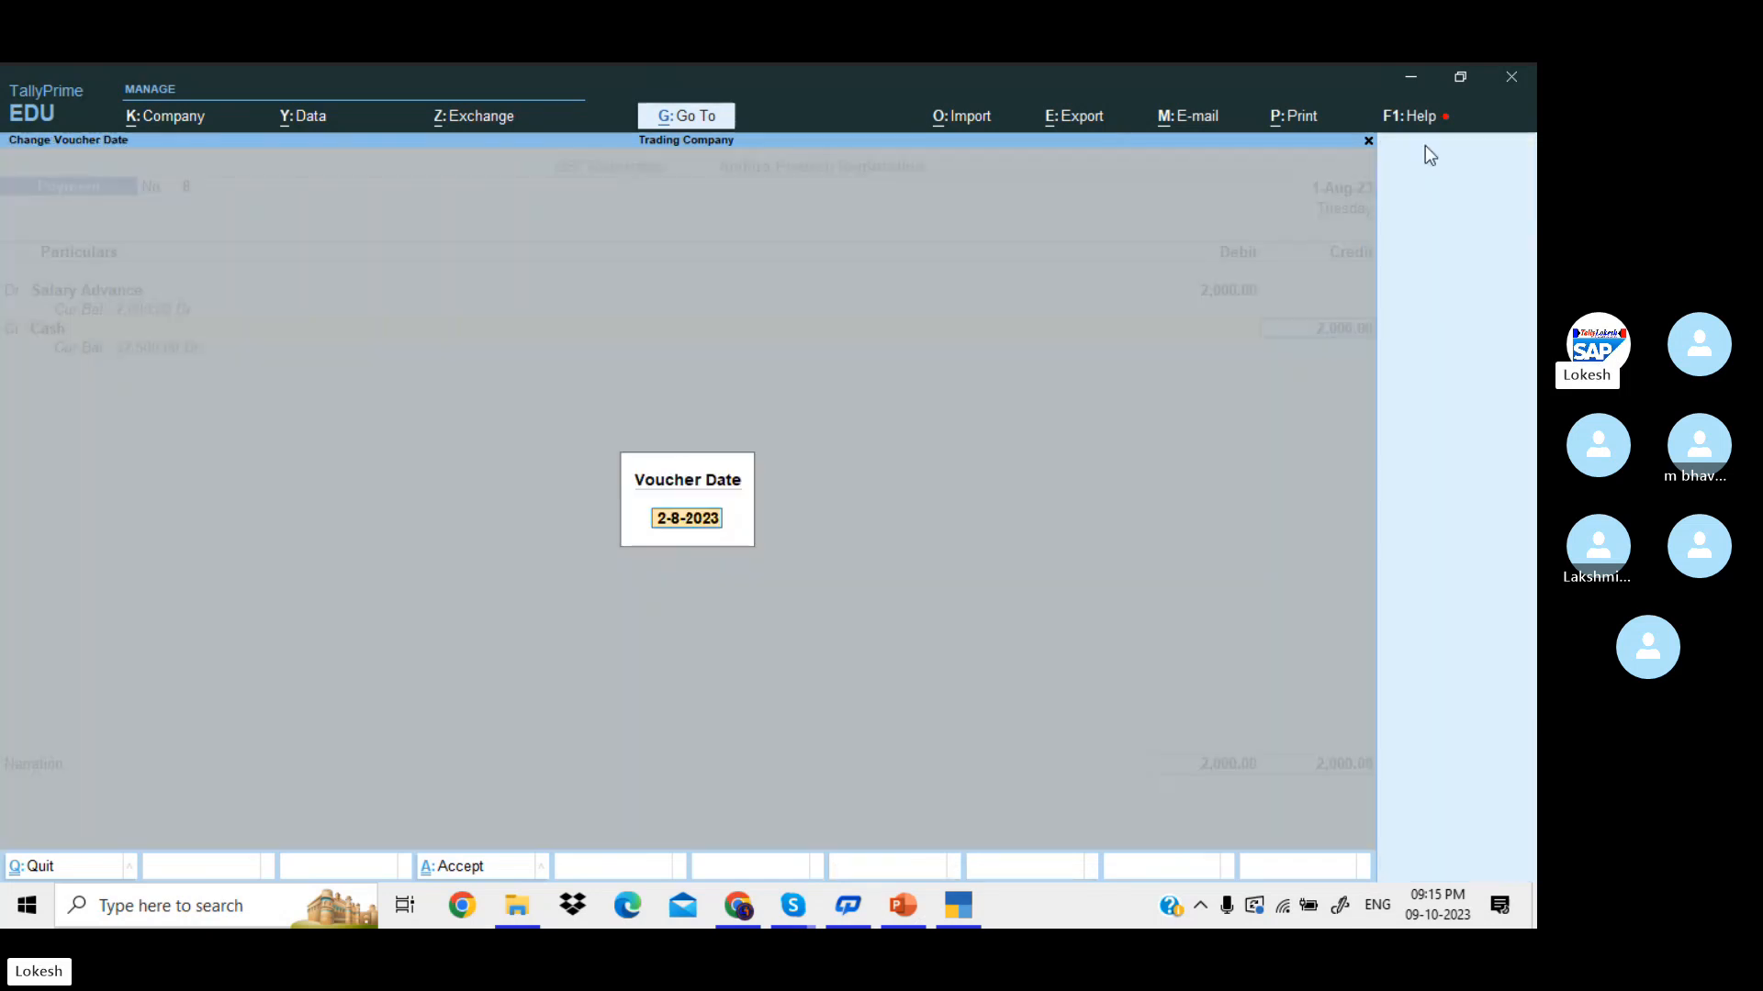
{"action": "type", "text": "1-9"}
{"action": "key", "text": "Return"}
{"action": "key", "text": "Return"}
{"action": "key", "text": "Return"}
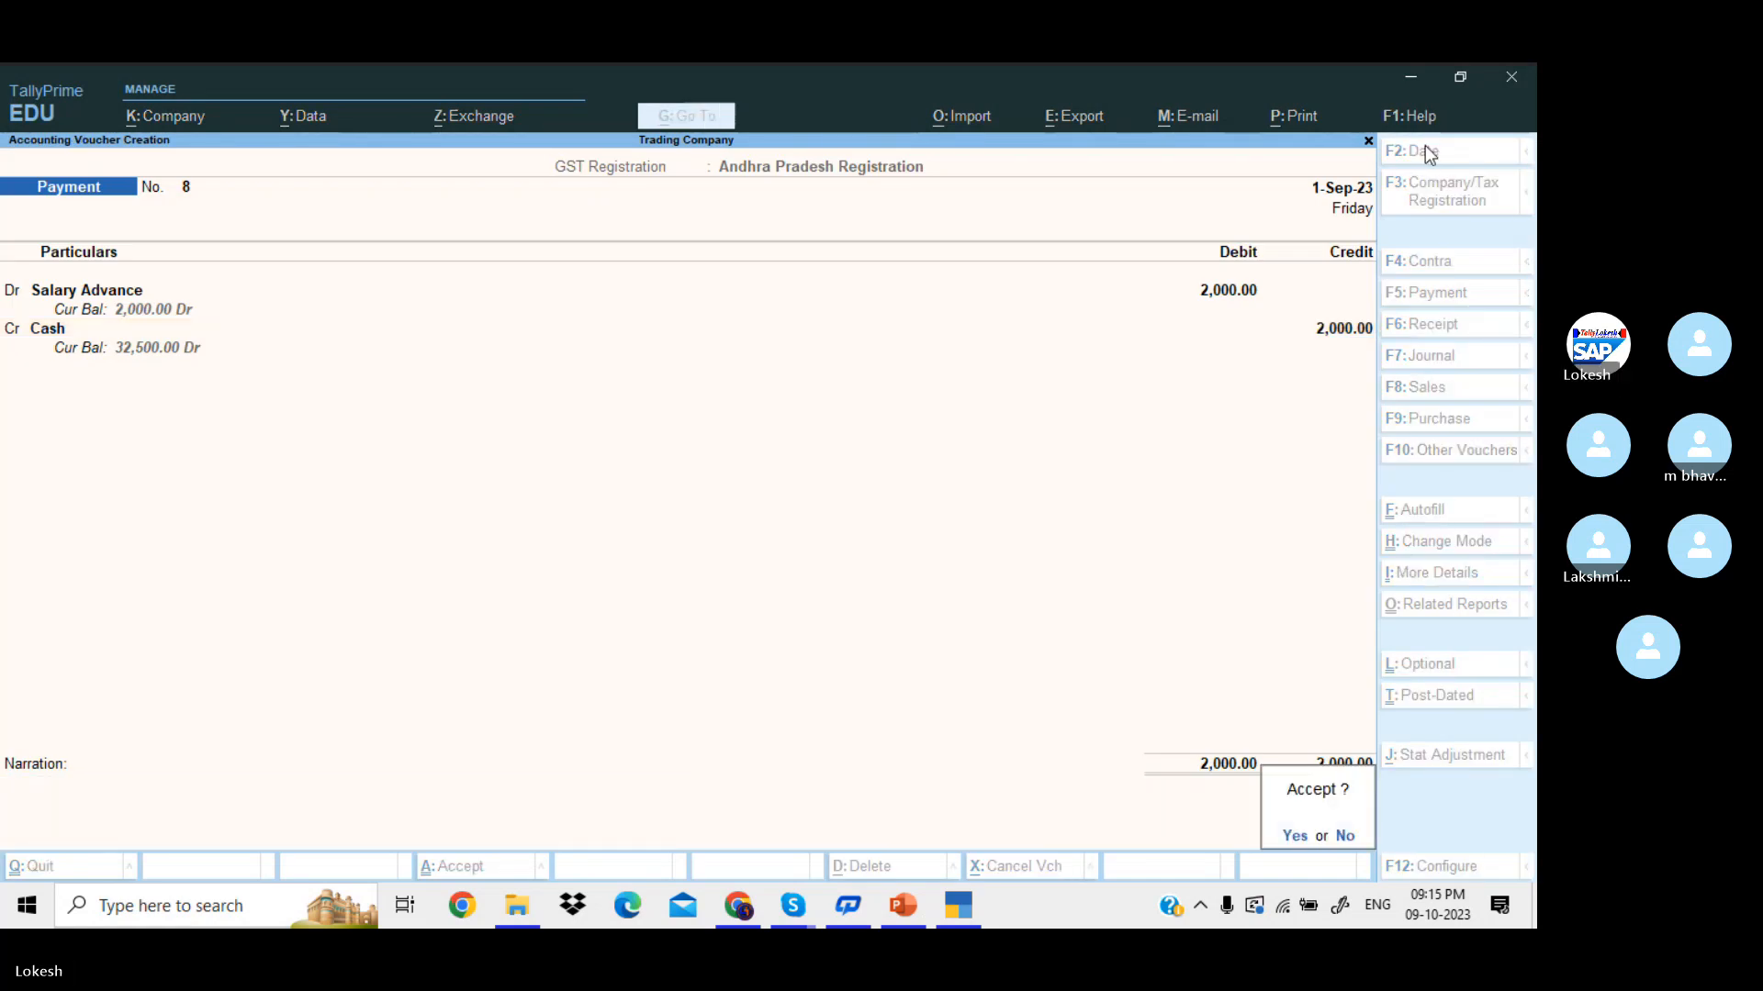
{"action": "key", "text": "Return"}
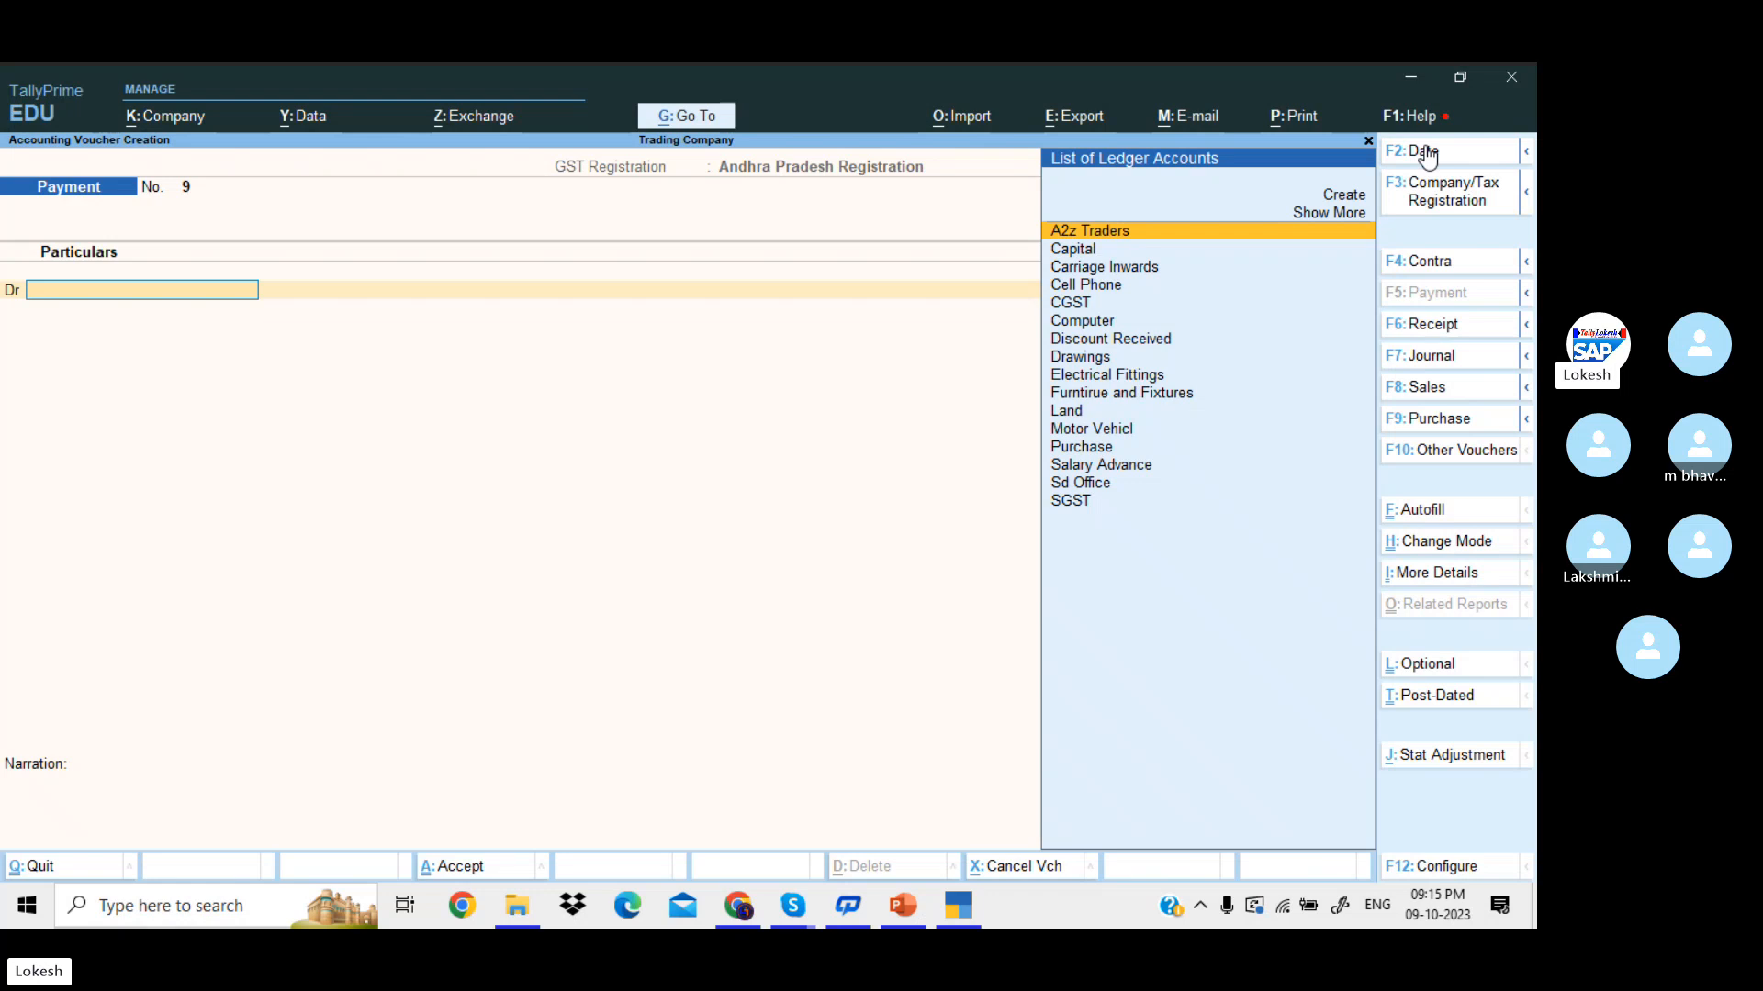
- Create a ledger named Salary under Indirect Expenses for the debit line of the next payment voucher
{"action": "type", "text": "Sa"}
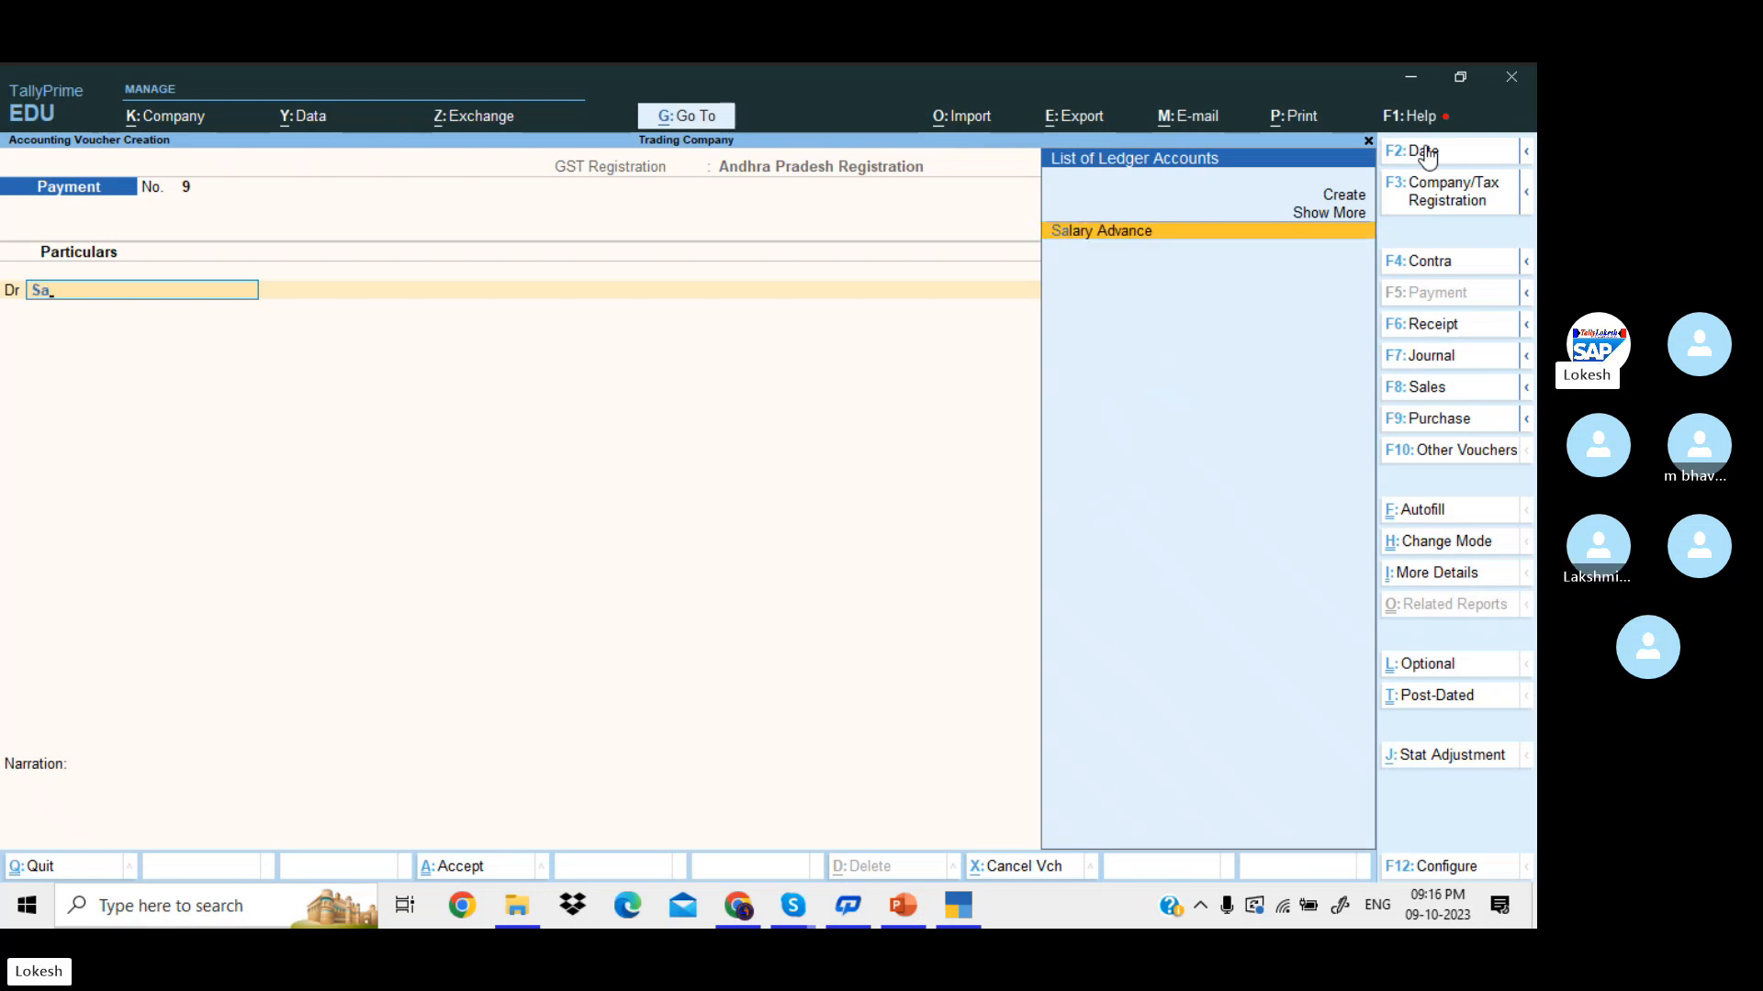
{"action": "key", "text": "alt+c"}
{"action": "type", "text": "S"}
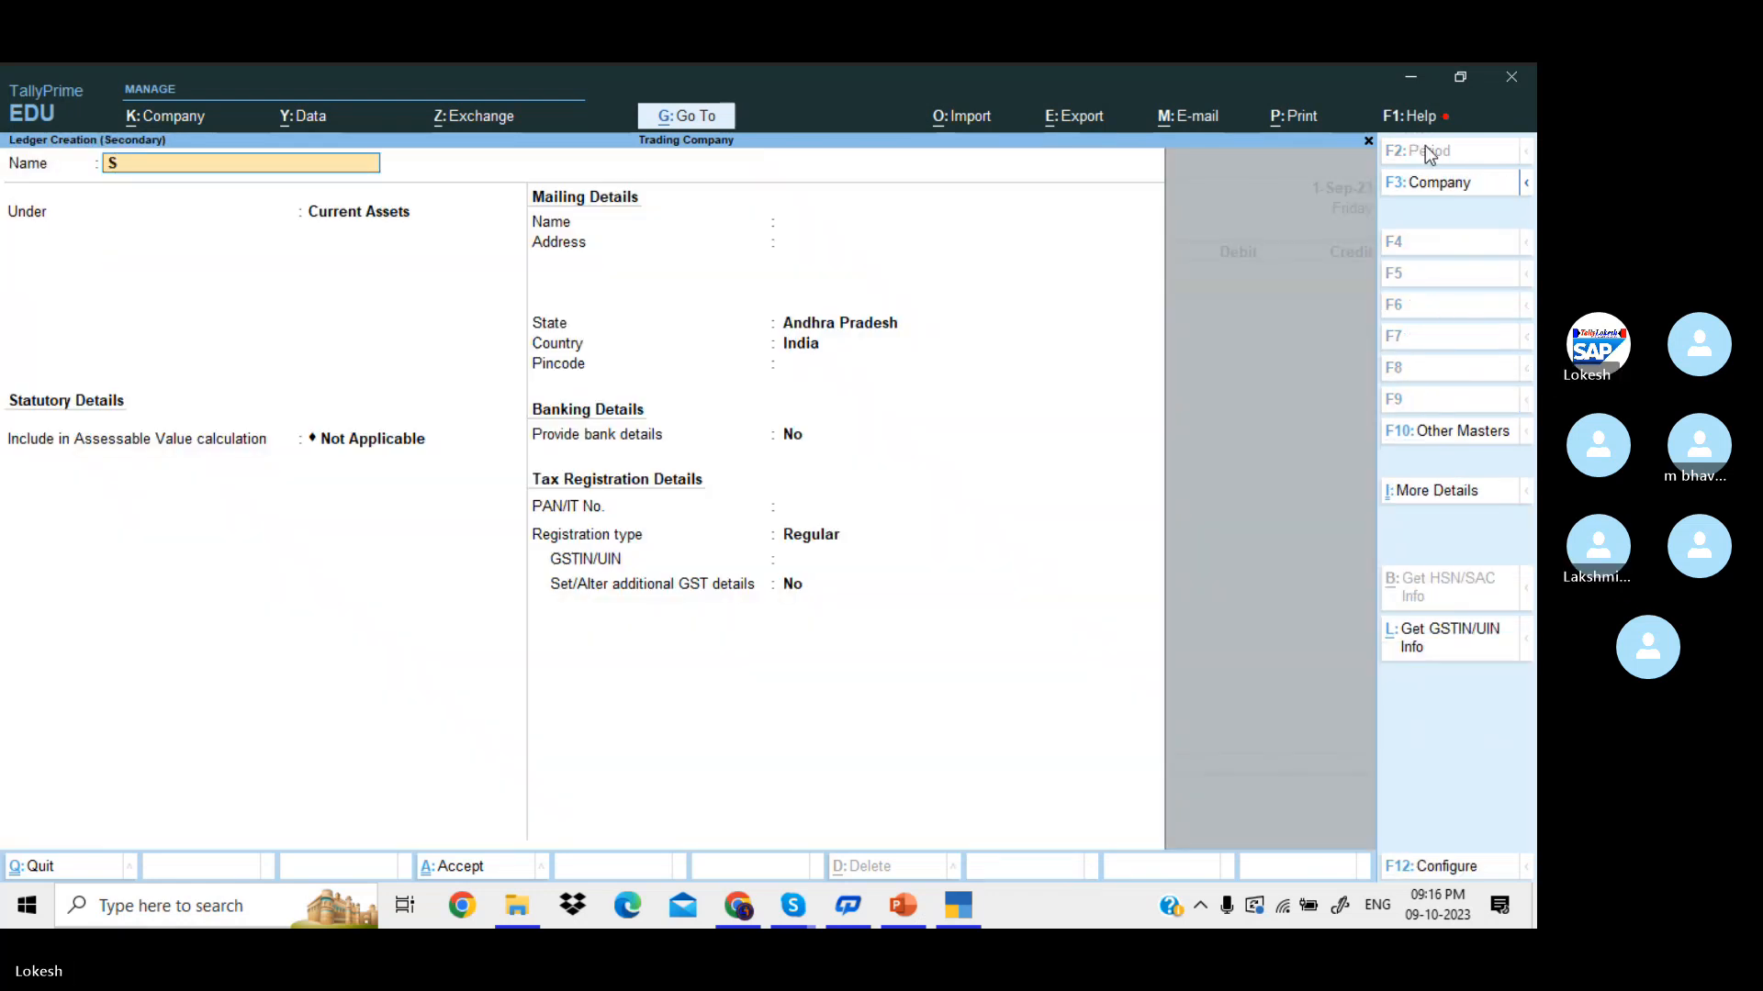
{"action": "type", "text": "alaru"}
{"action": "key", "text": "BackSpace"}
{"action": "type", "text": "y"}
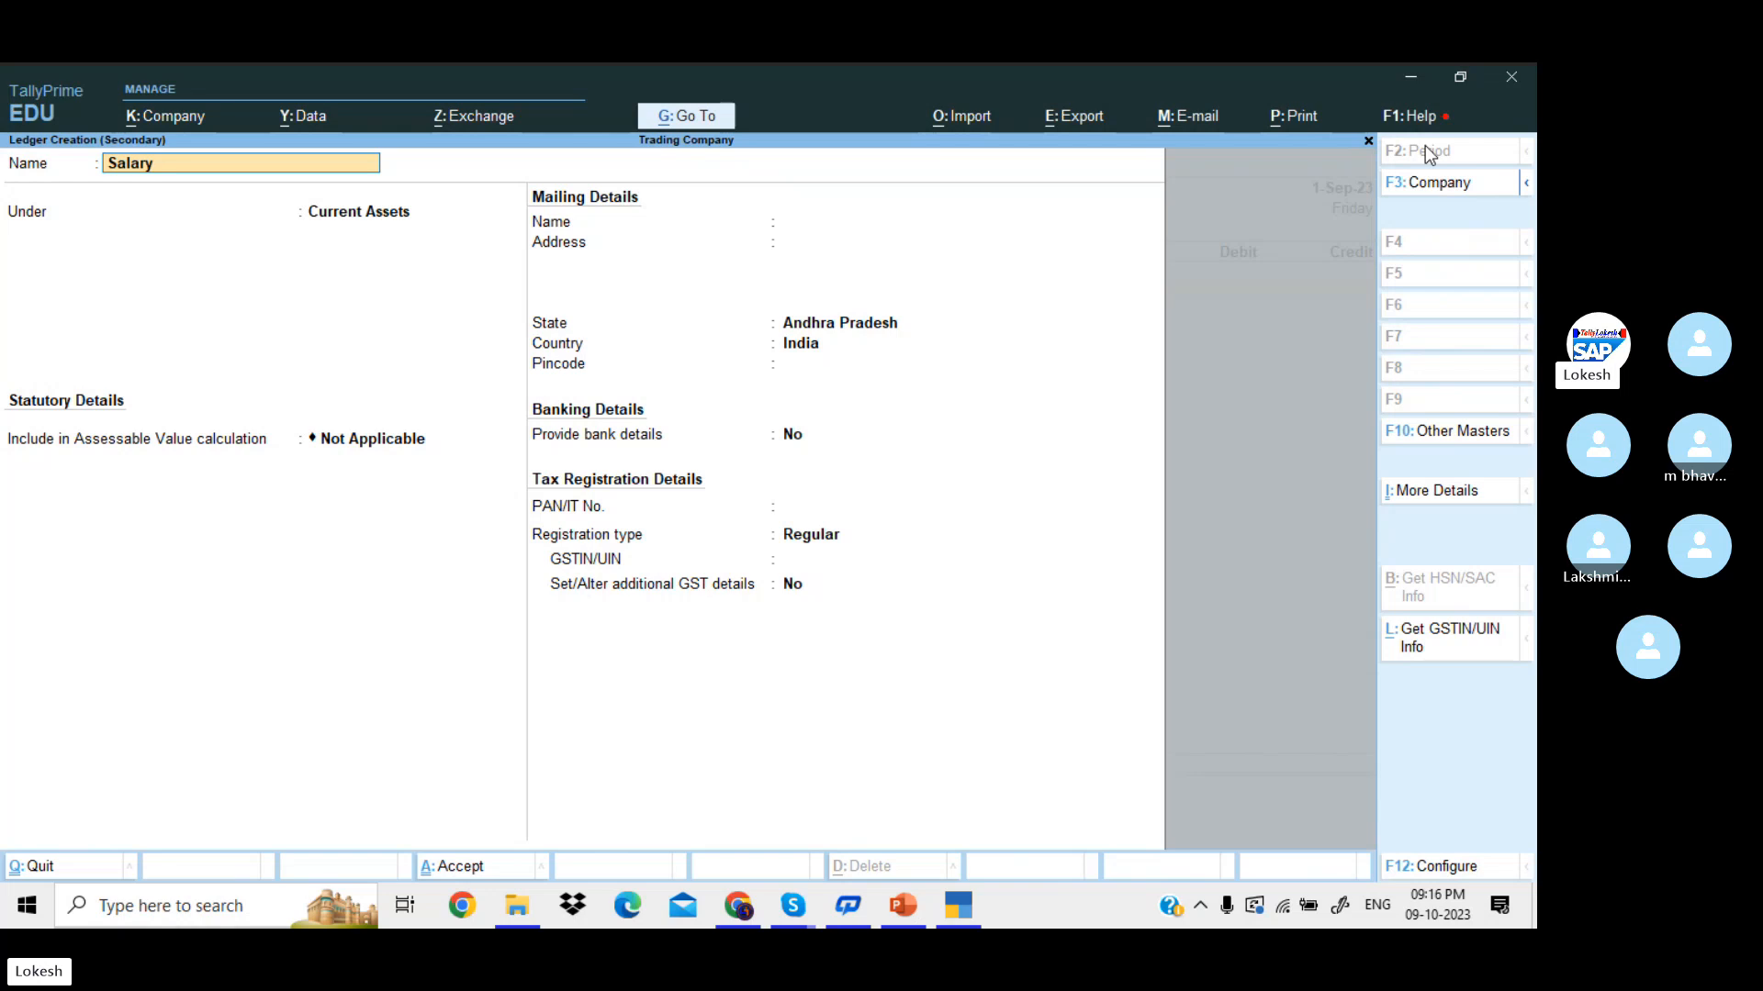
{"action": "key", "text": "Return"}
{"action": "type", "text": "Ind"}
{"action": "key", "text": "Down"}
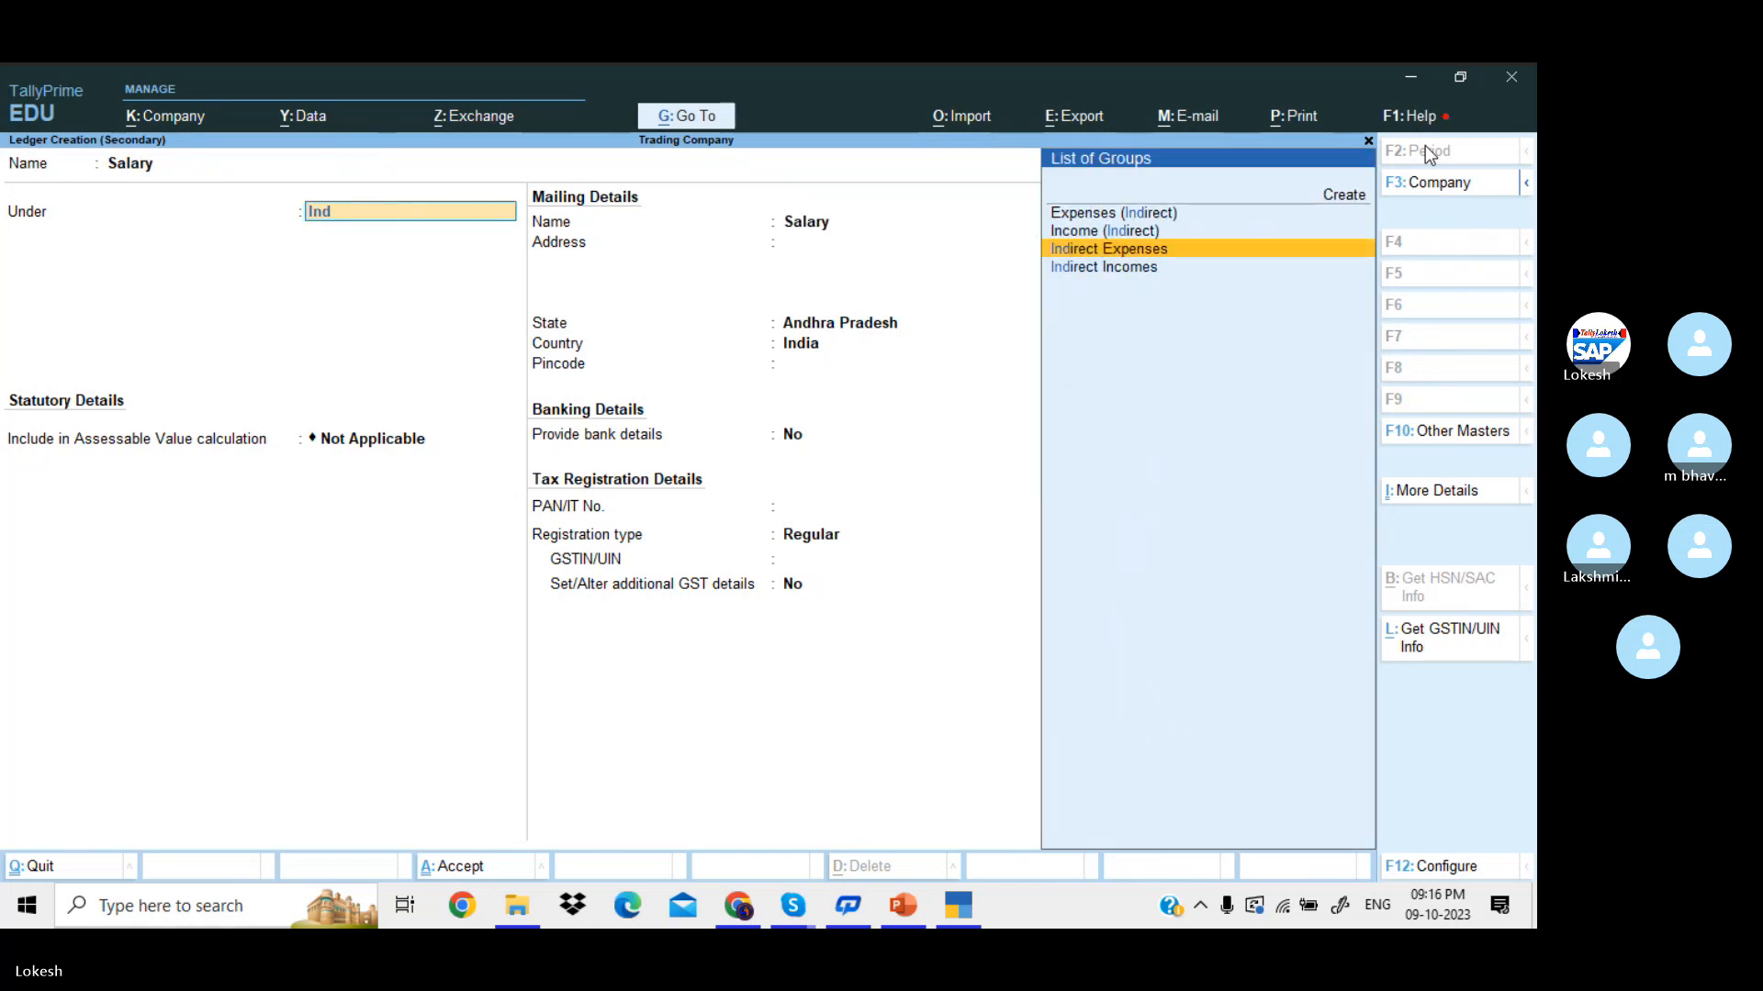
{"action": "key", "text": "Return"}
{"action": "key", "text": "ctrl+a"}
{"action": "key", "text": "Return"}
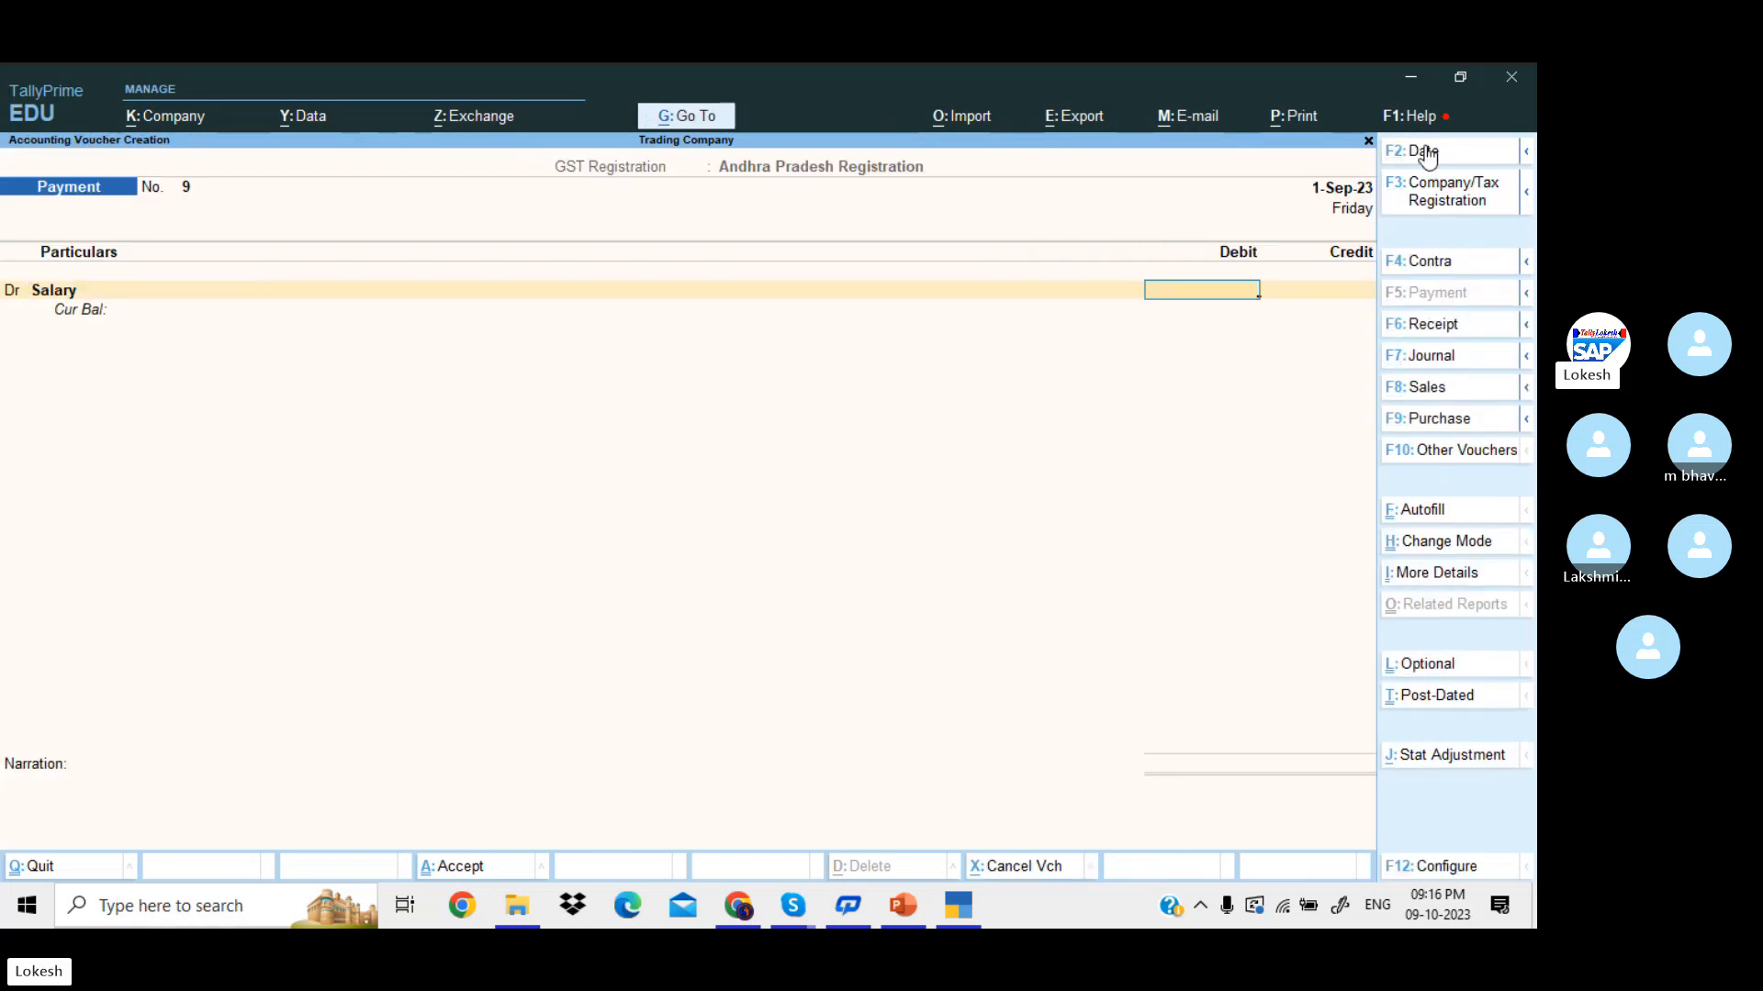
- Debit Salary with 11,500 and credit Salary Advance with 500 in the payment voucher
{"action": "type", "text": "11500"}
{"action": "key", "text": "Return"}
{"action": "type", "text": "Sa"}
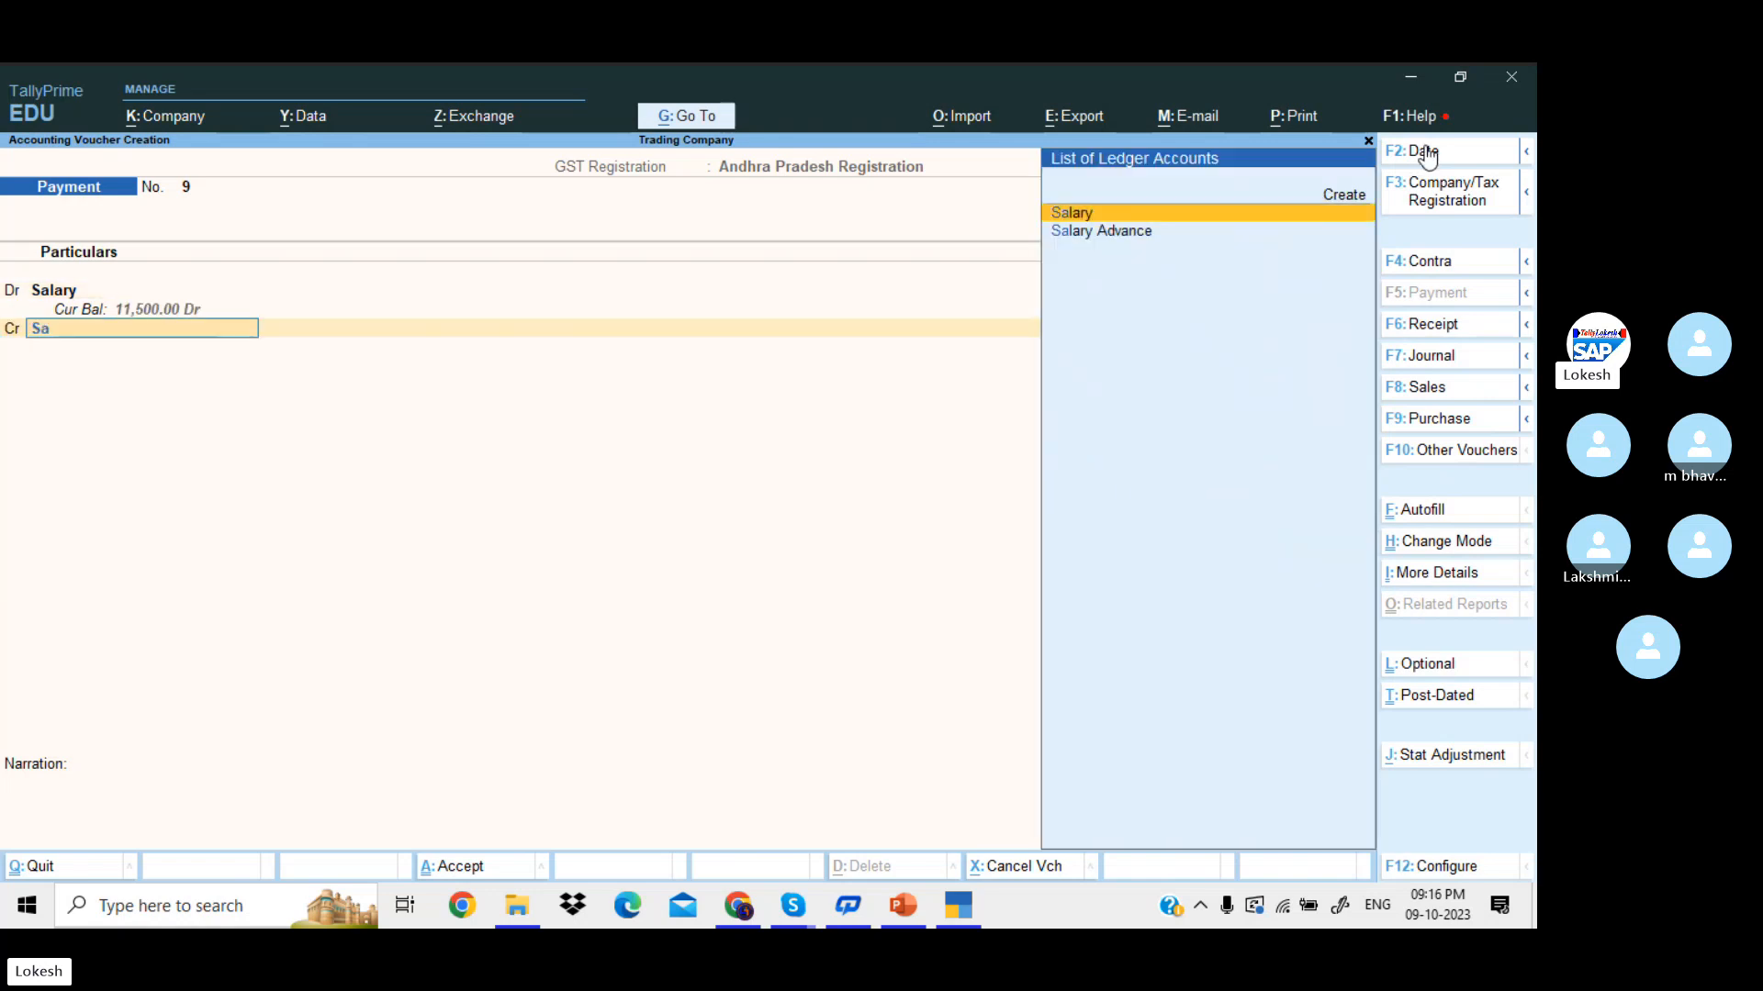
{"action": "key", "text": "Down"}
{"action": "key", "text": "Return"}
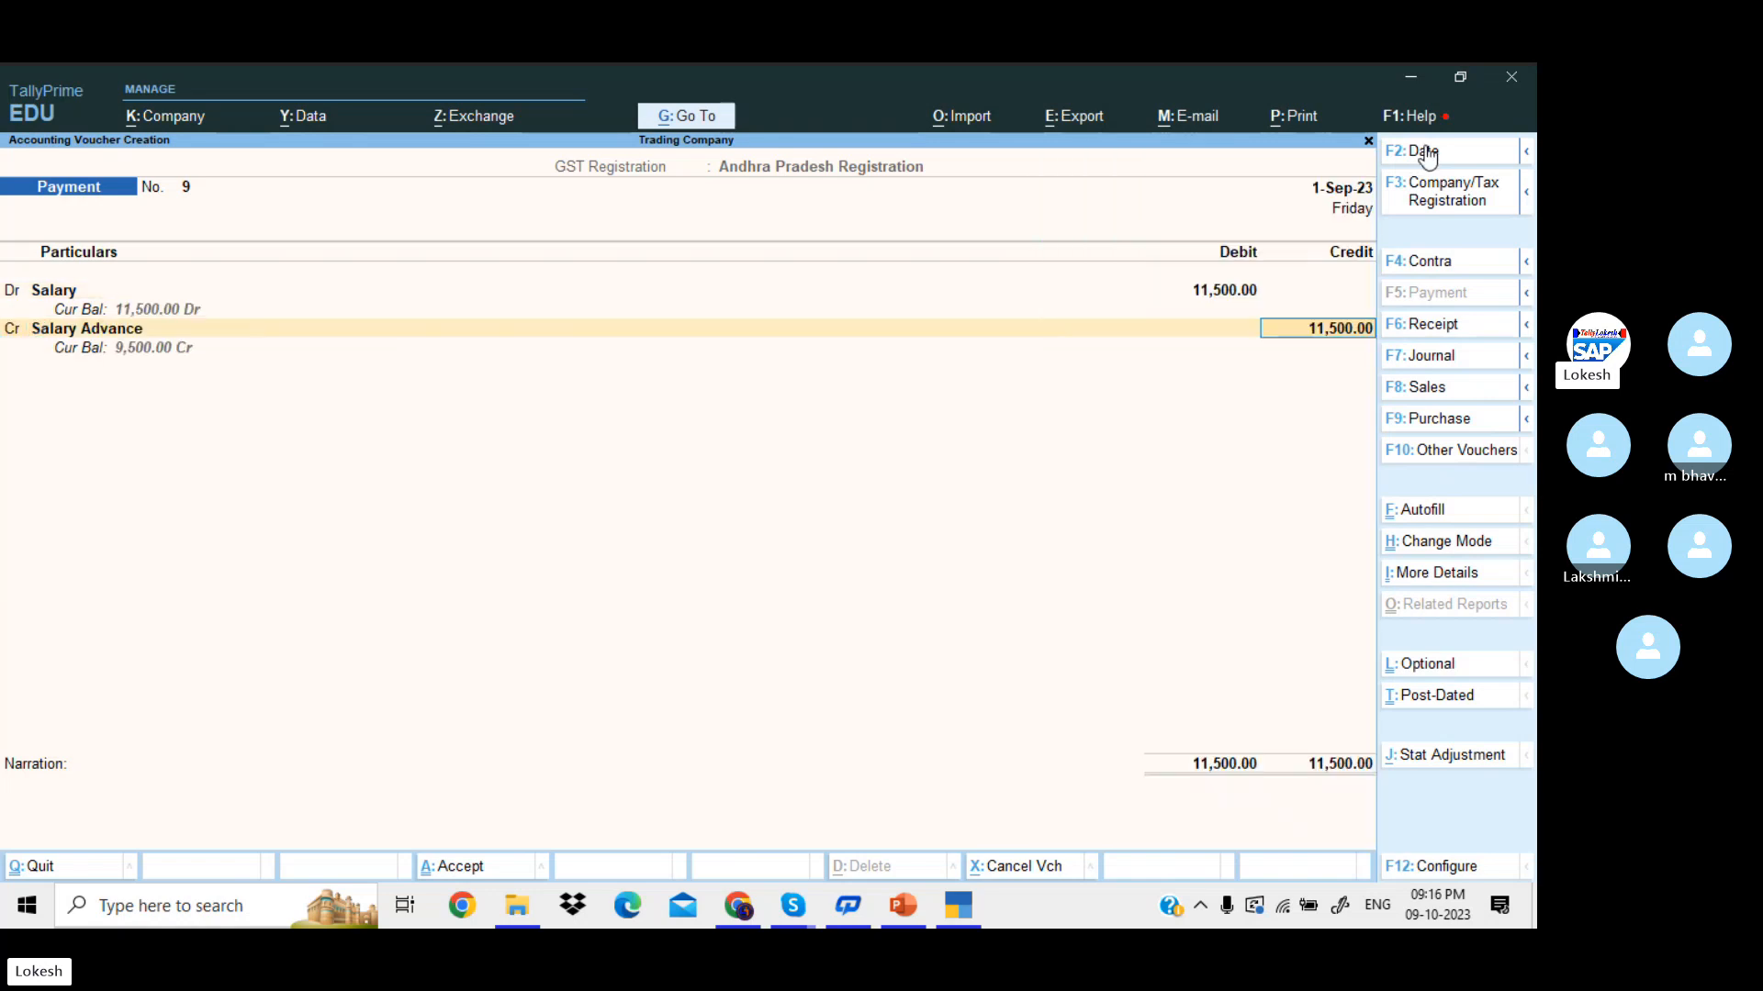
{"action": "type", "text": "500"}
{"action": "key", "text": "Return"}
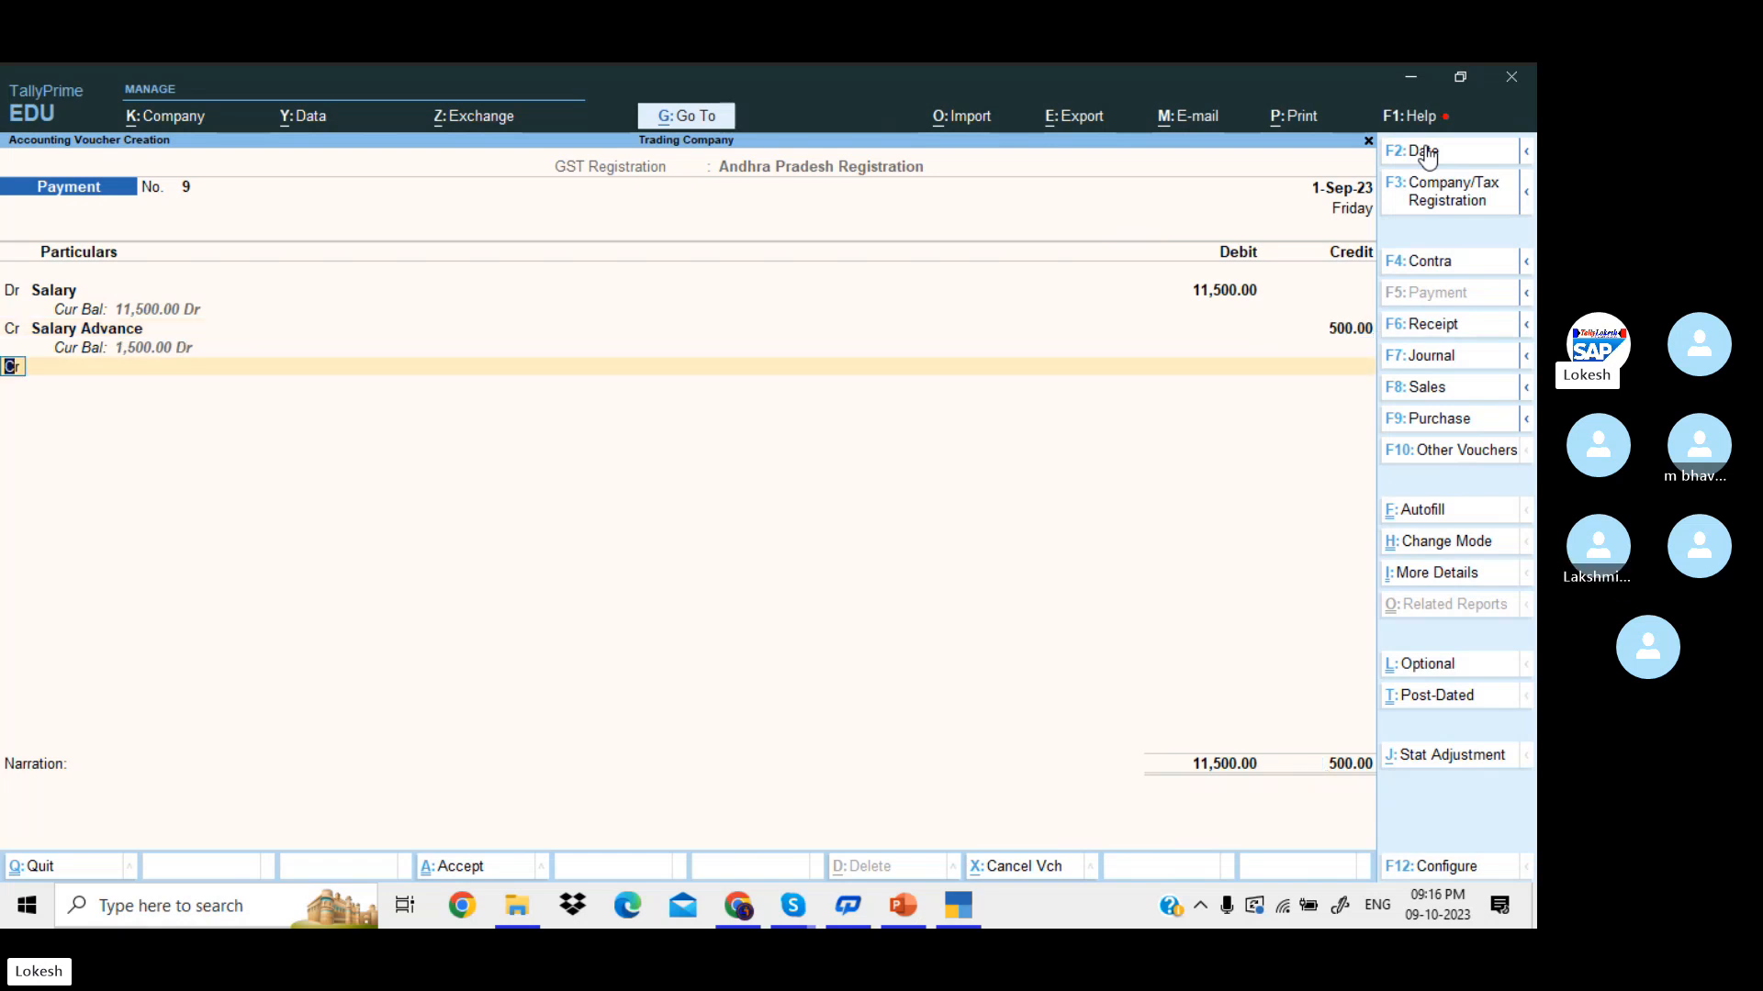
- Credit the remaining 11,000 to Icici Bank and save the payment voucher without a narration
{"action": "key", "text": "Return"}
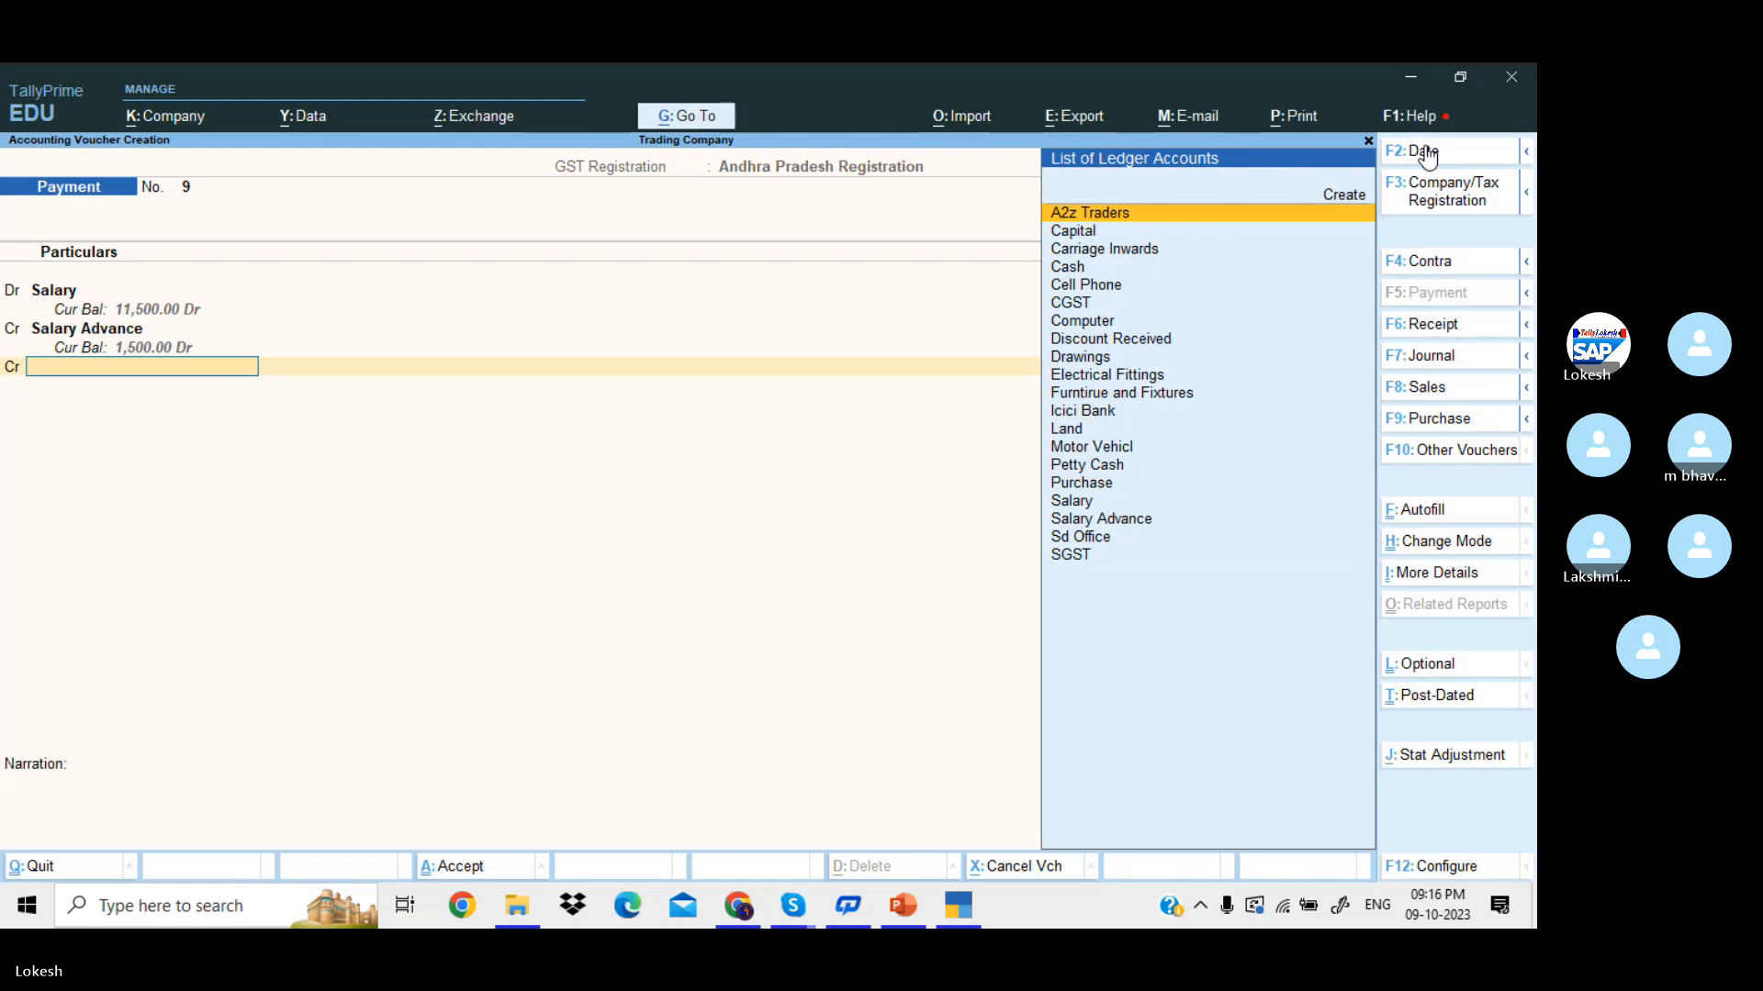
{"action": "type", "text": "i"}
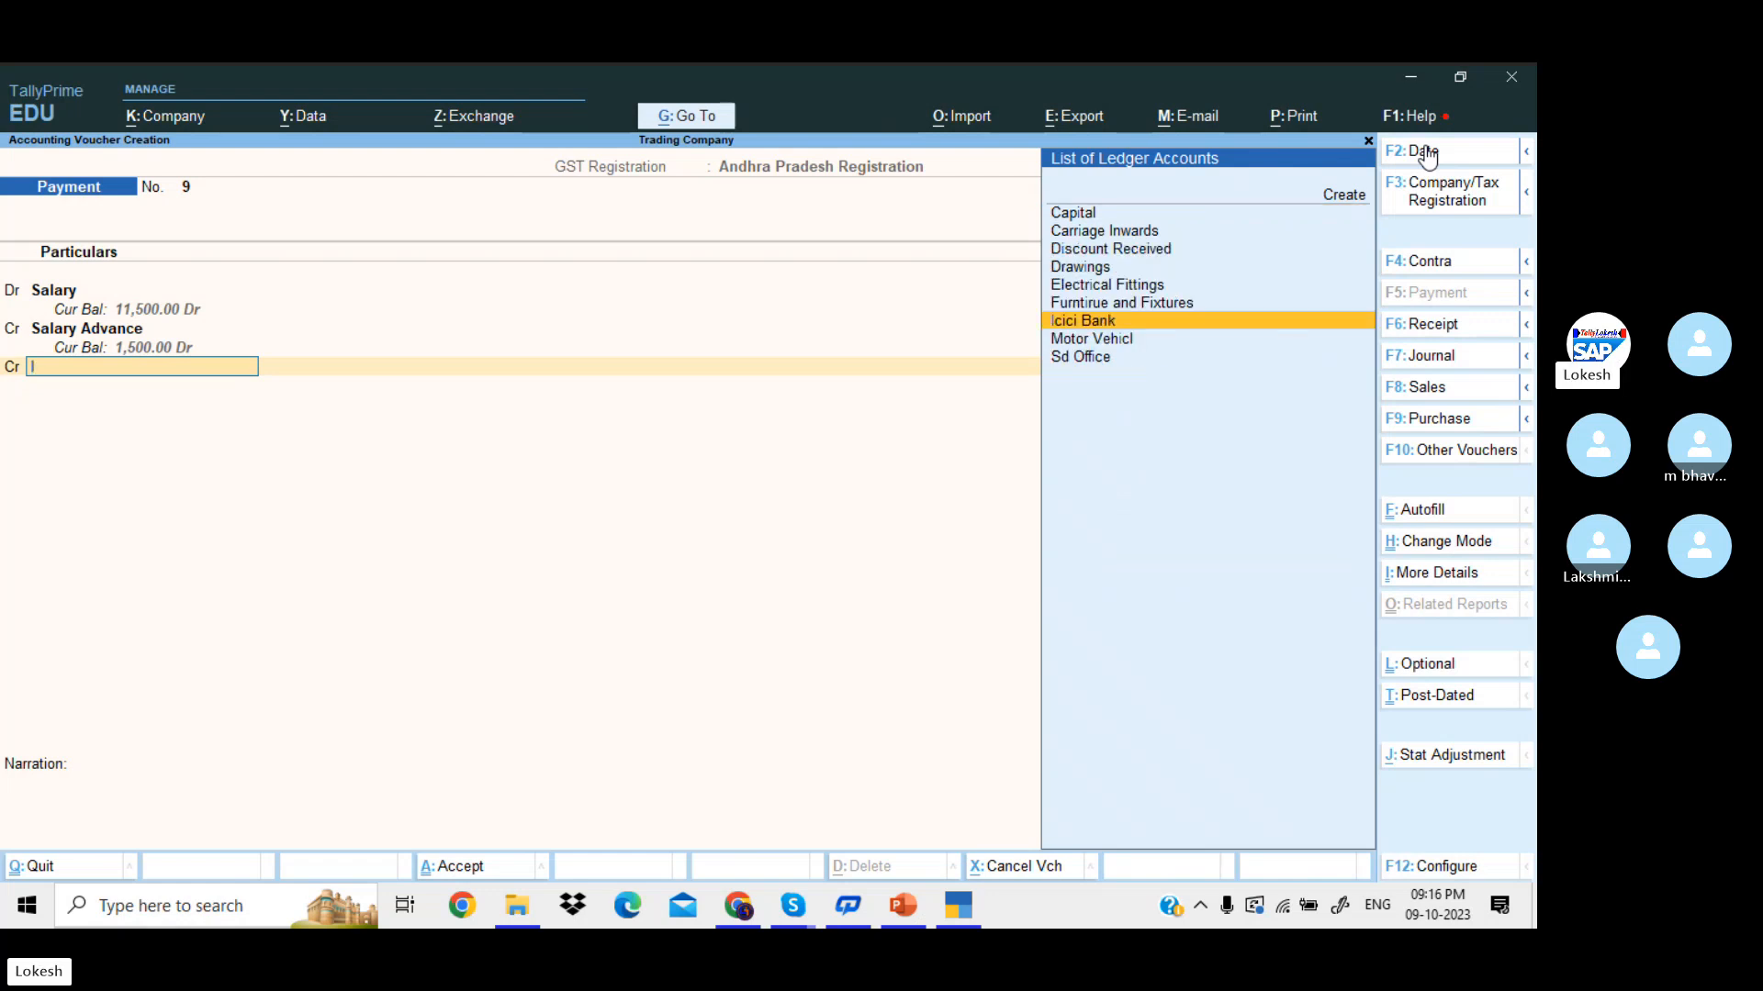
{"action": "key", "text": "Return"}
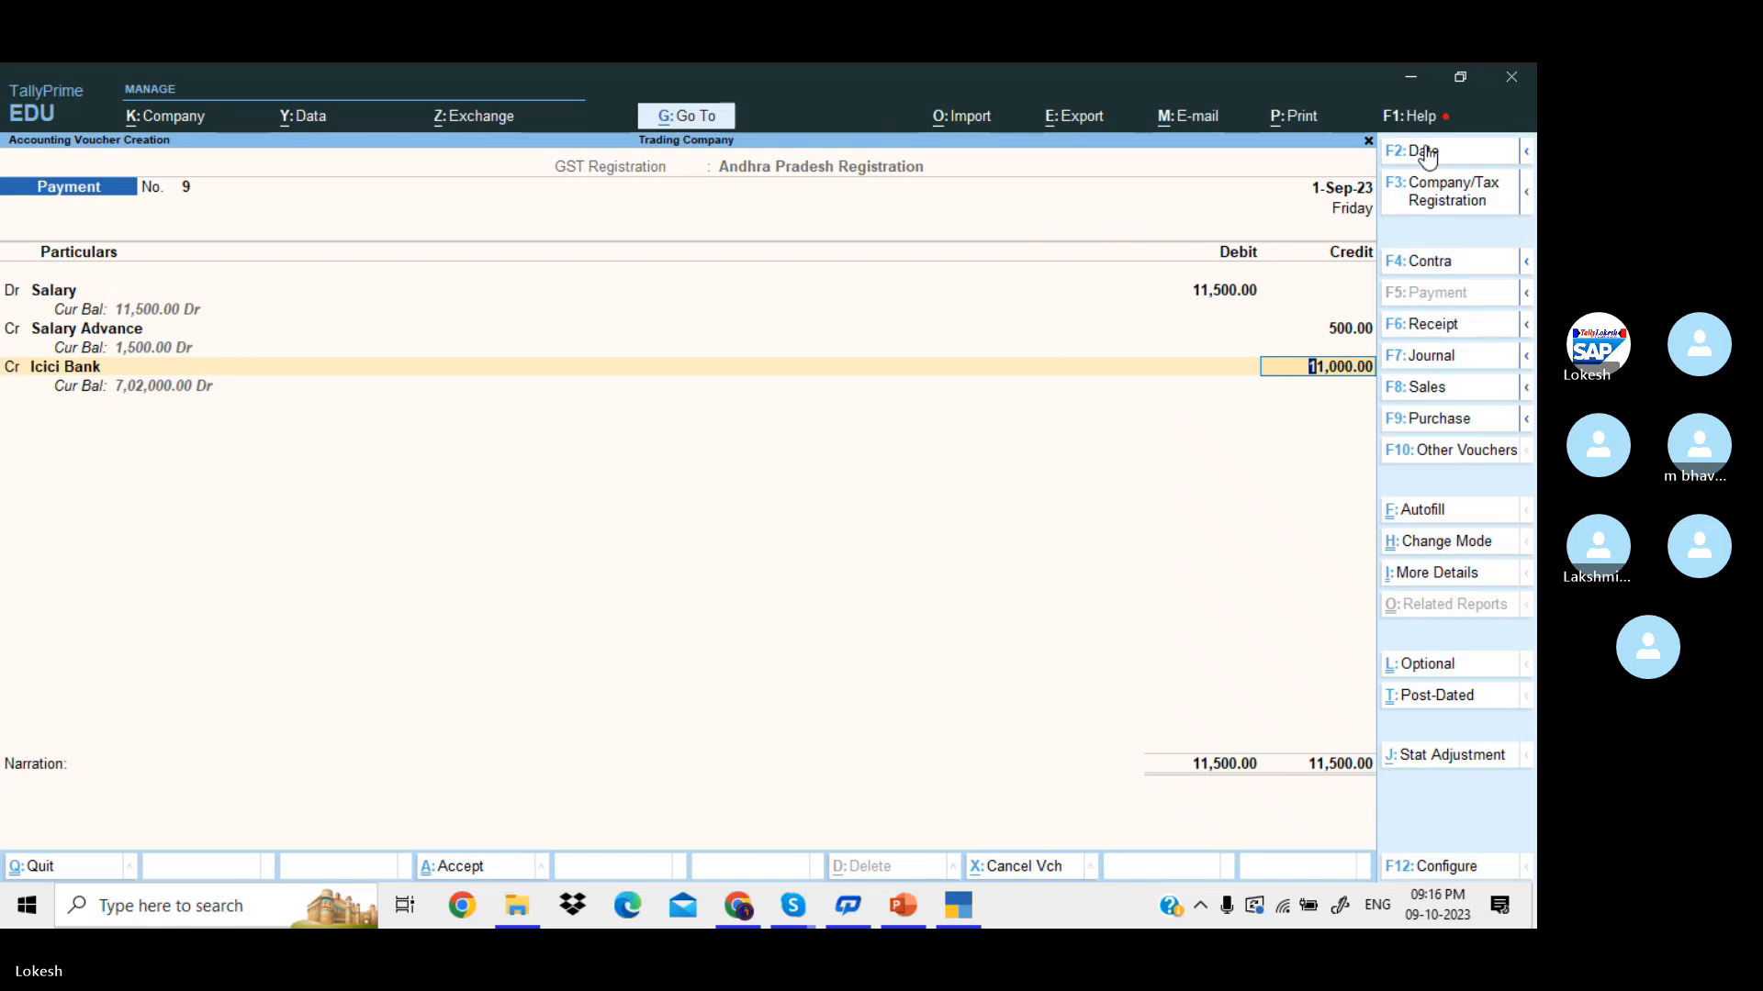
{"action": "key", "text": "Return"}
{"action": "key", "text": "Return"}
{"action": "key", "text": "Return"}
{"action": "key", "text": "Return"}
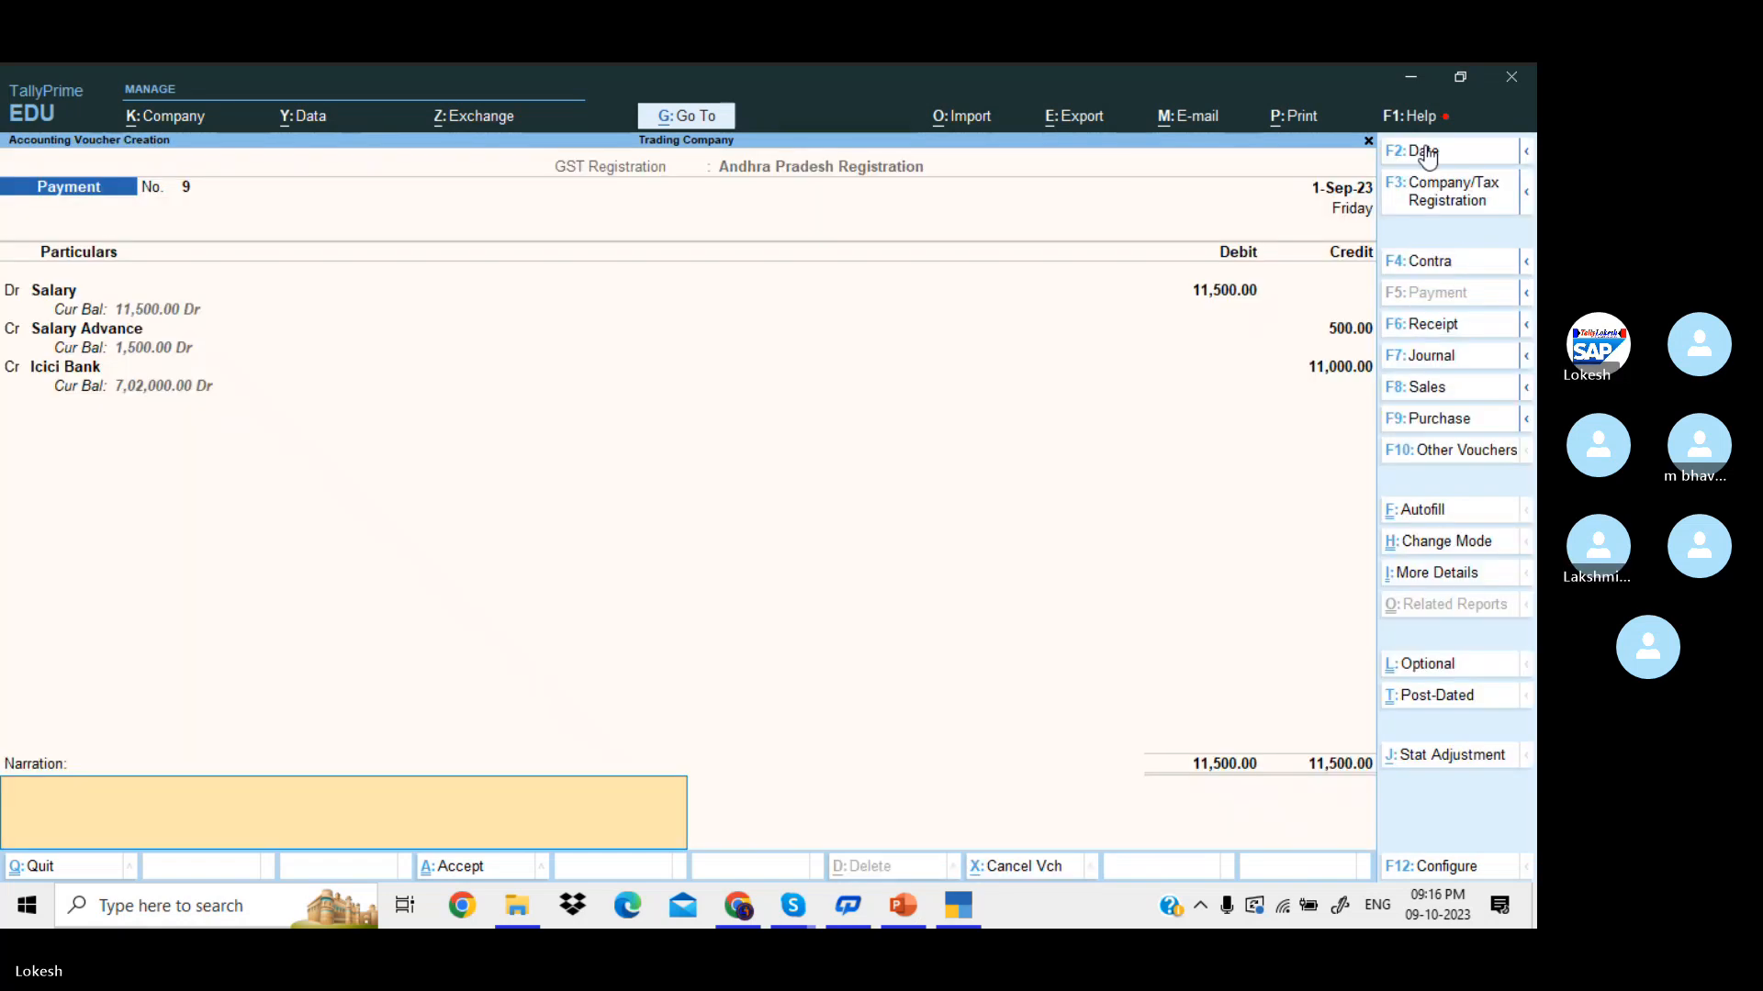
{"action": "key", "text": "Return"}
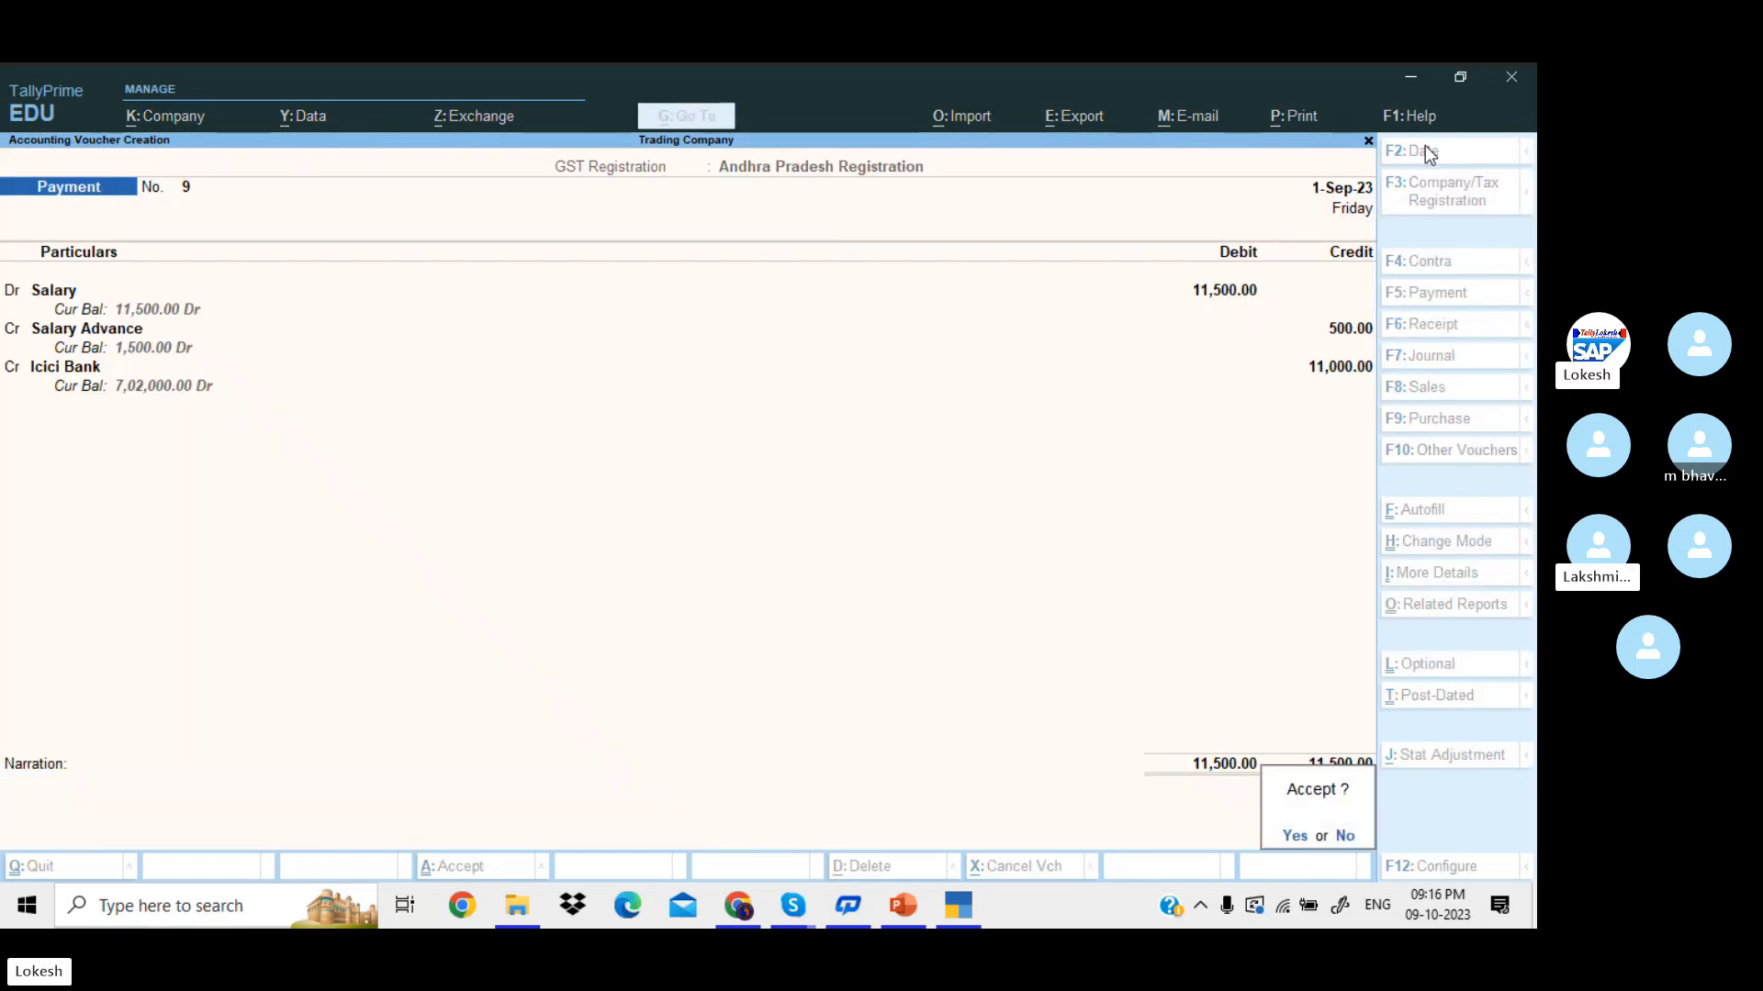
{"action": "key", "text": "Return"}
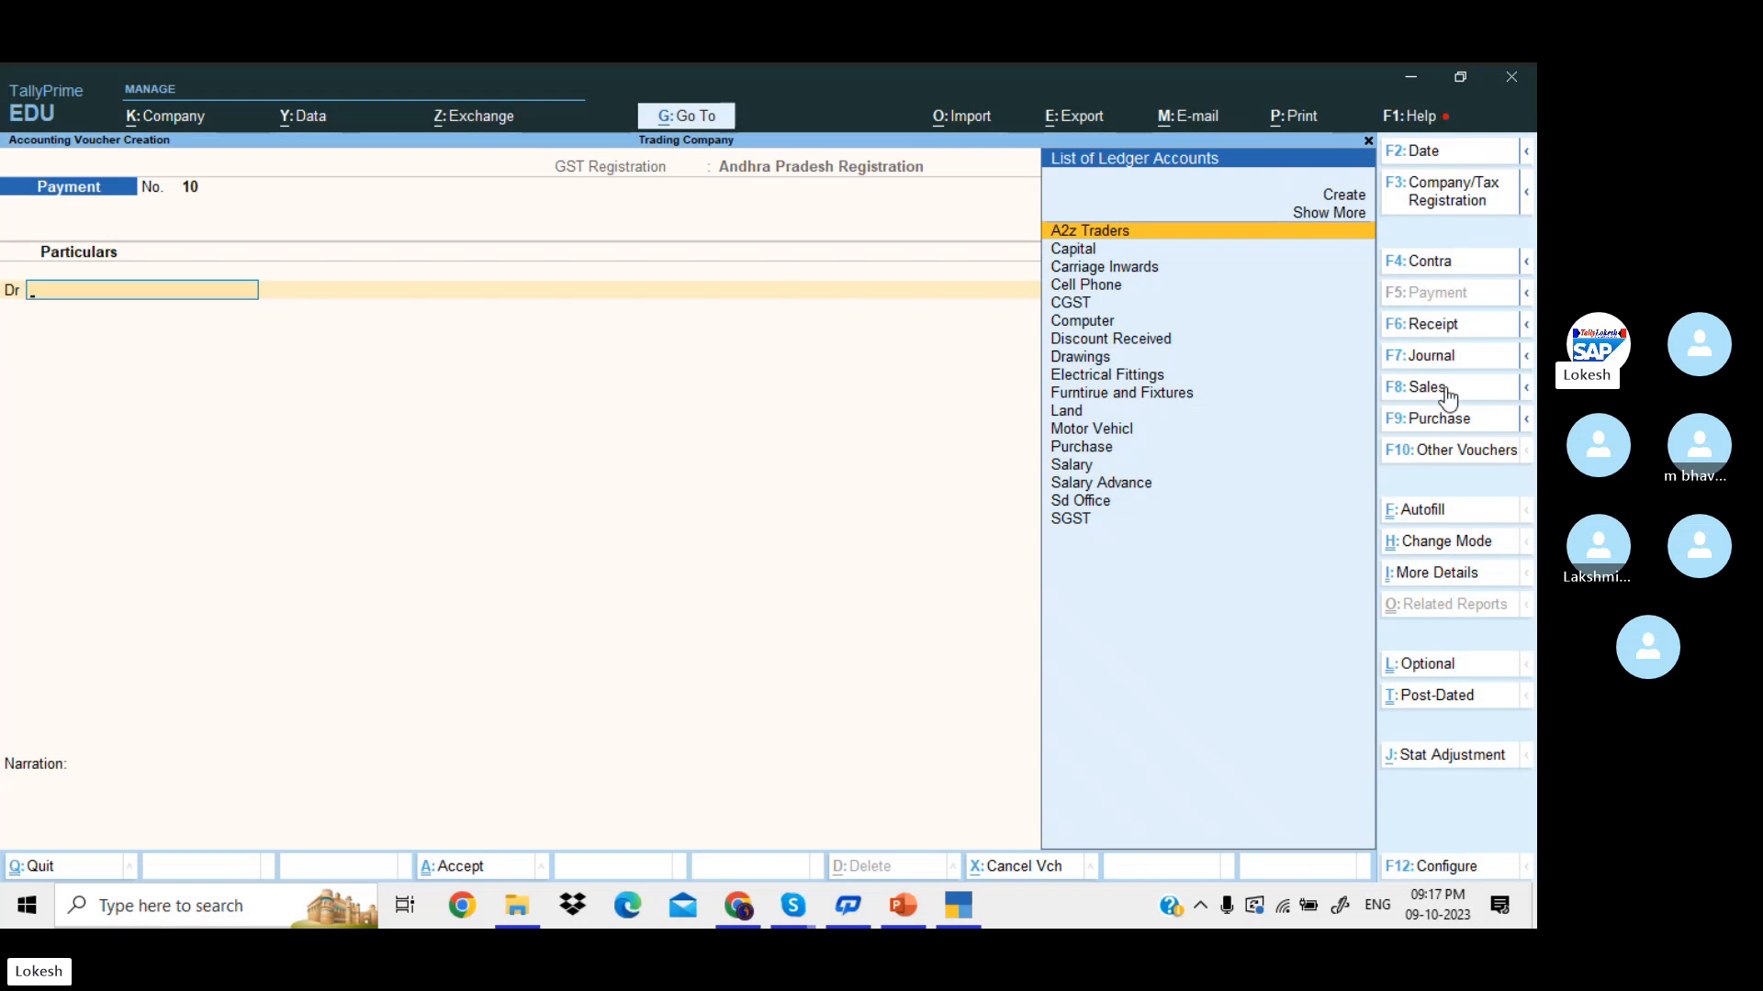
- Start a purchase voucher and enable separate Actual and Billed Quantity columns in invoices in the company features
{"action": "left_click", "coordinate": [1460, 419]}
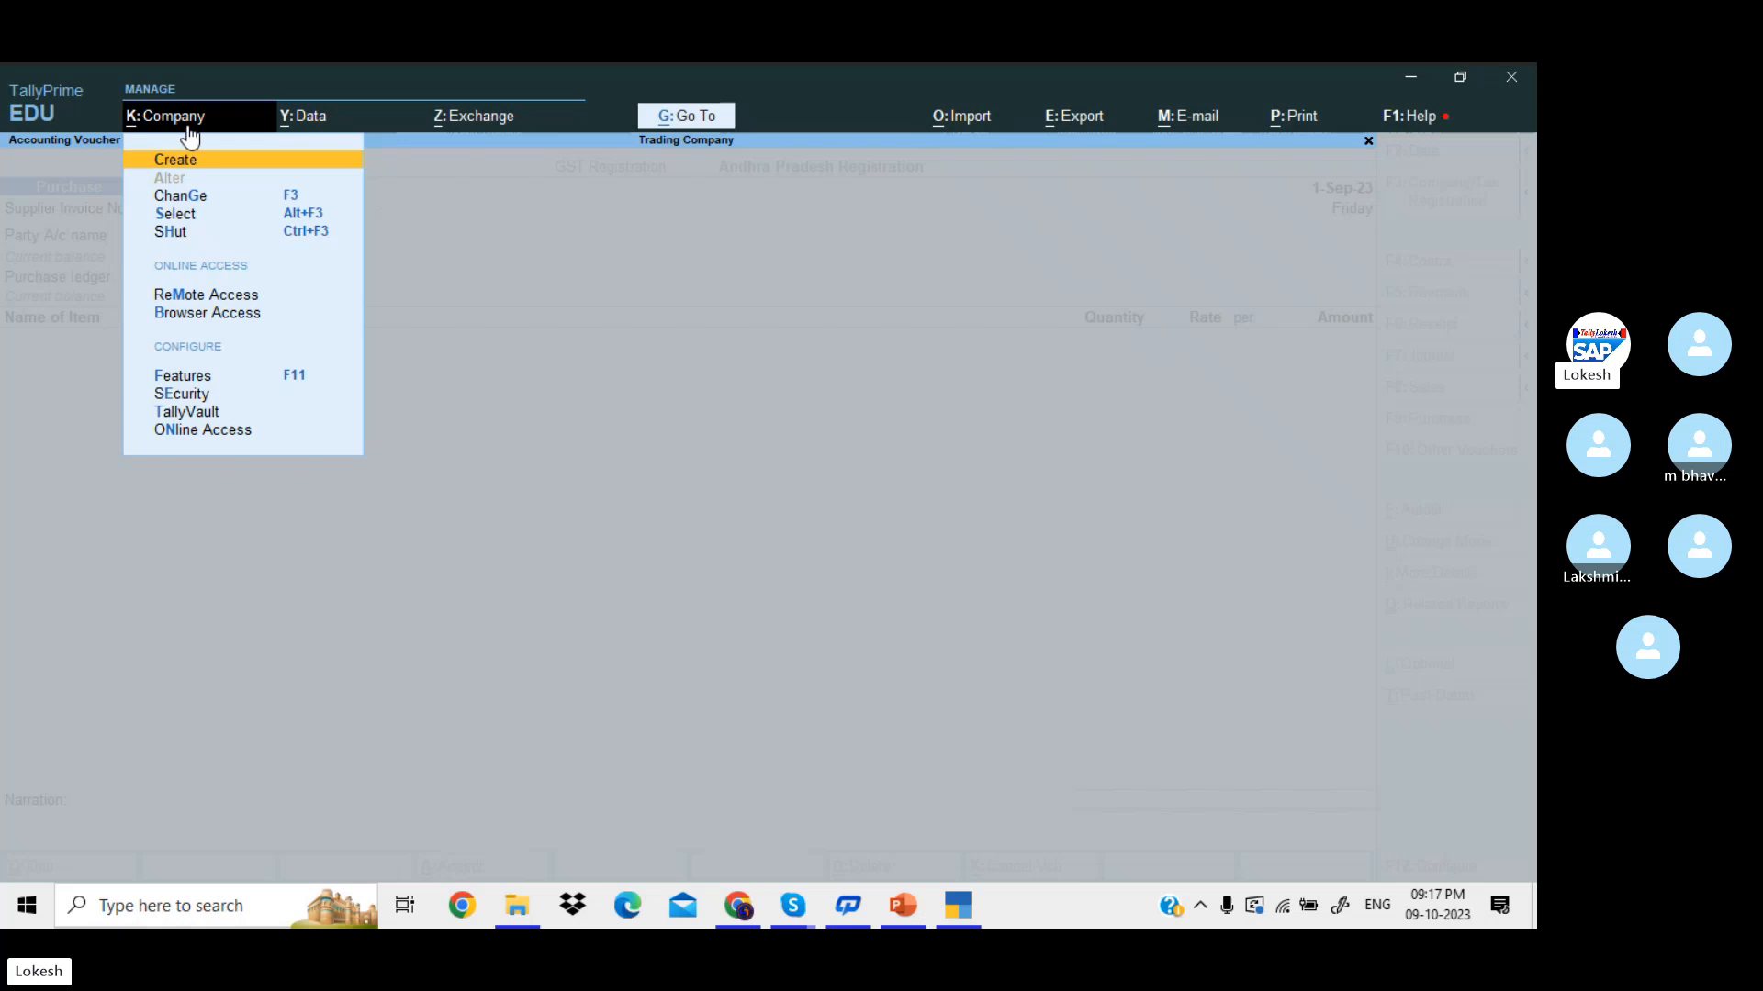
{"action": "left_click", "coordinate": [188, 124]}
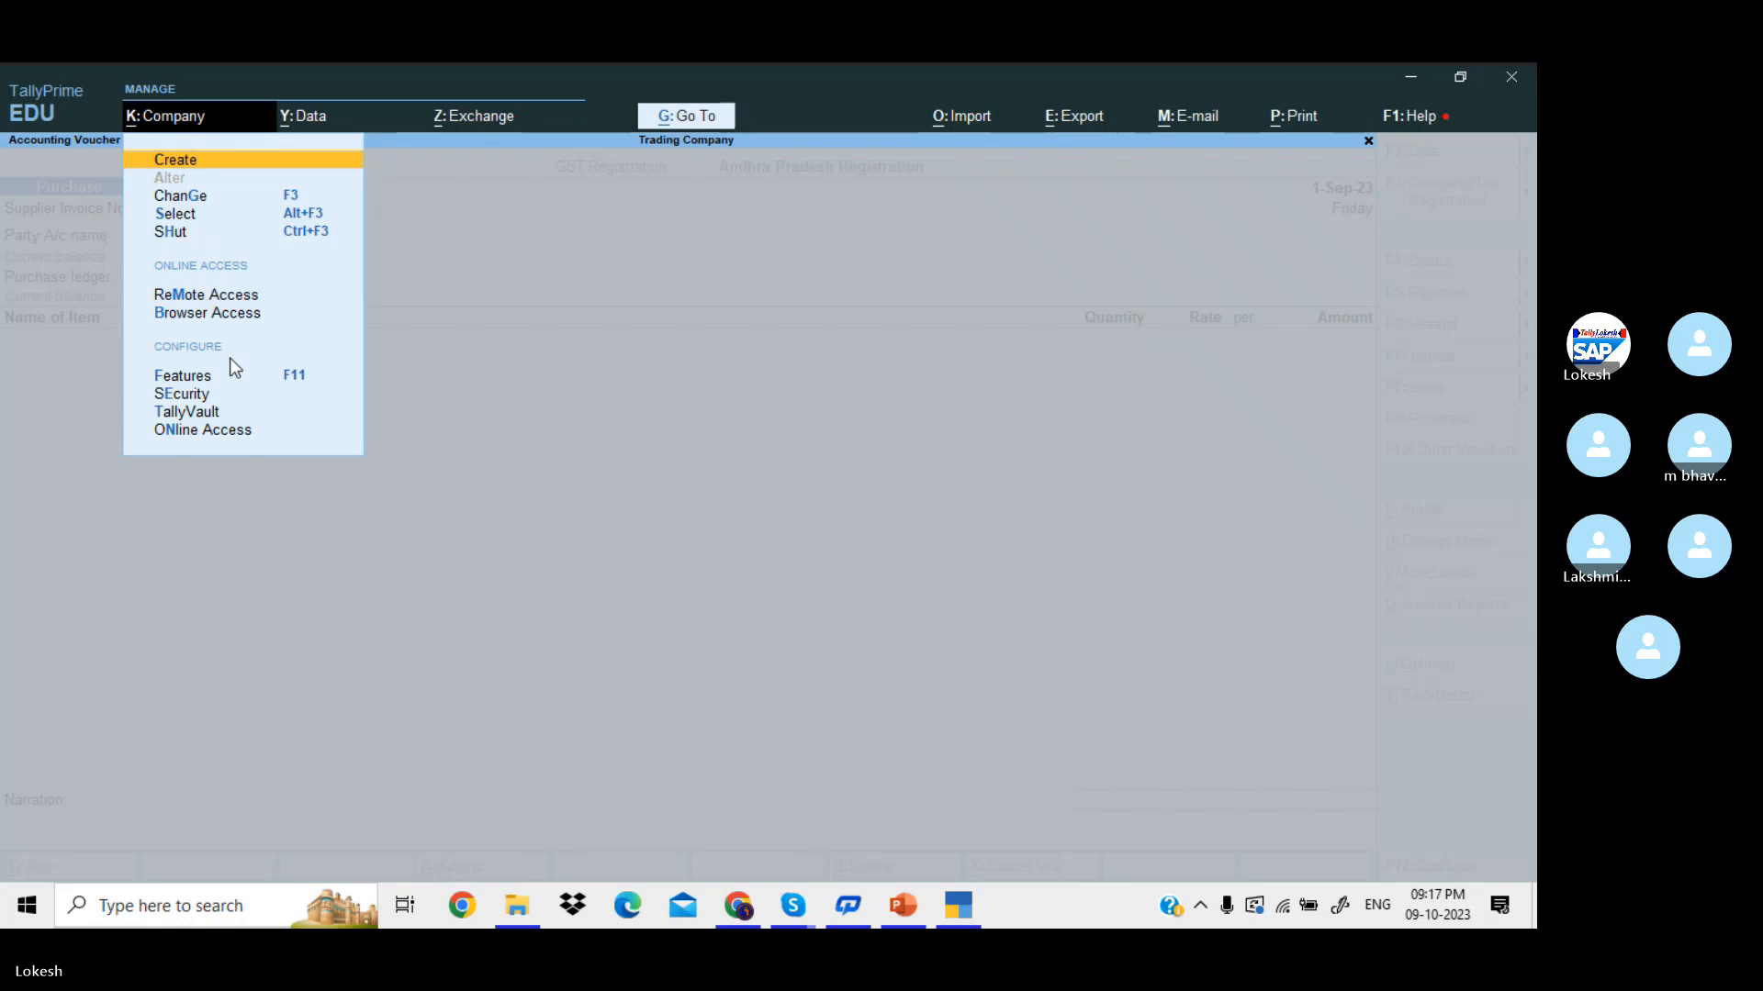
{"action": "left_click", "coordinate": [244, 382]}
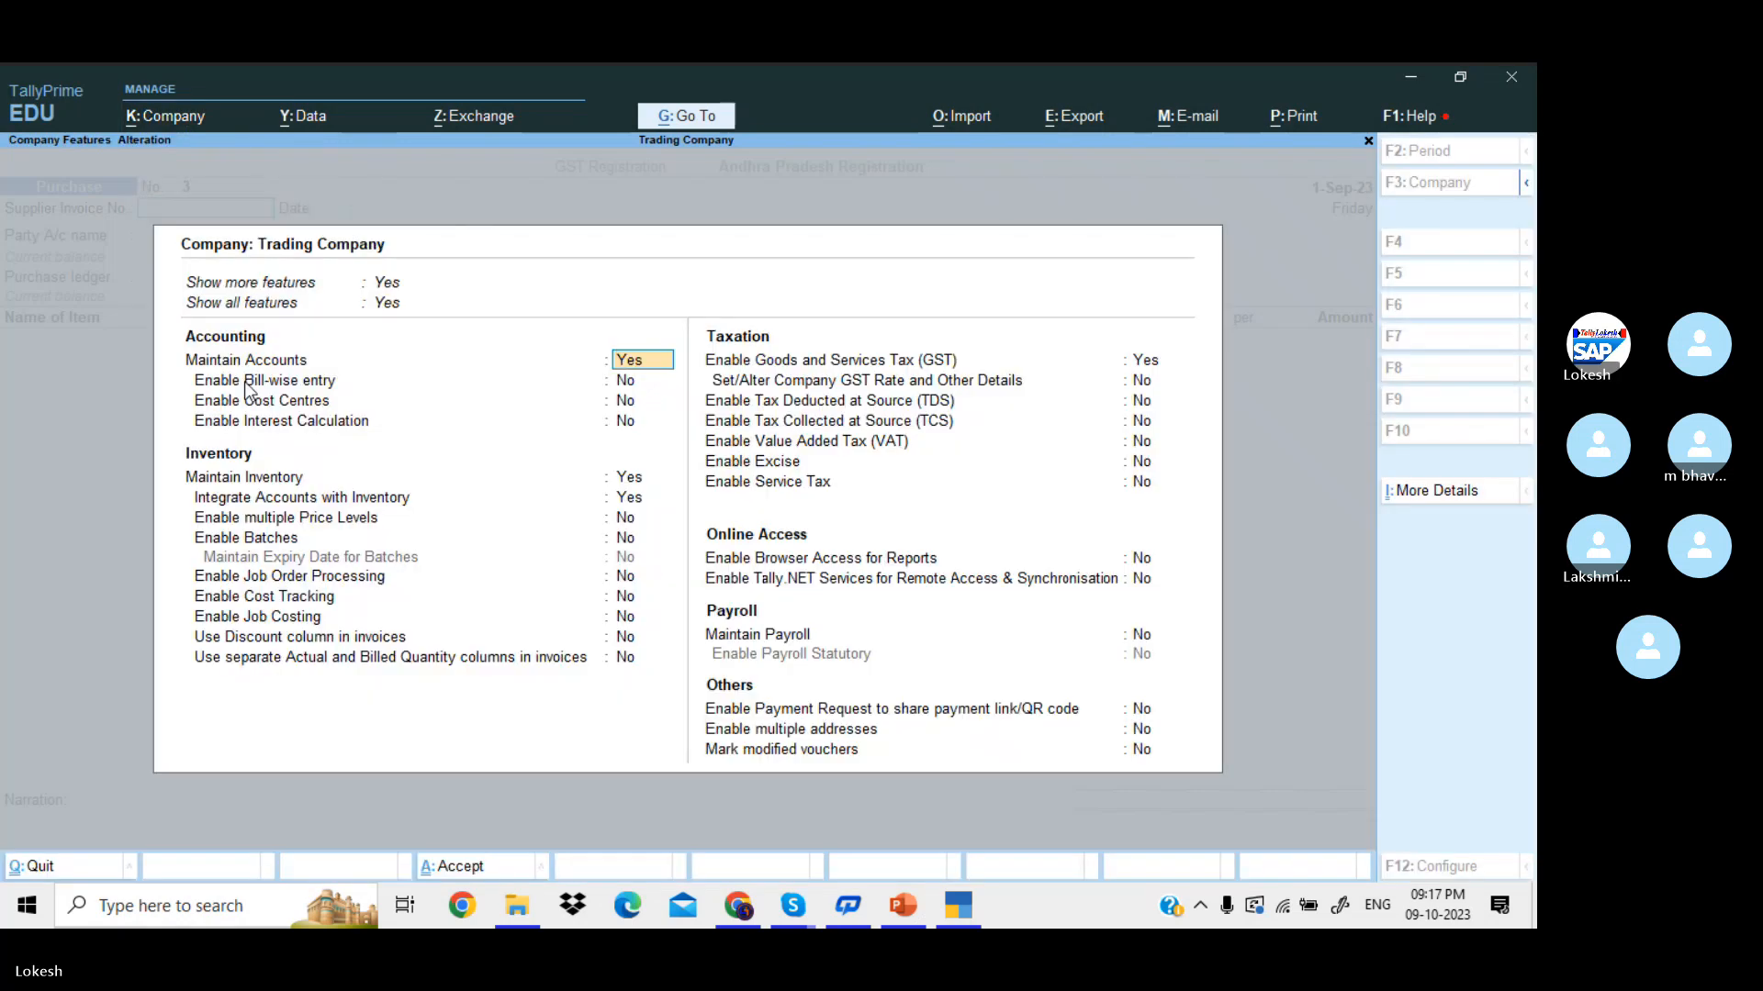
{"action": "key", "text": "Return"}
{"action": "key", "text": "Return"}
{"action": "key", "text": "Return"}
{"action": "key", "text": "Return"}
{"action": "key", "text": "Return"}
{"action": "key", "text": "Return"}
{"action": "key", "text": "Return"}
{"action": "key", "text": "Return"}
{"action": "key", "text": "Return"}
{"action": "key", "text": "Return"}
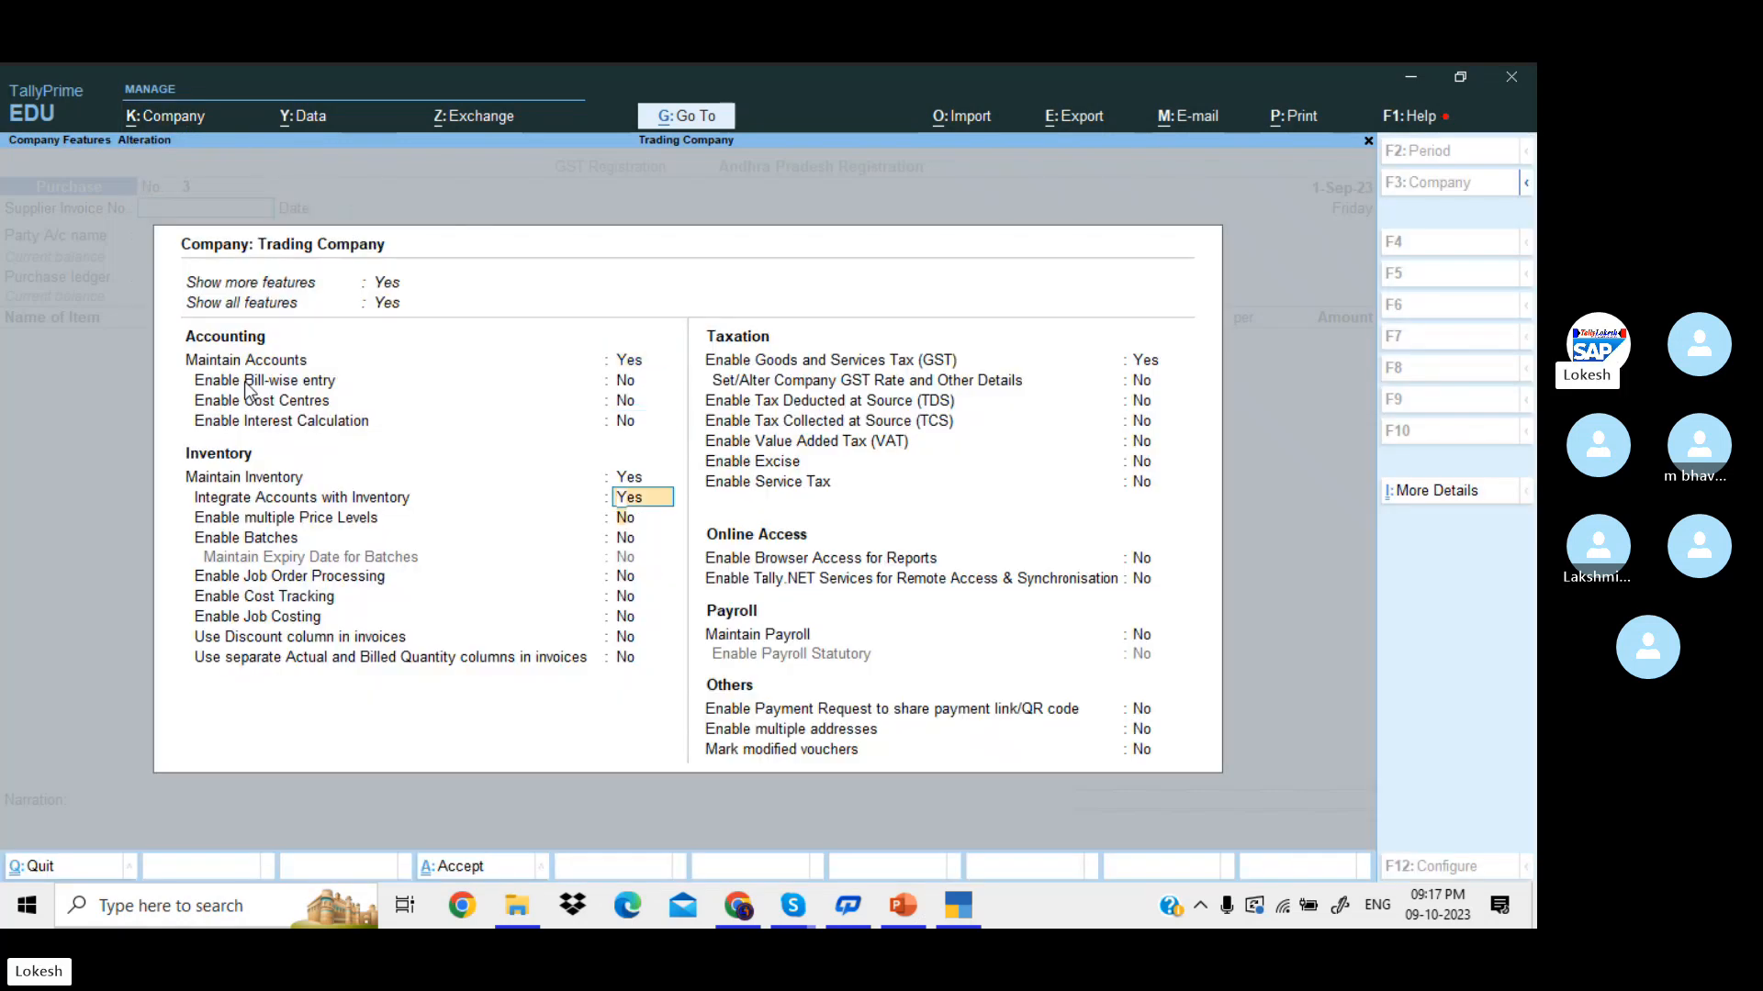
{"action": "key", "text": "Return"}
{"action": "key", "text": "Return"}
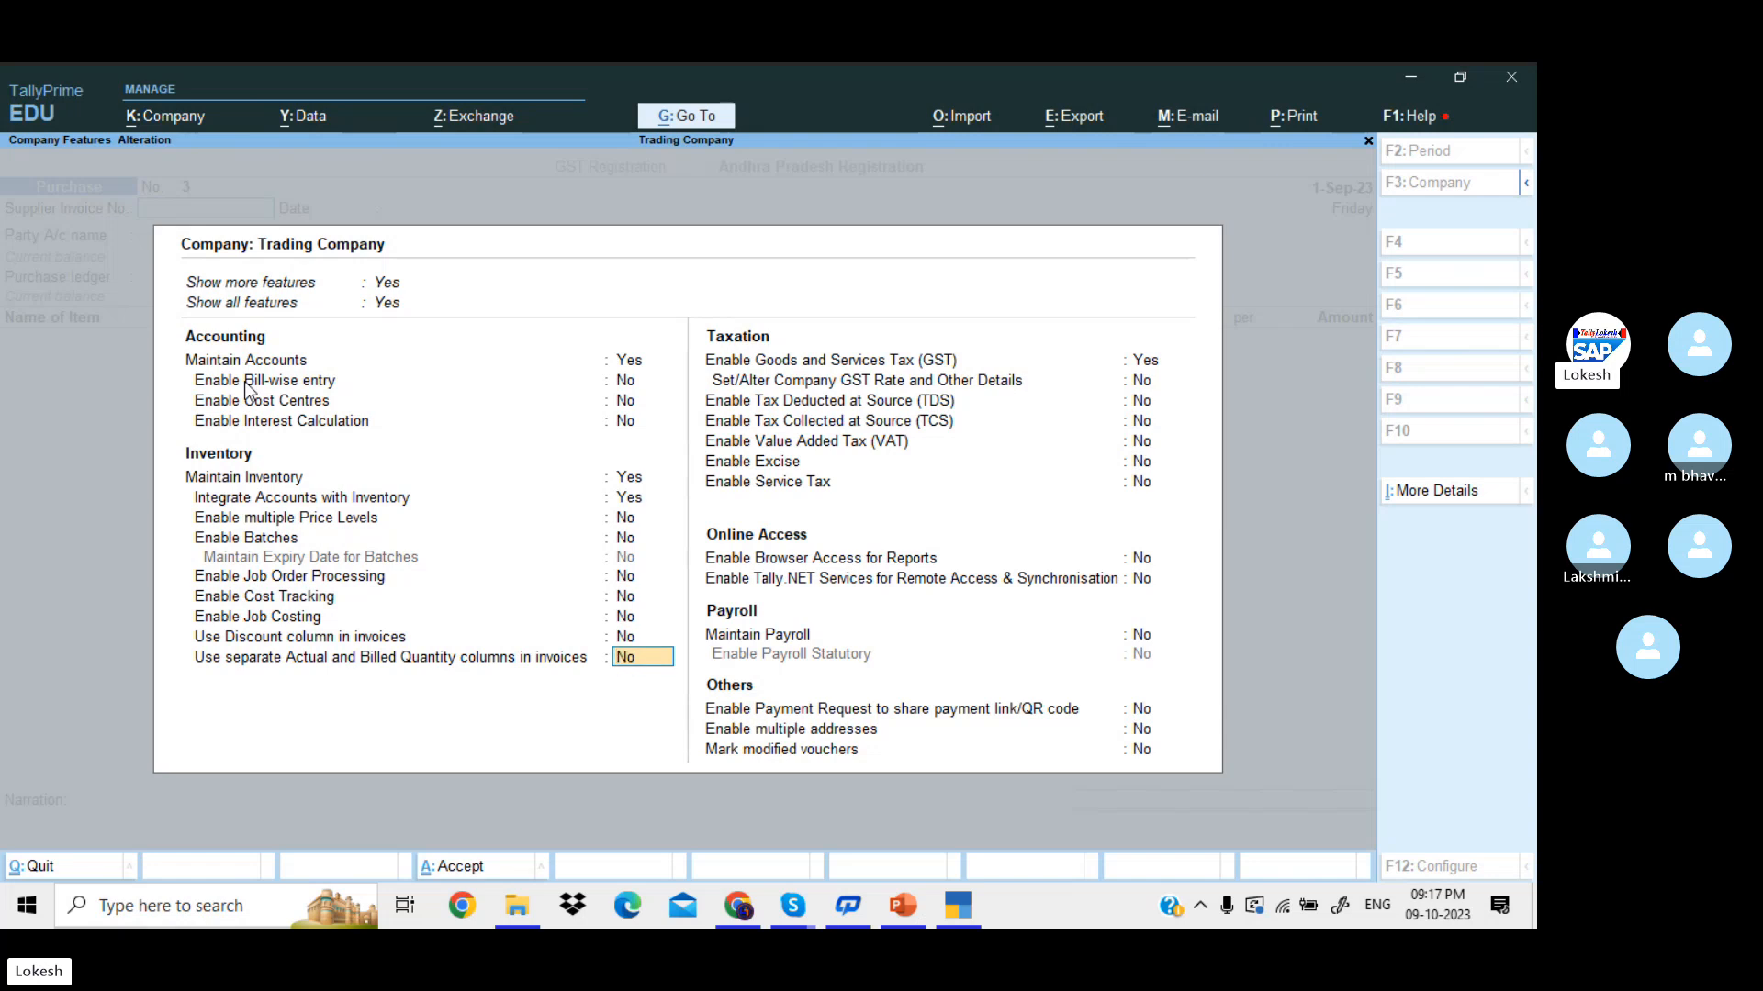
{"action": "type", "text": "y"}
{"action": "key", "text": "Return"}
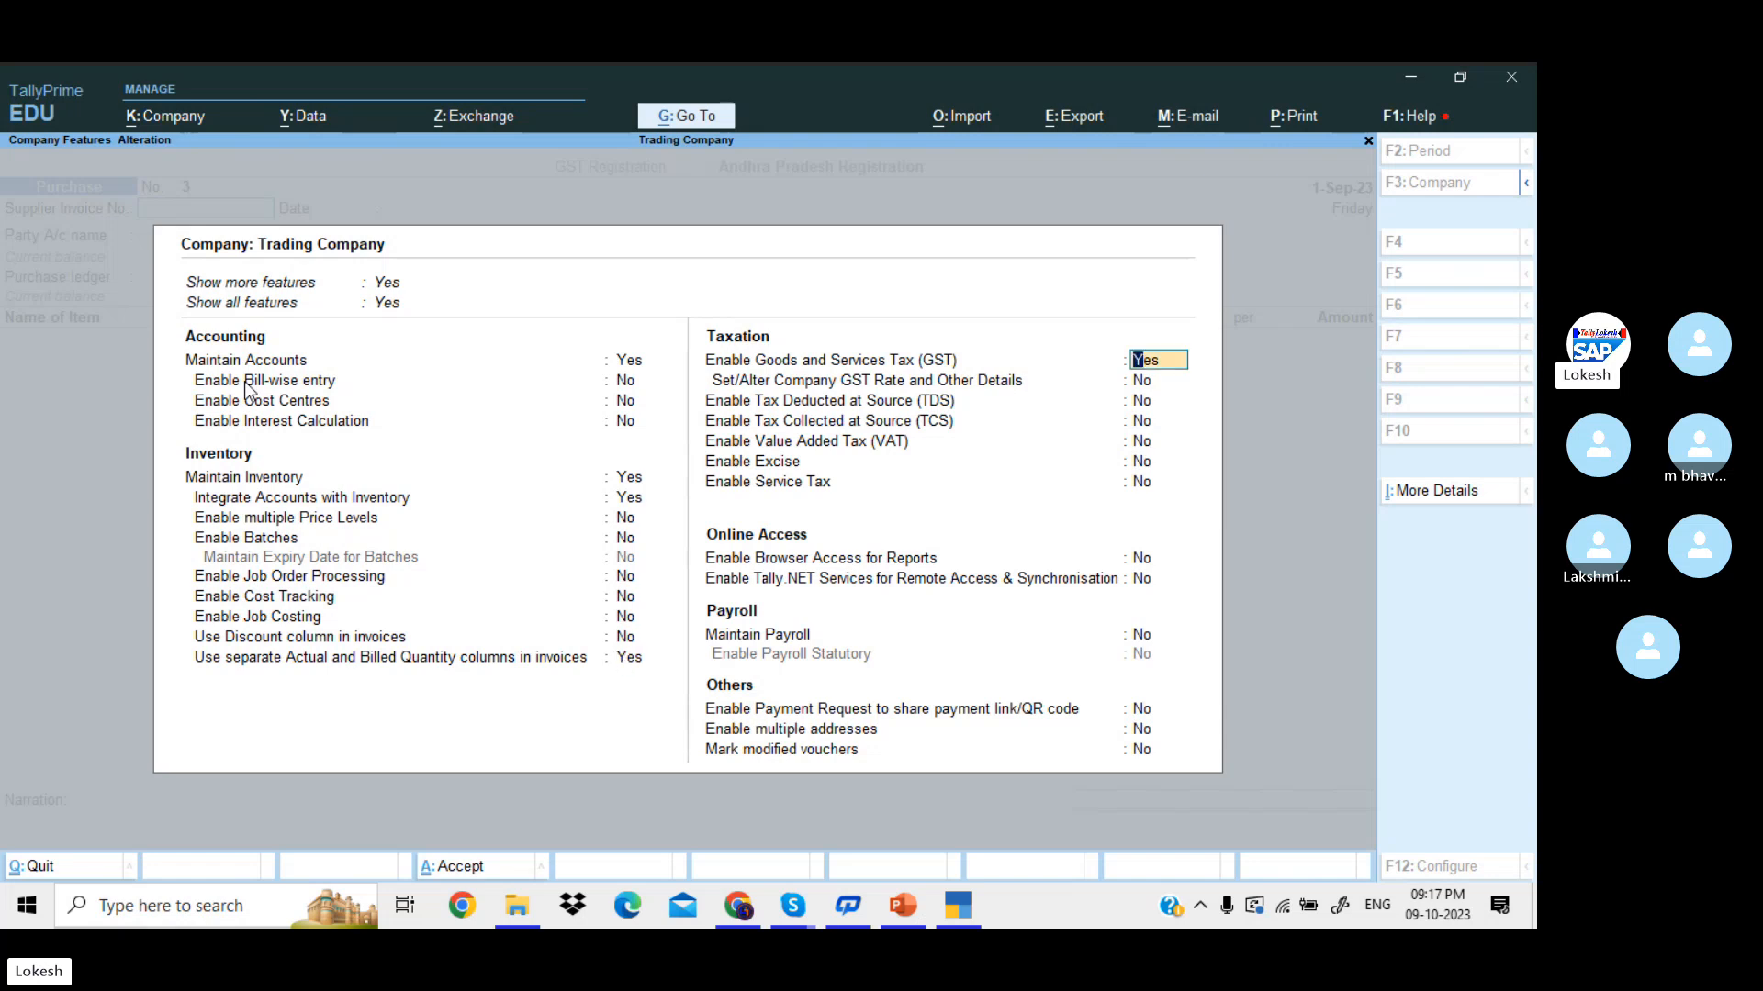
{"action": "key", "text": "ctrl+a"}
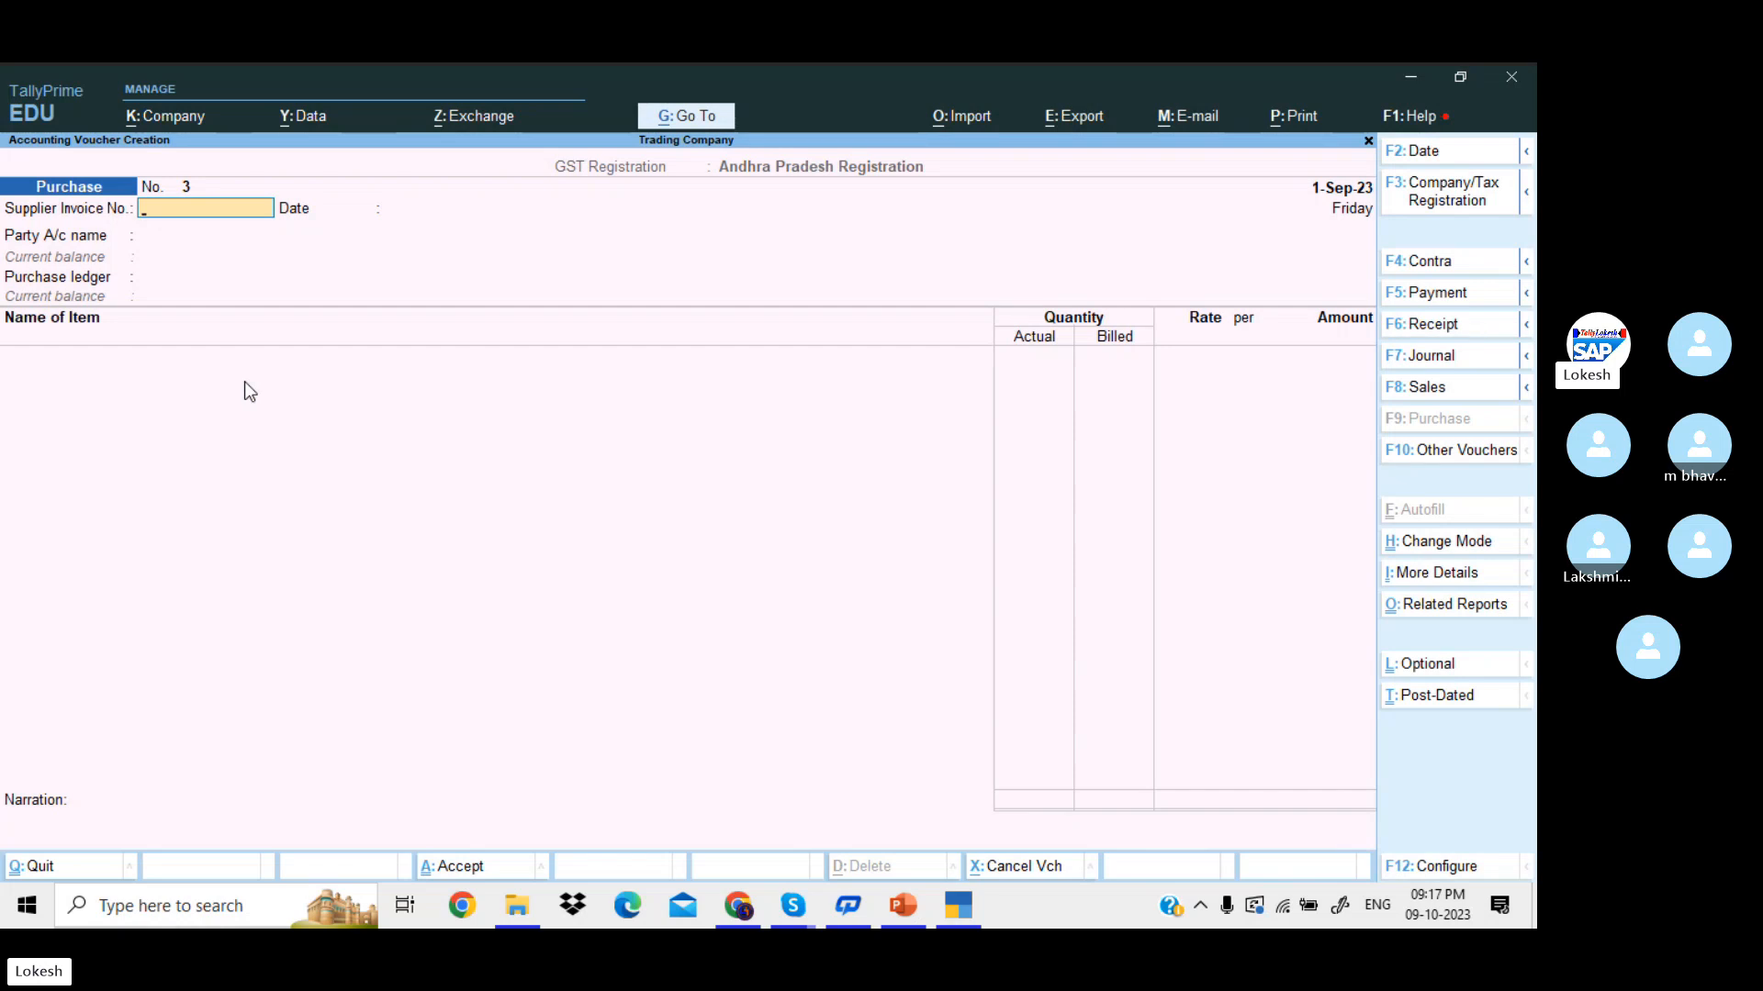
- Leave the supplier invoice number blank and create a party ledger named Raja Traders under Sundry Creditors, keeping Andhra Pradesh, India
{"action": "key", "text": "Return"}
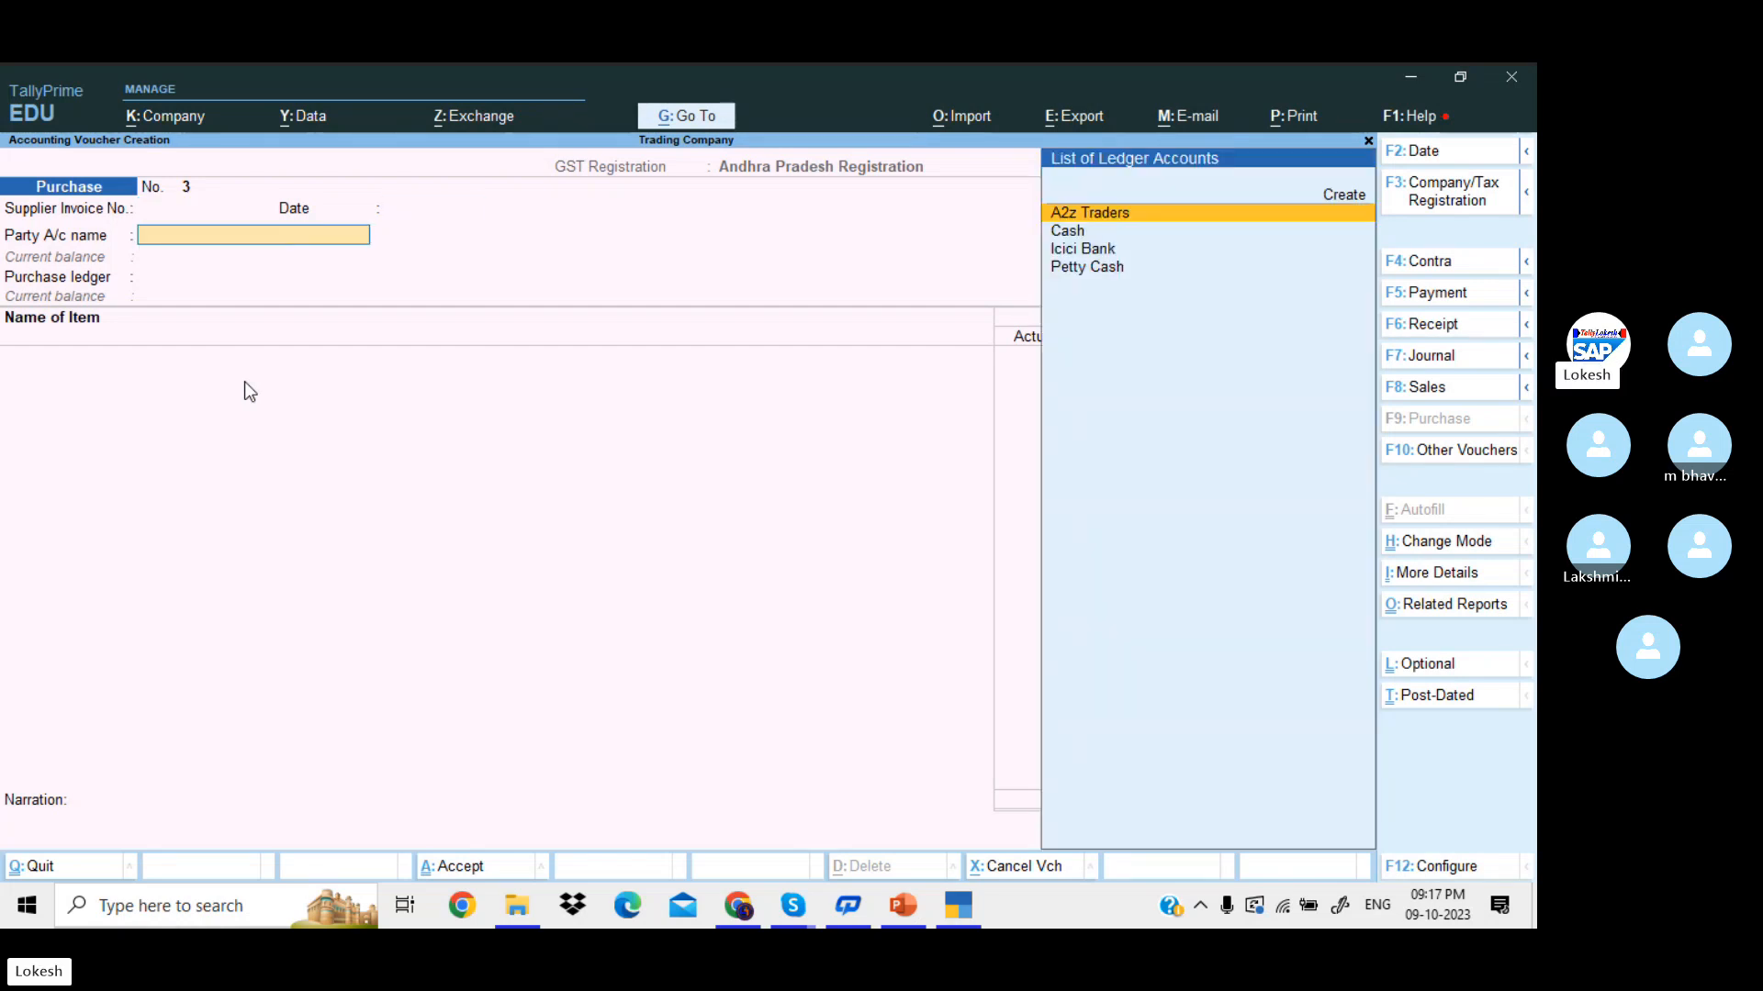
{"action": "key", "text": "alt+c"}
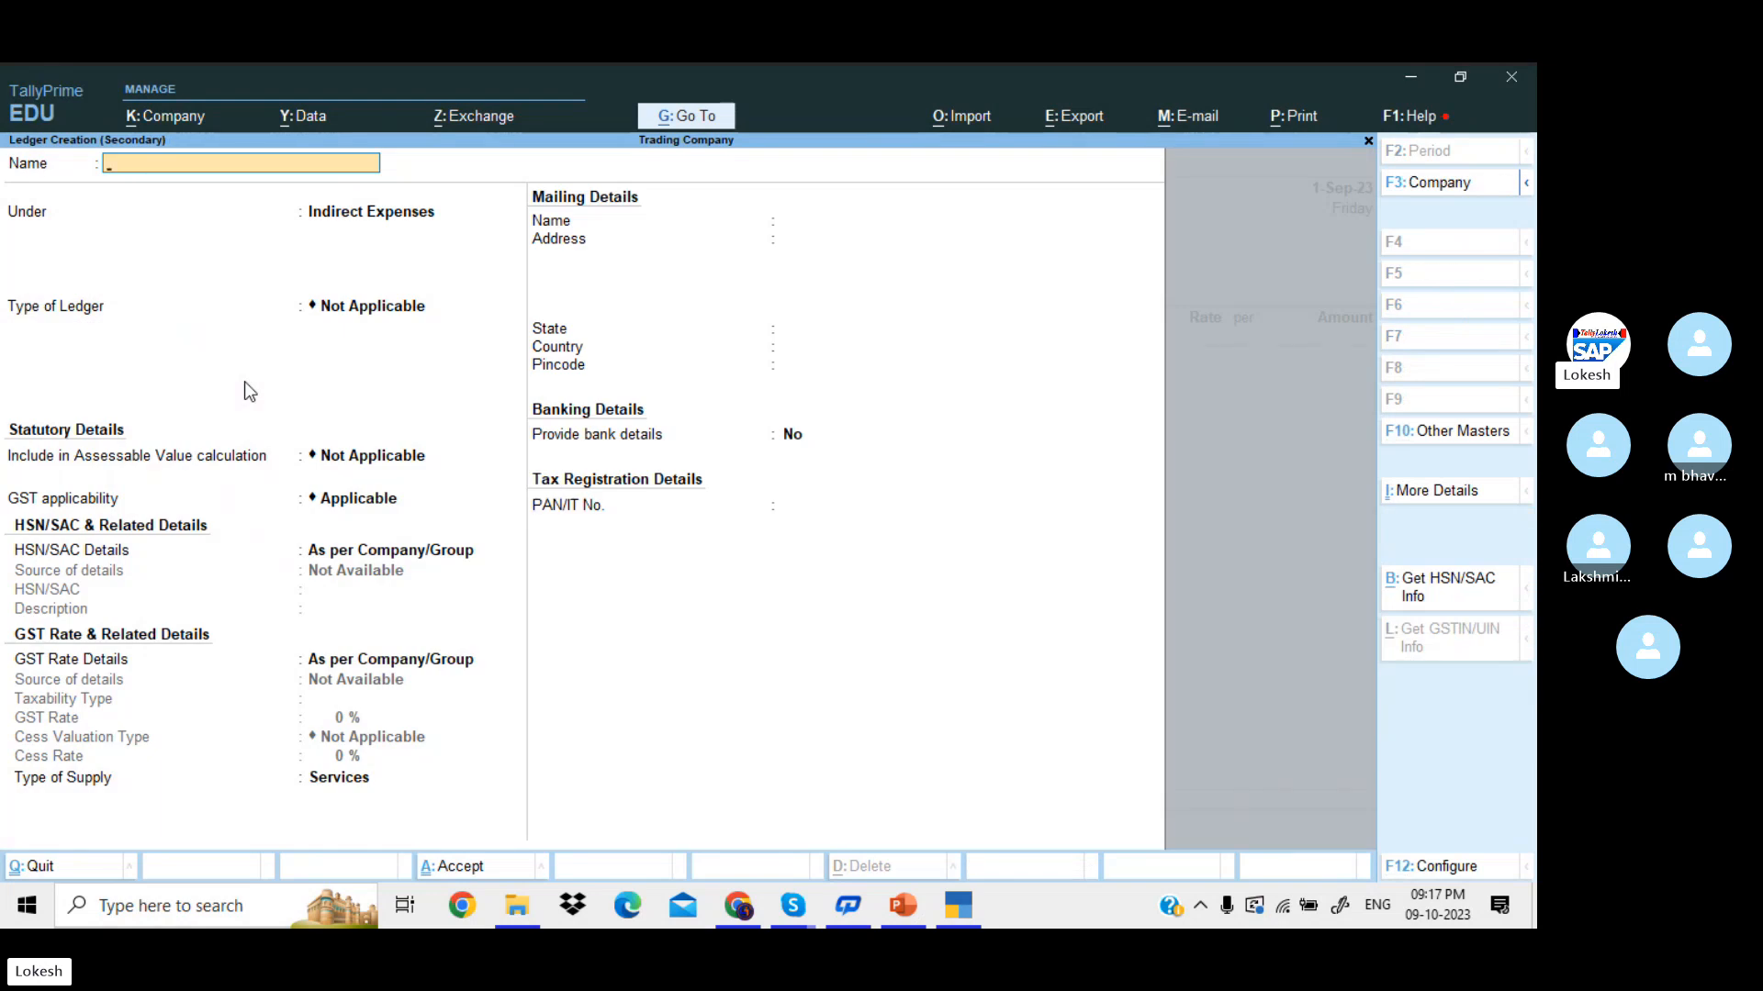
{"action": "type", "text": "Rajj"}
{"action": "key", "text": "BackSpace"}
{"action": "type", "text": "a Traders"}
{"action": "key", "text": "Return"}
{"action": "type", "text": "Sun"}
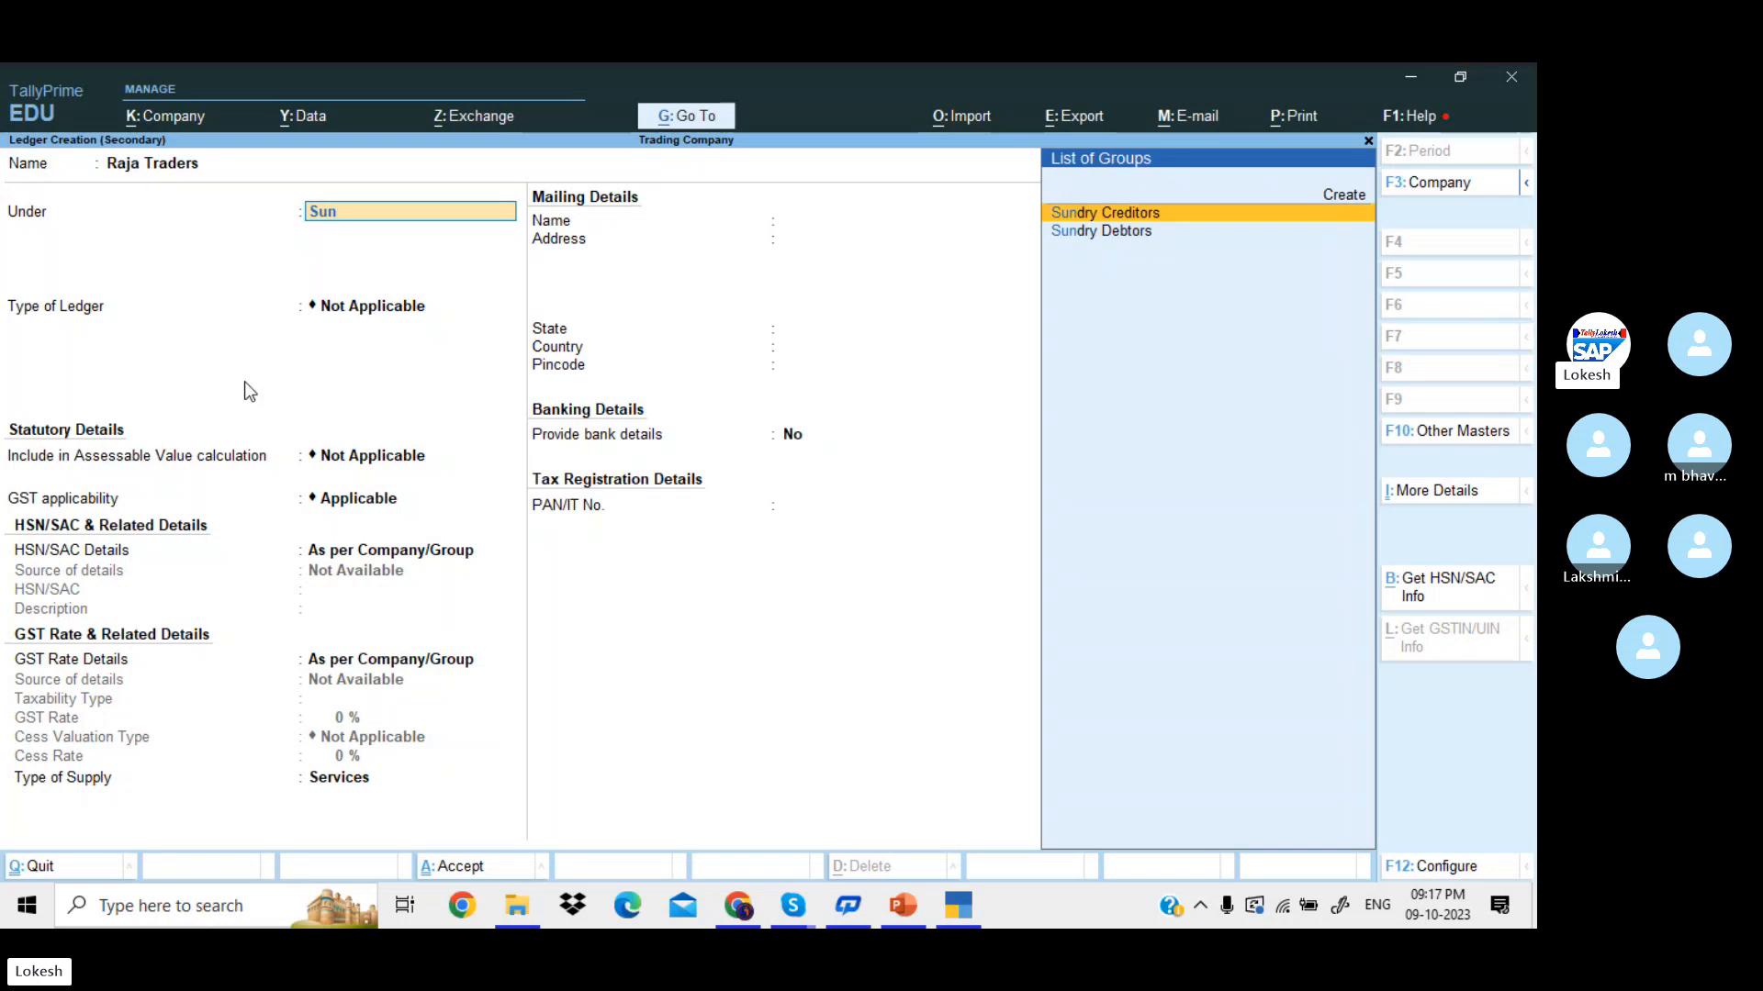
{"action": "key", "text": "Return"}
{"action": "key", "text": "Return"}
{"action": "key", "text": "Return"}
{"action": "key", "text": "Return"}
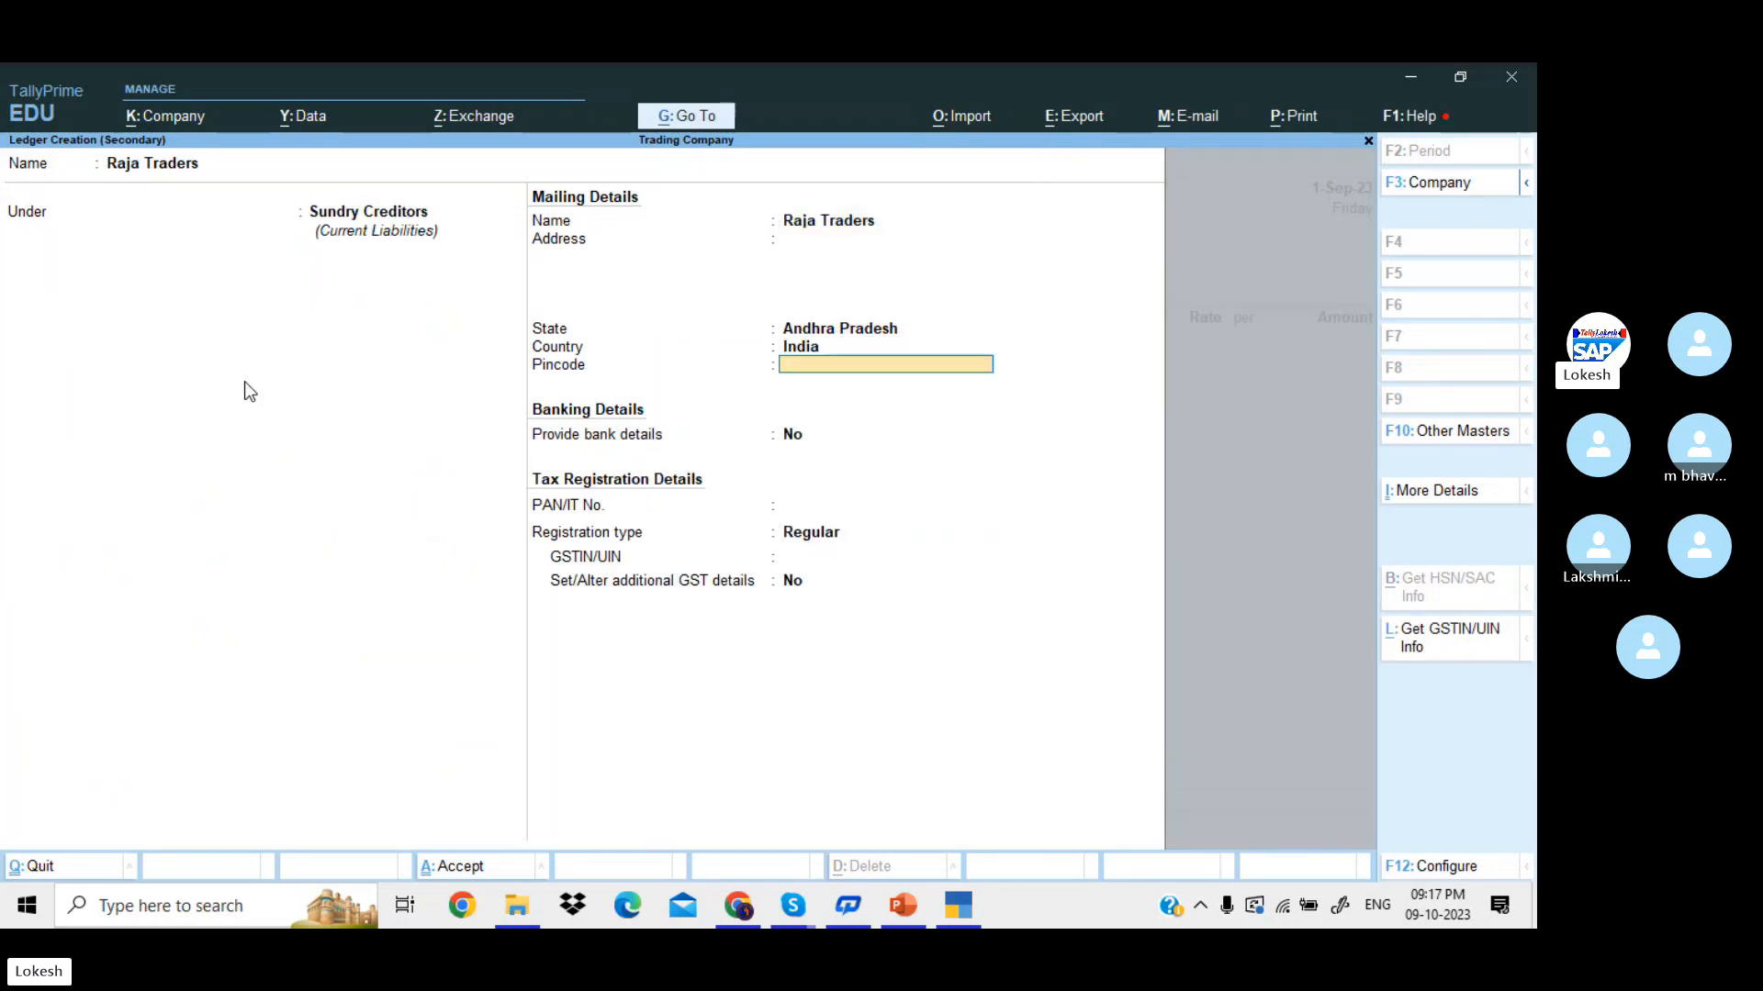
- Fill in the GSTIN/UIN of Raja Traders with Regular registration type and save the ledger
{"action": "key", "text": "Return"}
{"action": "key", "text": "Return"}
{"action": "key", "text": "Return"}
{"action": "key", "text": "Return"}
{"action": "type", "text": "3"}
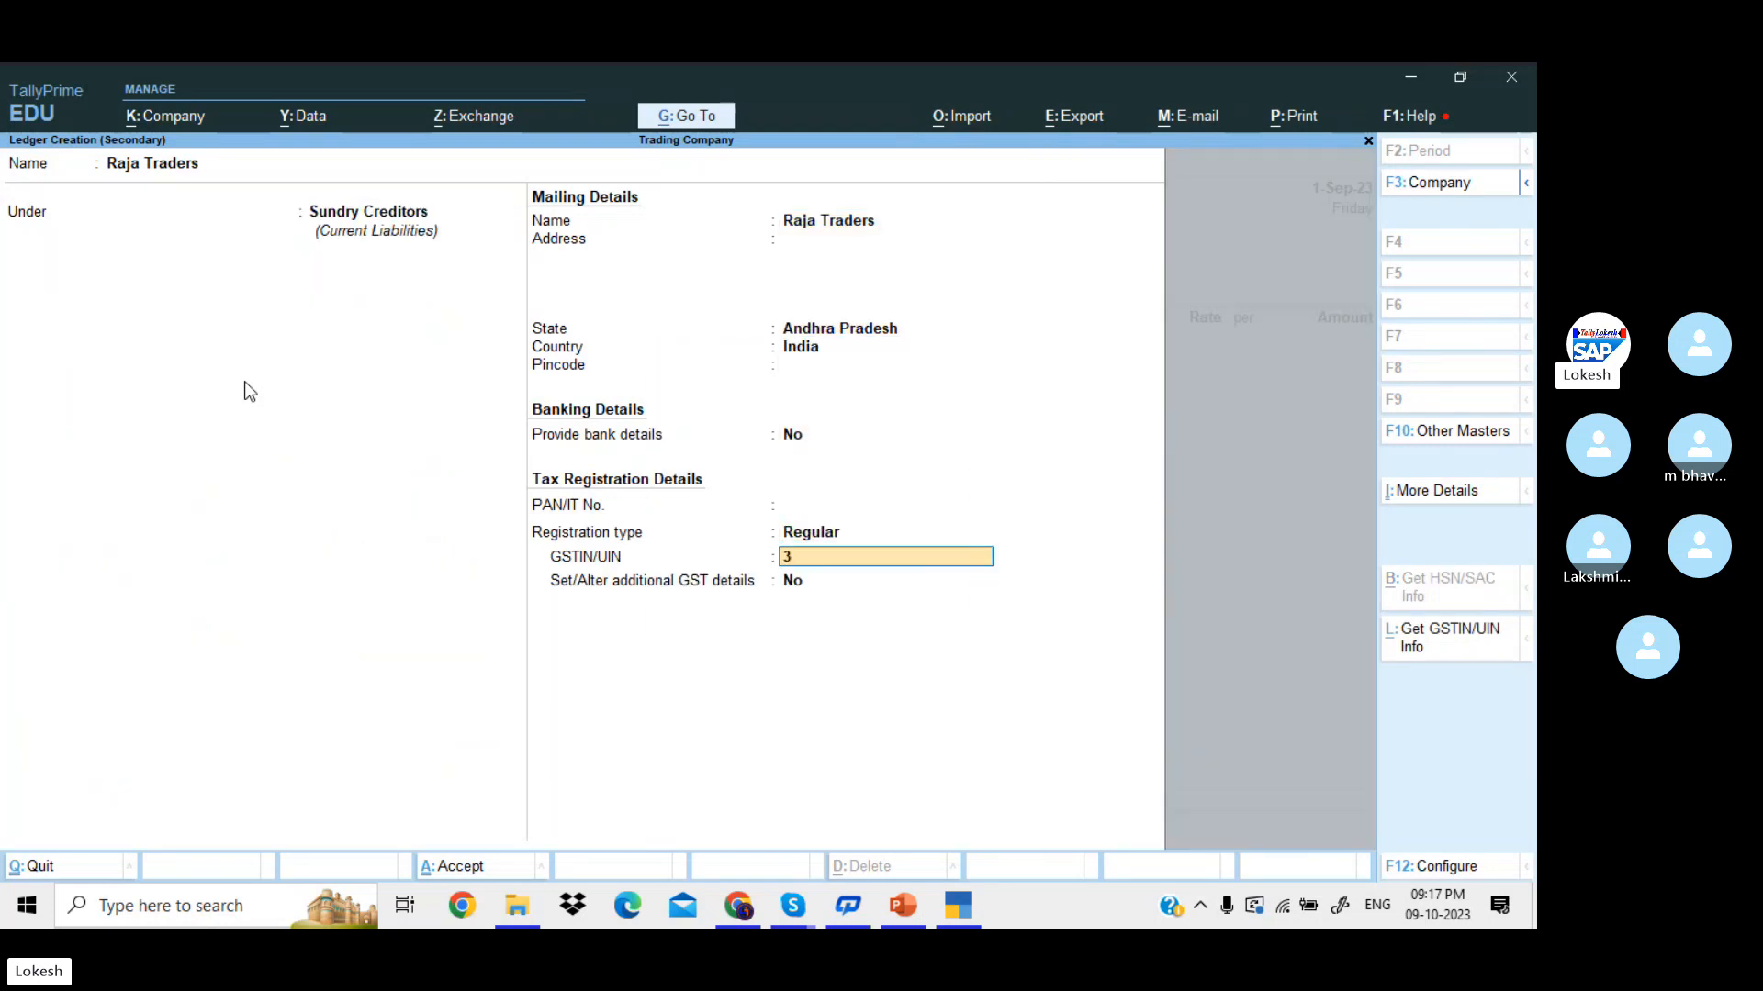
{"action": "type", "text": "7"}
{"action": "key", "text": "Return"}
{"action": "key", "text": "Return"}
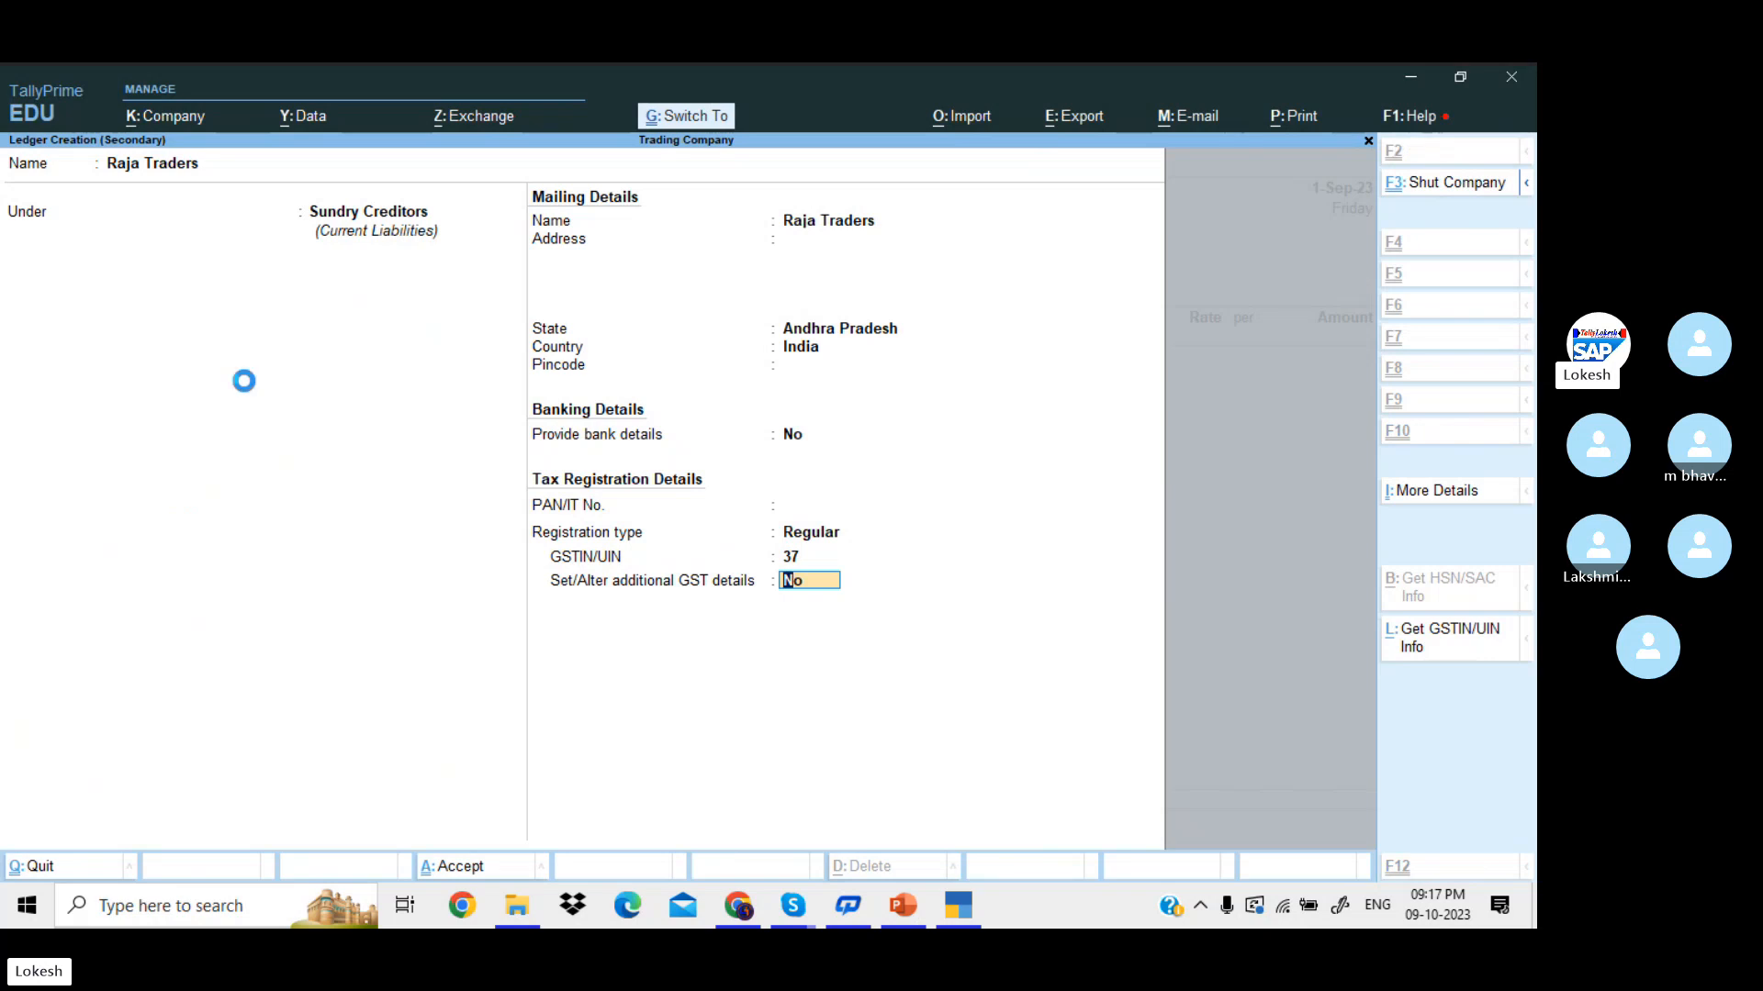
{"action": "key", "text": "ctrl+a"}
{"action": "key", "text": "ctrl+a"}
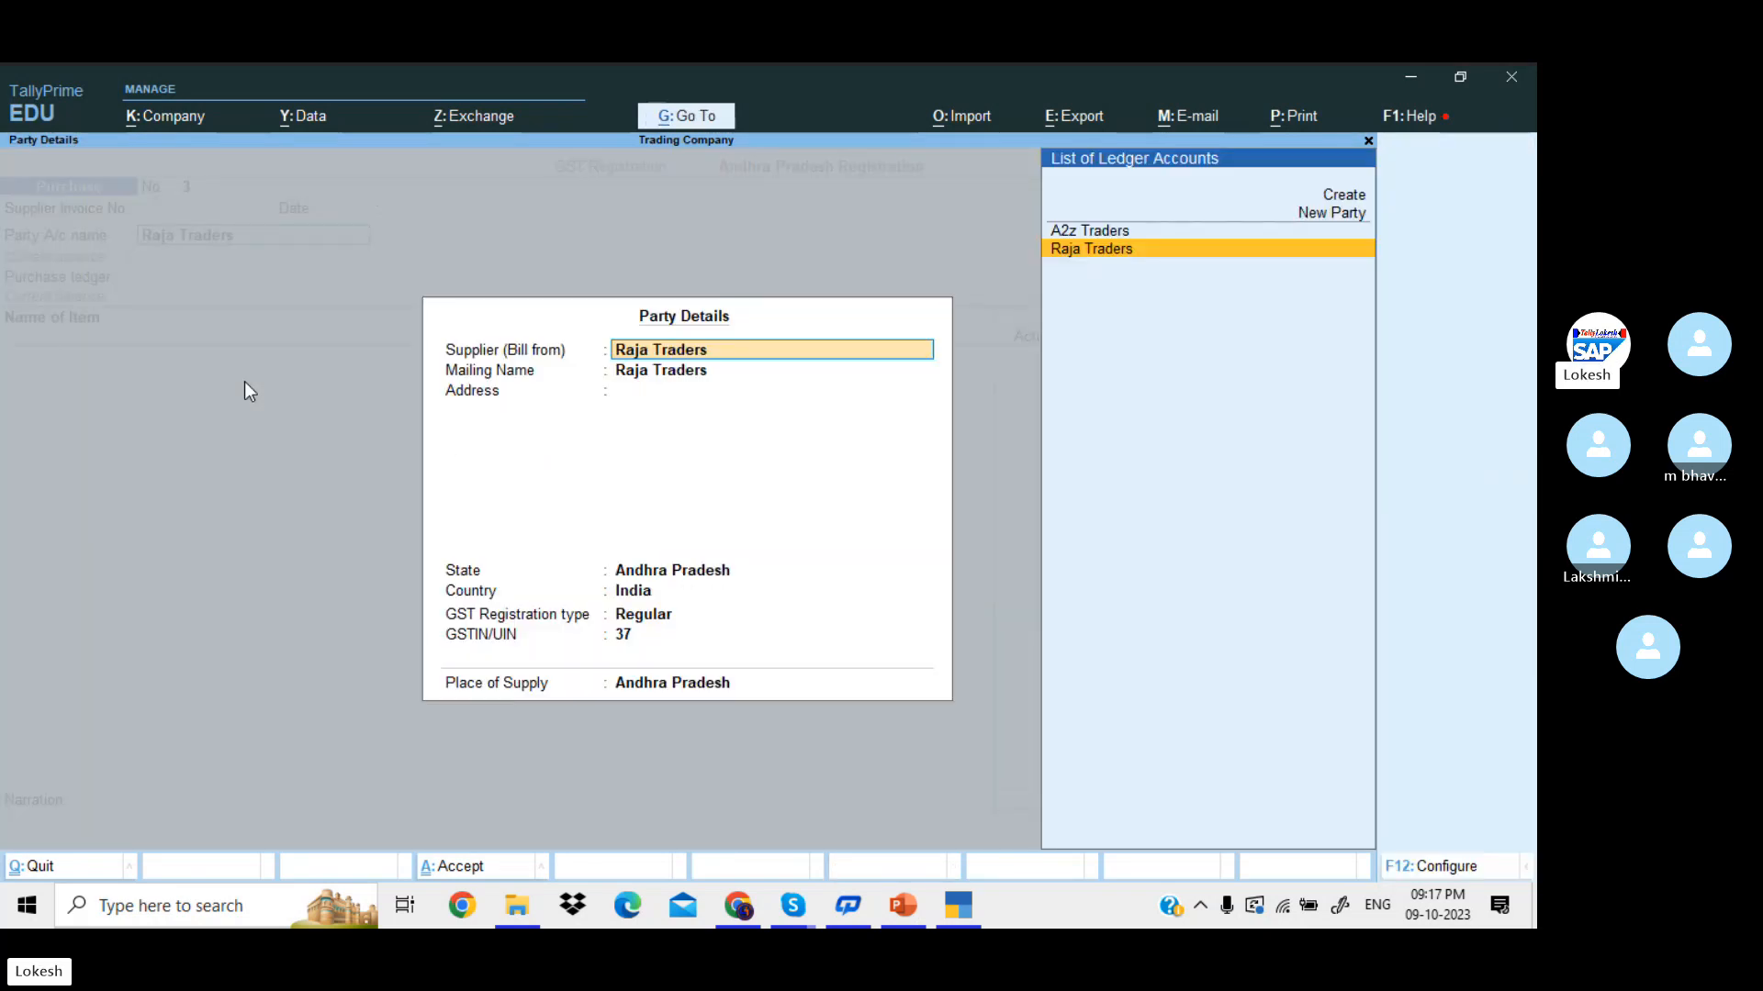
- Use the Purchase ledger and add High Capacity Stabilizers with actual quantity 55, billed quantity 50 and rate 650
{"action": "key", "text": "ctrl+a"}
{"action": "key", "text": "Return"}
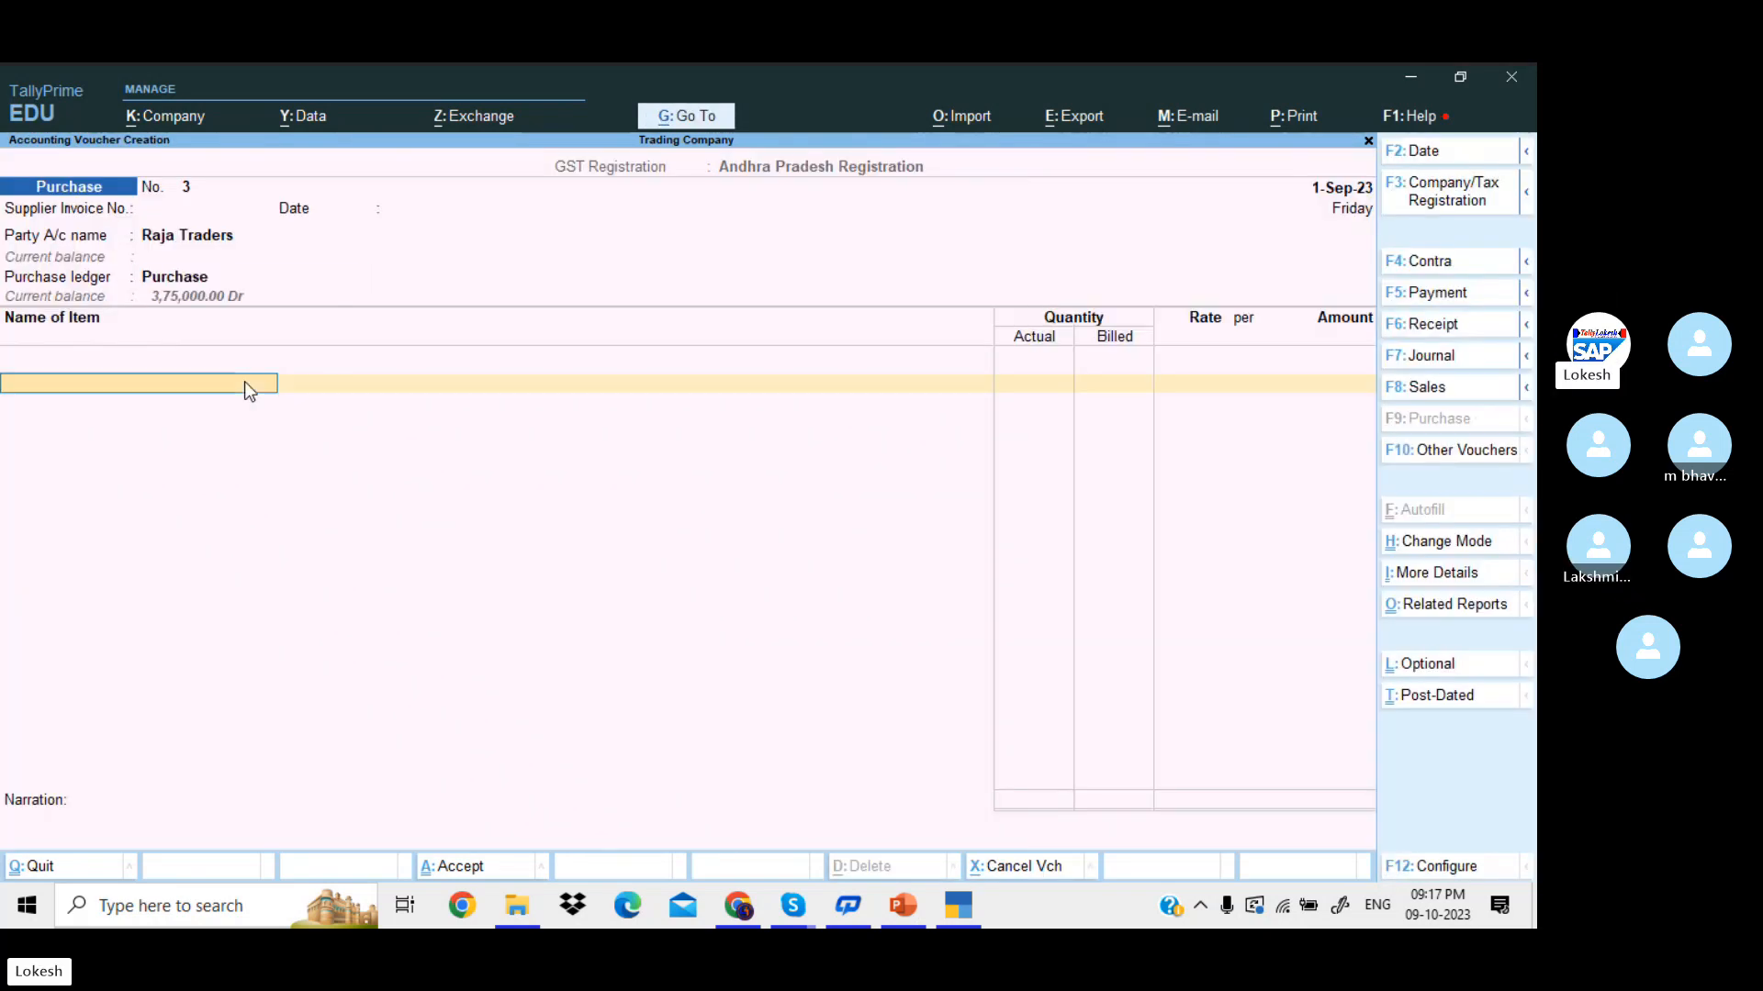
{"action": "key", "text": "Return"}
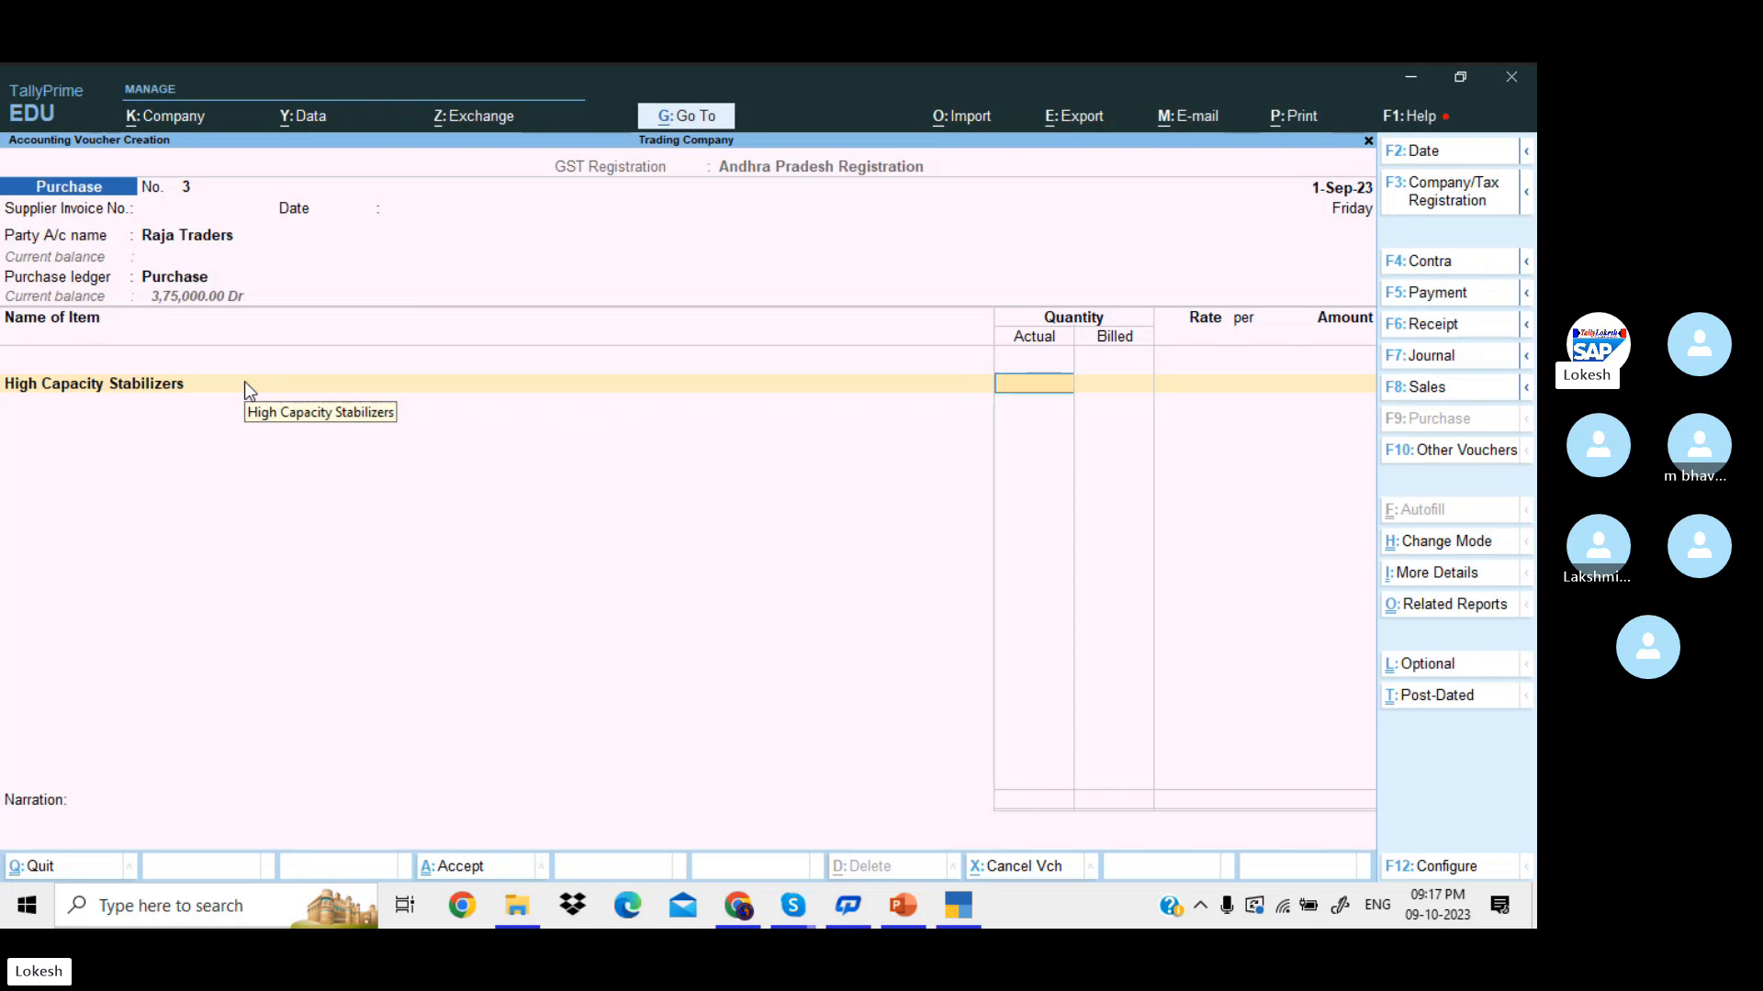
{"action": "type", "text": "55"}
{"action": "key", "text": "Return"}
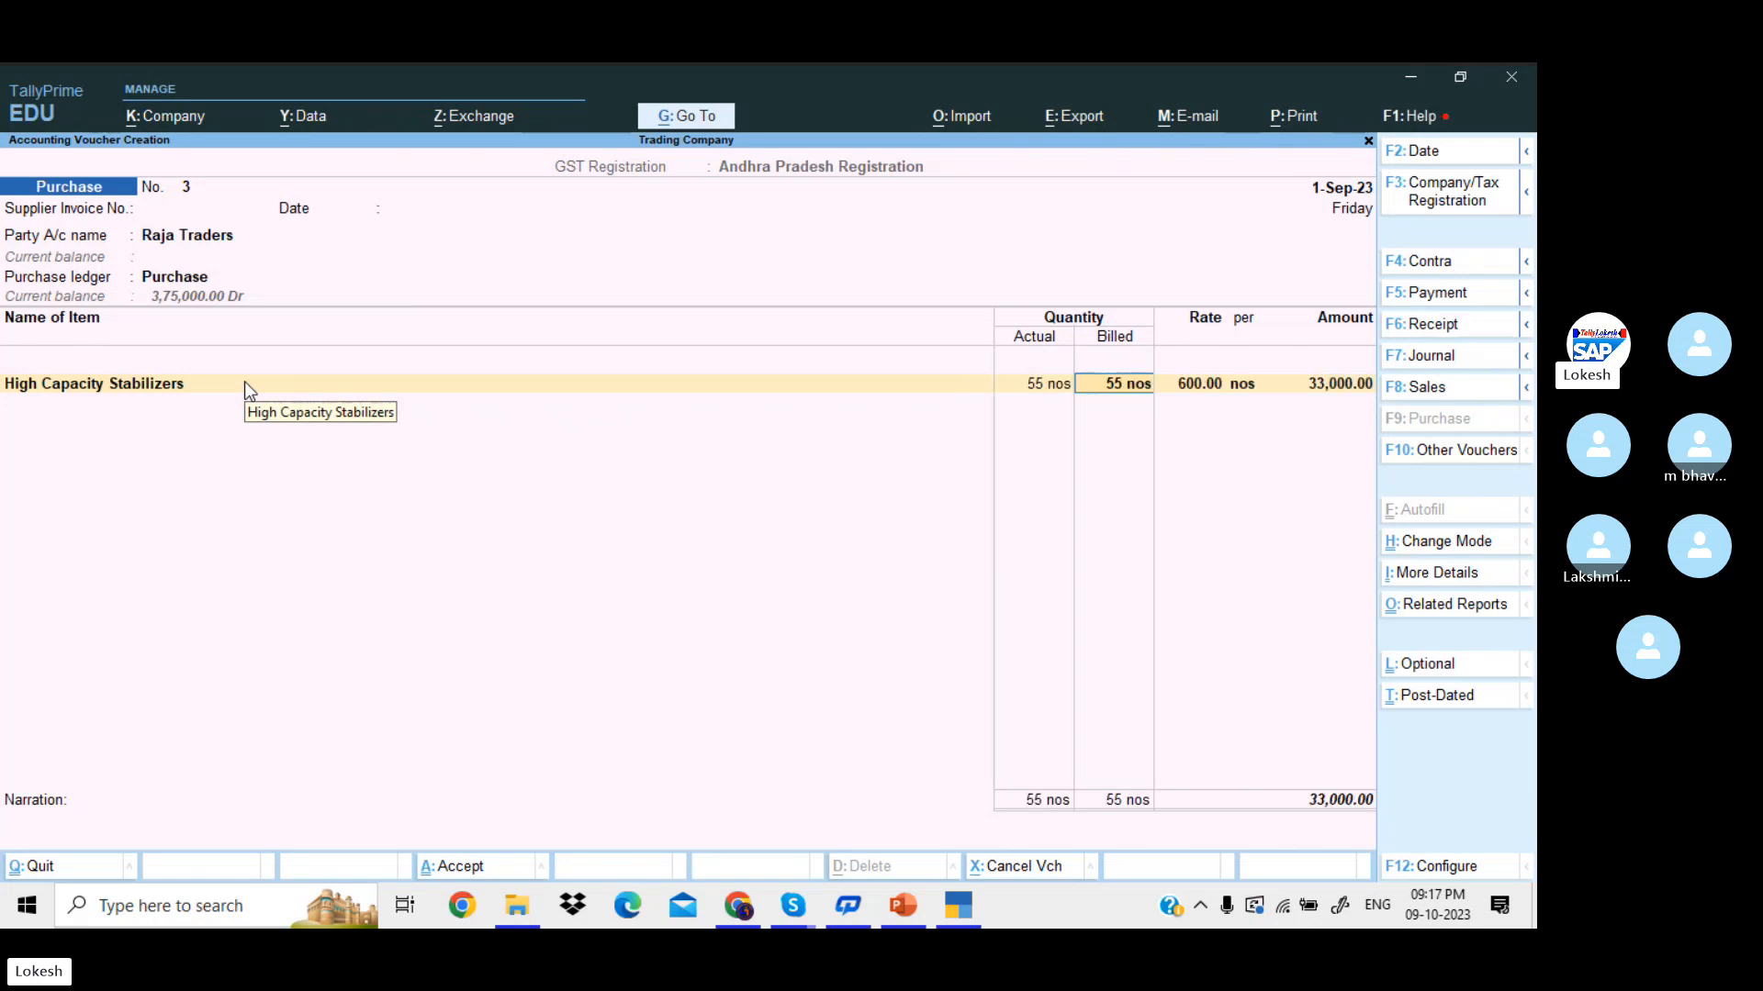
{"action": "type", "text": "50"}
{"action": "key", "text": "Return"}
{"action": "type", "text": "650"}
{"action": "key", "text": "Return"}
{"action": "key", "text": "Return"}
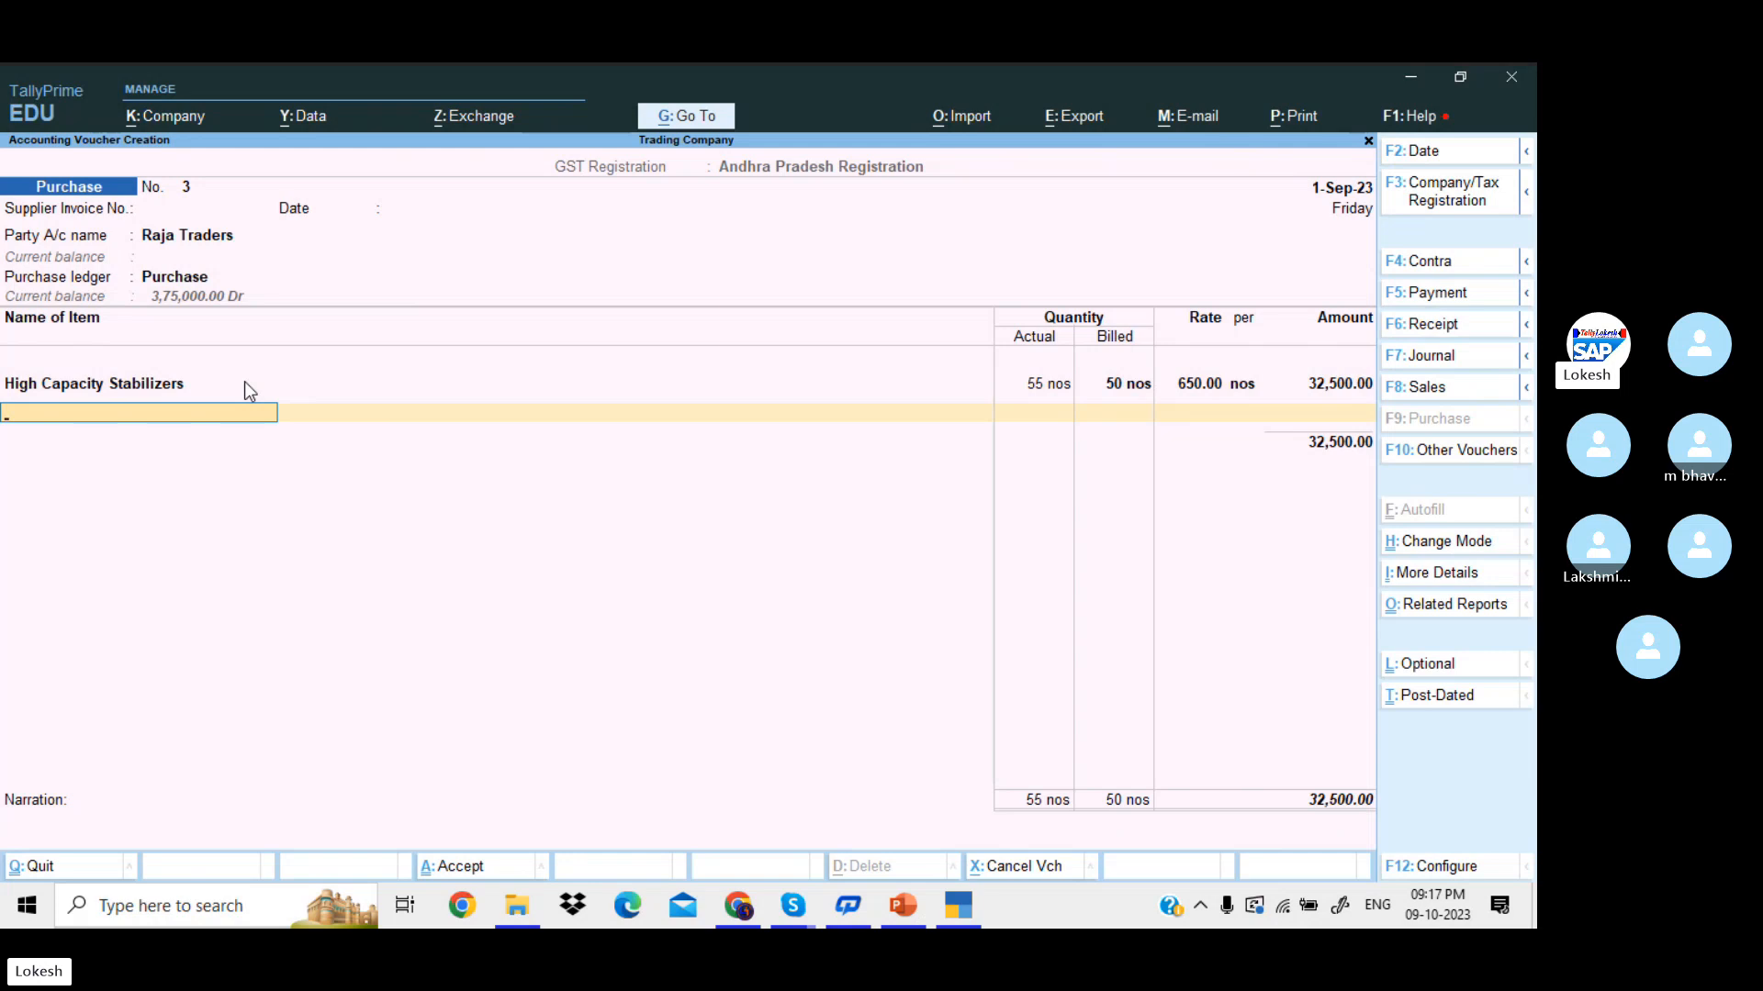
- Add Low Capacity Stabilizers with actual quantity 24, billed quantity 20 and rate 400
{"action": "type", "text": "l"}
{"action": "key", "text": "Return"}
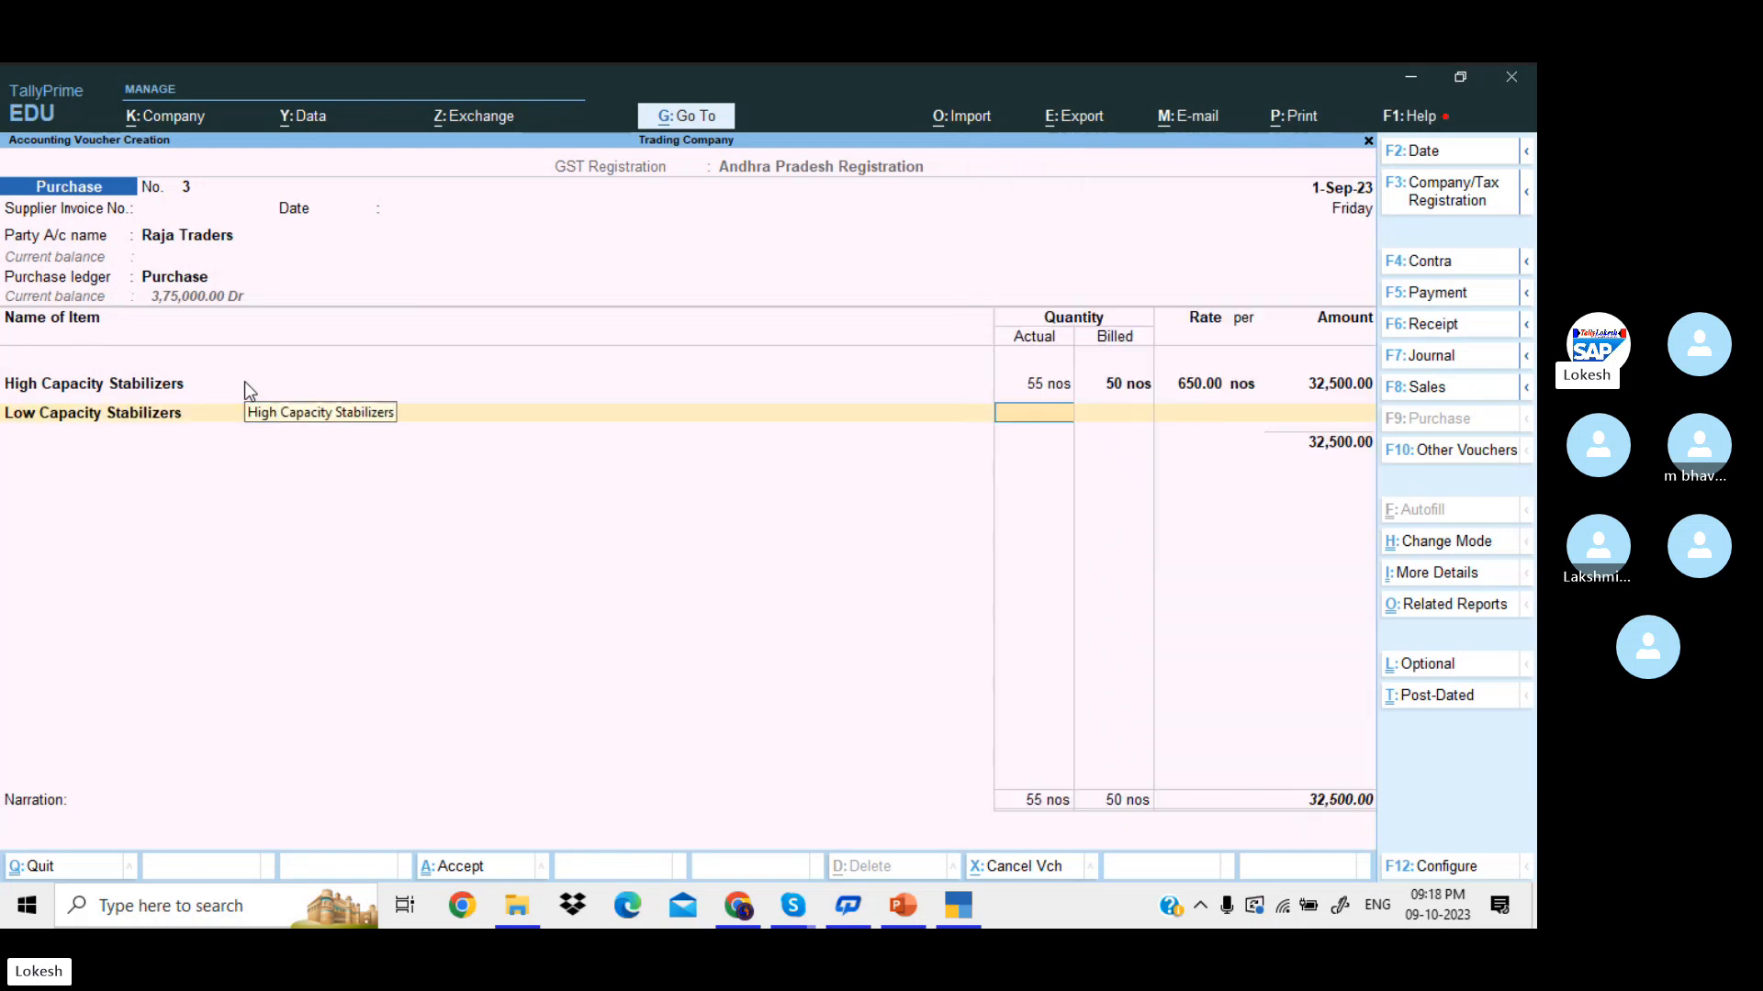
{"action": "type", "text": "24"}
{"action": "key", "text": "Return"}
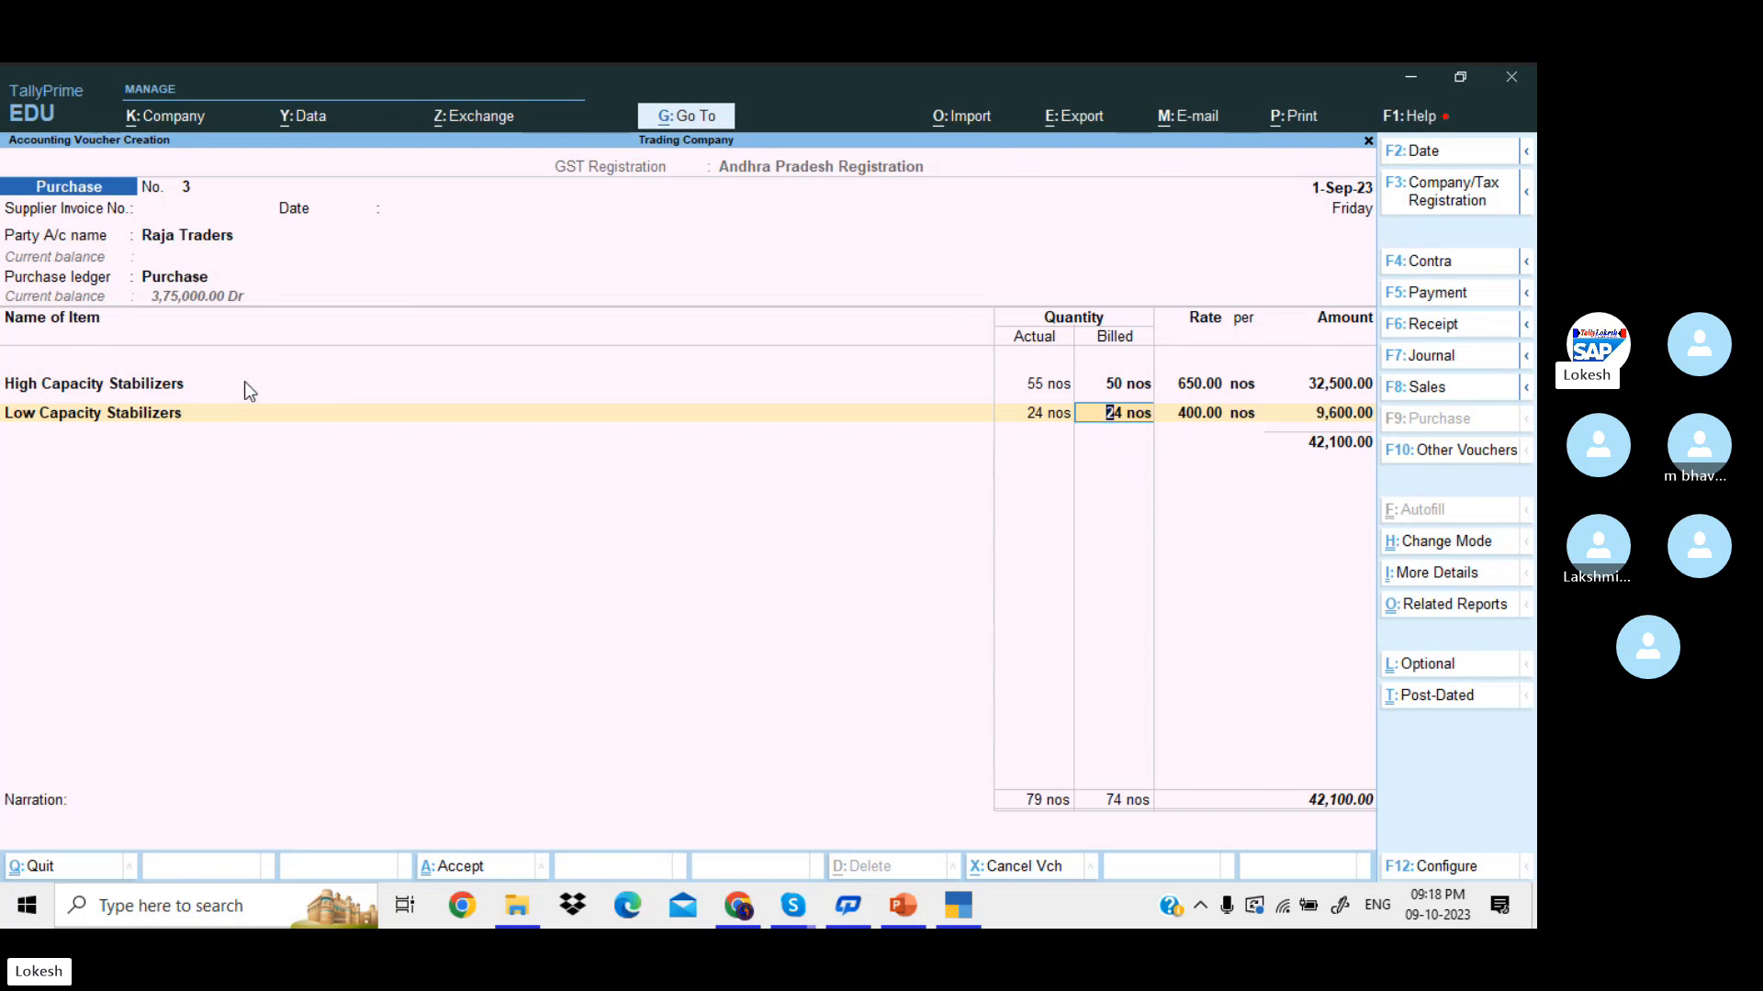
{"action": "type", "text": "20"}
{"action": "key", "text": "Return"}
{"action": "key", "text": "Return"}
{"action": "key", "text": "Return"}
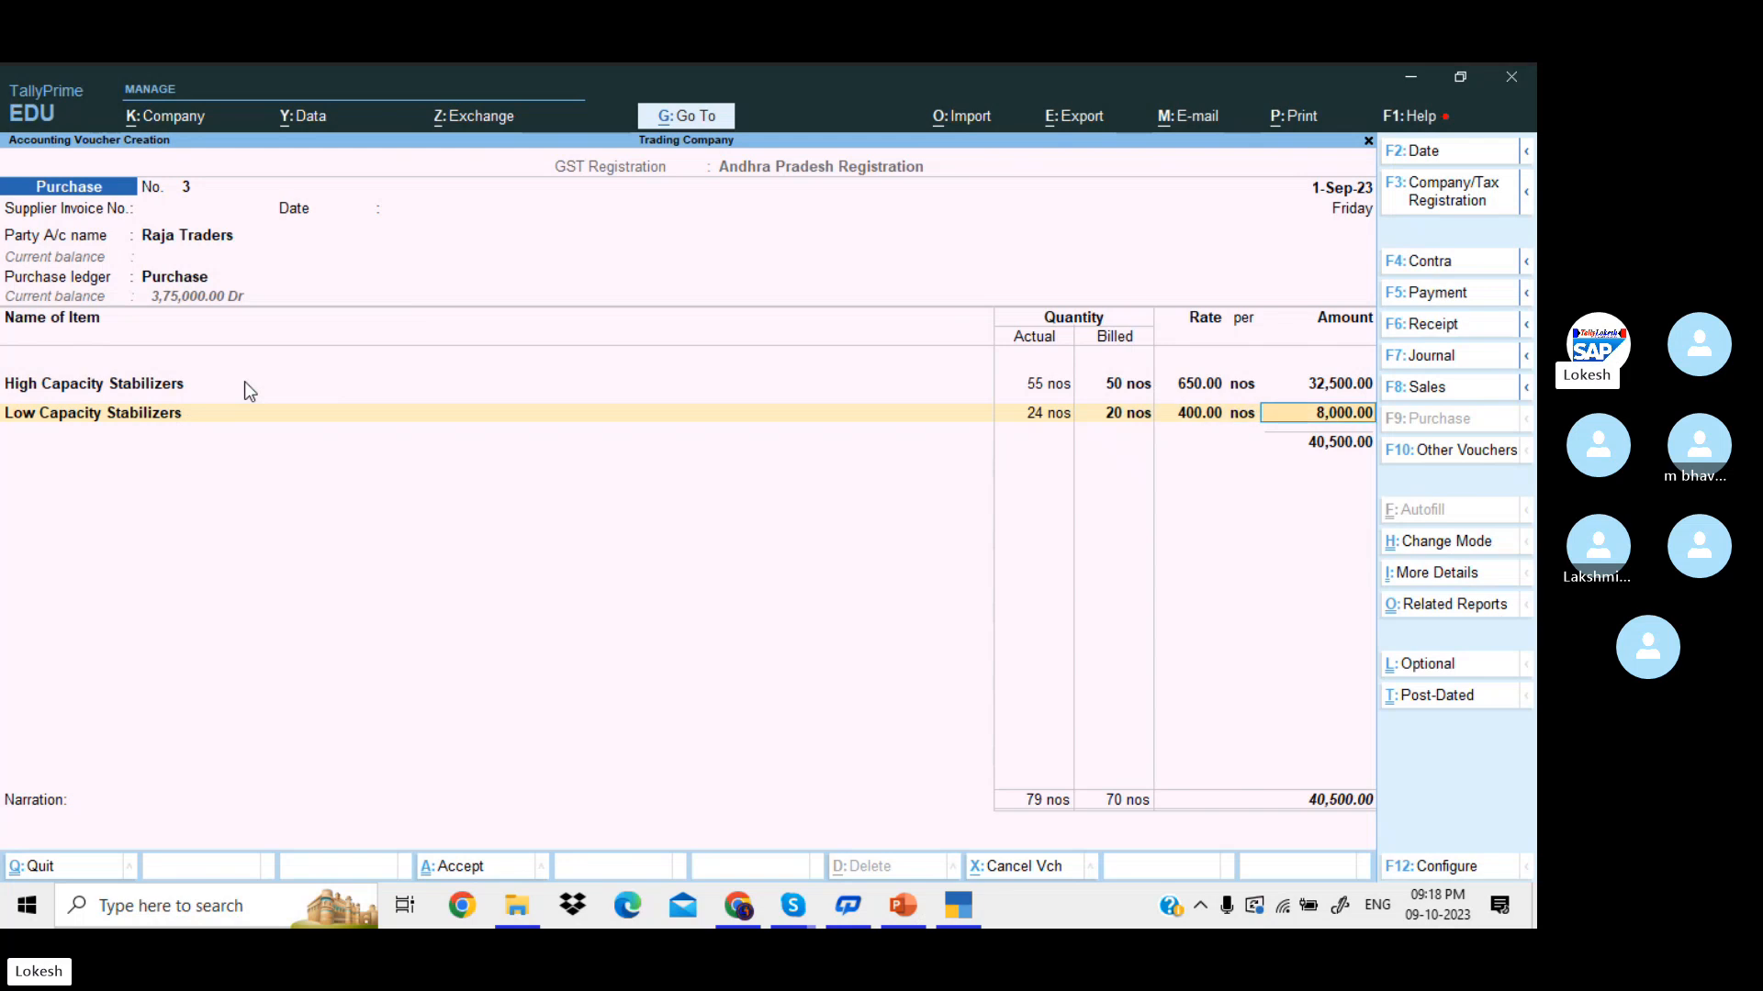
- Add the CGST and SGST tax ledgers below the items, accepting their calculated amounts
{"action": "type", "text": "Cg"}
{"action": "key", "text": "Return"}
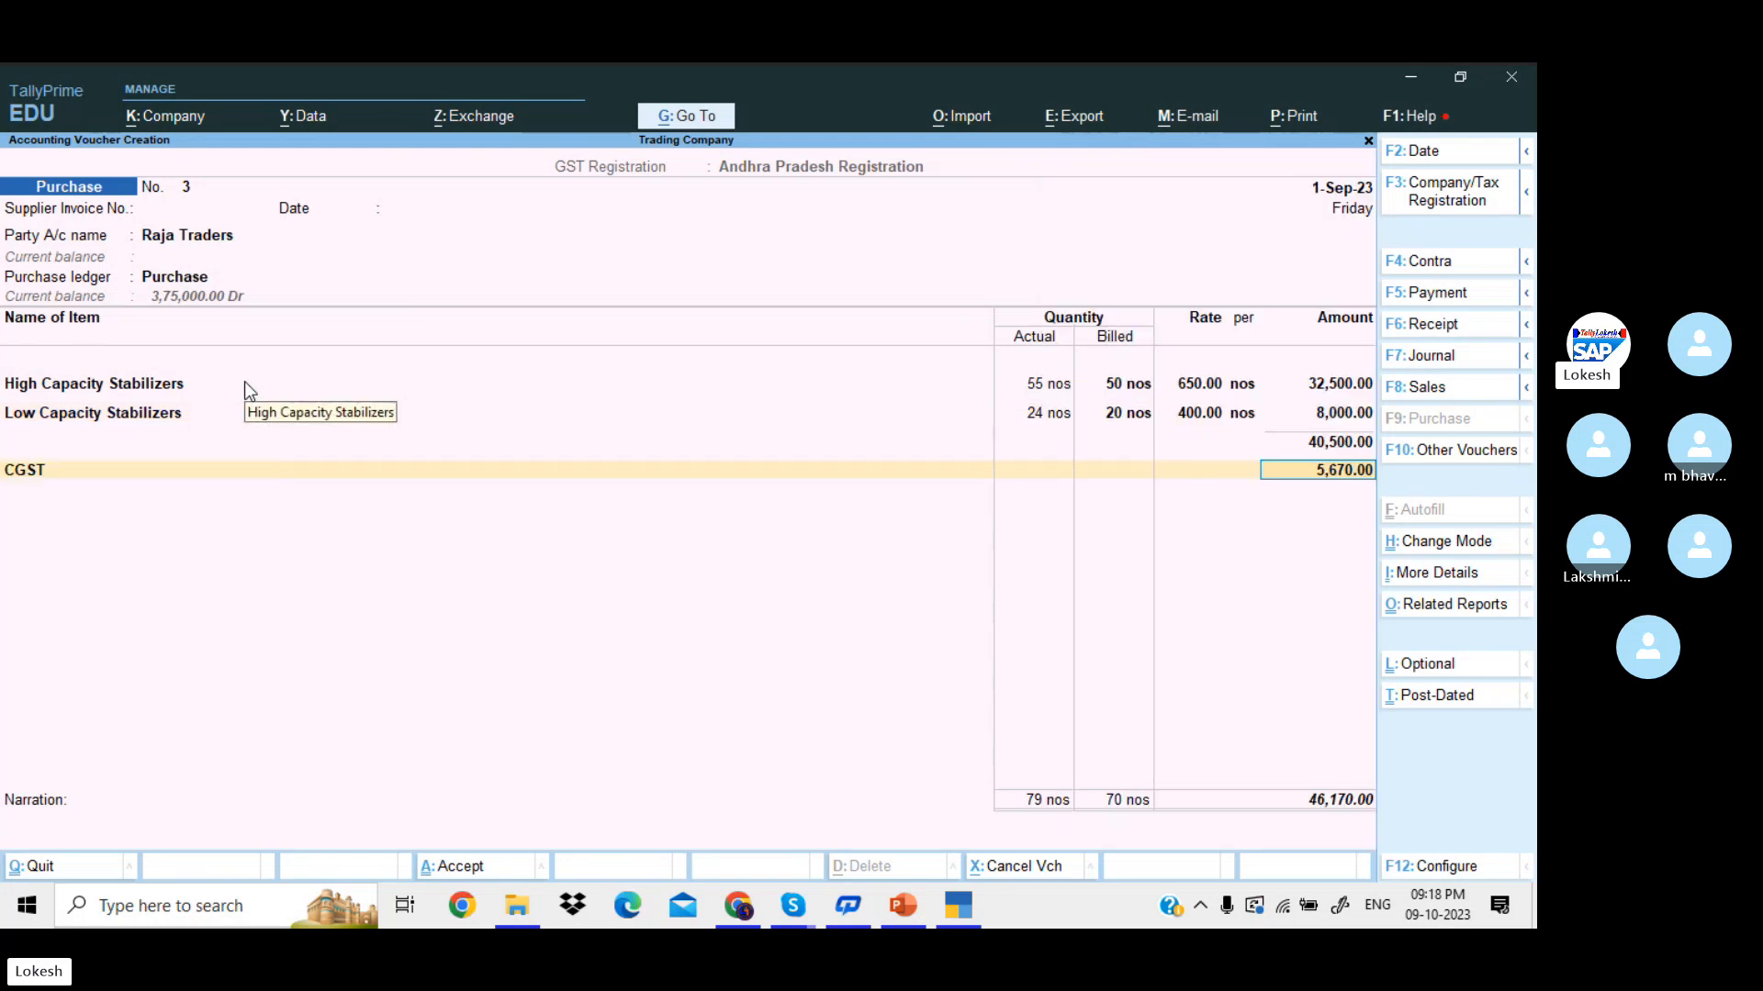
{"action": "key", "text": "Return"}
{"action": "type", "text": "Sg"}
{"action": "key", "text": "Return"}
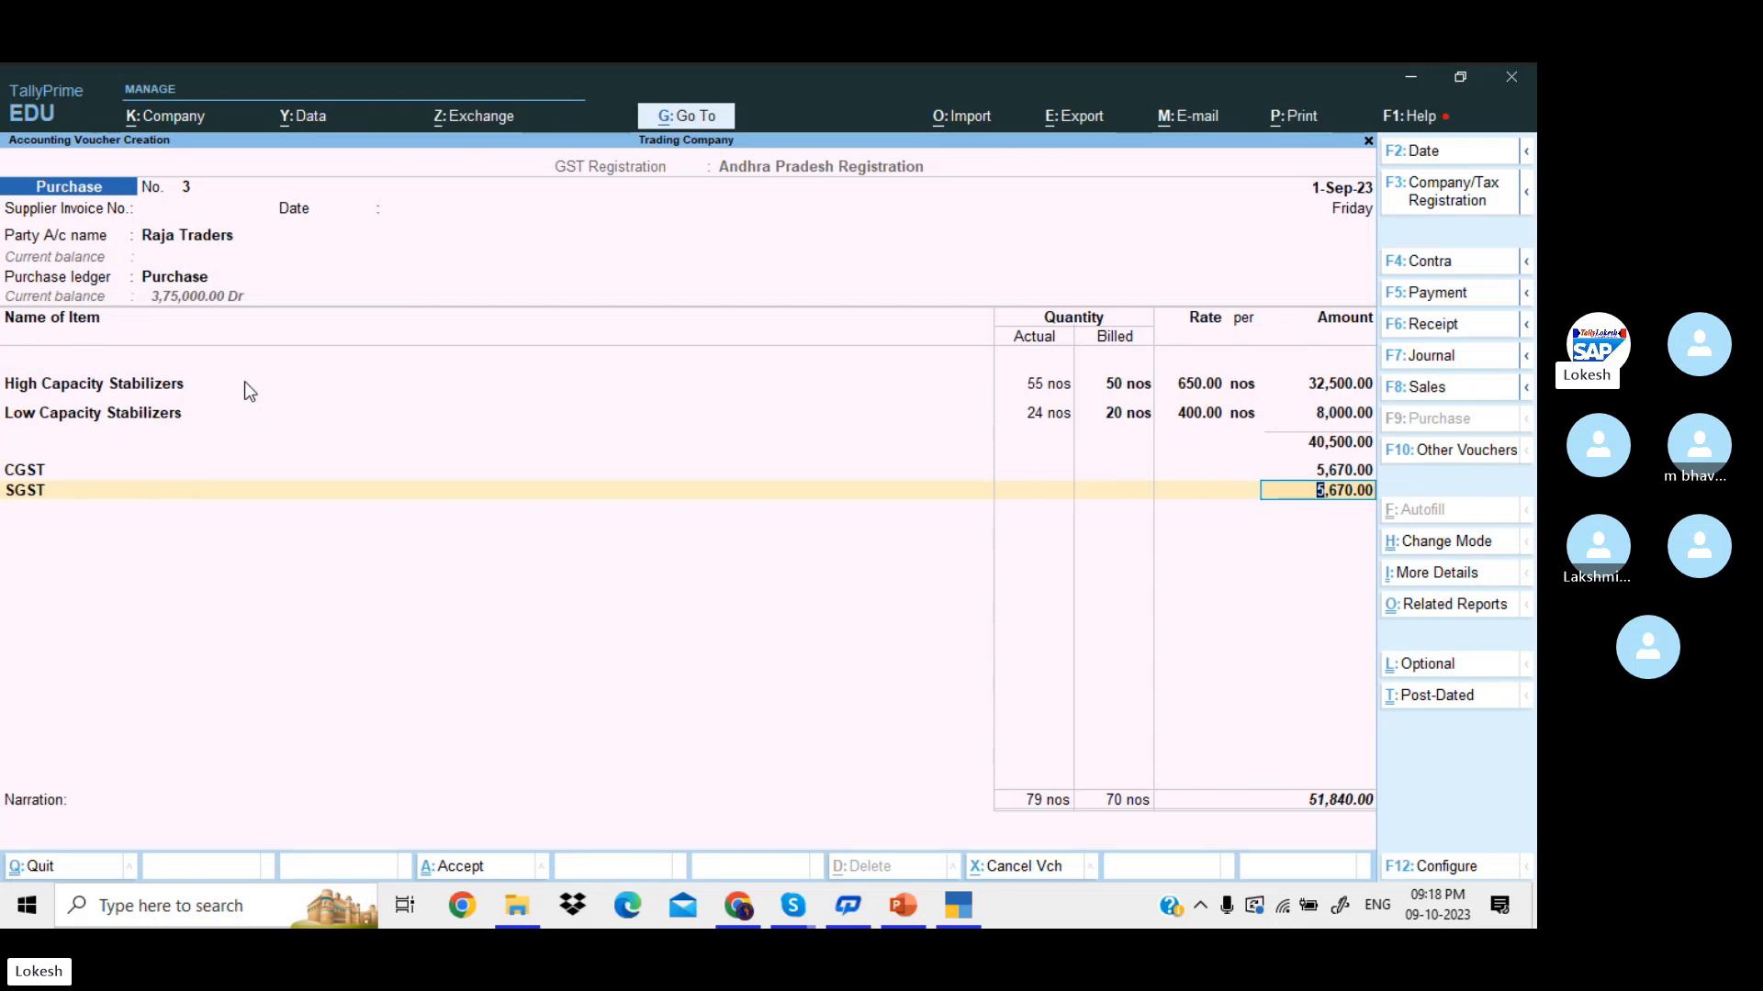
{"action": "key", "text": "Return"}
{"action": "key", "text": "Return"}
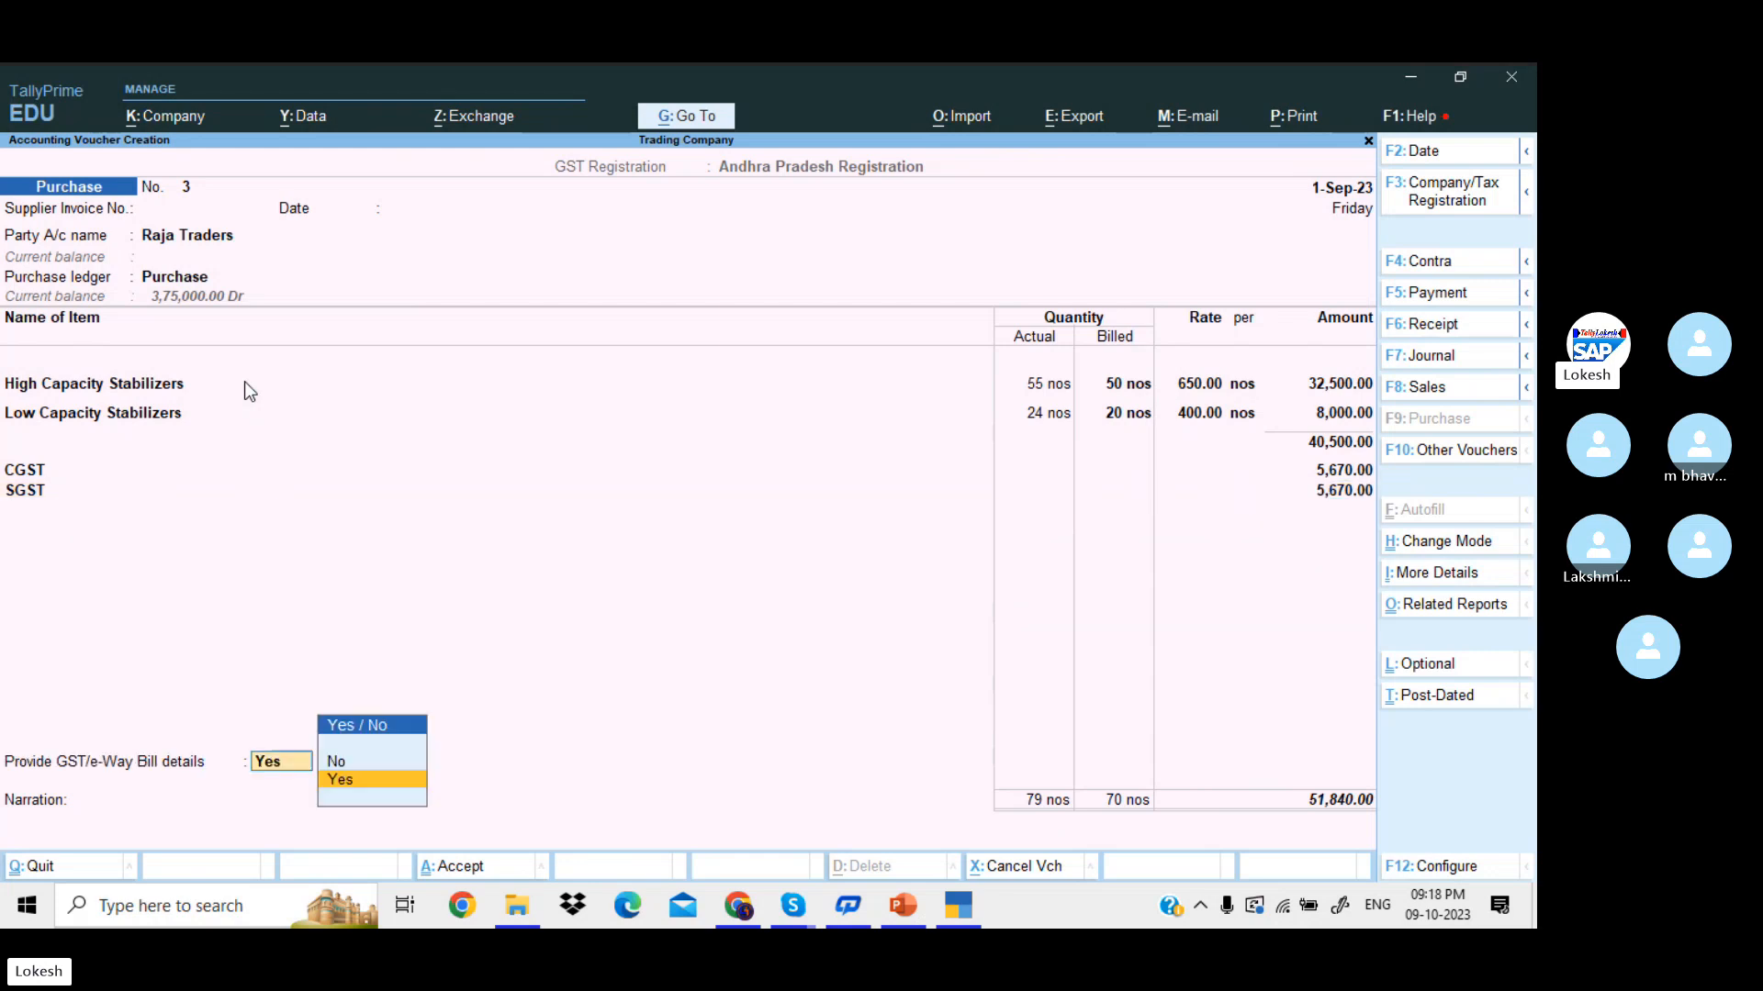
- Set Provide GST/e-Way Bill details to No and save the purchase voucher
{"action": "key", "text": "Up"}
{"action": "key", "text": "Return"}
{"action": "key", "text": "Return"}
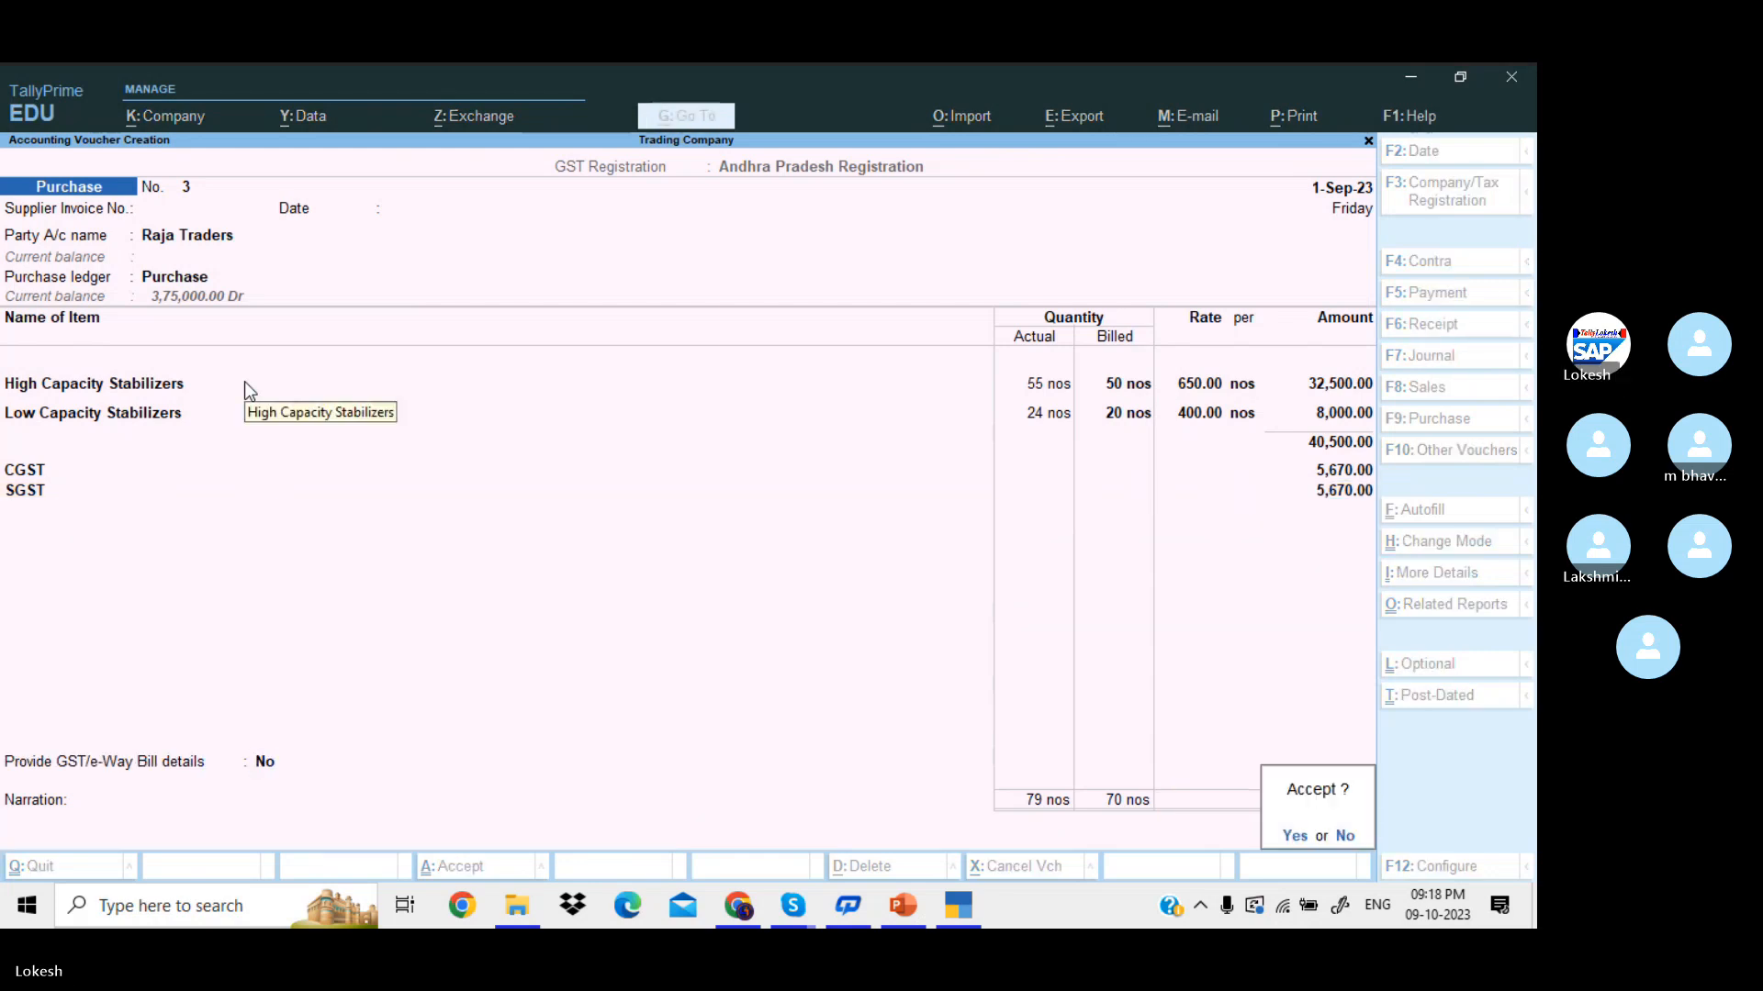
{"action": "key", "text": "Return"}
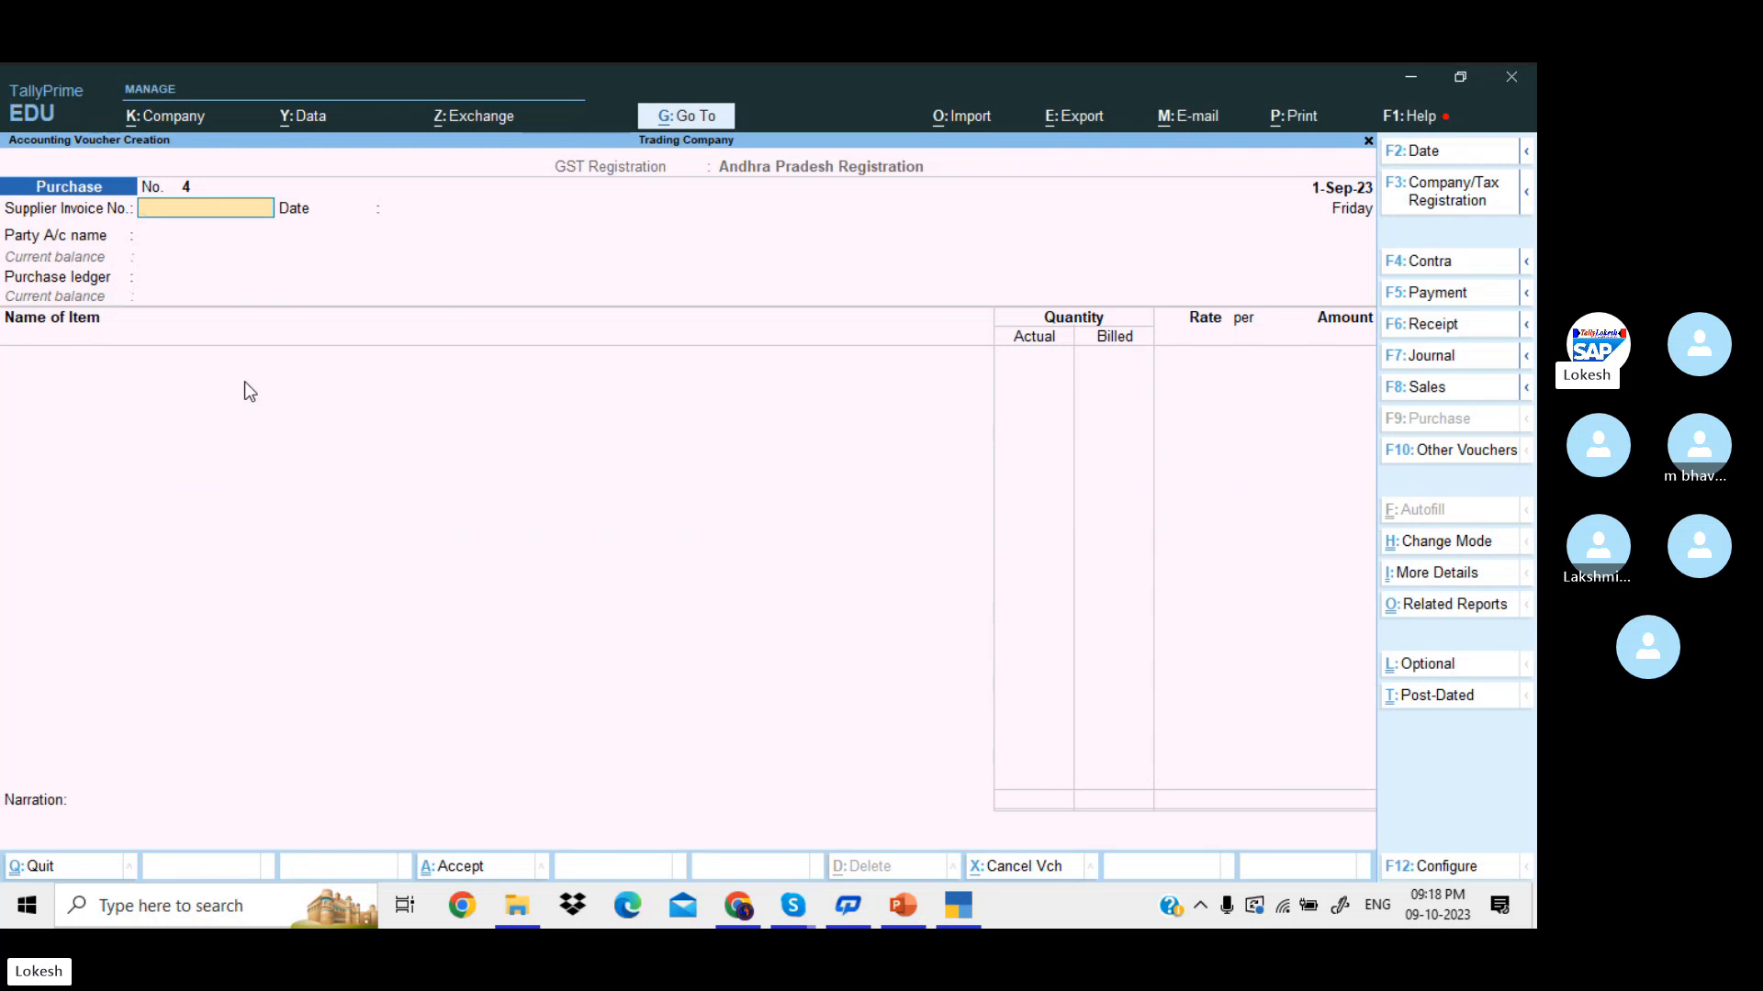
- Start a payment voucher and debit A2z Traders with 6,45,450
{"action": "left_click", "coordinate": [1453, 298]}
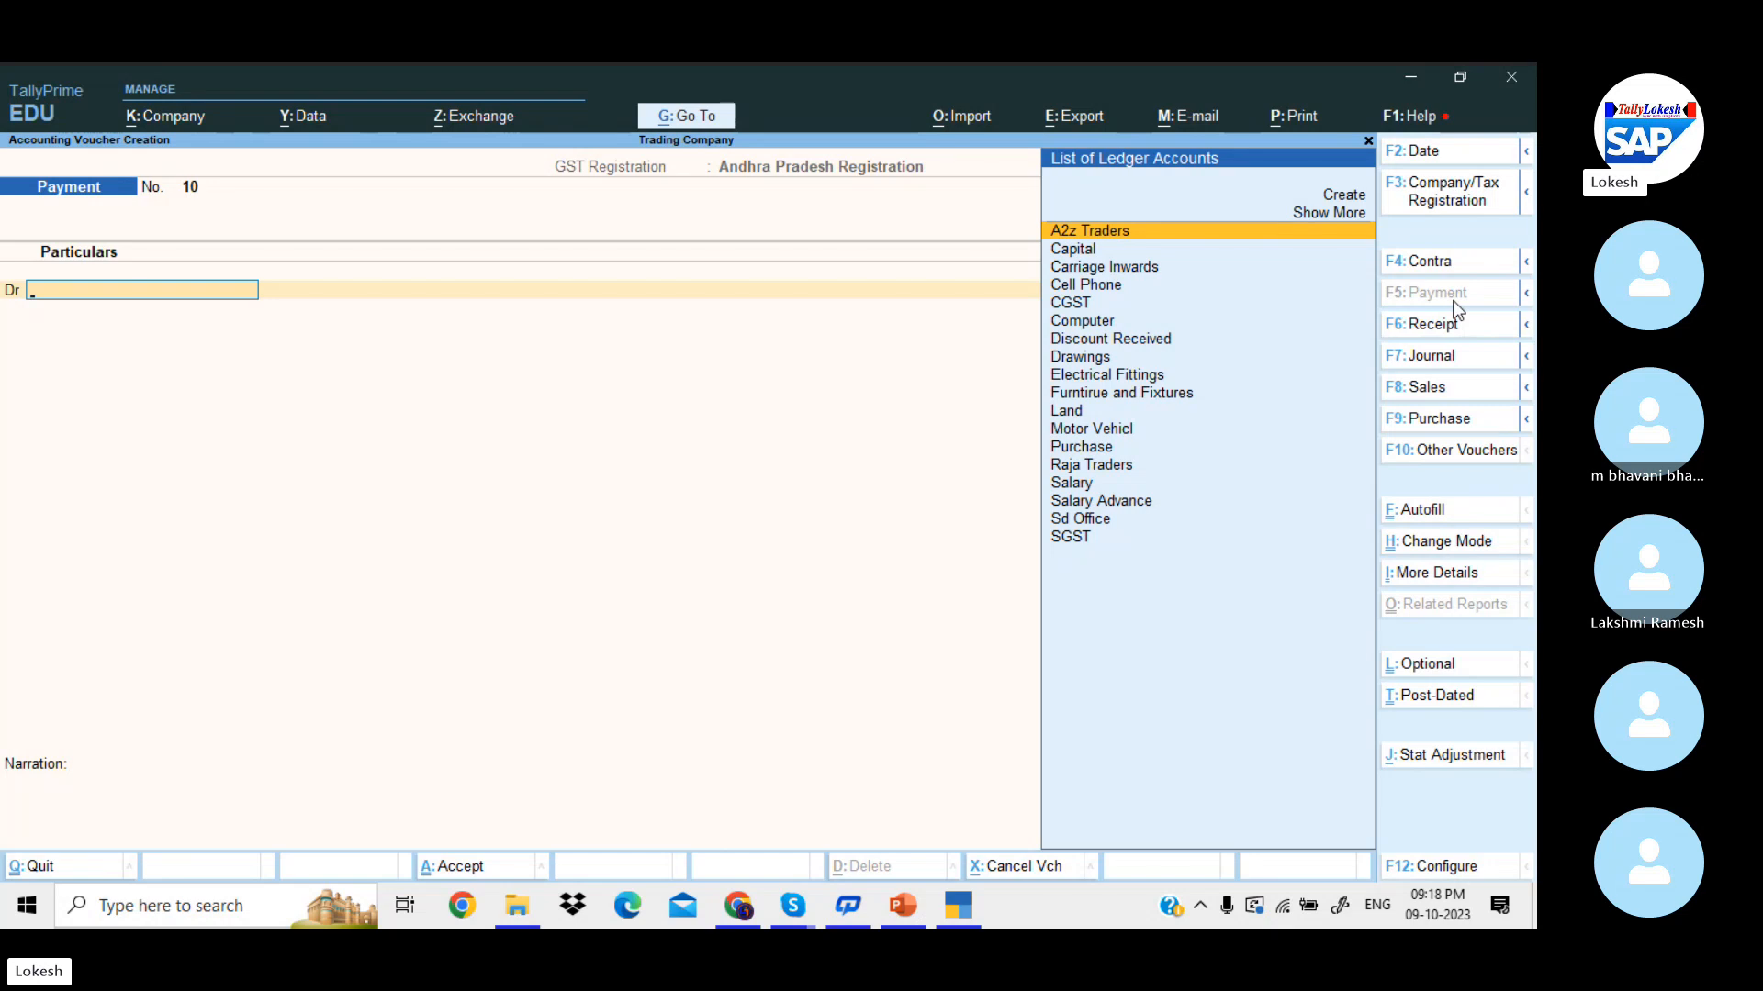
{"action": "key", "text": "Return"}
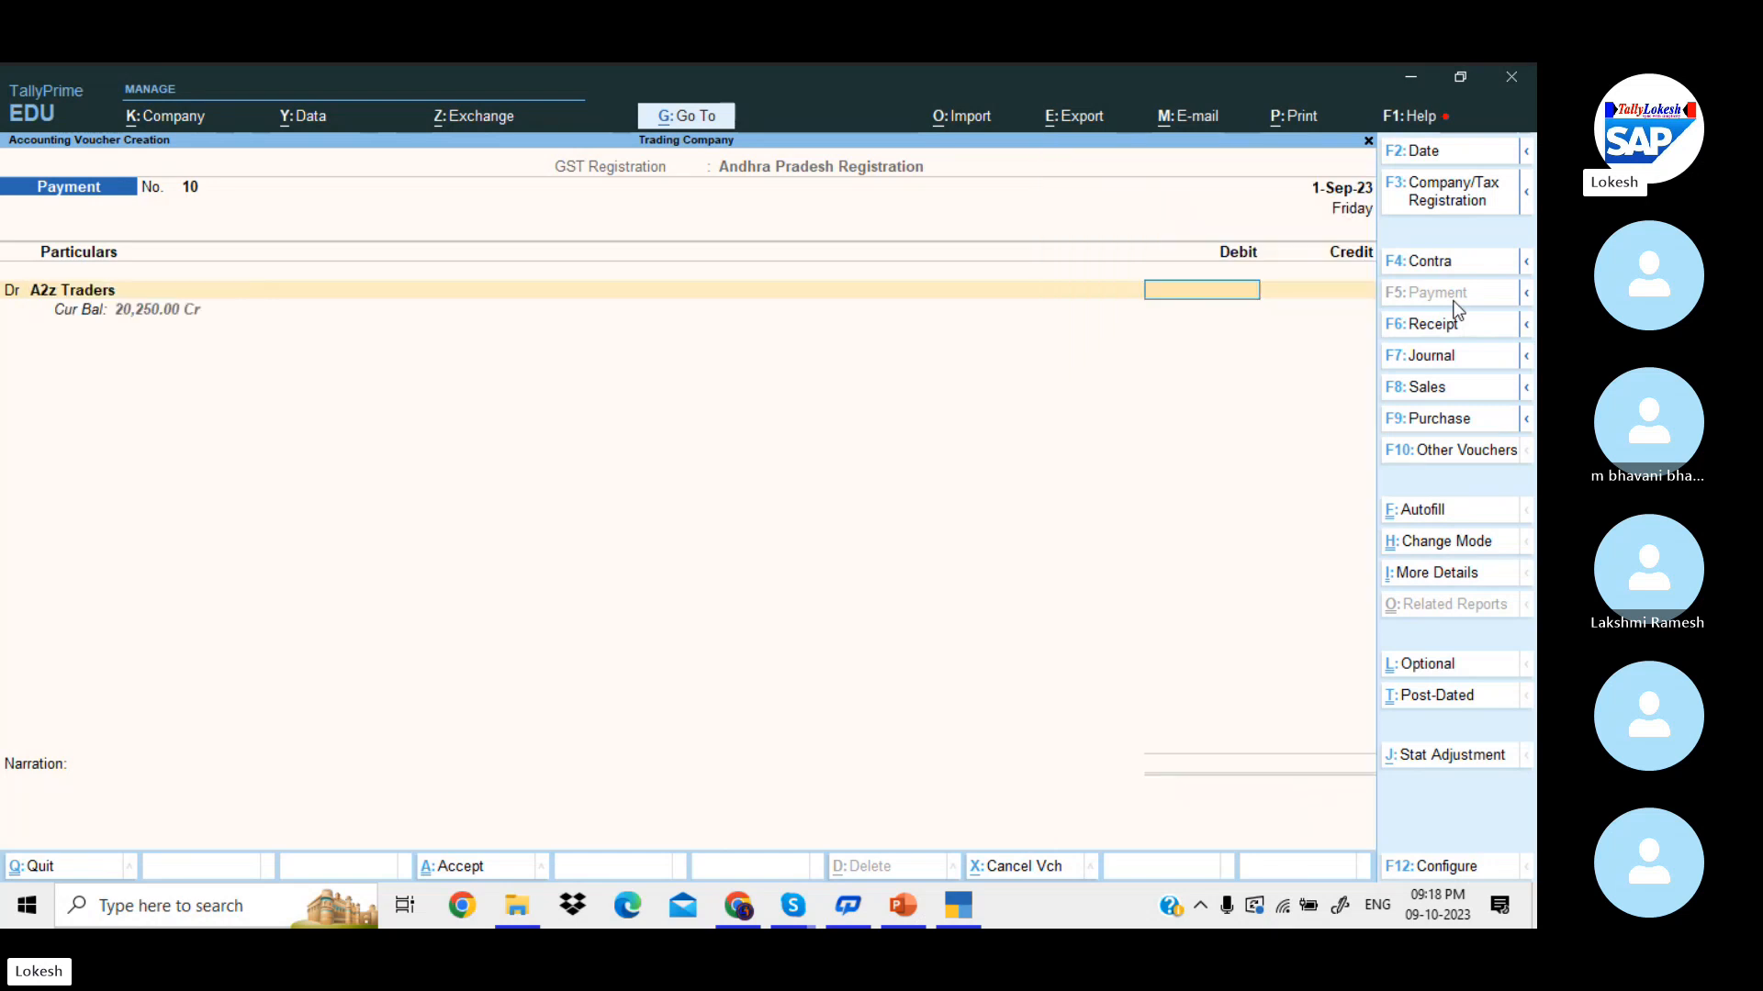
{"action": "type", "text": "6,45,"}
{"action": "type", "text": "450"}
{"action": "key", "text": "Return"}
- Change the second voucher line to a debit and create an Interest Paid ledger under Indirect Expenses for it
{"action": "type", "text": "d."}
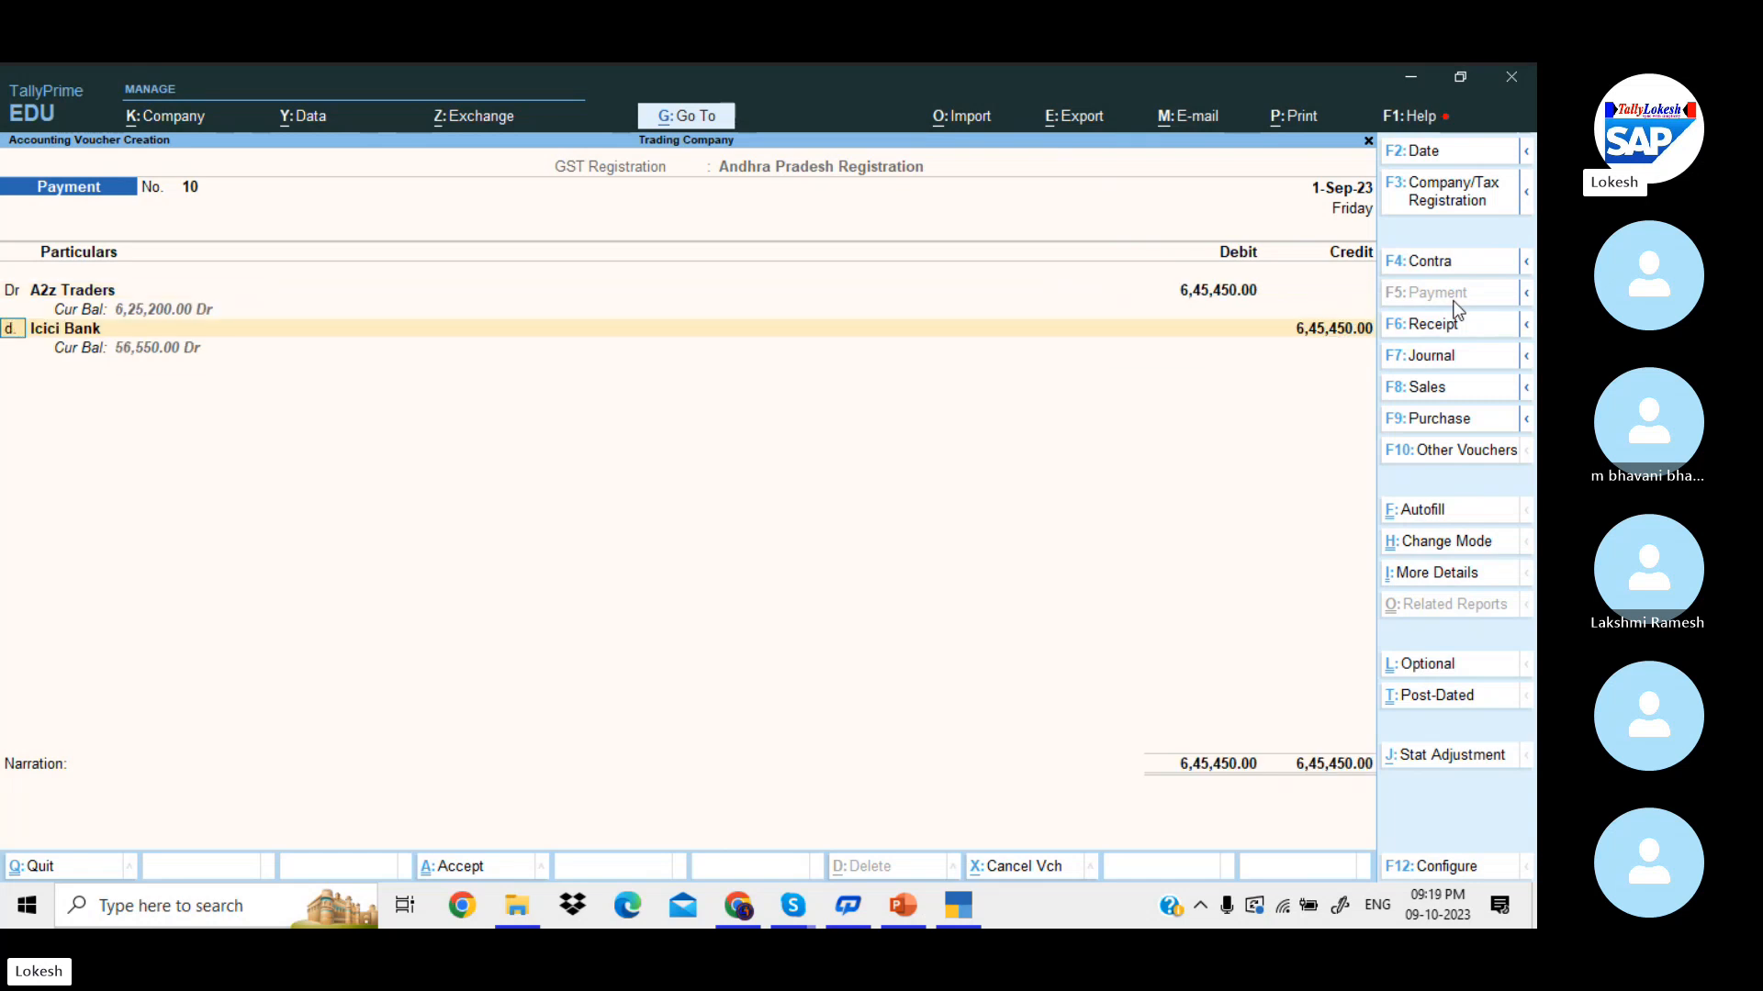
{"action": "key", "text": "Return"}
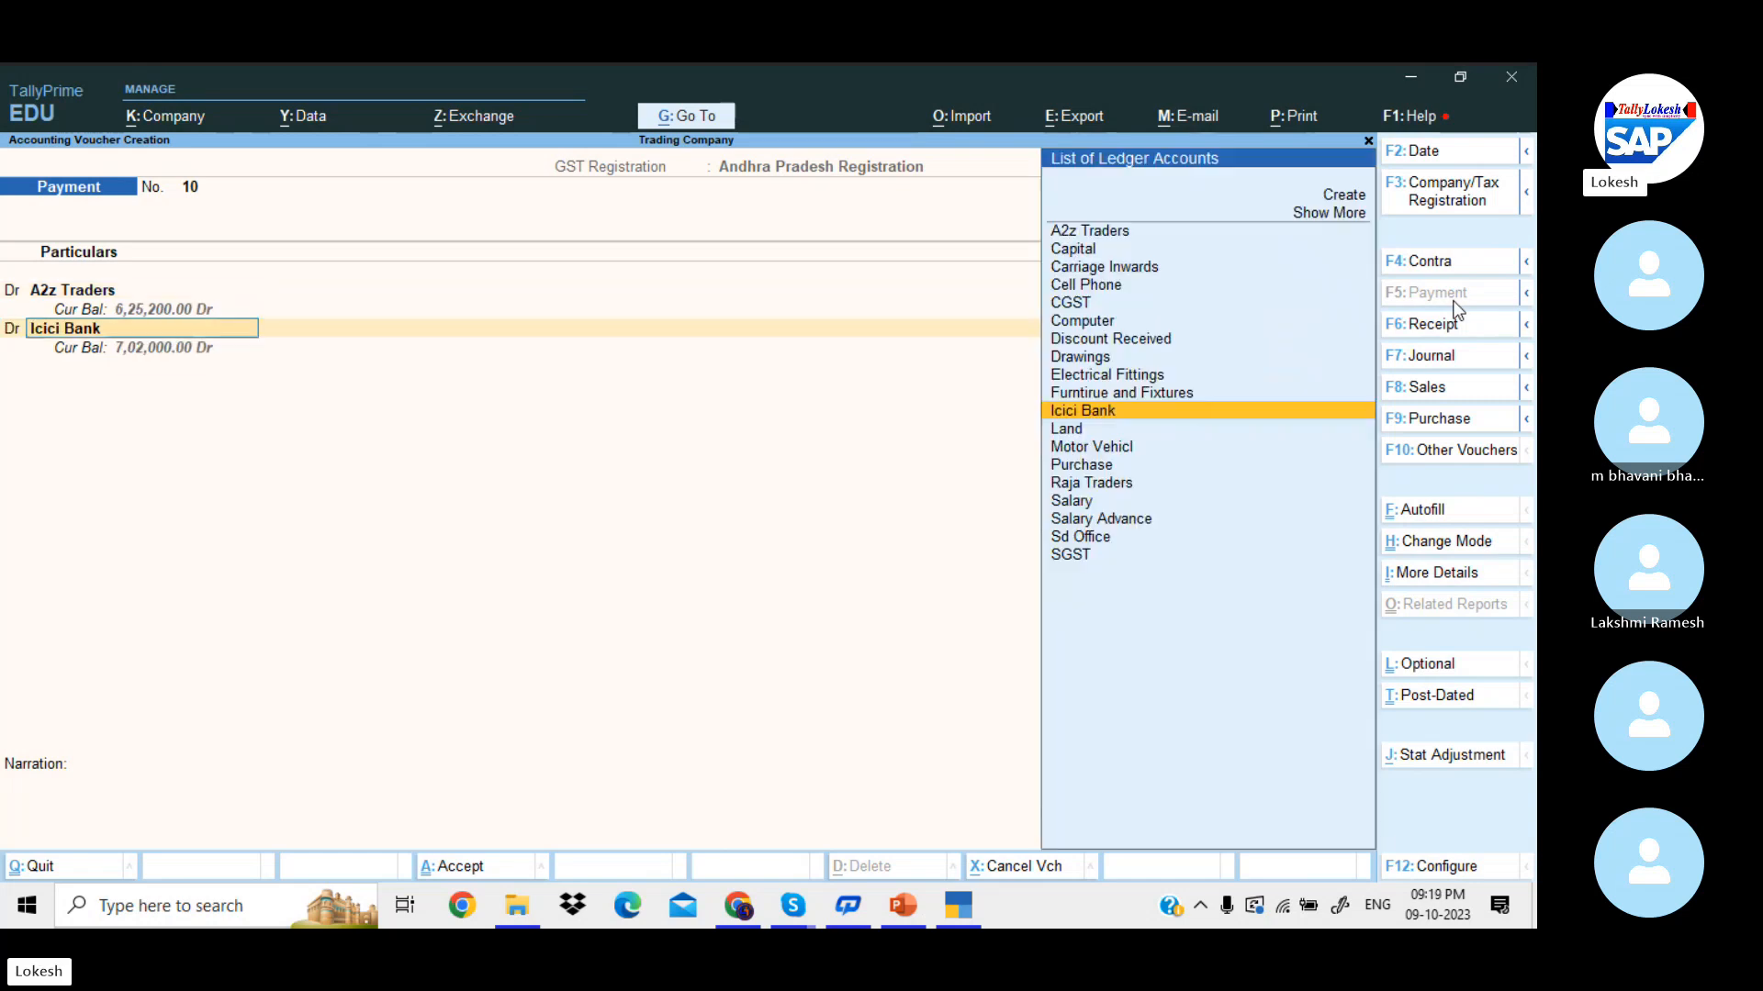
{"action": "key", "text": "alt+c"}
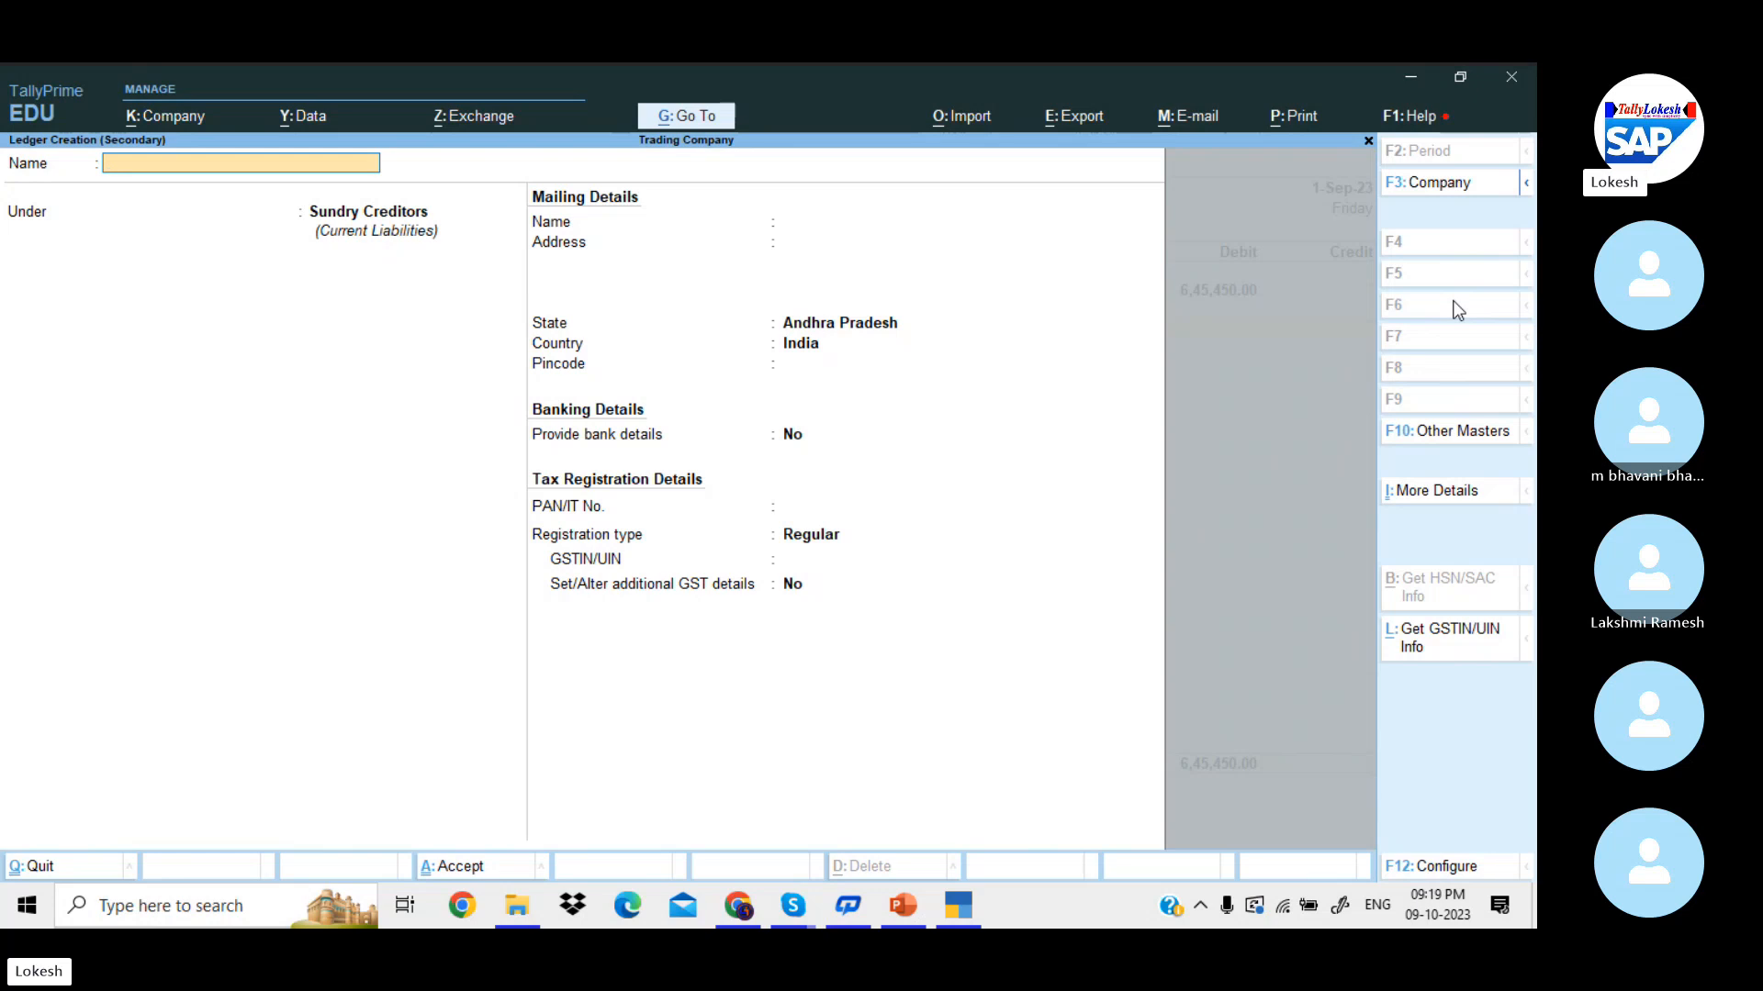
{"action": "type", "text": "Interest Paid"}
{"action": "key", "text": "Return"}
{"action": "type", "text": "Ind"}
{"action": "key", "text": "Down"}
{"action": "key", "text": "Down"}
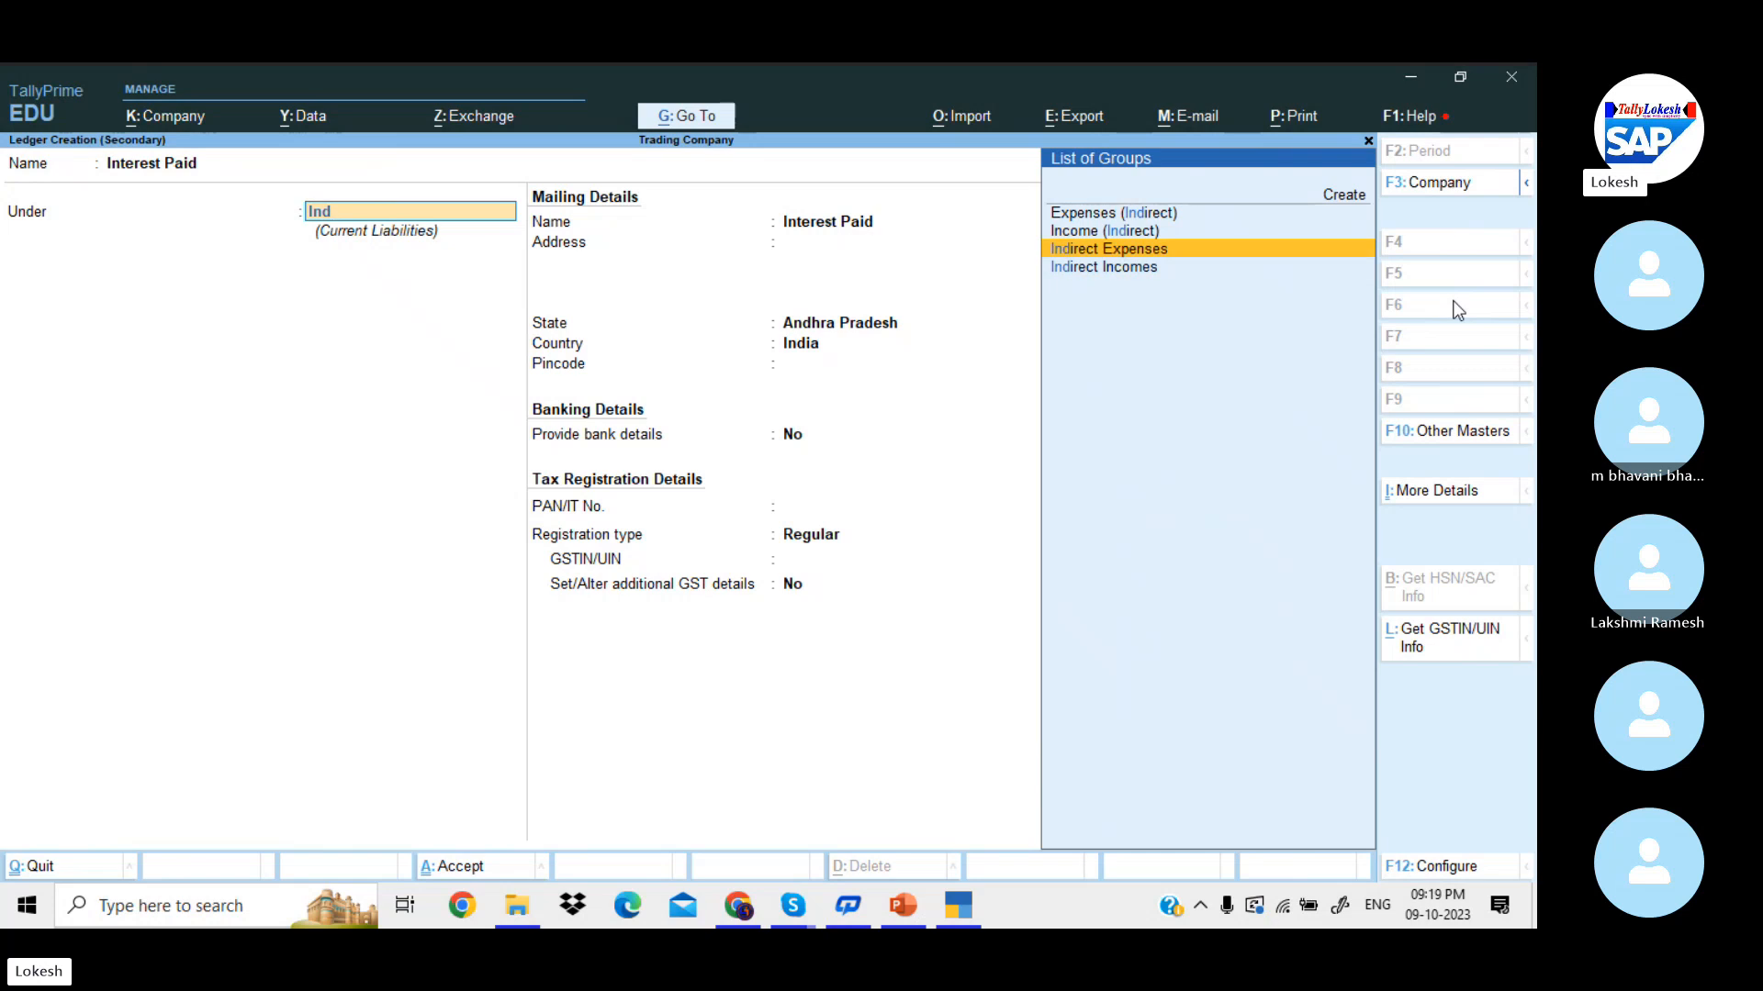
{"action": "key", "text": "Return"}
{"action": "key", "text": "ctrl+a"}
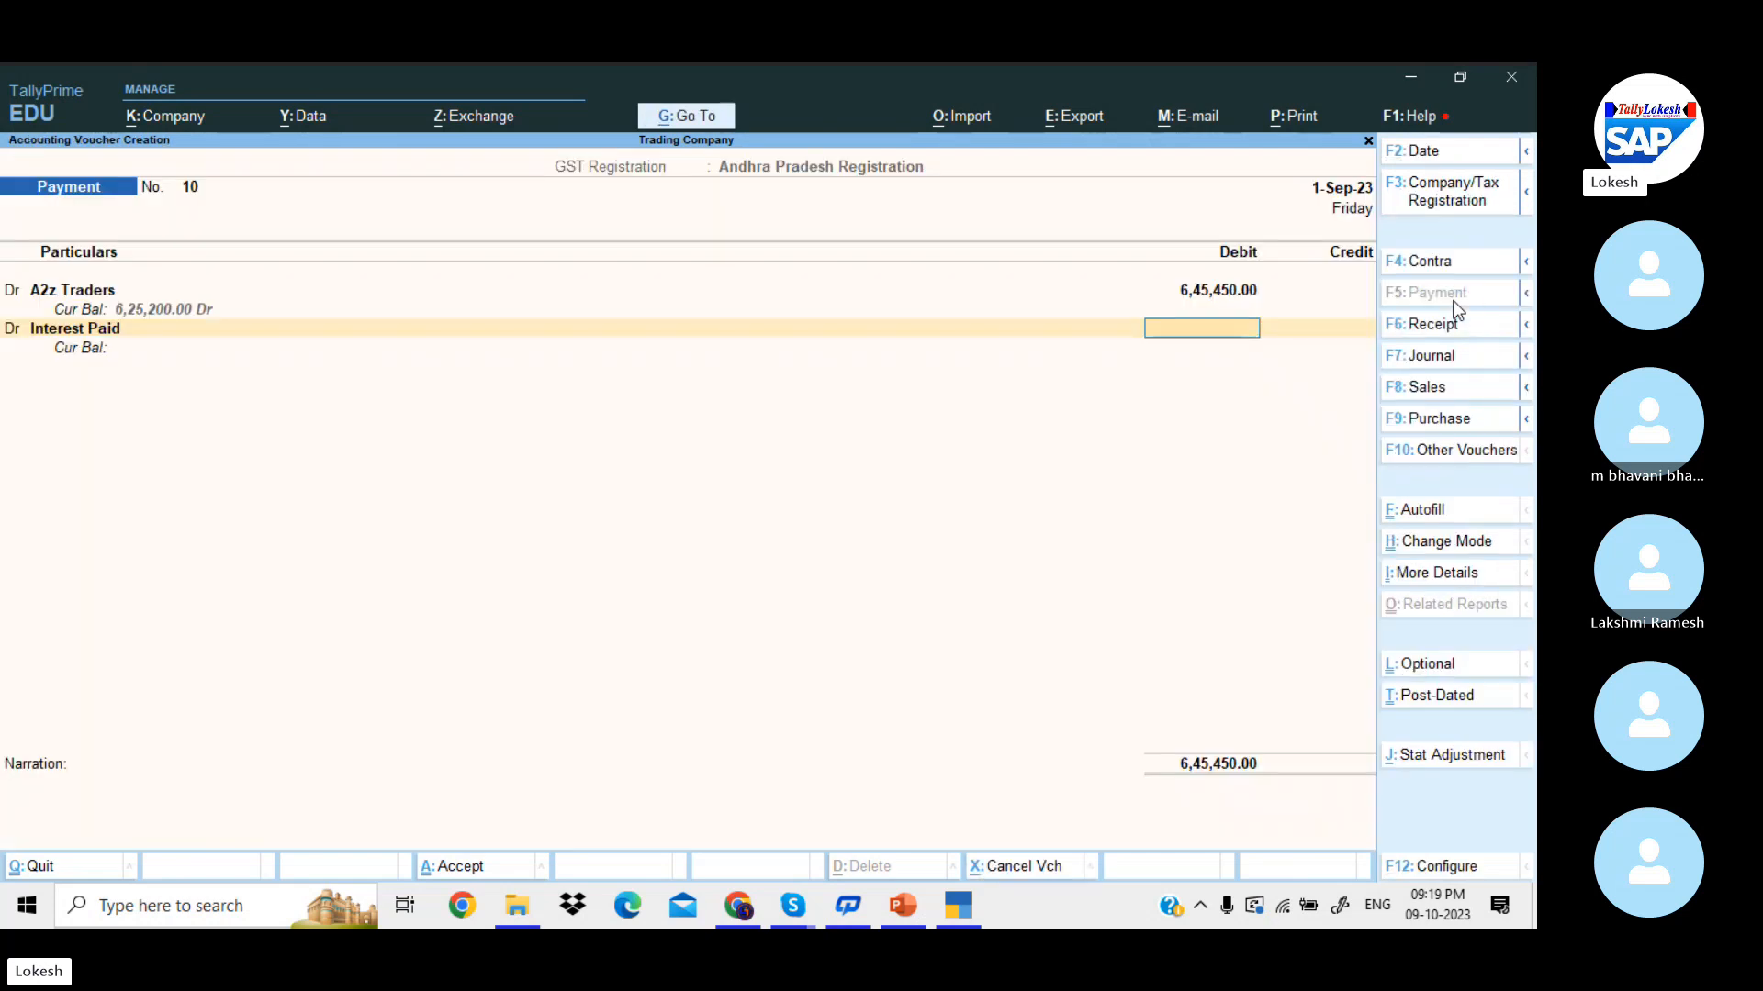
- Debit Interest Paid with 1,945
{"action": "type", "text": "1945"}
{"action": "key", "text": "Return"}
{"action": "key", "text": "Return"}
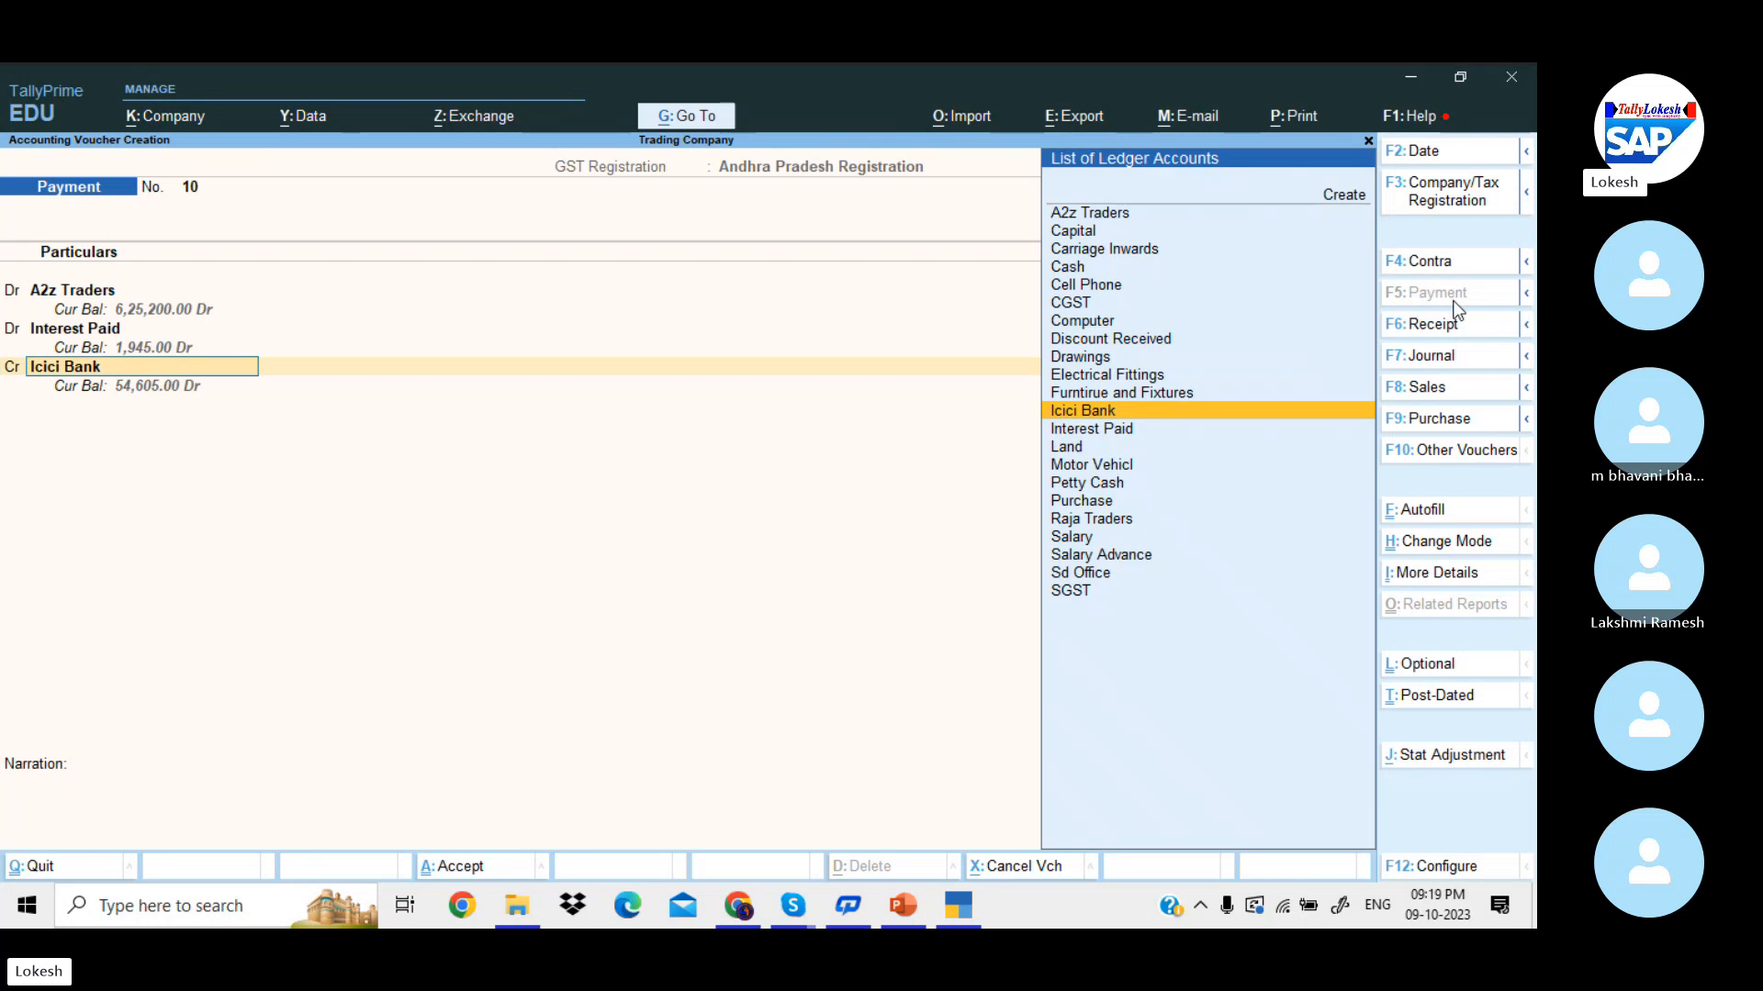
- Credit Icici Bank with 6,47,395, accept the default cheque allocation dated 1-Sep-23, and save the payment voucher
{"action": "key", "text": "Return"}
{"action": "key", "text": "Return"}
{"action": "key", "text": "Return"}
{"action": "key", "text": "Return"}
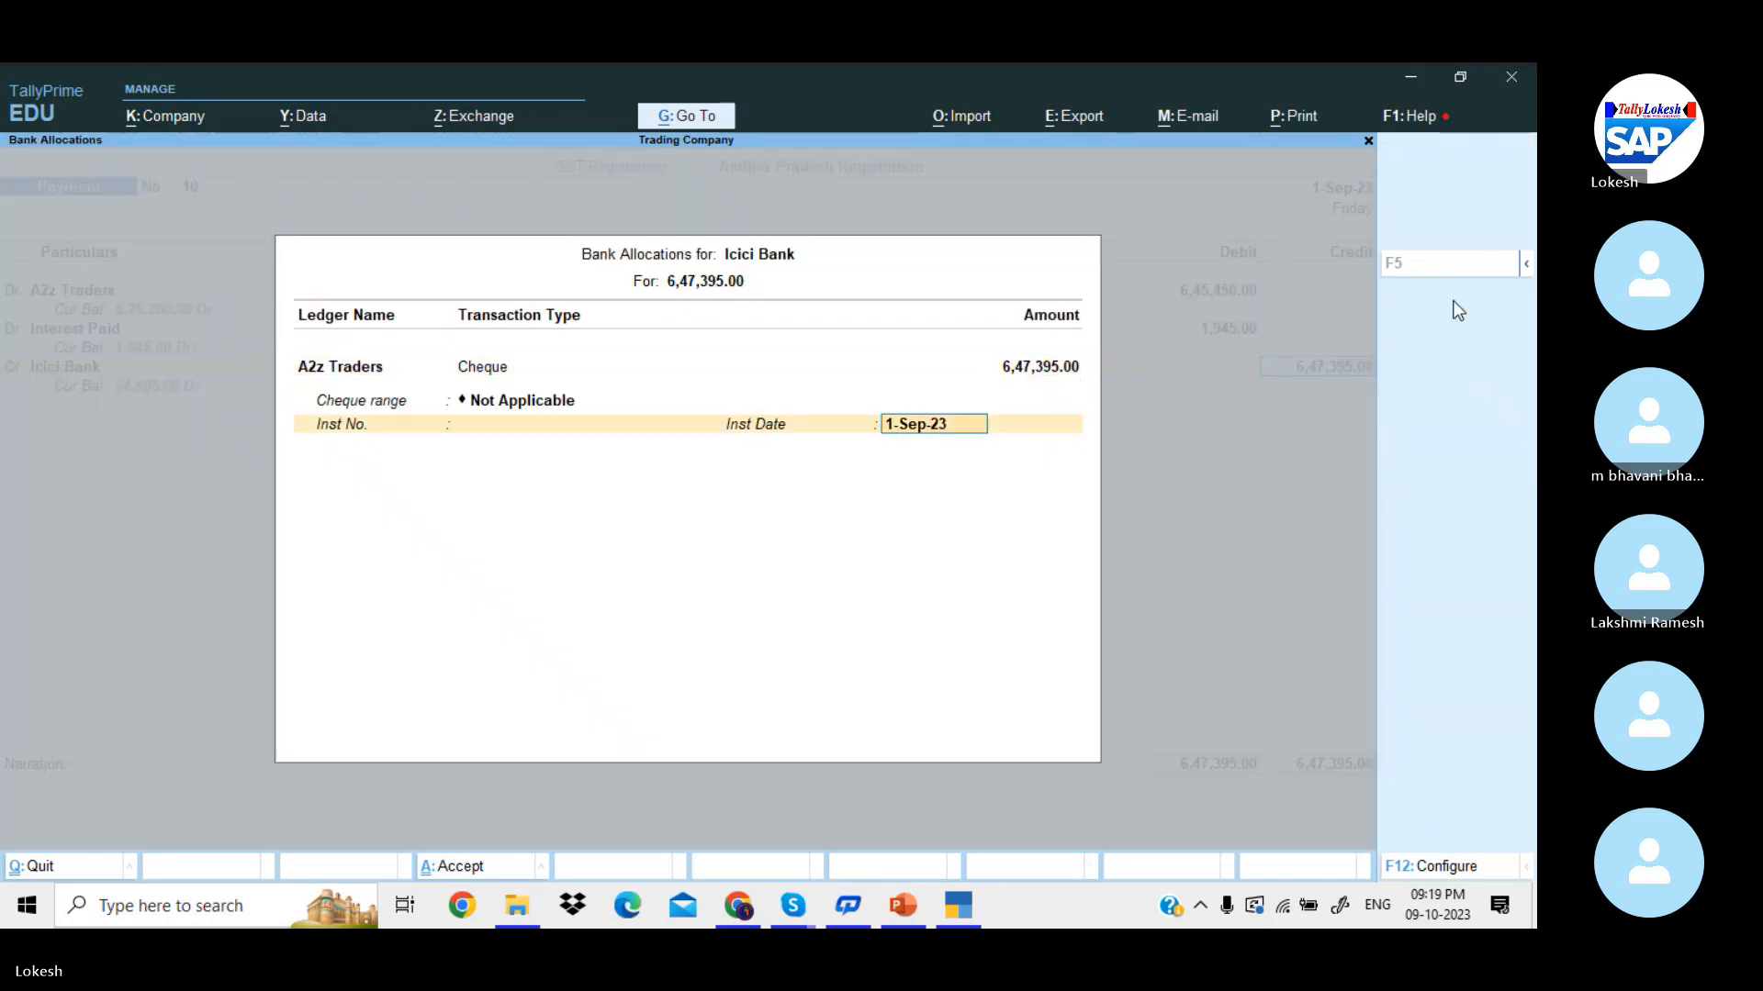
{"action": "key", "text": "Return"}
{"action": "key", "text": "Return"}
{"action": "key", "text": "Return"}
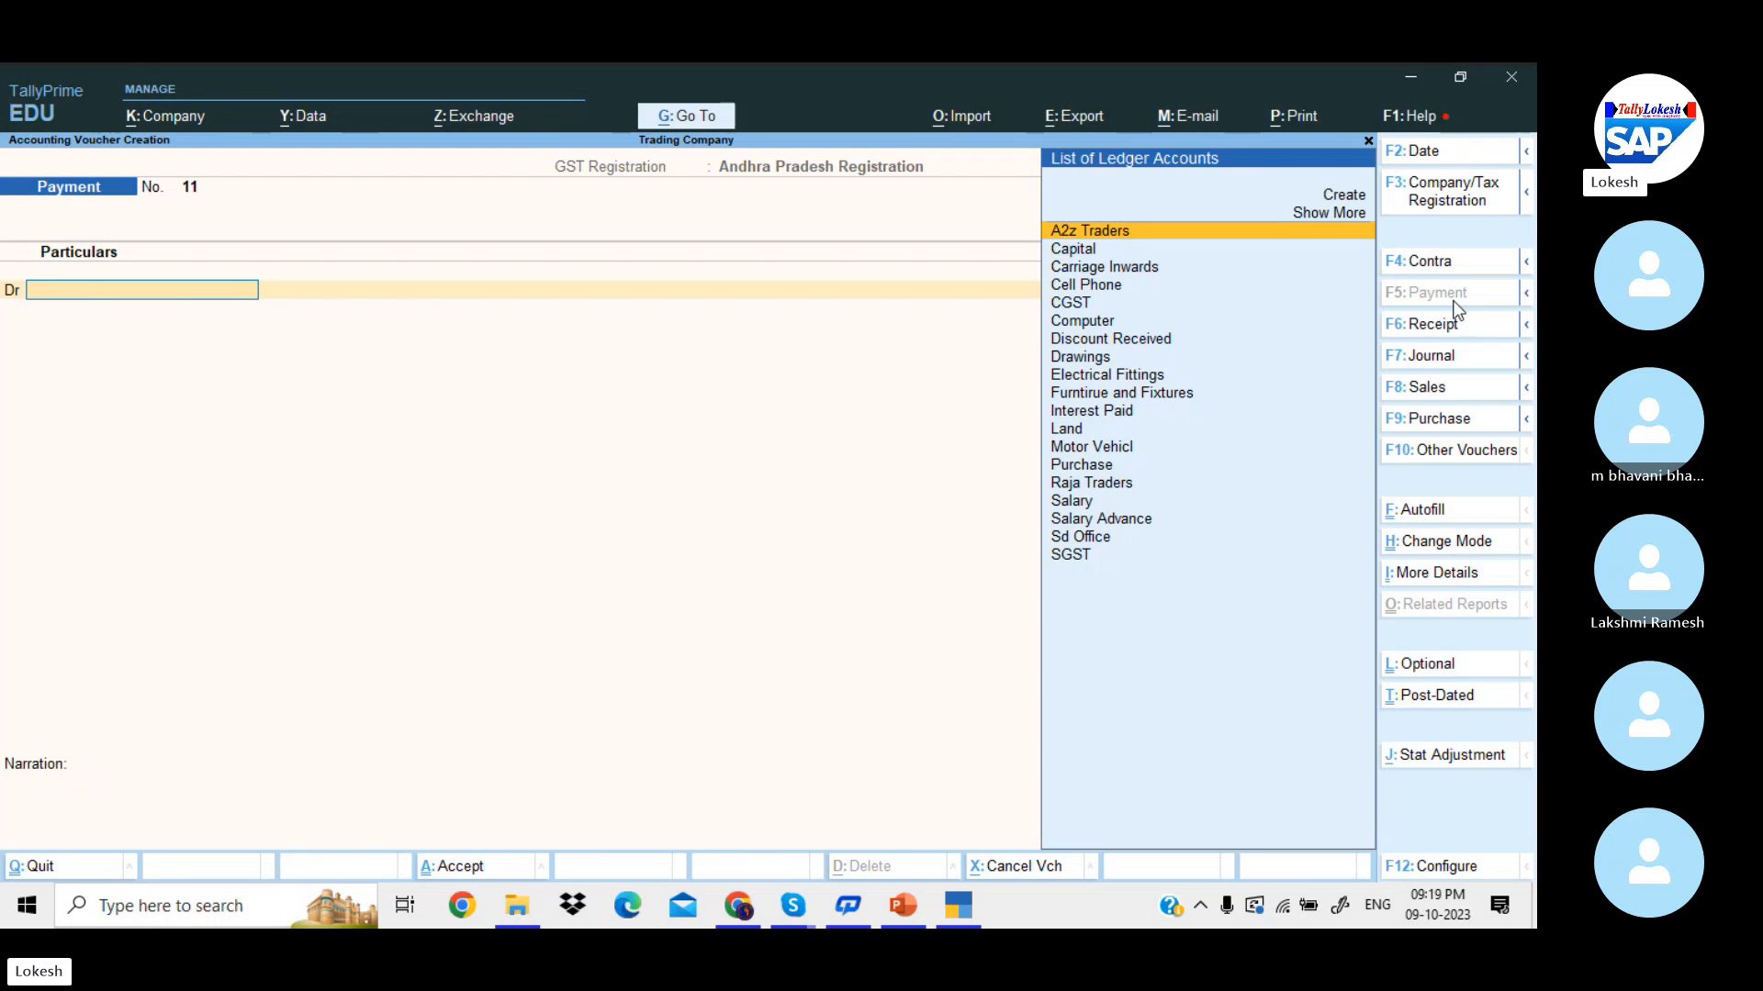
- Start a sales voucher and create the party ledger Java Trading Company under Sundry Debtors
{"action": "left_click", "coordinate": [1440, 384]}
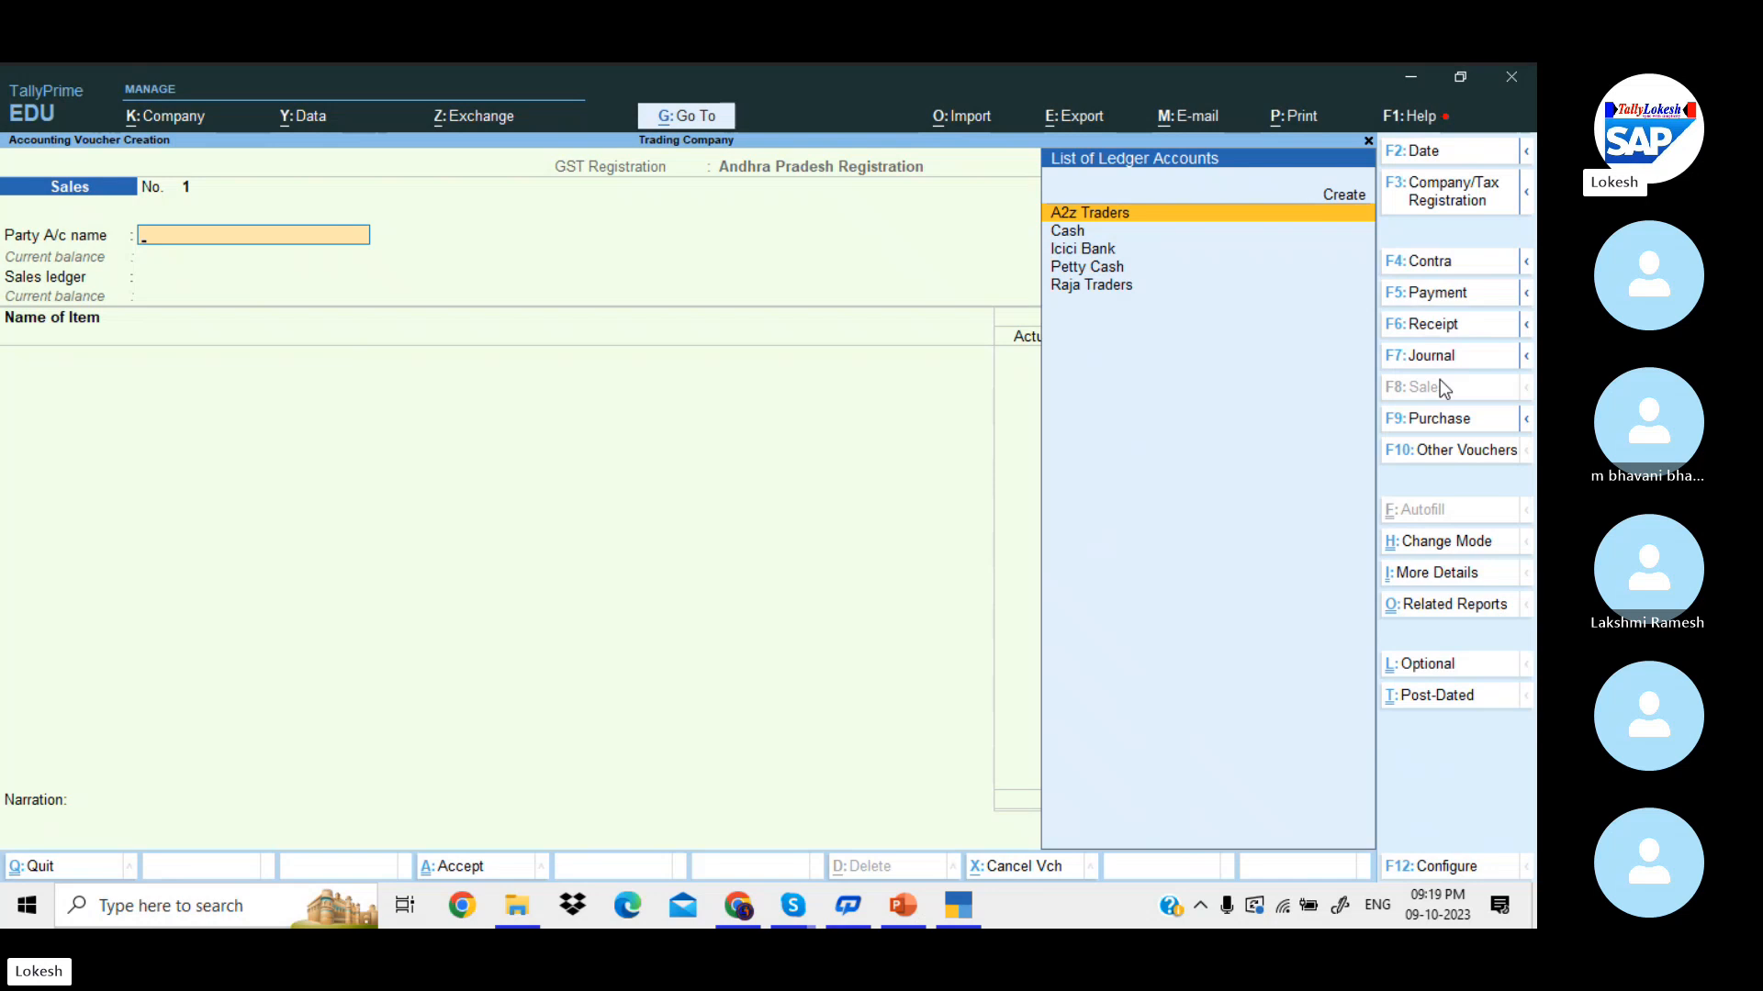
{"action": "key", "text": "alt+c"}
{"action": "type", "text": "Java"}
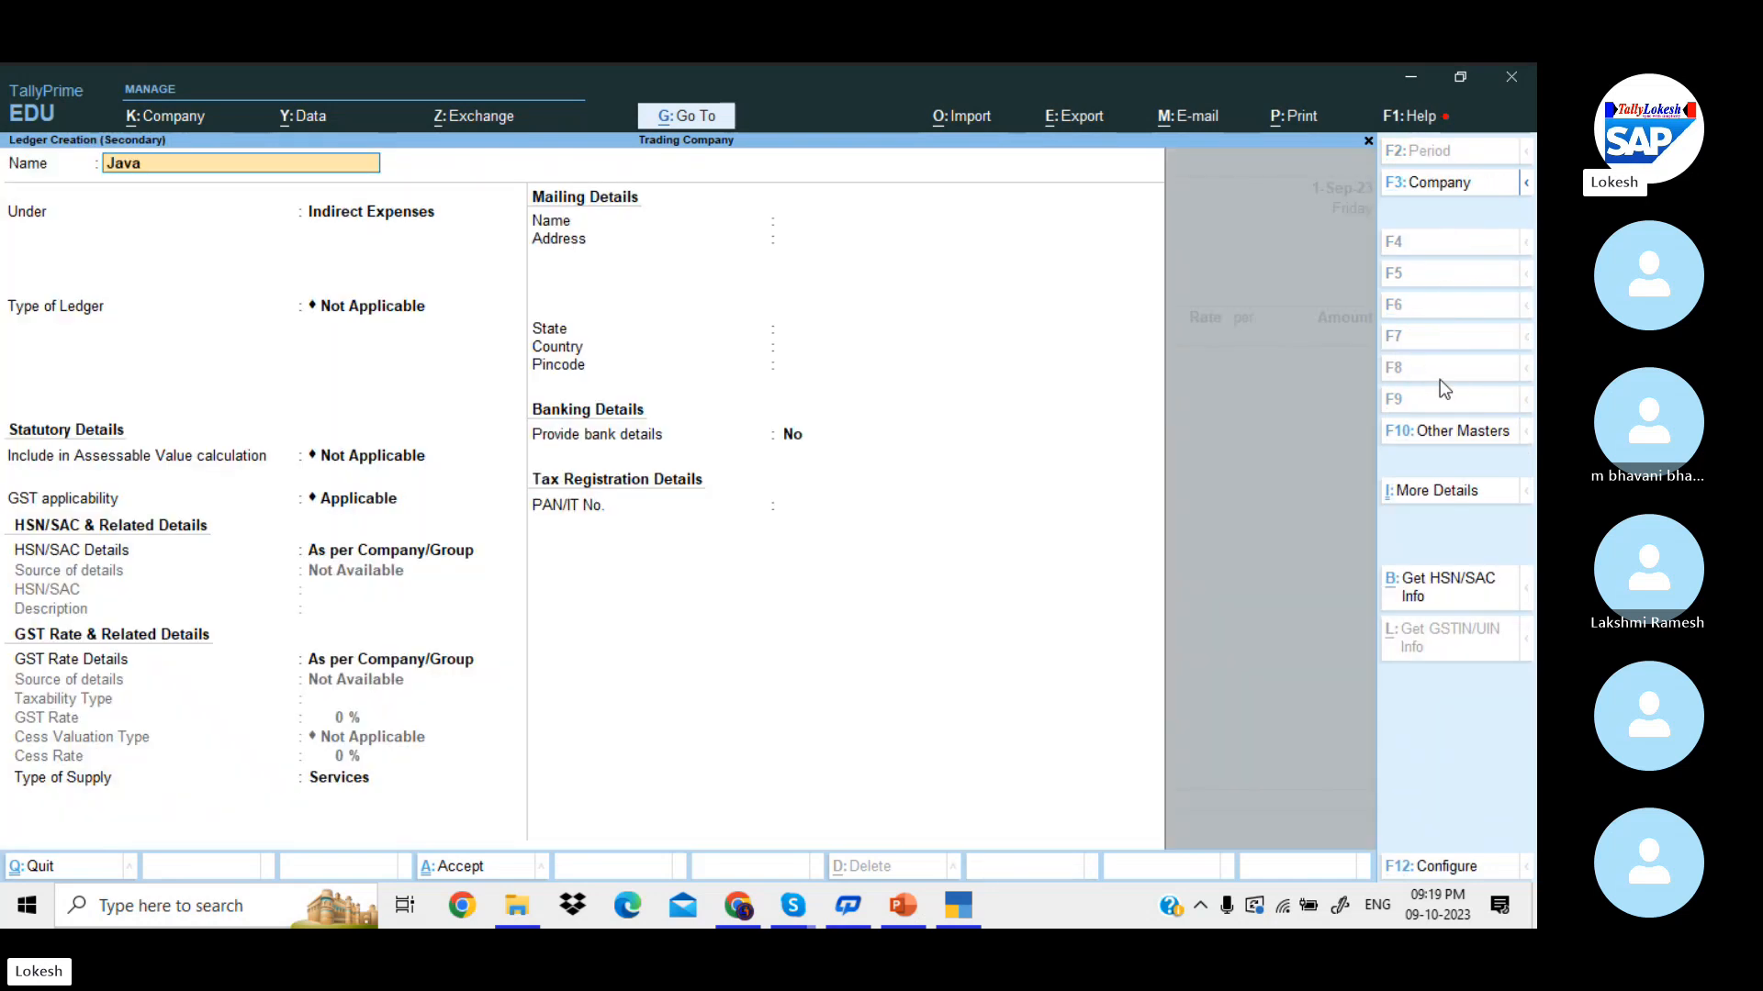
{"action": "type", "text": " trading Company"}
{"action": "key", "text": "Return"}
{"action": "type", "text": "Sun"}
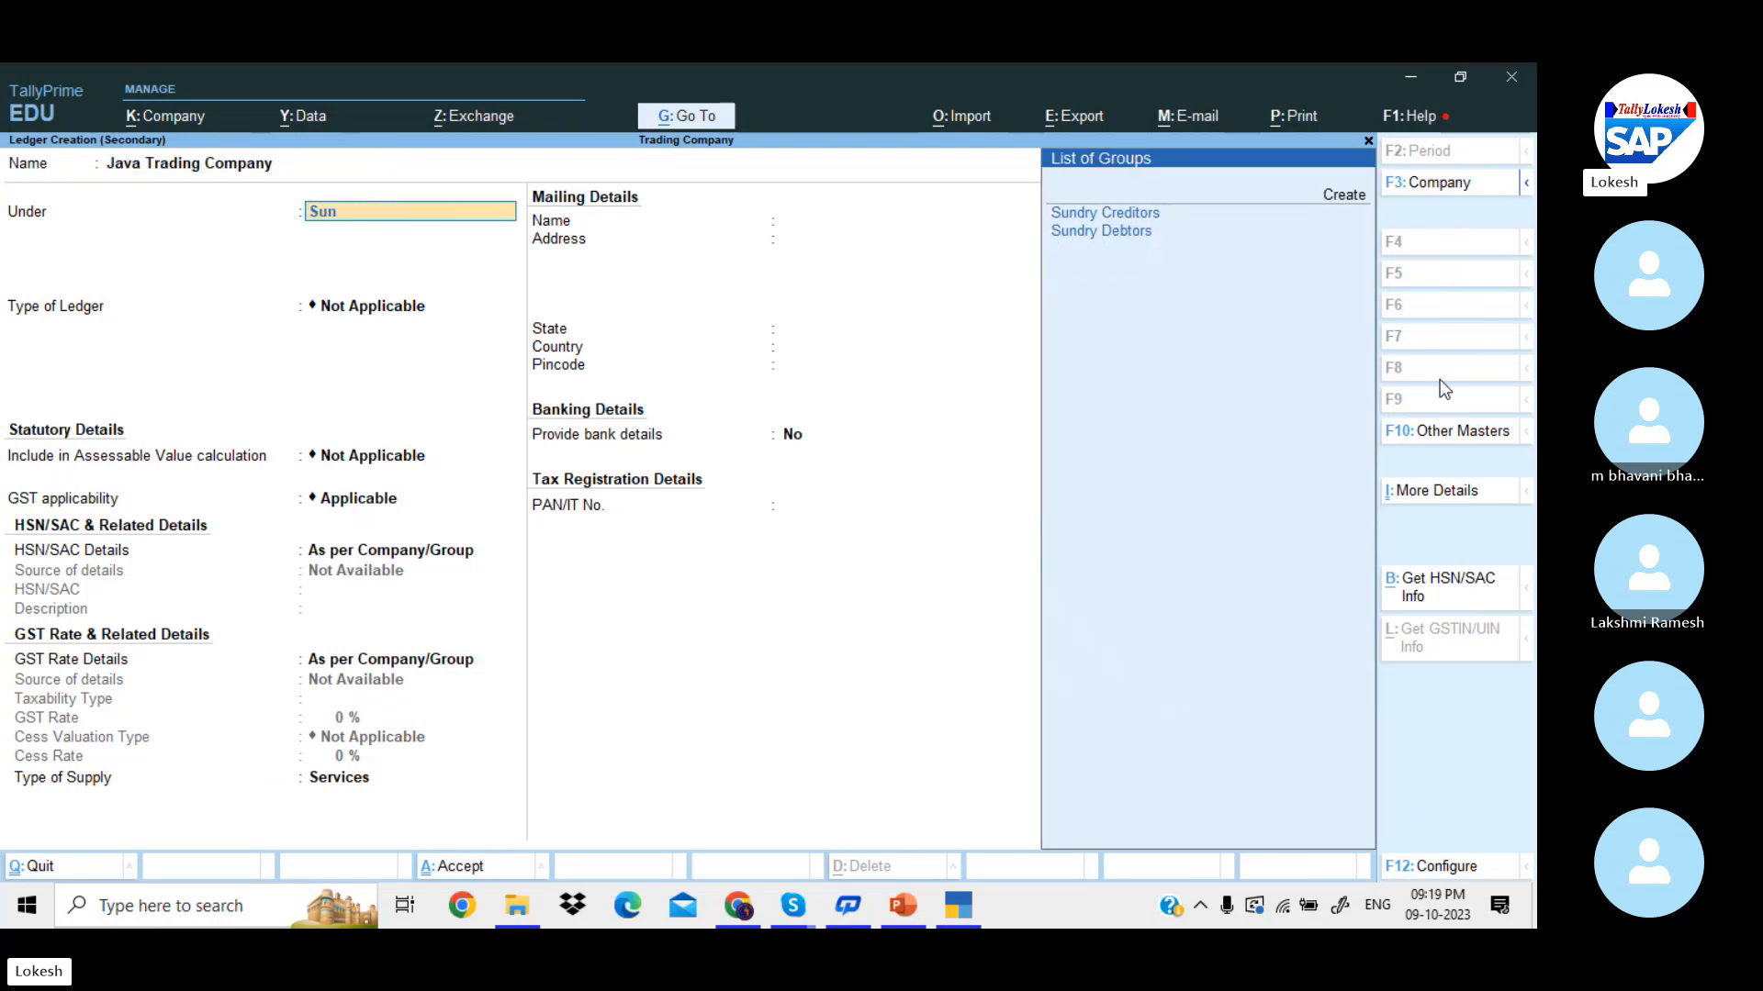
{"action": "key", "text": "Down"}
{"action": "key", "text": "Return"}
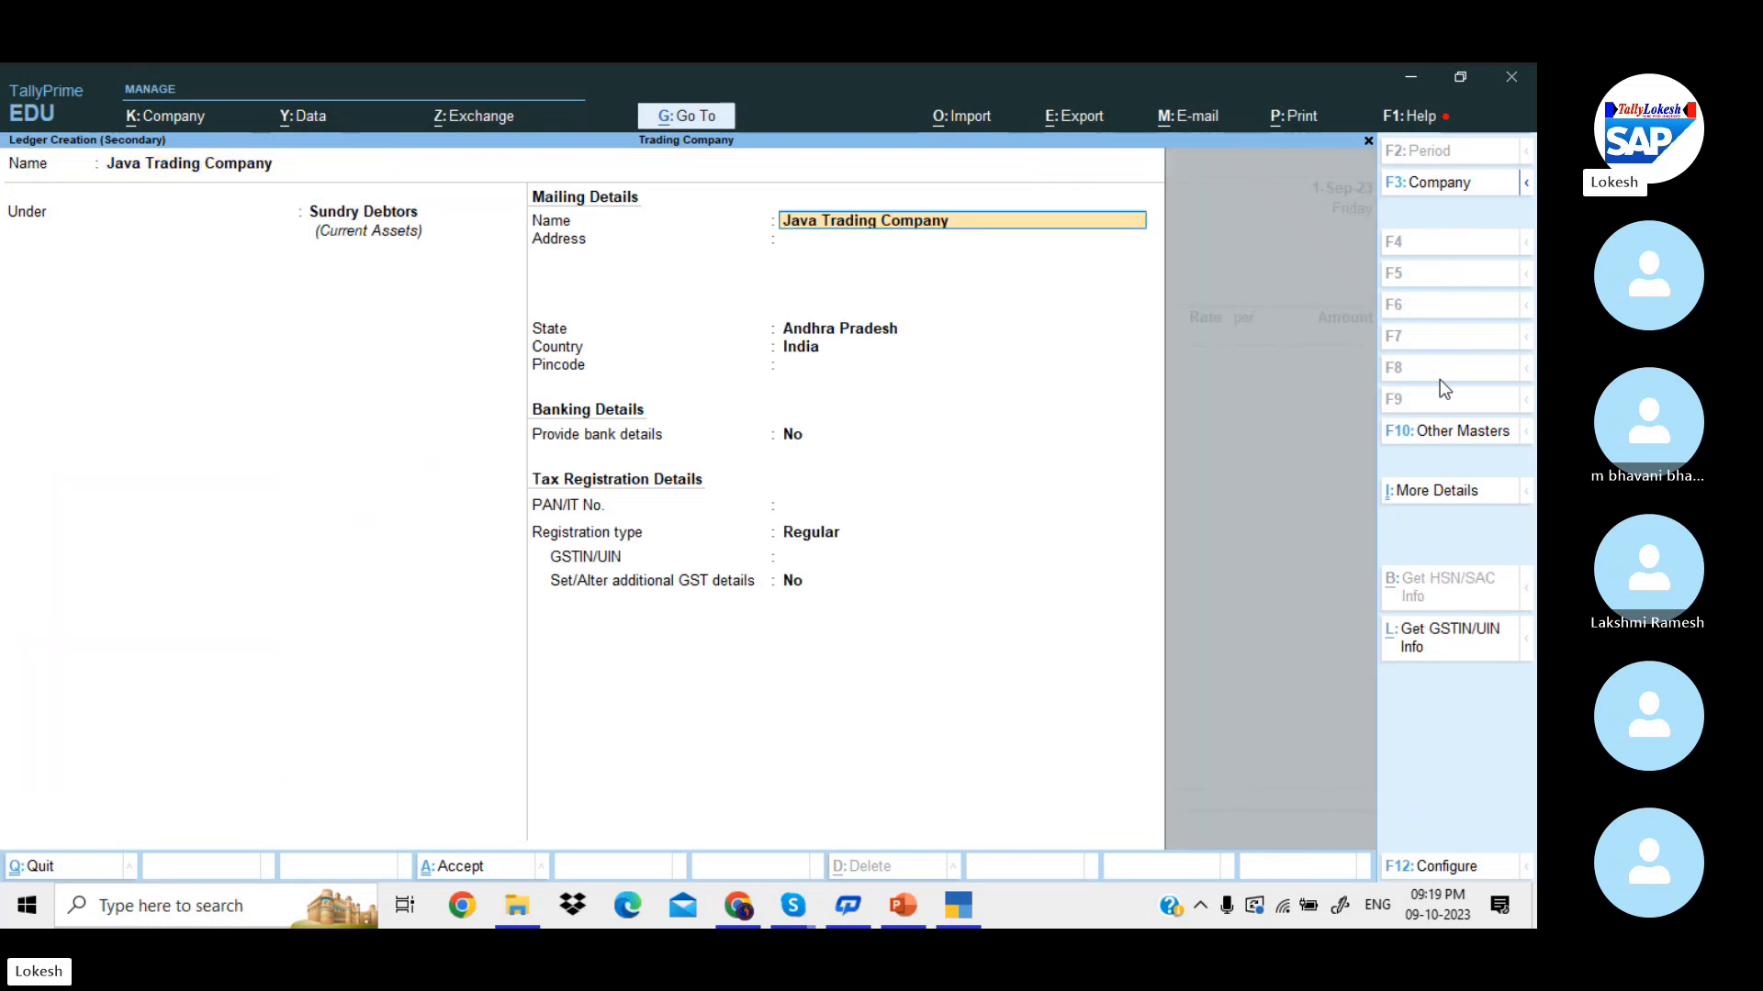
- Enter 37 as Java Trading Company's GSTIN/UIN, save the ledger, and accept the default party details
{"action": "key", "text": "Return"}
{"action": "key", "text": "Return"}
{"action": "key", "text": "Return"}
{"action": "key", "text": "Return"}
{"action": "key", "text": "Return"}
{"action": "key", "text": "Return"}
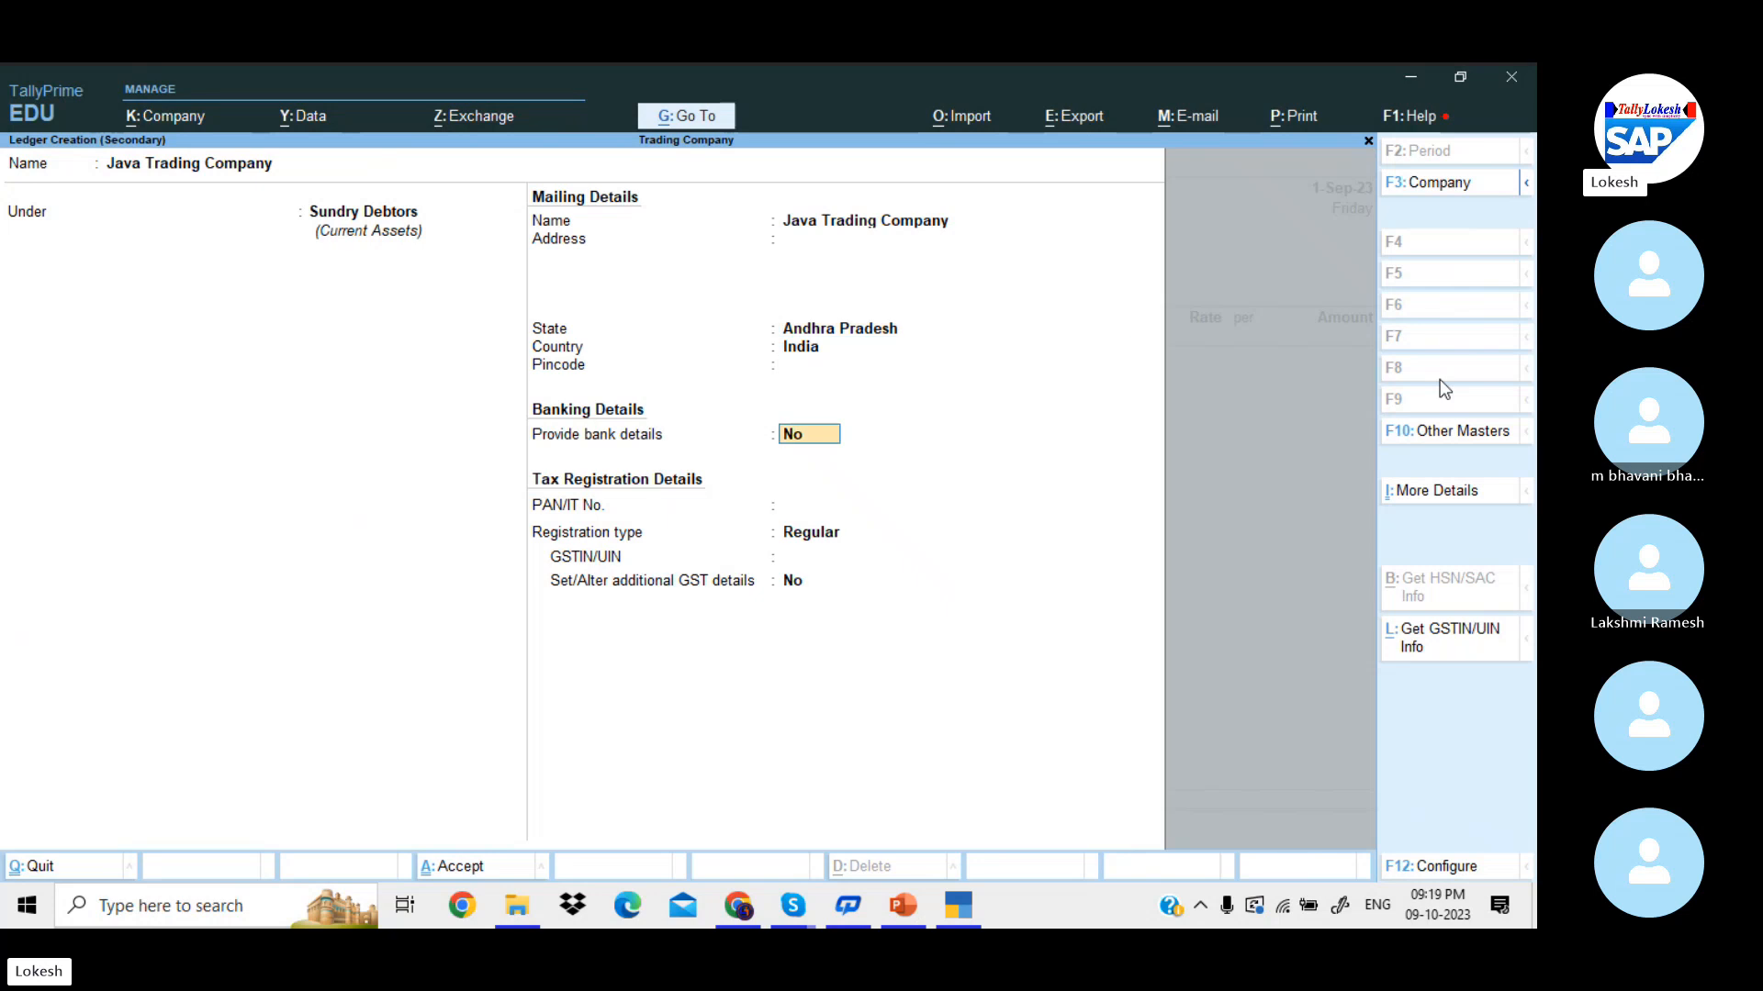
{"action": "key", "text": "Return"}
{"action": "key", "text": "Return"}
{"action": "type", "text": "37"}
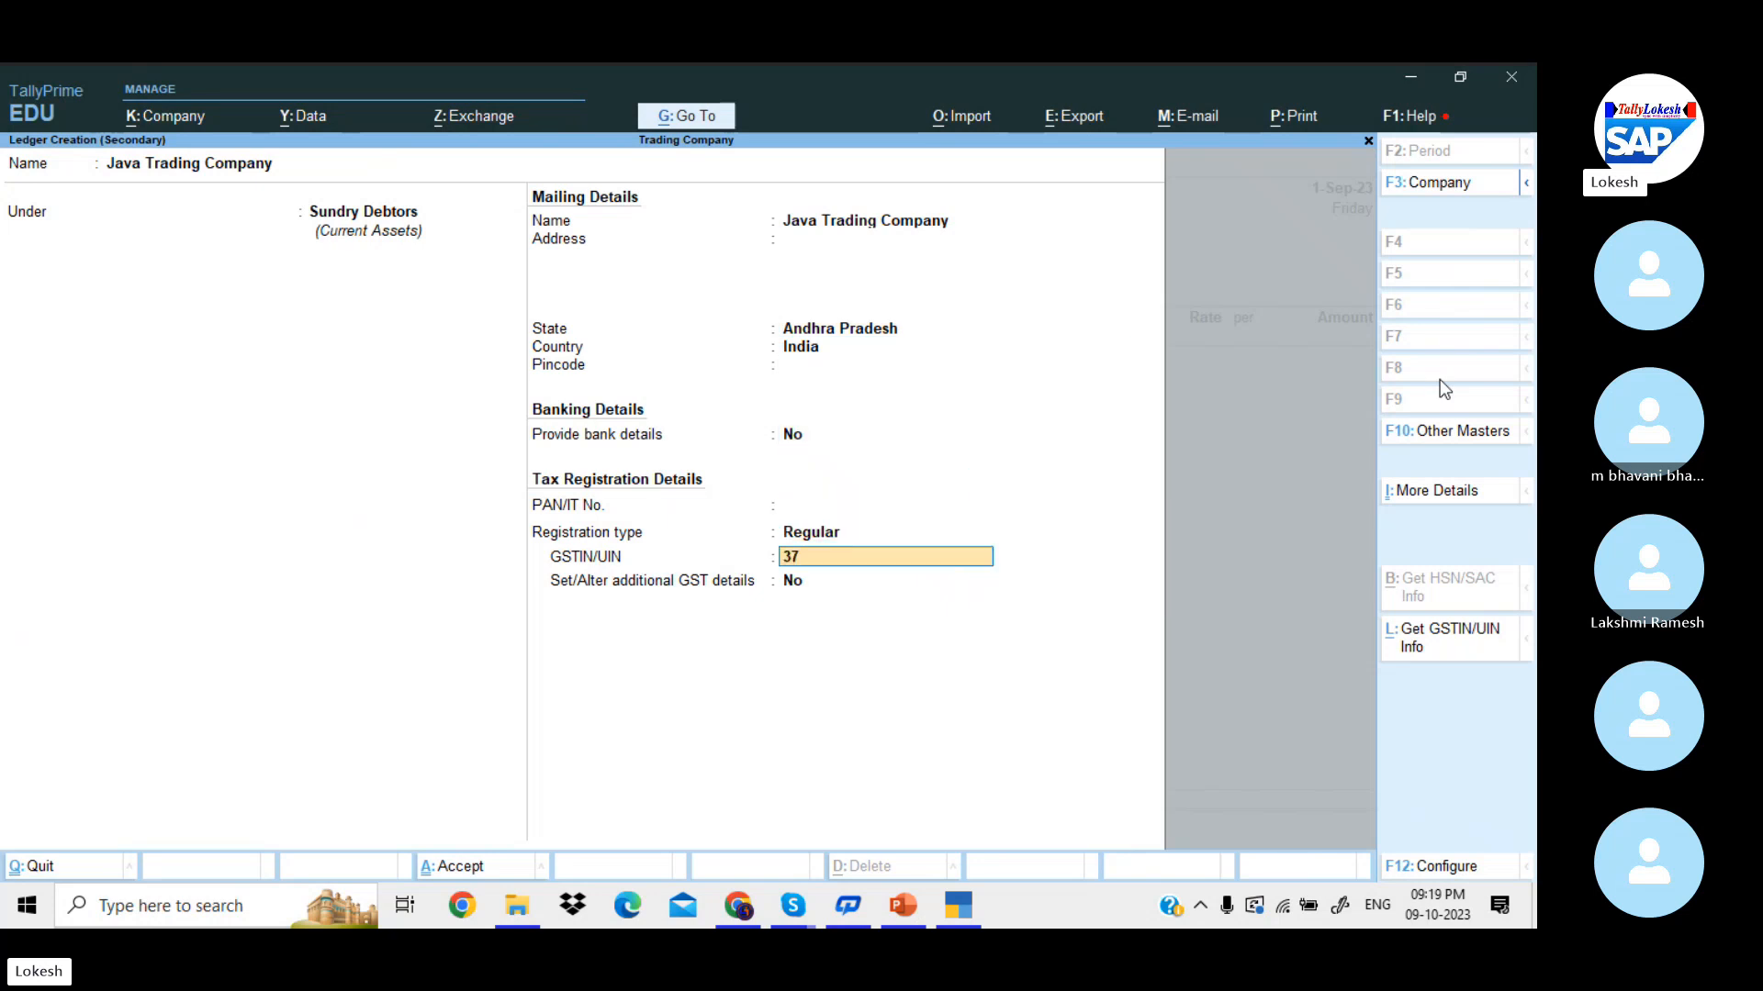
{"action": "key", "text": "Return"}
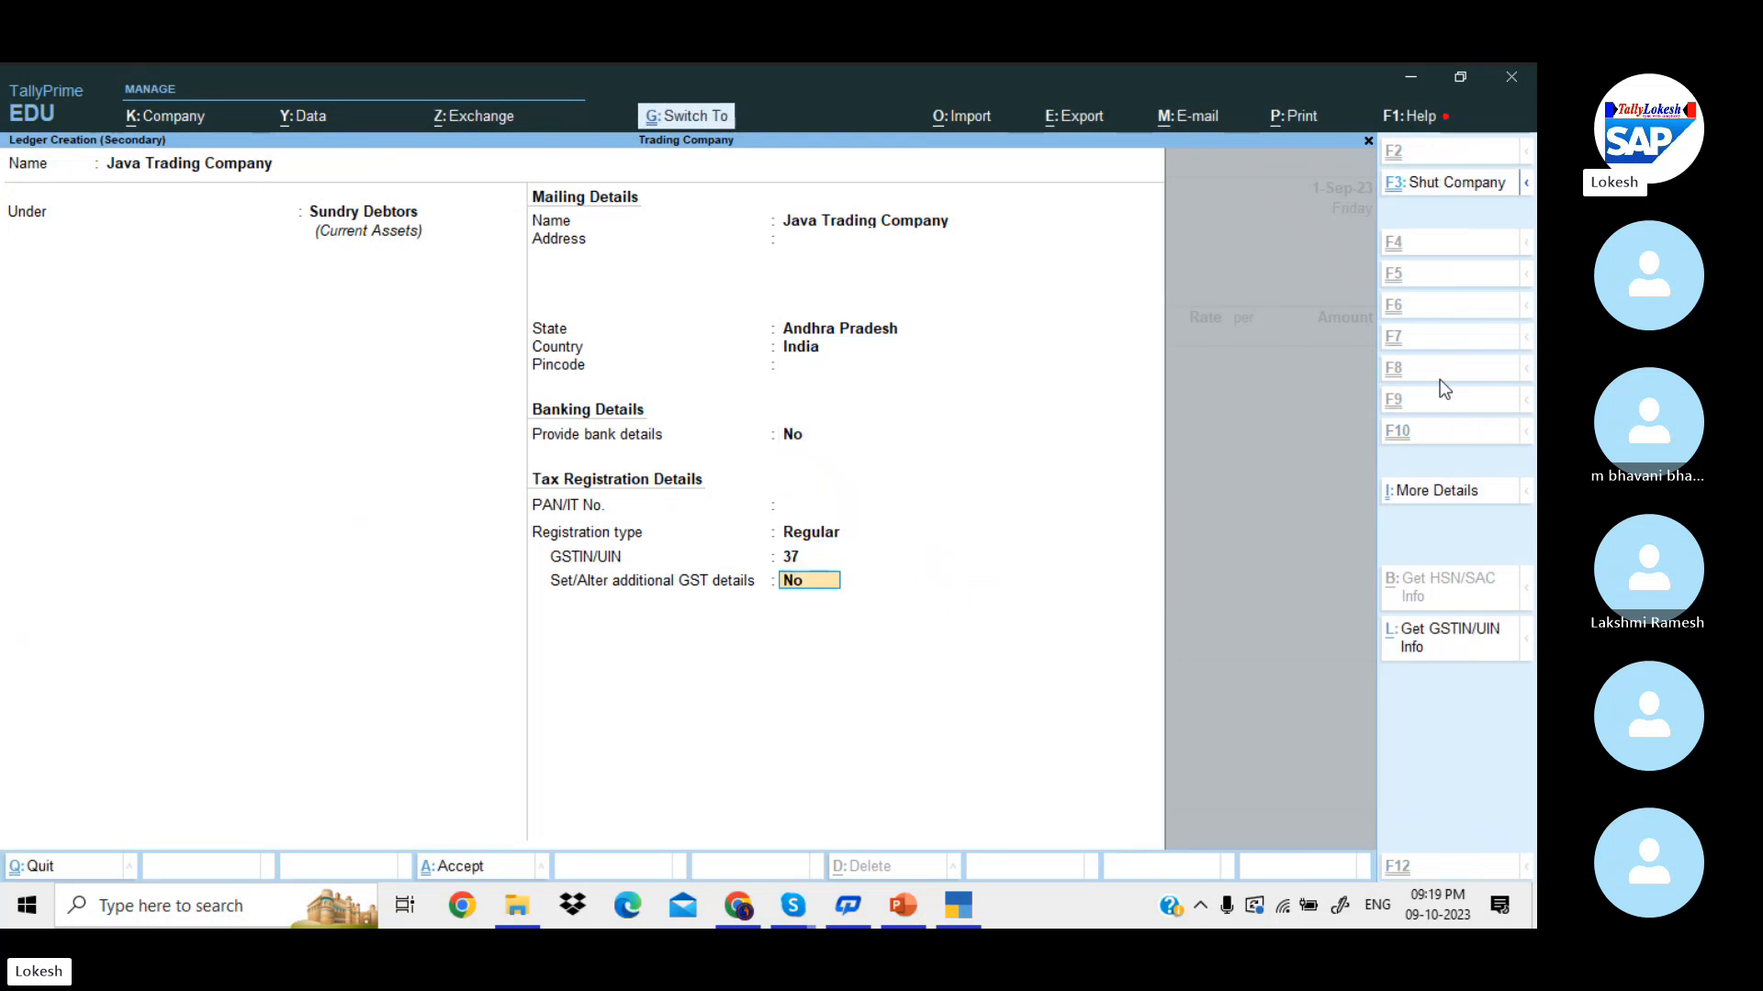
{"action": "key", "text": "ctrl+a"}
{"action": "key", "text": "Escape"}
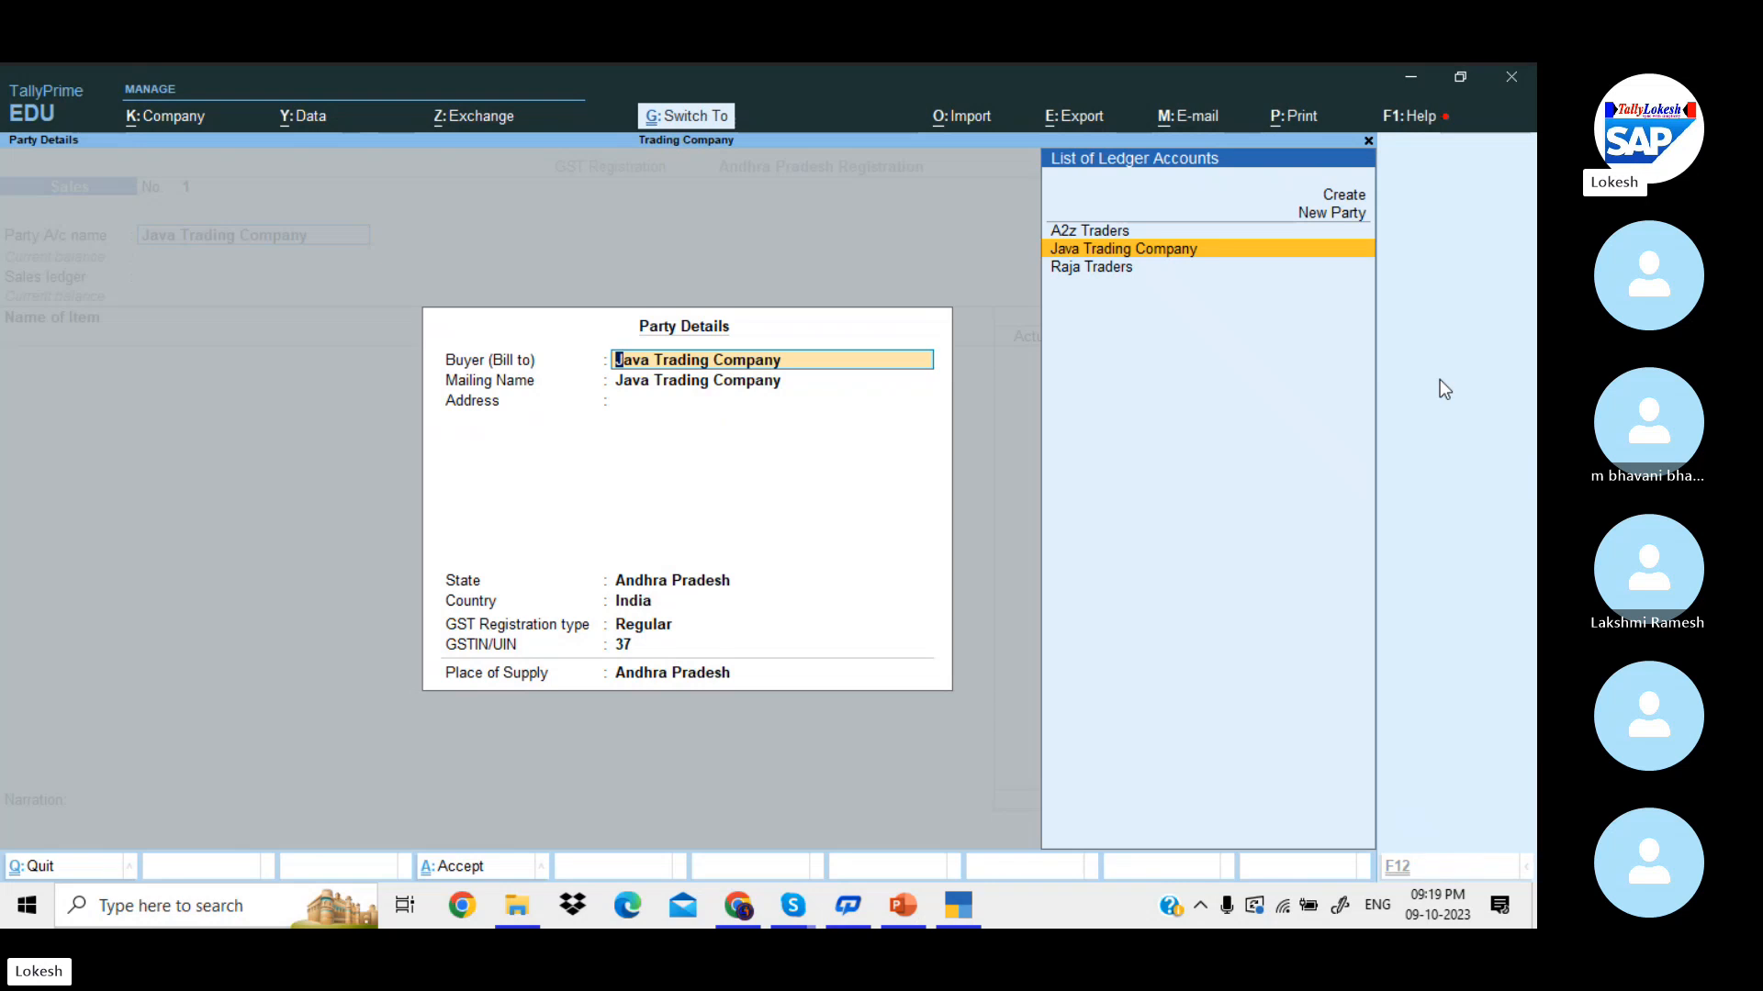
{"action": "key", "text": "ctrl+a"}
- Create a ledger named Sales under Sales Accounts for the voucher's sales ledger
{"action": "key", "text": "alt+c"}
{"action": "type", "text": "Sa"}
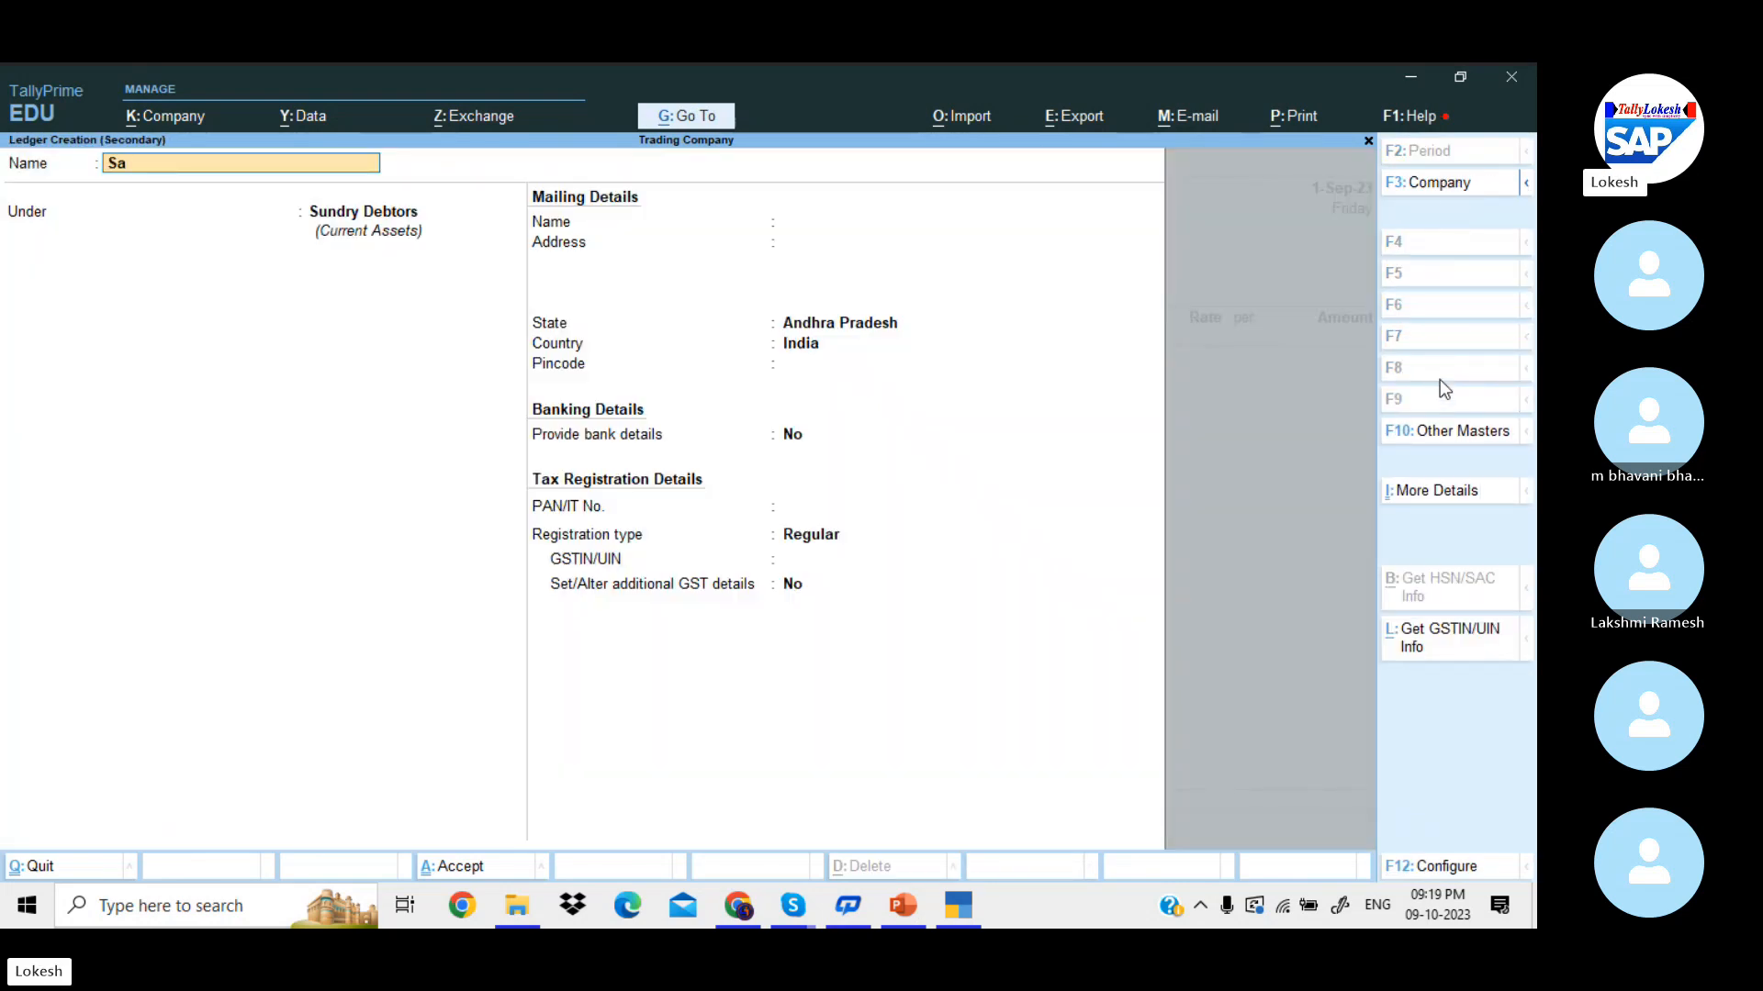
{"action": "type", "text": "les"}
{"action": "key", "text": "Return"}
{"action": "type", "text": "Sa"}
{"action": "key", "text": "Return"}
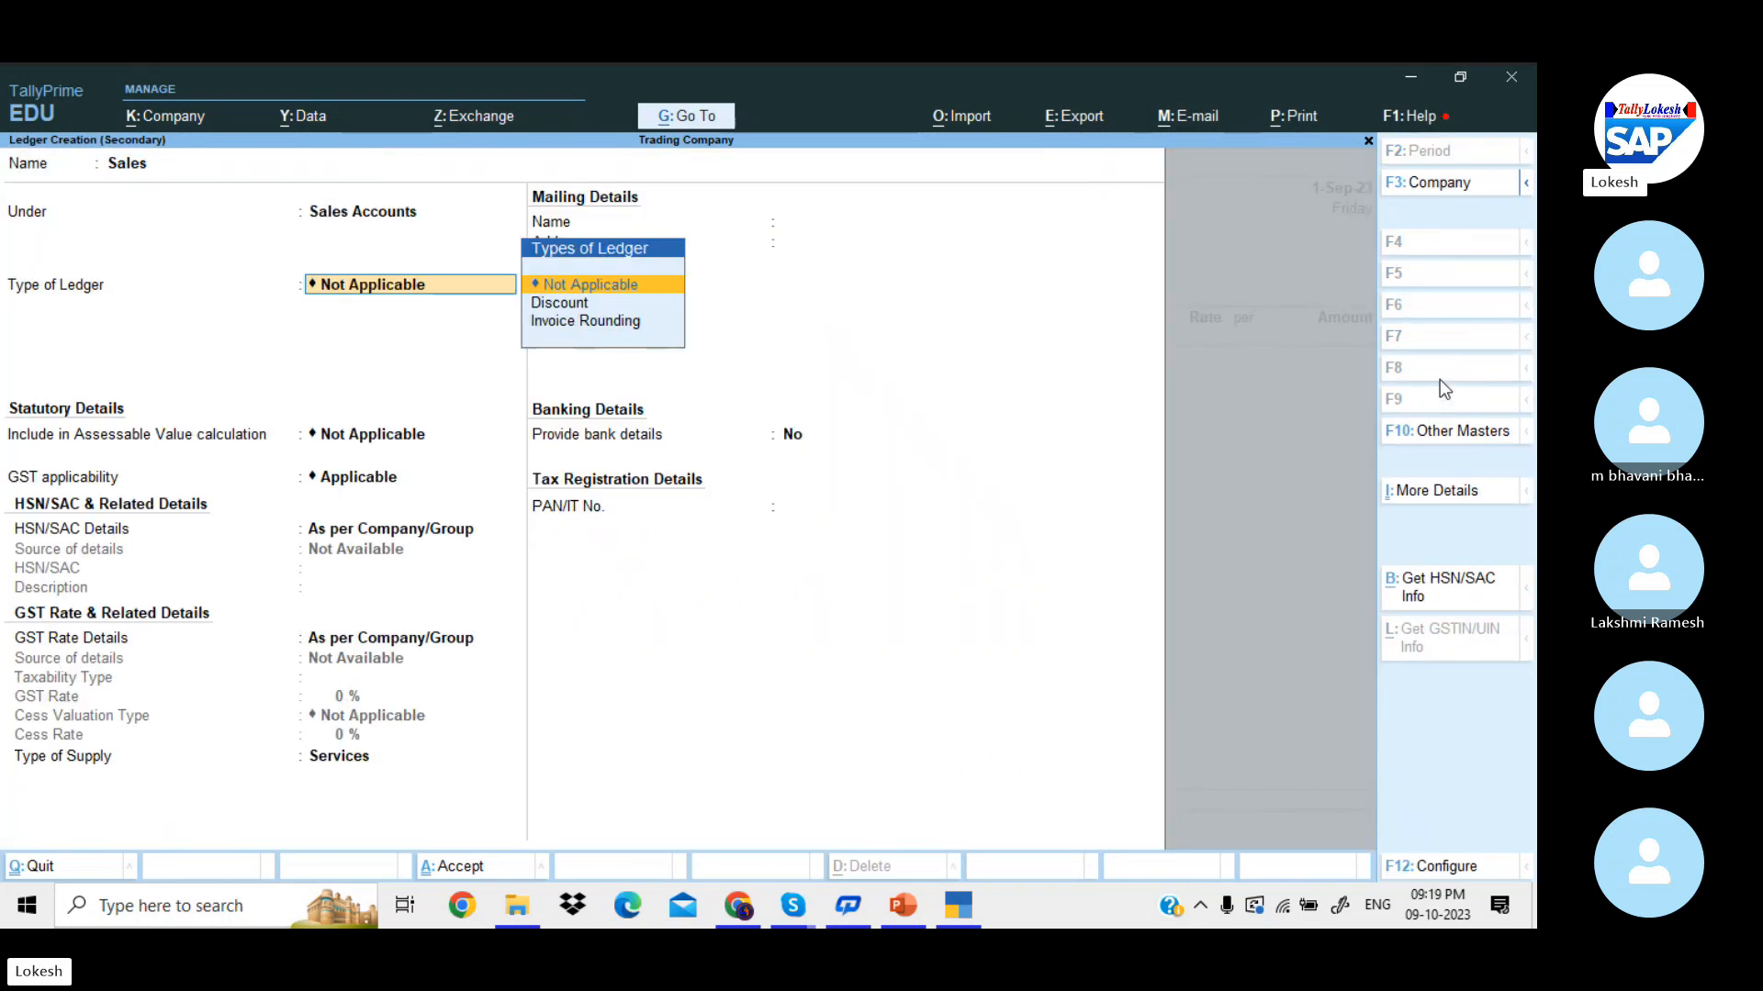
- Keep the default GST settings, set the Sales ledger's type of supply to Goods, and save the ledger
{"action": "key", "text": "Return"}
{"action": "key", "text": "Return"}
{"action": "key", "text": "Return"}
{"action": "key", "text": "Return"}
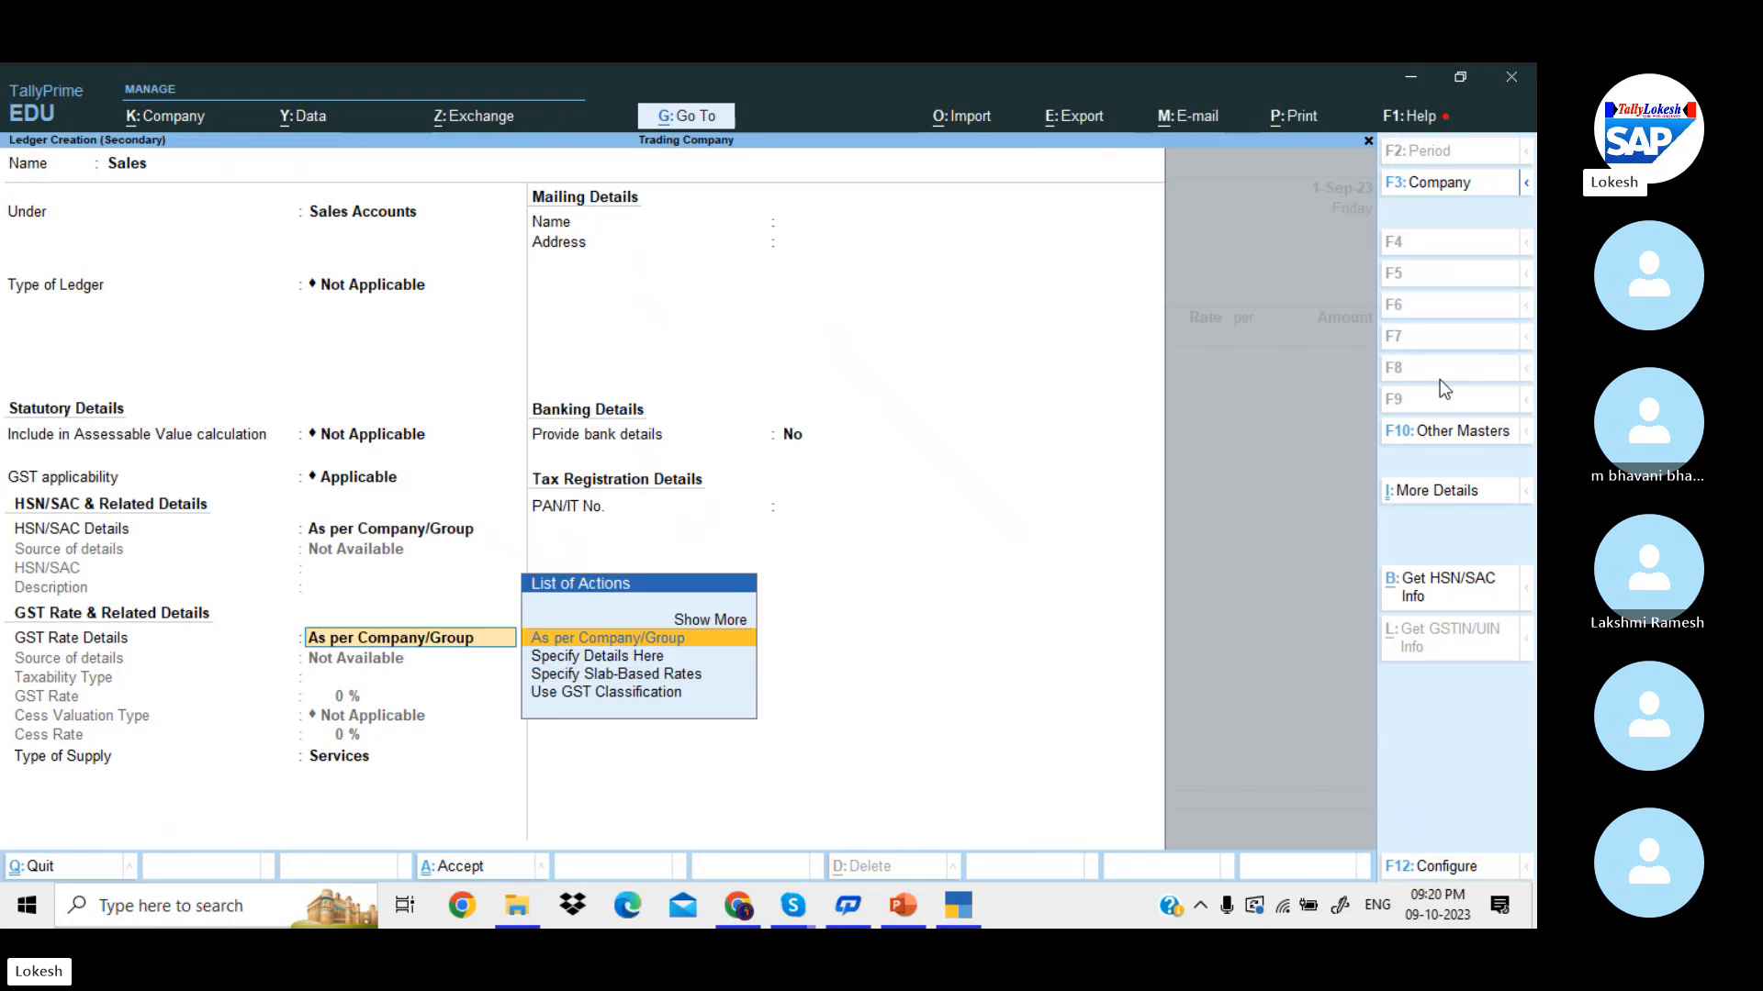
{"action": "key", "text": "Return"}
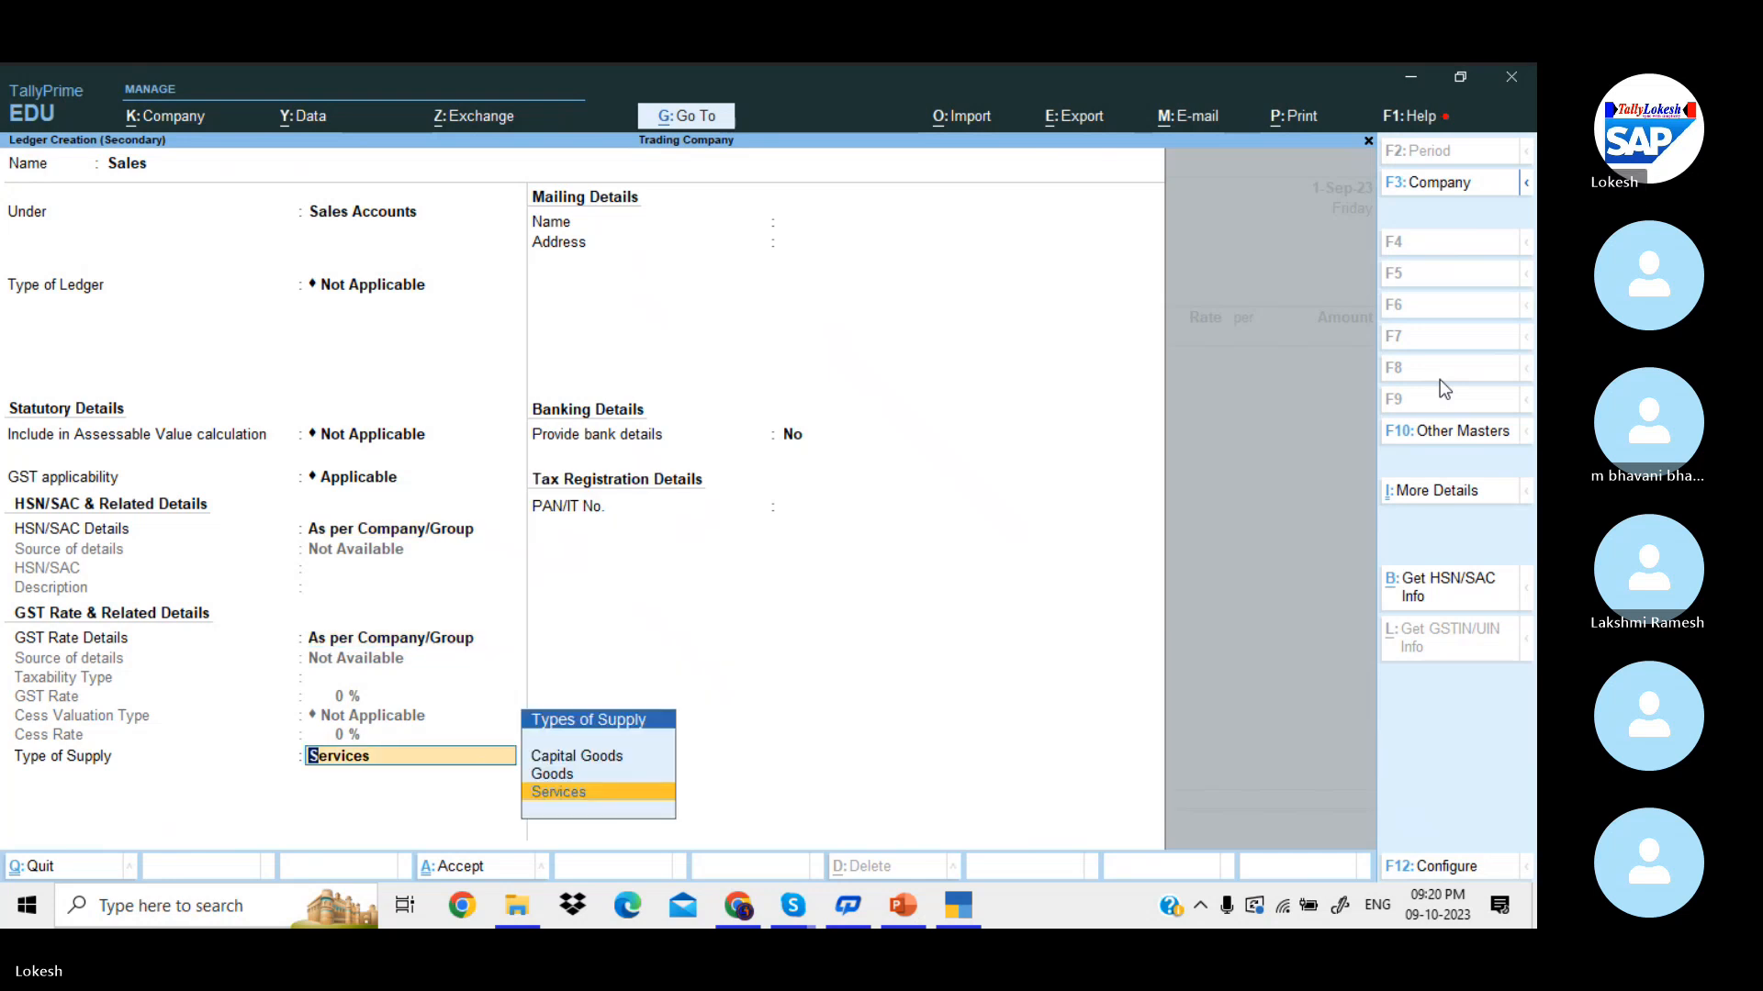
{"action": "key", "text": "Up"}
{"action": "key", "text": "Return"}
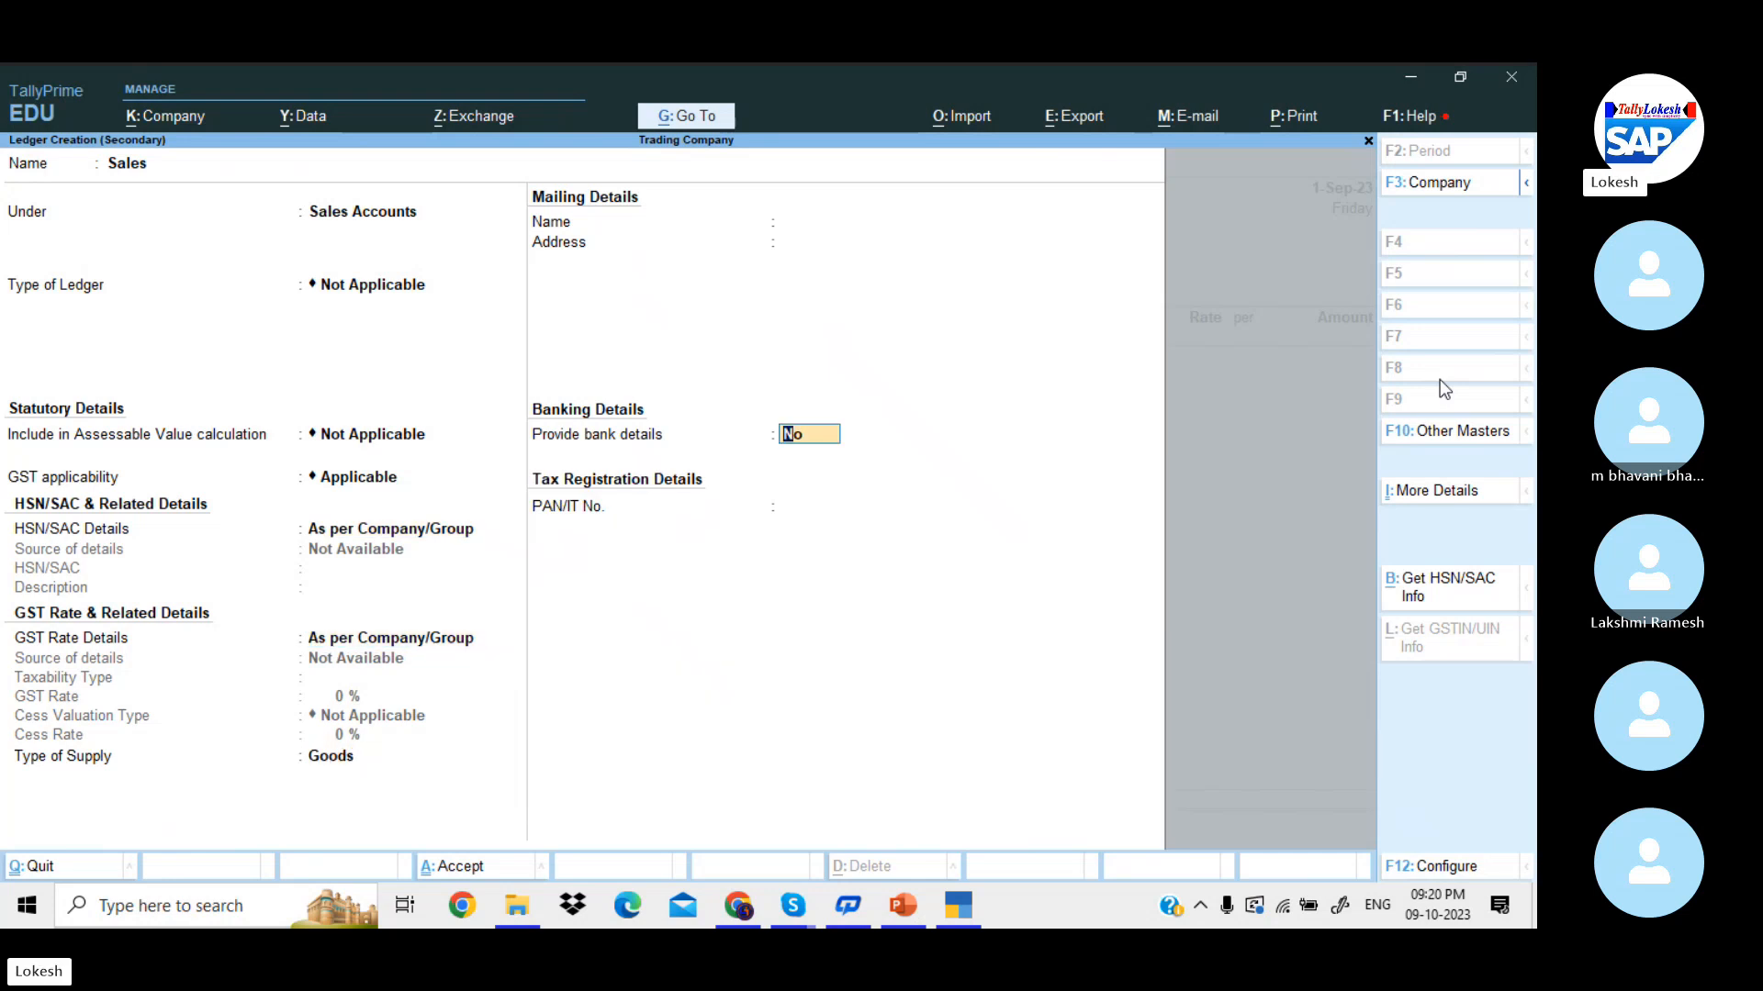
{"action": "key", "text": "Return"}
{"action": "key", "text": "Return"}
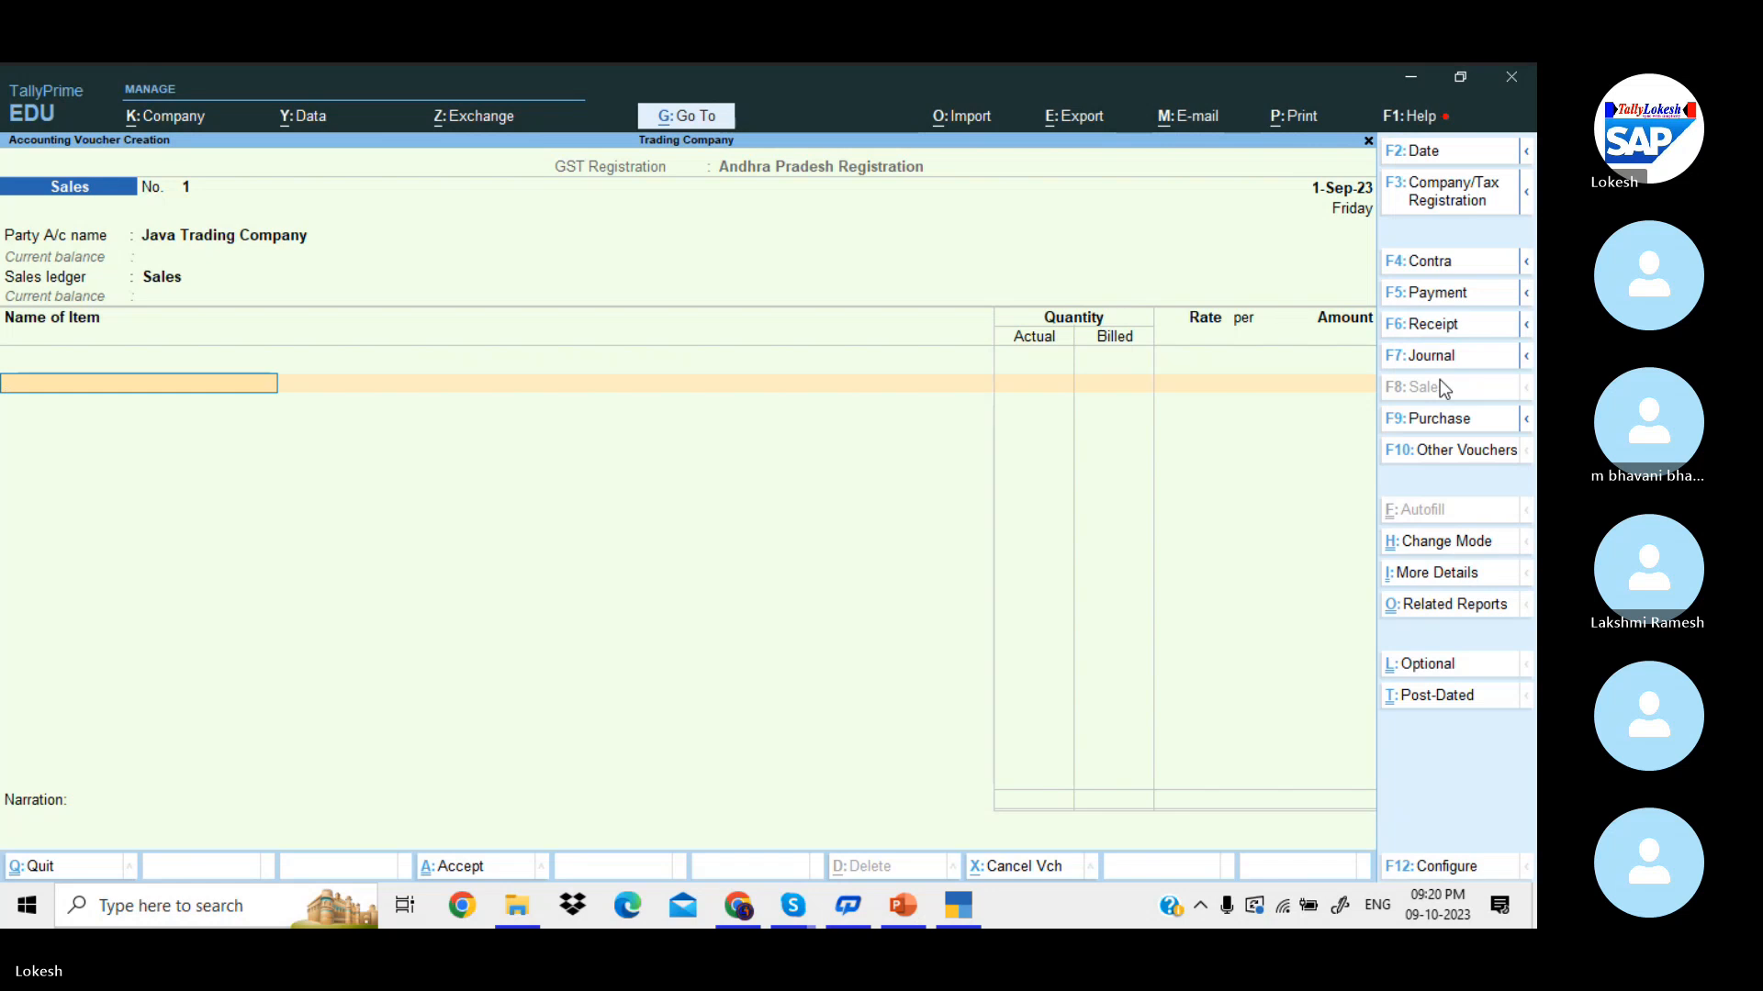
- Add High Capacity Stabilizers to the sale with actual quantity 22, billed quantity 20 and rate 750
{"action": "key", "text": "Return"}
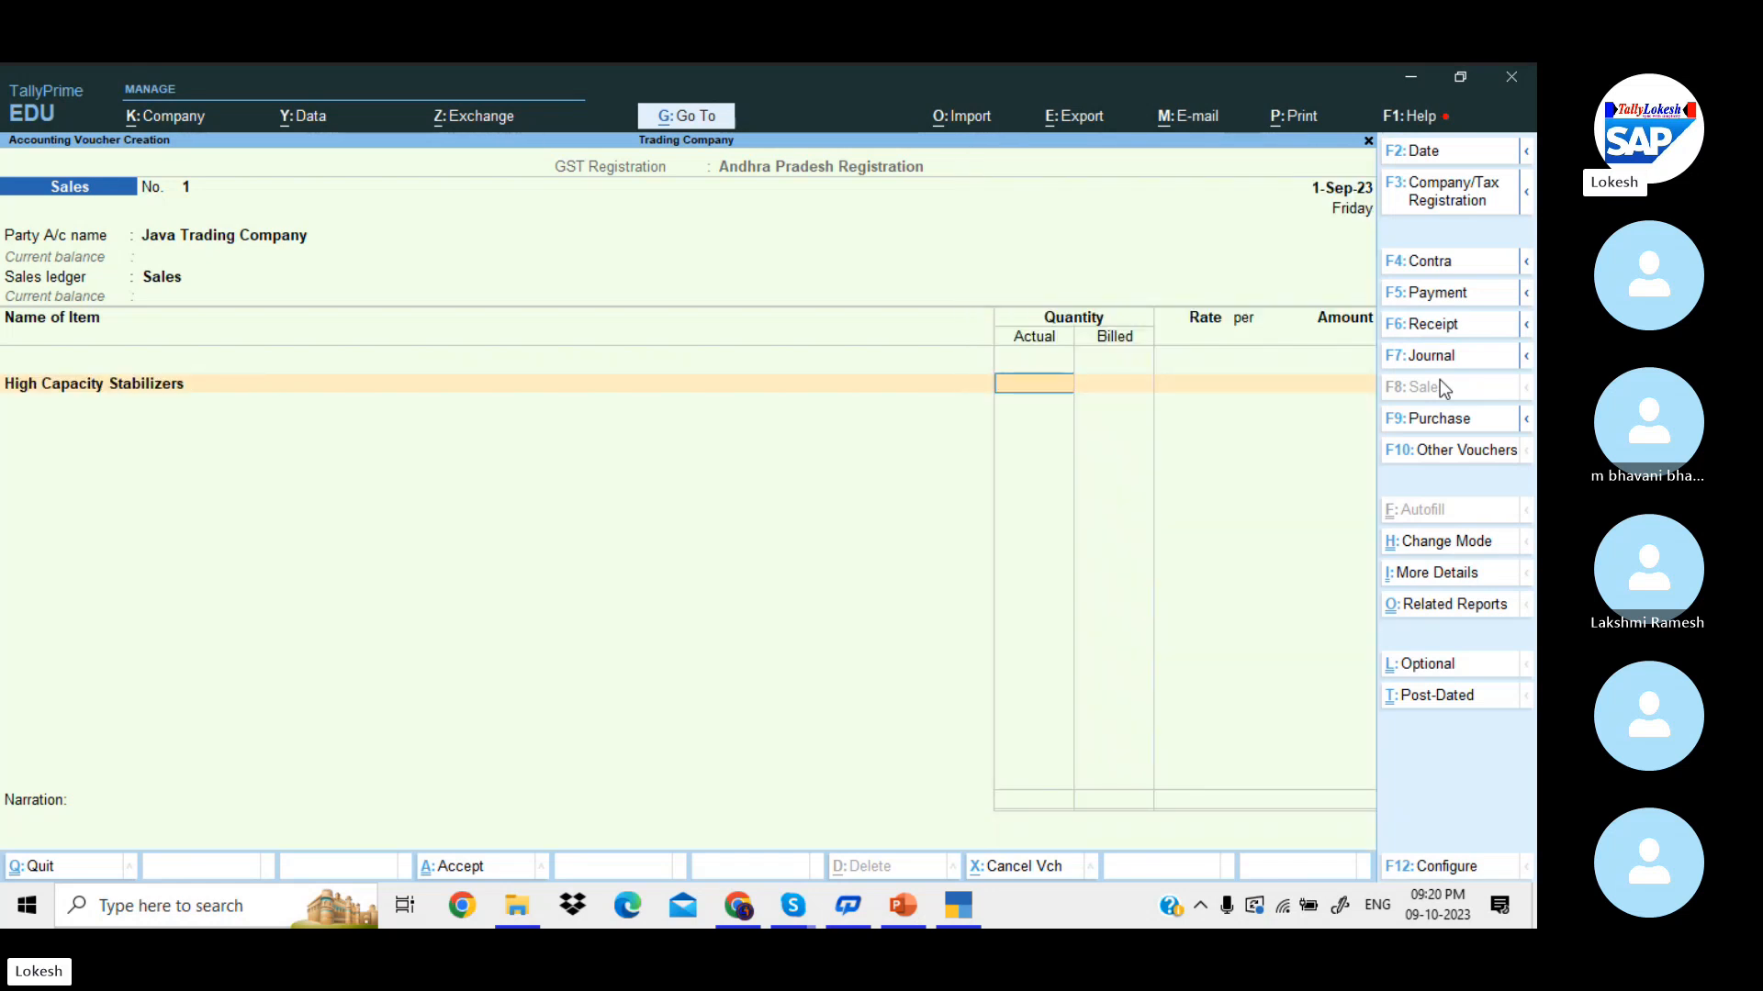
{"action": "type", "text": "22"}
{"action": "key", "text": "Return"}
{"action": "type", "text": "20"}
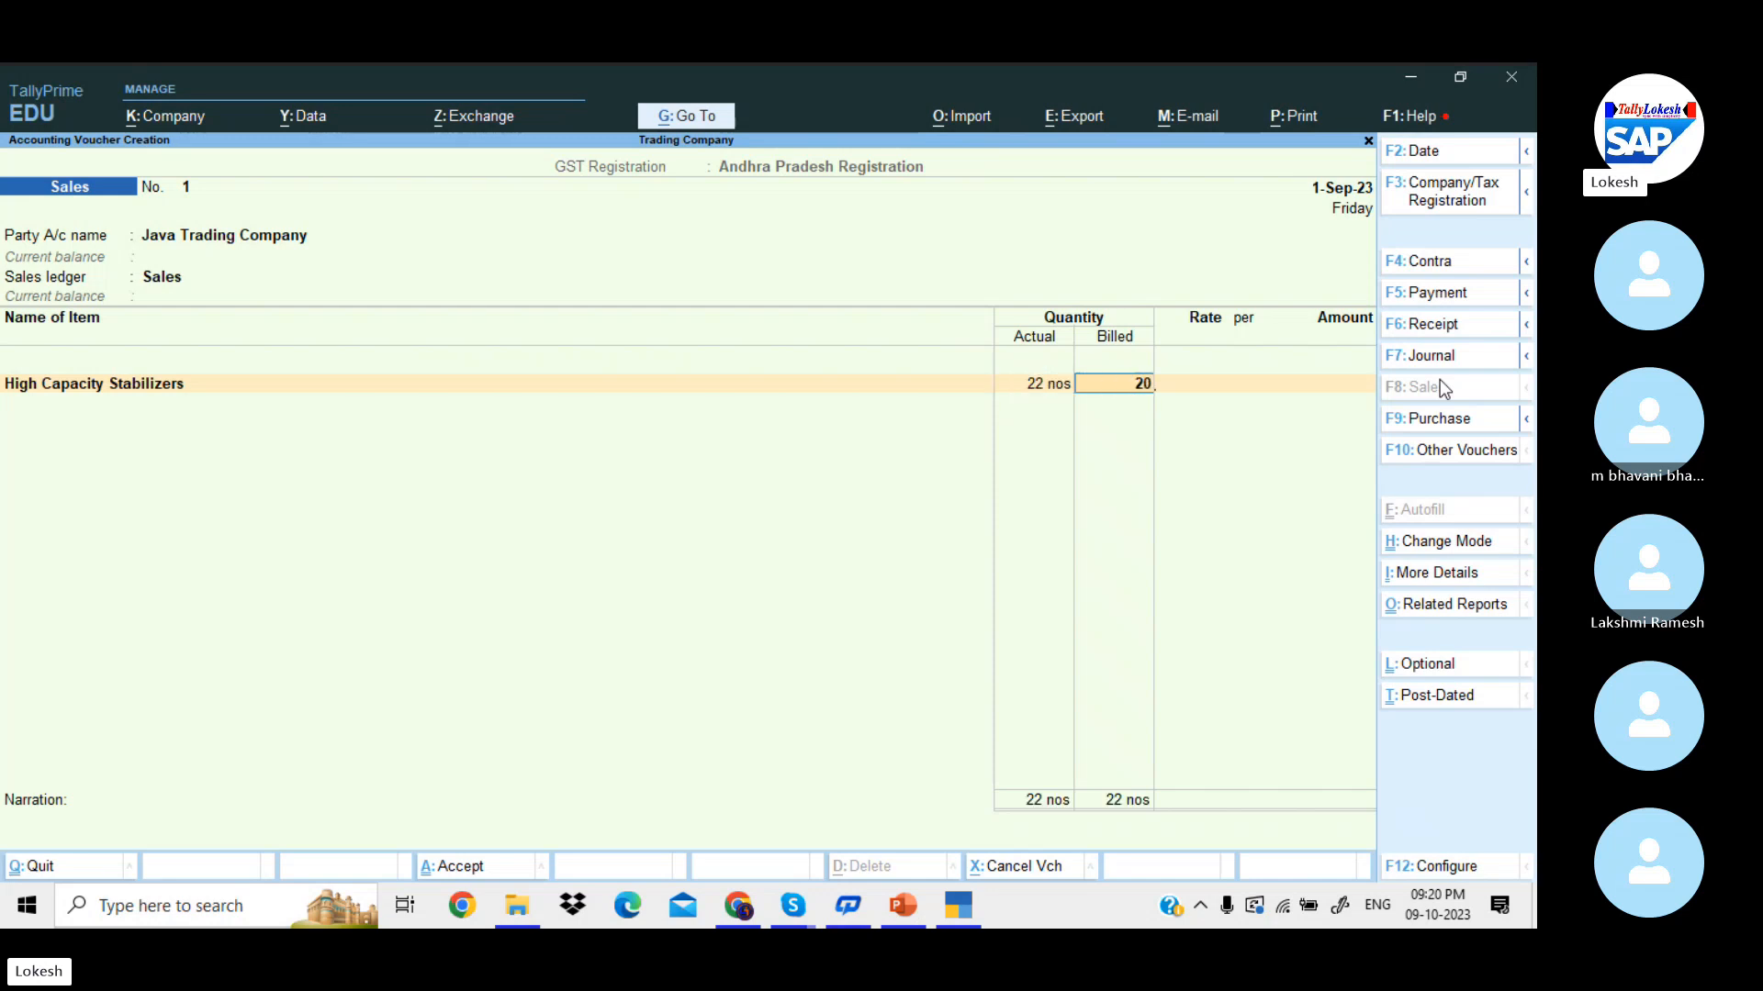
{"action": "key", "text": "Return"}
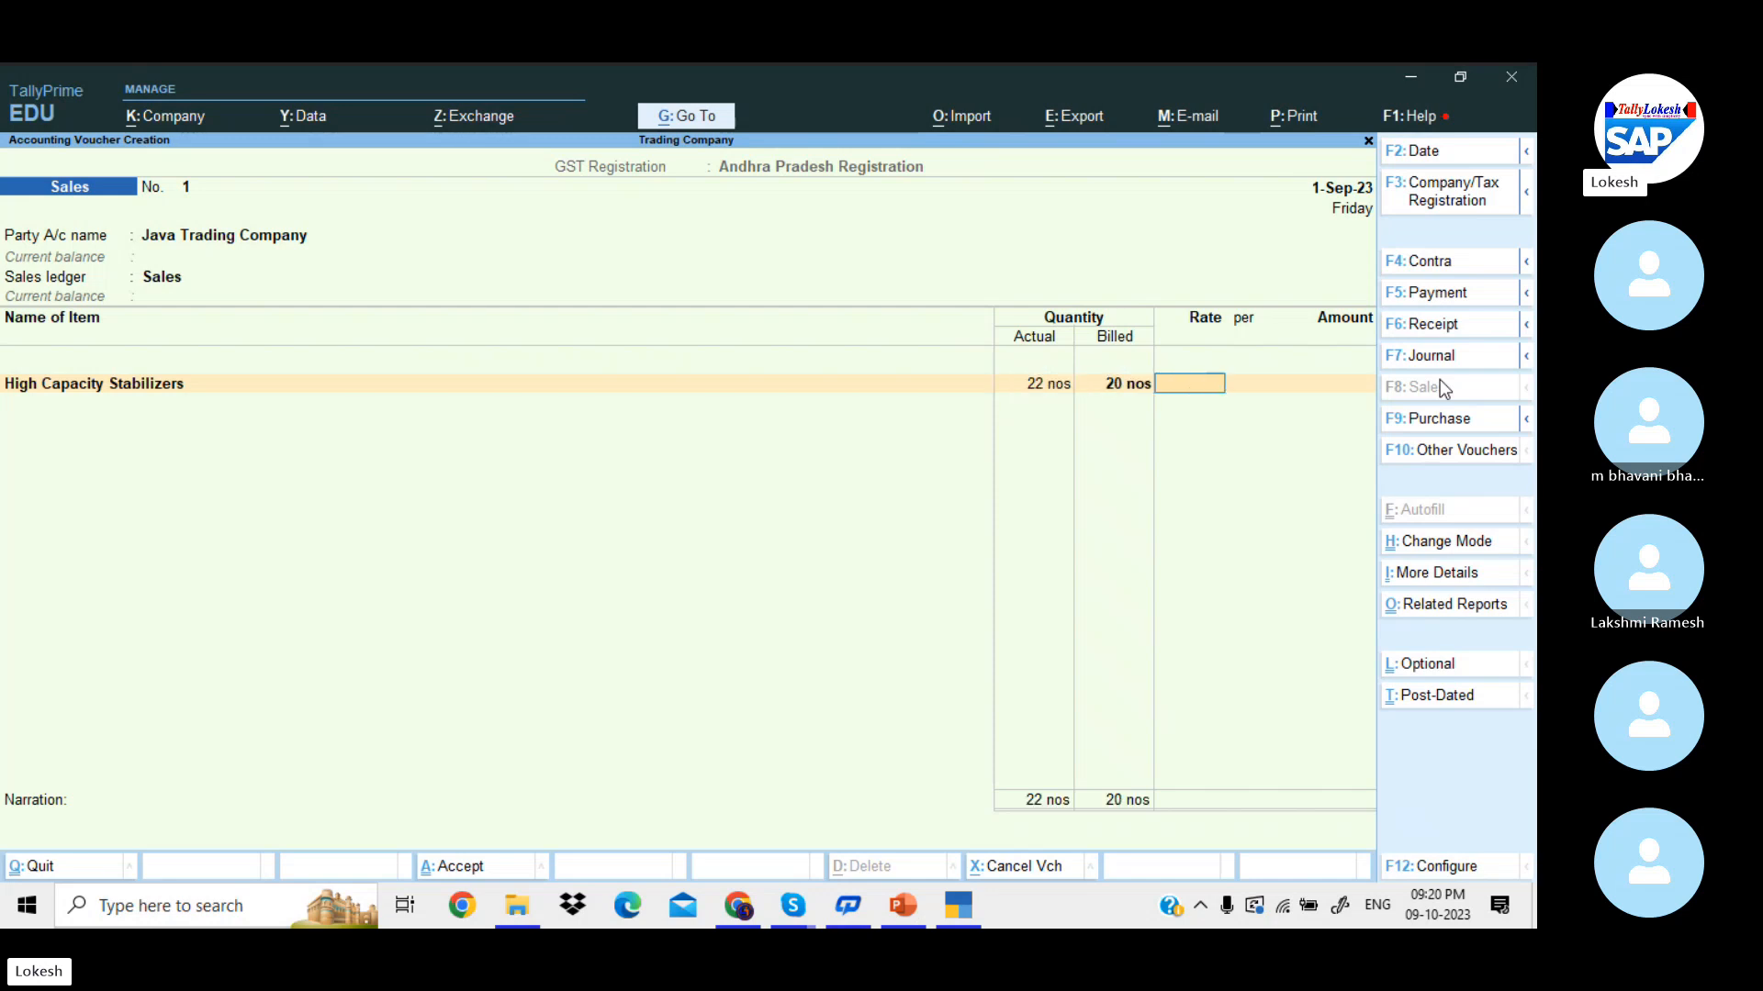
{"action": "type", "text": "750"}
{"action": "key", "text": "Return"}
{"action": "key", "text": "Return"}
{"action": "key", "text": "Return"}
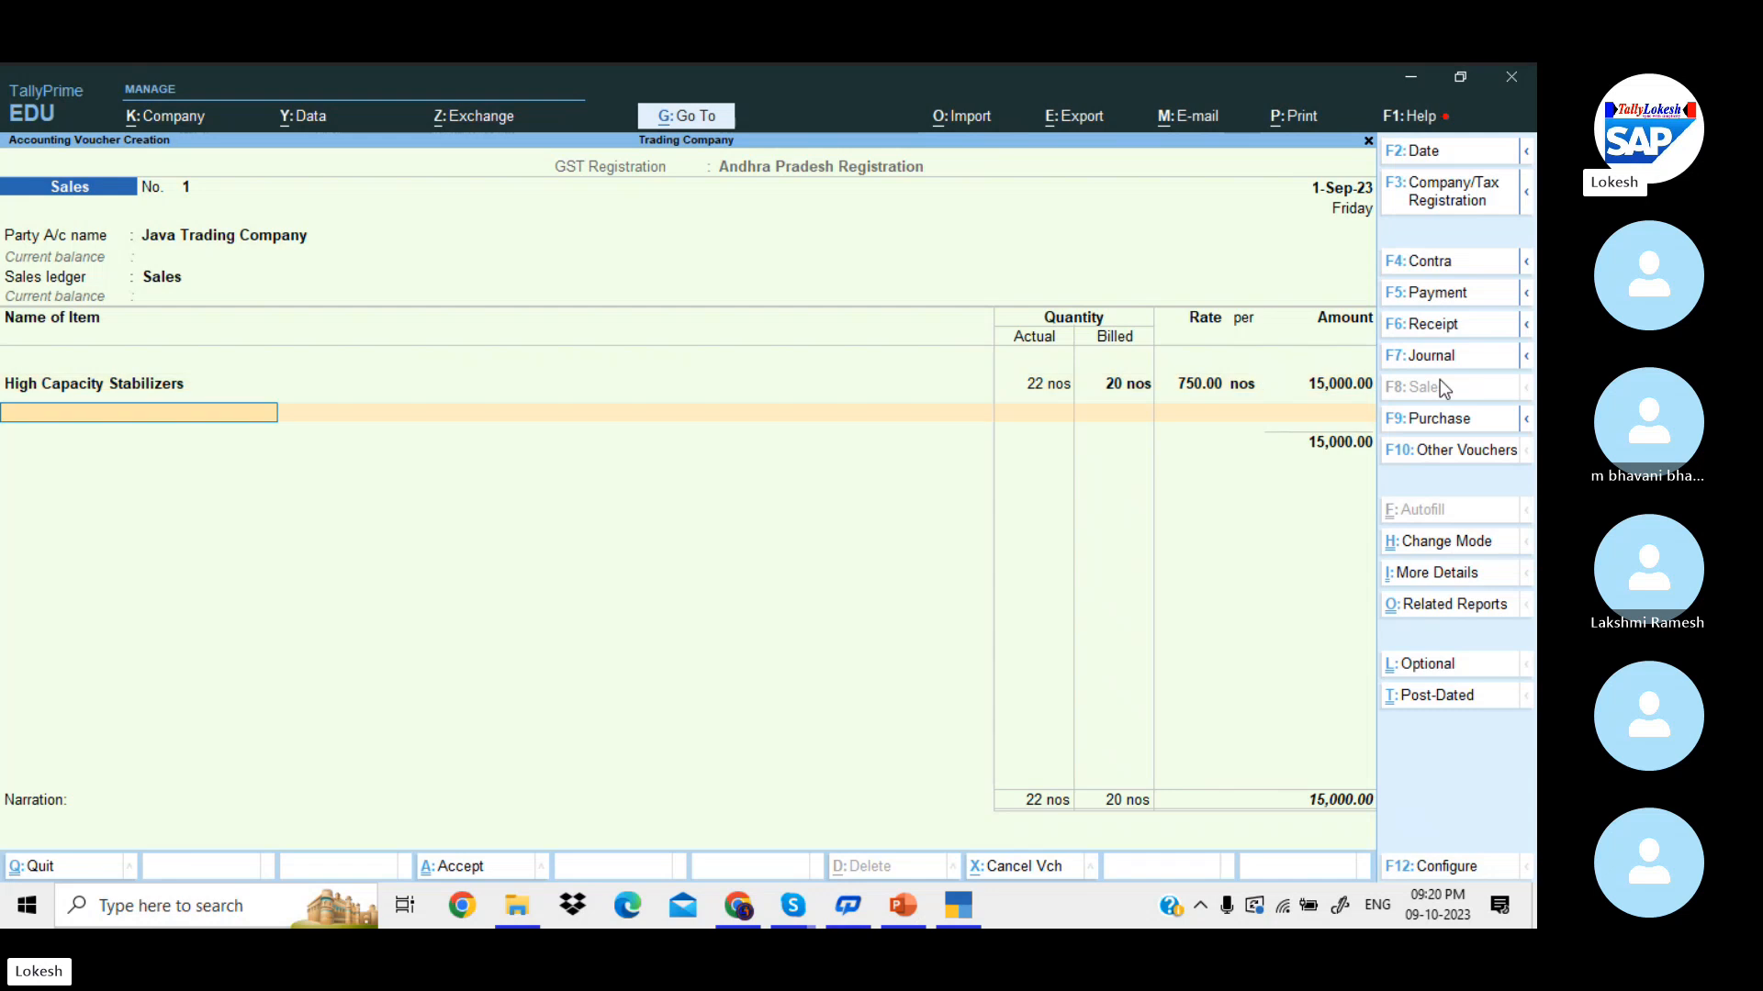
- Add Low Capacity Stabilizers to the sale with actual quantity 6, billed quantity 5 and rate 450
{"action": "type", "text": "l"}
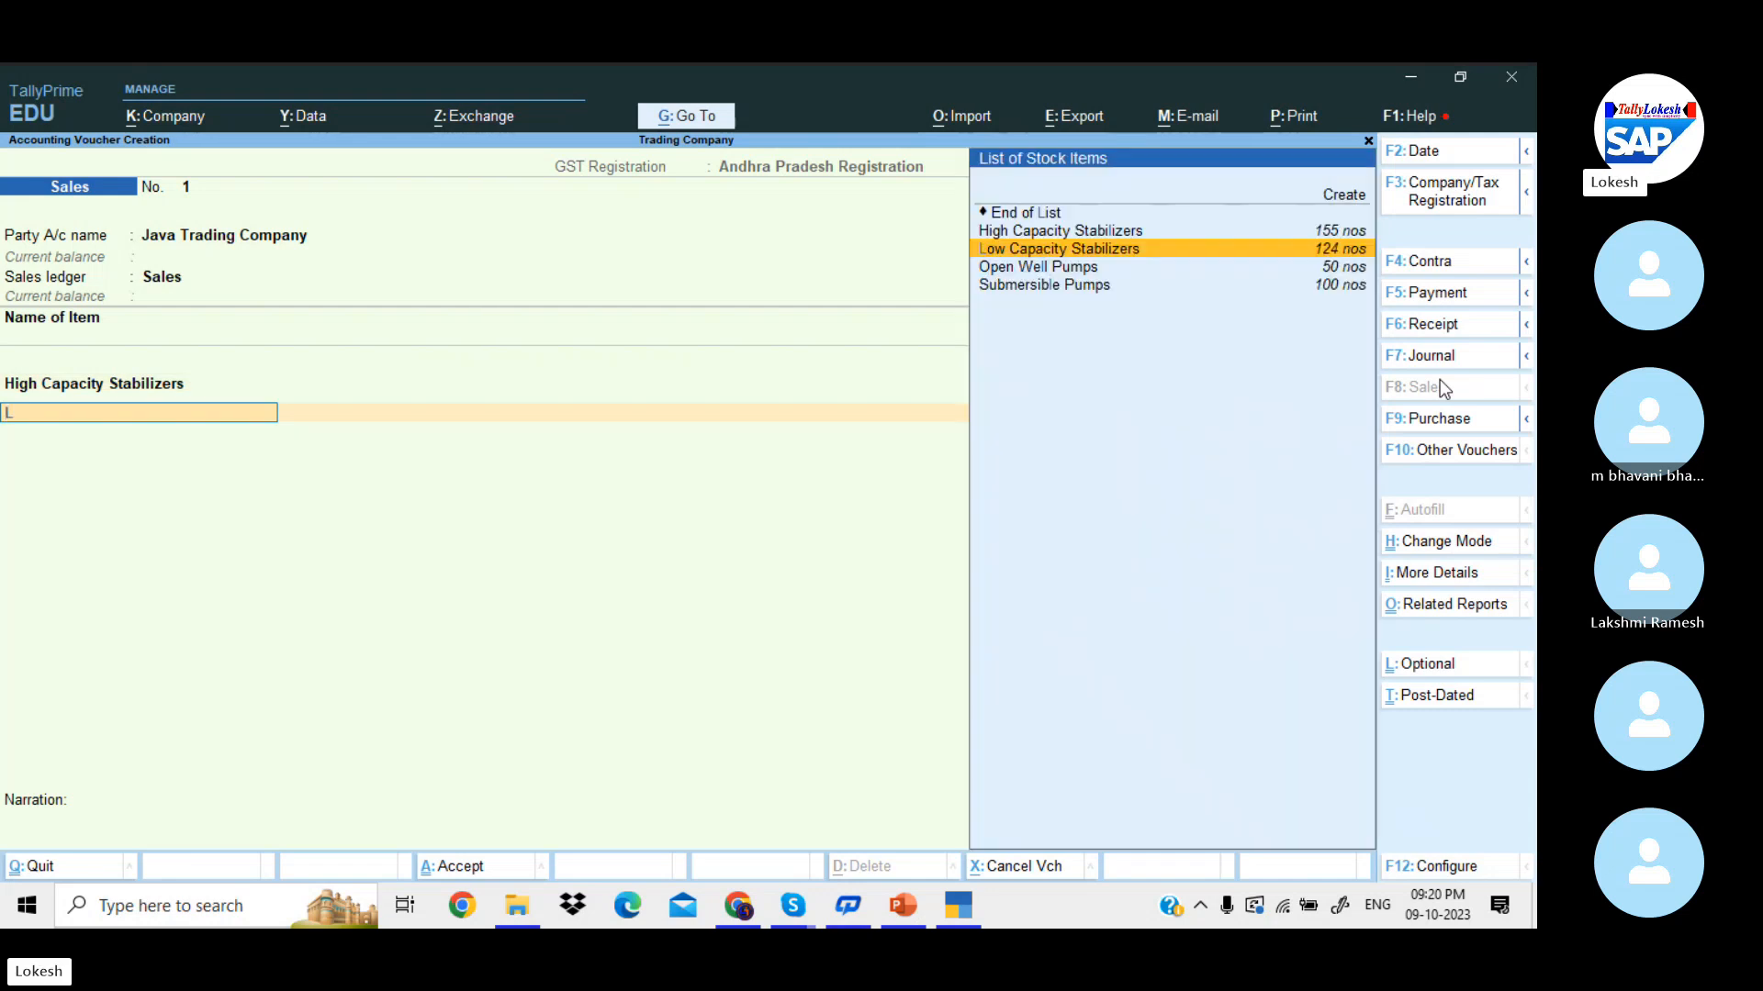
{"action": "key", "text": "Return"}
{"action": "type", "text": "6"}
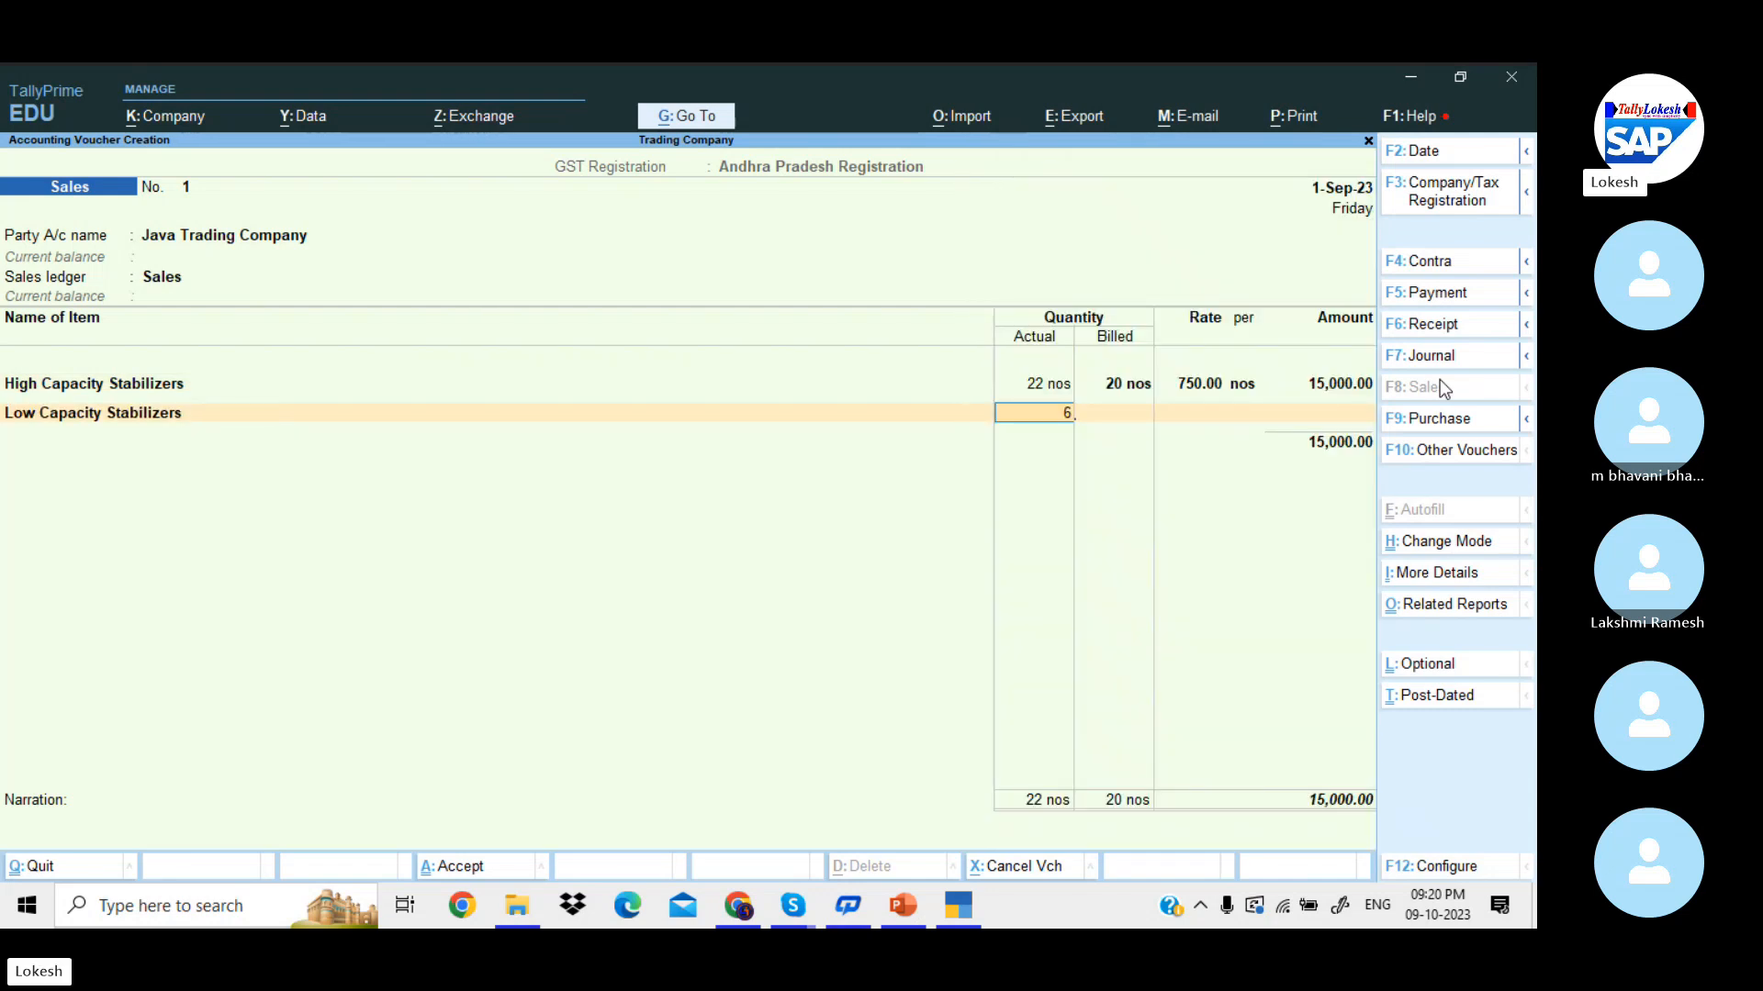
{"action": "key", "text": "Return"}
{"action": "type", "text": "5"}
{"action": "key", "text": "Return"}
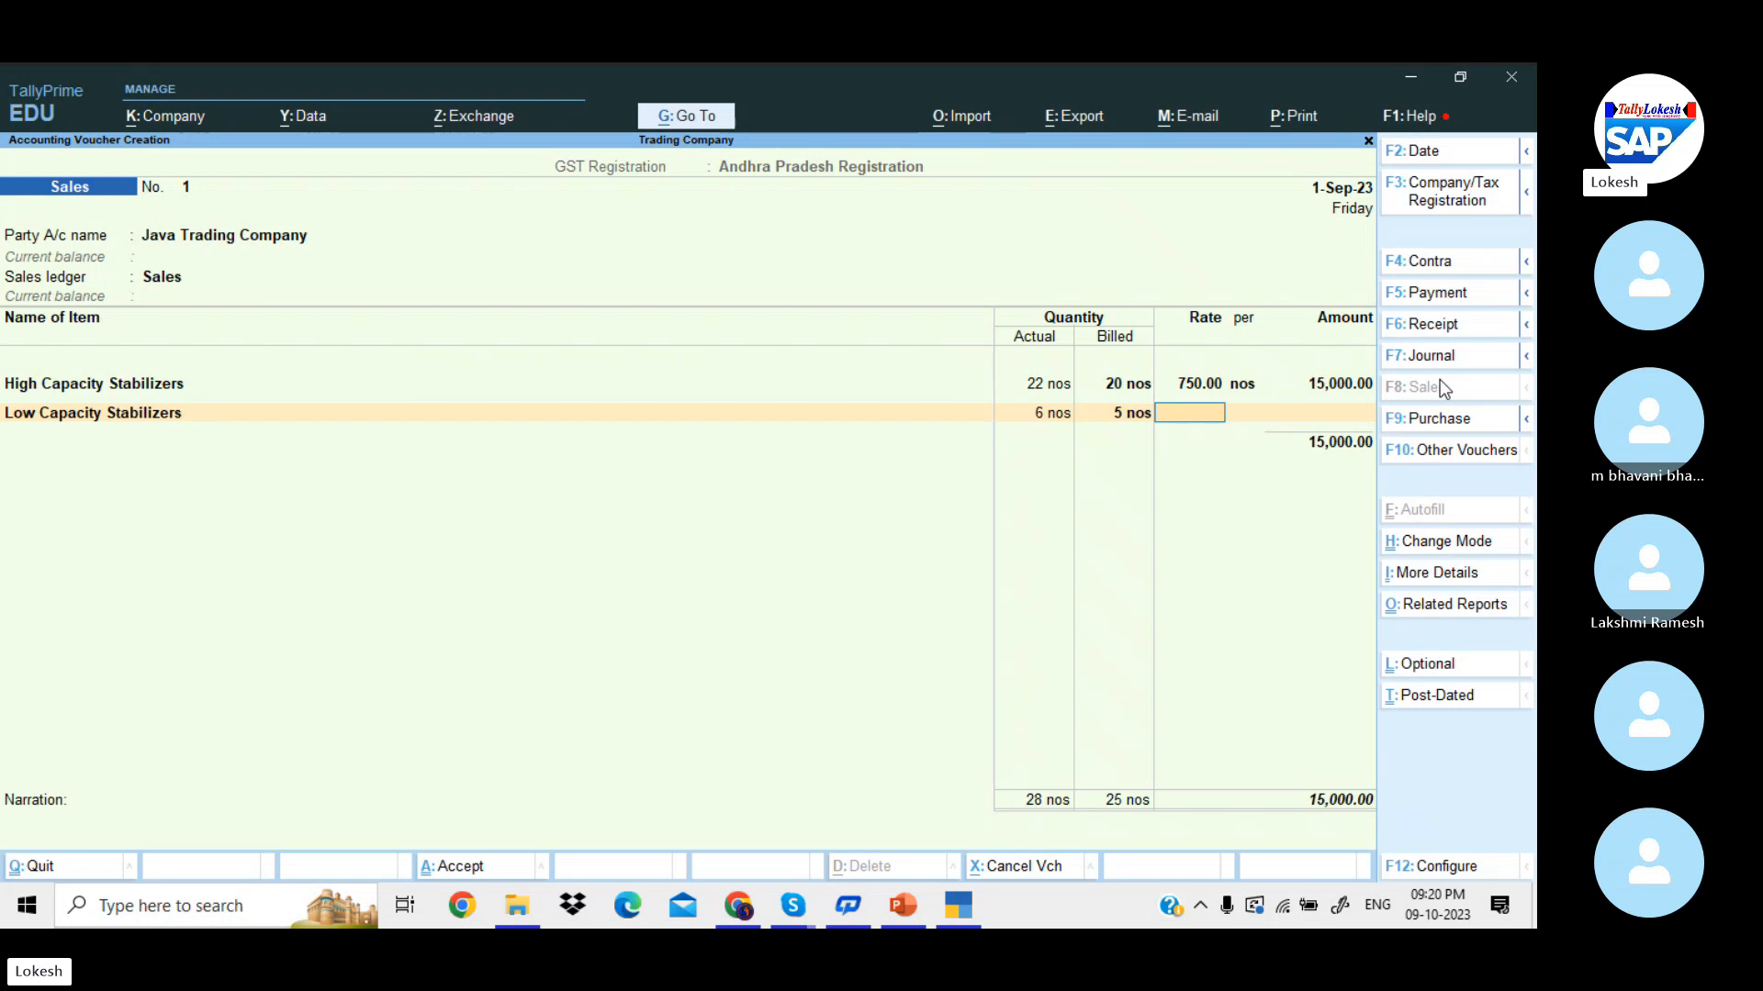
{"action": "type", "text": "450"}
{"action": "key", "text": "Return"}
{"action": "key", "text": "Return"}
{"action": "key", "text": "Return"}
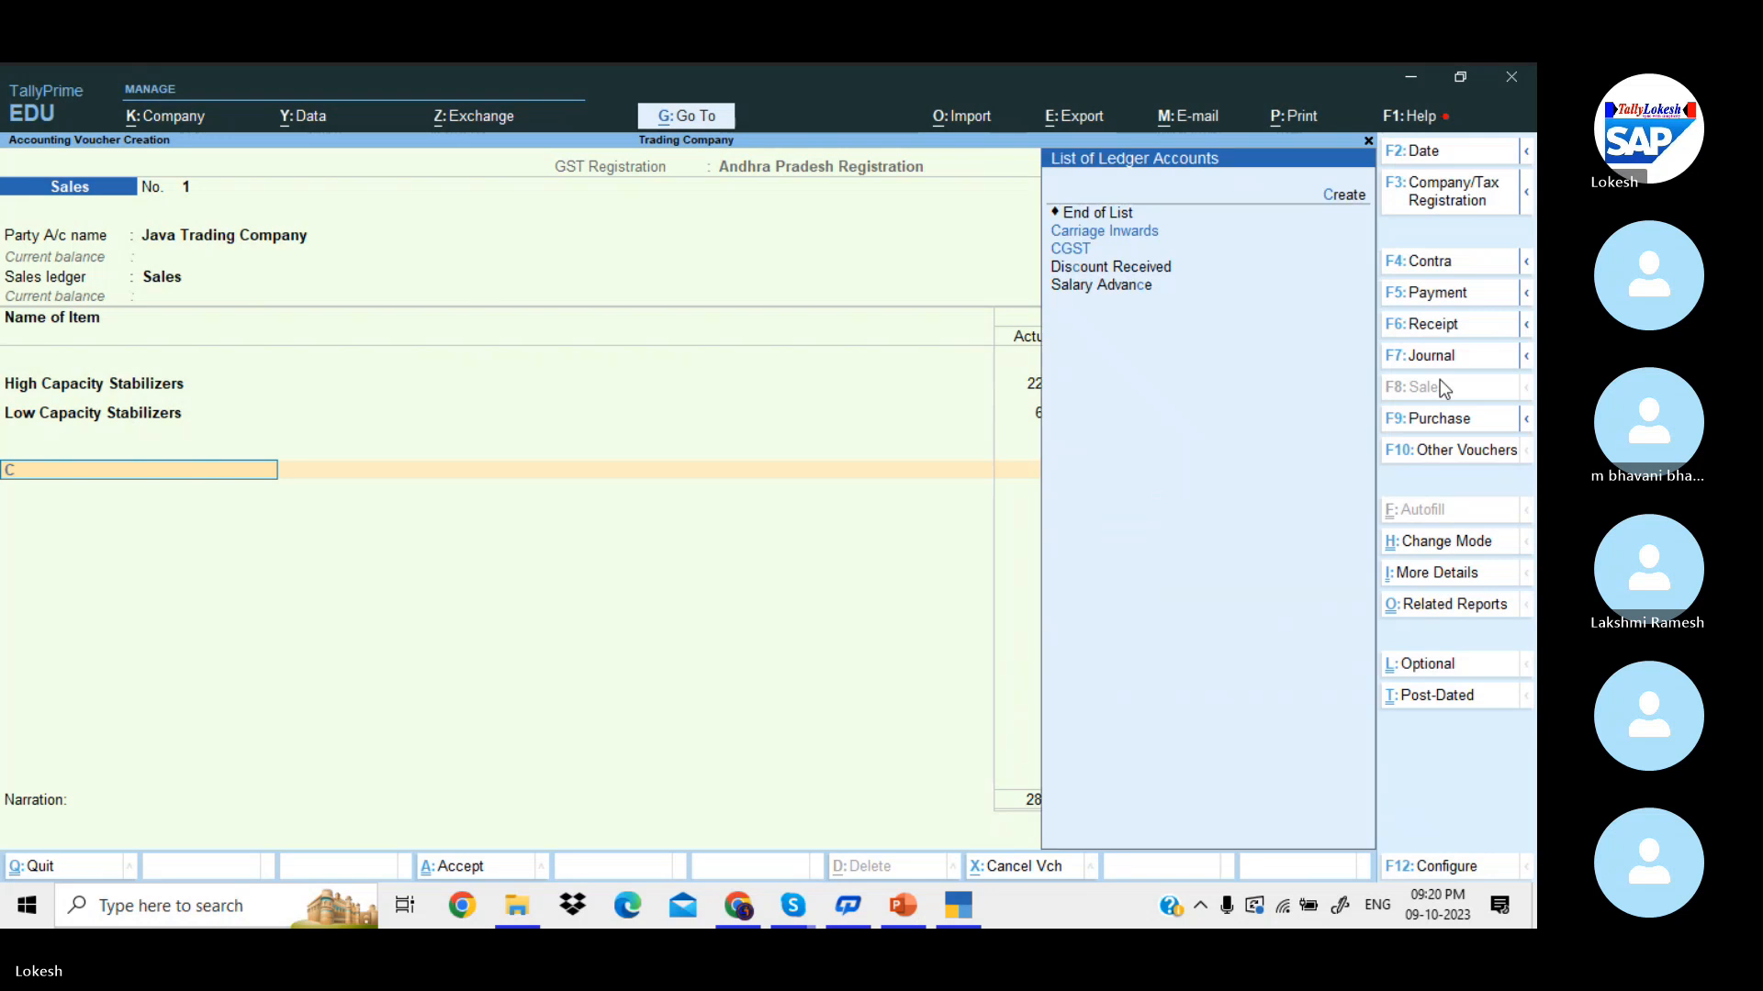
- Add the CGST and SGST tax ledgers with their calculated amounts and save the sales voucher
{"action": "type", "text": "cg"}
{"action": "key", "text": "Return"}
{"action": "type", "text": "sg"}
{"action": "key", "text": "Return"}
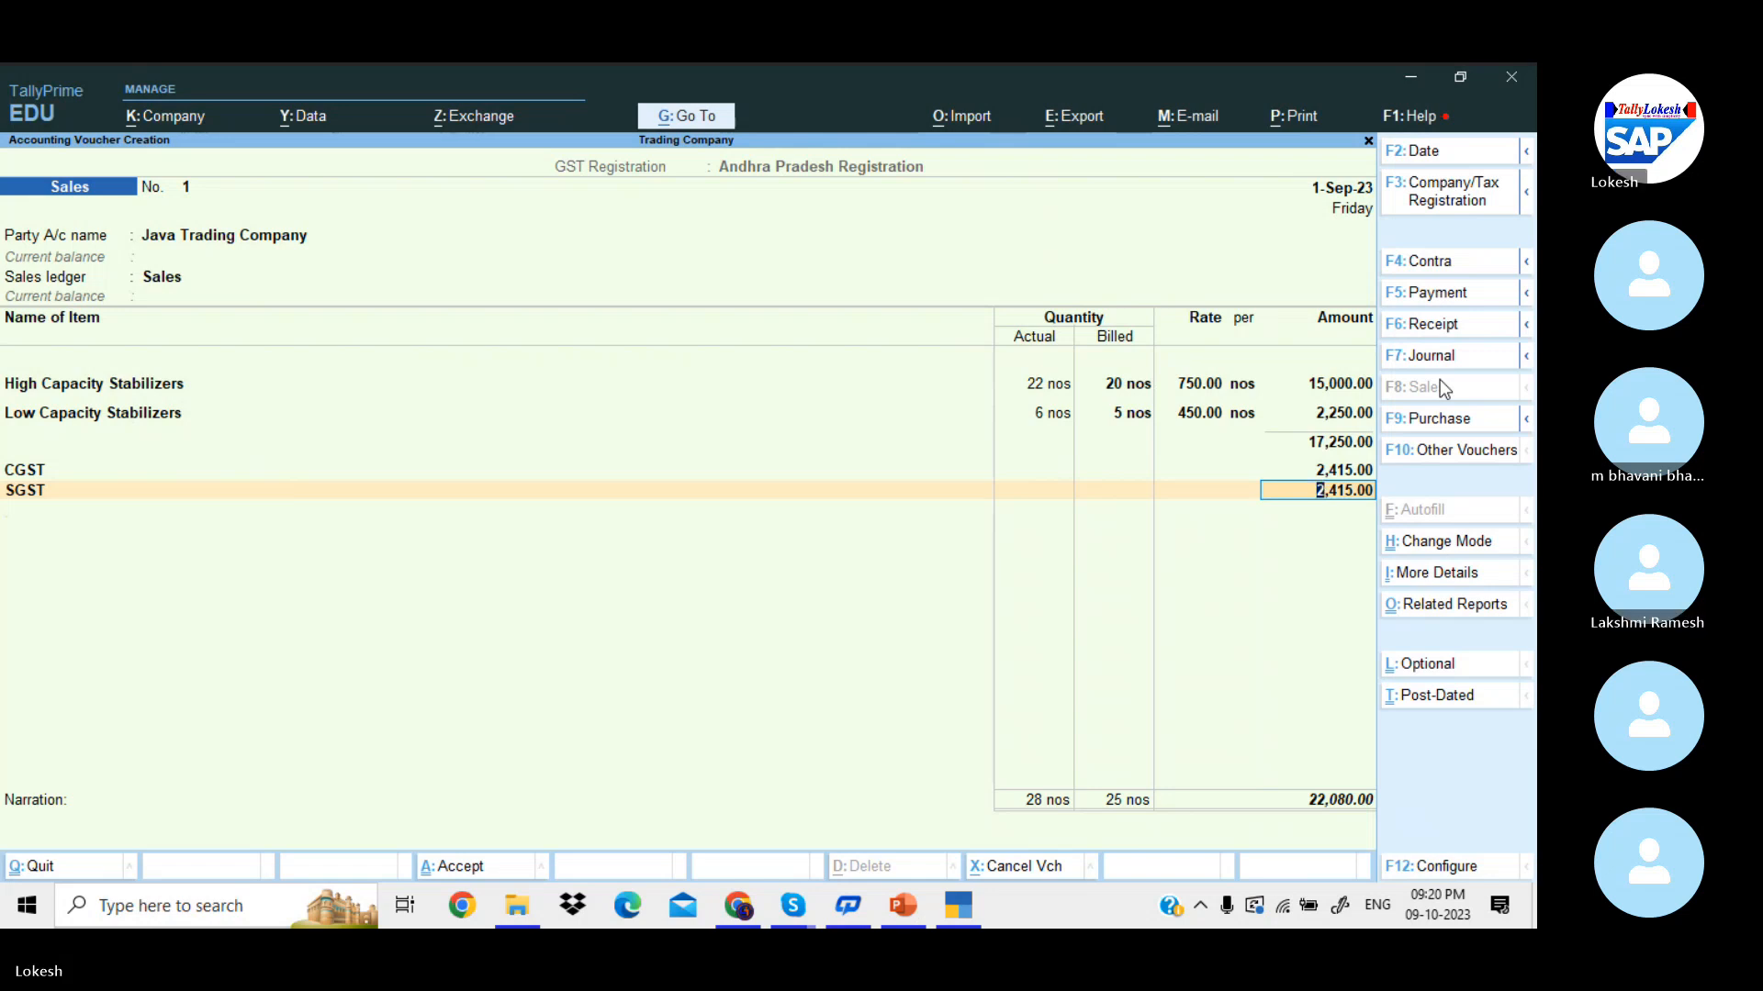
{"action": "key", "text": "Return"}
{"action": "key", "text": "Return"}
{"action": "key", "text": "Return"}
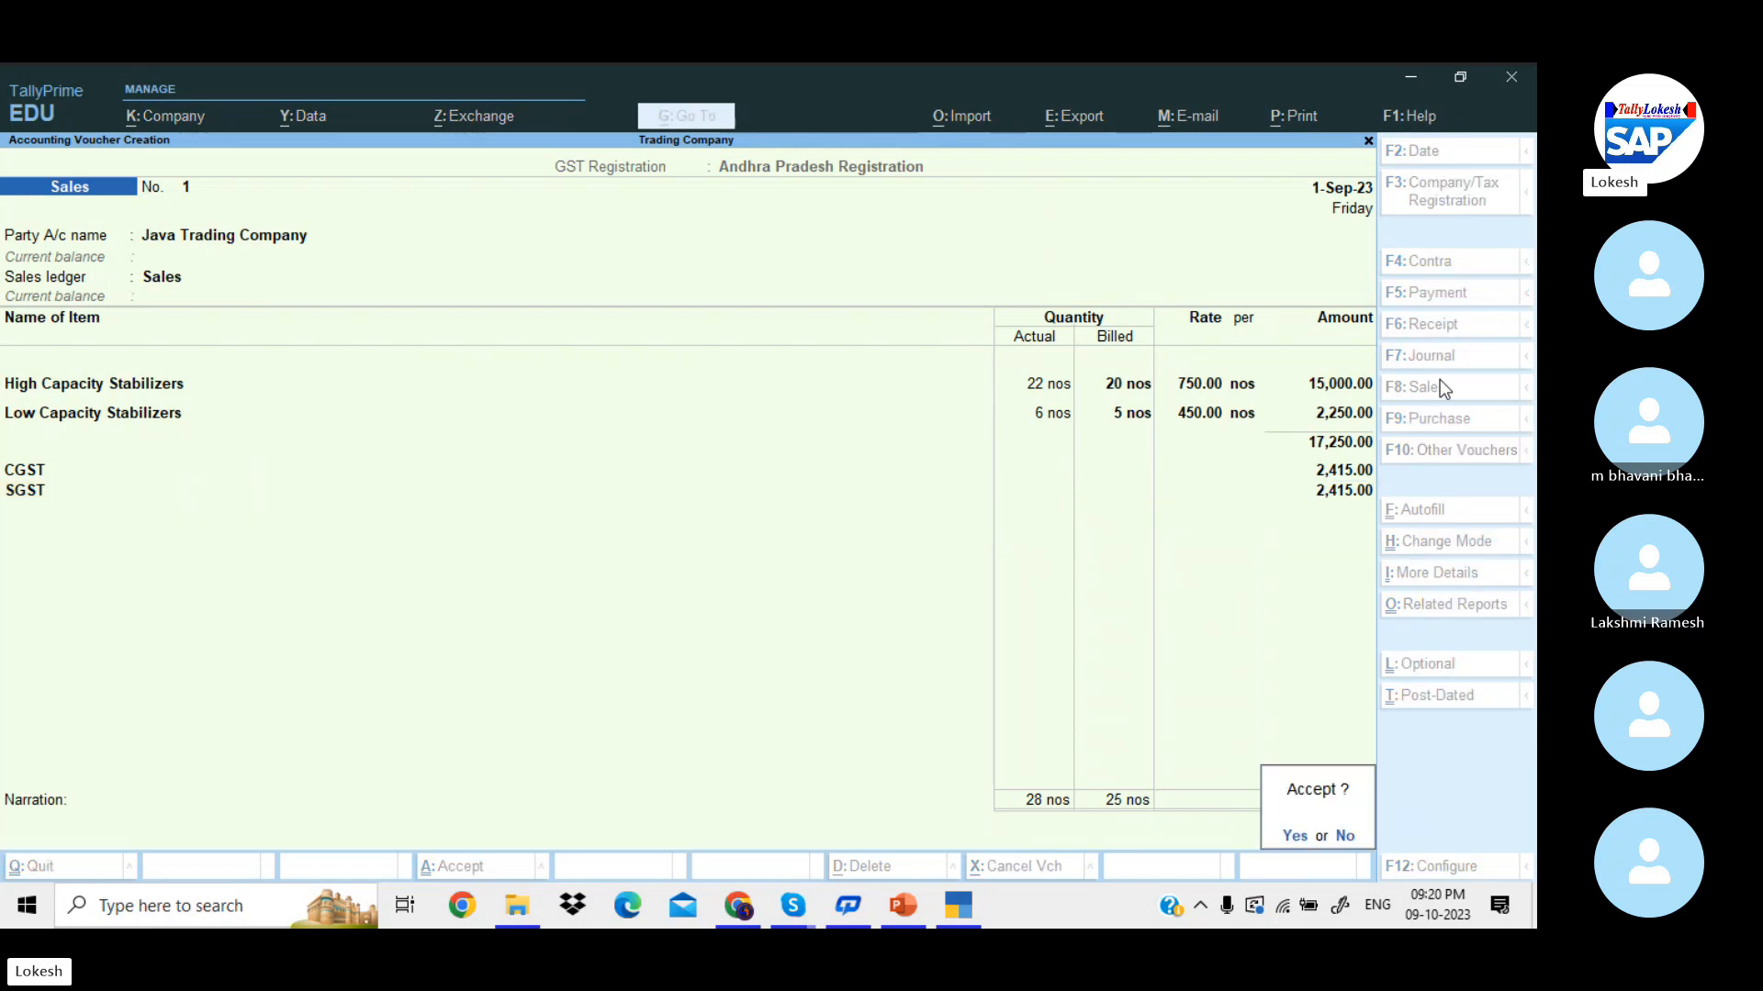
{"action": "key", "text": "Return"}
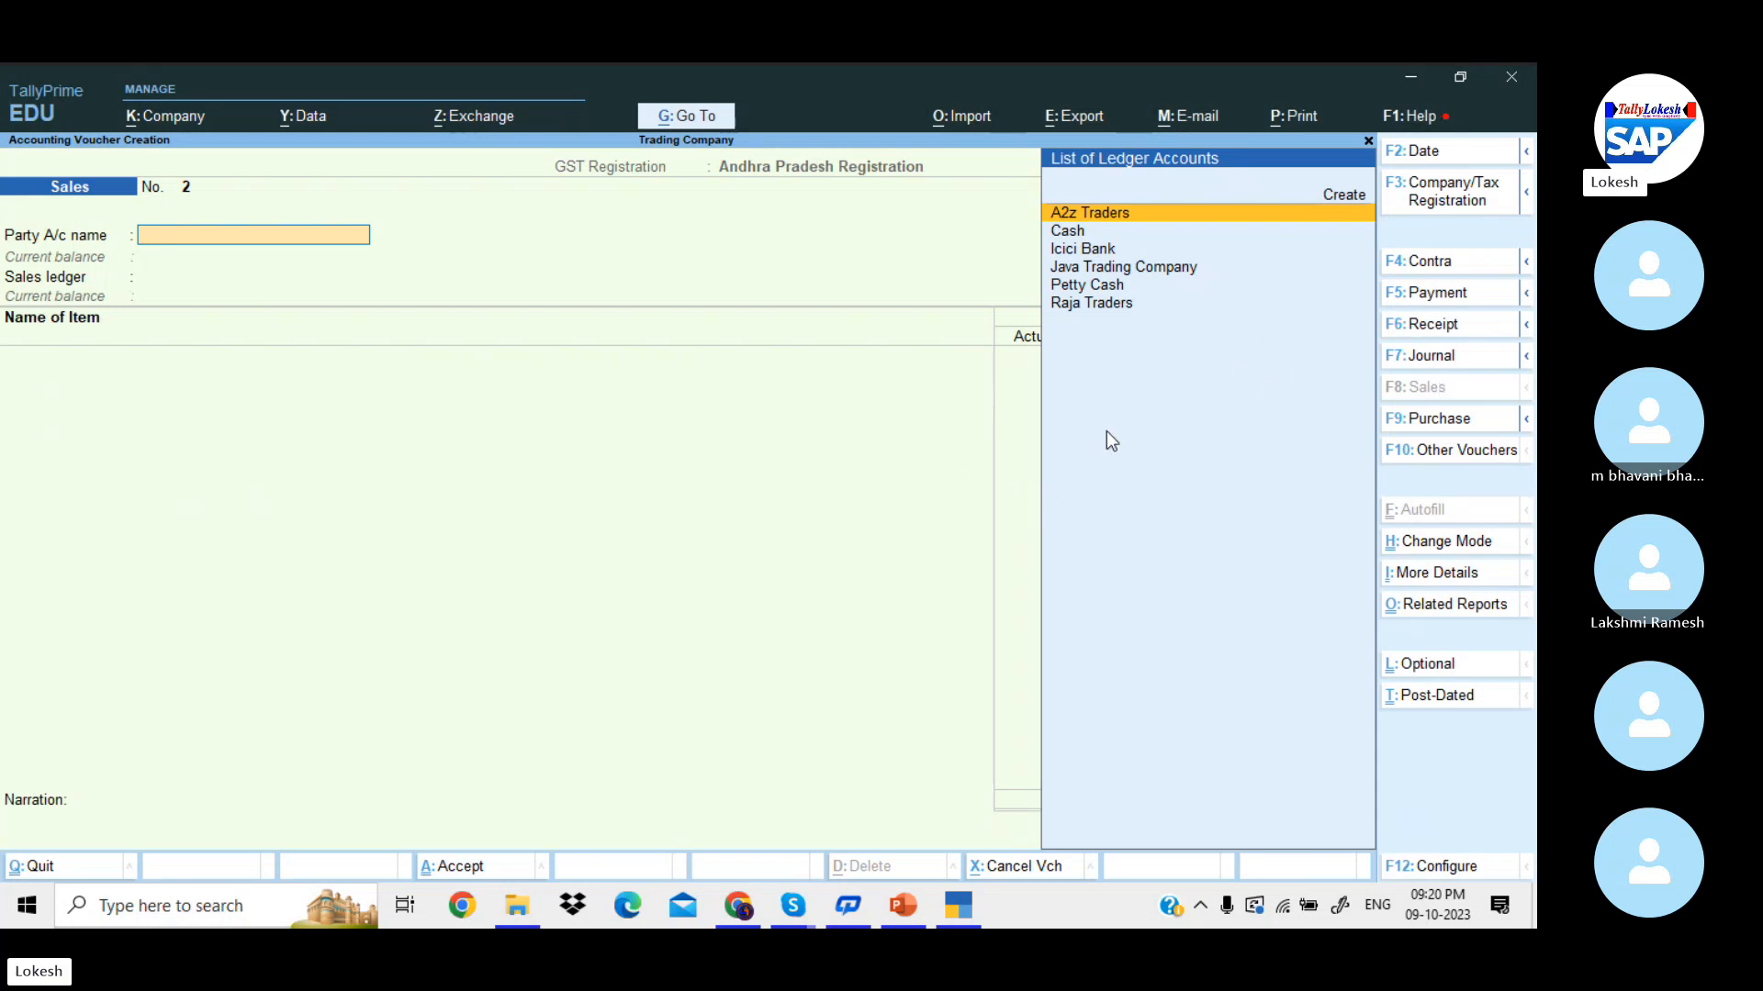
- Disable separate actual and billed quantity columns, enable the discount column in invoices, and save the company features
{"action": "left_click", "coordinate": [189, 127]}
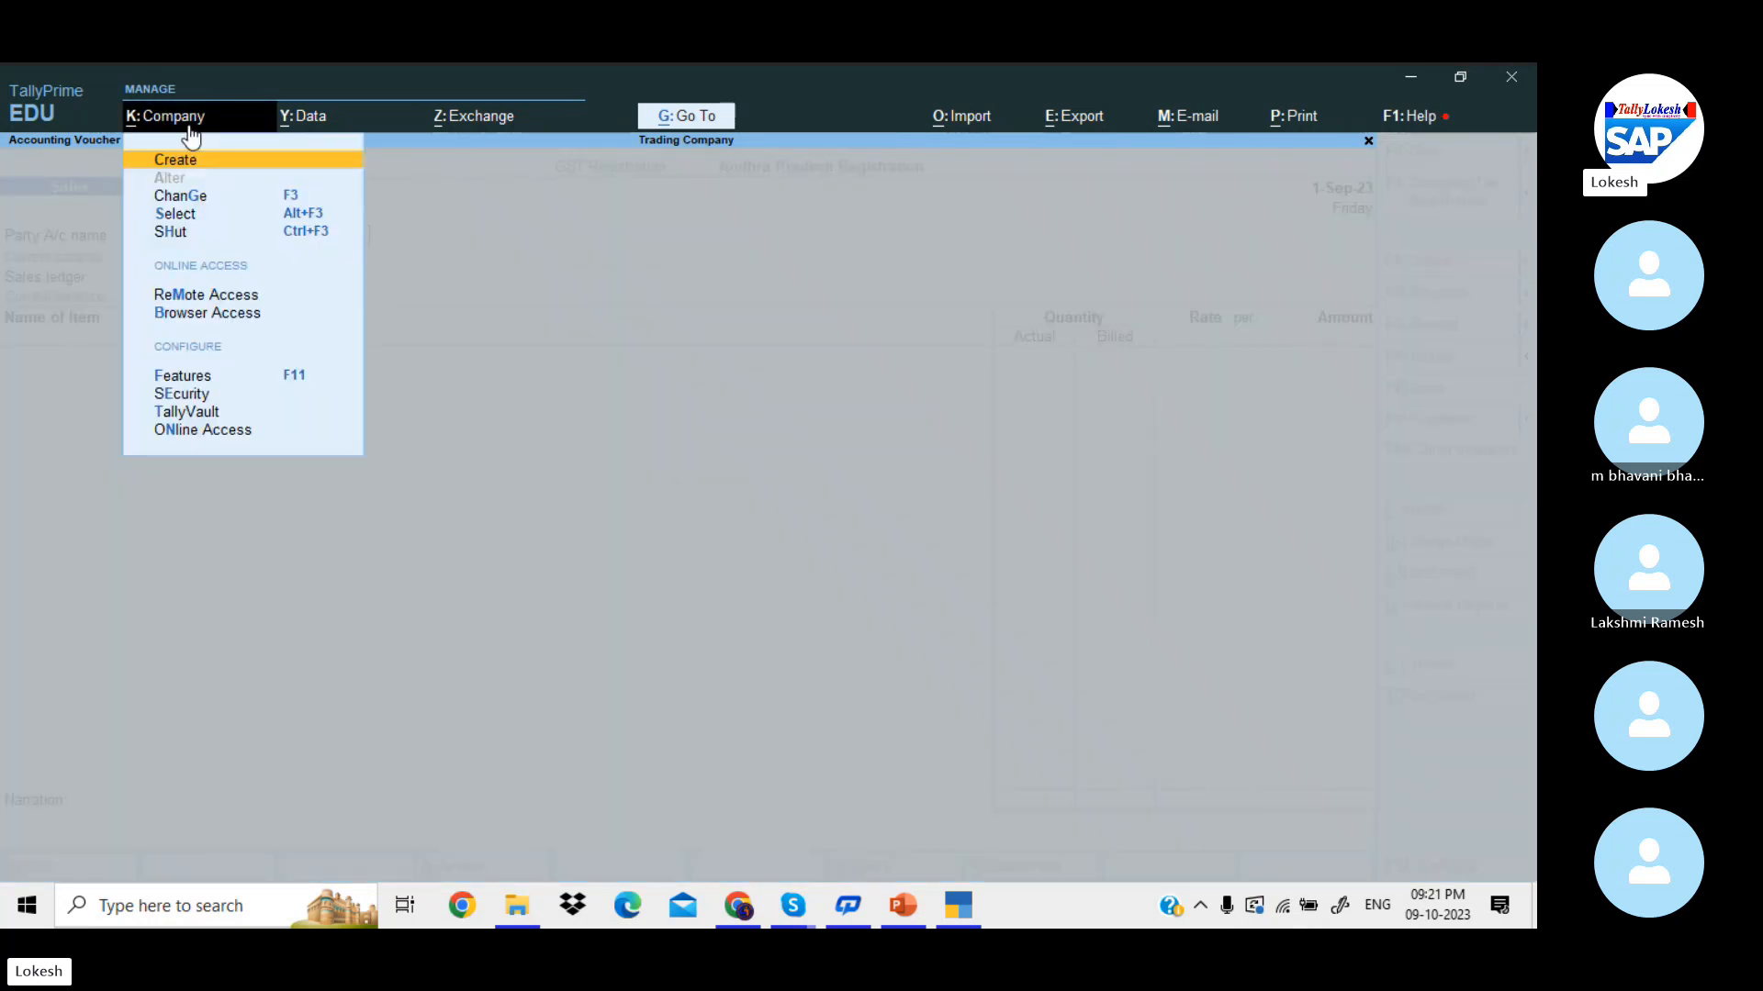
{"action": "left_click", "coordinate": [268, 378]}
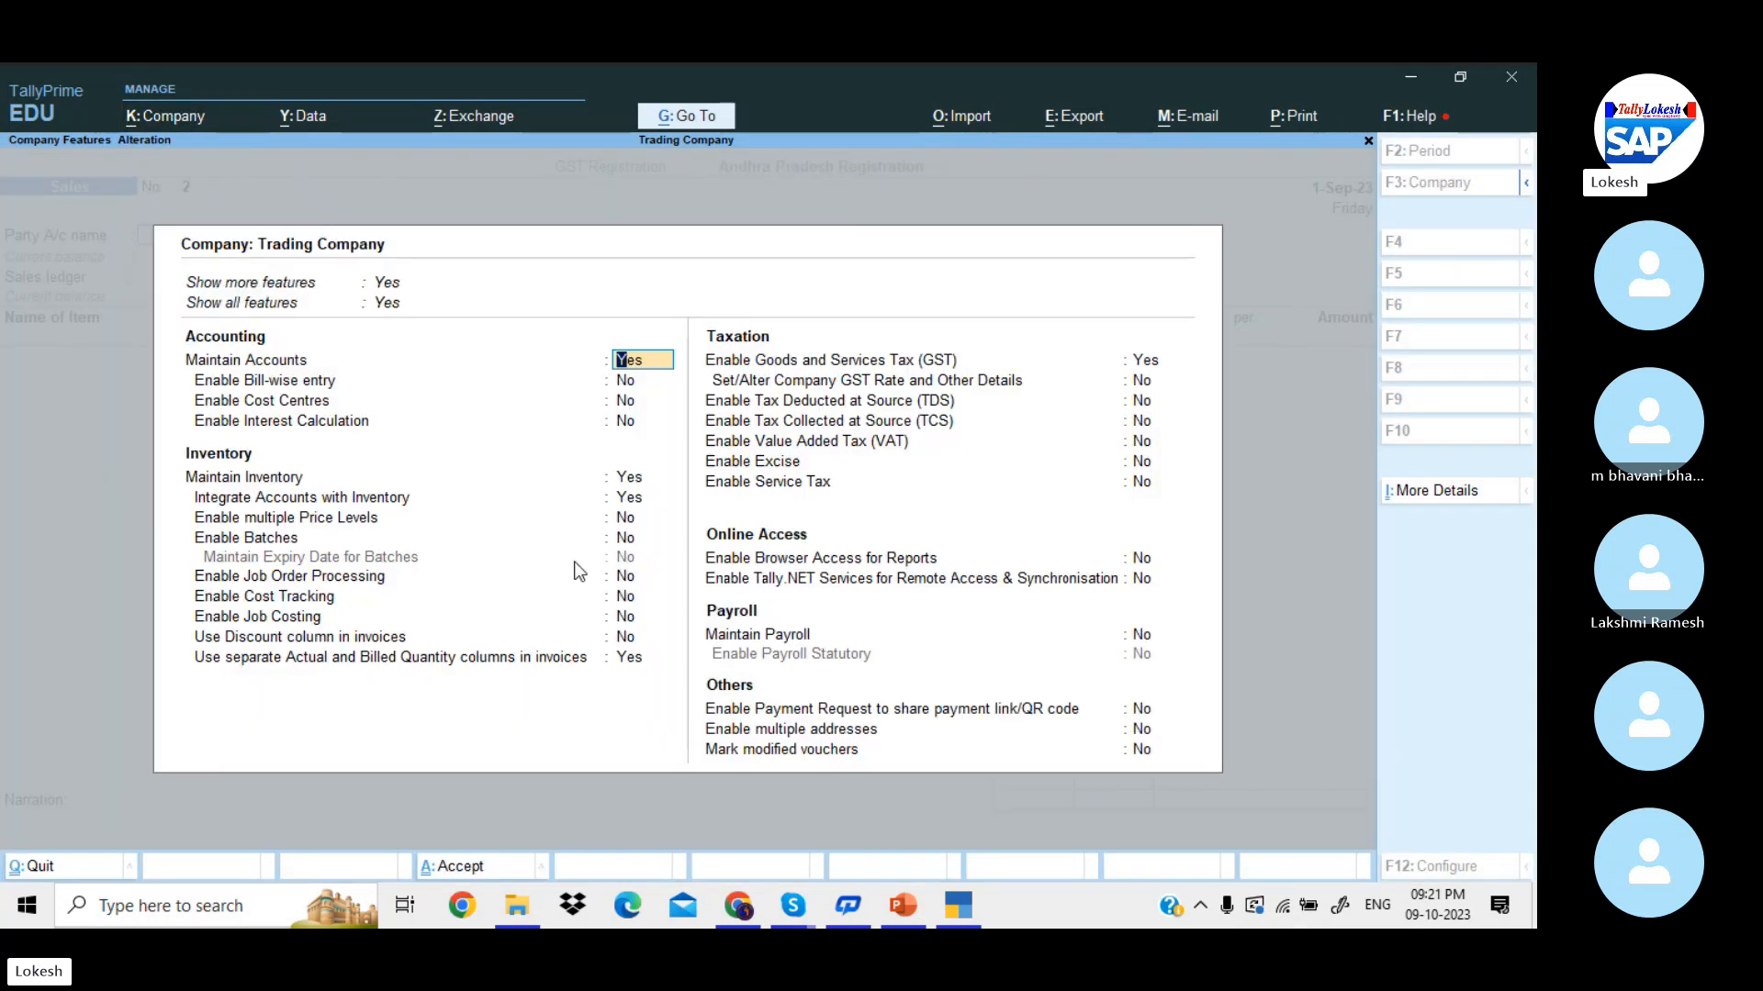
{"action": "left_click", "coordinate": [640, 659]}
{"action": "key", "text": "n"}
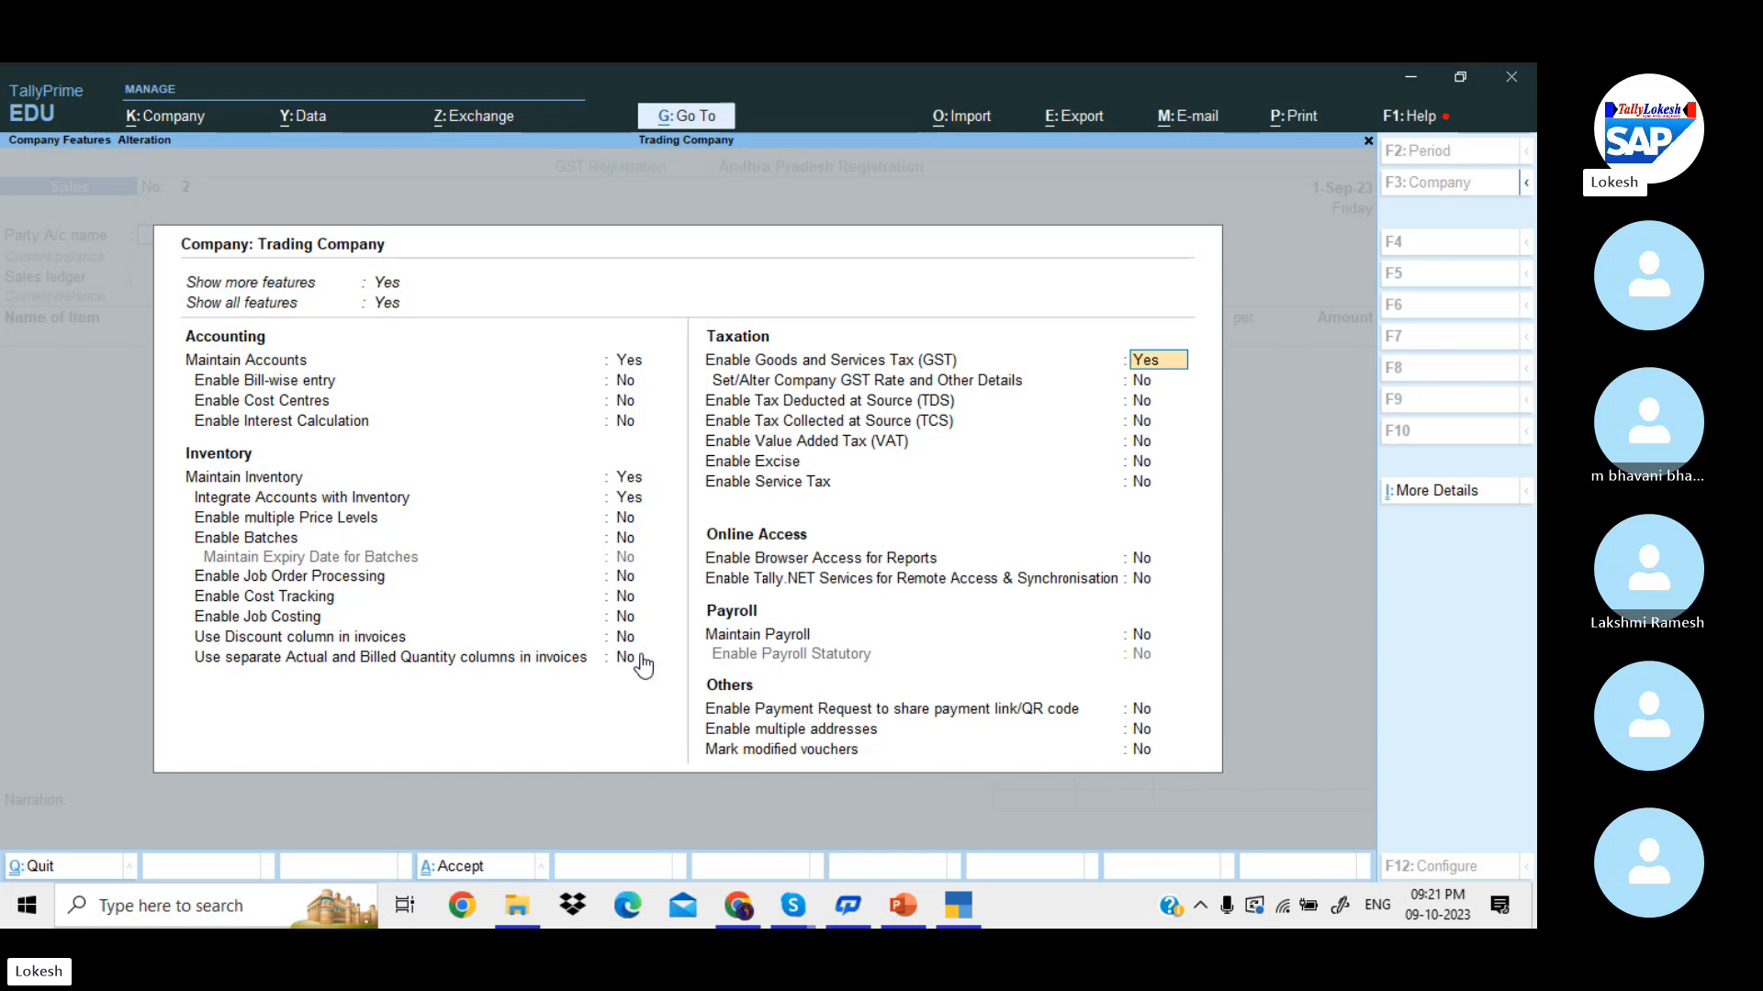
{"action": "left_click", "coordinate": [640, 642]}
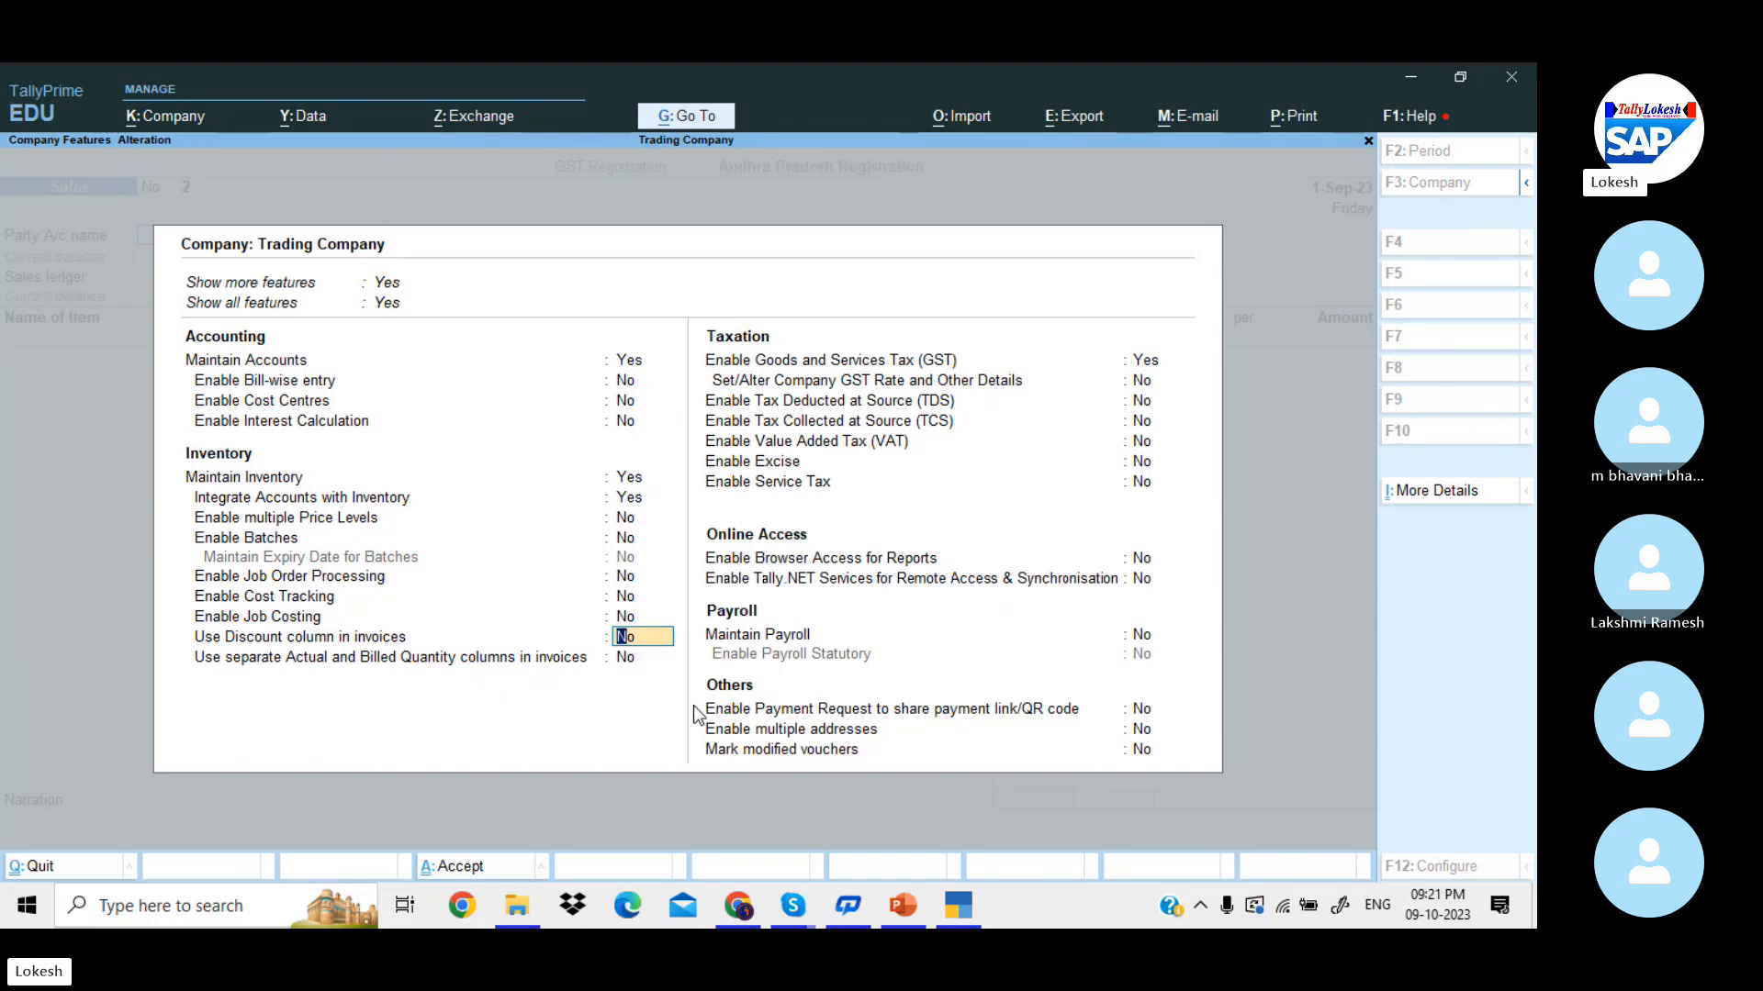
{"action": "type", "text": "y"}
{"action": "key", "text": "Return"}
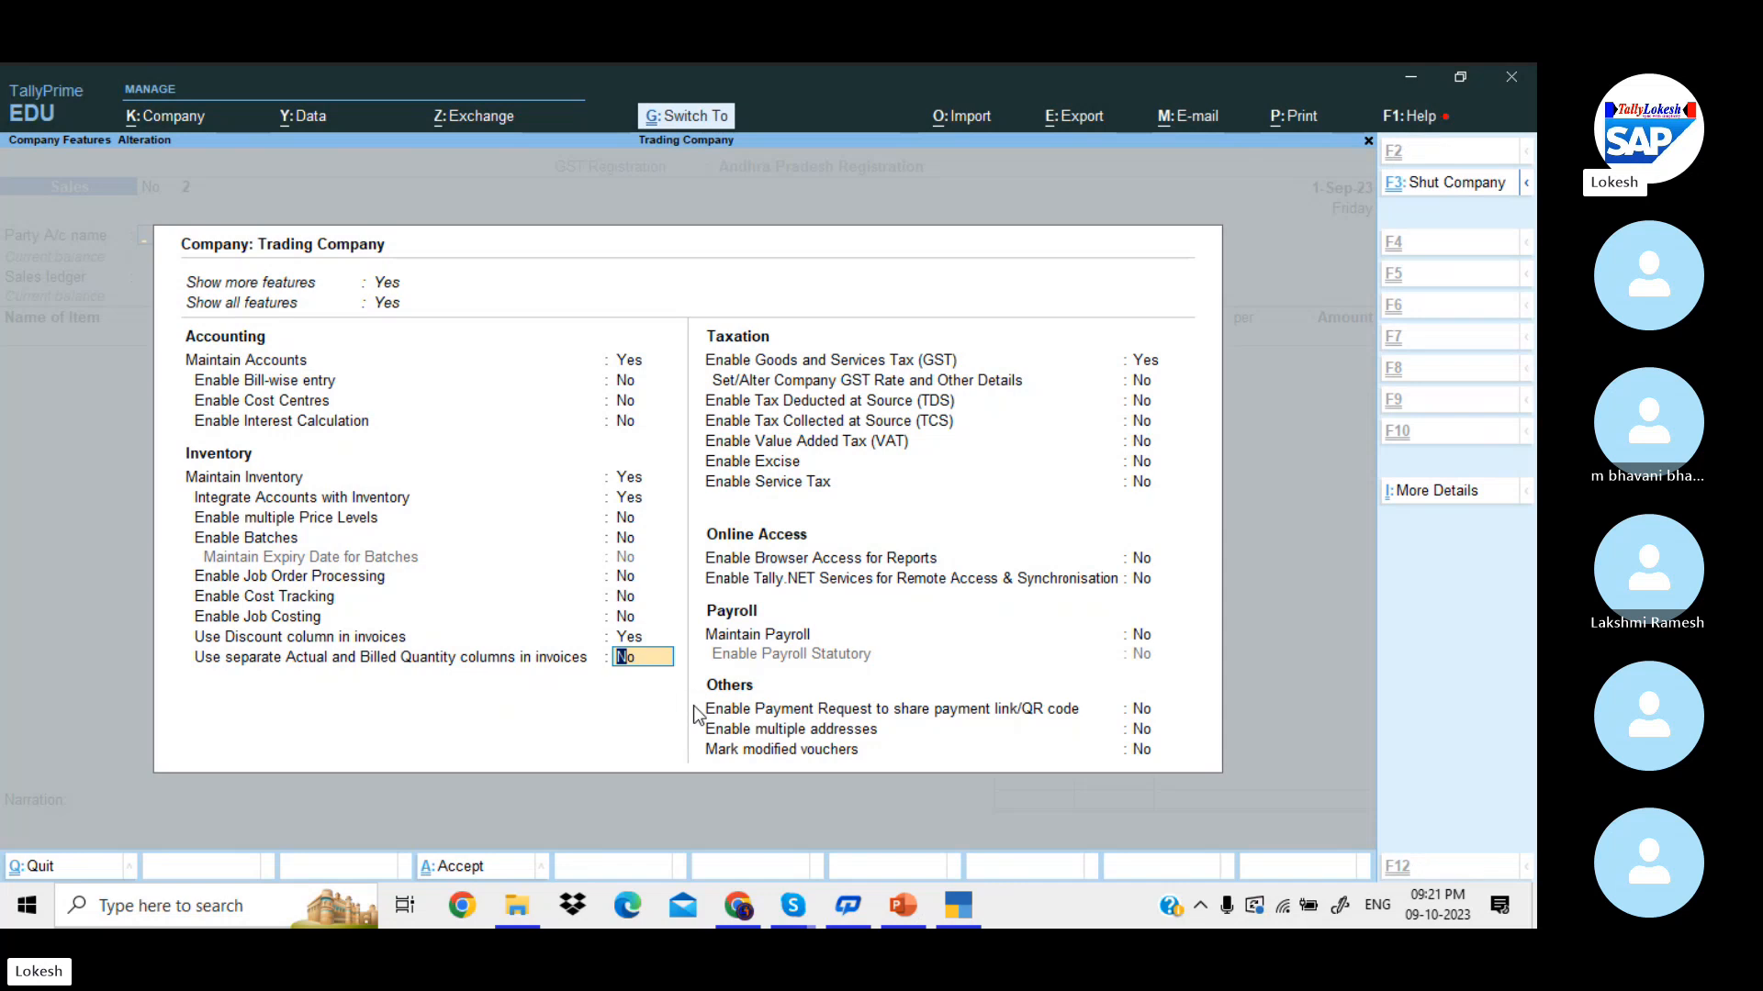
{"action": "key", "text": "ctrl+a"}
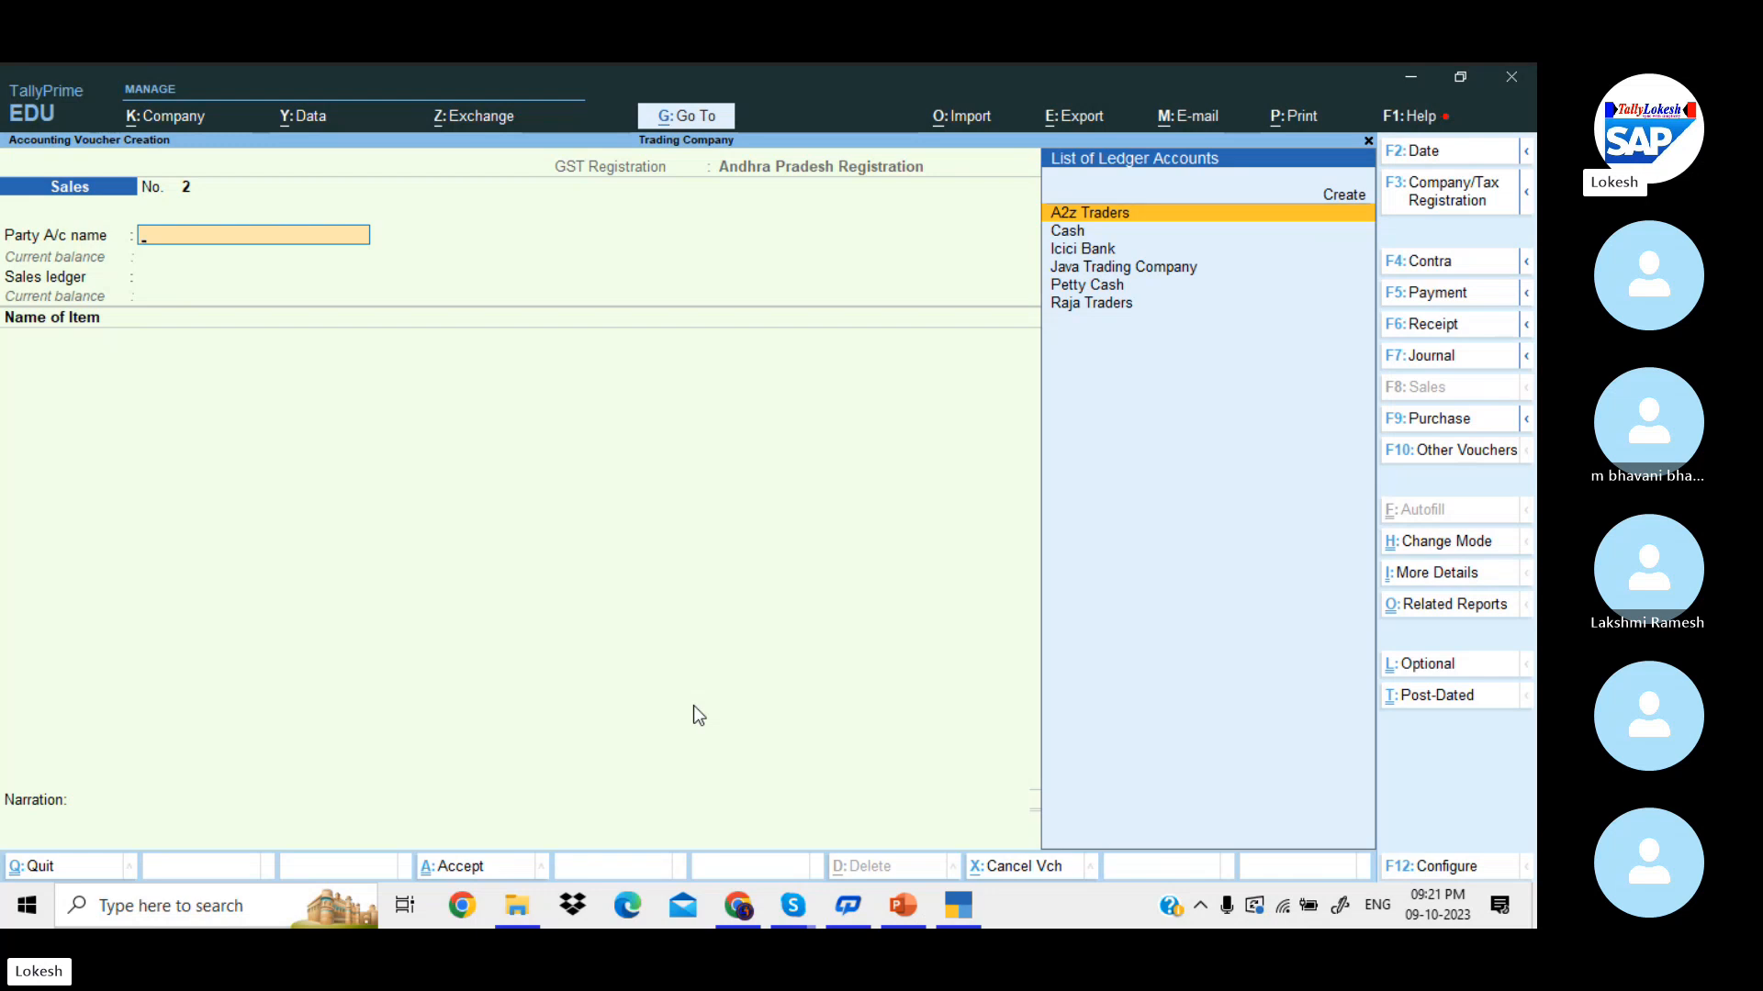
- Enter Java Trading Company as the sale's party, leave the dispatch and party details at their defaults, and choose the Sales ledger
{"action": "type", "text": "ja"}
{"action": "key", "text": "Return"}
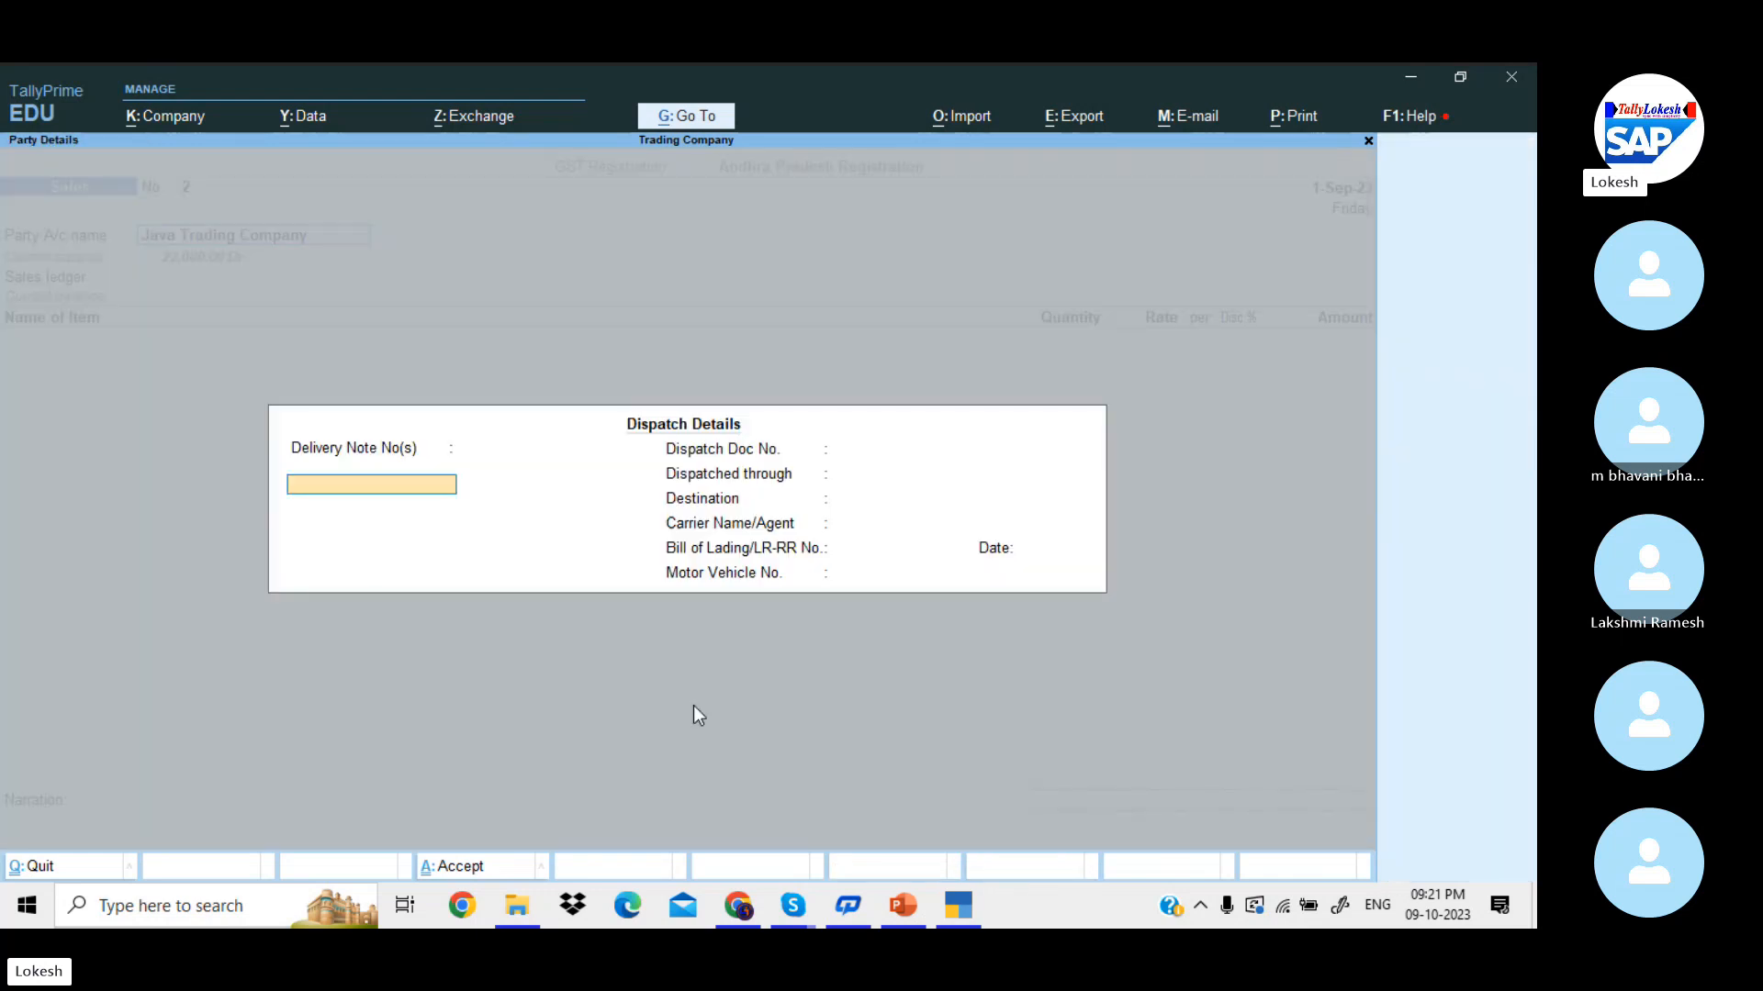
{"action": "key", "text": "Return"}
{"action": "key", "text": "Return"}
{"action": "key", "text": "Return"}
{"action": "key", "text": "Return"}
{"action": "key", "text": "Return"}
{"action": "key", "text": "Return"}
{"action": "key", "text": "Return"}
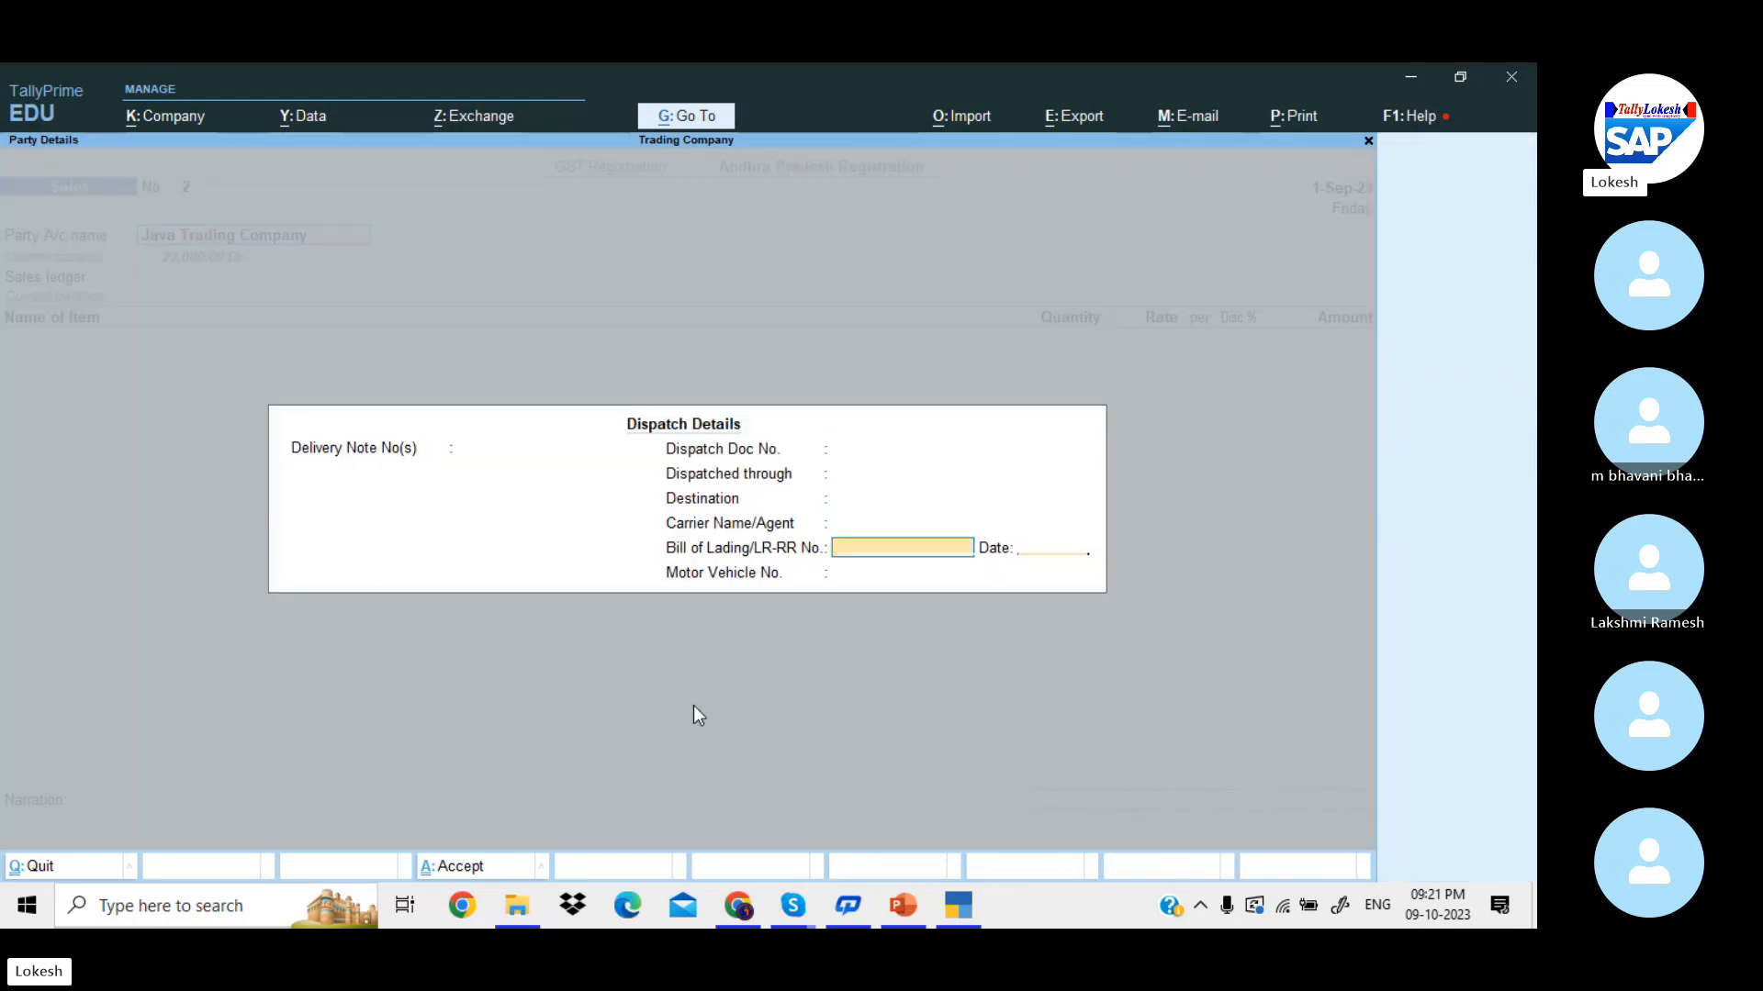
{"action": "key", "text": "Return"}
{"action": "key", "text": "Return"}
{"action": "key", "text": "Return"}
{"action": "key", "text": "Return"}
{"action": "key", "text": "Return"}
{"action": "key", "text": "Return"}
{"action": "key", "text": "Return"}
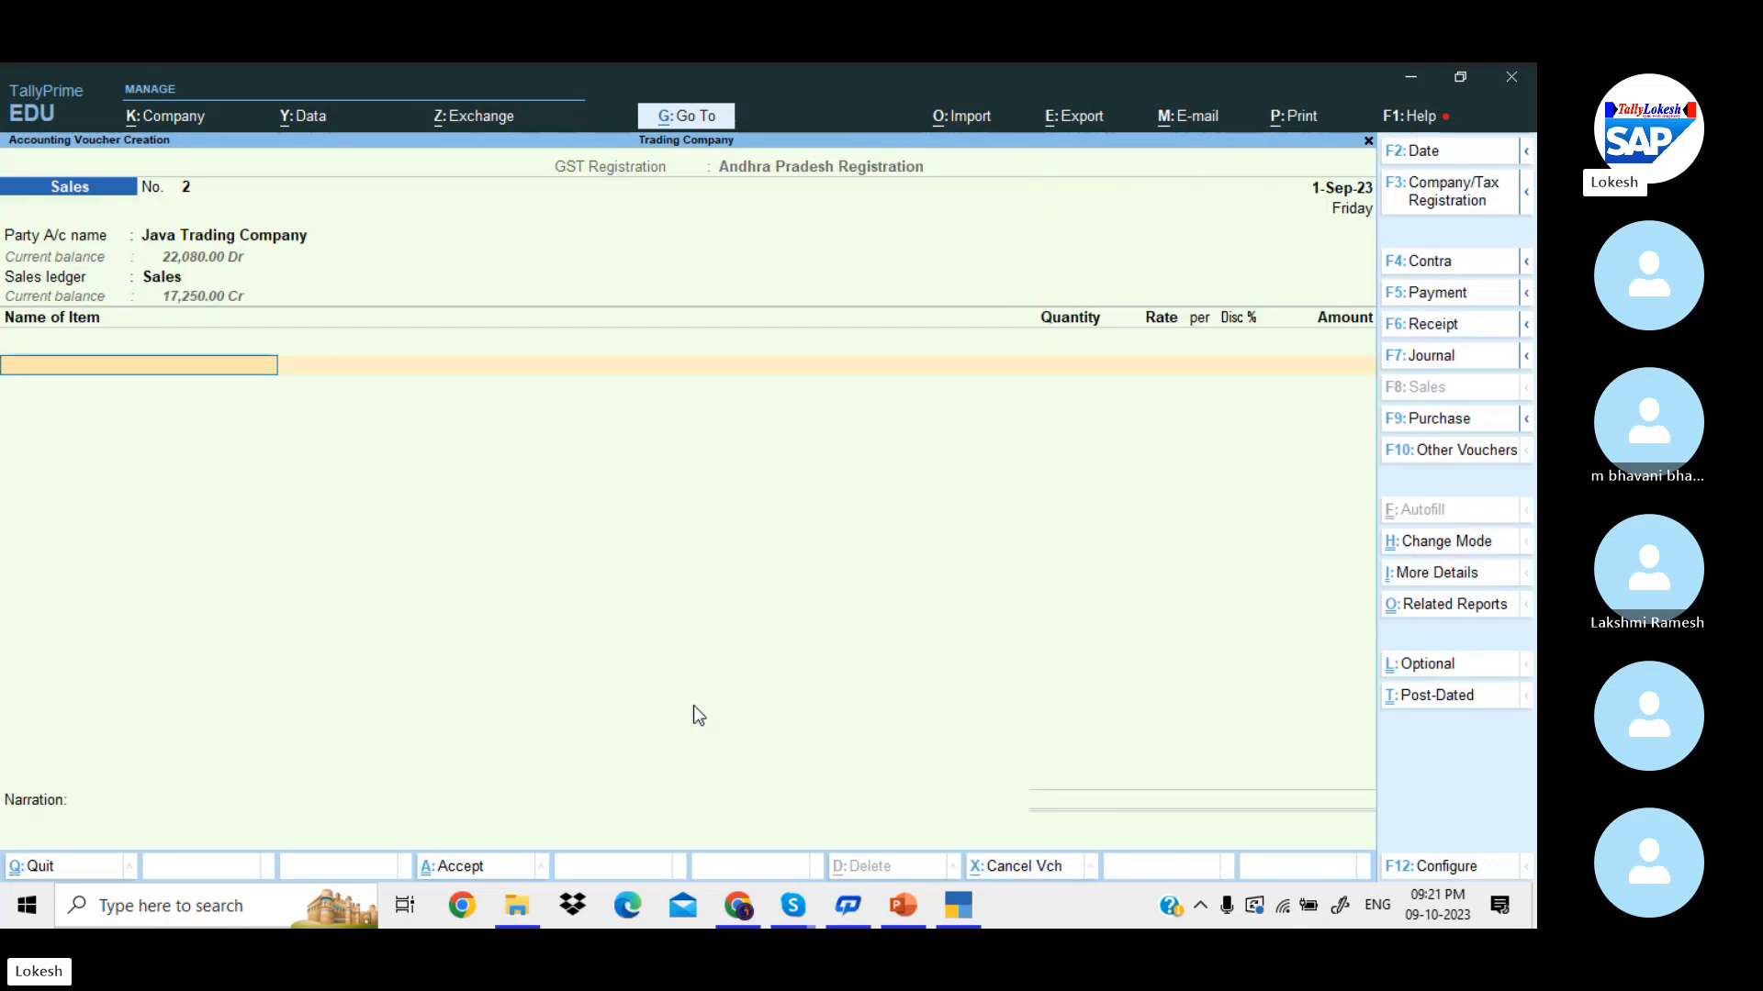
- Add High Capacity Stabilizers to the sale with quantity 90, rate 900 and a 5% discount
{"action": "type", "text": "h"}
{"action": "key", "text": "Return"}
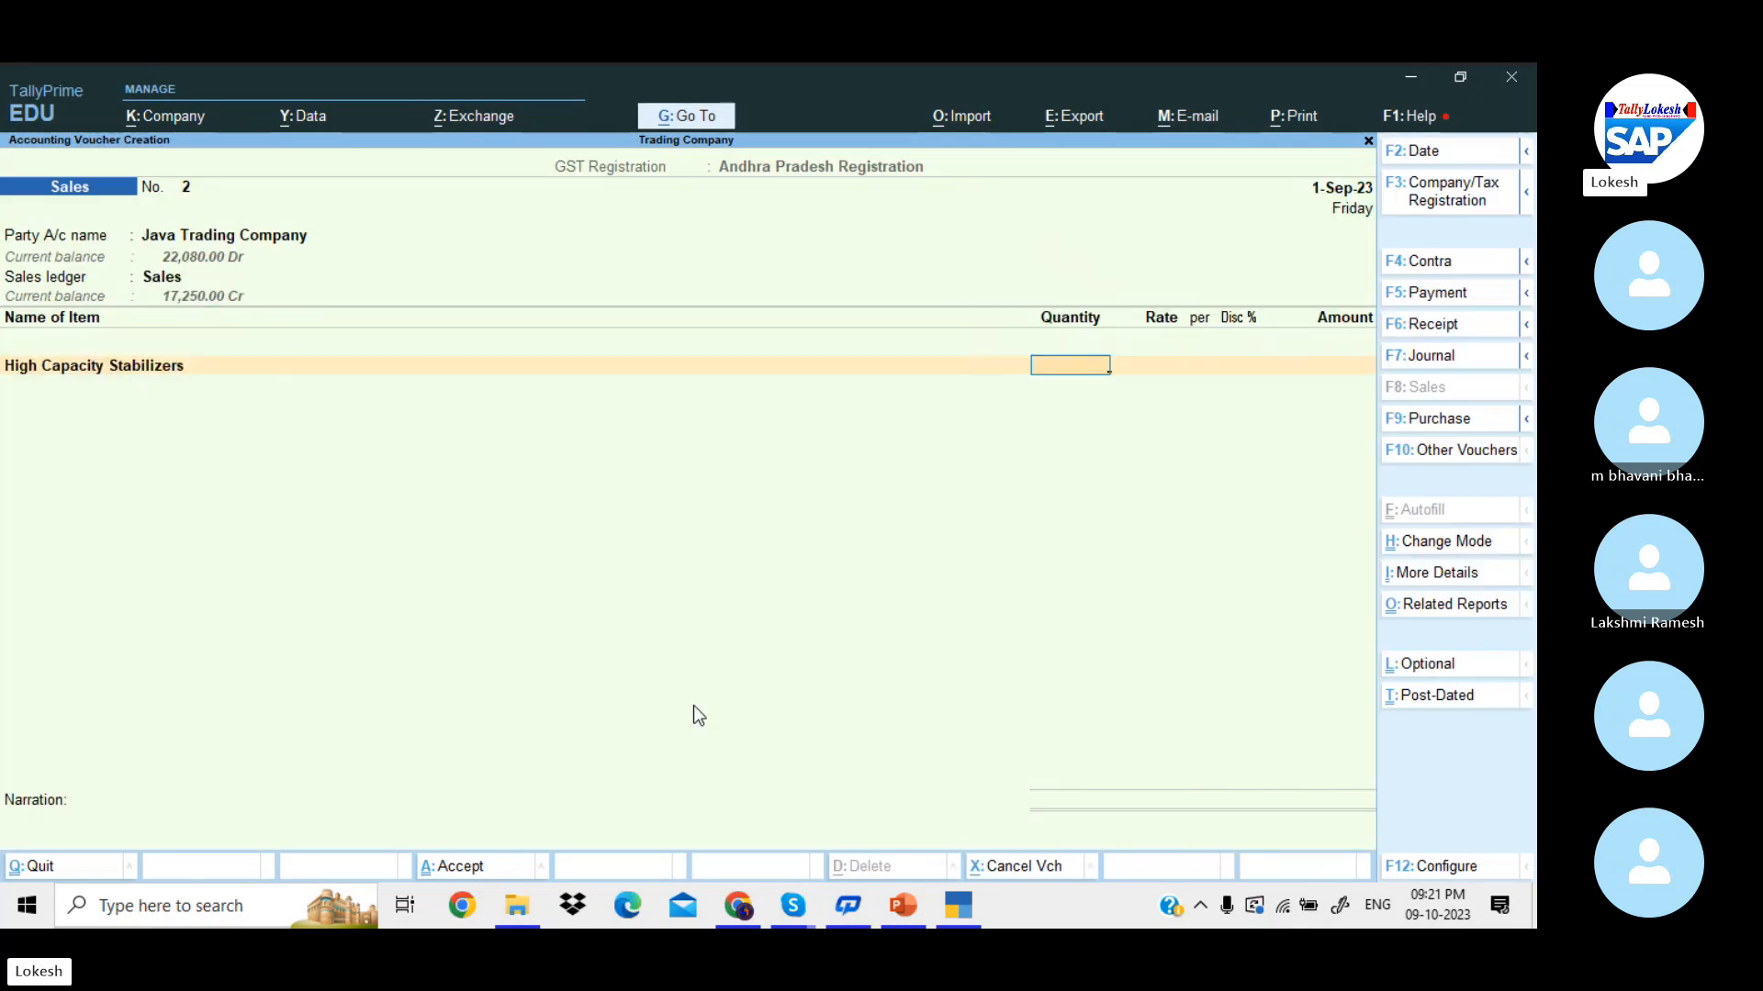
{"action": "type", "text": "90"}
{"action": "key", "text": "Return"}
{"action": "type", "text": "900"}
{"action": "key", "text": "Return"}
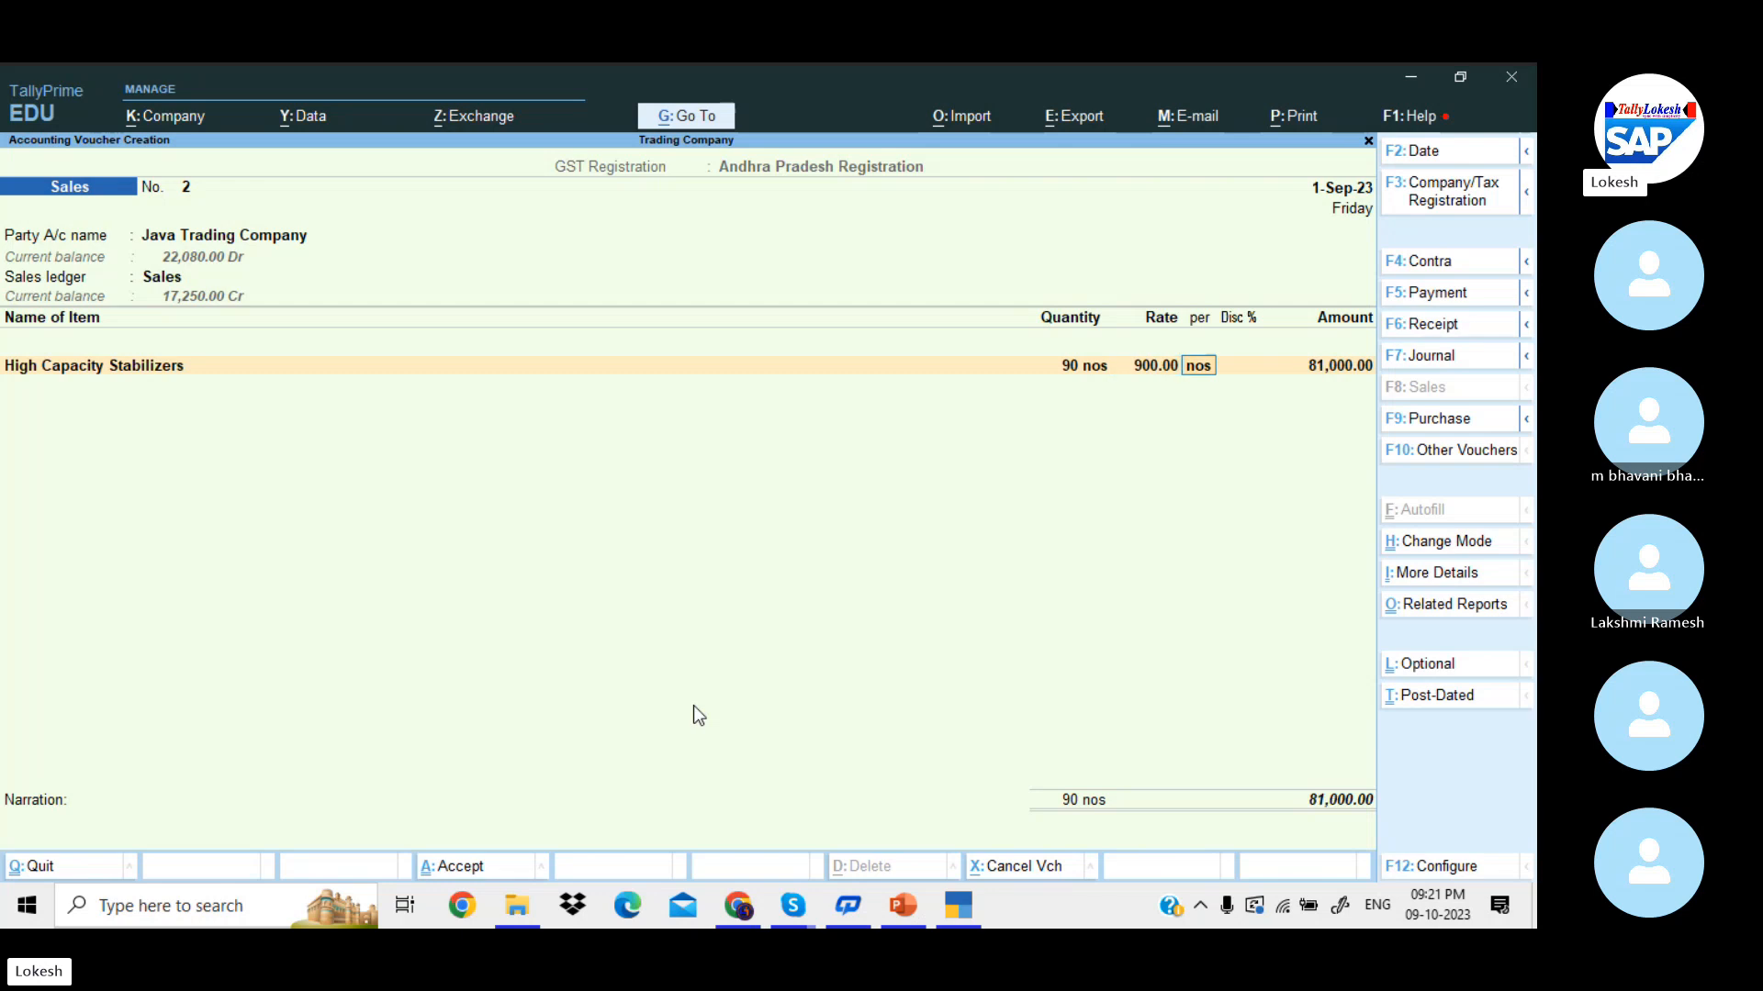
{"action": "key", "text": "Return"}
{"action": "type", "text": "5"}
{"action": "key", "text": "Return"}
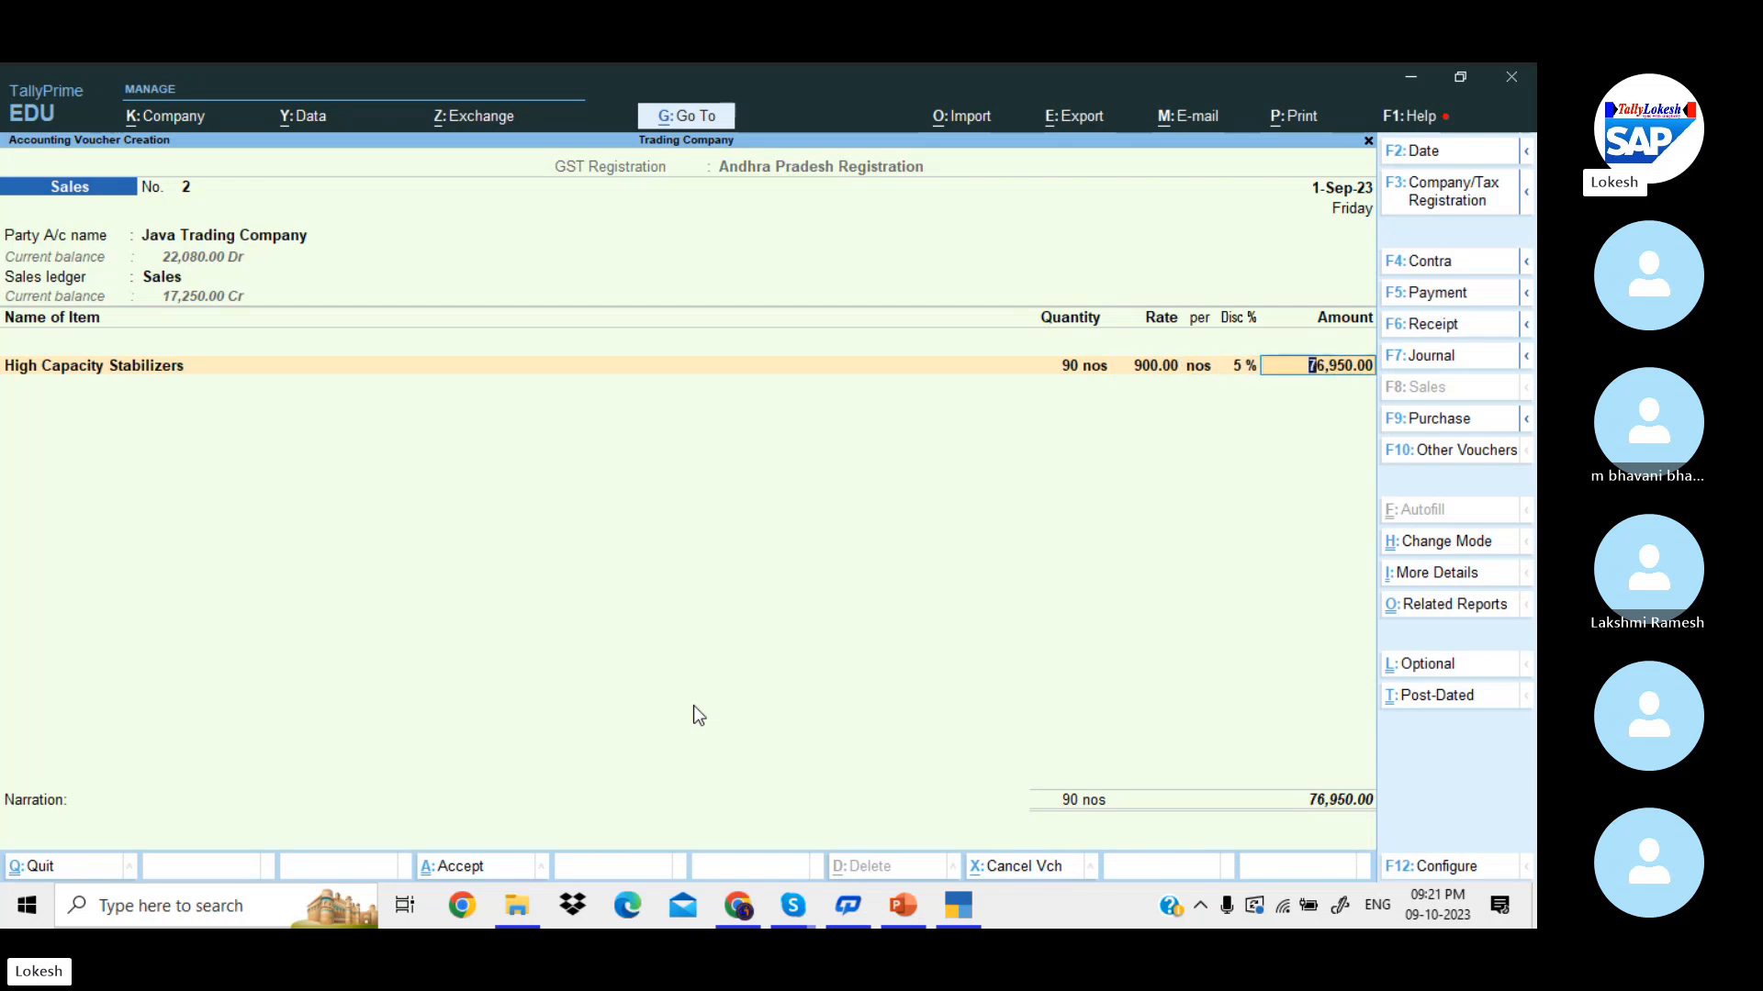
{"action": "key", "text": "BackSpace"}
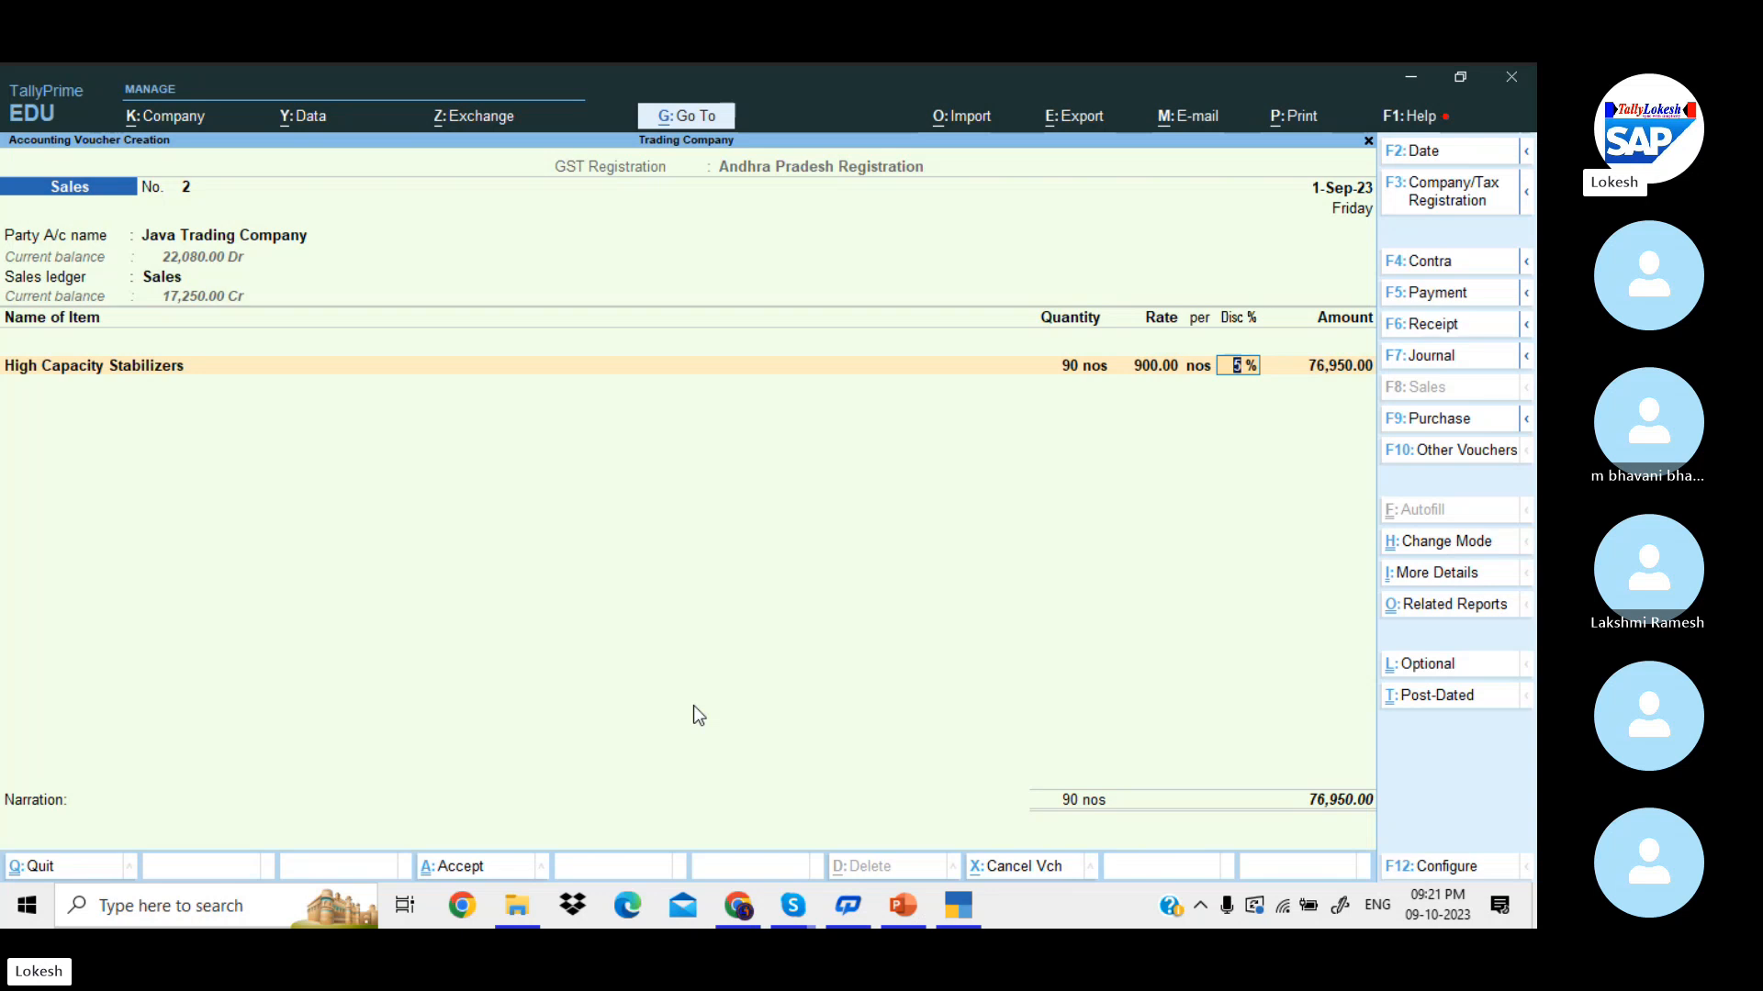
{"action": "key", "text": "Return"}
{"action": "key", "text": "Return"}
- Add the CGST and SGST tax ledgers to the sale with their calculated amounts
{"action": "type", "text": "CGST"}
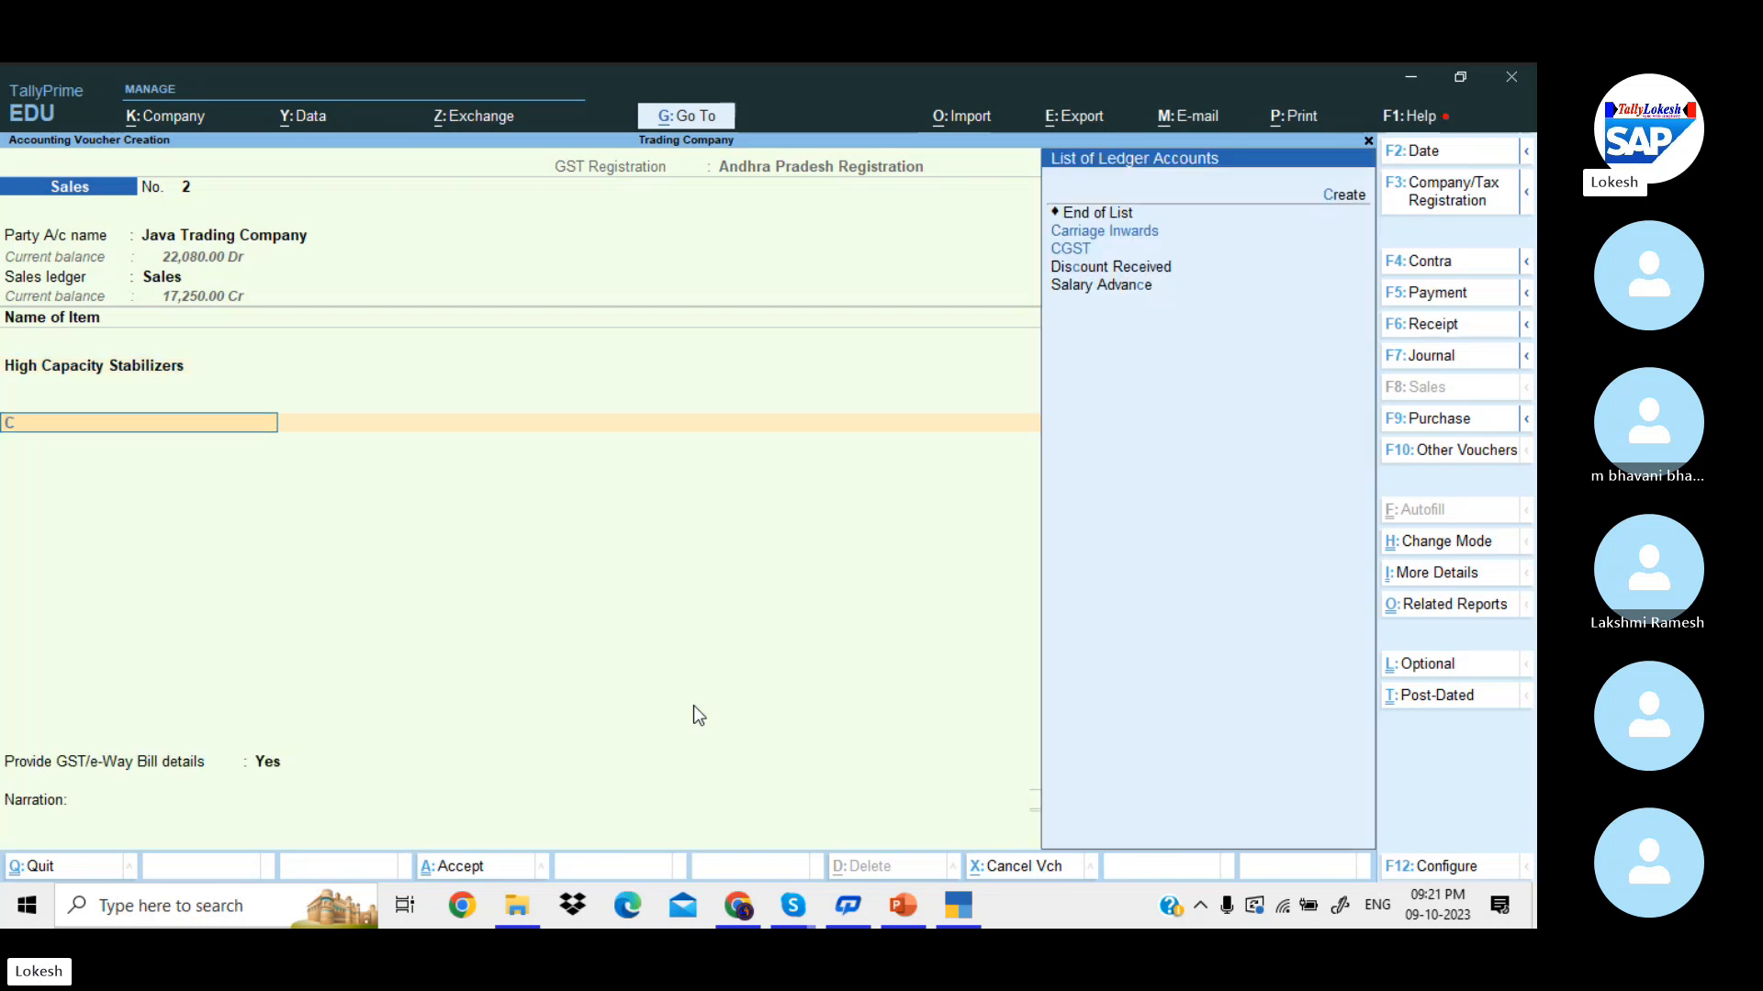
{"action": "key", "text": "Return"}
{"action": "key", "text": "Return"}
{"action": "type", "text": "sg"}
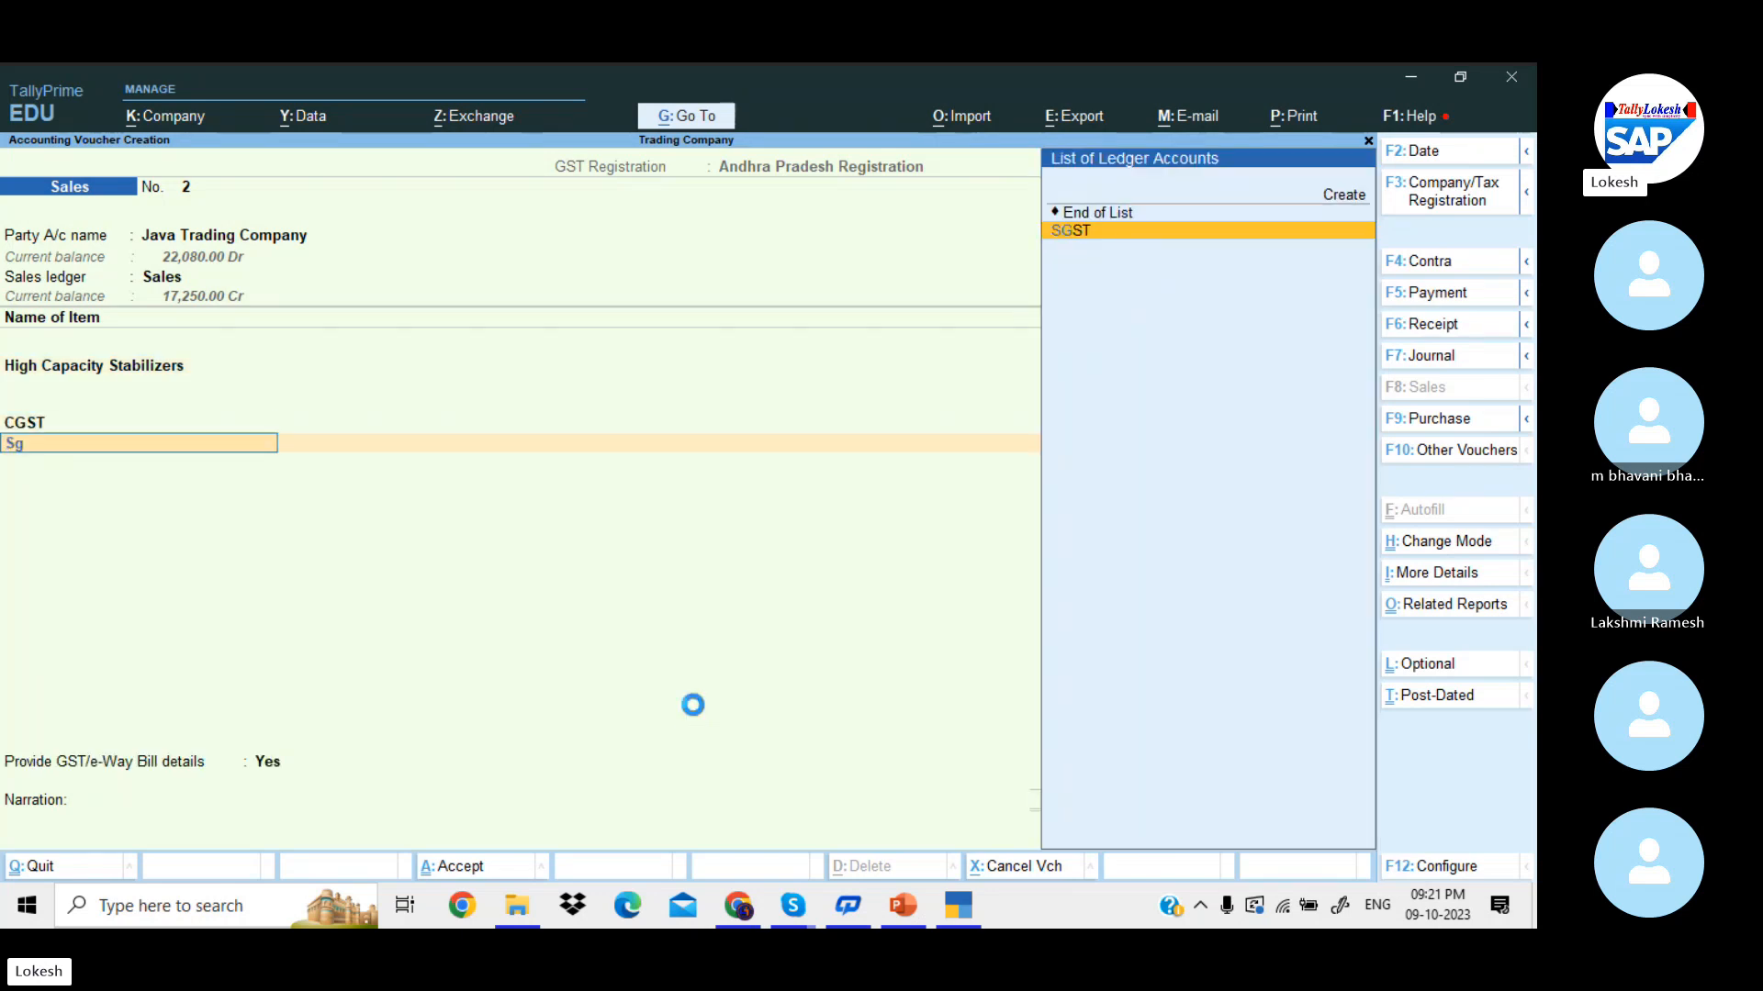
{"action": "key", "text": "Return"}
{"action": "key", "text": "Return"}
- Set the GST/e-Way Bill details to No, leave the narration blank, and save the sale without sending it for e-Way Bill generation
{"action": "key", "text": "Return"}
{"action": "key", "text": "Return"}
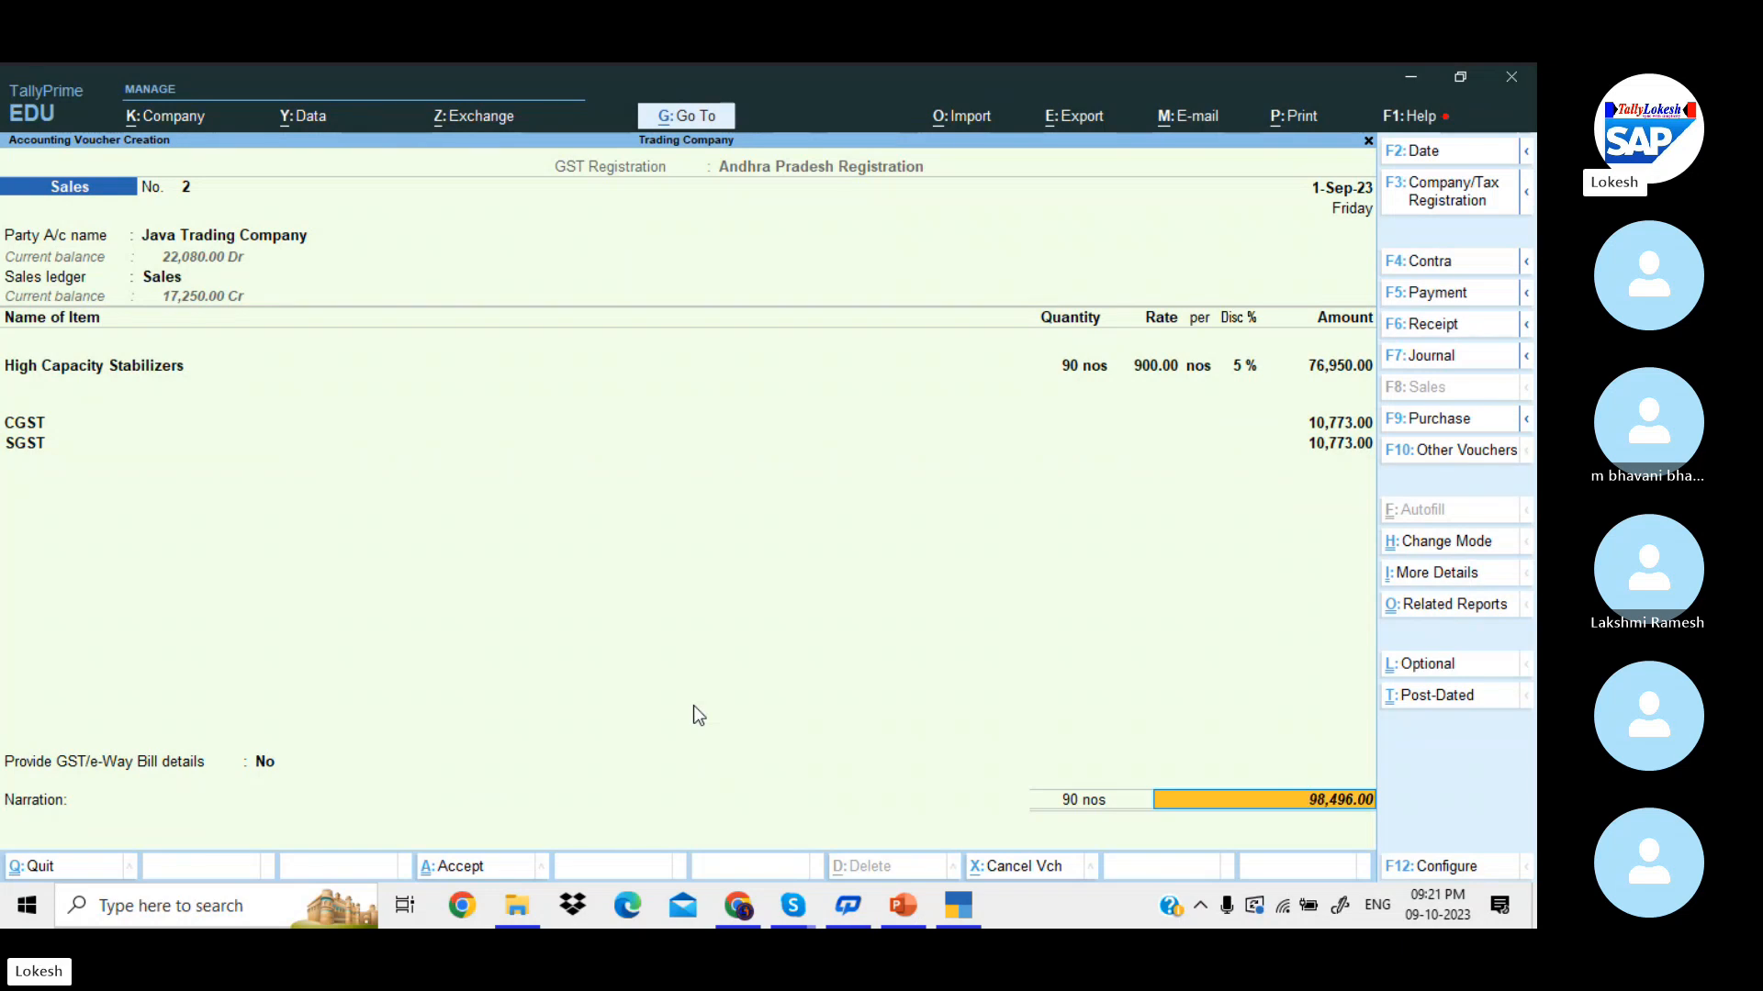
{"action": "key", "text": "Return"}
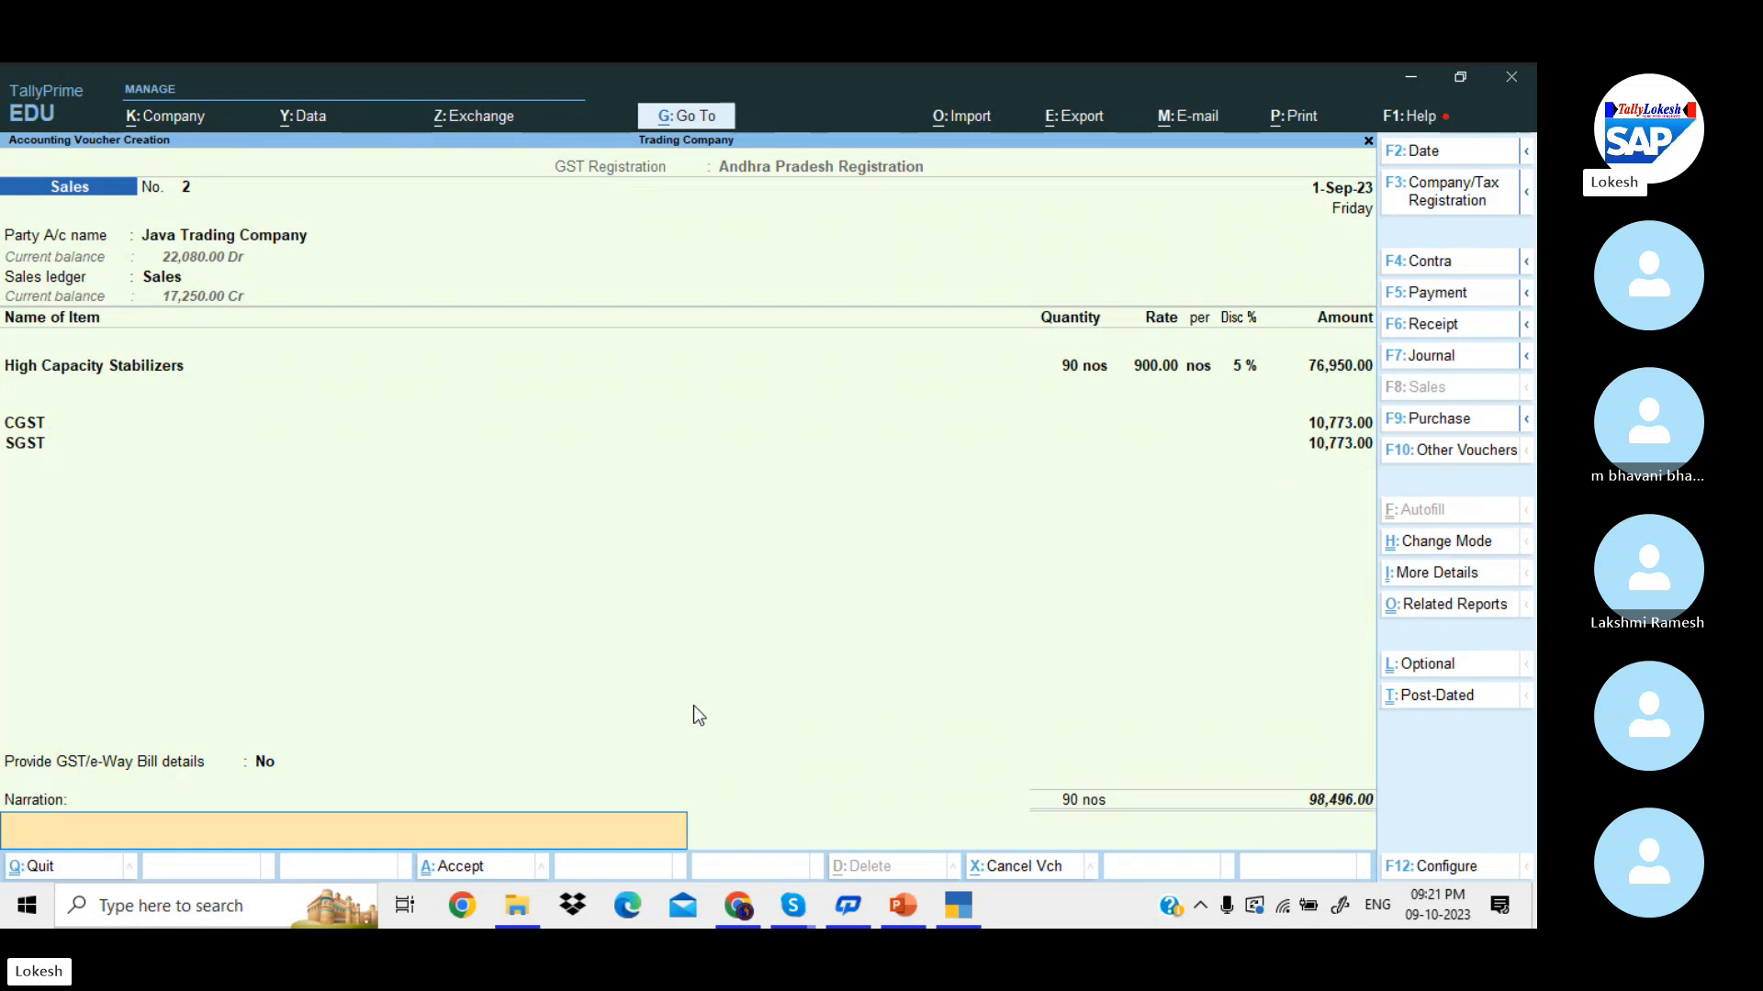
{"action": "key", "text": "Return"}
{"action": "key", "text": "Return"}
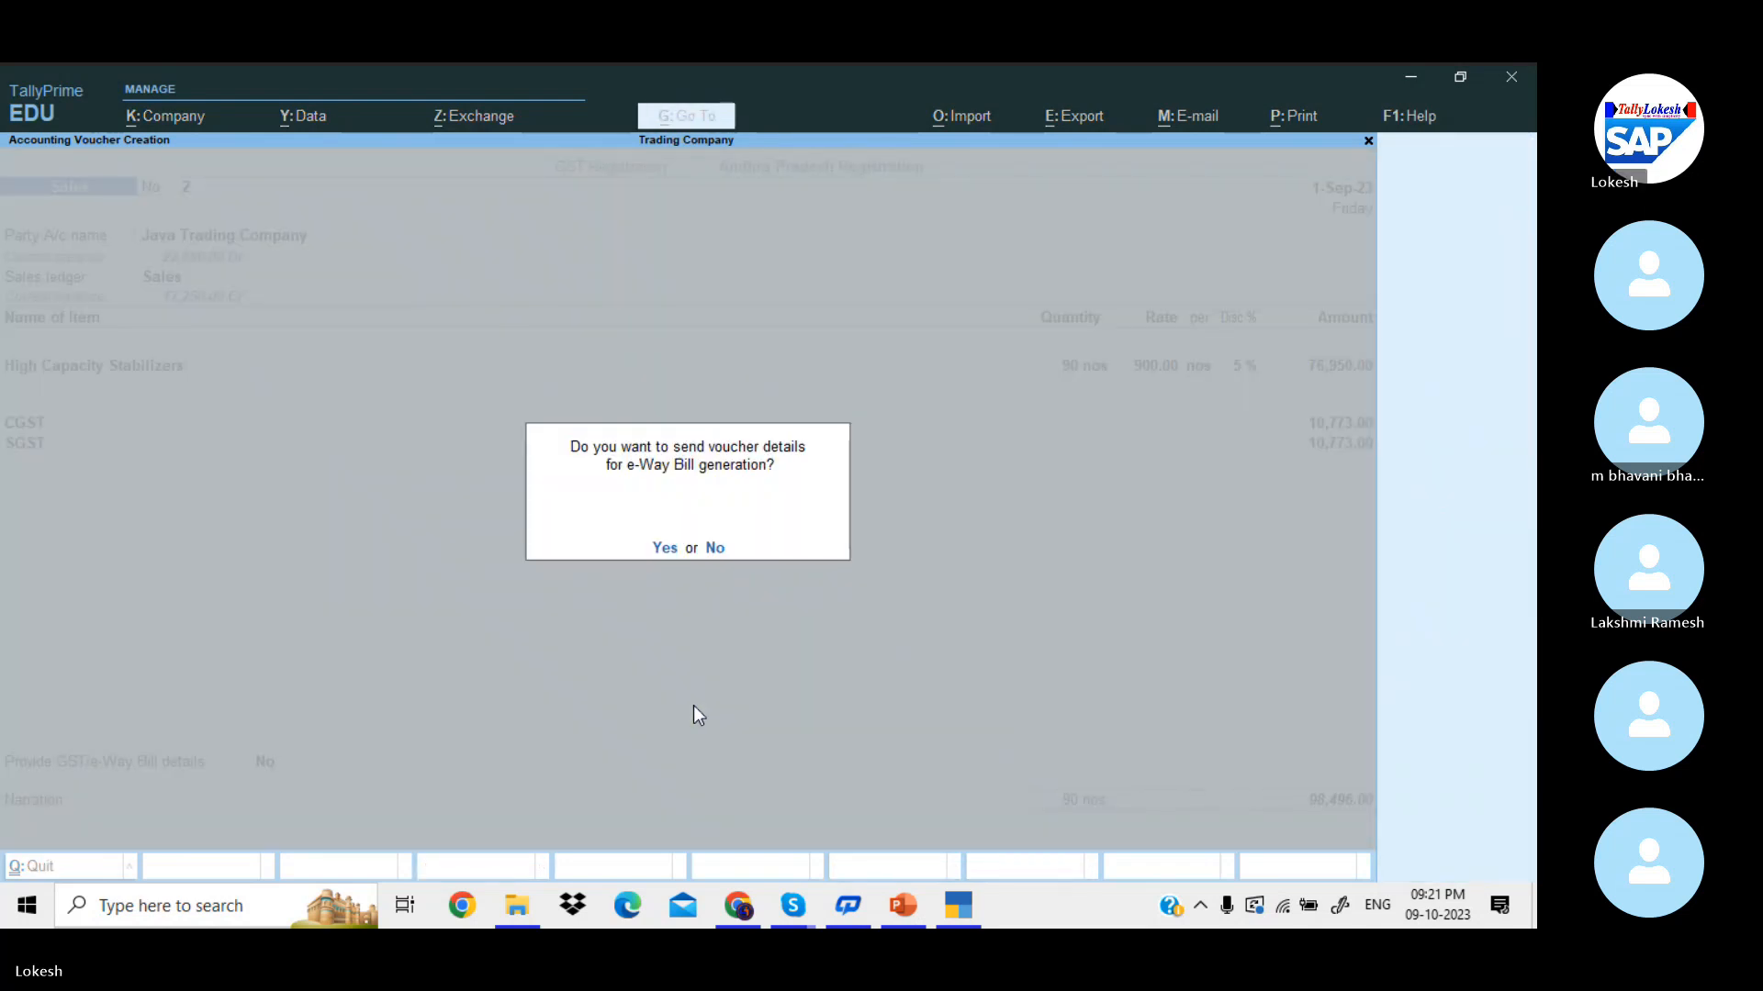
{"action": "key", "text": "n"}
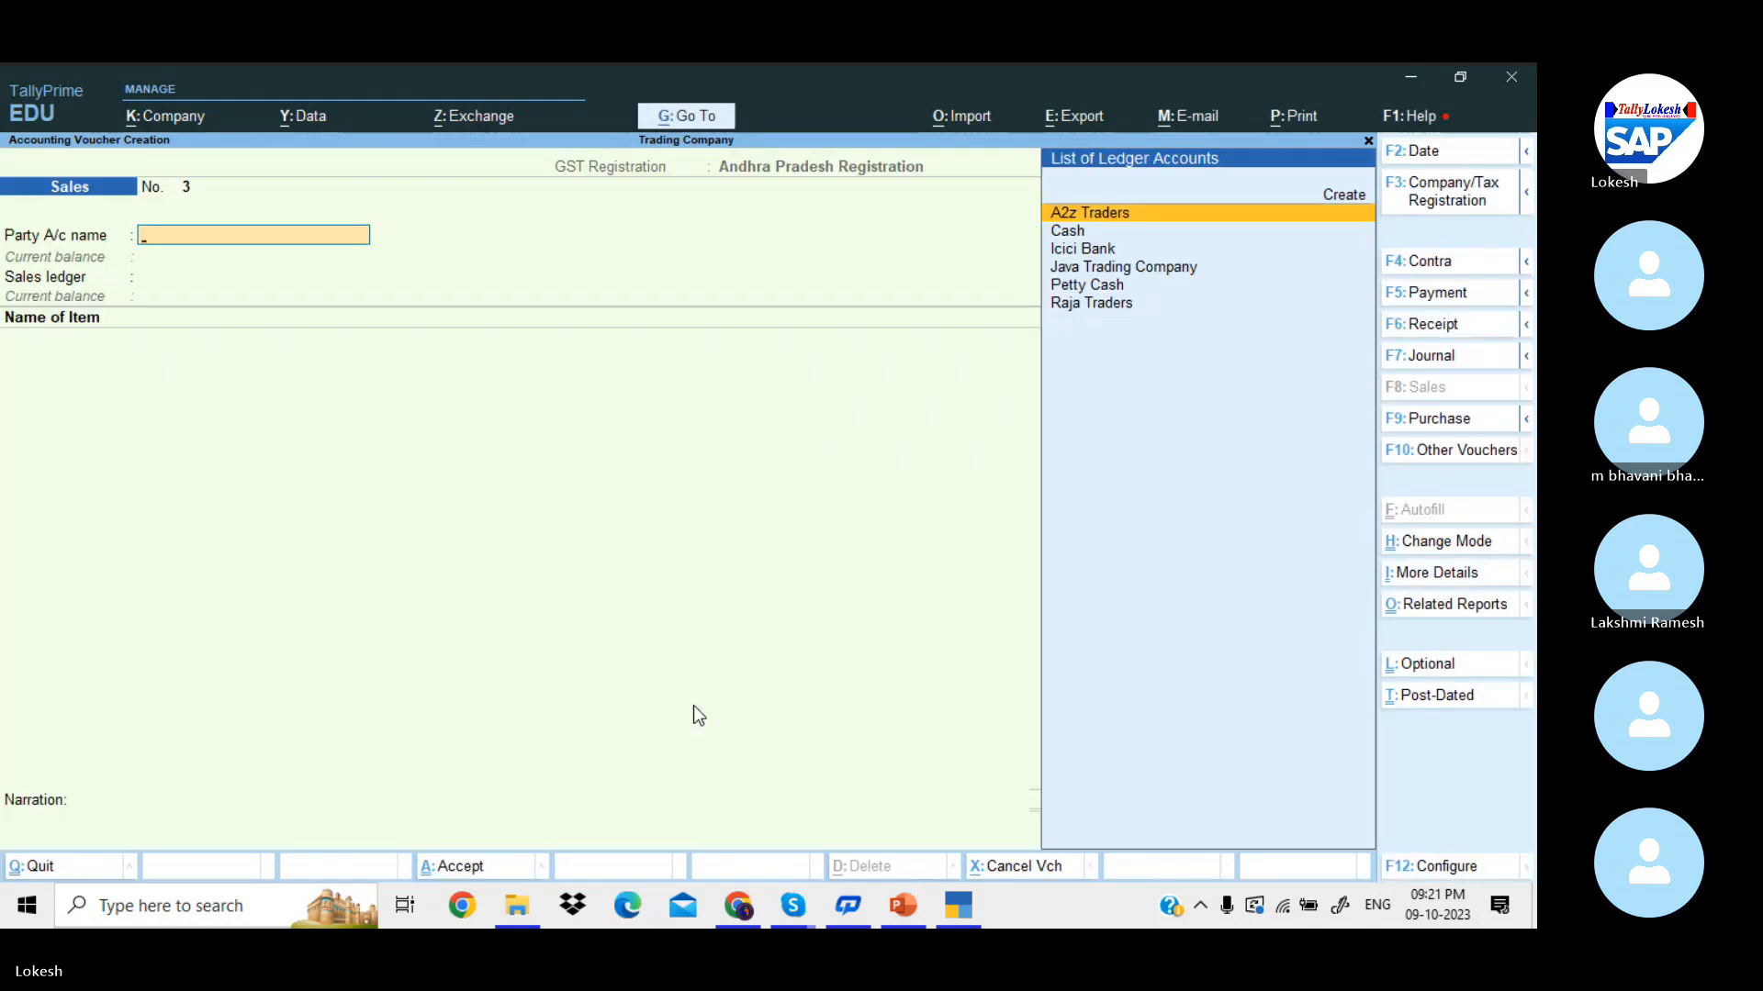
- Start a receipt voucher and credit Java Trading Company with 1,03,313
{"action": "left_click", "coordinate": [1428, 329]}
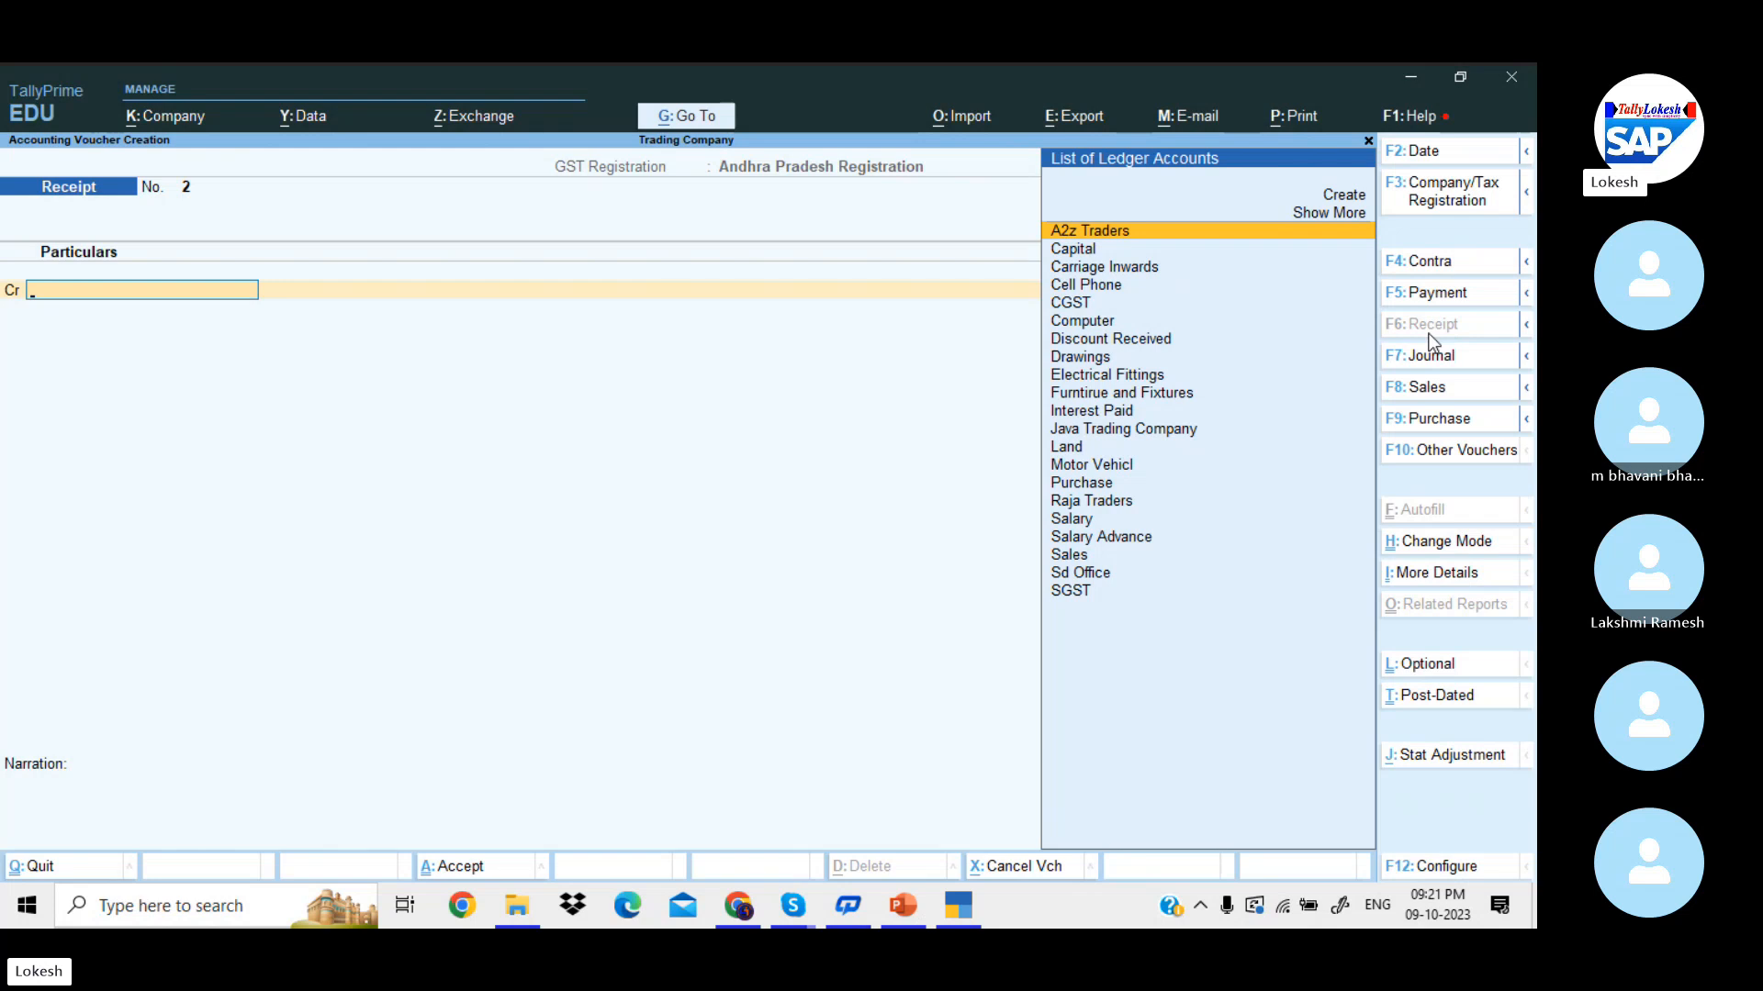
{"action": "key", "text": "Return"}
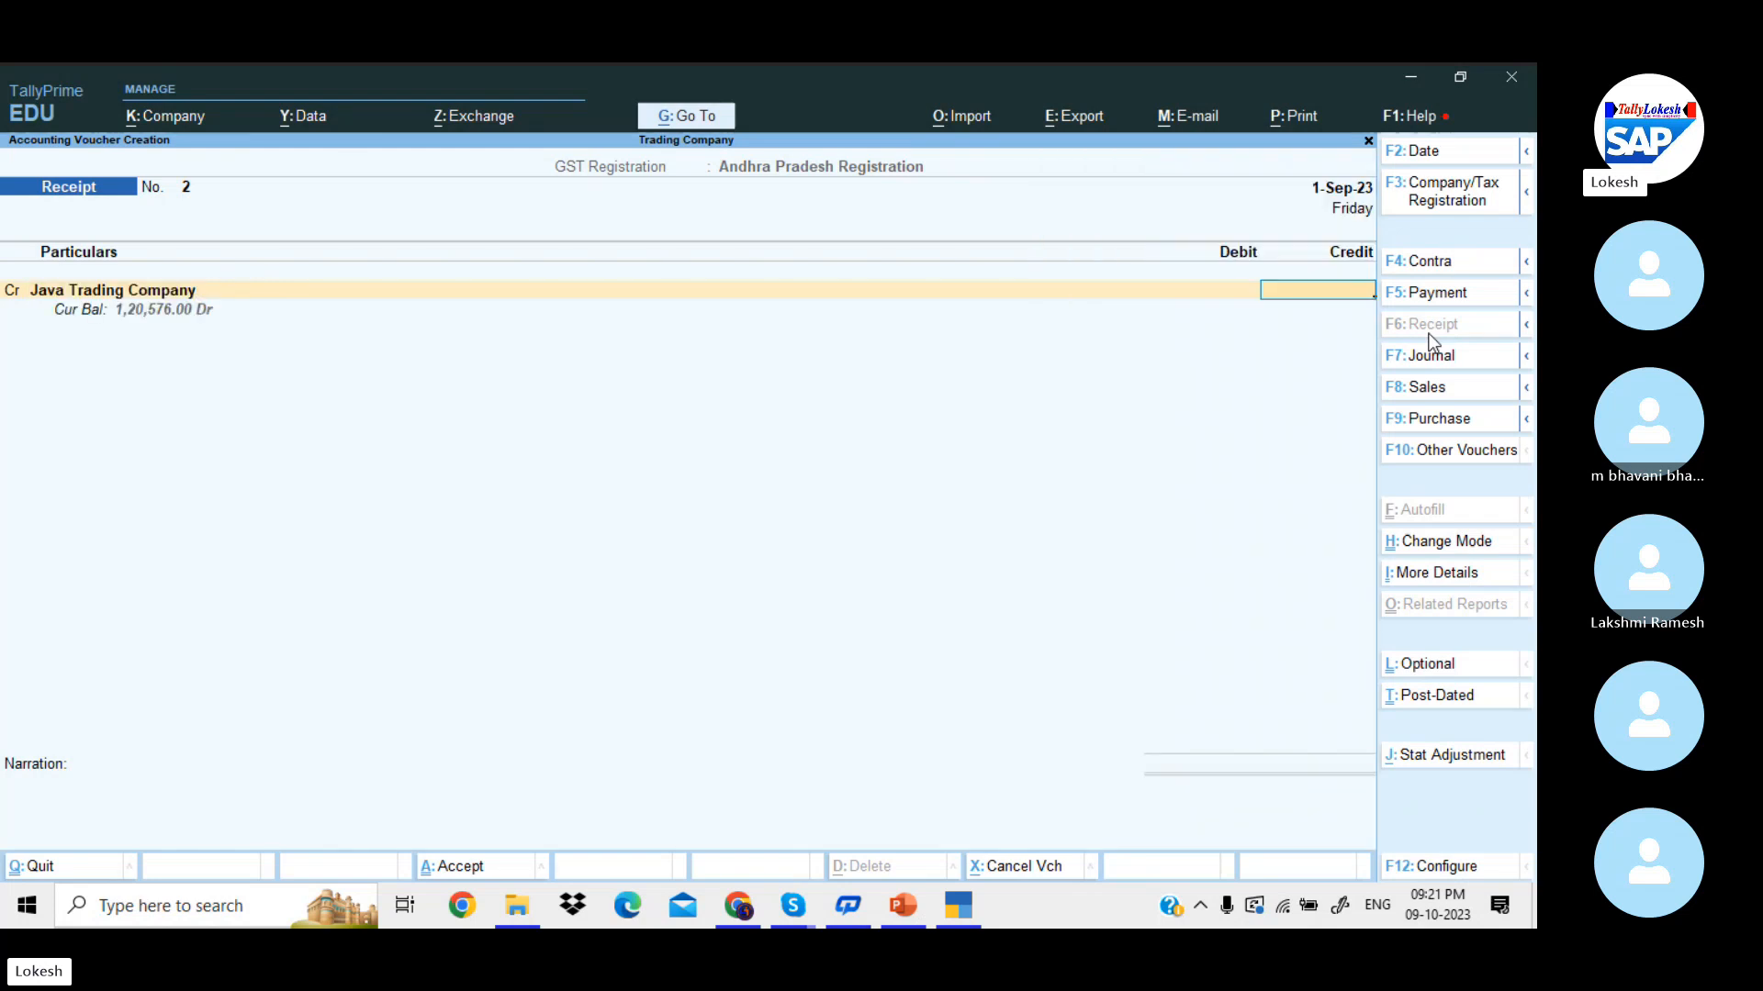
{"action": "type", "text": "103"}
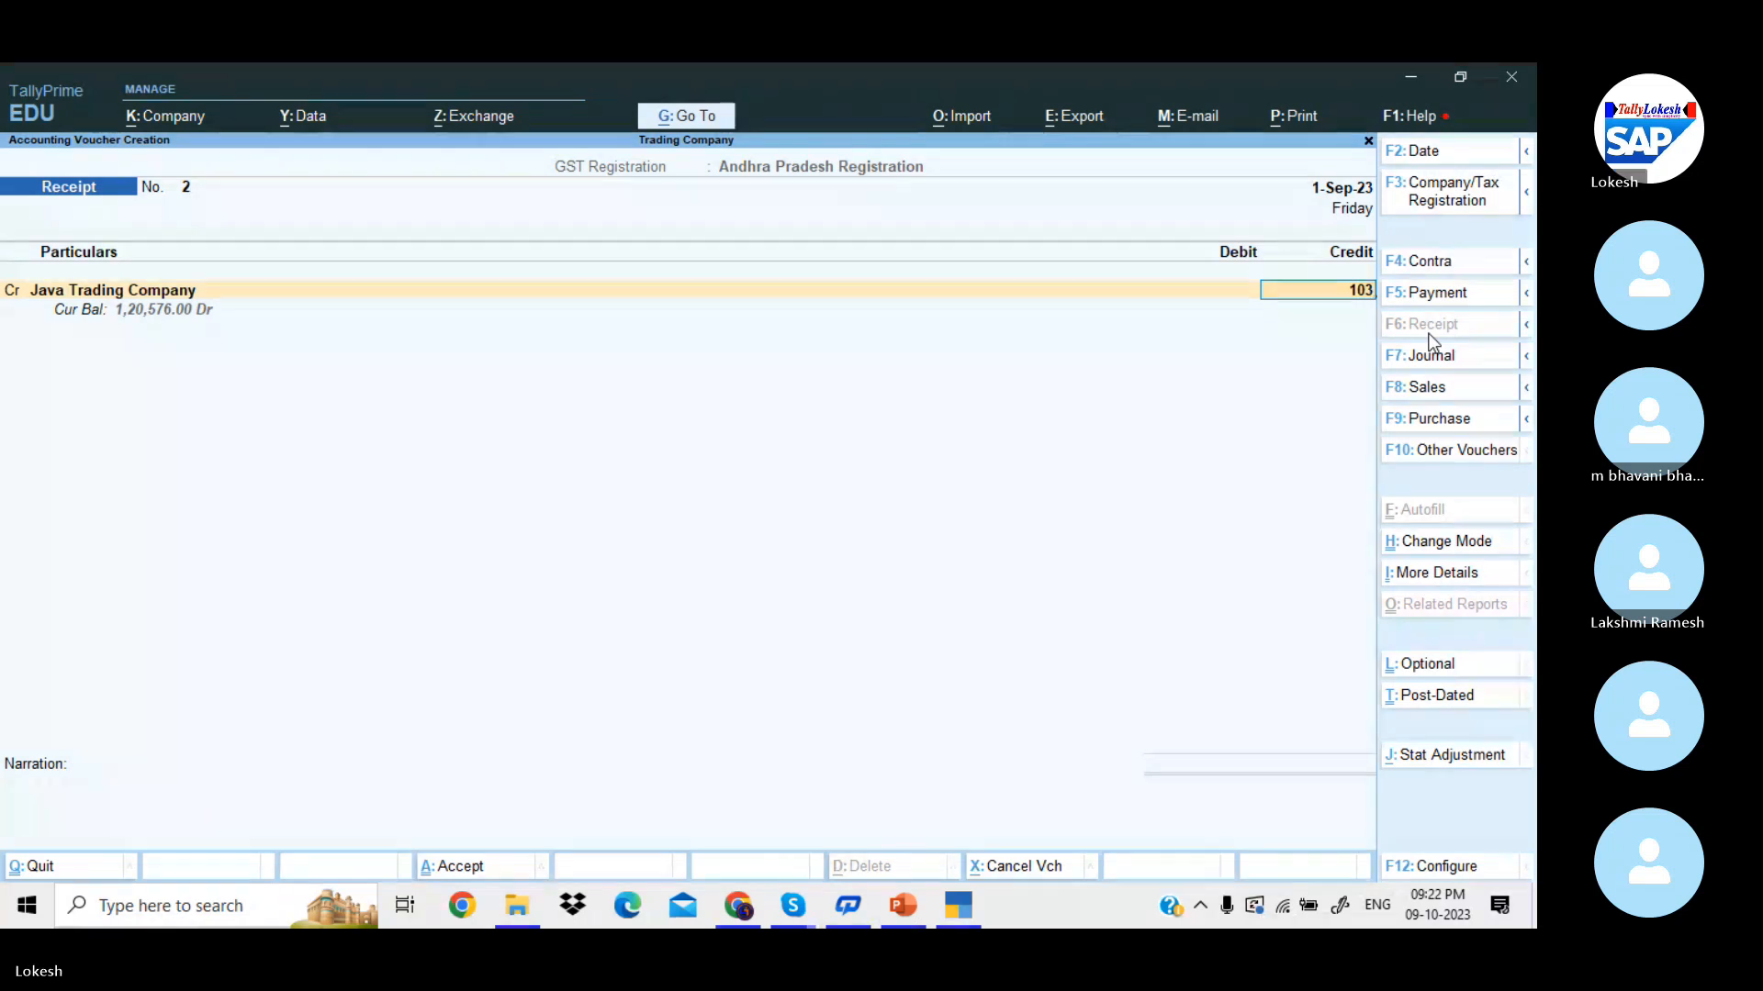
{"action": "type", "text": "313"}
{"action": "key", "text": "Return"}
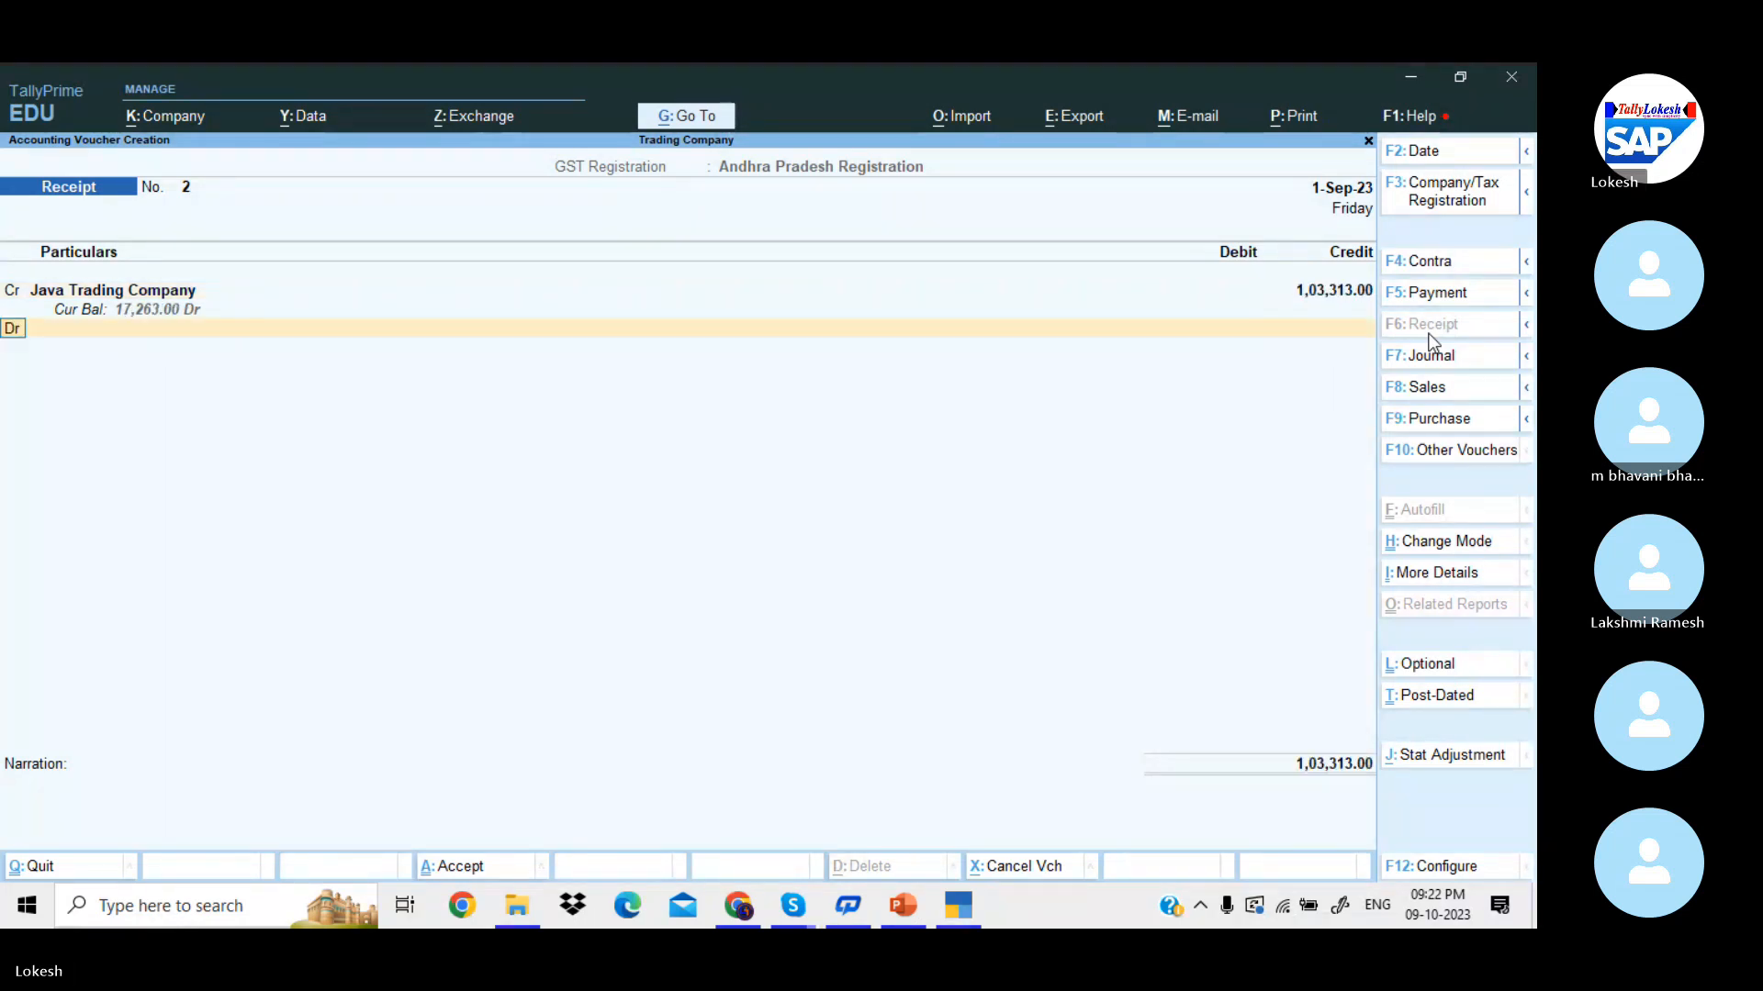
- Add a second credit line to the receipt and start a new ledger for it named Interest Reived
{"action": "key", "text": "Return"}
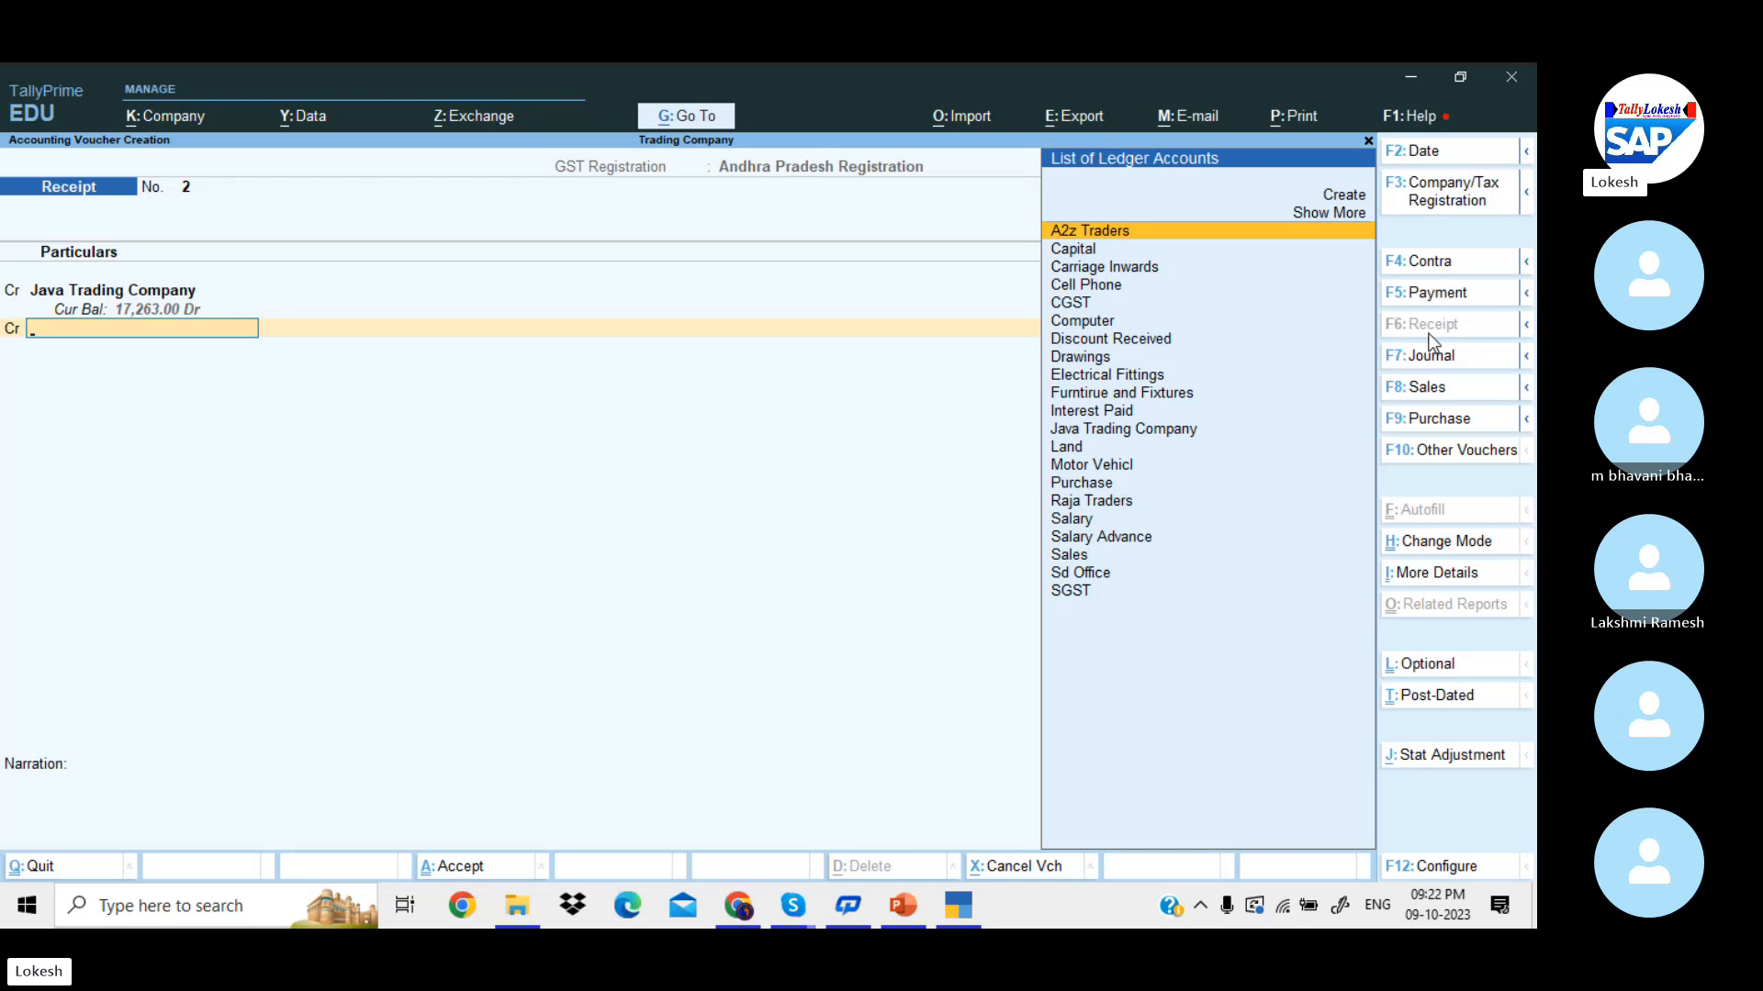
{"action": "key", "text": "alt+c"}
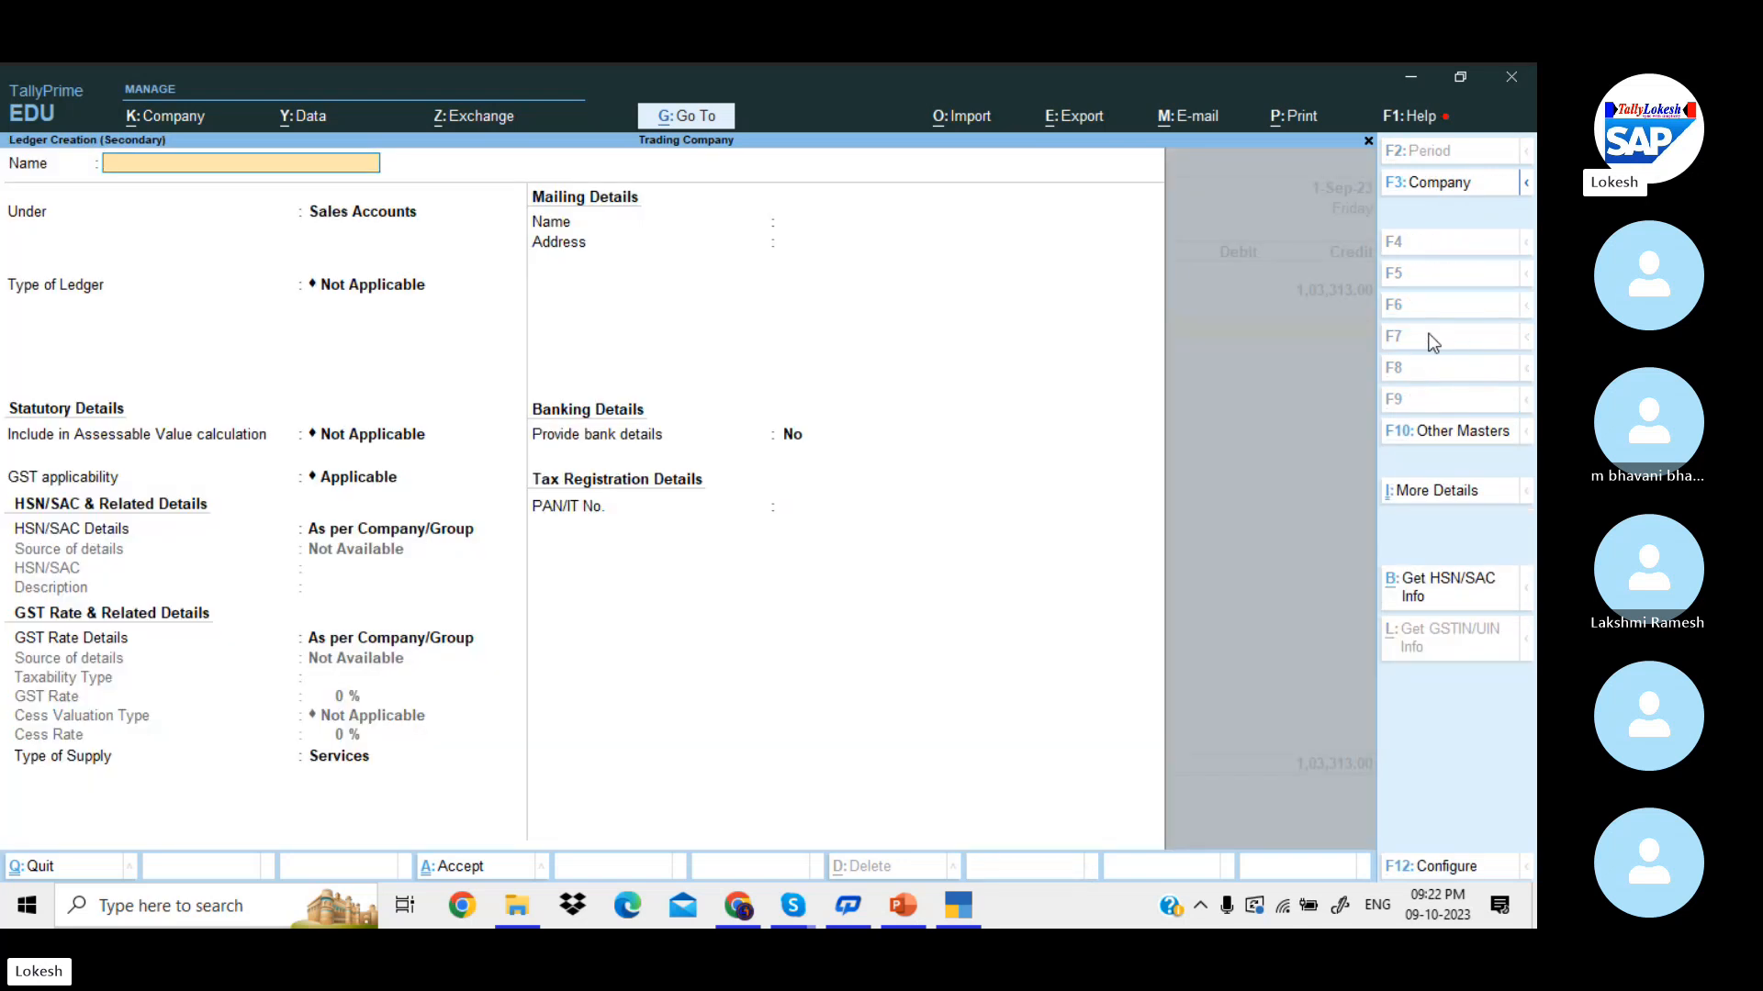
{"action": "type", "text": "Intere"}
{"action": "type", "text": "st Rec"}
{"action": "key", "text": "BackSpace"}
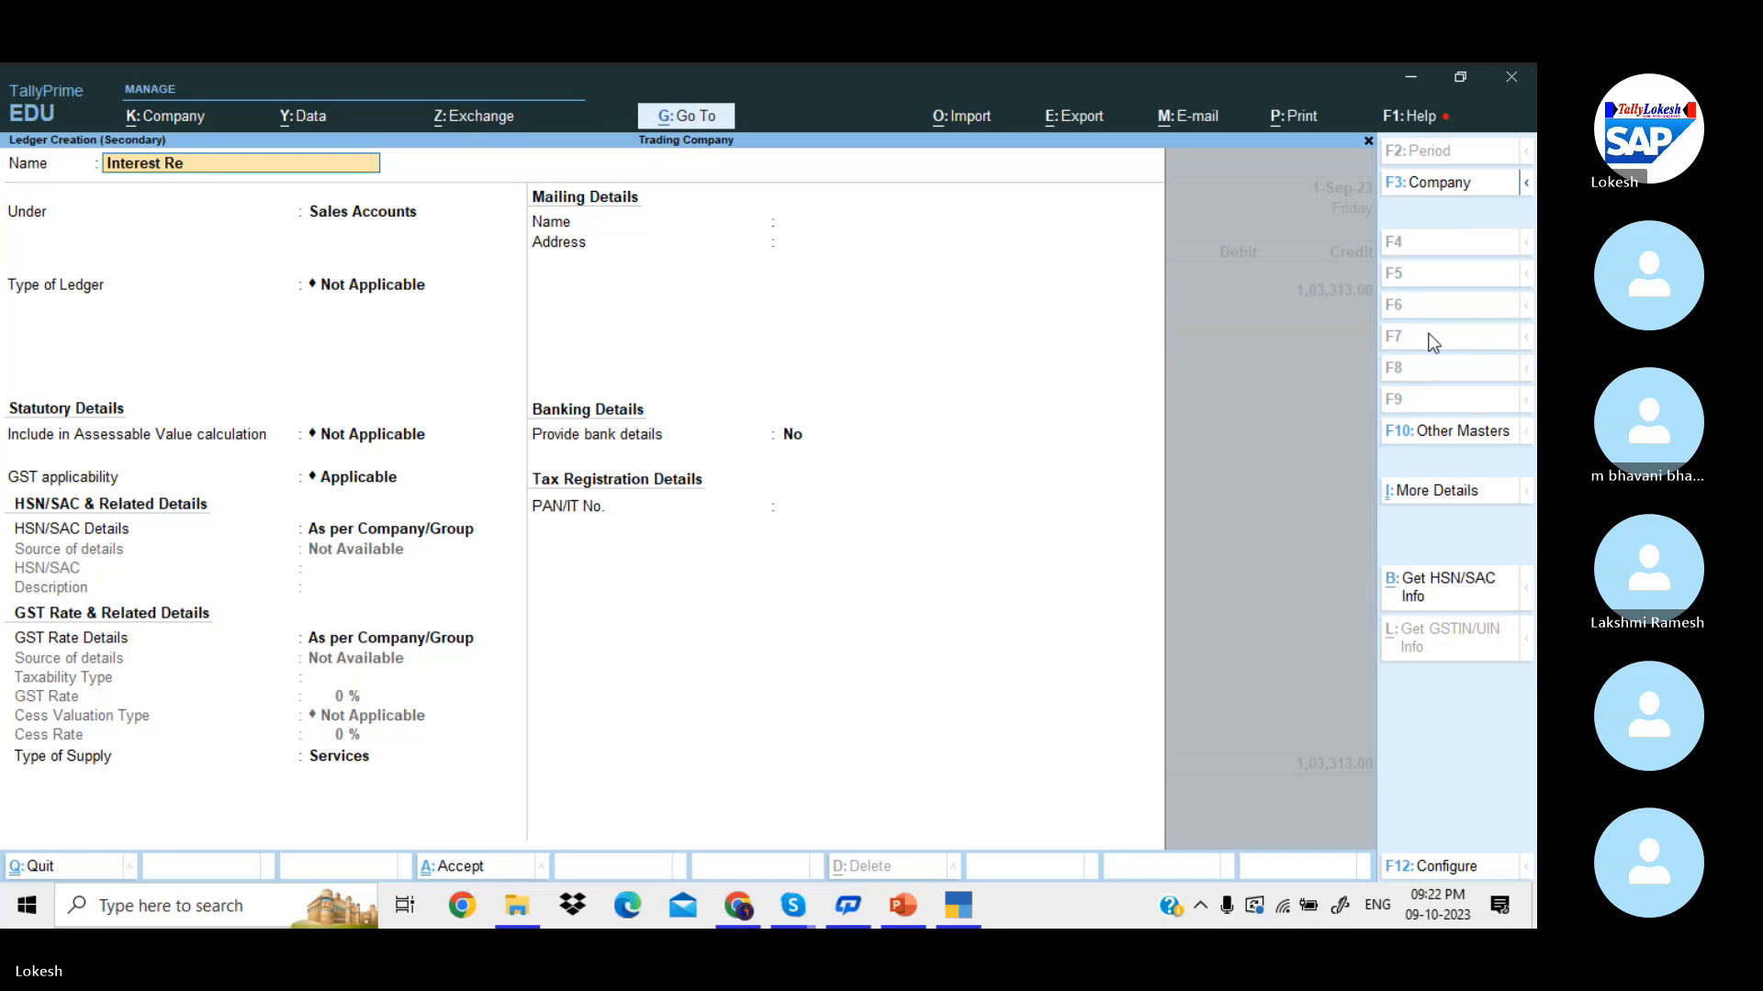
{"action": "type", "text": "ived"}
{"action": "key", "text": "Return"}
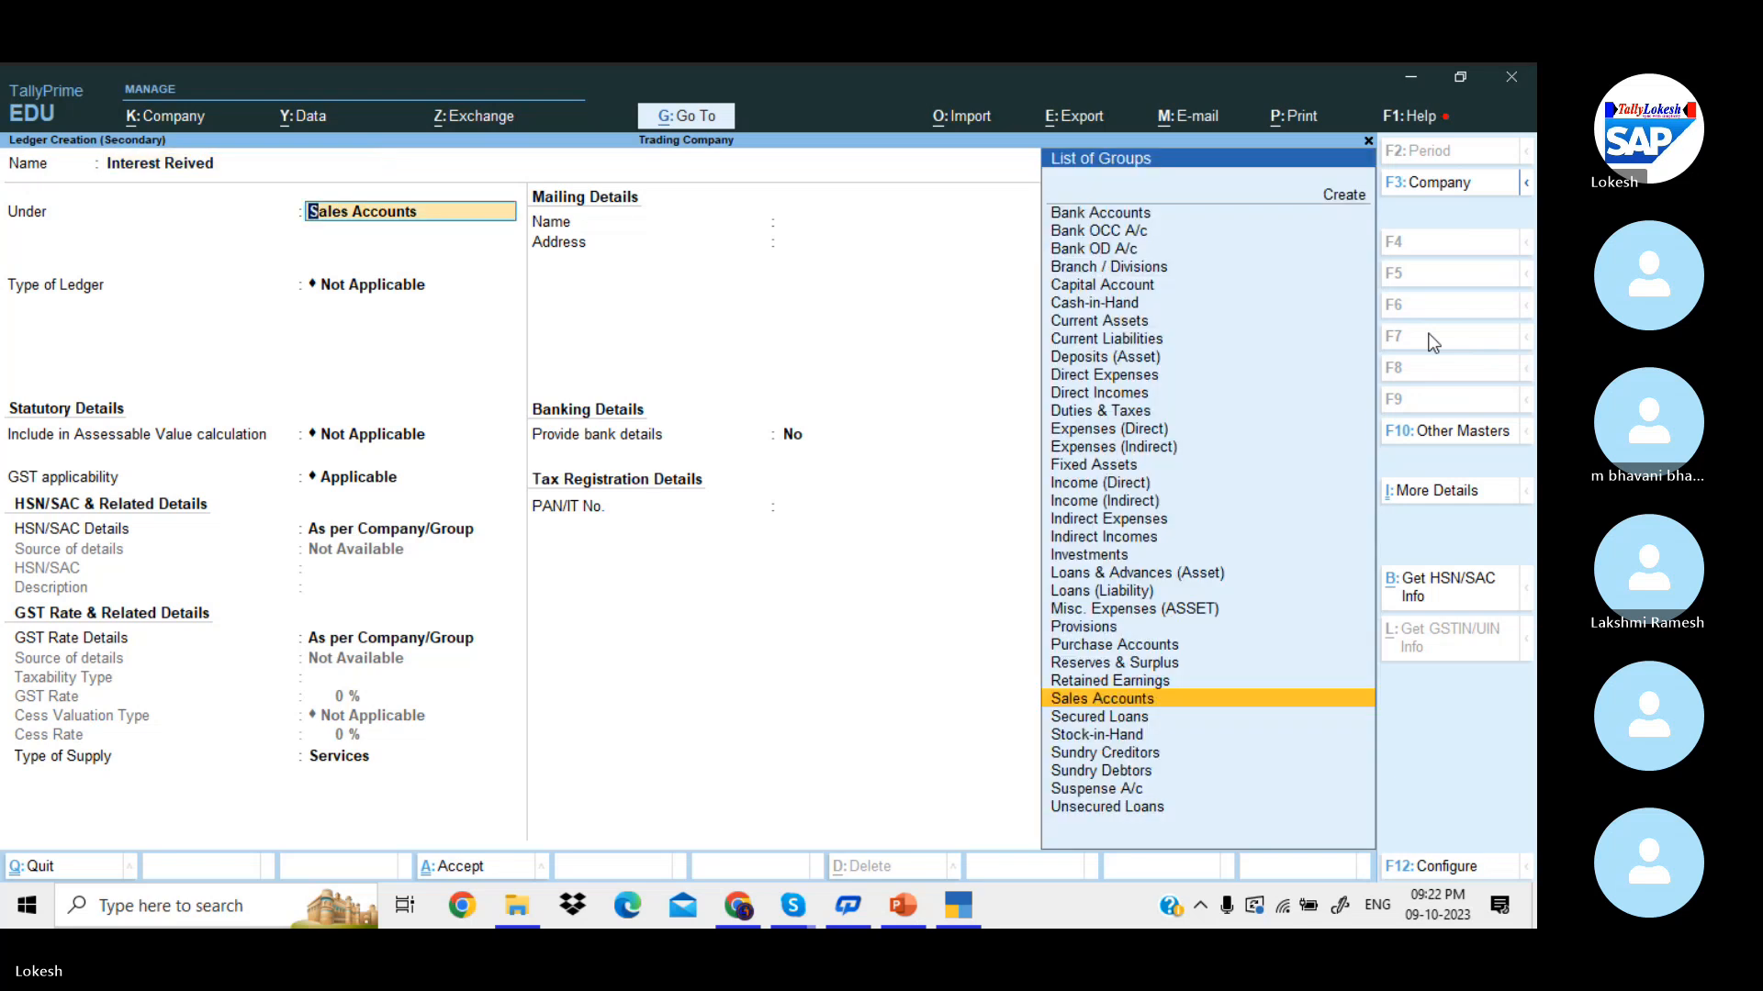
- Place the new interest ledger under Indirect Incomes, keep its other default settings, and save it
{"action": "type", "text": "Ind"}
{"action": "key", "text": "Down"}
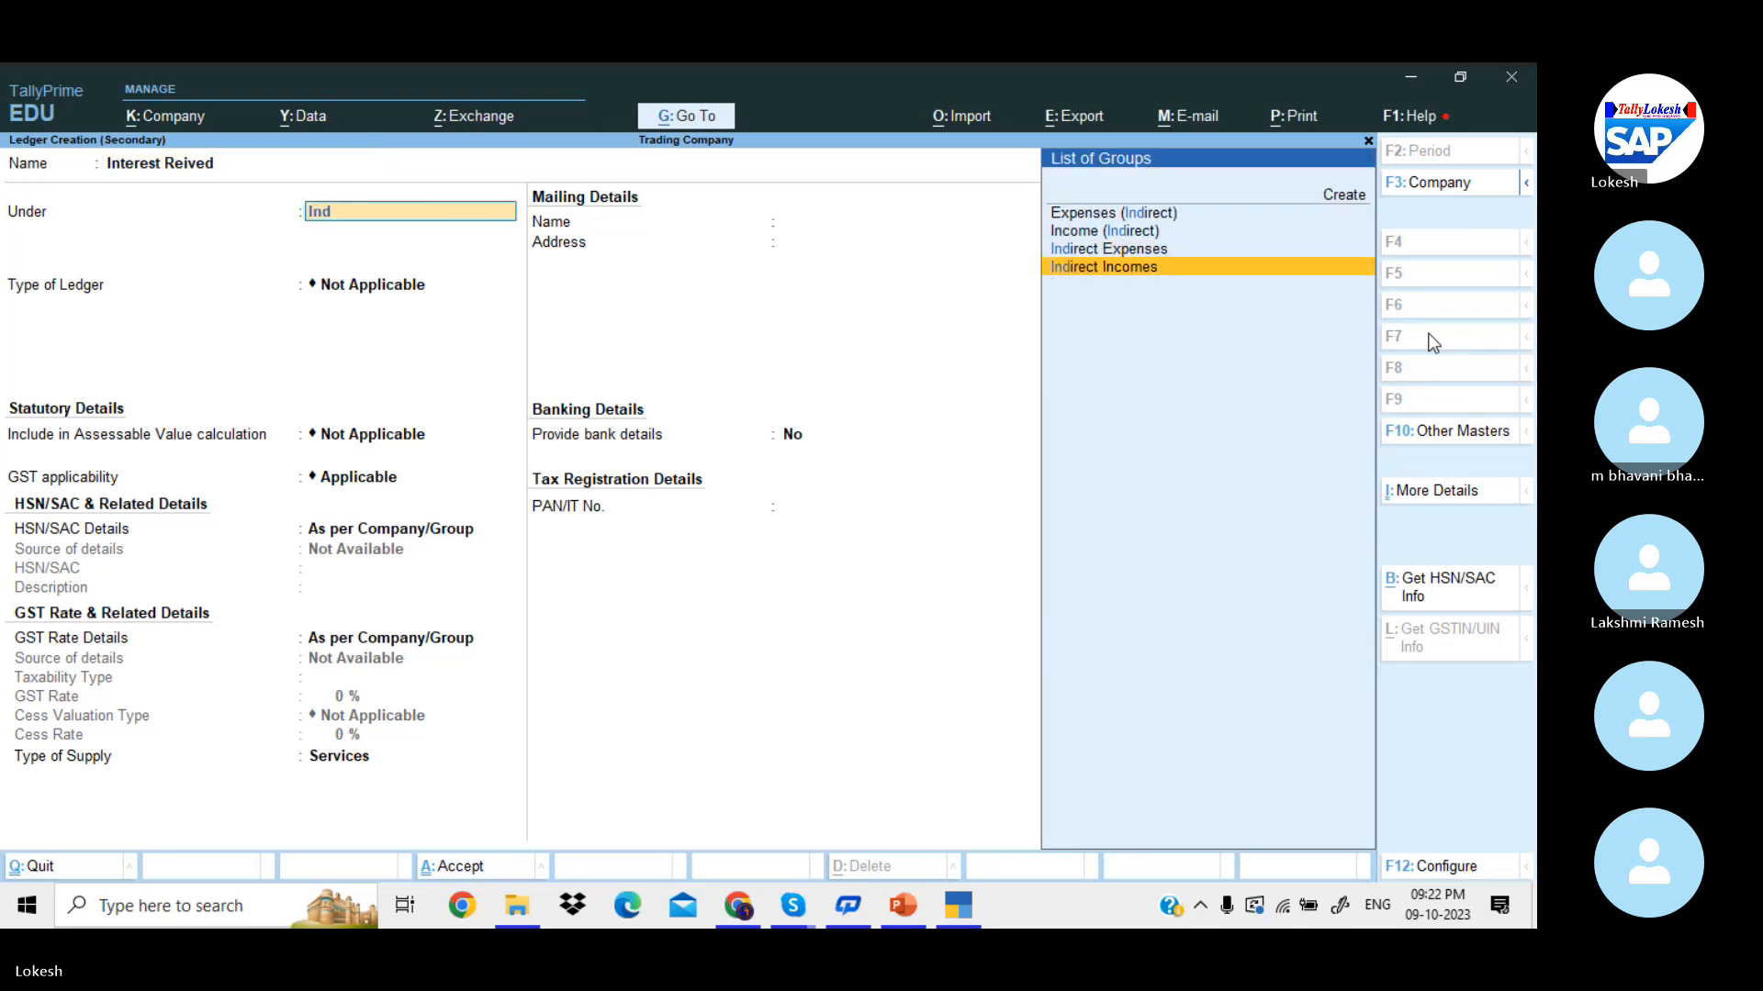
{"action": "key", "text": "Return"}
{"action": "key", "text": "Return"}
{"action": "key", "text": "Return"}
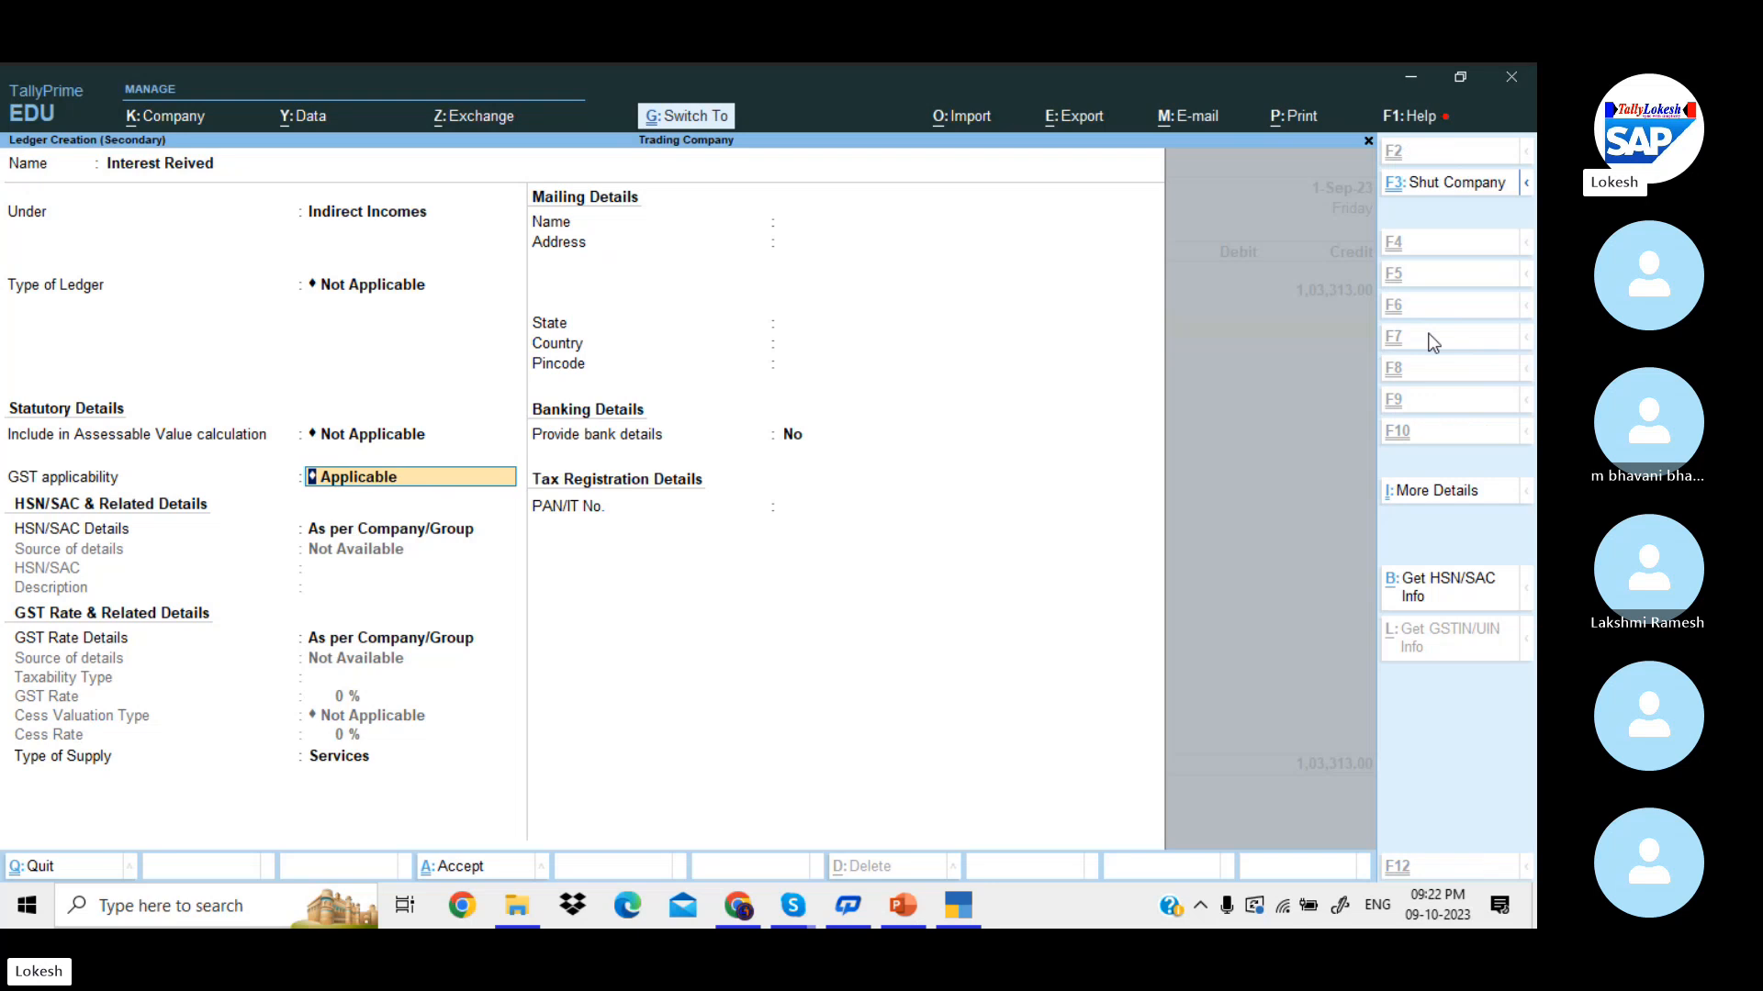
{"action": "key", "text": "ctrl+a"}
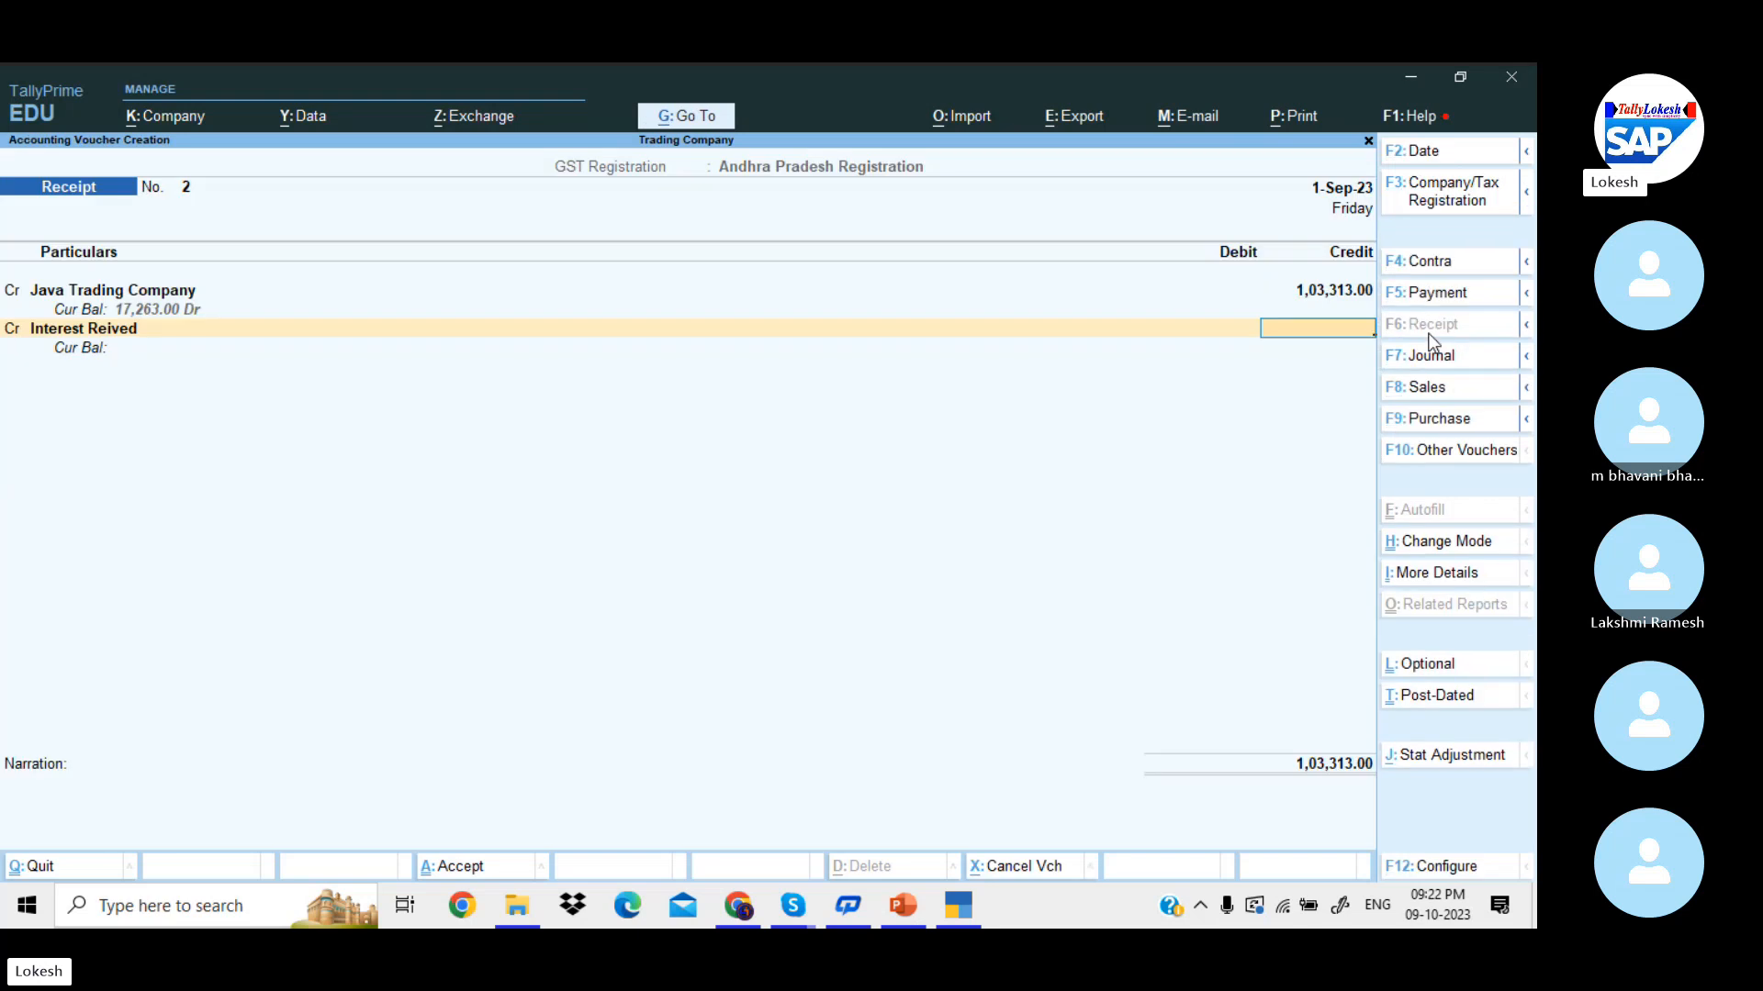
- Credit the Interest Reived ledger with 1,359 and add Icici Bank as the receipt's debit account
{"action": "type", "text": "1359"}
{"action": "key", "text": "Return"}
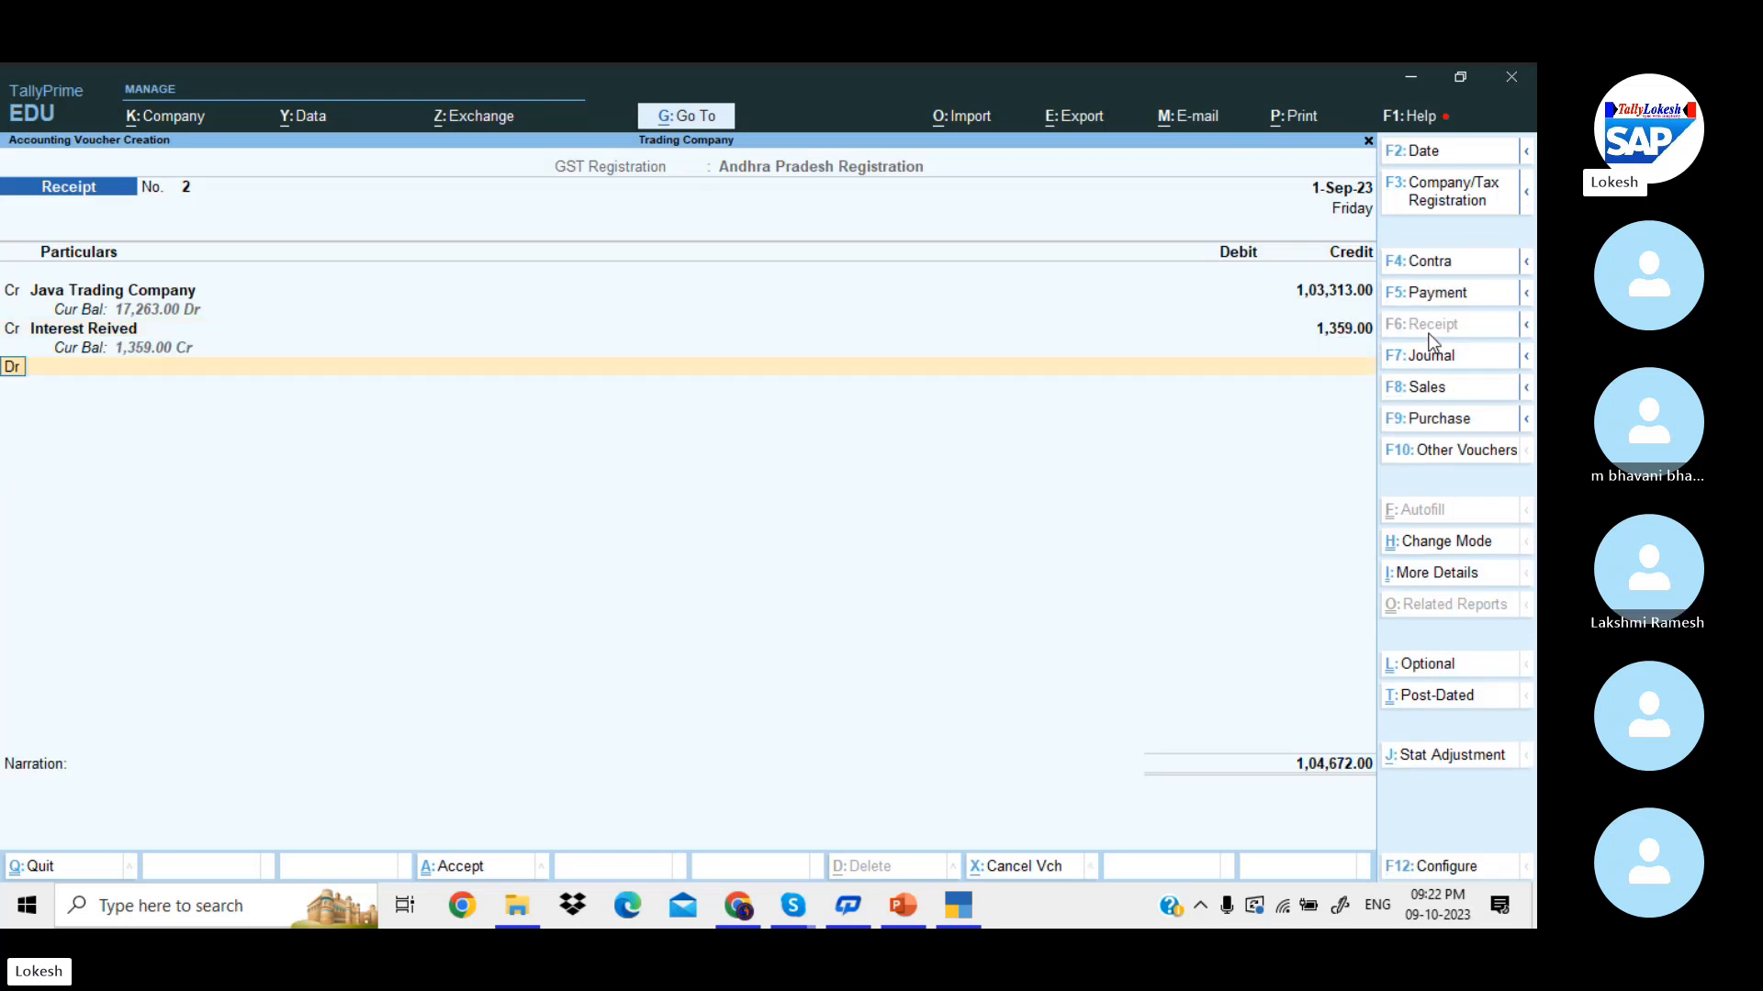
{"action": "key", "text": "Return"}
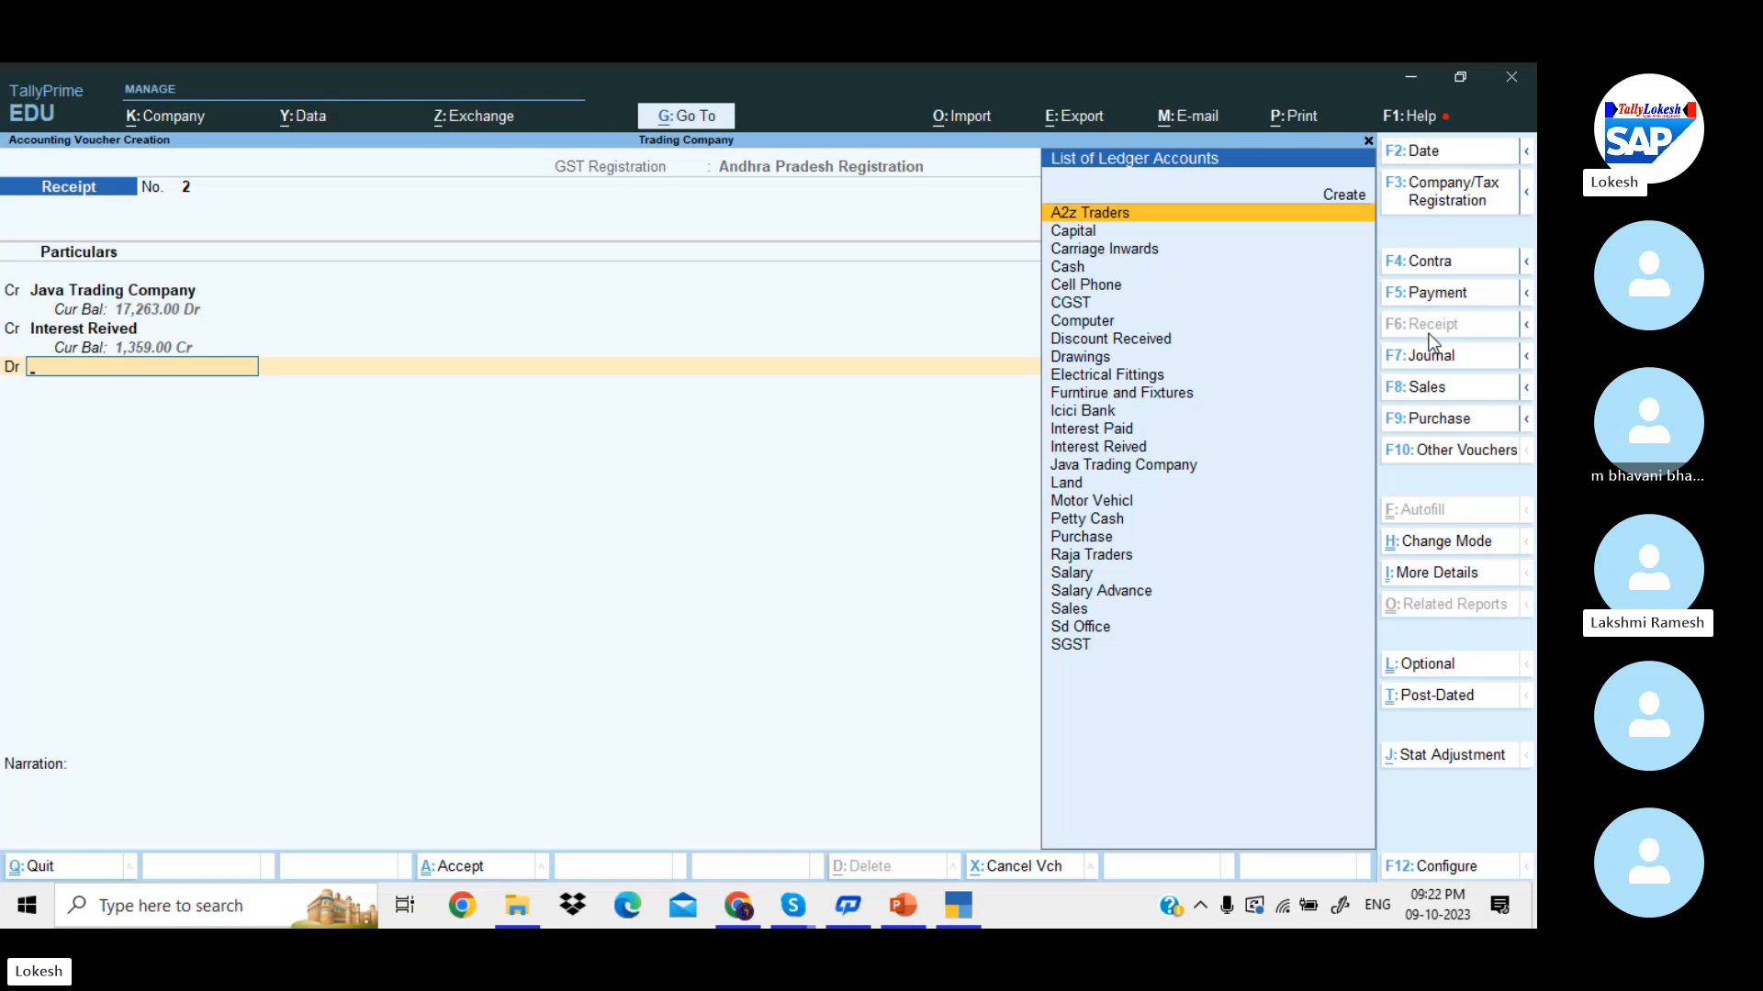
{"action": "type", "text": "I"}
{"action": "key", "text": "Up"}
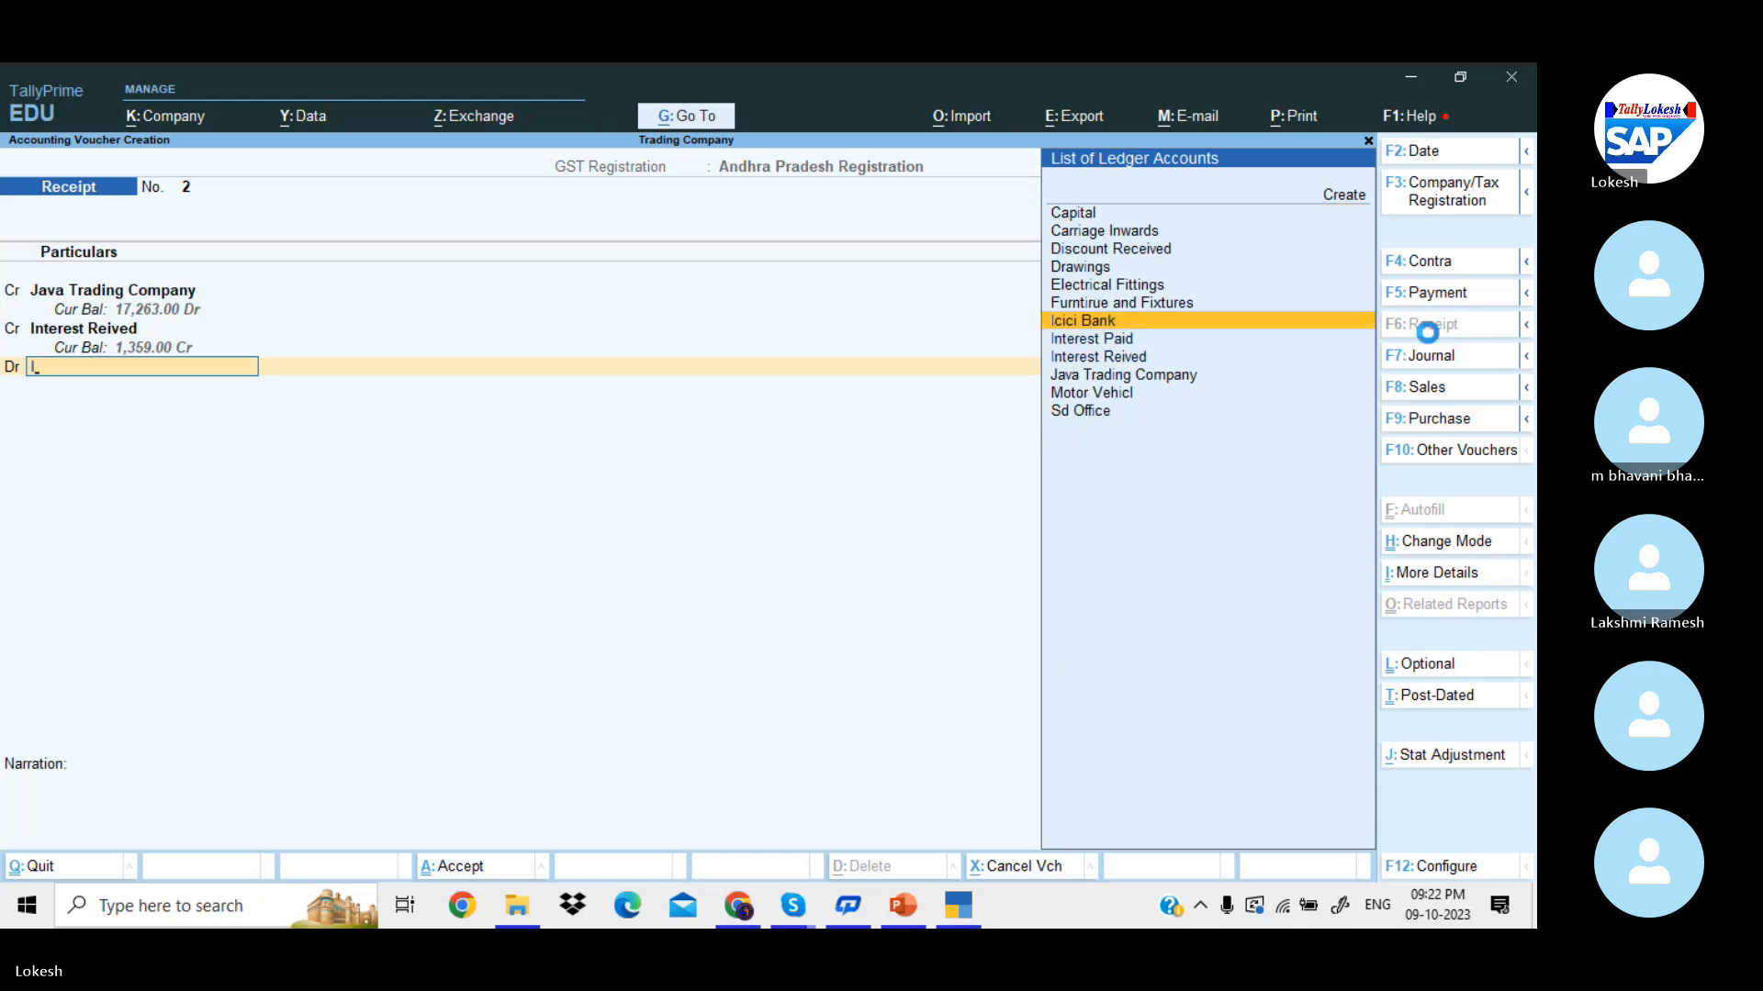
{"action": "key", "text": "Return"}
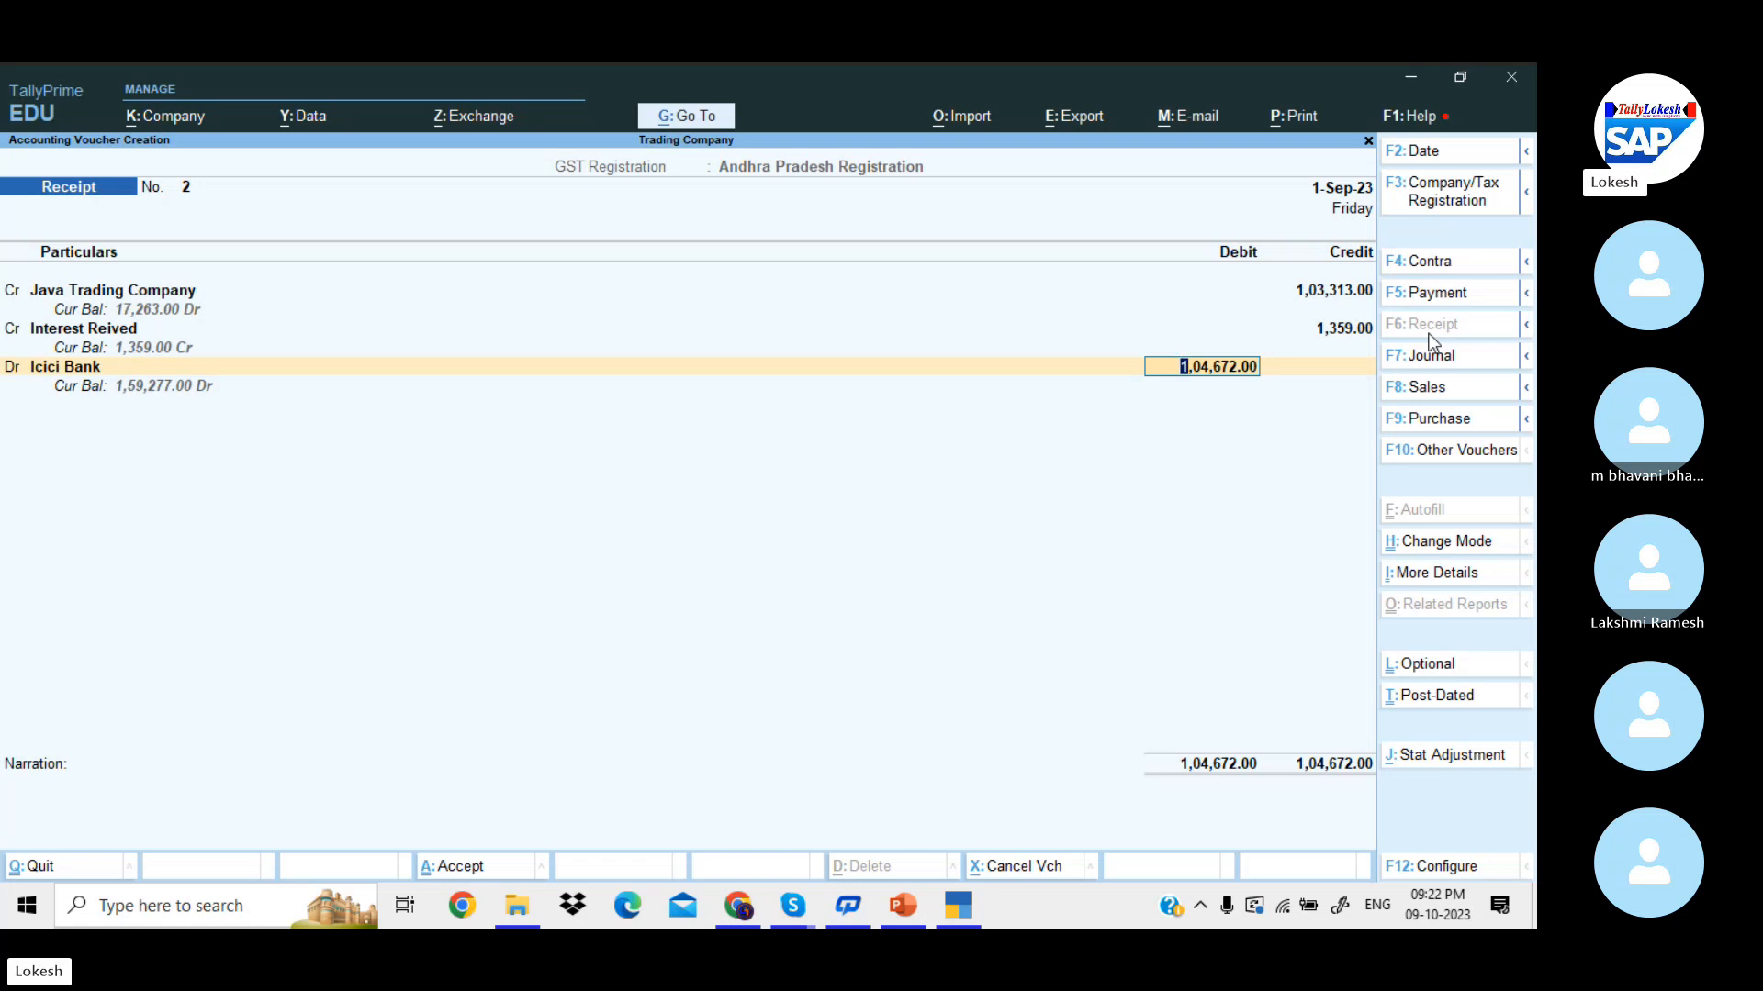
- Accept the full 1,04,672 bank debit with its default details, leave the narration blank, and save the receipt
{"action": "key", "text": "Return"}
{"action": "key", "text": "Return"}
{"action": "key", "text": "Return"}
{"action": "key", "text": "Return"}
{"action": "key", "text": "Return"}
{"action": "key", "text": "Return"}
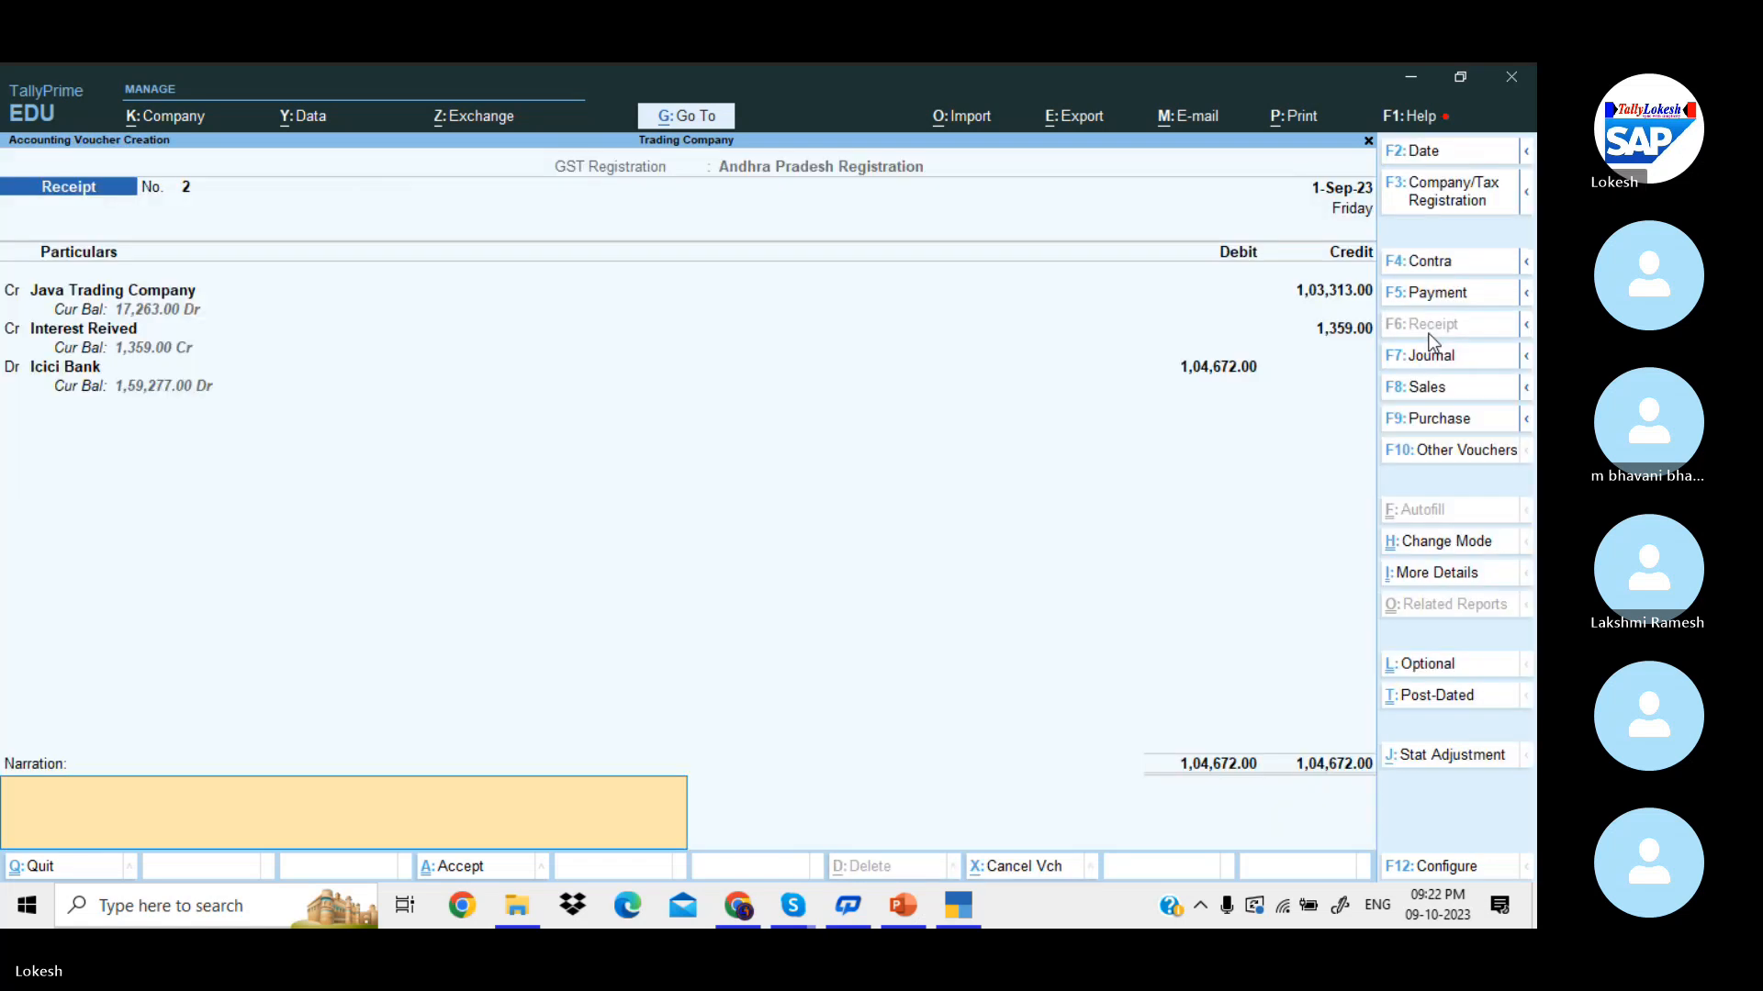
{"action": "key", "text": "Return"}
{"action": "key", "text": "Return"}
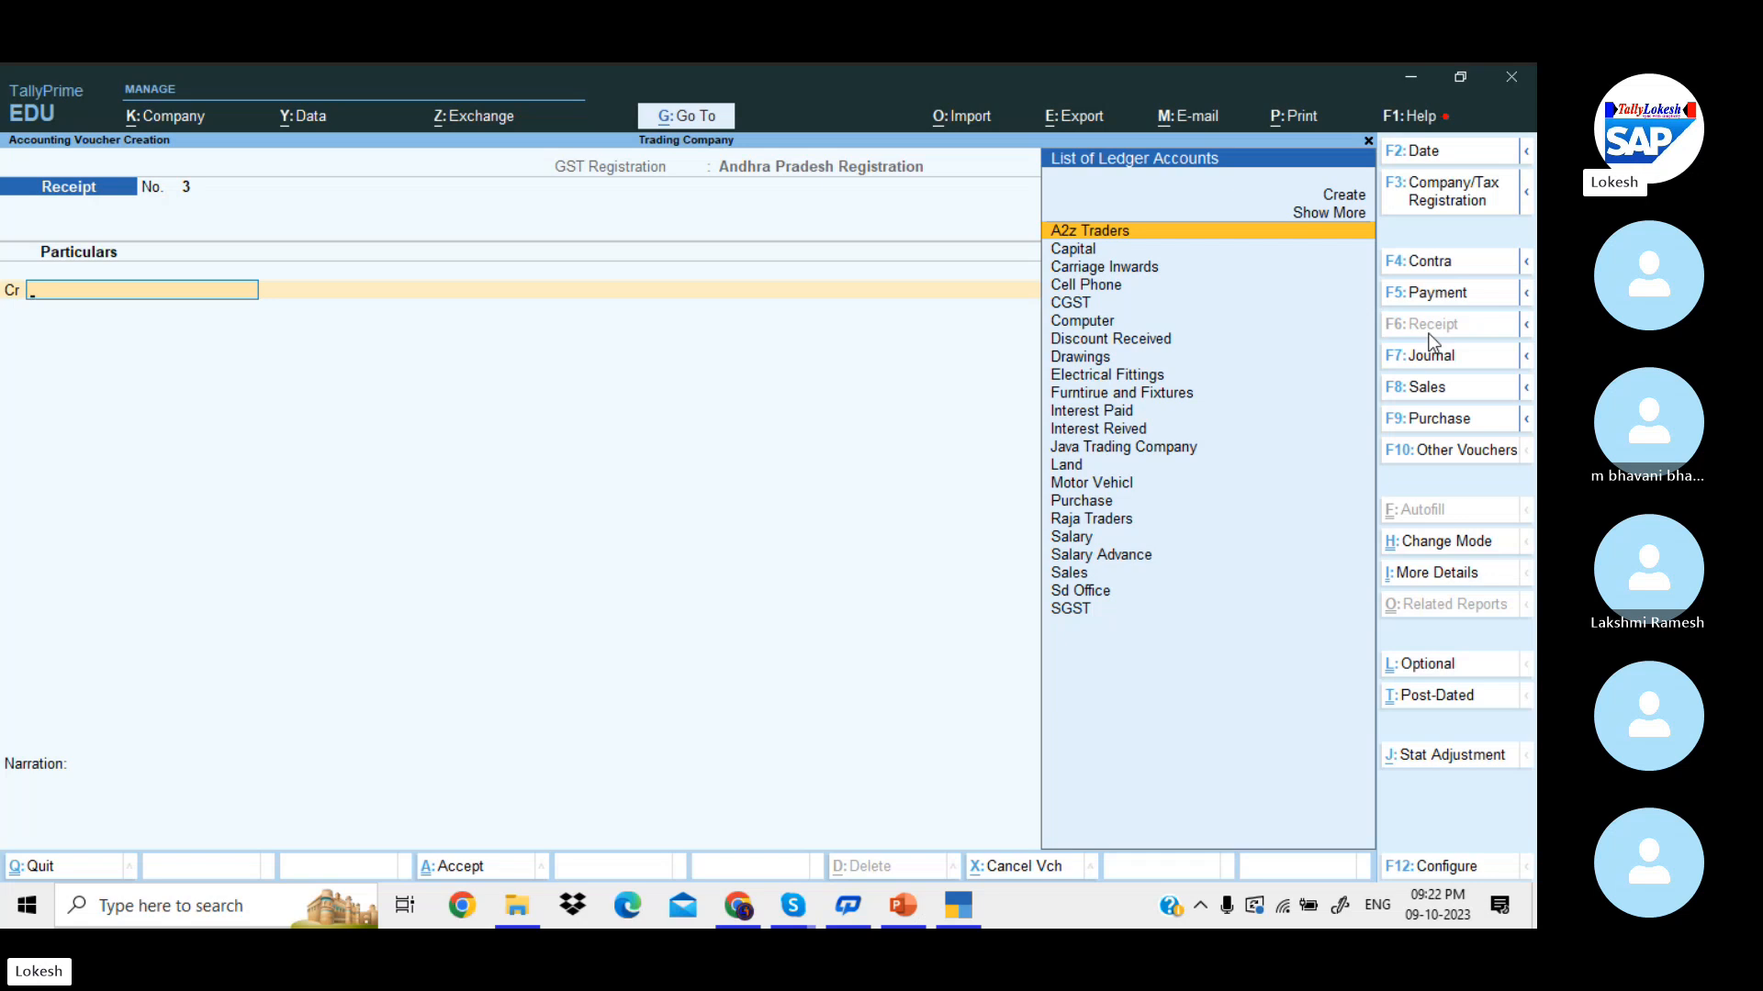
- Start a Debit Note voucher with A2z Traders as the party account
{"action": "left_click", "coordinate": [1469, 450]}
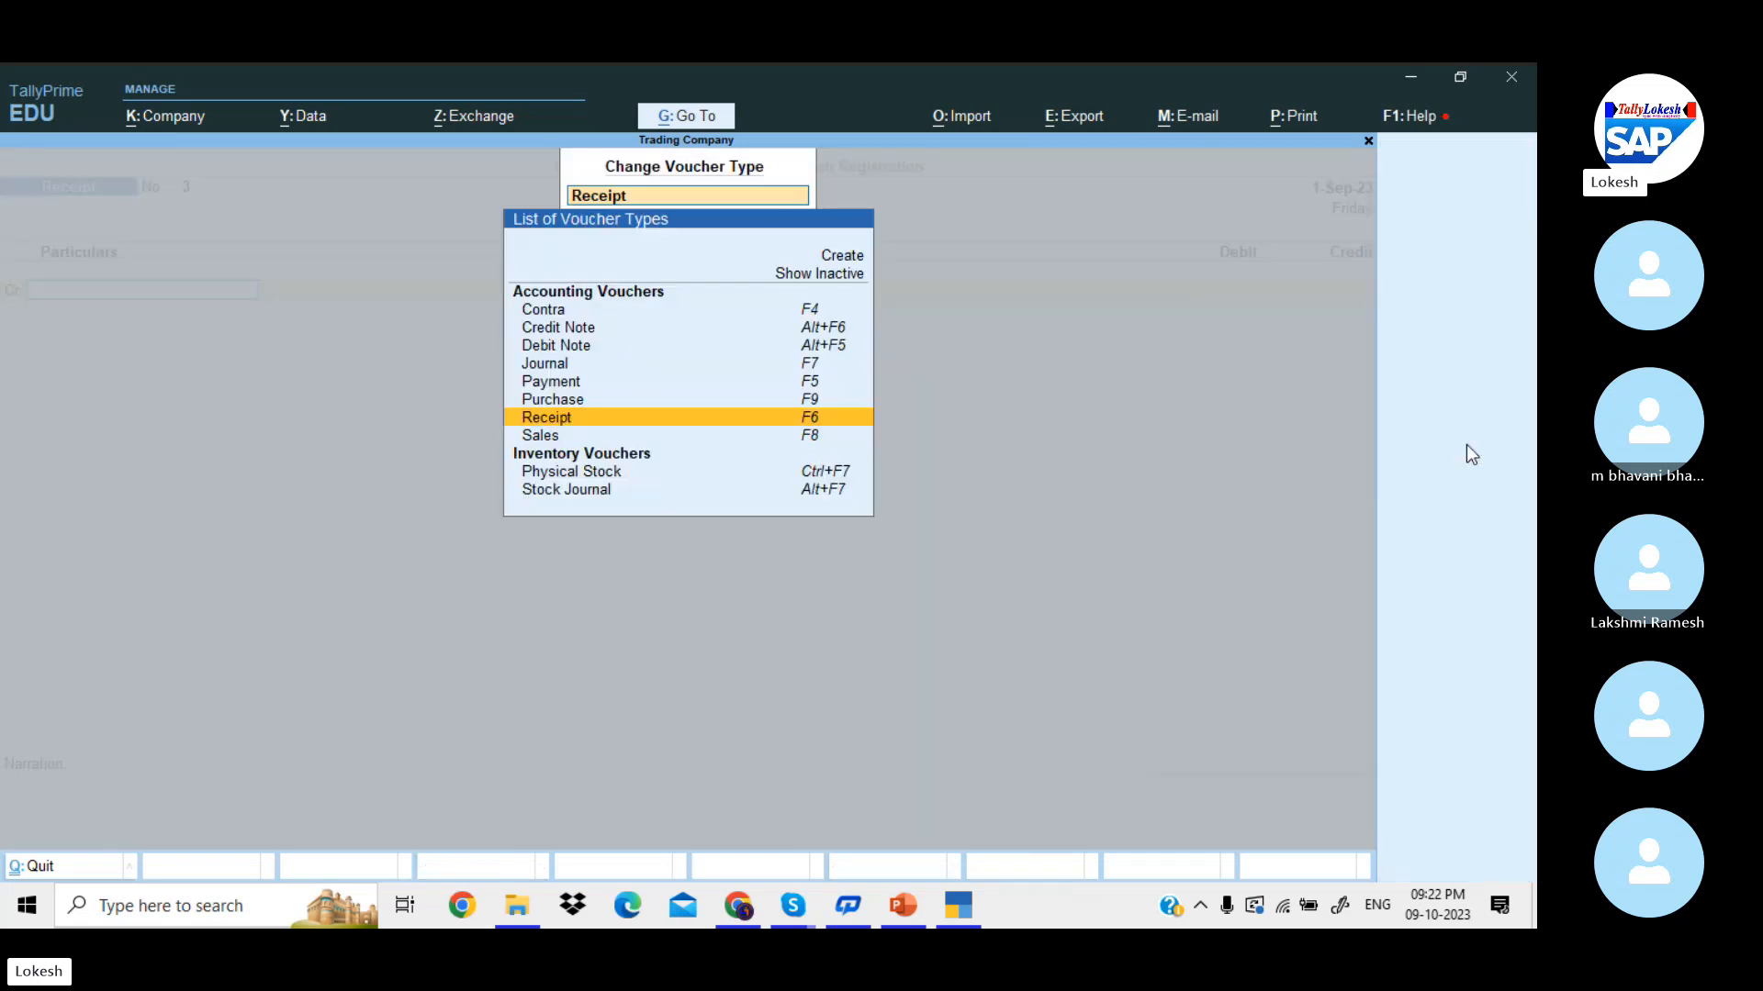
{"action": "key", "text": "Up"}
{"action": "key", "text": "Up"}
{"action": "key", "text": "Up"}
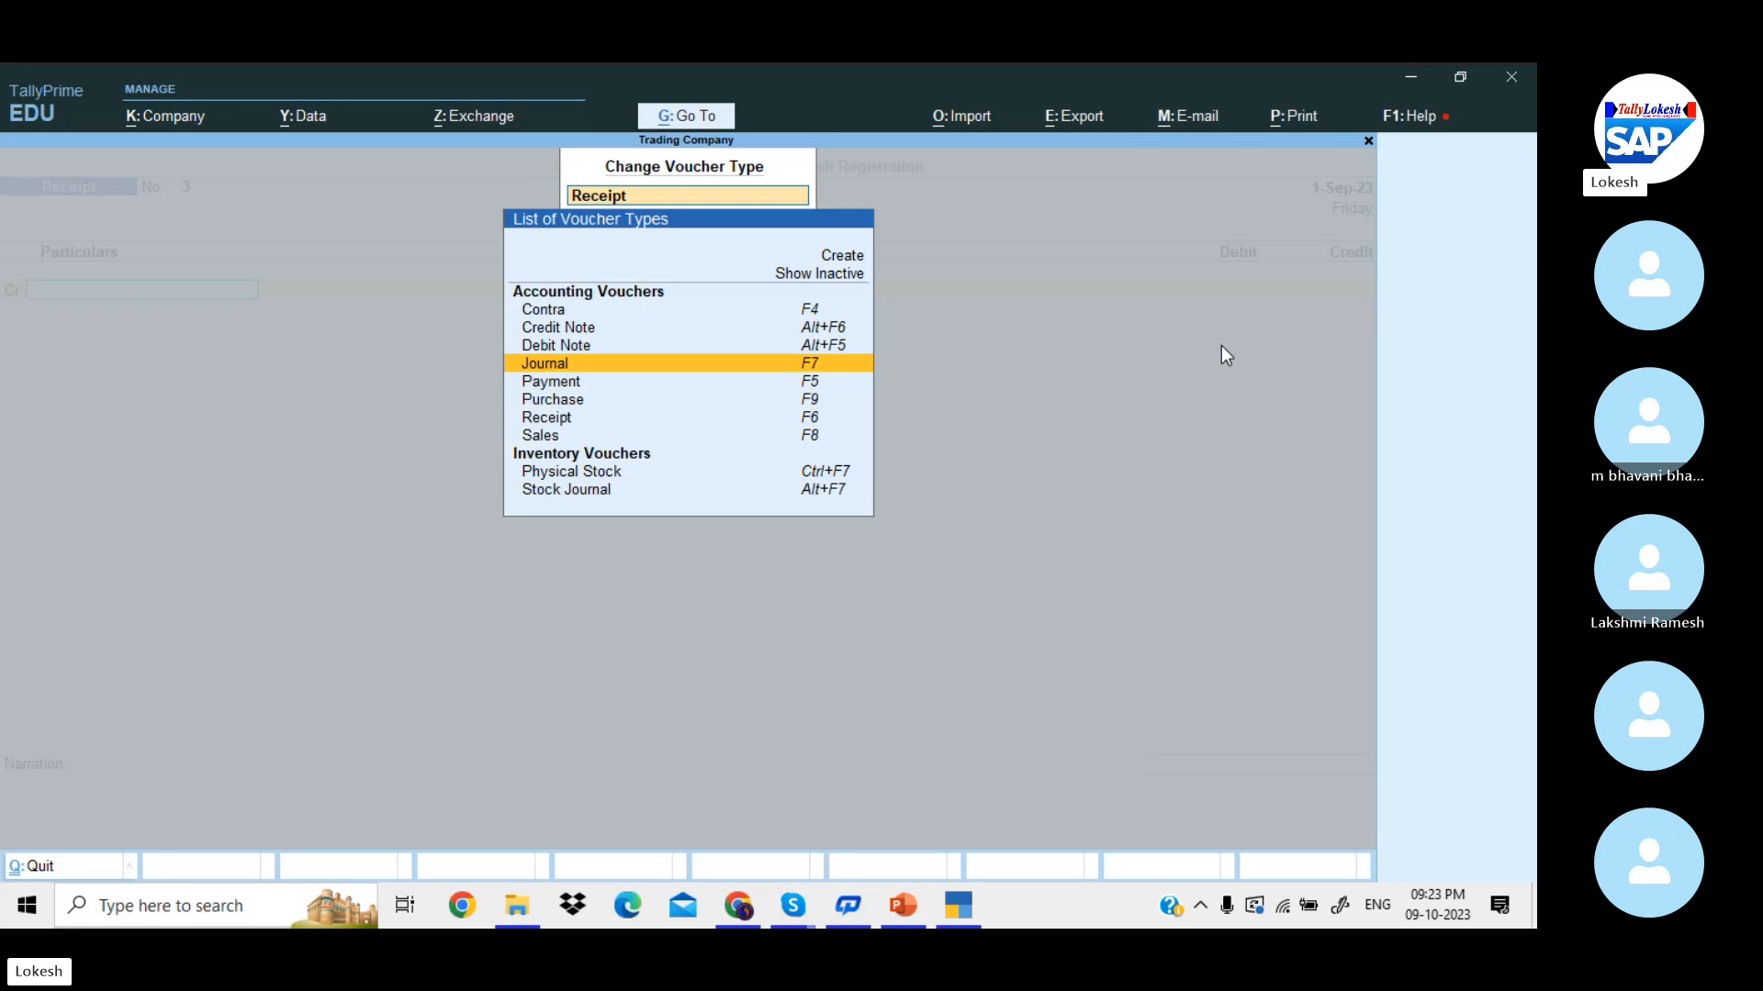
{"action": "key", "text": "Up"}
{"action": "key", "text": "Return"}
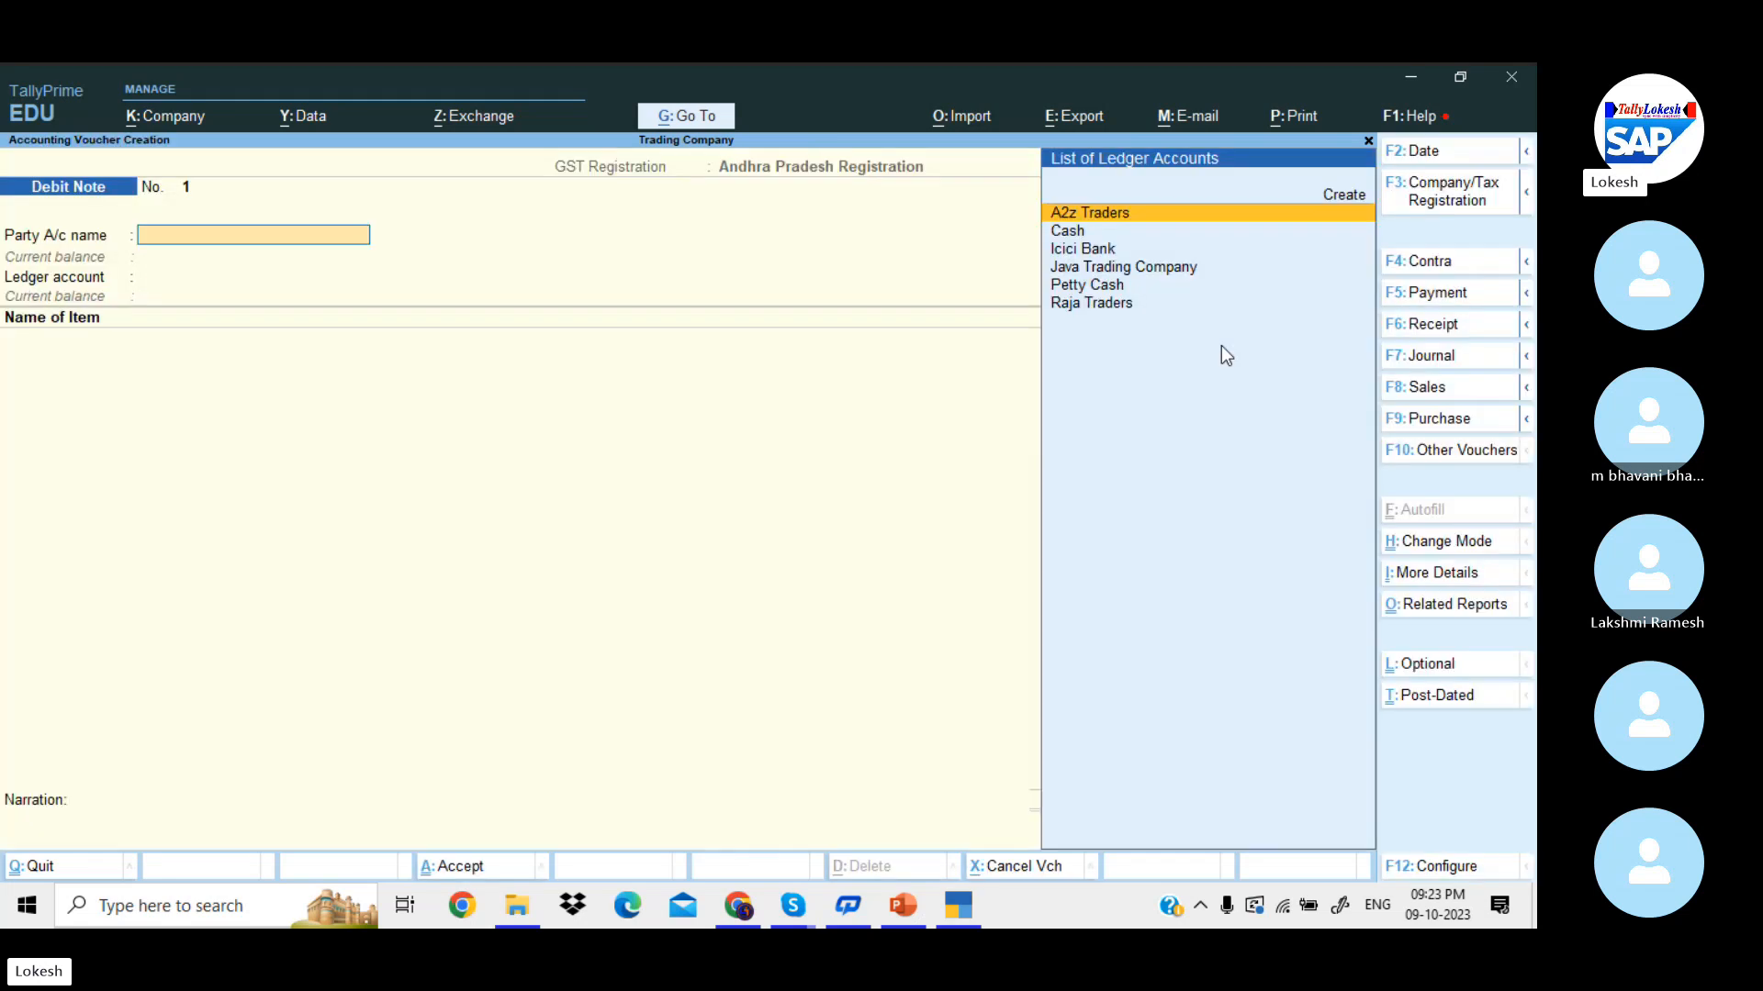
{"action": "key", "text": "Return"}
{"action": "key", "text": "Return"}
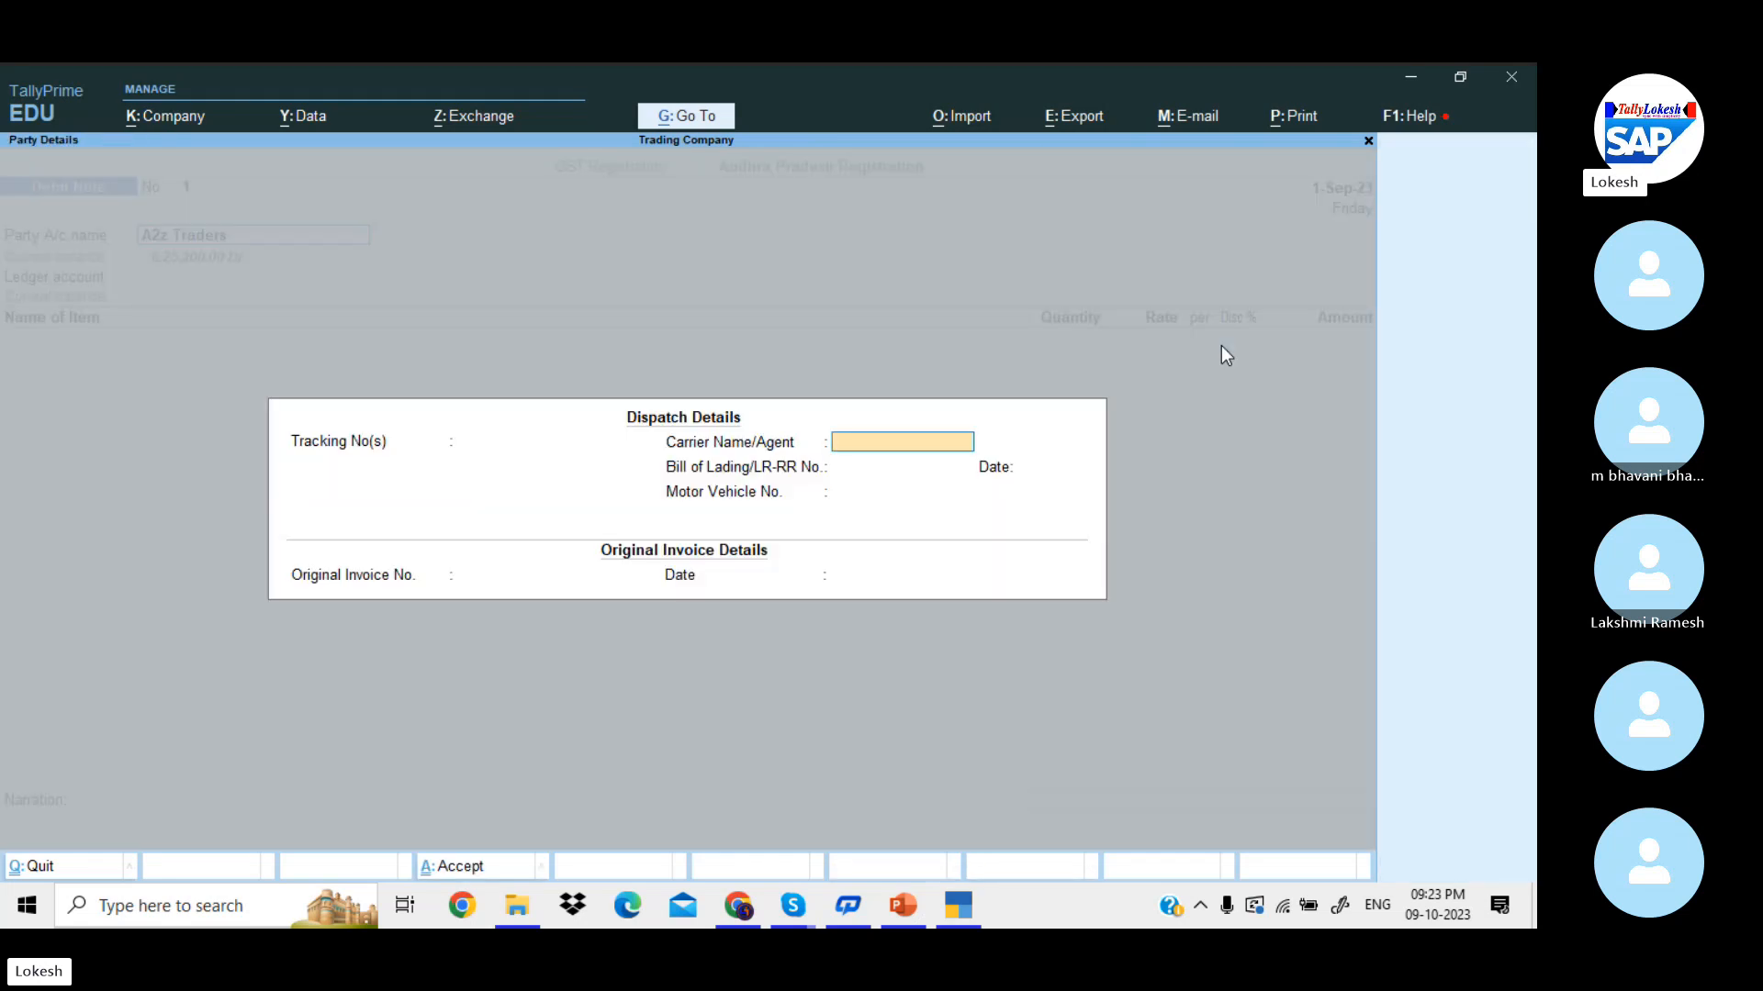
- Leave the debit note's dispatch and original invoice details blank and accept the default party details for A2z Traders
{"action": "key", "text": "Return"}
{"action": "key", "text": "Return"}
{"action": "key", "text": "Return"}
{"action": "key", "text": "Return"}
{"action": "key", "text": "Return"}
{"action": "key", "text": "Return"}
{"action": "key", "text": "Return"}
{"action": "key", "text": "Return"}
{"action": "key", "text": "Return"}
{"action": "key", "text": "Return"}
{"action": "key", "text": "Return"}
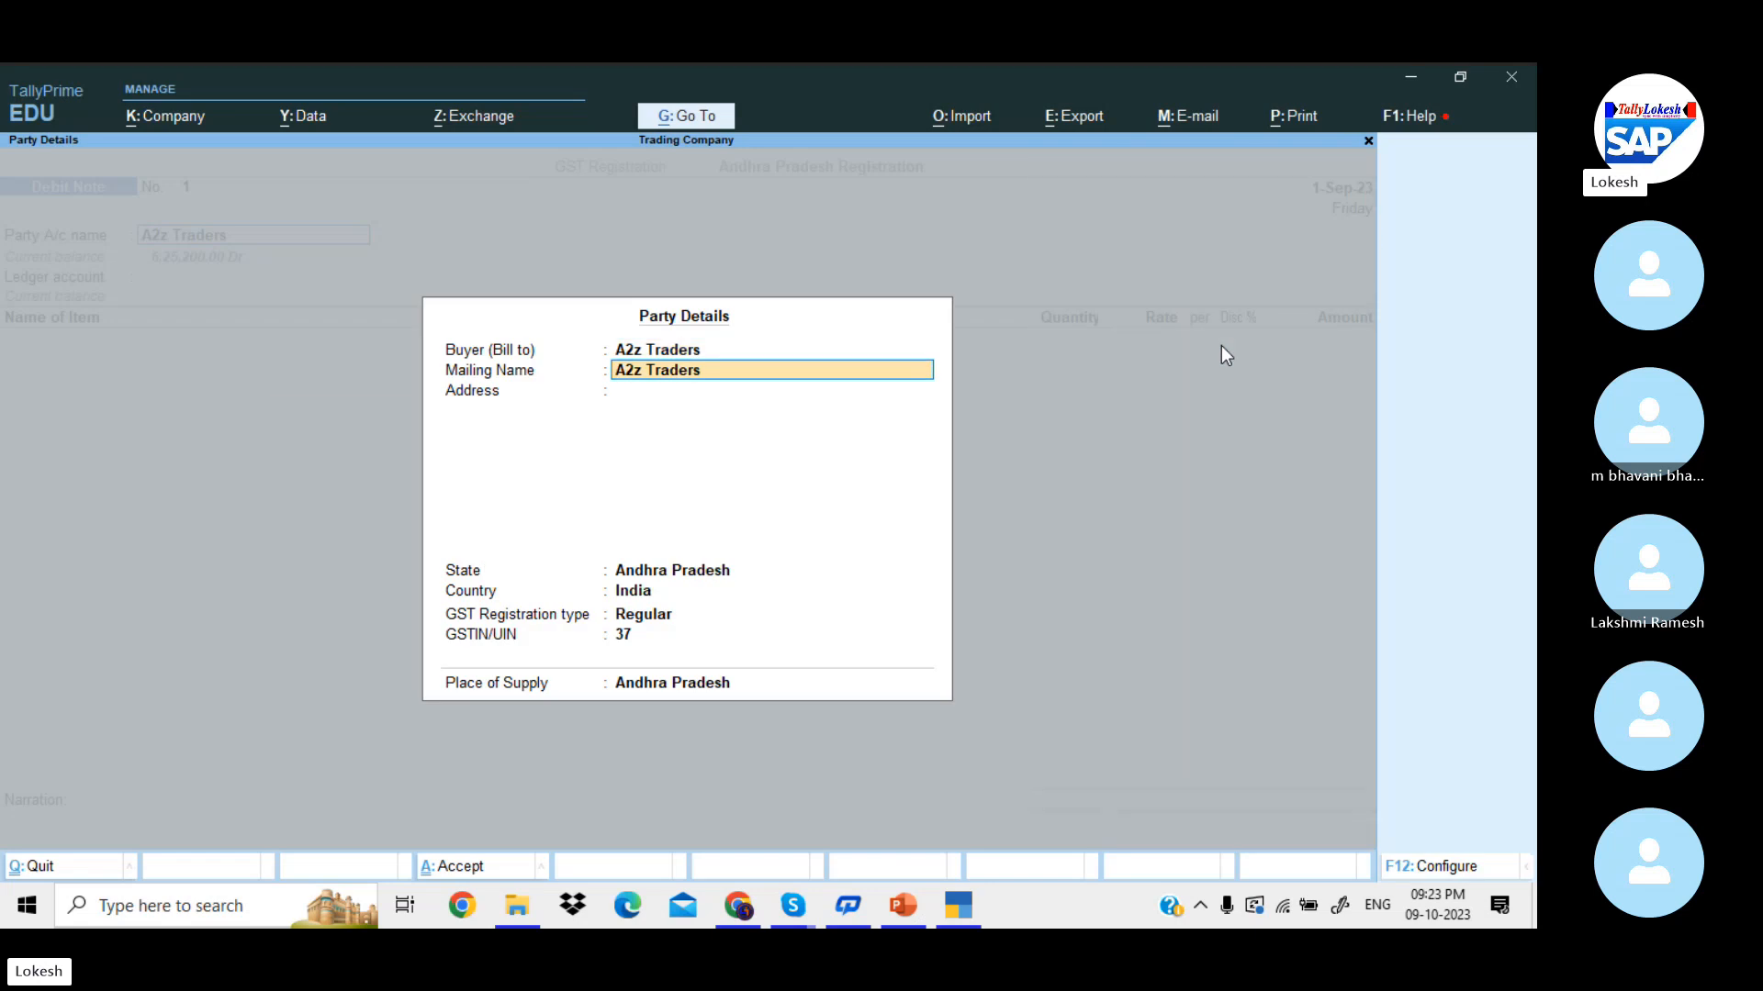
{"action": "key", "text": "Return"}
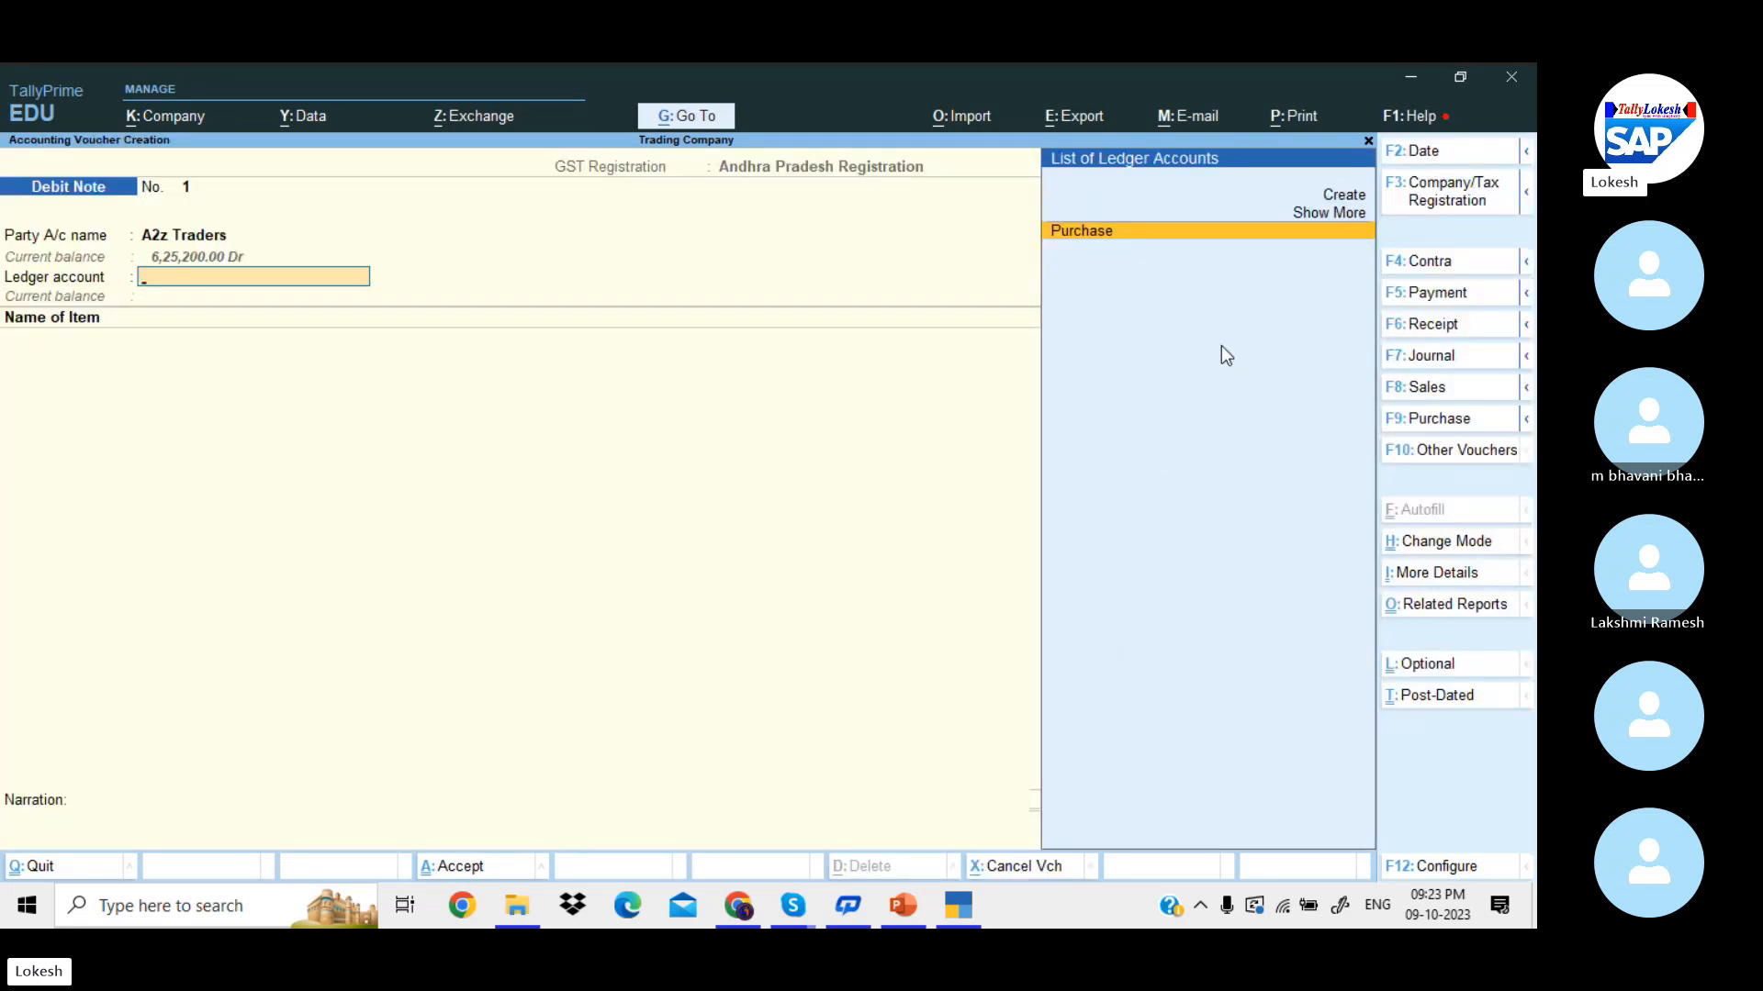
- Use the Purchase ledger and enter 10 nos of Low Capacity Stabilizers at a rate of 400 as the returned item
{"action": "key", "text": "Return"}
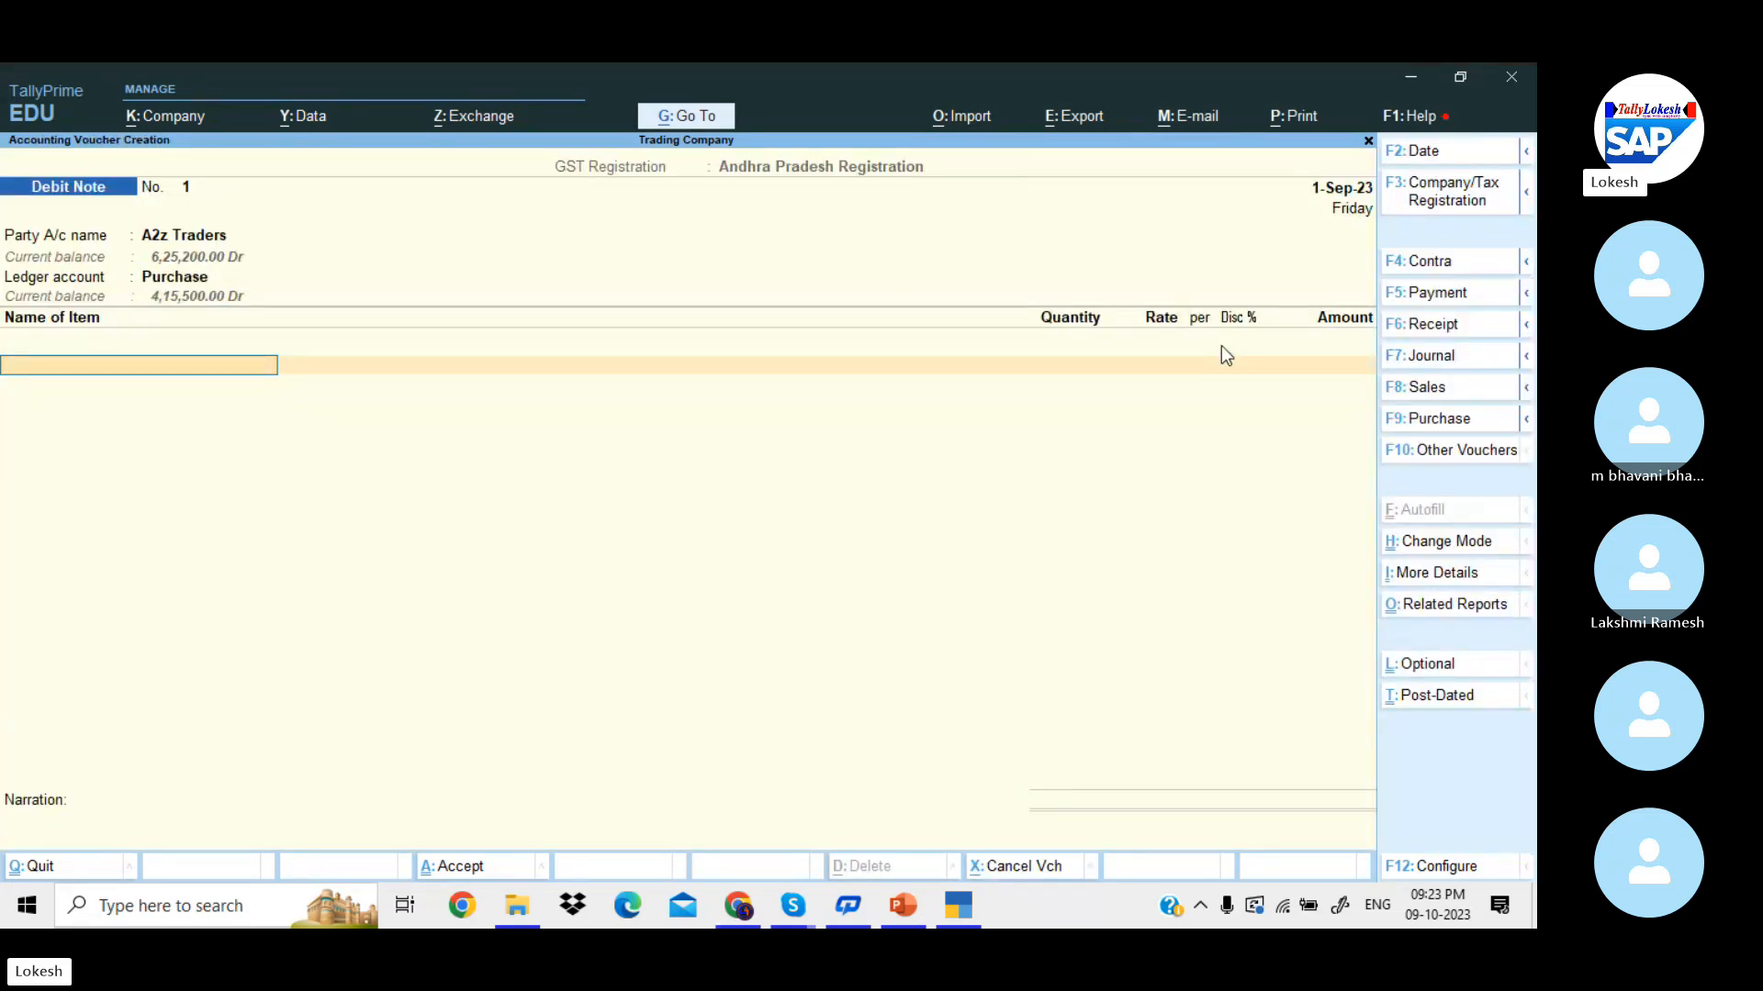
{"action": "key", "text": "Down"}
{"action": "key", "text": "Return"}
{"action": "type", "text": "10"}
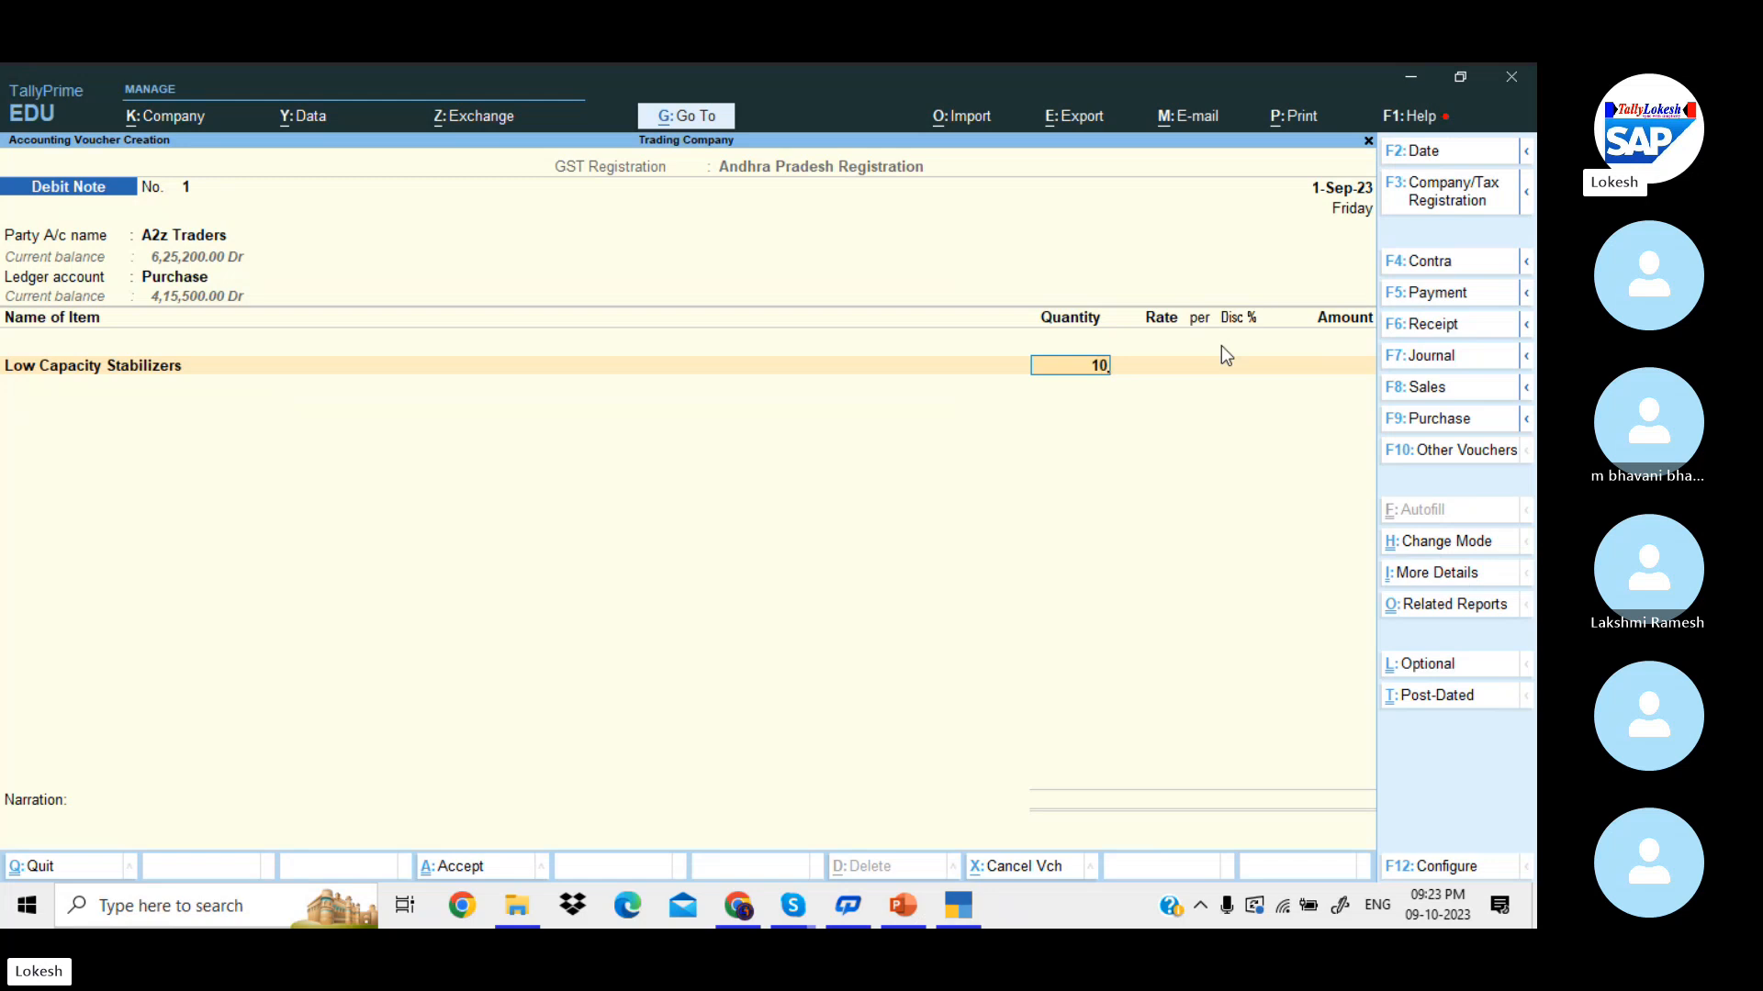
{"action": "key", "text": "Return"}
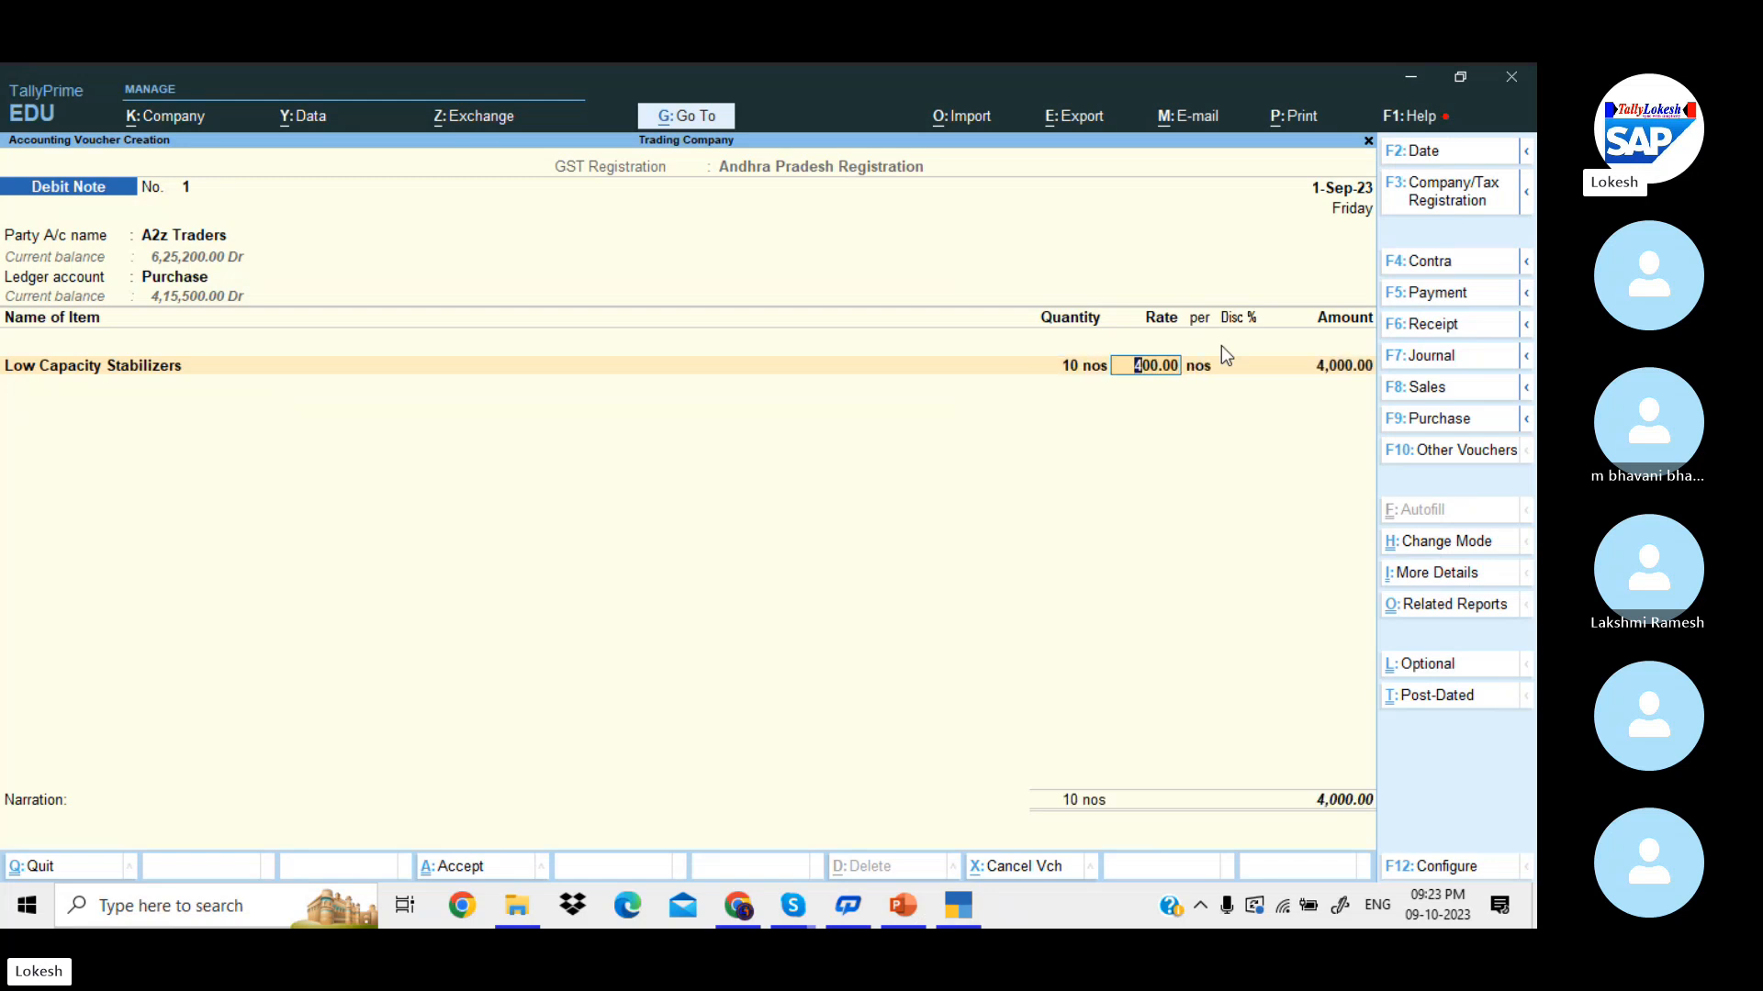
{"action": "key", "text": "Return"}
{"action": "key", "text": "Return"}
{"action": "key", "text": "Return"}
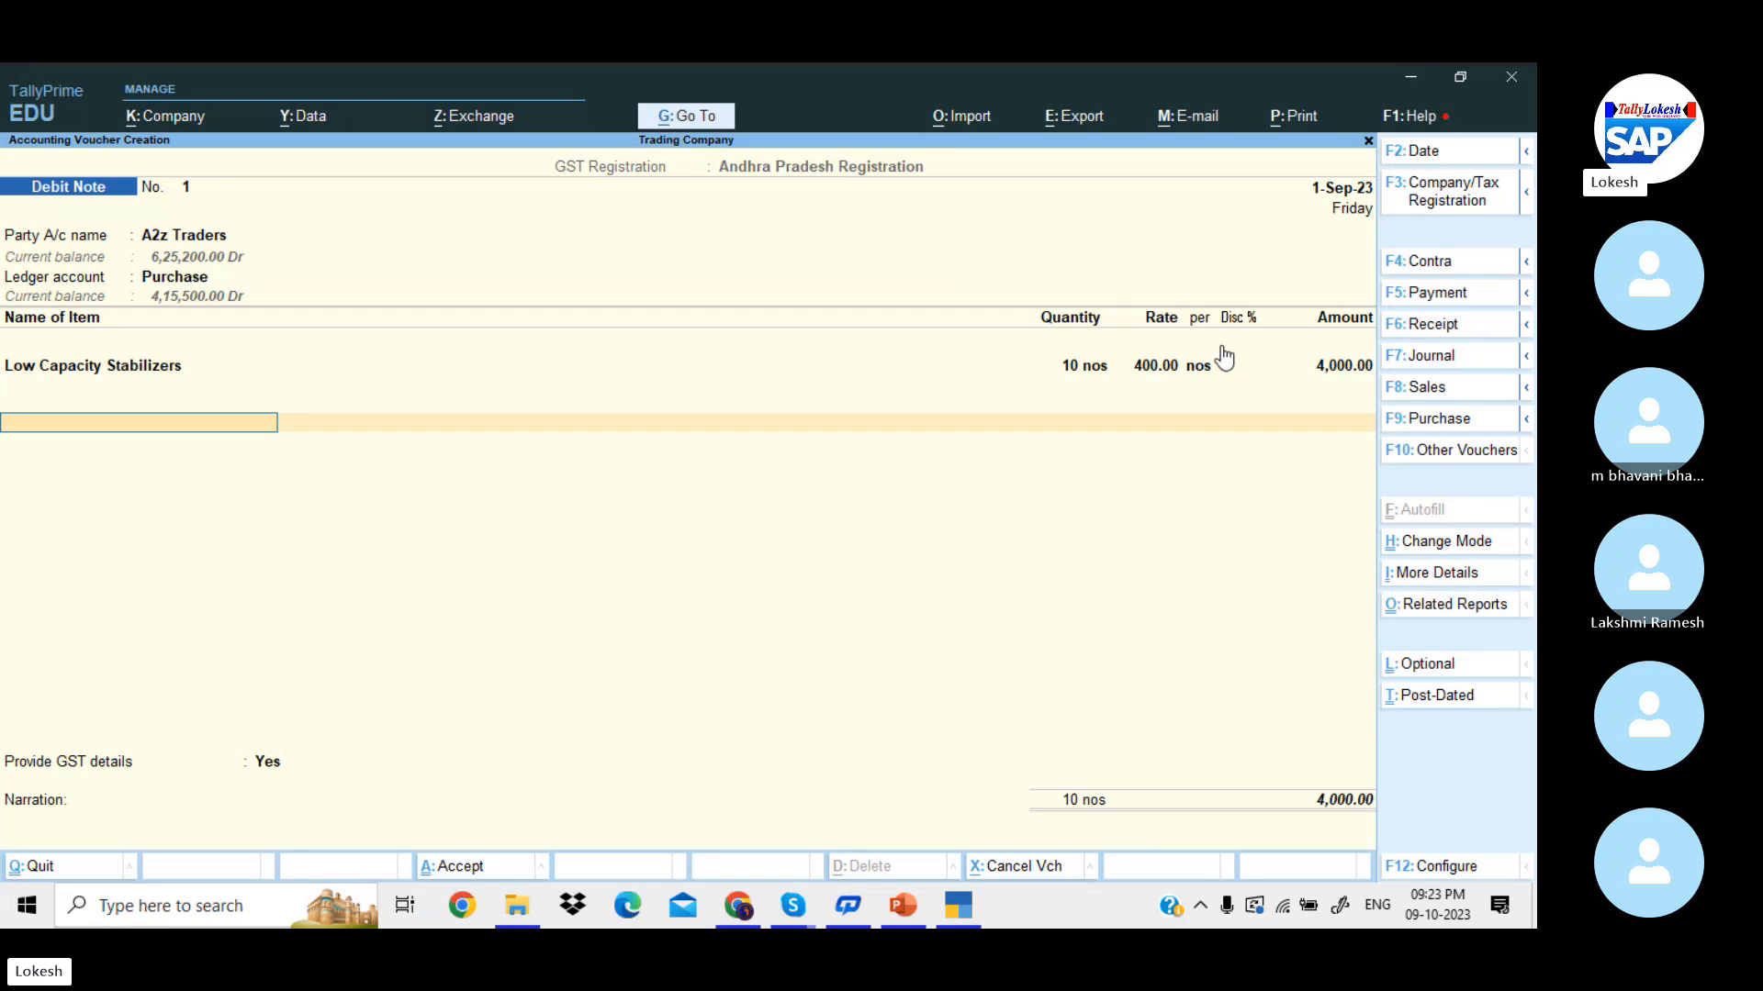
- Add the CGST and SGST ledgers to the debit note with their calculated amounts
{"action": "type", "text": "CG"}
{"action": "key", "text": "Return"}
{"action": "type", "text": "SG"}
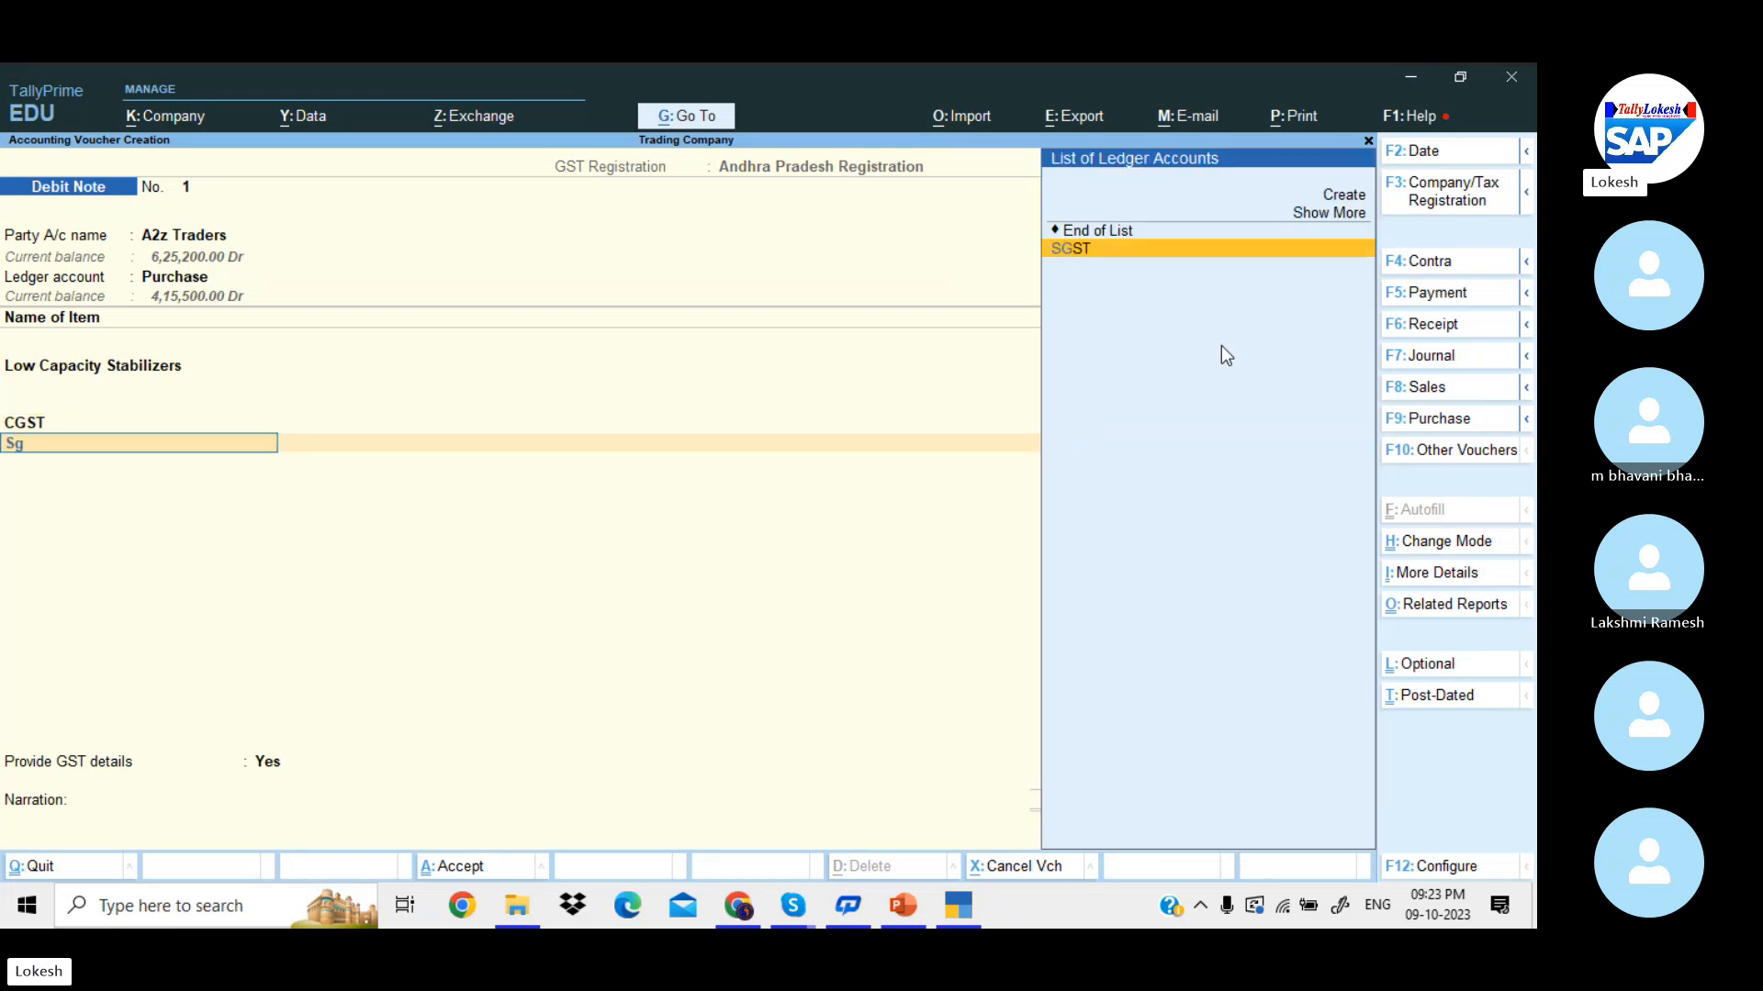
{"action": "key", "text": "Return"}
{"action": "key", "text": "Return"}
{"action": "key", "text": "Return"}
- Set Provide GST details to No, leave the narration blank, and save the debit note
{"action": "type", "text": "n"}
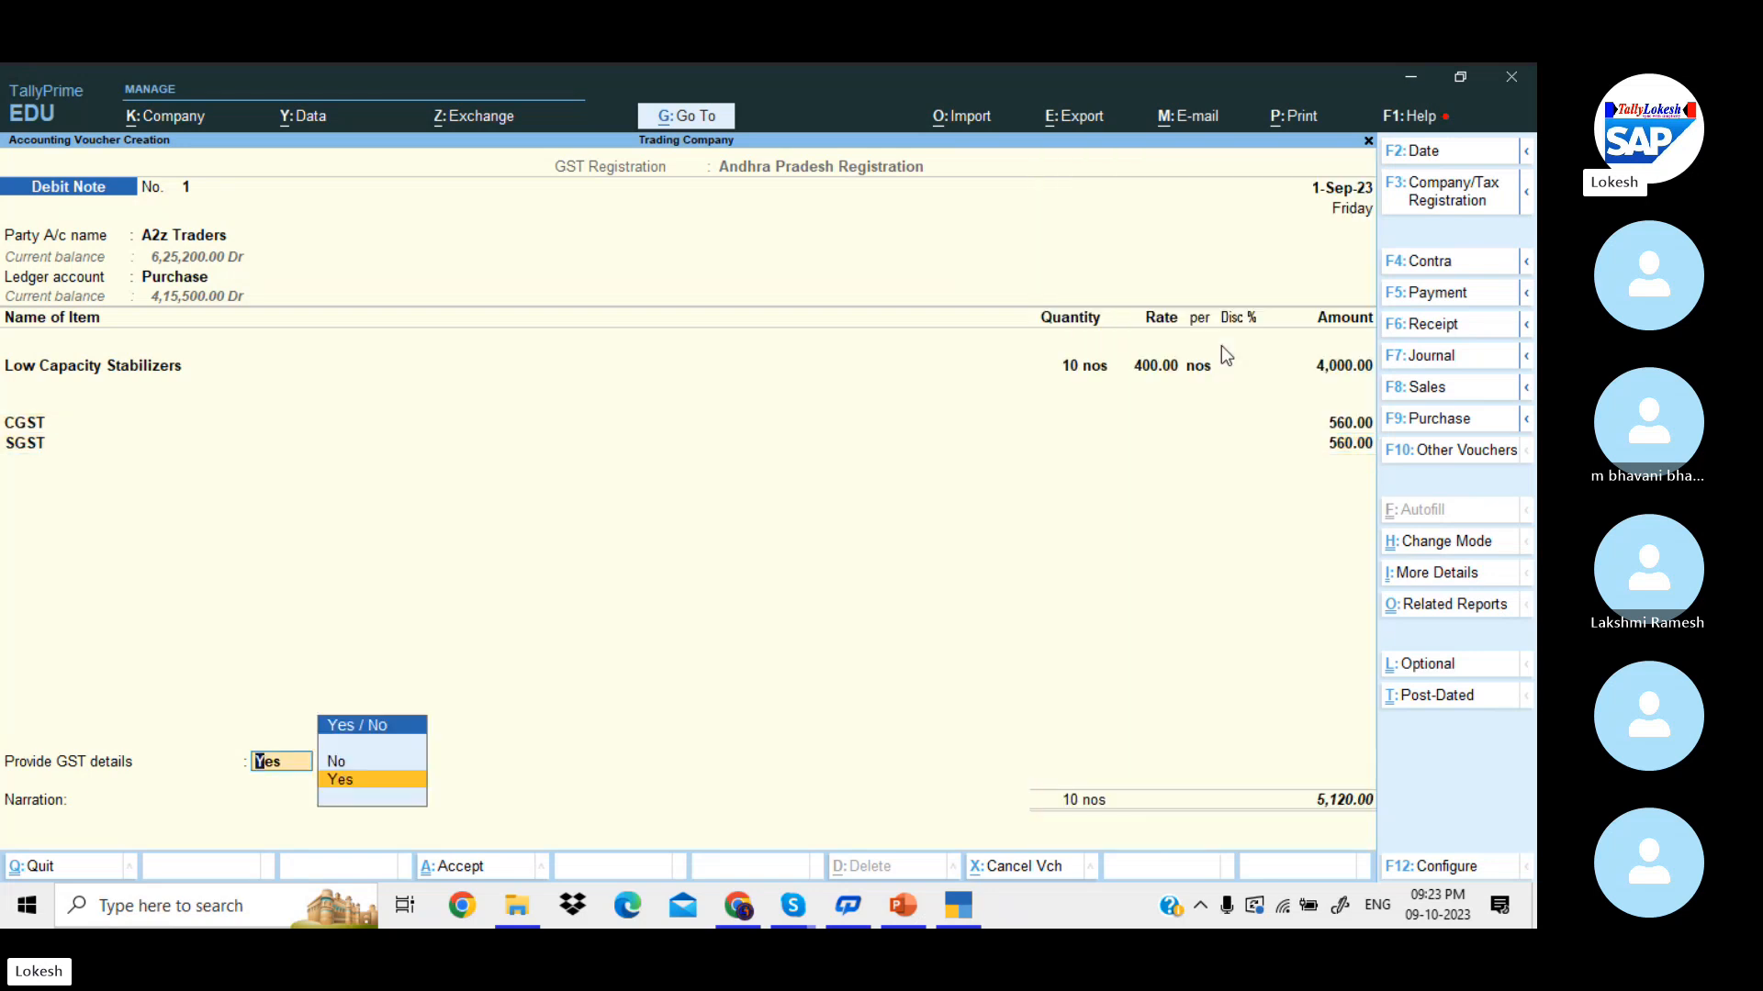
{"action": "key", "text": "Return"}
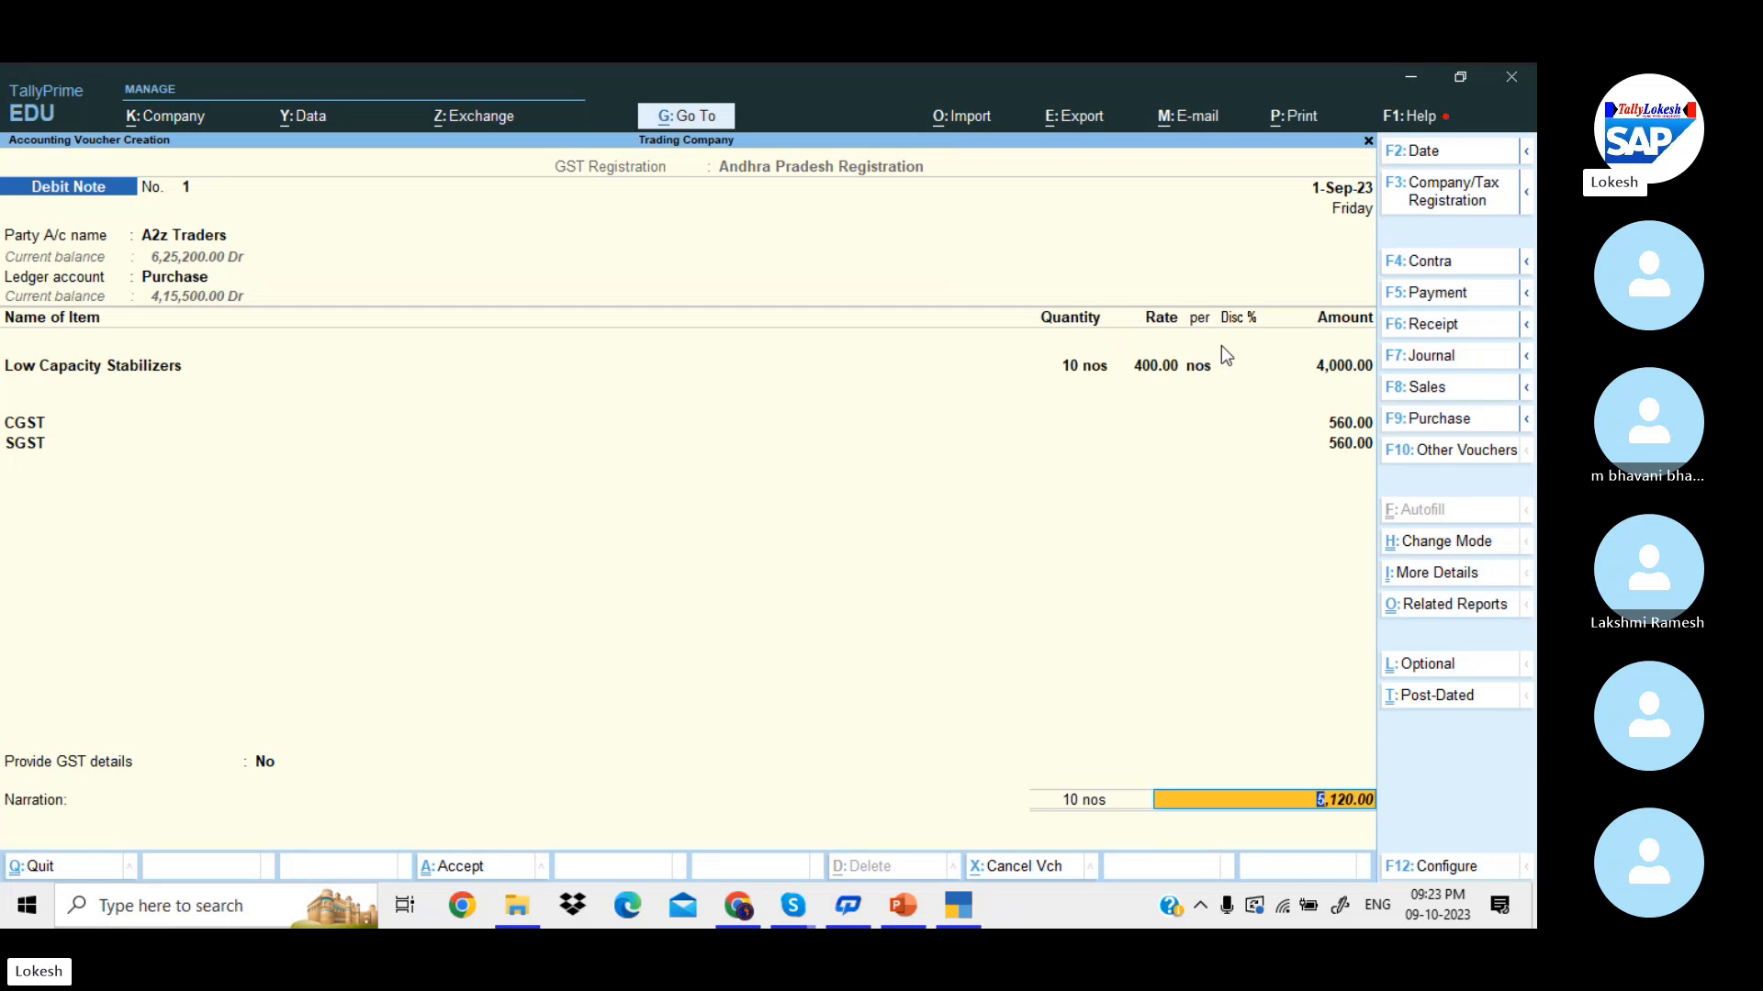
{"action": "key", "text": "Return"}
{"action": "key", "text": "Return"}
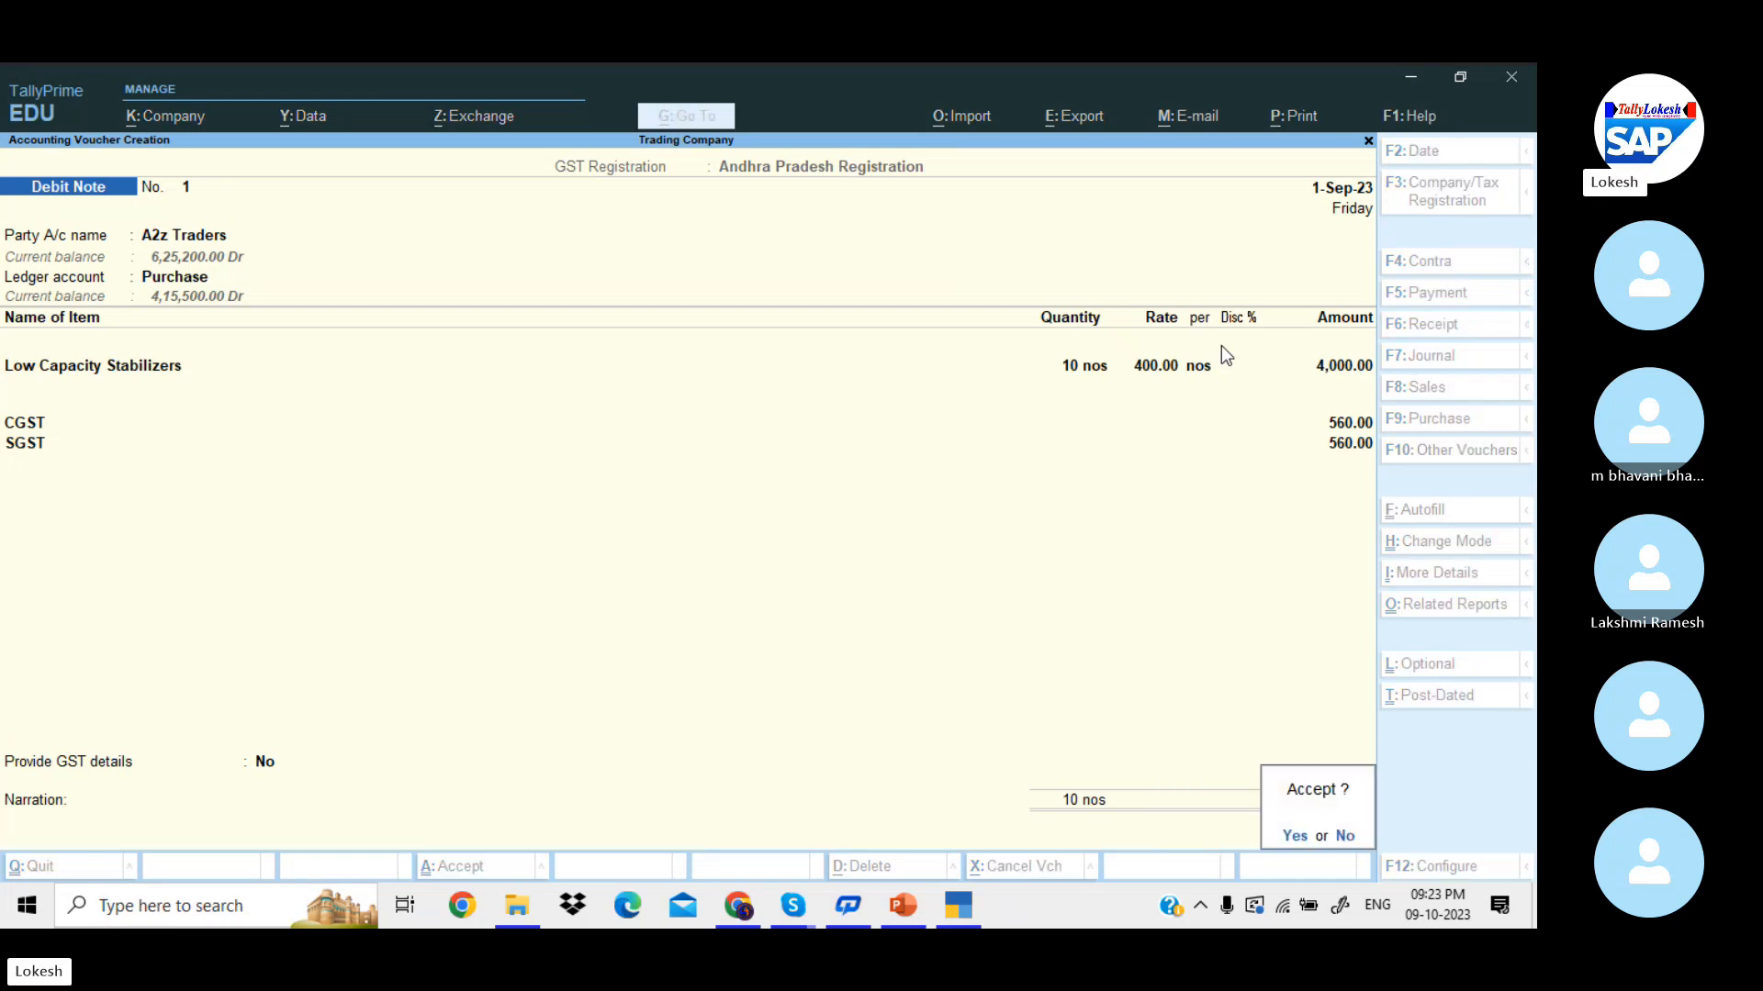
{"action": "key", "text": "y"}
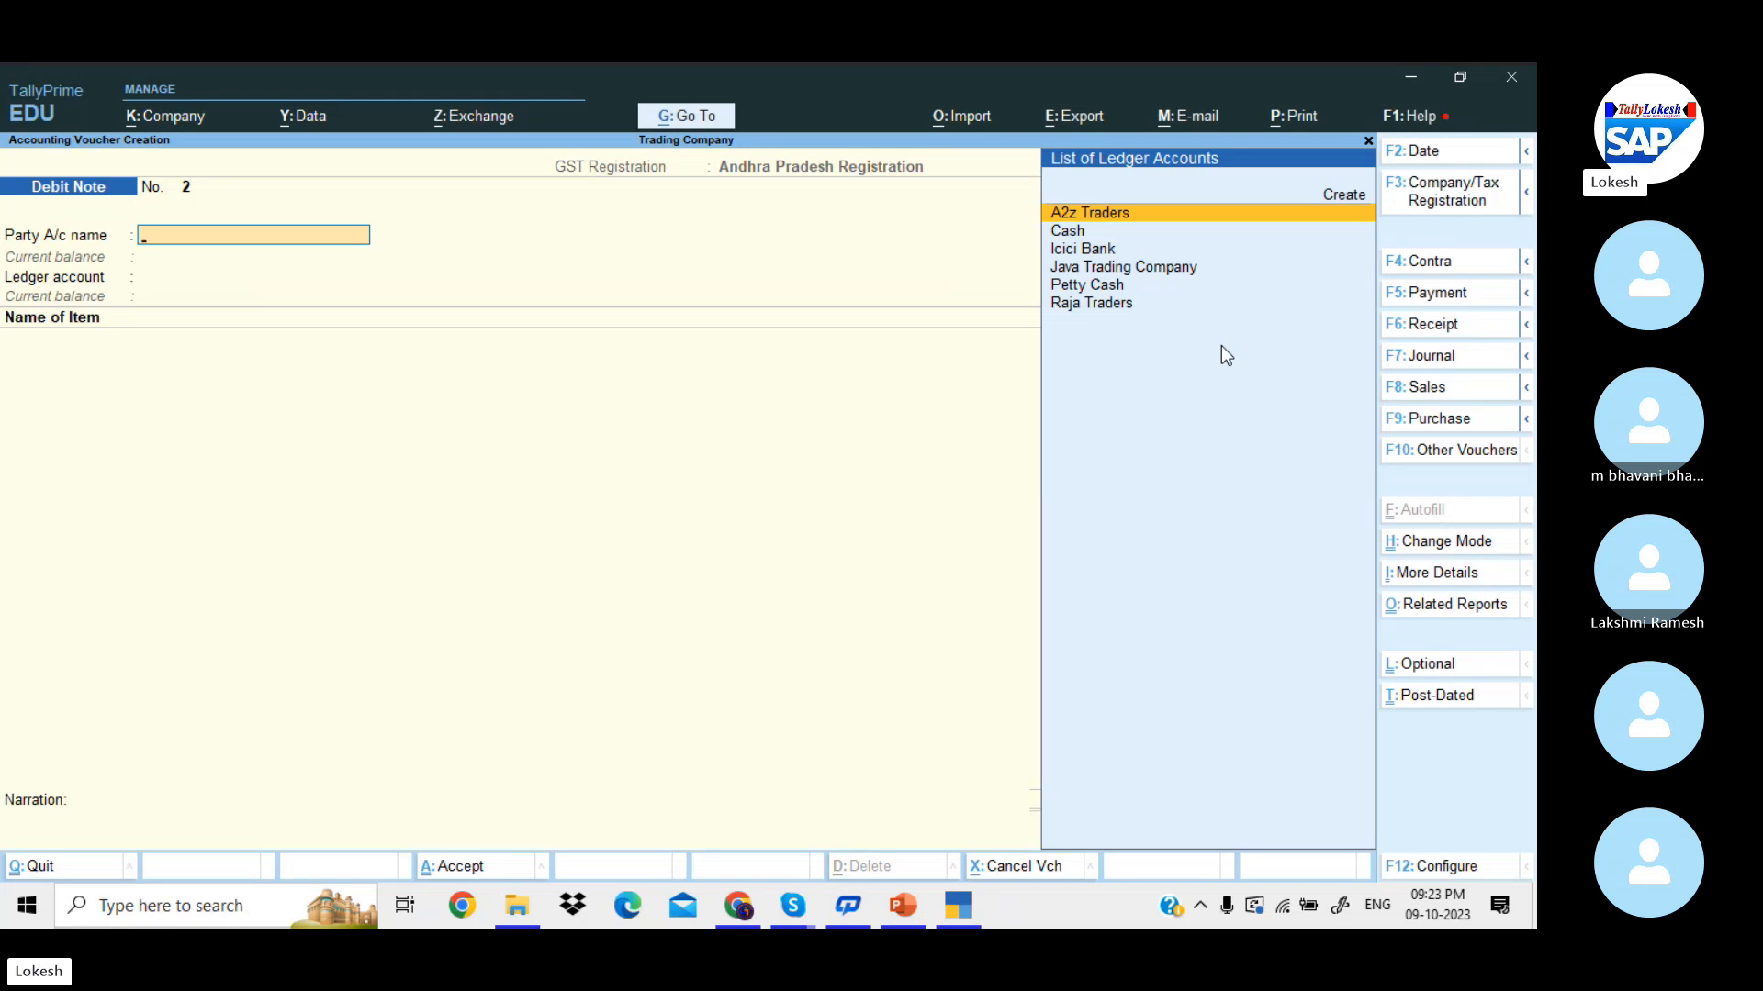
- Start a Credit Note voucher with Java Trading Company as the party account
{"action": "left_click", "coordinate": [1452, 450]}
{"action": "key", "text": "Up"}
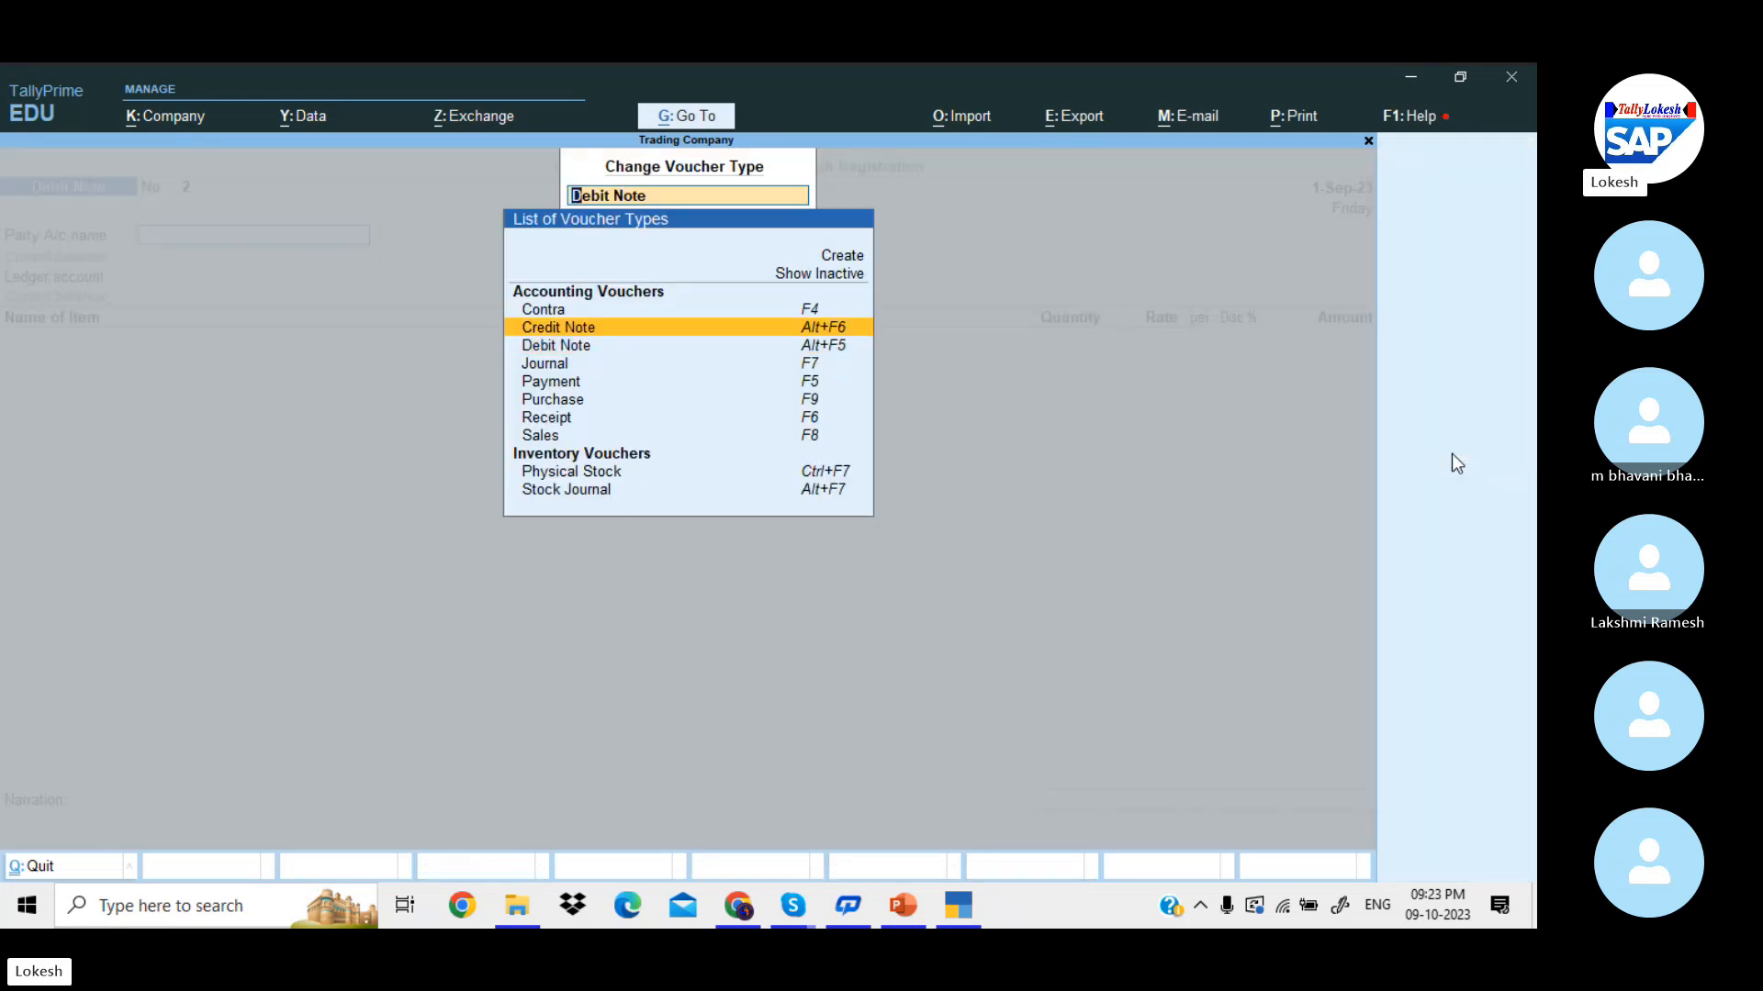
{"action": "key", "text": "Return"}
{"action": "key", "text": "Down"}
{"action": "key", "text": "Down"}
{"action": "key", "text": "Down"}
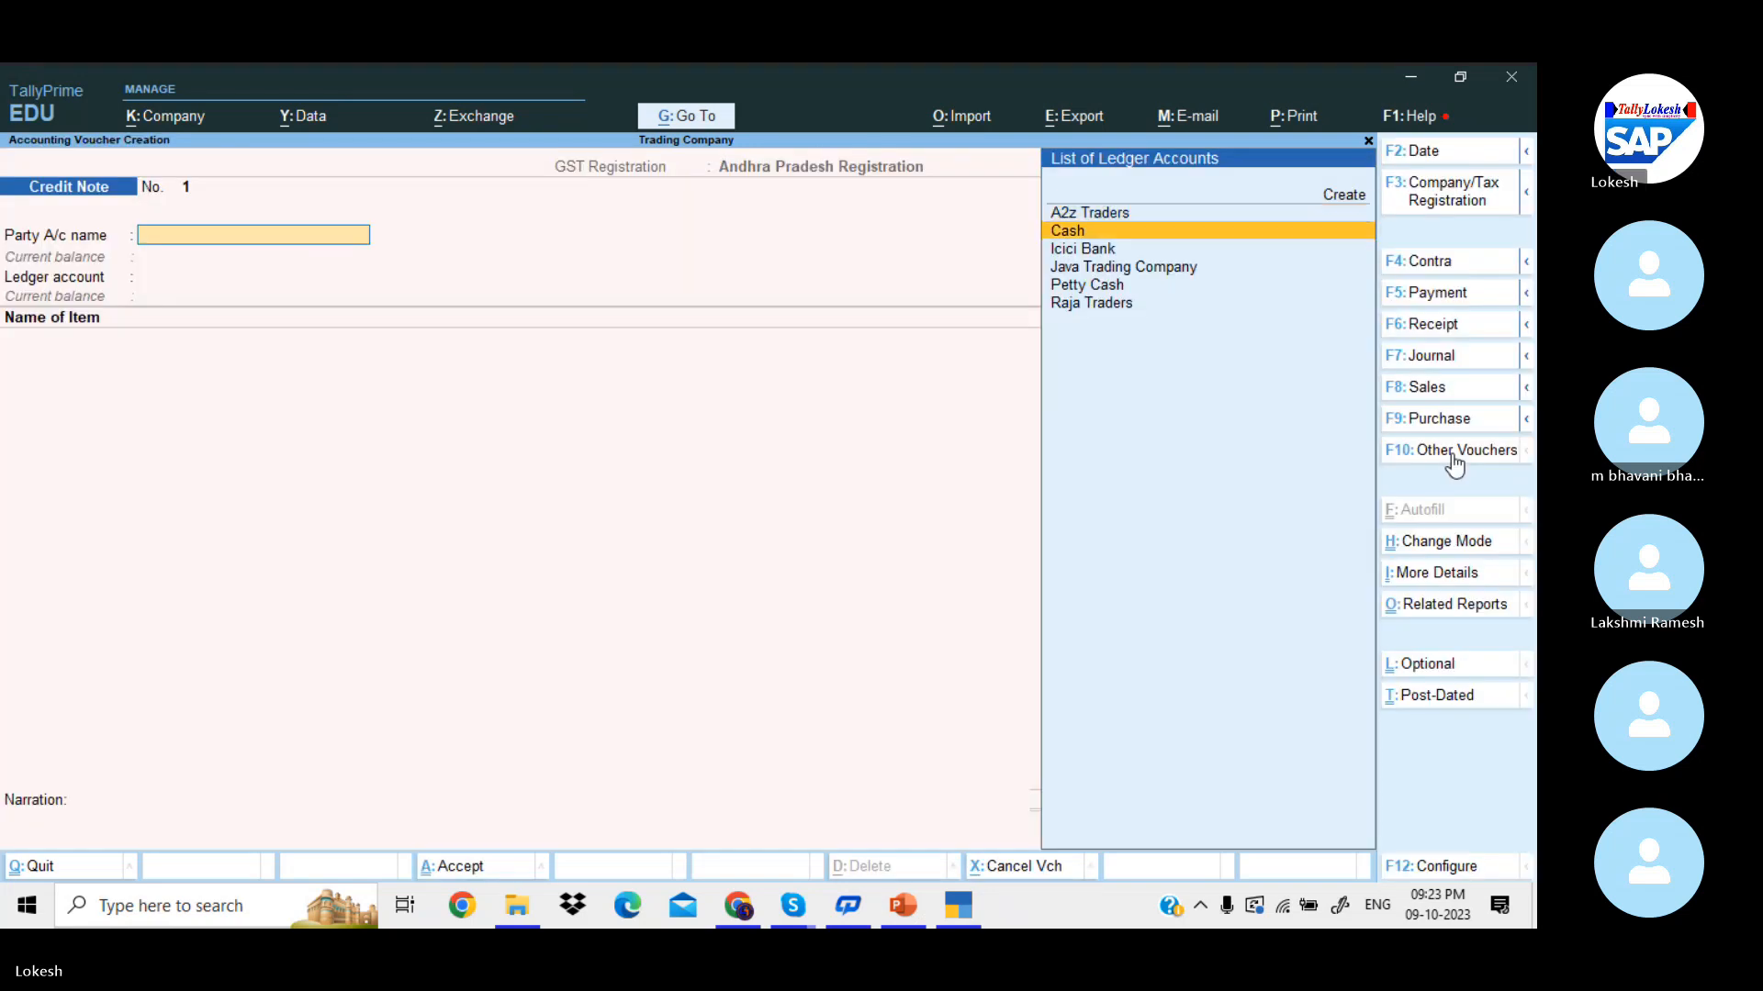
{"action": "key", "text": "Return"}
- Leave the credit note's receipt and original invoice details blank and accept the default party details for Java Trading Company
{"action": "key", "text": "Return"}
{"action": "key", "text": "Return"}
{"action": "key", "text": "Return"}
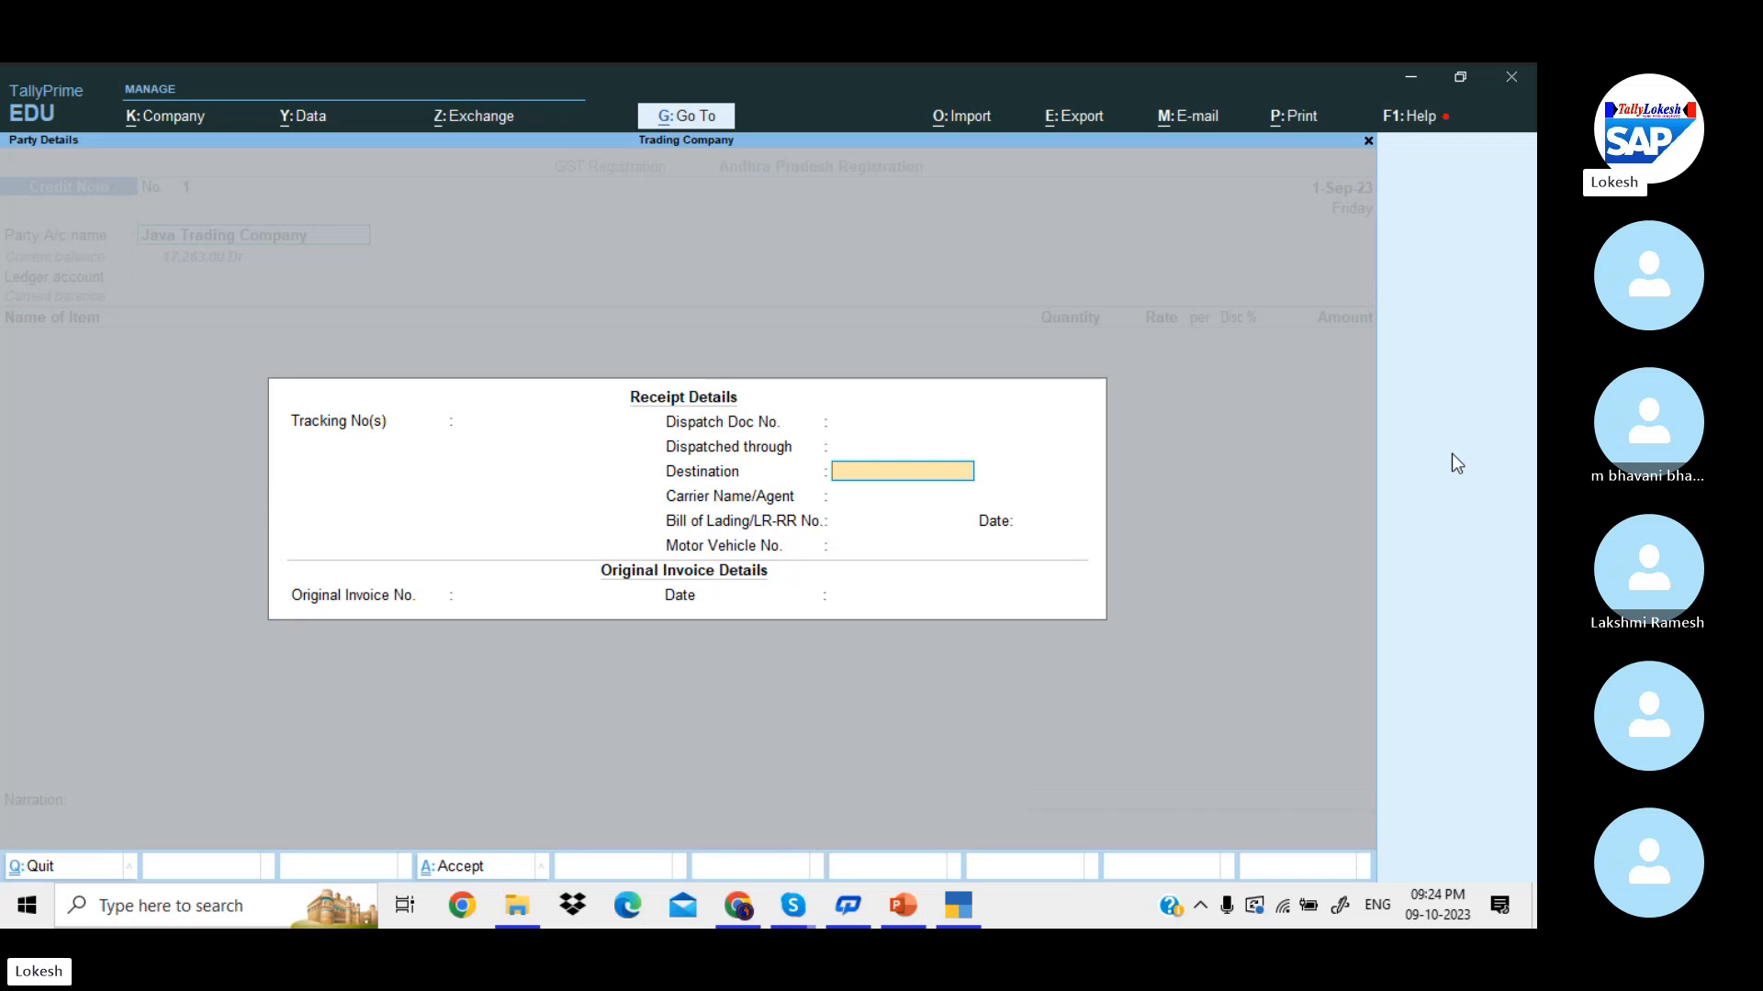
{"action": "key", "text": "Return"}
{"action": "key", "text": "Return"}
{"action": "key", "text": "Return"}
{"action": "key", "text": "Return"}
{"action": "key", "text": "Return"}
{"action": "key", "text": "Return"}
{"action": "key", "text": "Return"}
{"action": "key", "text": "Return"}
{"action": "key", "text": "Return"}
{"action": "key", "text": "Return"}
{"action": "key", "text": "Return"}
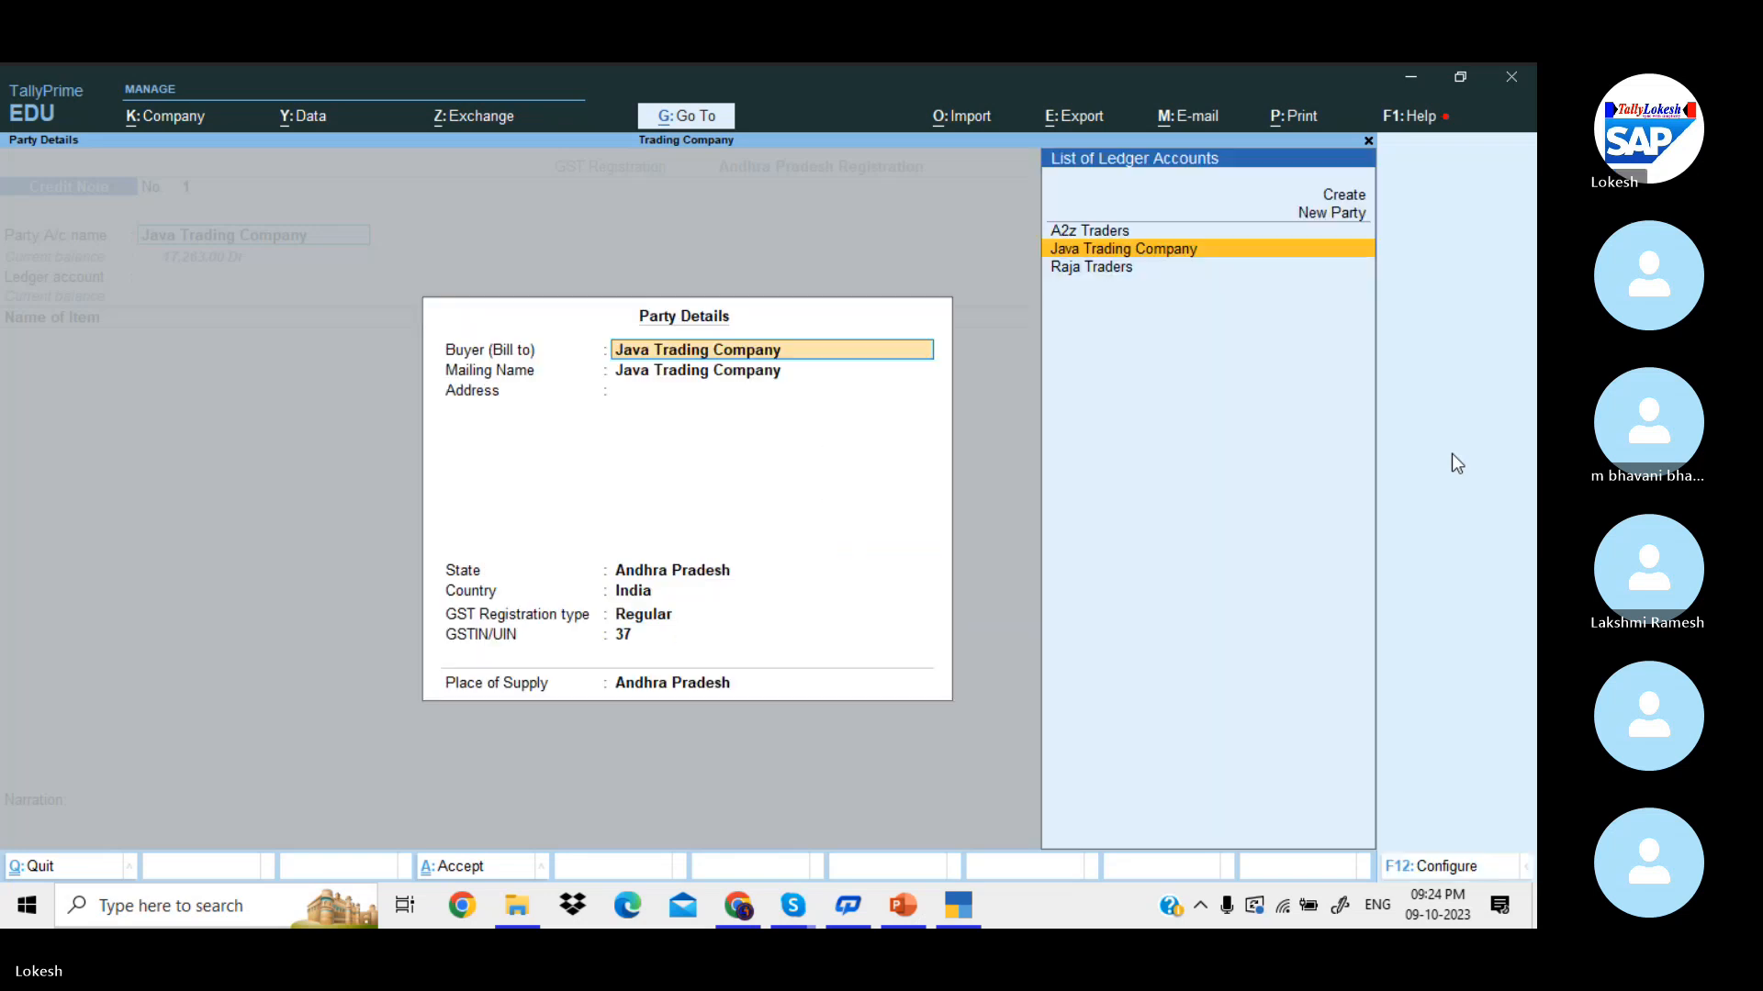
{"action": "key", "text": "Return"}
{"action": "key", "text": "Return"}
{"action": "key", "text": "Return"}
- Use the Sales ledger and enter 15 nos of High Capacity Stabilizers at a rate of 700 in the credit note
{"action": "key", "text": "Return"}
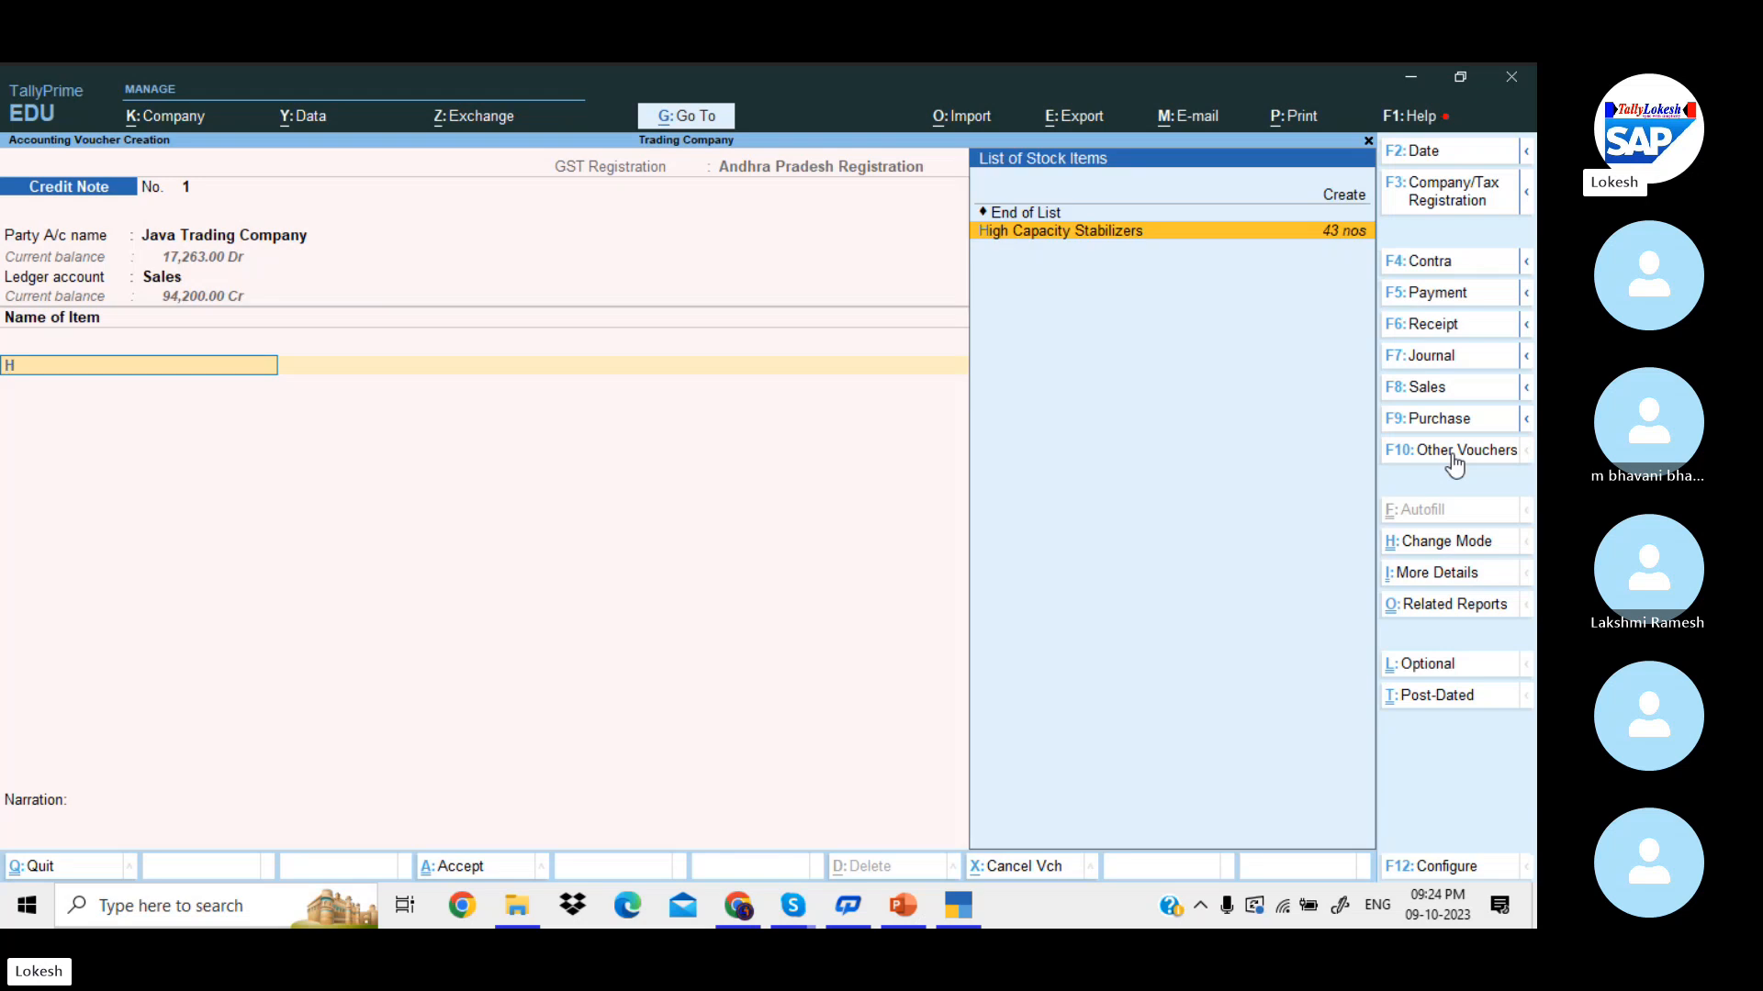
{"action": "key", "text": "Return"}
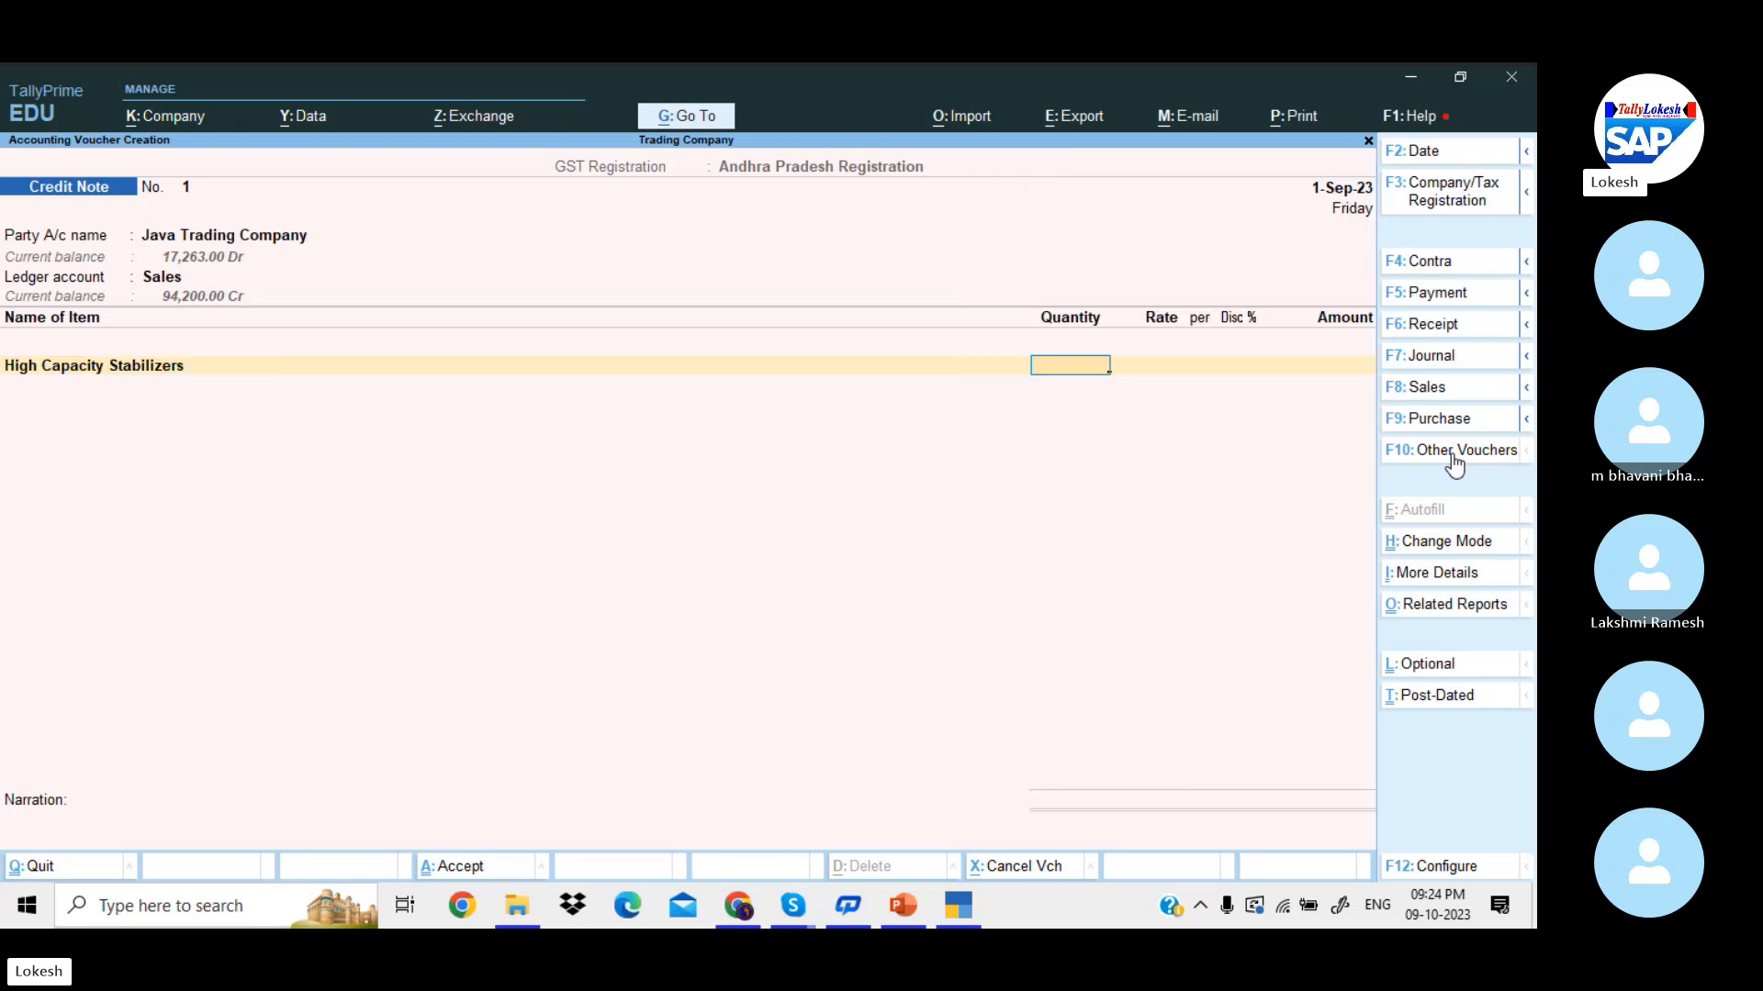
{"action": "type", "text": "15"}
{"action": "key", "text": "Return"}
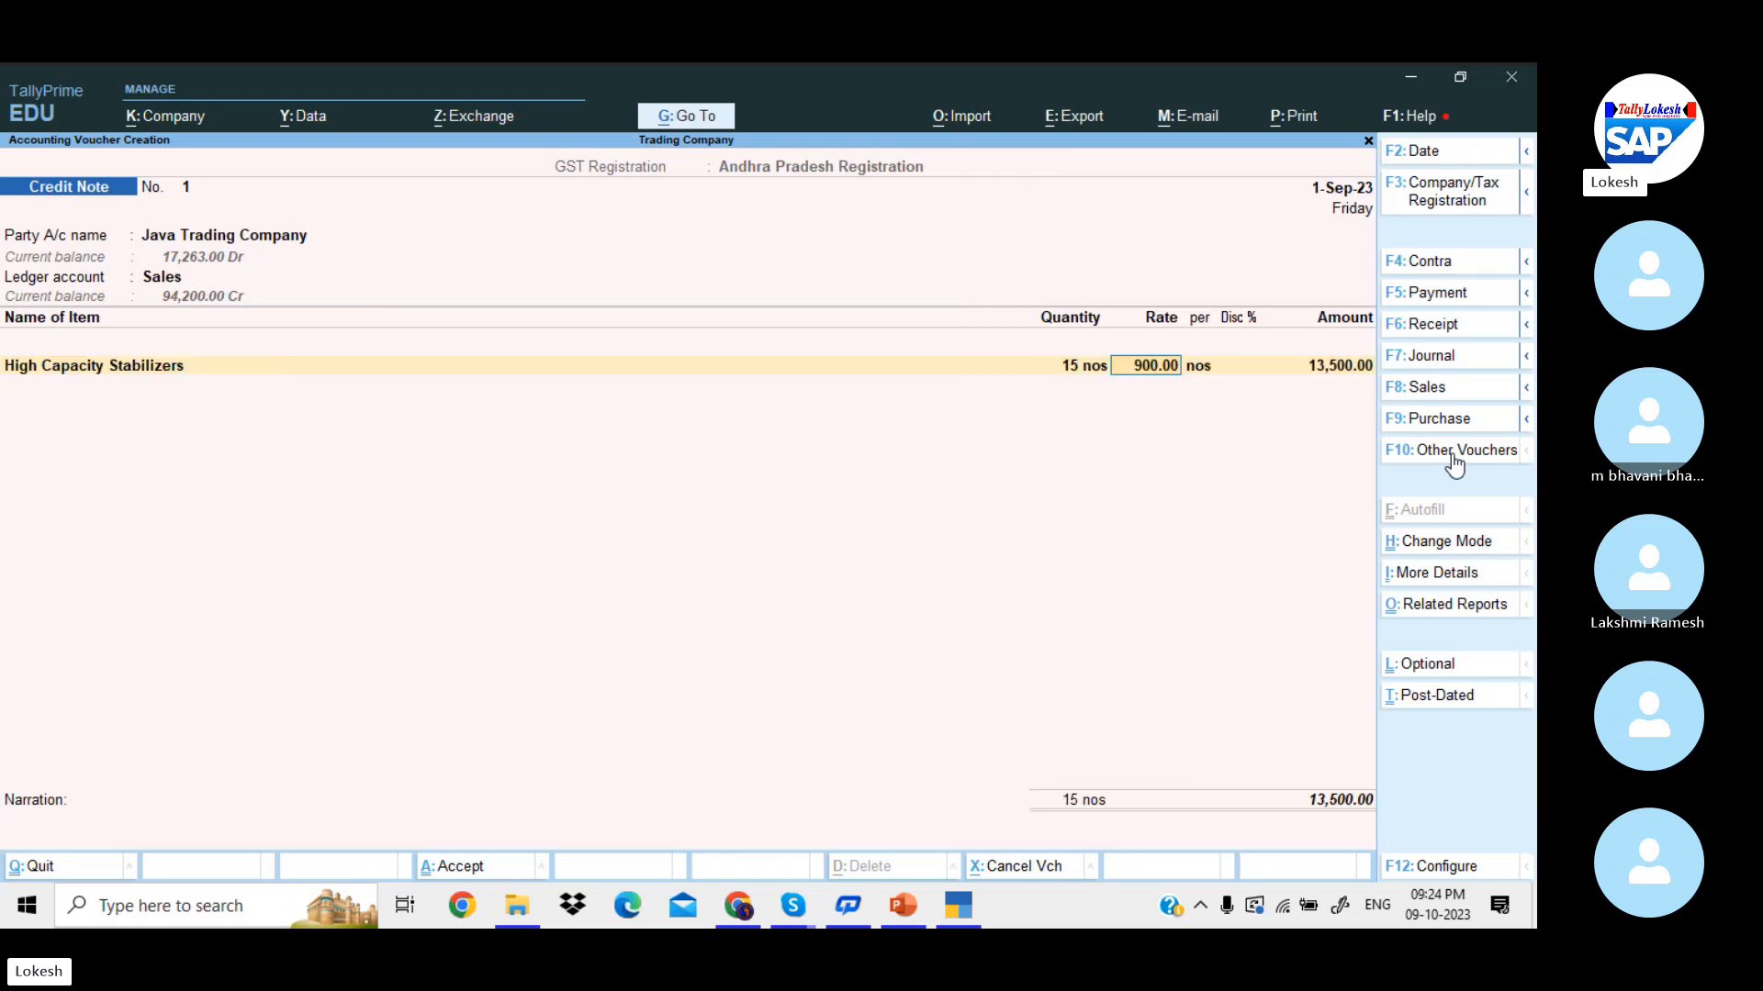
{"action": "type", "text": "700"}
{"action": "key", "text": "Return"}
{"action": "key", "text": "Return"}
{"action": "key", "text": "Return"}
{"action": "key", "text": "Return"}
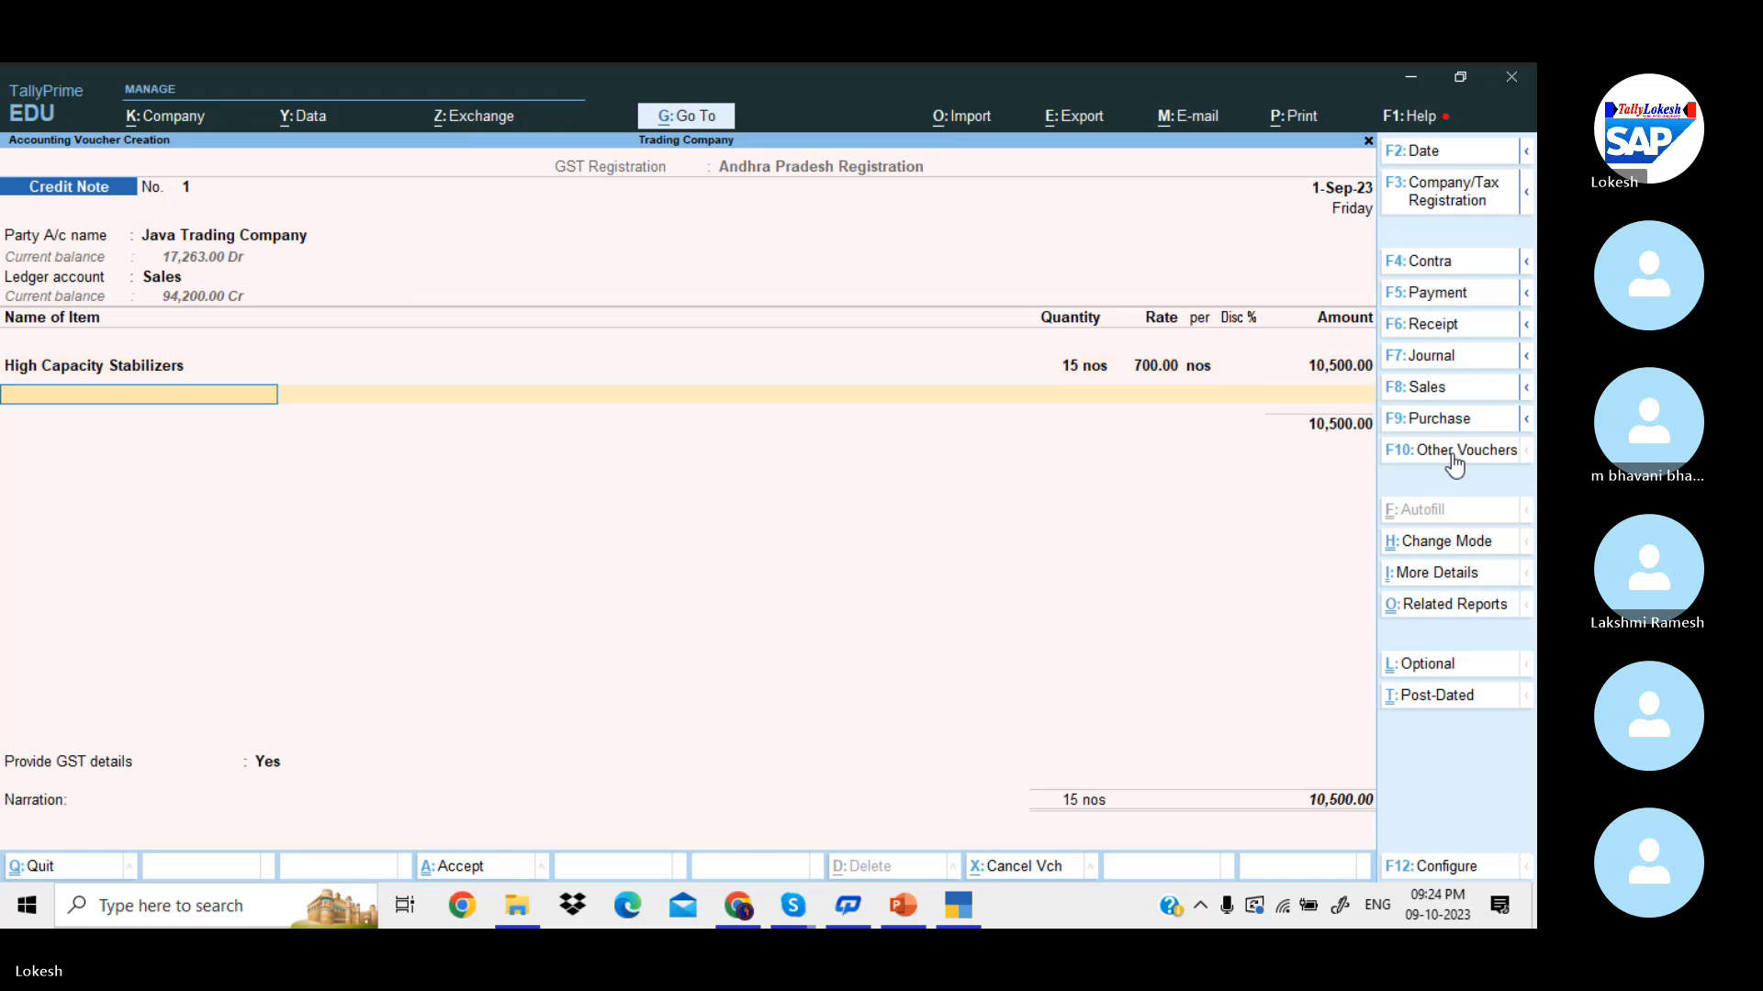
- Add 10 nos of Submersible Pumps at a rate of 2,300 as the credit note's second item
{"action": "type", "text": "S"}
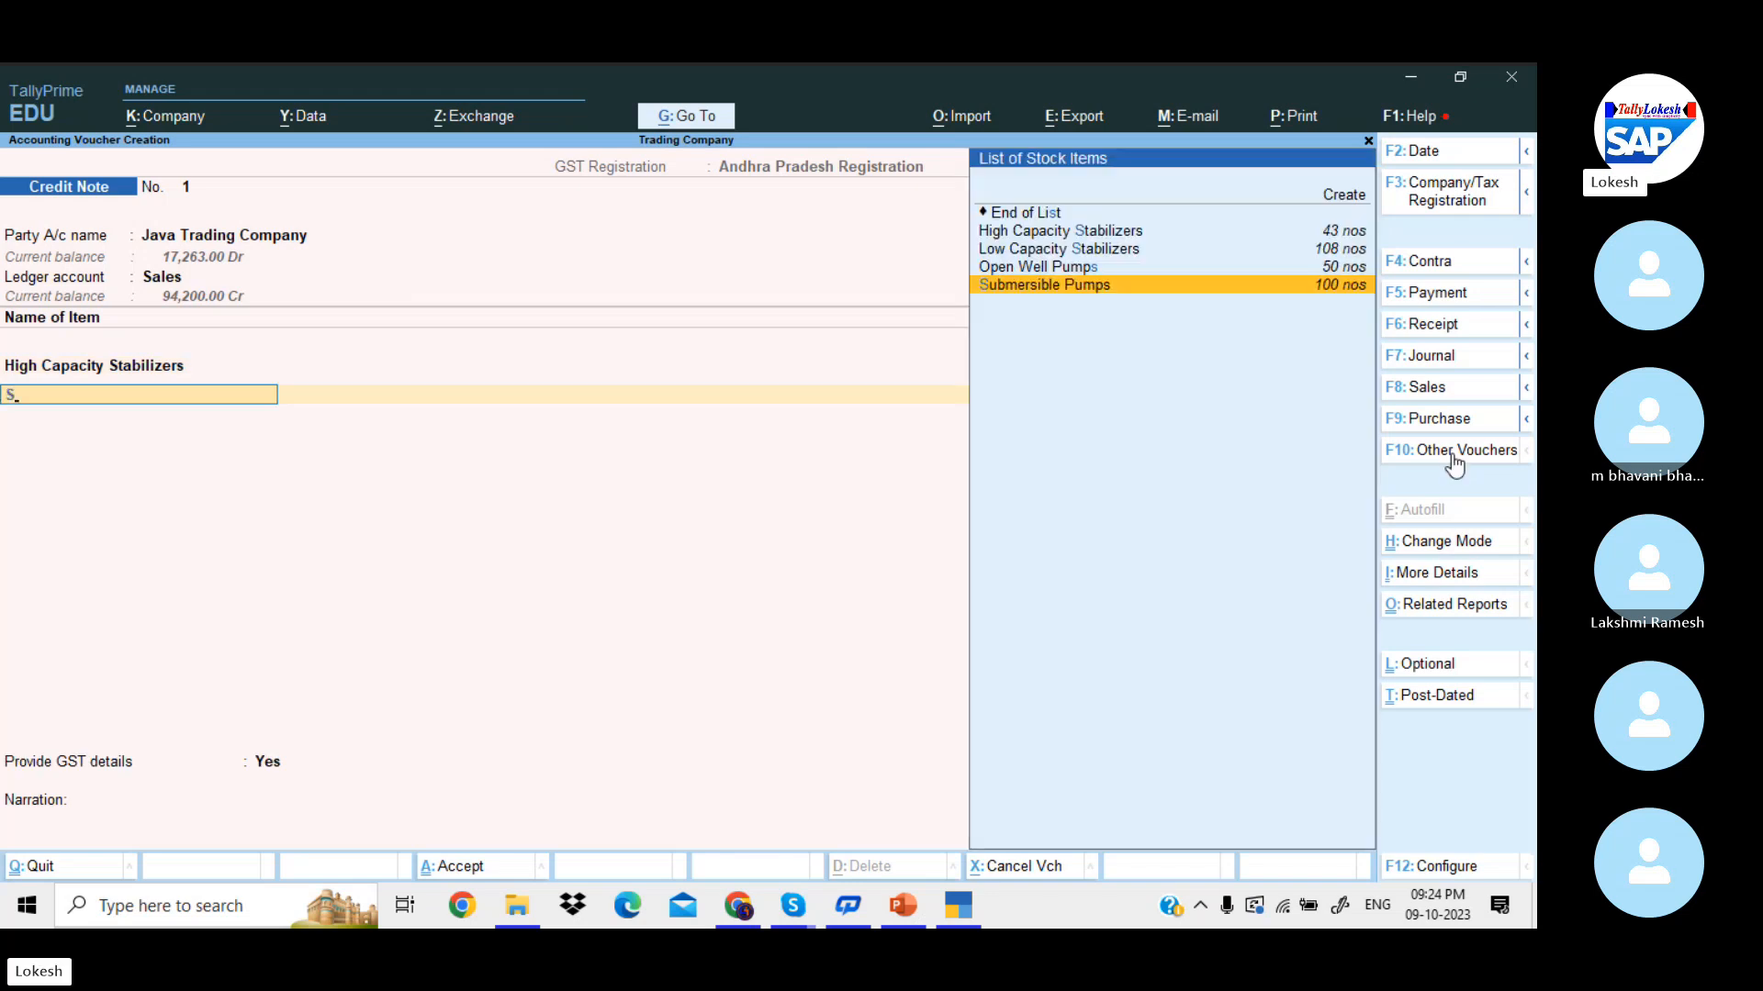
{"action": "key", "text": "Return"}
{"action": "type", "text": "10"}
{"action": "key", "text": "Return"}
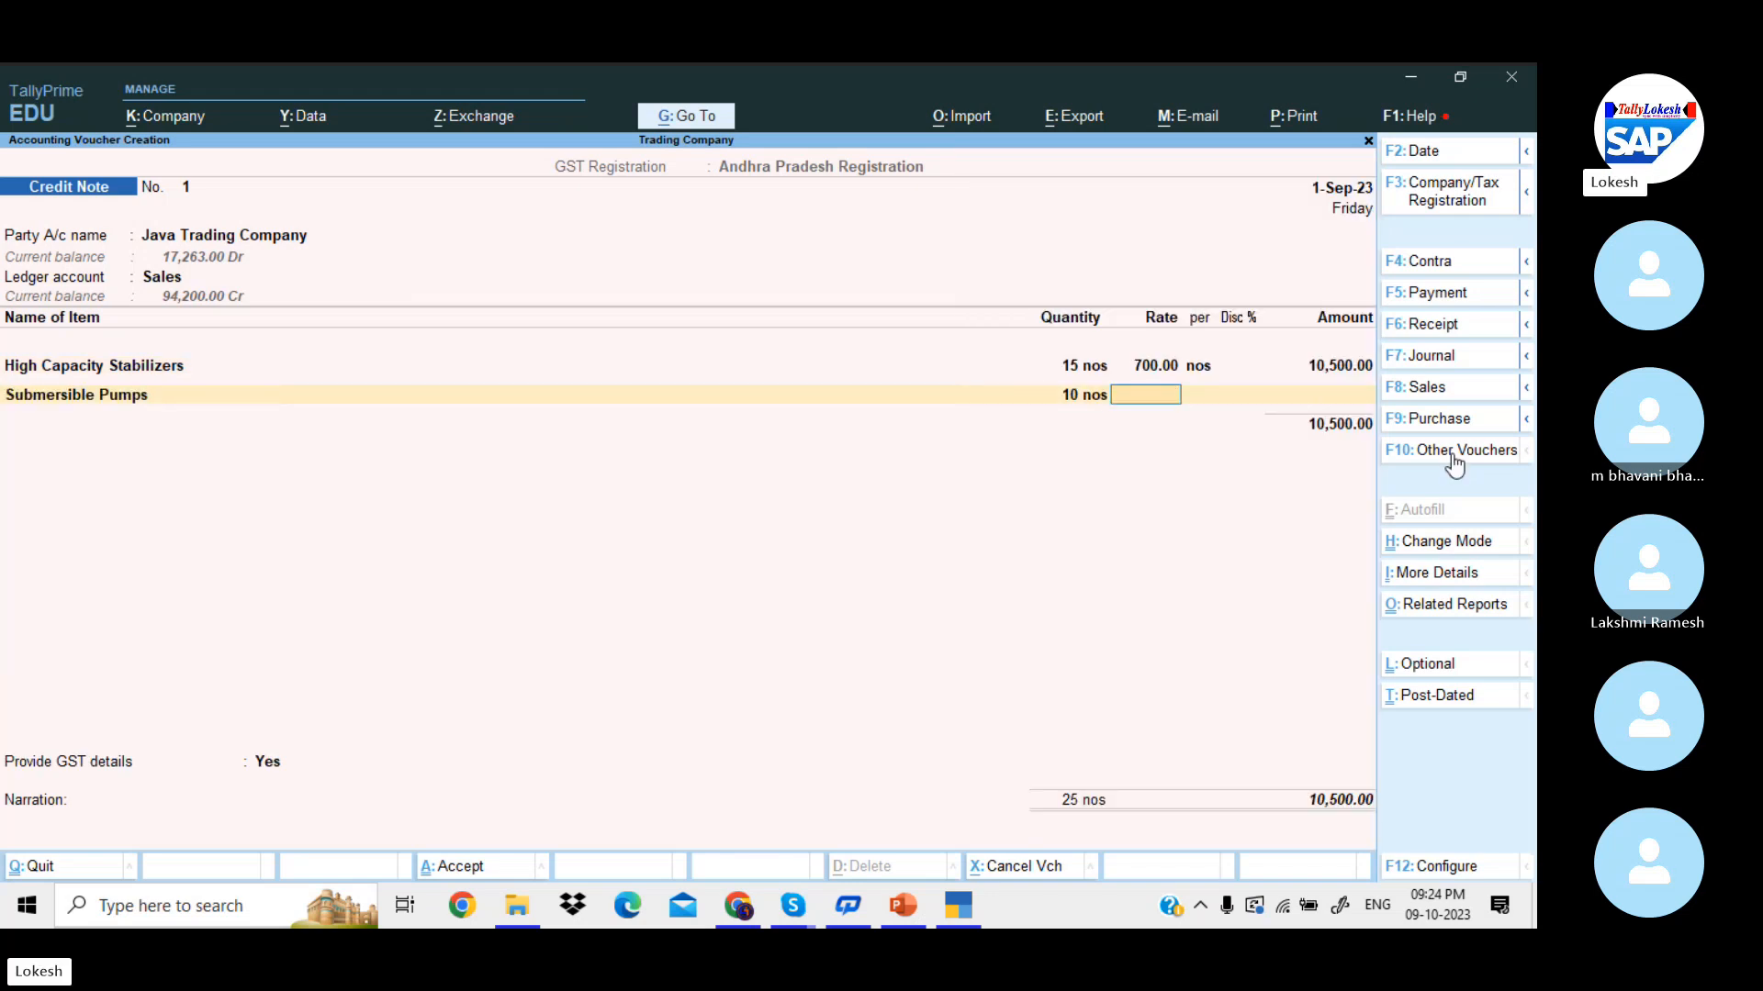
{"action": "type", "text": "2300"}
{"action": "key", "text": "Return"}
{"action": "key", "text": "Return"}
{"action": "key", "text": "Return"}
{"action": "key", "text": "Return"}
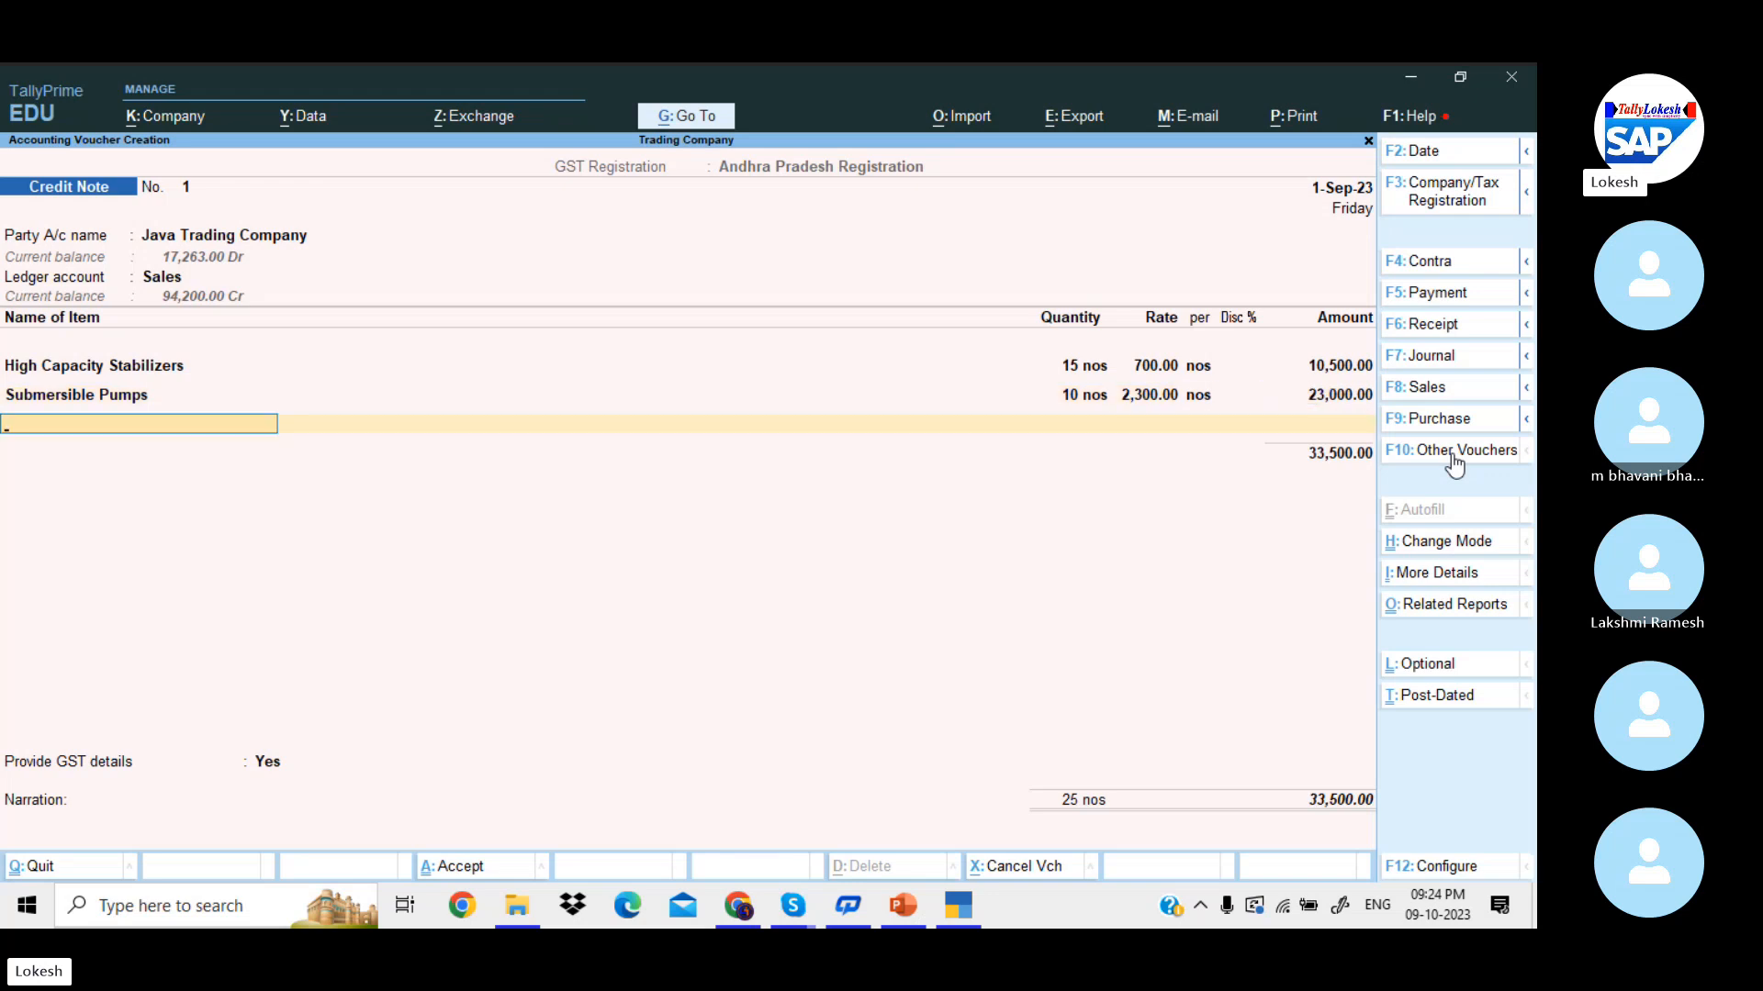
- Add the CGST and SGST ledgers to the credit note and set Provide GST details to No
{"action": "type", "text": "CGST"}
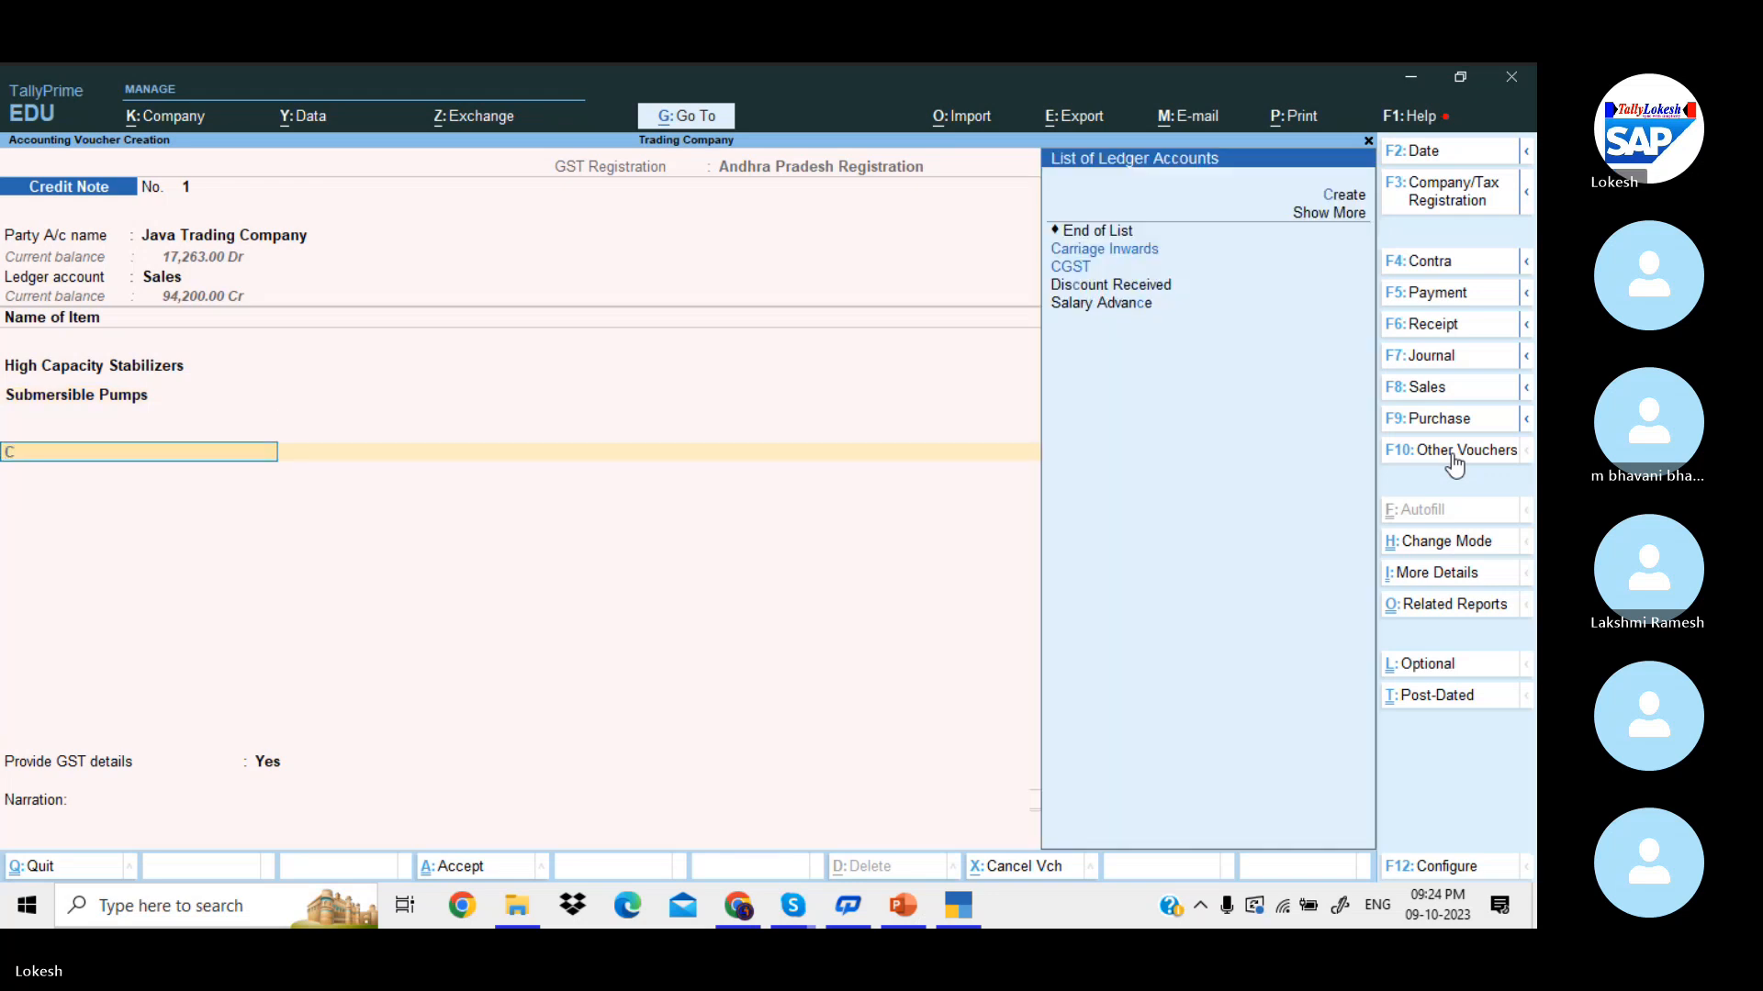
{"action": "key", "text": "Return"}
{"action": "key", "text": "Return"}
{"action": "type", "text": "SGST"}
{"action": "key", "text": "Return"}
{"action": "key", "text": "Return"}
{"action": "key", "text": "Return"}
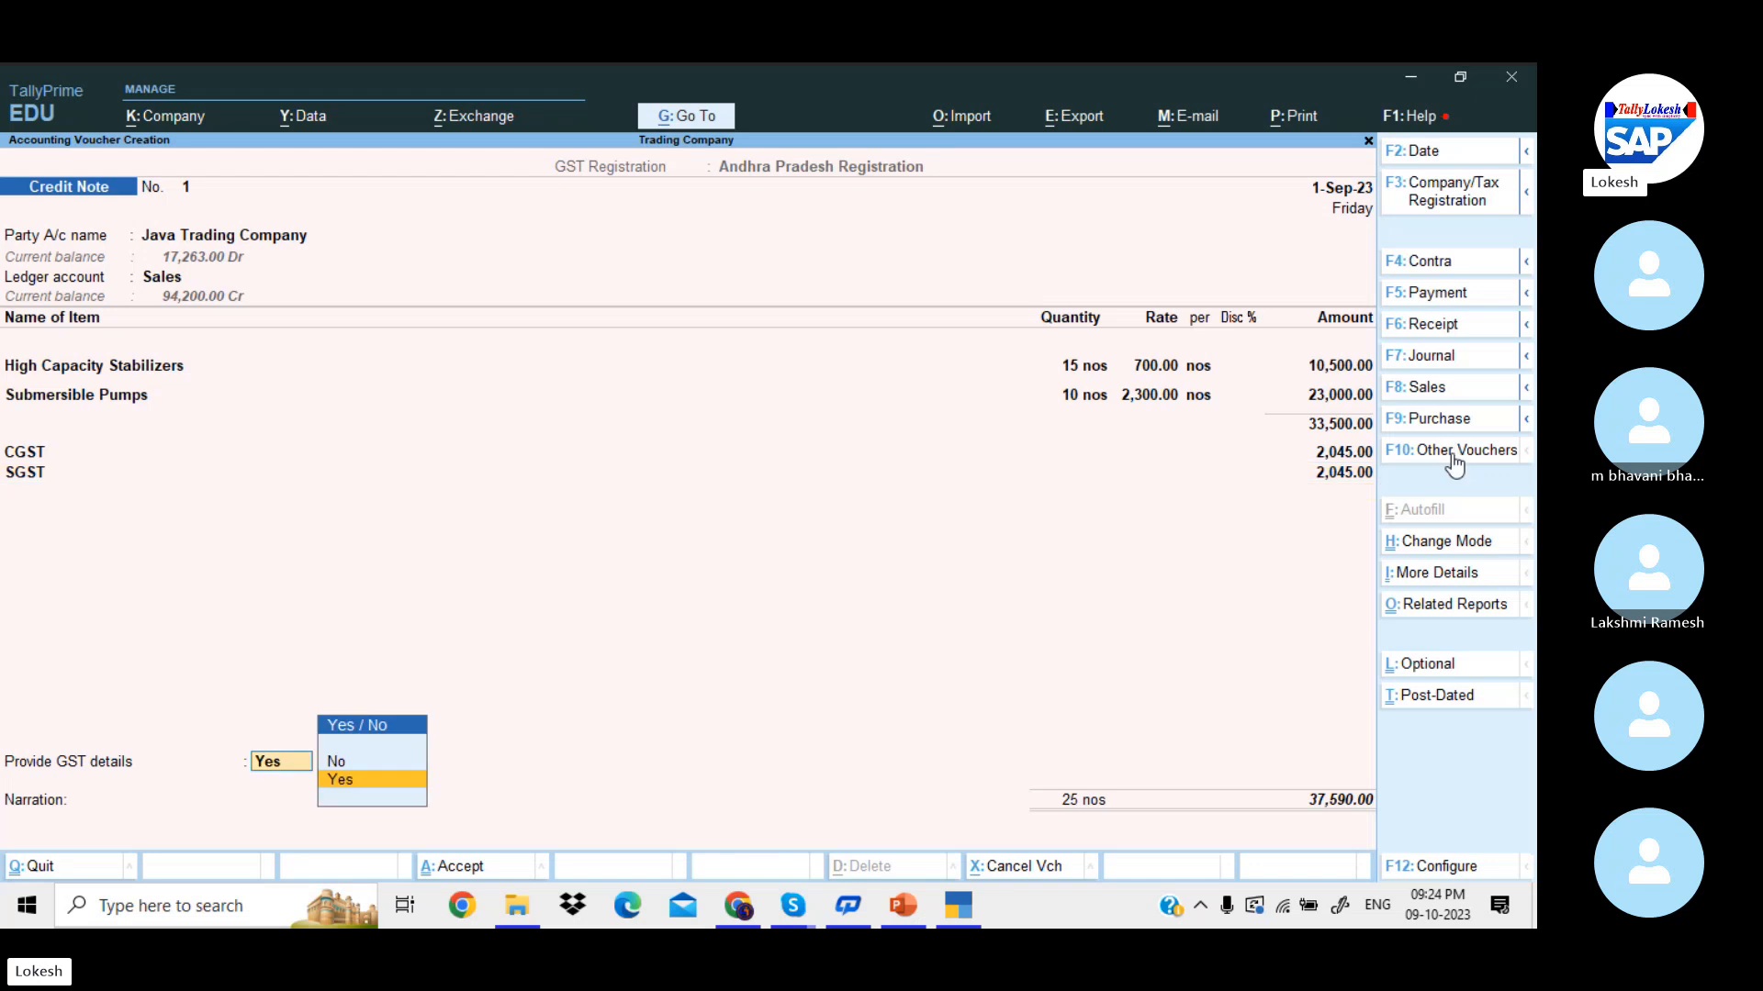
{"action": "key", "text": "Up"}
{"action": "key", "text": "Return"}
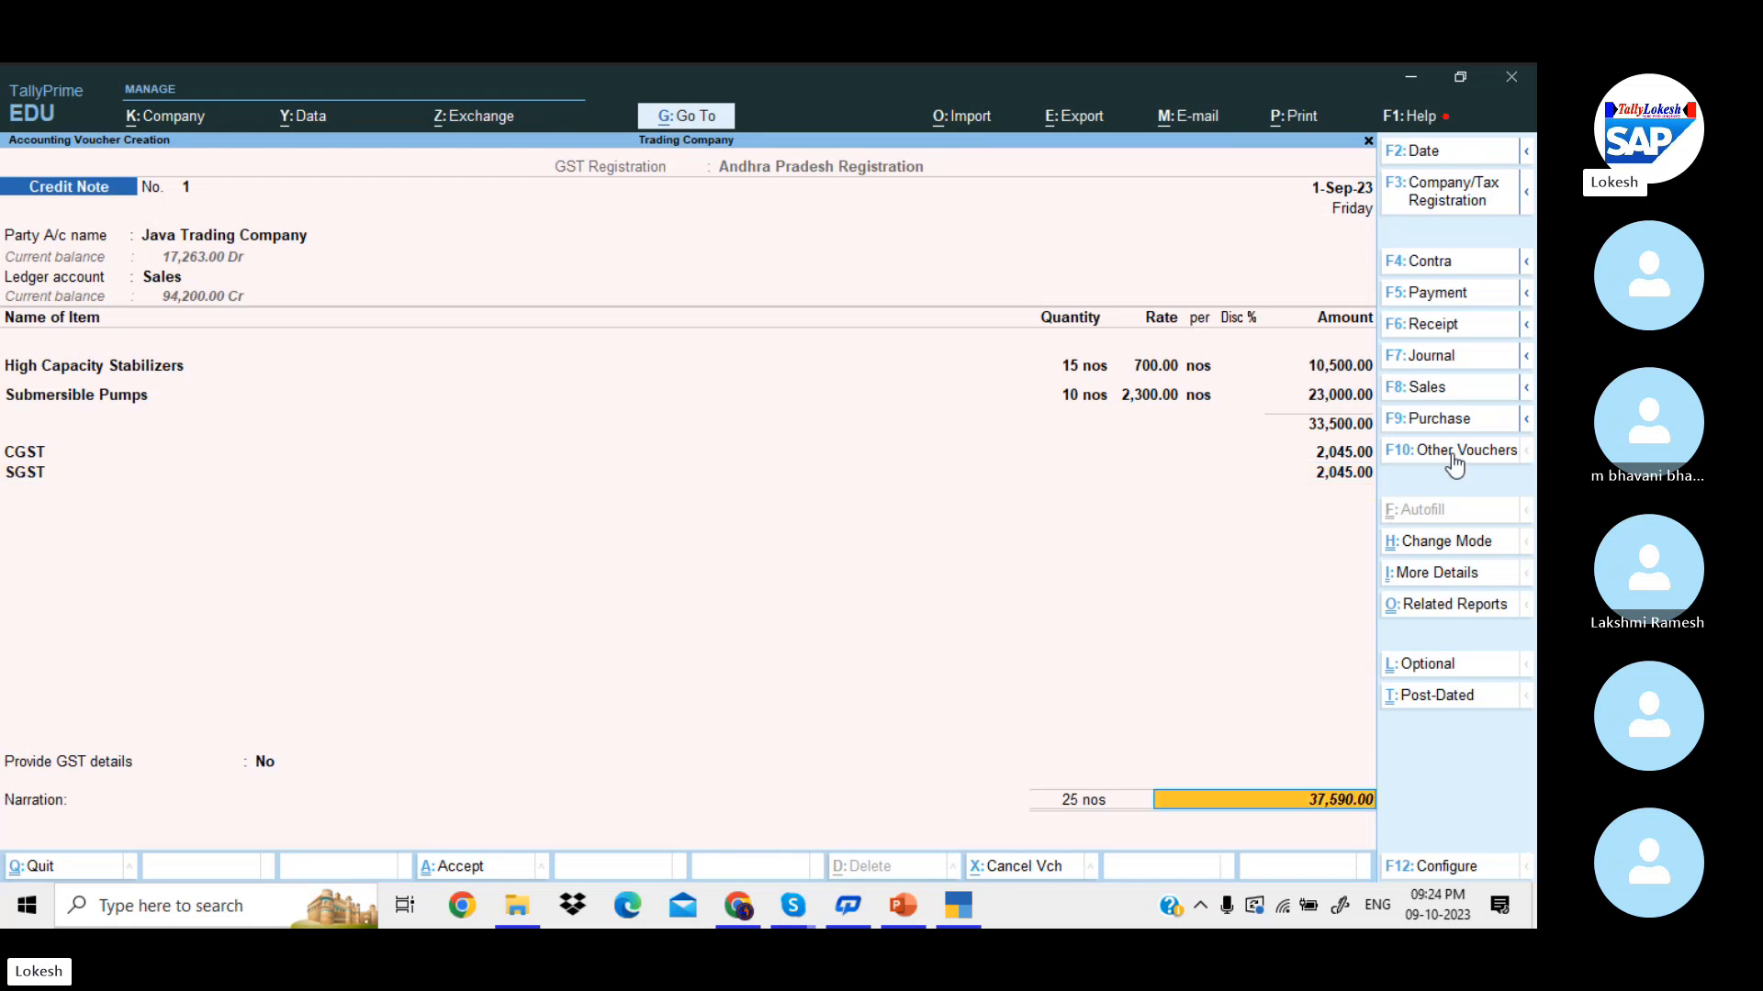
- Leave the narration blank and save the credit note for Java Trading Company
{"action": "key", "text": "Return"}
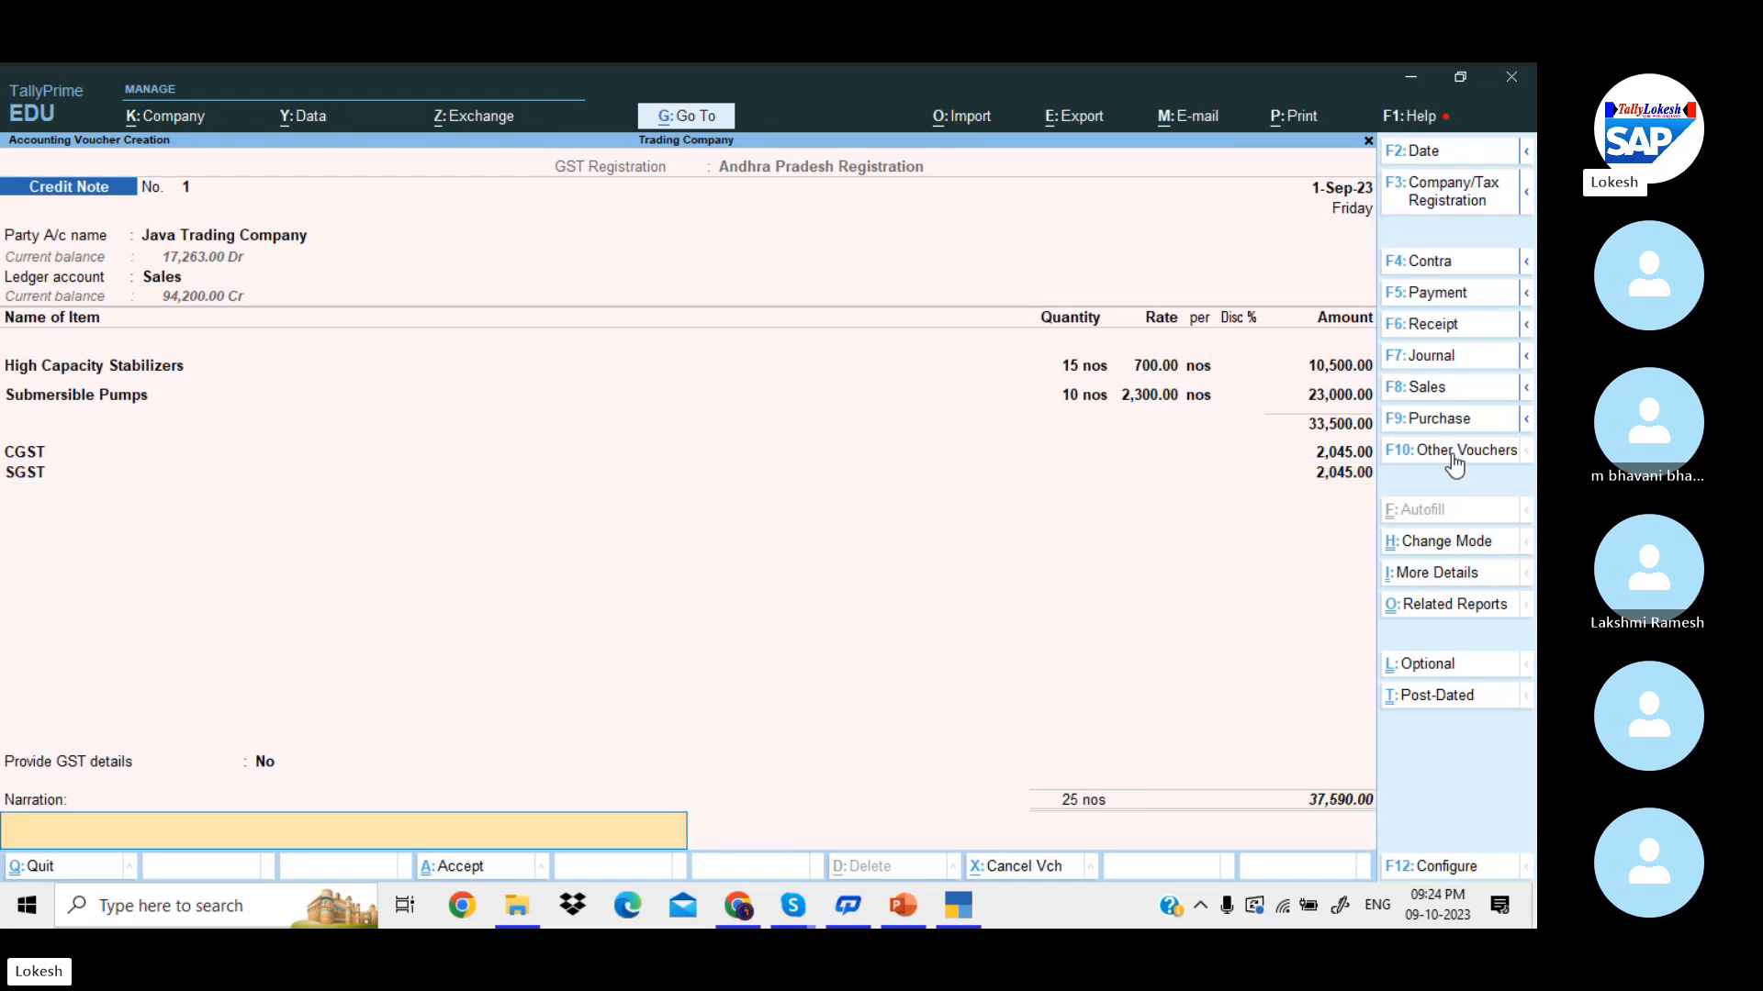
{"action": "key", "text": "Return"}
{"action": "key", "text": "Return"}
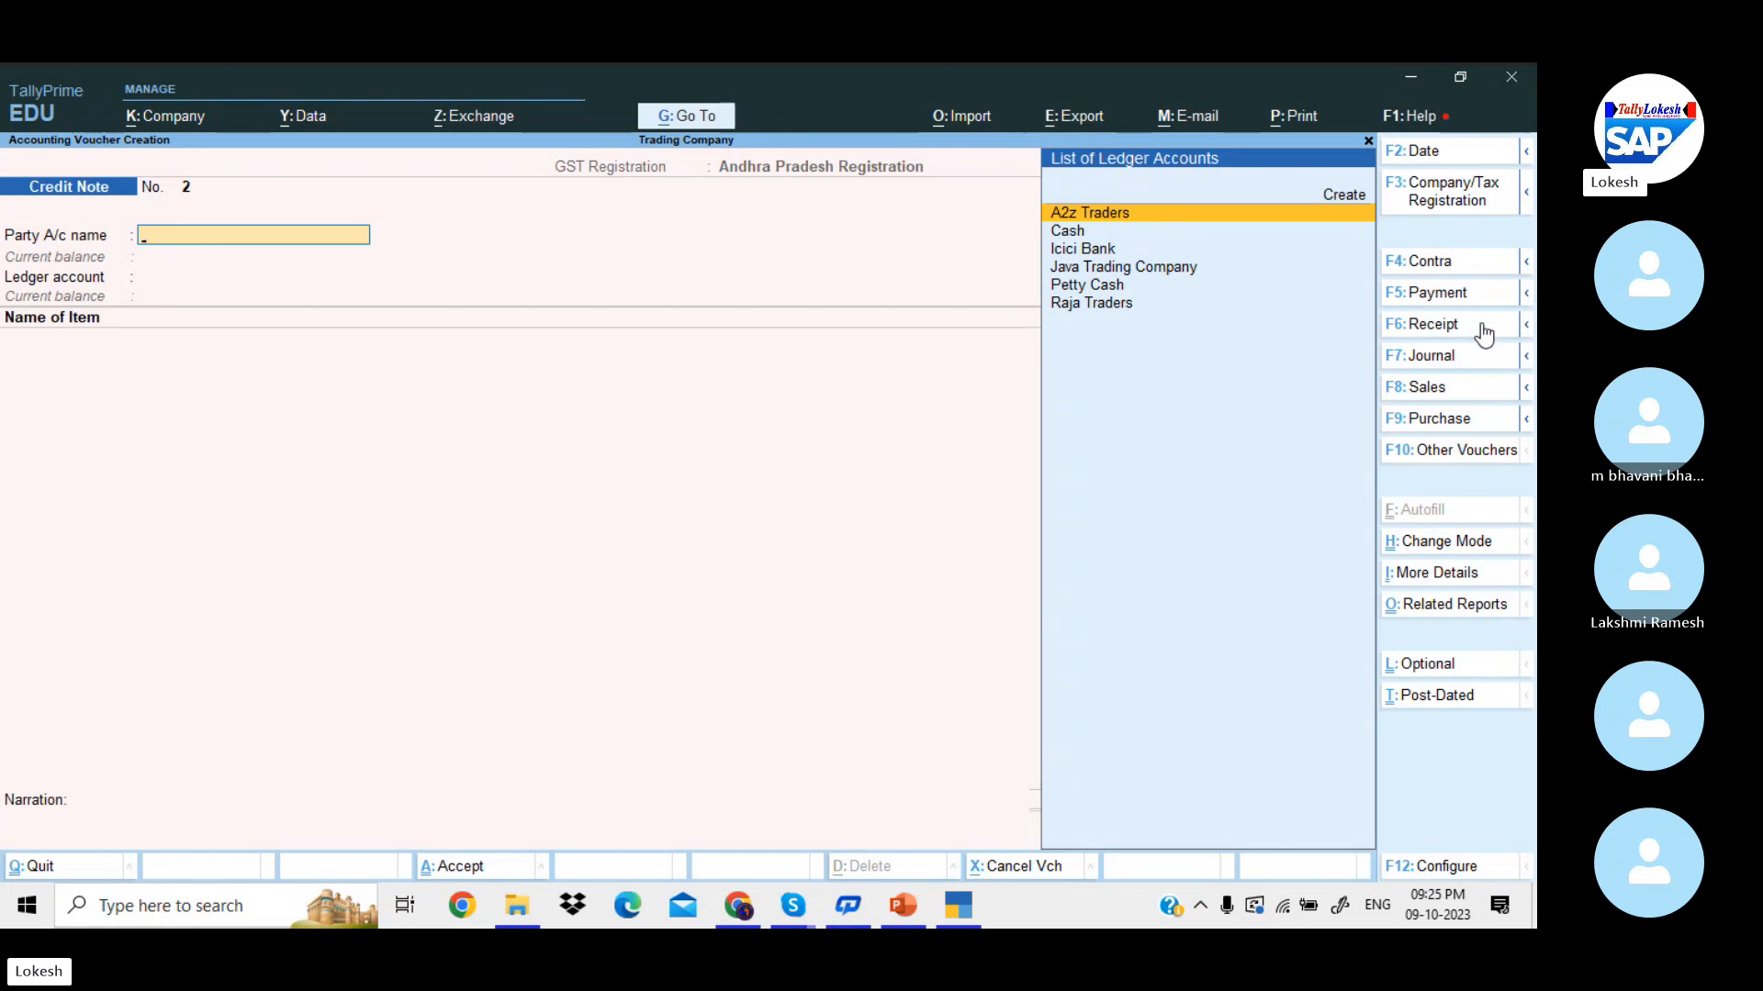
- In a new journal voucher, debit 3,500 to a new Rent ledger created under Indirect Expenses
{"action": "left_click", "coordinate": [1464, 358]}
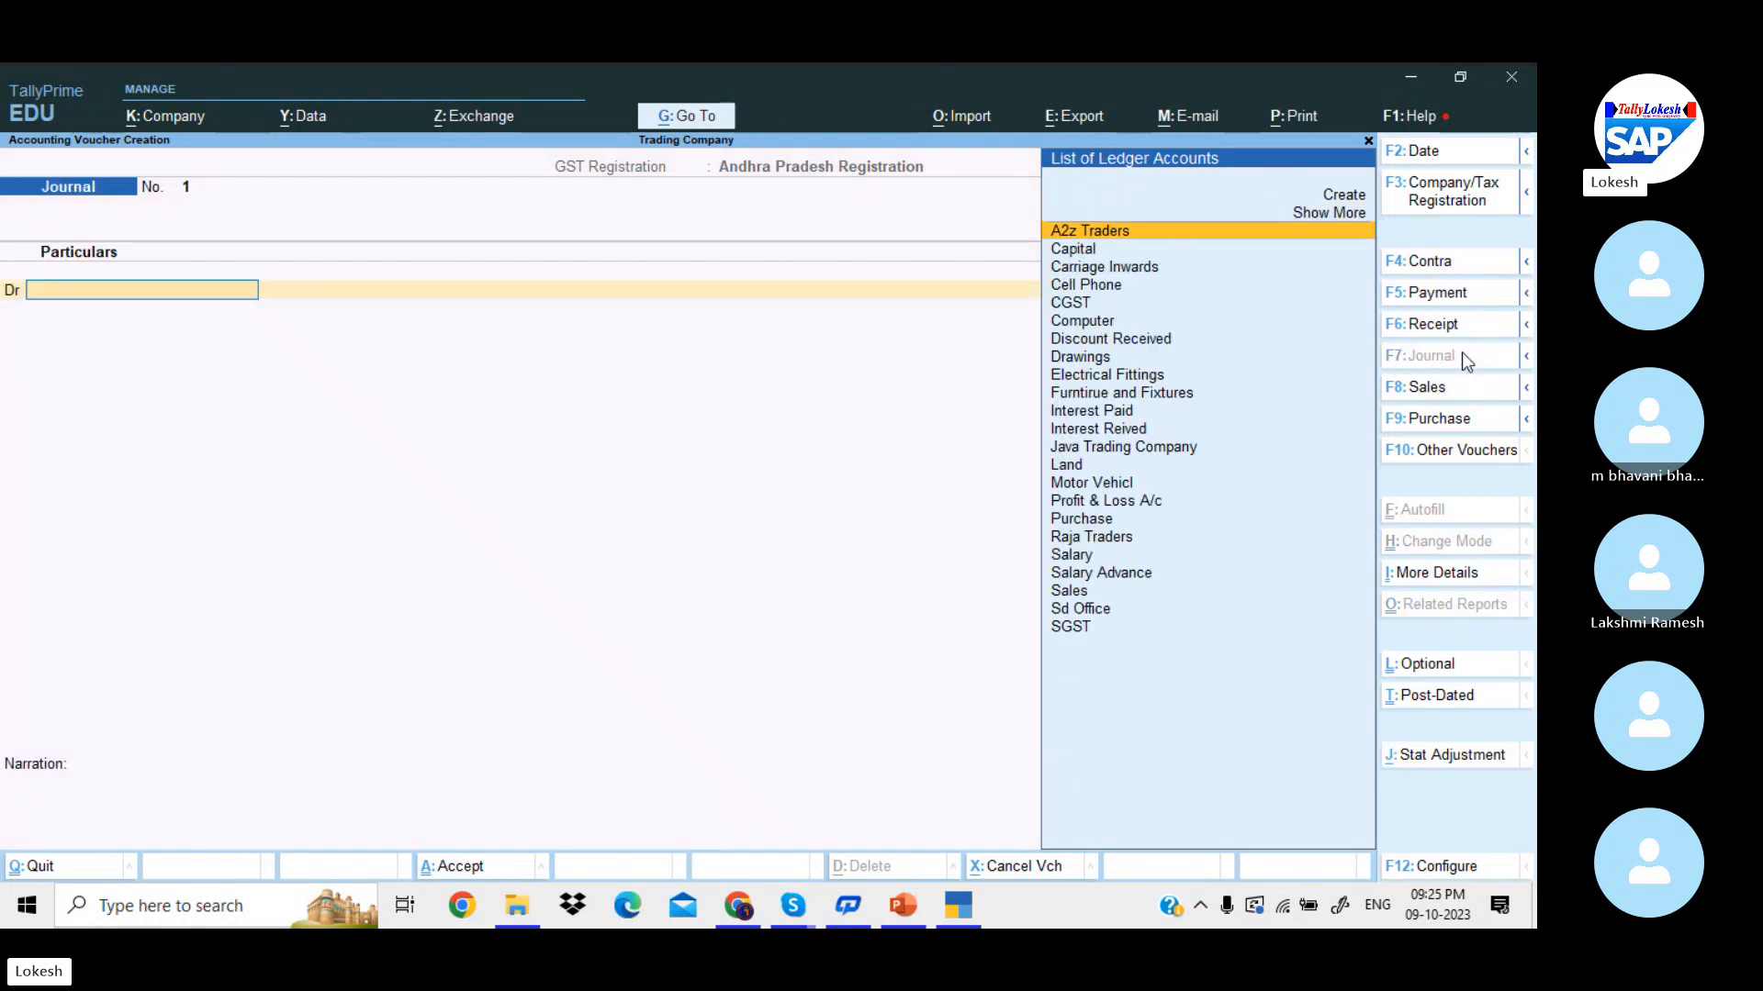
{"action": "type", "text": "Re"}
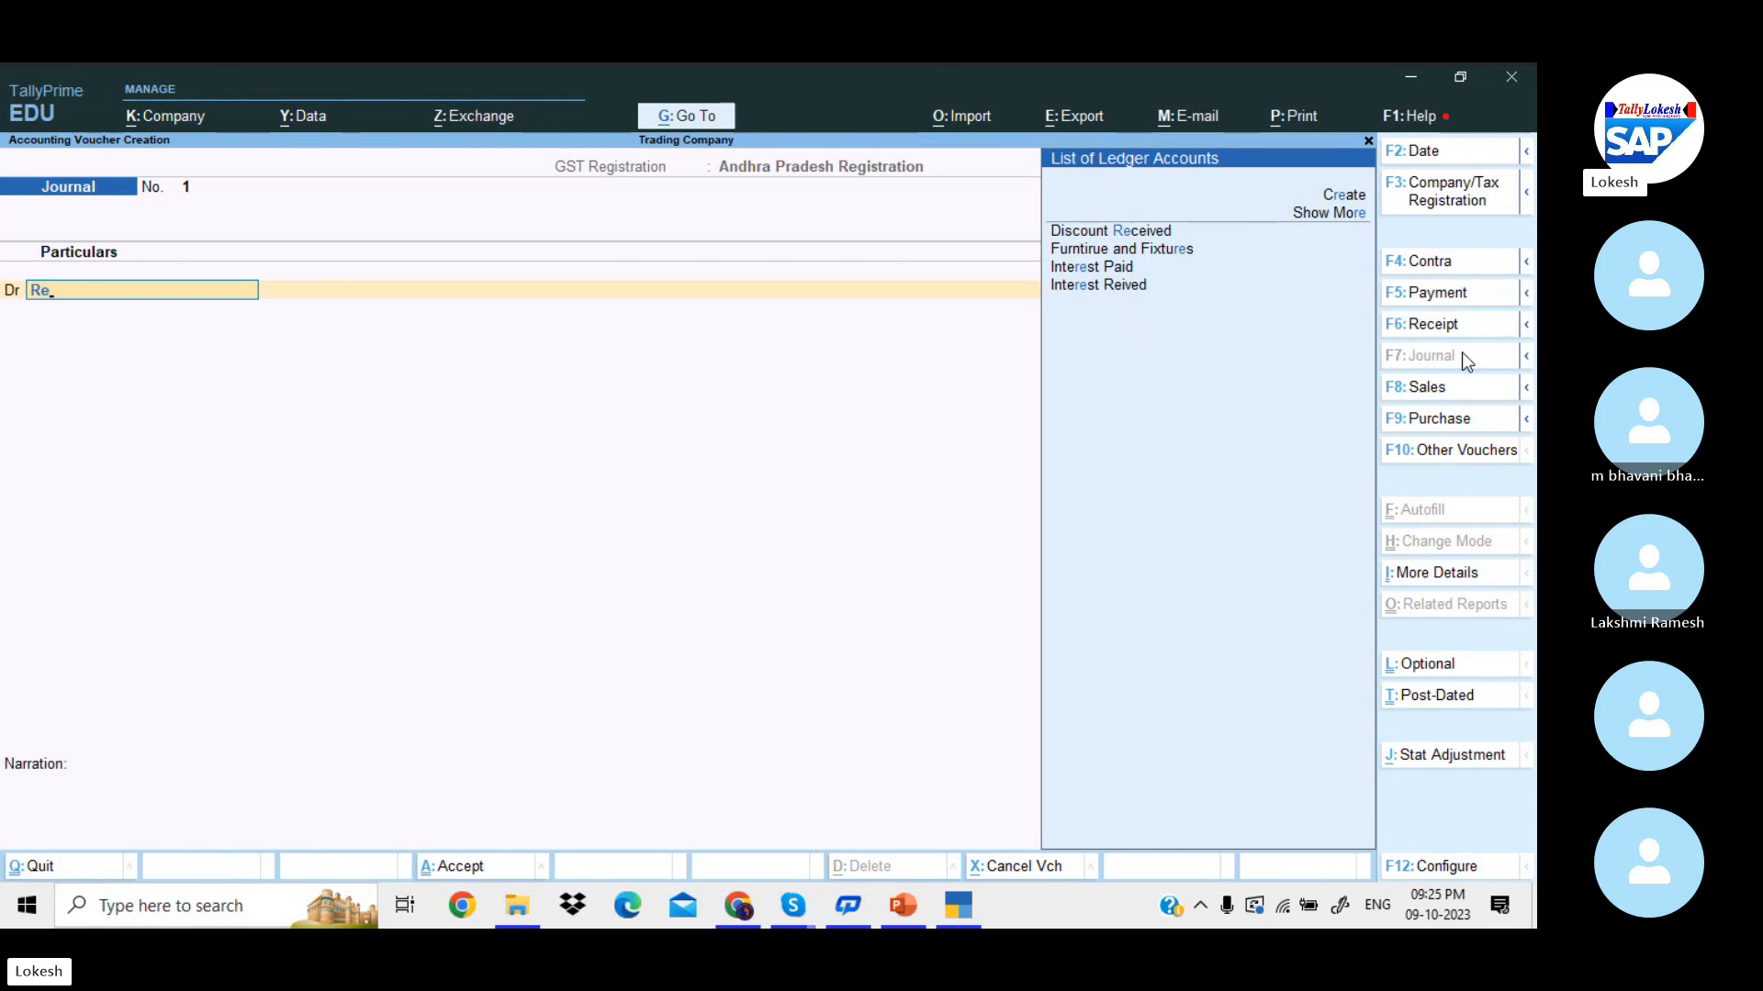
{"action": "key", "text": "alt"}
{"action": "key", "text": "alt+c"}
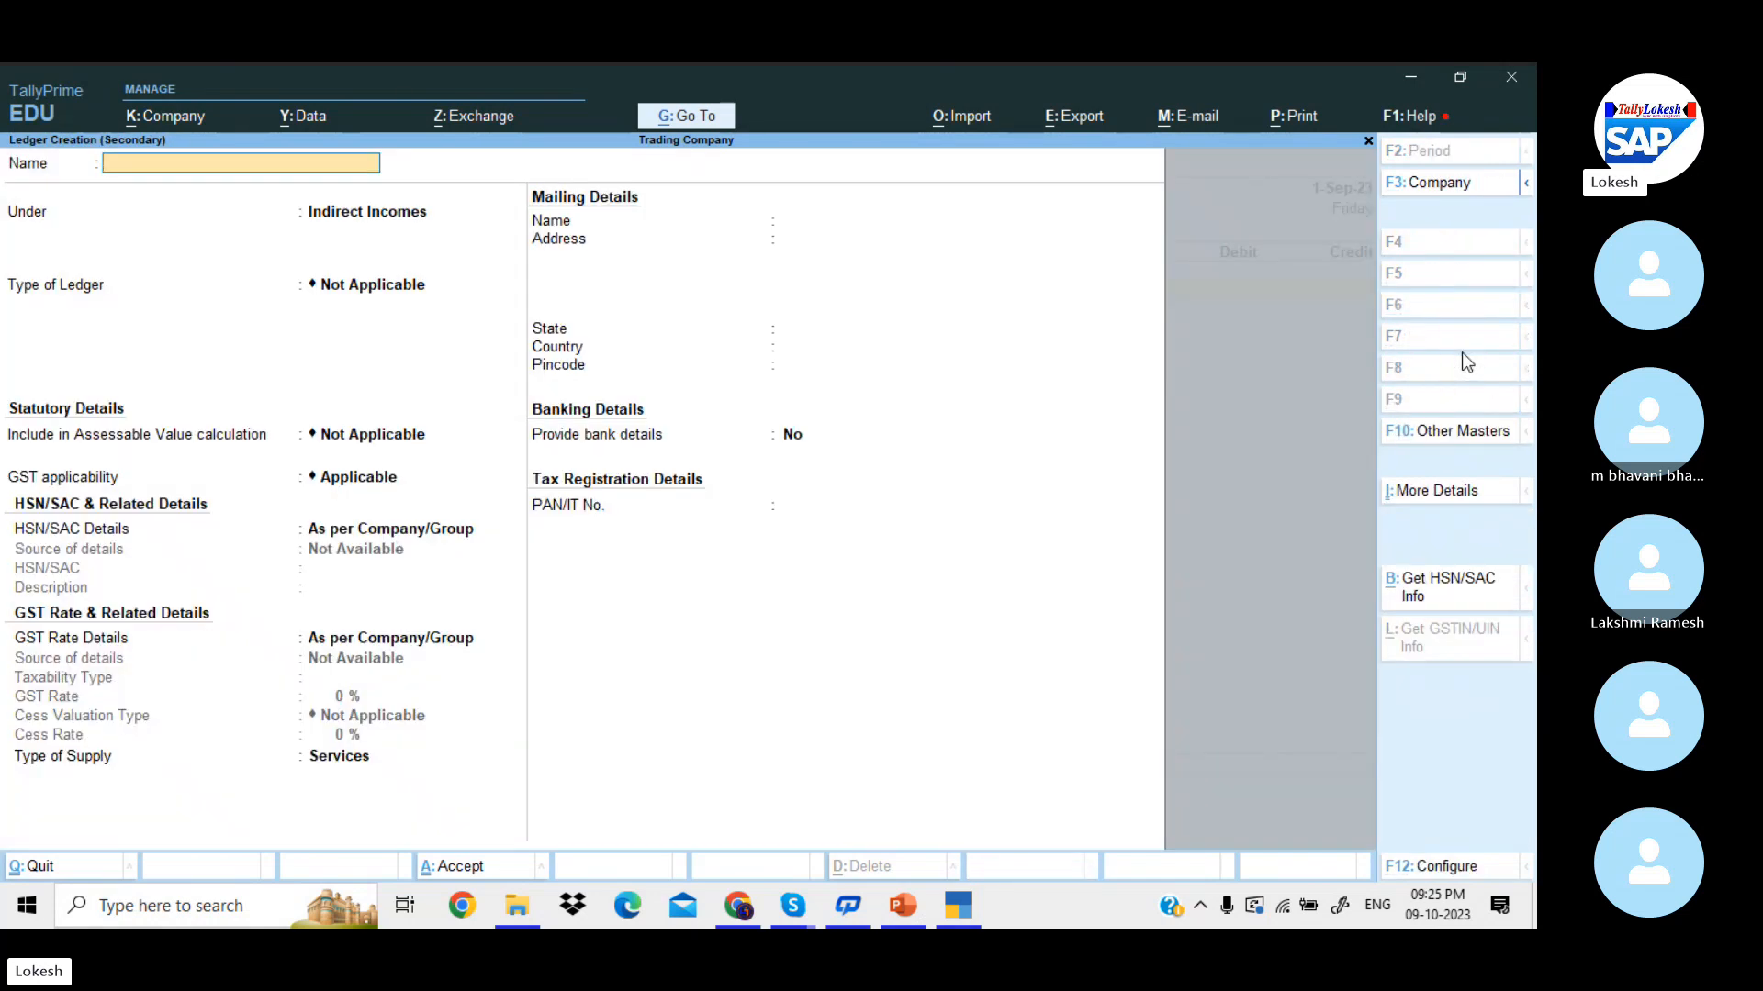
{"action": "type", "text": "Rent"}
{"action": "key", "text": "Return"}
{"action": "type", "text": "Ind"}
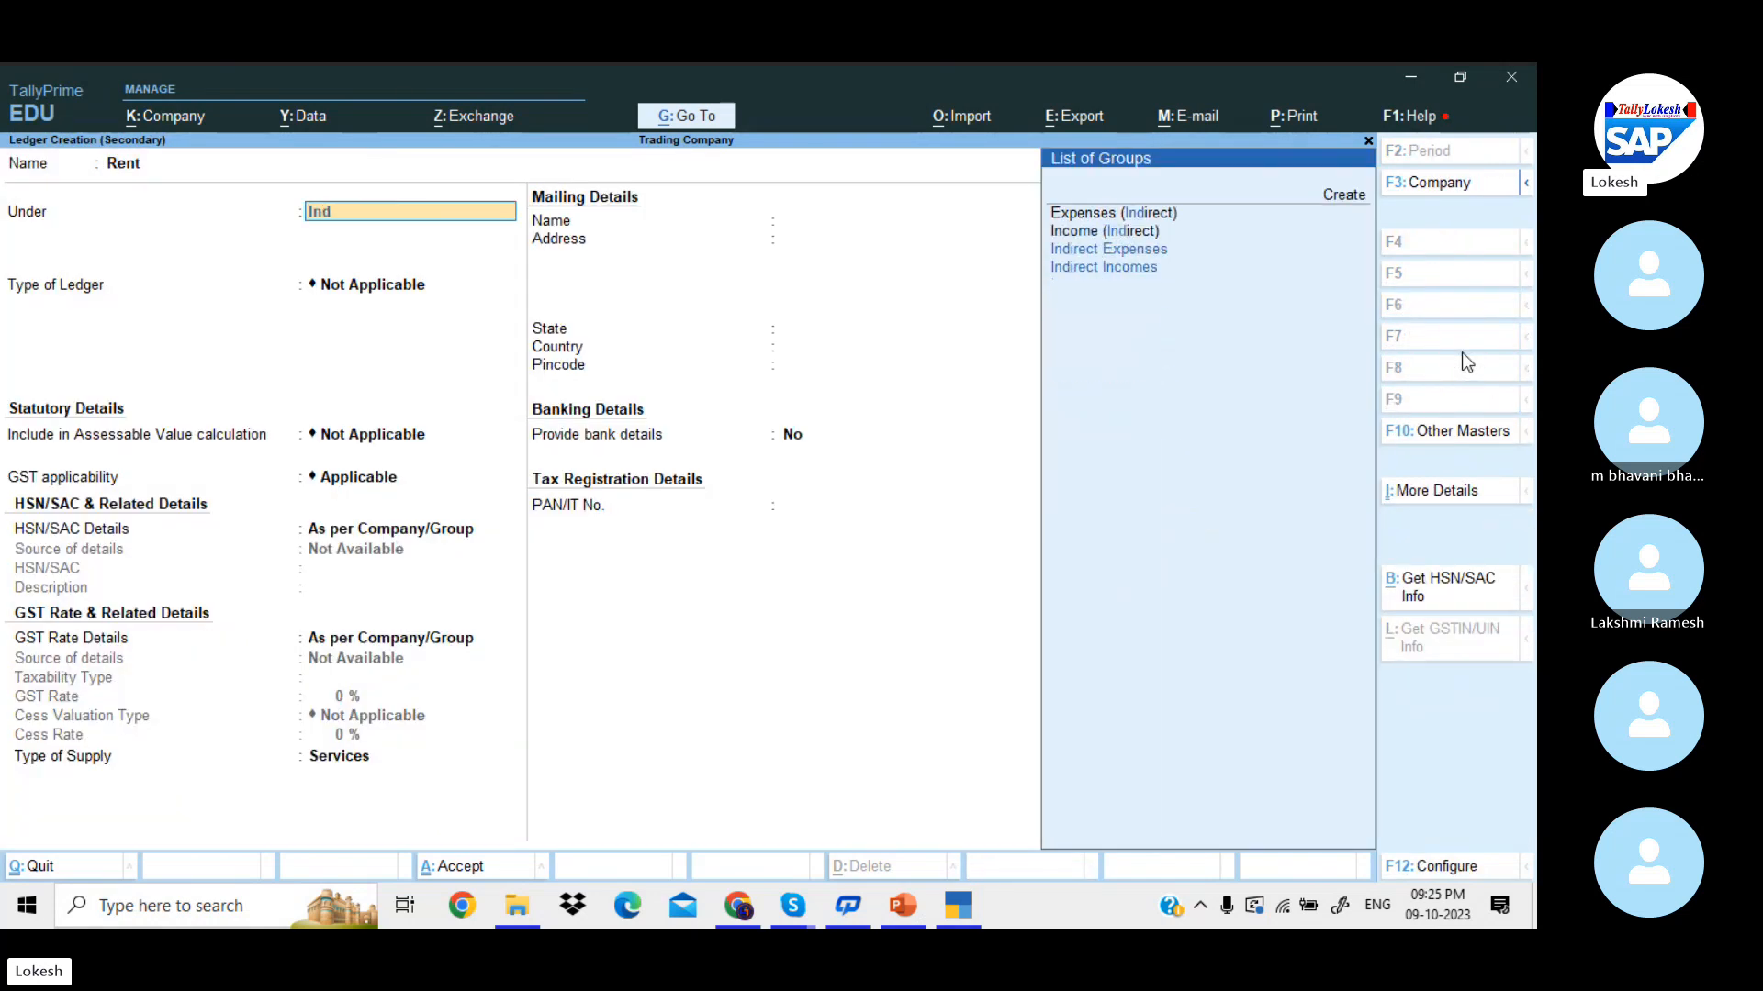
{"action": "key", "text": "Return"}
{"action": "key", "text": "ctrl"}
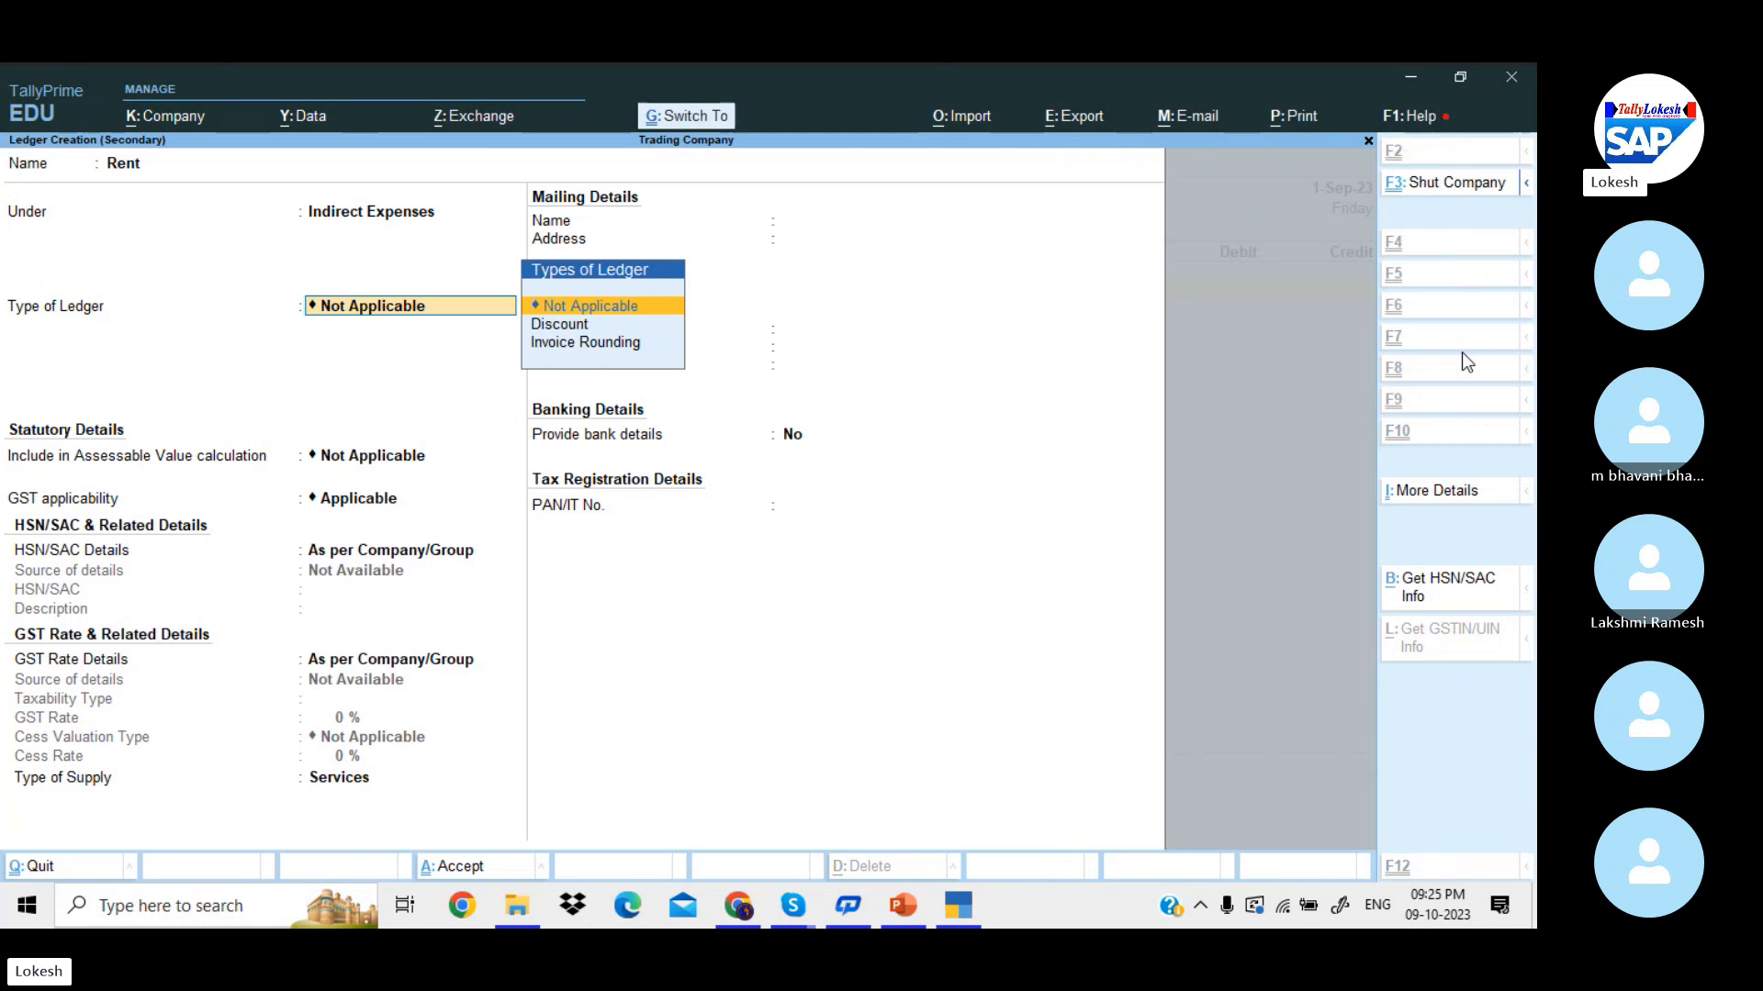
{"action": "key", "text": "ctrl+a"}
{"action": "type", "text": "3500"}
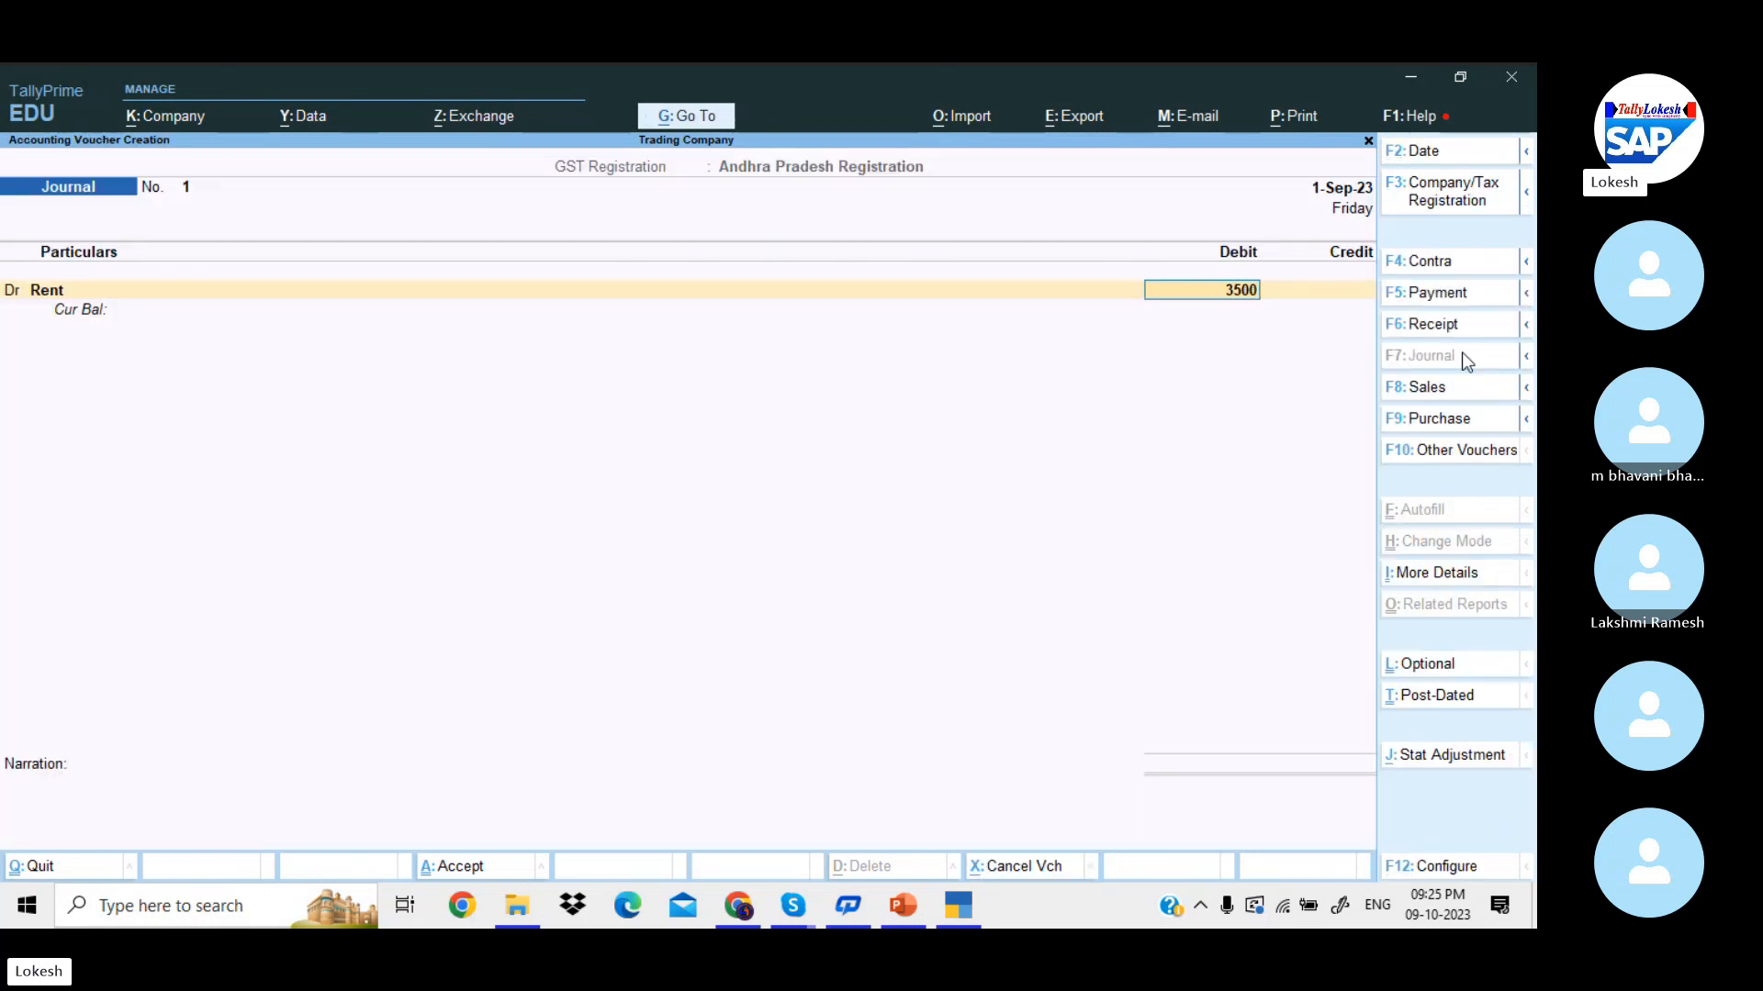
{"action": "key", "text": "Return"}
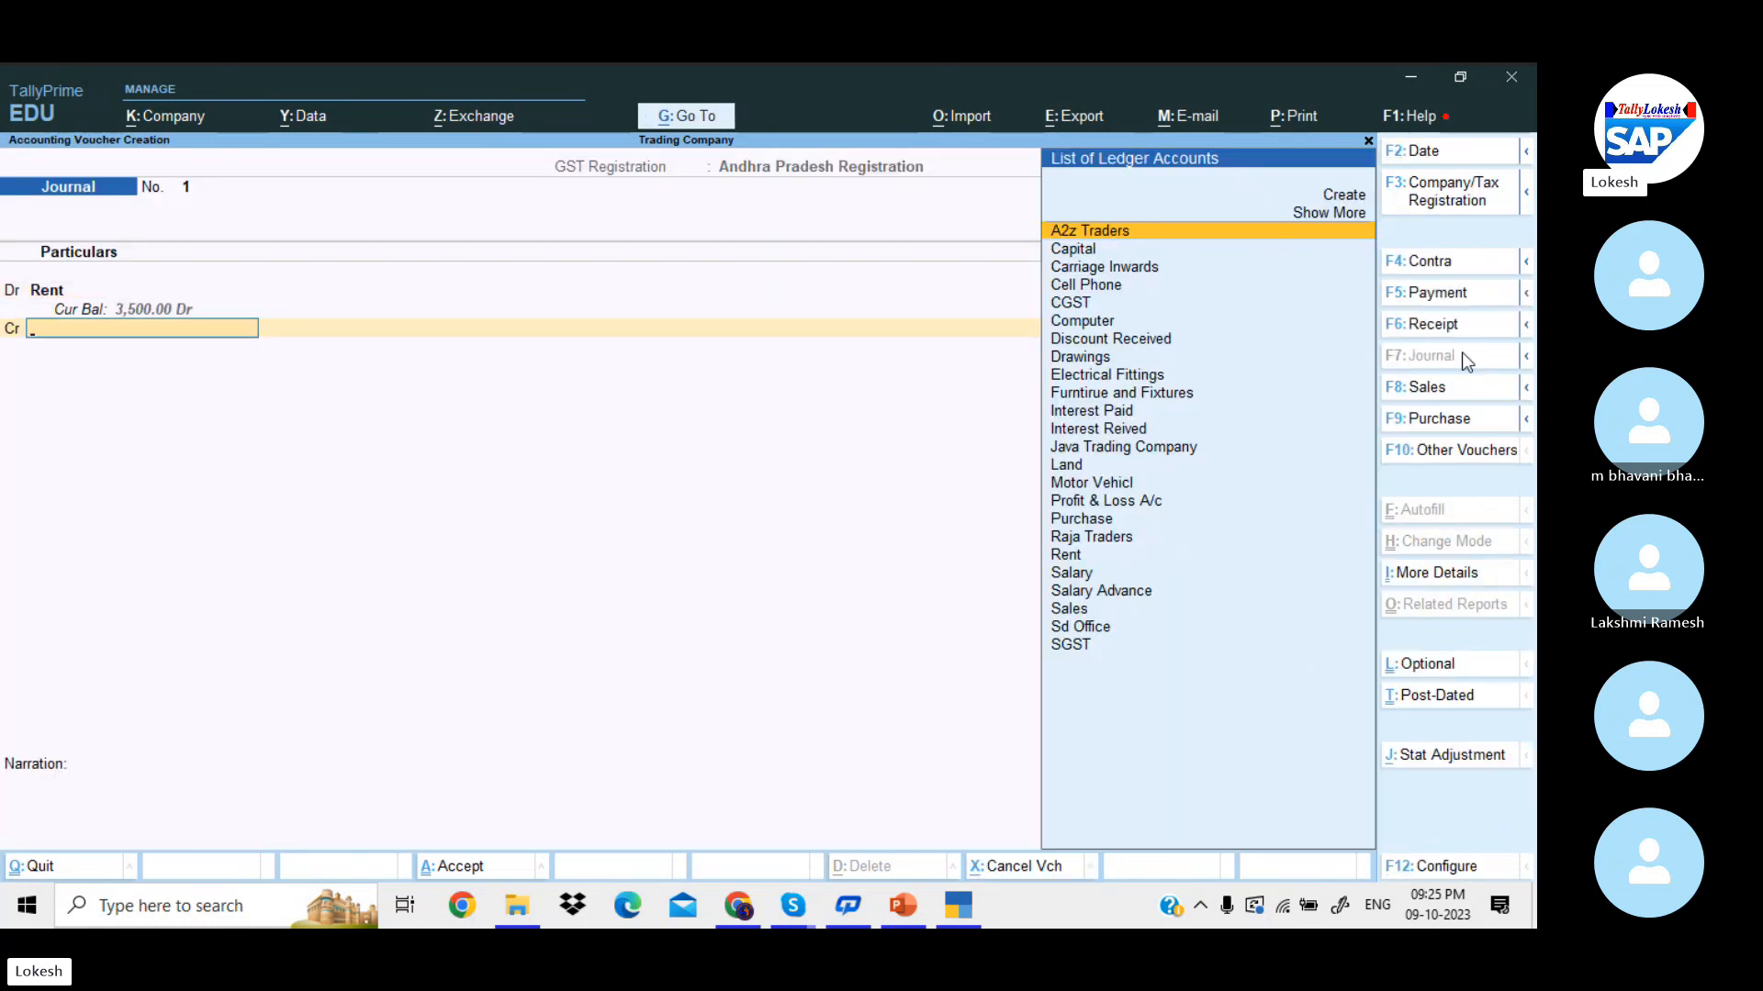
- Credit the 3,500 to a new Rent Payable ledger created under Provisions and save the journal voucher
{"action": "key", "text": "alt+c"}
{"action": "type", "text": "Re"}
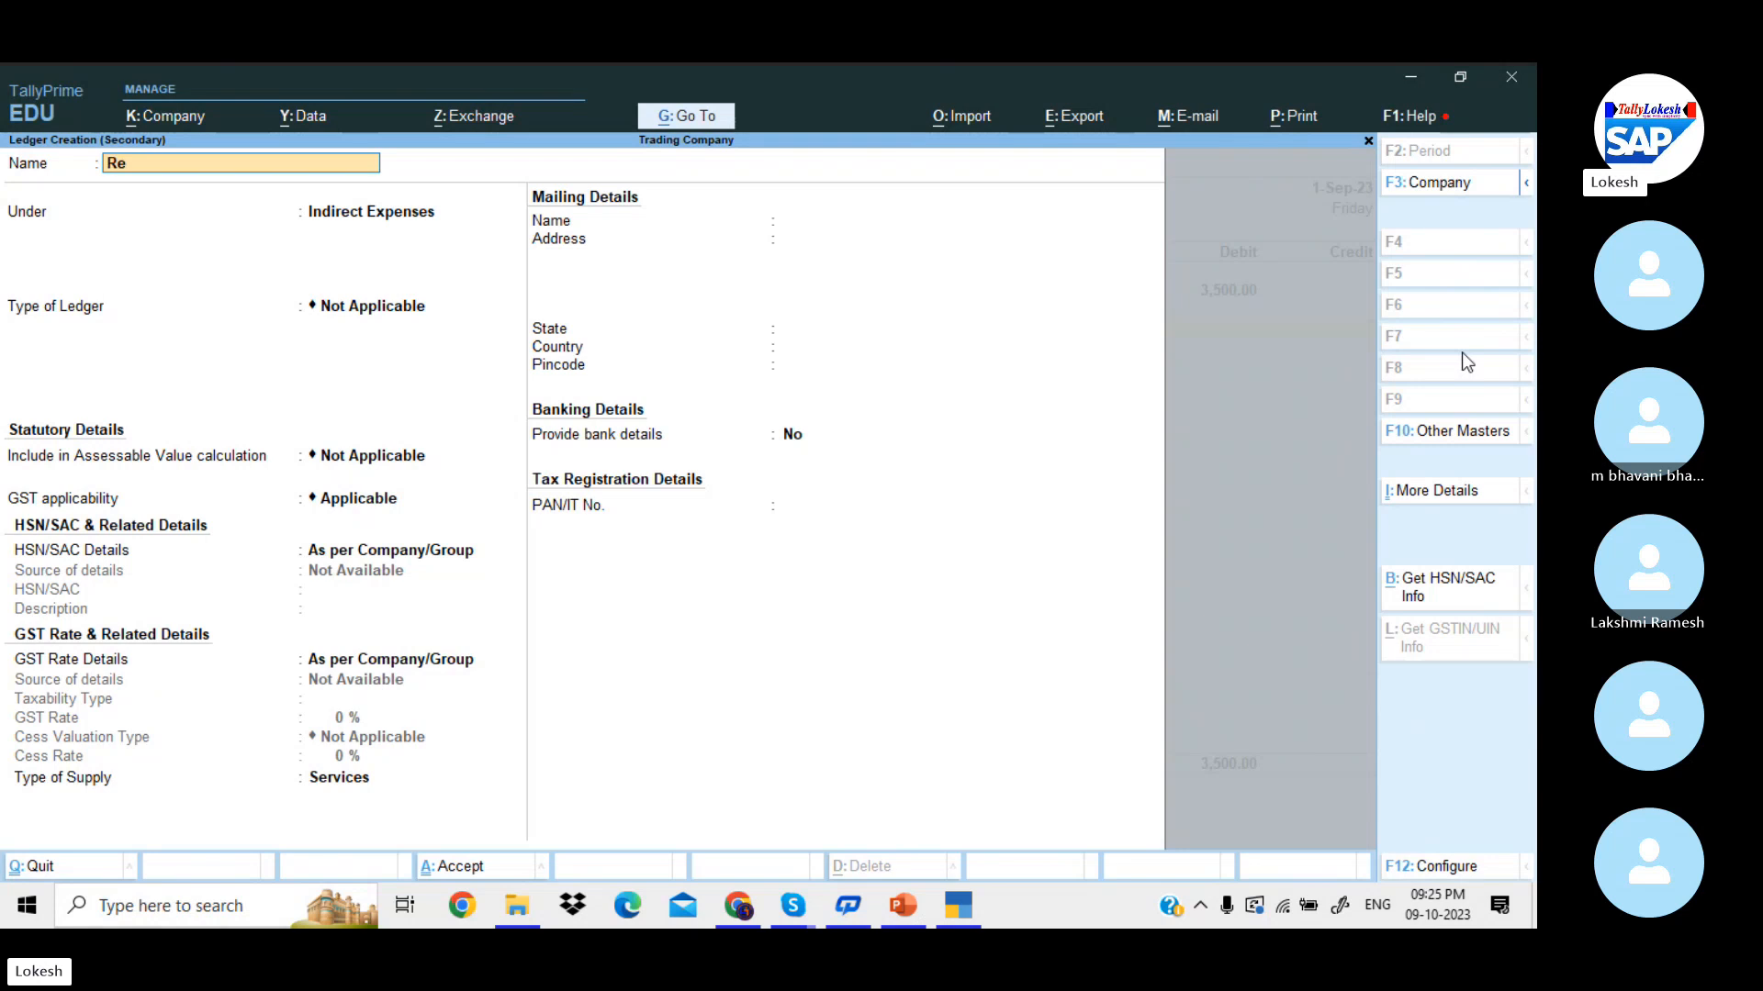
{"action": "type", "text": "nt Payable"}
{"action": "key", "text": "Return"}
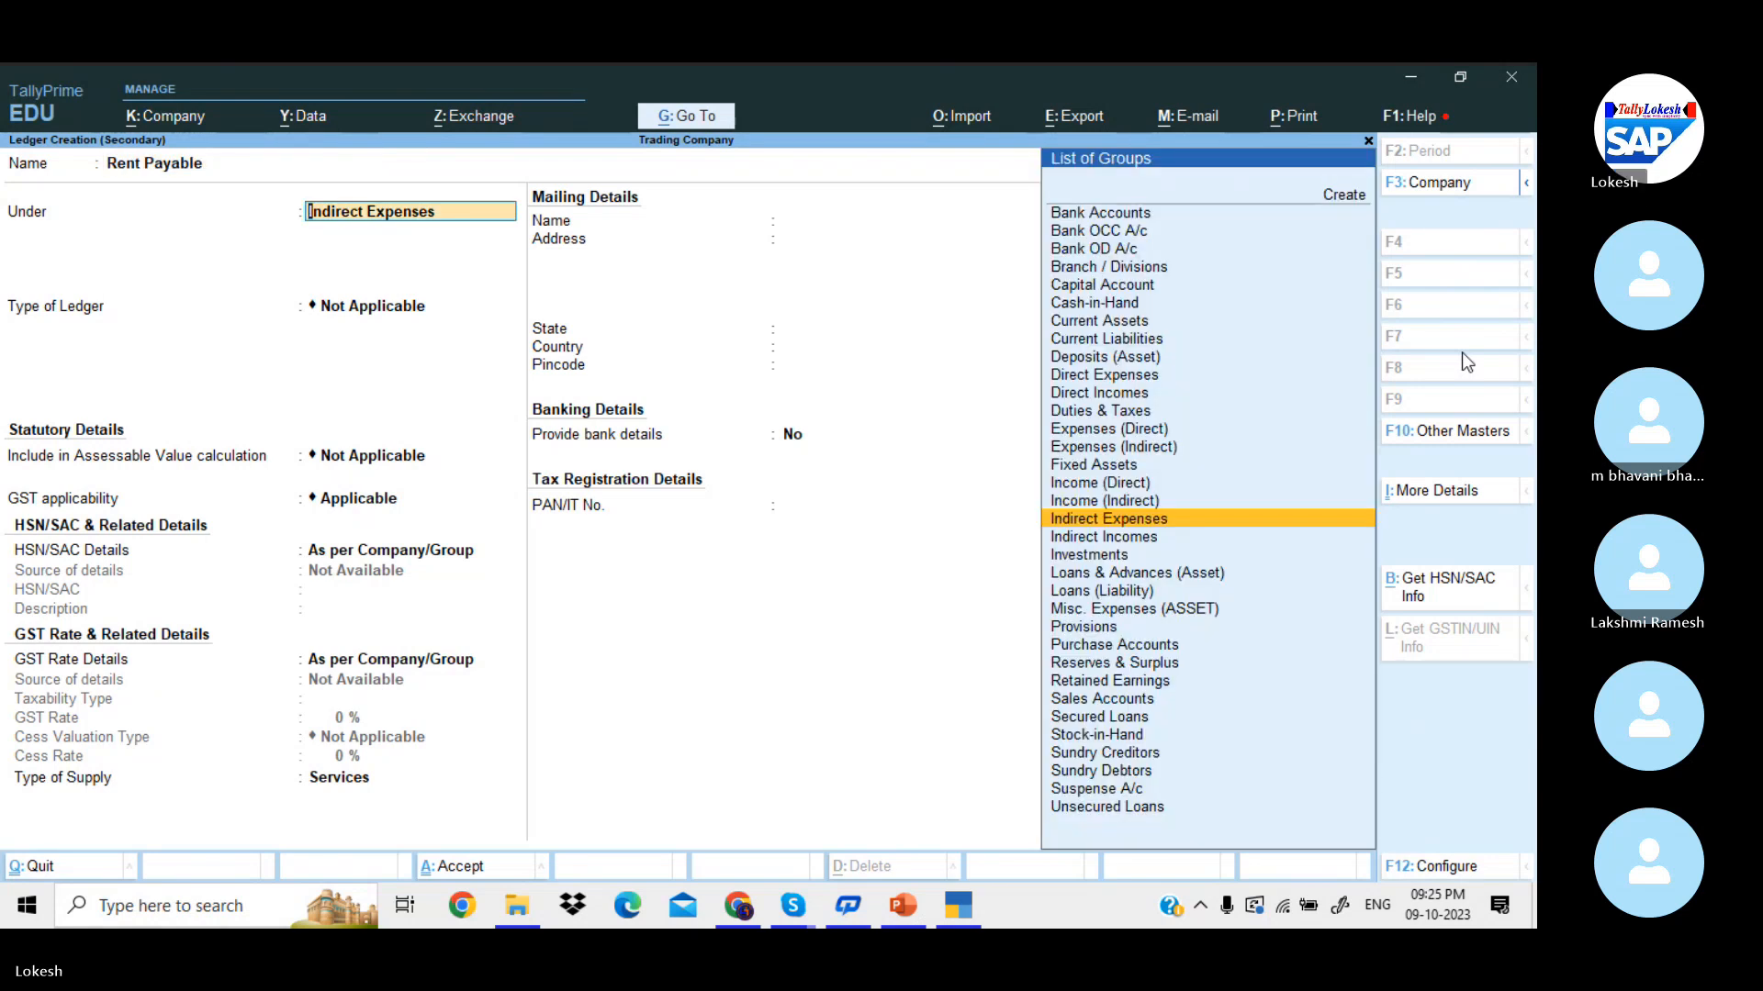
{"action": "type", "text": "Pr"}
{"action": "key", "text": "Return"}
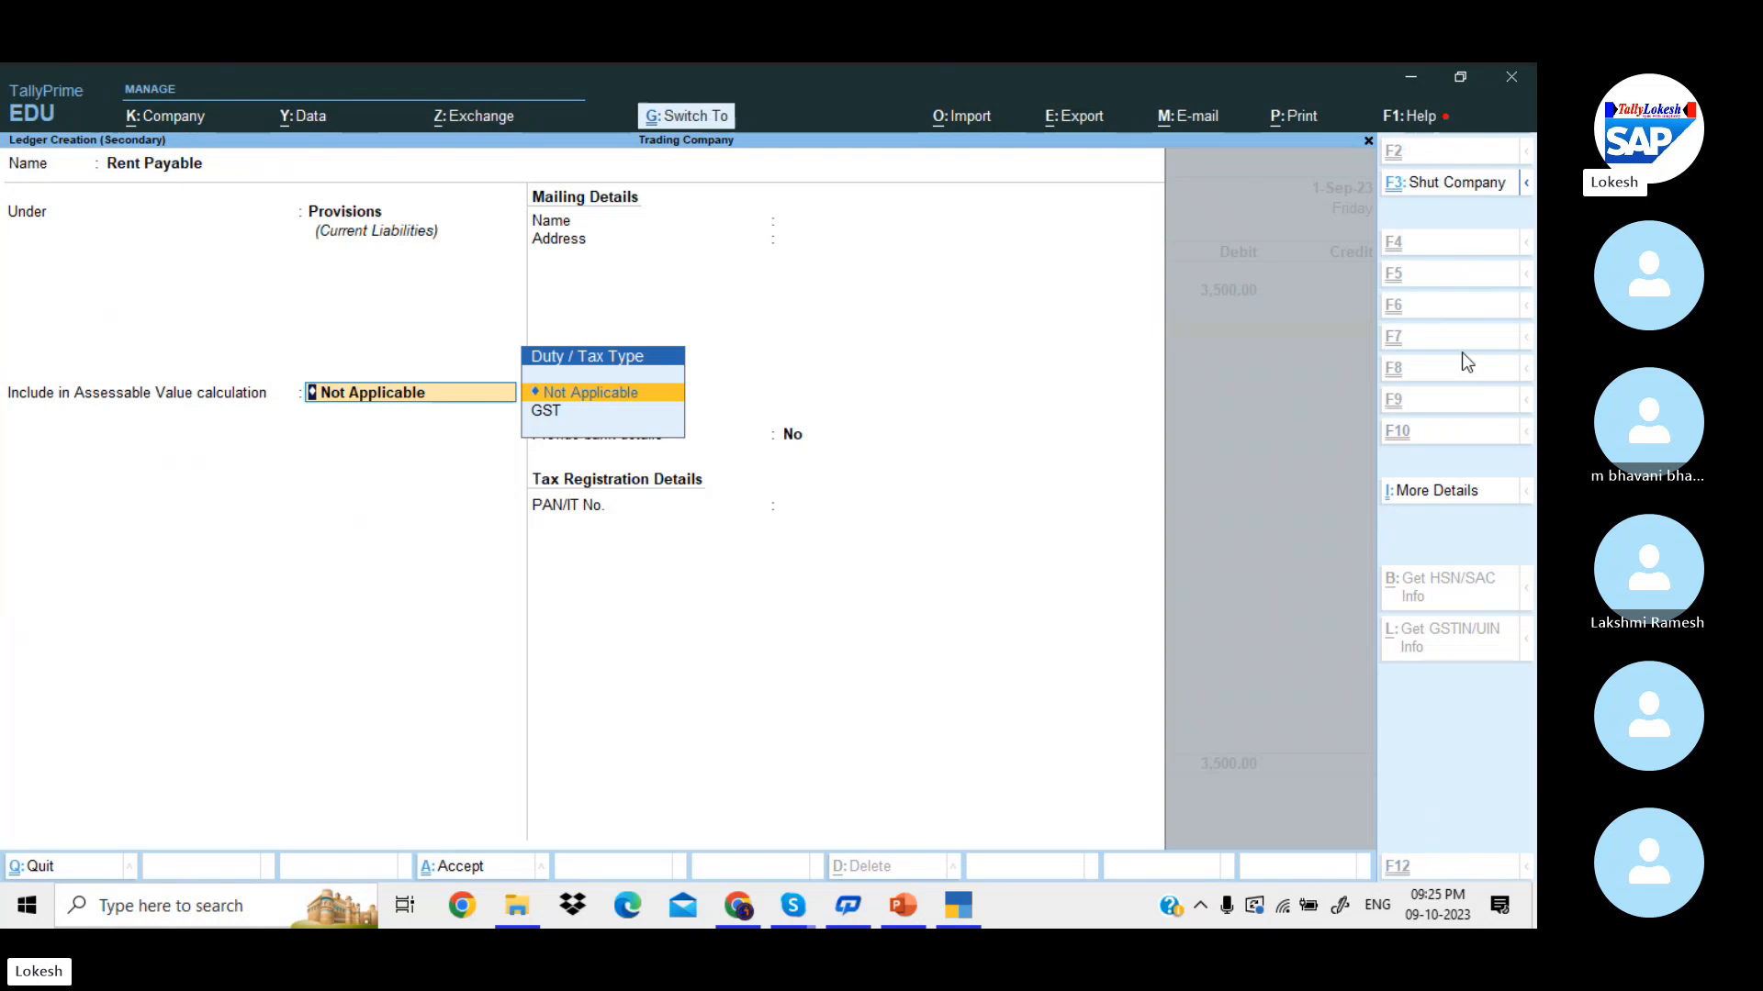
{"action": "key", "text": "ctrl+a"}
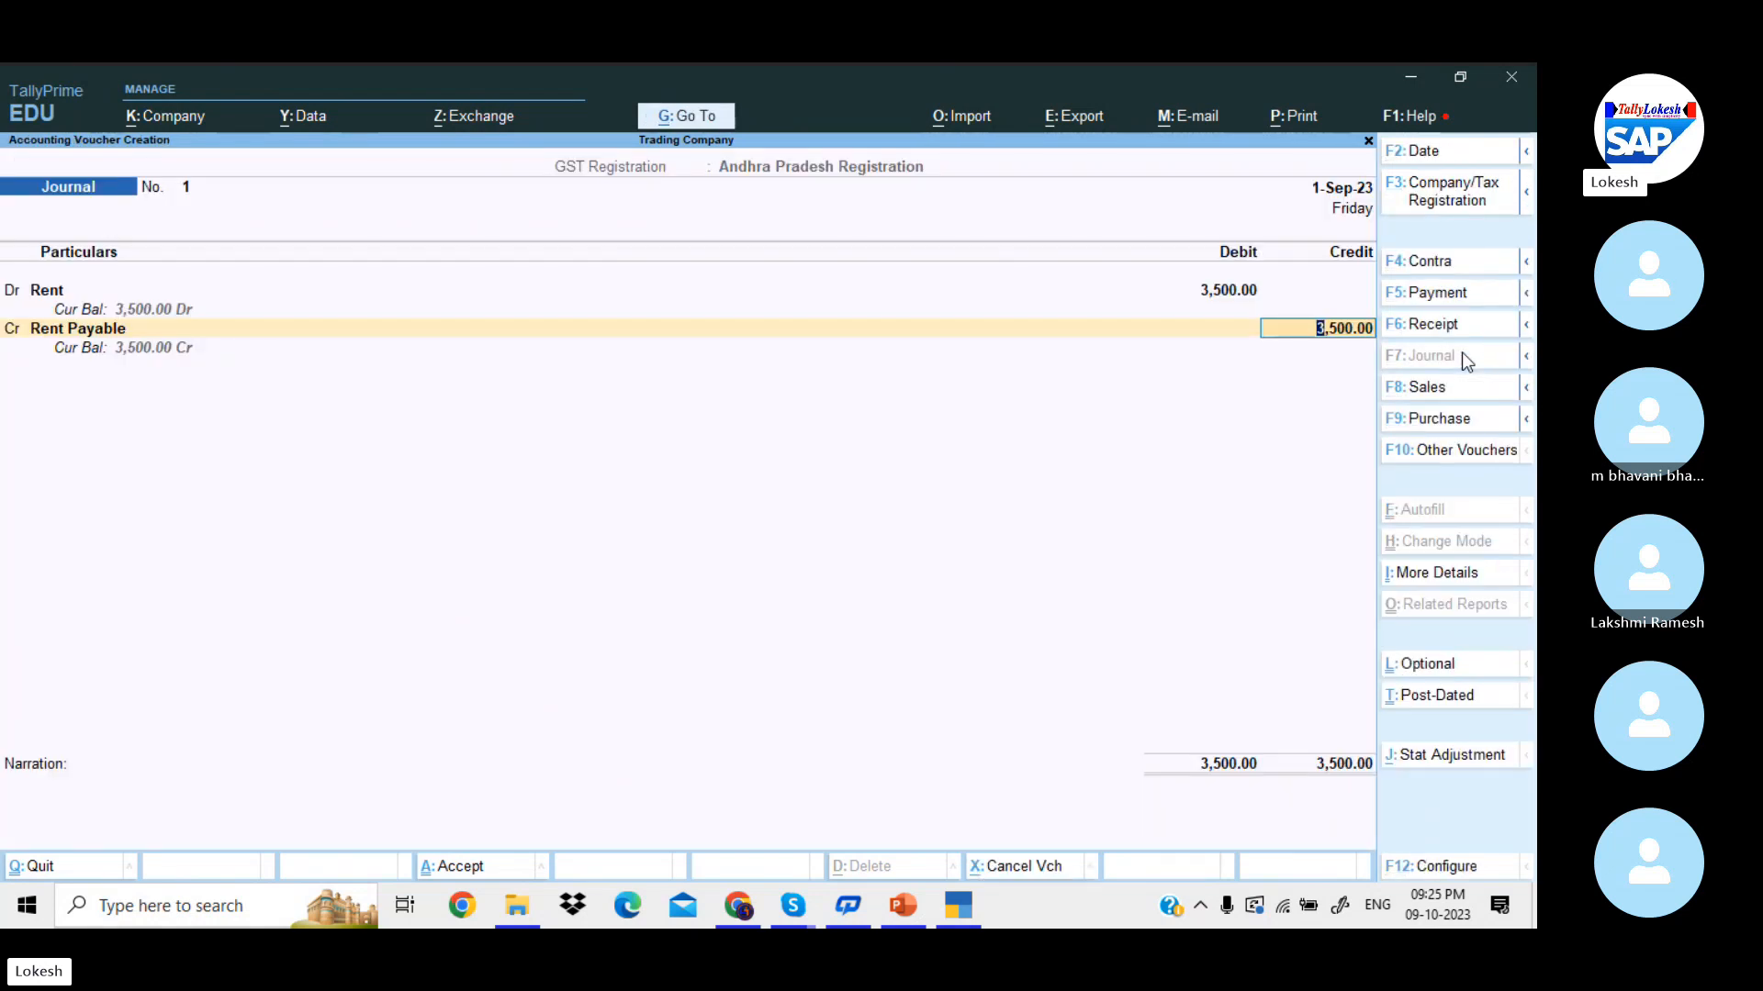
{"action": "key", "text": "ctrl"}
{"action": "key", "text": "ctrl+a"}
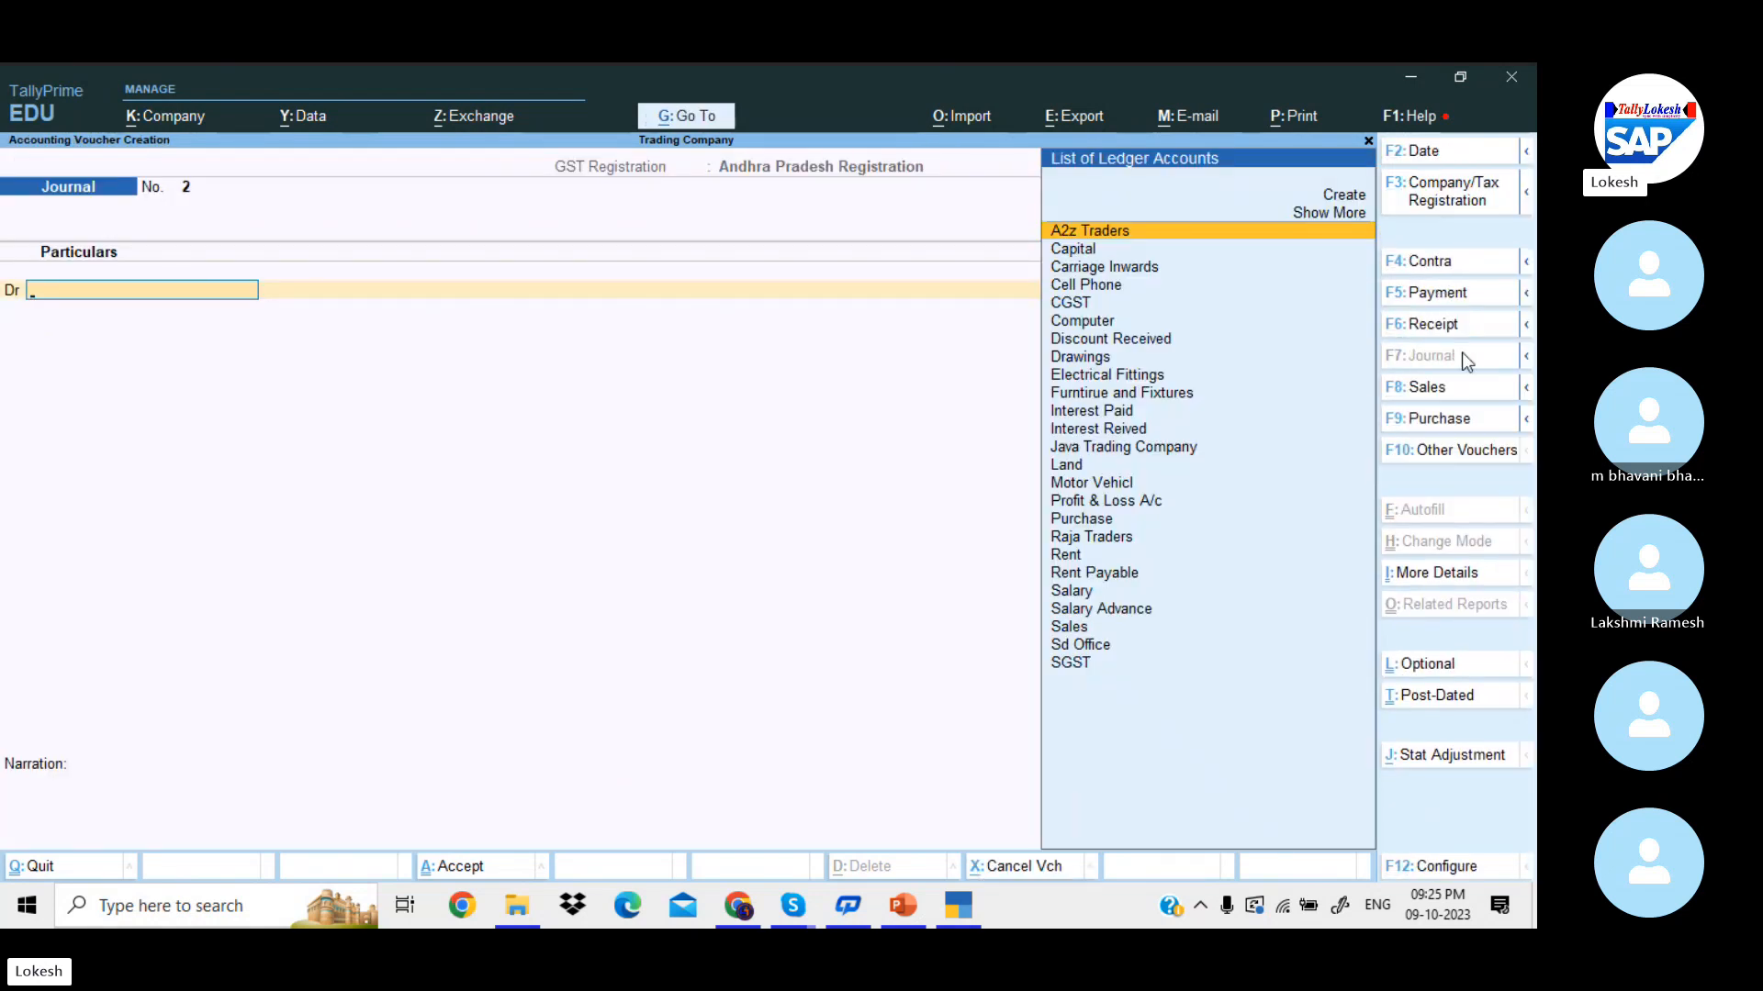
- Debit the Salary ledger with 11,500 in the second journal voucher
{"action": "type", "text": "Sa"}
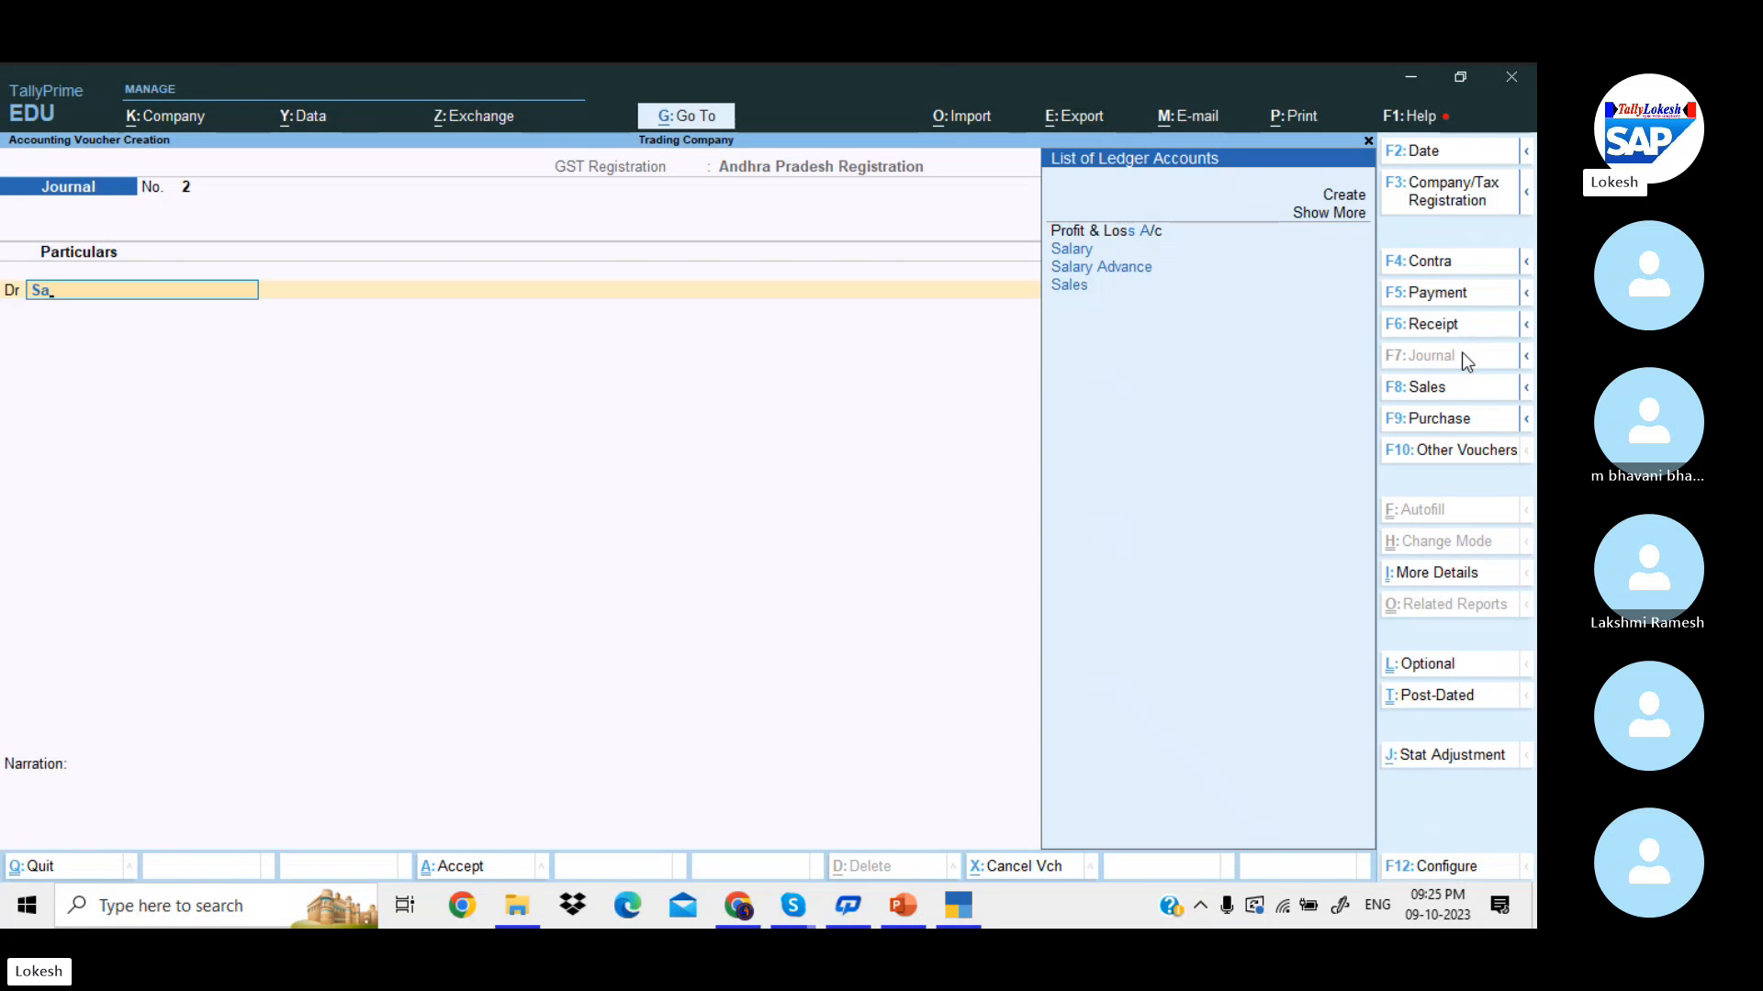
{"action": "key", "text": "Down"}
{"action": "key", "text": "Return"}
{"action": "type", "text": "11"}
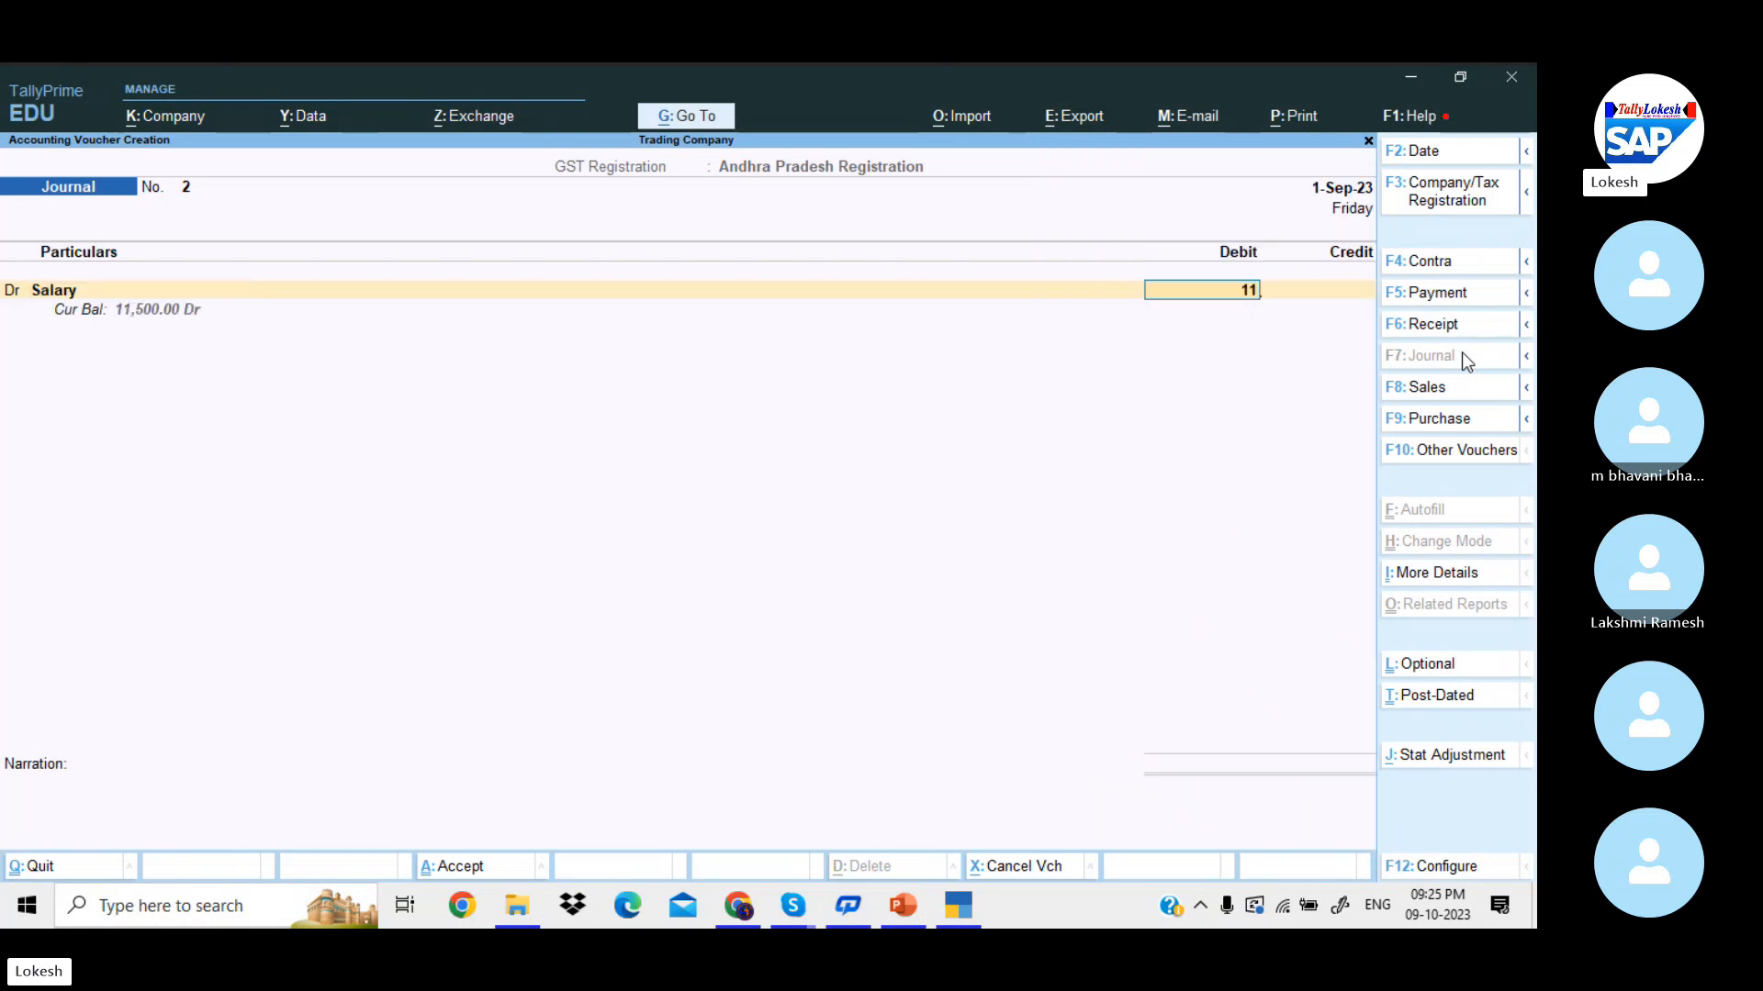
{"action": "type", "text": "500"}
{"action": "key", "text": "Return"}
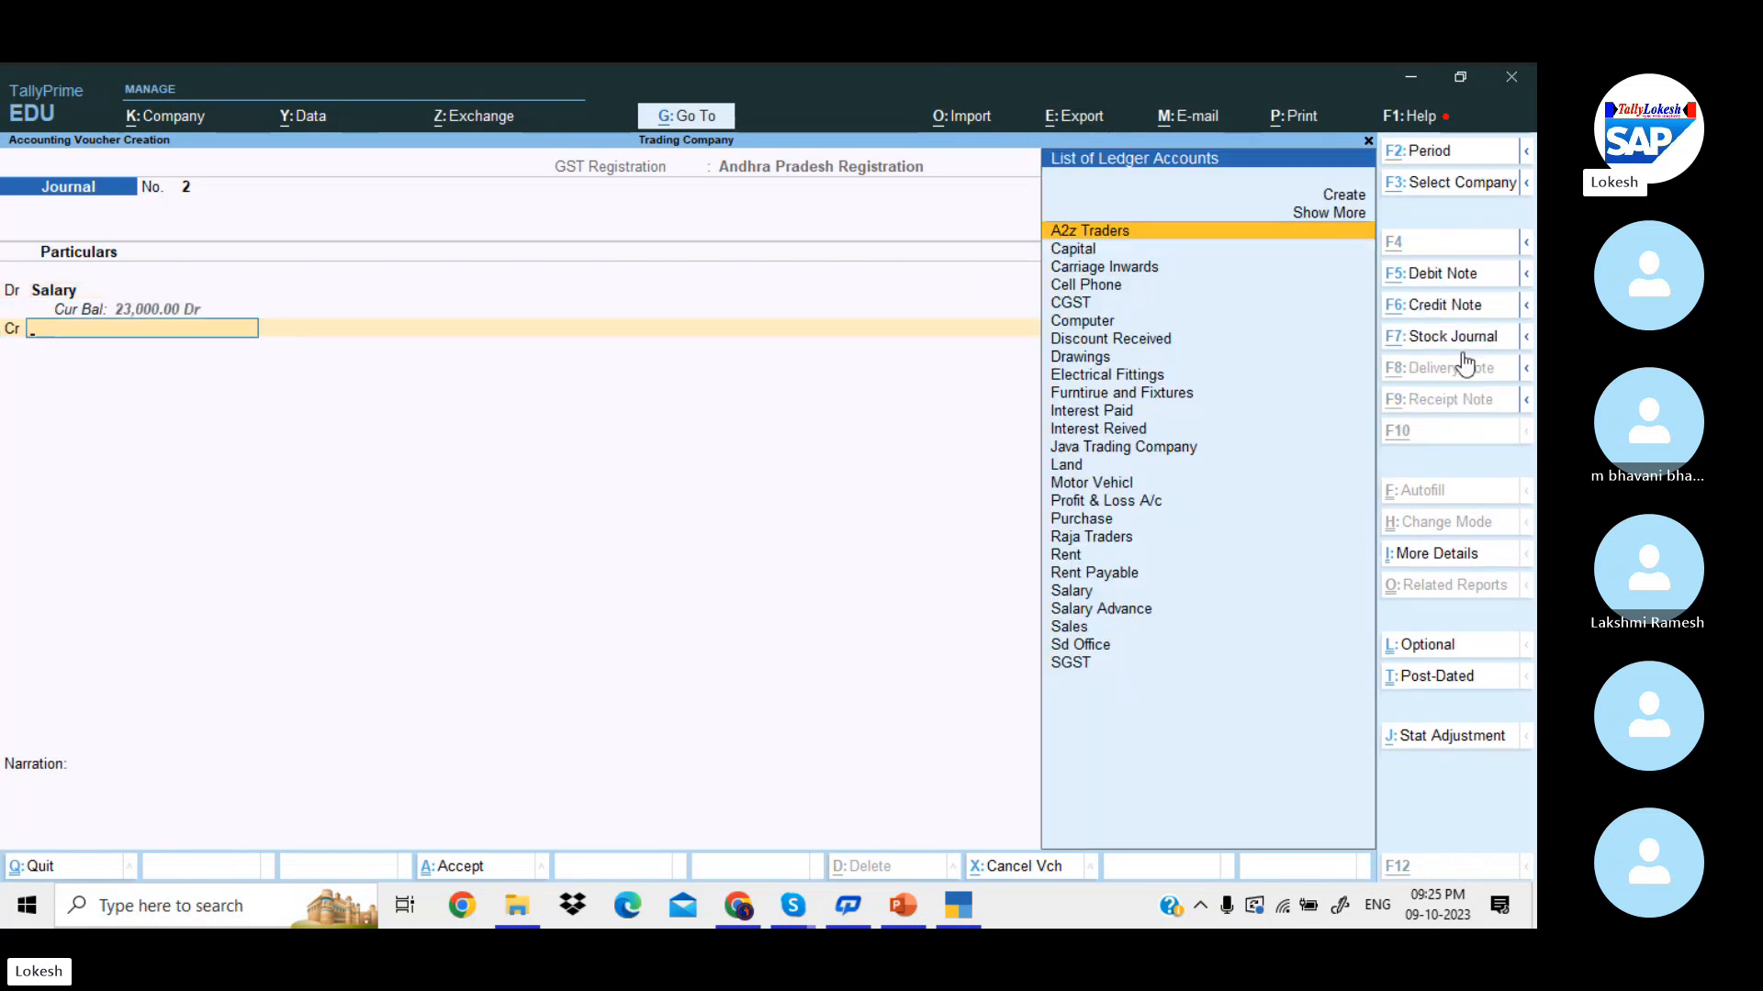
- Create a Salary Payable ledger under Provisions for the credit entry, keeping the remaining ledger details at their defaults
{"action": "key", "text": "alt+c"}
{"action": "type", "text": "Salar"}
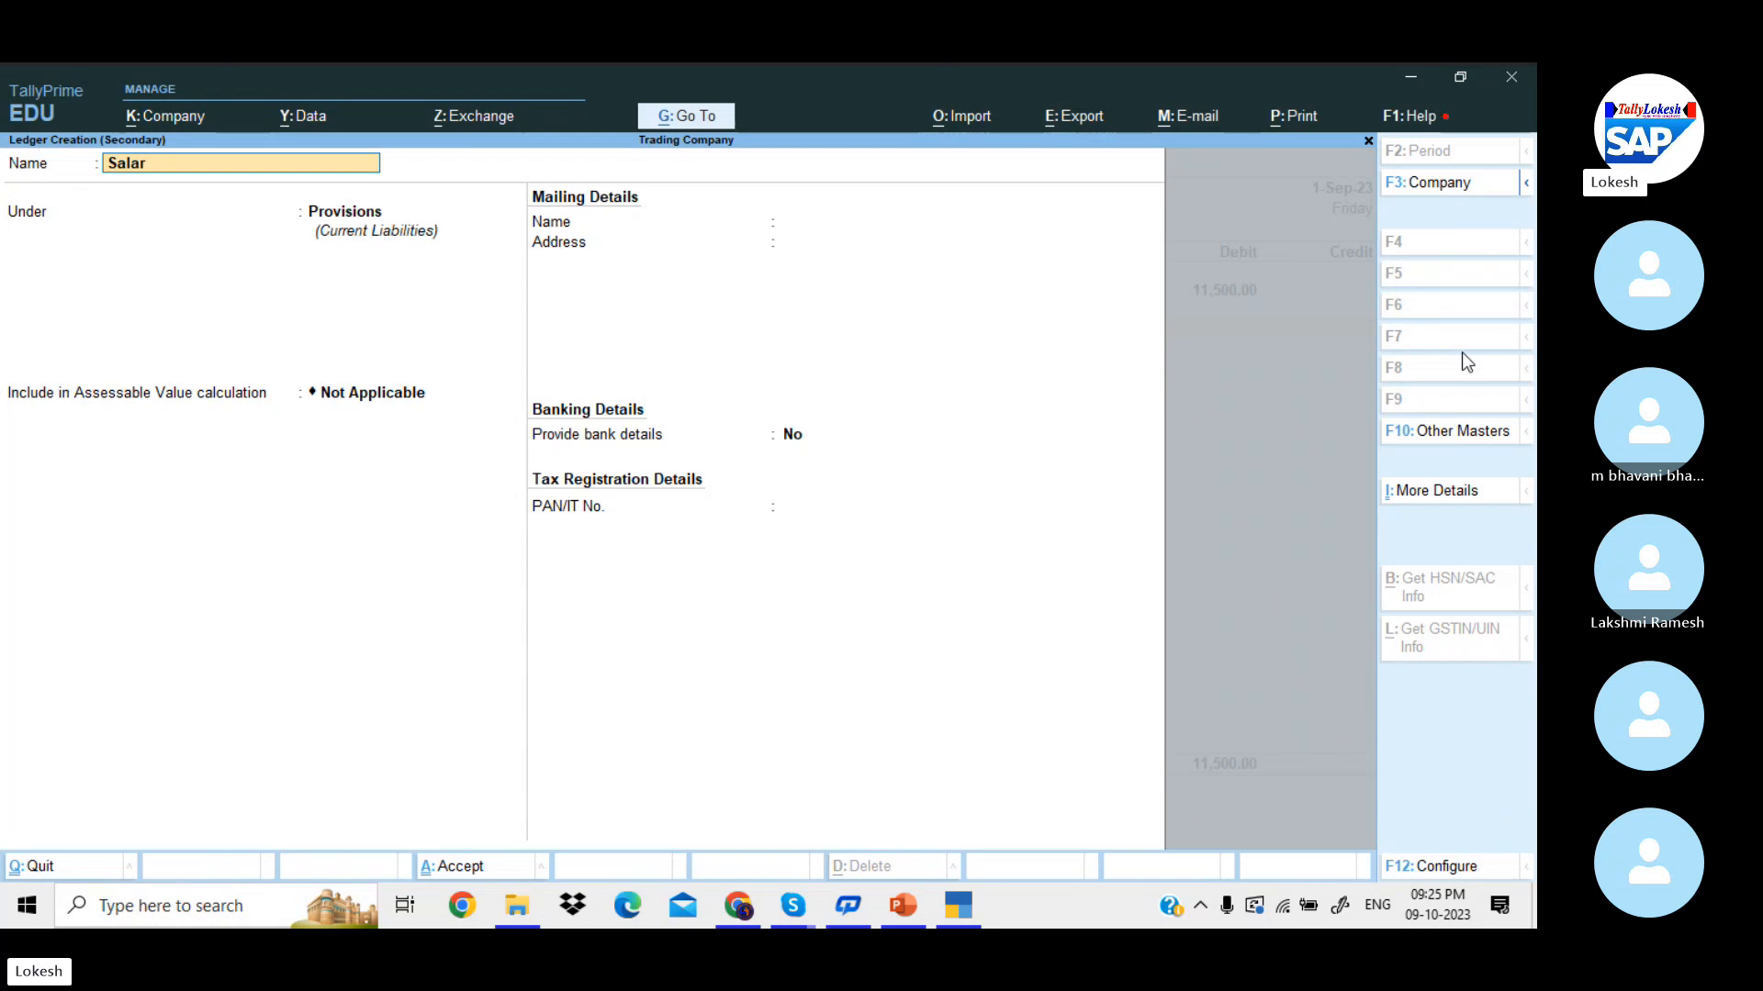
{"action": "type", "text": "y Payable"}
{"action": "key", "text": "Return"}
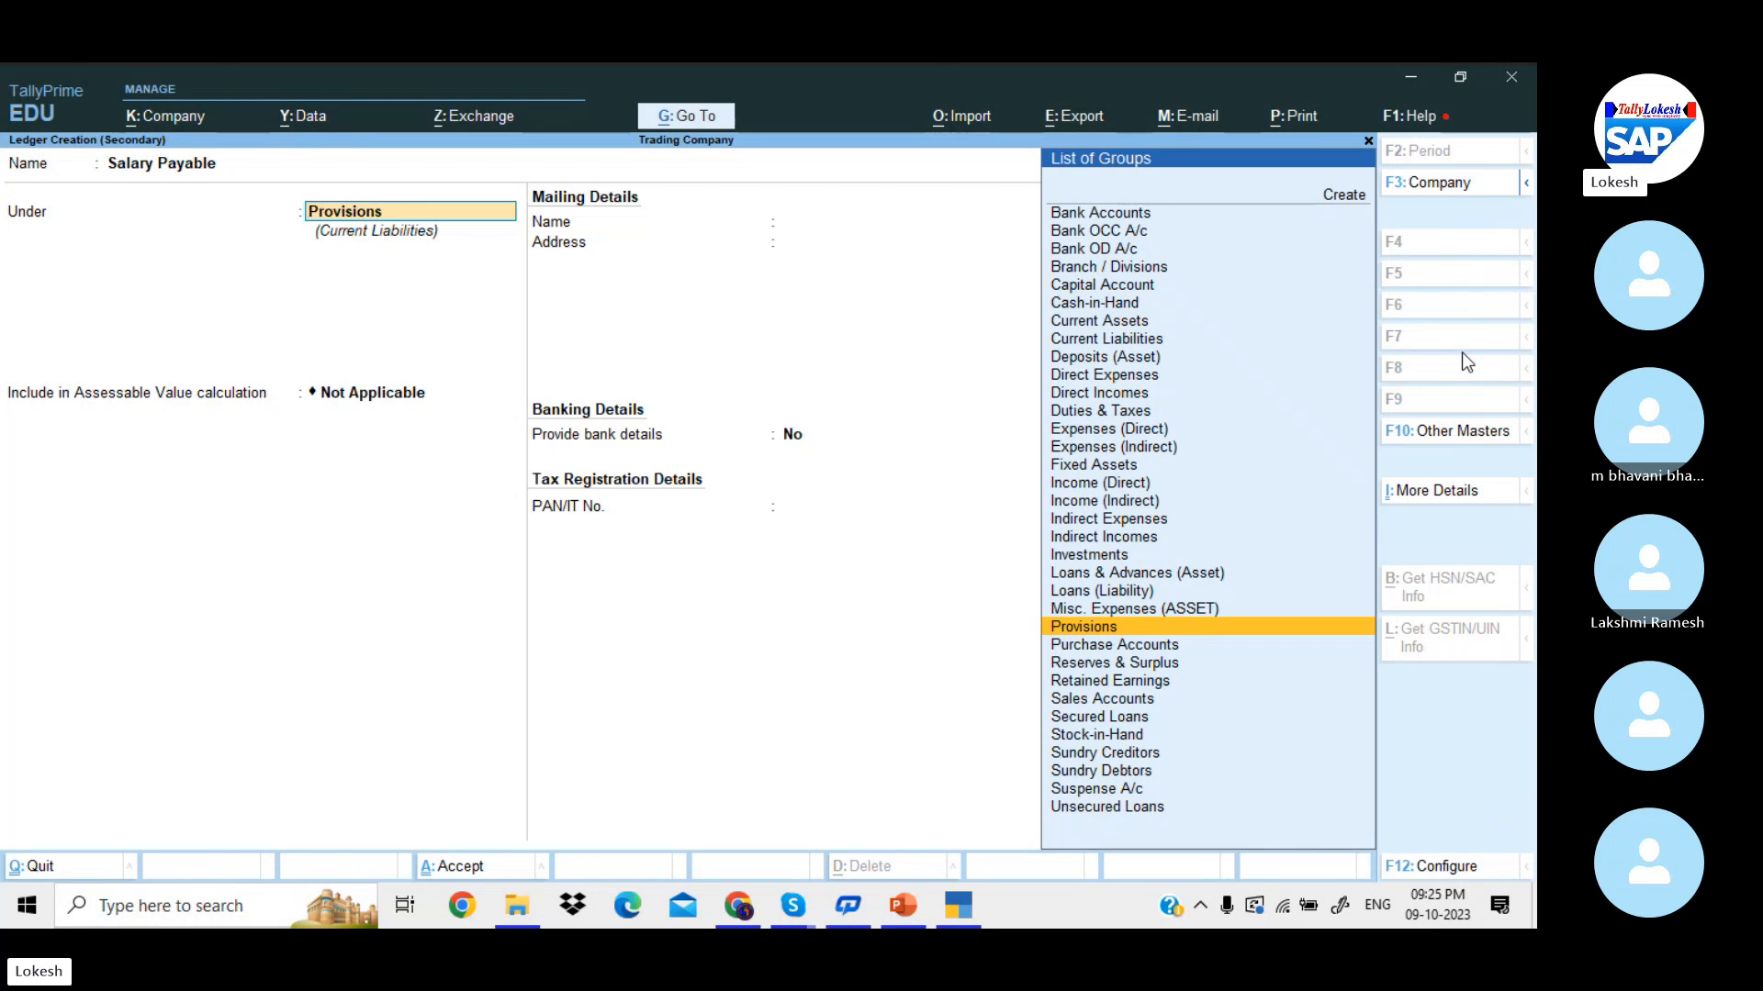
{"action": "key", "text": "Return"}
{"action": "key", "text": "Return"}
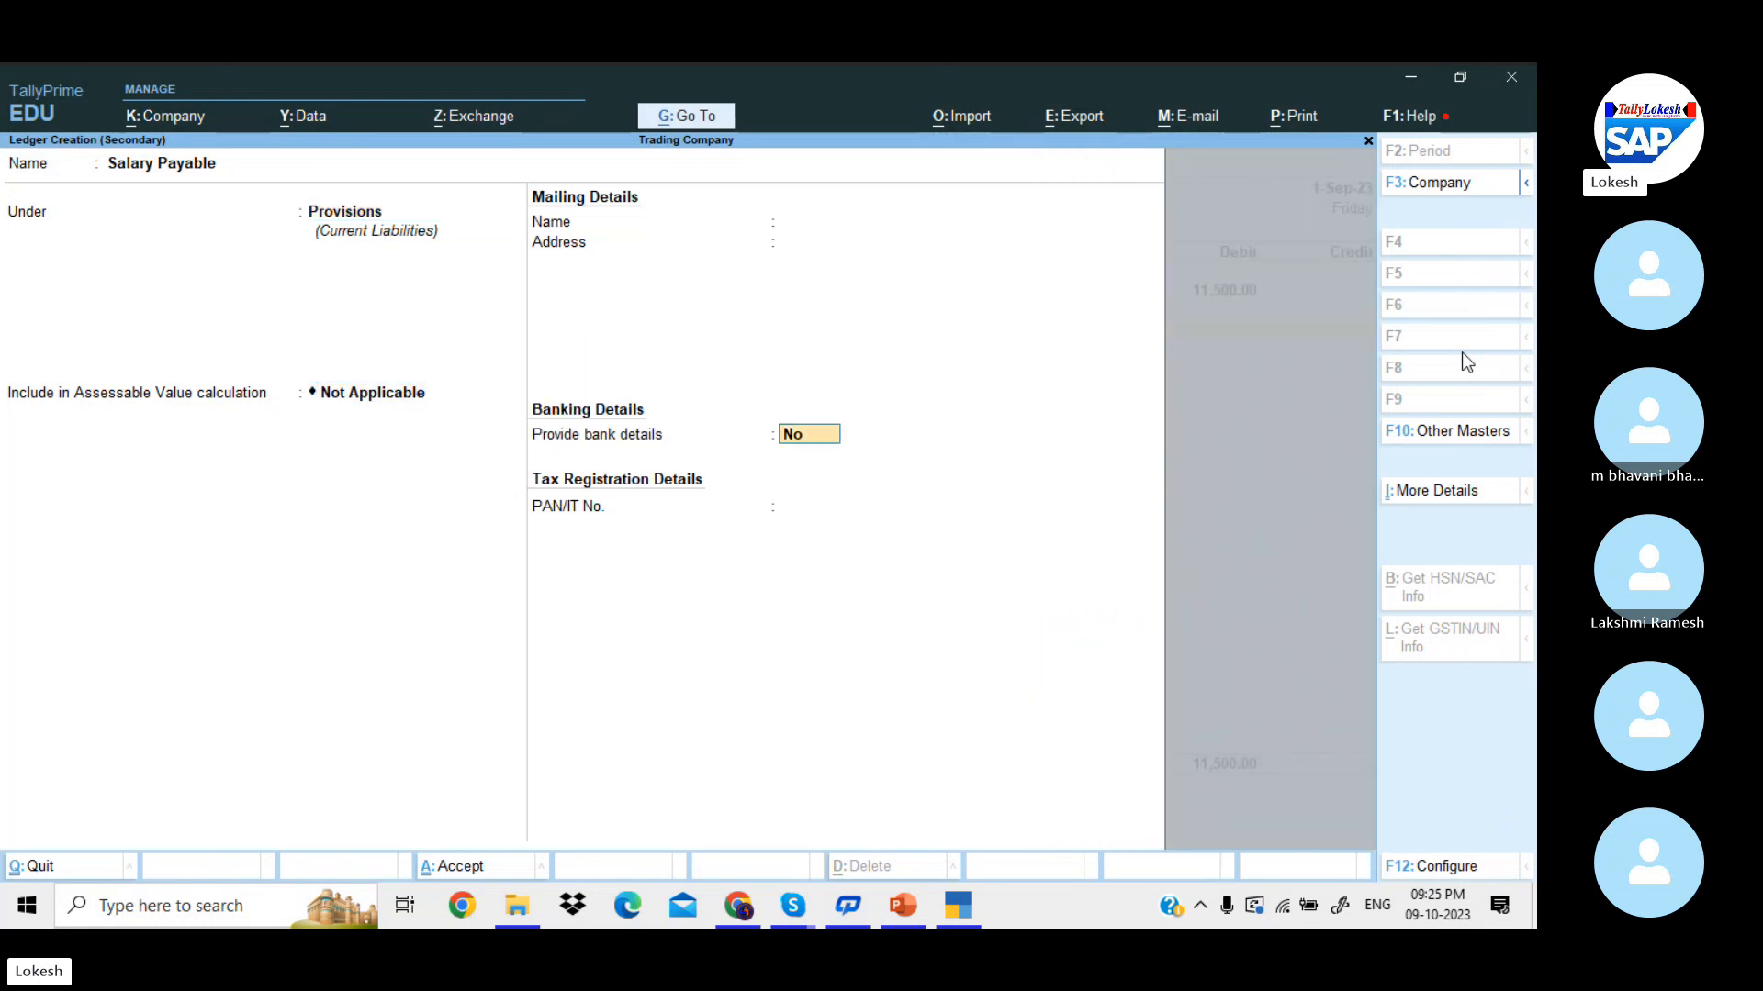
{"action": "key", "text": "Return"}
{"action": "key", "text": "Return"}
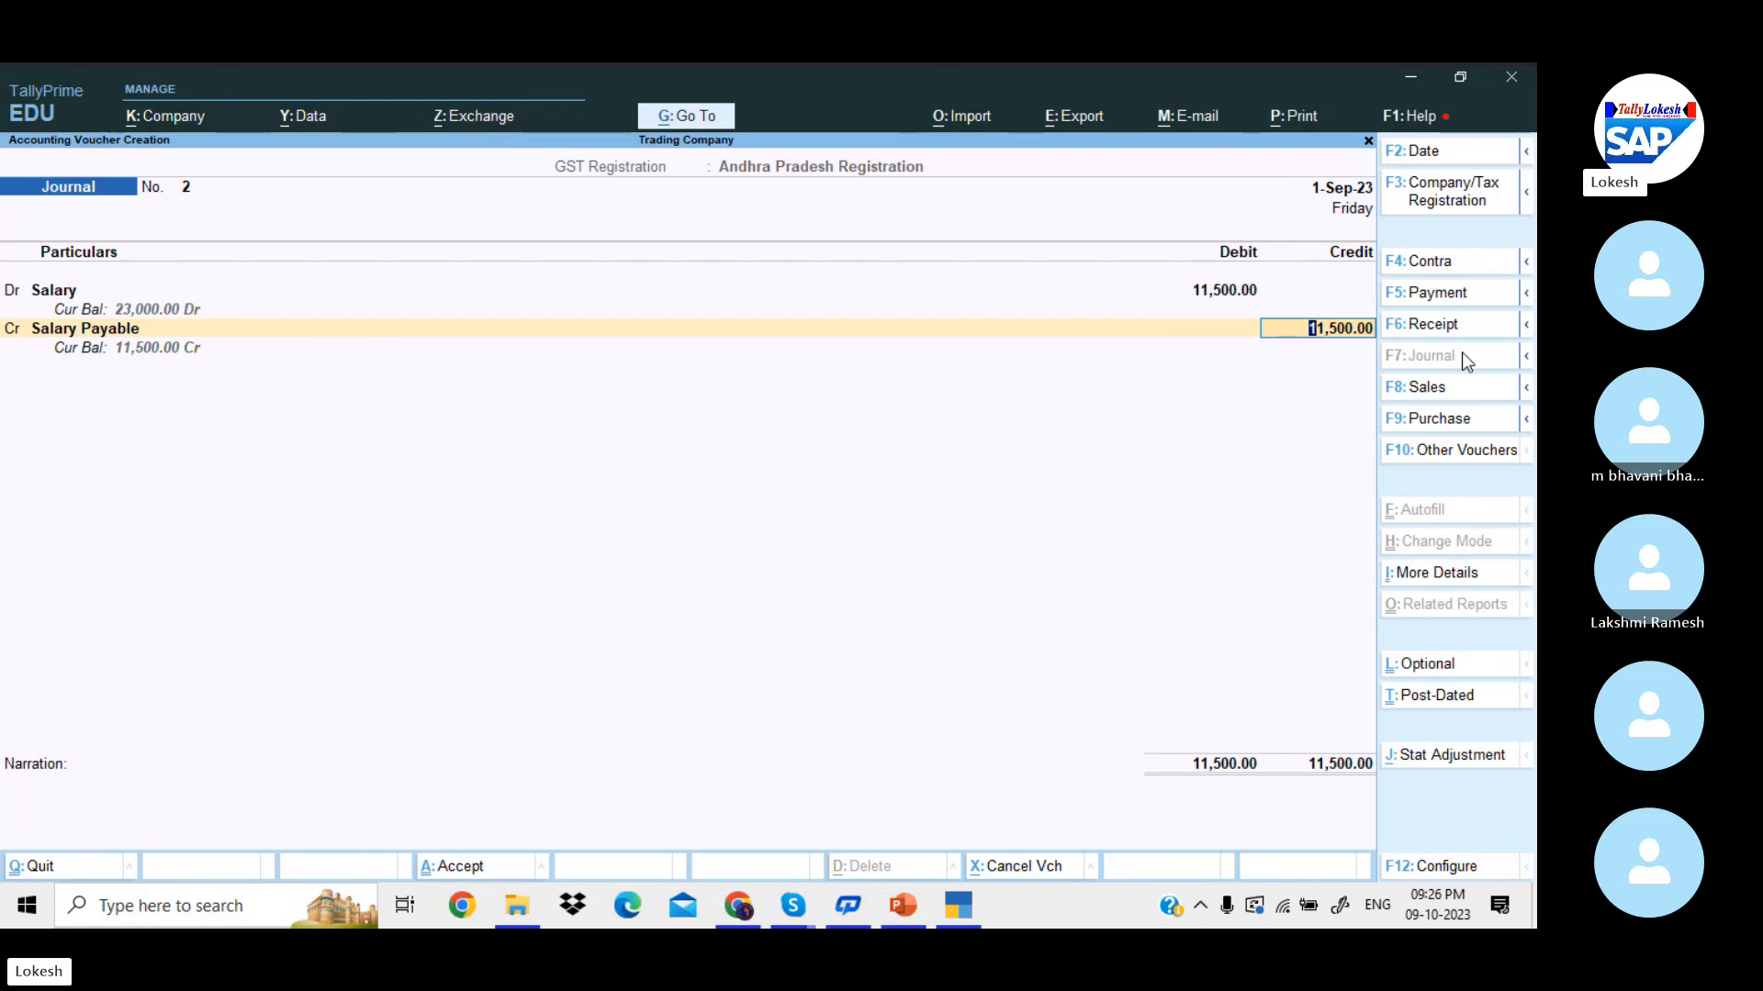
- Accept the 11,500 credit to Salary Payable and save the journal voucher with a blank narration
{"action": "key", "text": "Return"}
{"action": "key", "text": "Return"}
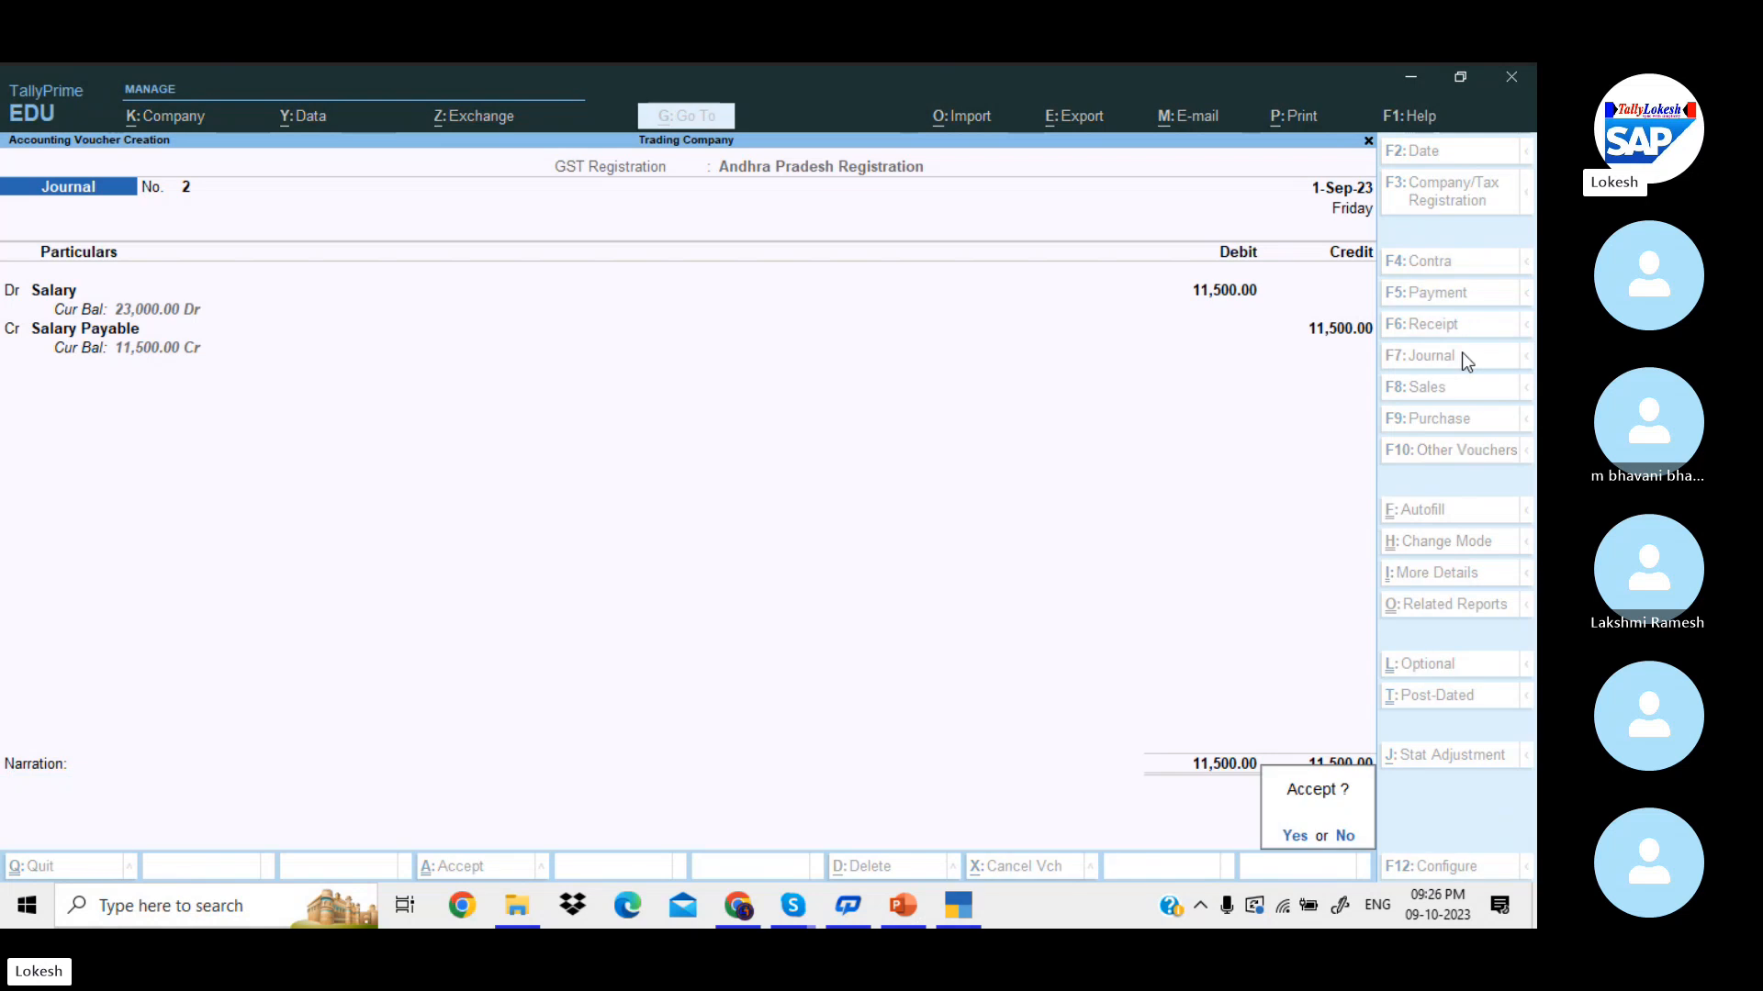
{"action": "key", "text": "Return"}
- In the third journal voucher, debit 500 to a new Electricity Exp ledger created under Indirect Expenses
{"action": "key", "text": "alt+c"}
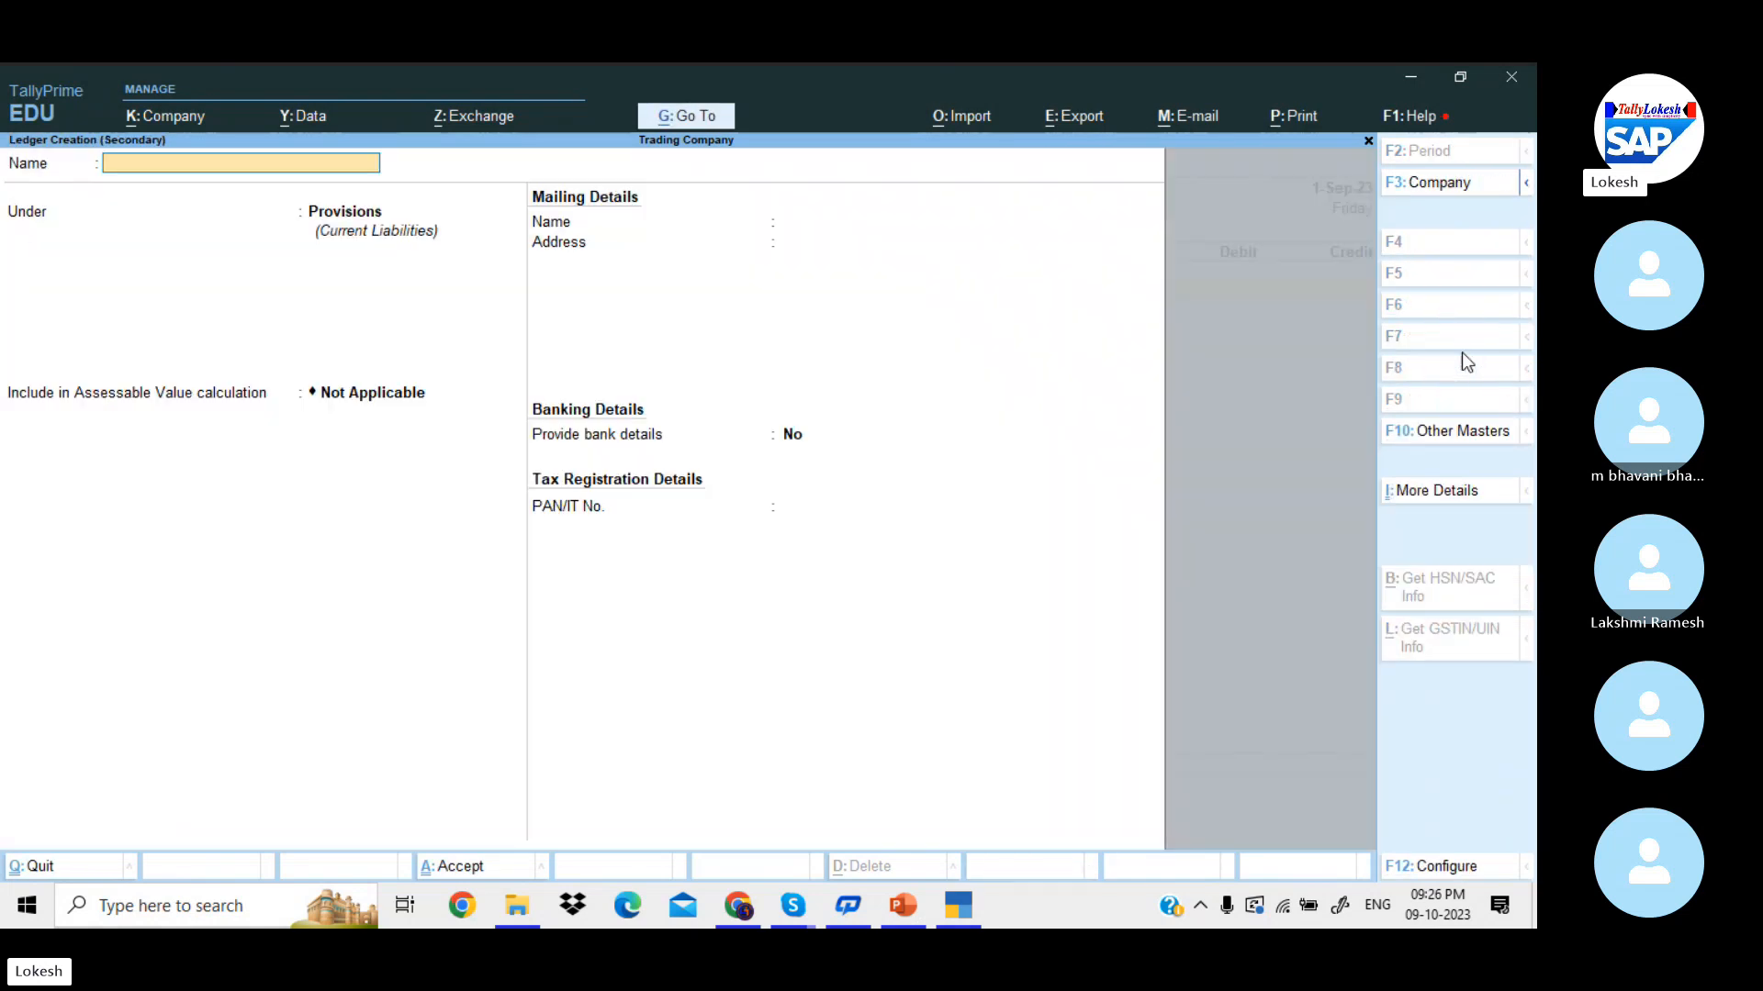
{"action": "type", "text": "Elect"}
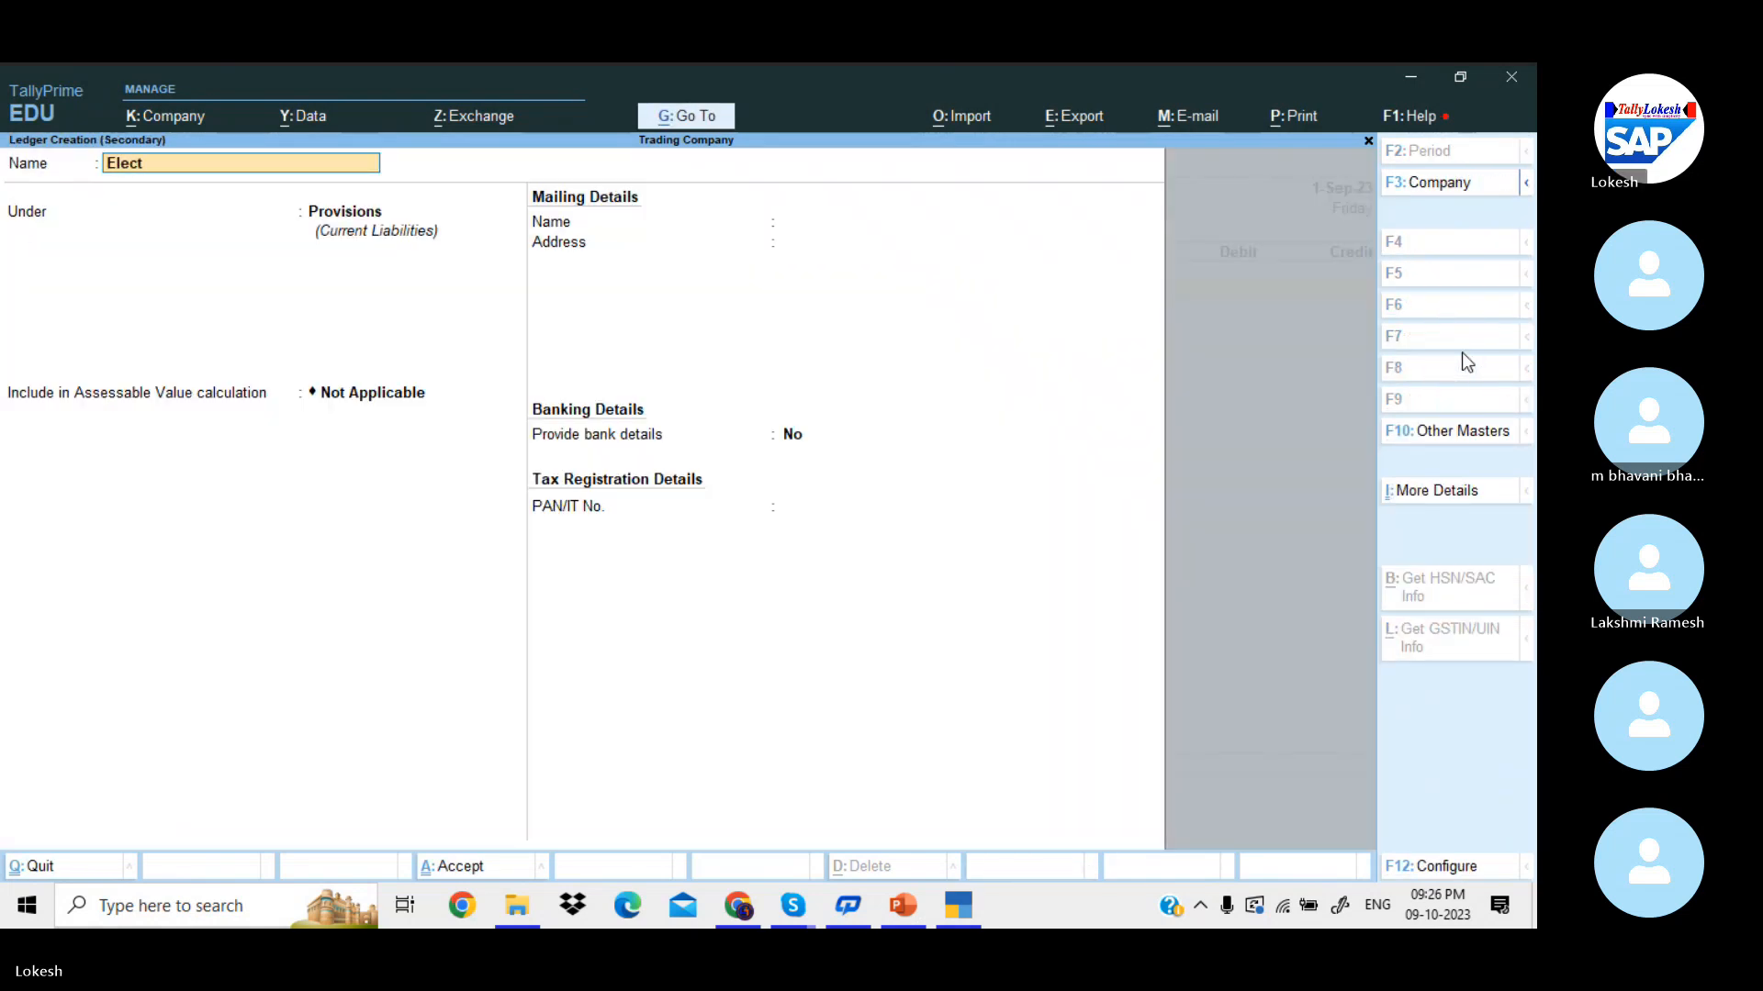
{"action": "type", "text": "ricity exp"}
{"action": "key", "text": "Return"}
{"action": "type", "text": "Ind"}
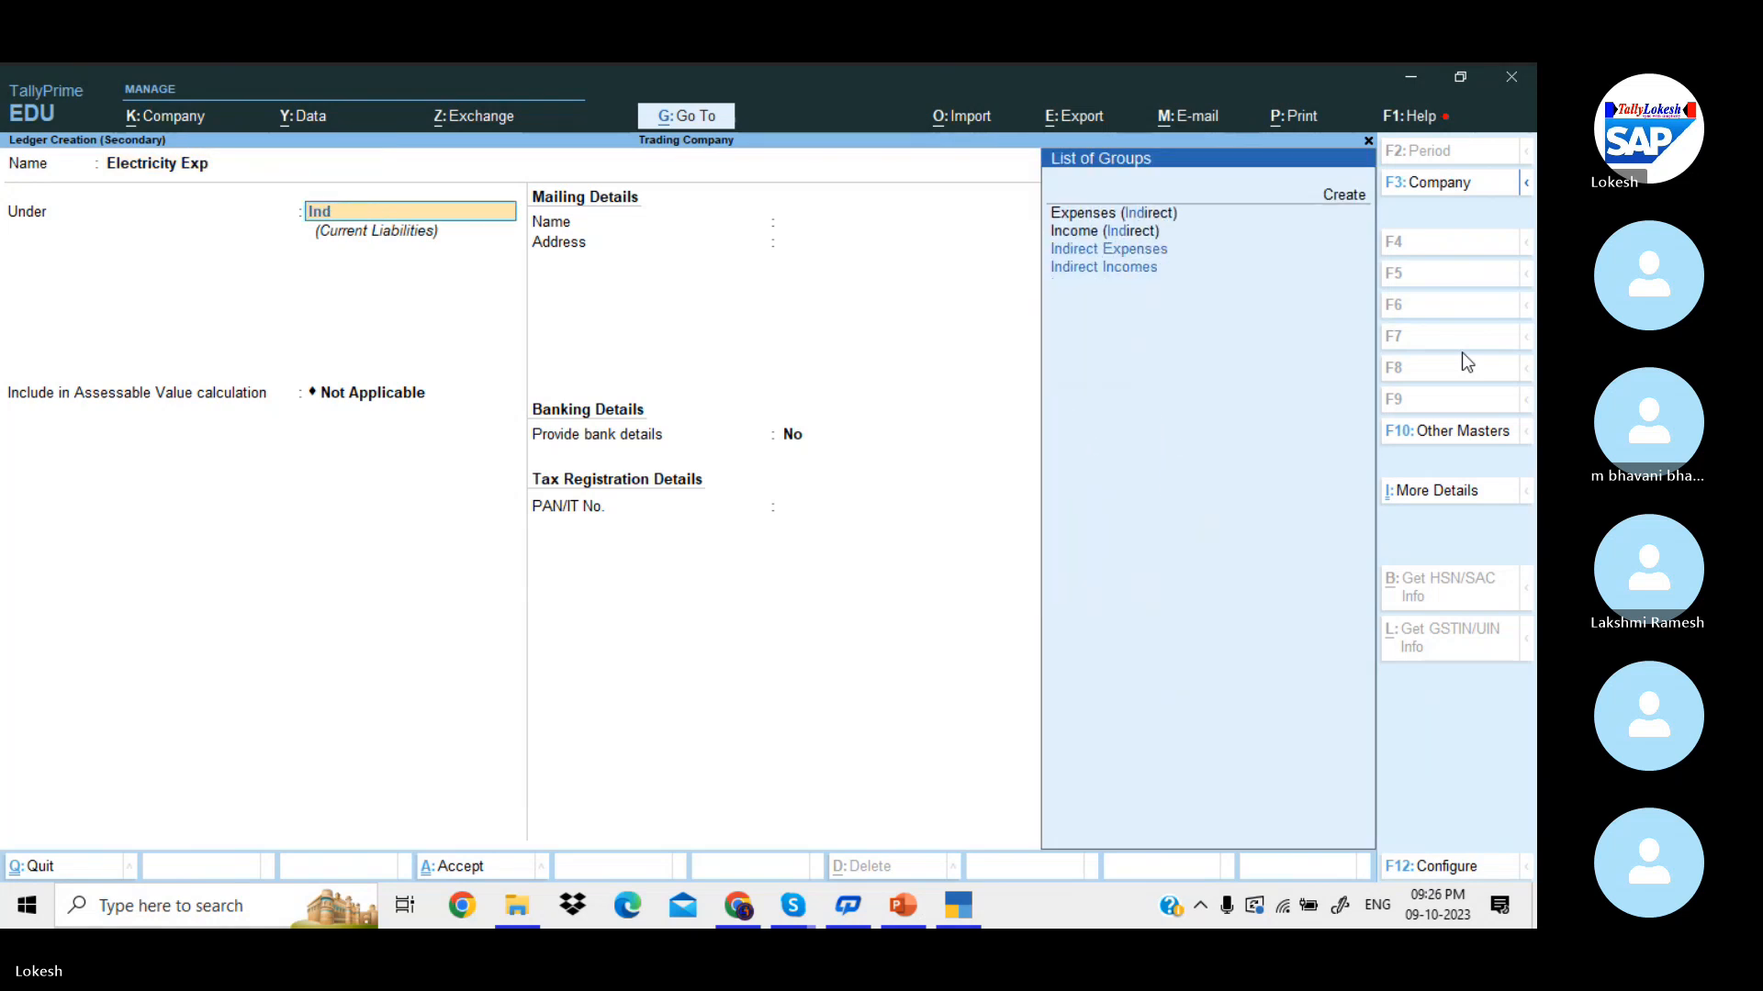
{"action": "key", "text": "Return"}
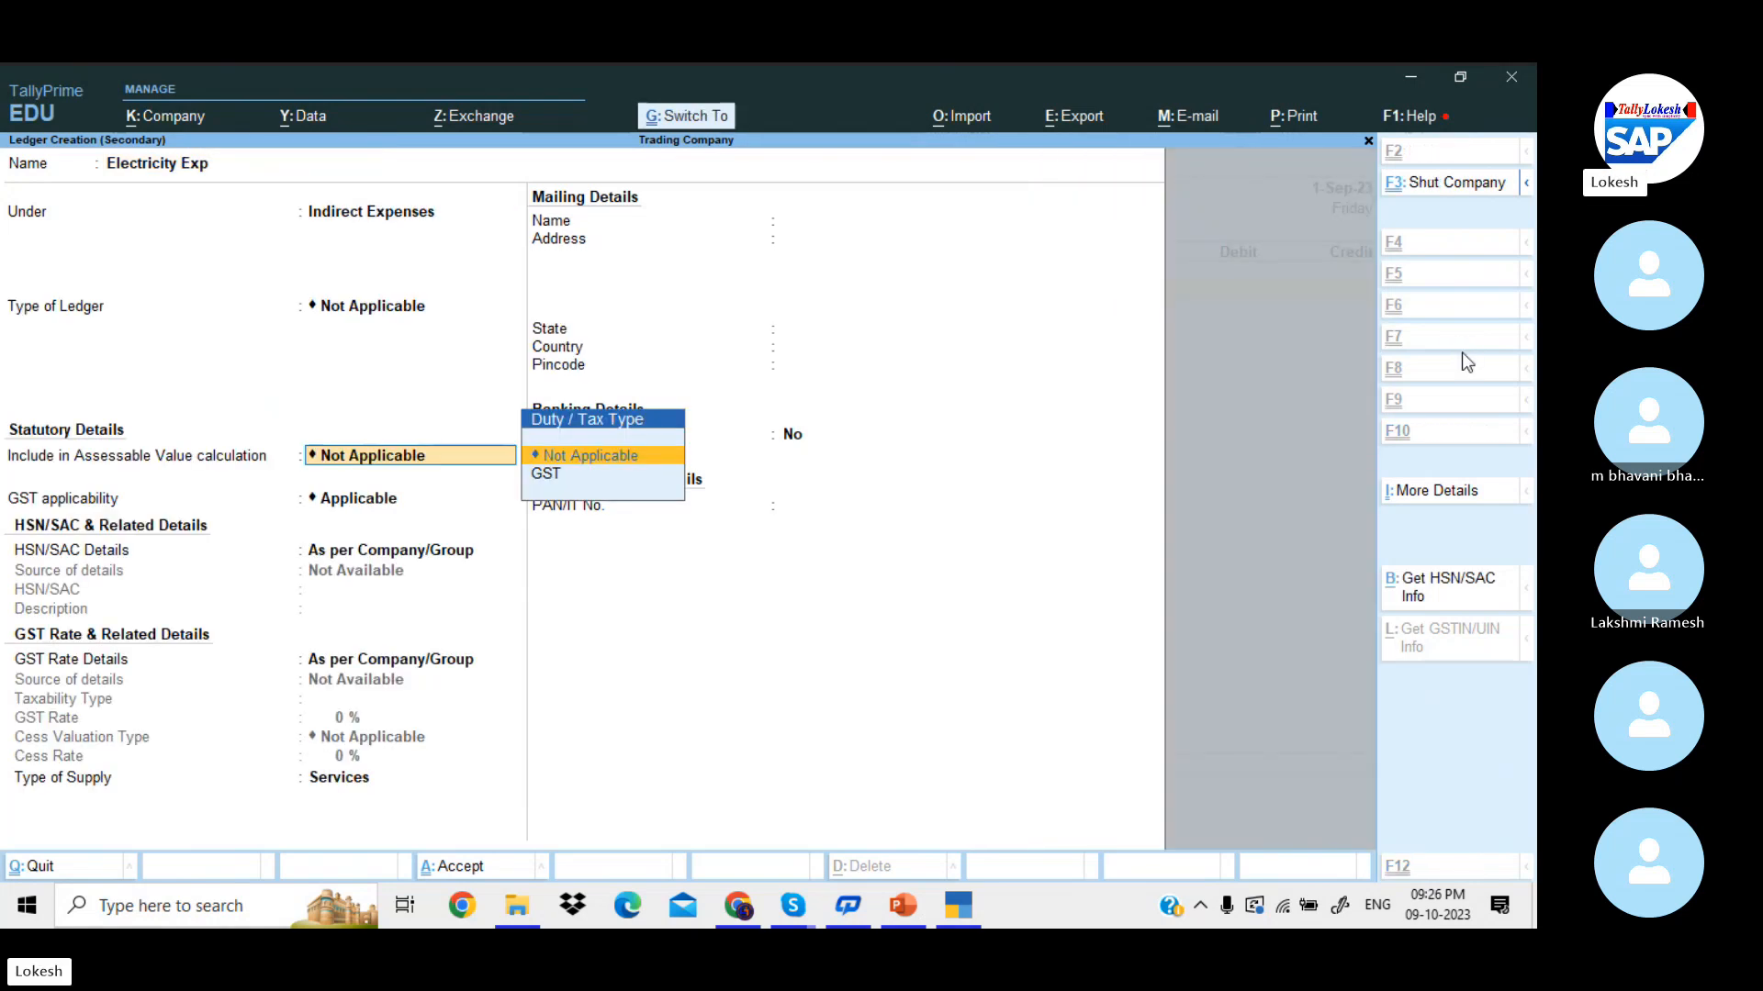
{"action": "key", "text": "ctrl+a"}
{"action": "type", "text": "500"}
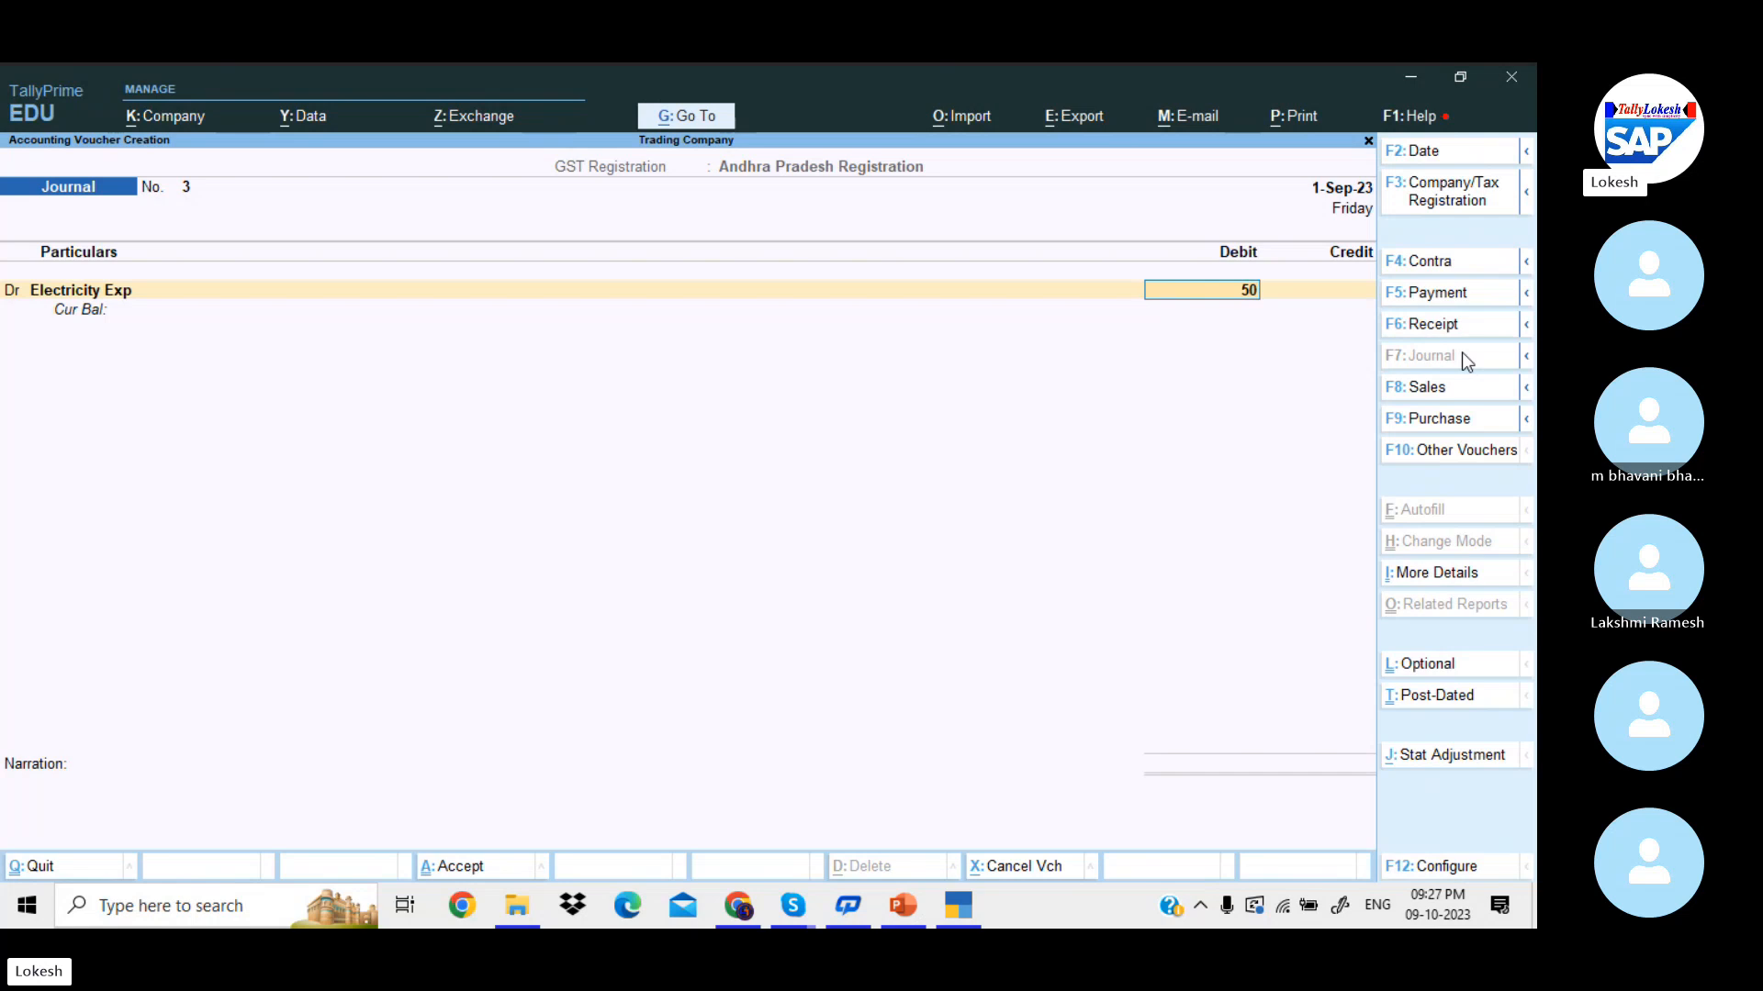
{"action": "key", "text": "Return"}
{"action": "key", "text": "Return"}
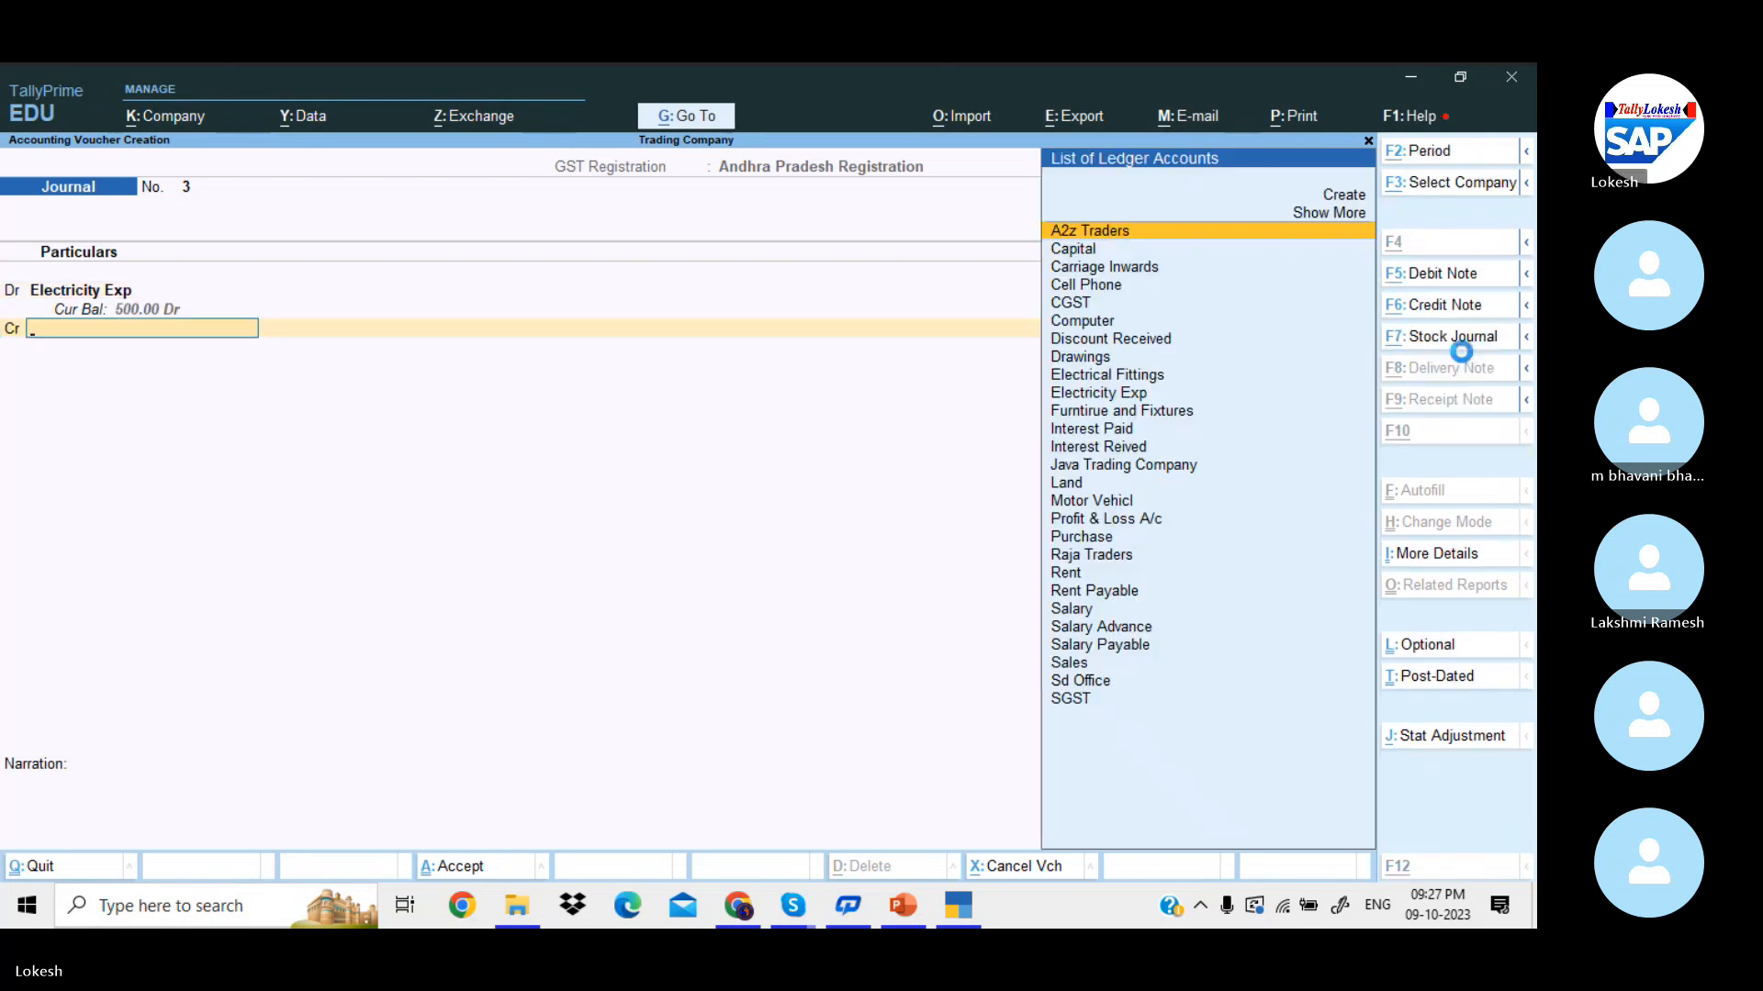
- Create an Electricity Exp Payable ledger under Provisions for the credit entry
{"action": "key", "text": "alt+c"}
{"action": "type", "text": "Electric"}
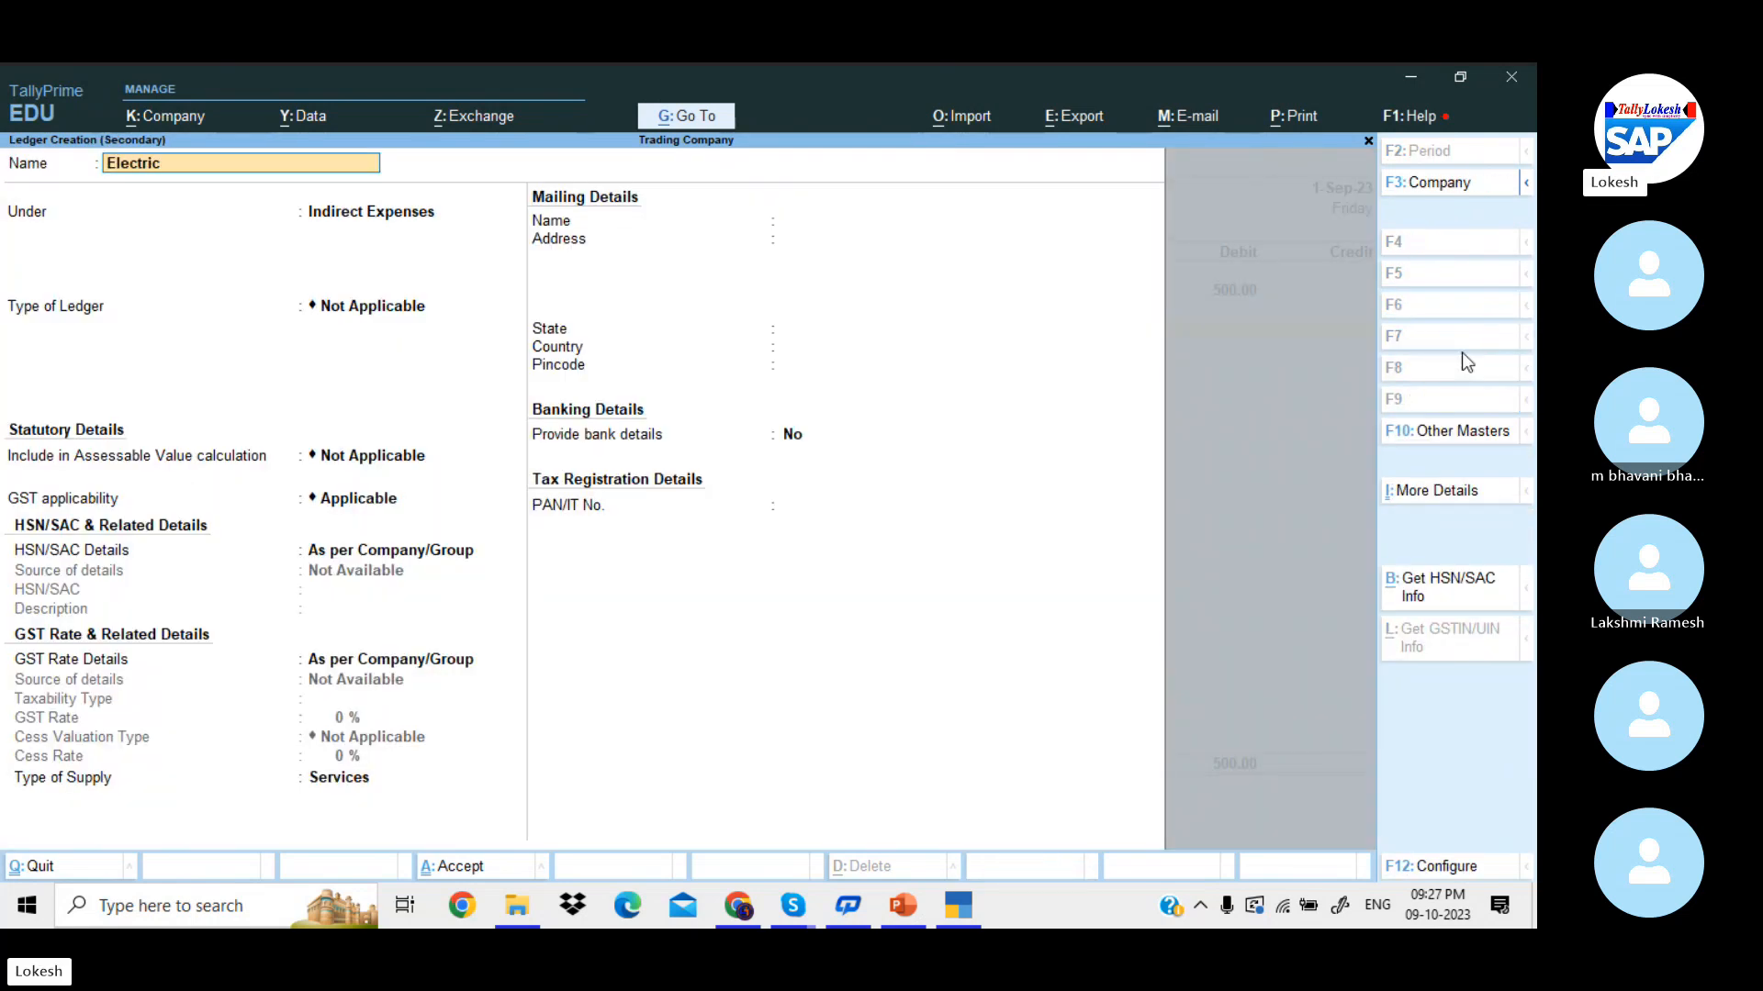
{"action": "type", "text": "ity Exp"}
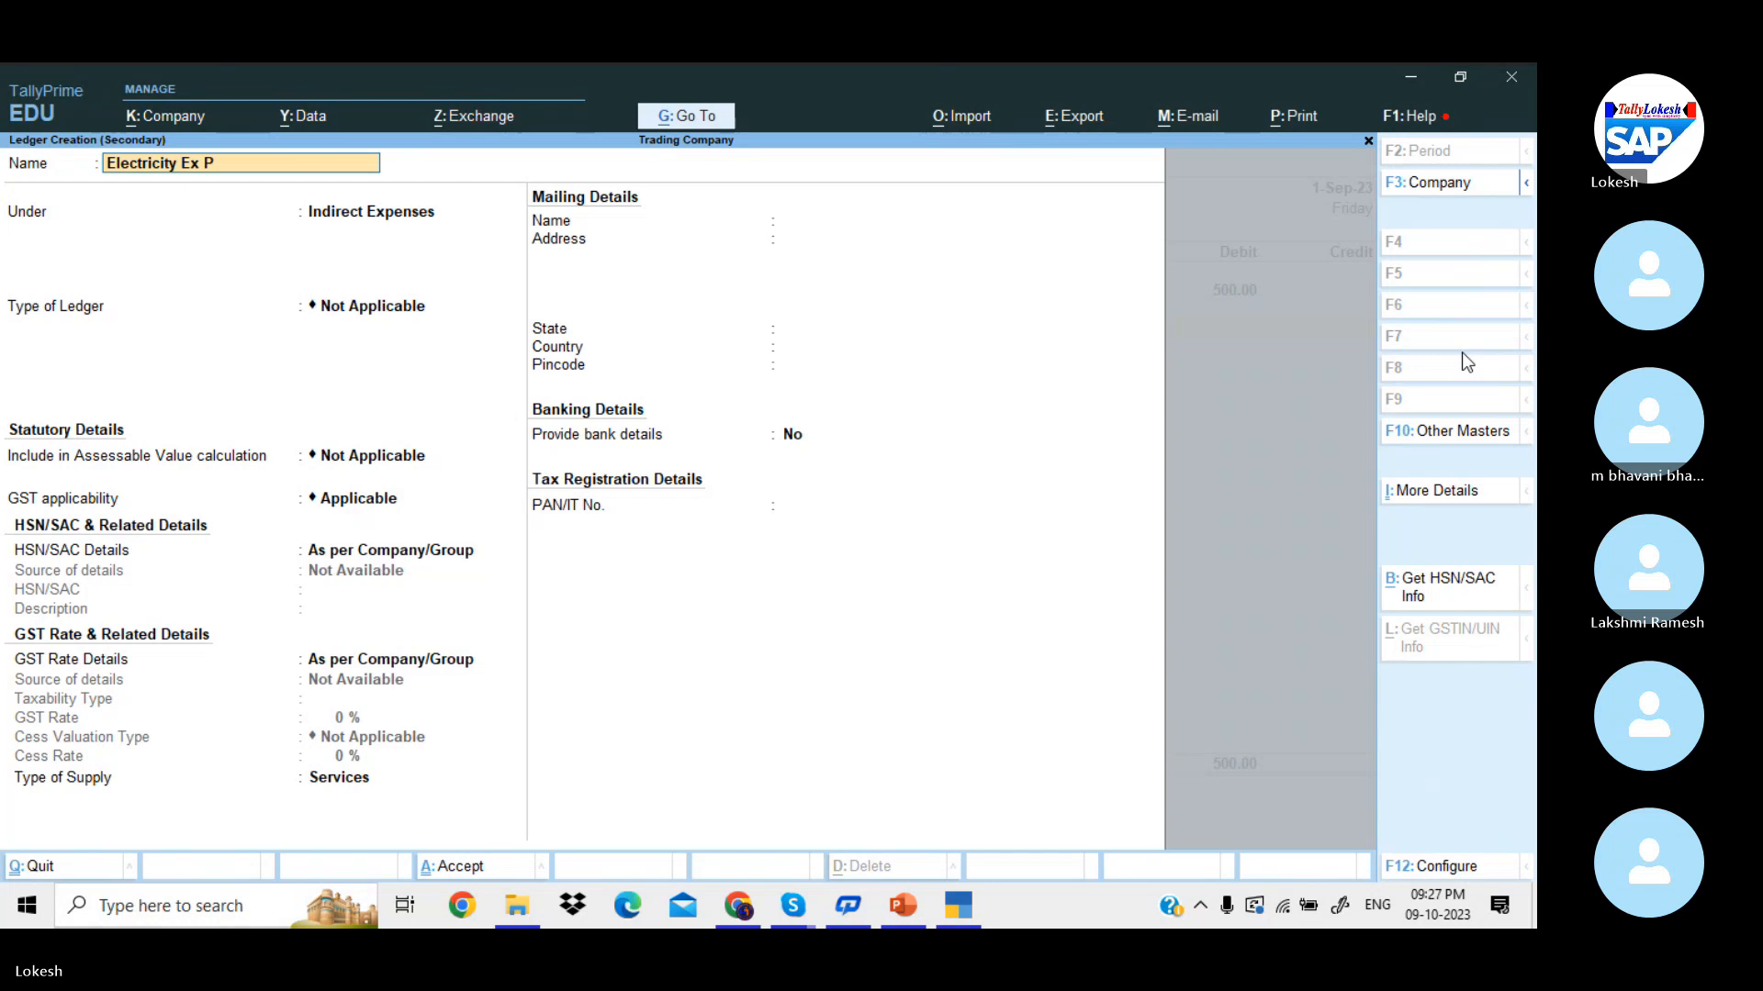
{"action": "key", "text": "BackSpace"}
{"action": "type", "text": "p Payable"}
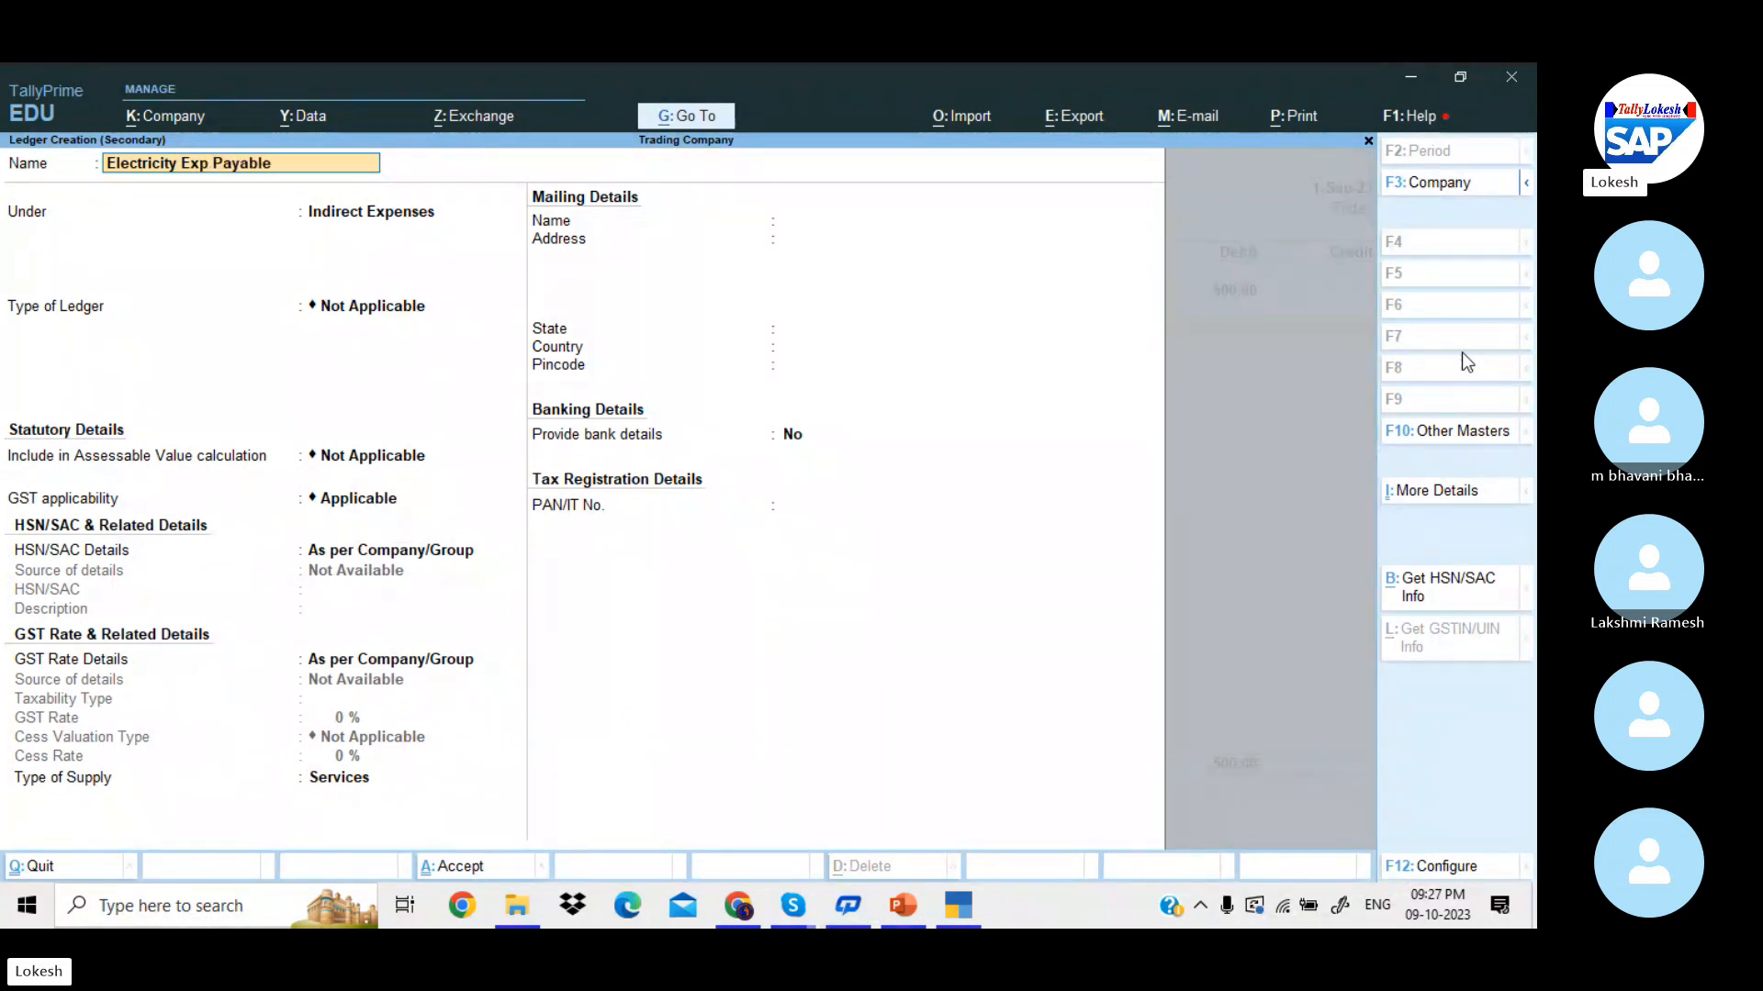
{"action": "key", "text": "Return"}
{"action": "type", "text": "prov"}
{"action": "key", "text": "Return"}
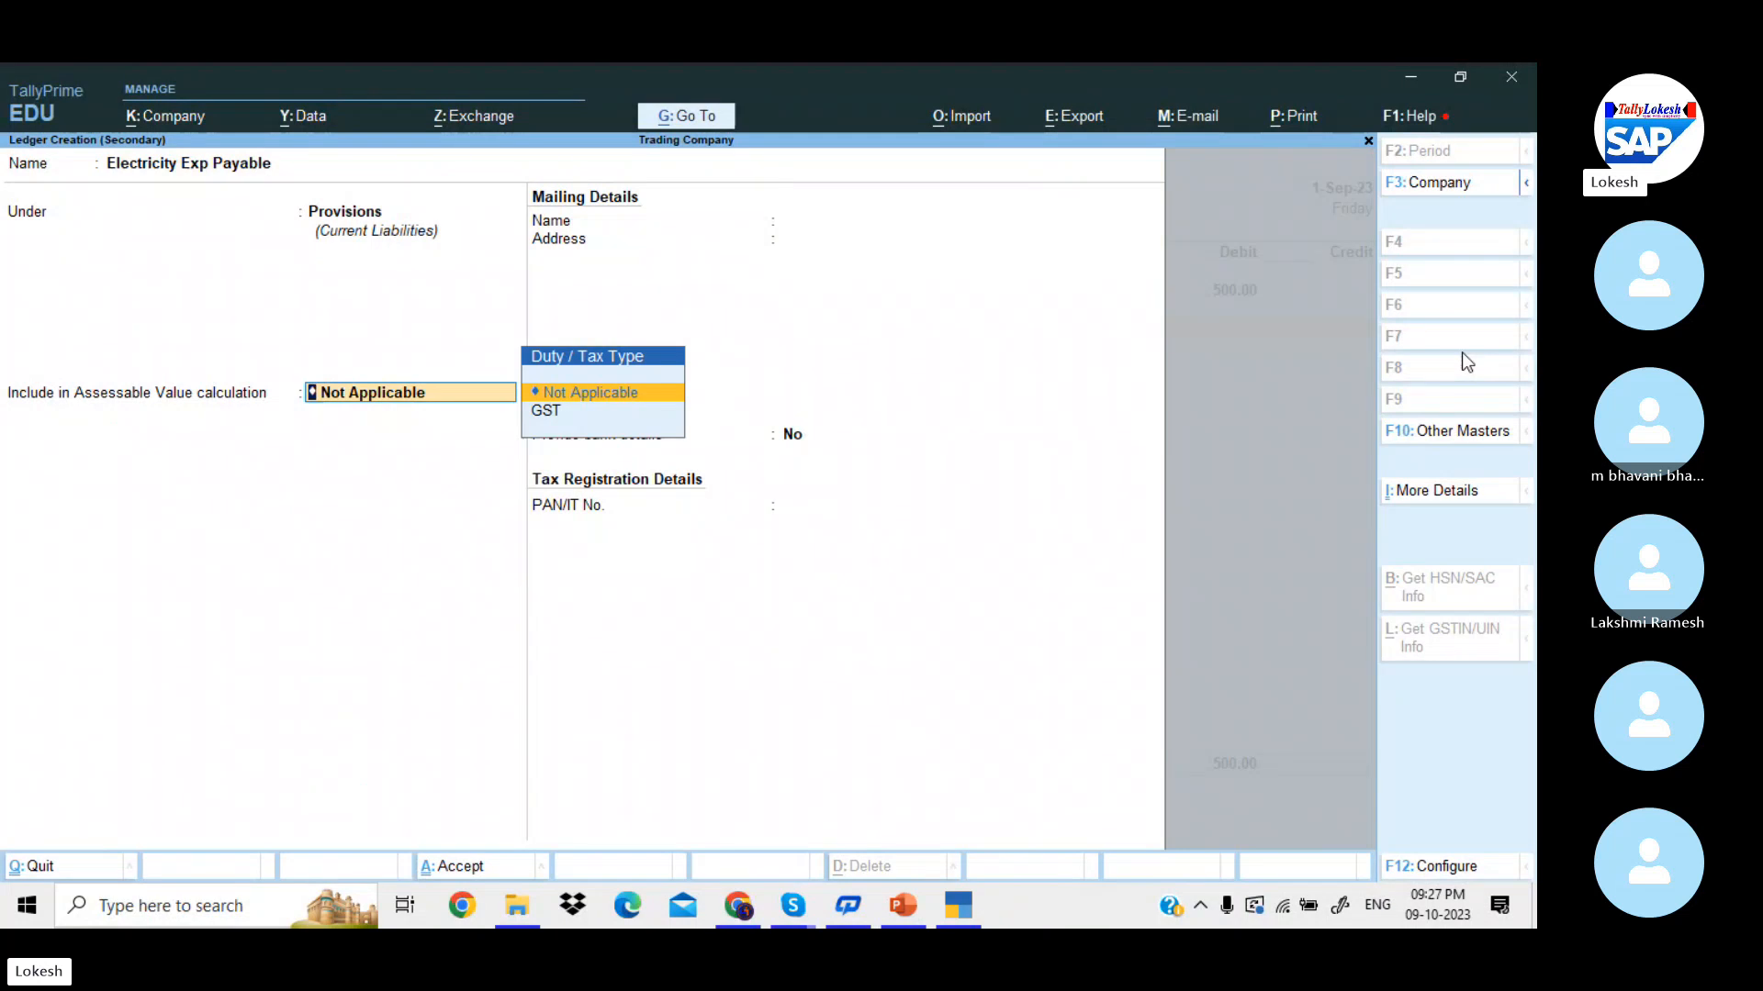
{"action": "key", "text": "ctrl+a"}
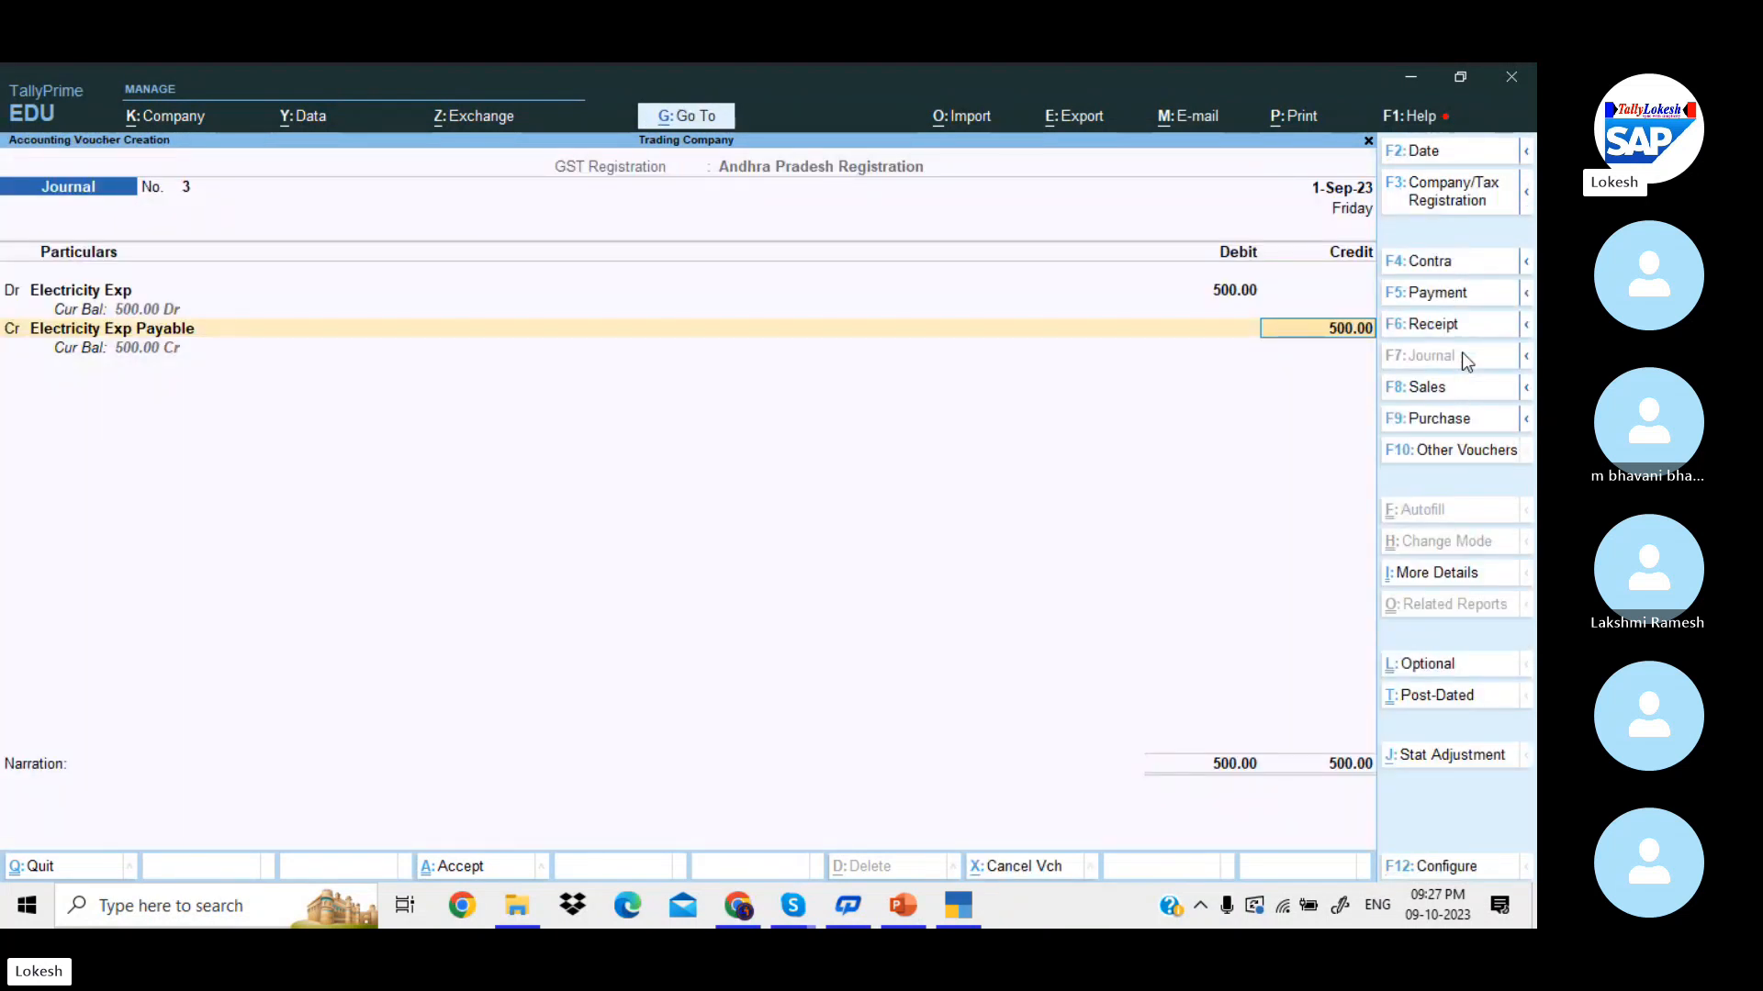
- Accept the 500 credit to Electricity Exp Payable and save the journal voucher with a blank narration
{"action": "key", "text": "Return"}
{"action": "key", "text": "Return"}
{"action": "key", "text": "Return"}
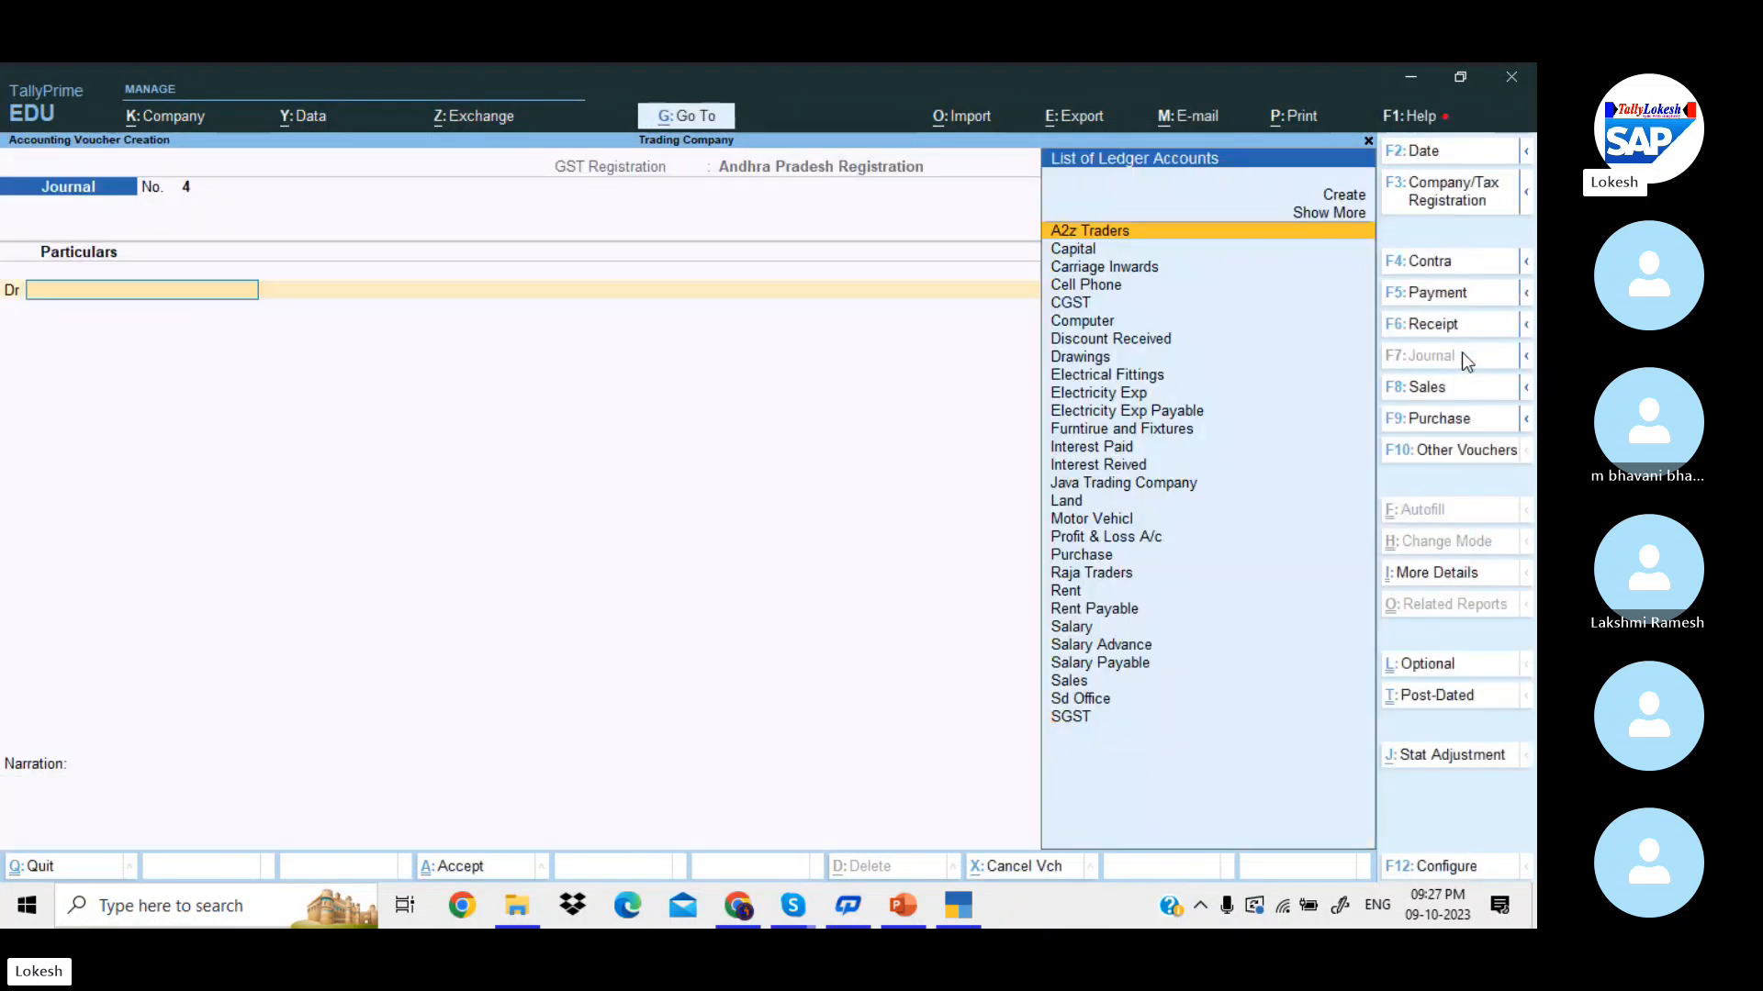
- In the fourth journal voucher, debit 37,300 to a new Depreciation ledger created under Indirect Expenses
{"action": "key", "text": "alt+c"}
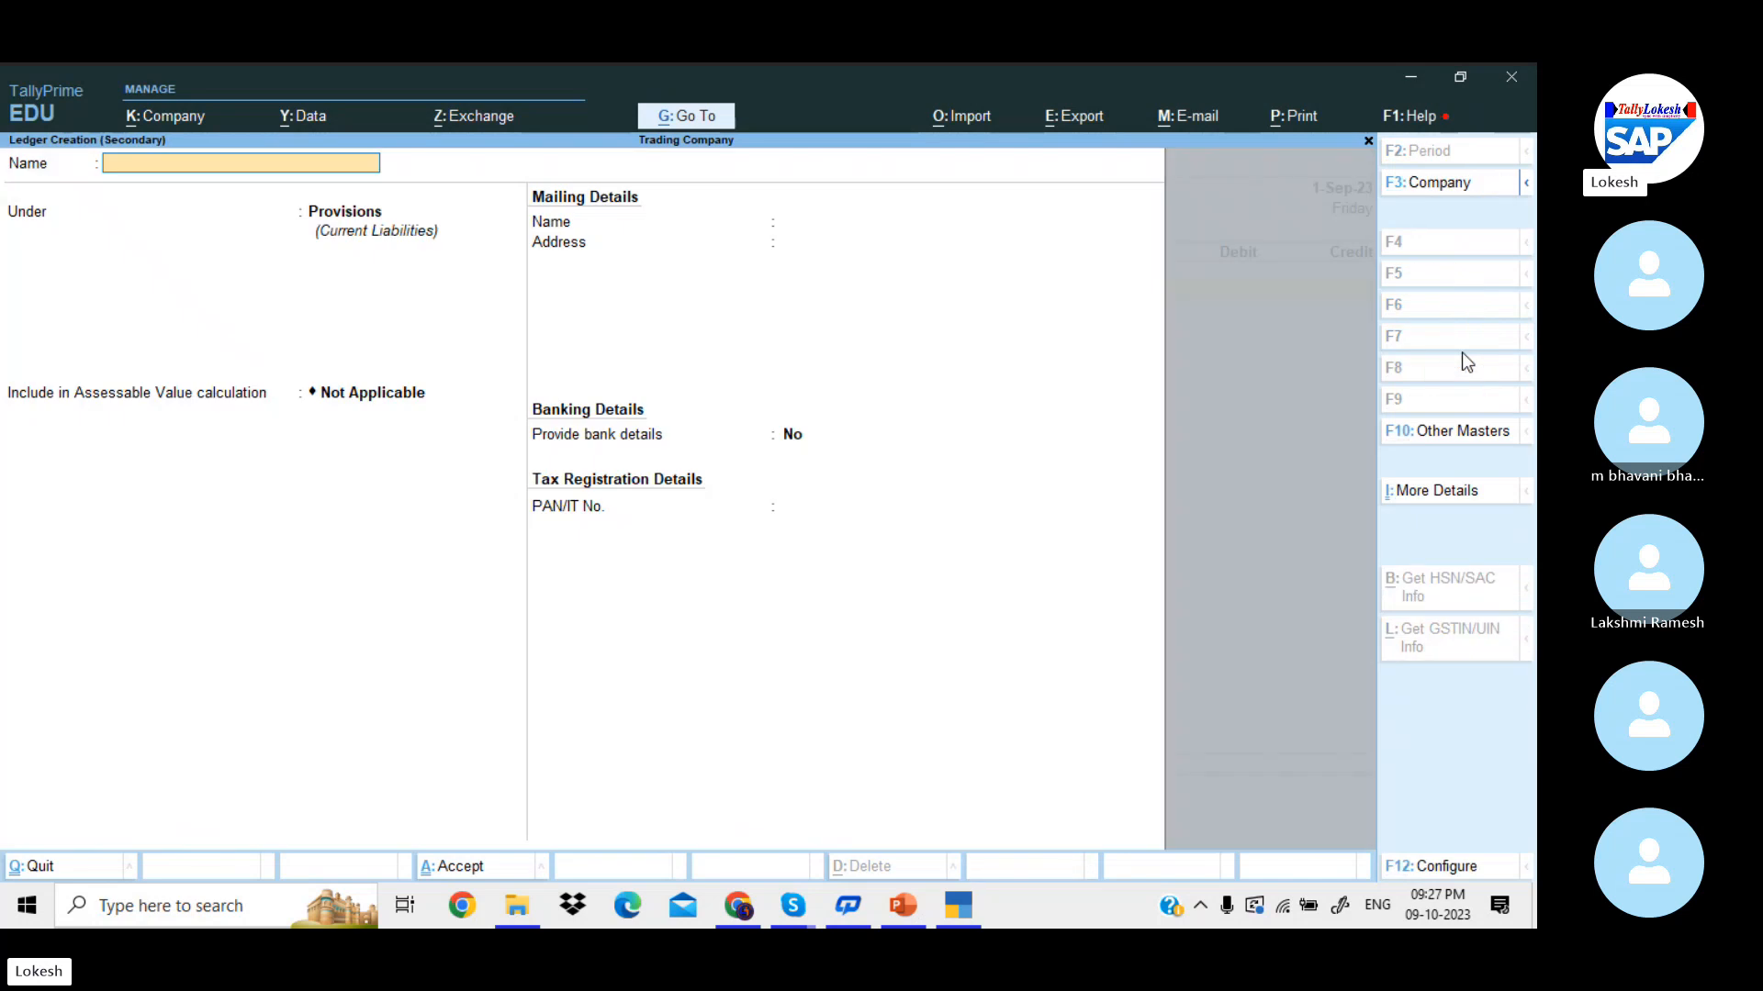
{"action": "type", "text": "Depreciation"}
{"action": "key", "text": "Return"}
{"action": "type", "text": "Ind"}
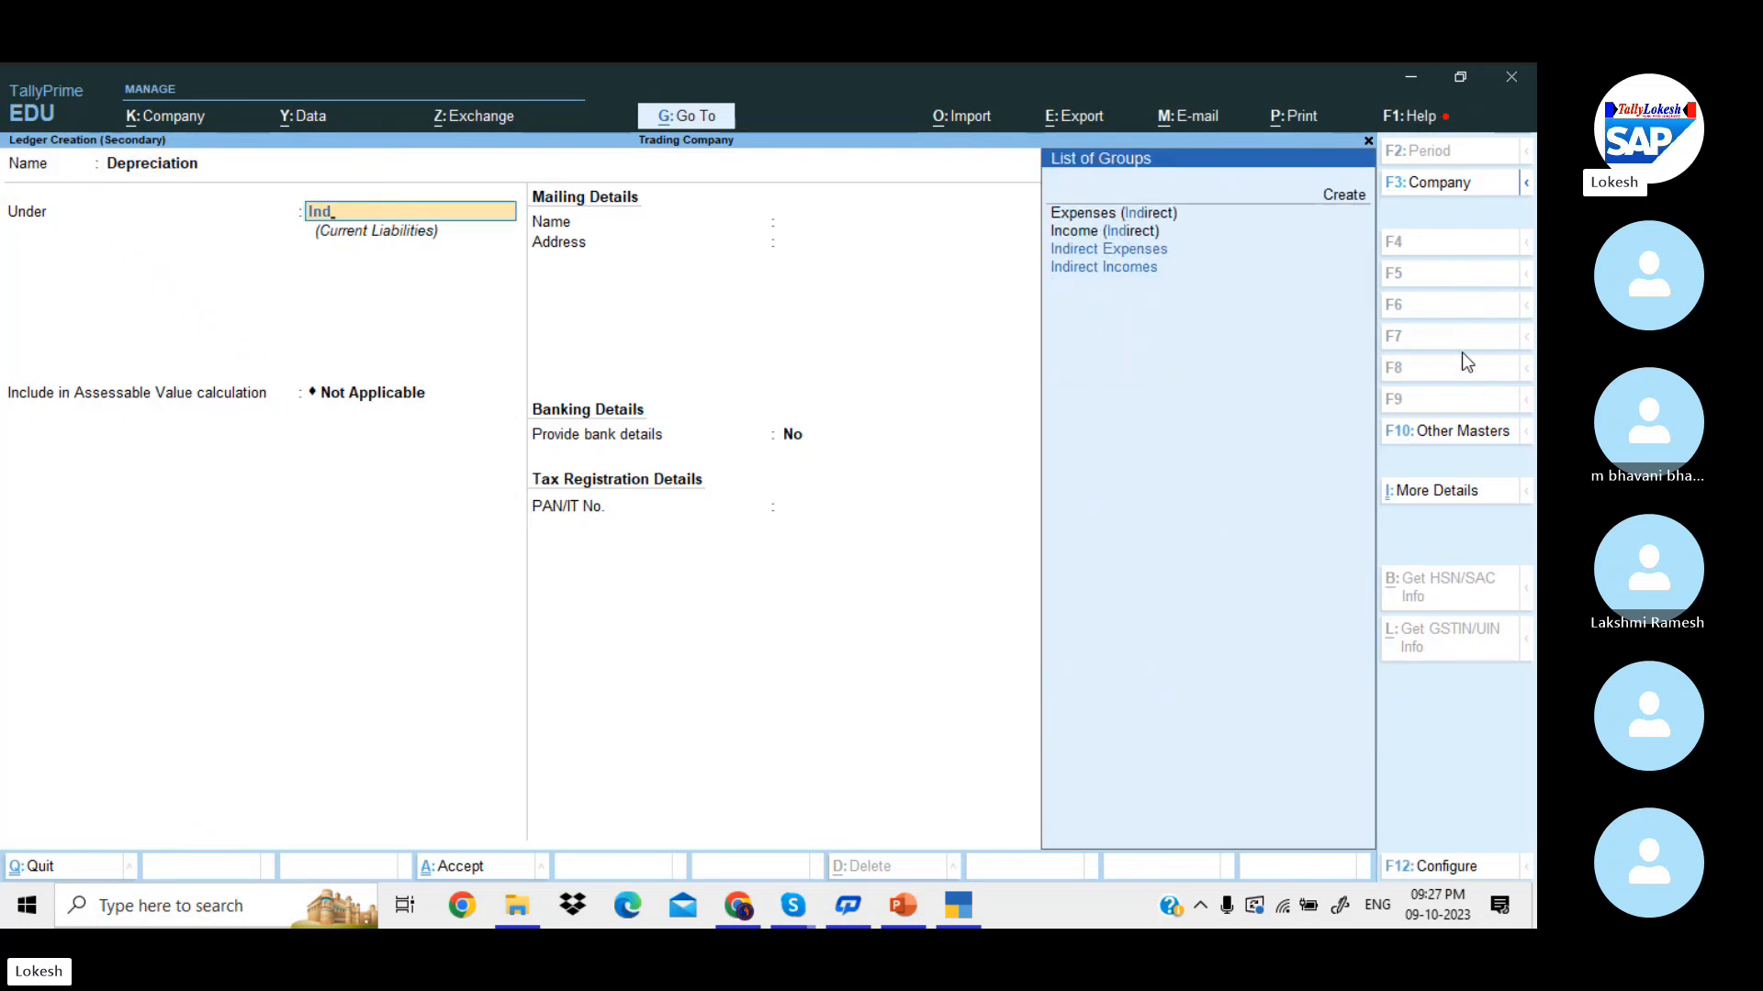
{"action": "key", "text": "Down"}
{"action": "key", "text": "Down"}
{"action": "key", "text": "Return"}
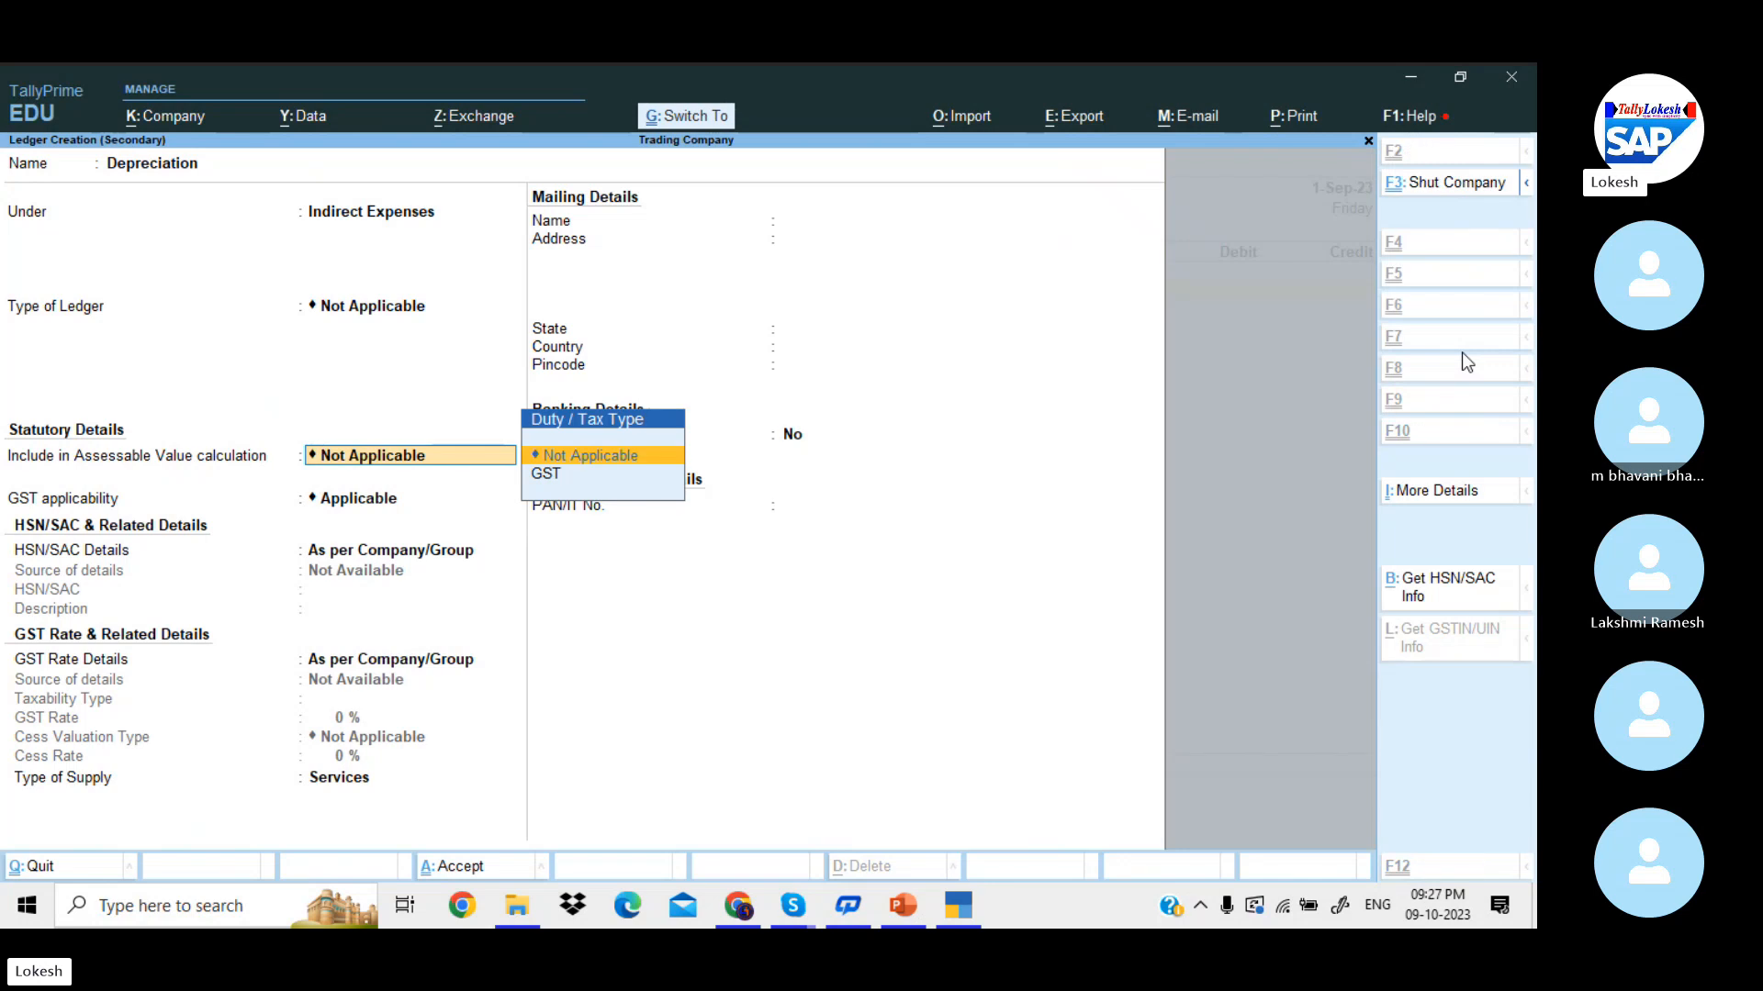
{"action": "key", "text": "ctrl+a"}
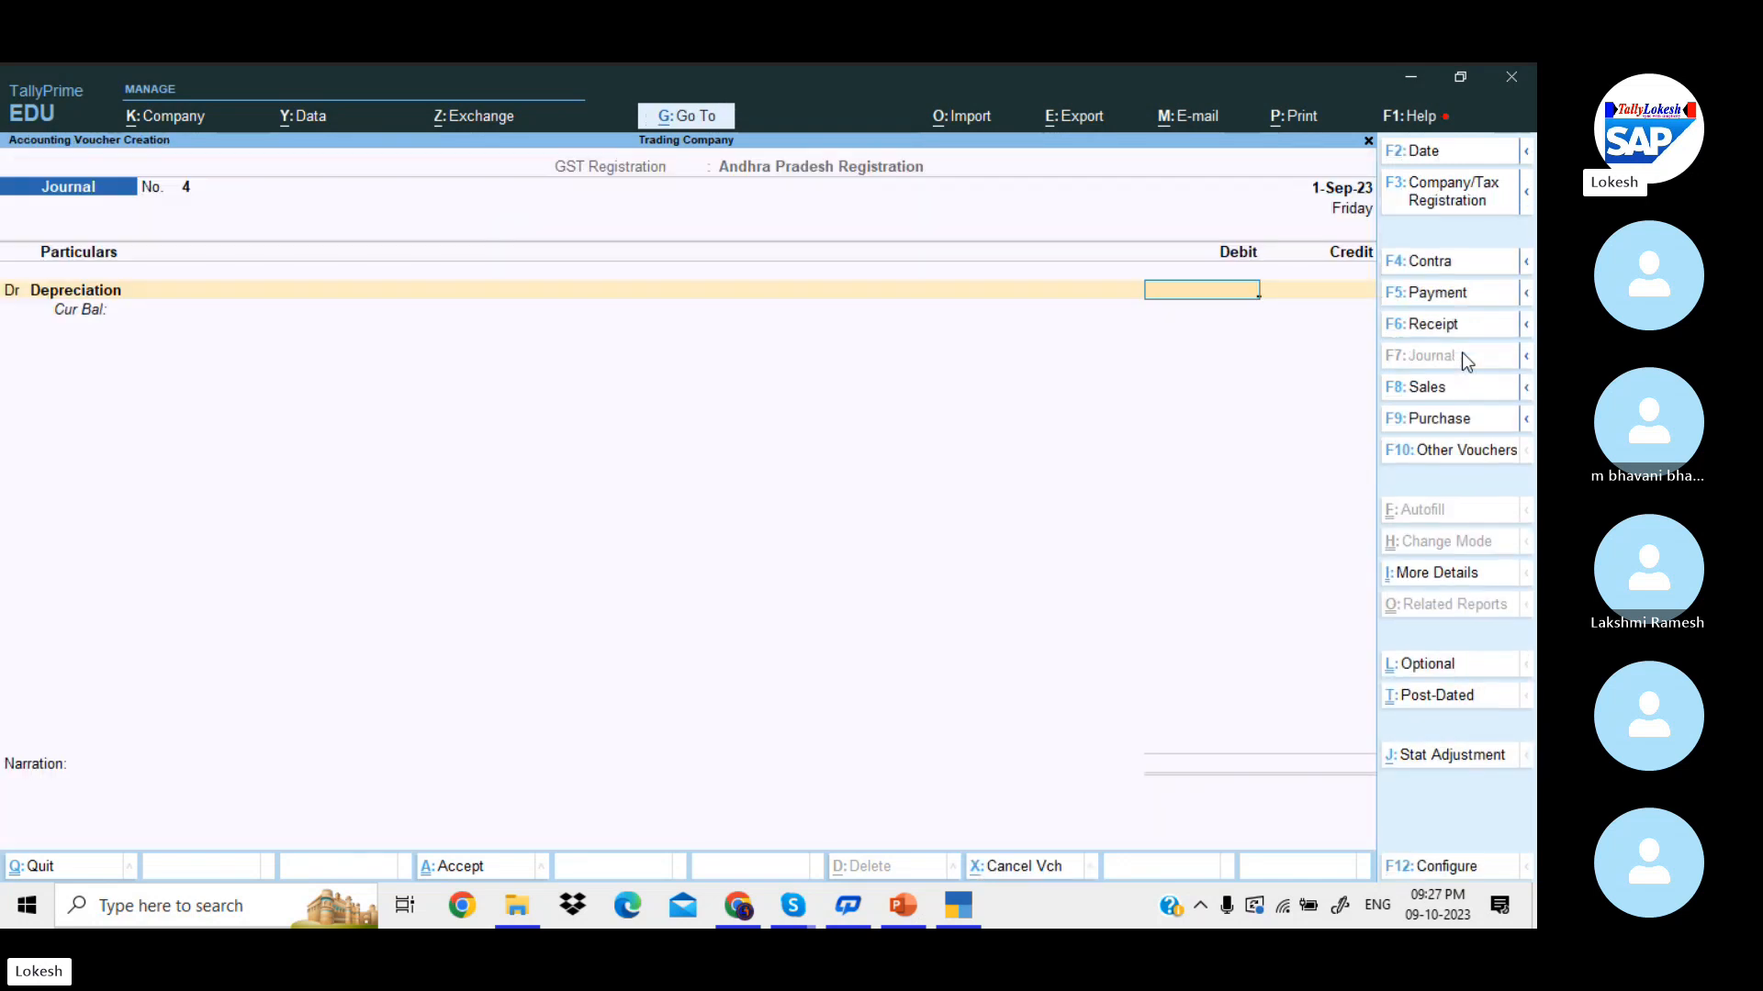
{"action": "type", "text": "37,300"}
{"action": "key", "text": "Return"}
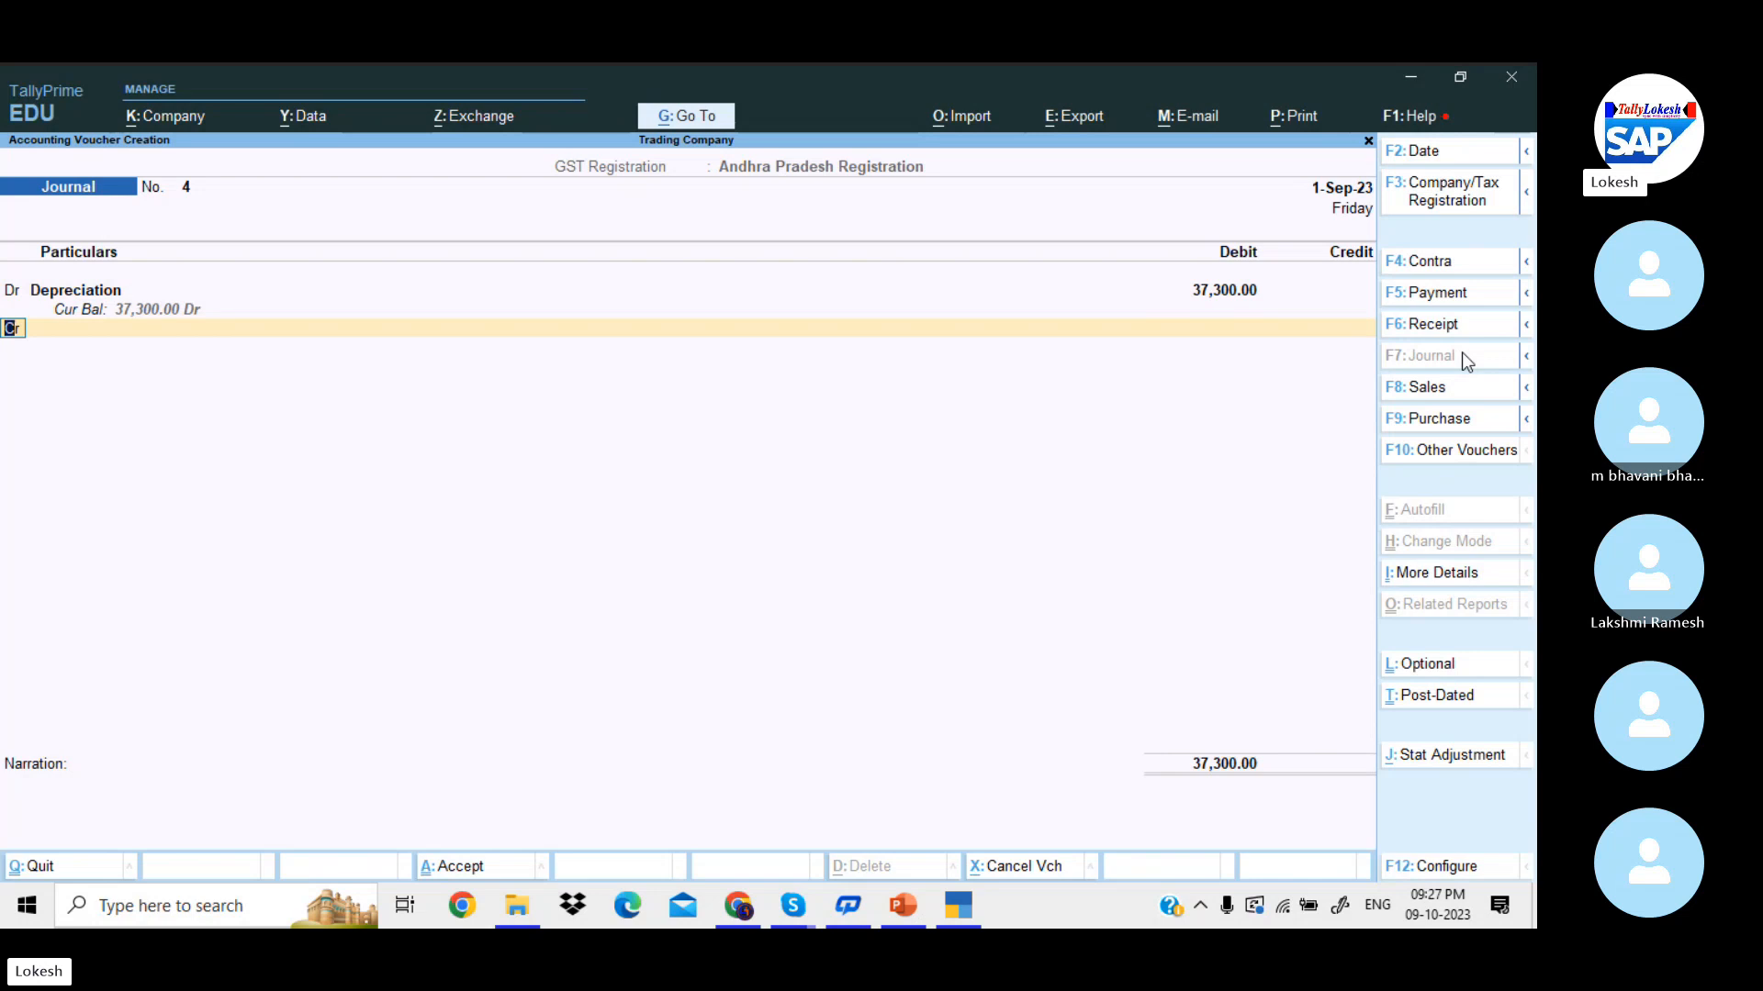
- Credit 180 to Cell Phone and 15,000 to Computer in the depreciation journal voucher
{"action": "key", "text": "Return"}
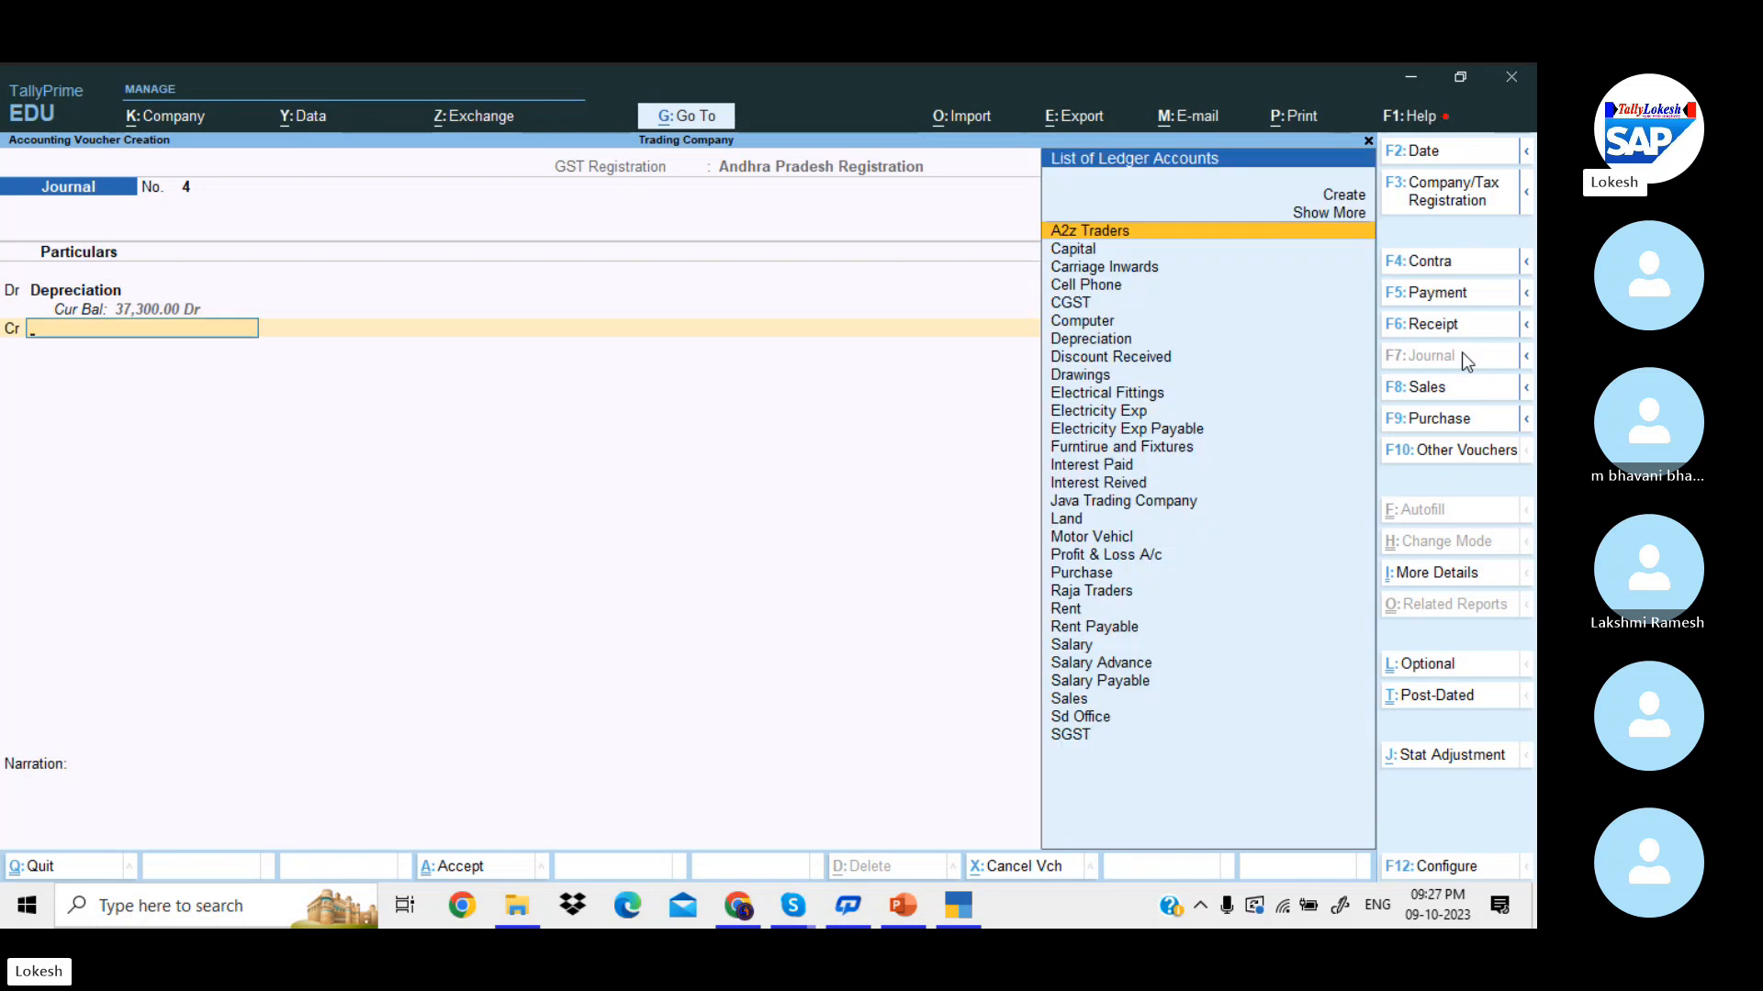
{"action": "type", "text": "cell"}
{"action": "key", "text": "Return"}
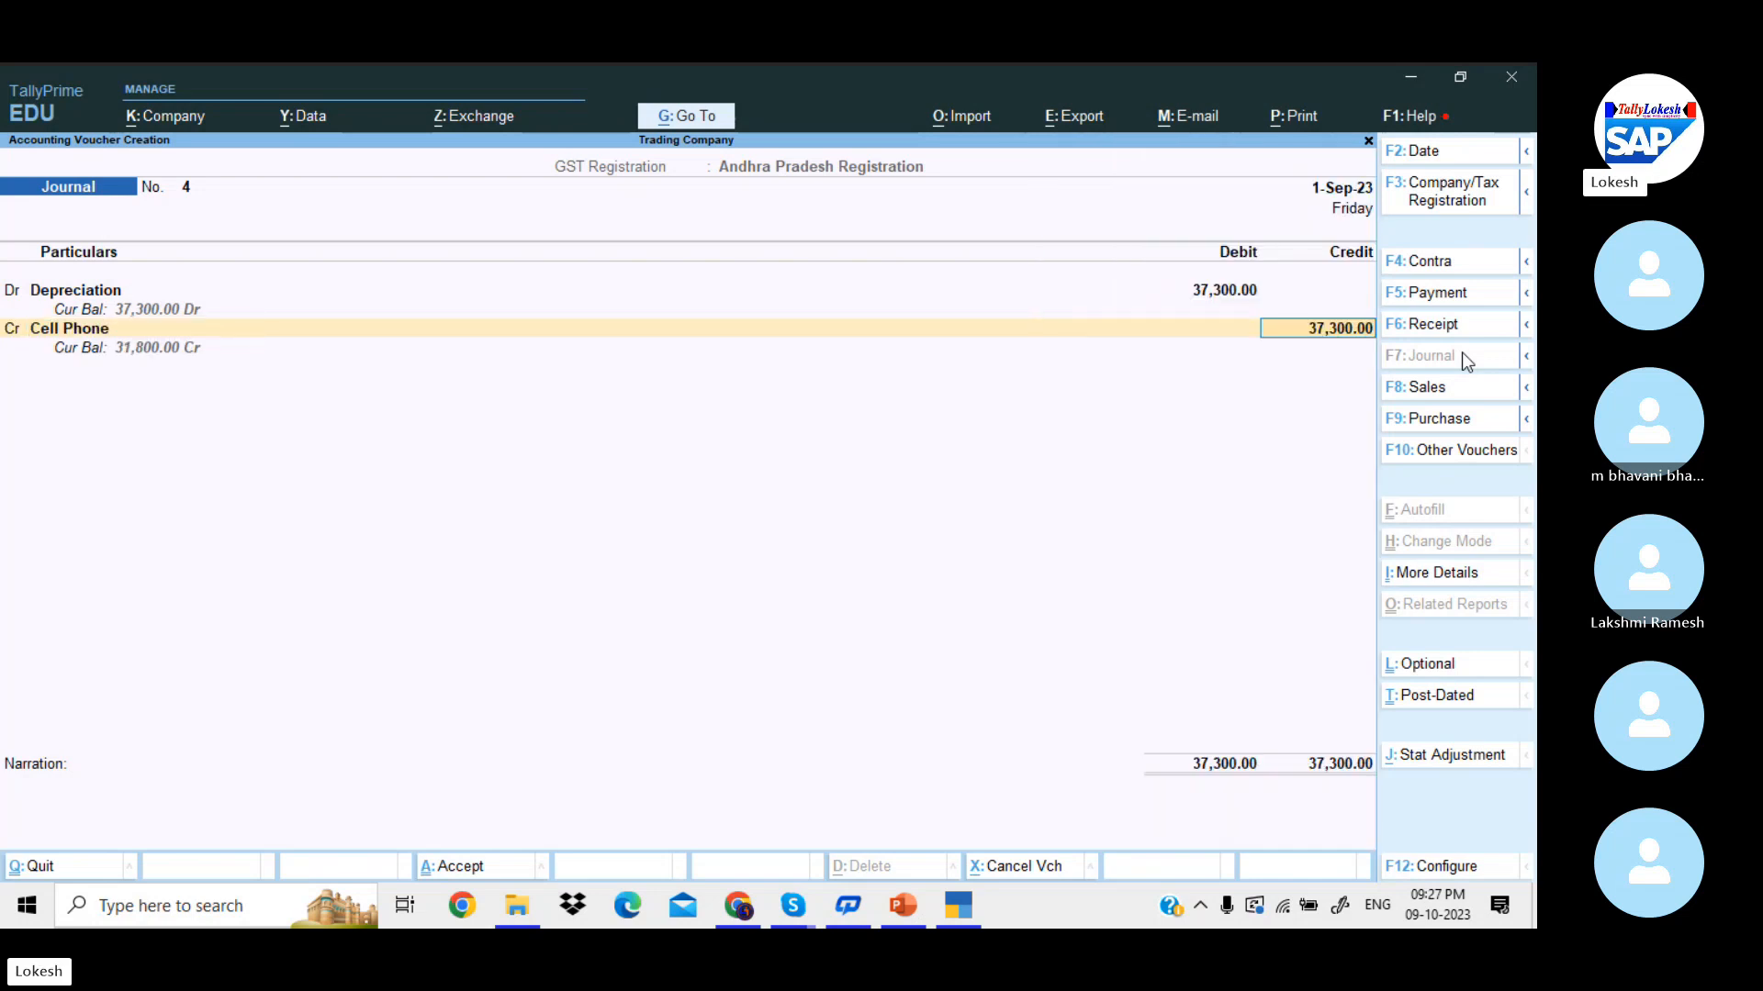
{"action": "type", "text": "180"}
{"action": "key", "text": "Return"}
{"action": "key", "text": "Return"}
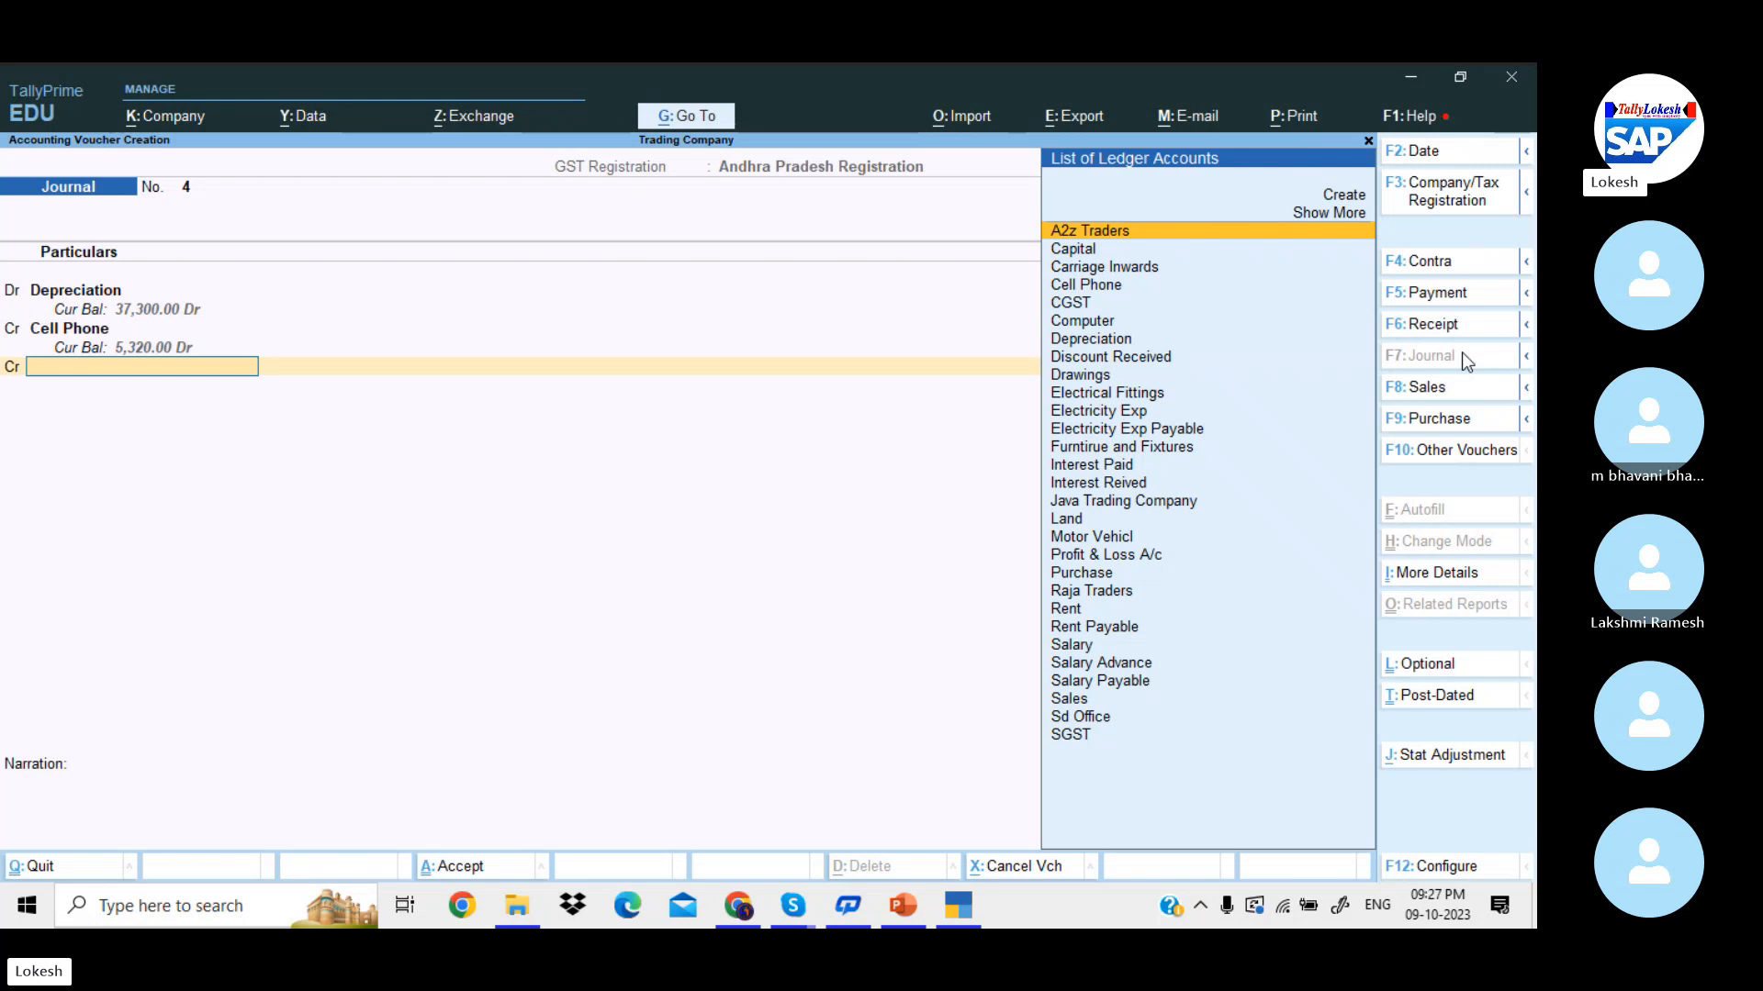
{"action": "type", "text": "co"}
{"action": "key", "text": "Return"}
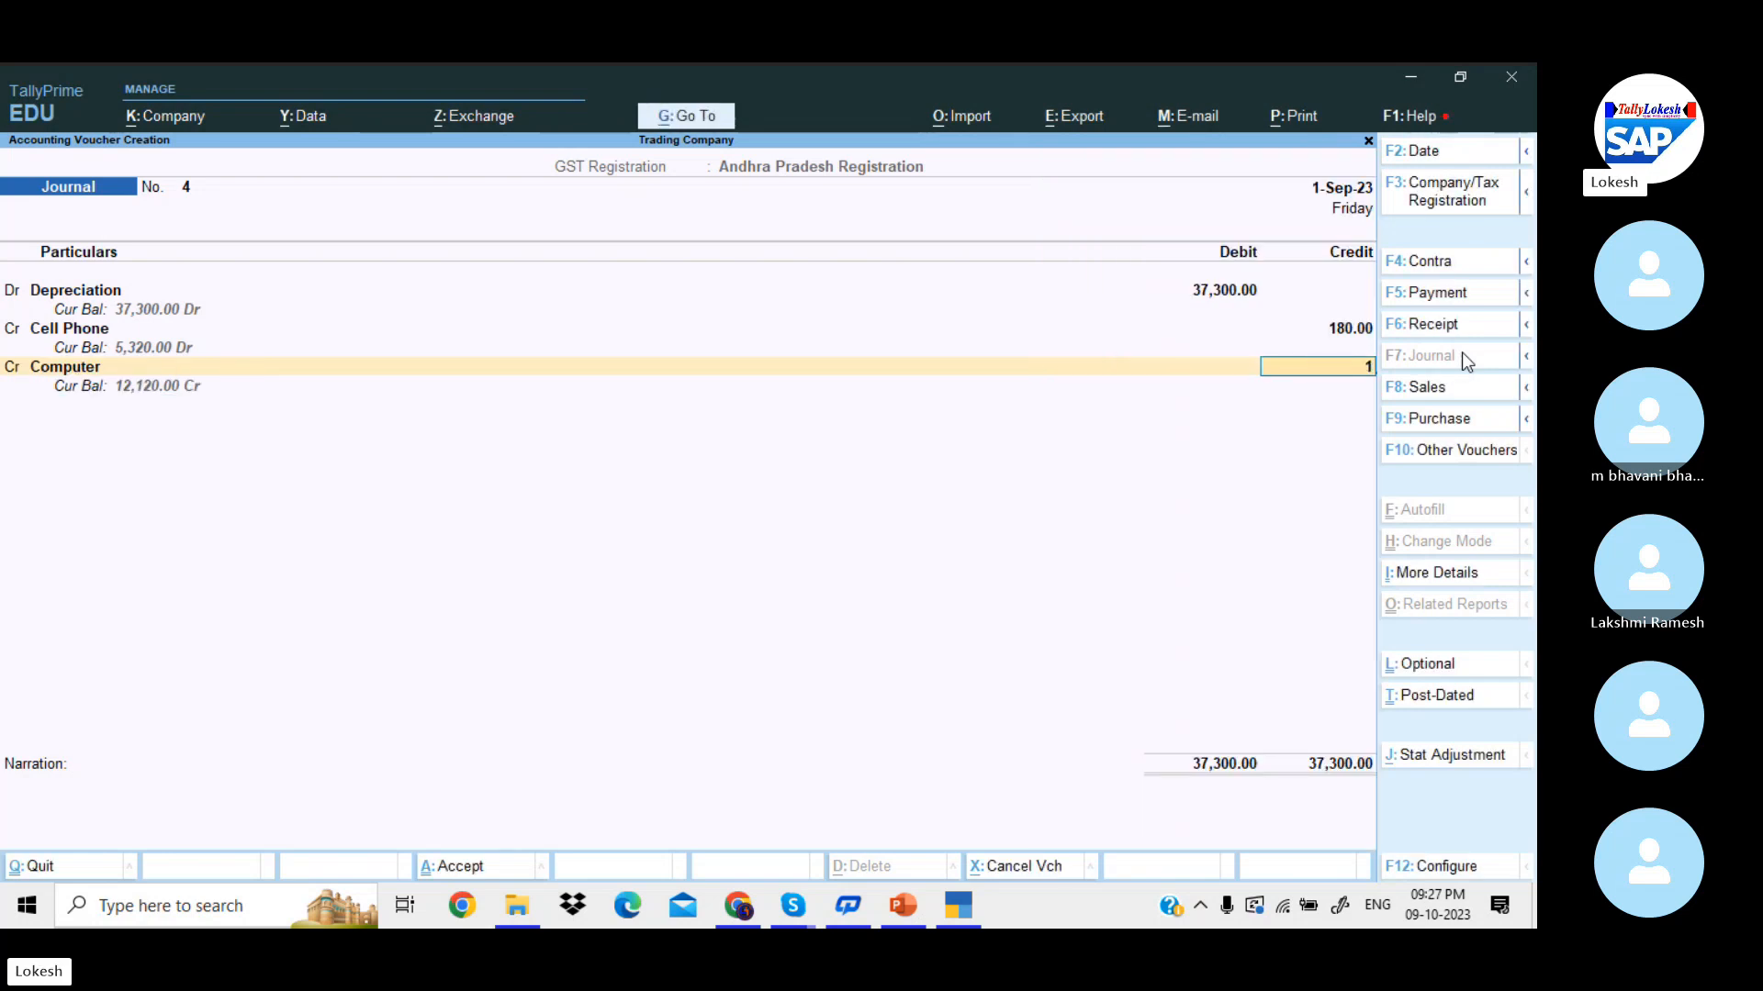
{"action": "type", "text": "15000"}
{"action": "key", "text": "Return"}
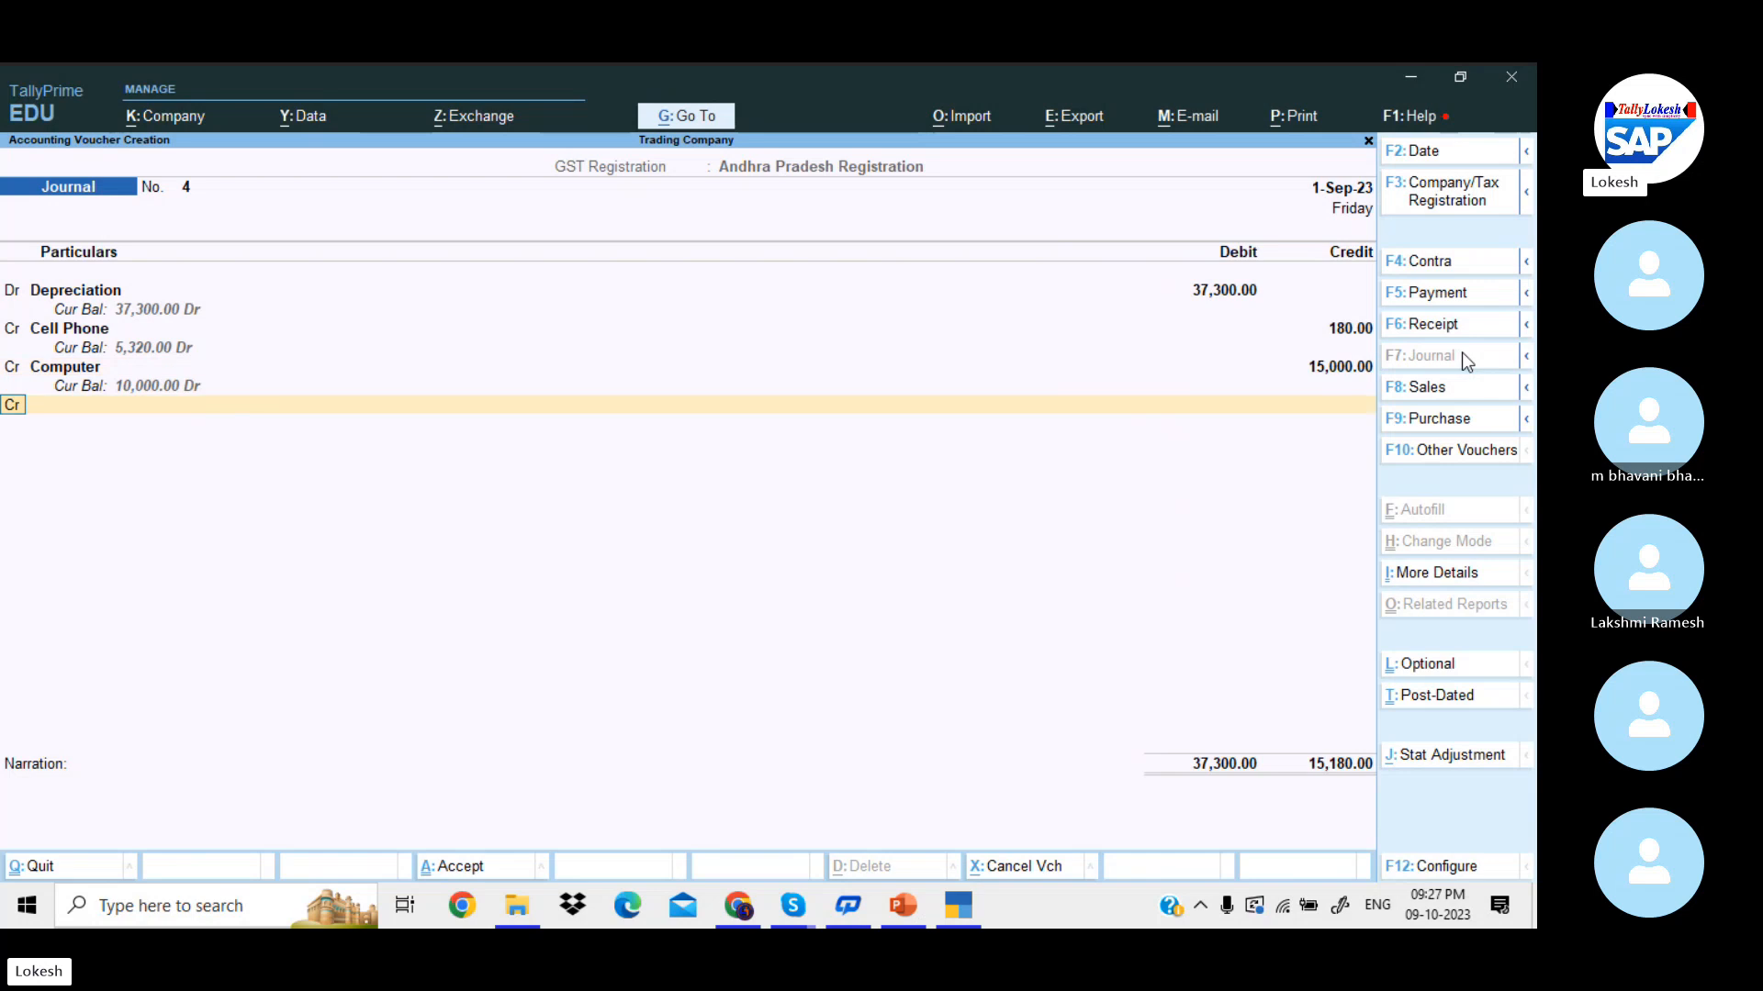
- Add credits of 500 to Electrical Fittings and 15,000 to Furntirue and Fixtures in the depreciation voucher
{"action": "type", "text": "el"}
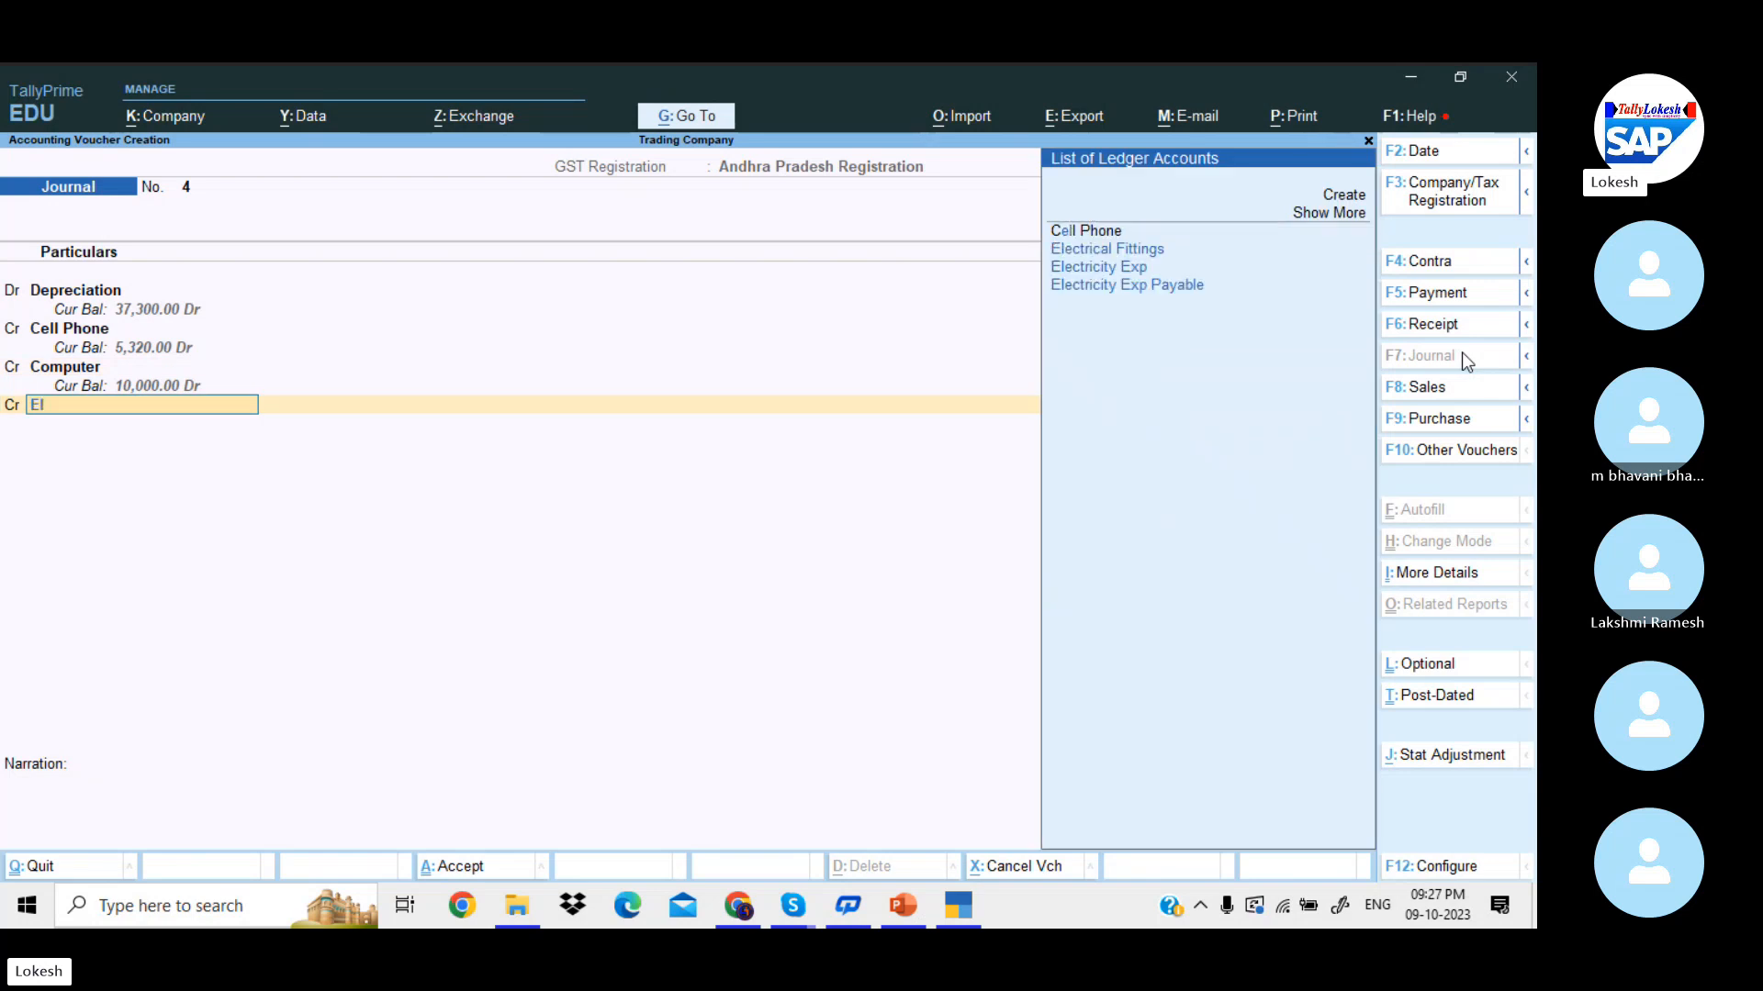
{"action": "key", "text": "Down"}
{"action": "key", "text": "Return"}
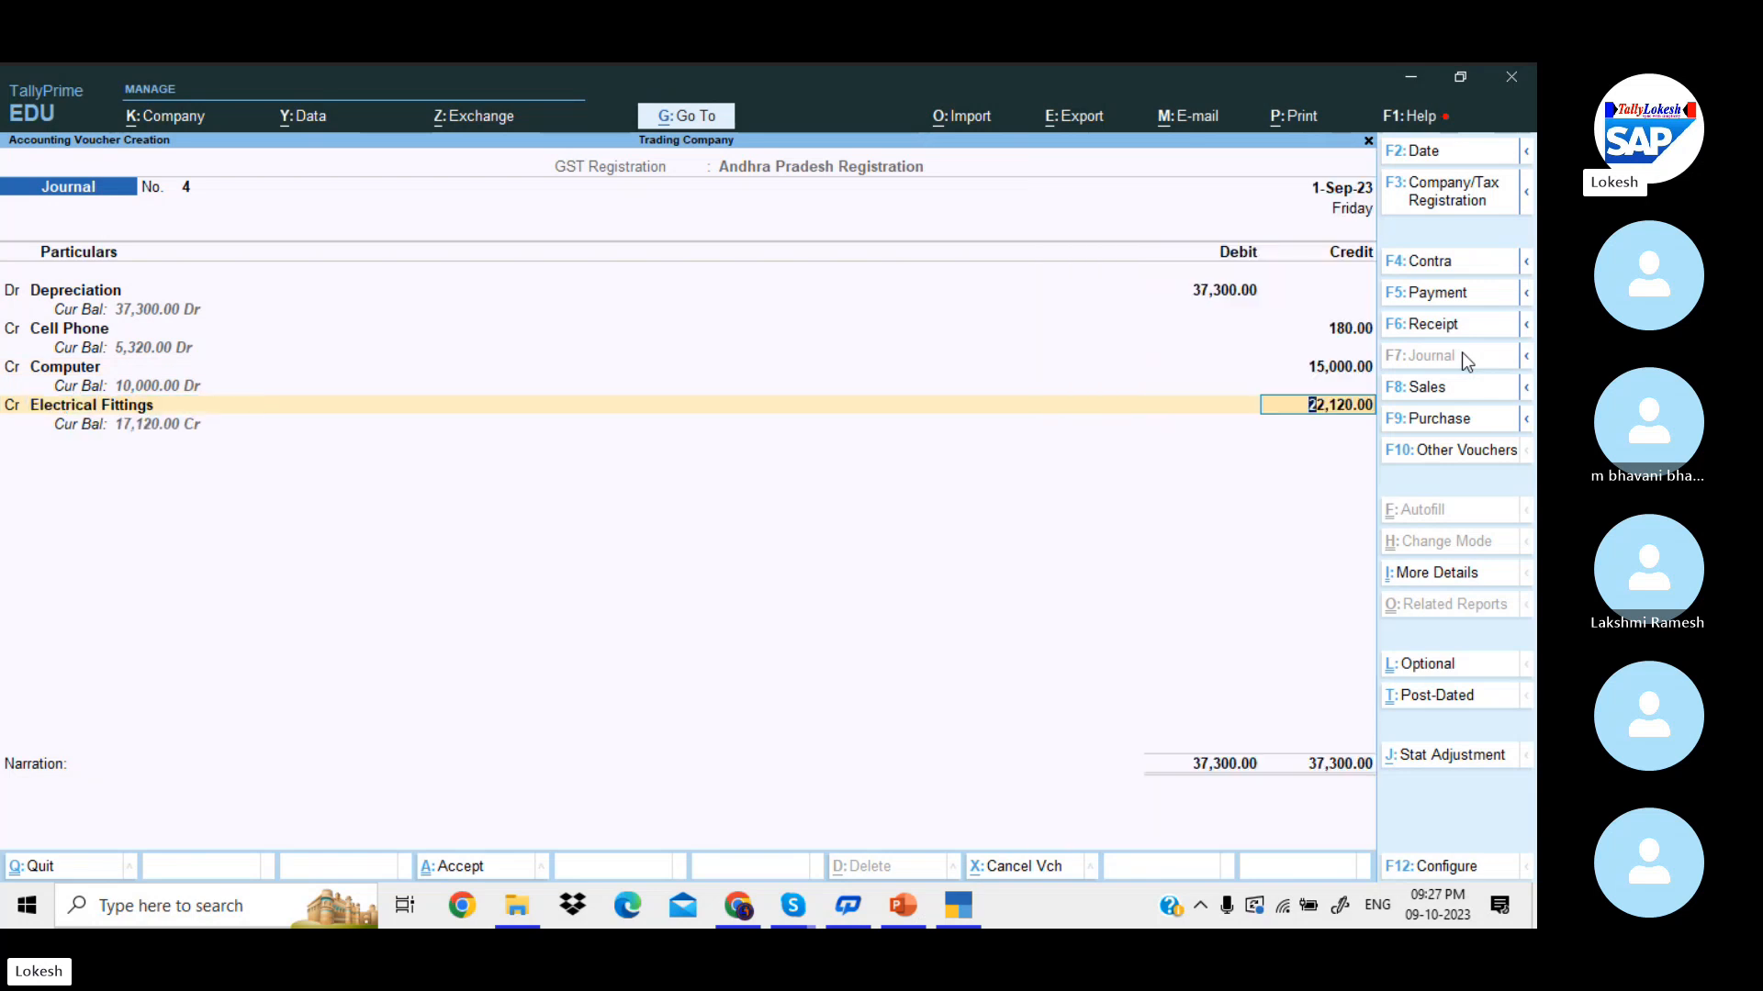
{"action": "type", "text": "500"}
{"action": "key", "text": "Return"}
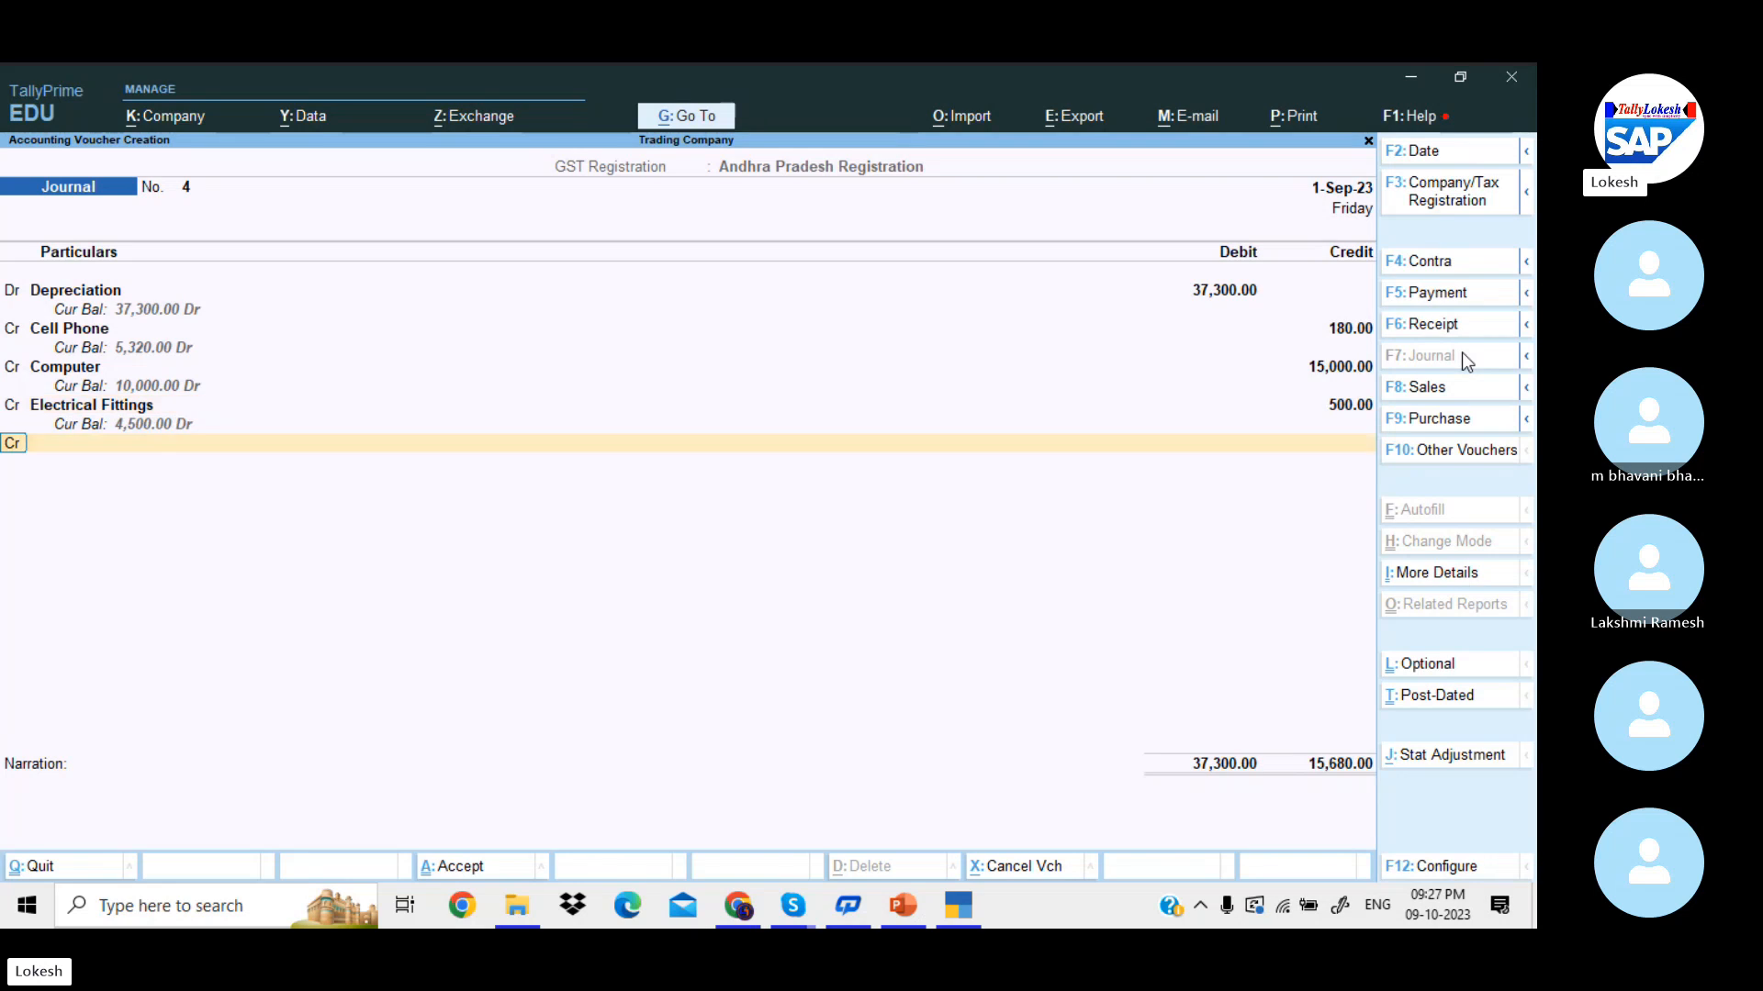
{"action": "key", "text": "Return"}
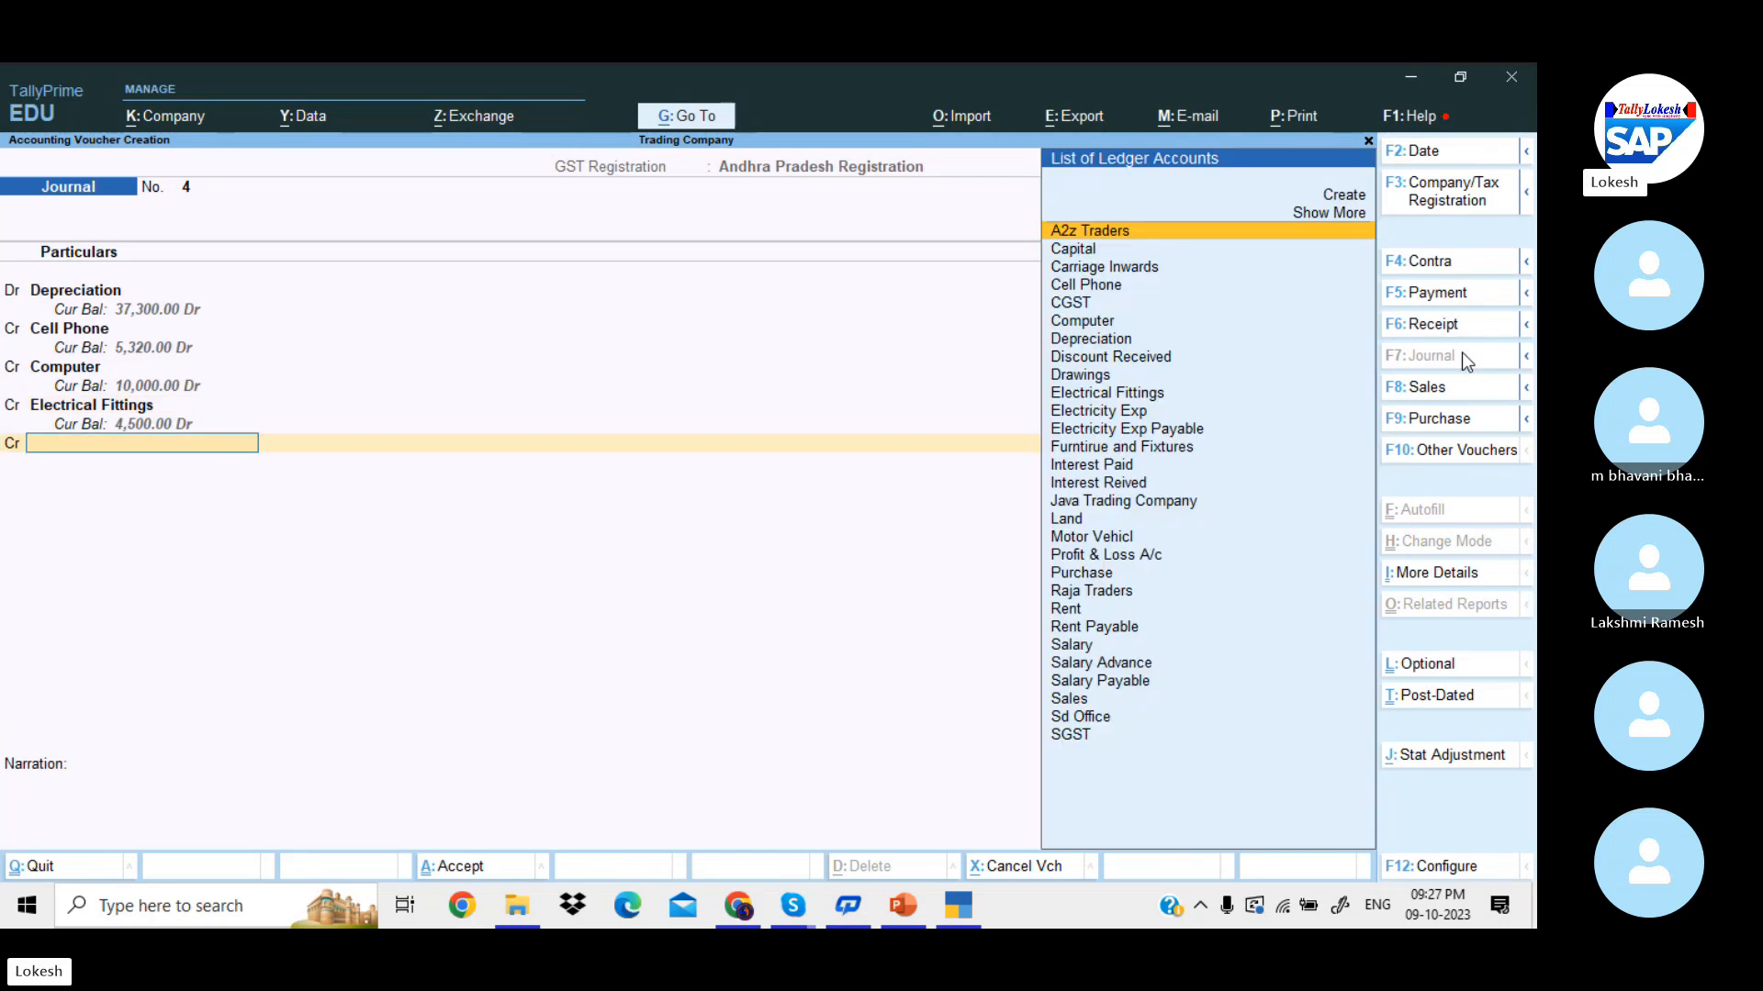
{"action": "type", "text": "fur"}
{"action": "key", "text": "Return"}
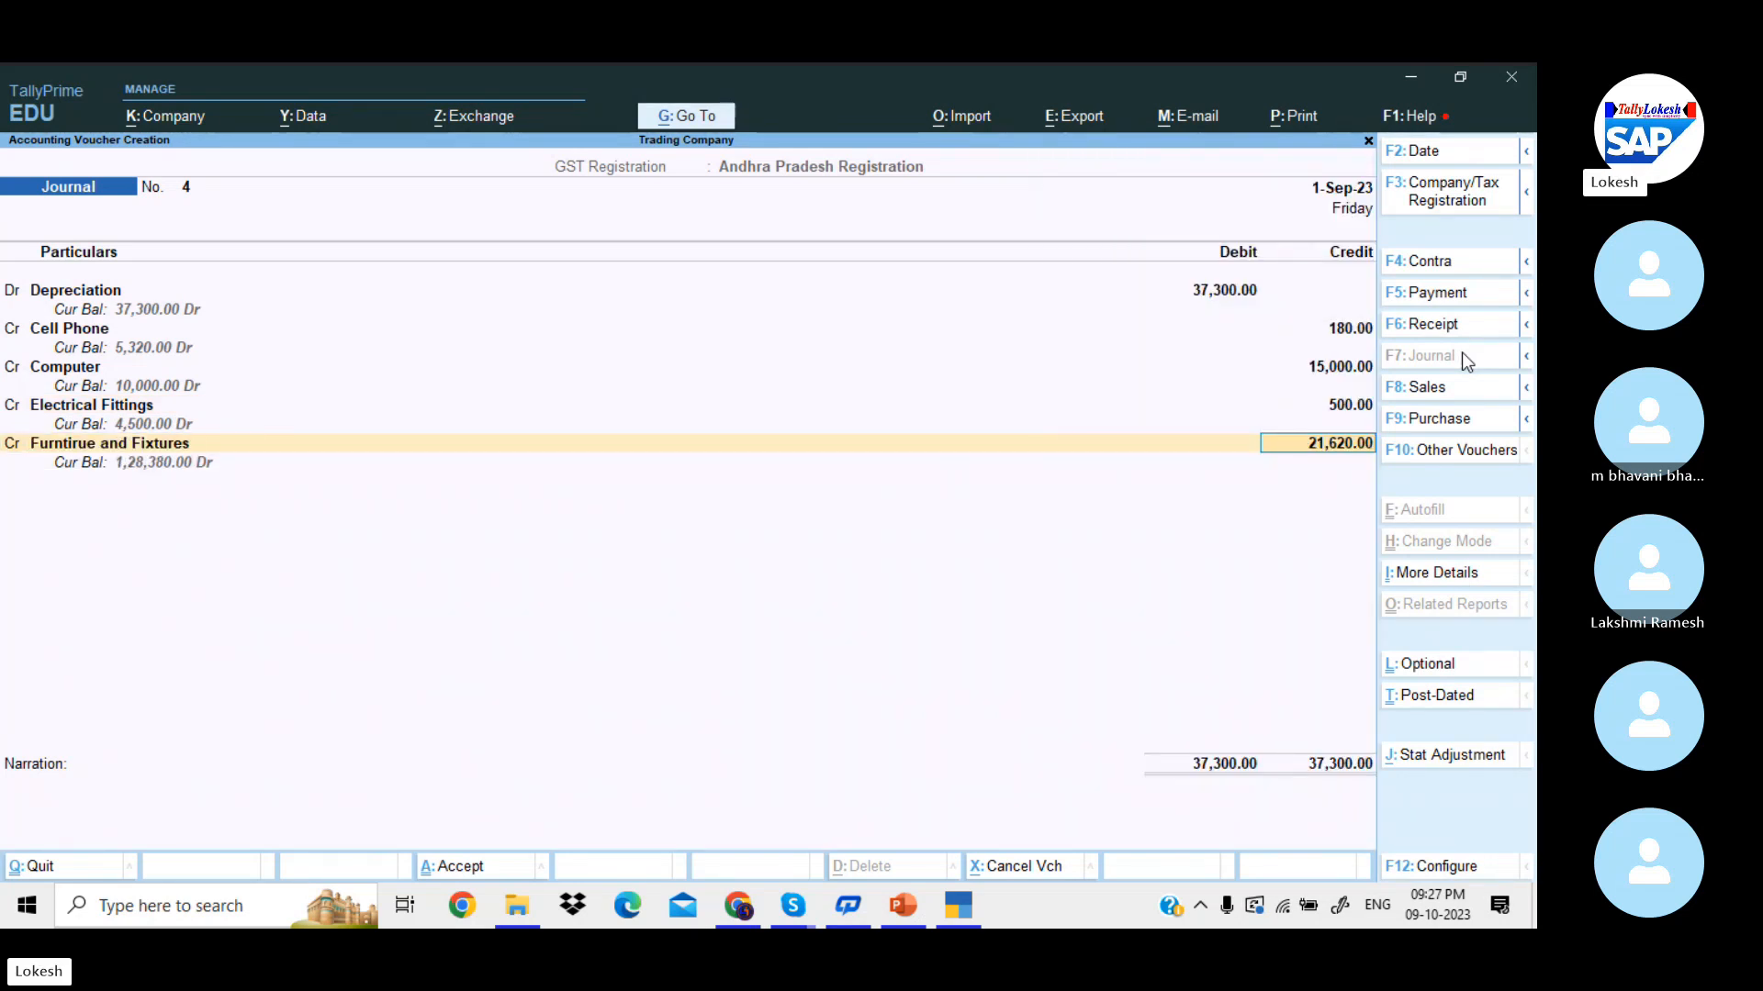
{"action": "type", "text": "15000"}
{"action": "key", "text": "Return"}
- Add Motor Vehicl as the last credit ledger in the depreciation voucher, taking the balancing amount
{"action": "key", "text": "Return"}
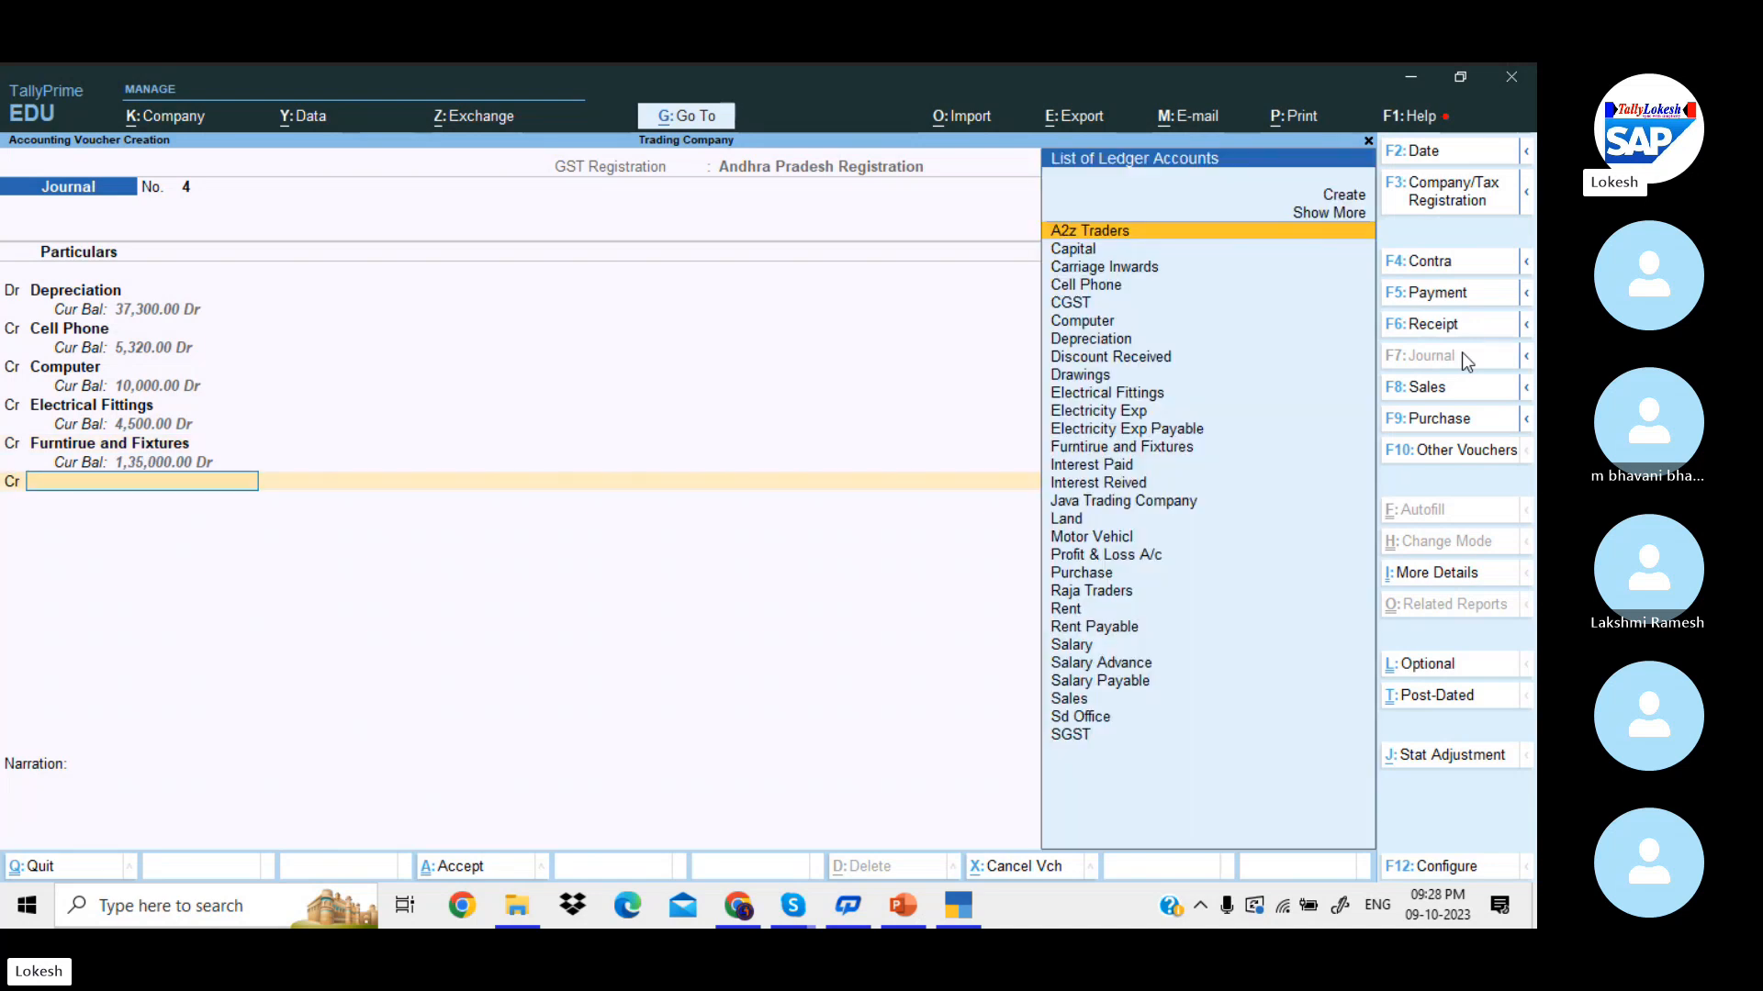
{"action": "type", "text": "m"}
{"action": "key", "text": "Return"}
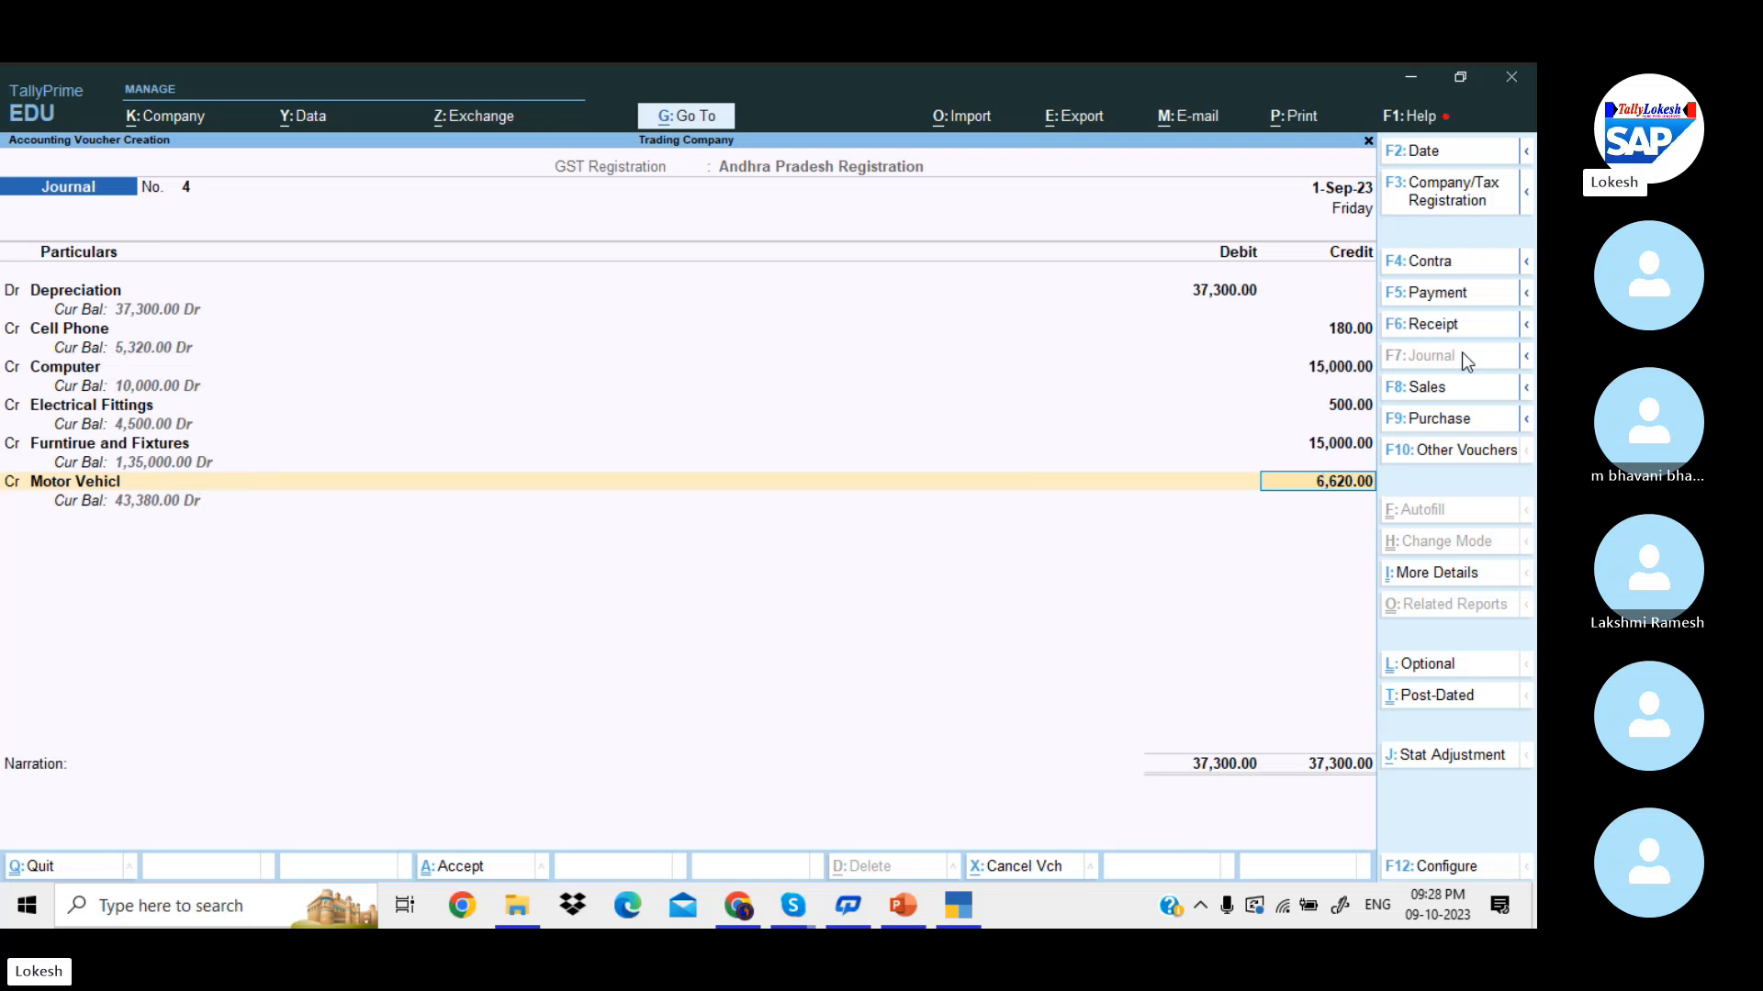
- Correct the Cell Phone credit in the depreciation voucher to 1,800
{"action": "left_click", "coordinate": [1343, 330]}
{"action": "type", "text": "1,8"}
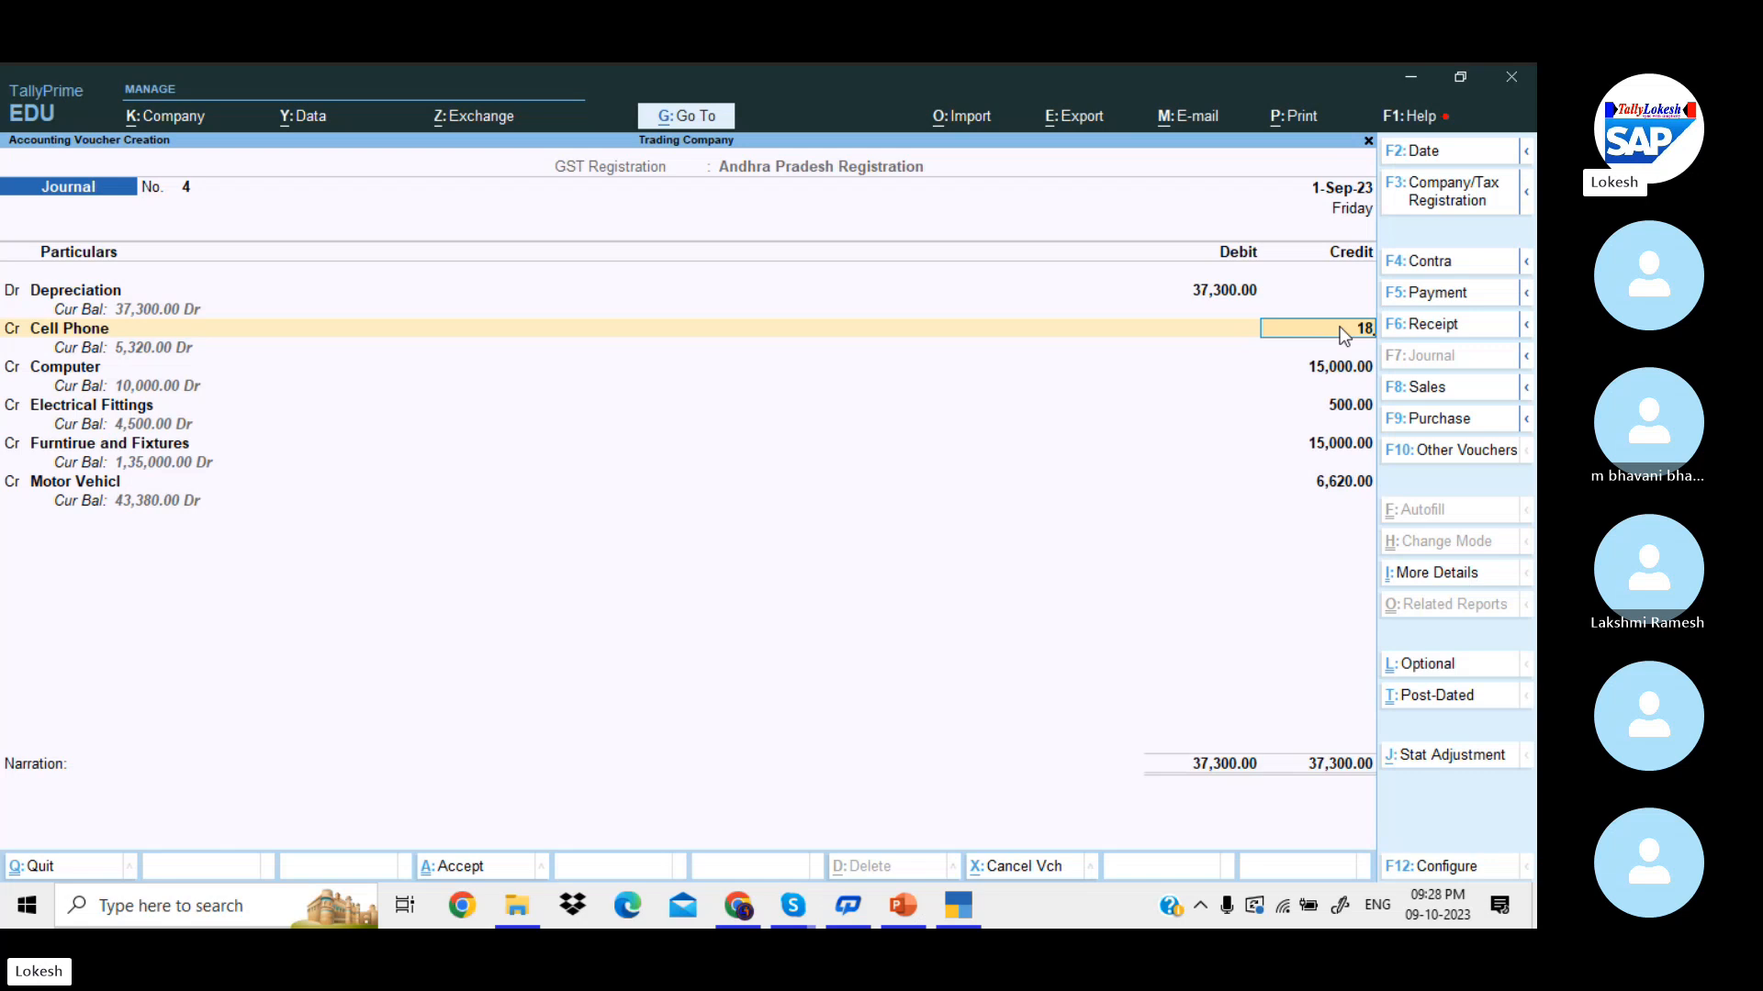
{"action": "type", "text": "00"}
{"action": "key", "text": "Return"}
- Accept the remaining credit entries, with 5,000 for Motor Vehicl, and save the depreciation voucher with a blank narration
{"action": "key", "text": "Return"}
{"action": "key", "text": "Return"}
{"action": "key", "text": "Return"}
{"action": "key", "text": "Return"}
{"action": "key", "text": "Return"}
{"action": "key", "text": "Return"}
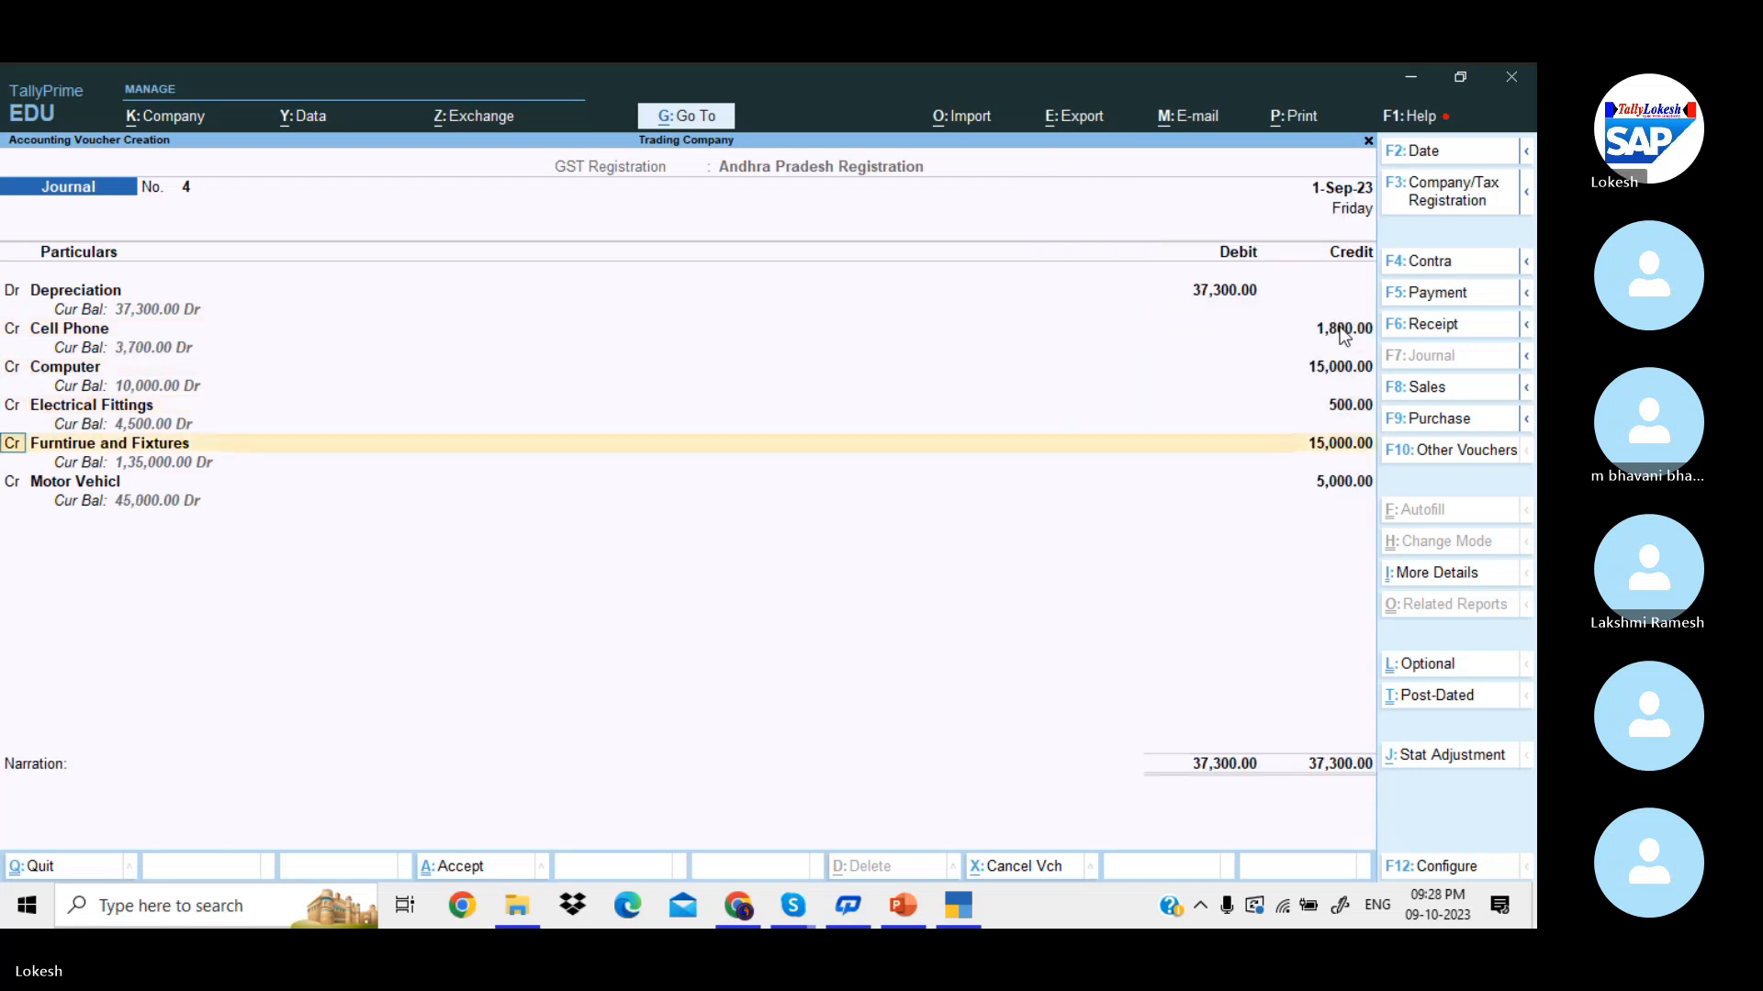
{"action": "key", "text": "Return"}
{"action": "key", "text": "Return"}
{"action": "key", "text": "Return"}
{"action": "key", "text": "Return"}
{"action": "key", "text": "Return"}
{"action": "key", "text": "Return"}
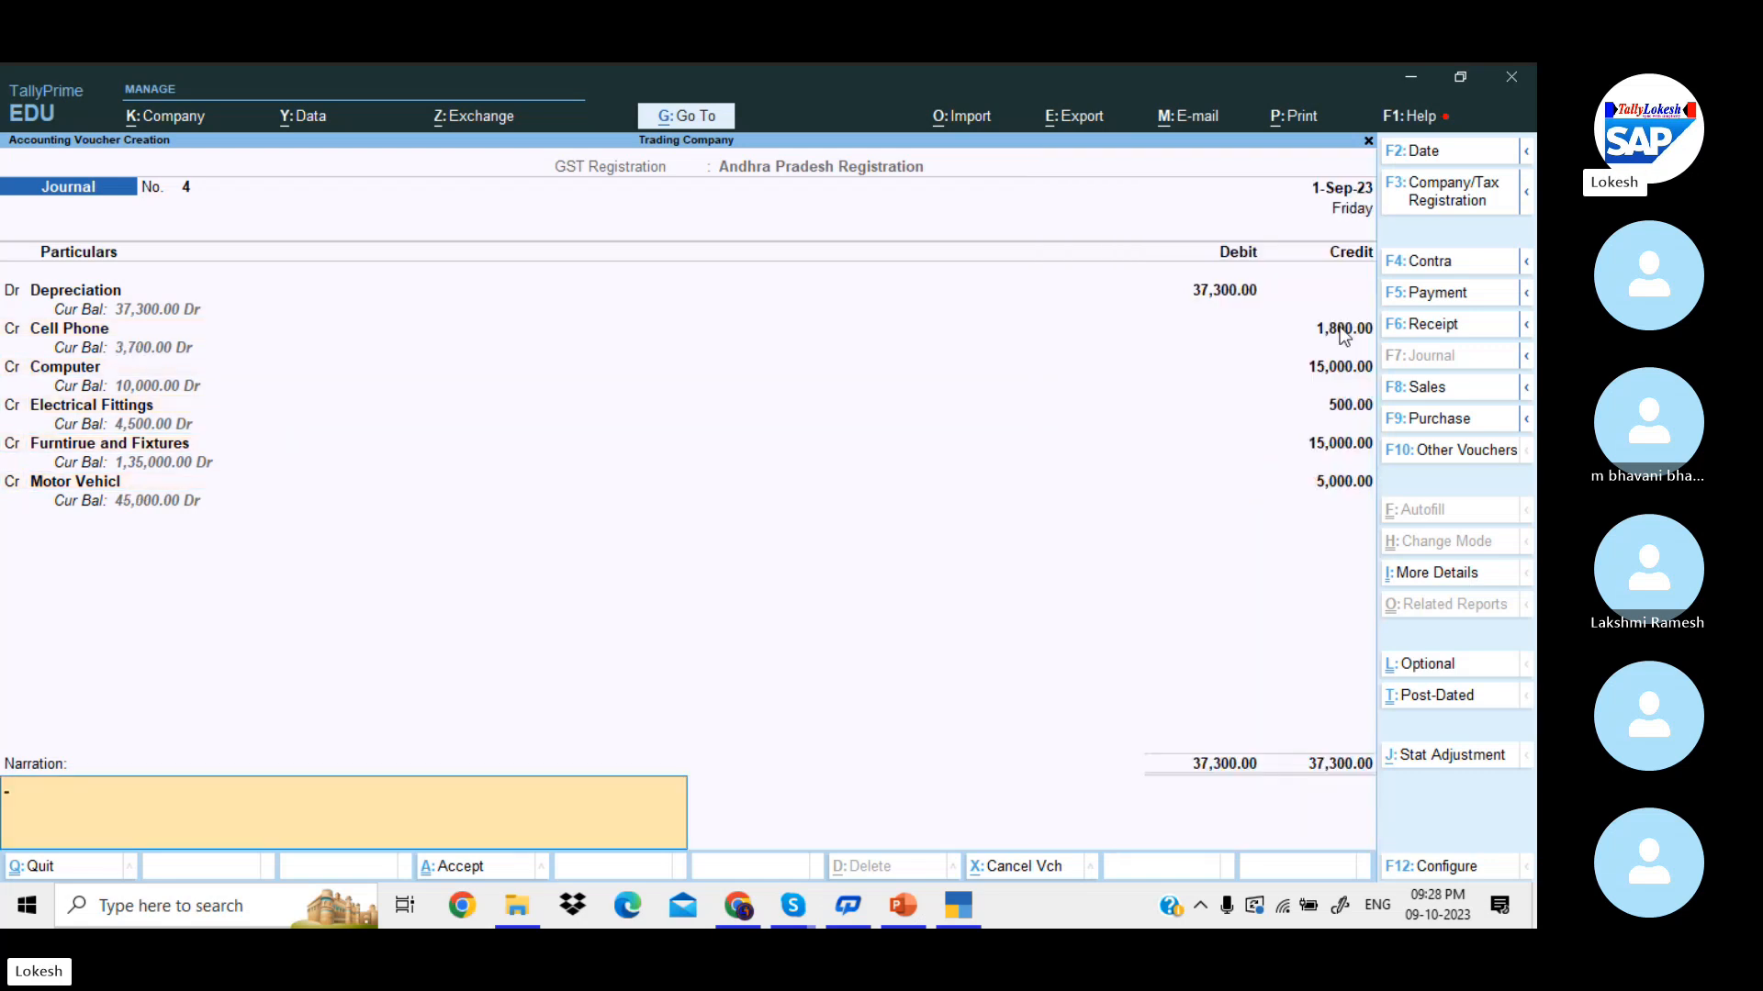
{"action": "key", "text": "Return"}
{"action": "key", "text": "Return"}
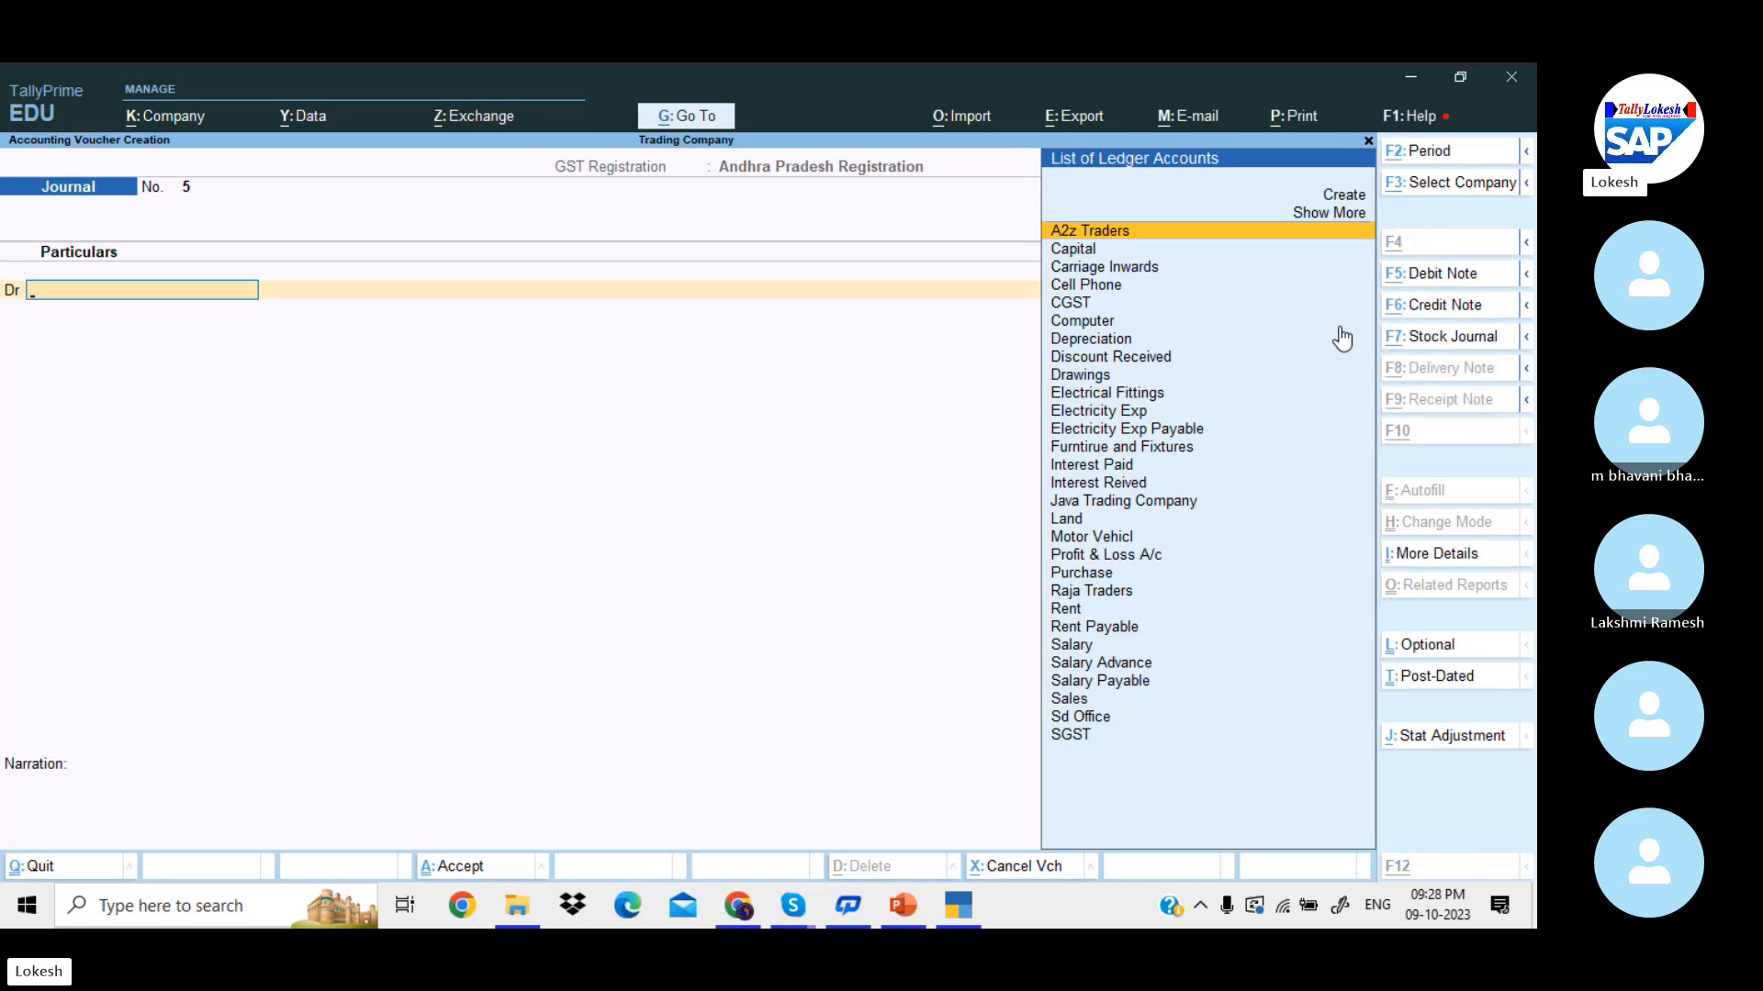
- In the fifth journal voucher, debit 1,800 to a new Insurance Exp ledger created under Indirect Expenses
{"action": "key", "text": "alt+c"}
{"action": "type", "text": "Insuranc"}
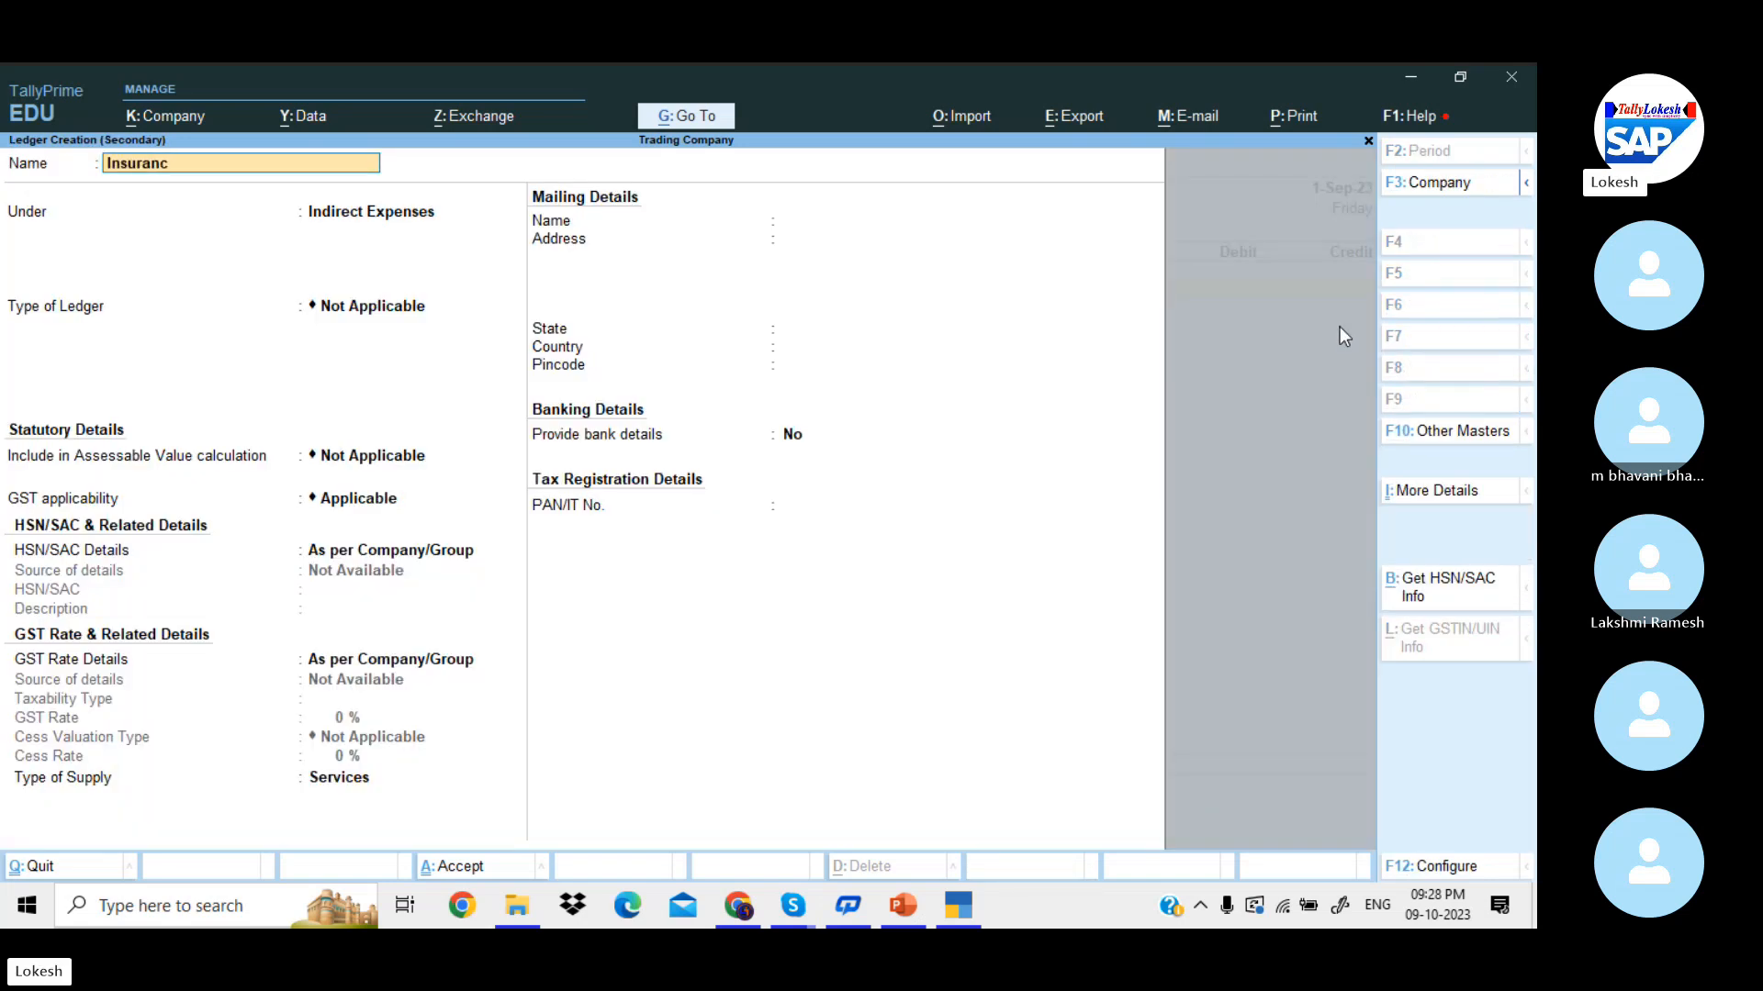
{"action": "type", "text": "e Exp"}
{"action": "key", "text": "Return"}
{"action": "key", "text": "Return"}
{"action": "key", "text": "Return"}
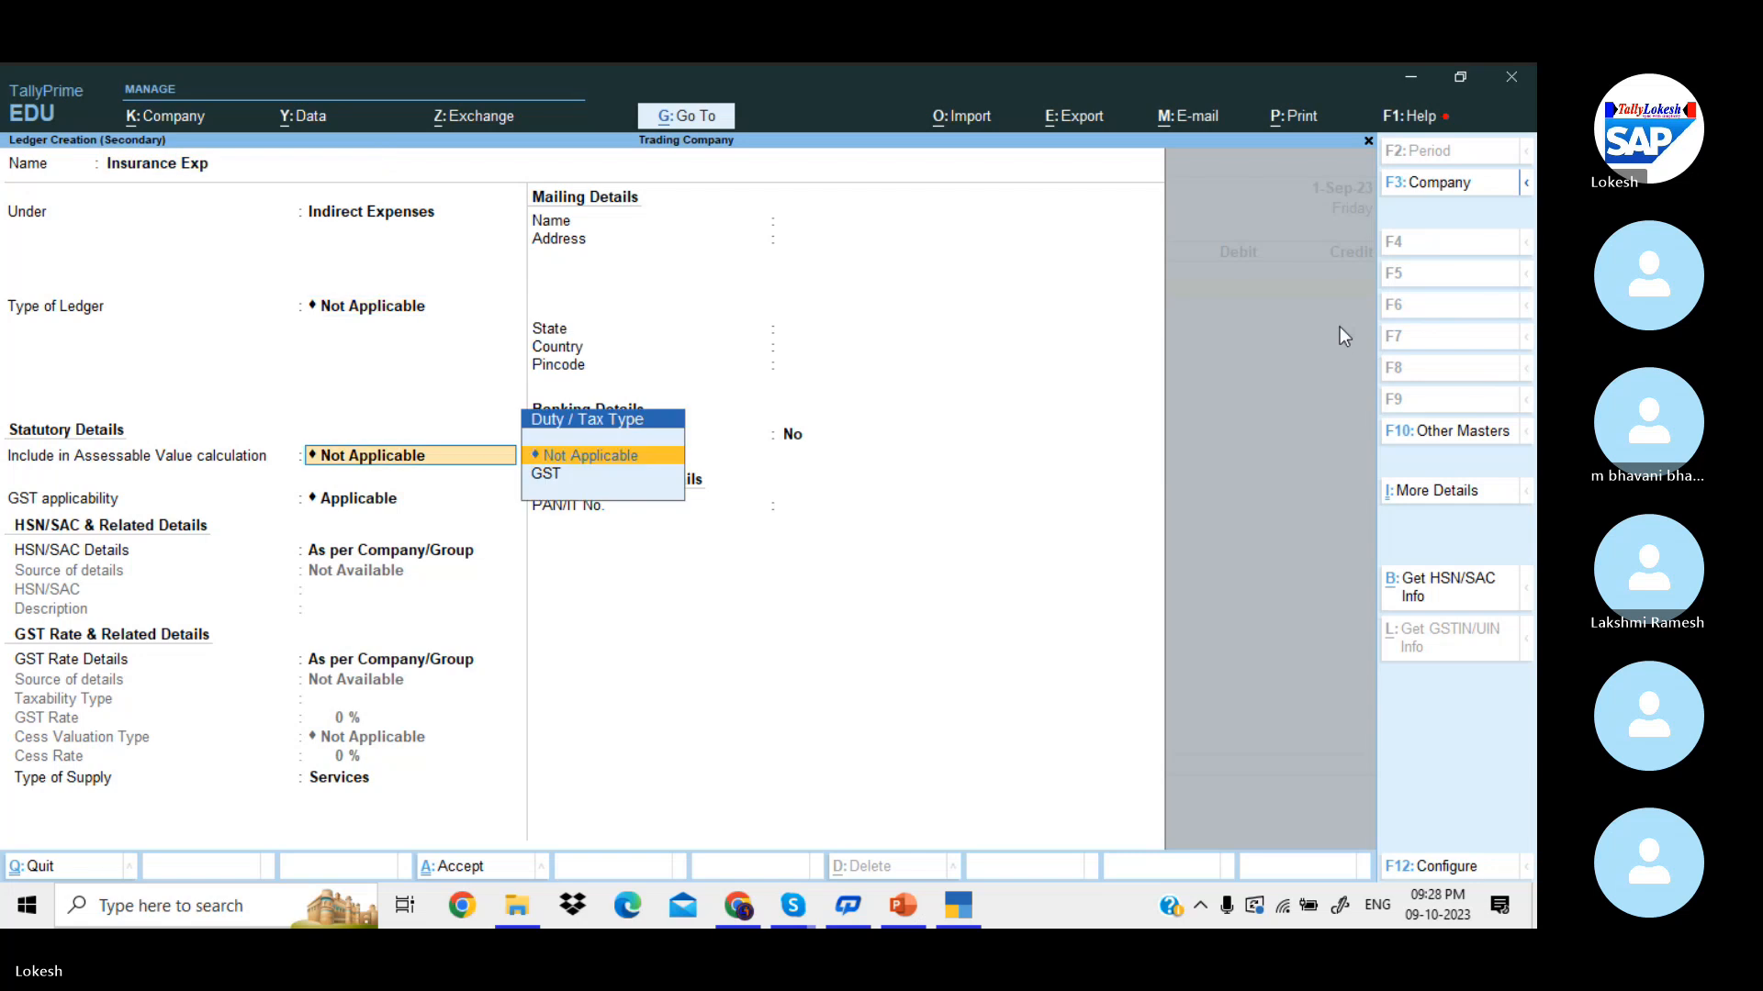
{"action": "key", "text": "ctrl+a"}
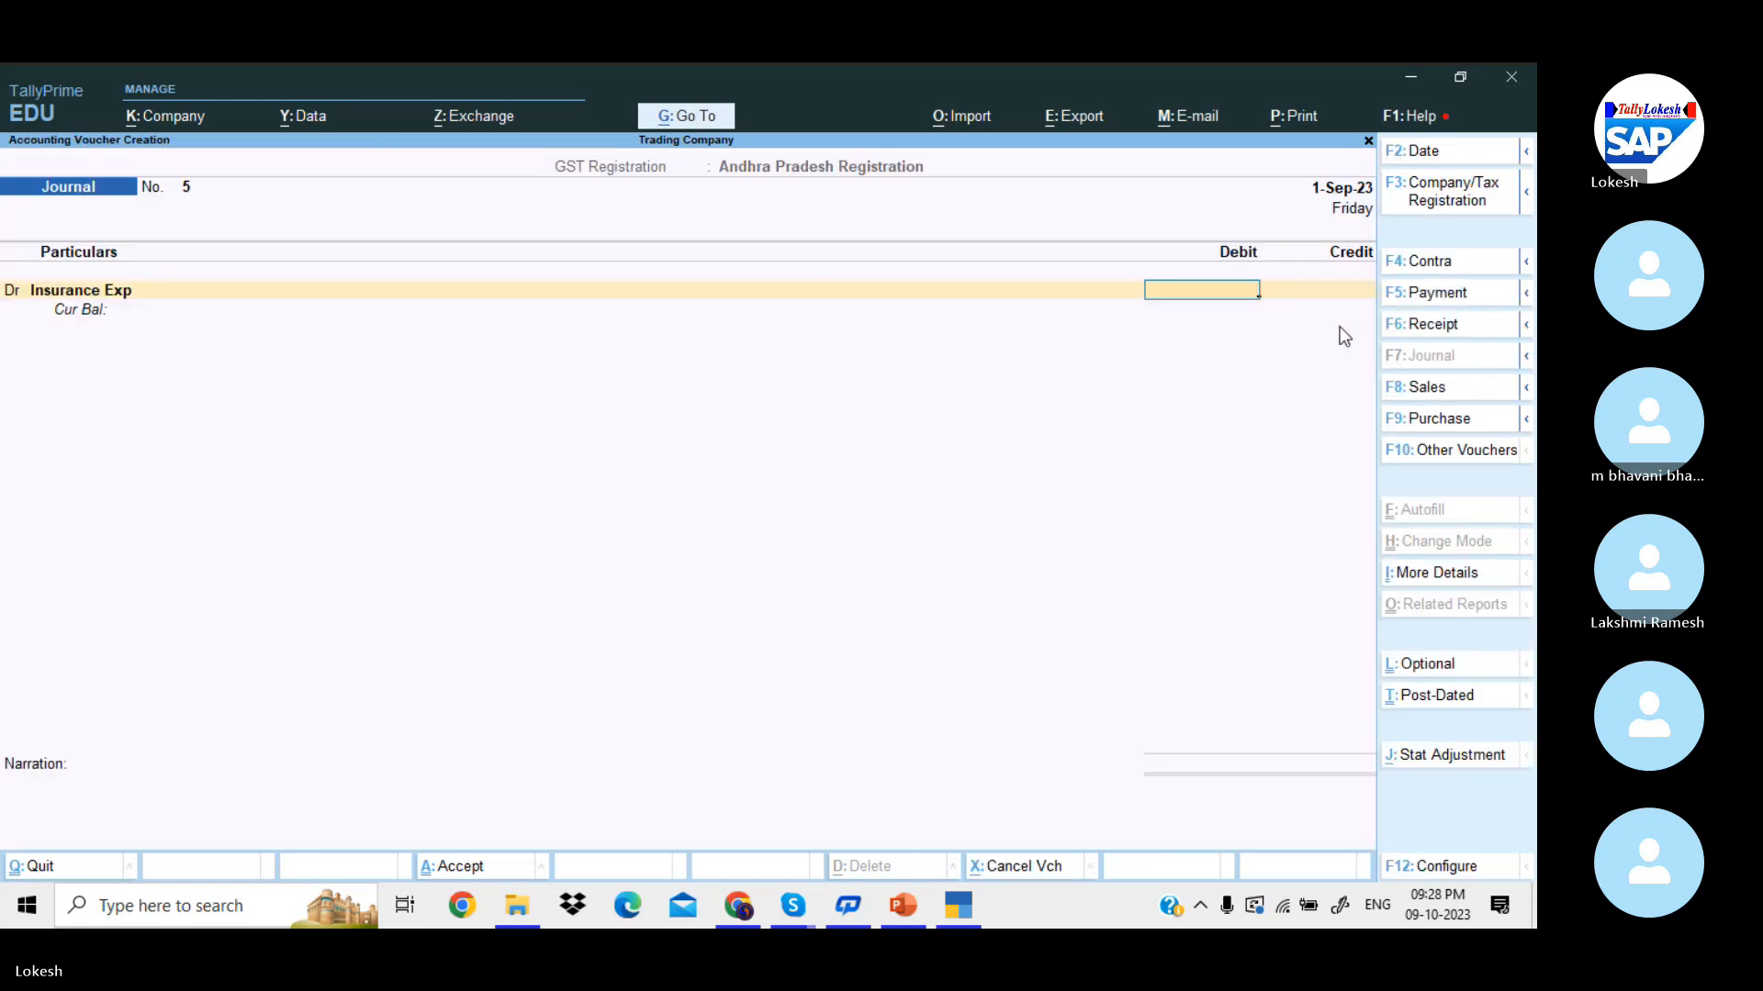
{"action": "type", "text": "1800"}
{"action": "key", "text": "Return"}
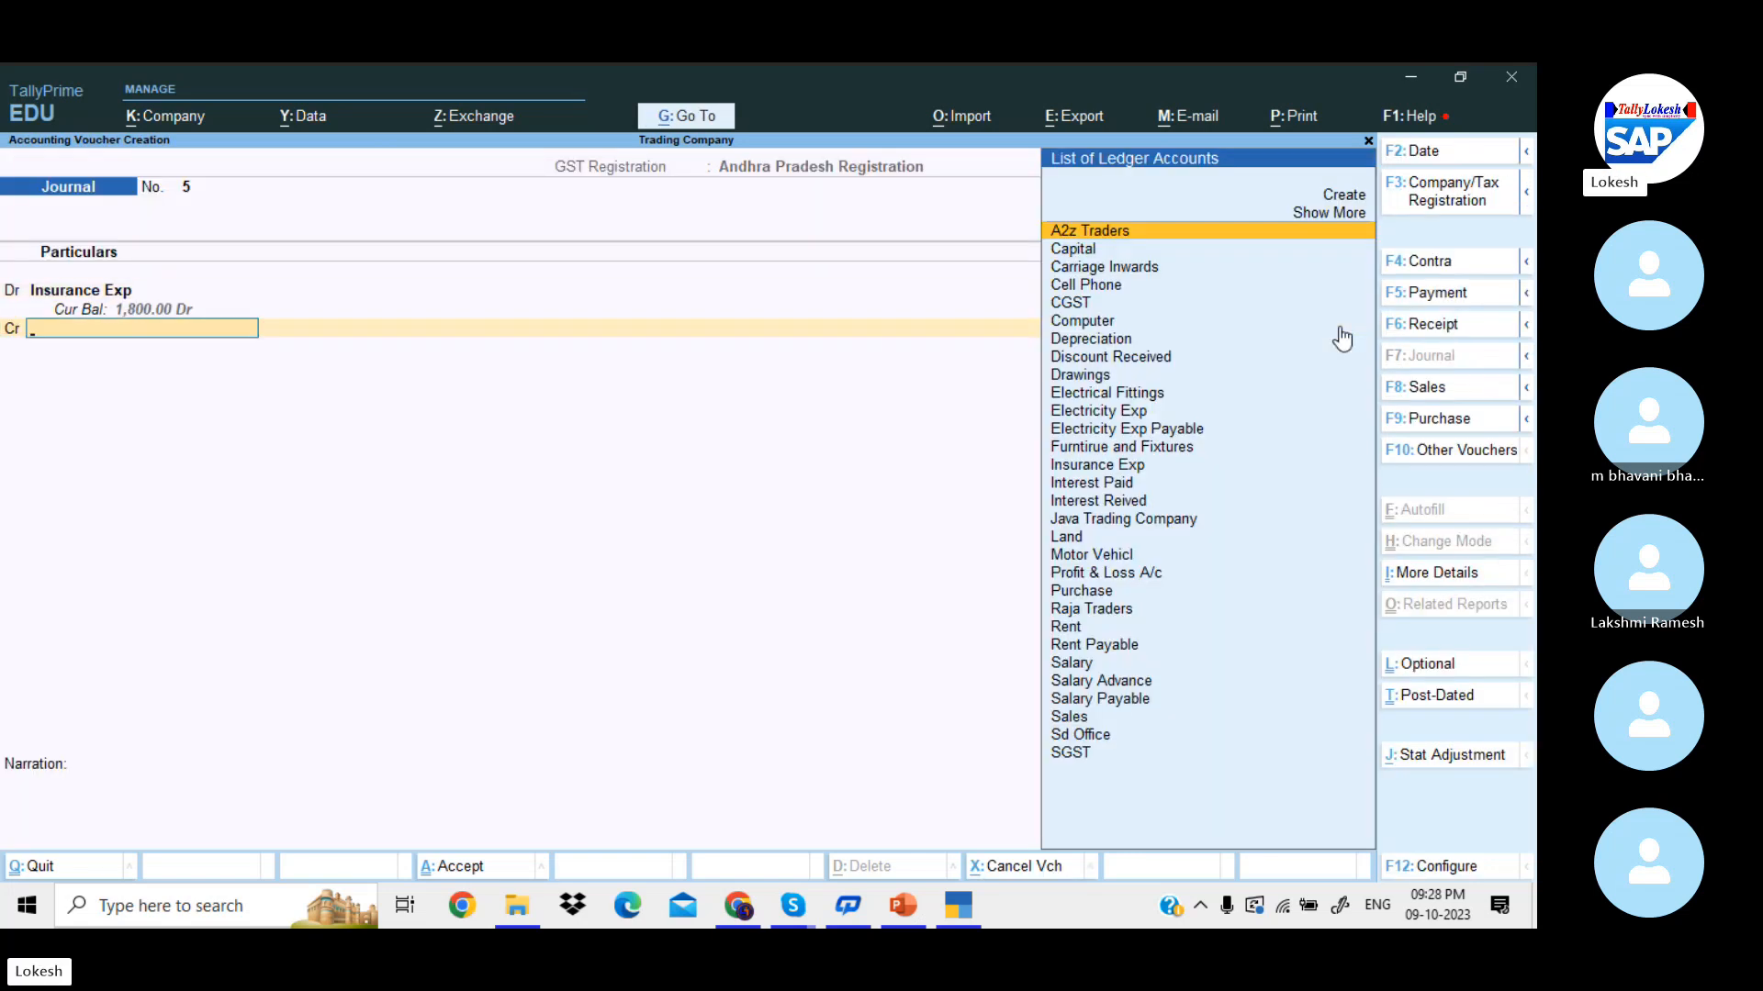
- Create a Prepaid Isnuracne ledger under Current Assets for the credit entry, keeping the default mailing and tax details
{"action": "type", "text": "Pr"}
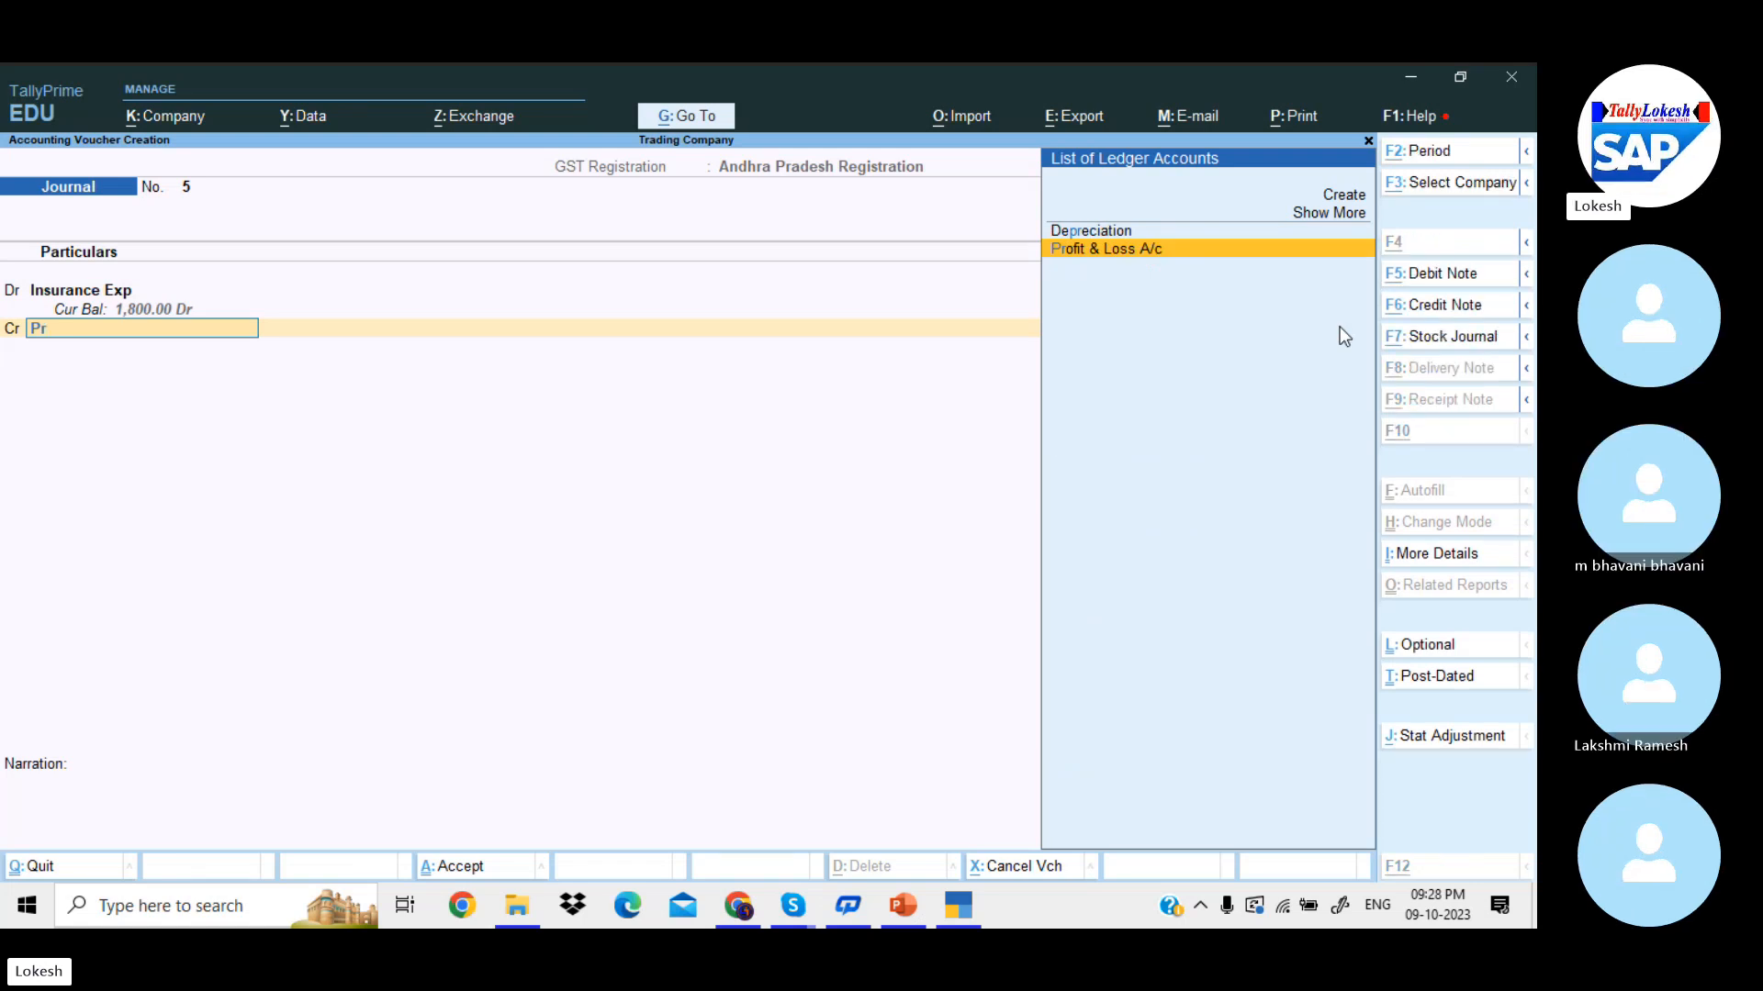
{"action": "key", "text": "alt+c"}
{"action": "type", "text": "P"}
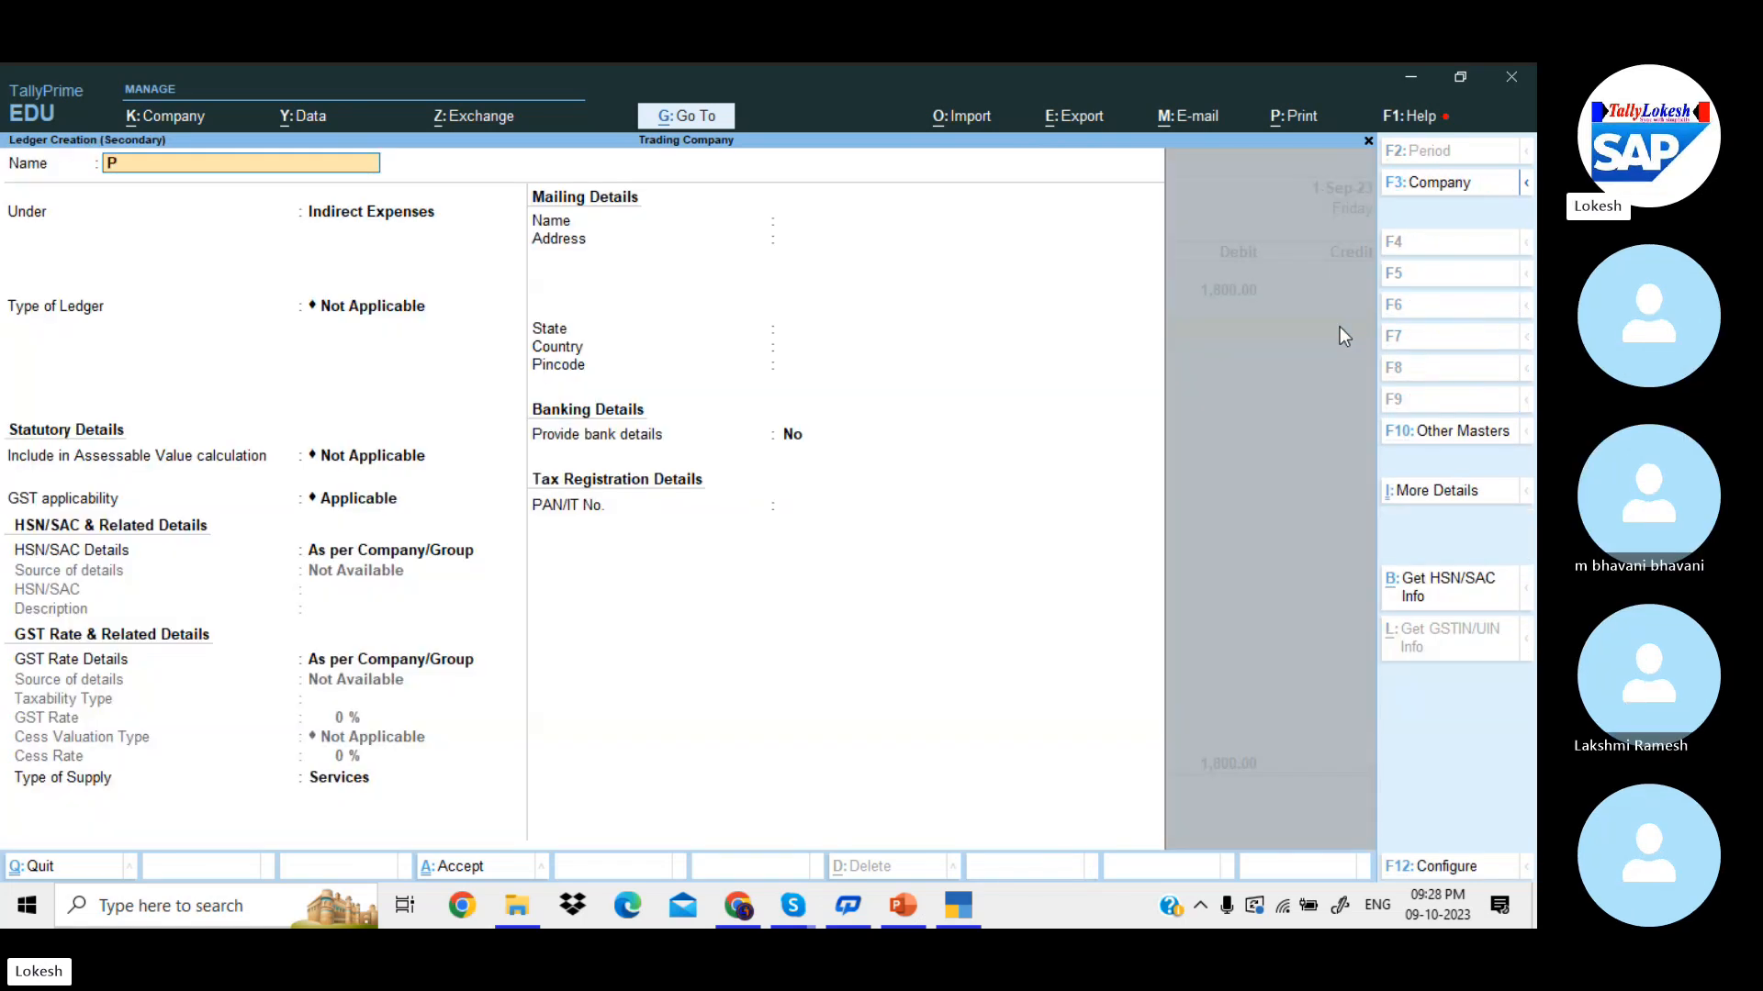
{"action": "type", "text": "reap"}
{"action": "type", "text": "paid"}
{"action": "type", "text": "Isnuracne"}
{"action": "key", "text": "Return"}
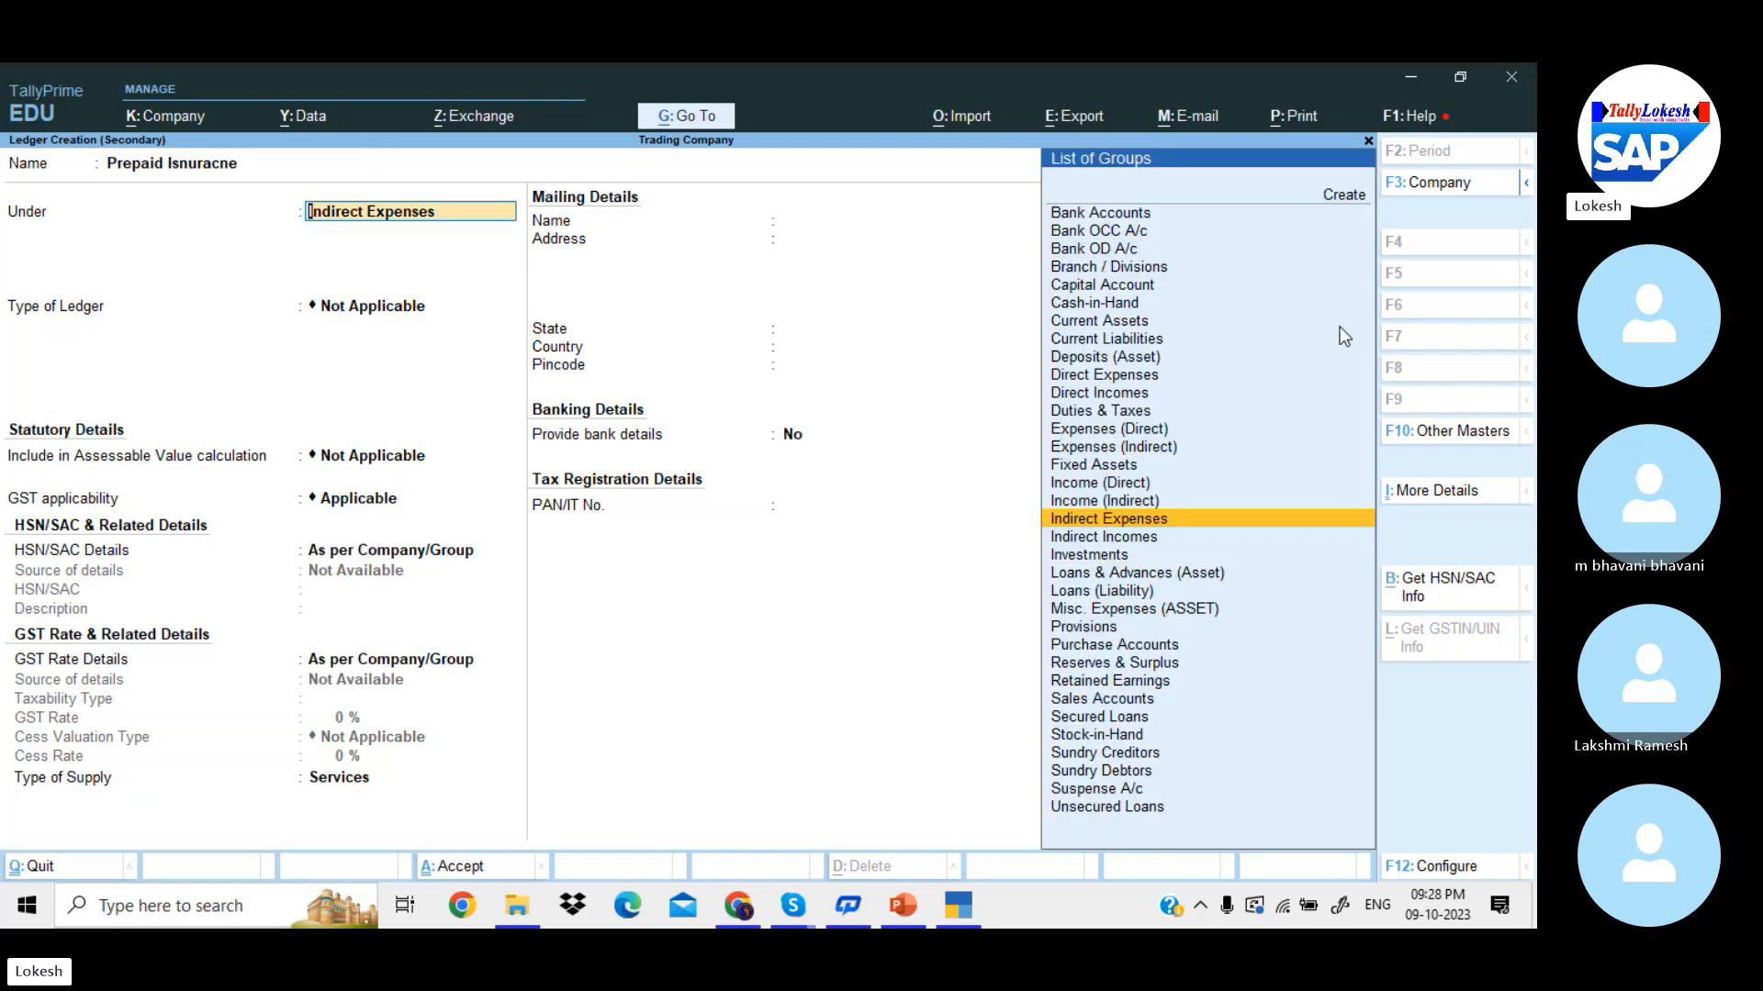
{"action": "type", "text": "cur"}
{"action": "key", "text": "Return"}
{"action": "key", "text": "Return"}
{"action": "key", "text": "Return"}
{"action": "key", "text": "Return"}
{"action": "key", "text": "Return"}
{"action": "key", "text": "Return"}
{"action": "key", "text": "Return"}
{"action": "key", "text": "Return"}
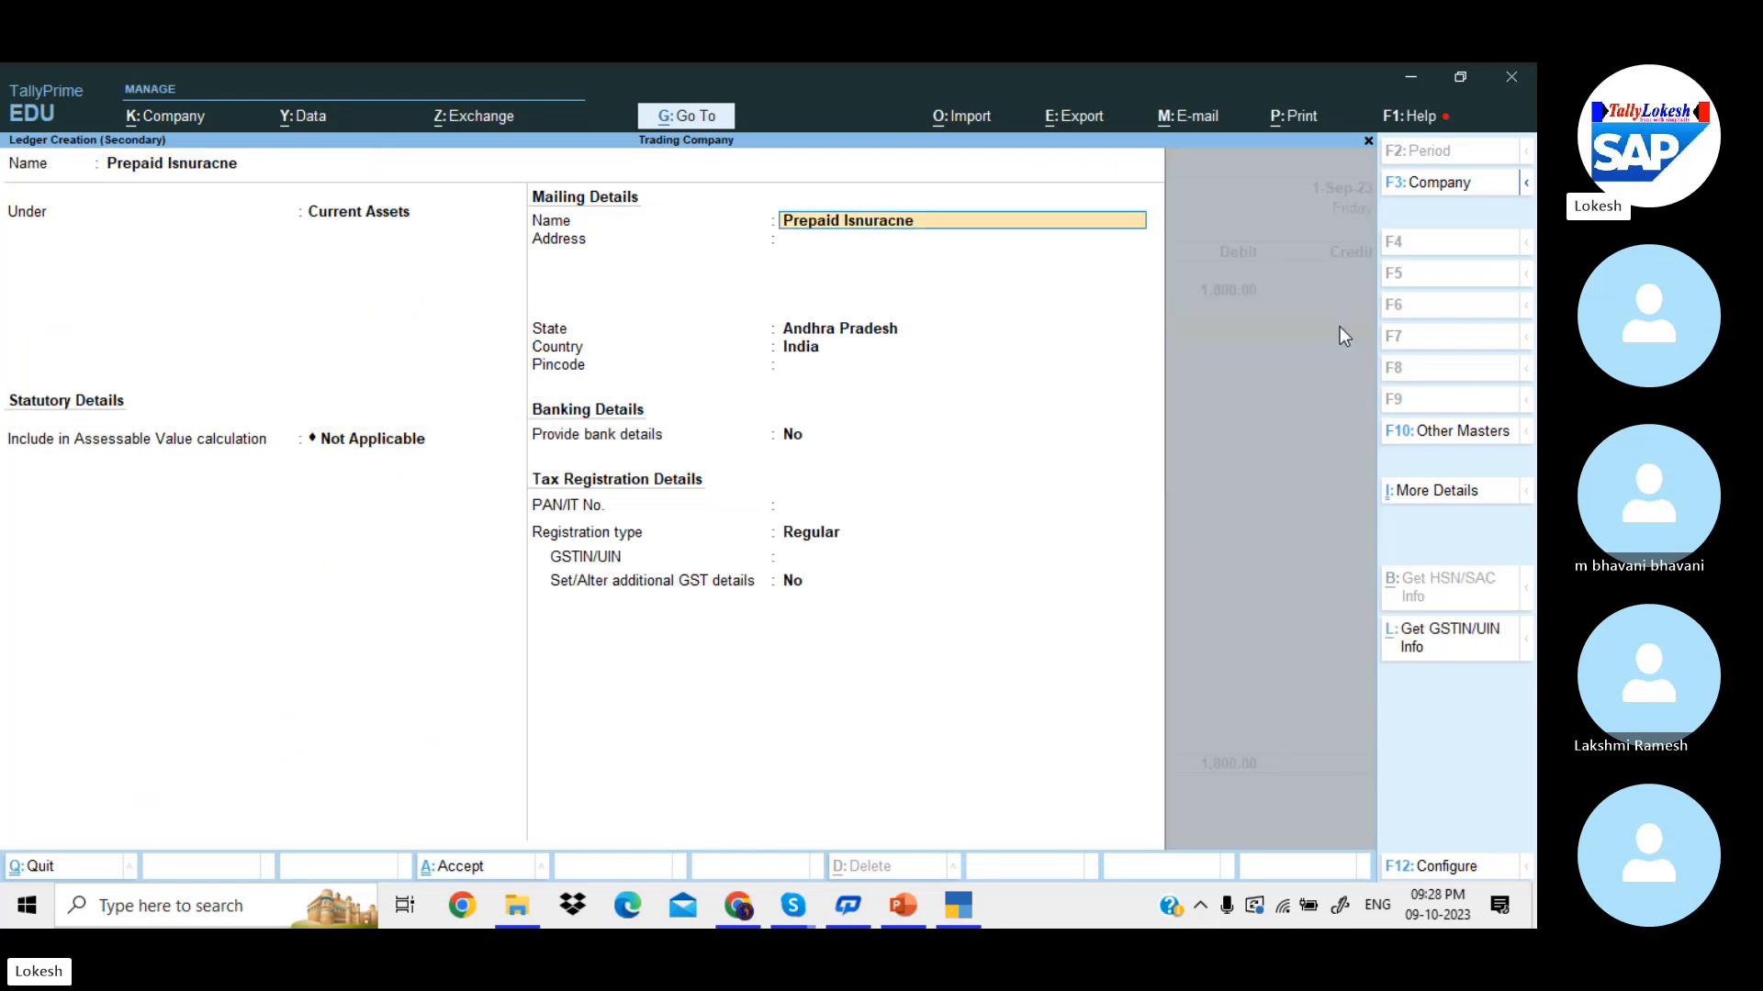
{"action": "key", "text": "Return"}
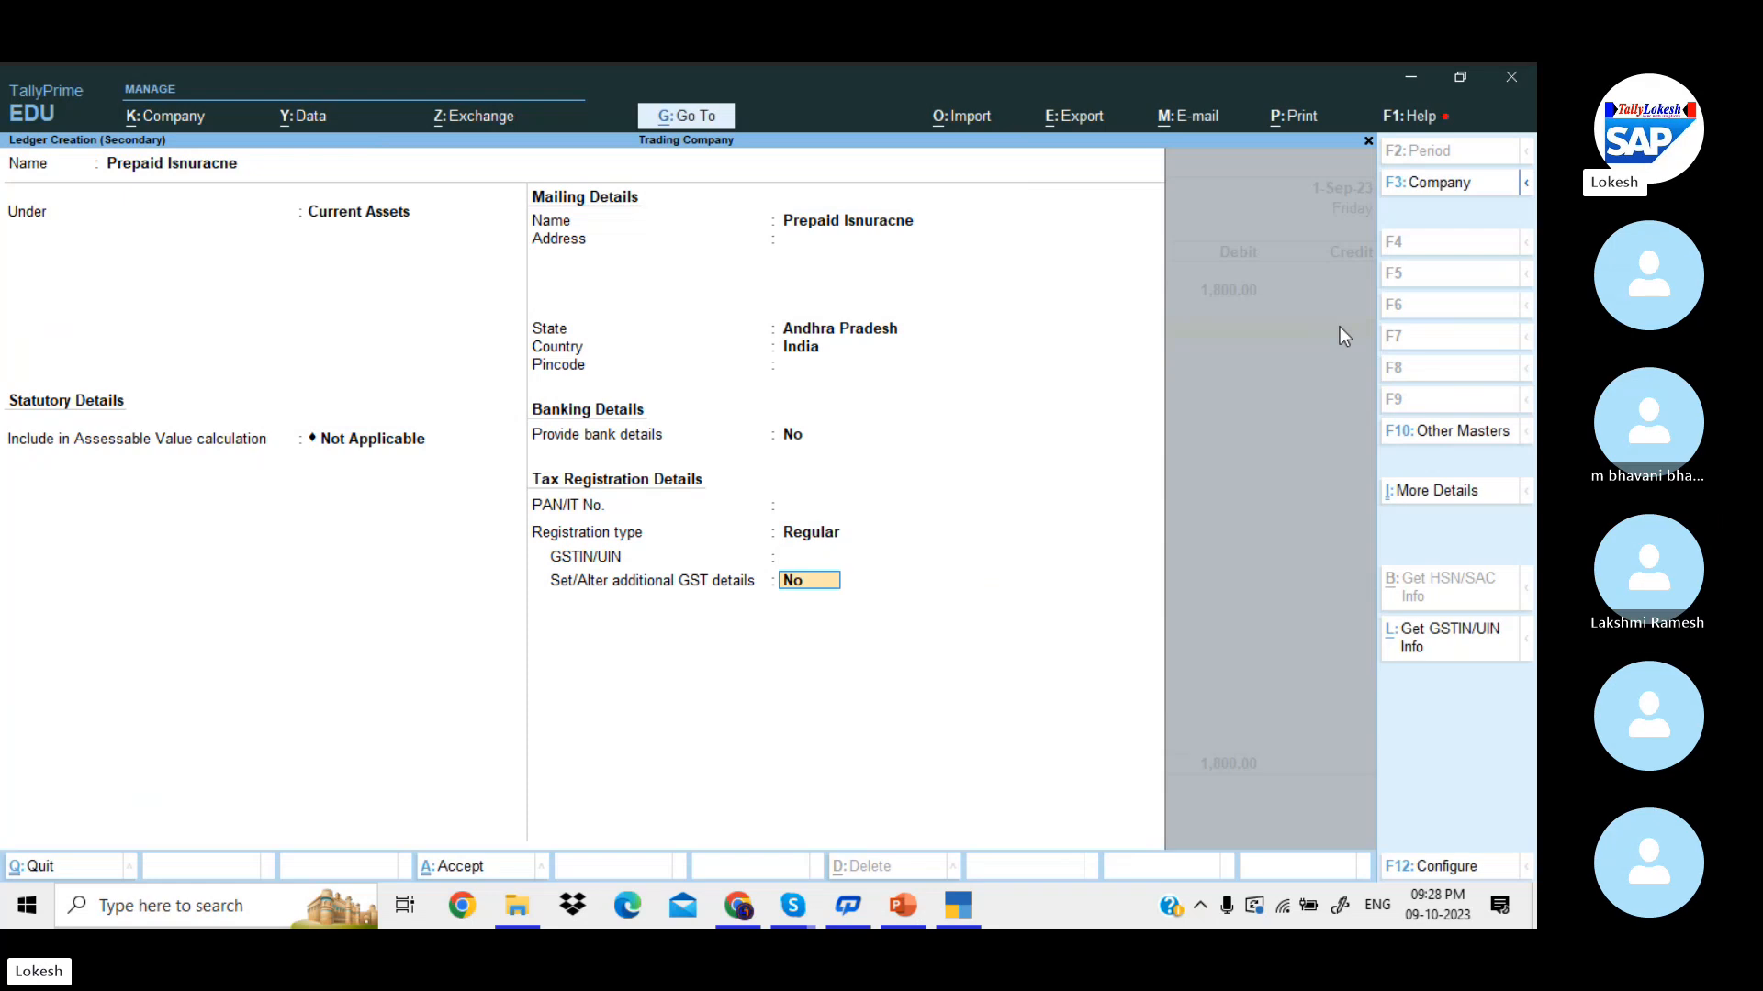
{"action": "key", "text": "Return"}
- Accept the 1,800 credit to Prepaid Isnuracne and save the journal voucher with a blank narration
{"action": "key", "text": "Return"}
{"action": "key", "text": "Return"}
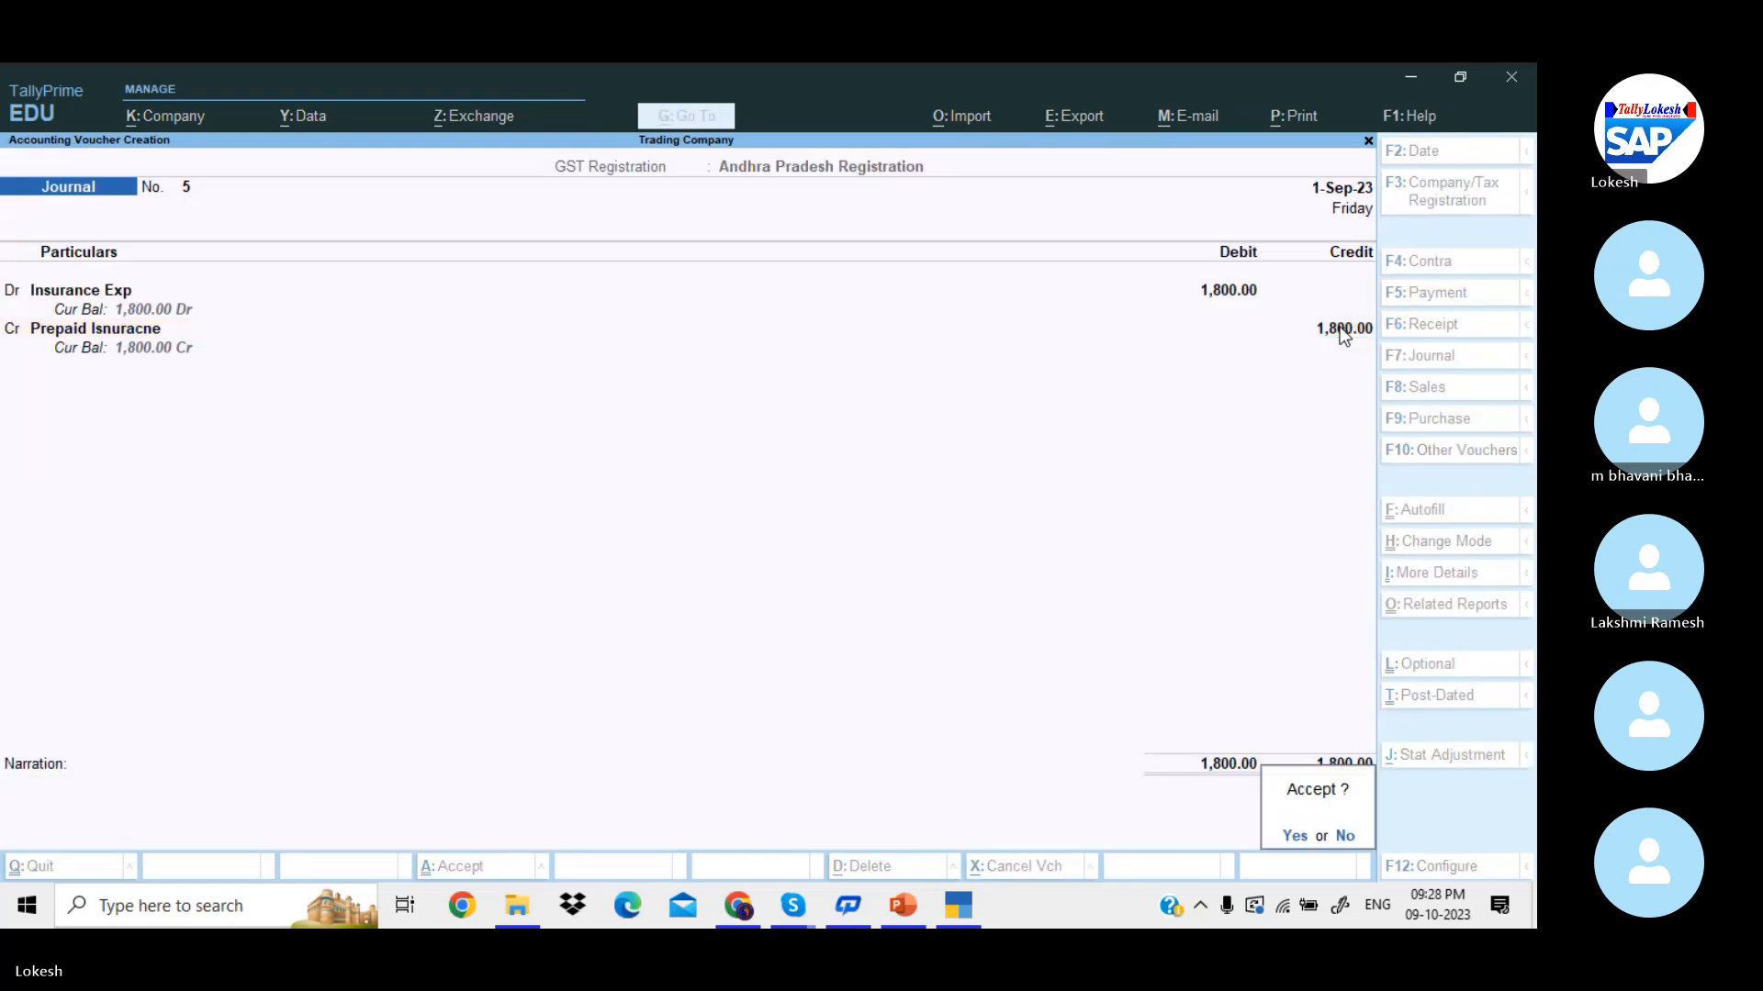
{"action": "key", "text": "Return"}
- In the sixth journal voucher, debit 53,000 to Drawings and credit 53,000 to Capital
{"action": "type", "text": "dra"}
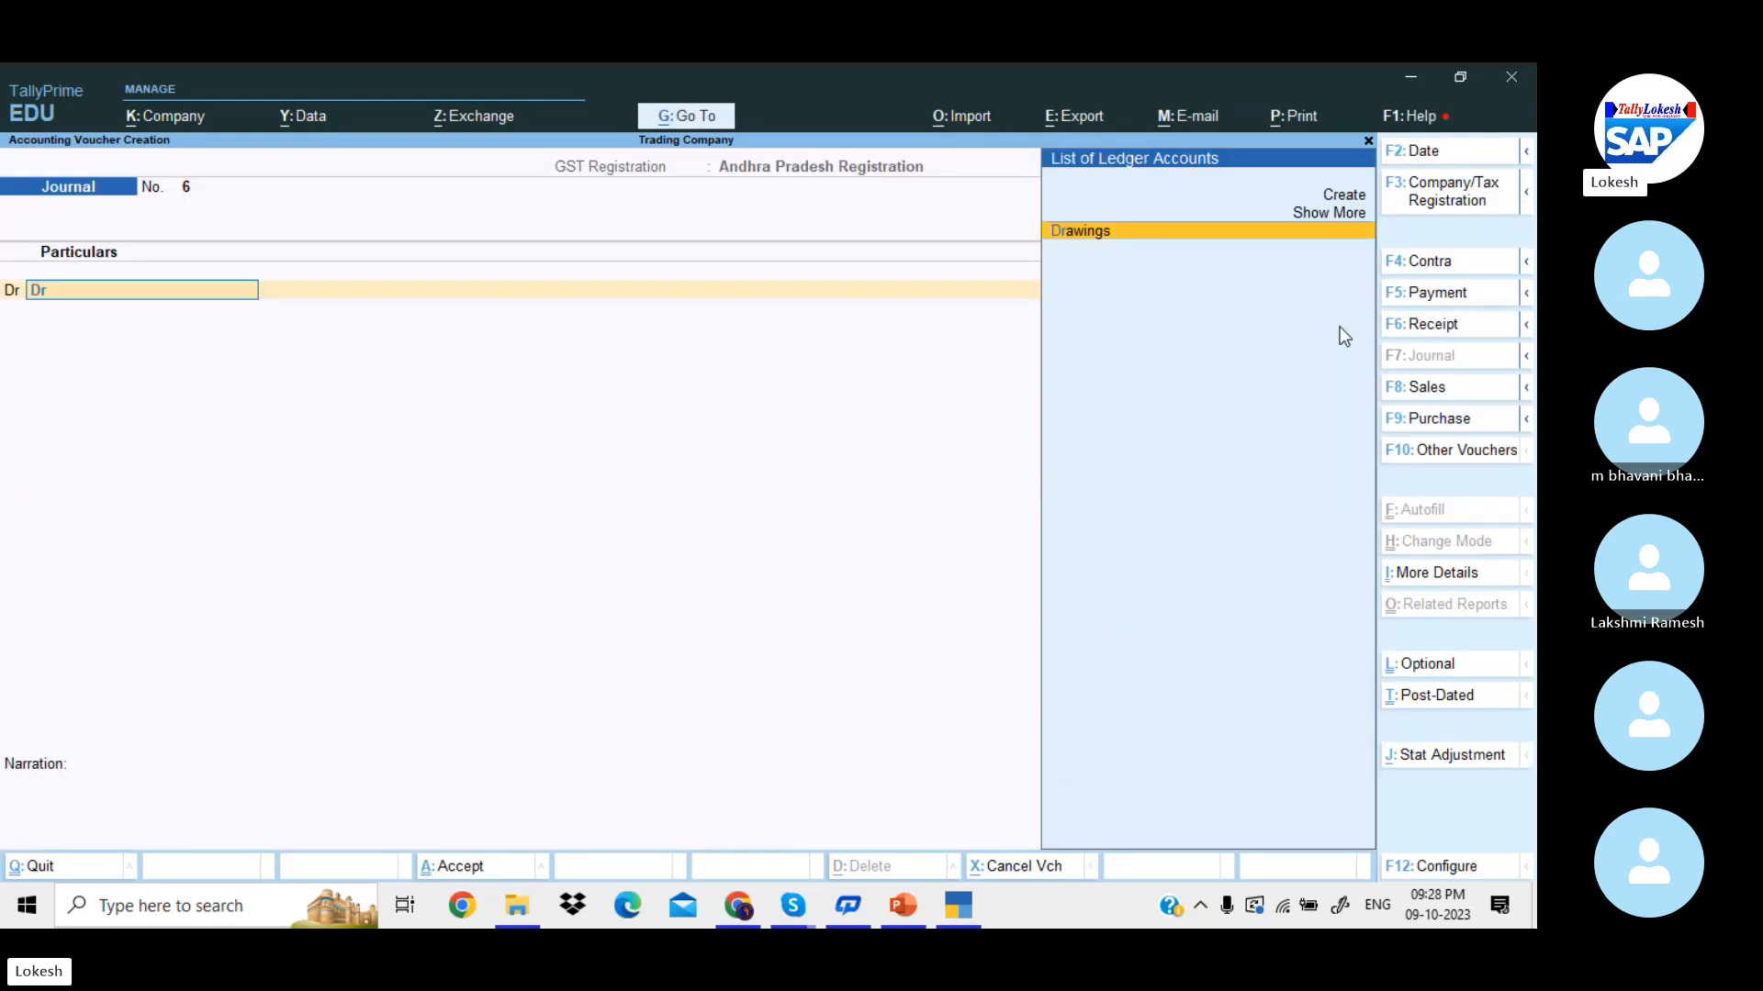
{"action": "key", "text": "Return"}
{"action": "type", "text": "53000"}
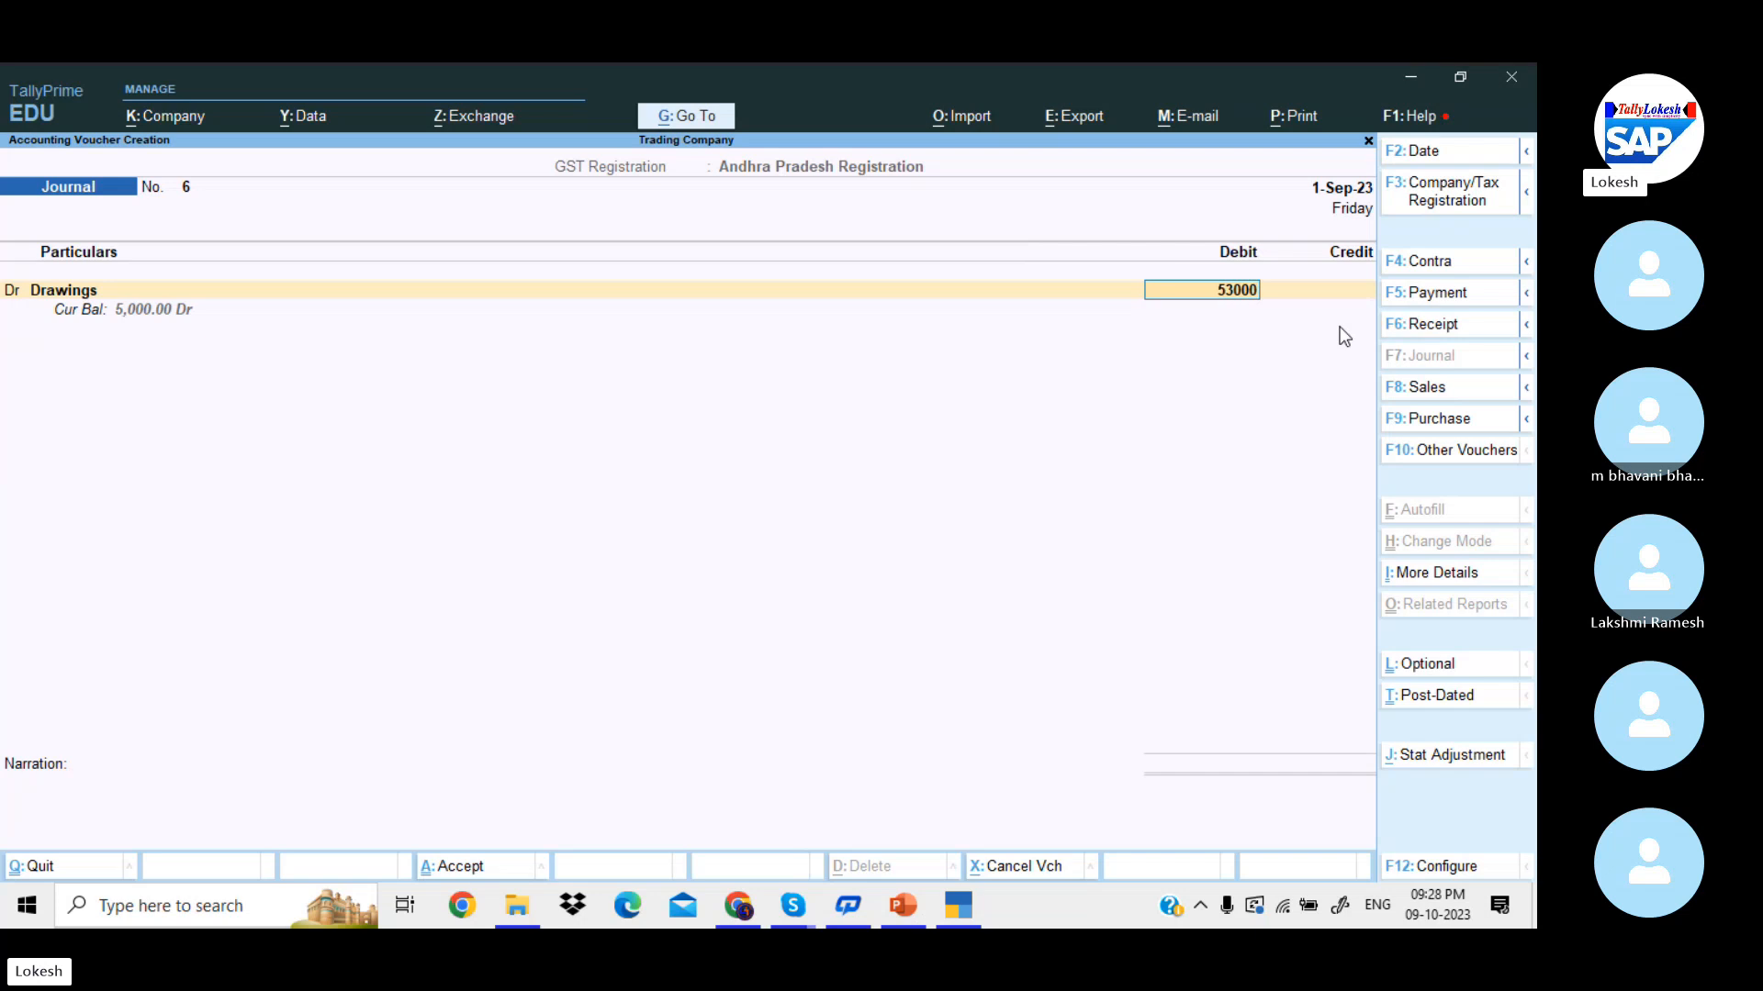
{"action": "key", "text": "Return"}
{"action": "key", "text": "Return"}
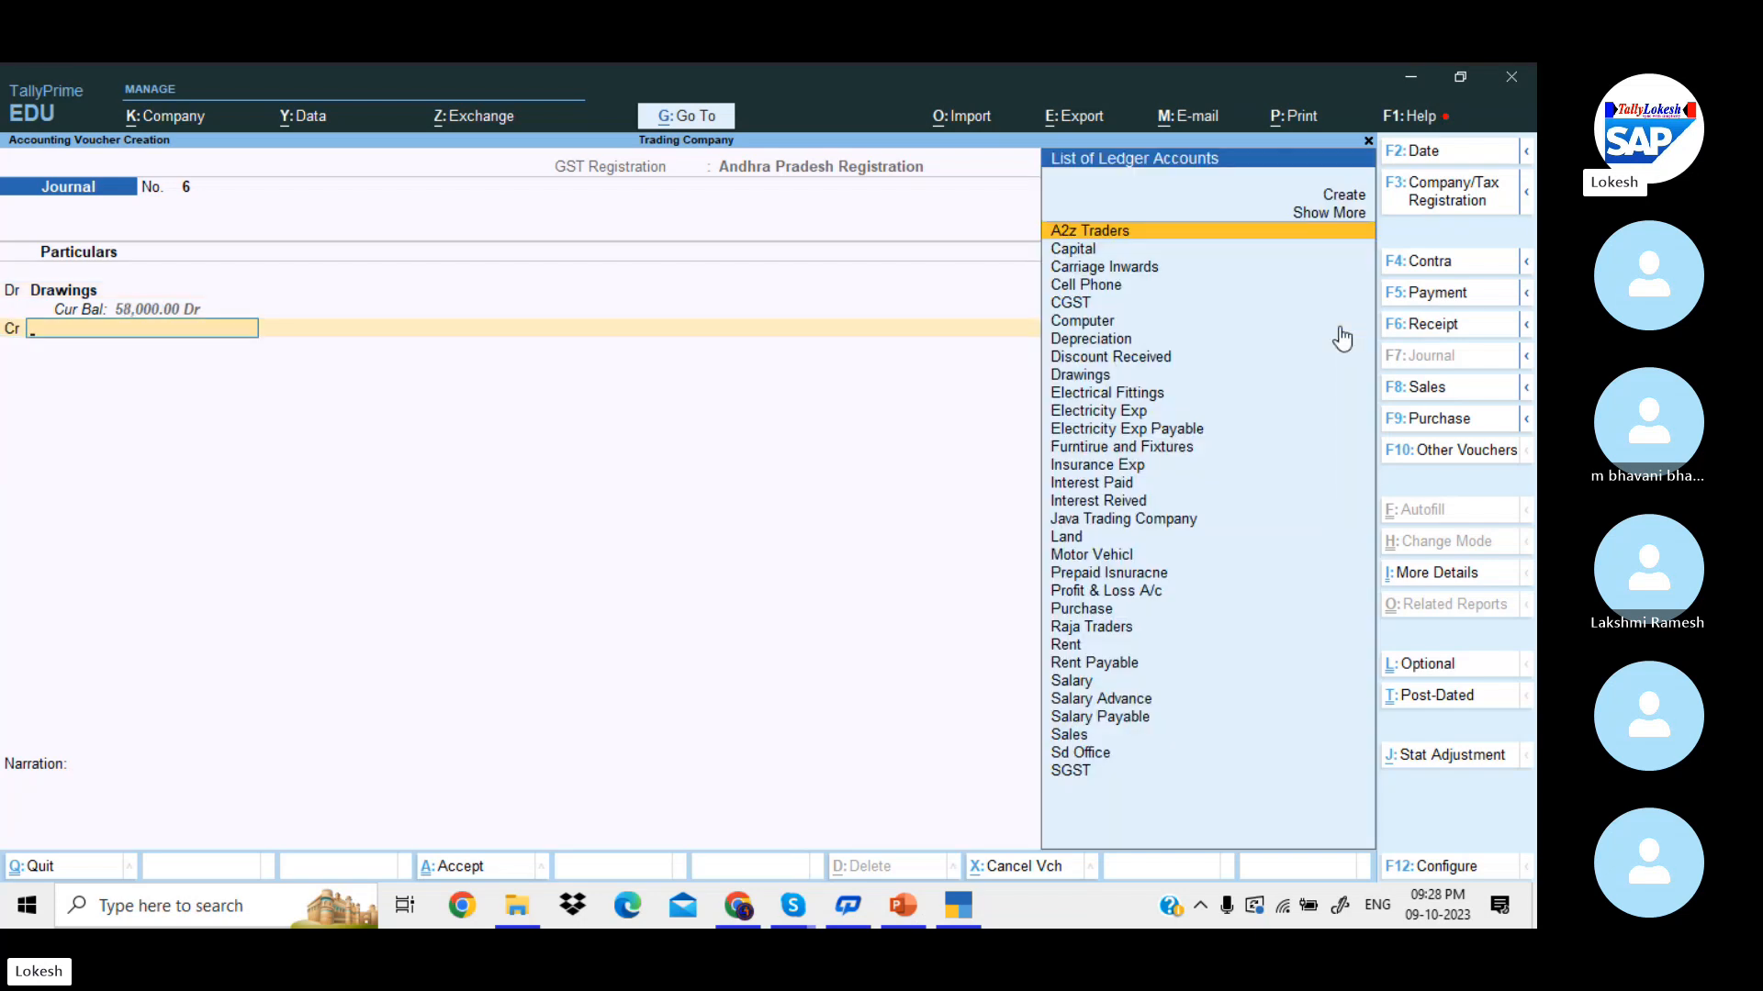
{"action": "type", "text": "ca"}
{"action": "key", "text": "Return"}
{"action": "key", "text": "Return"}
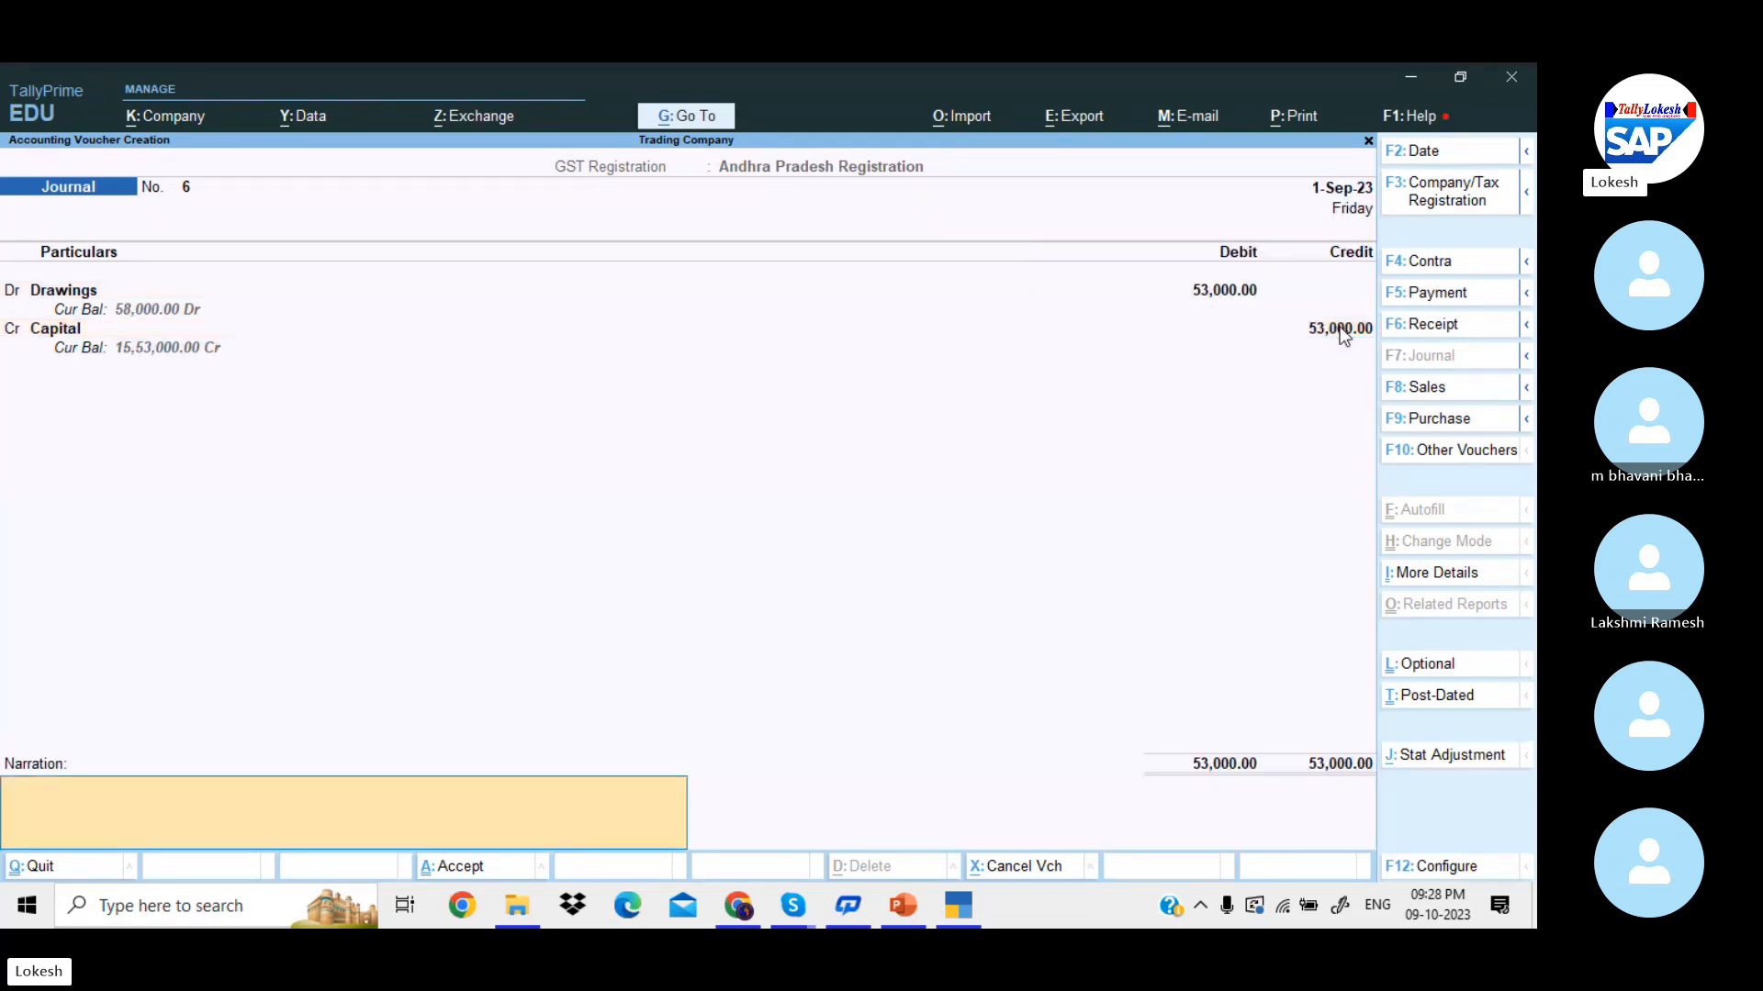
- Save the Drawings journal voucher with a blank narration and debit 19,793 to Profit & Loss A/c in the seventh voucher
{"action": "key", "text": "Return"}
{"action": "key", "text": "Return"}
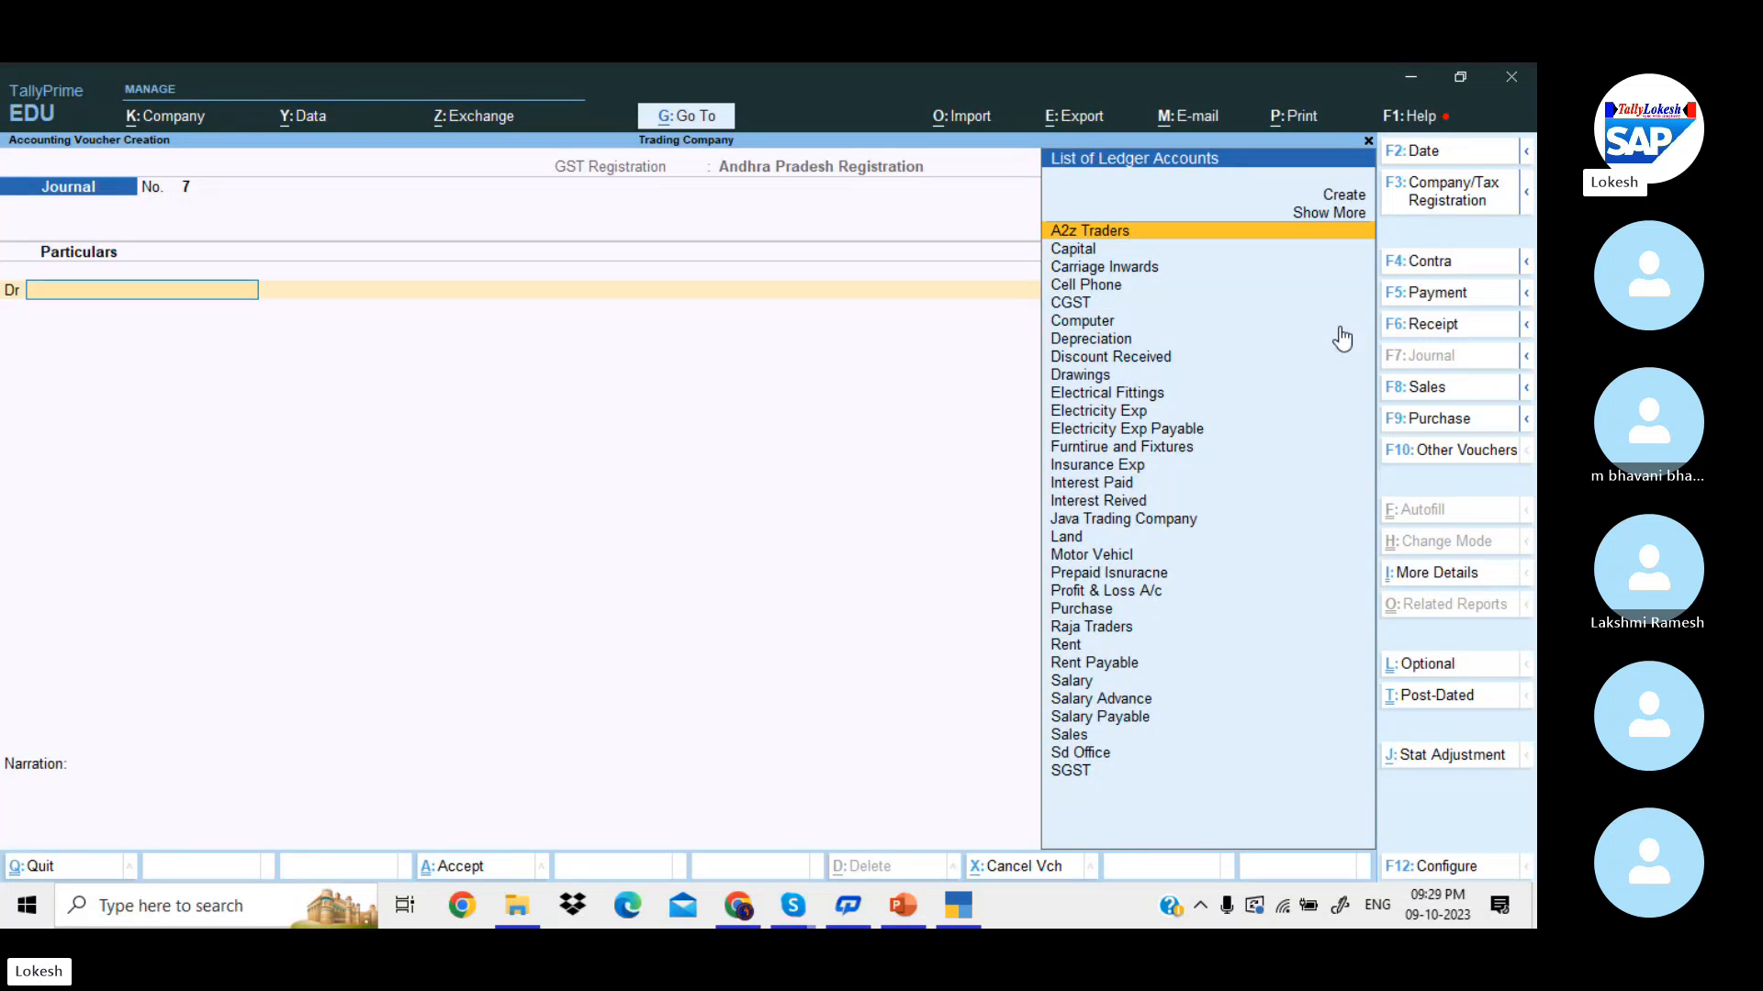
{"action": "type", "text": "Pr"}
{"action": "key", "text": "Down"}
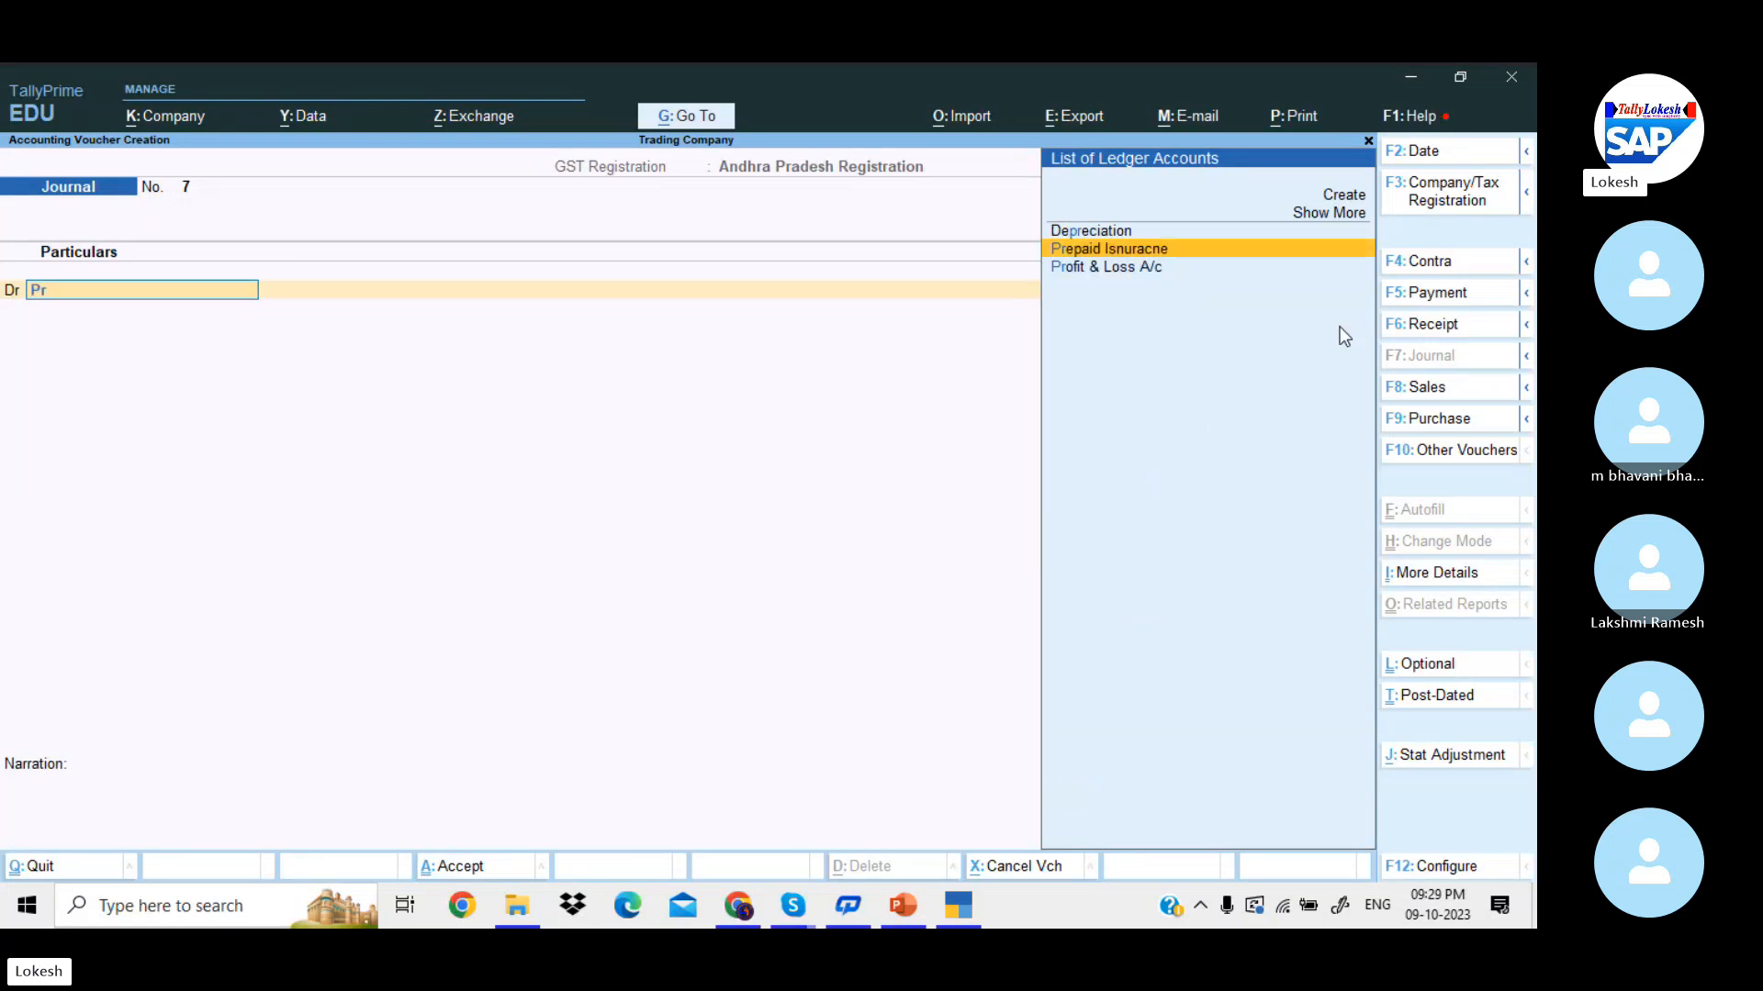
{"action": "key", "text": "Down"}
{"action": "key", "text": "Return"}
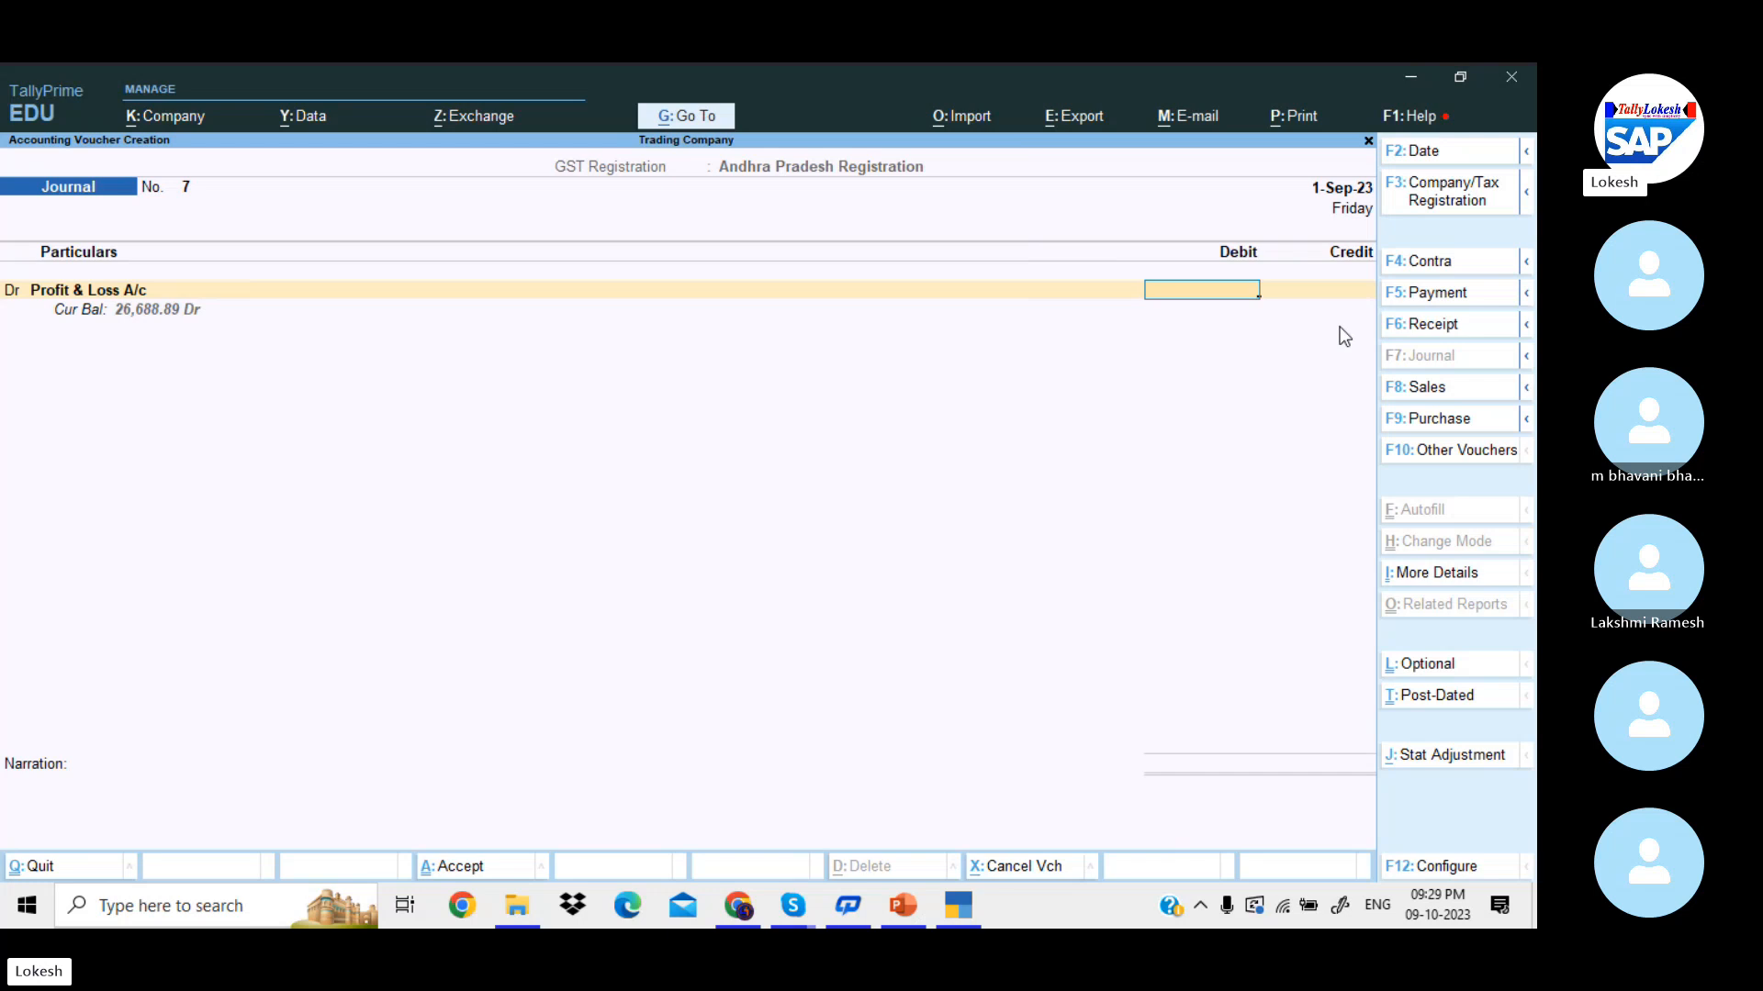
{"action": "type", "text": "19"}
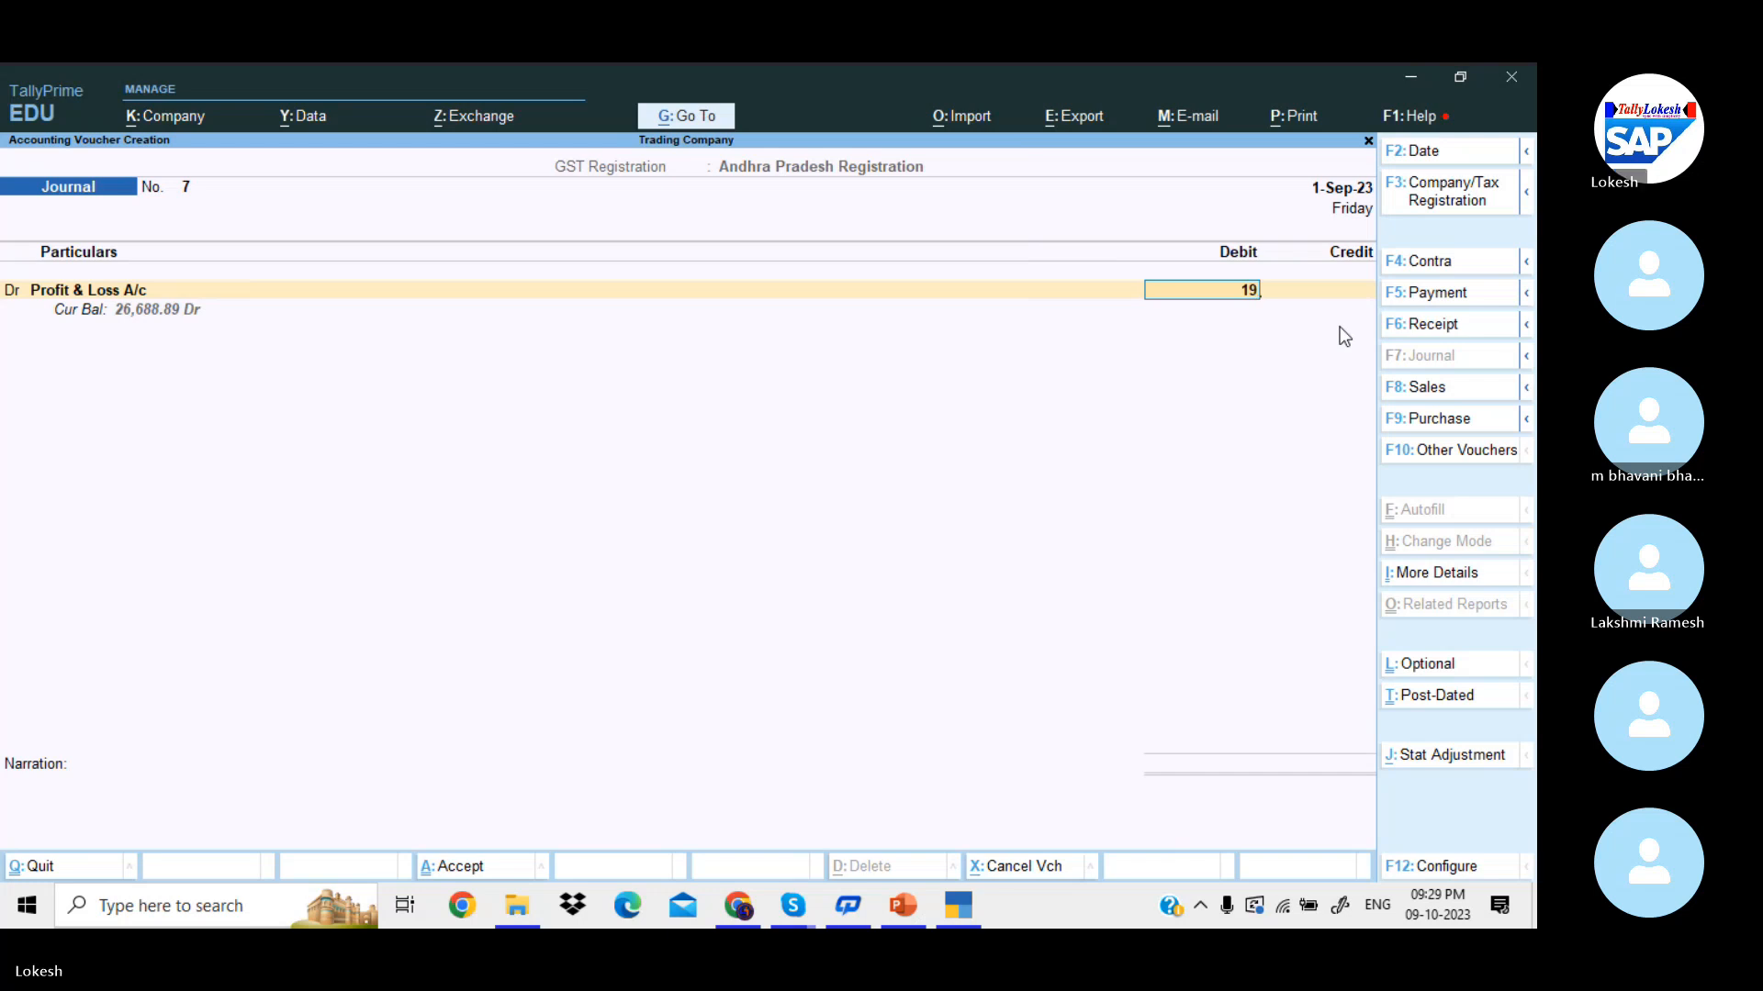
{"action": "type", "text": "73"}
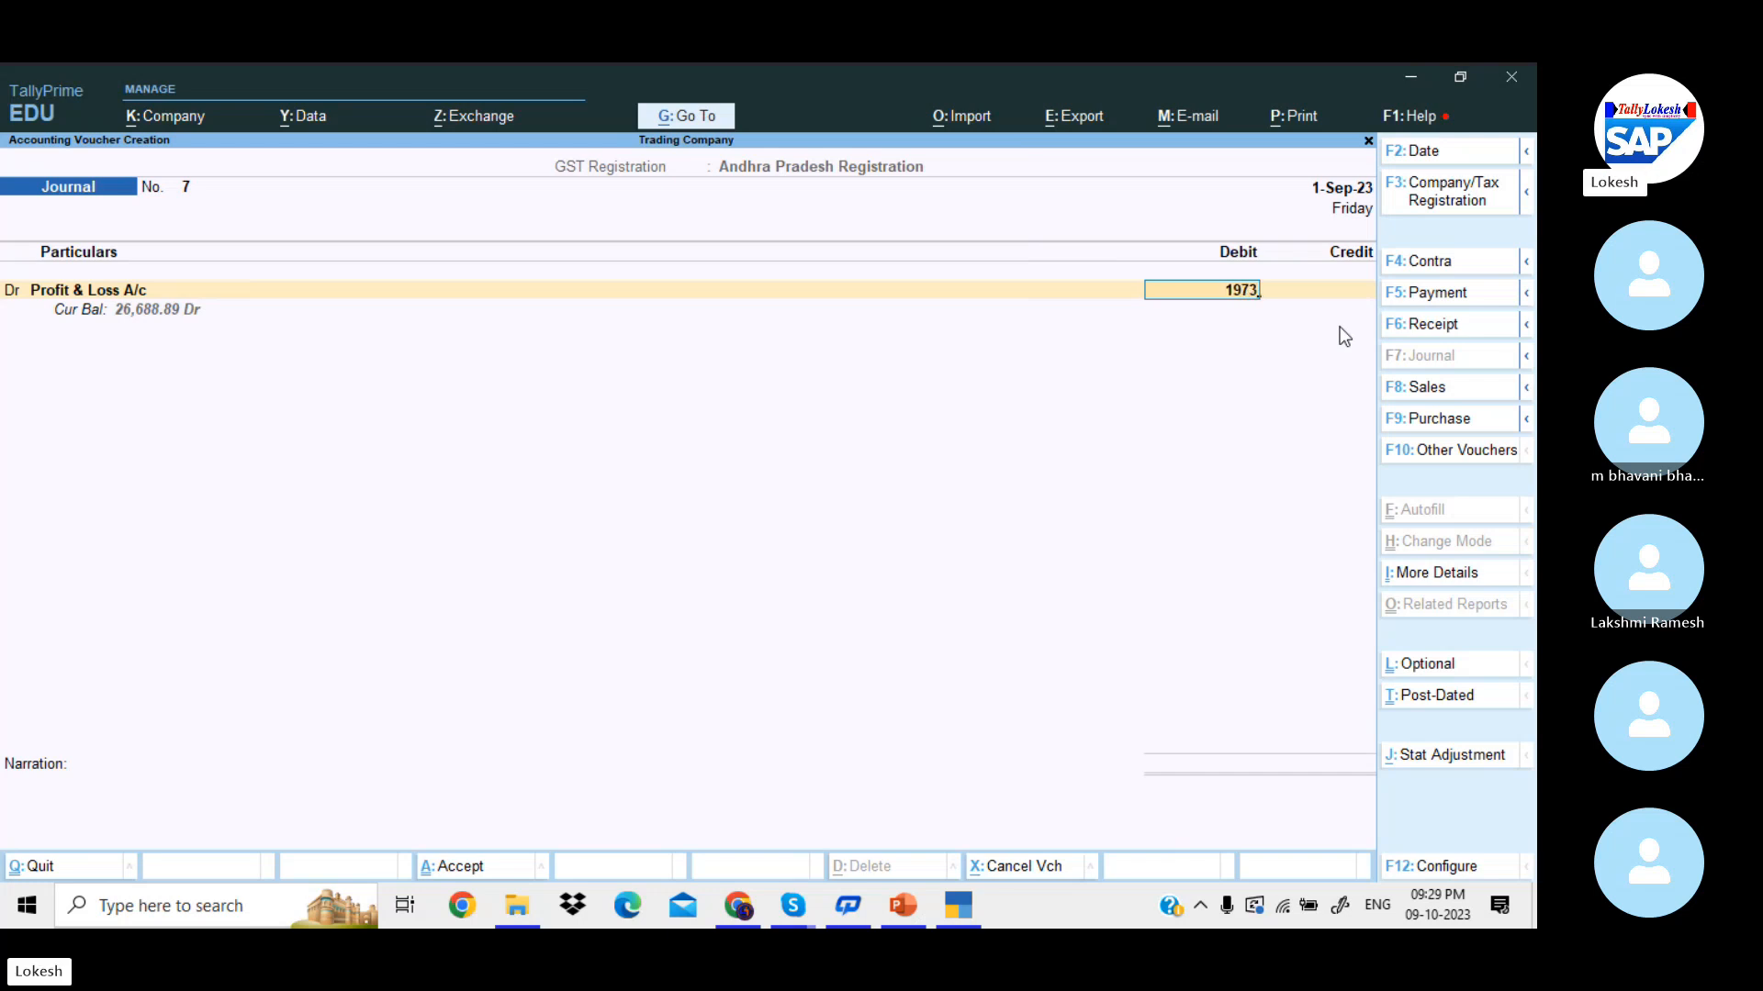
{"action": "key", "text": "BackSpace"}
{"action": "type", "text": "9"}
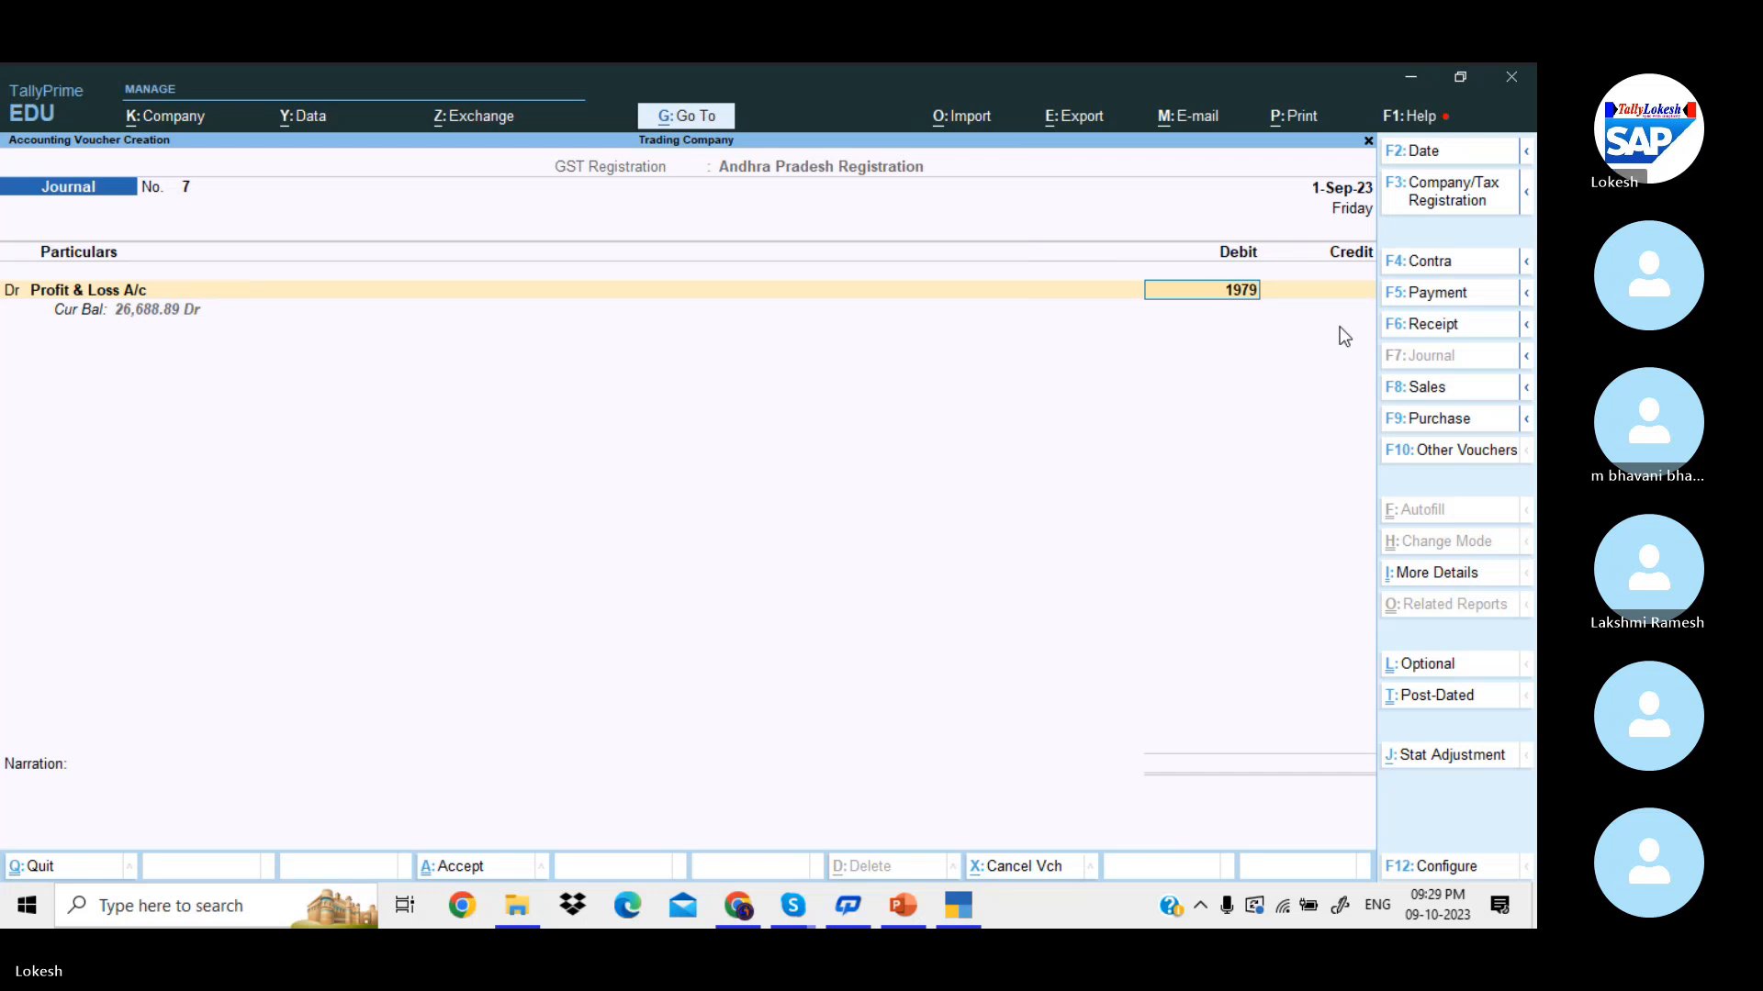
{"action": "type", "text": "3"}
{"action": "key", "text": "Return"}
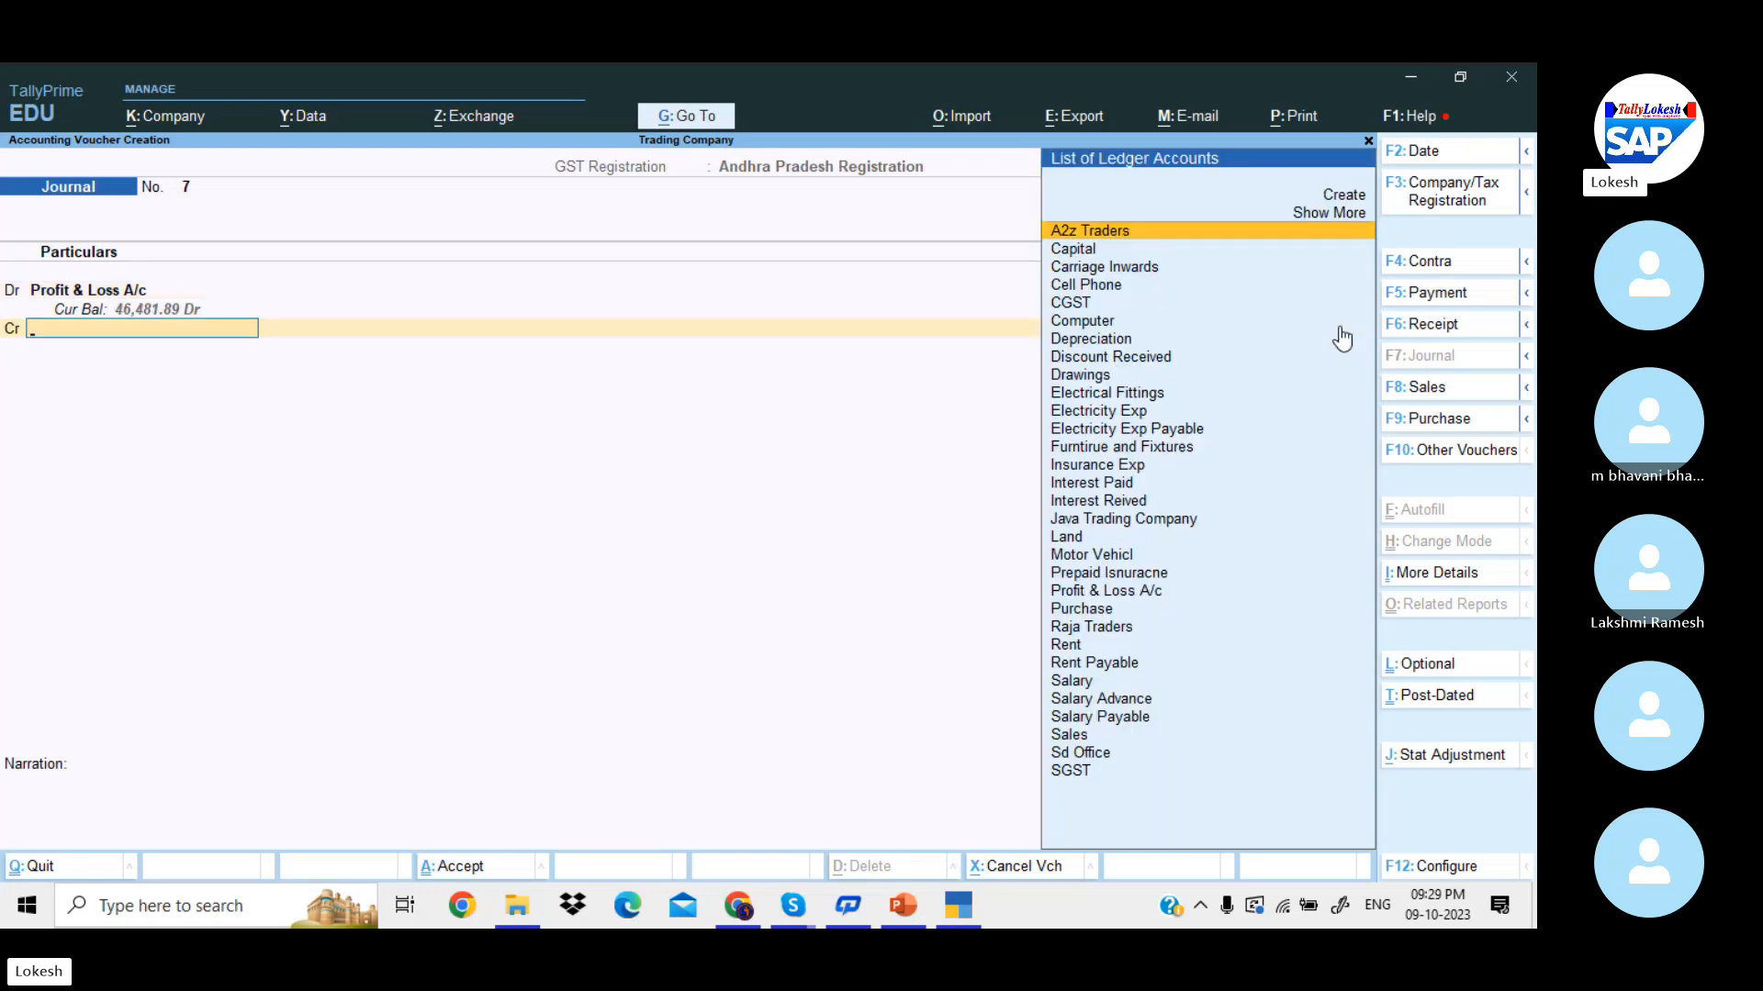
- Credit 19,793 to Capital and save the seventh journal voucher with a blank narration
{"action": "type", "text": "Ca"}
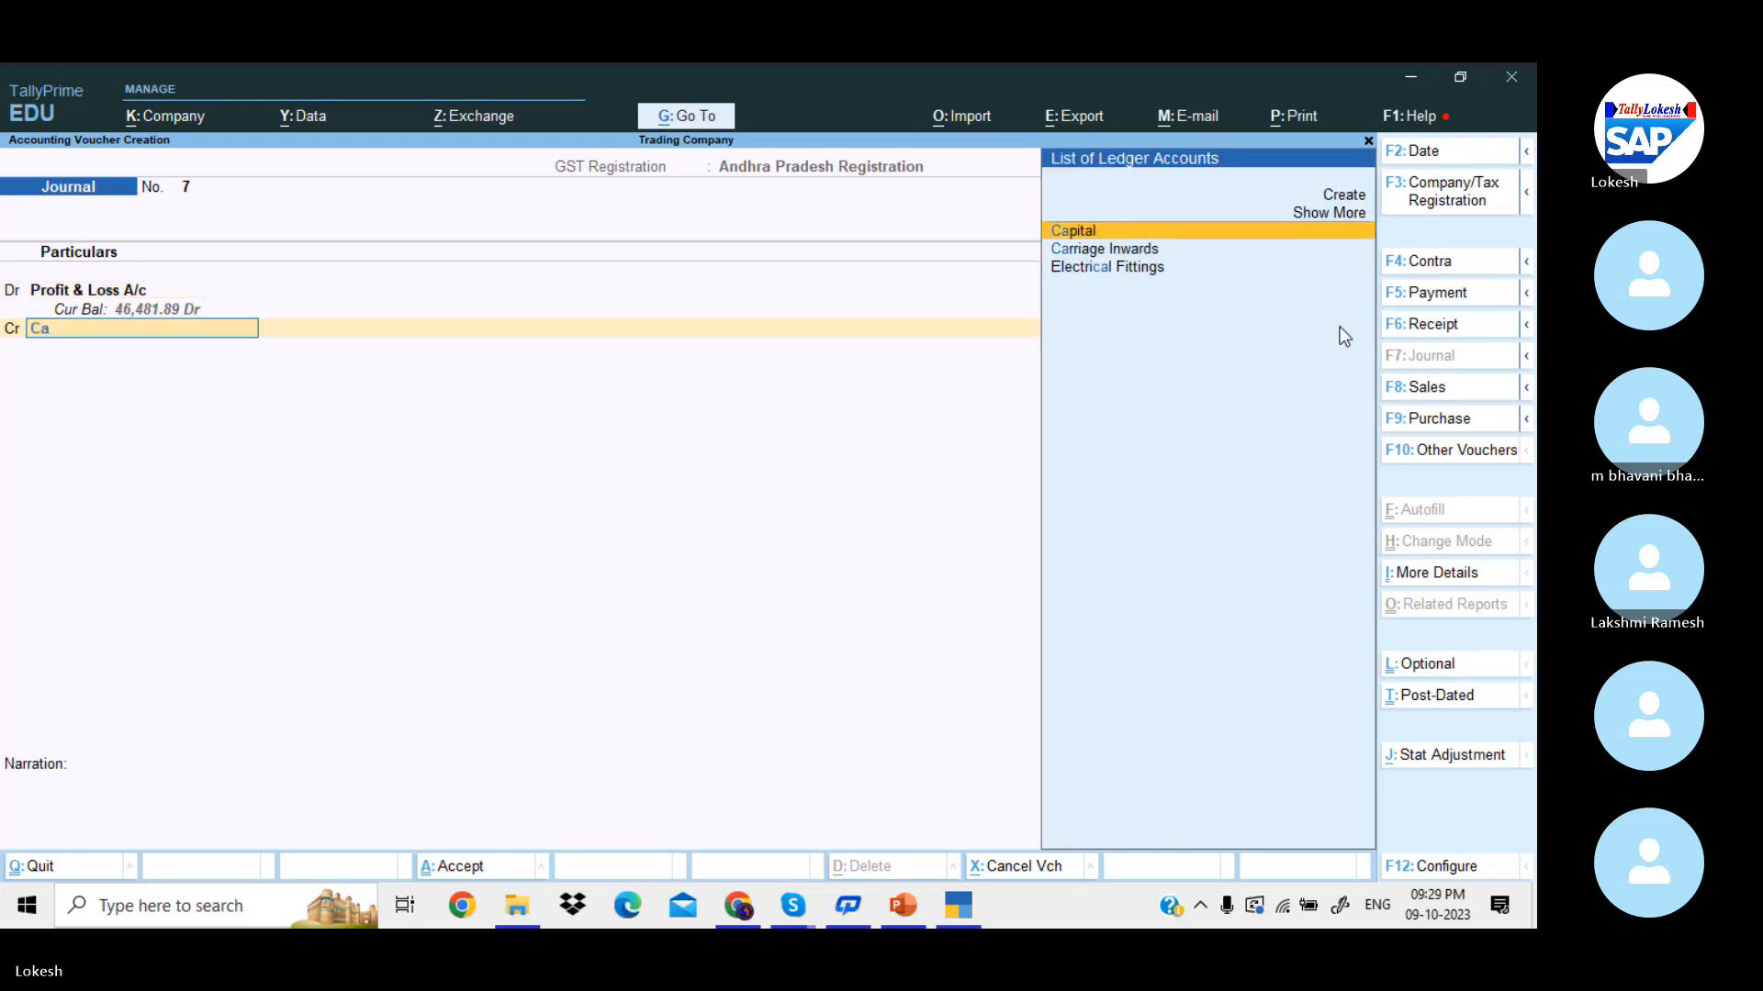
{"action": "key", "text": "Down"}
{"action": "key", "text": "Up"}
{"action": "key", "text": "Return"}
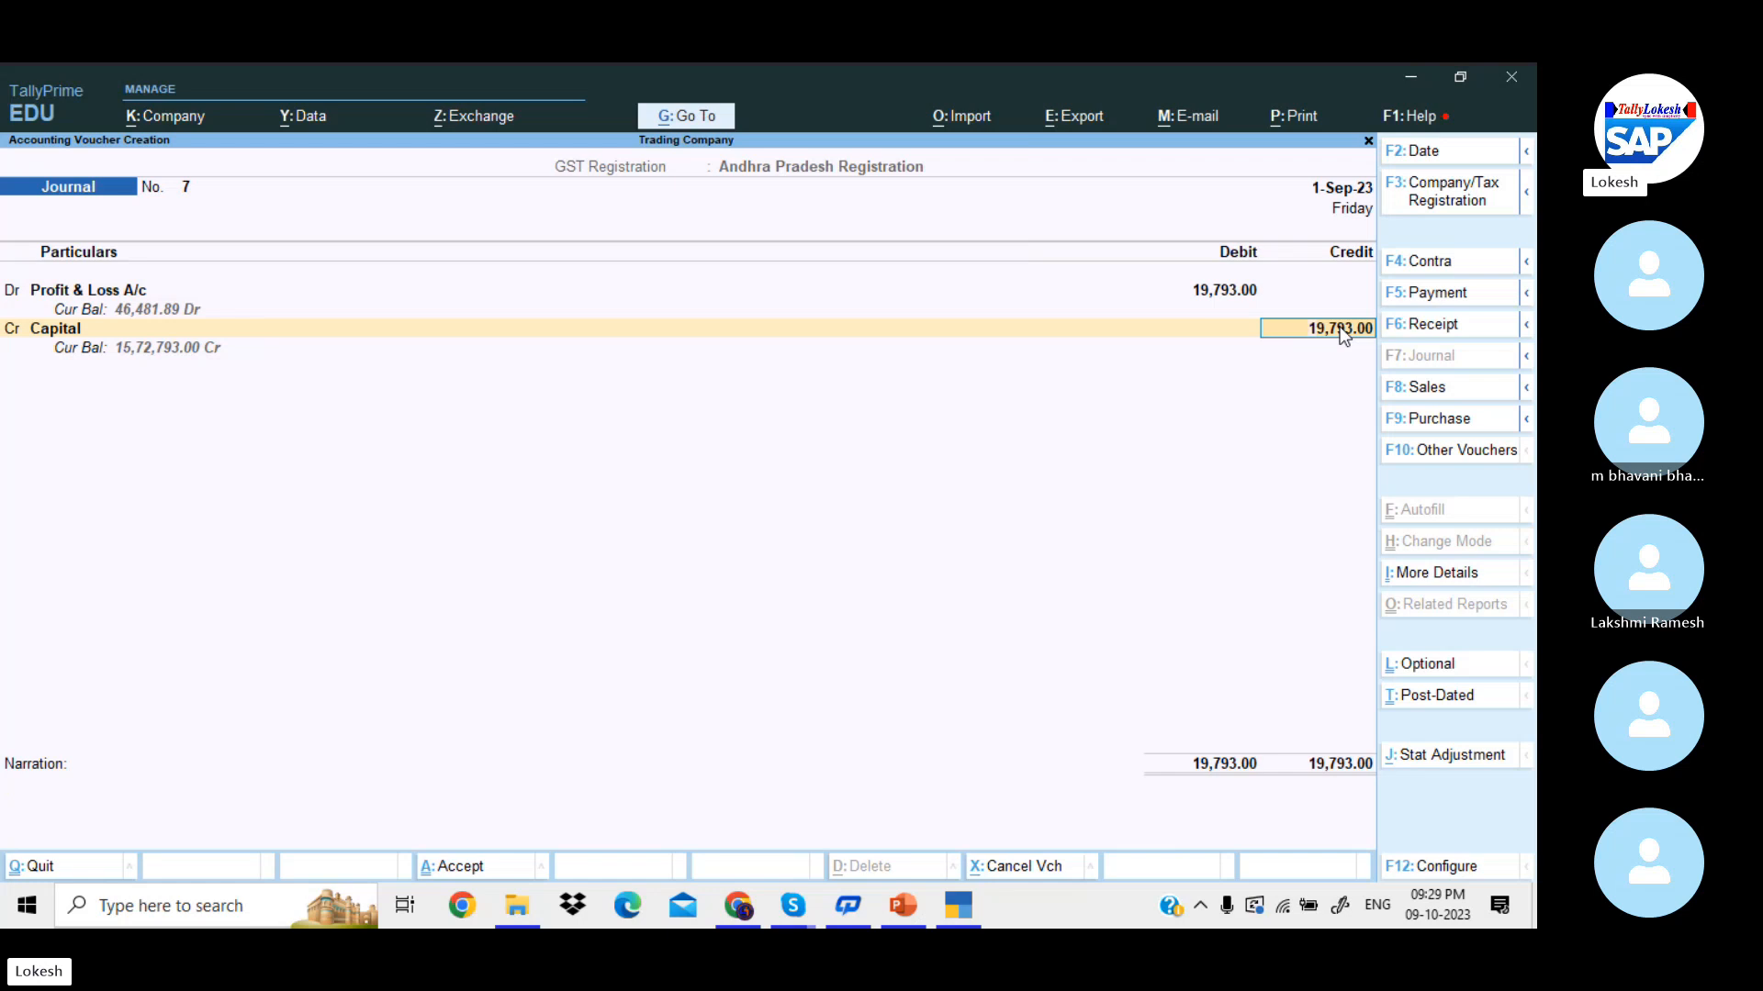
{"action": "key", "text": "Return"}
{"action": "key", "text": "Return"}
{"action": "key", "text": "Return"}
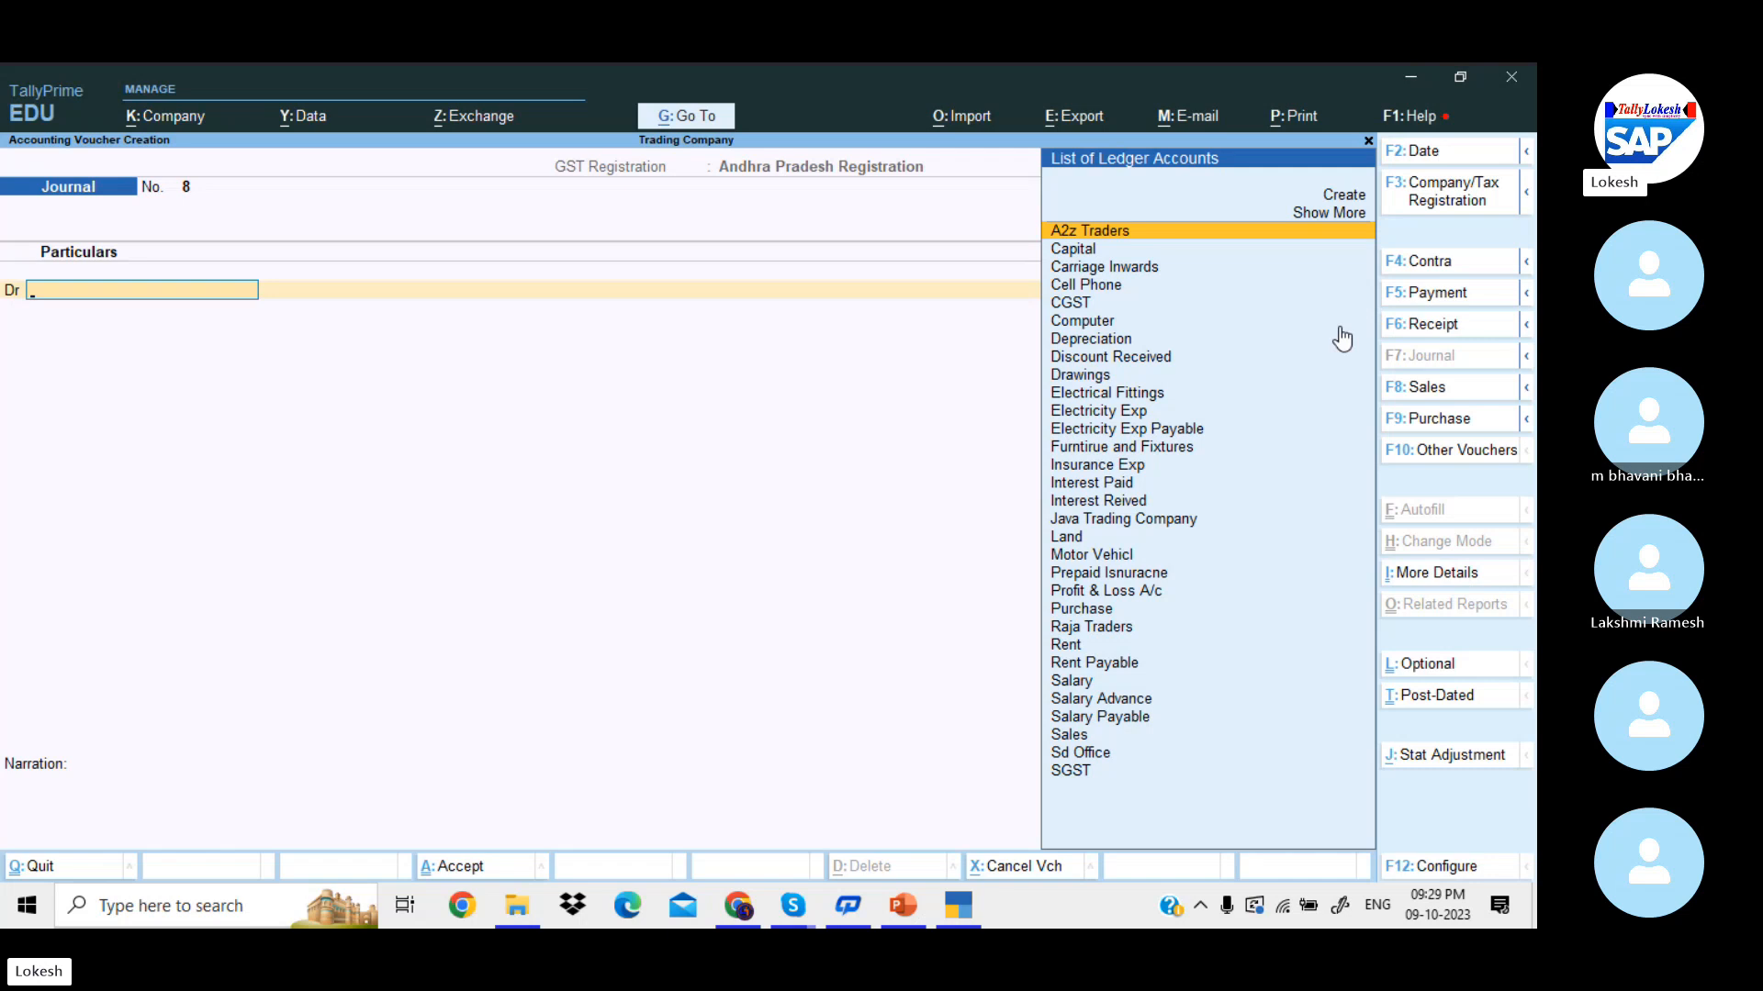
- Leave voucher entry and review Trading Company's Balance Sheet in detailed view
{"action": "key", "text": "Escape"}
{"action": "key", "text": "Escape"}
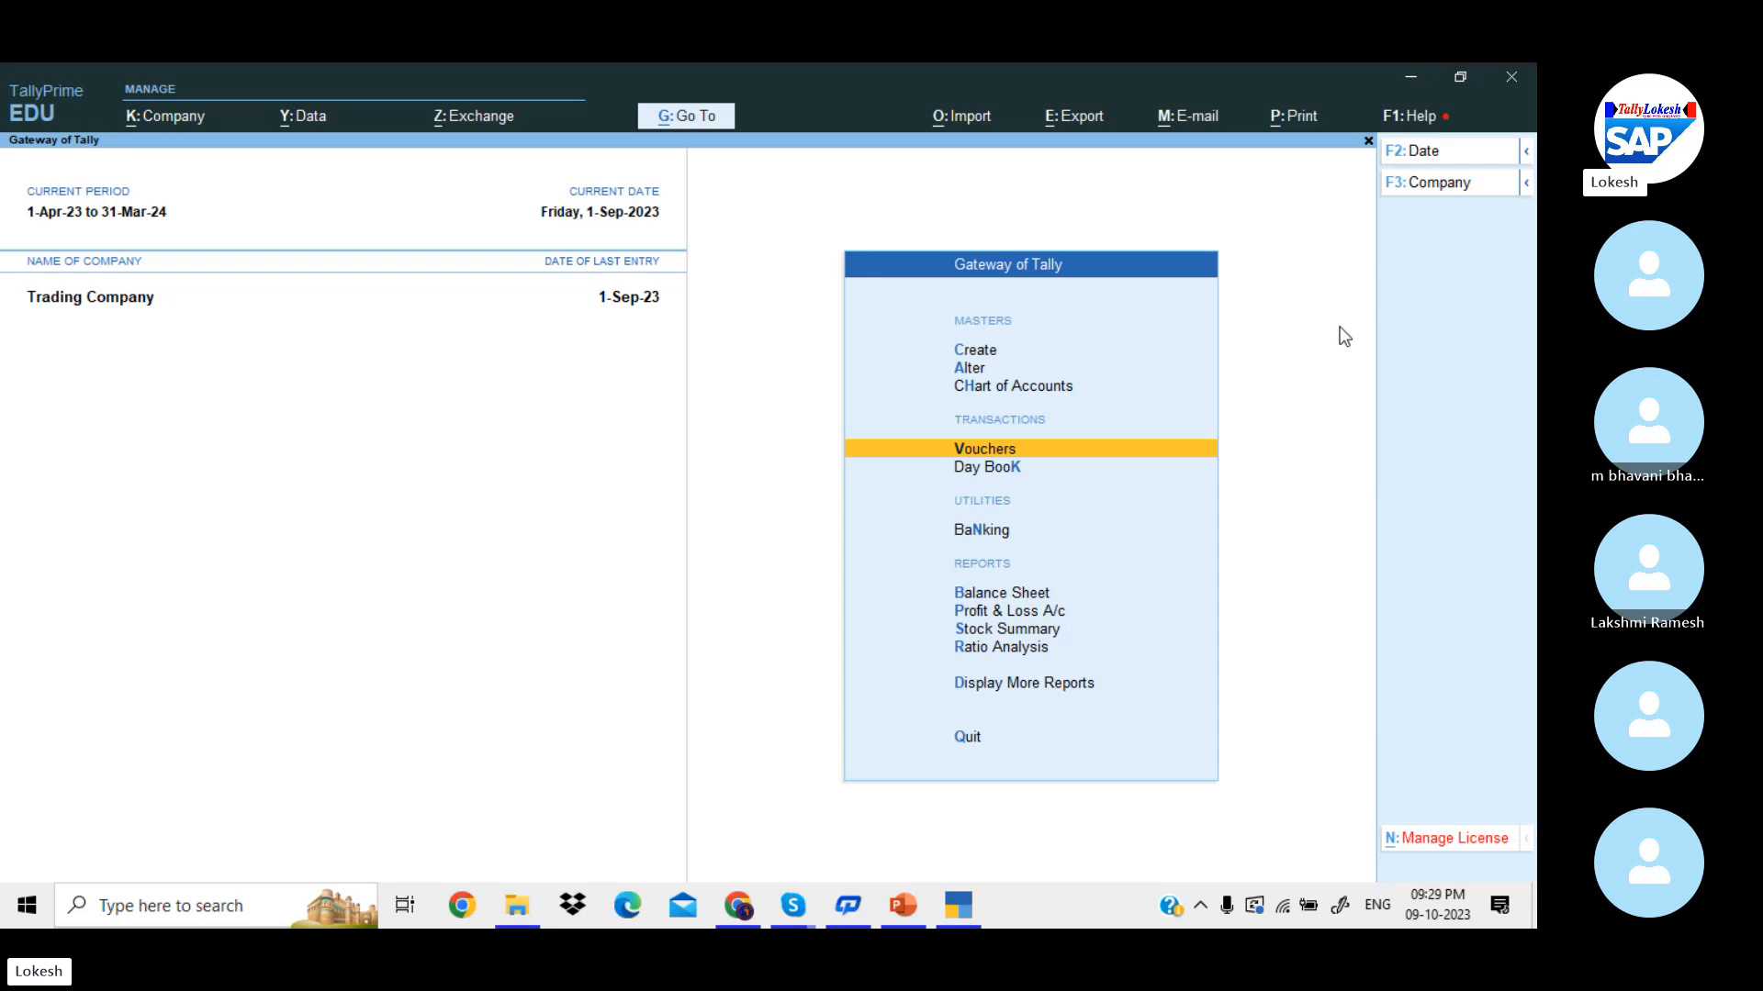
{"action": "key", "text": "Down"}
{"action": "key", "text": "Down"}
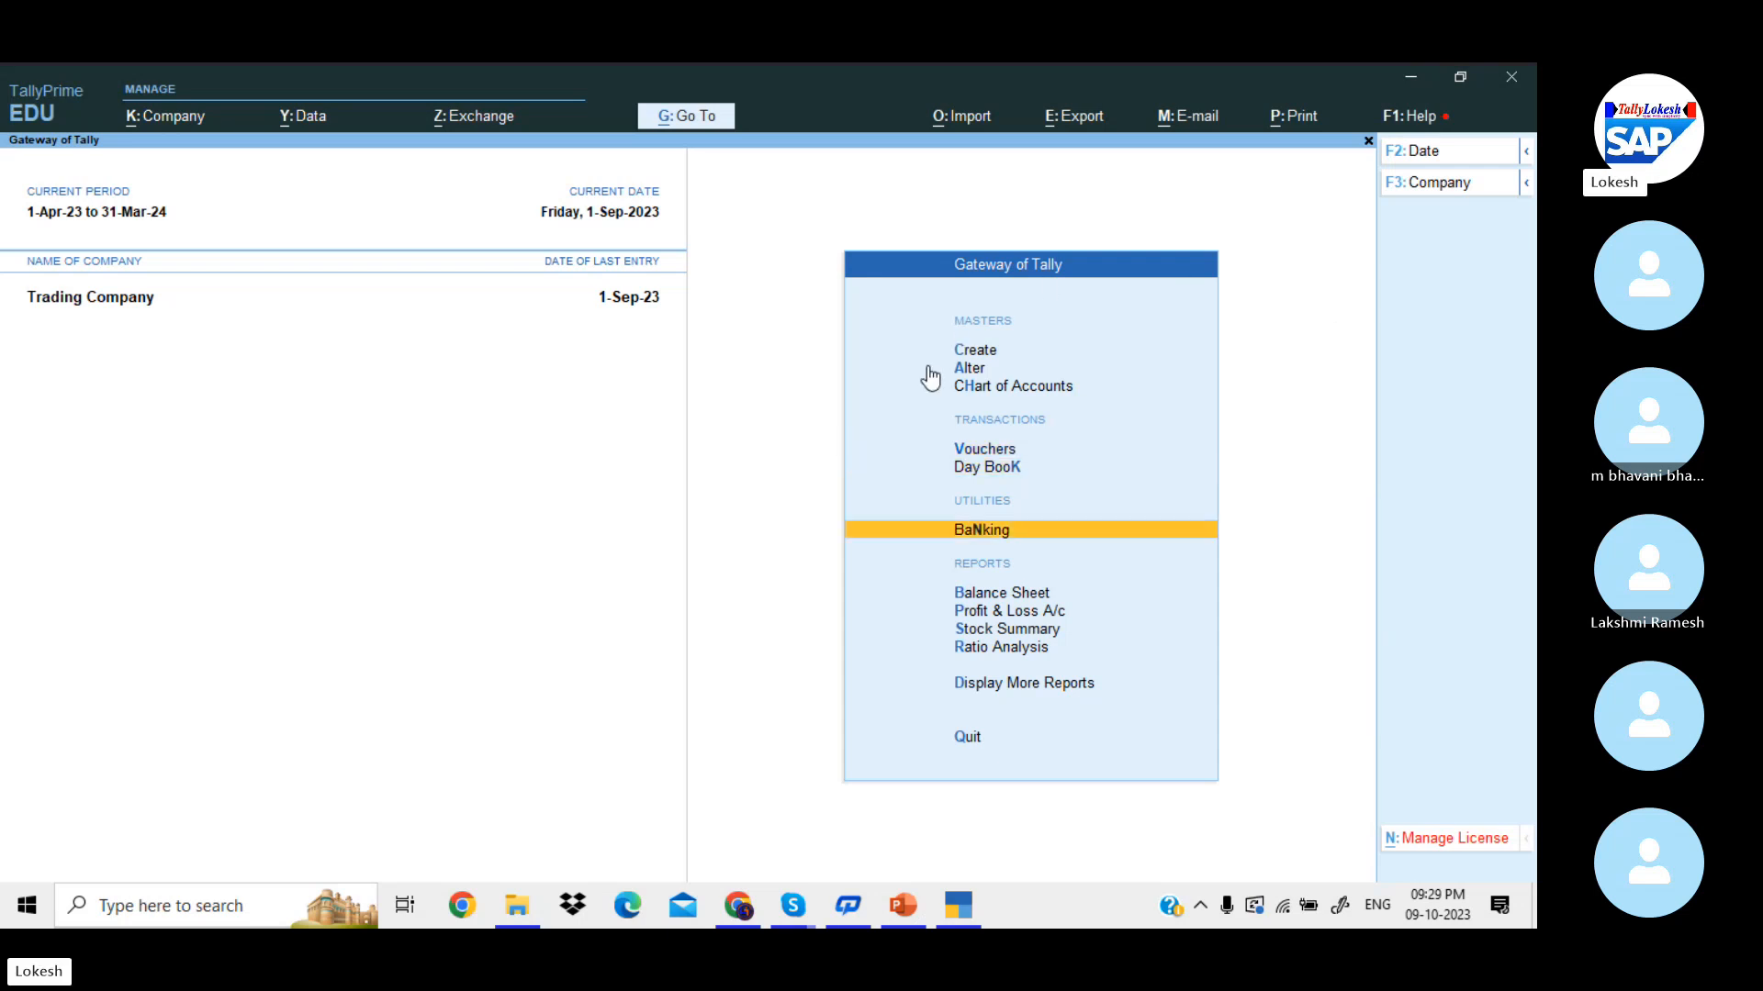
{"action": "key", "text": "Down"}
{"action": "key", "text": "Down"}
{"action": "key", "text": "Up"}
{"action": "key", "text": "Return"}
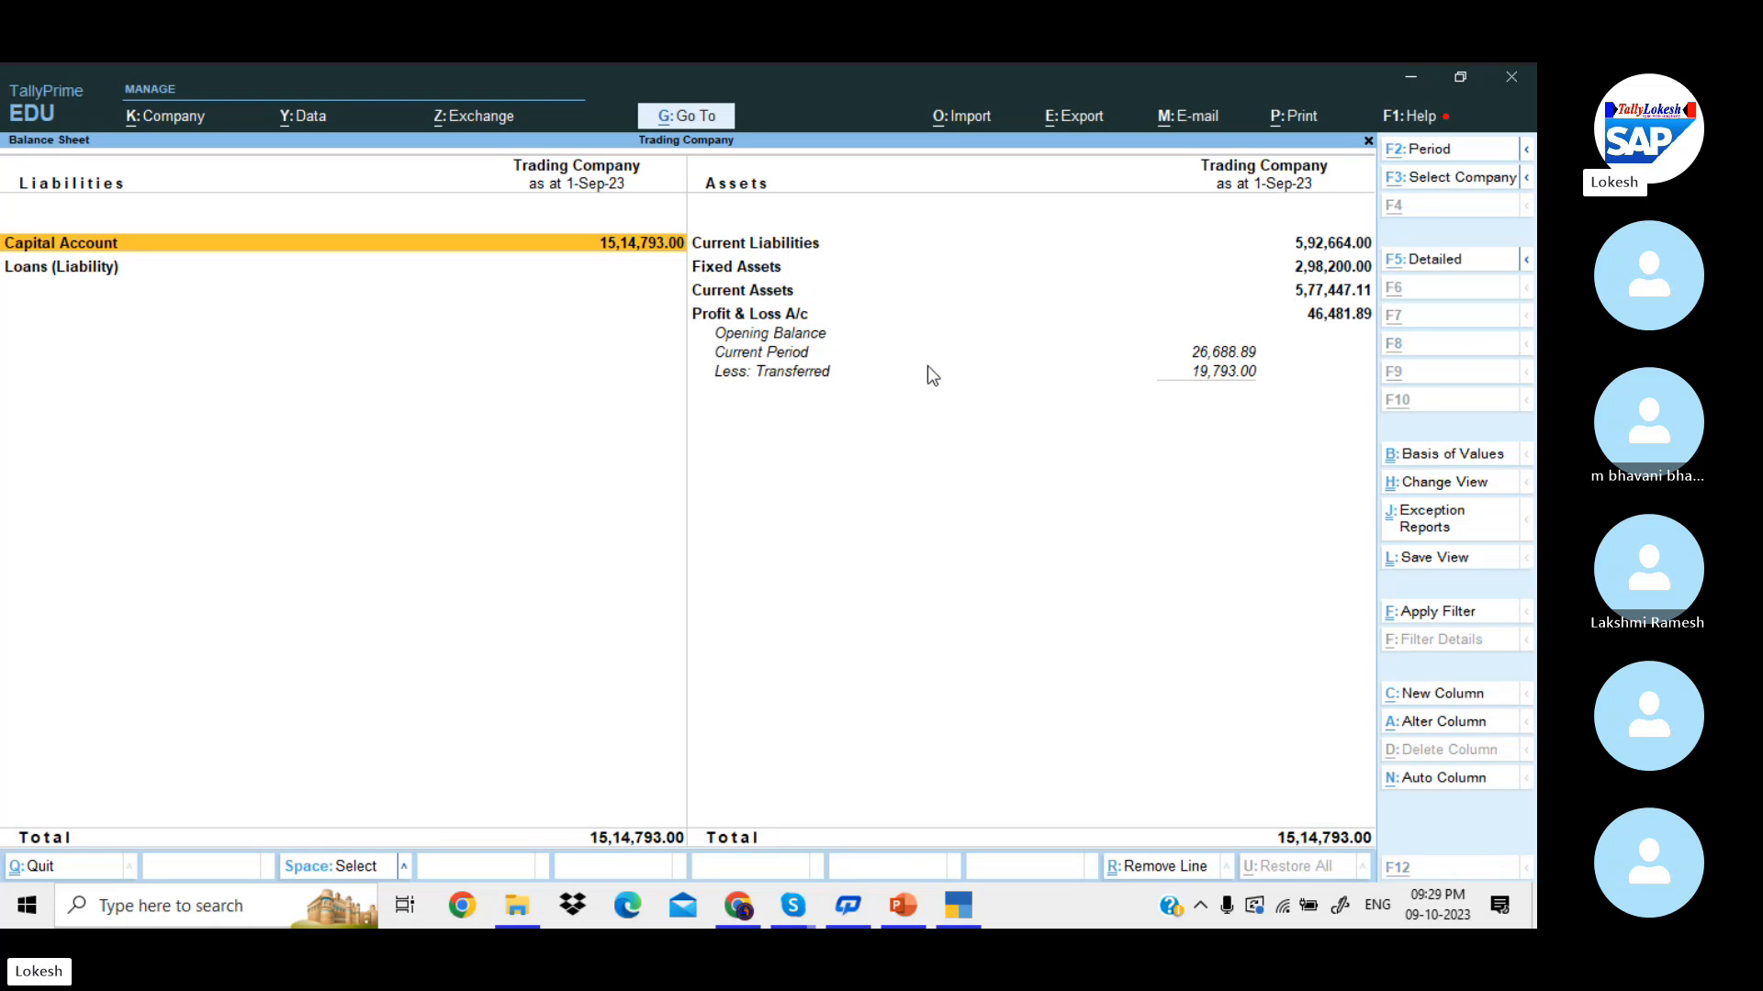
{"action": "key", "text": "alt+F5"}
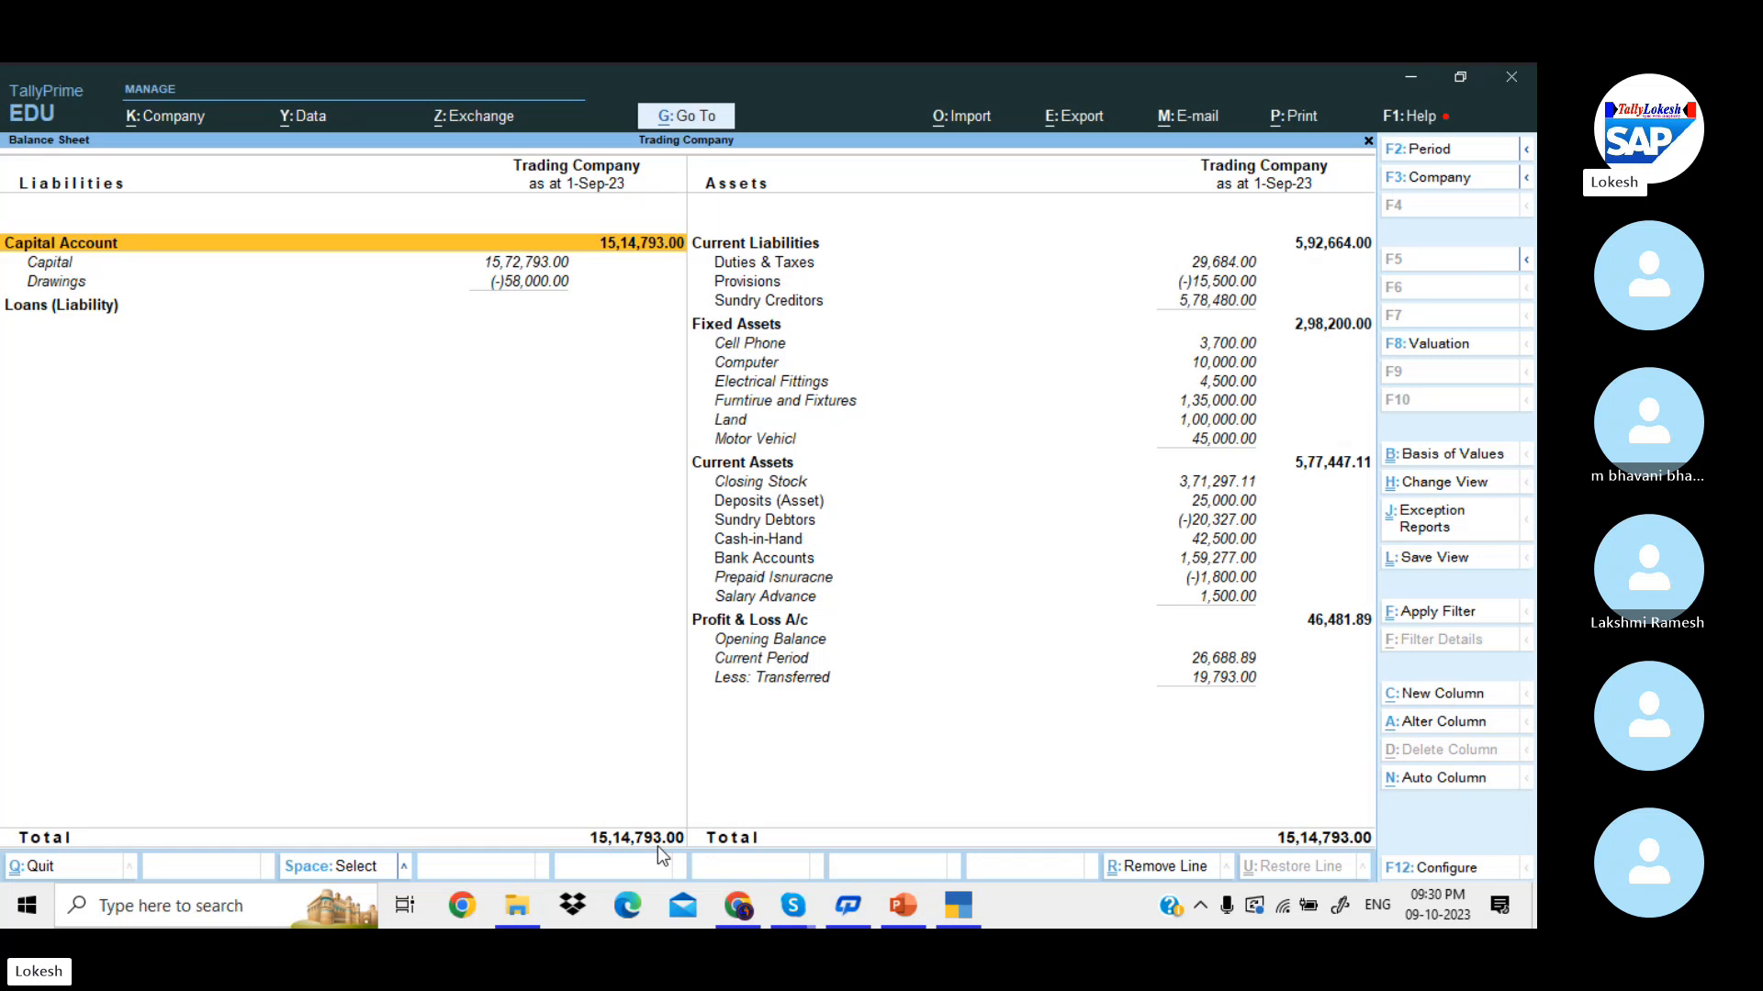
{"action": "key", "text": "Escape"}
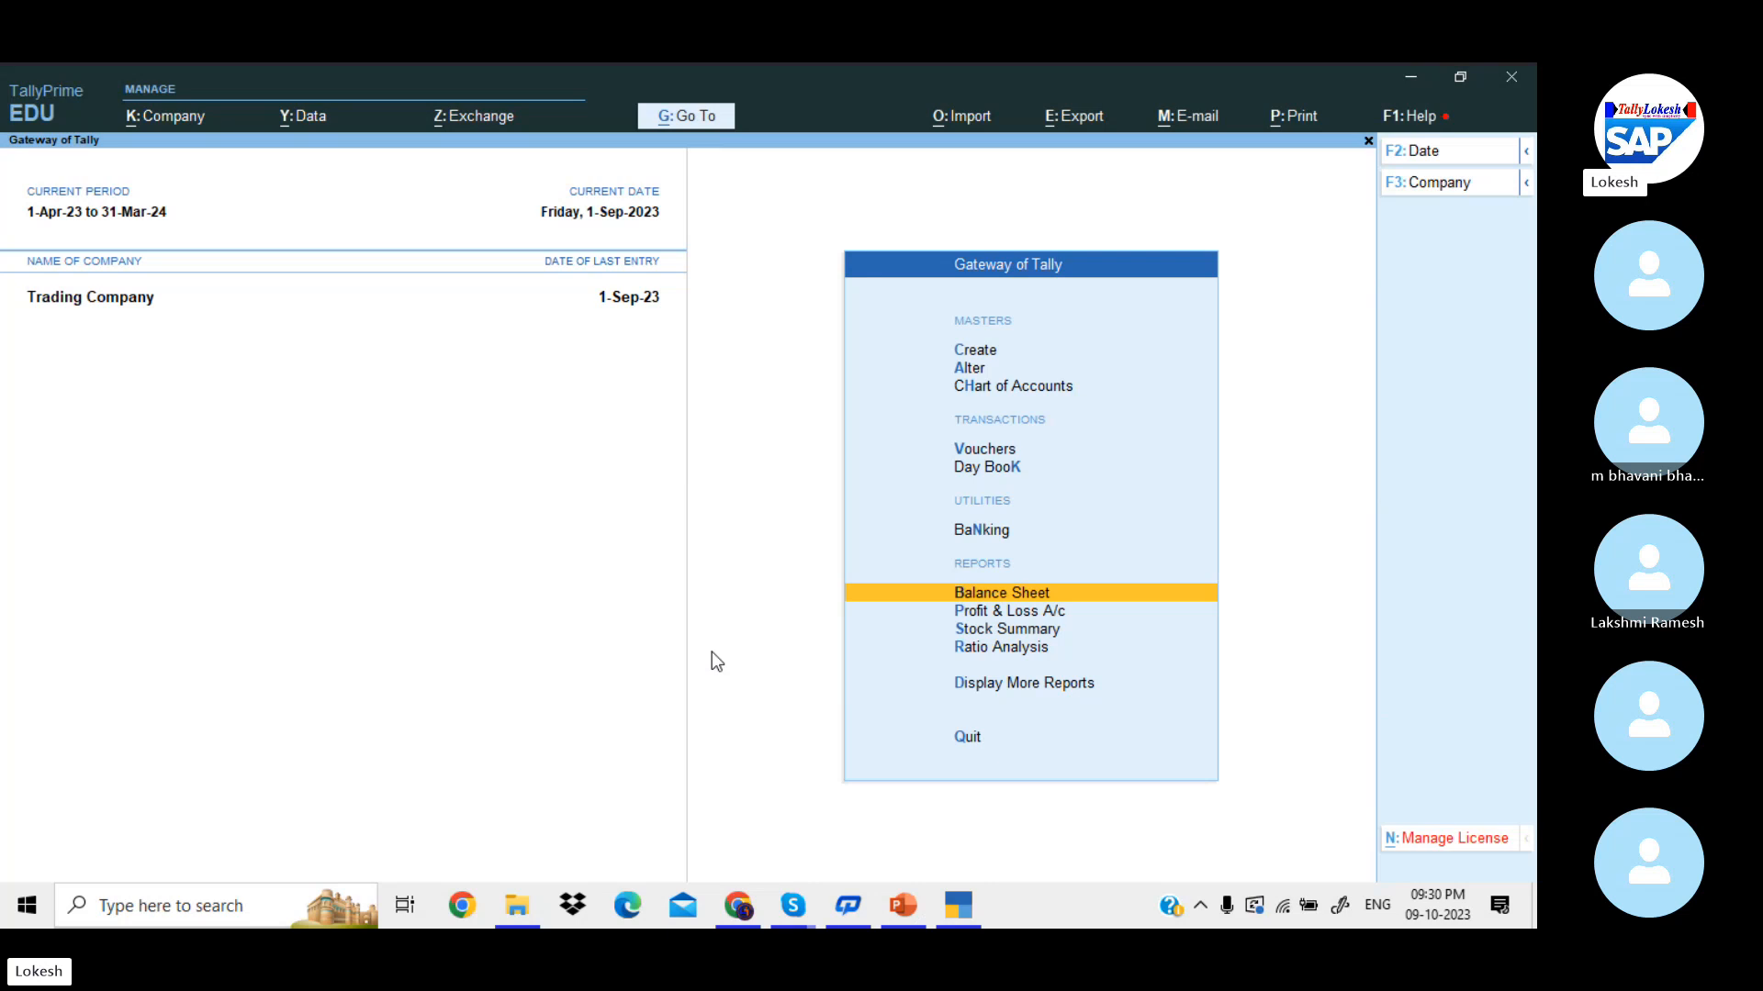
- Split Trading Company's data with 1-Apr-24 as the beginning date of the new financial year
{"action": "left_click", "coordinate": [323, 119]}
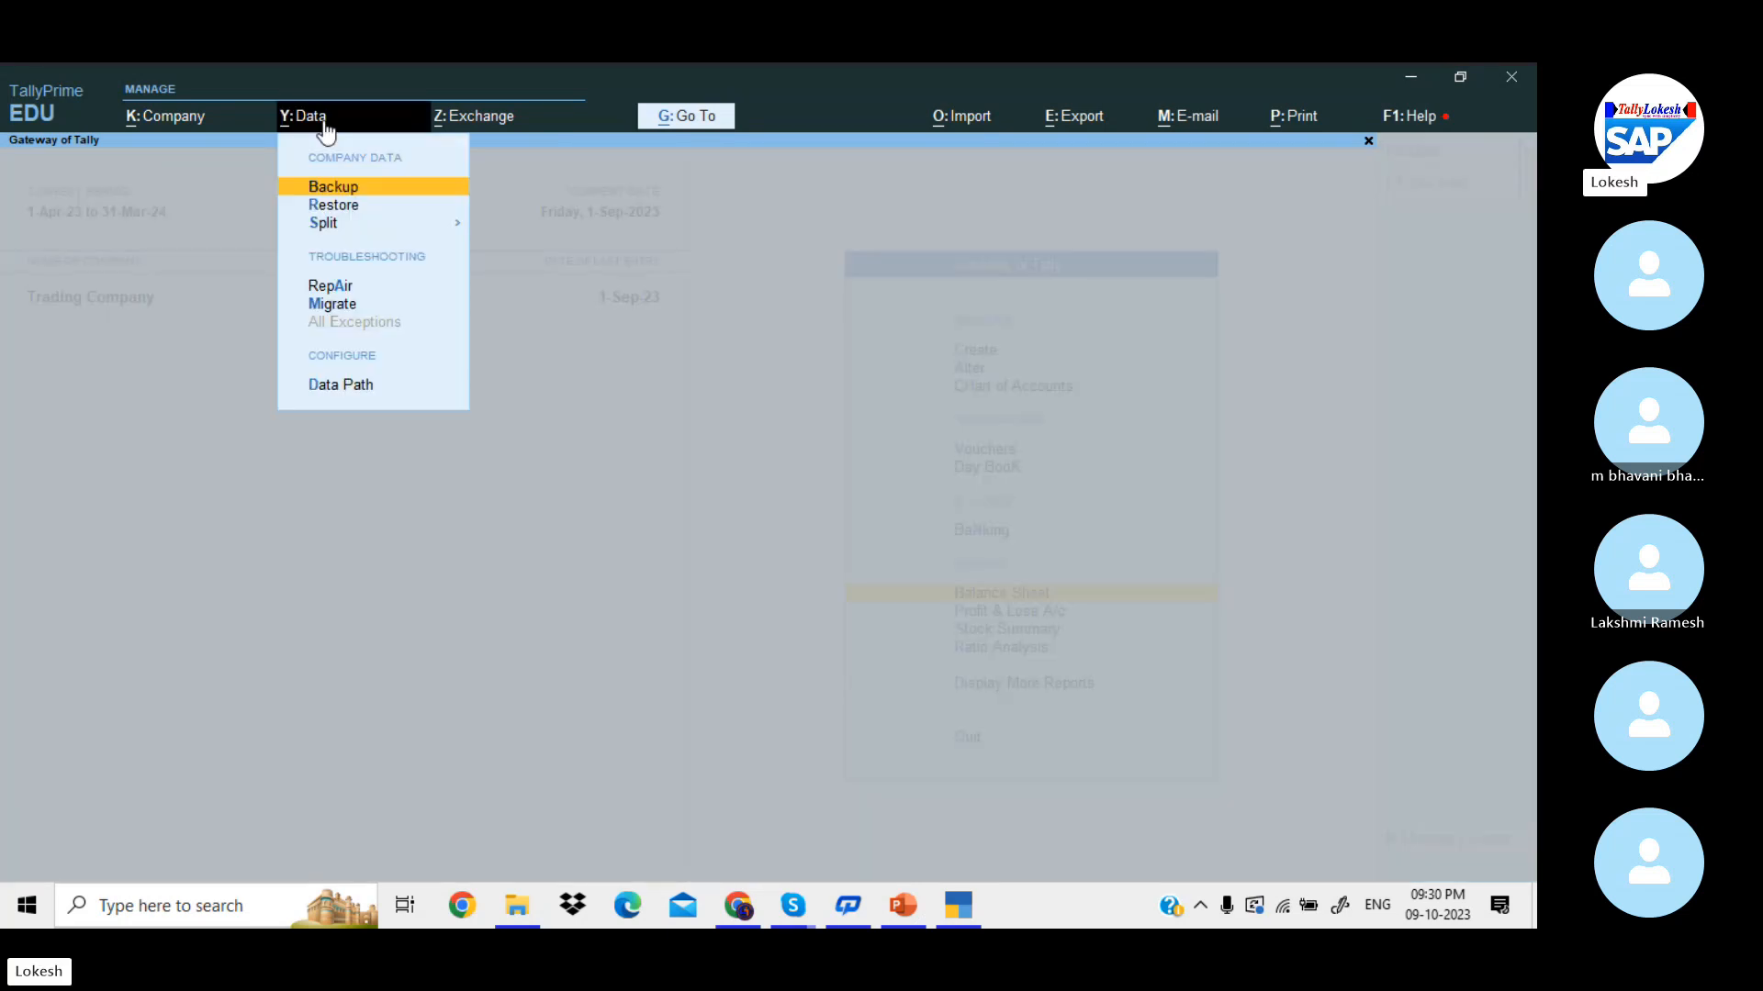
{"action": "left_click", "coordinate": [433, 230]}
{"action": "key", "text": "Down"}
{"action": "key", "text": "Return"}
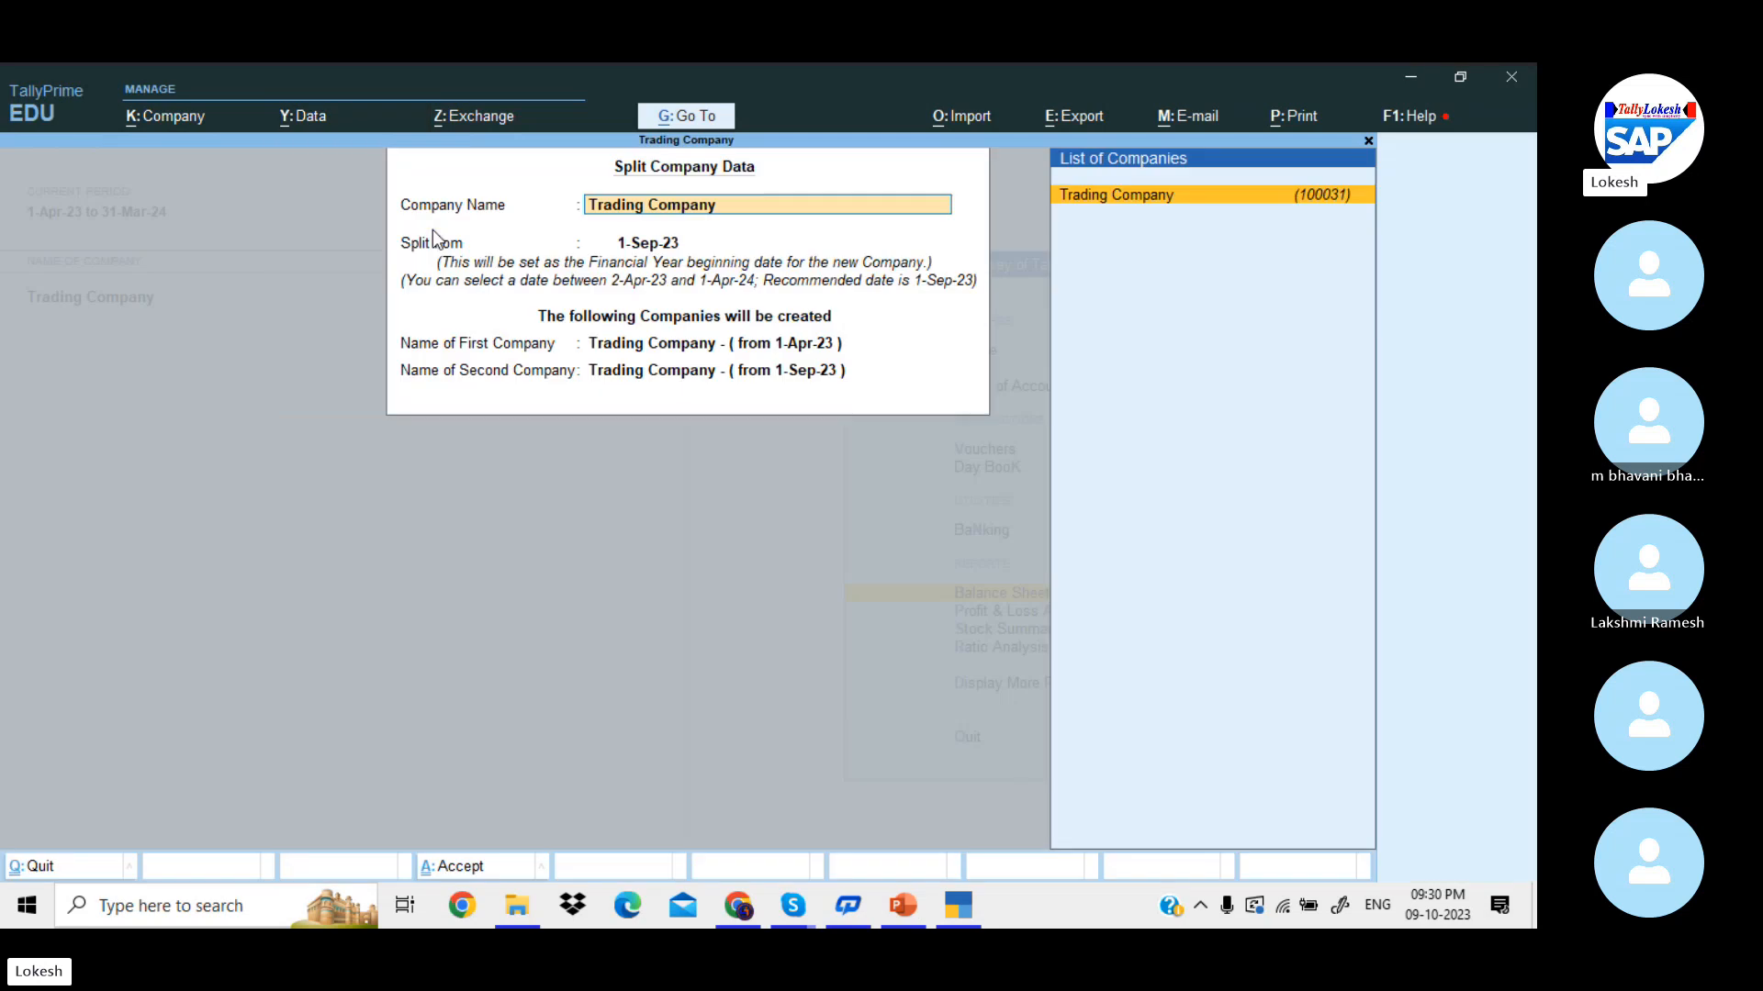
{"action": "key", "text": "Return"}
{"action": "type", "text": "1"}
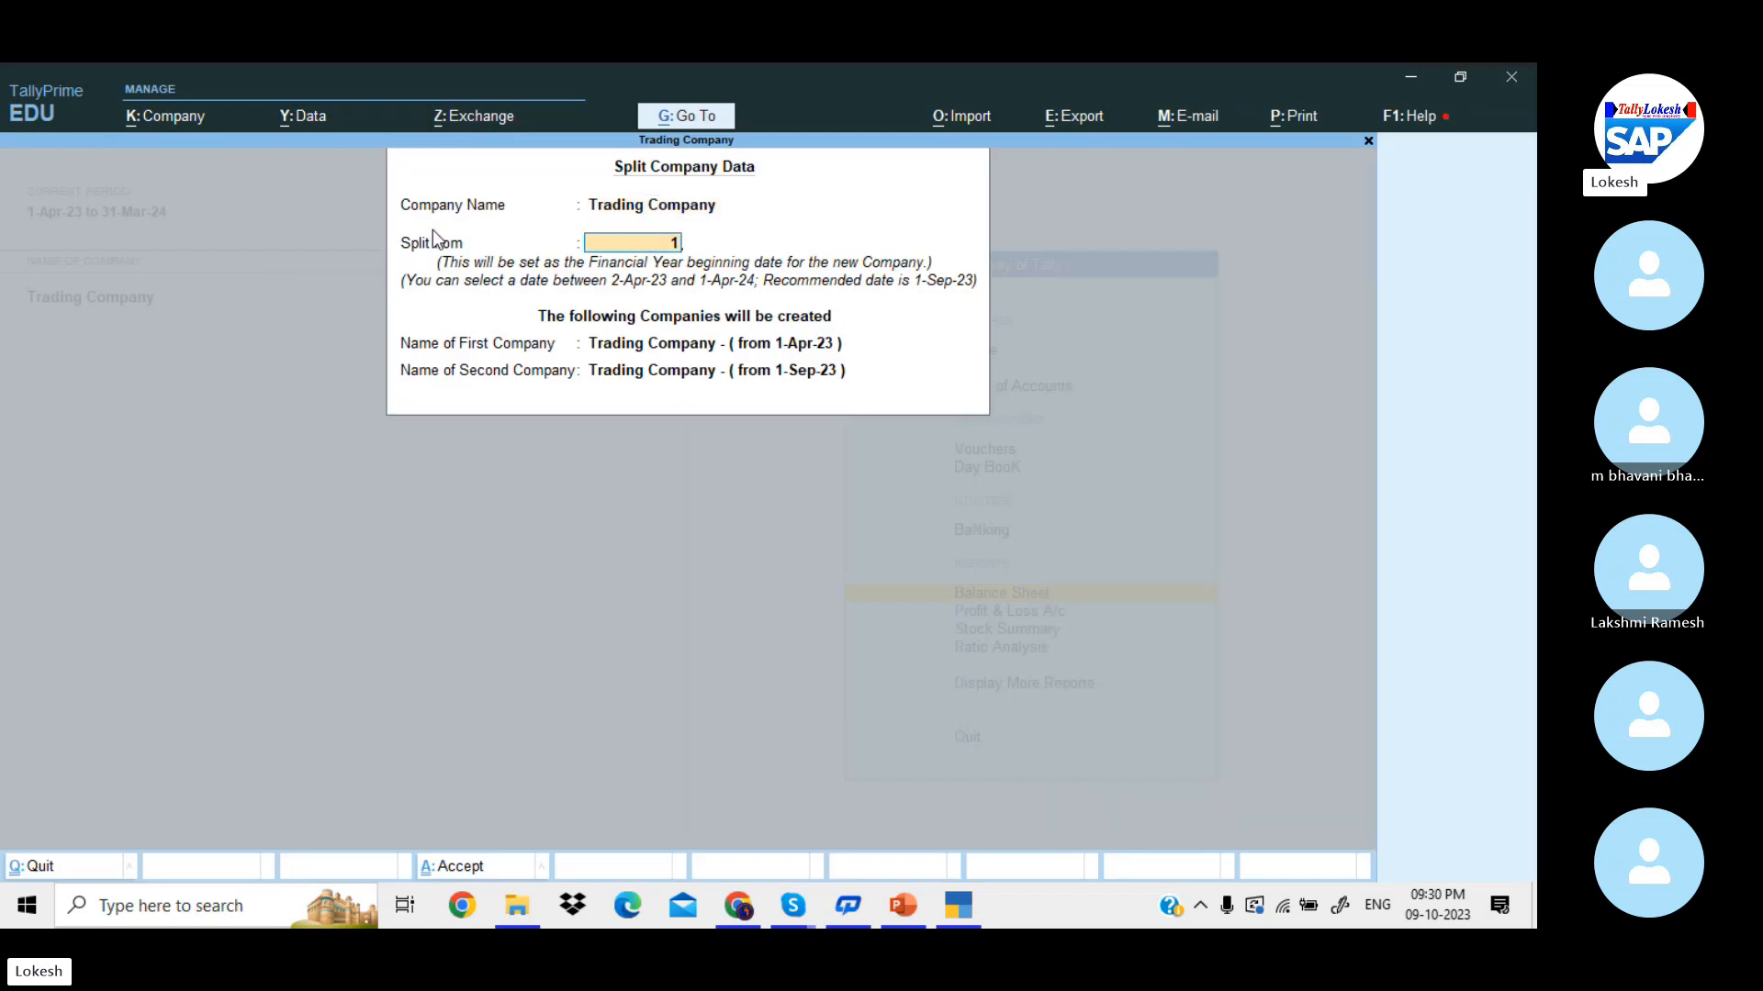
{"action": "type", "text": "-4-24"}
{"action": "key", "text": "Return"}
{"action": "key", "text": "Return"}
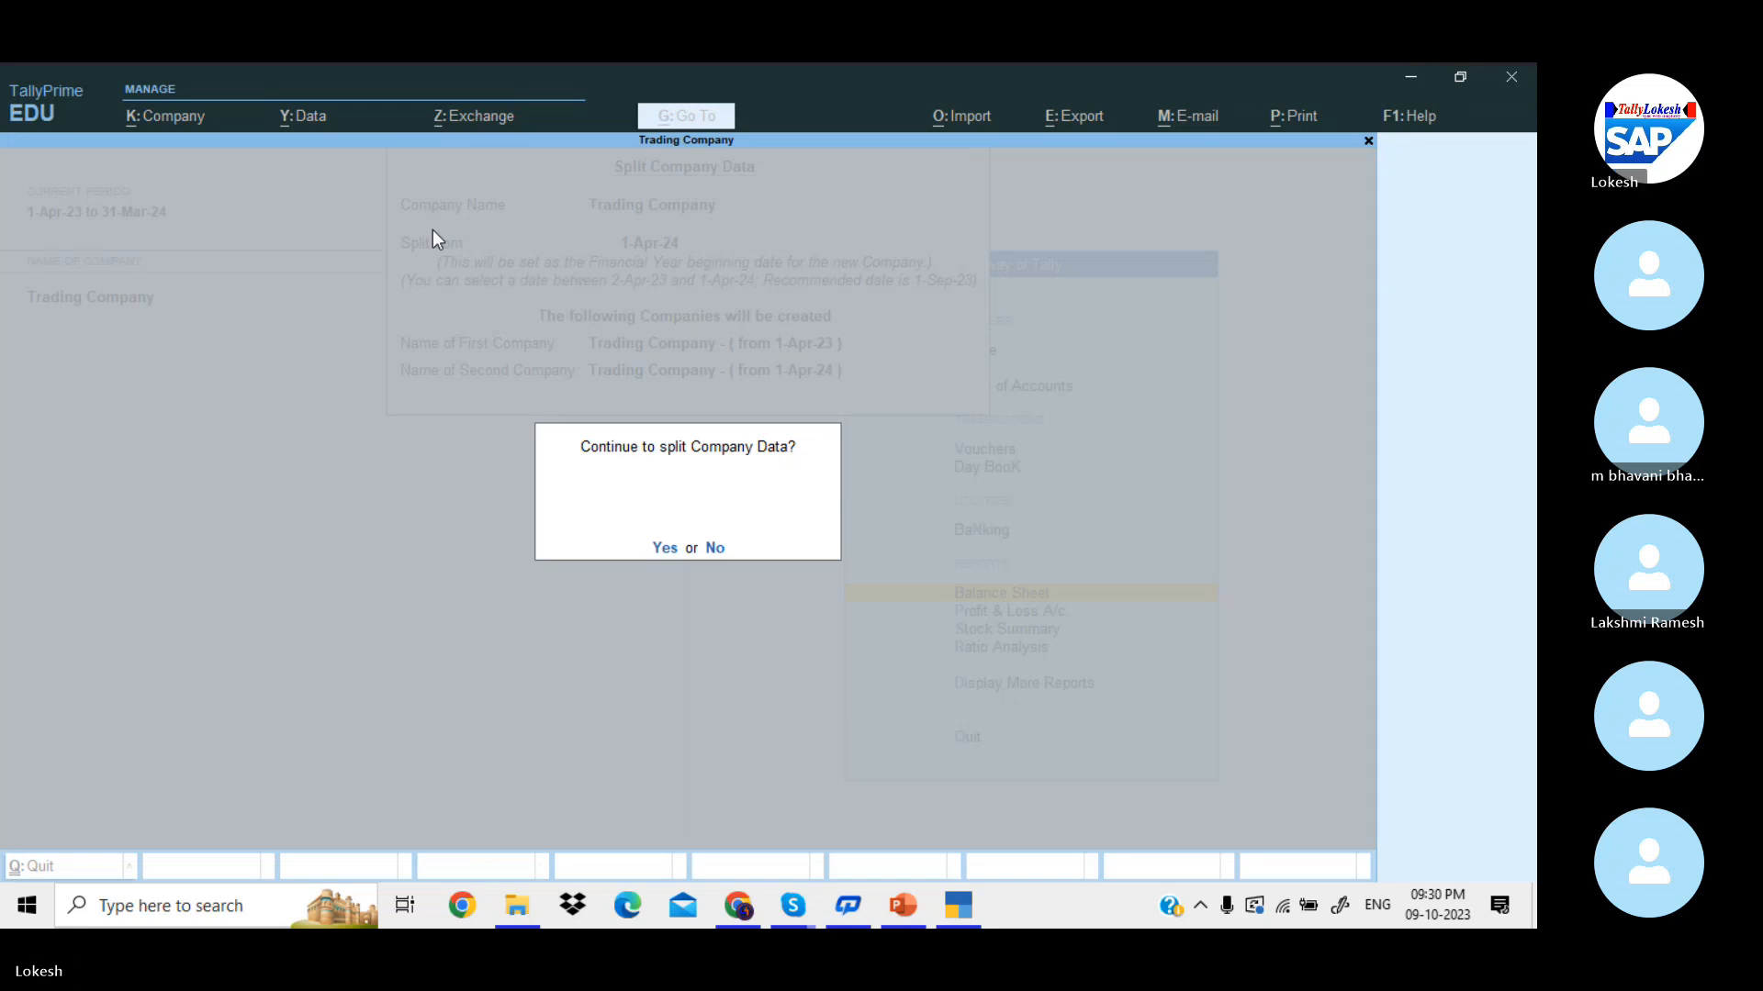
{"action": "key", "text": "Return"}
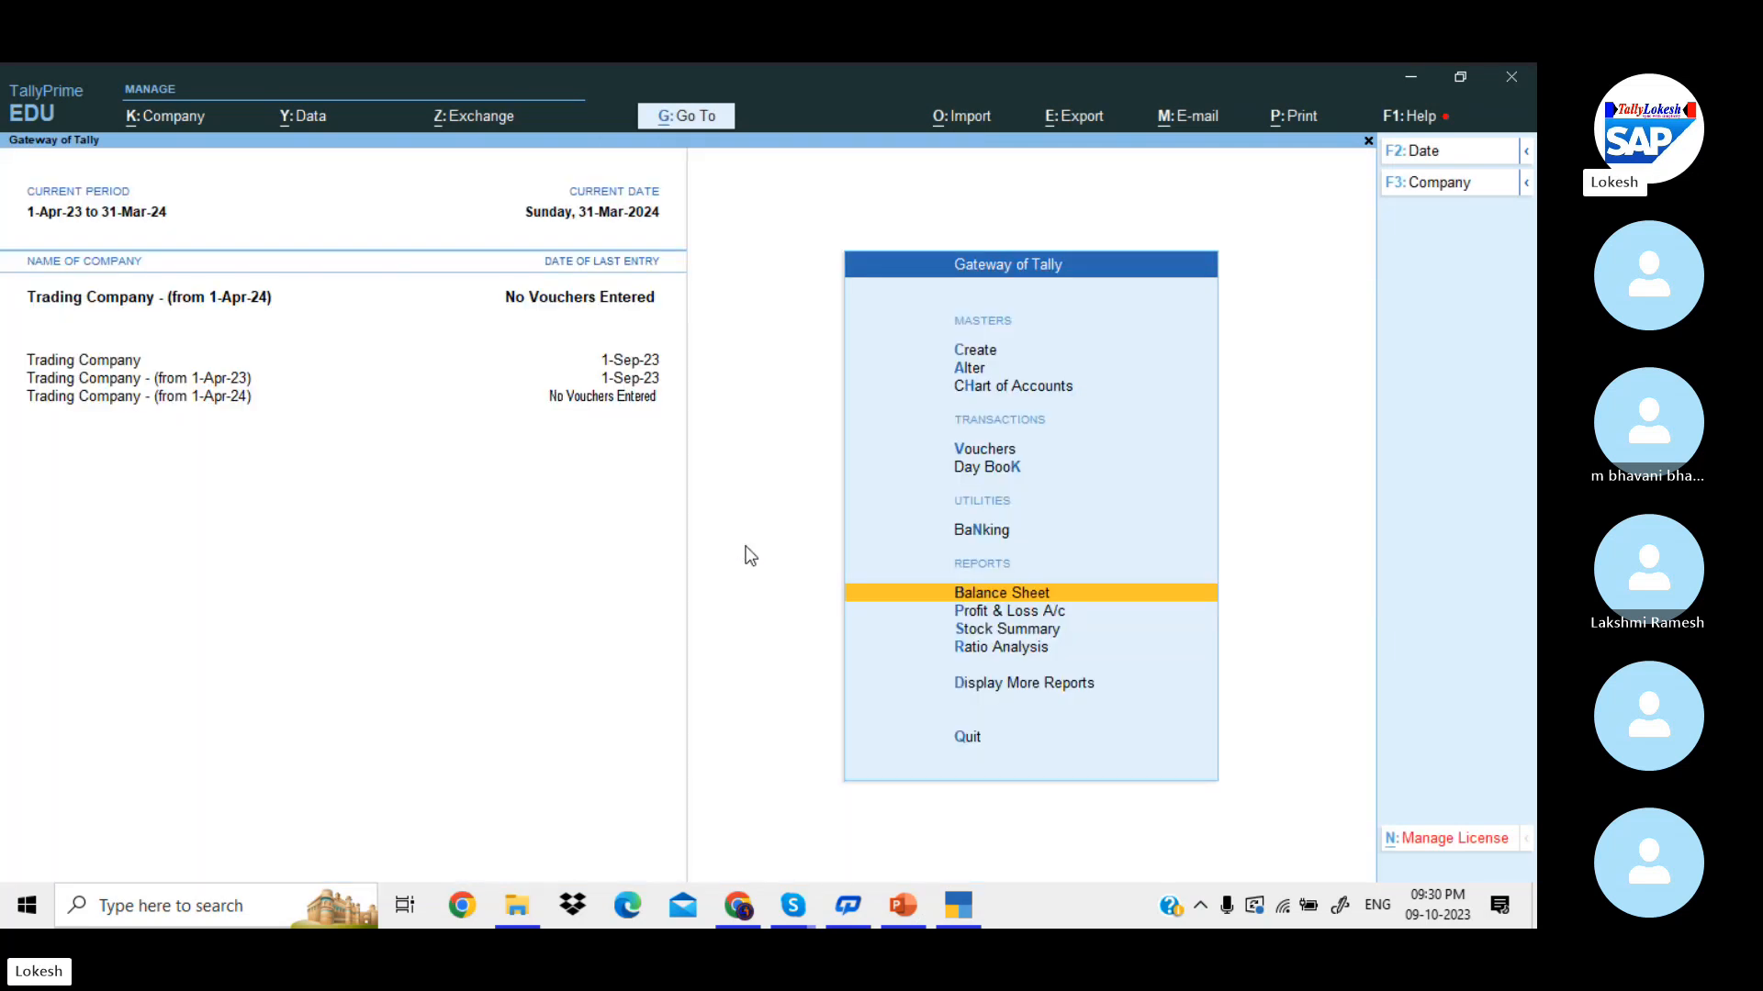
- Delete the split company Trading Company - (from 1-Apr-23)
{"action": "left_click", "coordinate": [193, 120]}
{"action": "key", "text": "Down"}
{"action": "key", "text": "Return"}
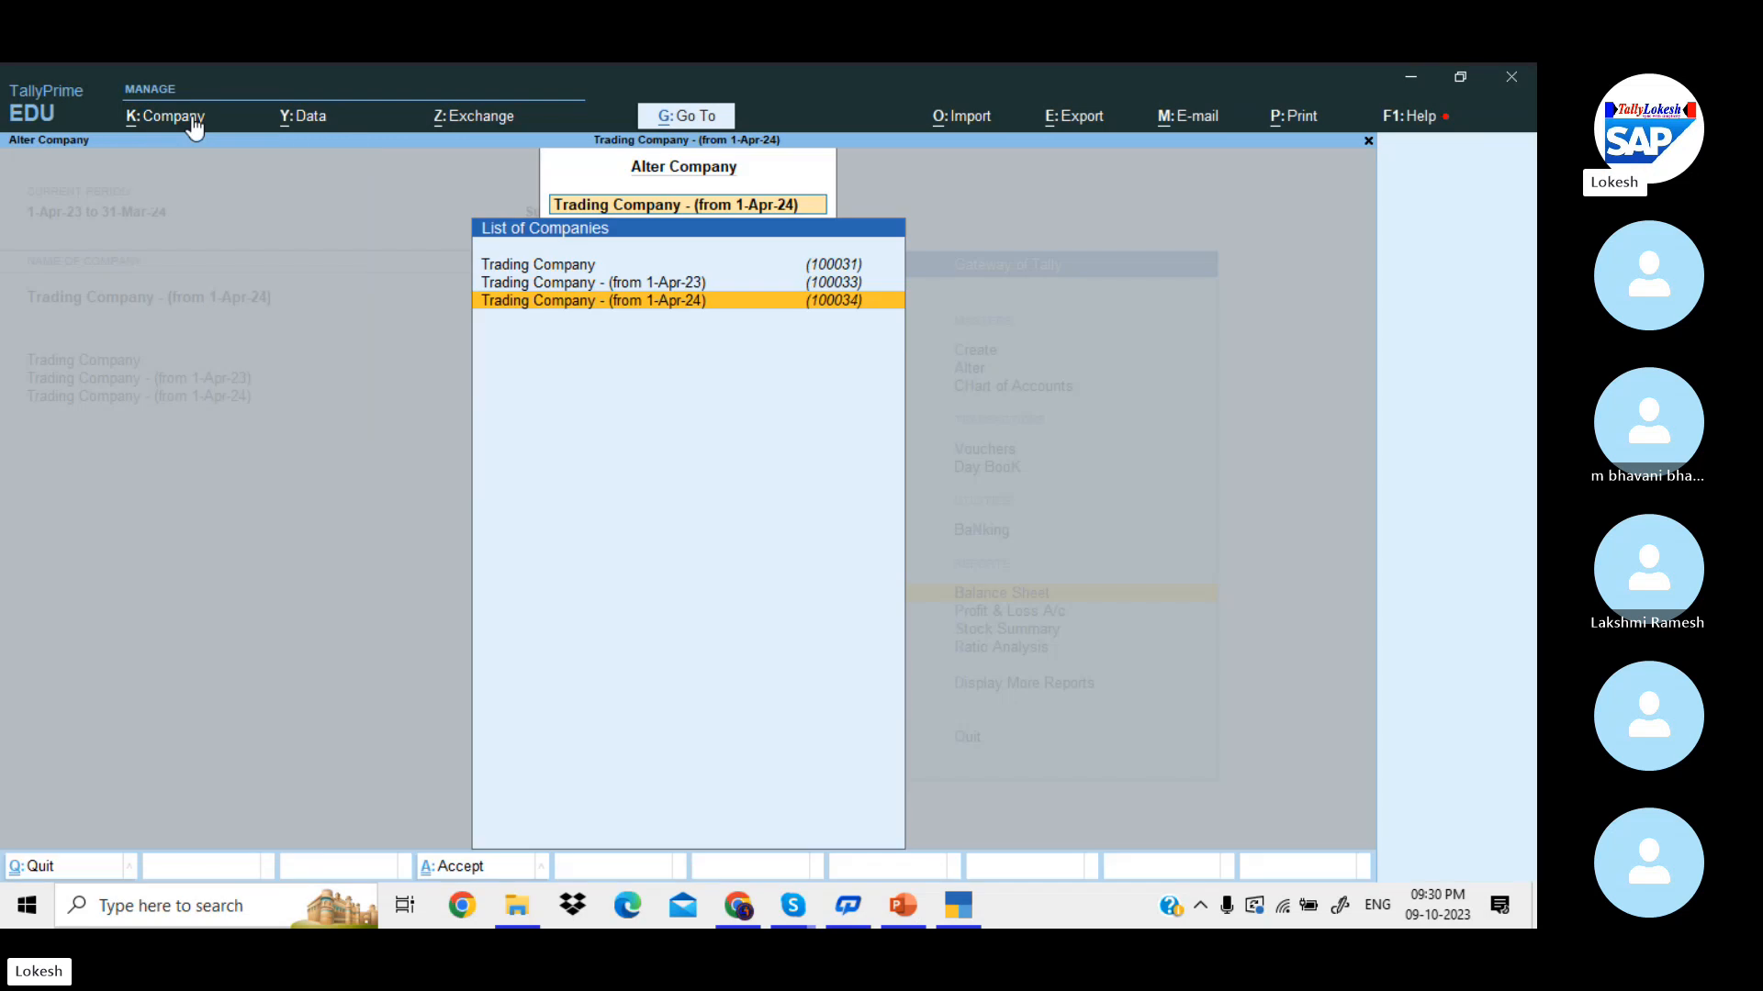
{"action": "key", "text": "Up"}
{"action": "key", "text": "Return"}
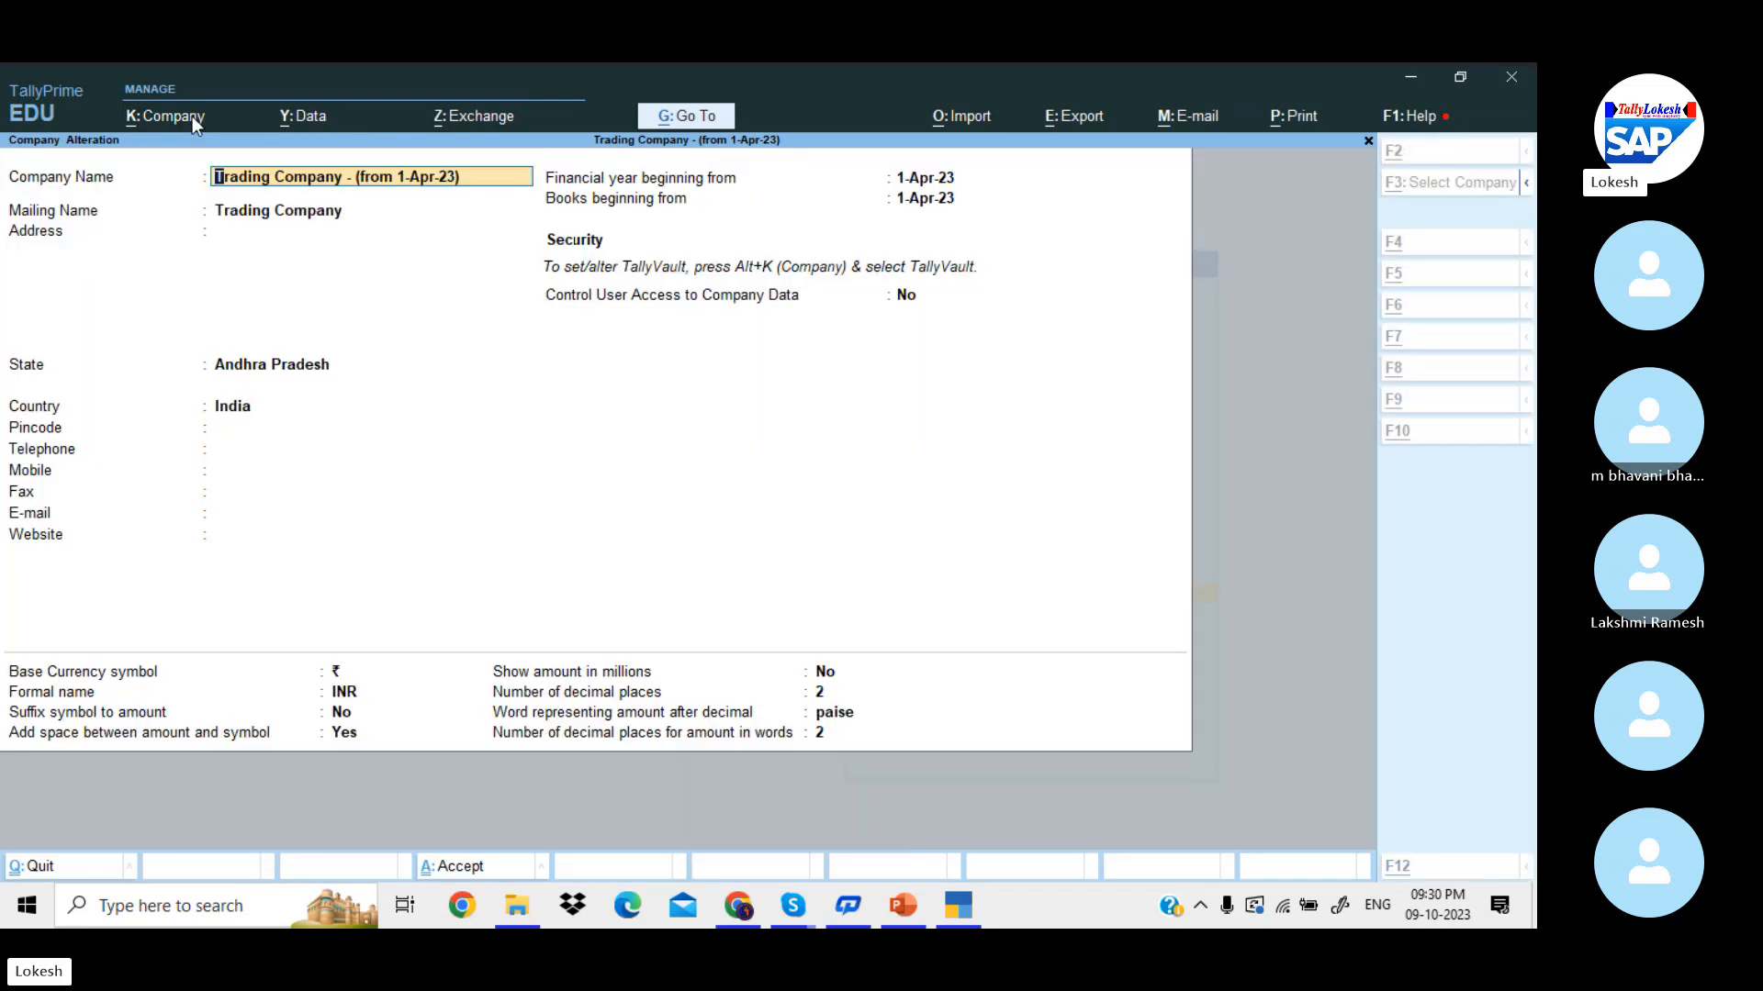
{"action": "key", "text": "alt+d"}
{"action": "key", "text": "y"}
{"action": "key", "text": "y"}
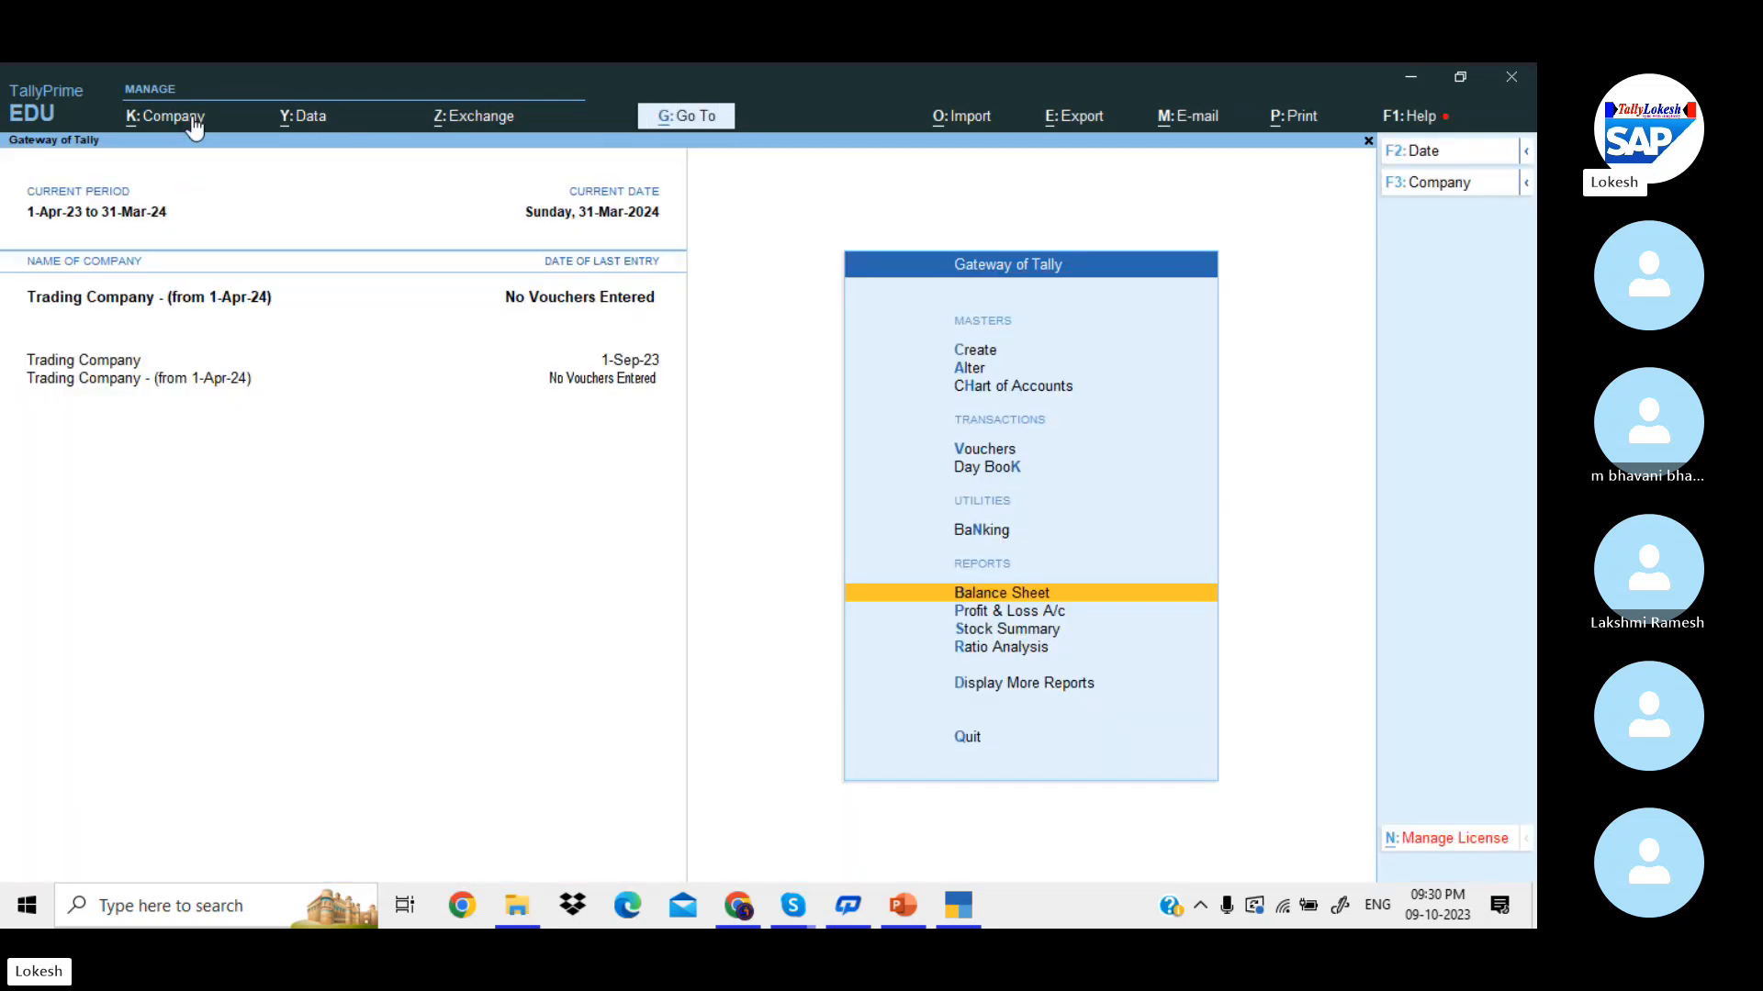
- Rename the original Trading Company as Trading Company (23-24), carrying the same text into its mailing name, and save
{"action": "left_click", "coordinate": [191, 116]}
{"action": "key", "text": "Down"}
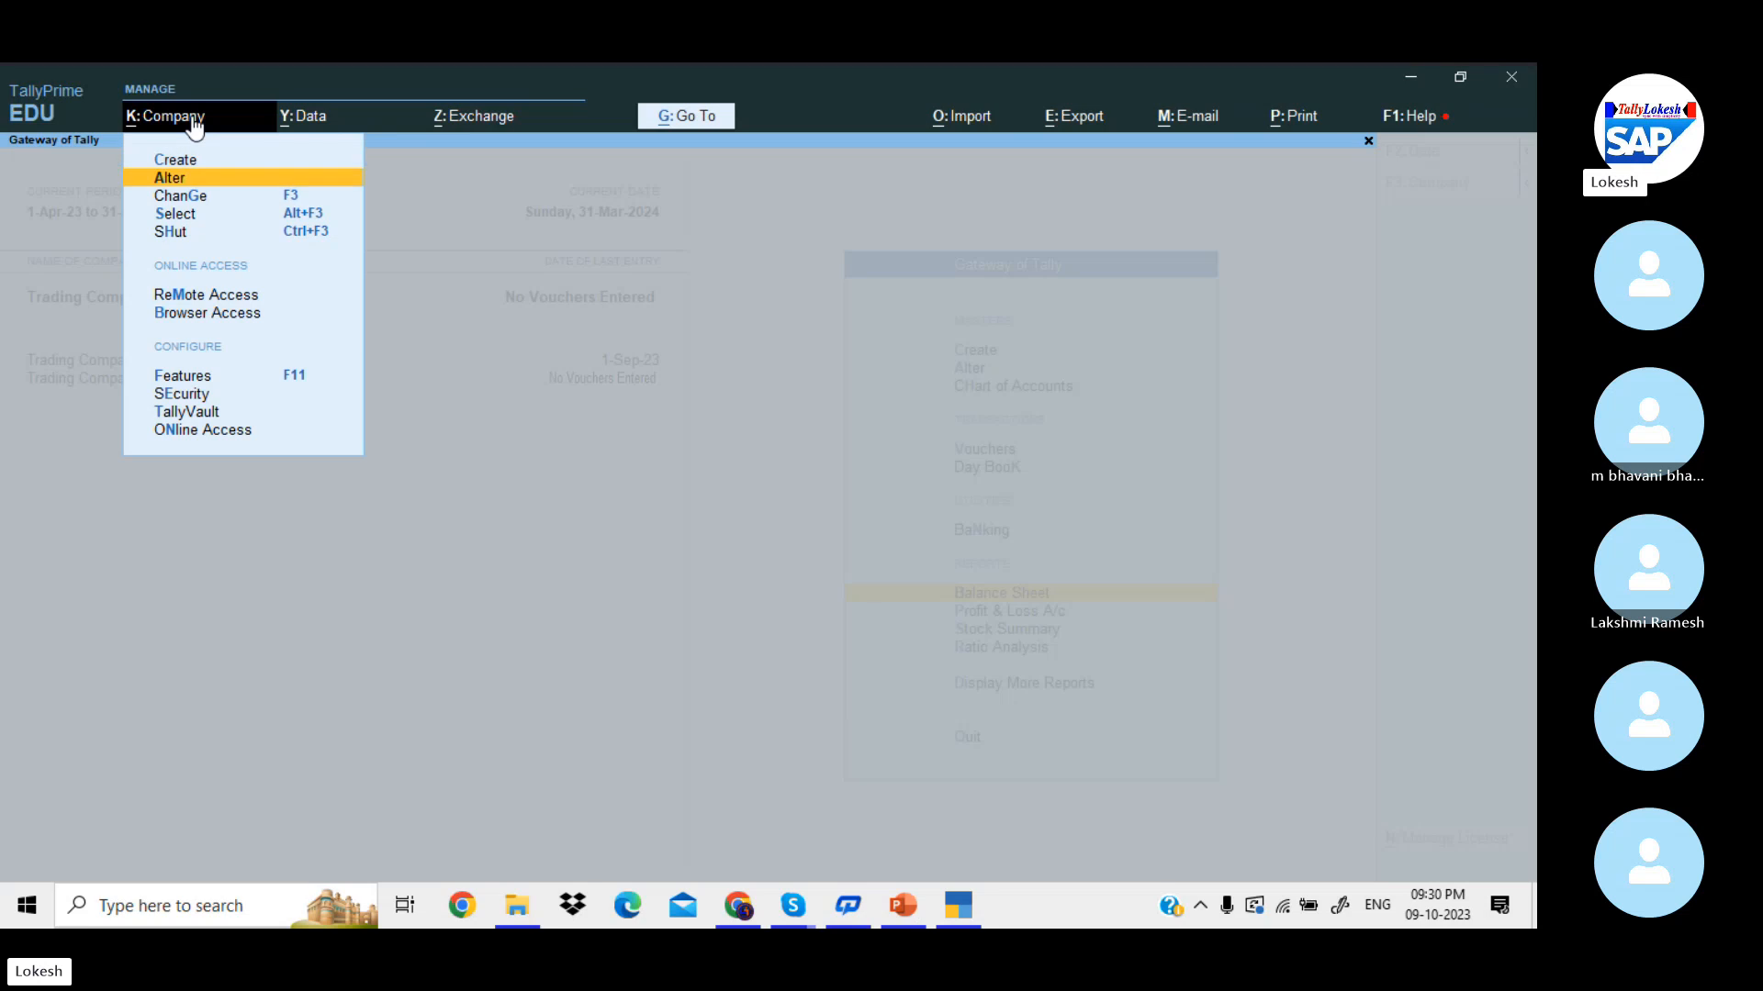
{"action": "key", "text": "Return"}
{"action": "key", "text": "Up"}
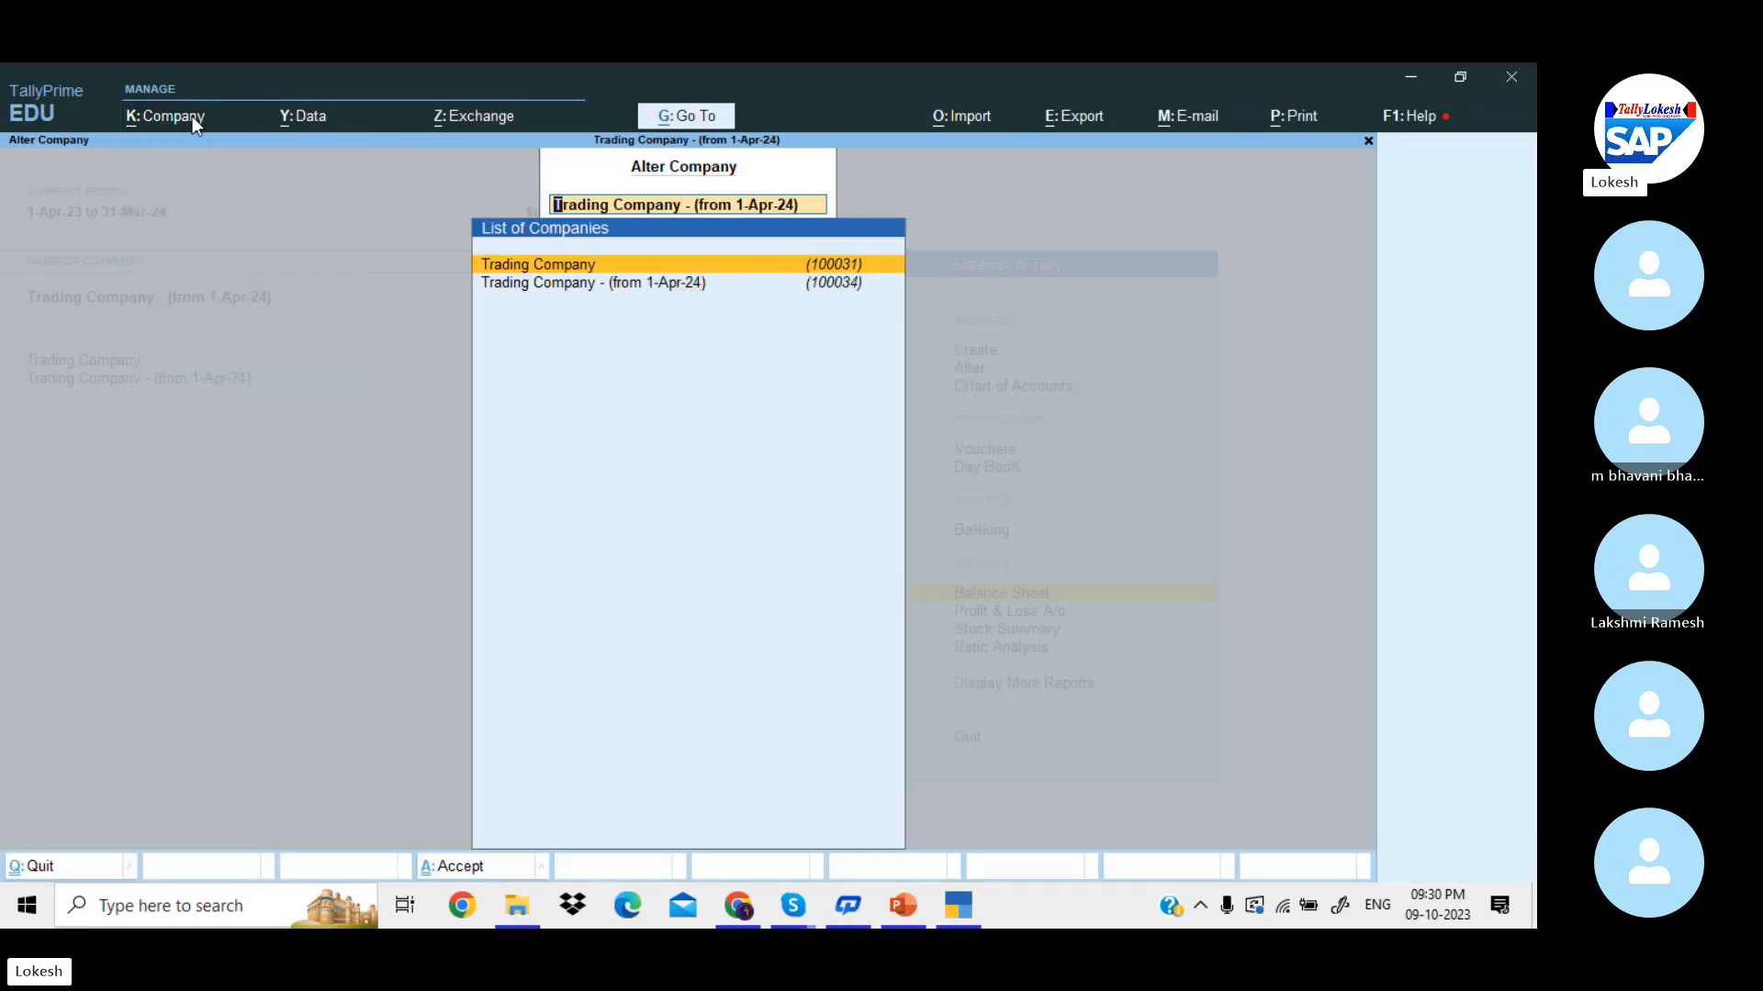
{"action": "key", "text": "Return"}
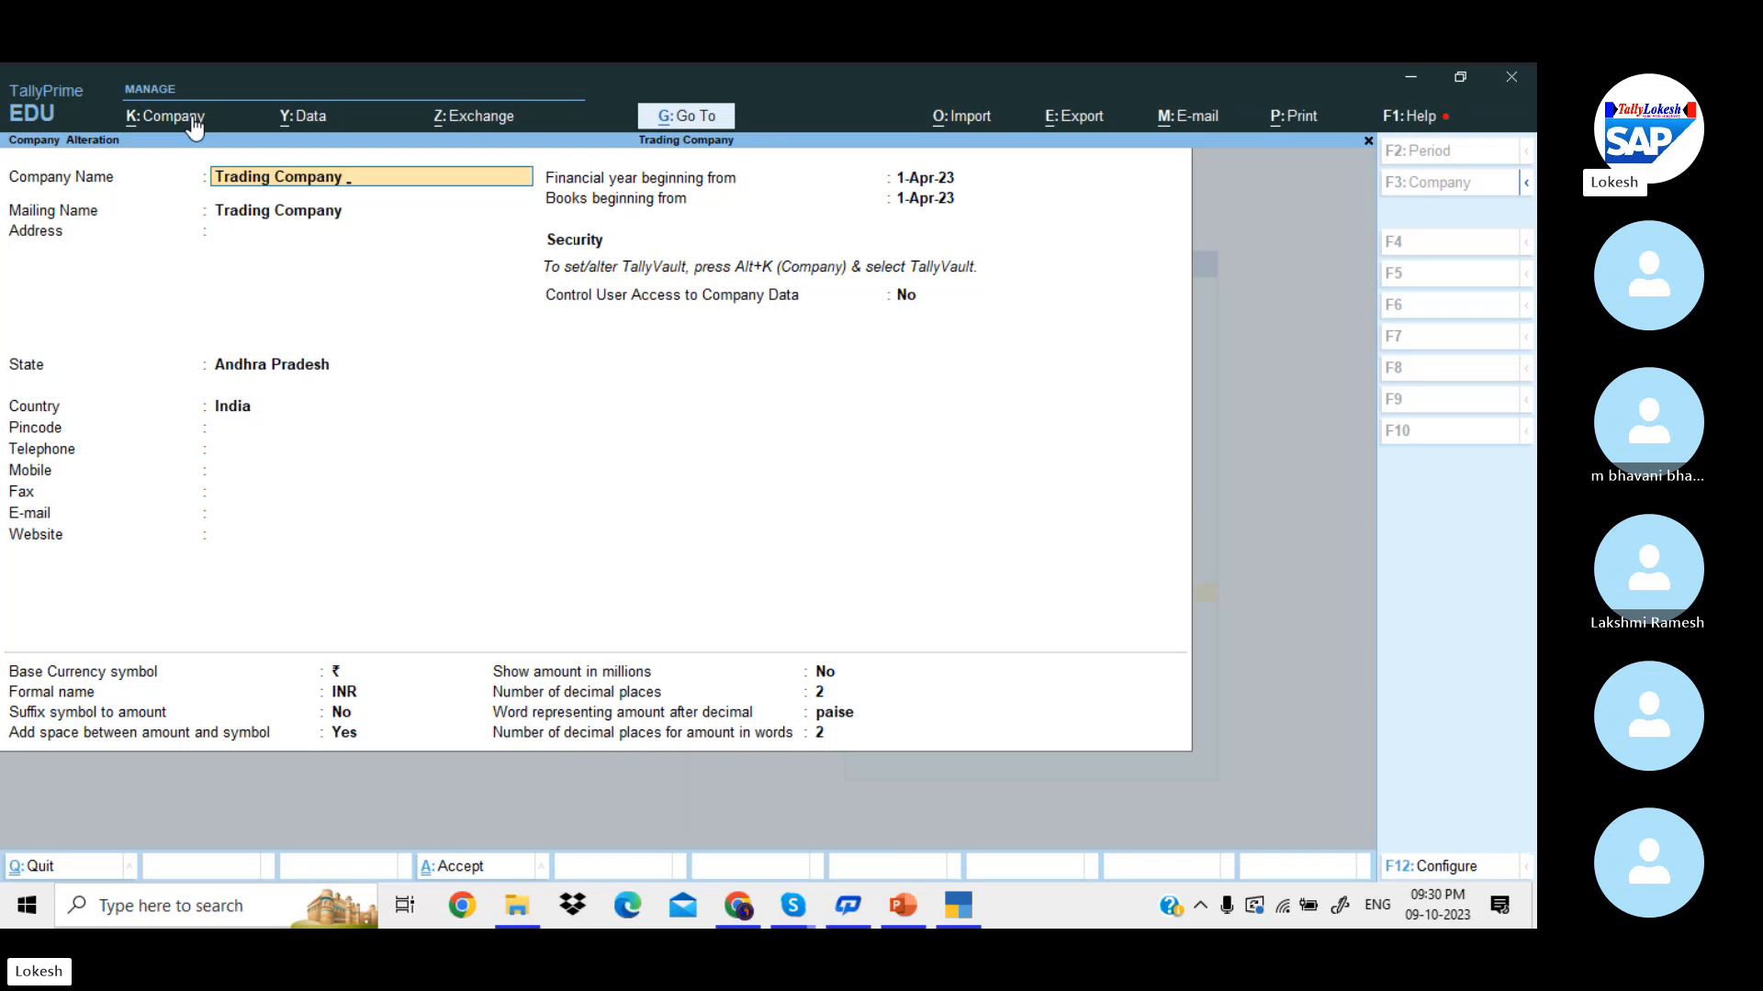
{"action": "type", "text": "(23-24)"}
{"action": "key", "text": "Return"}
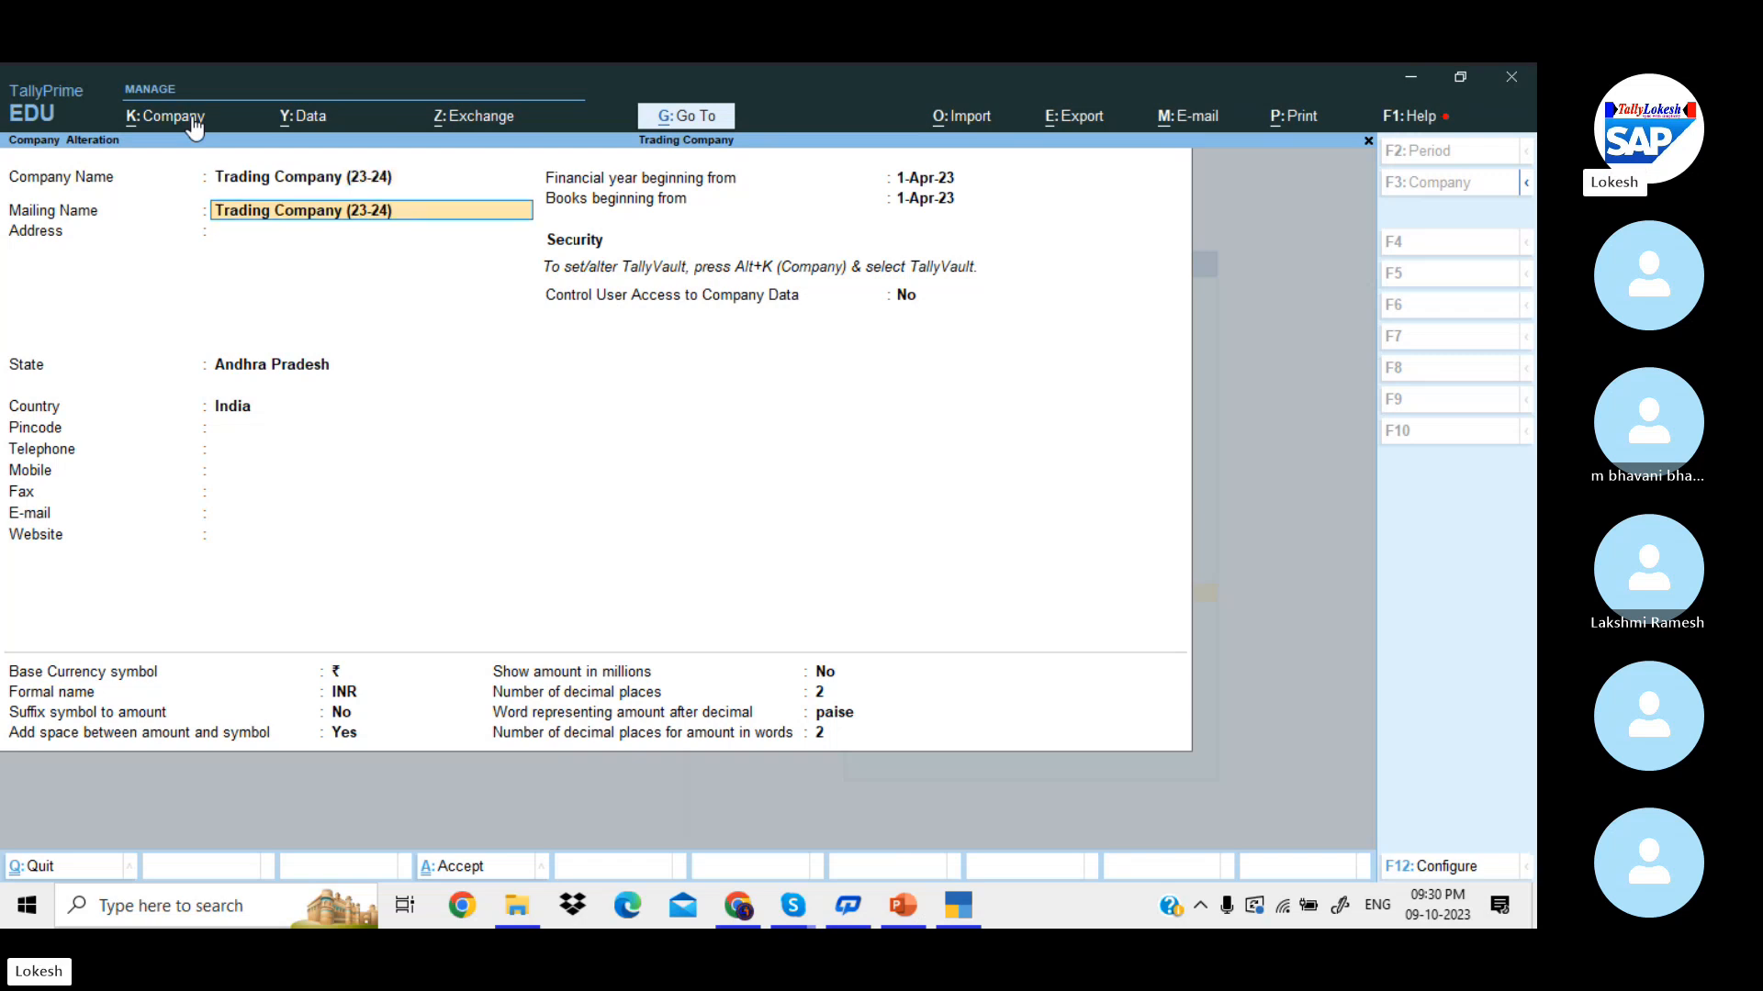
{"action": "key", "text": "ctrl+a"}
- Rename Trading Company - (from 1-Apr-24) as Trading Company (24-25) and save the company alteration
{"action": "key", "text": "Down"}
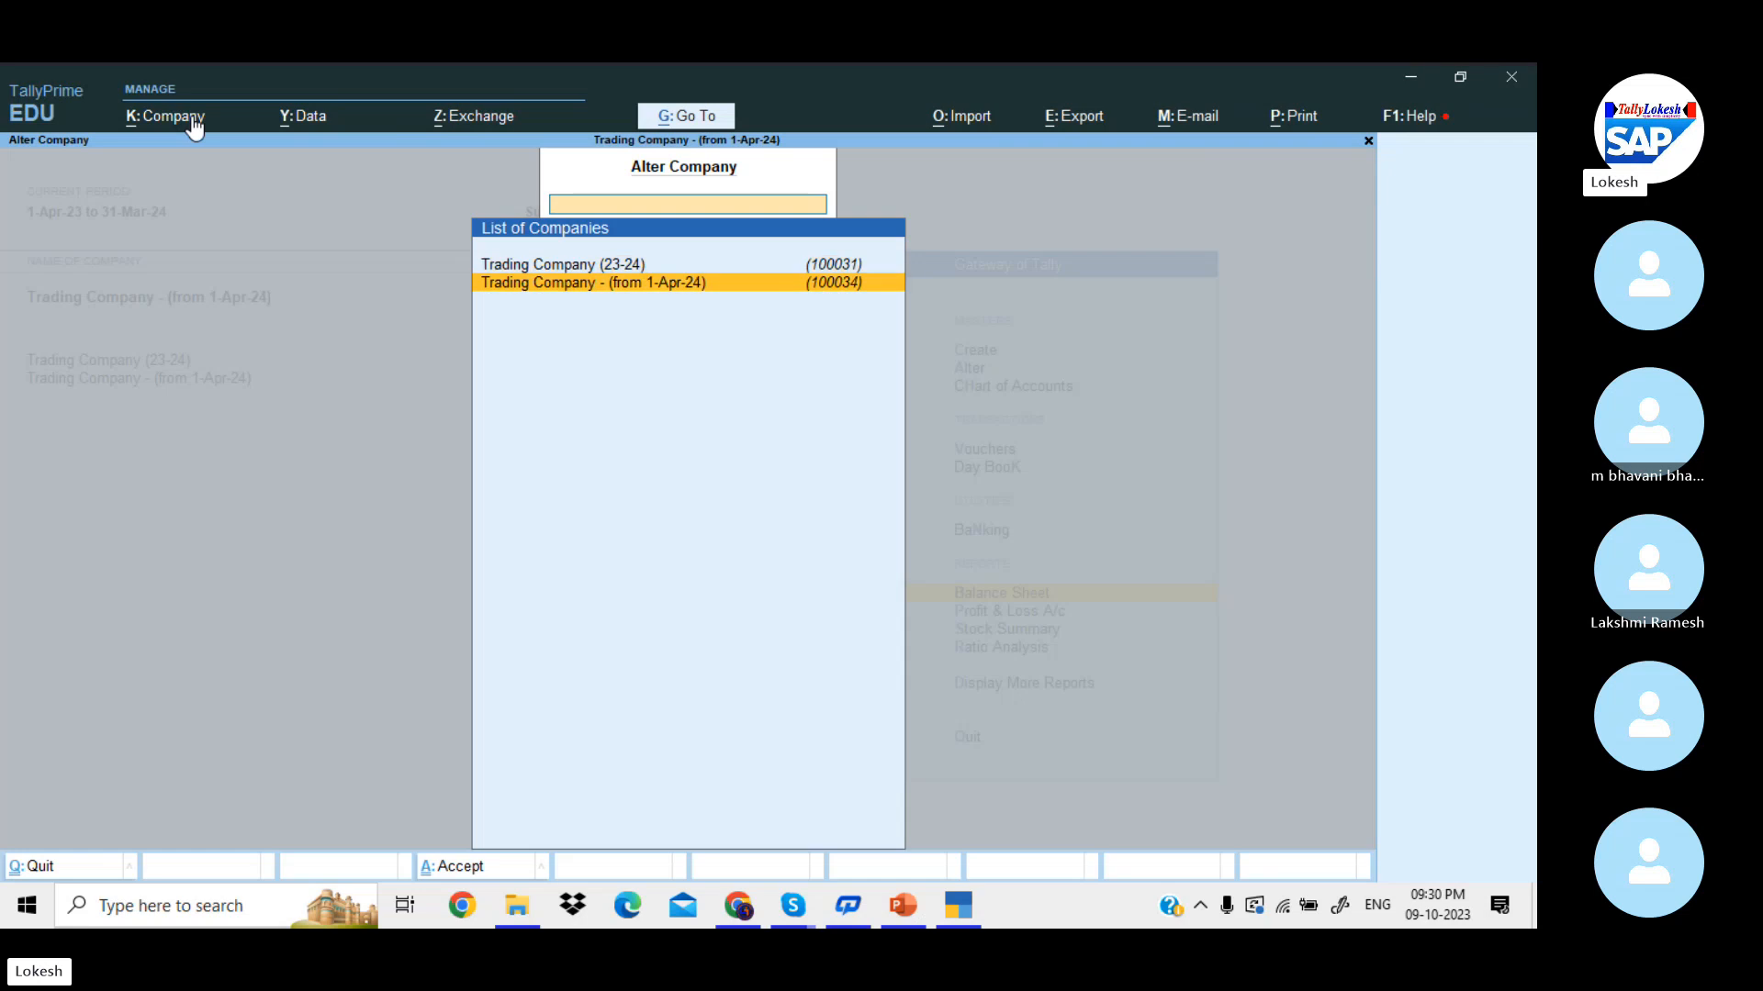
{"action": "key", "text": "Return"}
{"action": "key", "text": "ctrl"}
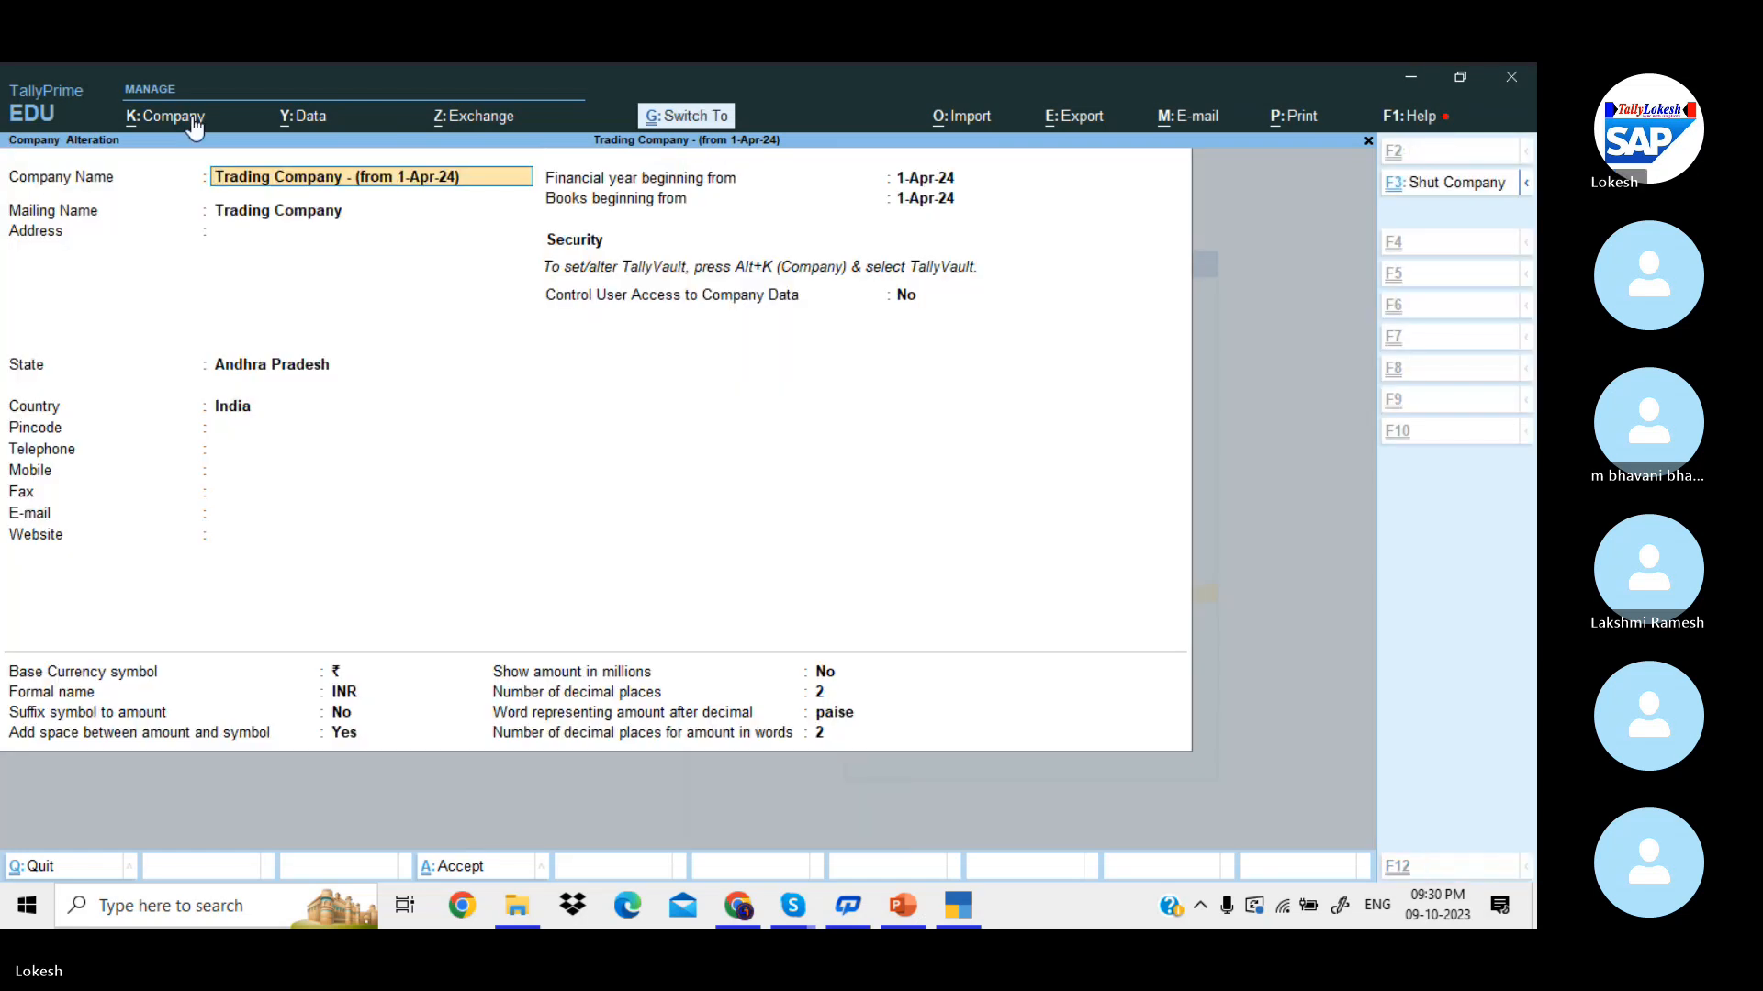
{"action": "key", "text": "BackSpace"}
{"action": "key", "text": "BackSpace"}
{"action": "key", "text": "BackSpace"}
{"action": "key", "text": "BackSpace"}
{"action": "key", "text": "BackSpace"}
{"action": "key", "text": "BackSpace"}
{"action": "key", "text": "BackSpace"}
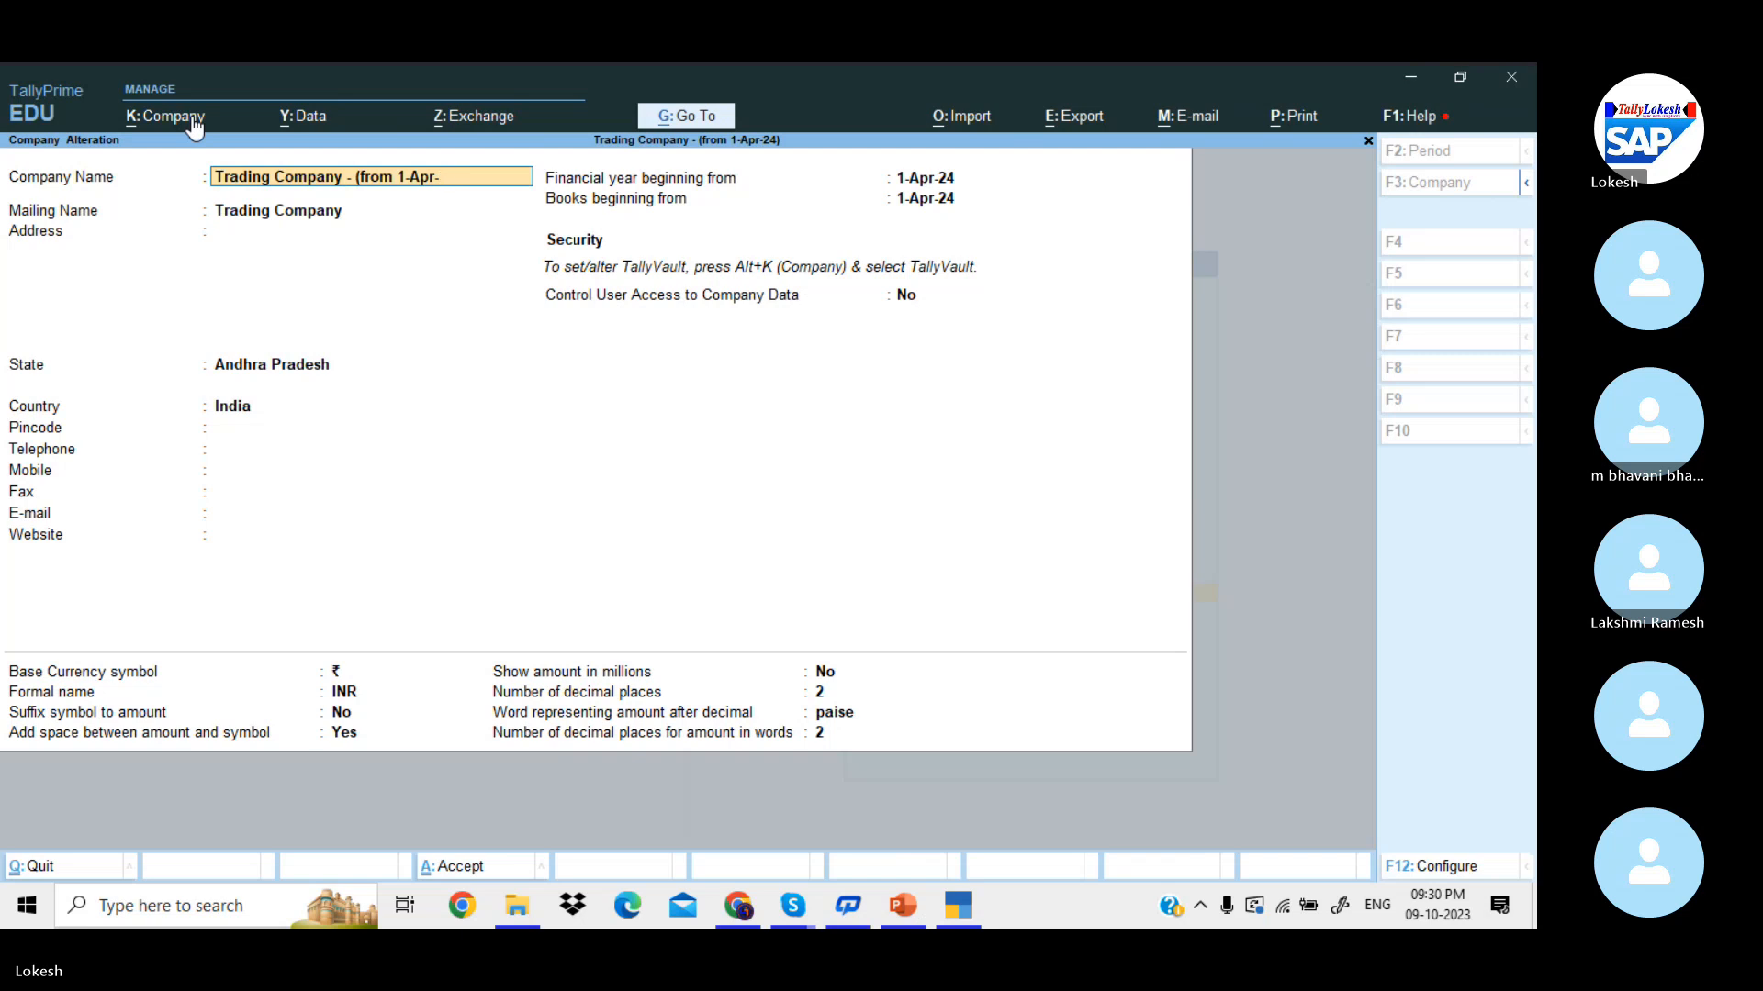
{"action": "key", "text": "BackSpace"}
{"action": "key", "text": "BackSpace"}
{"action": "key", "text": "BackSpace"}
{"action": "key", "text": "BackSpace"}
{"action": "key", "text": "BackSpace"}
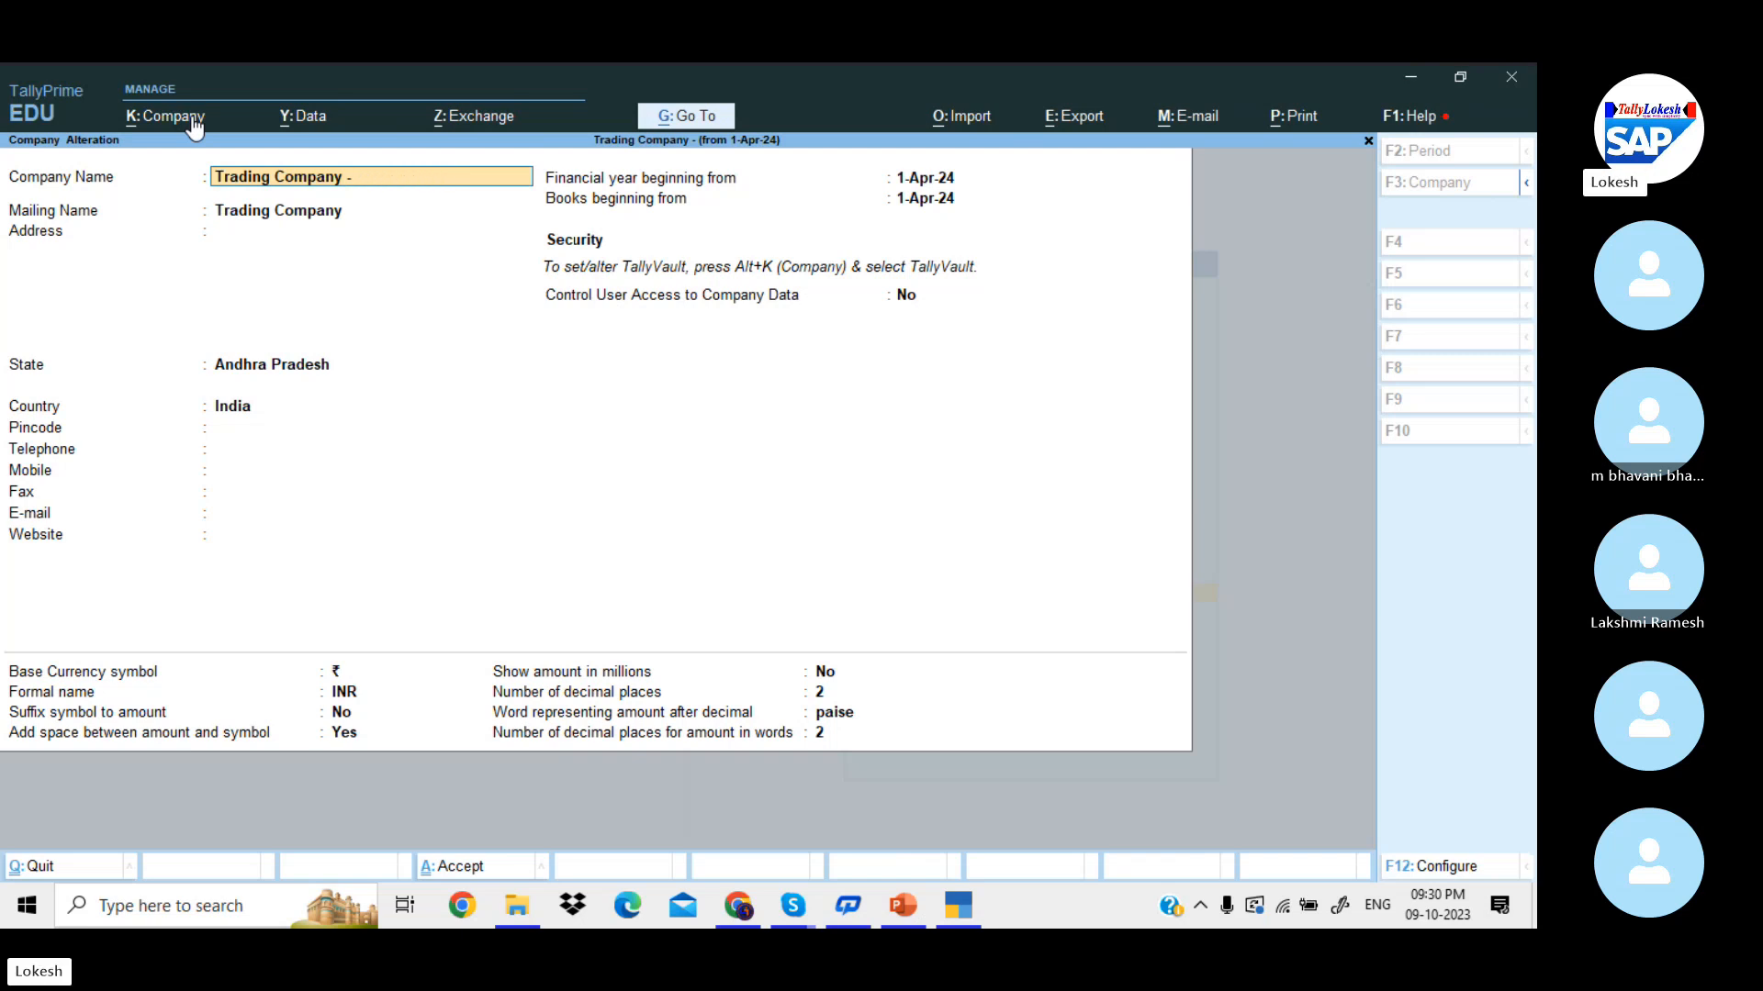
{"action": "type", "text": "(24-25)"}
{"action": "key", "text": "Return"}
{"action": "key", "text": "ctrl+a"}
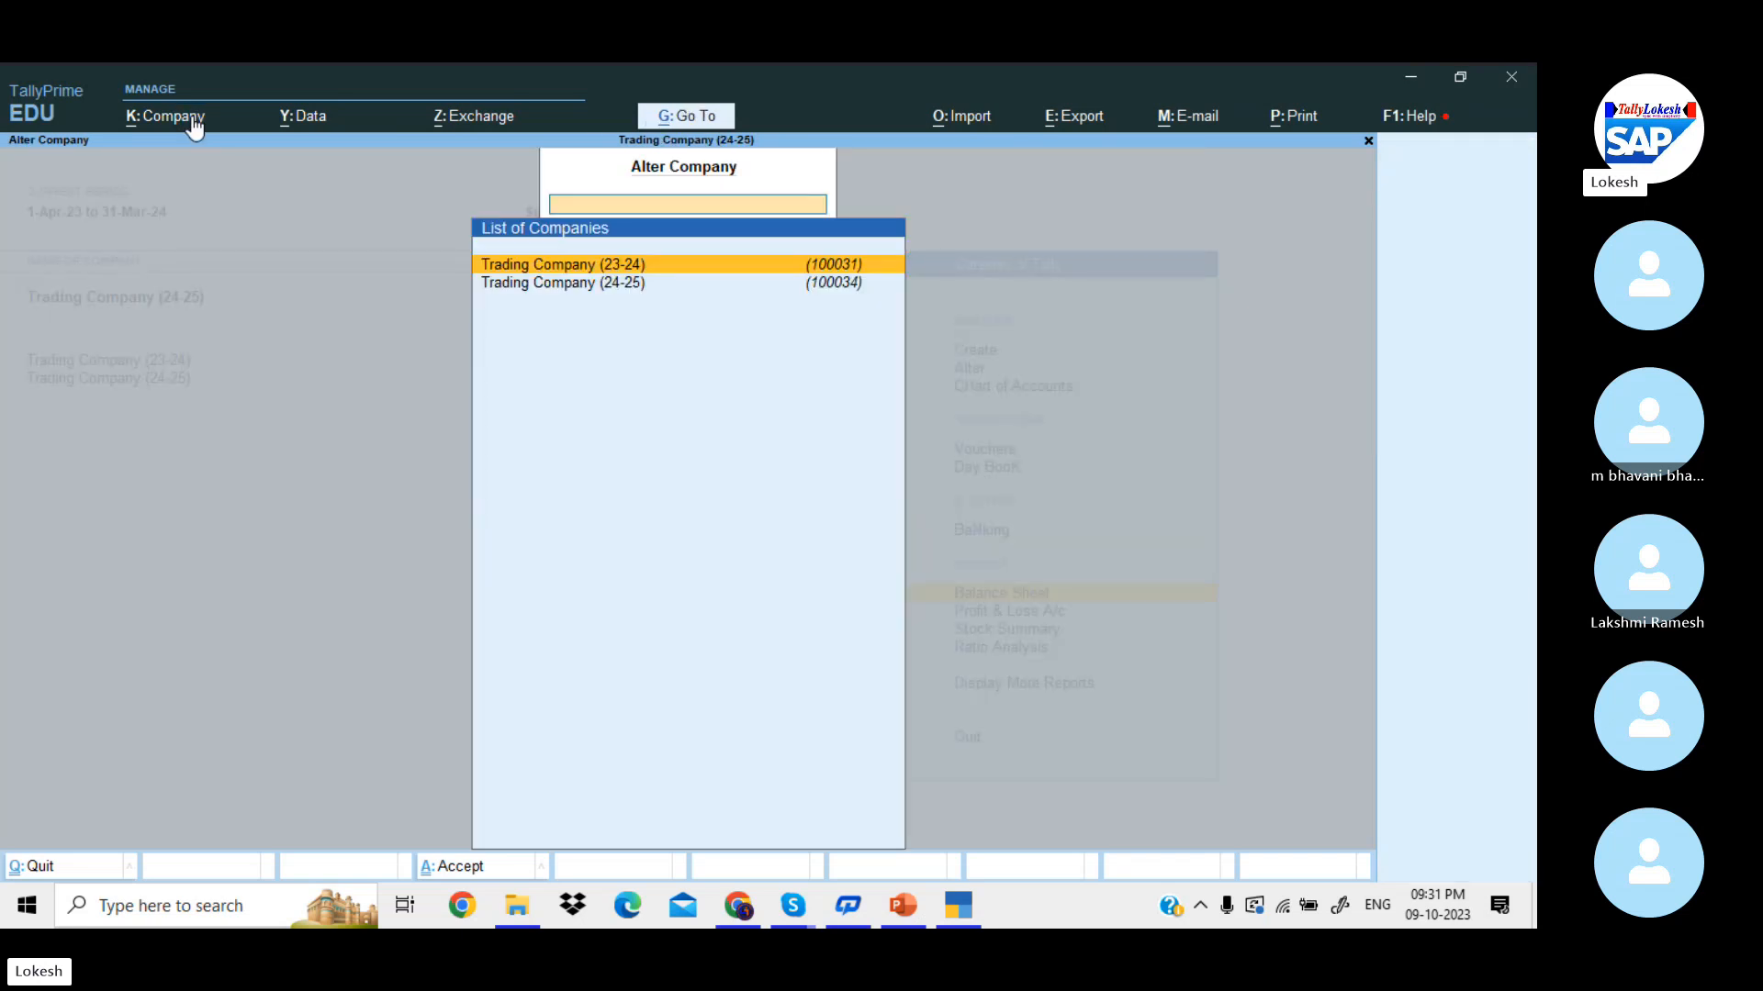
{"action": "key", "text": "Escape"}
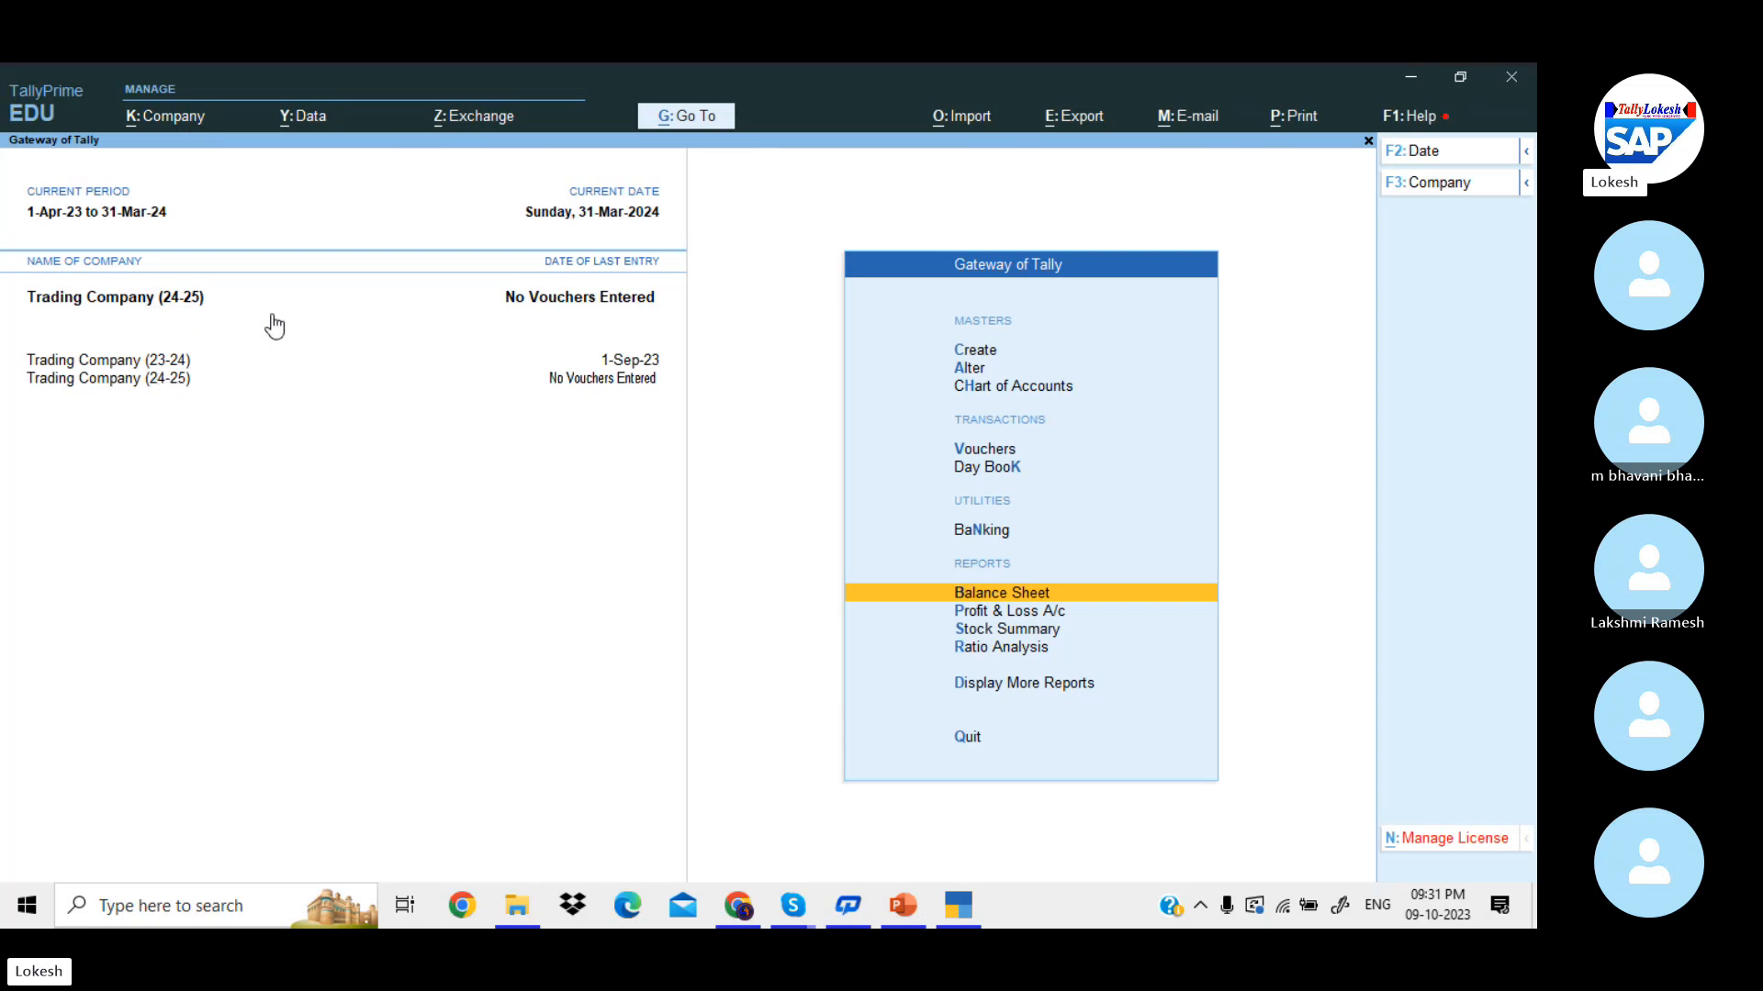
- Examine the Balance Sheet of Trading Company (24-25) in detailed view to check the carried-forward balances
{"action": "key", "text": "Return"}
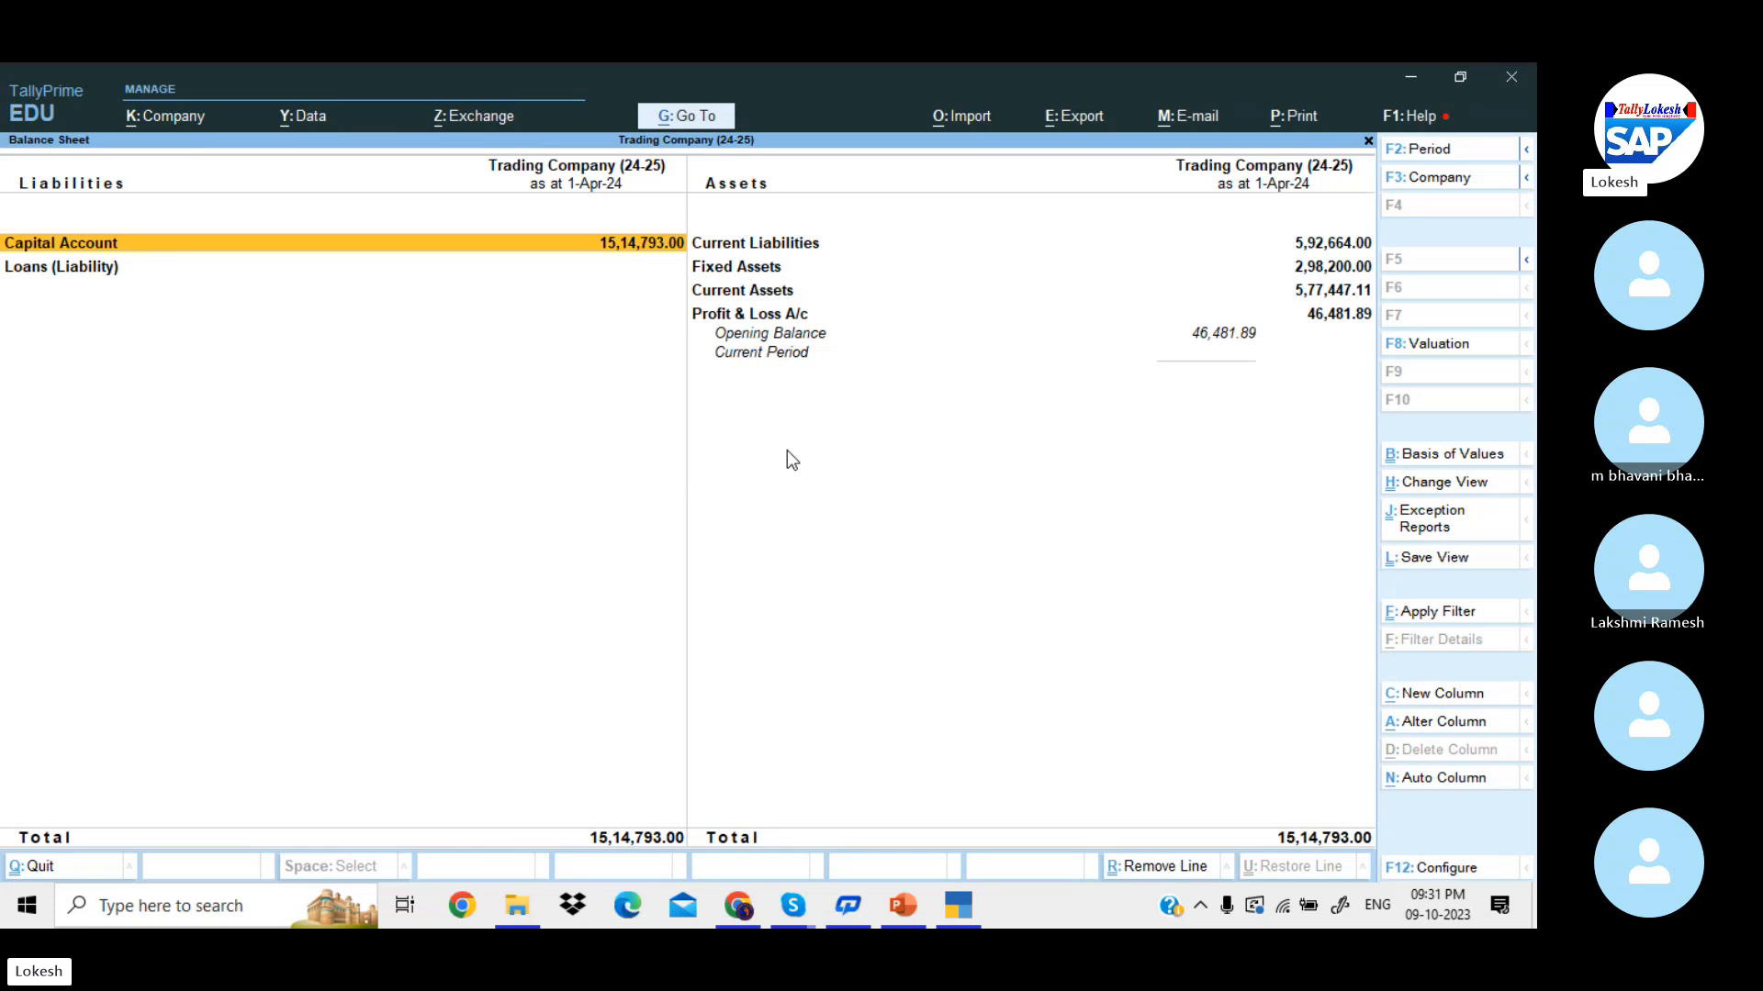
{"action": "key", "text": "alt+F5"}
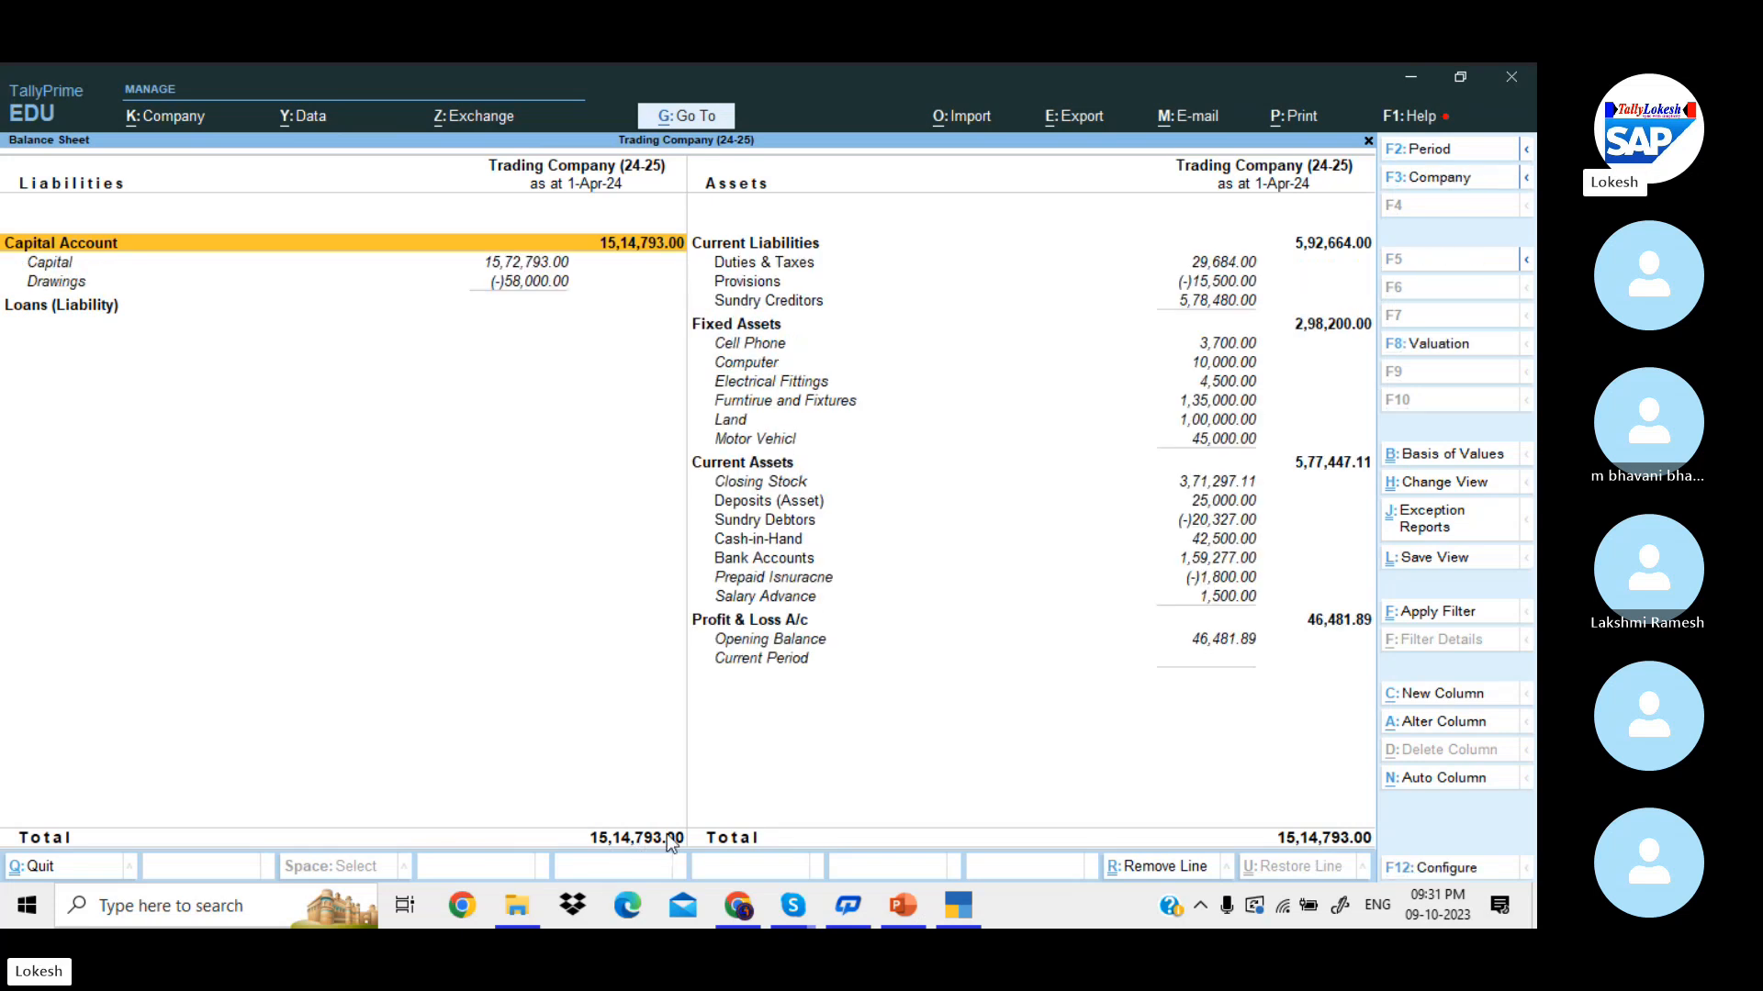
- Make Trading Company (23-24) the active company, view its Balance Sheet for comparison, and switch back to Trading Company (24-25)
{"action": "key", "text": "Escape"}
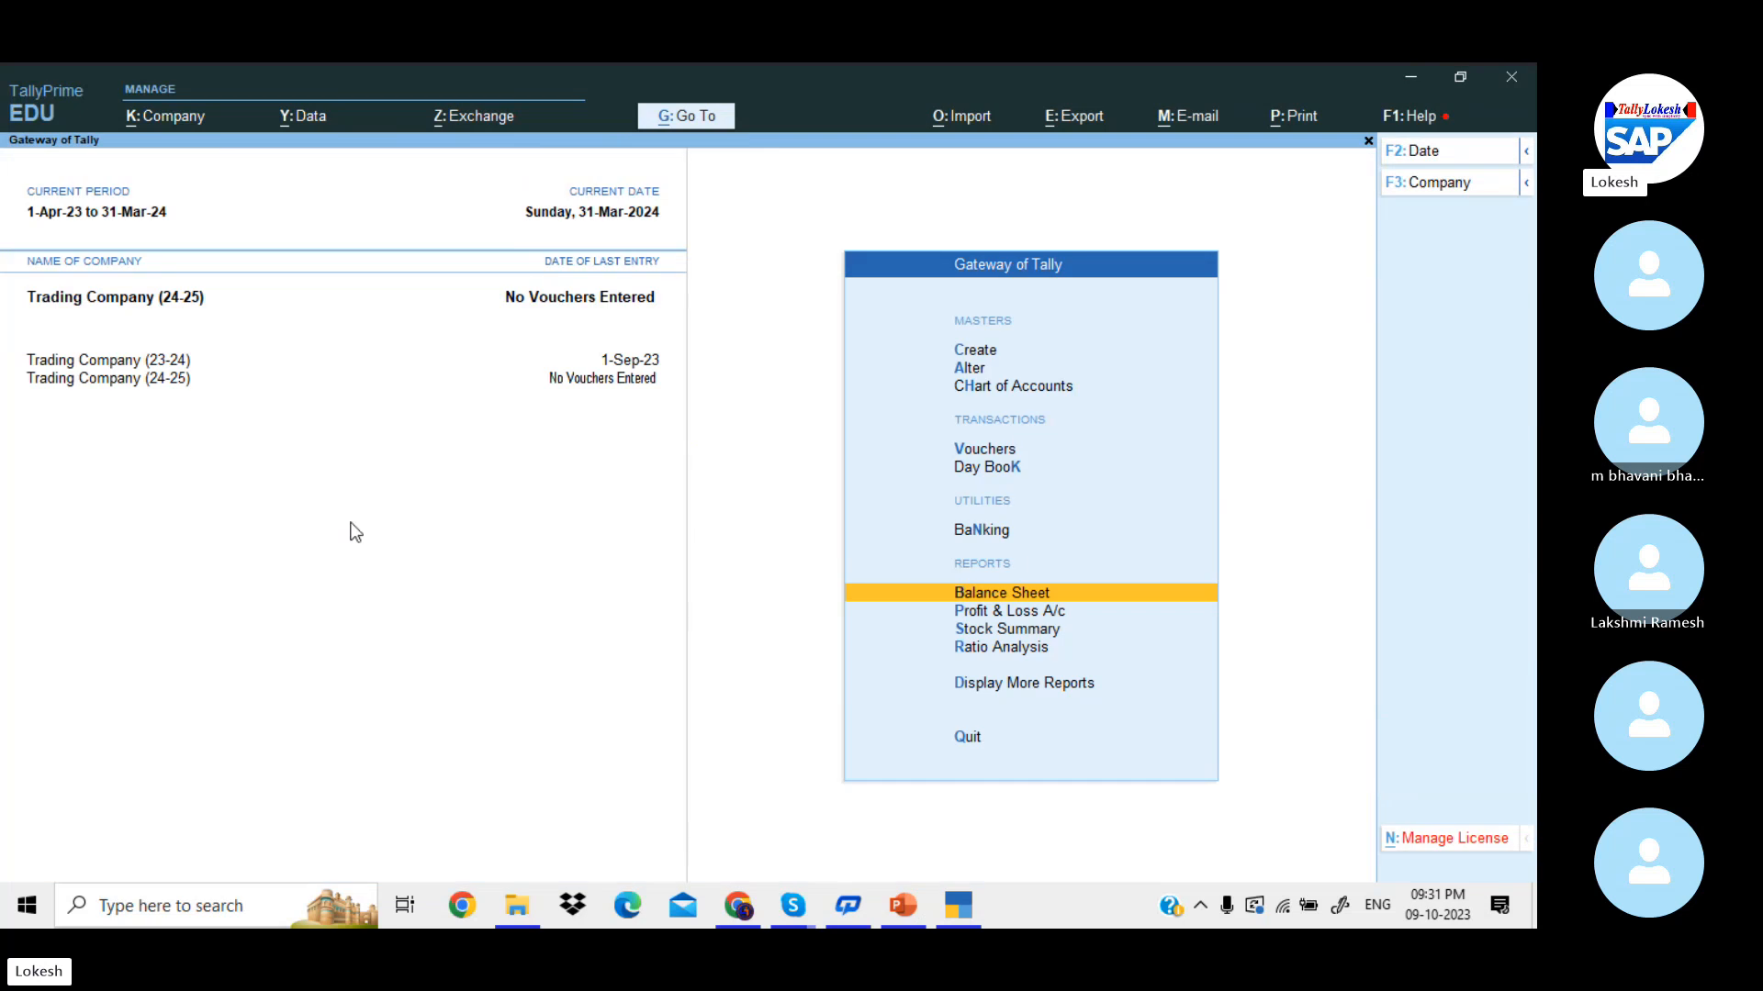
{"action": "left_click", "coordinate": [151, 361]}
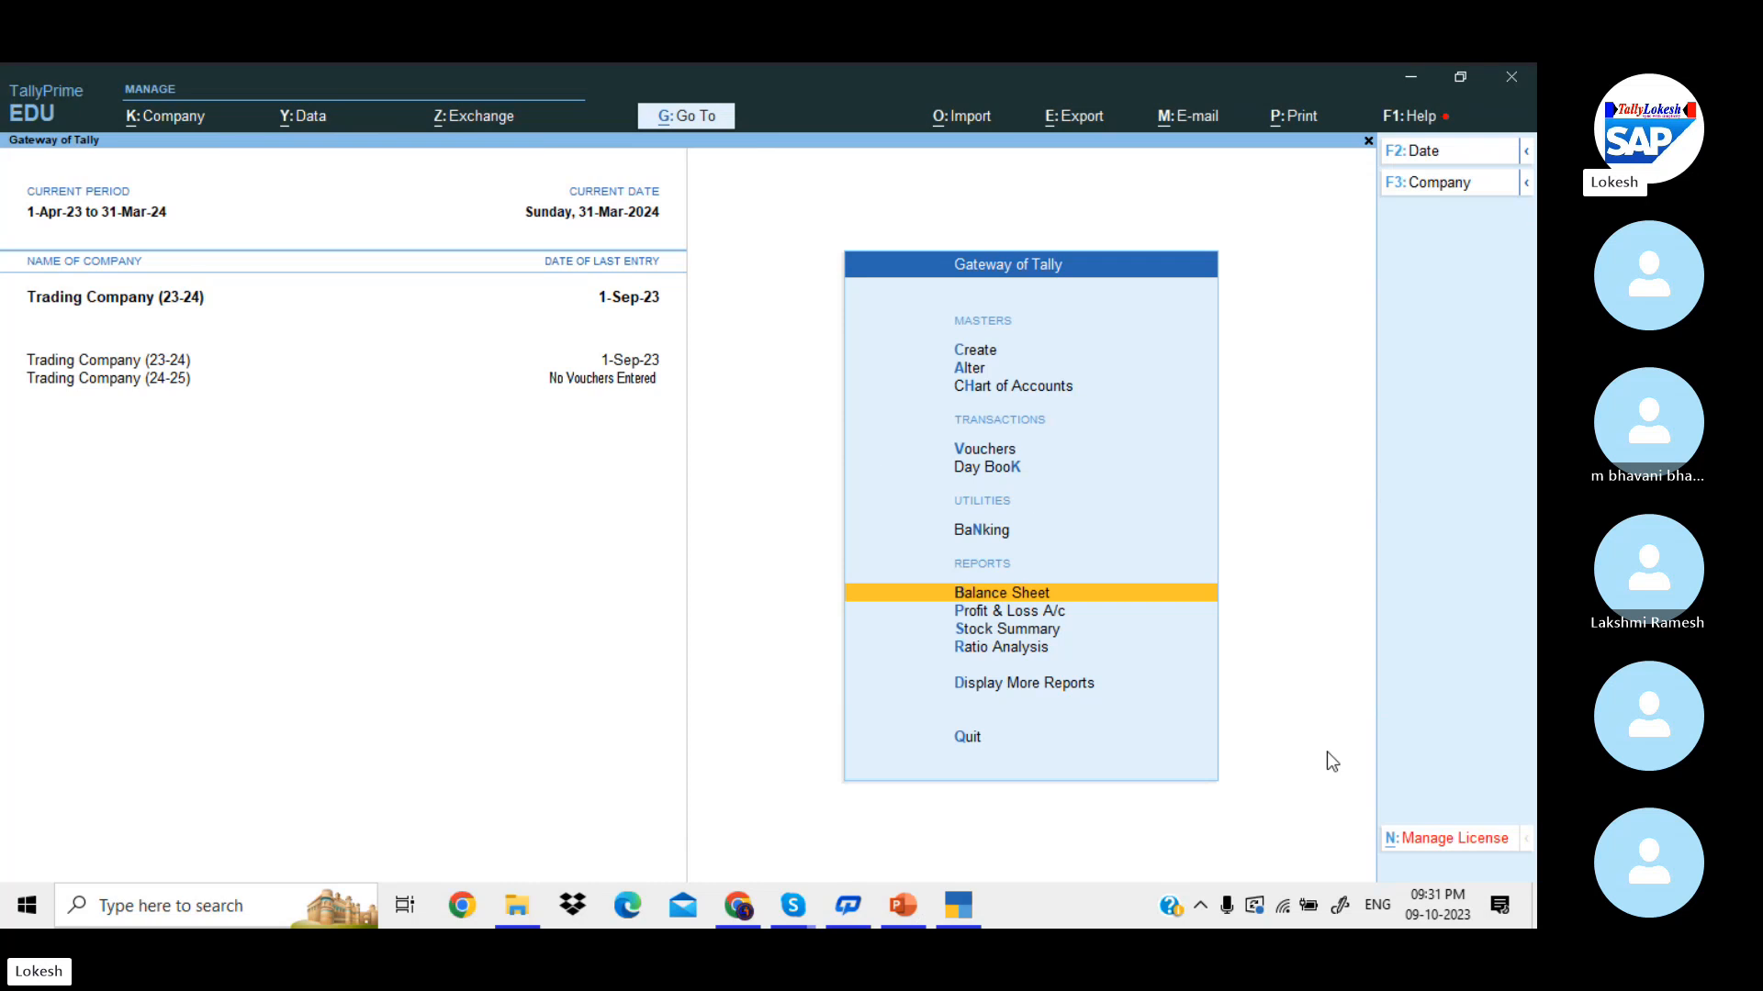
{"action": "key", "text": "Return"}
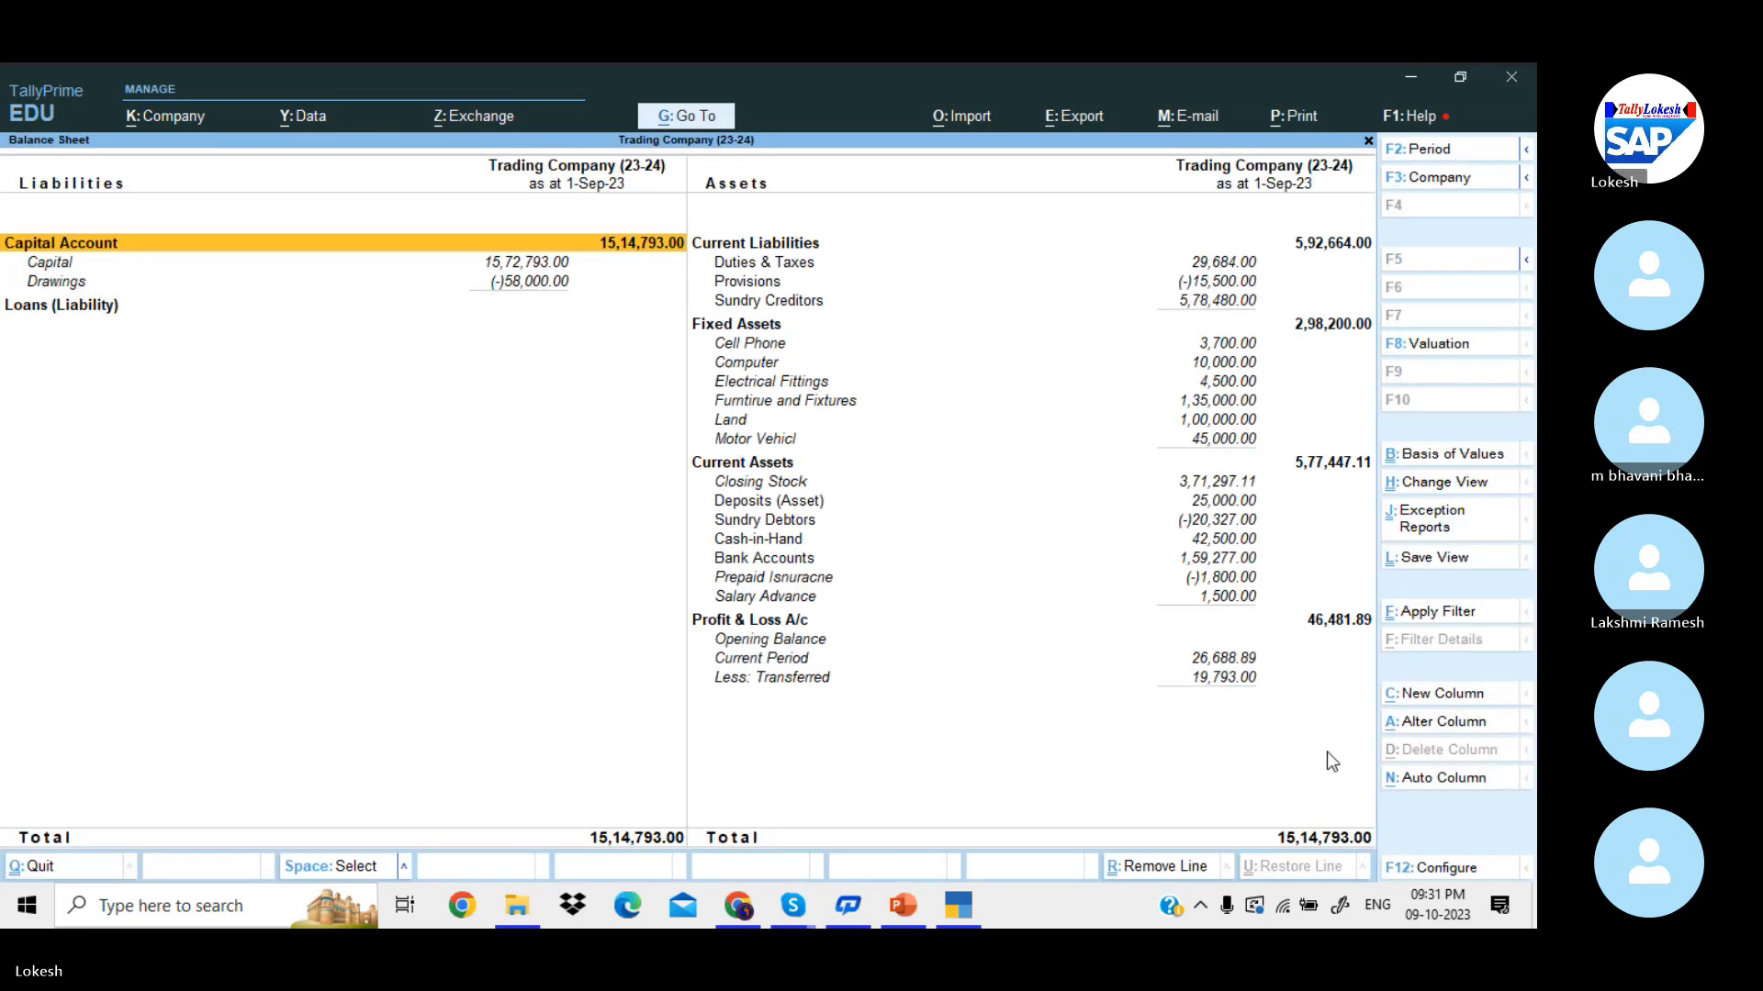
{"action": "key", "text": "Escape"}
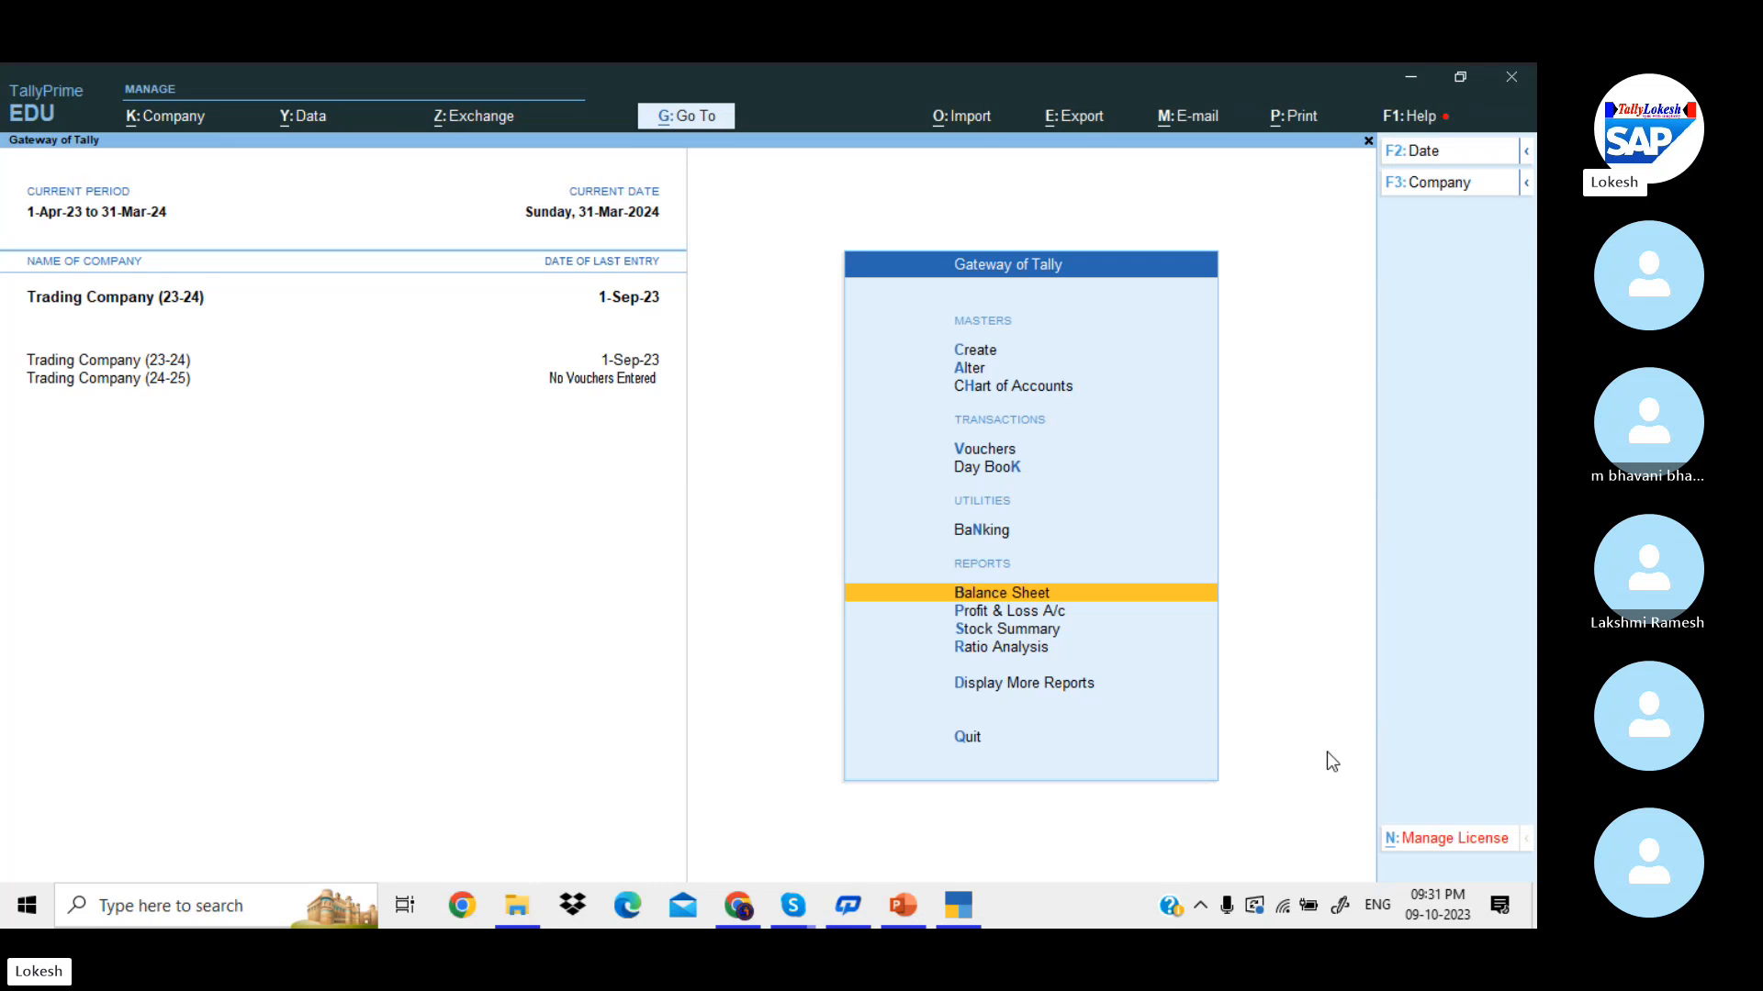
{"action": "left_click", "coordinate": [164, 389]}
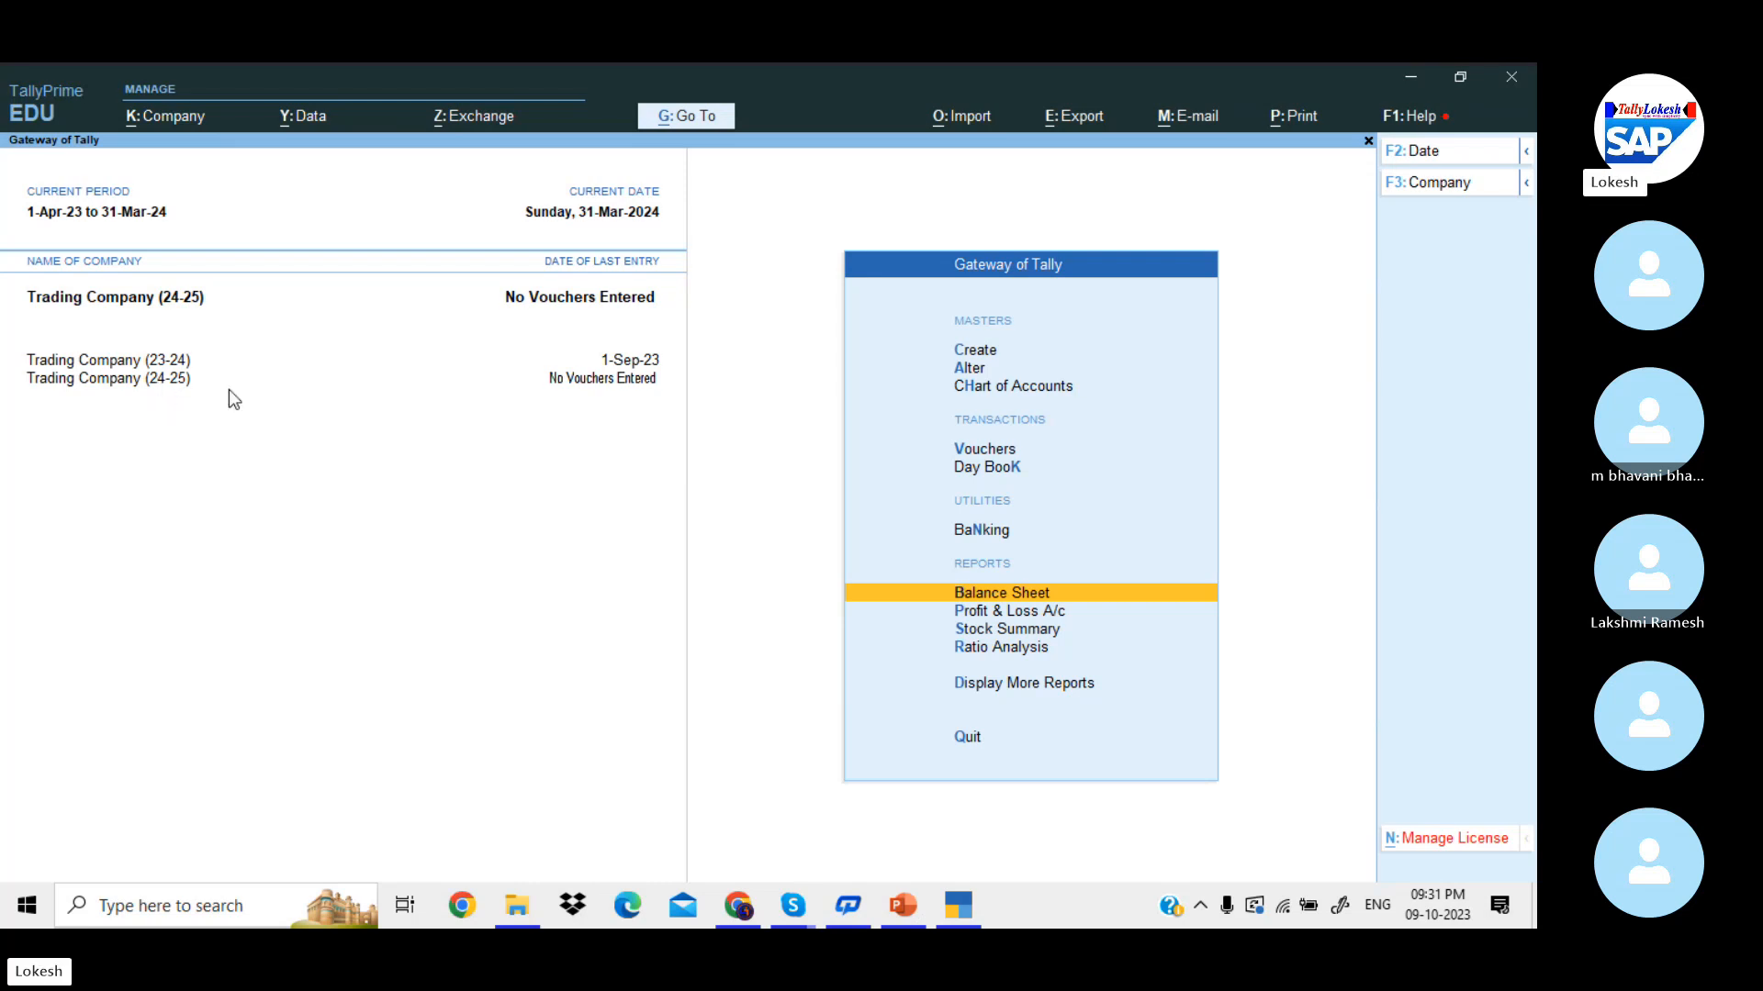
- Switch to Chrome and look through the Amazon pages for the Advanced Excel and Tally Prime interview books and the trainer's YouTube channel
{"action": "left_click", "coordinate": [751, 901]}
{"action": "left_click", "coordinate": [711, 92]}
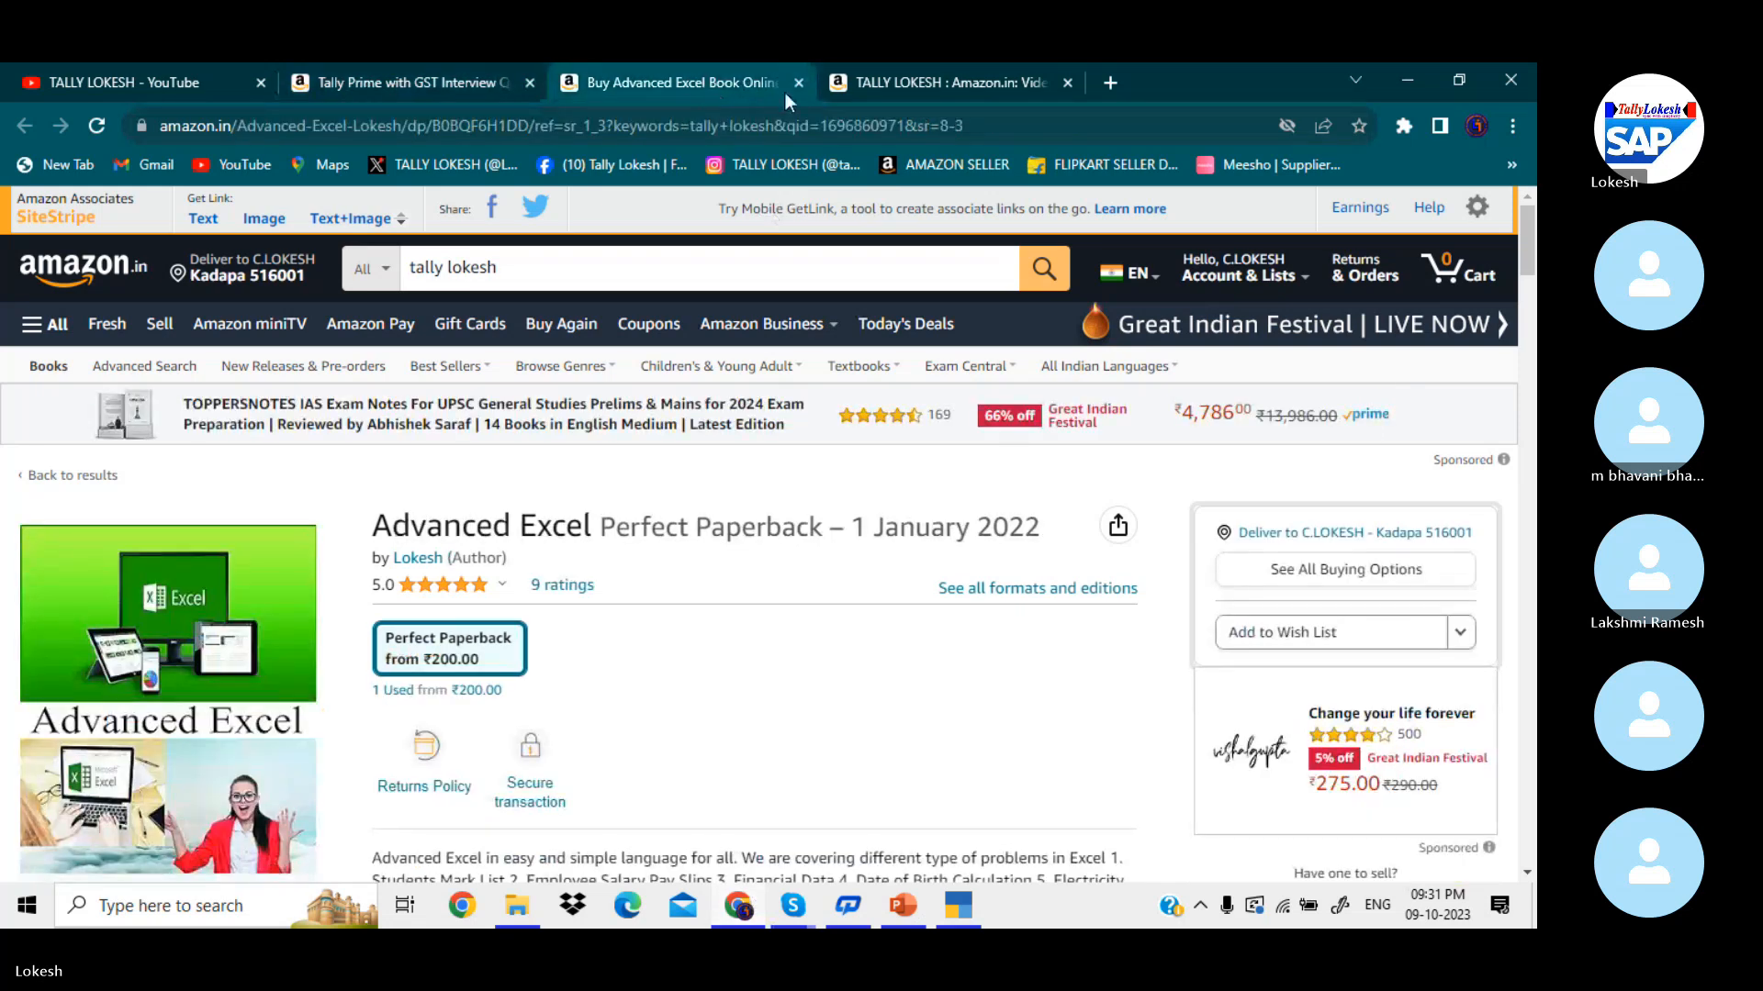
{"action": "left_click", "coordinate": [903, 86]}
{"action": "left_click", "coordinate": [415, 85]}
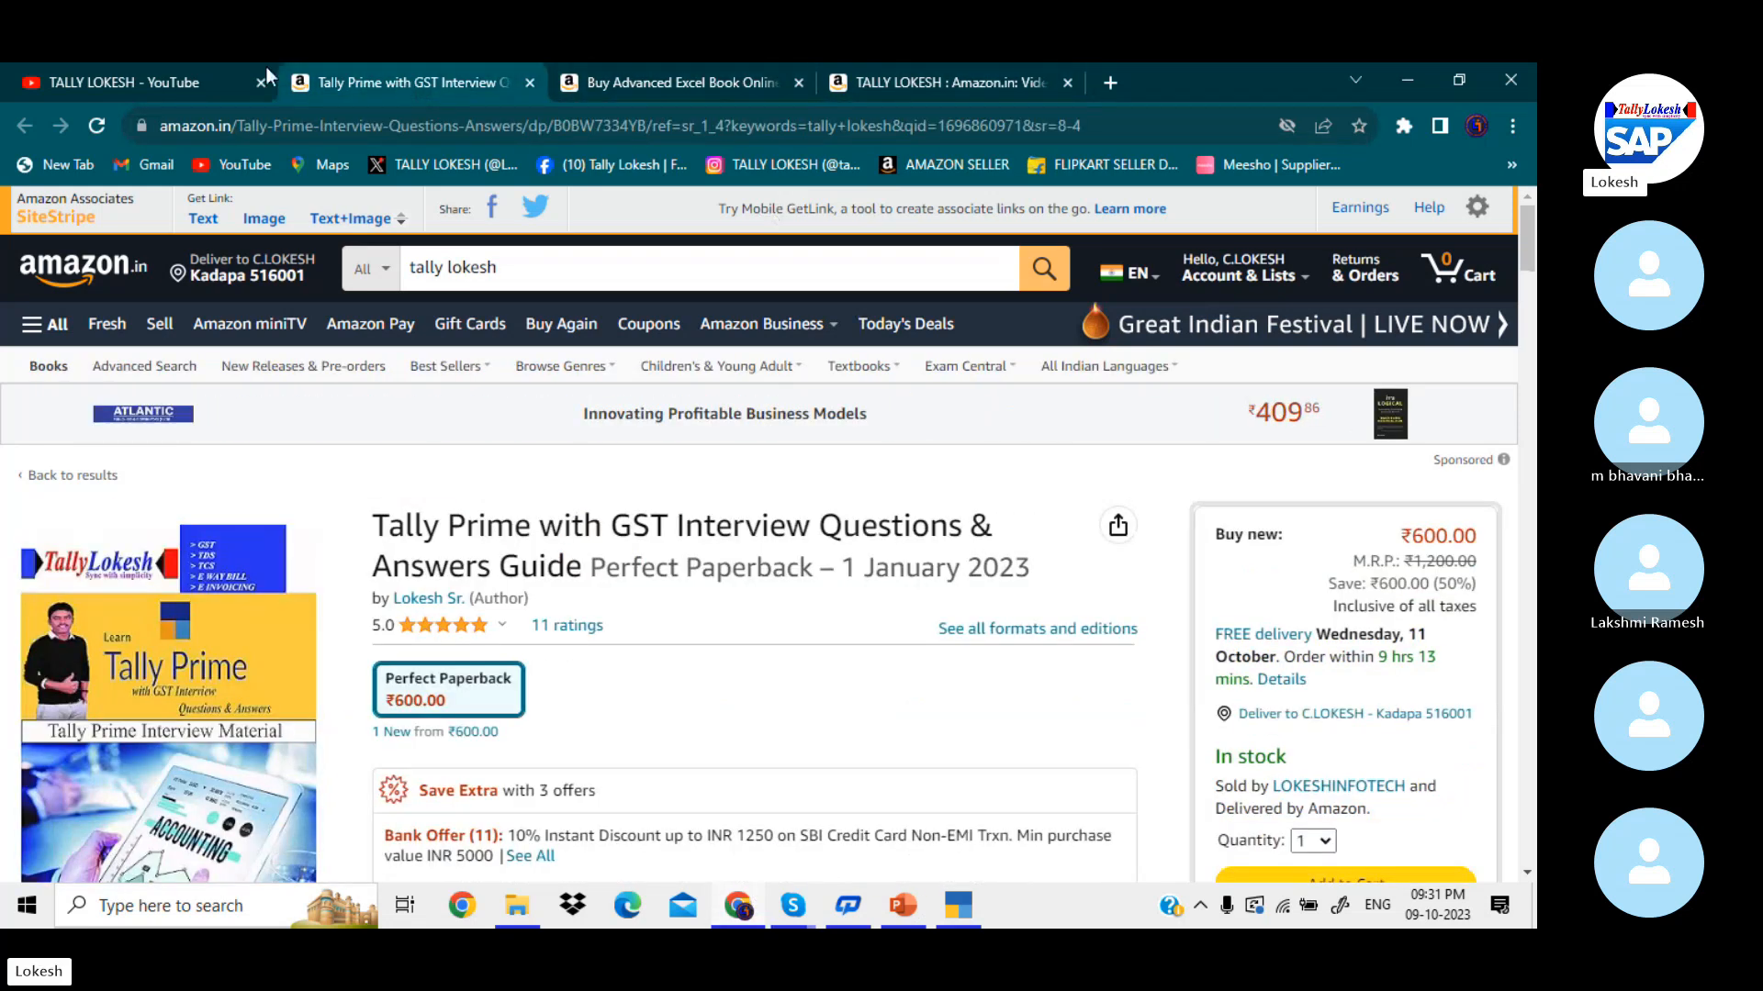
{"action": "left_click", "coordinate": [173, 75]}
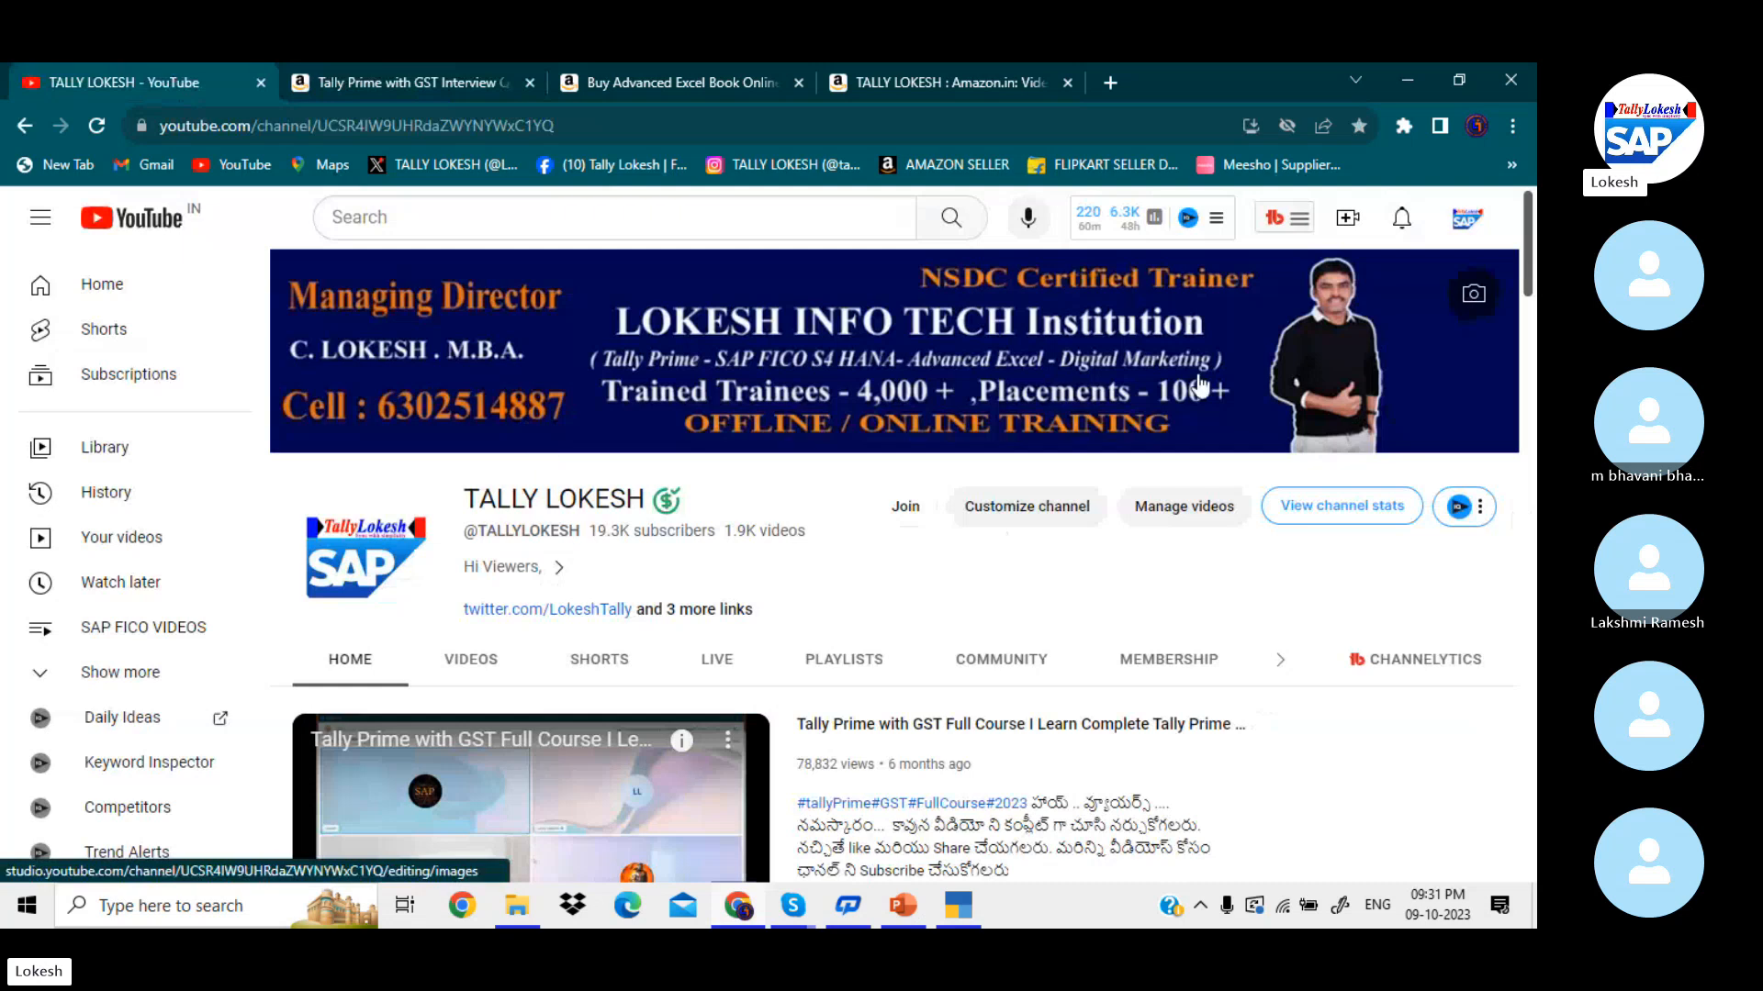
{"action": "scroll", "coordinate": [1530, 263], "scroll_direction": "down", "scroll_amount": 1}
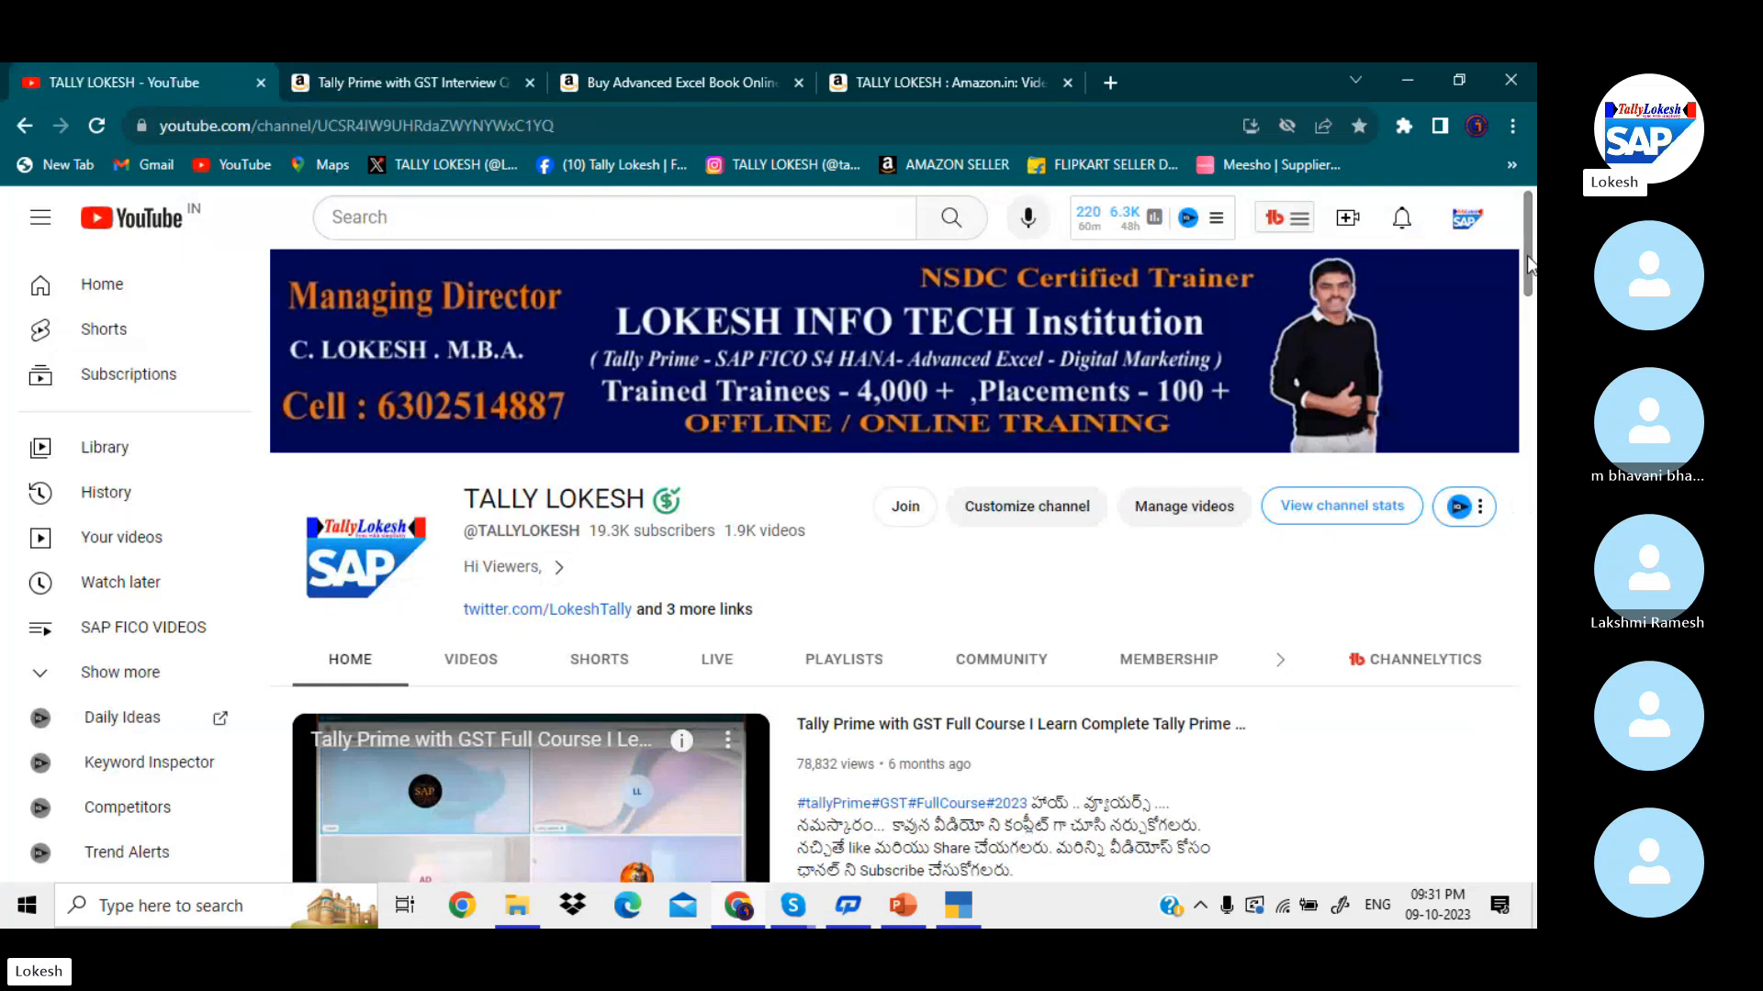
{"action": "scroll", "coordinate": [1534, 250], "scroll_direction": "up", "scroll_amount": 1}
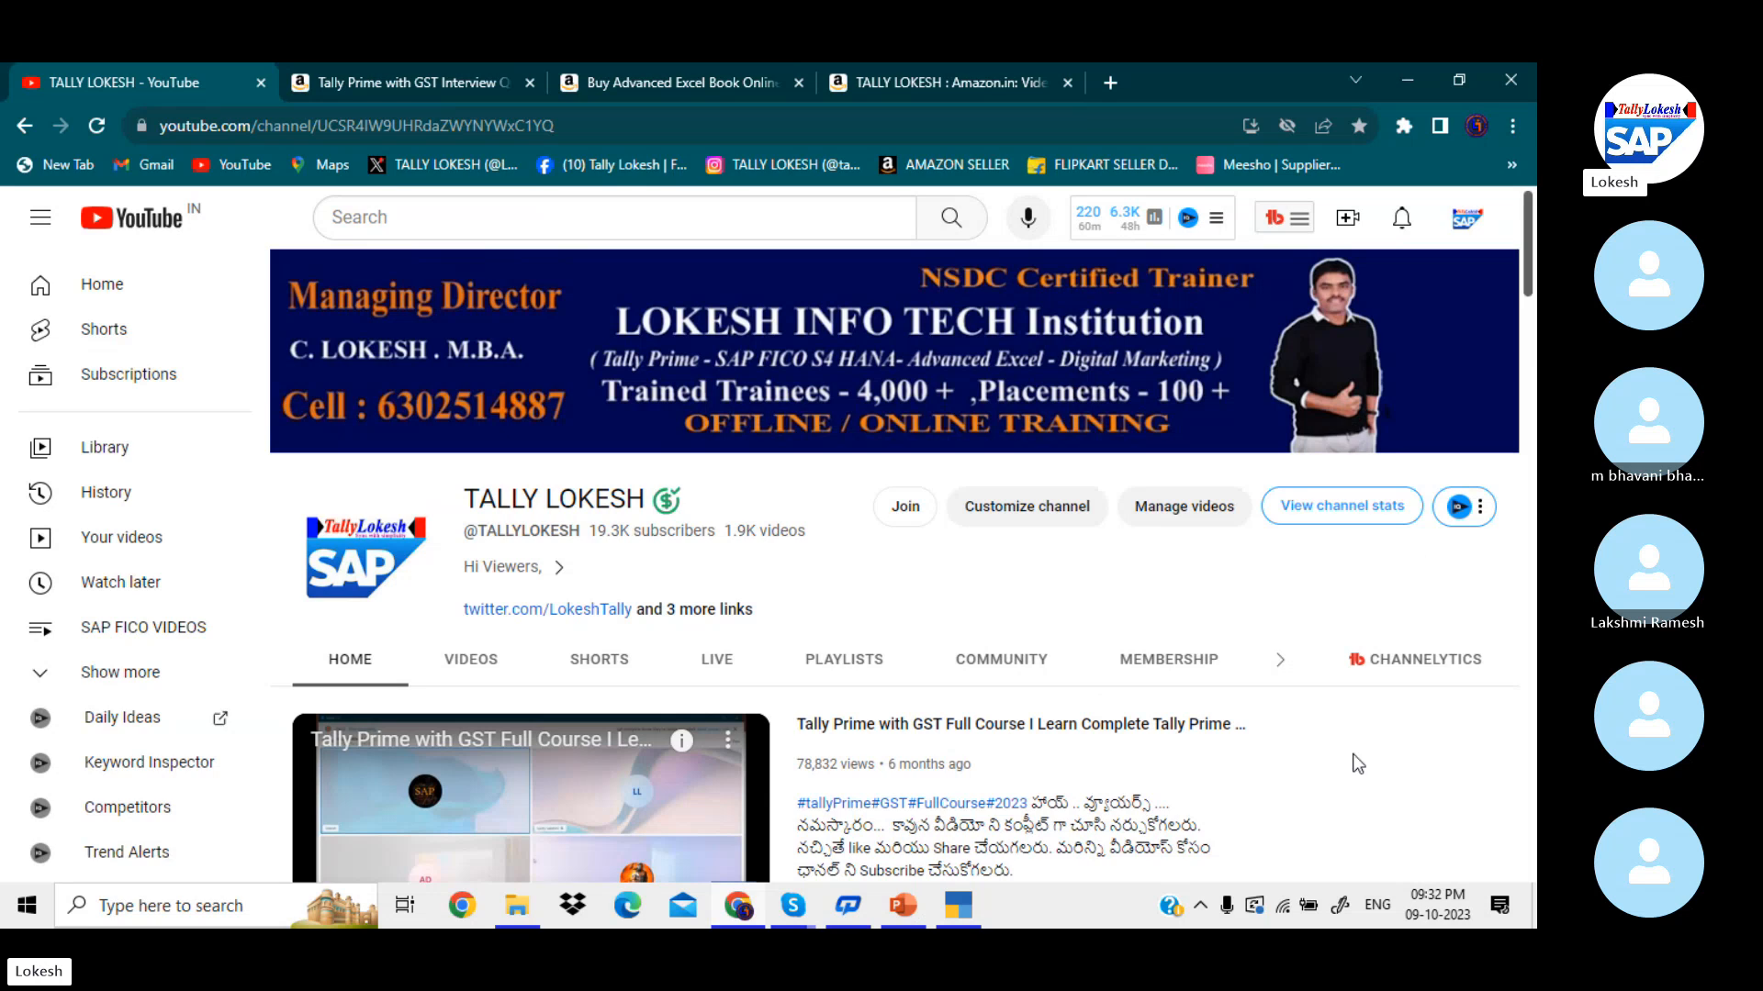
- Switch to Skype and show the TALLY BATCH 36 group call
{"action": "left_click", "coordinate": [805, 907]}
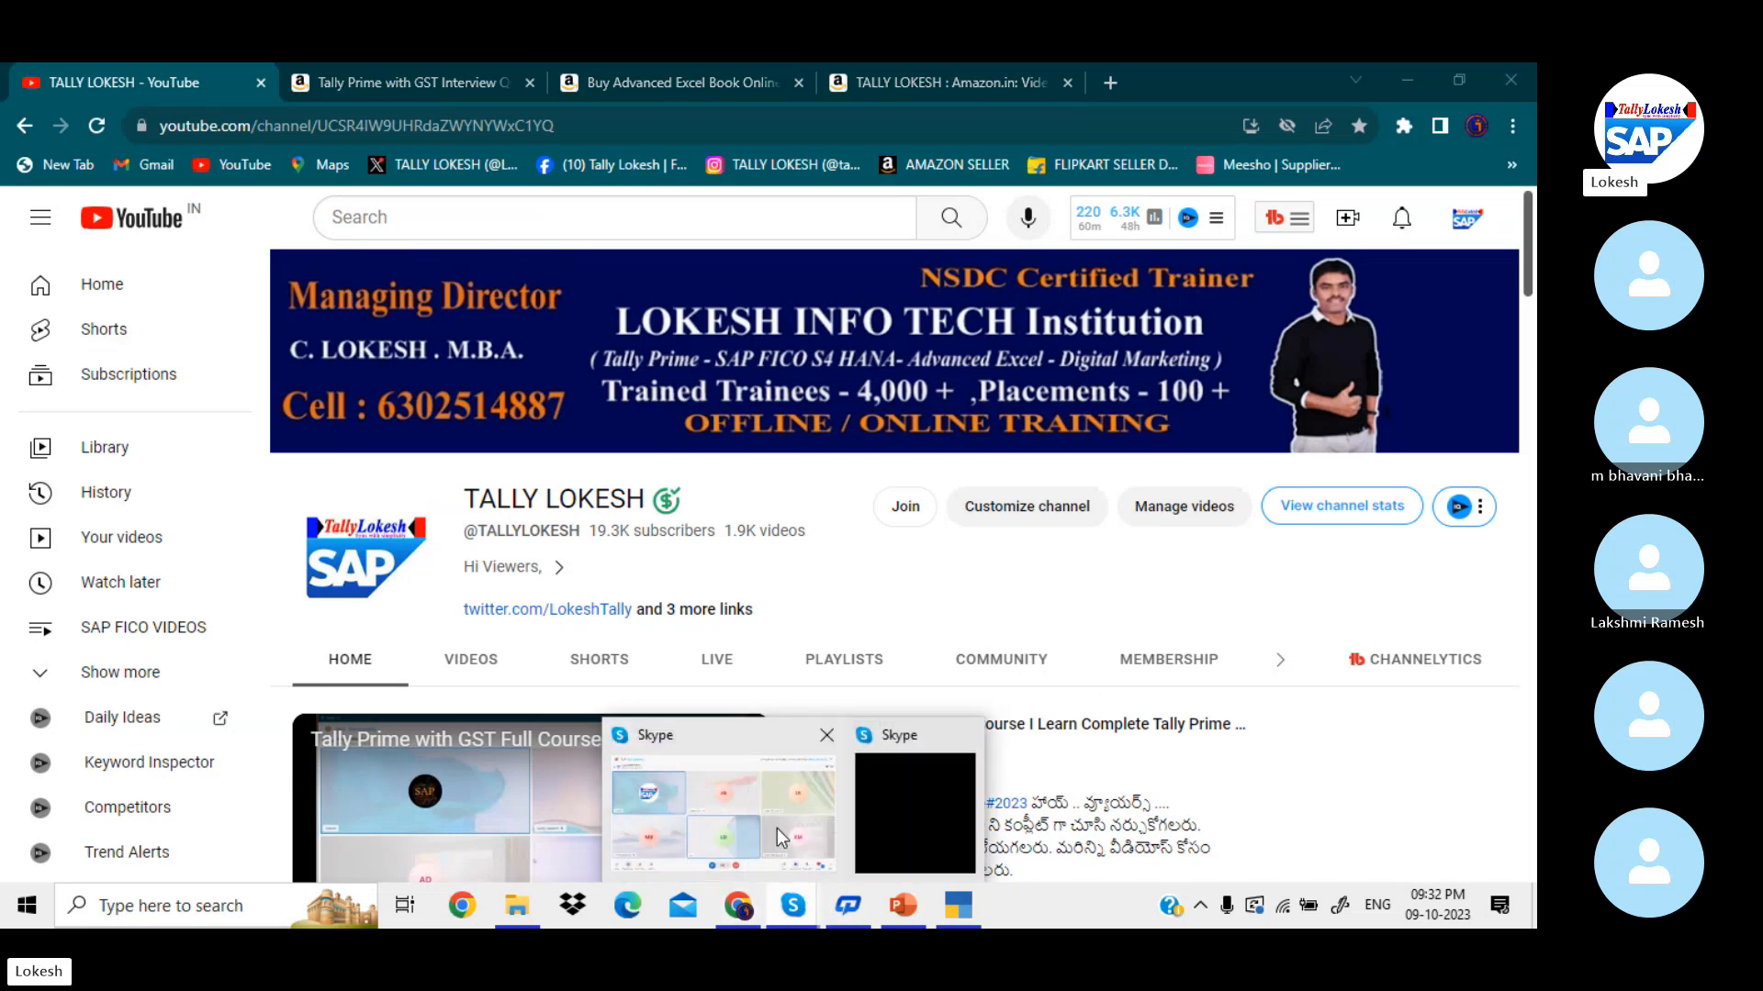
{"action": "left_click", "coordinate": [777, 828]}
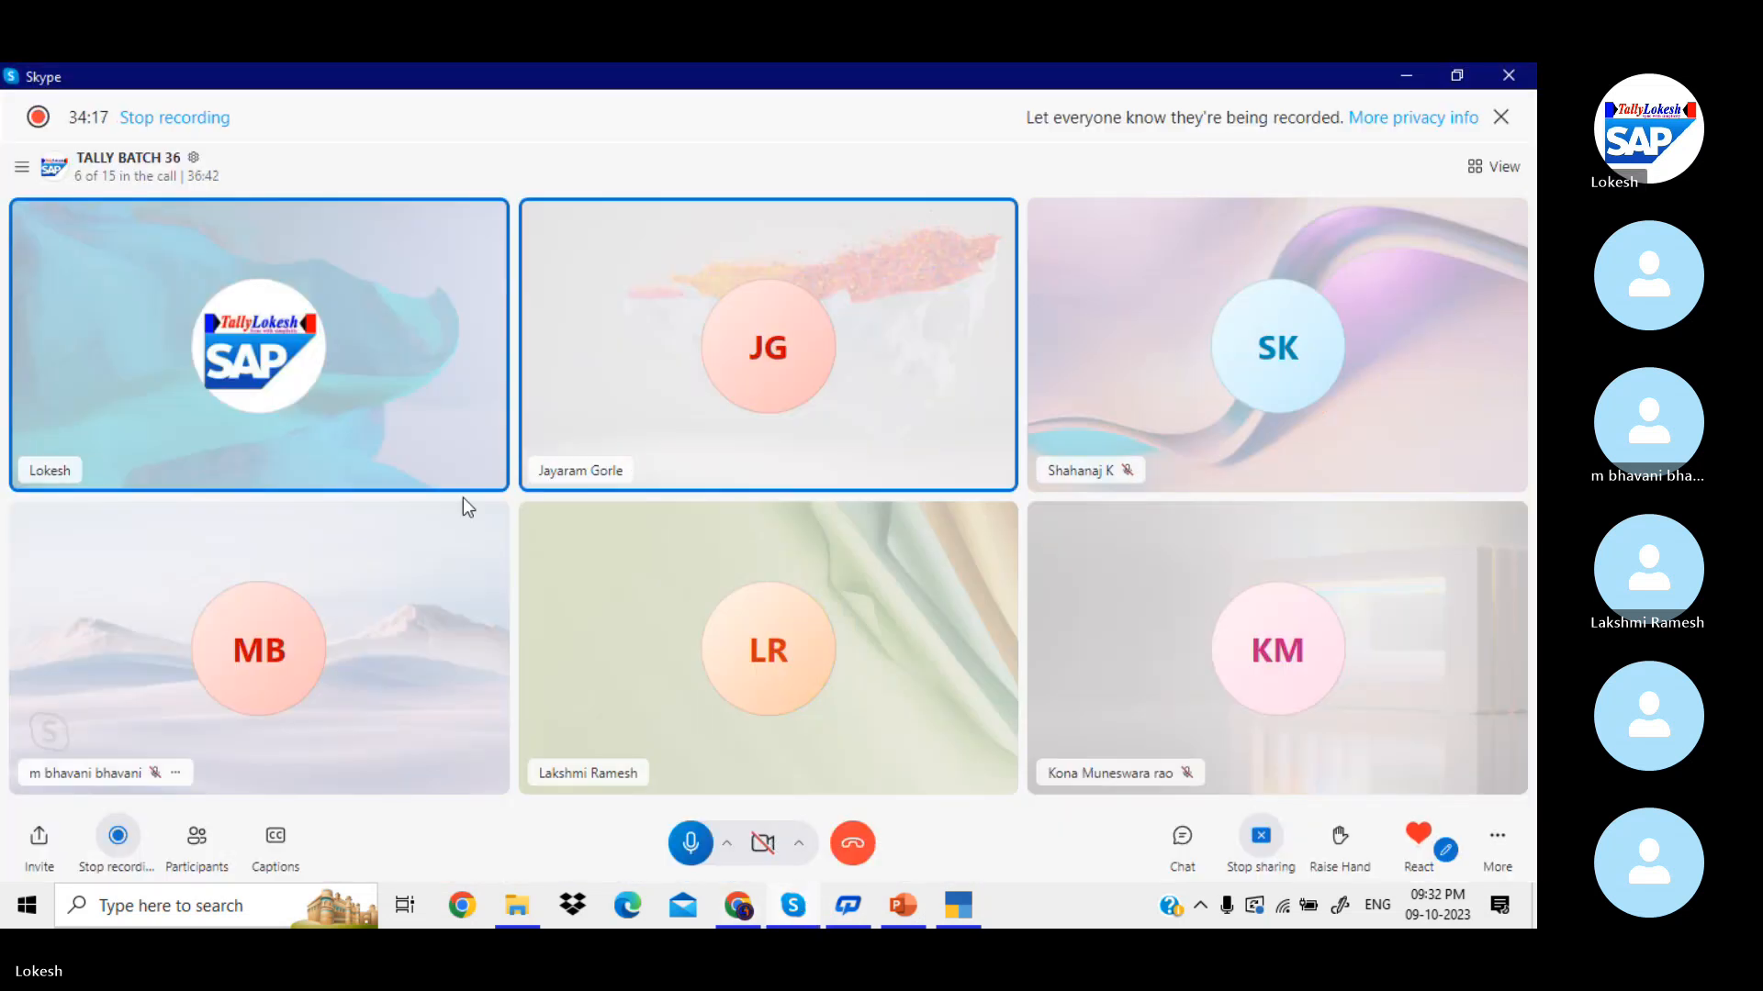